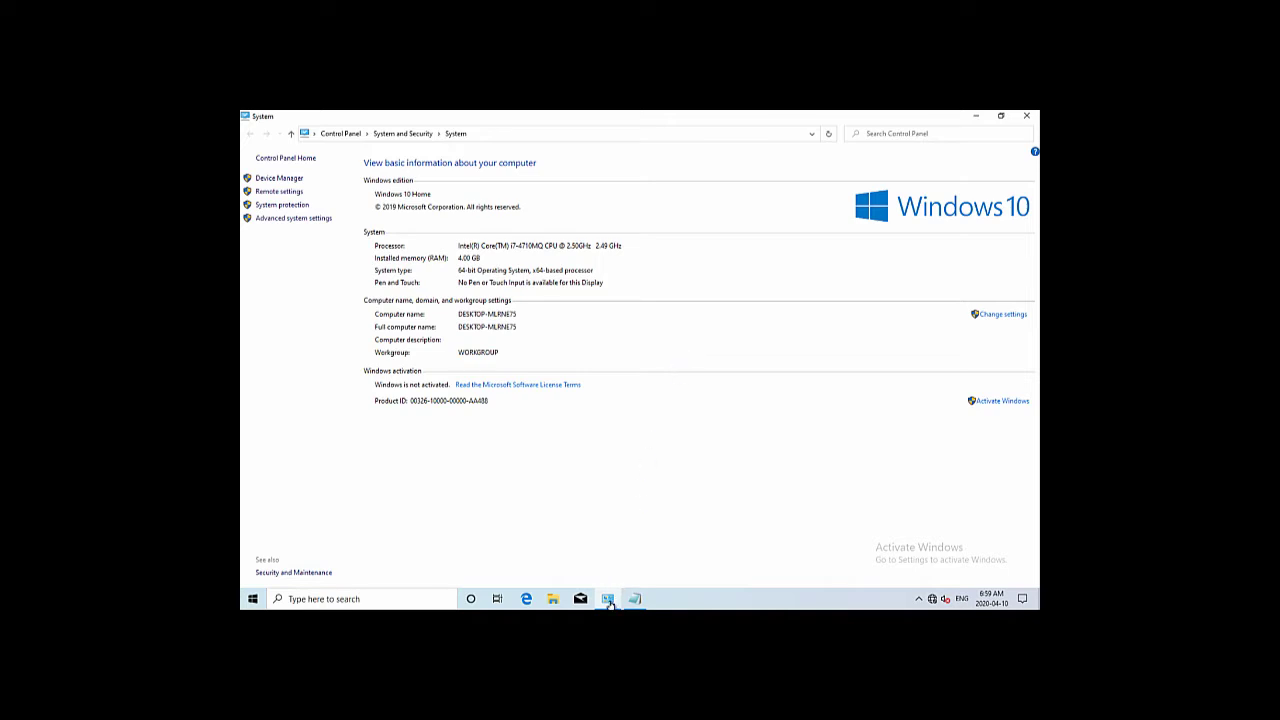
Minimize the Control Panel System window so the desktop is visible
left_click(608, 600)
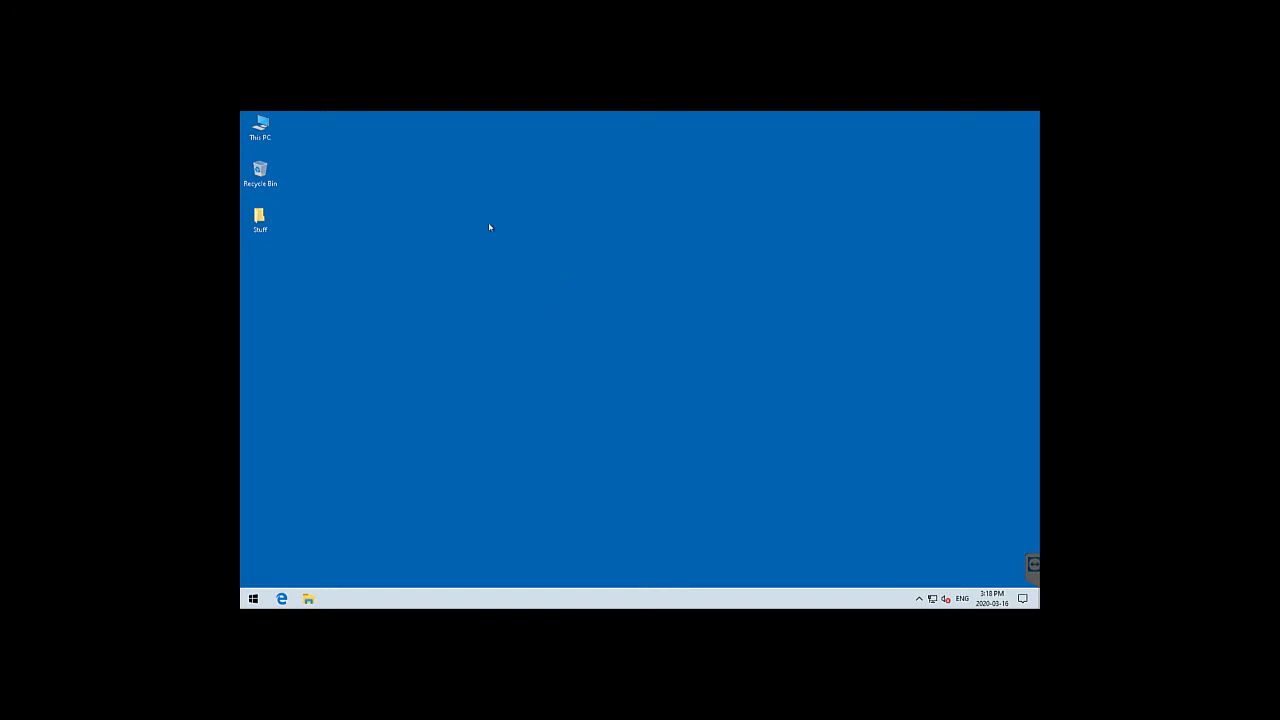
right_click(268, 125)
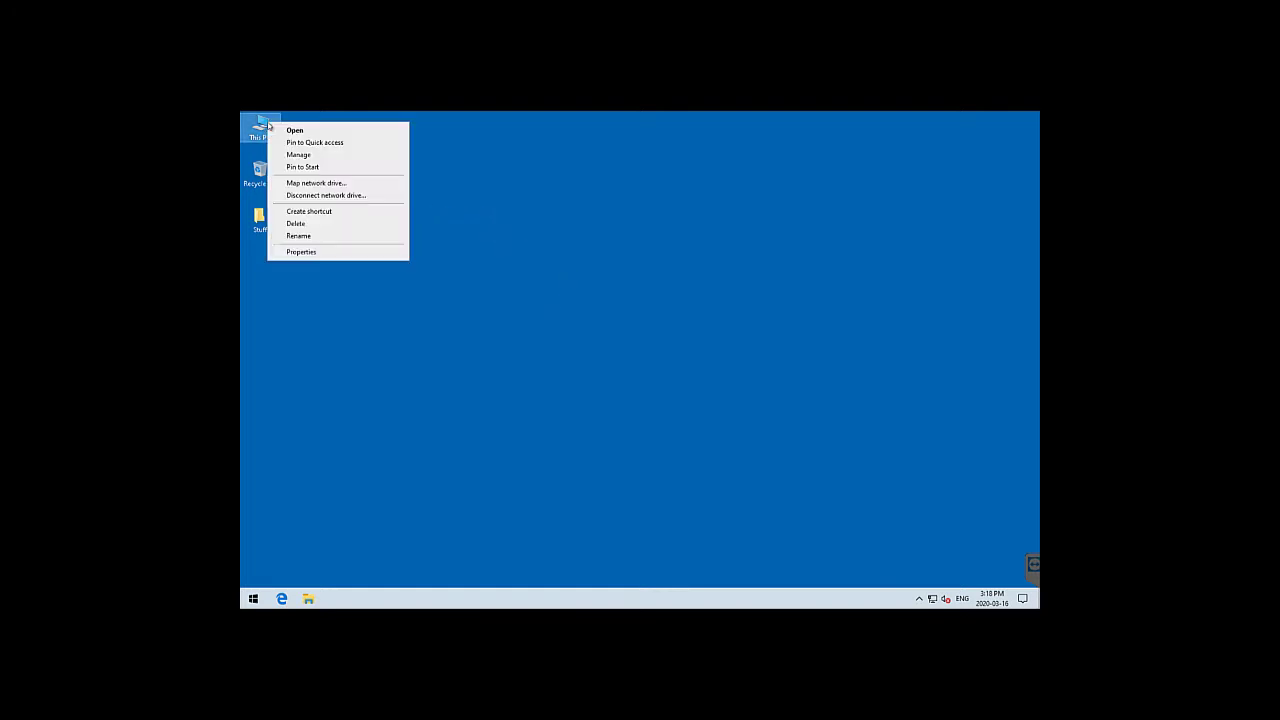
left_click(357, 252)
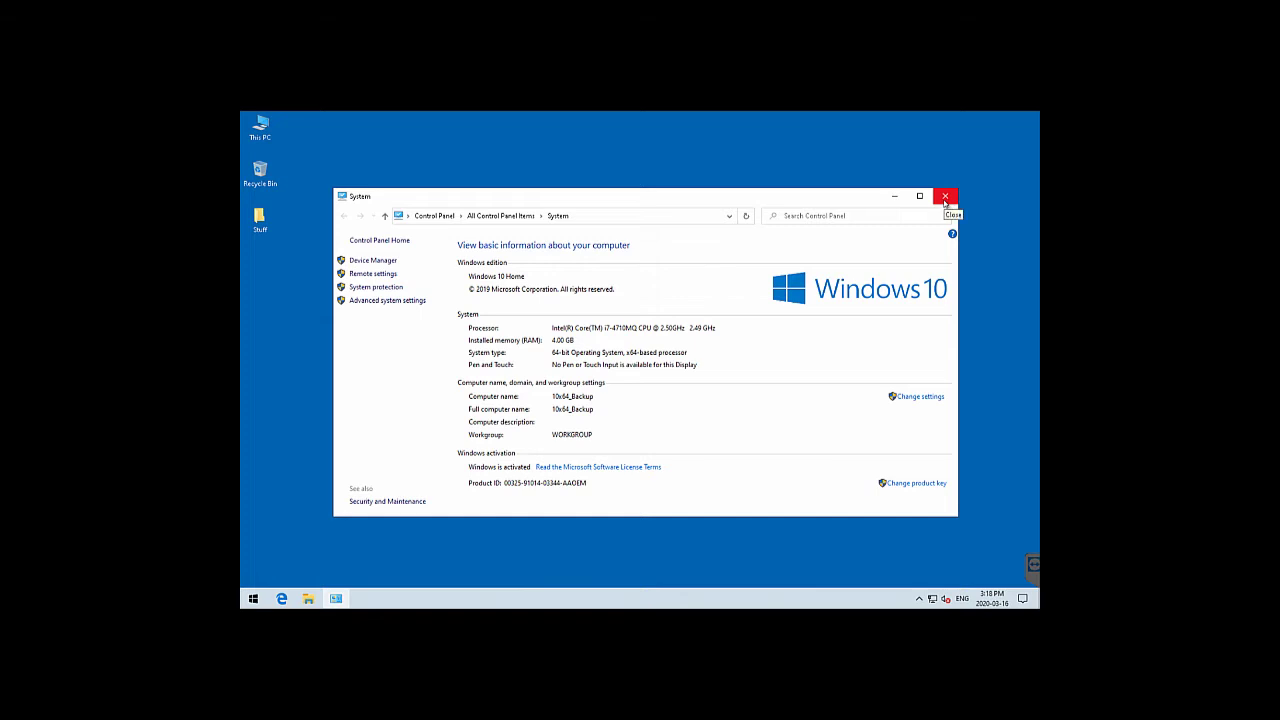
left_click(945, 197)
right_click(255, 598)
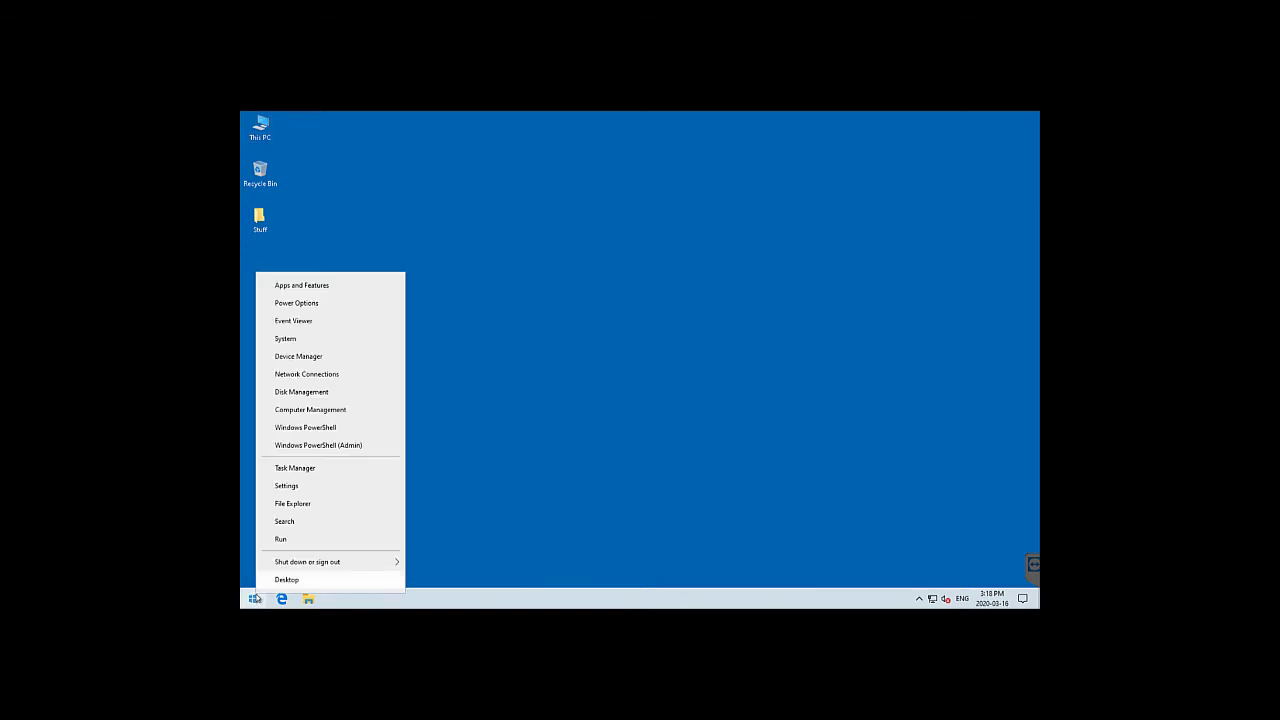
left_click(323, 392)
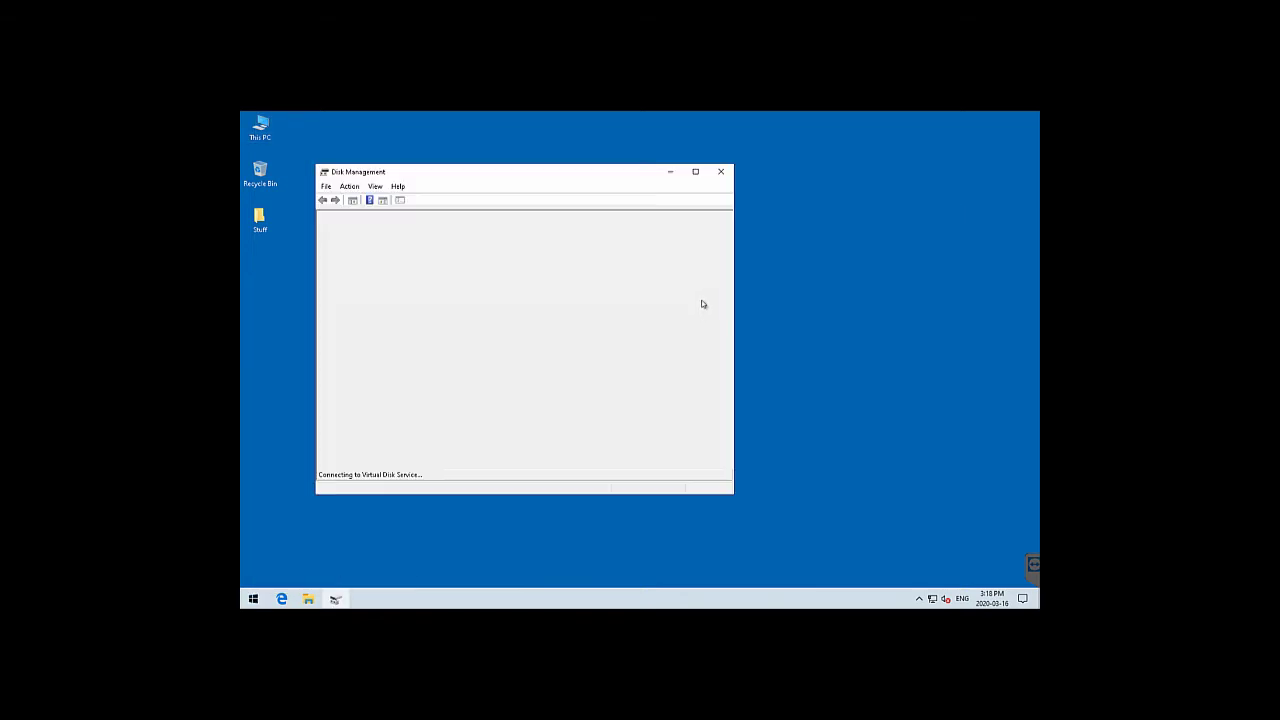
left_click(698, 173)
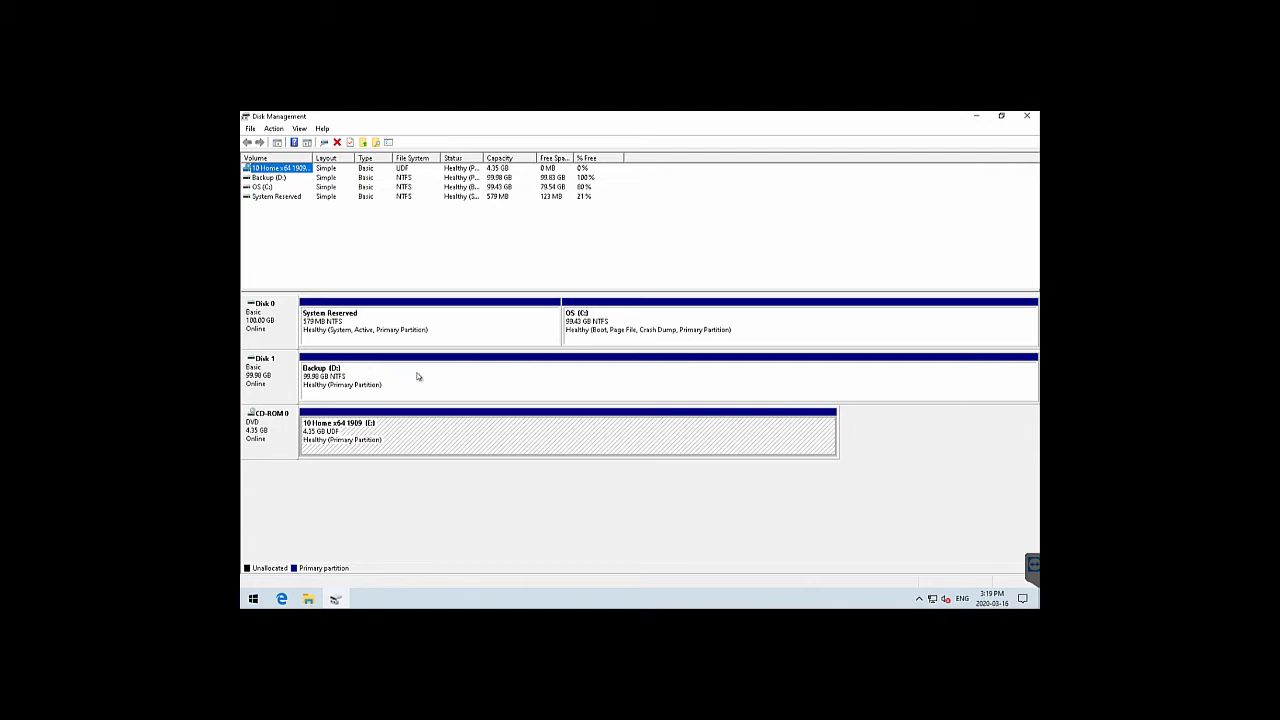
left_click(1029, 117)
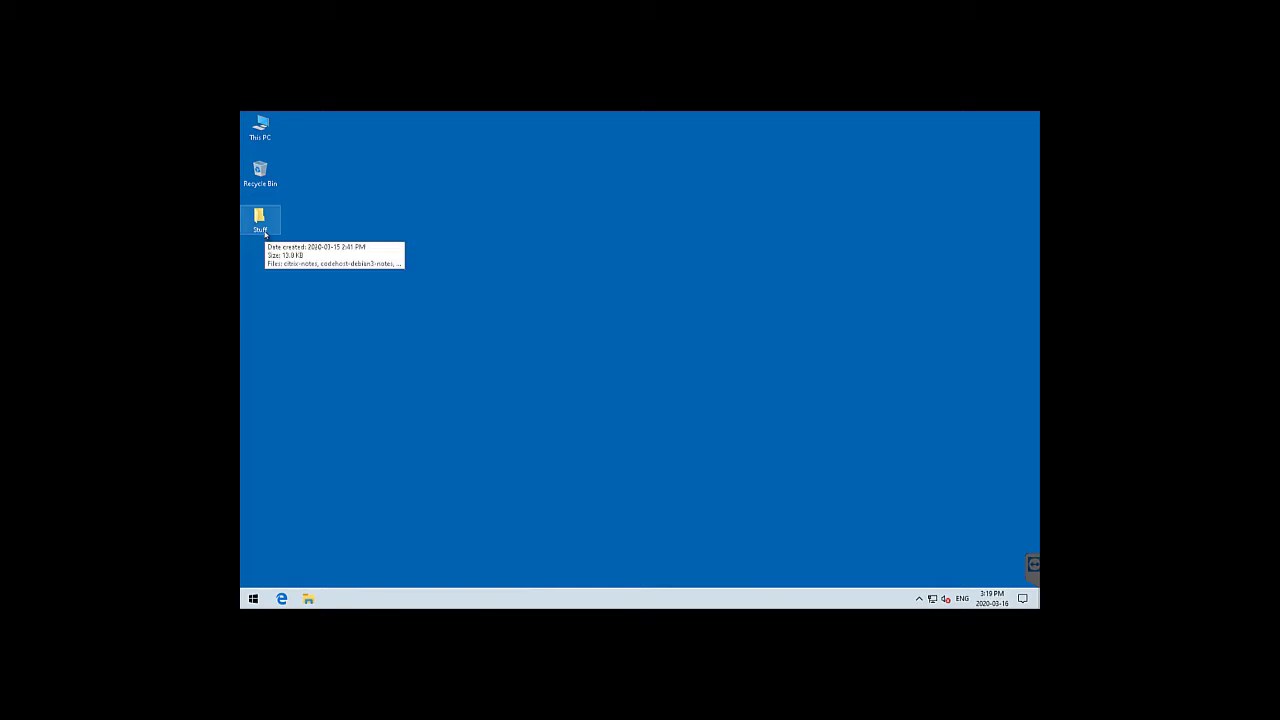
double_click(268, 131)
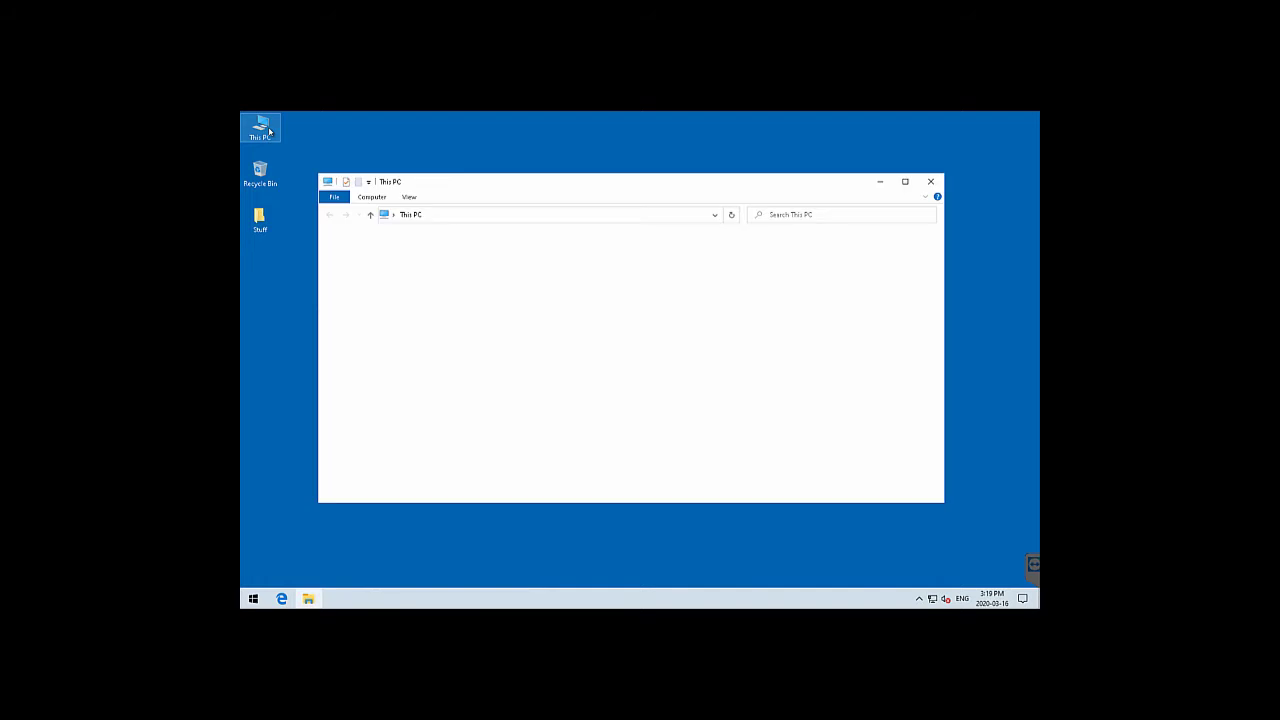
left_click(590, 265)
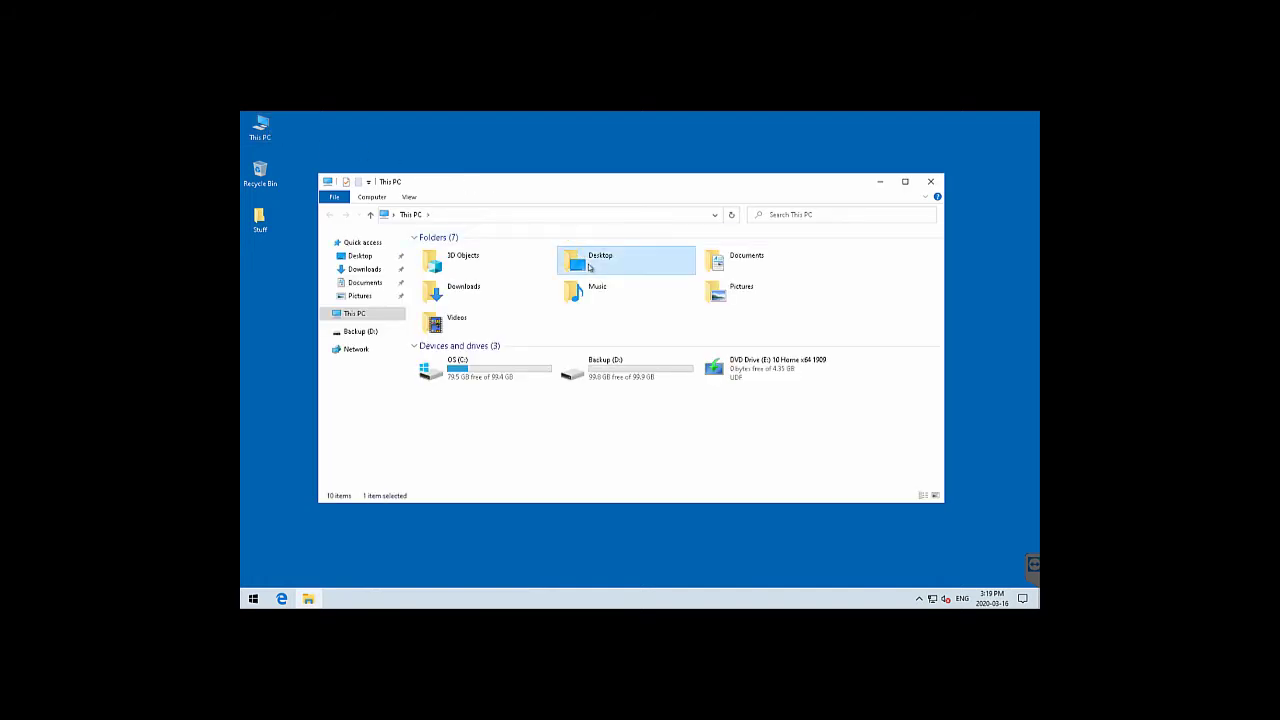
double_click(590, 266)
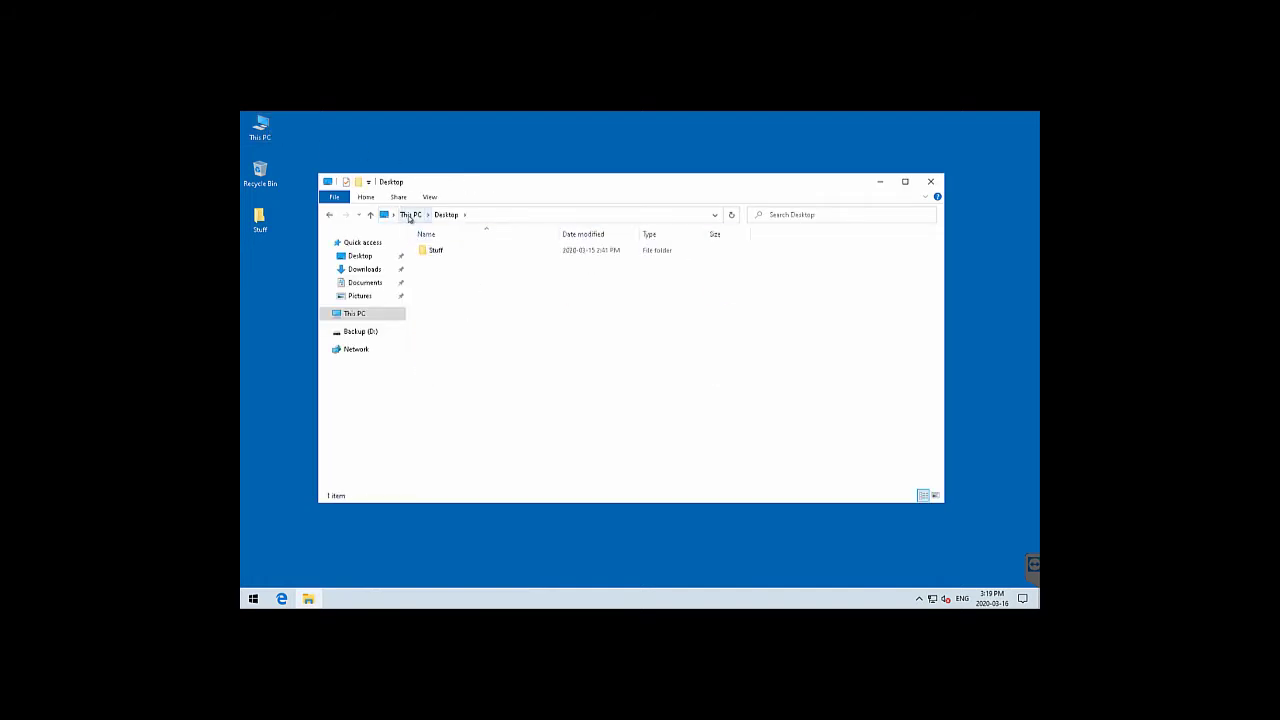
left_click(410, 216)
double_click(737, 255)
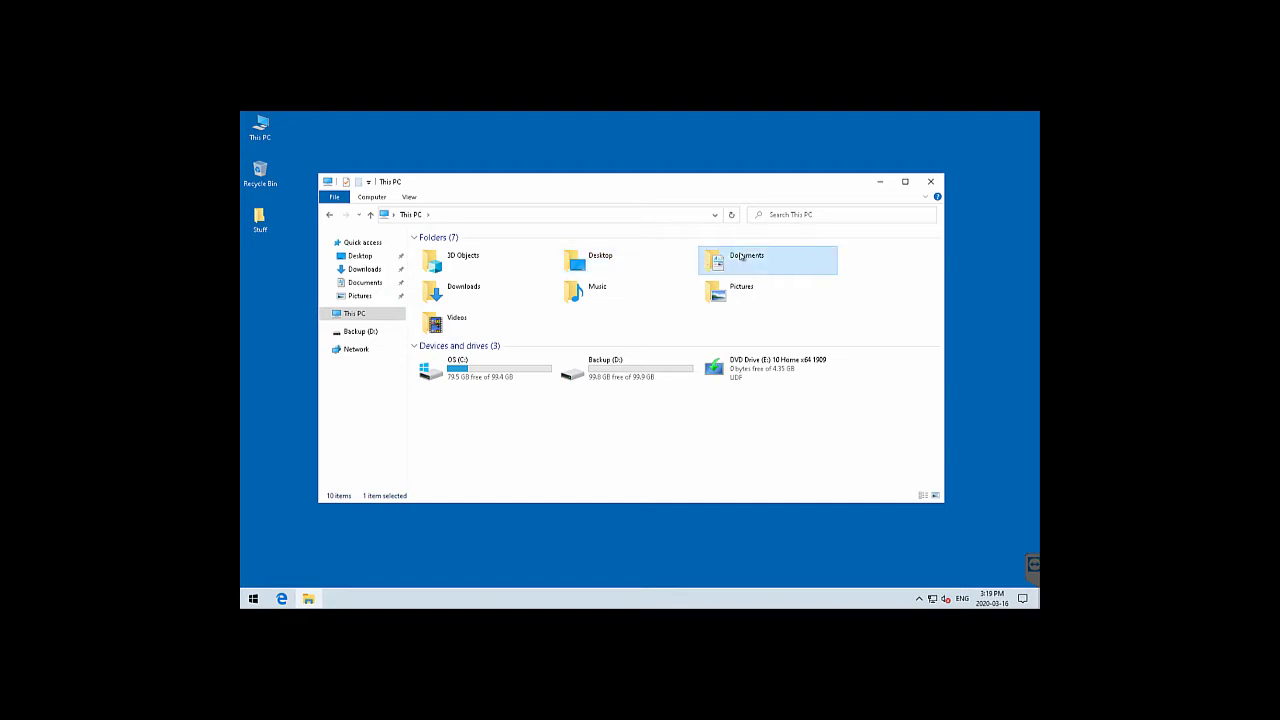
left_click(410, 214)
double_click(450, 292)
left_click(408, 214)
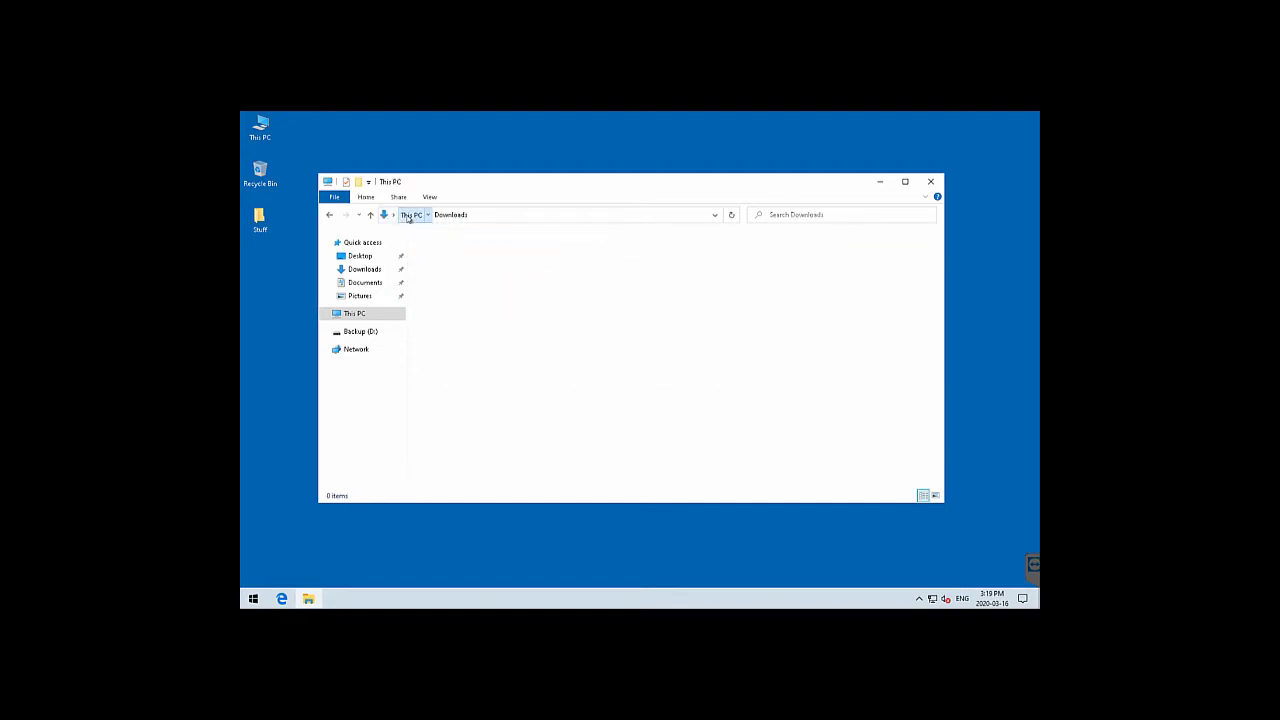
double_click(590, 284)
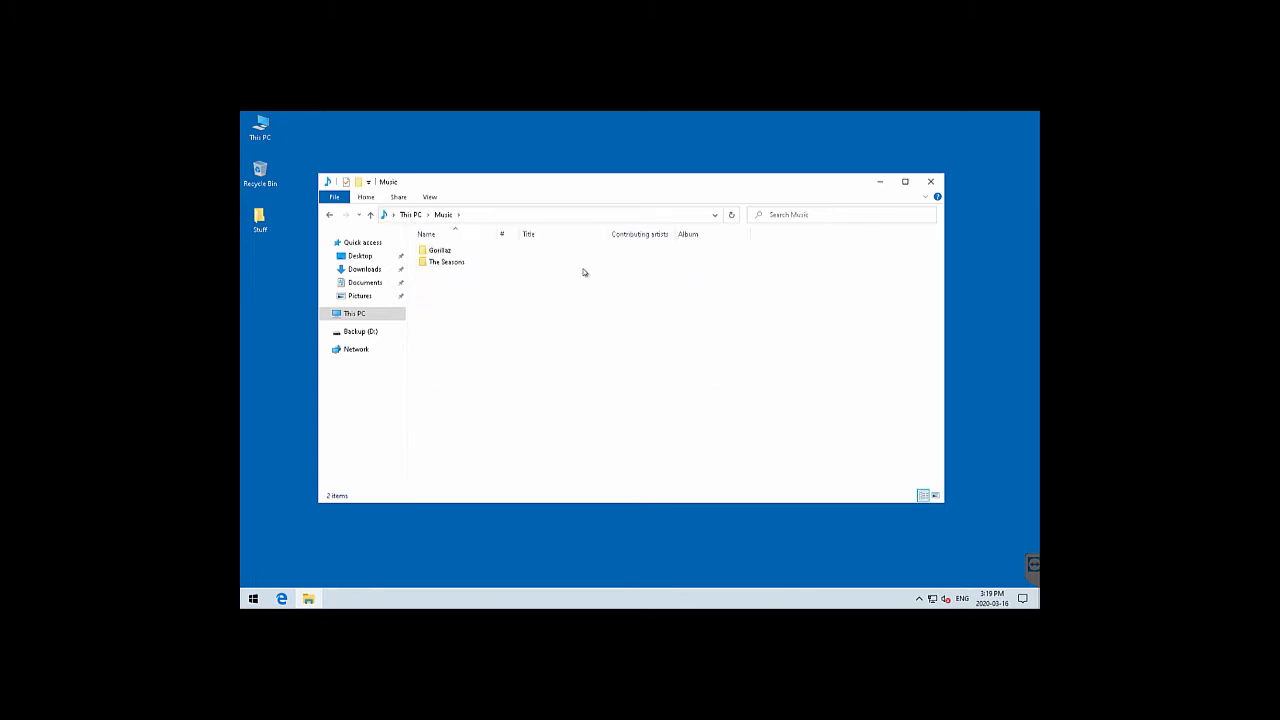
left_click(410, 214)
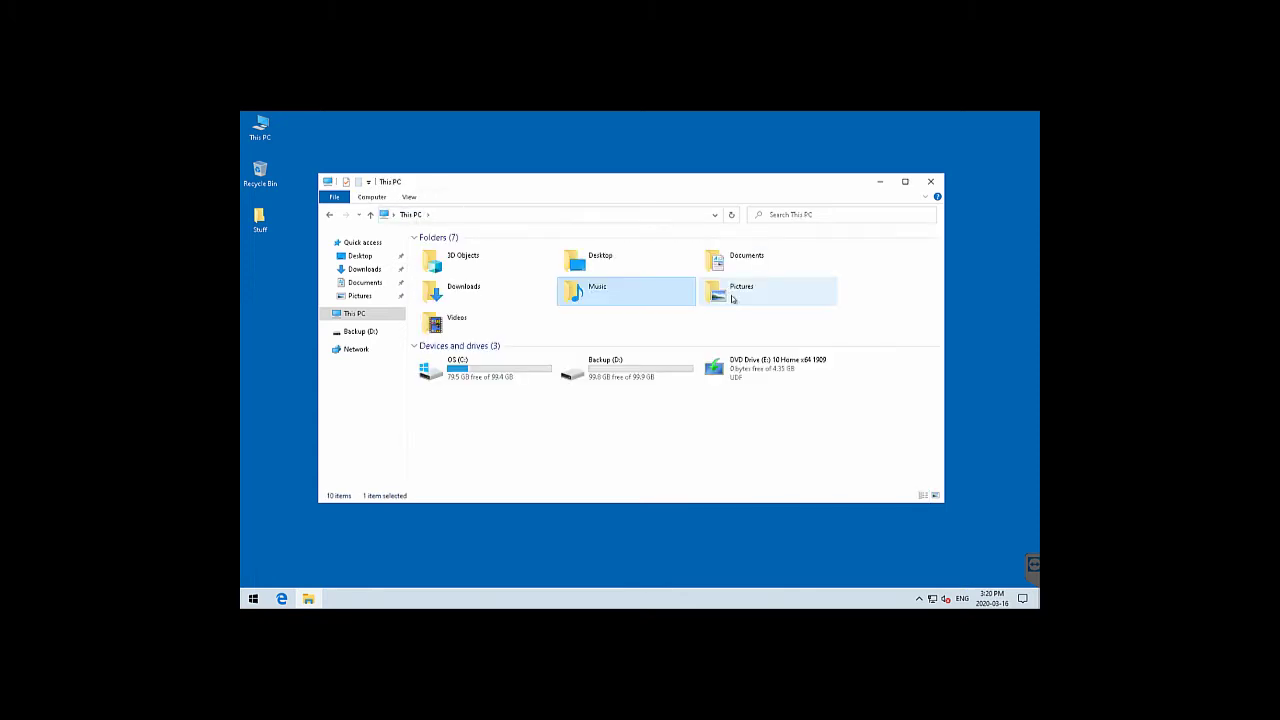
double_click(732, 292)
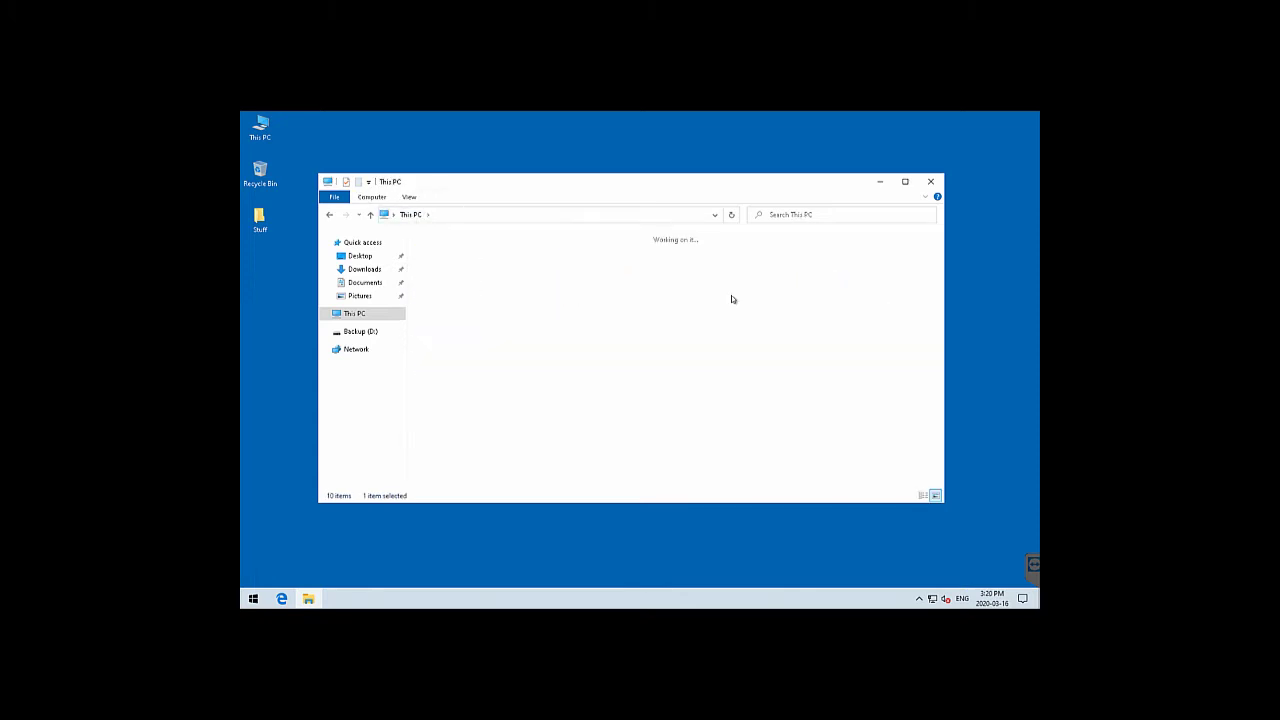
left_click(409, 215)
double_click(440, 322)
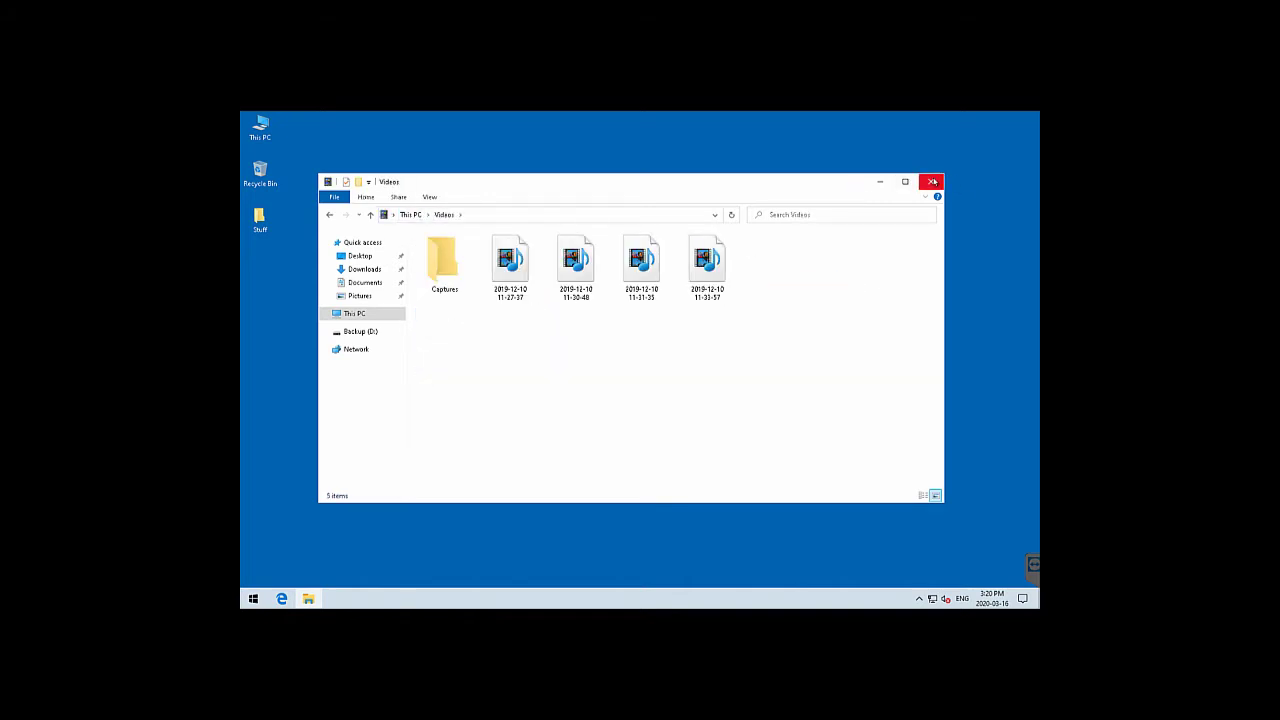
left_click(930, 181)
left_click(632, 312)
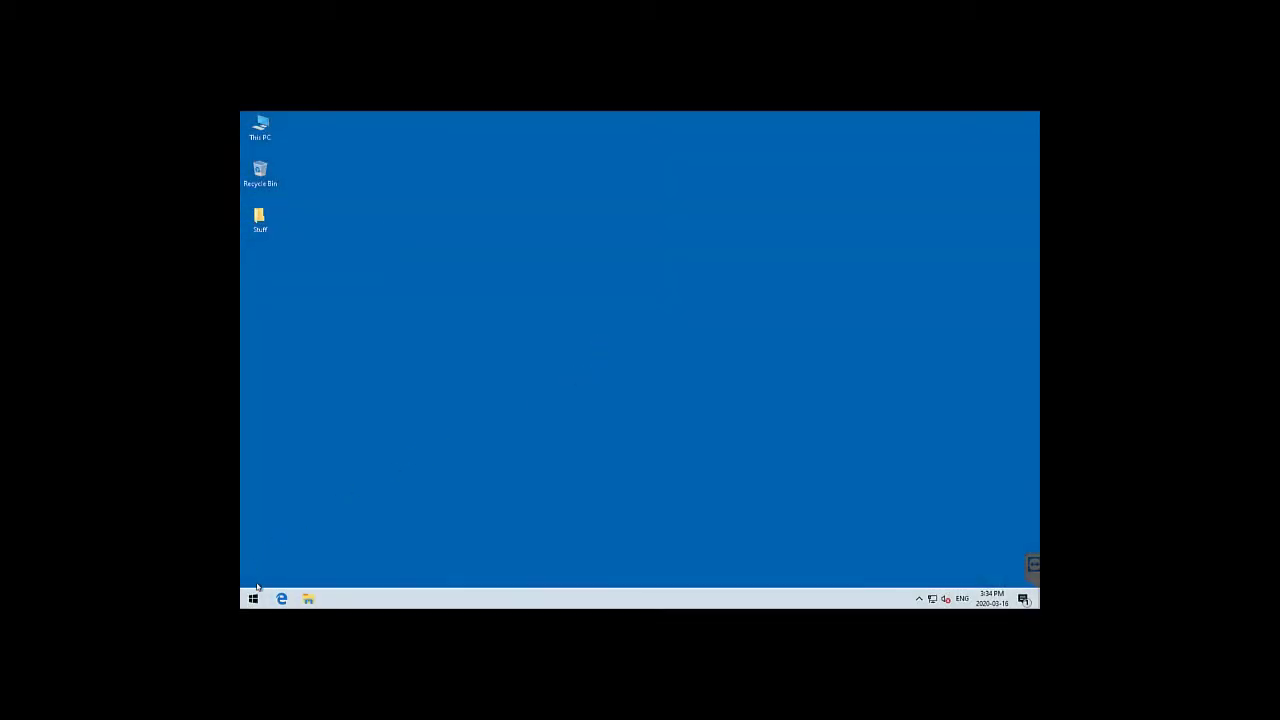
Search Start for 'backup' to open Backup settings, then minimize the Settings window
left_click(253, 599)
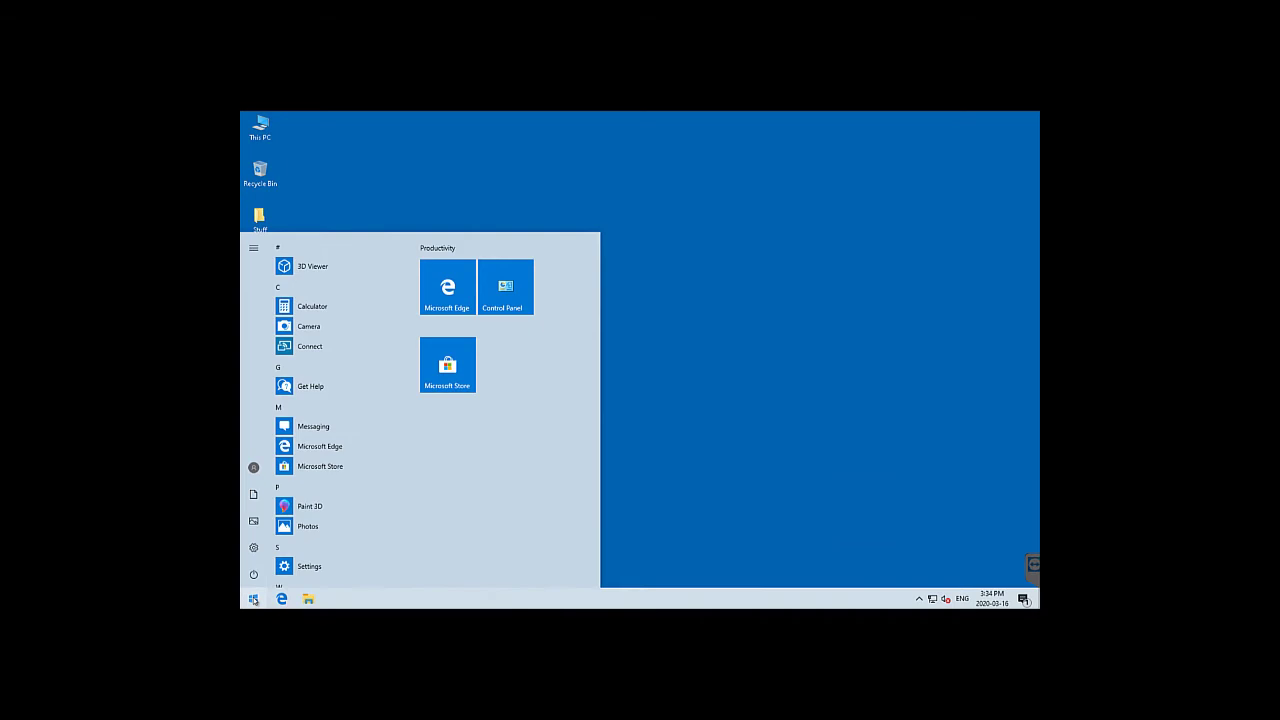
type("b")
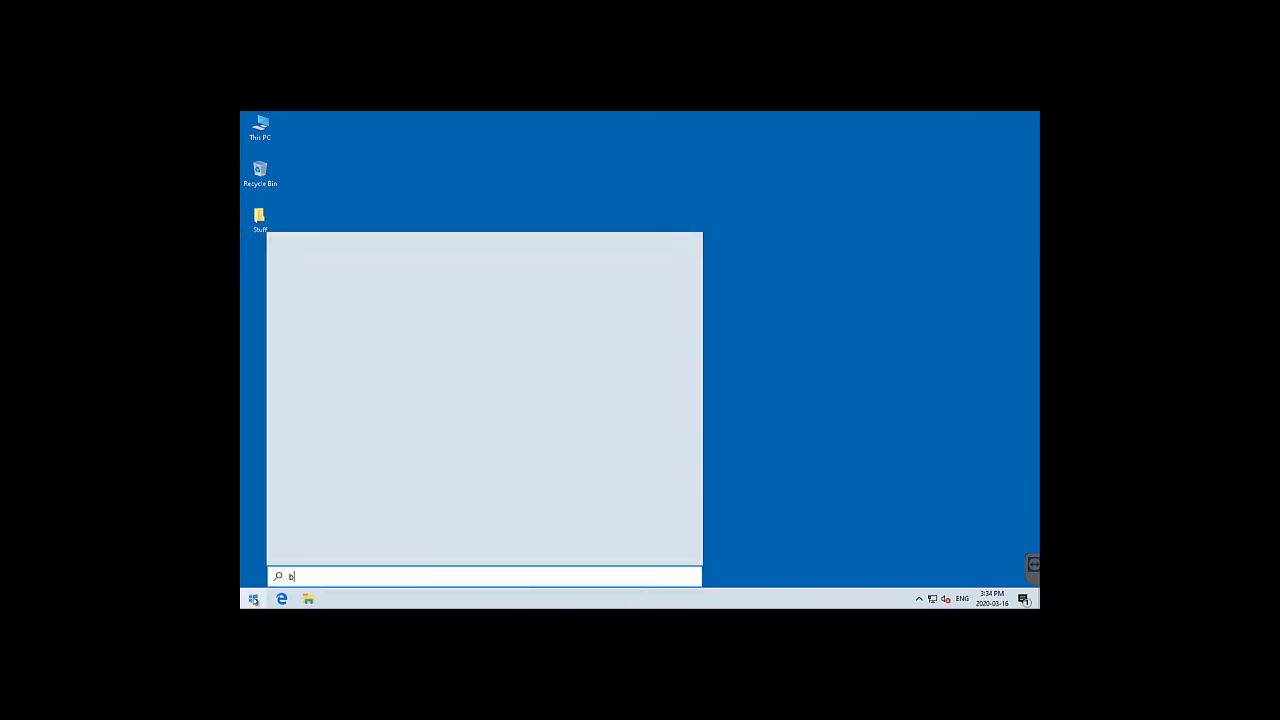
type("ackup")
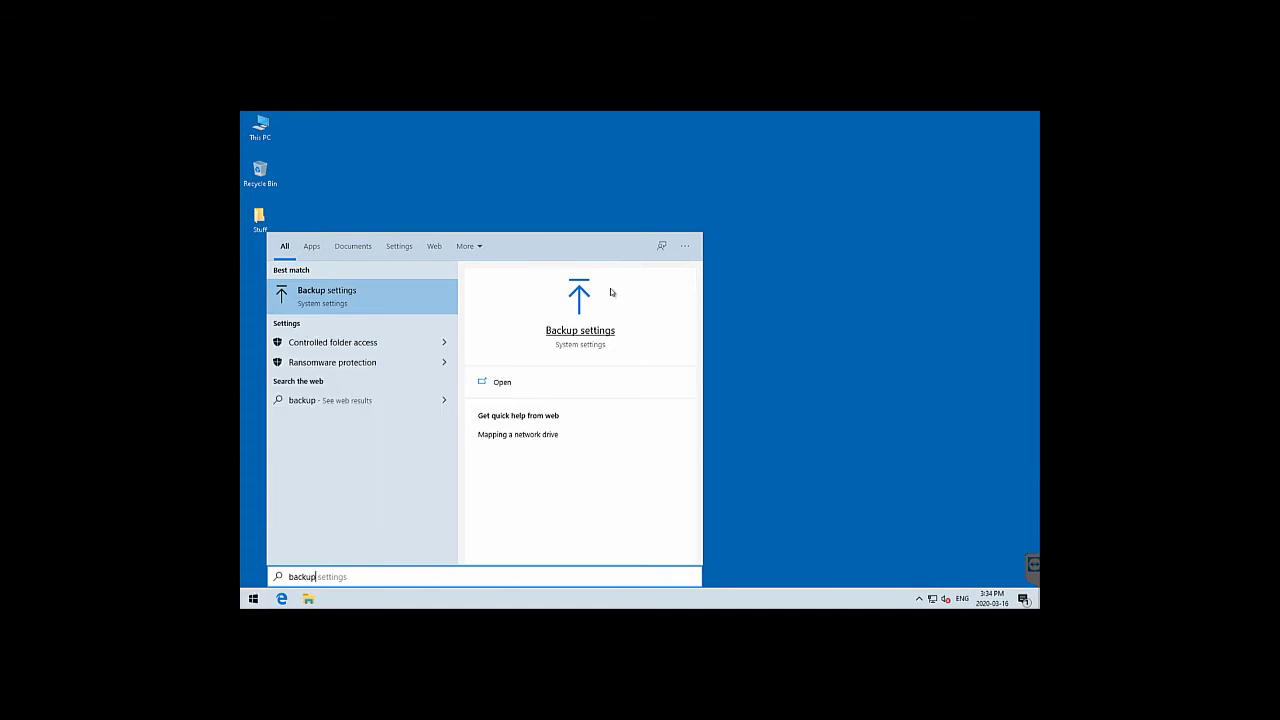
left_click(581, 333)
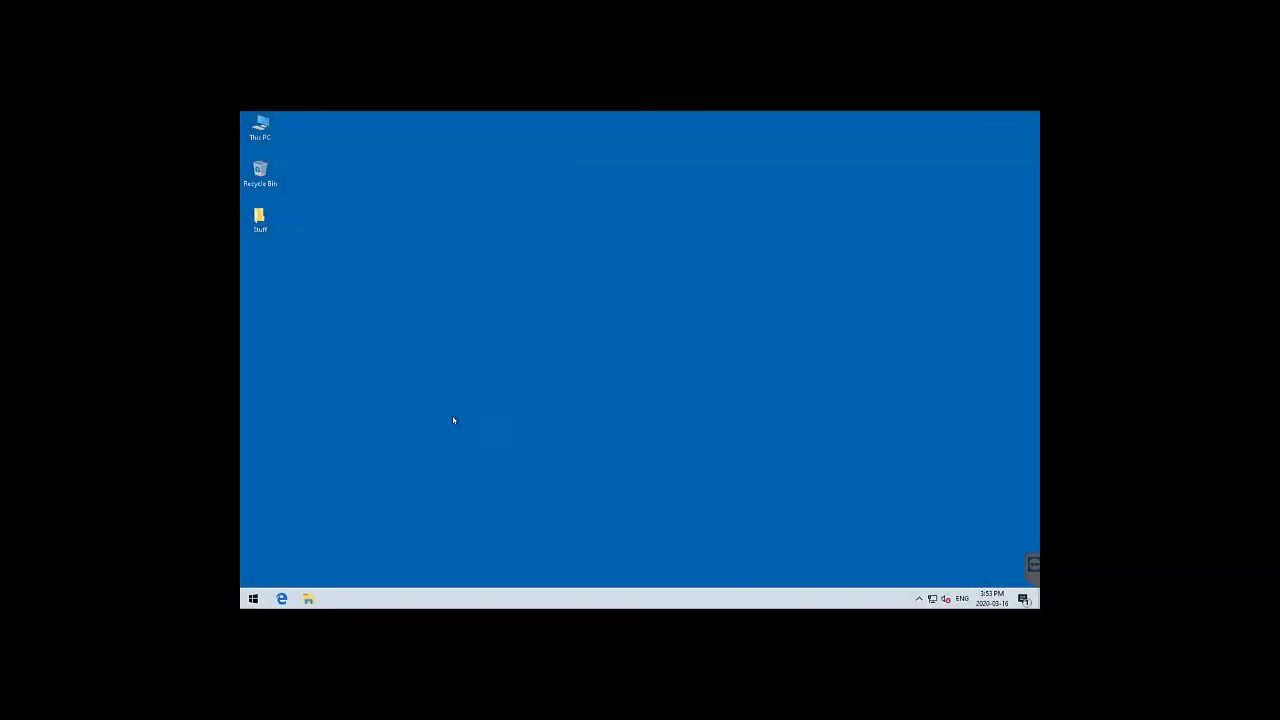
left_click(254, 599)
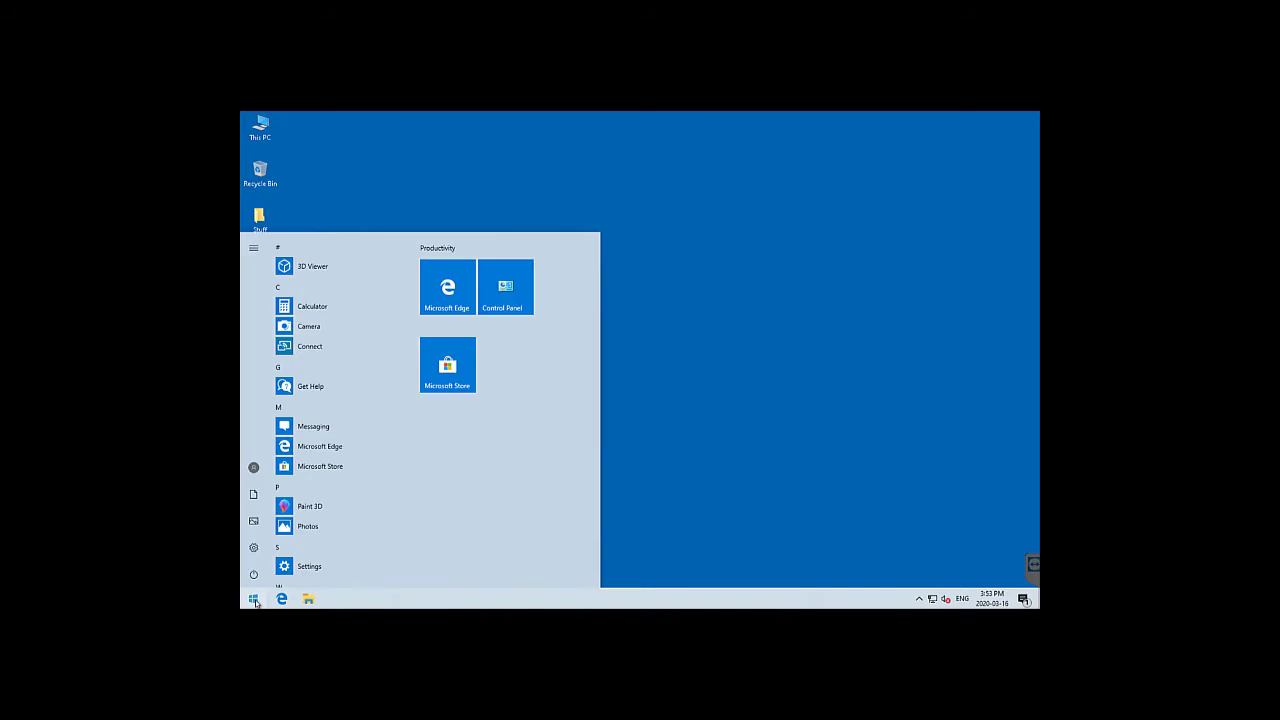
type("backup")
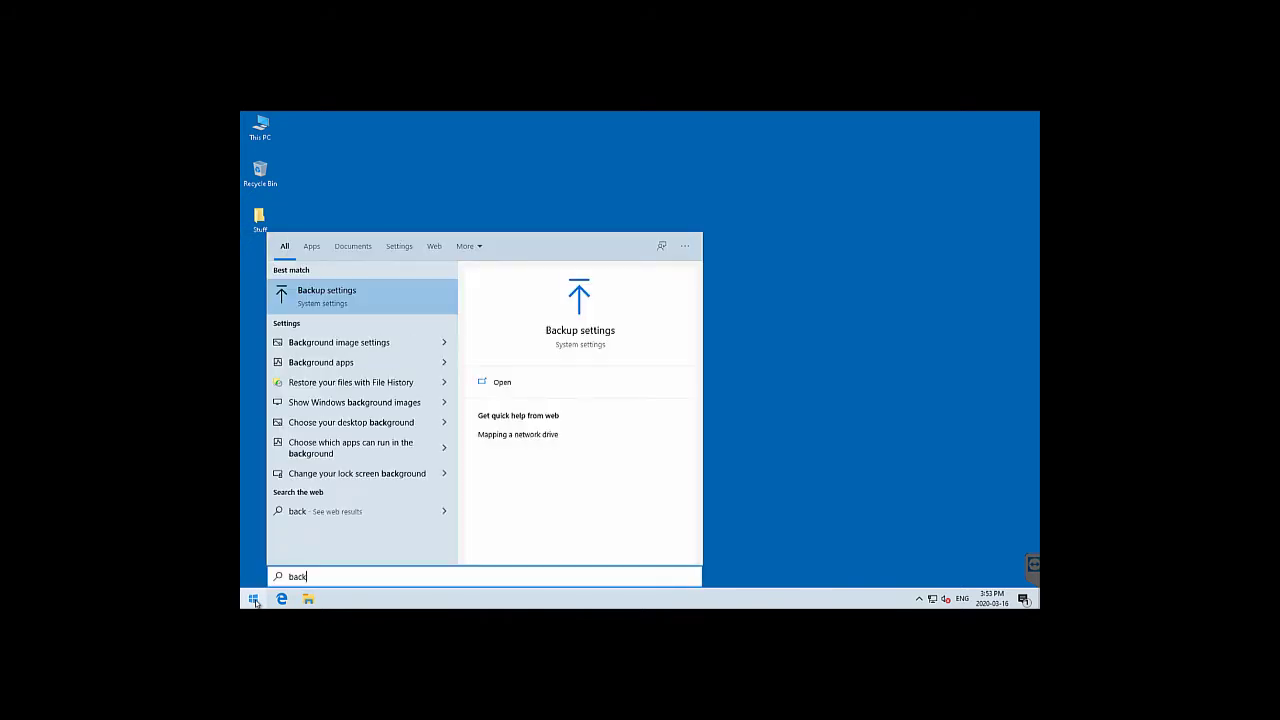
left_click(588, 333)
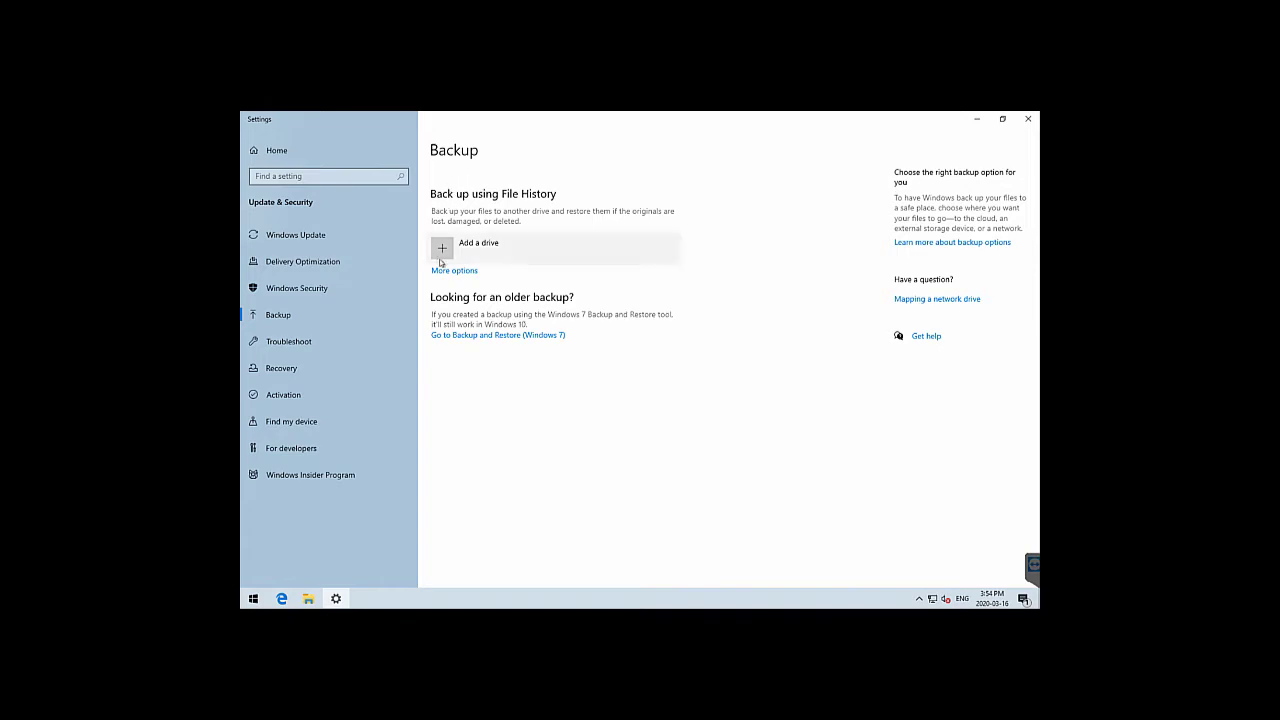
left_click(979, 121)
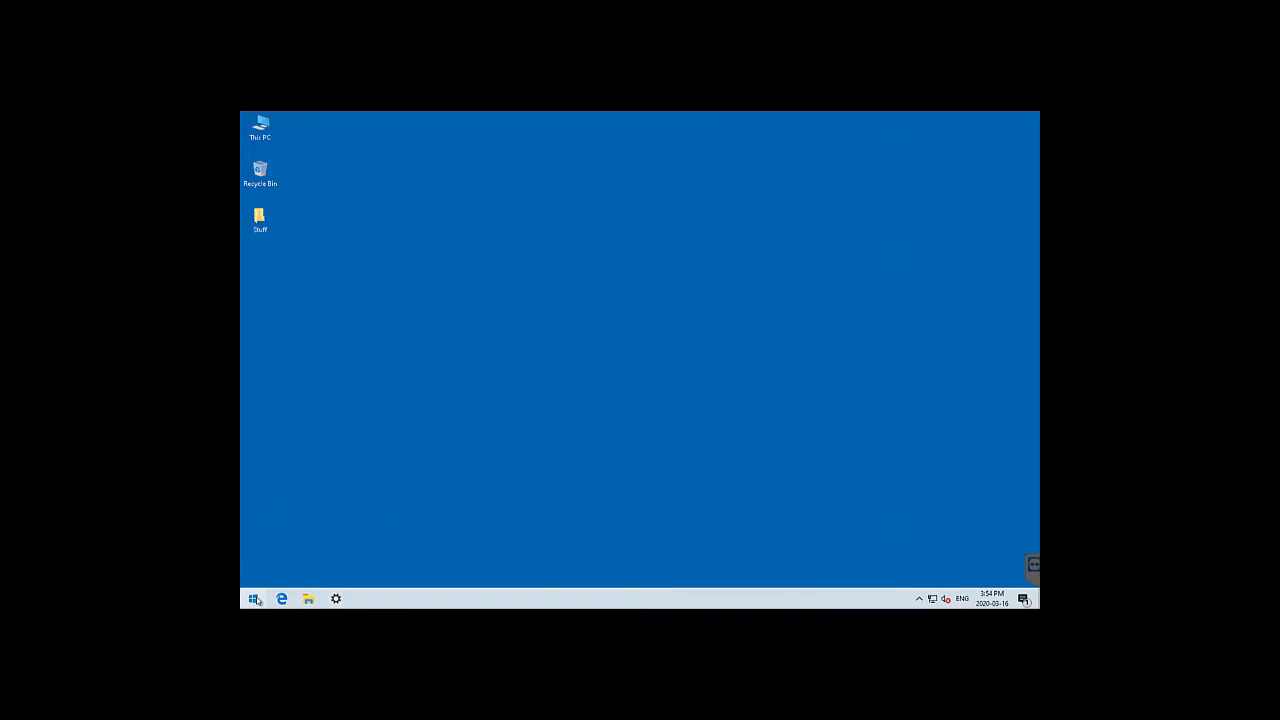
left_click(254, 598)
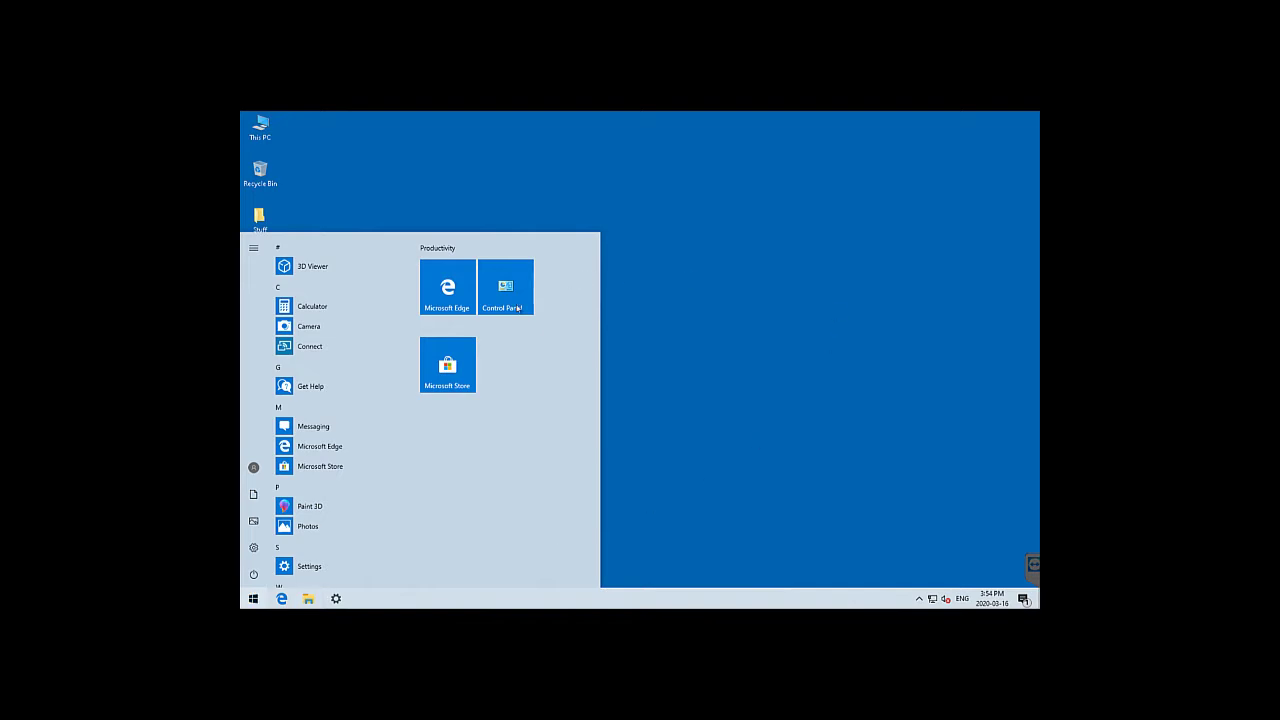
Check Control Panel's File History page shows it off with Backup (D:), then close it
left_click(515, 300)
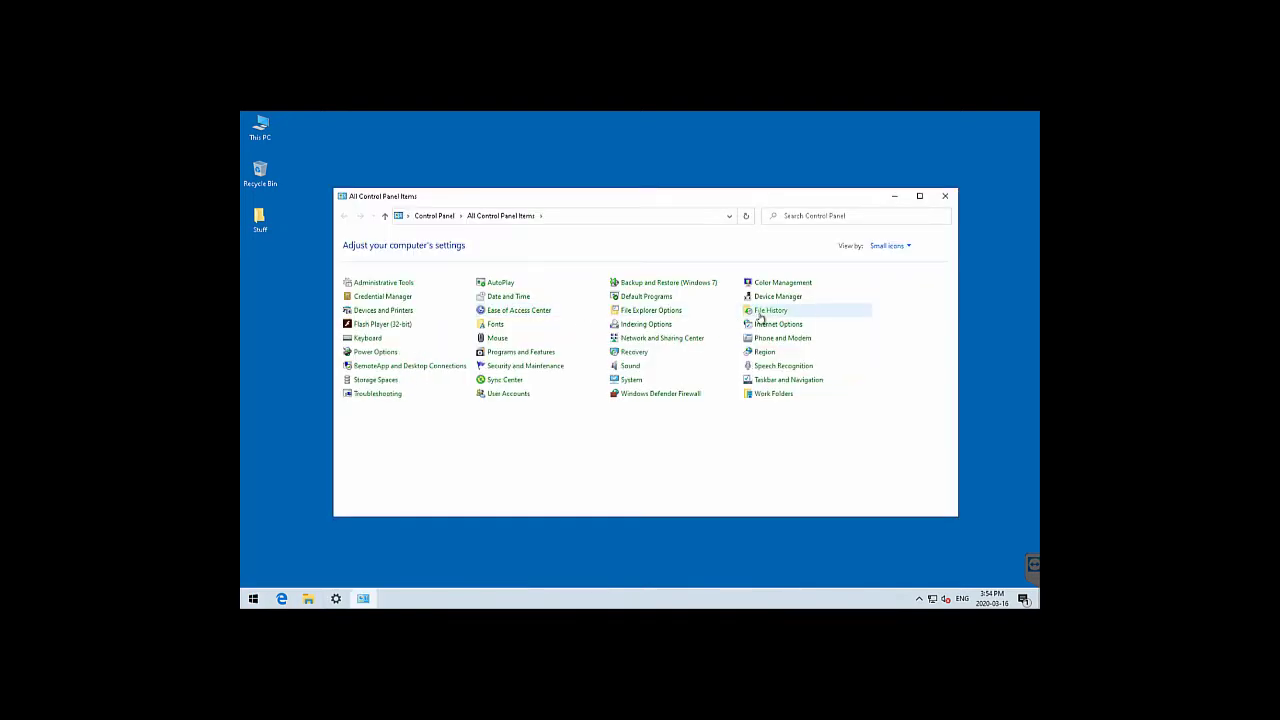
left_click(762, 317)
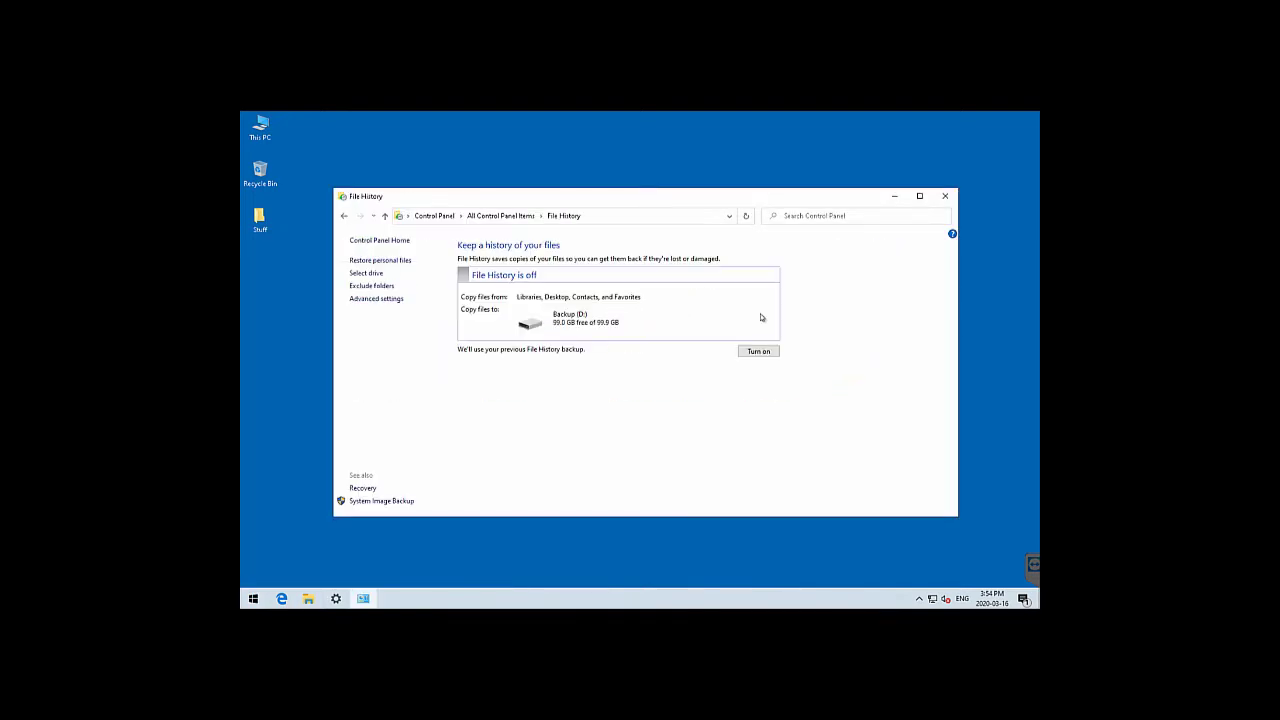
left_click(945, 196)
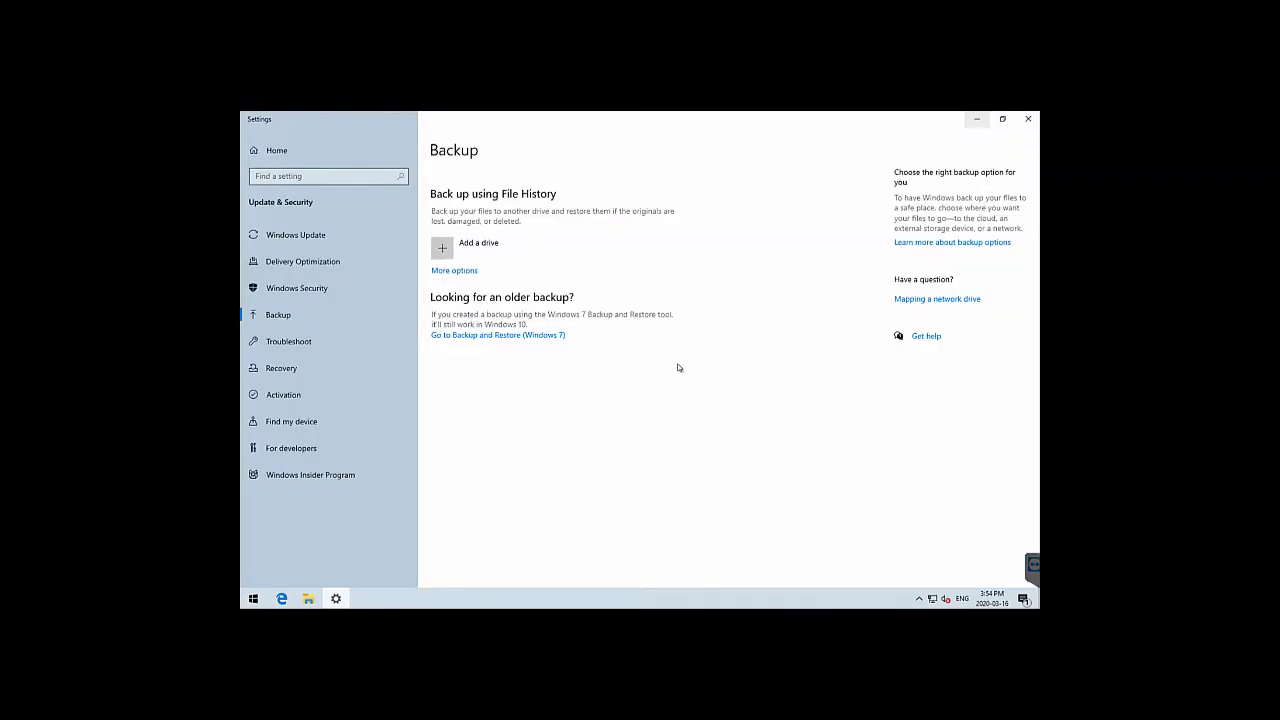
Pick Backup (D:) as the backup drive and switch automatic file backups off
left_click(481, 247)
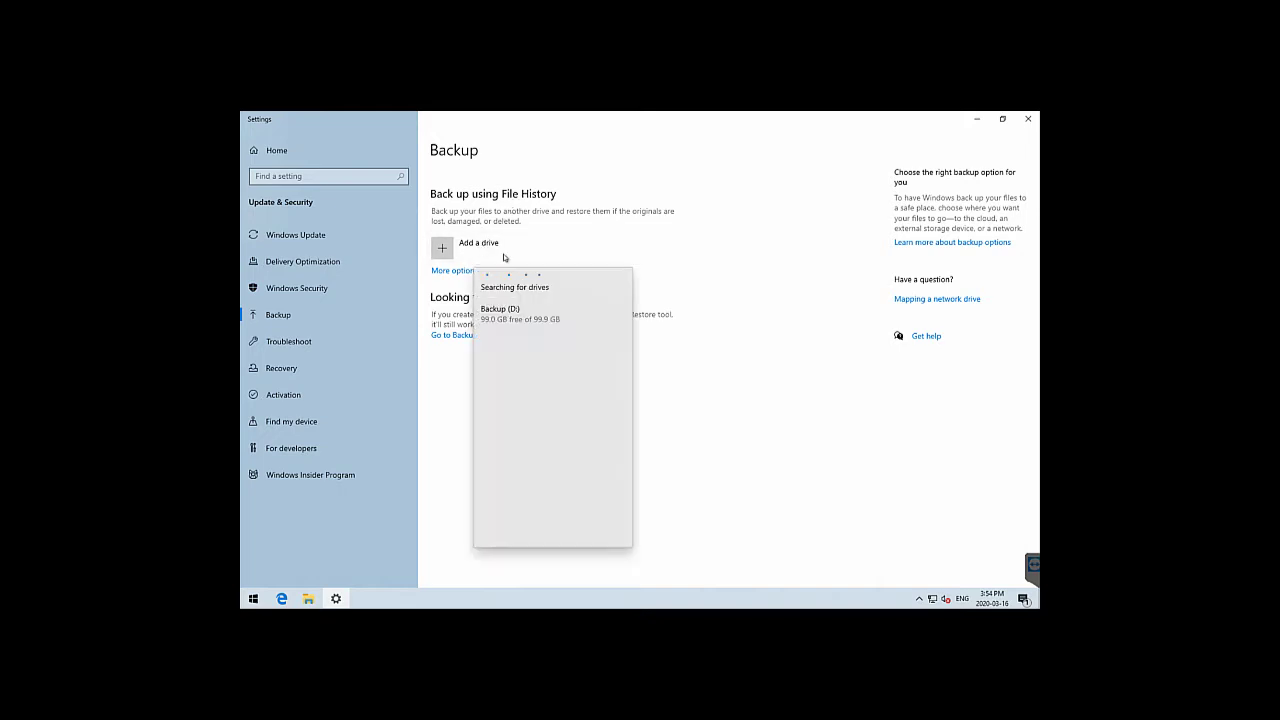
left_click(534, 319)
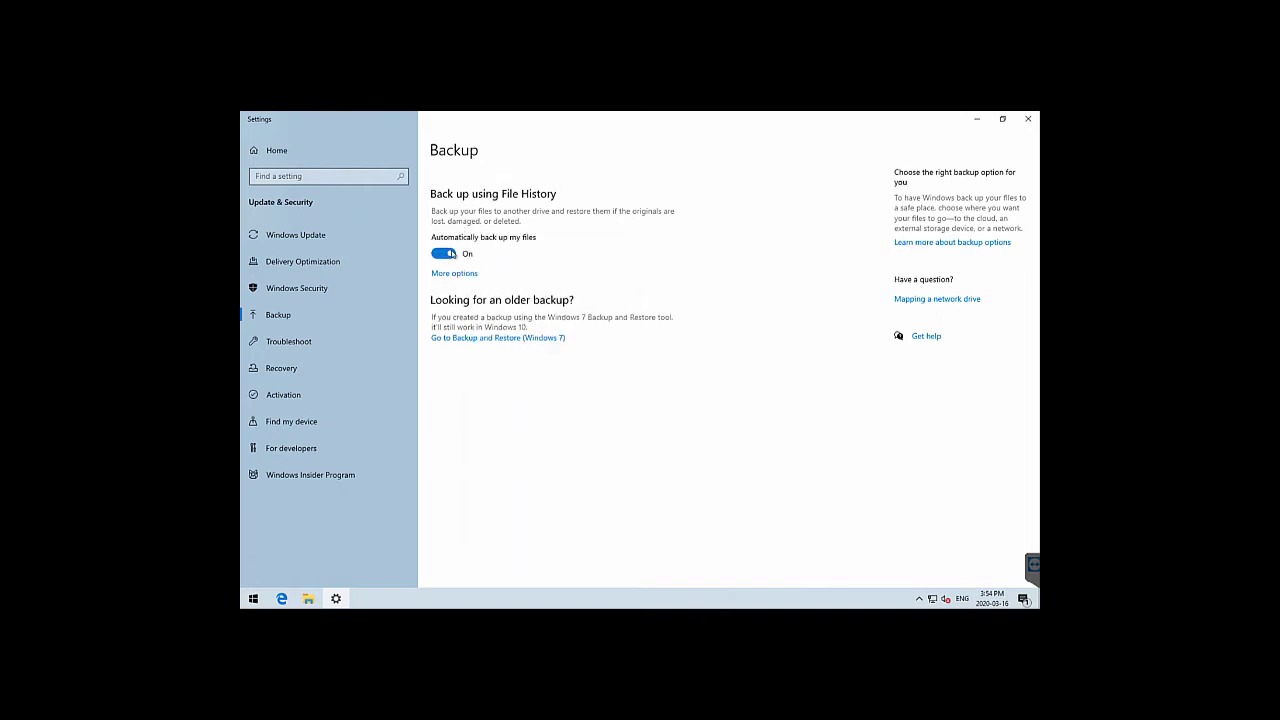
left_click(452, 256)
In More options, keep backups every hour and kept forever
left_click(468, 278)
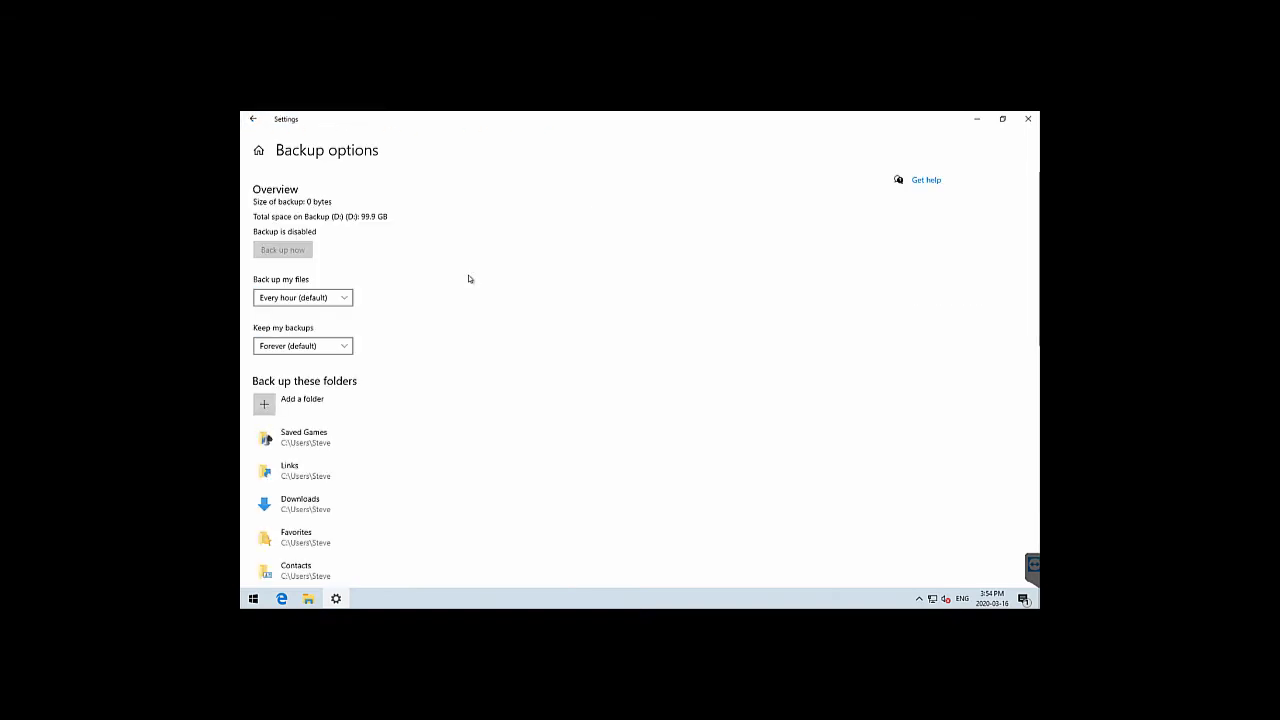
left_click(345, 300)
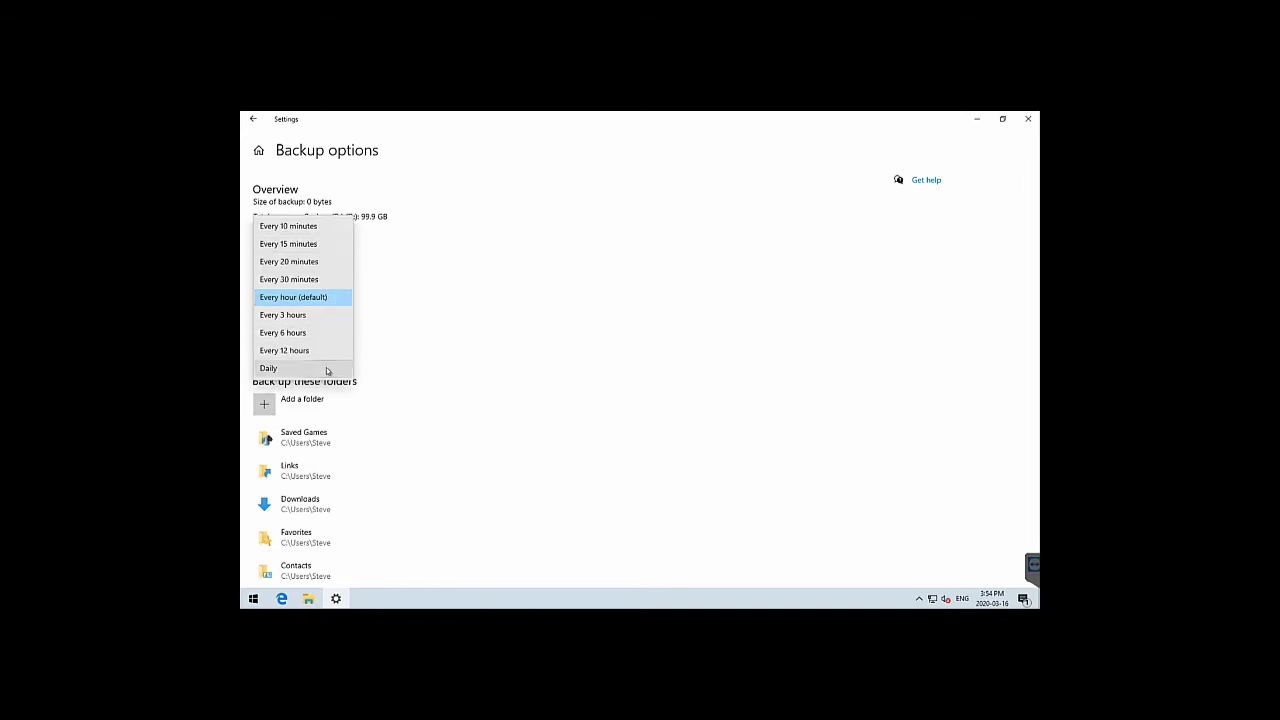
left_click(320, 300)
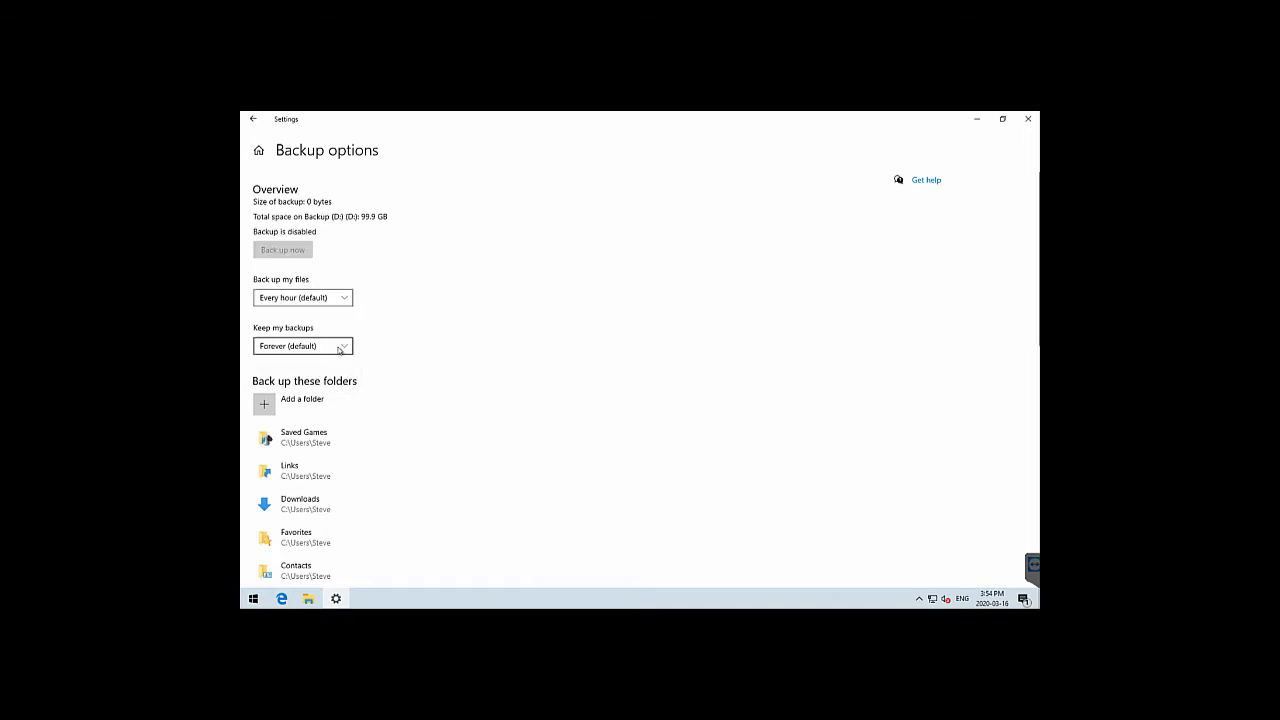
left_click(339, 347)
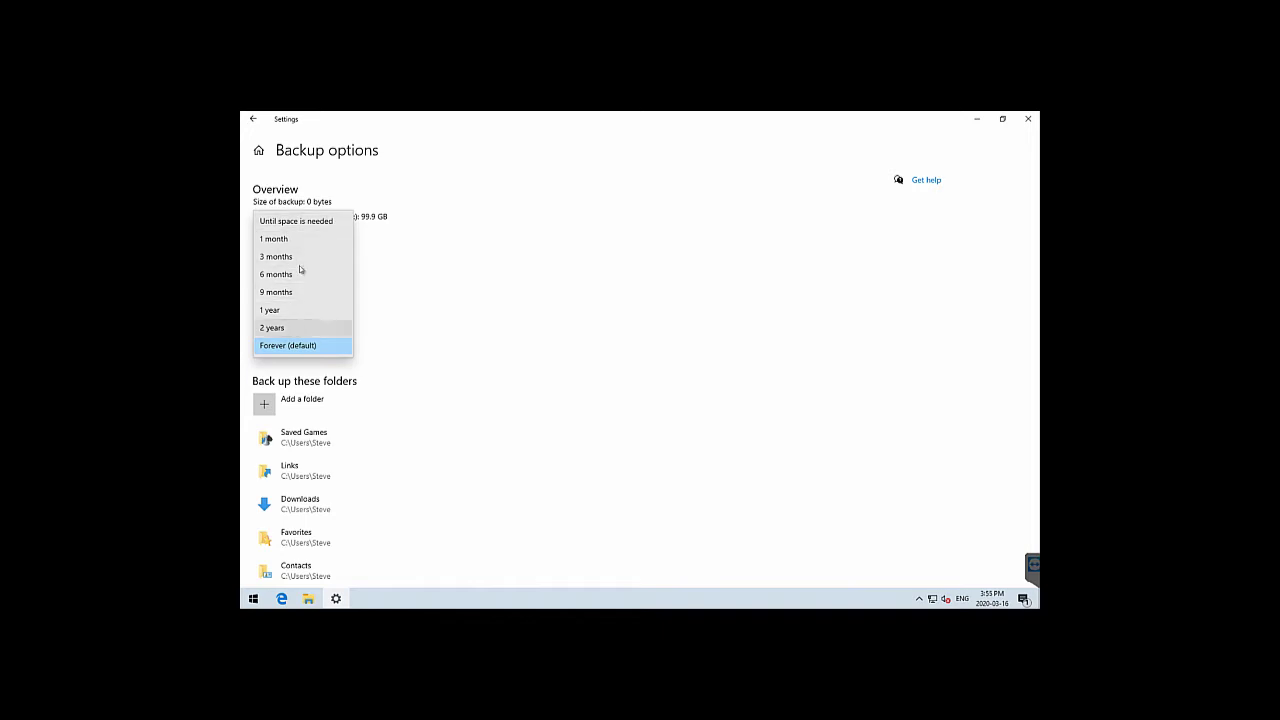
left_click(450, 247)
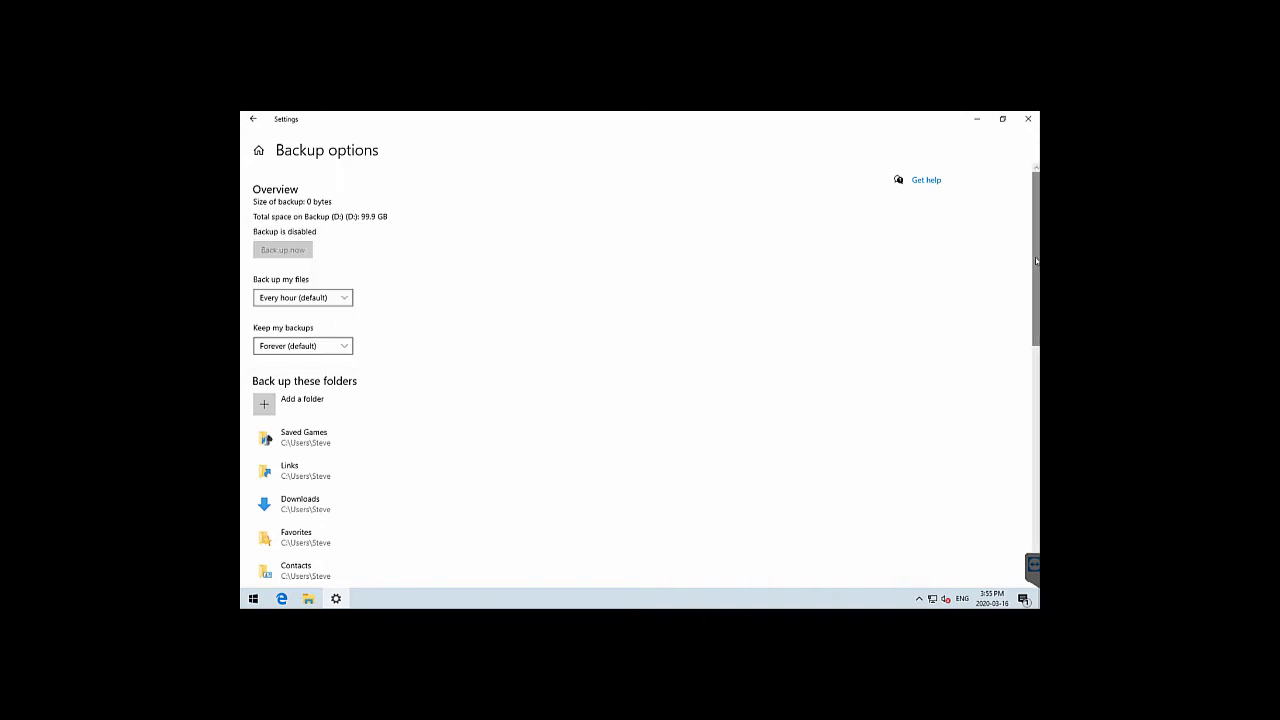
Remove Downloads and Desktop from the backed-up folders list
scroll(1027, 335, "down", 4)
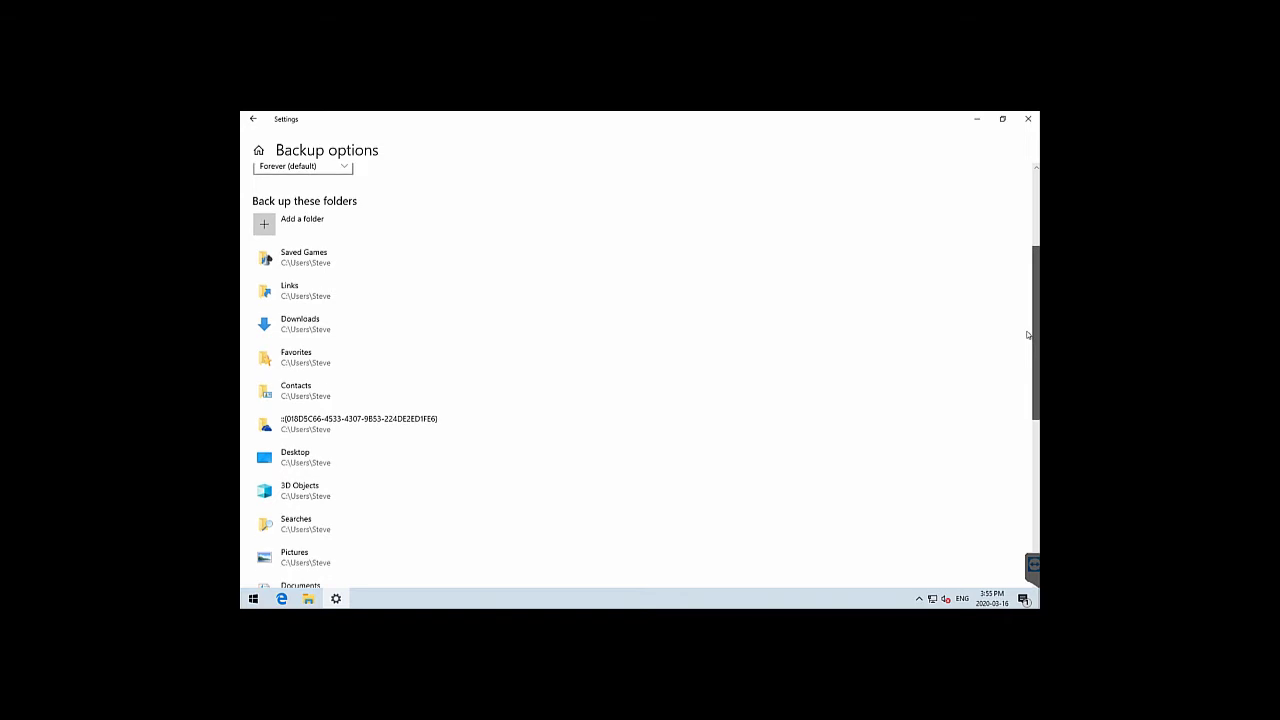
scroll(1027, 340, "down", 1)
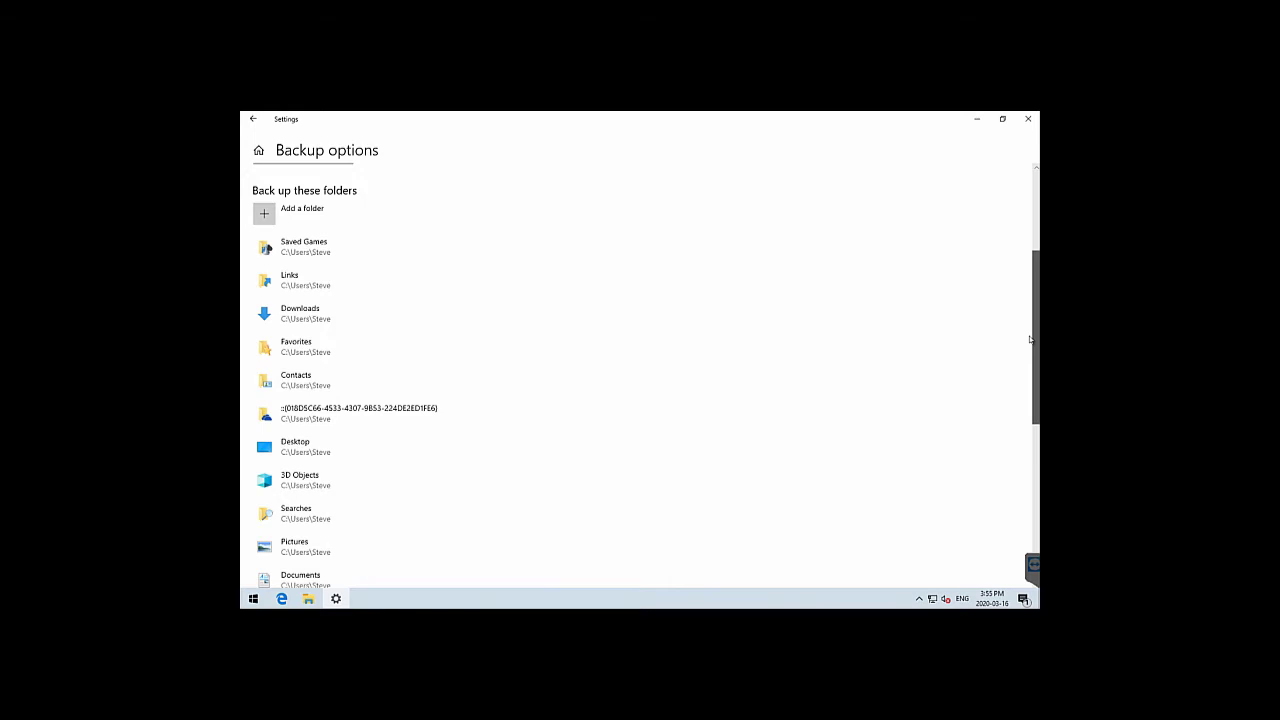
left_click_drag(1030, 340, 1028, 354)
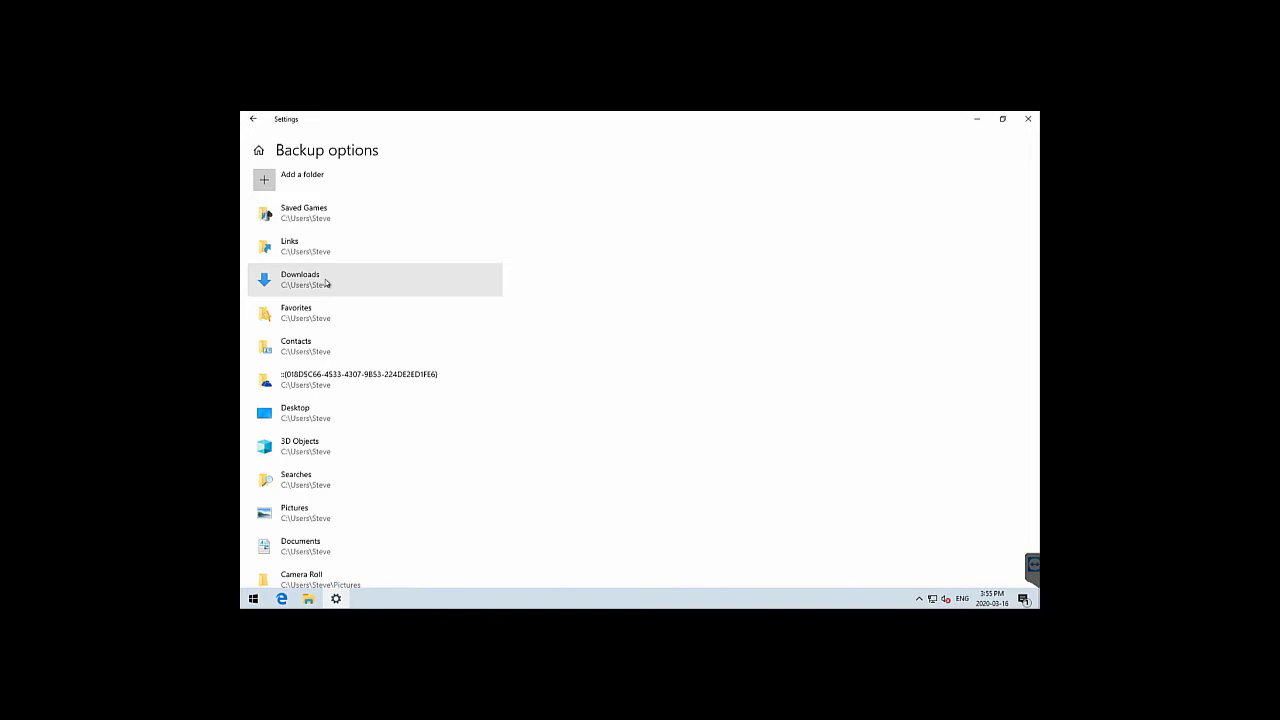
left_click(391, 283)
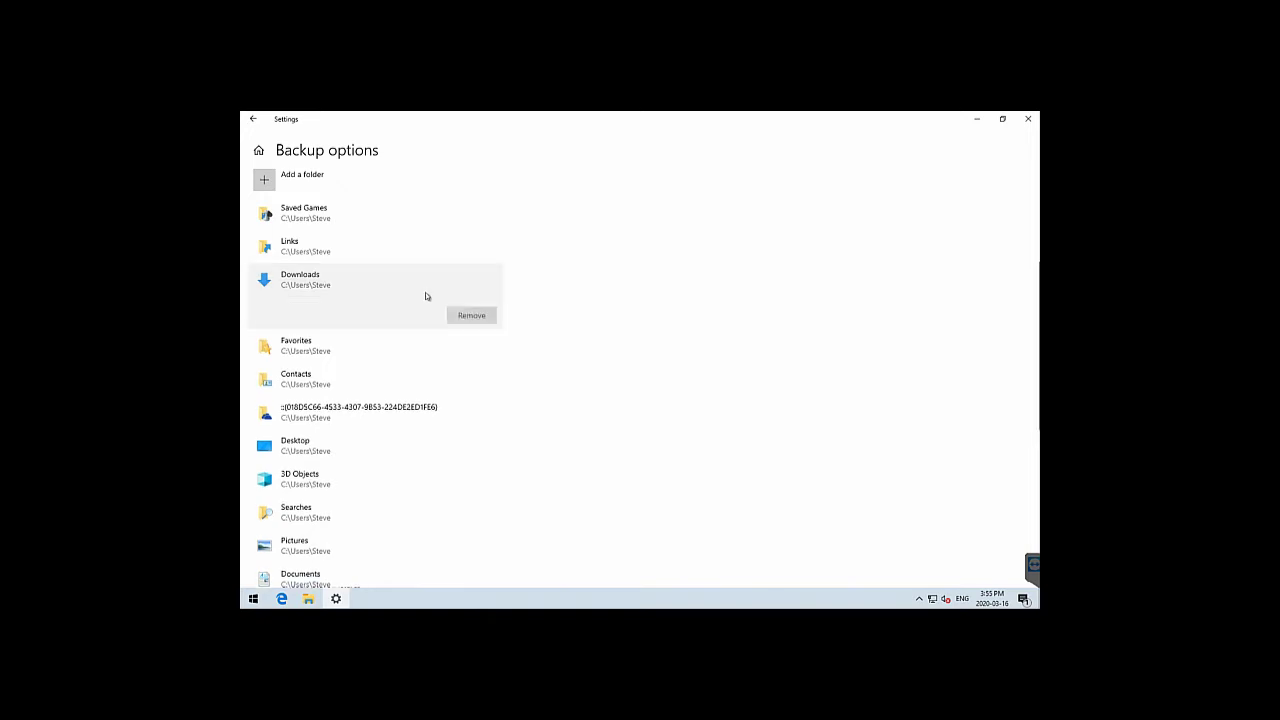
left_click(471, 316)
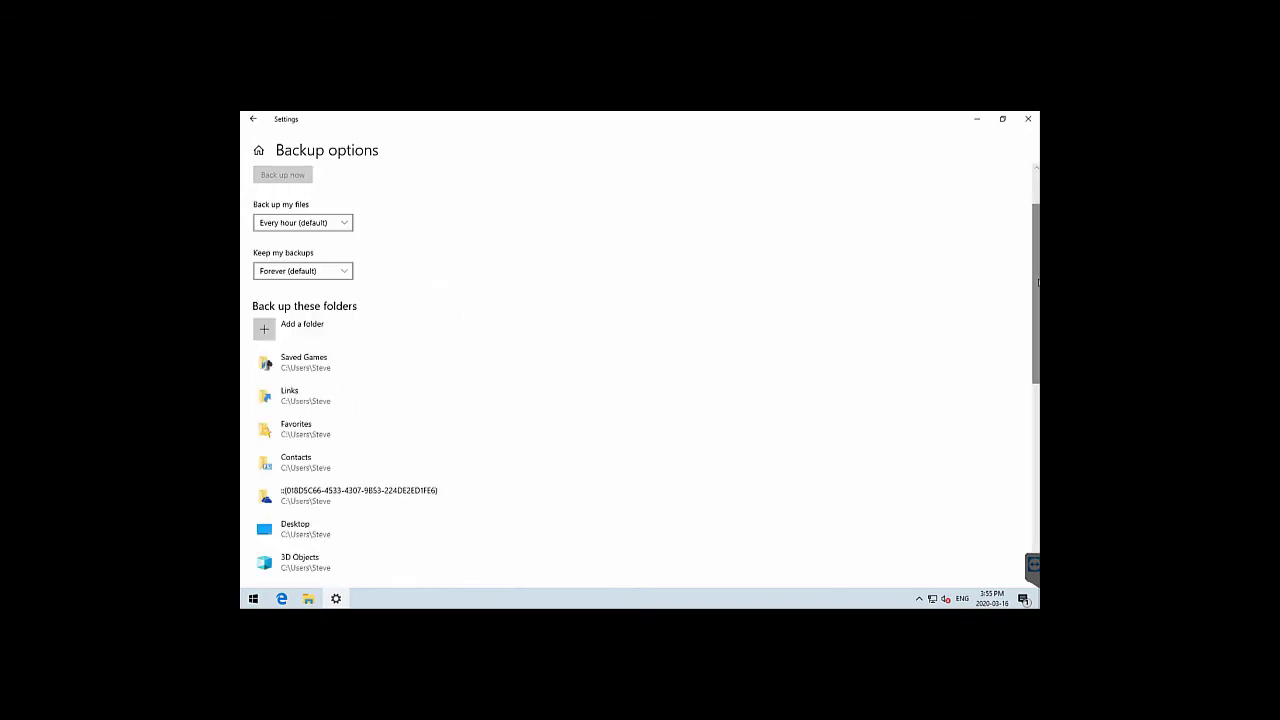
scroll(1036, 284, "down", 1)
scroll(408, 329, "down", 2)
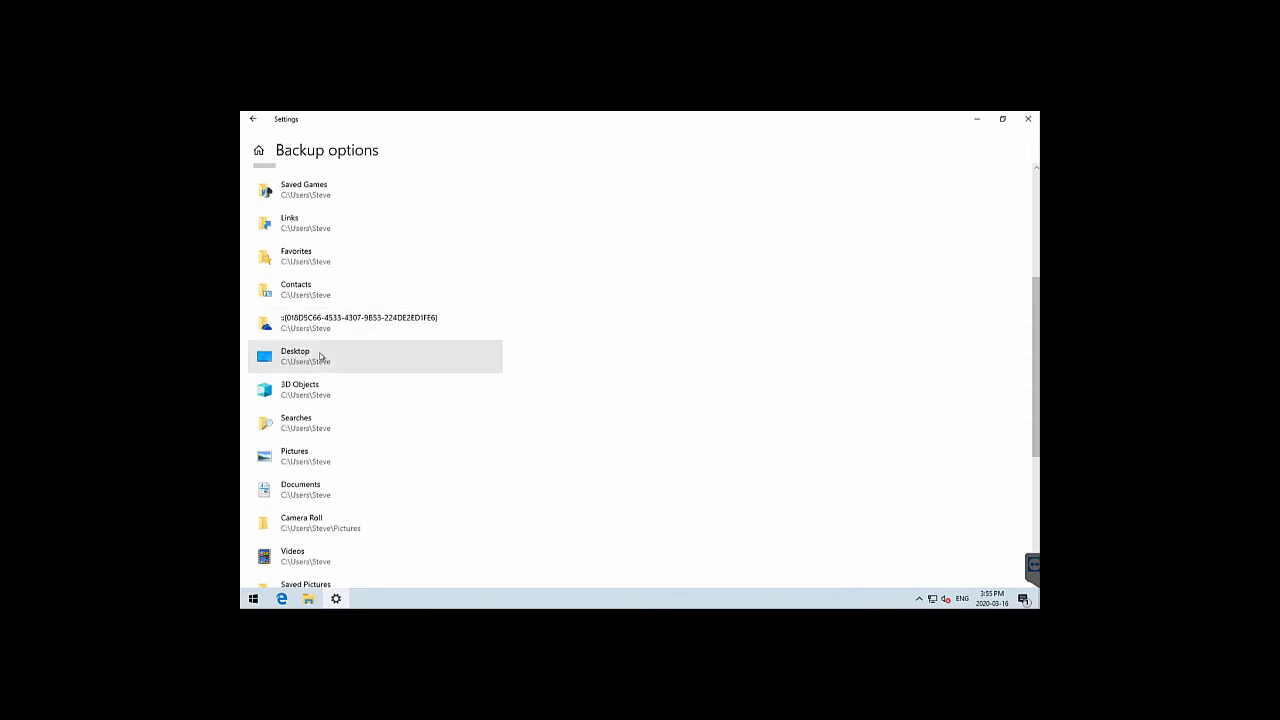
left_click(374, 358)
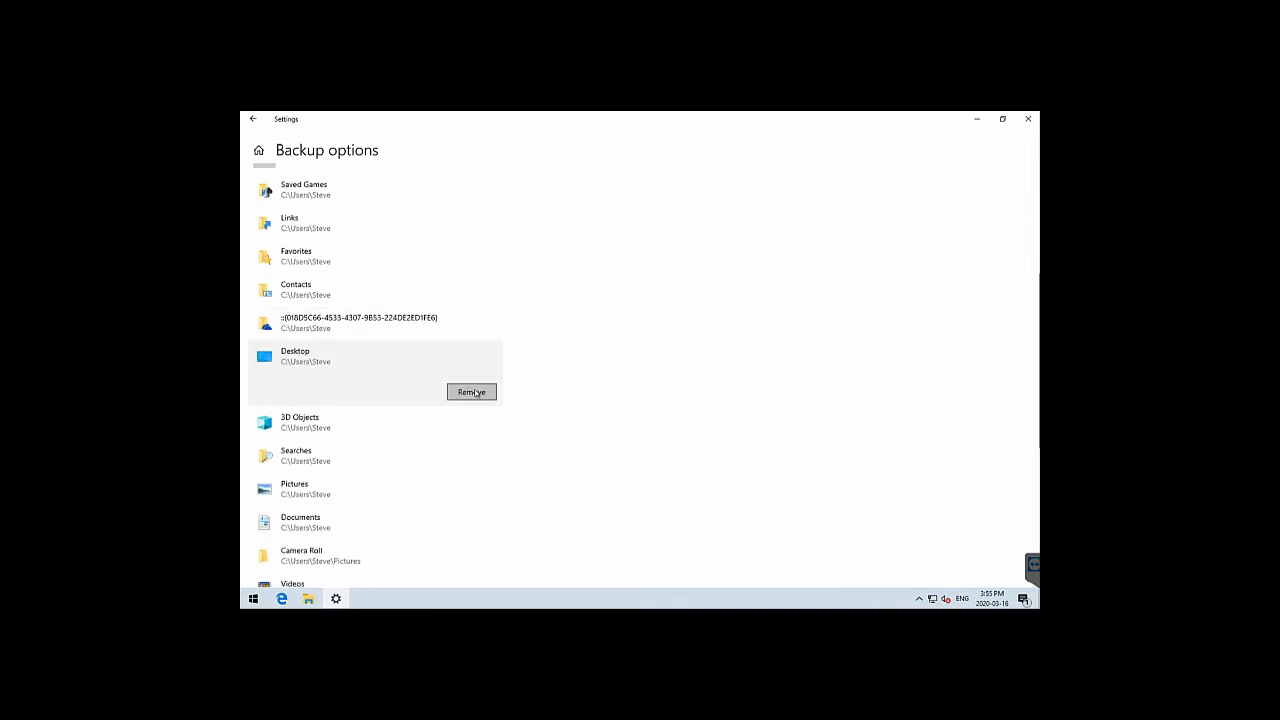
left_click(474, 392)
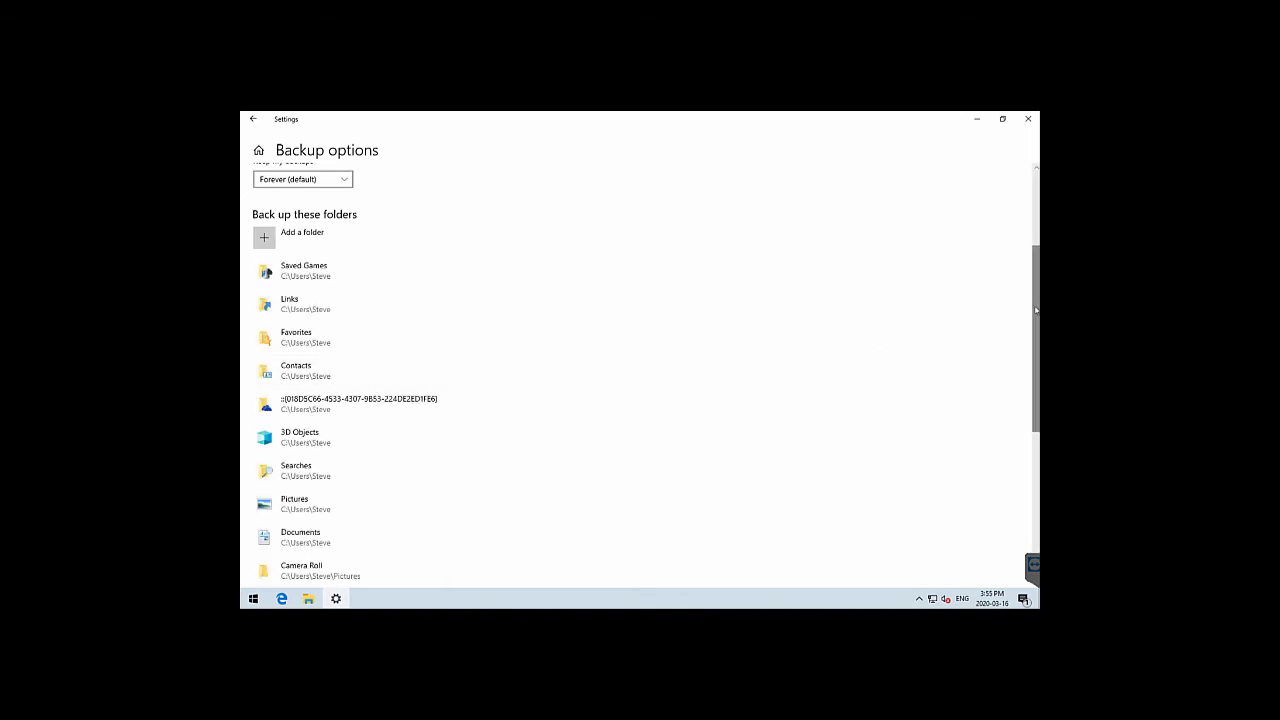
Remove the GUID-named folder from the backed-up folders list
left_click_drag(1036, 307, 1036, 360)
scroll(1036, 362, "down", 1)
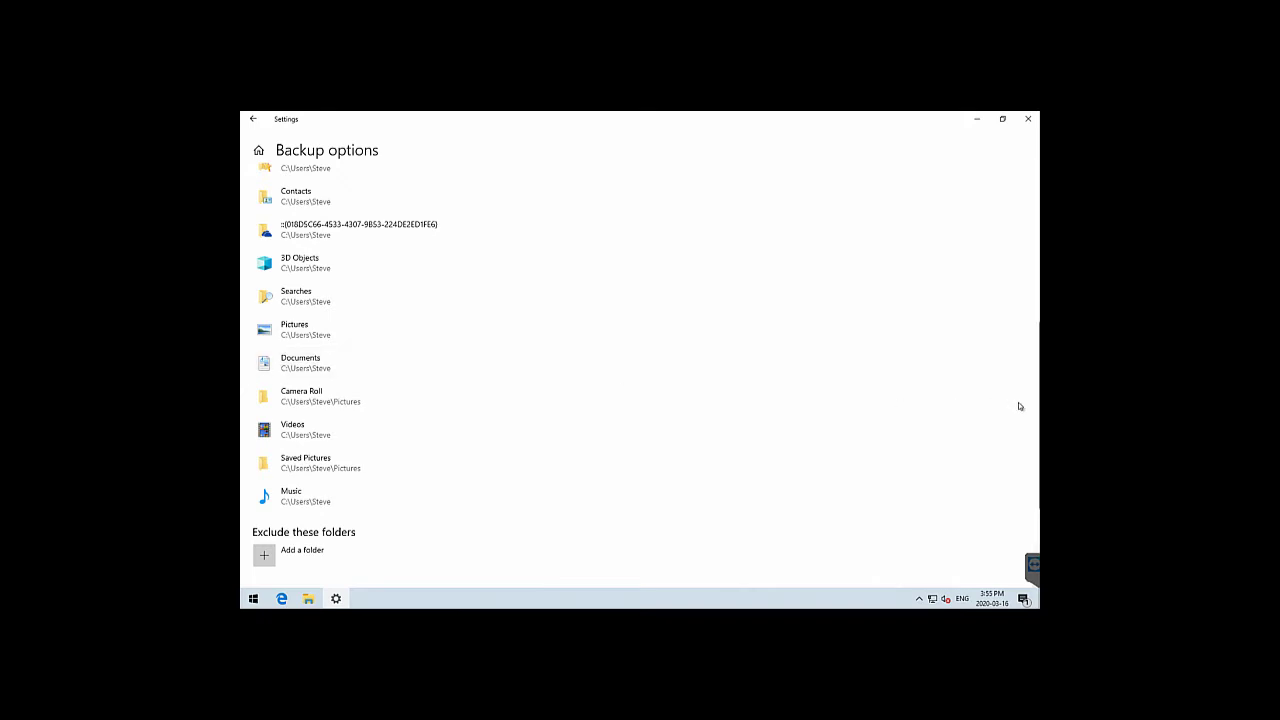
left_click(376, 232)
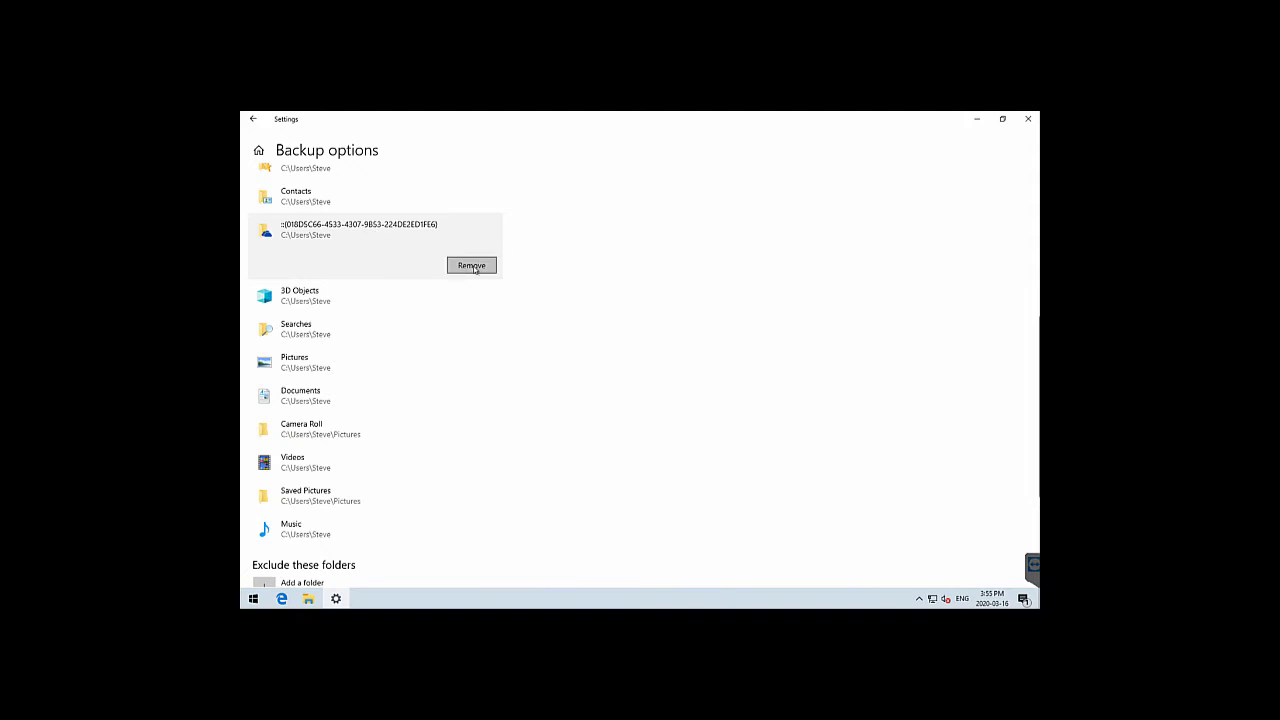
left_click(473, 266)
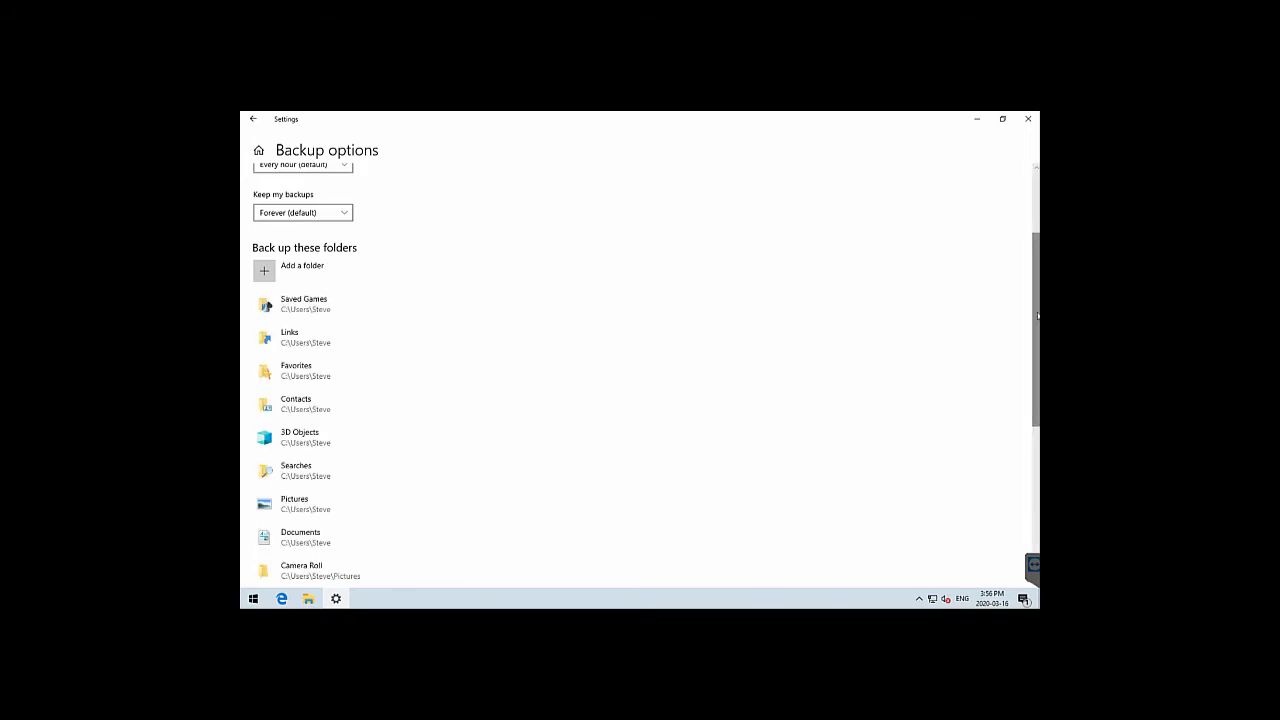
scroll(1021, 394, "down", 4)
scroll(1026, 350, "up", 4)
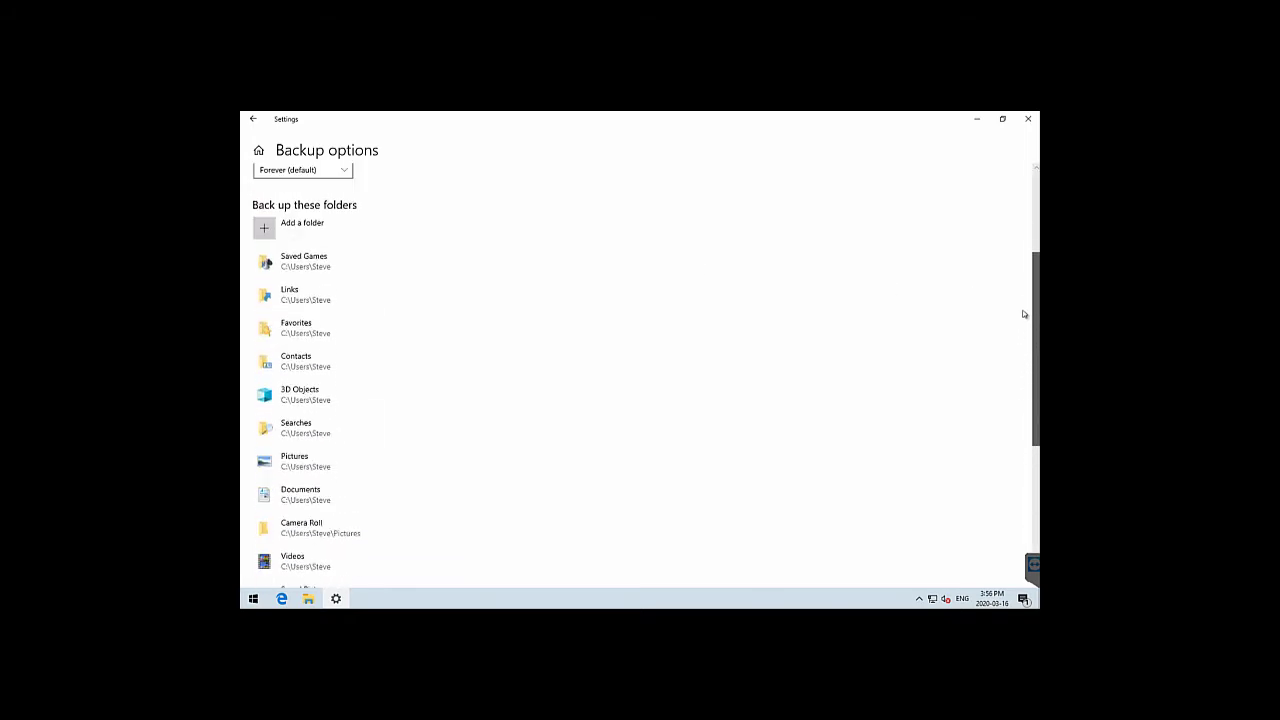
scroll(1032, 358, "down", 2)
scroll(1032, 358, "down", 3)
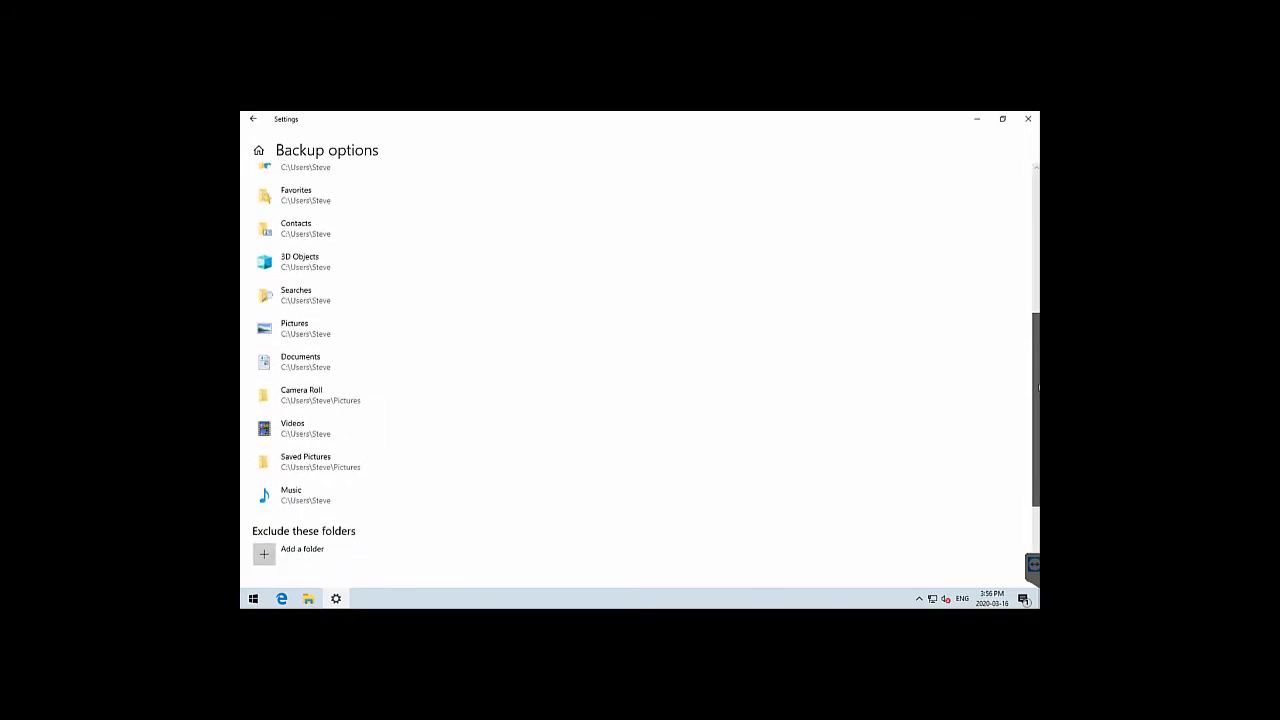
scroll(1036, 387, "up", 5)
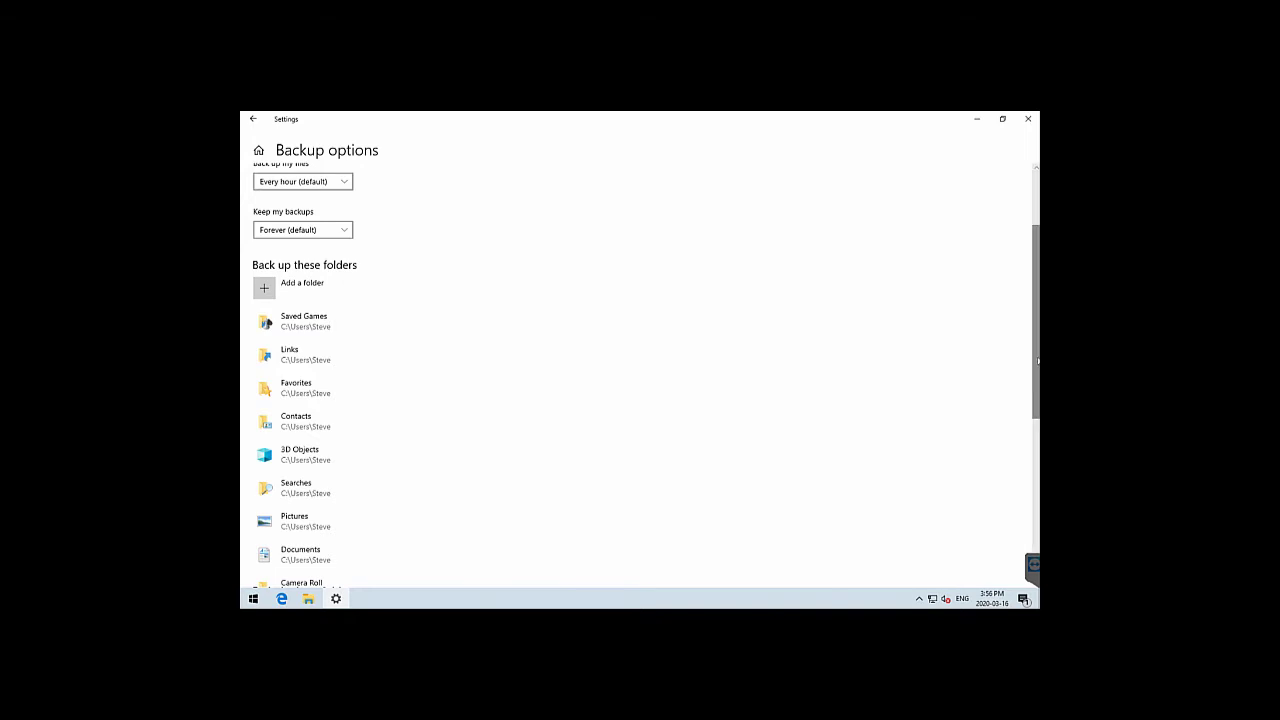
Open Control Panel's File History via 'See advanced settings' under Related settings
left_click_drag(1038, 362, 1036, 477)
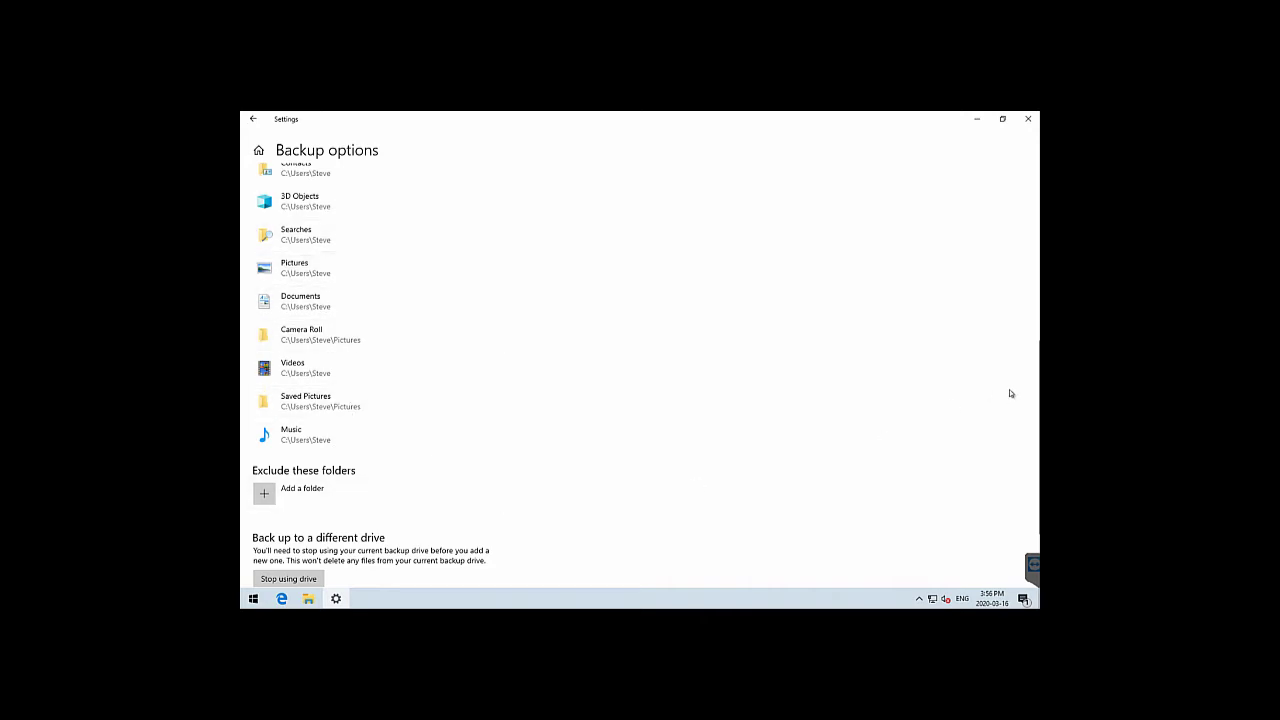
scroll(1035, 428, "down", 1)
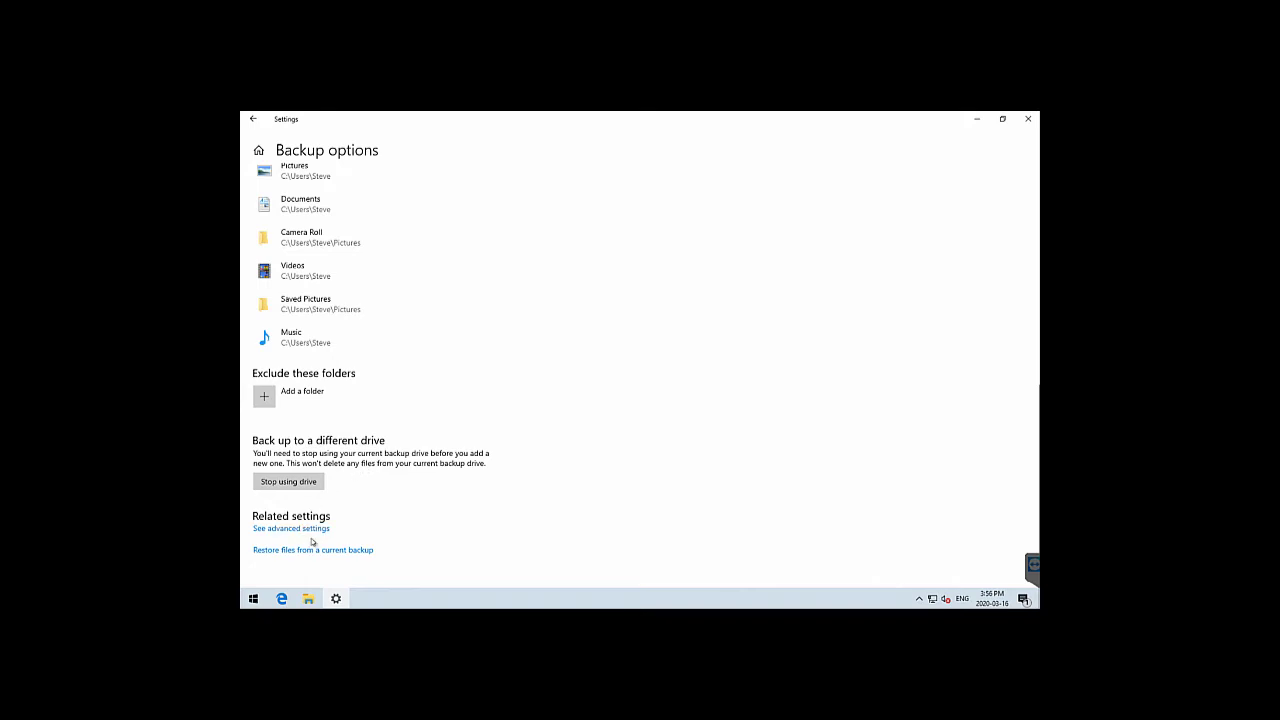
left_click(316, 556)
left_click(300, 528)
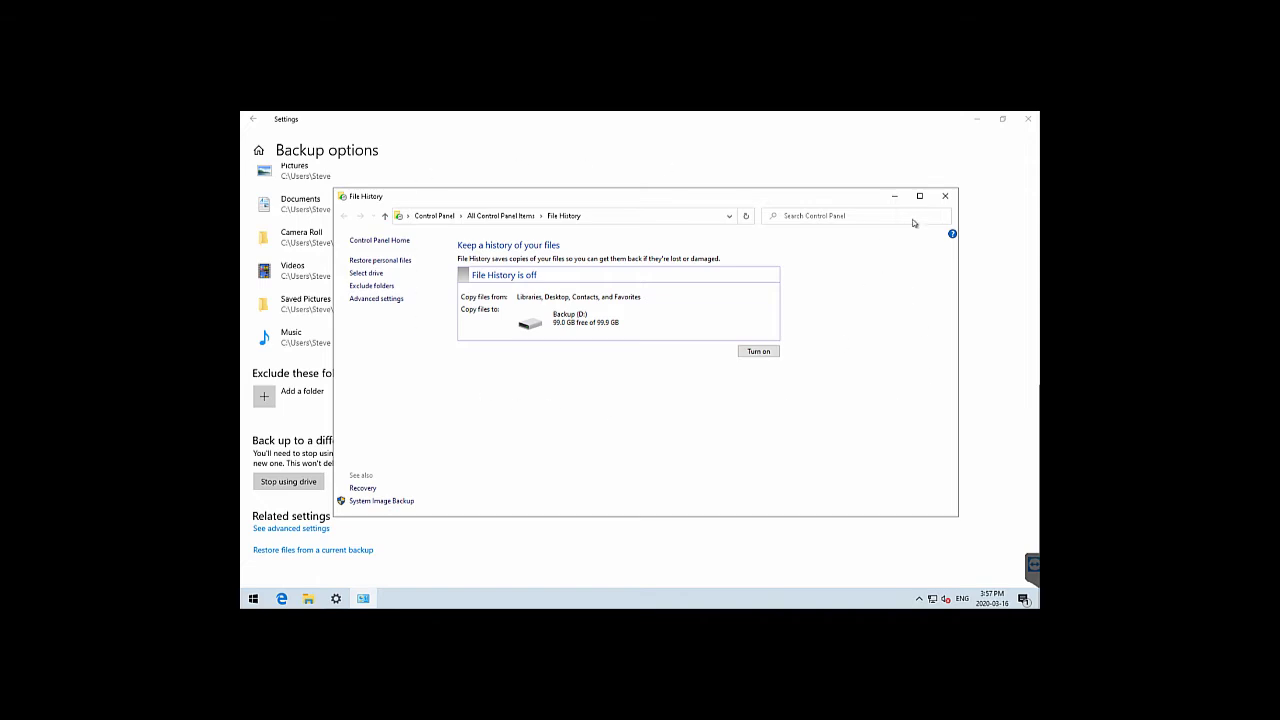
Turn automatic backups back on and run Back up now, copying 406 MB to Backup (D:)
left_click(944, 197)
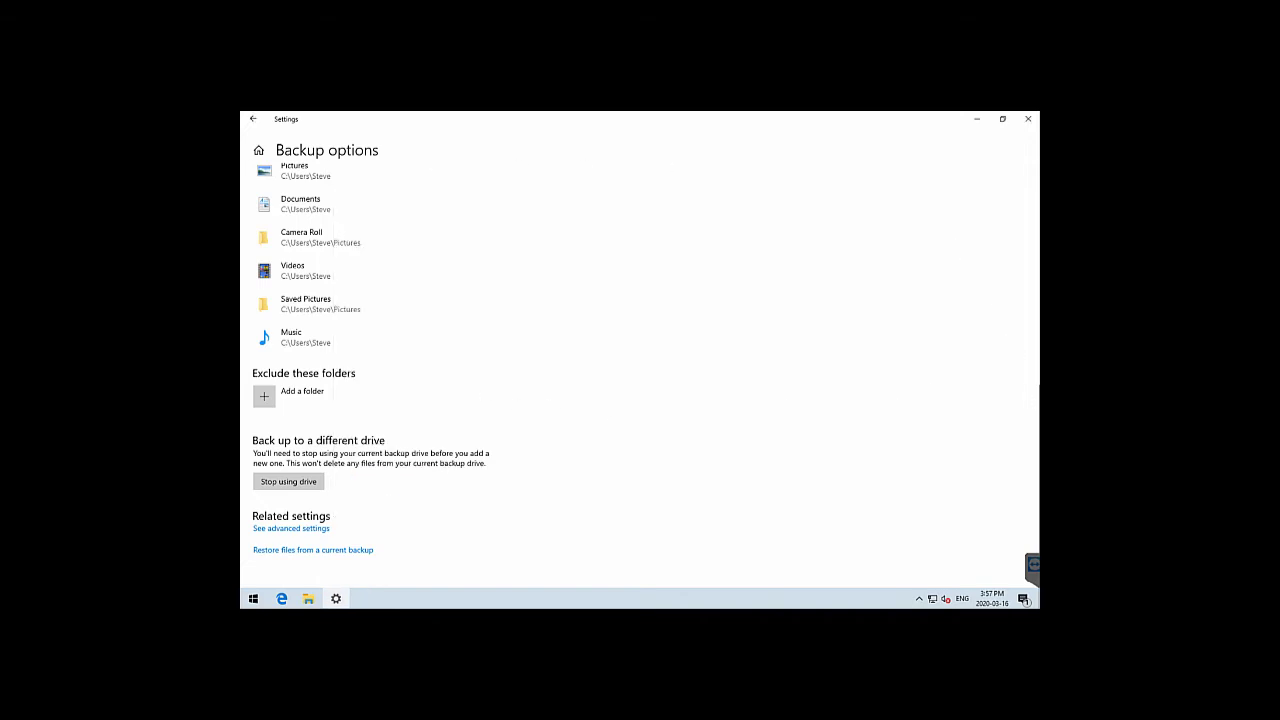
left_click_drag(1035, 373, 1034, 184)
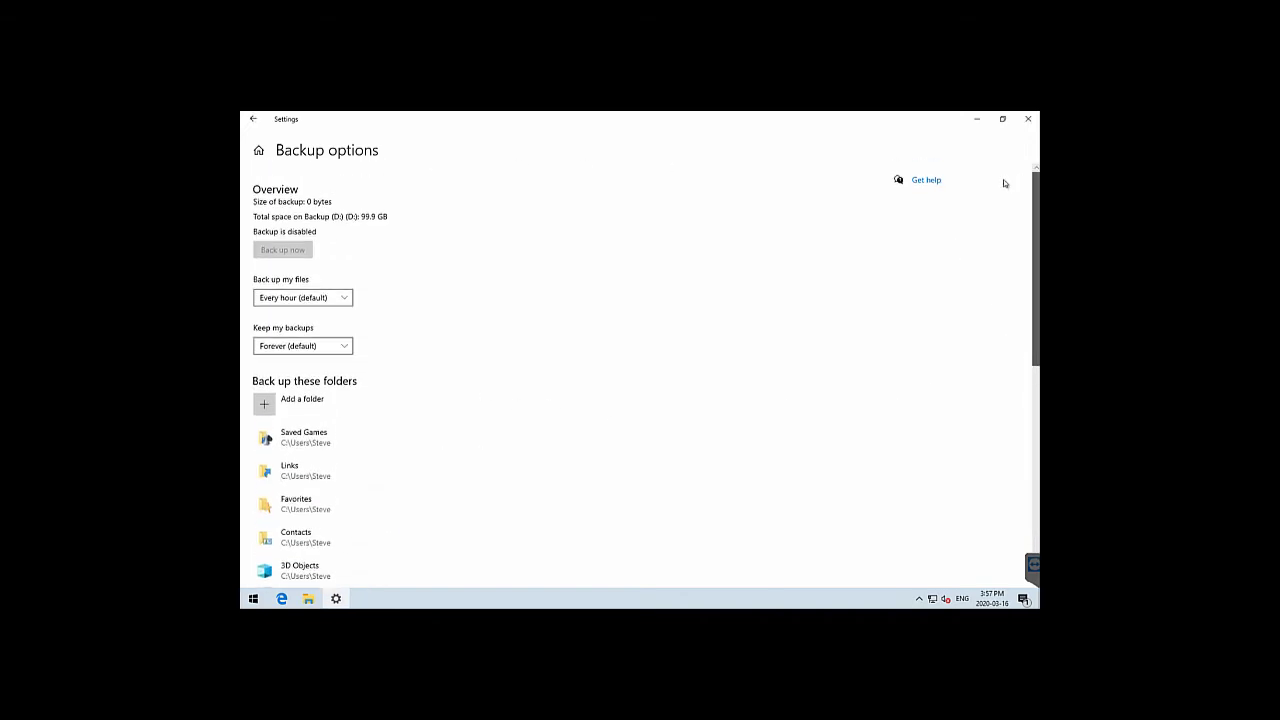
left_click(260, 124)
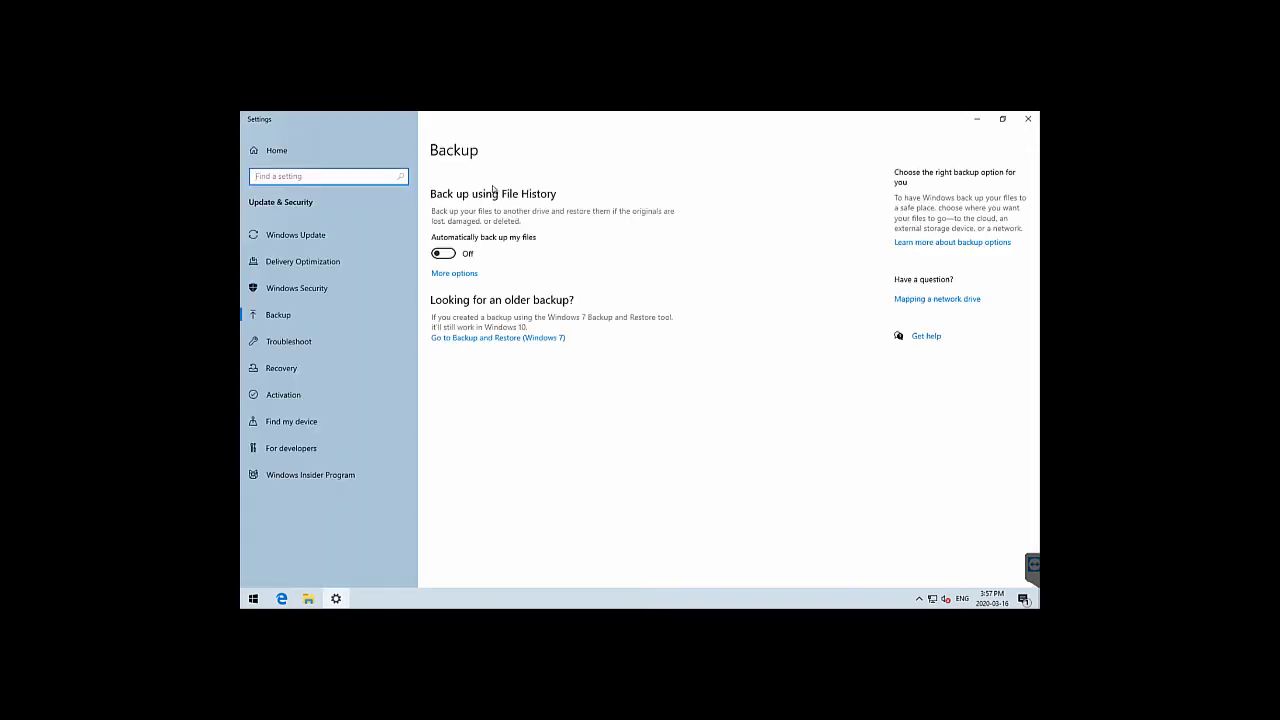
left_click(444, 254)
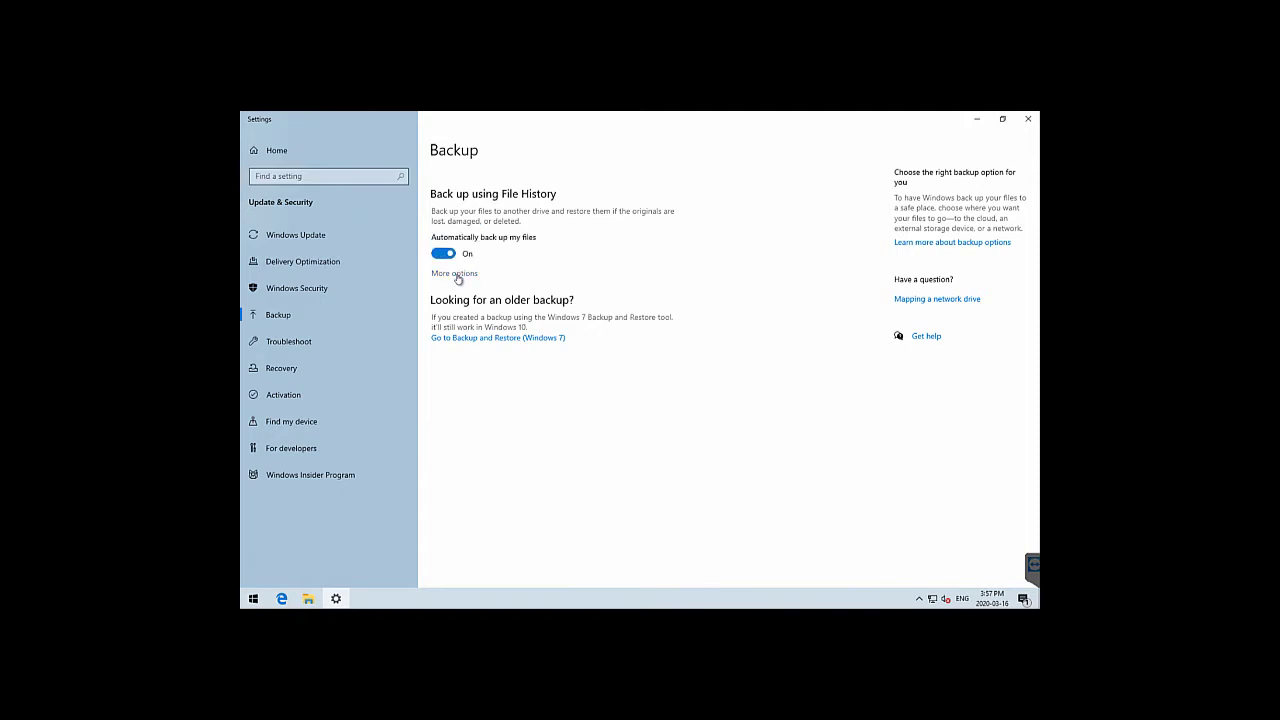
left_click(455, 274)
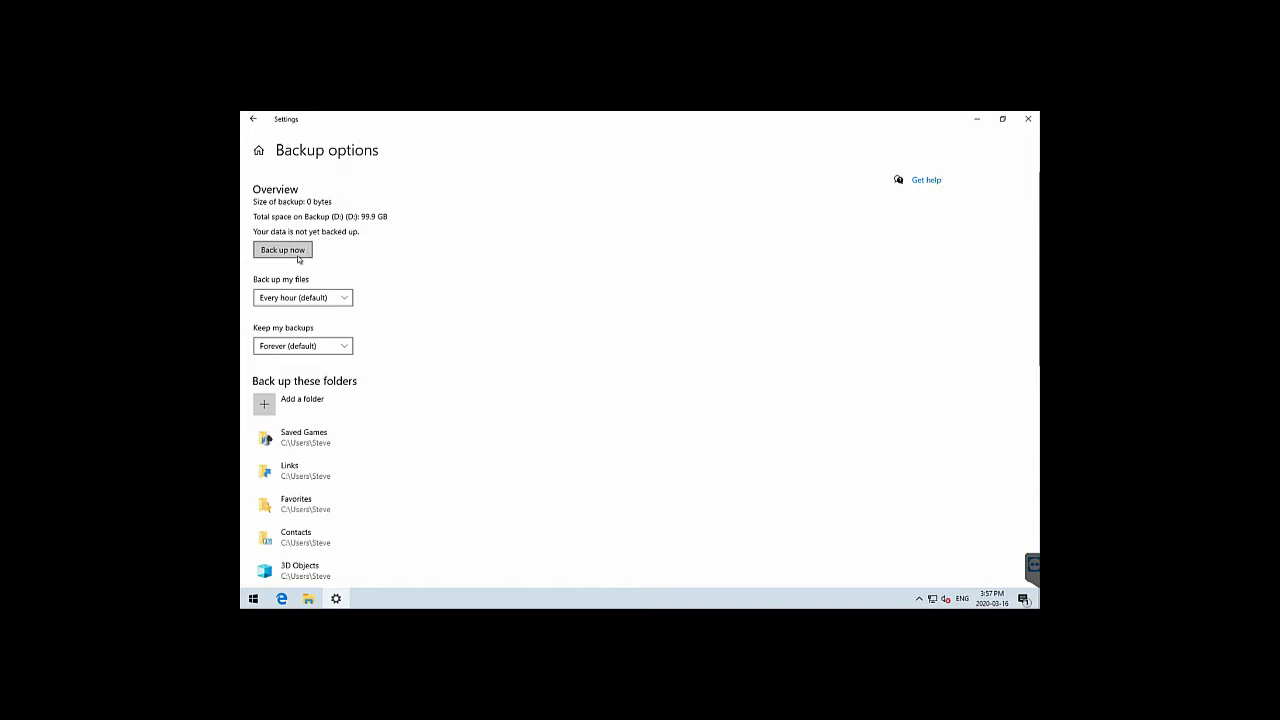
left_click(295, 254)
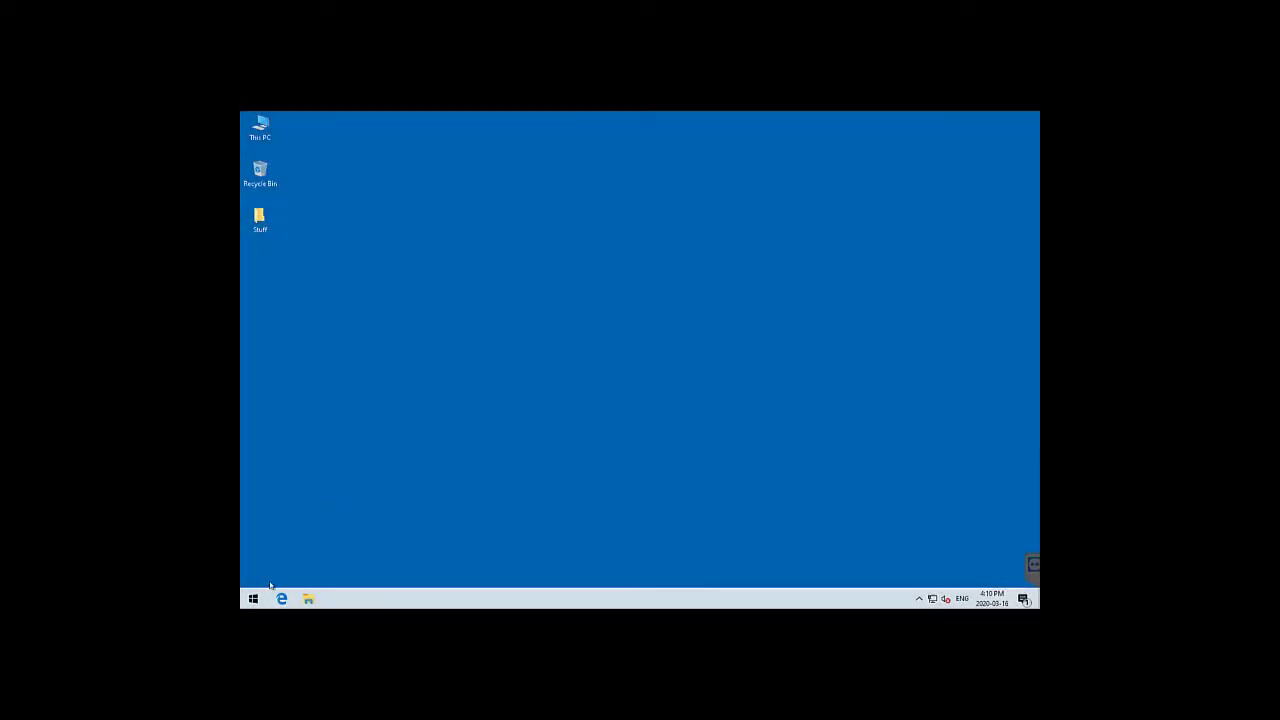
In Control Panel's File History, select Backup (D:) as the backup drive
left_click(253, 598)
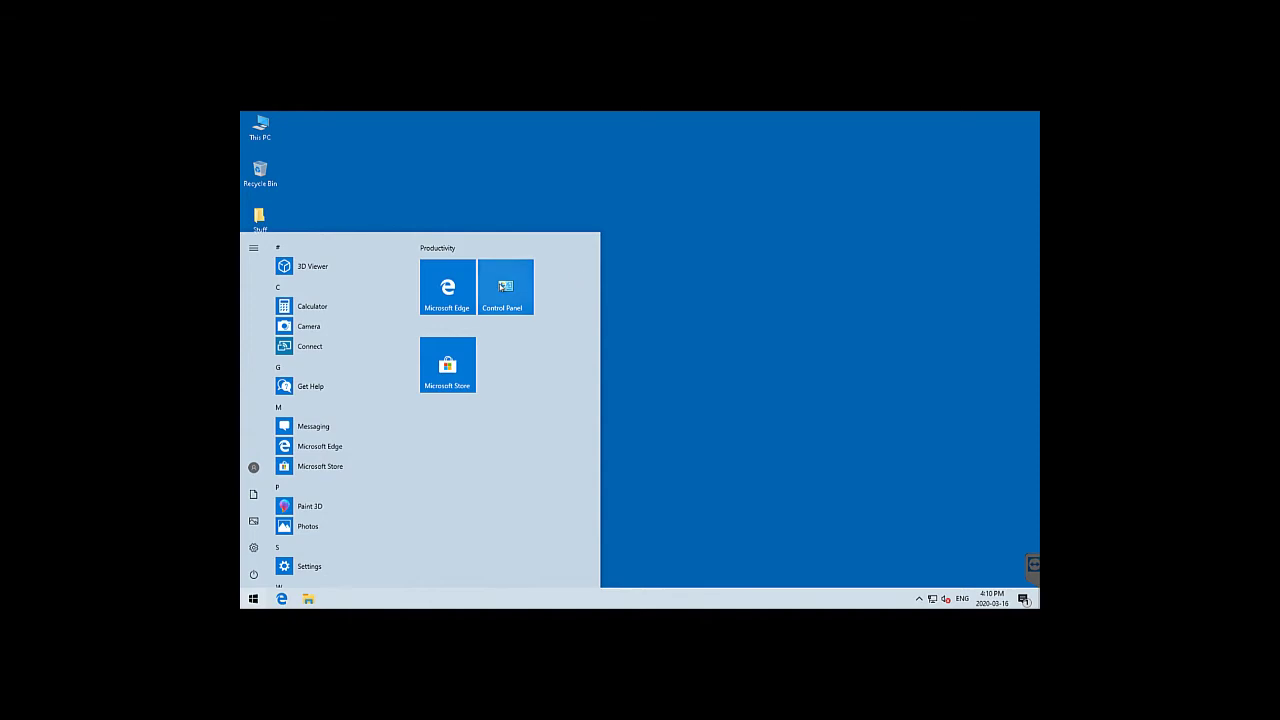
left_click(503, 287)
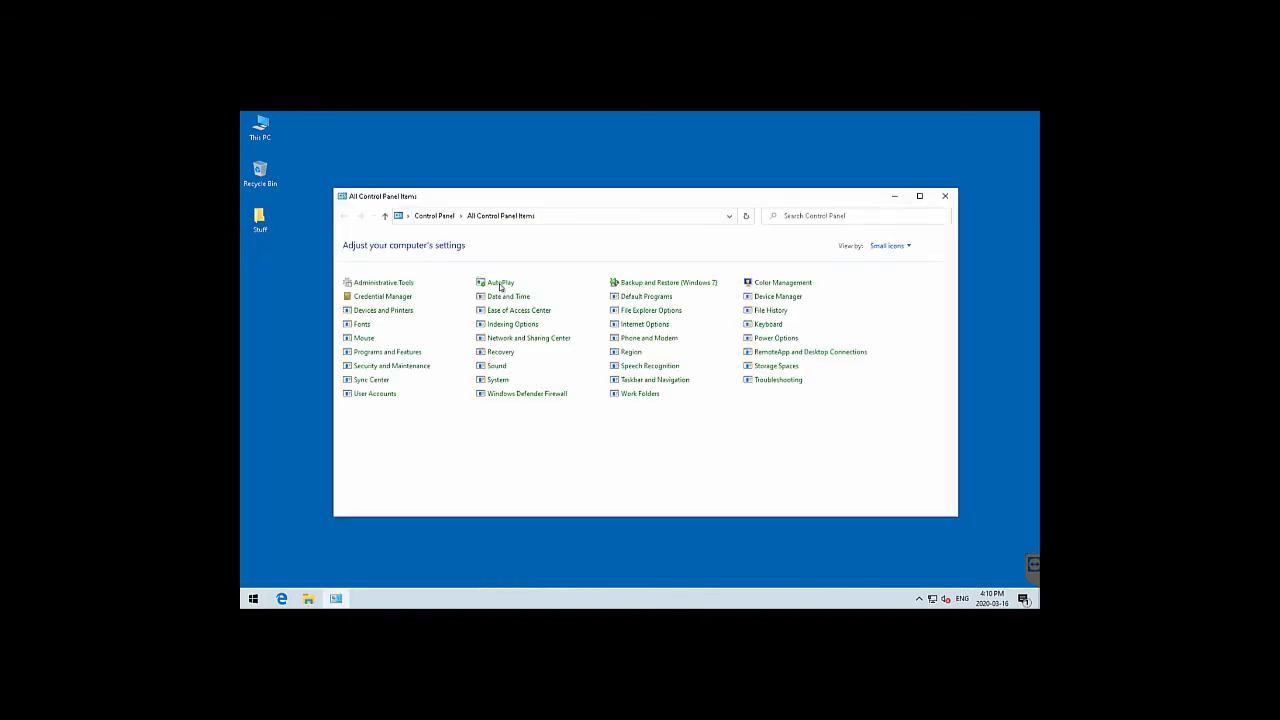
left_click(772, 311)
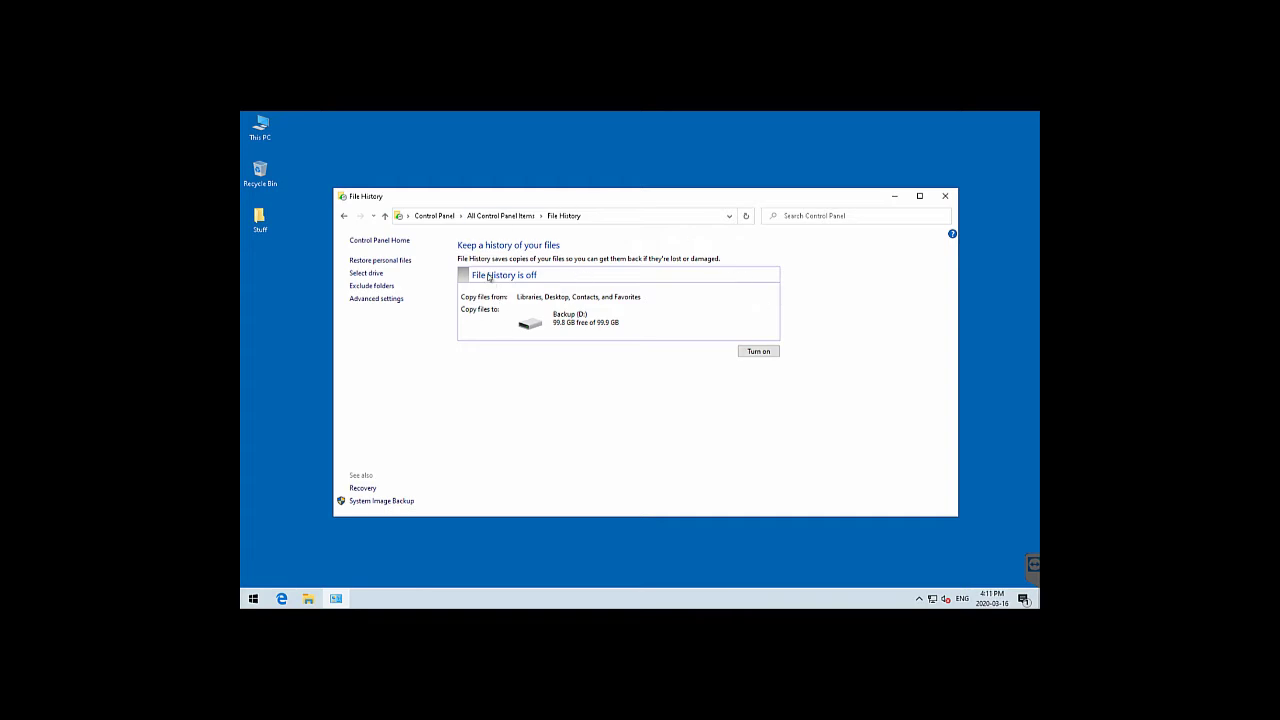
left_click(372, 274)
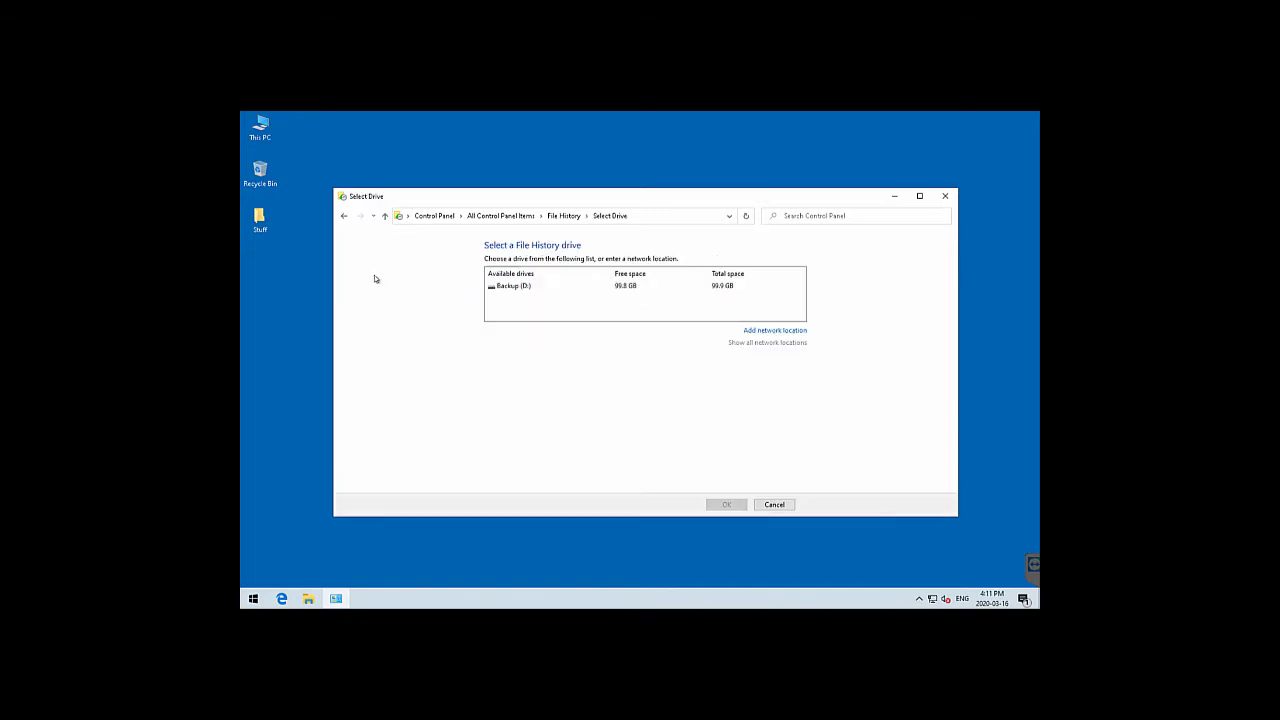
left_click(556, 287)
left_click(728, 502)
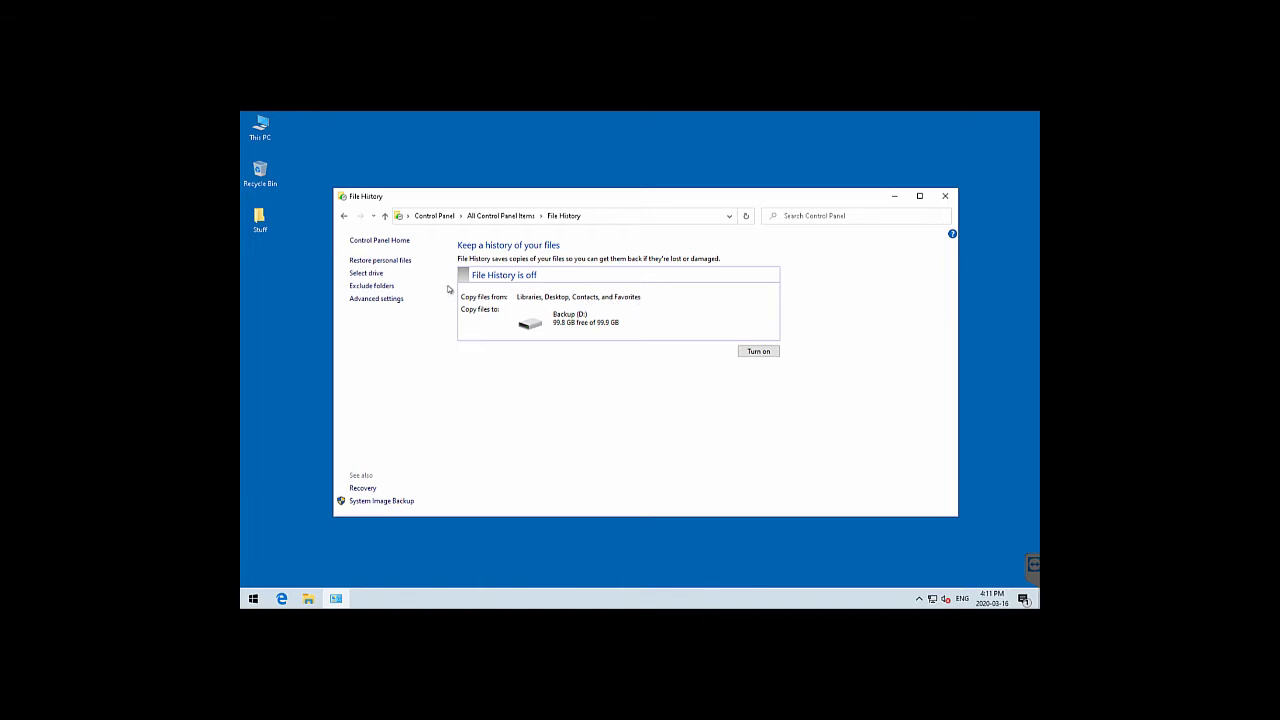
Add Documents to the File History exclusions, then remove it again
left_click(380, 291)
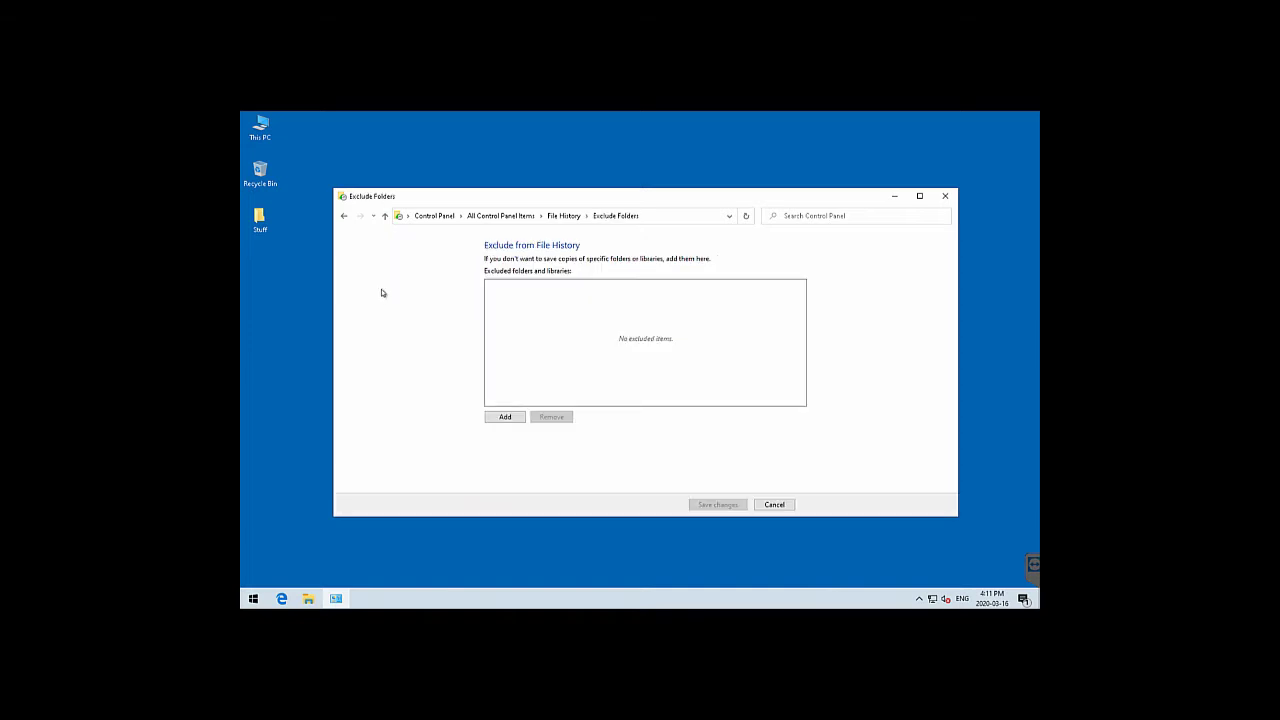
left_click(506, 417)
double_click(606, 280)
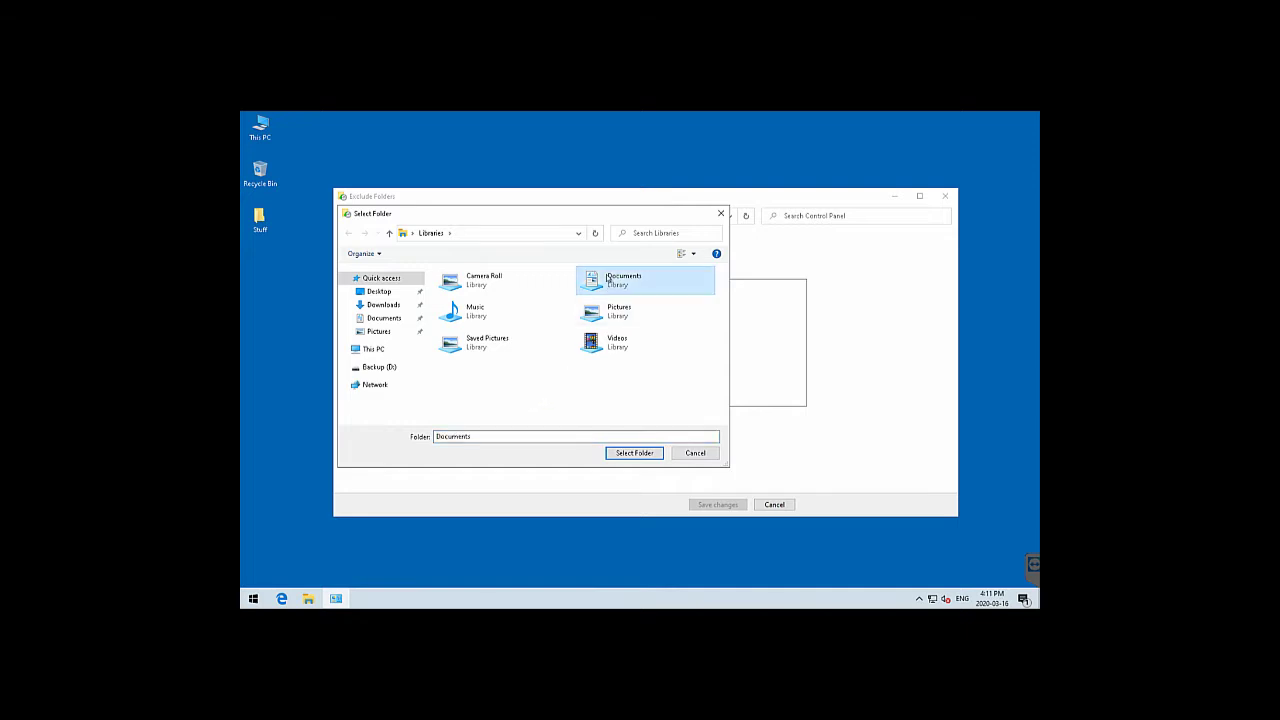
left_click(634, 453)
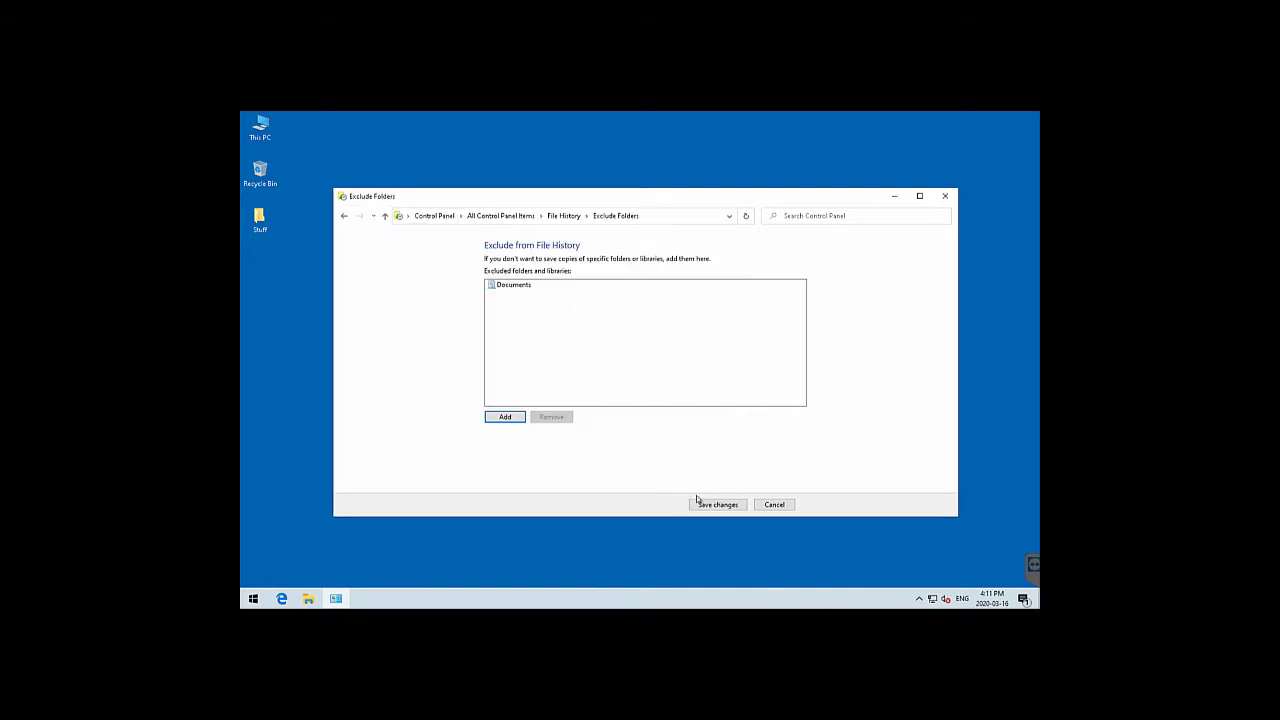
left_click(513, 288)
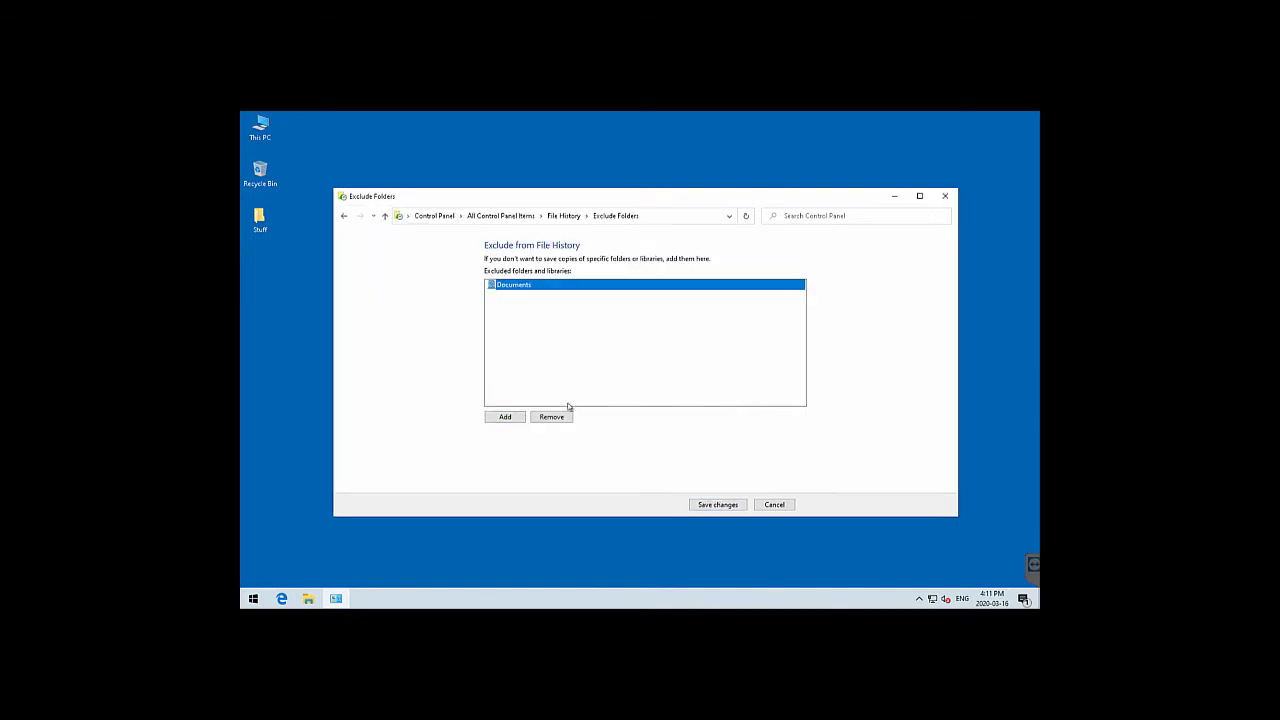
left_click(551, 417)
Exclude Downloads, save the change, and recheck the exclusion list
left_click(508, 418)
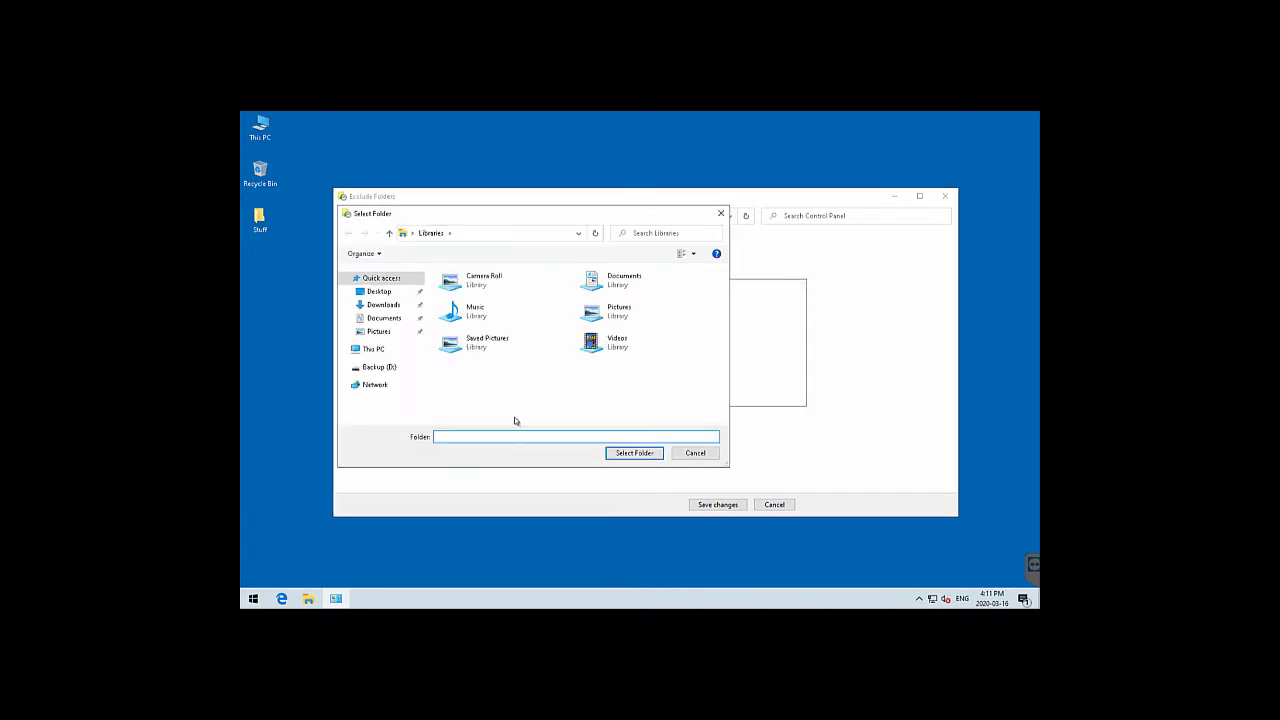
left_click(394, 306)
left_click(645, 453)
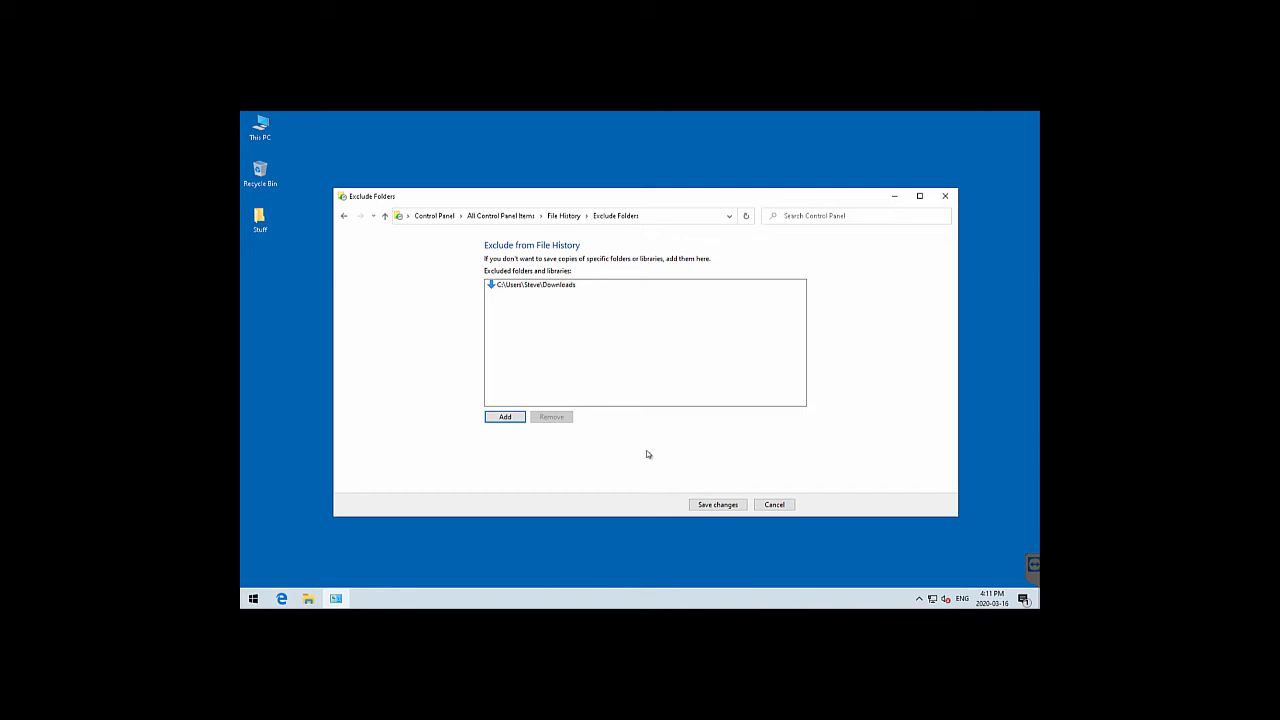
left_click(714, 505)
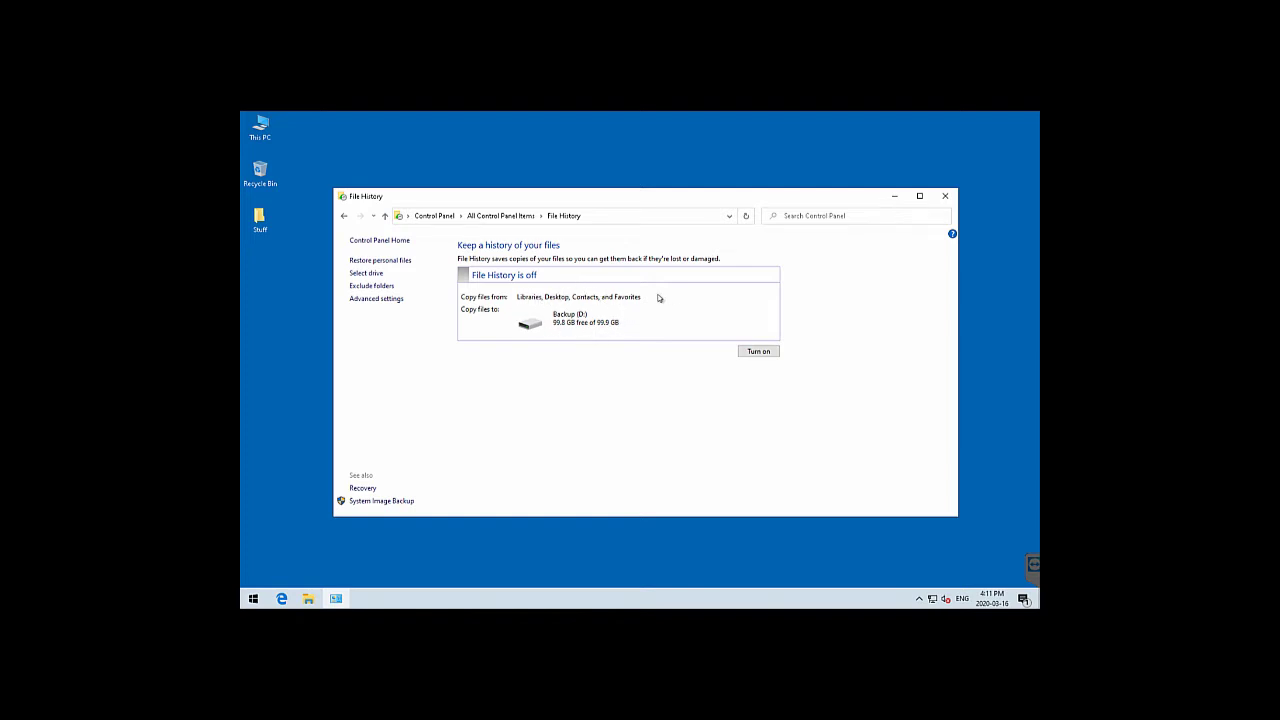
left_click(386, 287)
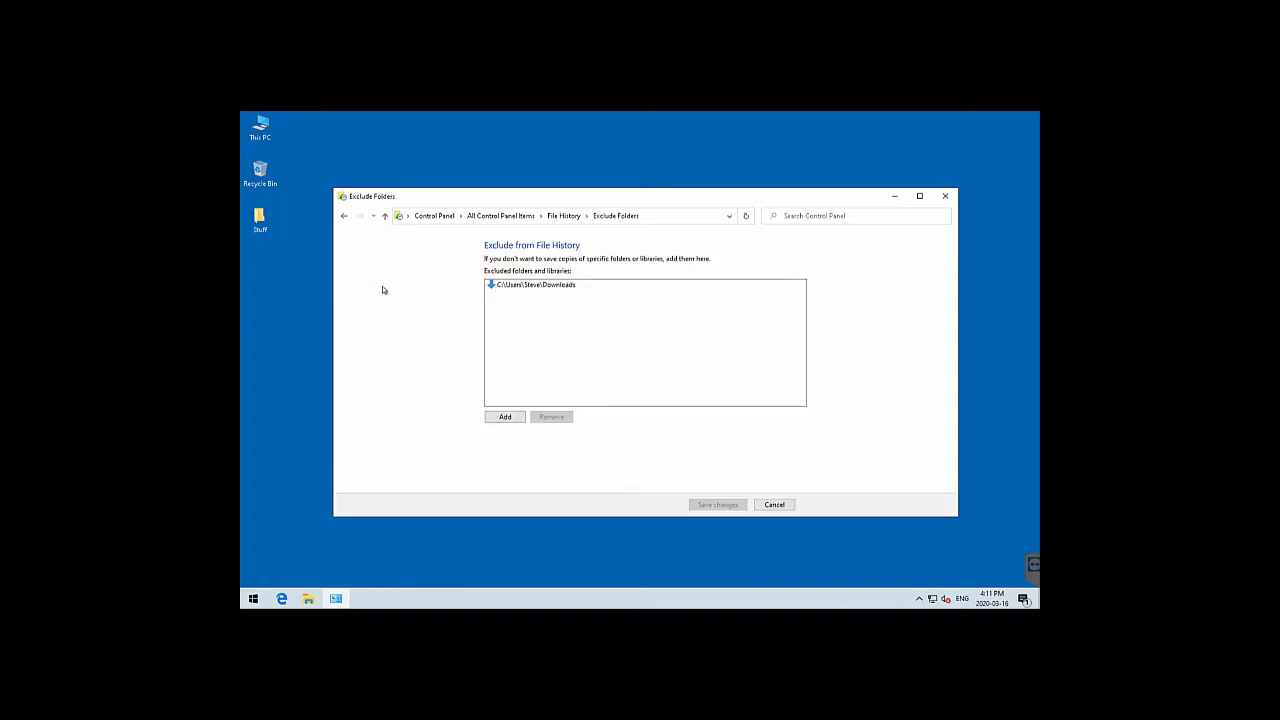
left_click(786, 505)
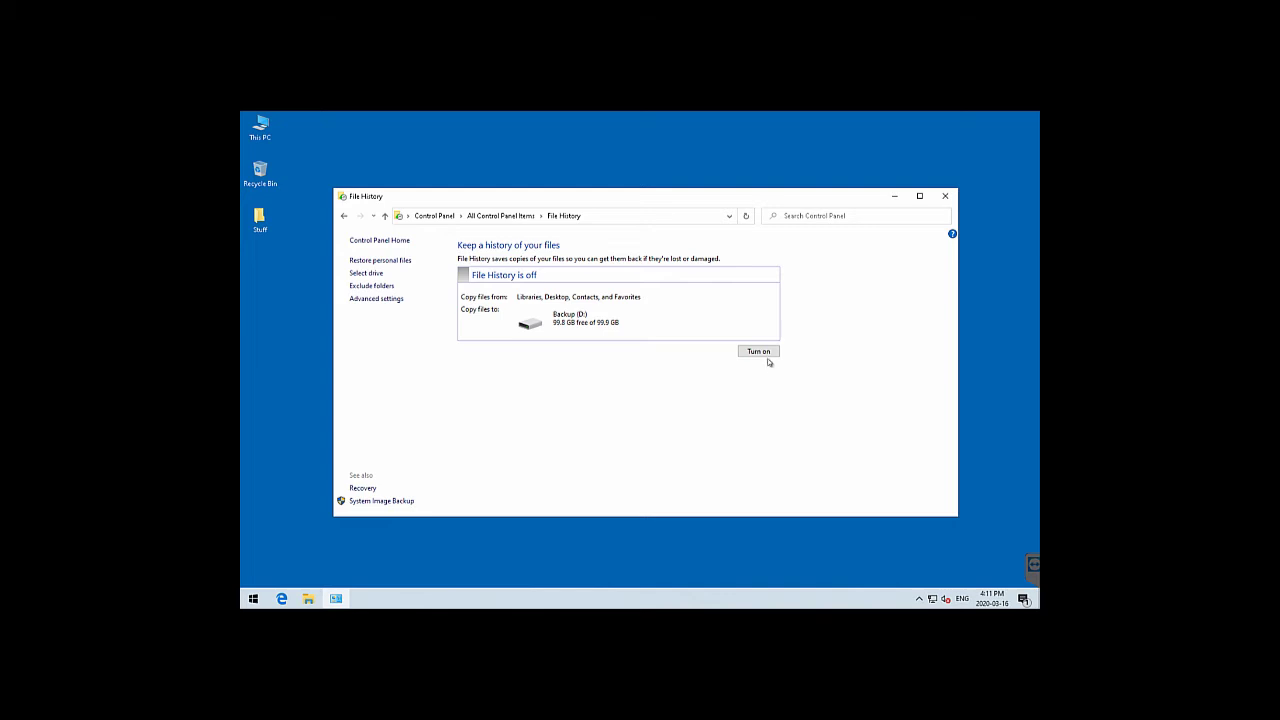
Turn File History on, stop the running copy, and turn it off again
left_click(762, 353)
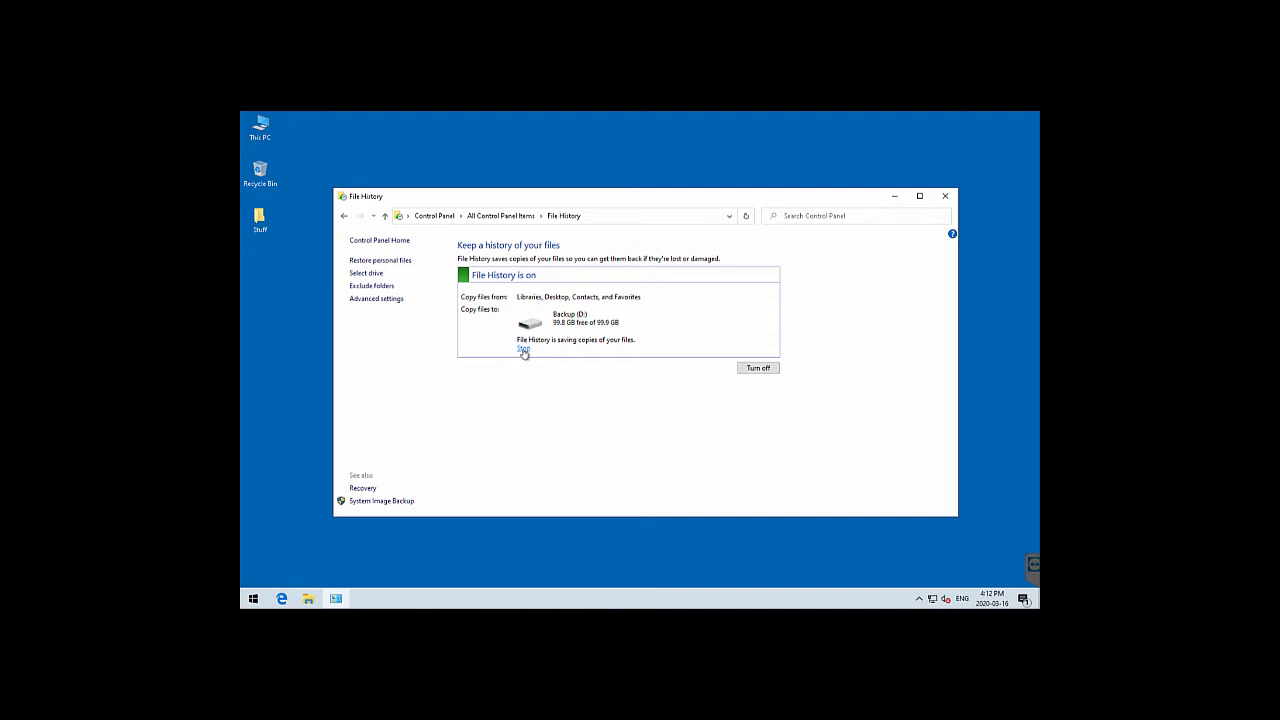
left_click(523, 348)
left_click(769, 369)
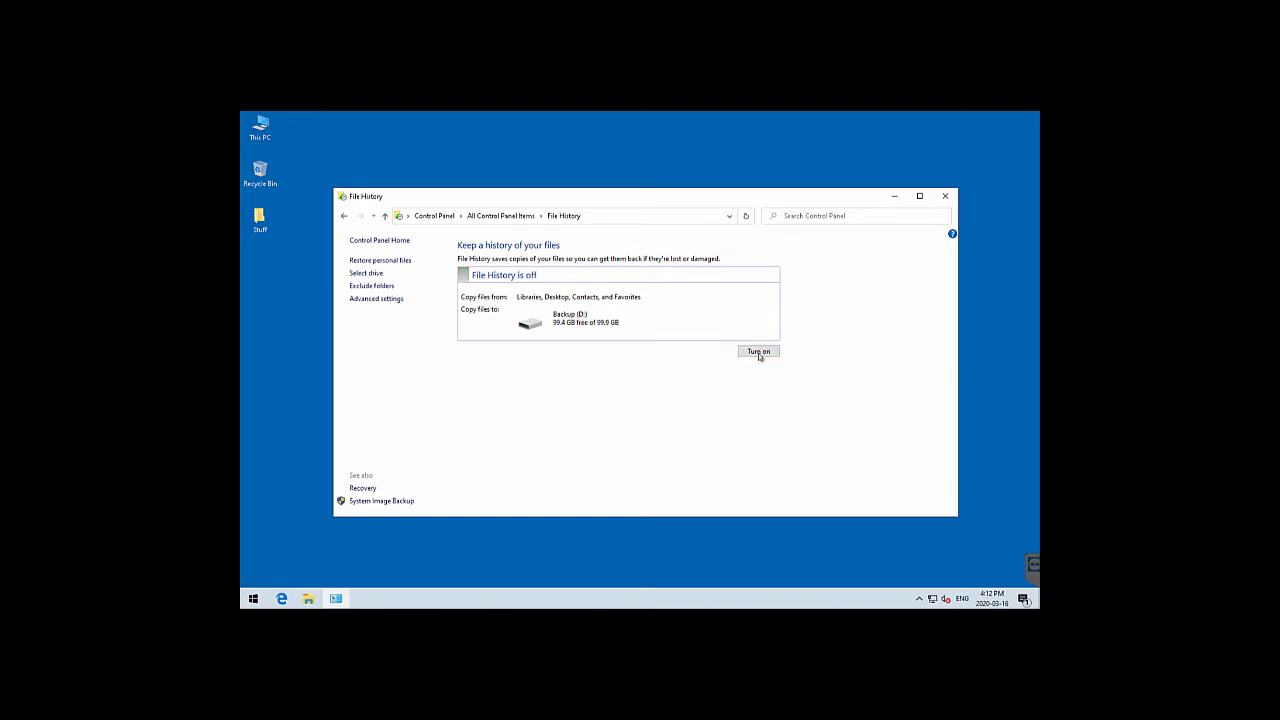
Close Control Panel and search Start for 'backup'
left_click(385, 215)
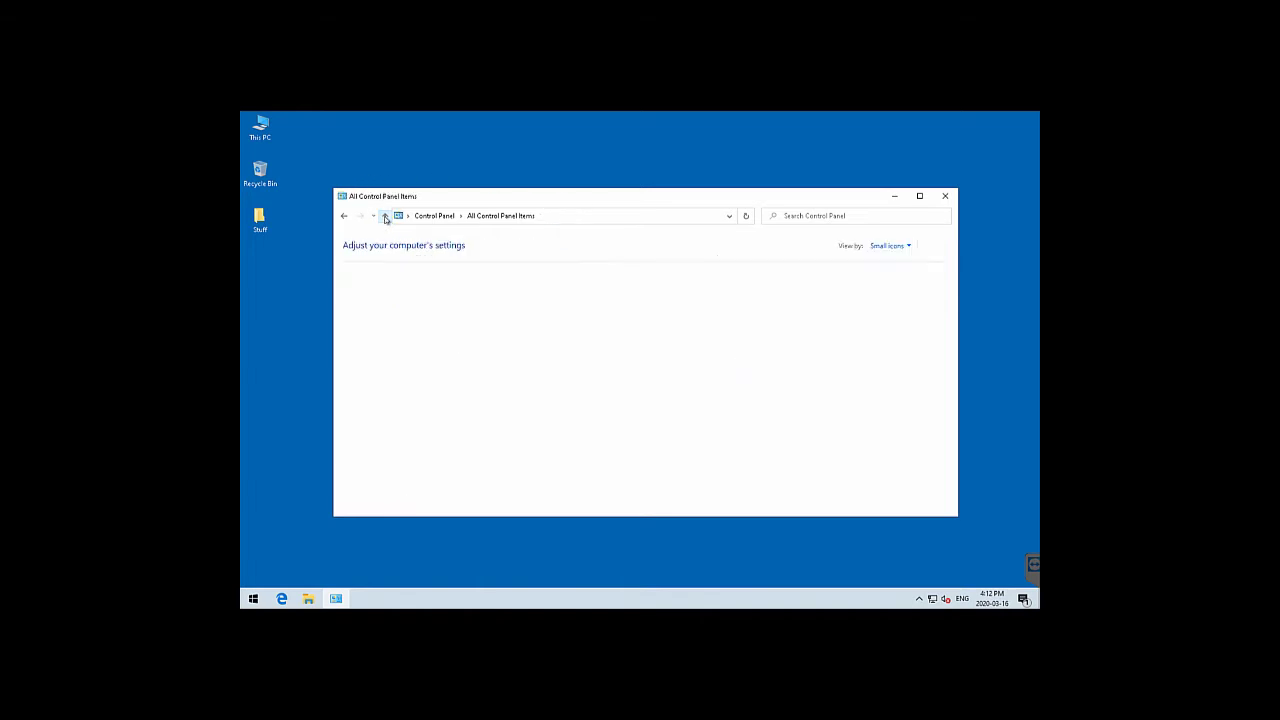
left_click(947, 196)
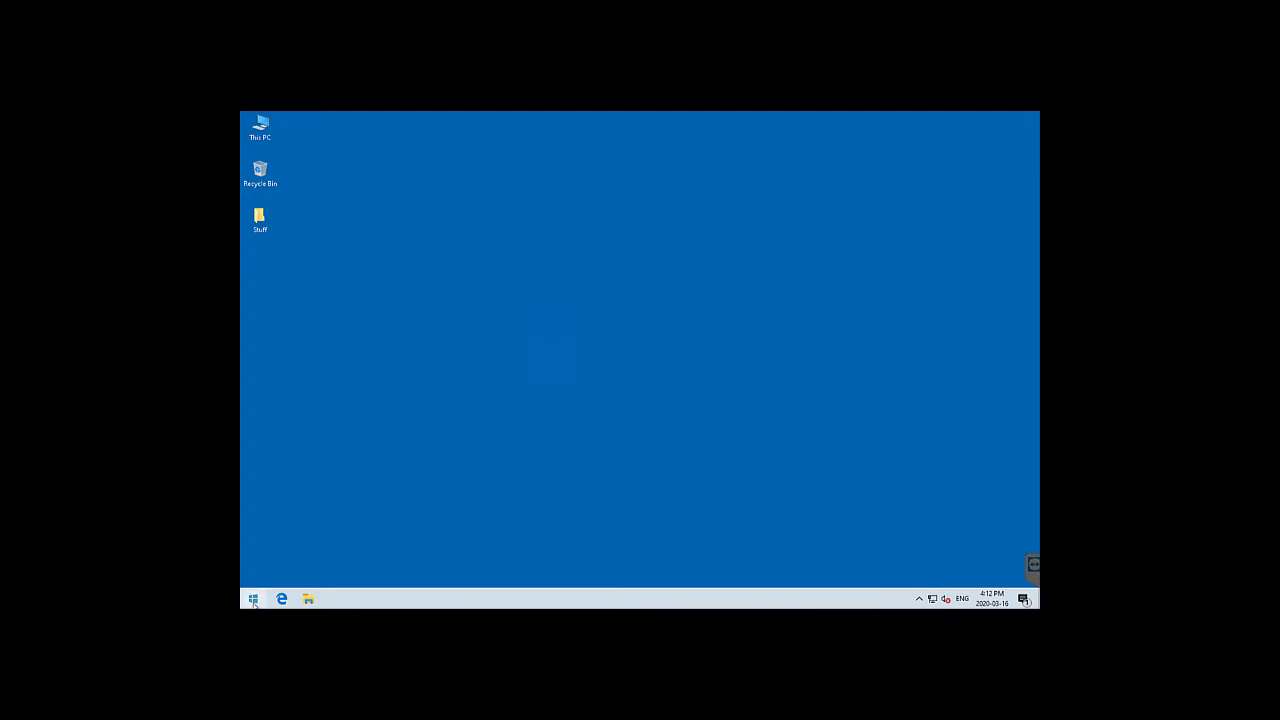
left_click(253, 598)
type("backup")
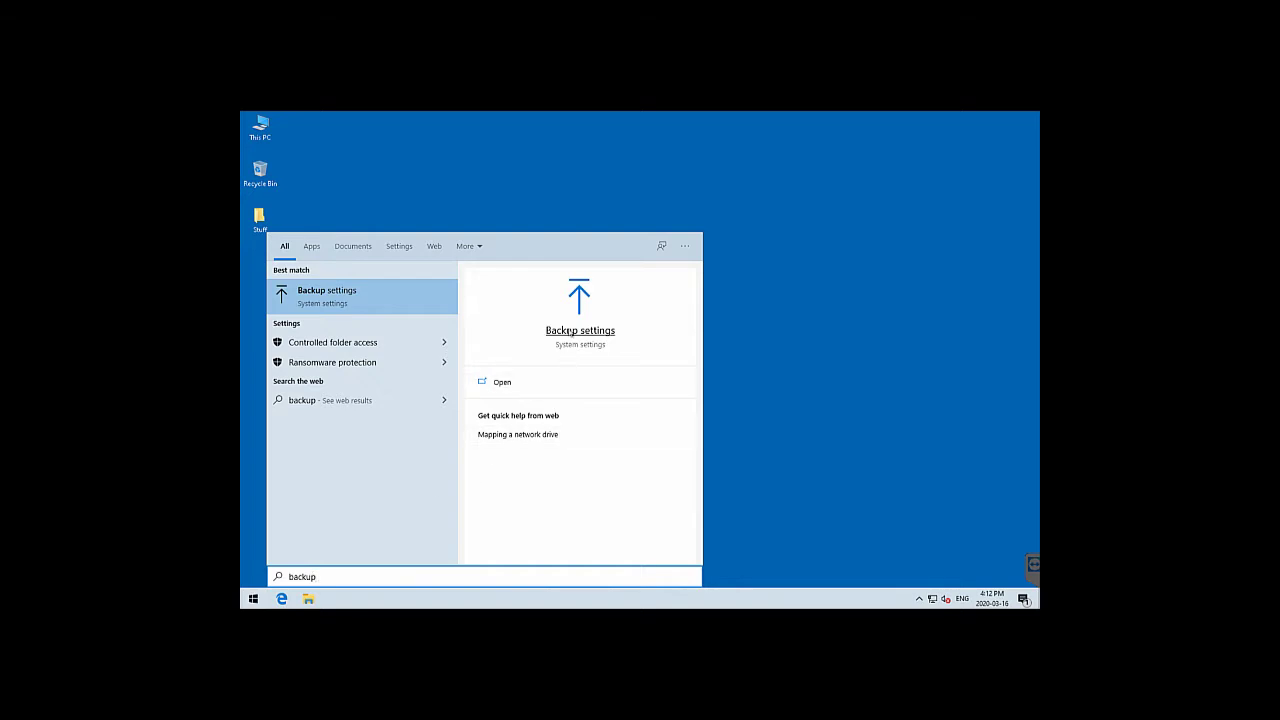
Show Backup options listing Documents, Videos and Music backed up and Downloads excluded
left_click(569, 331)
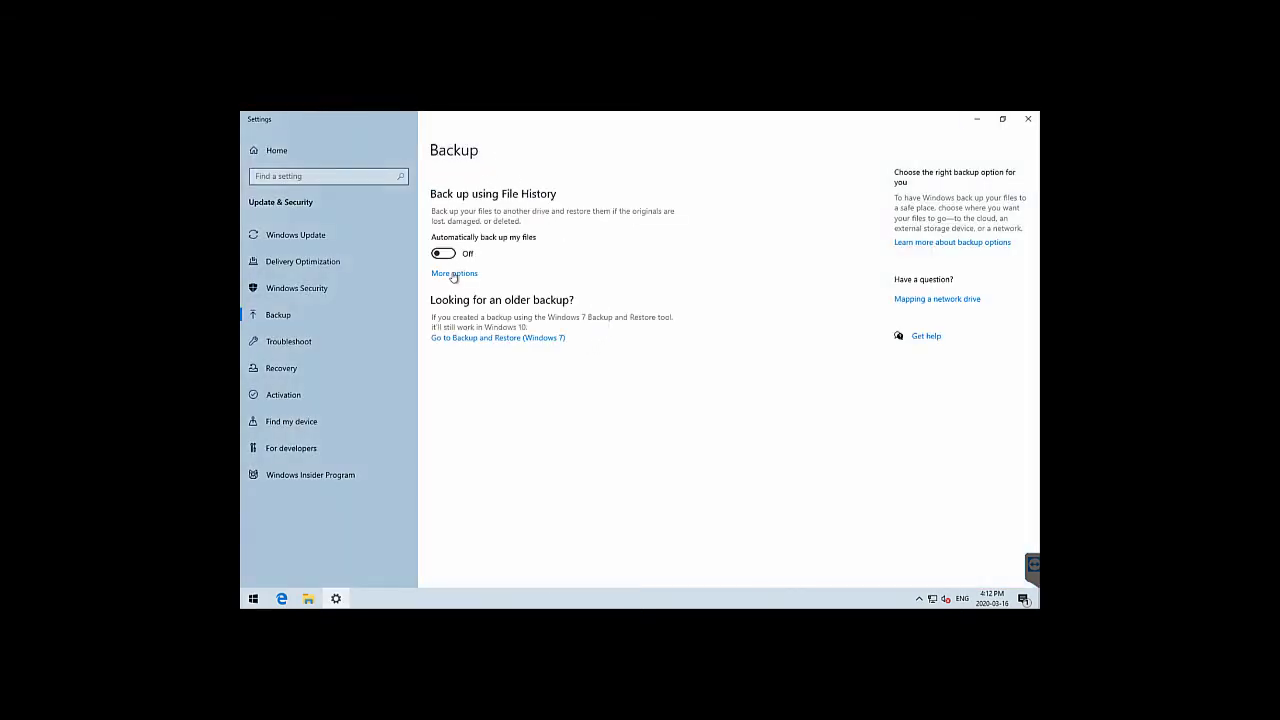
left_click(452, 275)
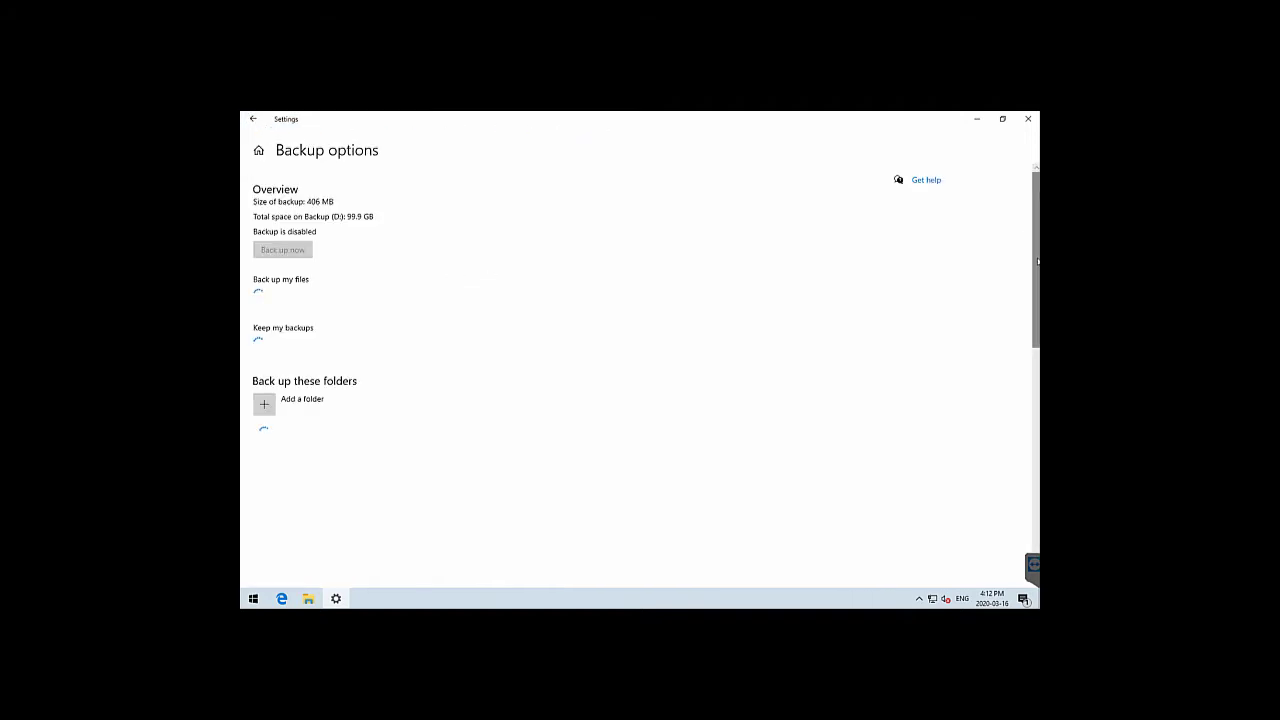
scroll(990, 560, "down", 10)
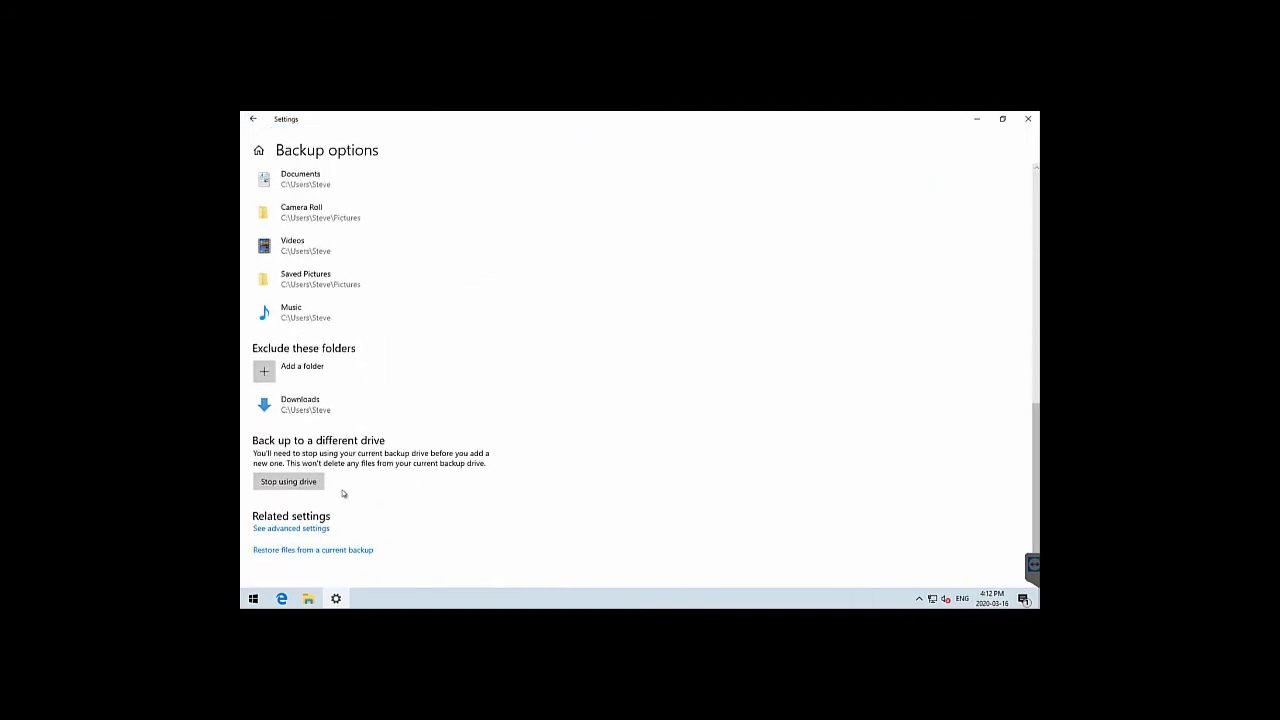
Stop File History using Backup (D:), then go back and pick Backup (D:) under Add a drive
left_click(311, 482)
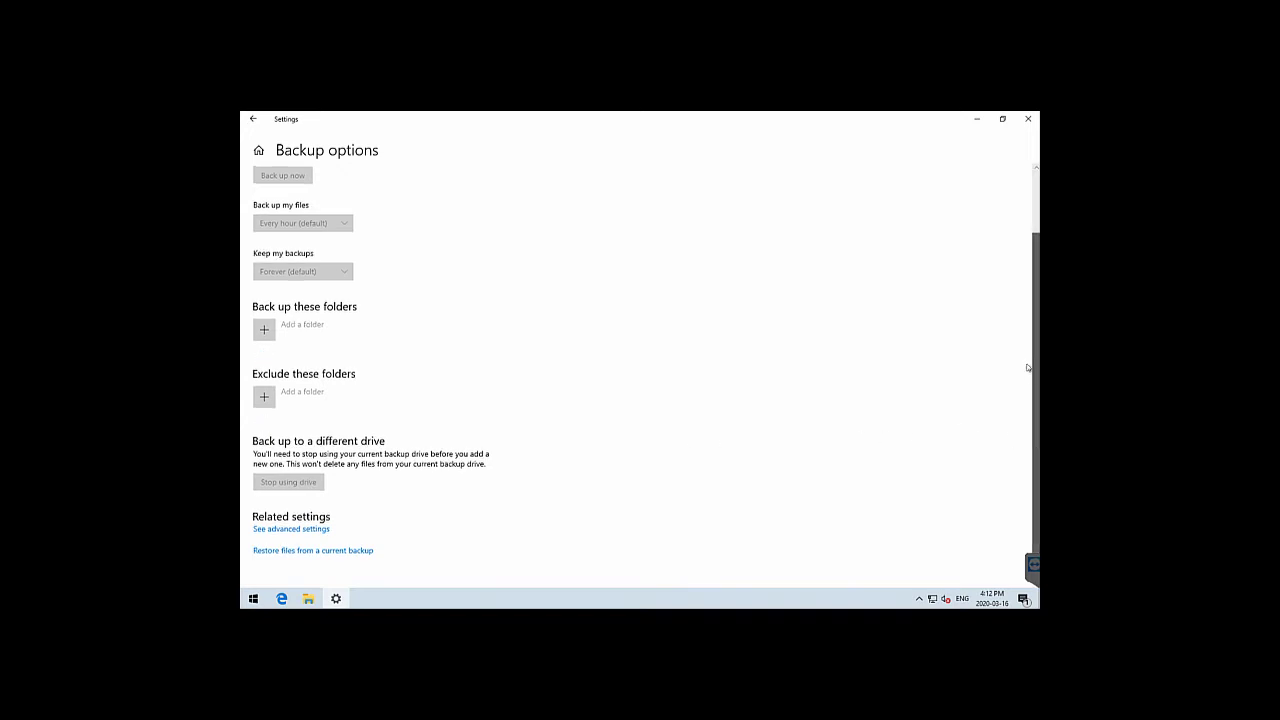
left_click(246, 121)
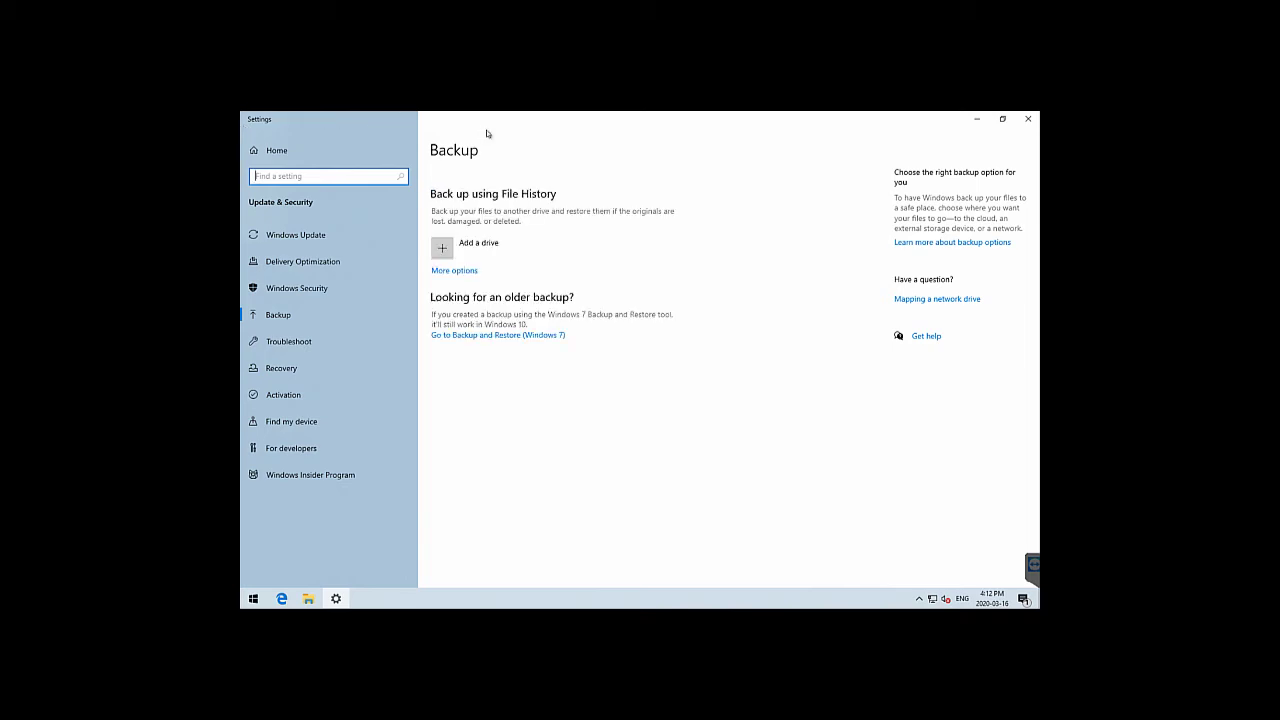
left_click(480, 243)
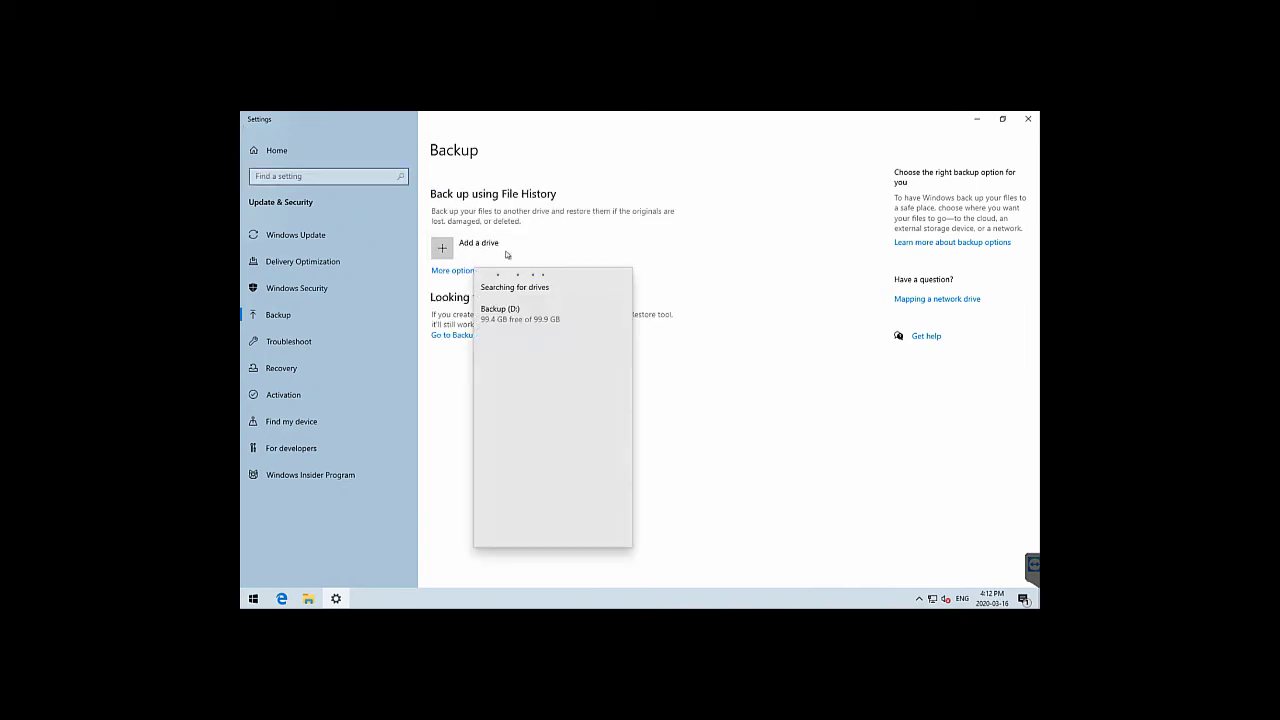
left_click(537, 316)
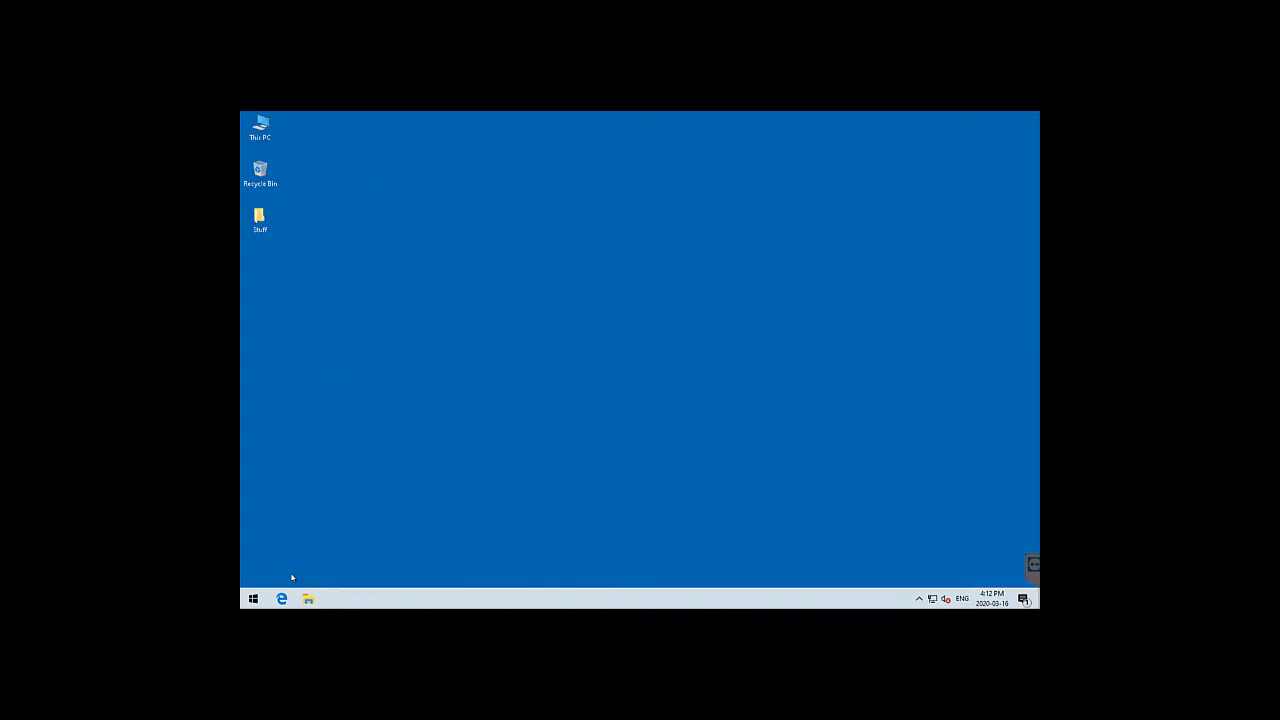
Reopen Backup settings via a 'backup' search, add Backup (D:), and turn automatic backup off
left_click(254, 599)
type("backup")
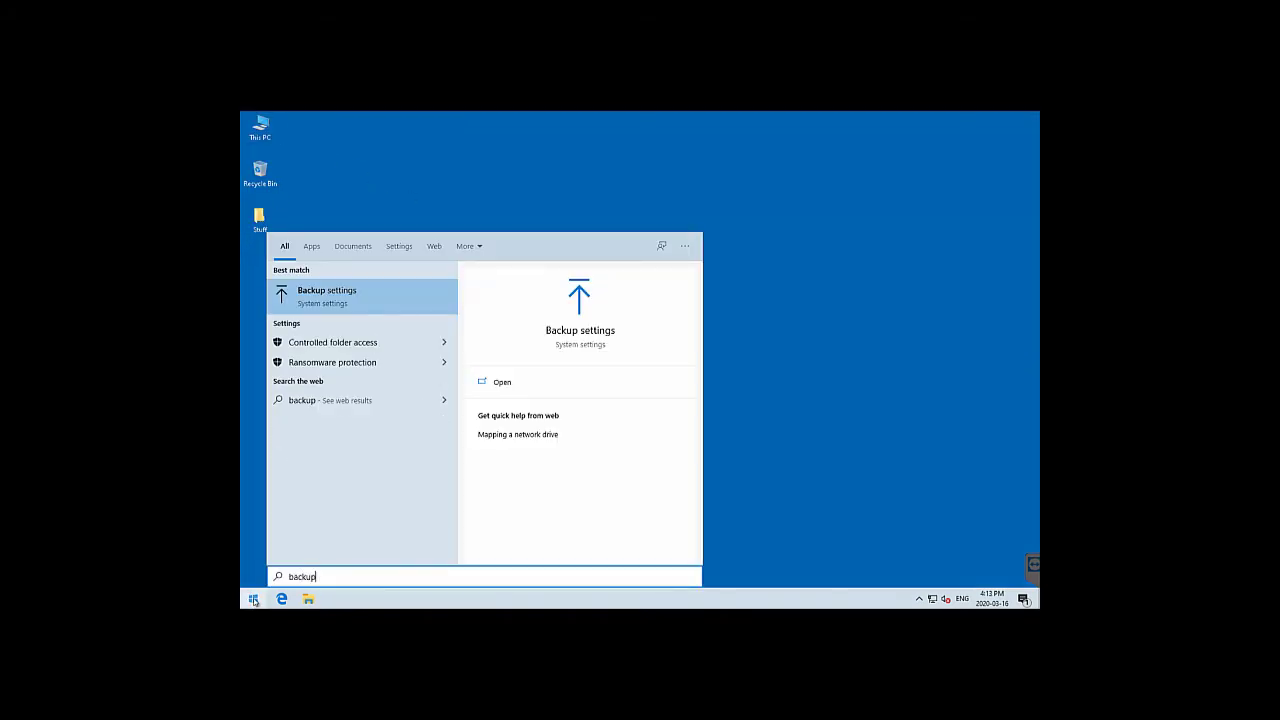
key("Return")
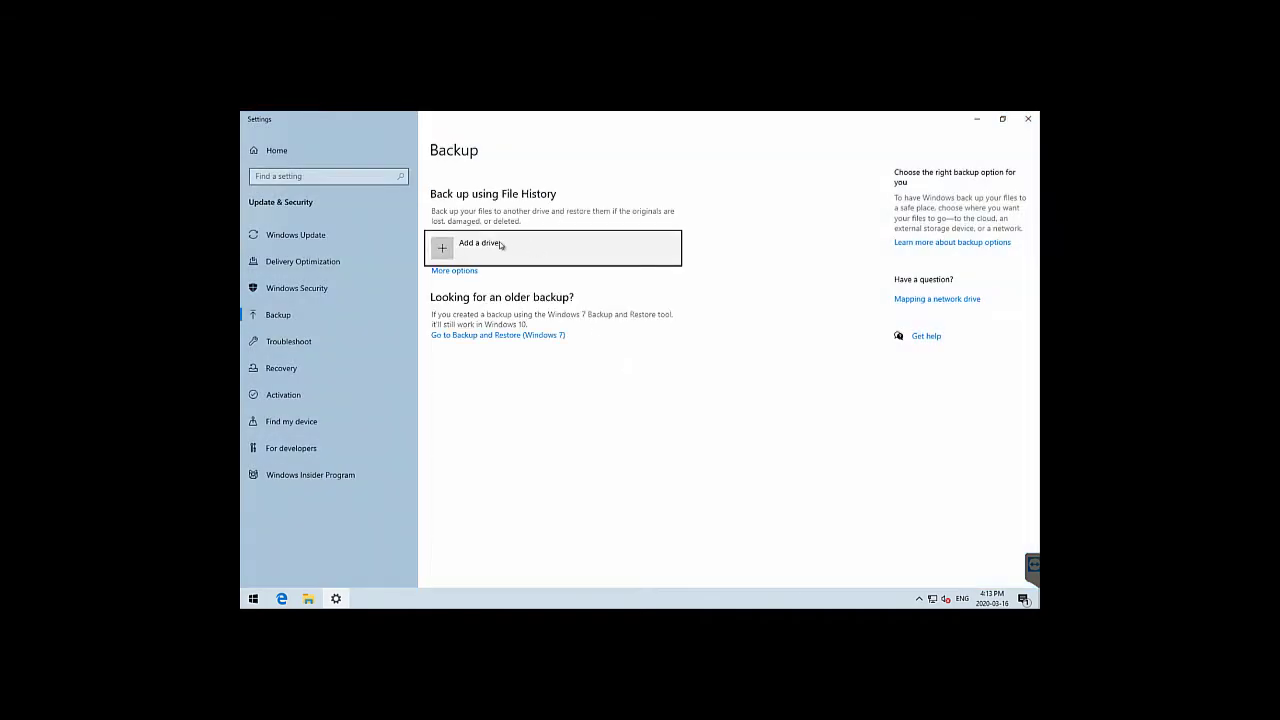
left_click(495, 247)
left_click(518, 312)
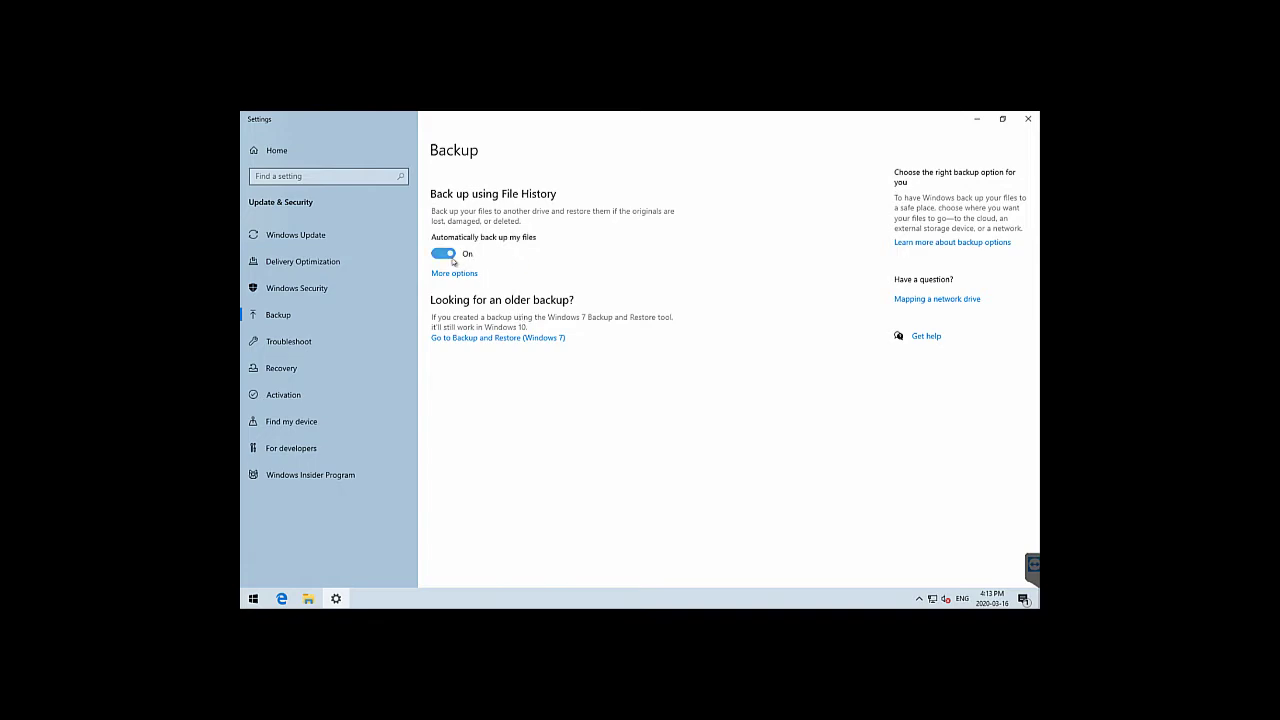
left_click(451, 256)
In the full Backup options, remove Downloads from the backed-up folders
left_click(456, 273)
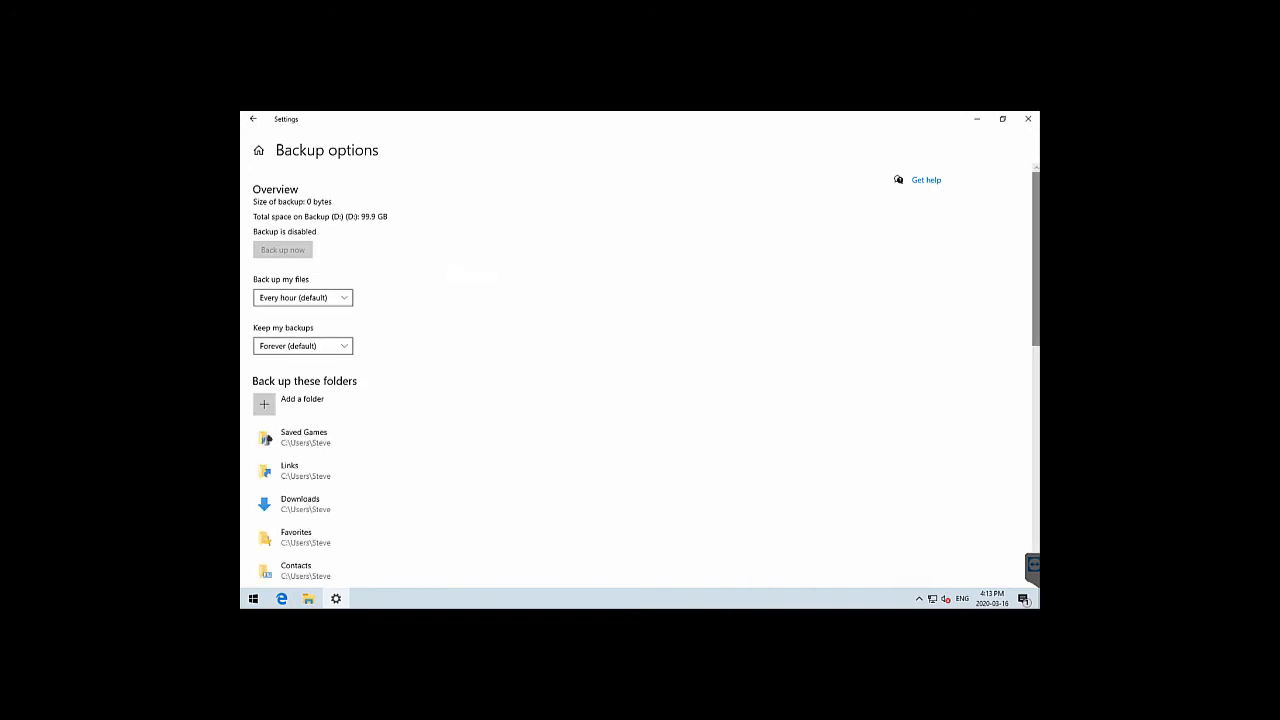
left_click_drag(1034, 254, 1034, 322)
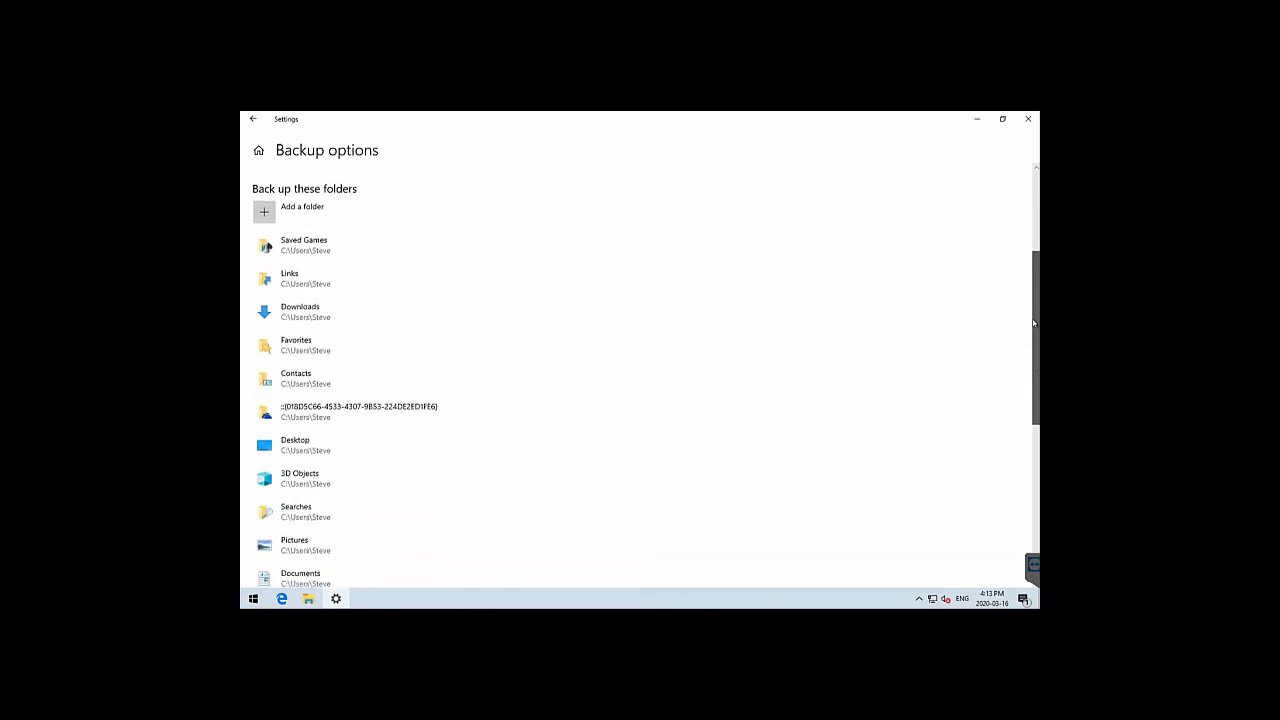
left_click(362, 316)
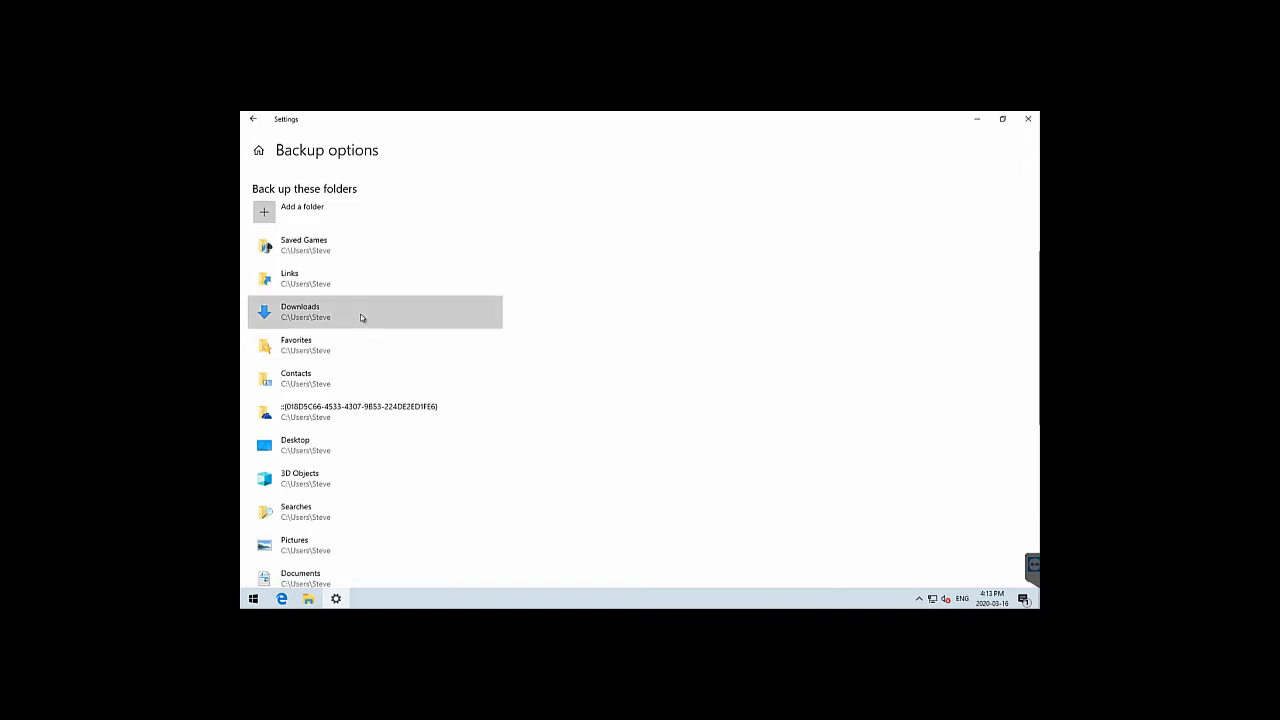
left_click(480, 346)
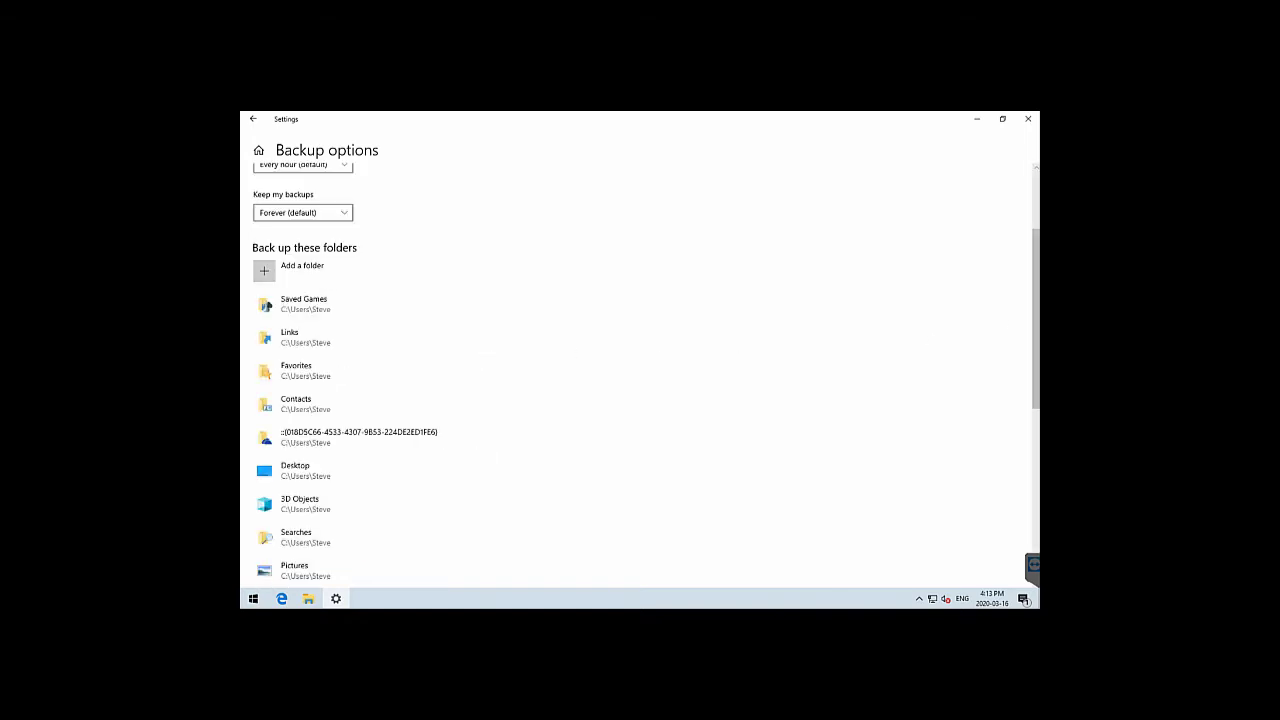
scroll(1036, 340, "down", 1)
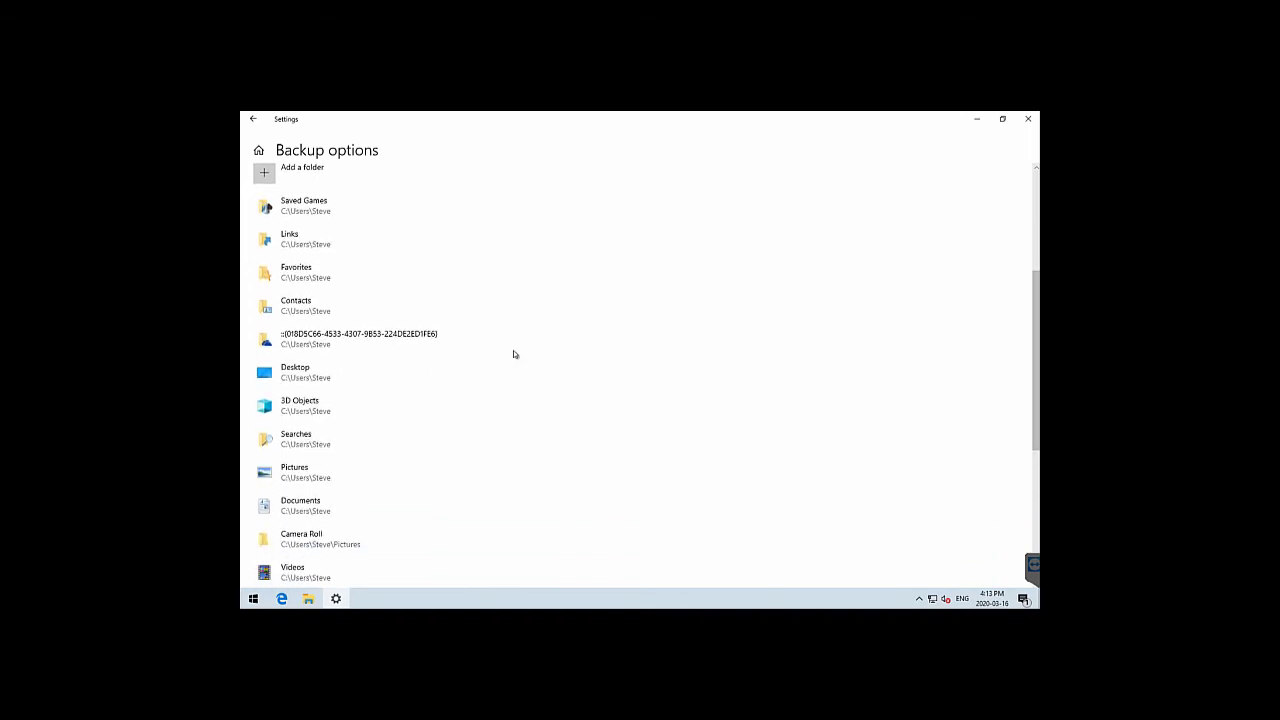
Remove the Desktop and GUID-named folders from the backup list, then return to Backup
left_click(421, 383)
left_click(472, 408)
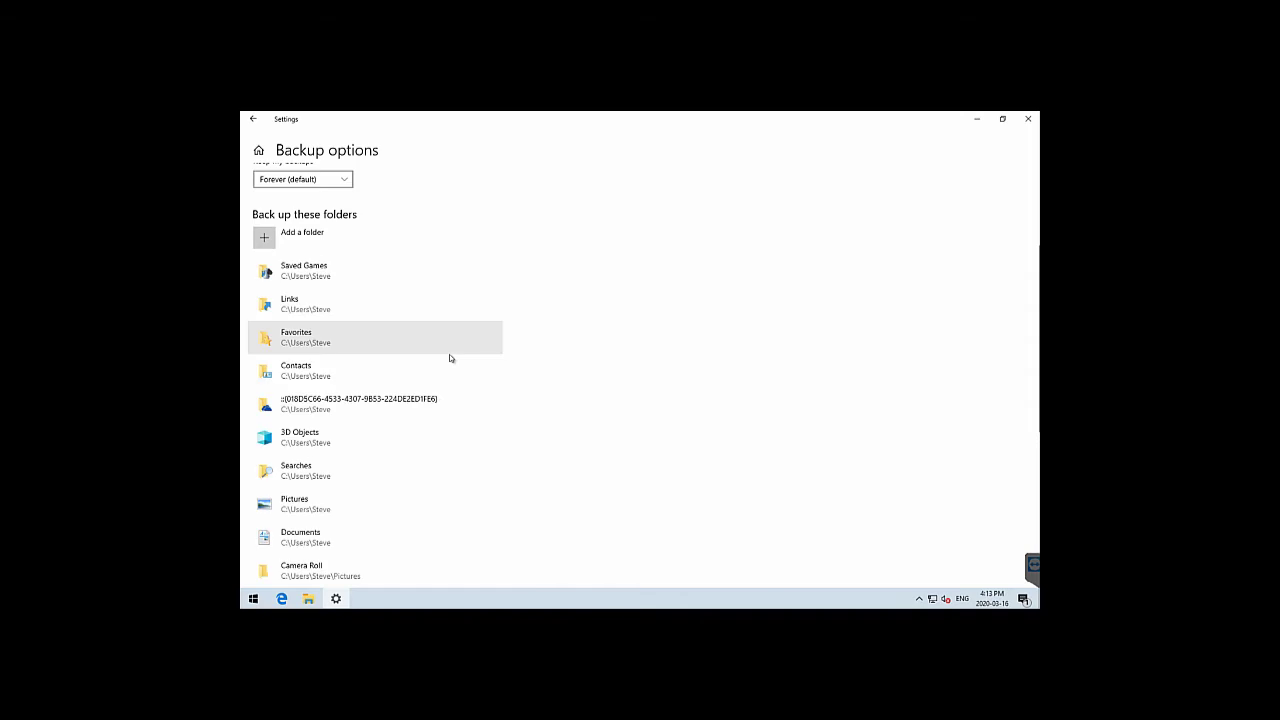
left_click(430, 418)
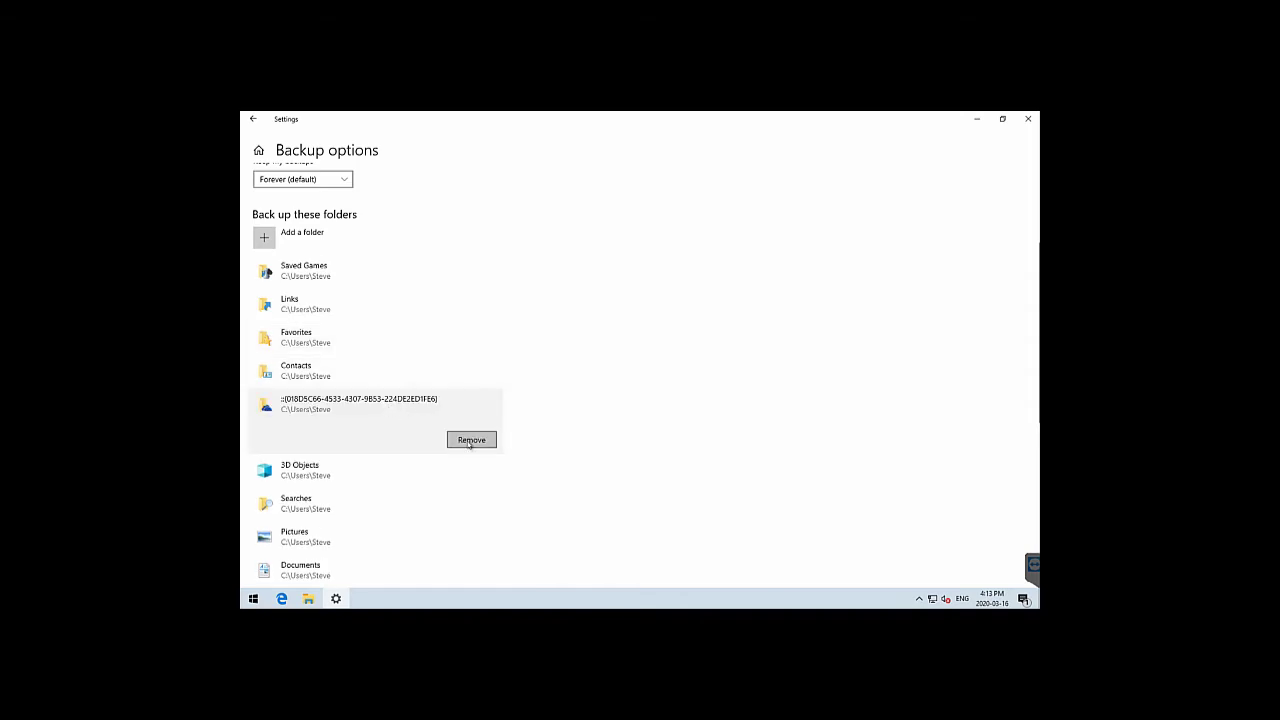
left_click(471, 440)
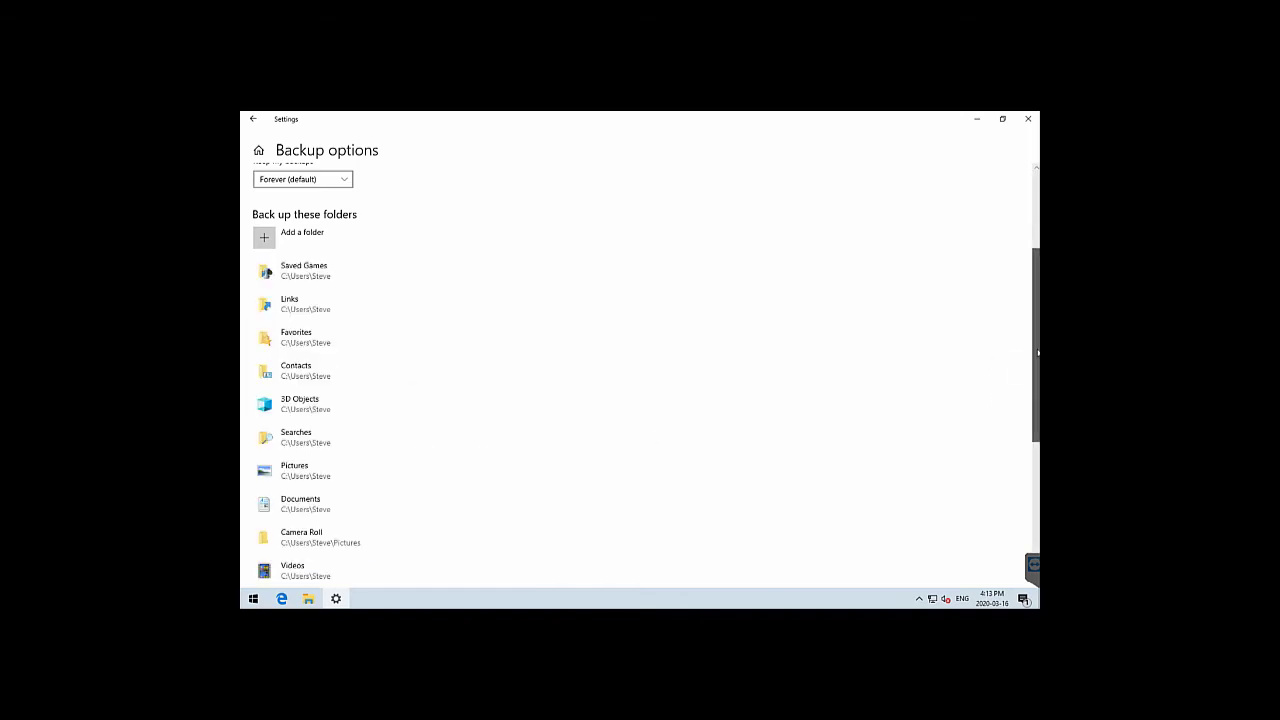
left_click_drag(1031, 351, 1008, 508)
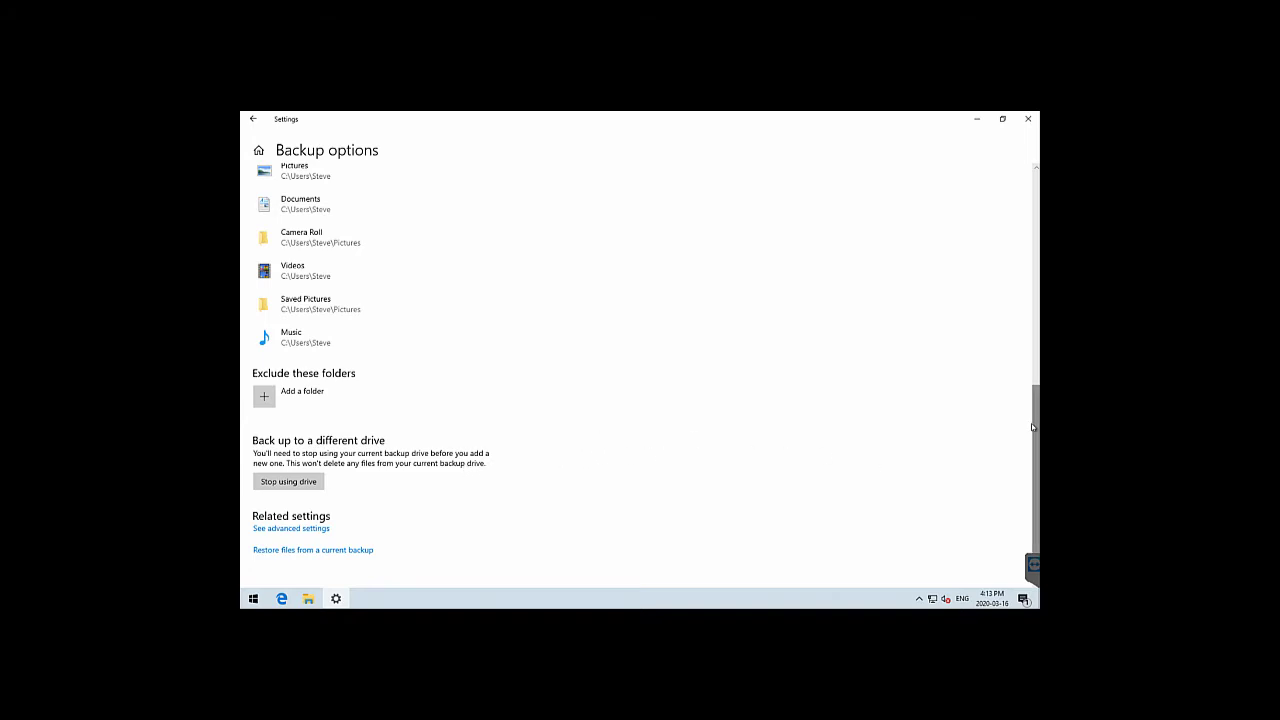
scroll(1017, 300, "up", 5)
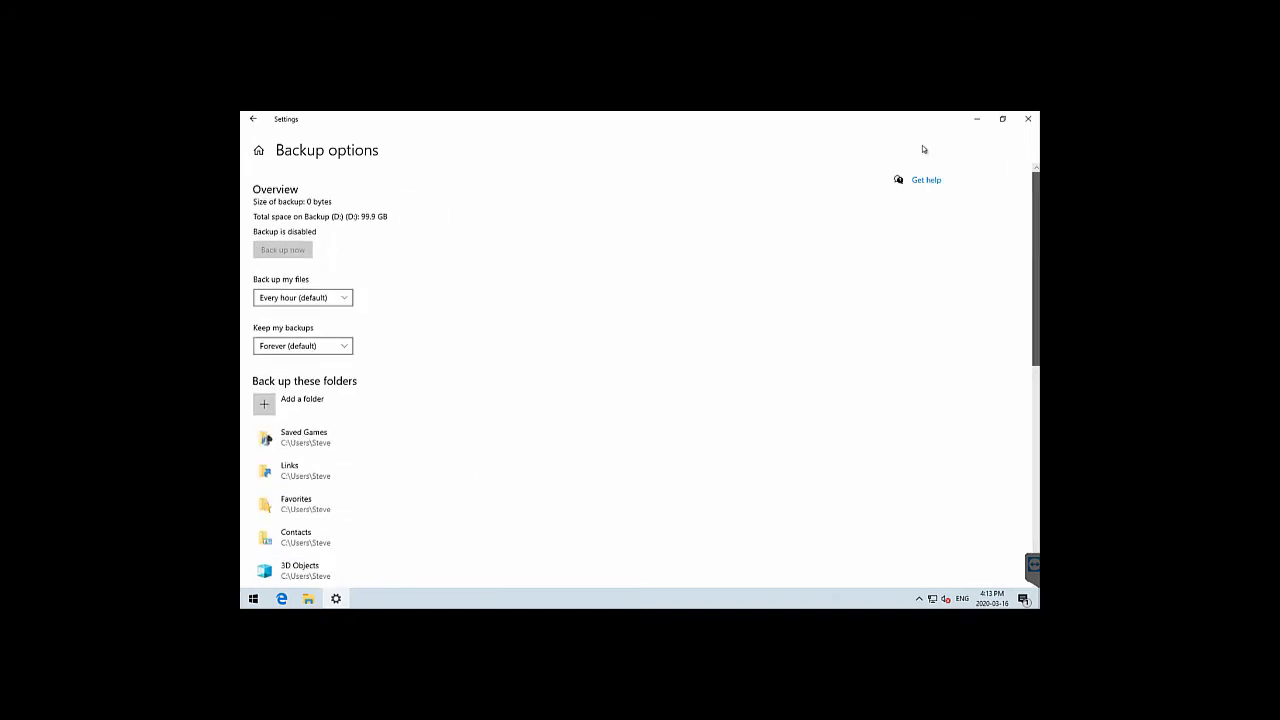
left_click(253, 119)
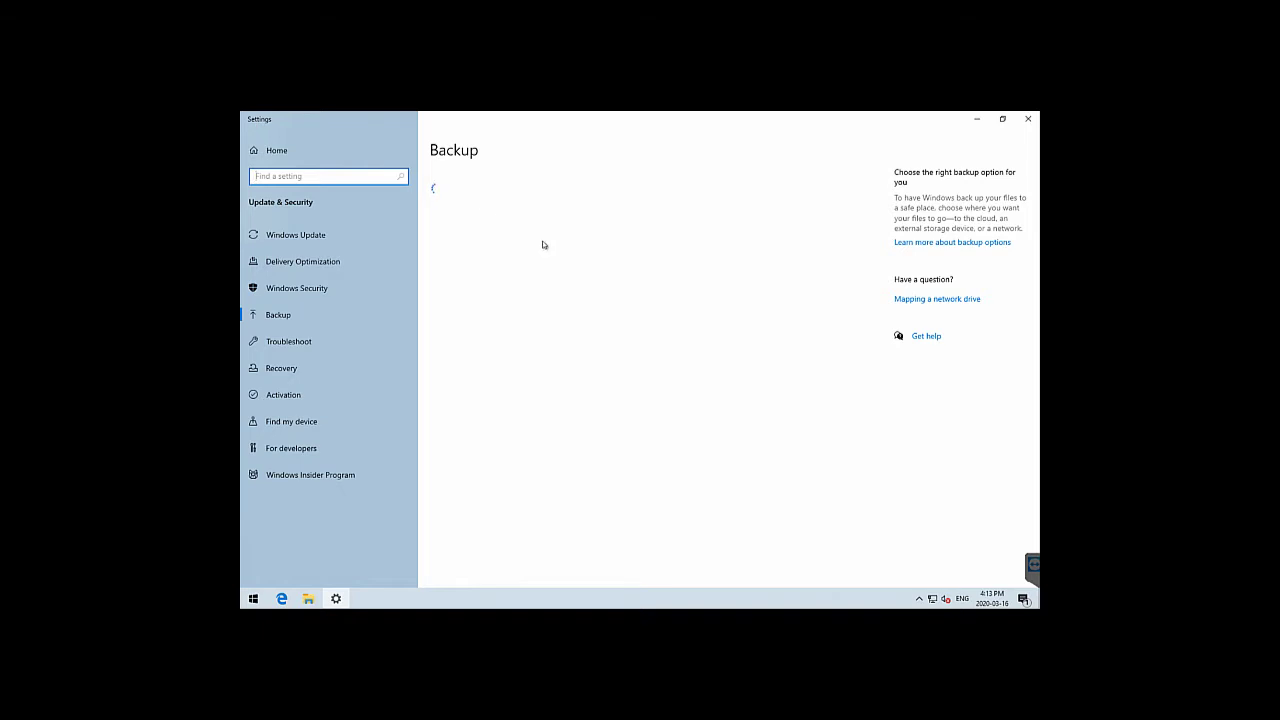
Turn automatic backup on and run Back up now, producing a 406 MB backup on Backup (D:)
left_click(445, 254)
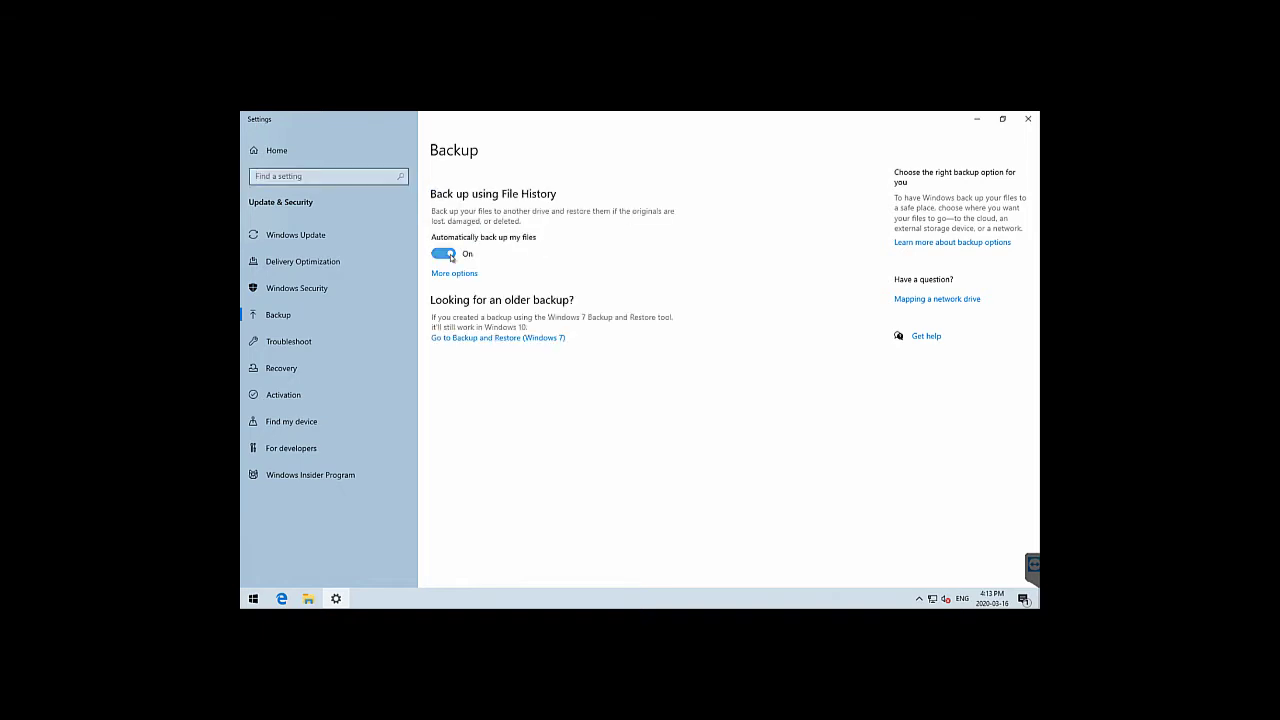
left_click(460, 273)
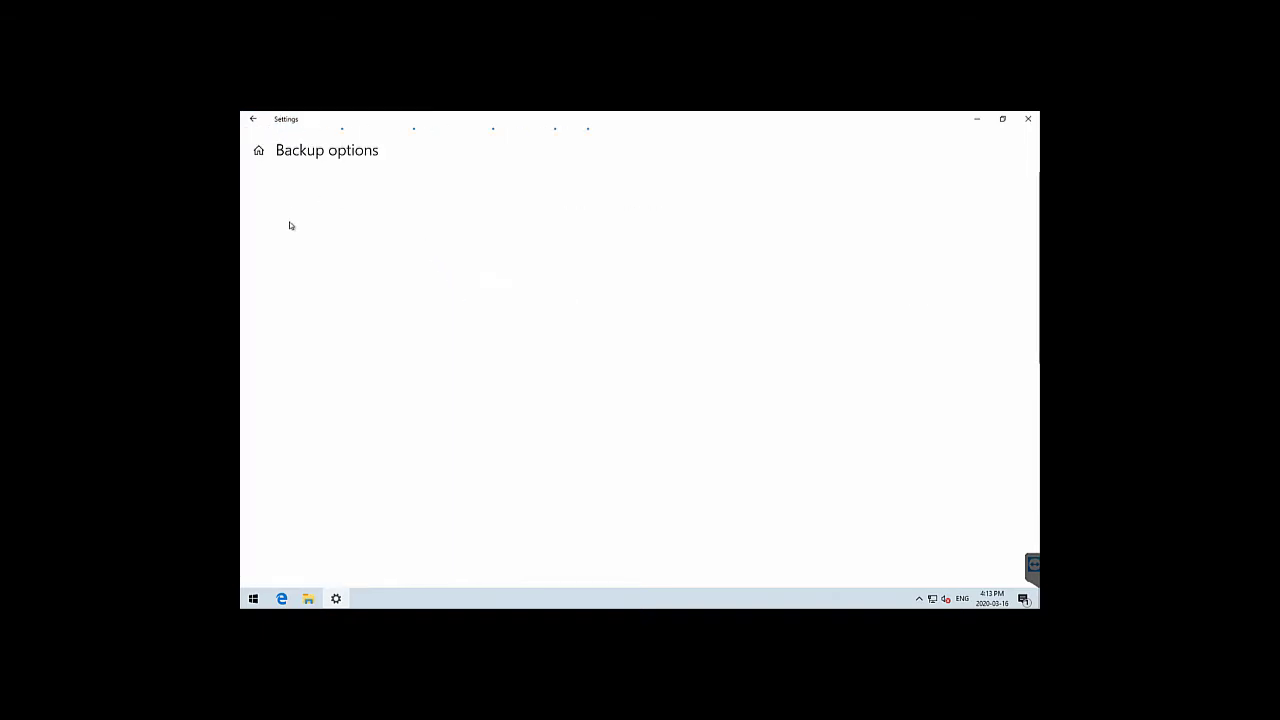
left_click(284, 250)
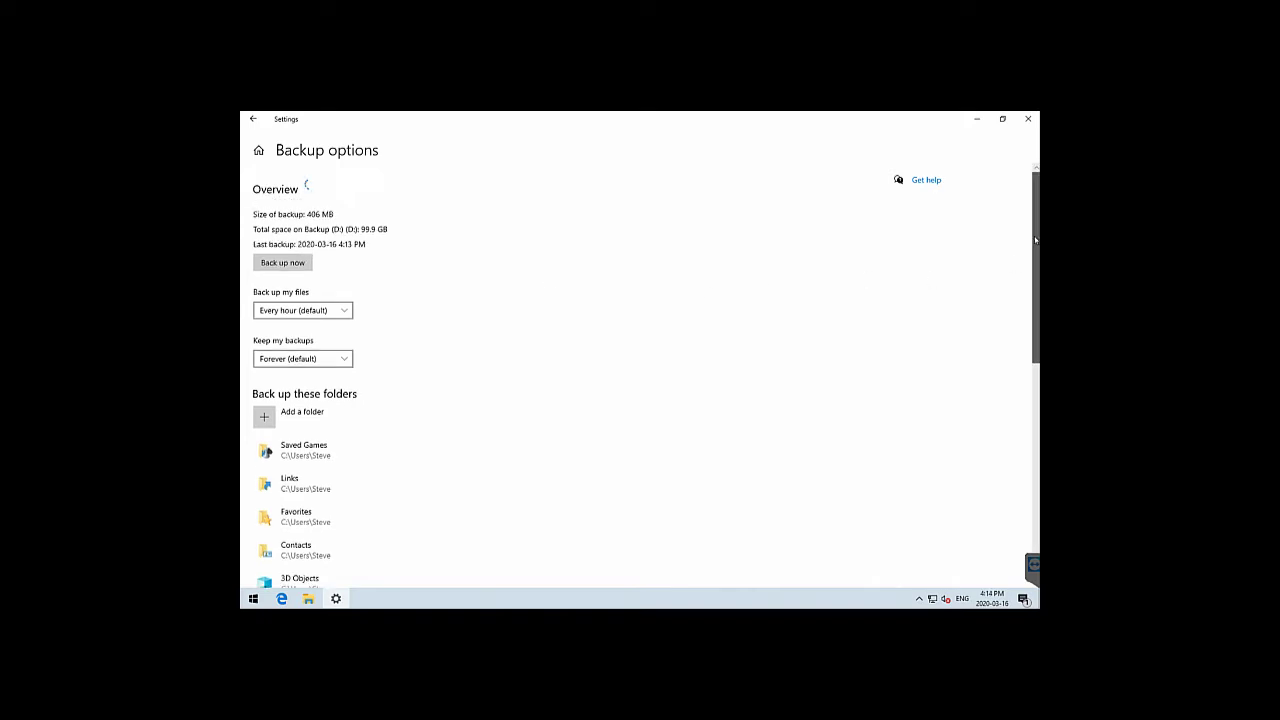
left_click_drag(1036, 248, 1037, 432)
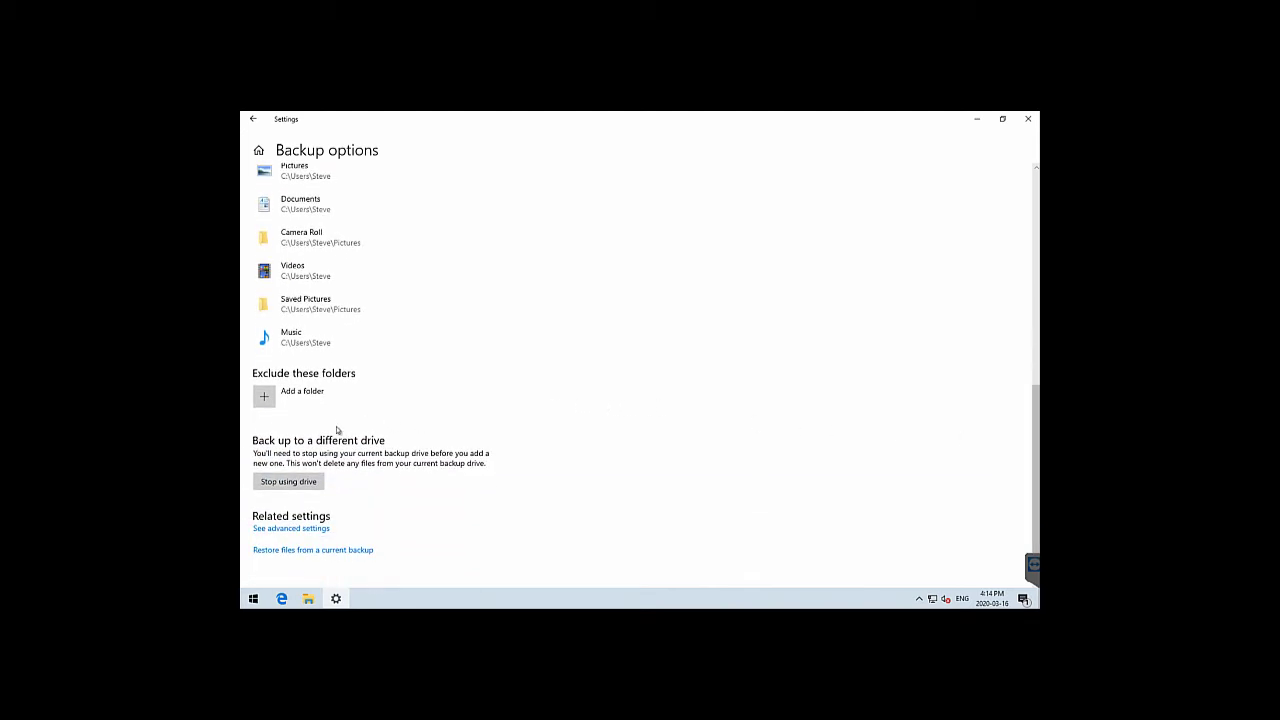
left_click(323, 531)
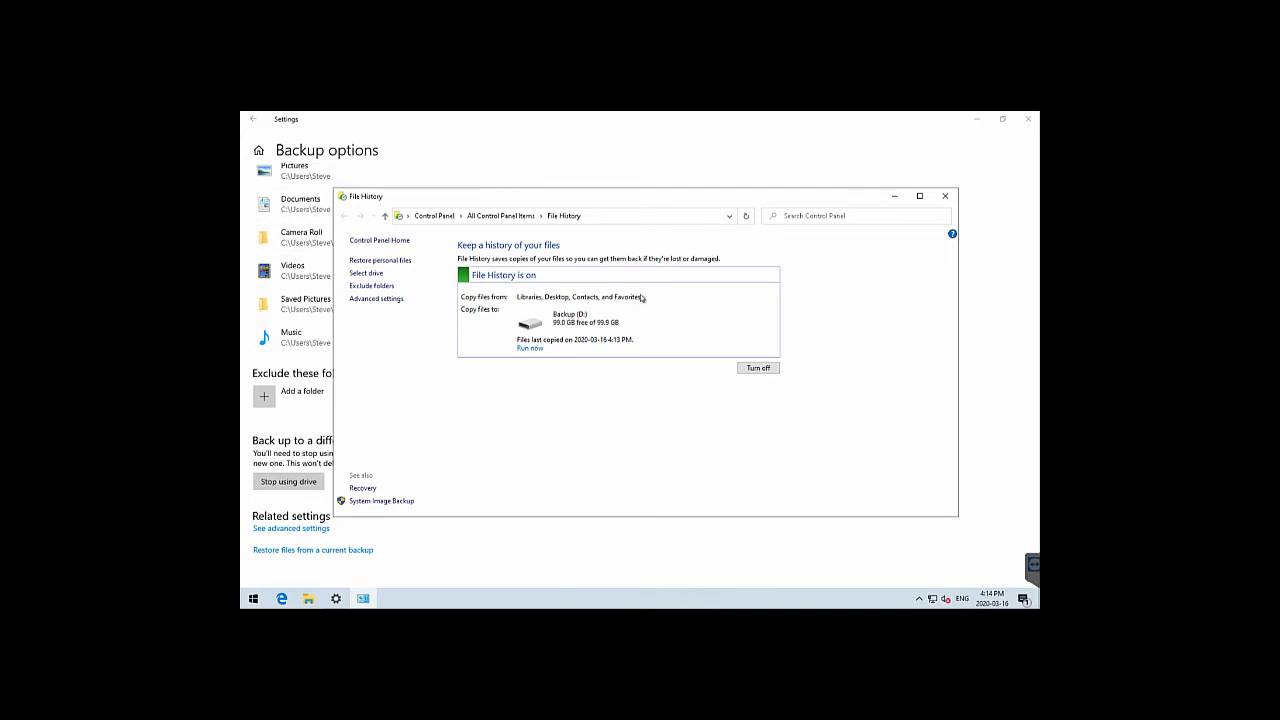
left_click(372, 286)
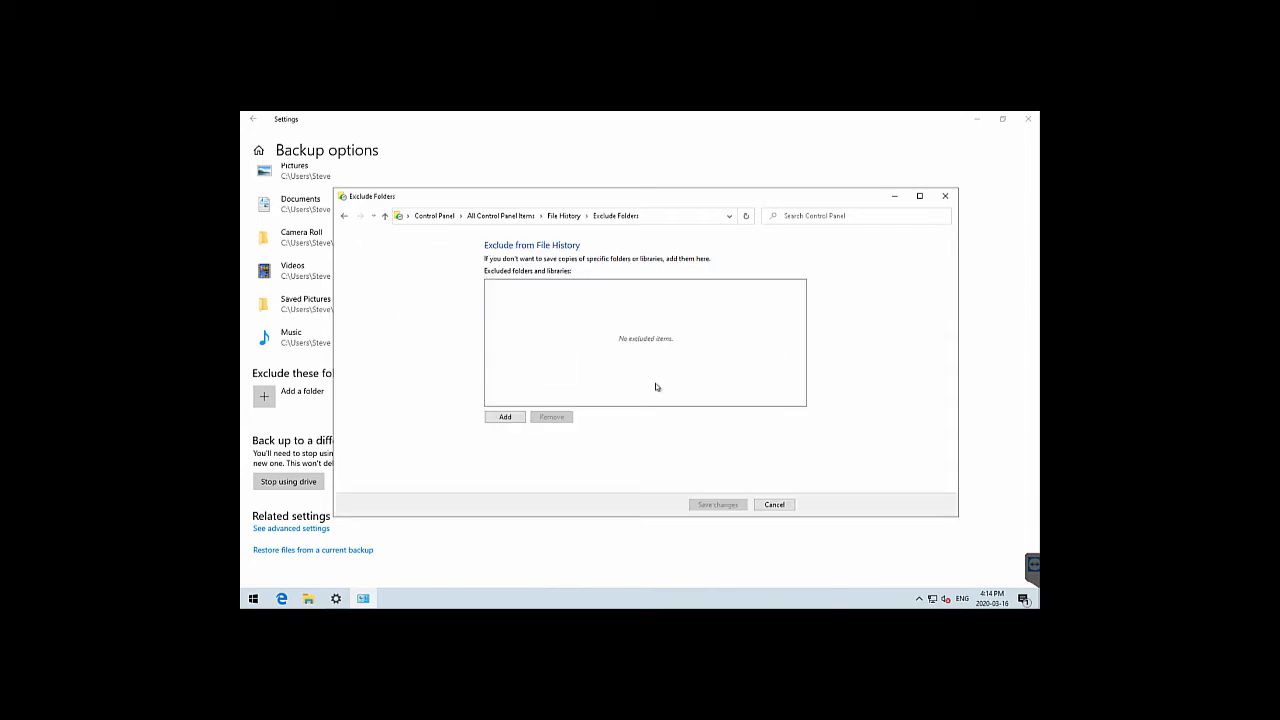
left_click(776, 506)
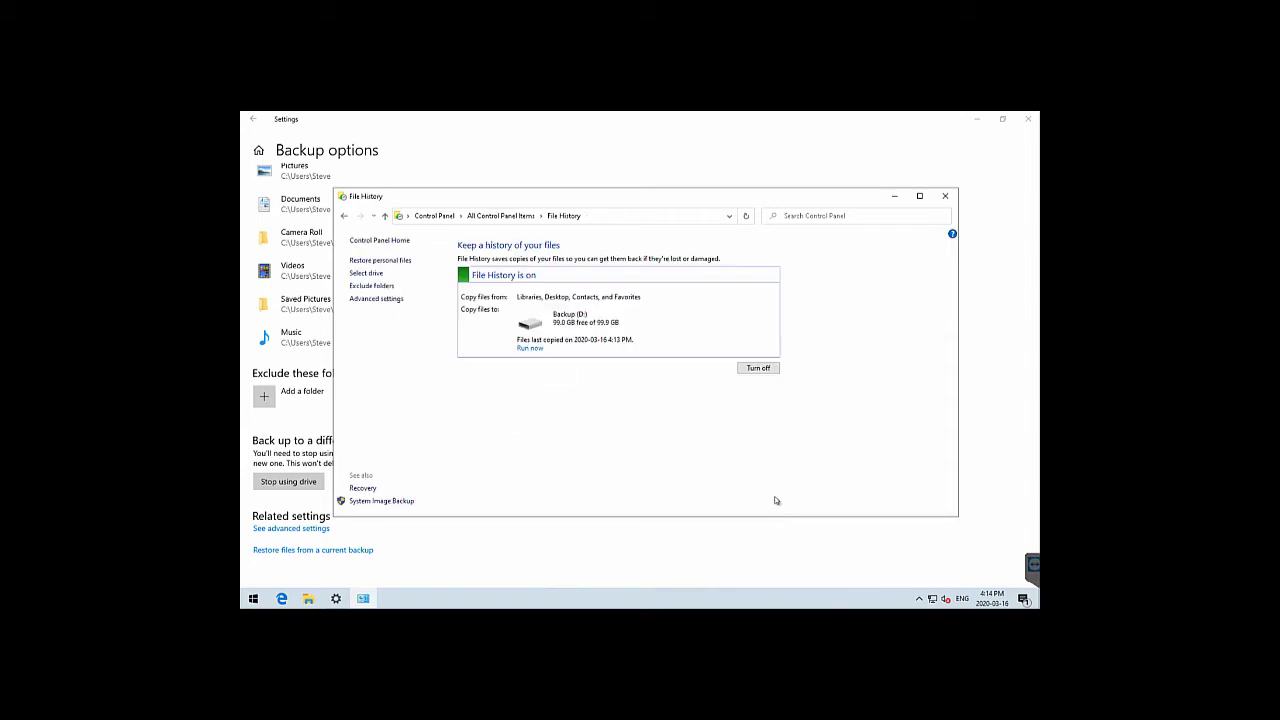
left_click(894, 196)
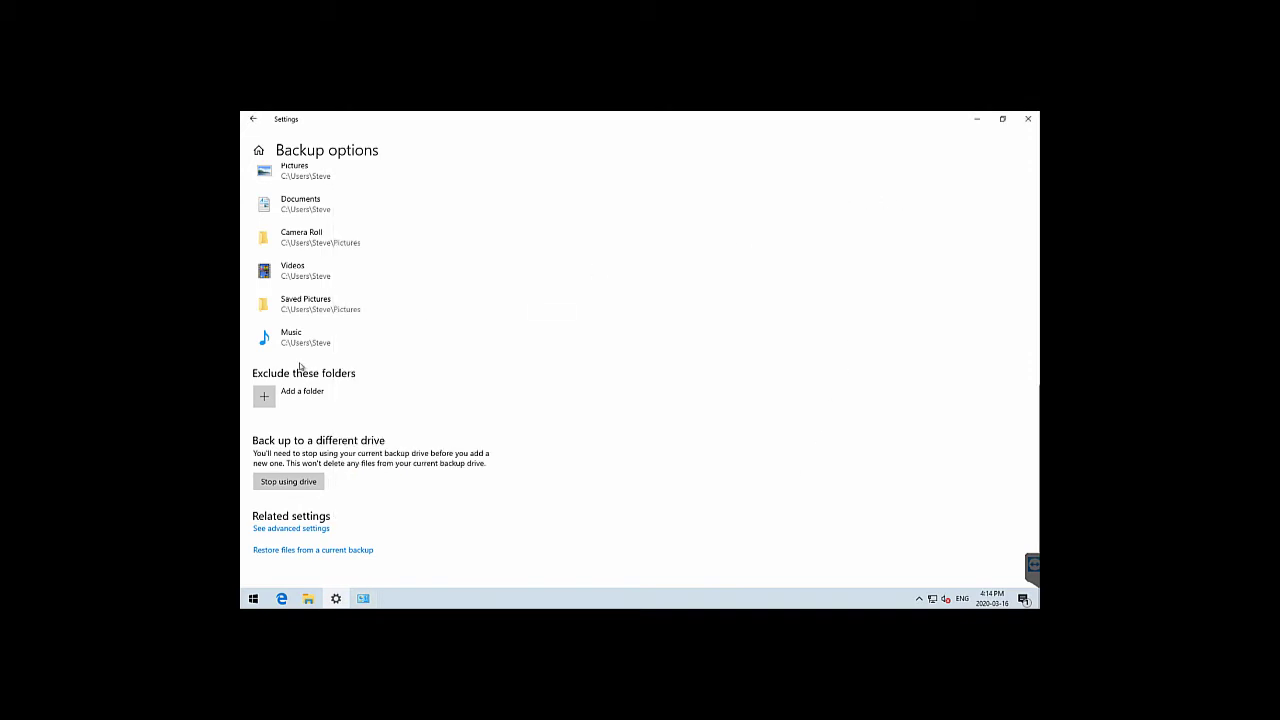
Add Downloads to the 'Exclude these folders' list using the Select Folder dialog
left_click(308, 394)
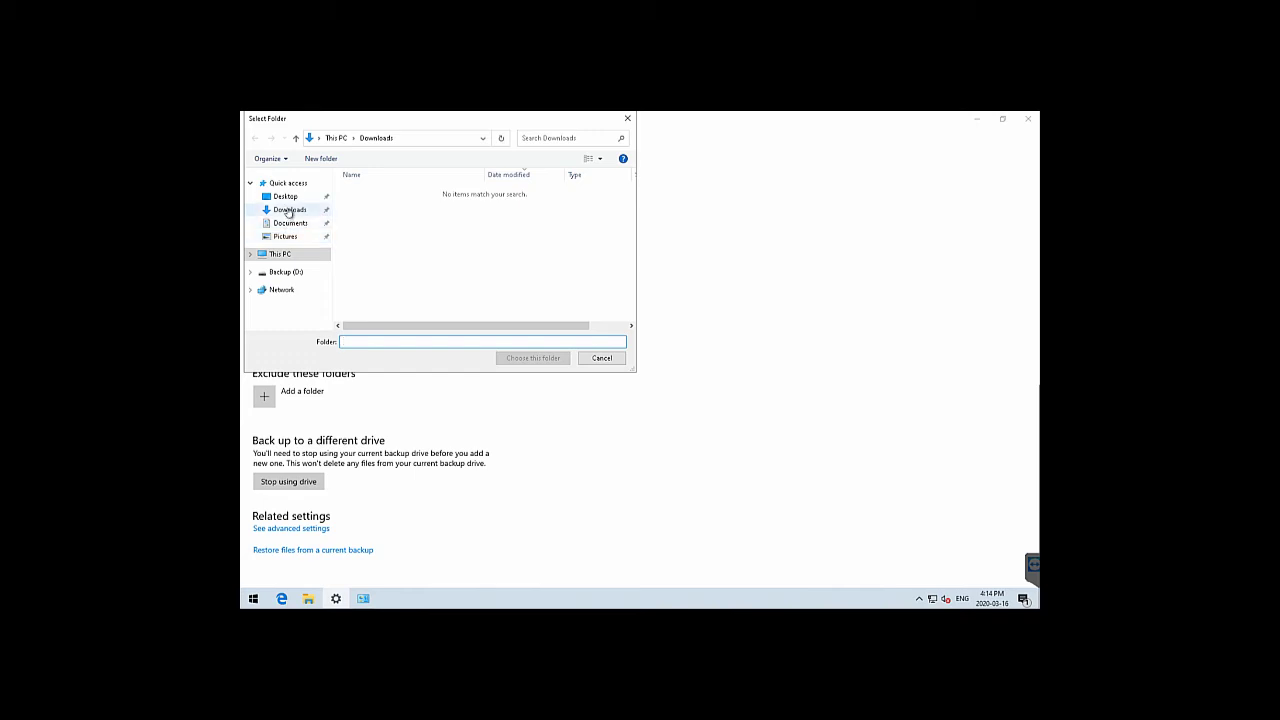
left_click(288, 211)
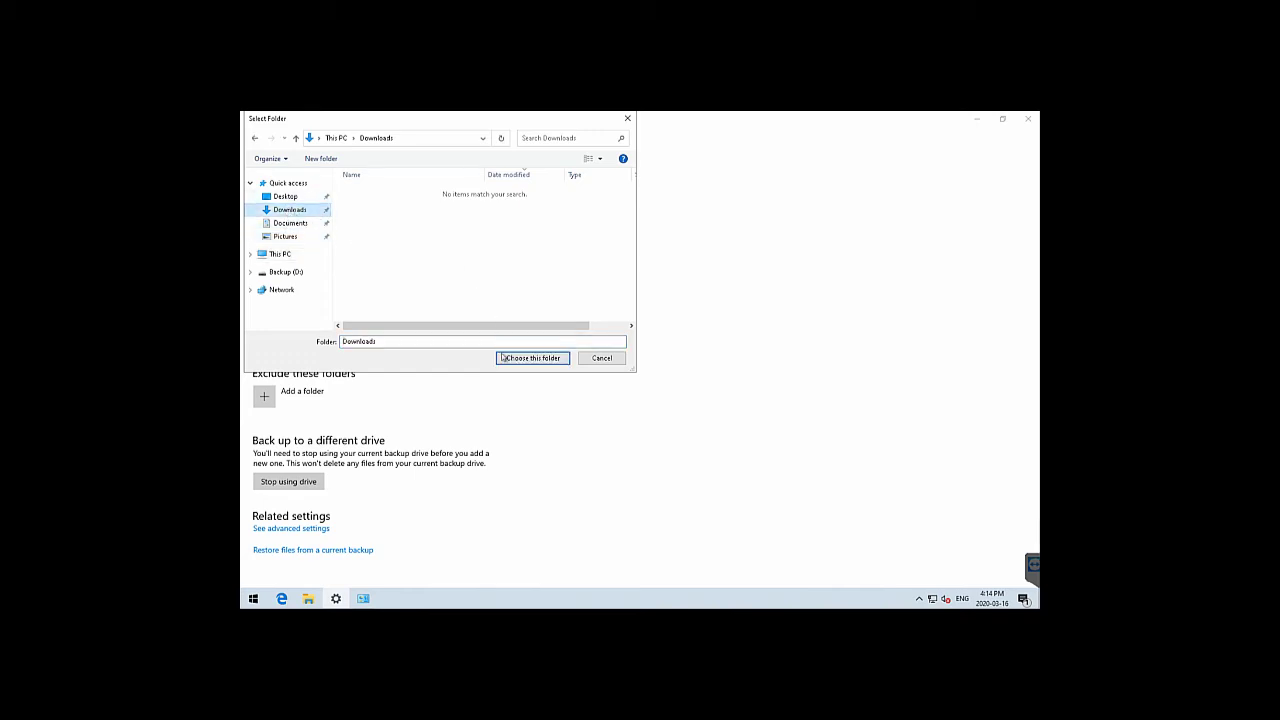
left_click(532, 358)
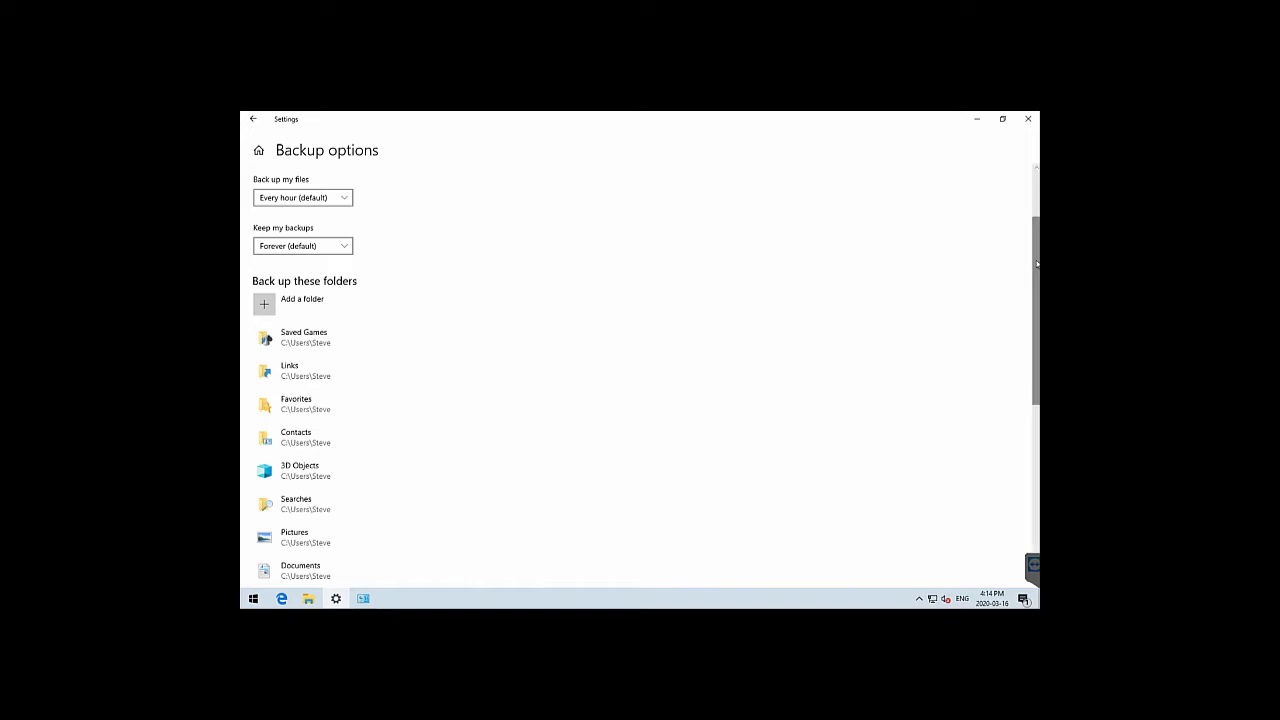
Open File History in Control Panel, check its excluded folders list, and close it
scroll(1035, 475, "down", 5)
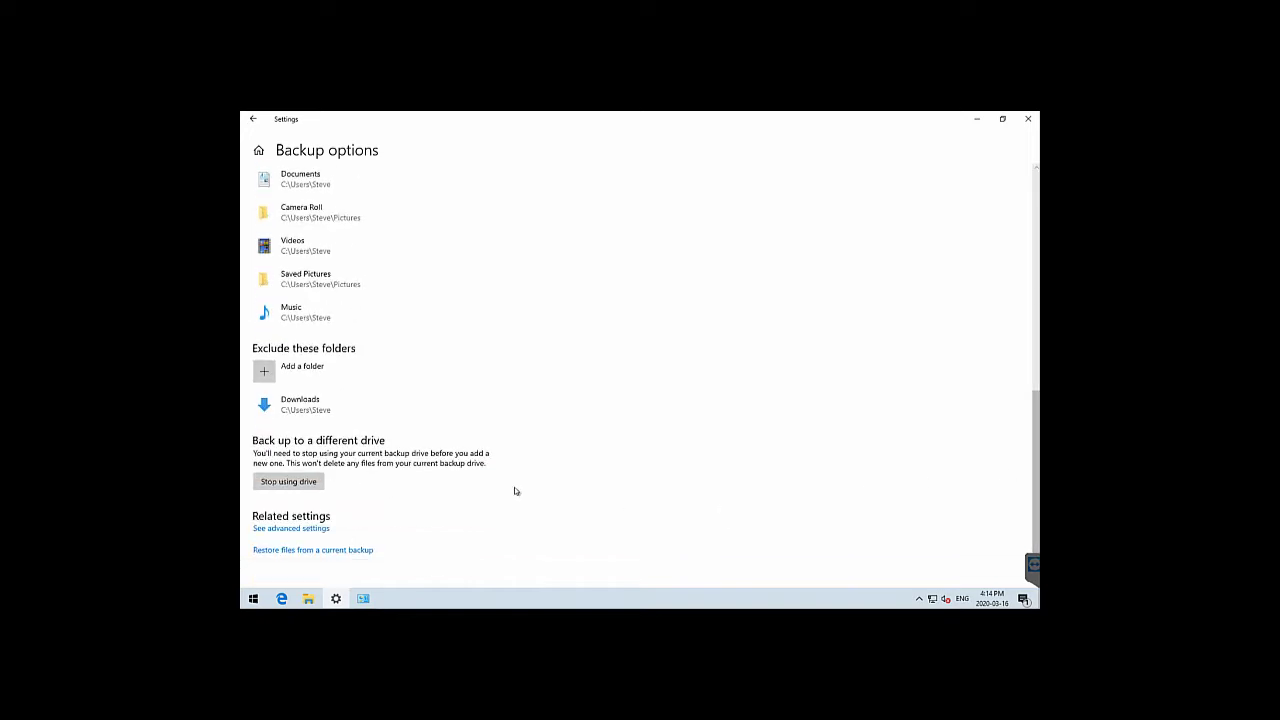
left_click(306, 530)
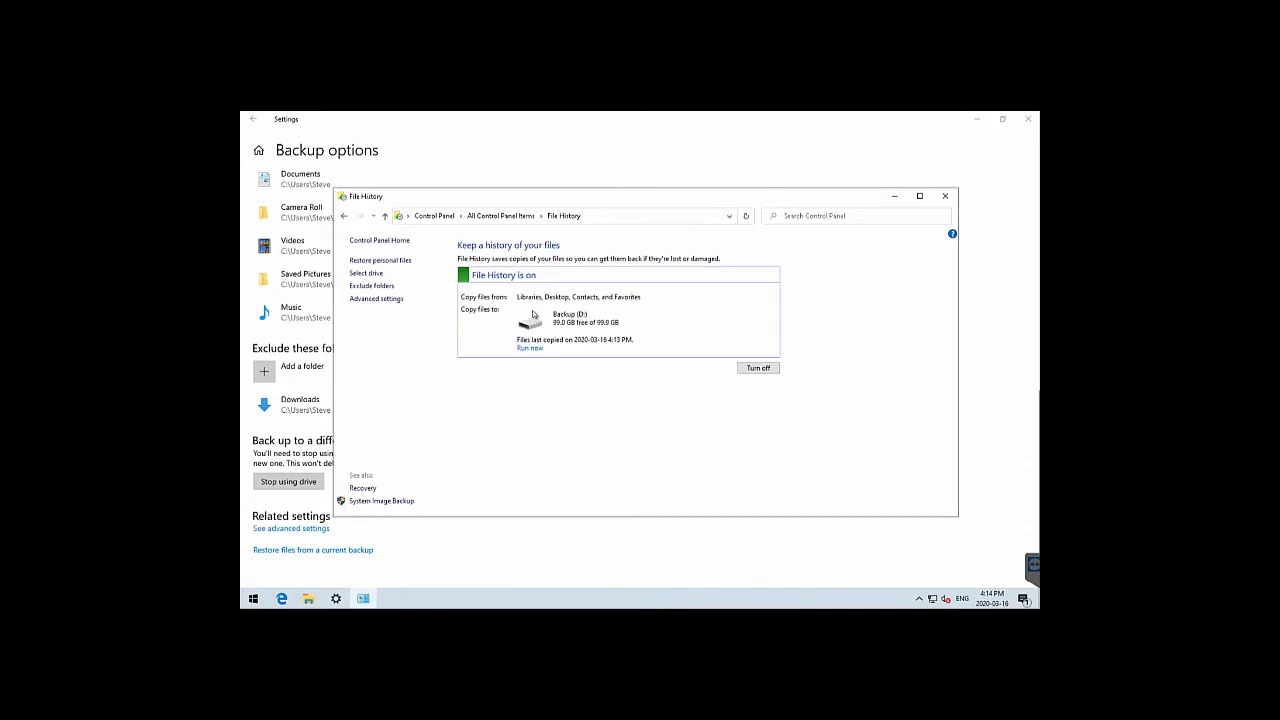
left_click(372, 286)
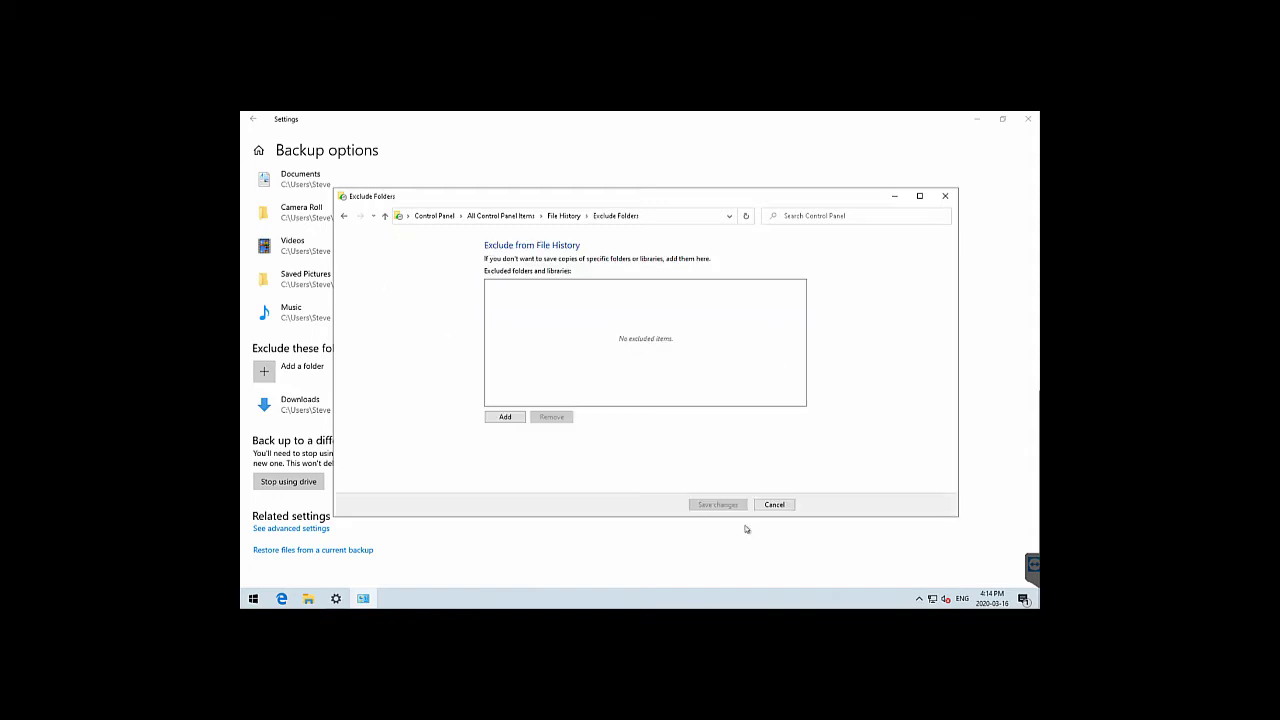
left_click(775, 504)
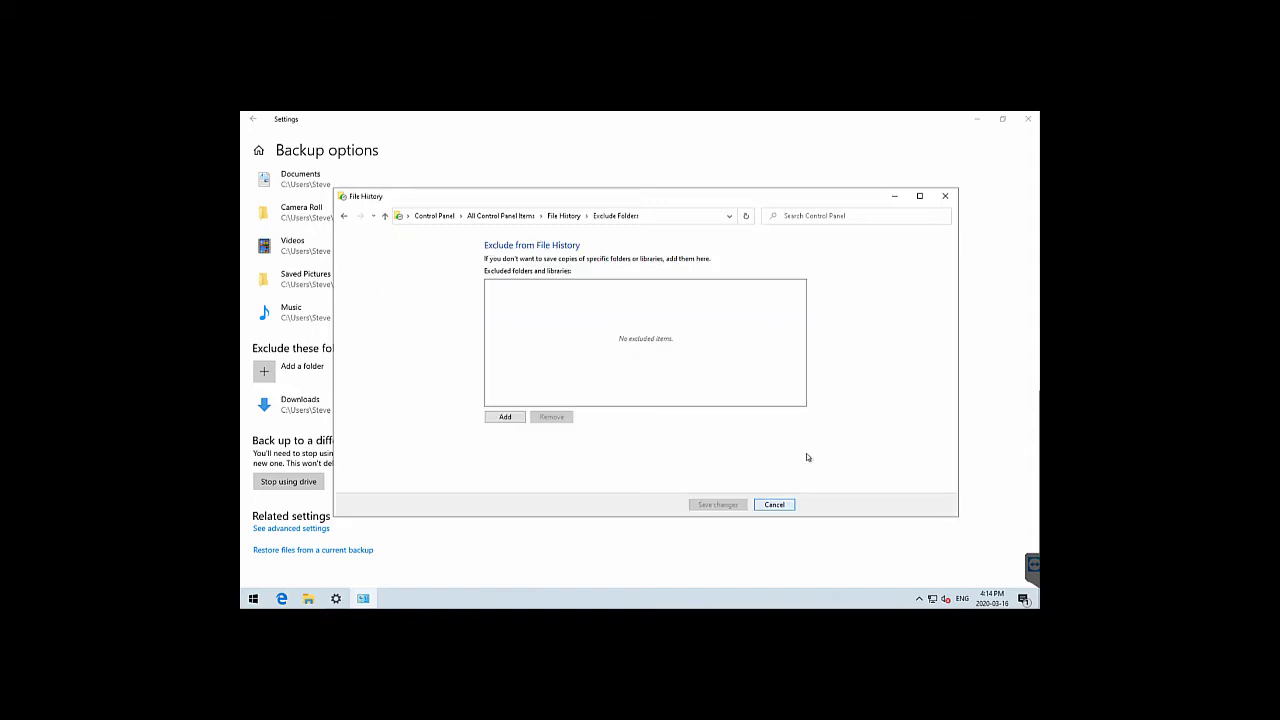
left_click(949, 196)
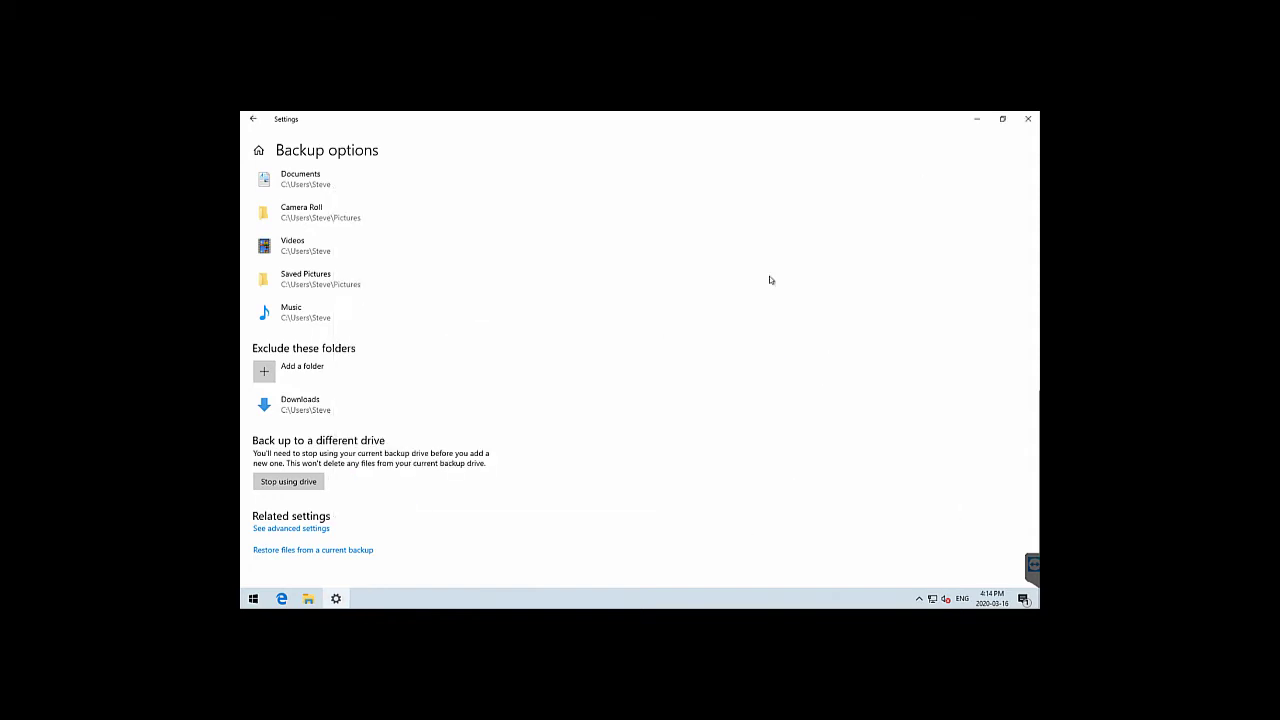
Recheck the excluded folders in File History, close it, and reopen the File History window
left_click(291, 529)
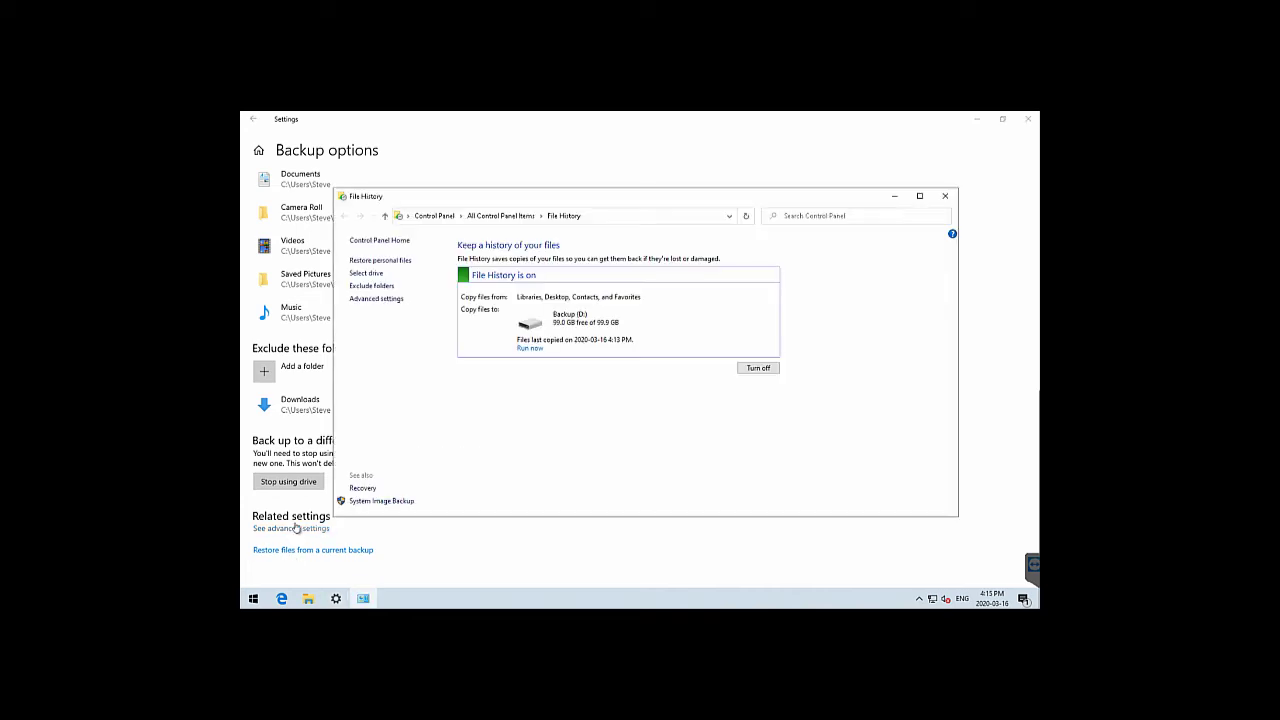
left_click(369, 287)
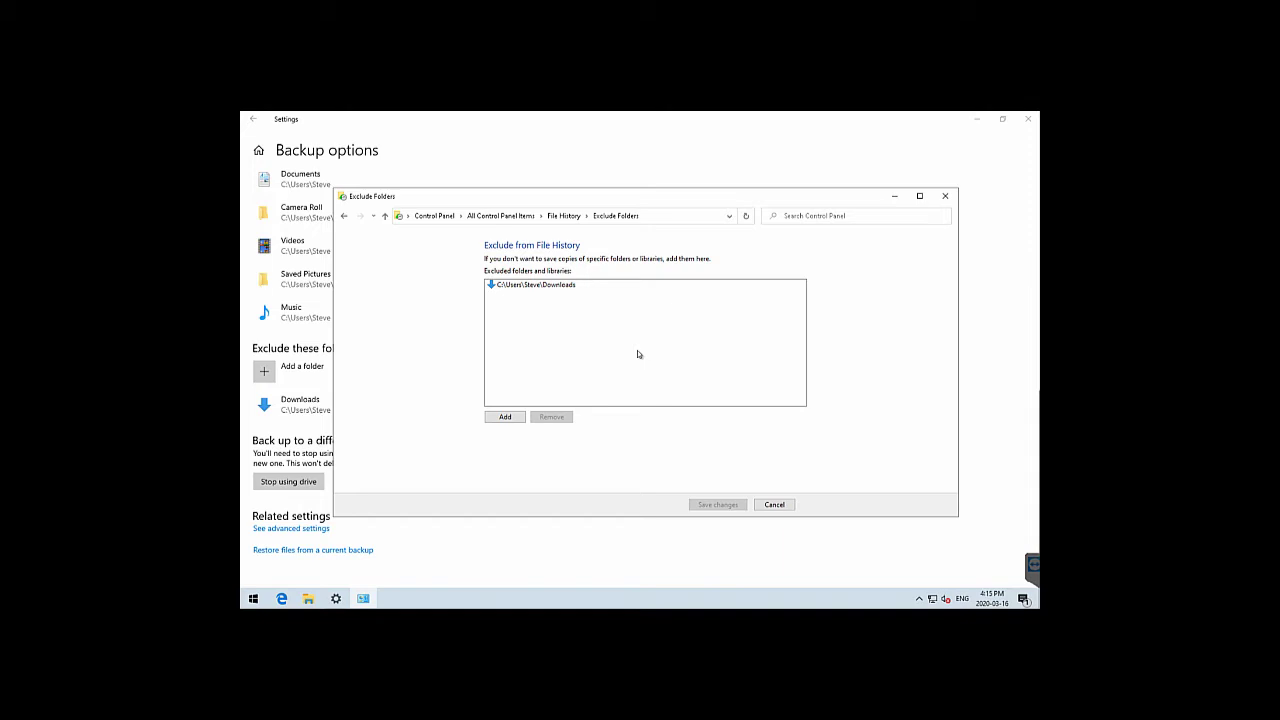
left_click(780, 509)
left_click(945, 196)
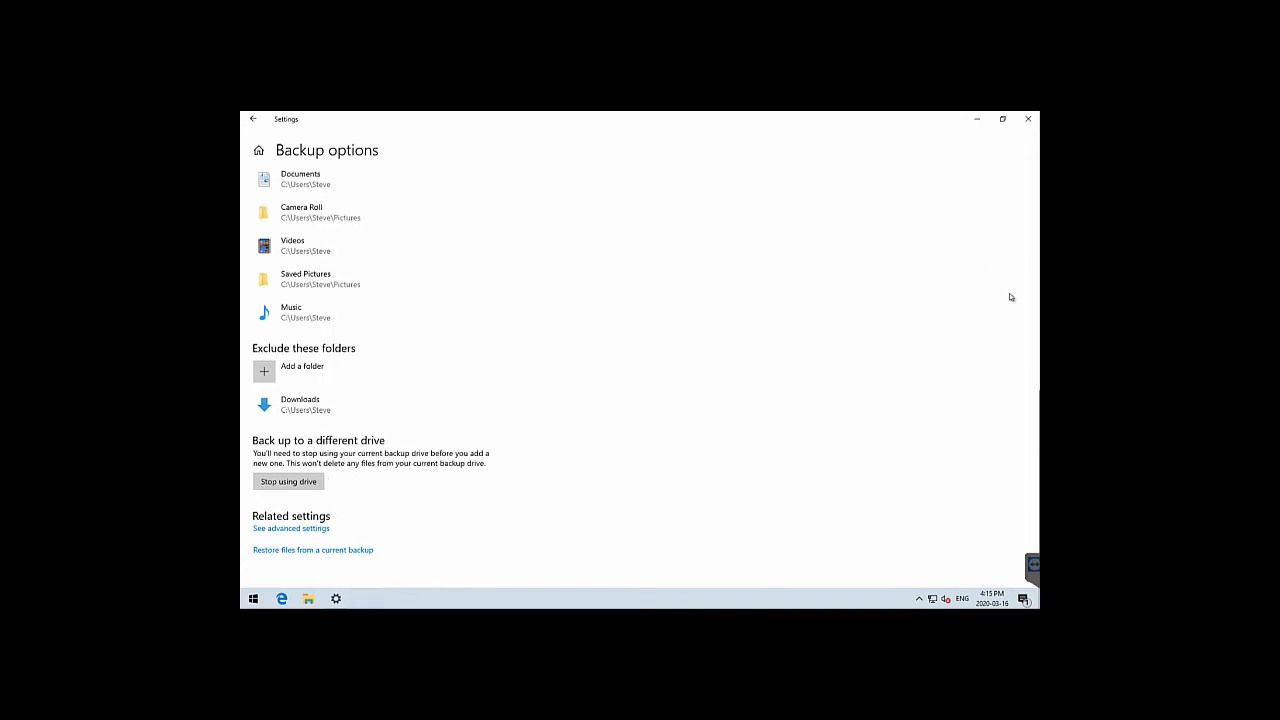
left_click_drag(1035, 460, 1034, 415)
left_click(311, 531)
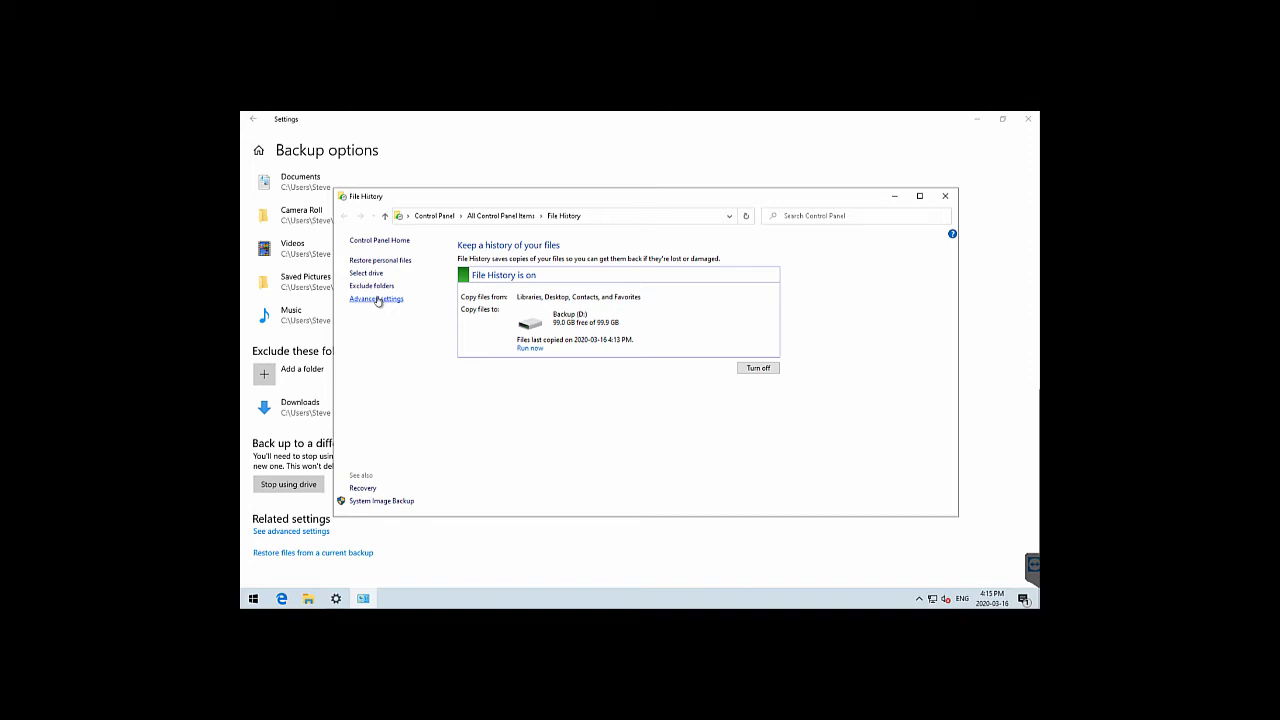
In Advanced settings, review cleanup of versions older than 1 year, then cancel without changes
left_click(377, 299)
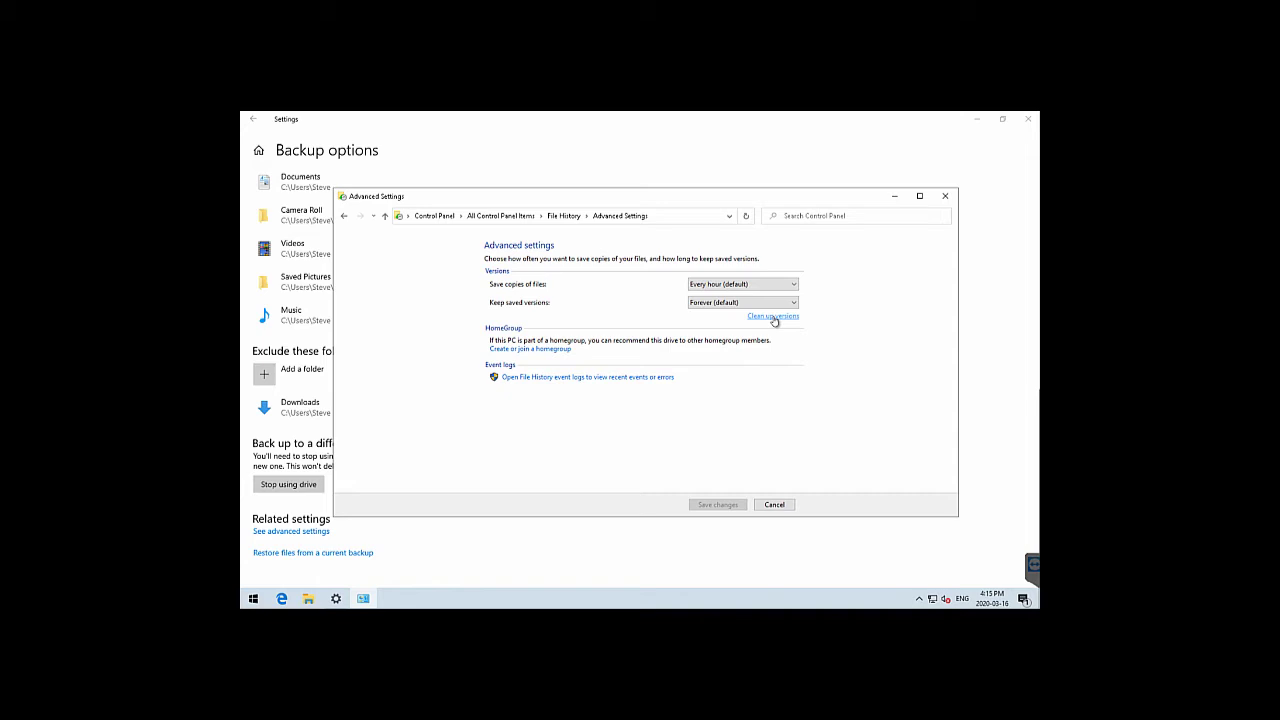
left_click(775, 318)
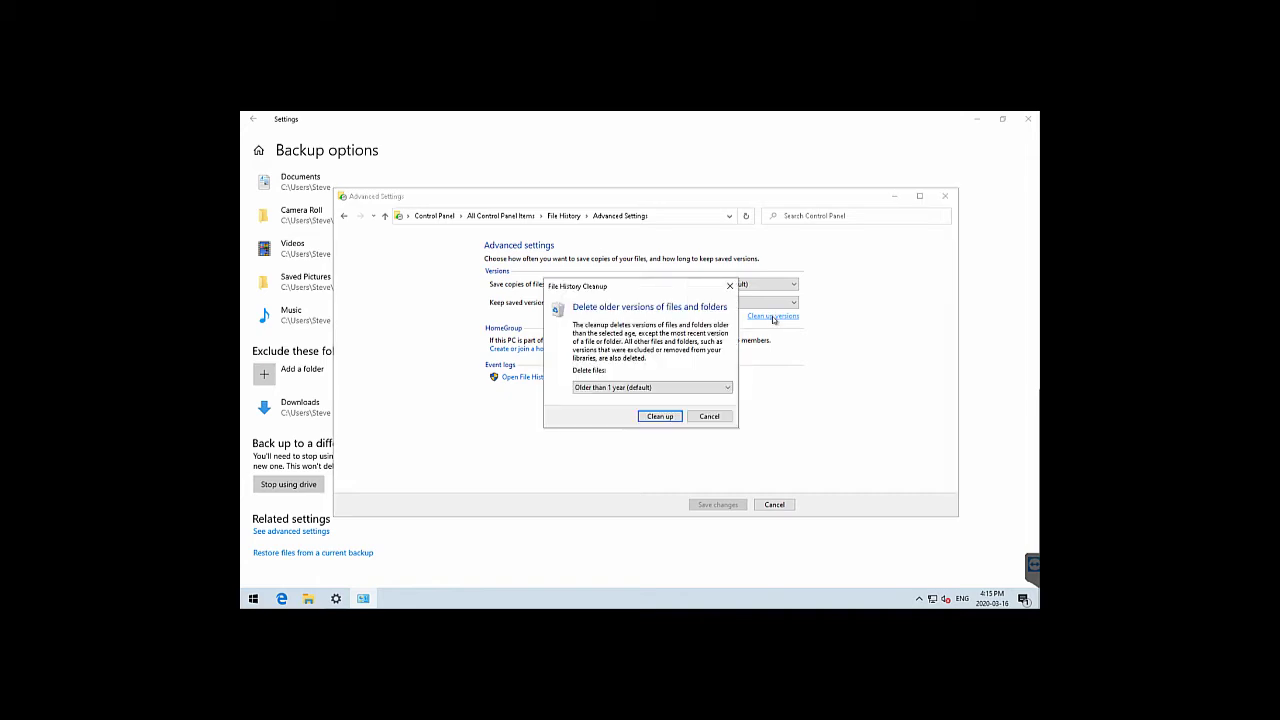
left_click(698, 388)
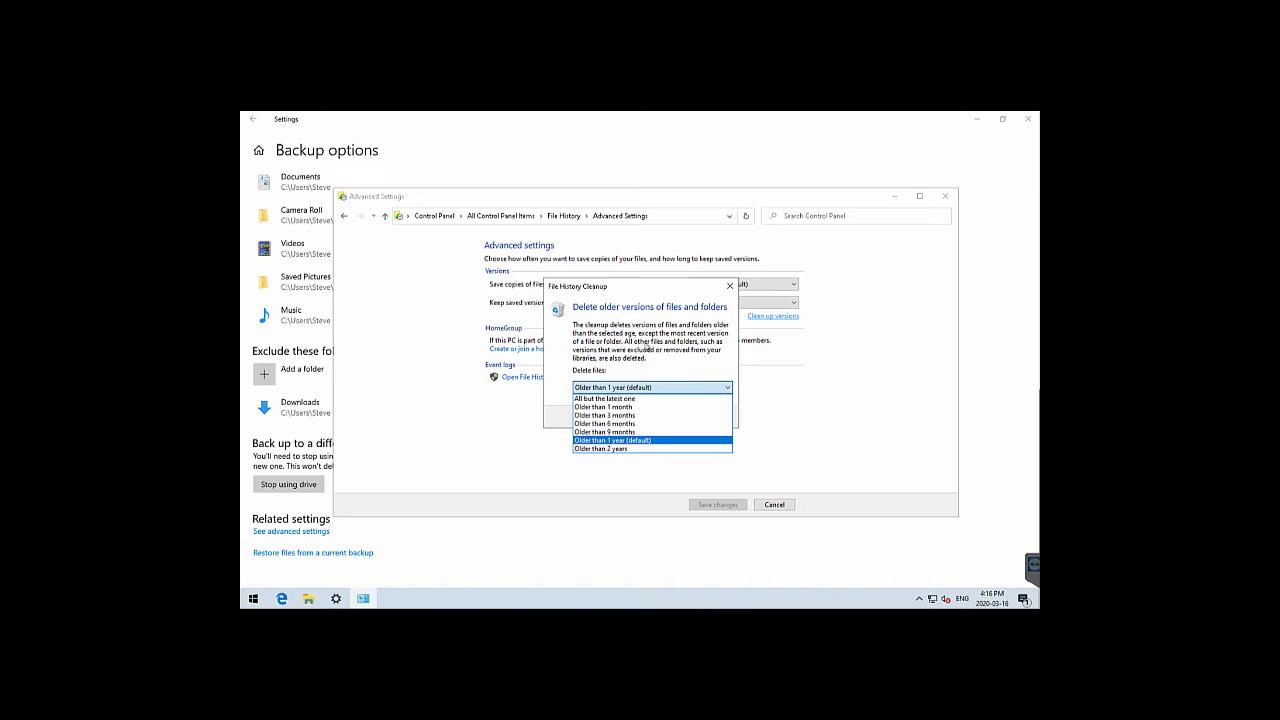
left_click(647, 356)
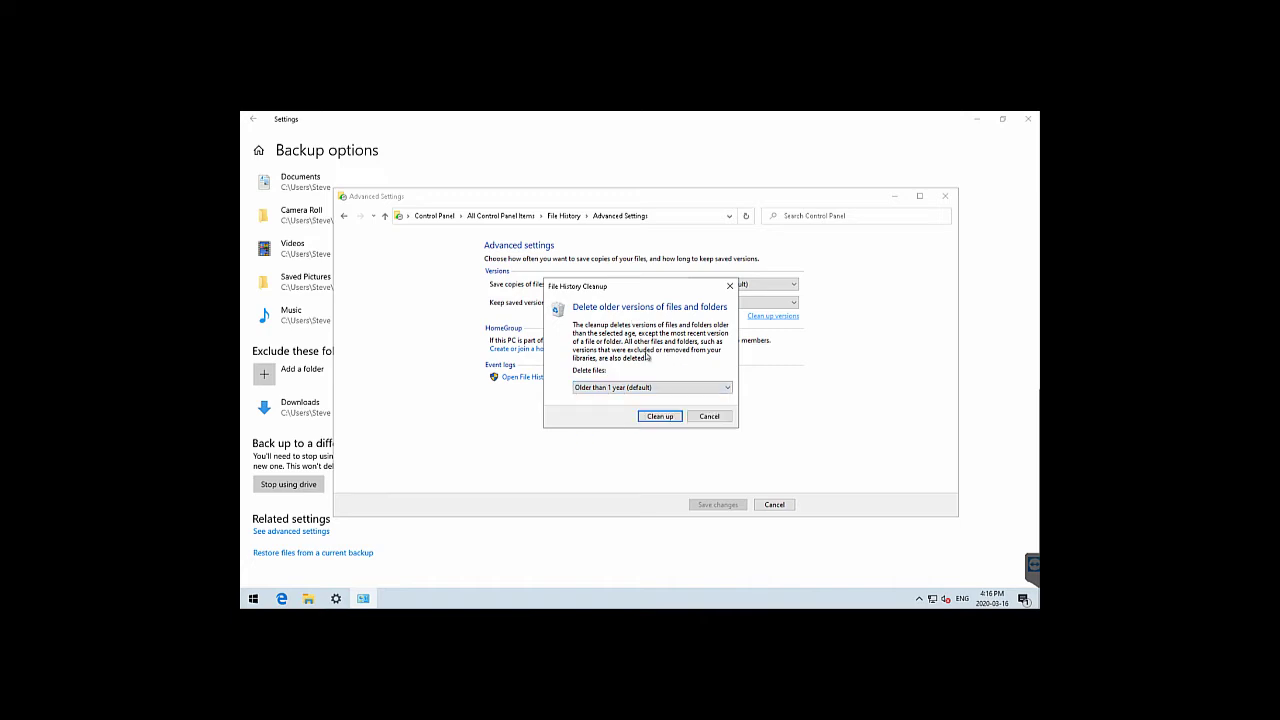
left_click(709, 416)
left_click(775, 505)
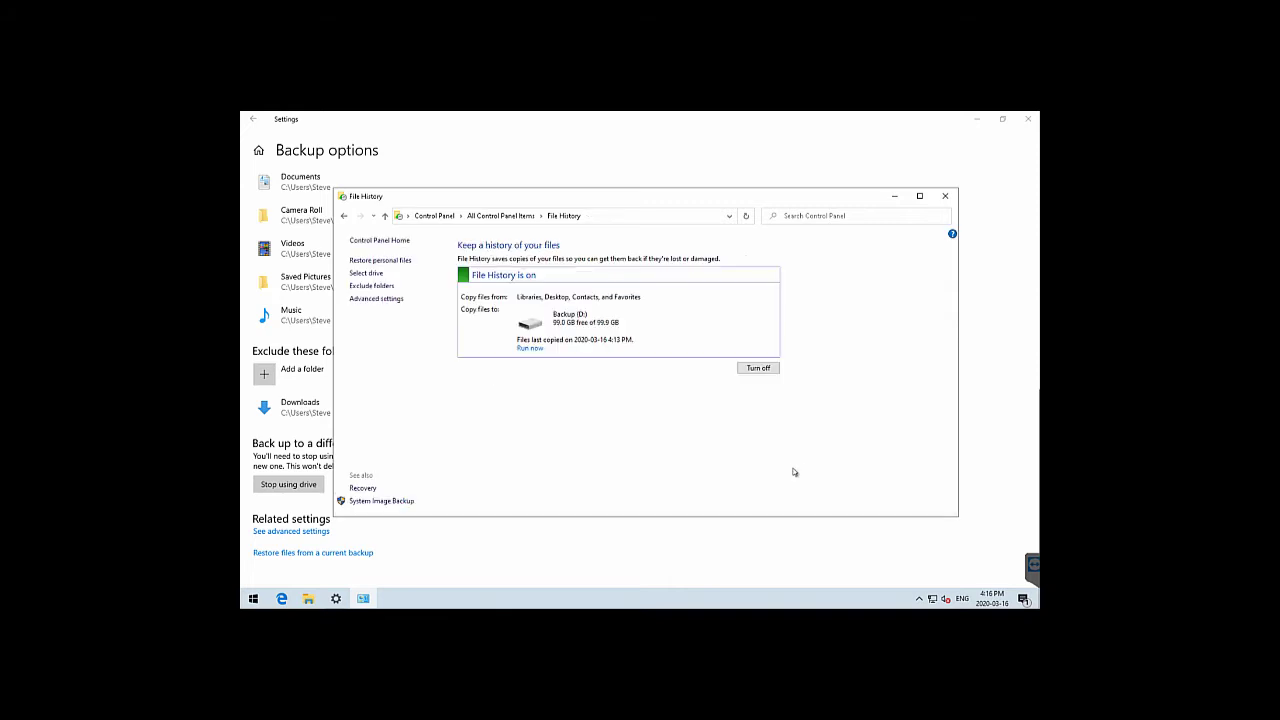
Close File History, review Backup options (406 MB, hourly, kept forever), and go back
left_click(943, 195)
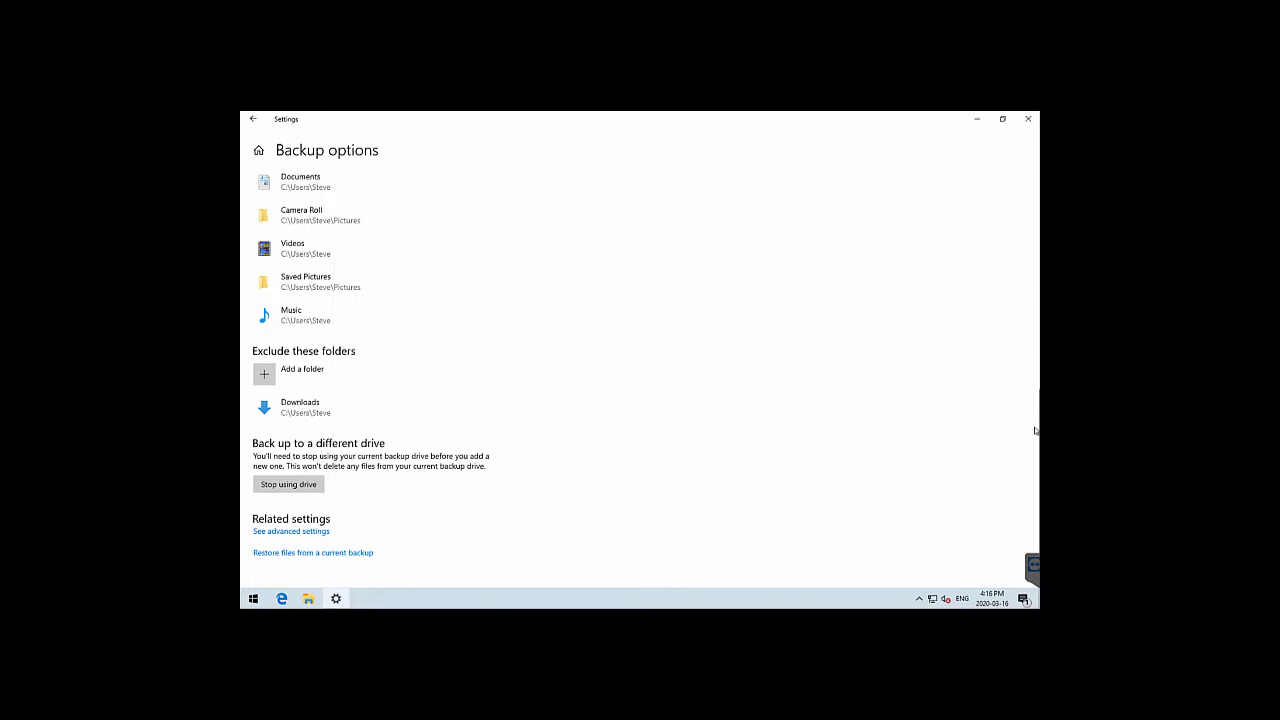
scroll(1017, 372, "up", 5)
scroll(983, 171, "up", 1)
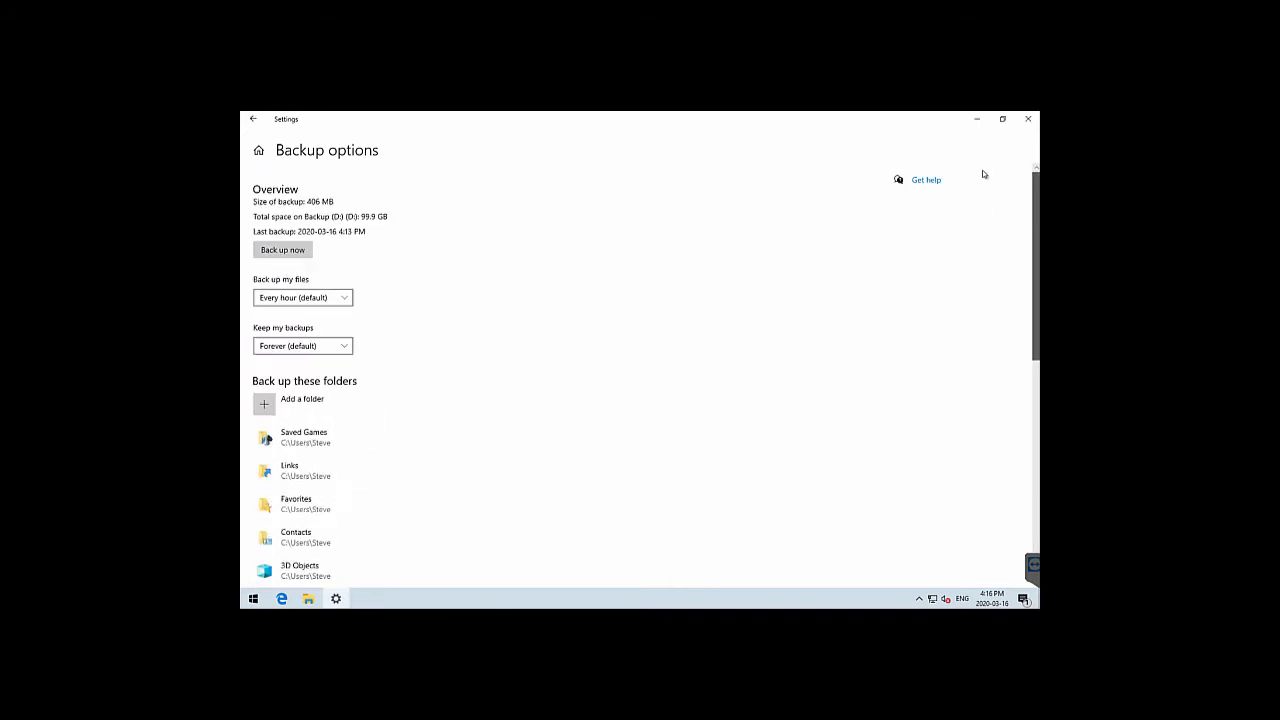
scroll(985, 266, "down", 5)
scroll(988, 460, "down", 1)
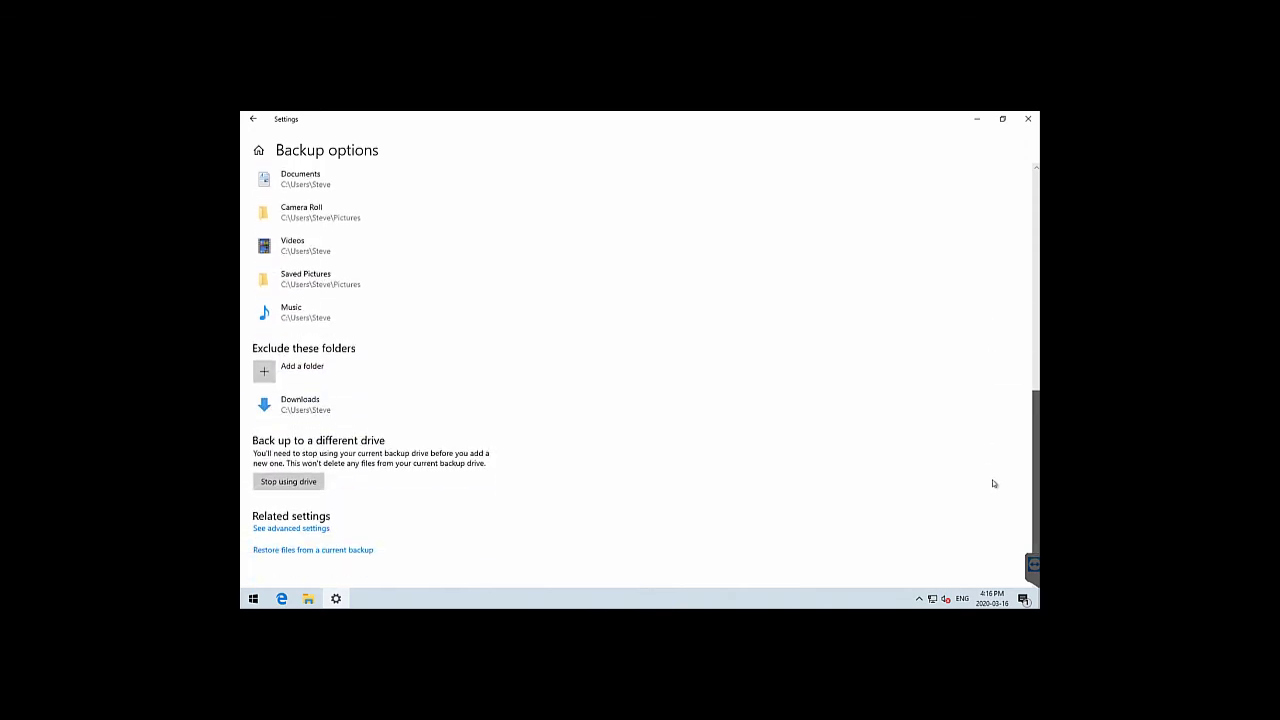
scroll(1000, 406, "up", 10)
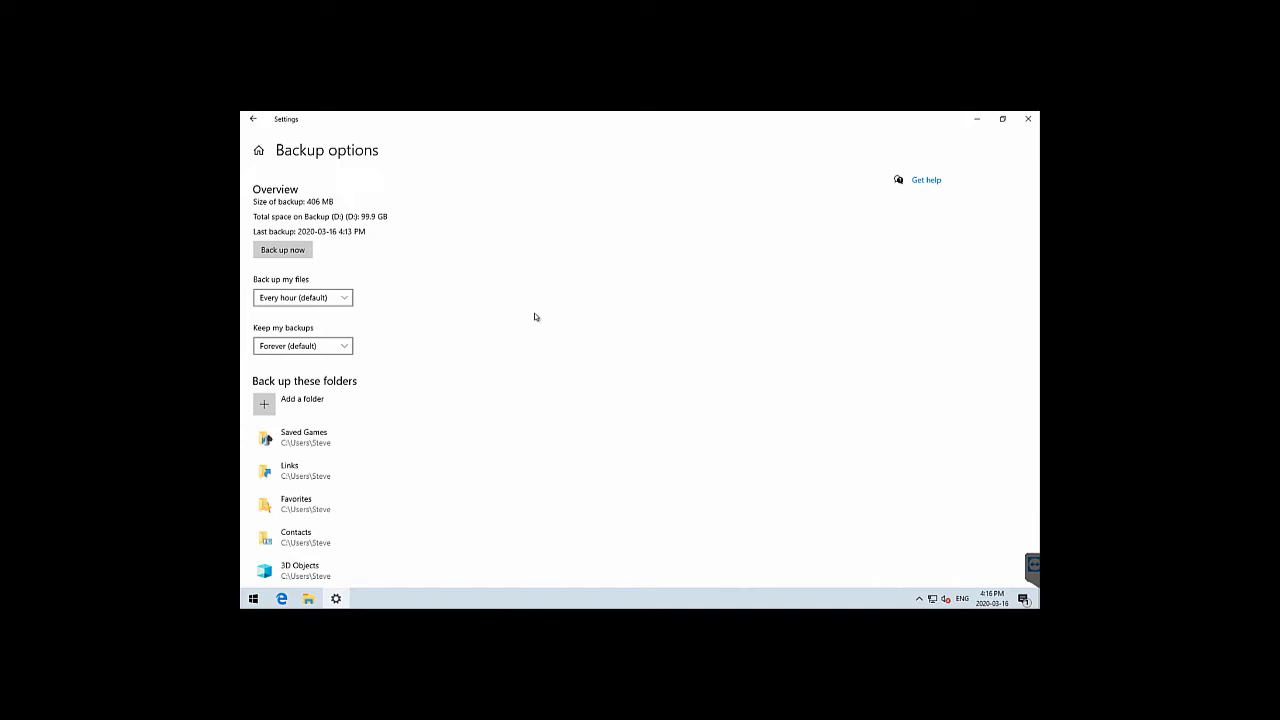
left_click(251, 121)
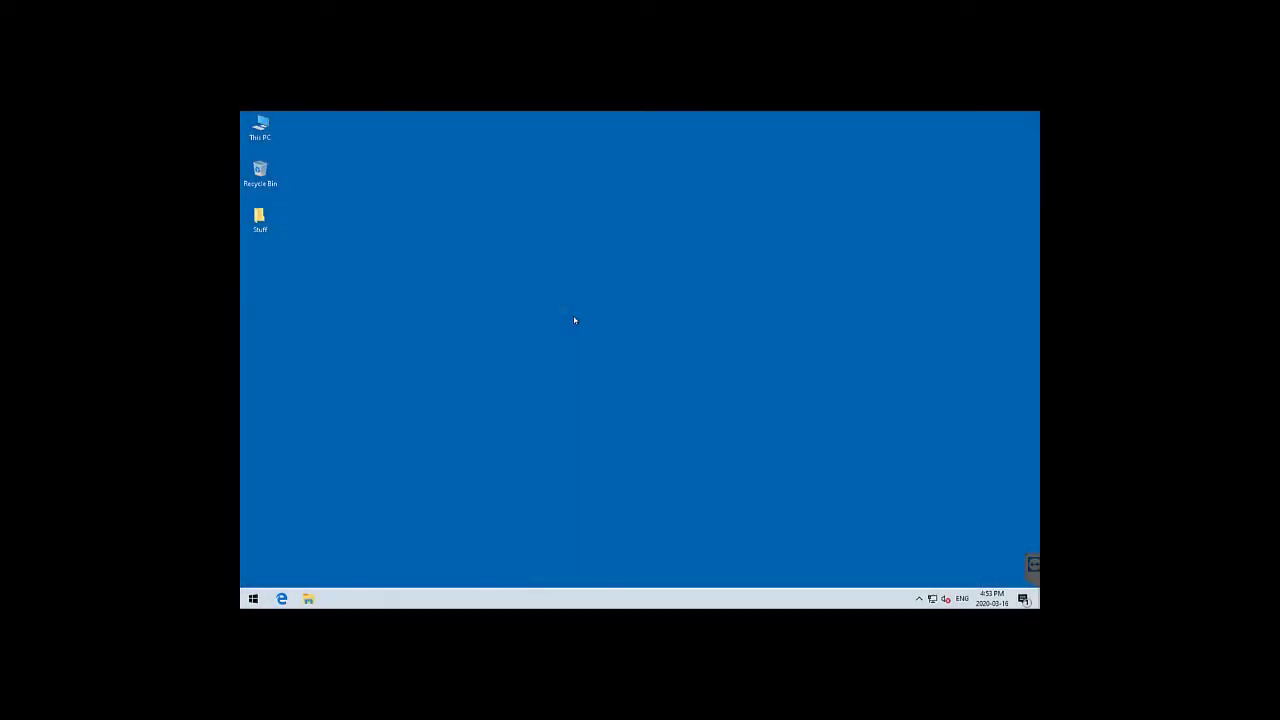
Browse from This PC into Backup (D:) > FileHistory > user > 10X64_BACKUP
double_click(262, 130)
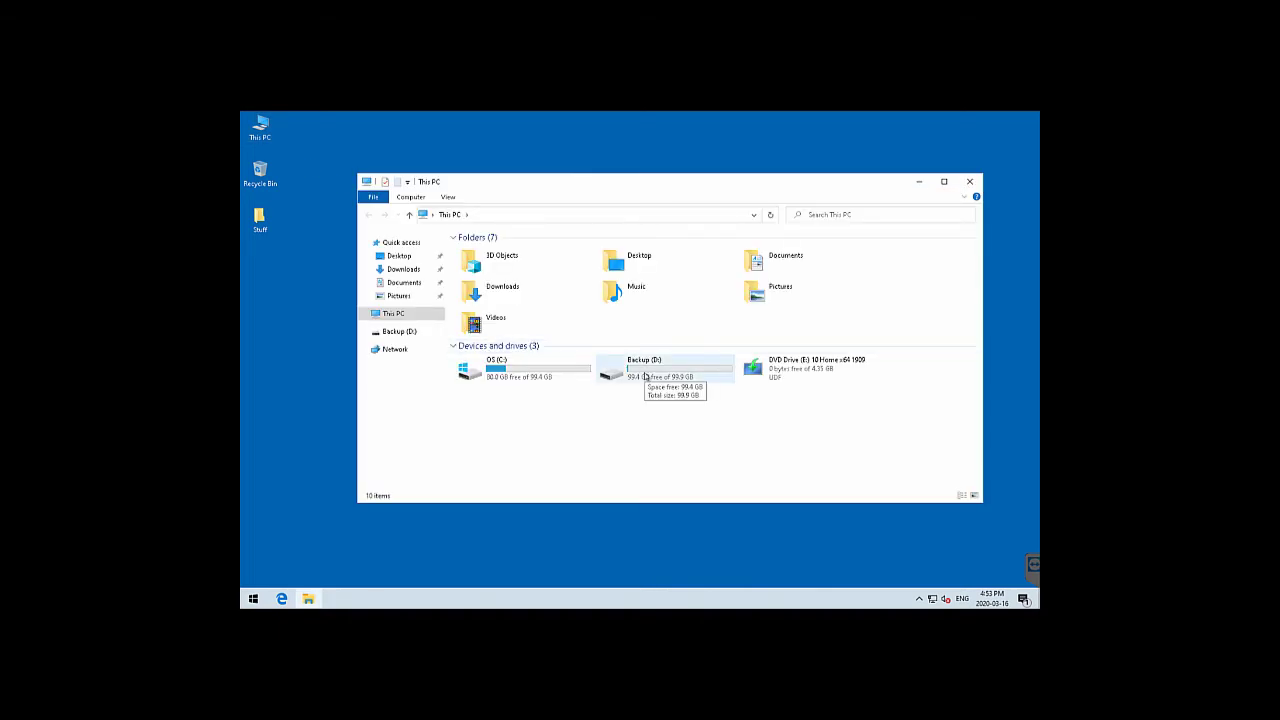
double_click(645, 376)
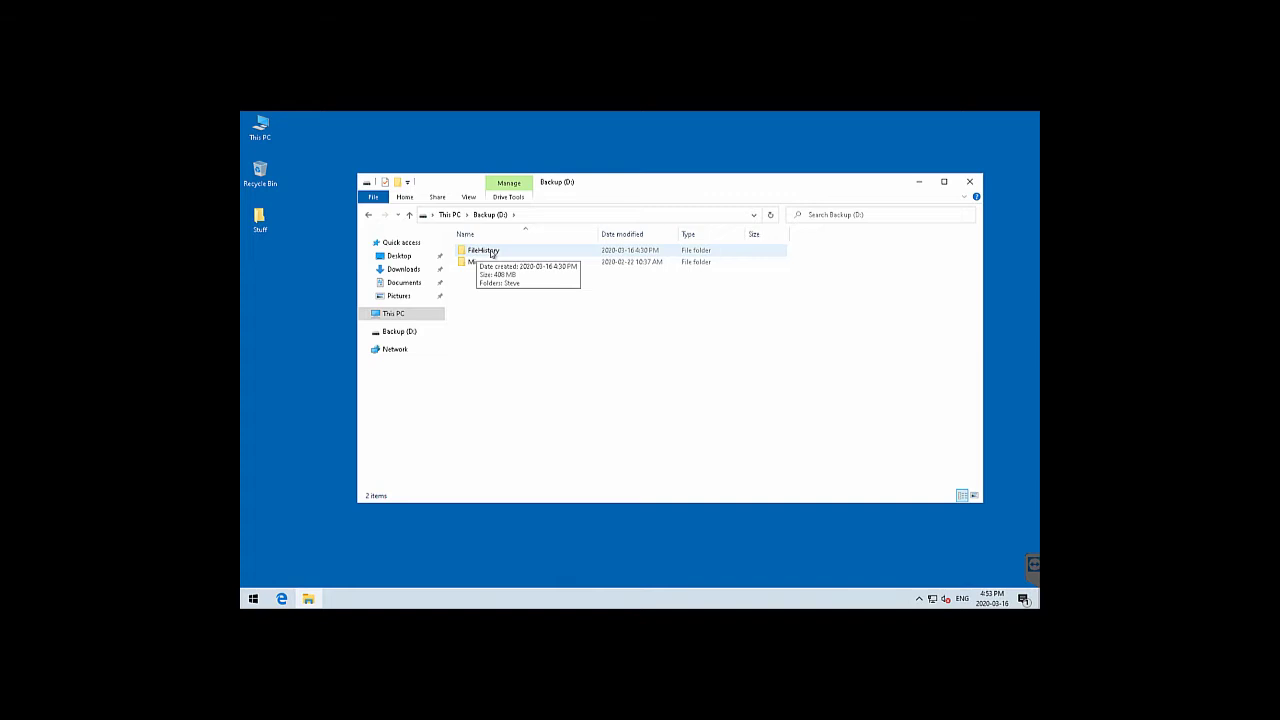
double_click(491, 253)
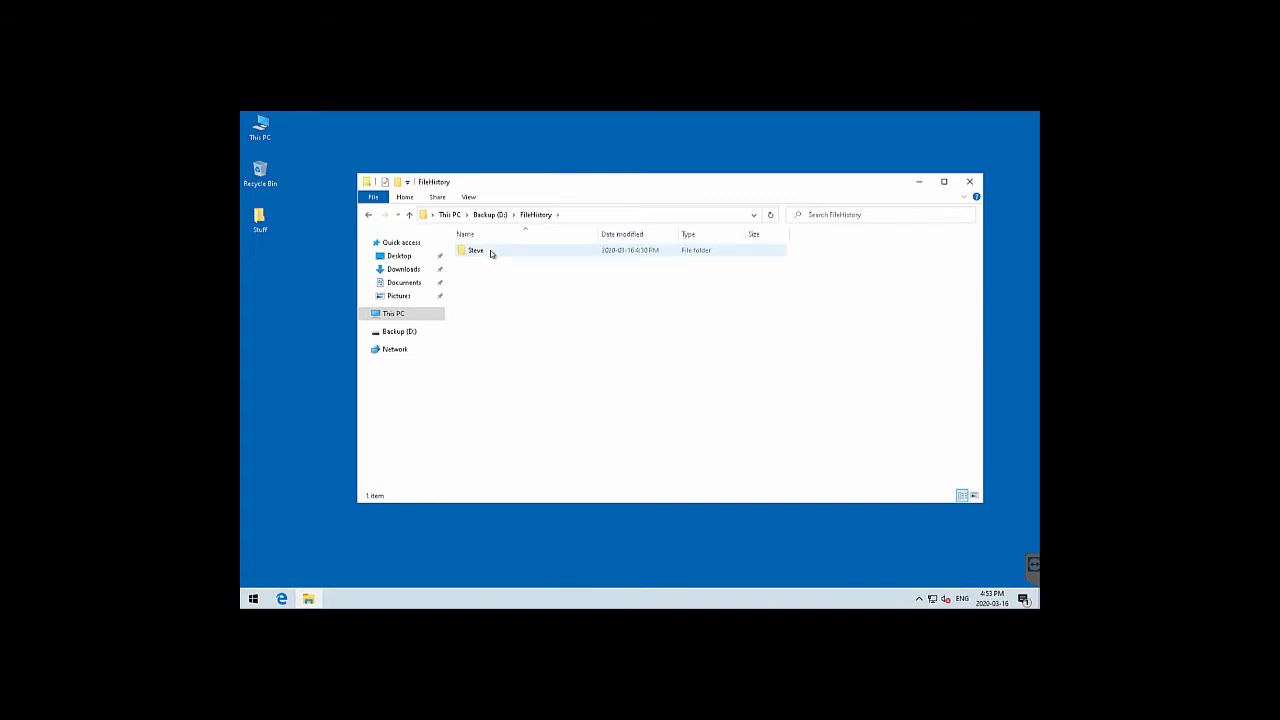
left_click(491, 253)
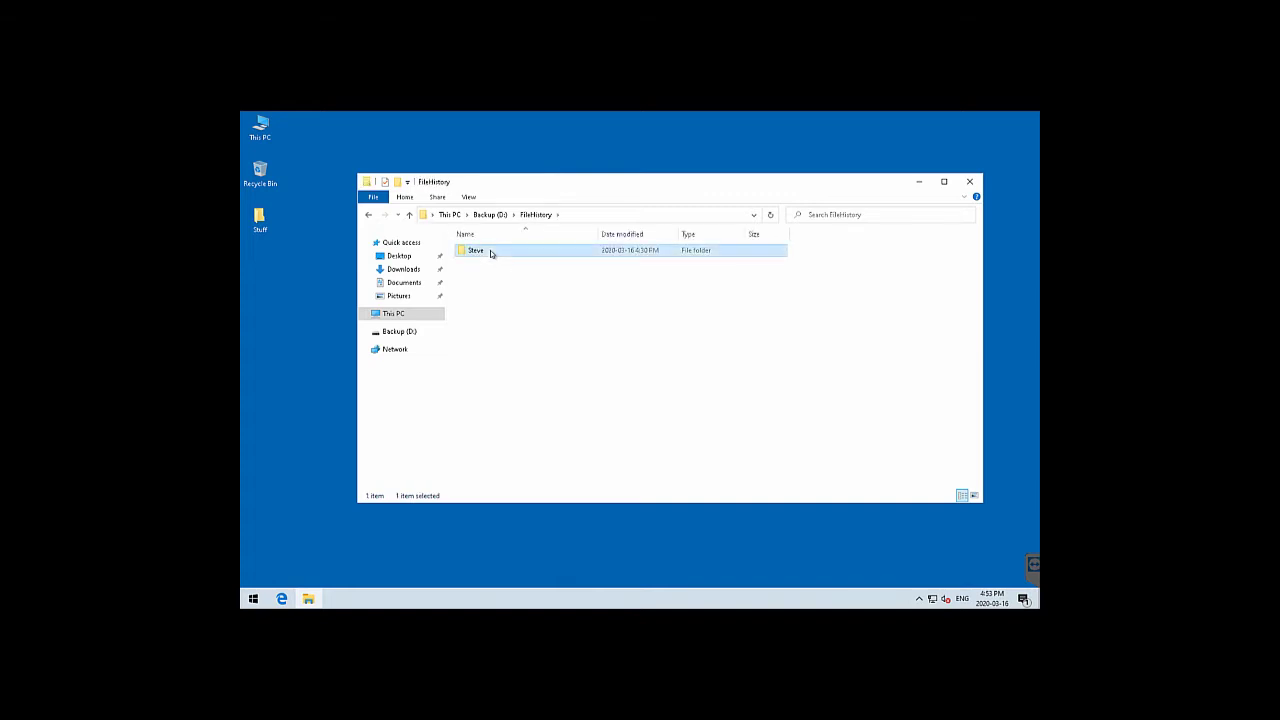
double_click(491, 253)
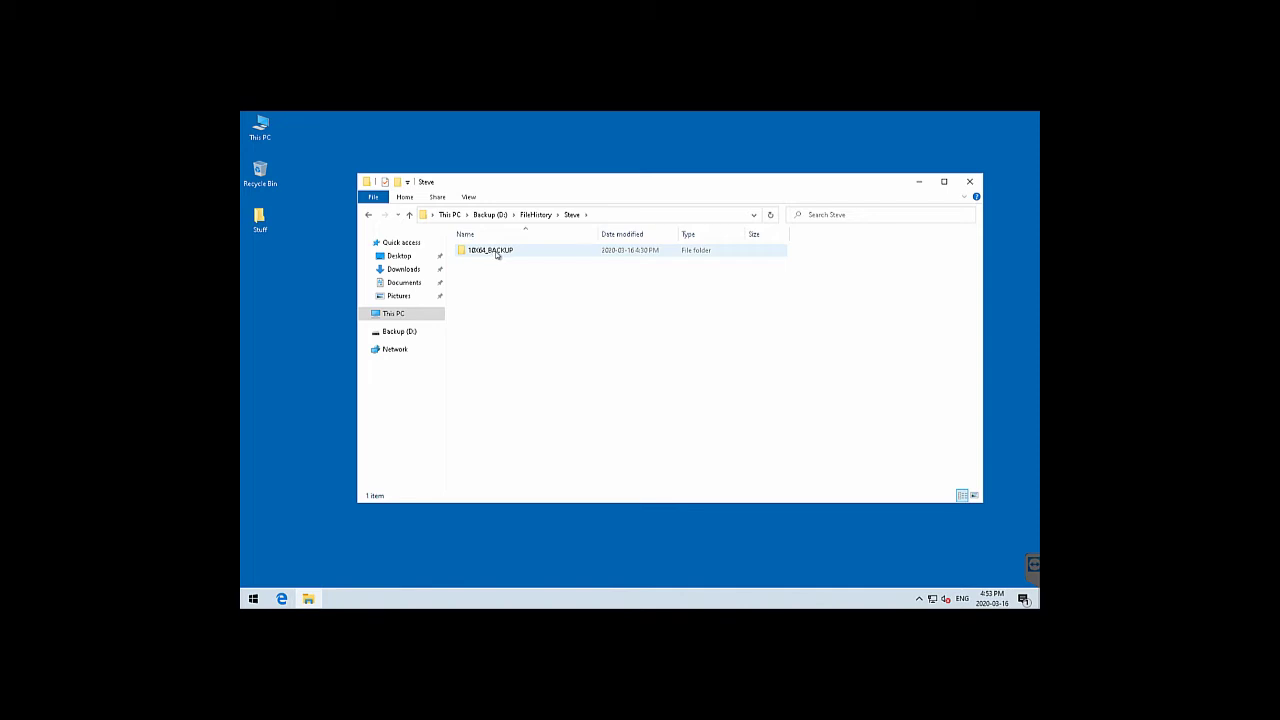
double_click(496, 253)
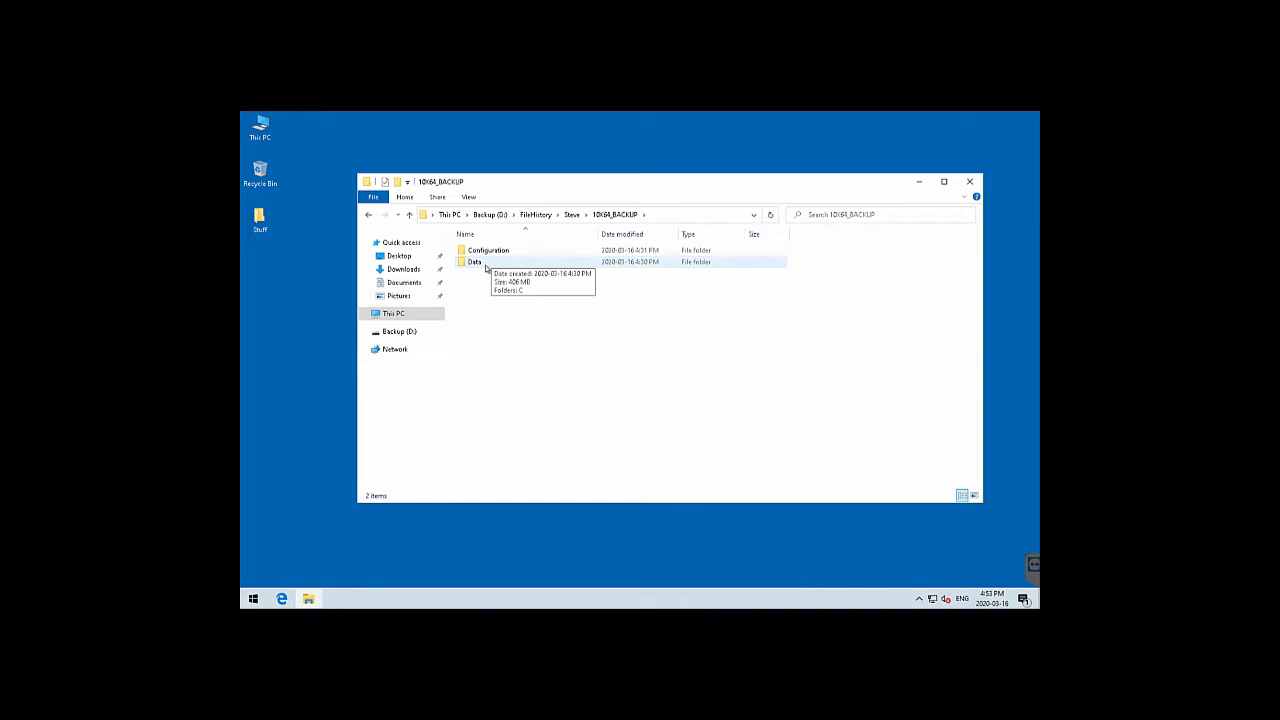
Drill into Data > C > Users > user > Documents to see 4 file copies, then close Explorer
double_click(486, 263)
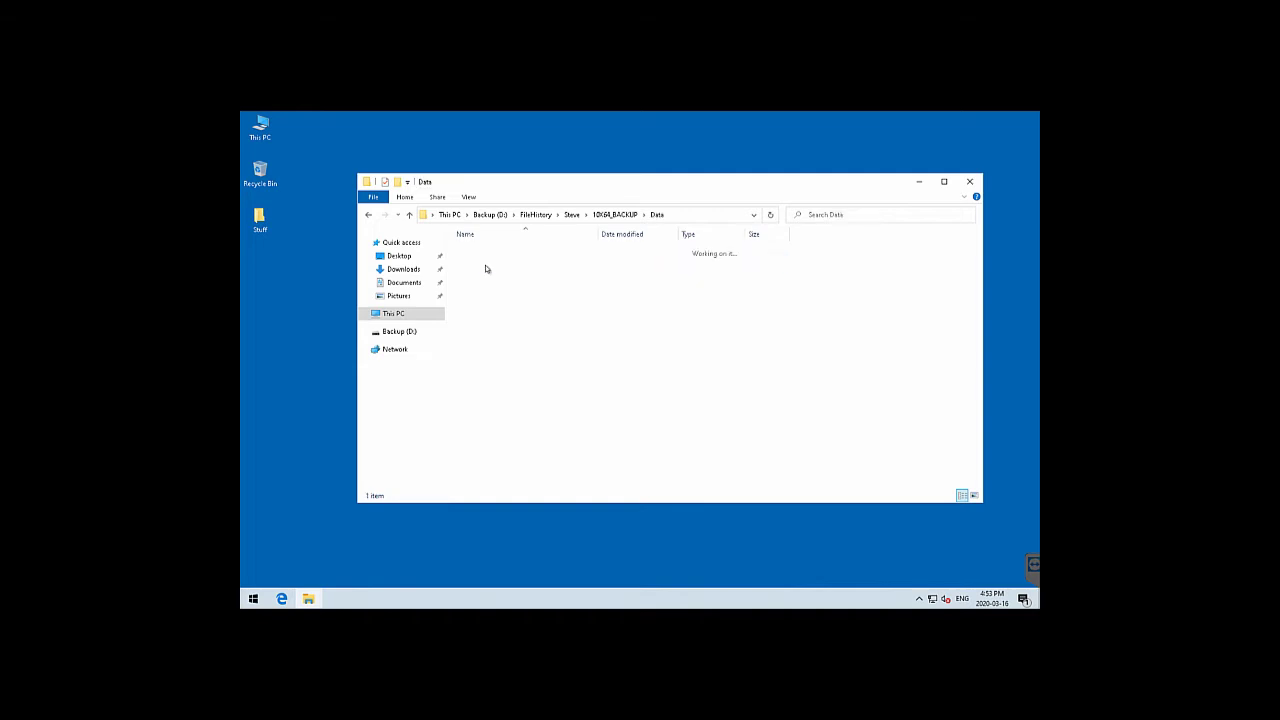
left_click(491, 253)
double_click(491, 253)
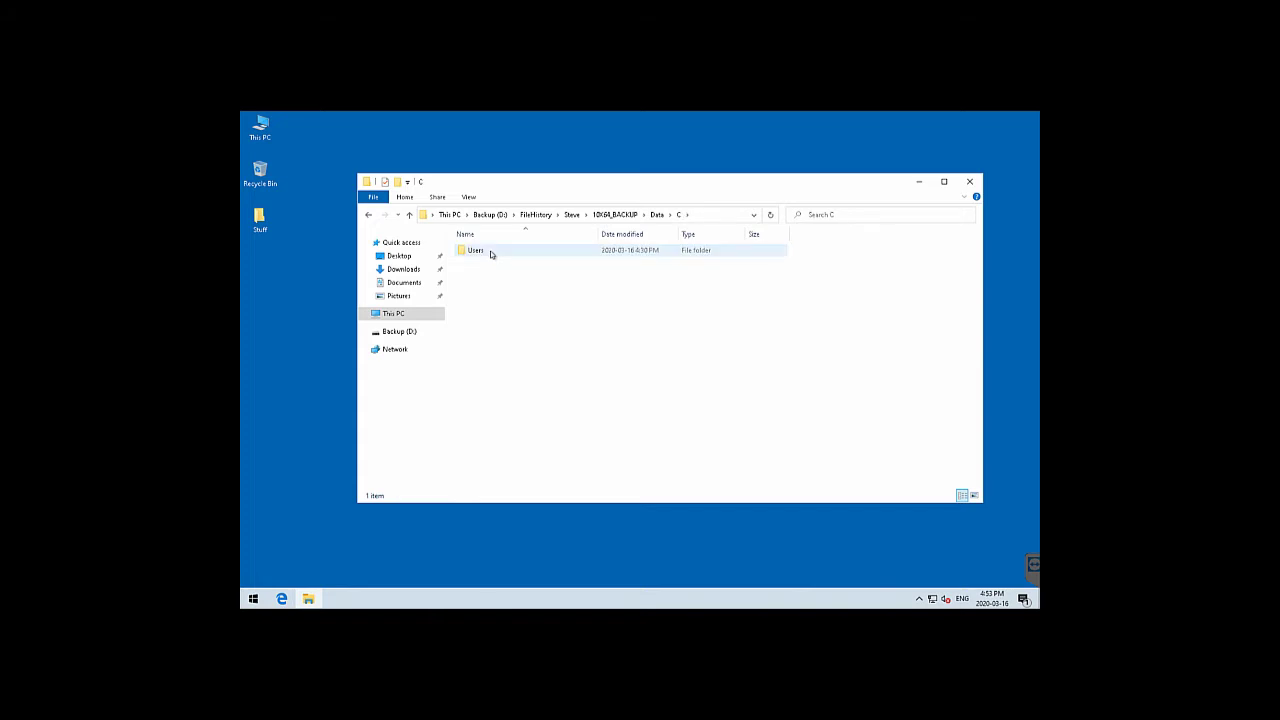
double_click(491, 253)
double_click(491, 253)
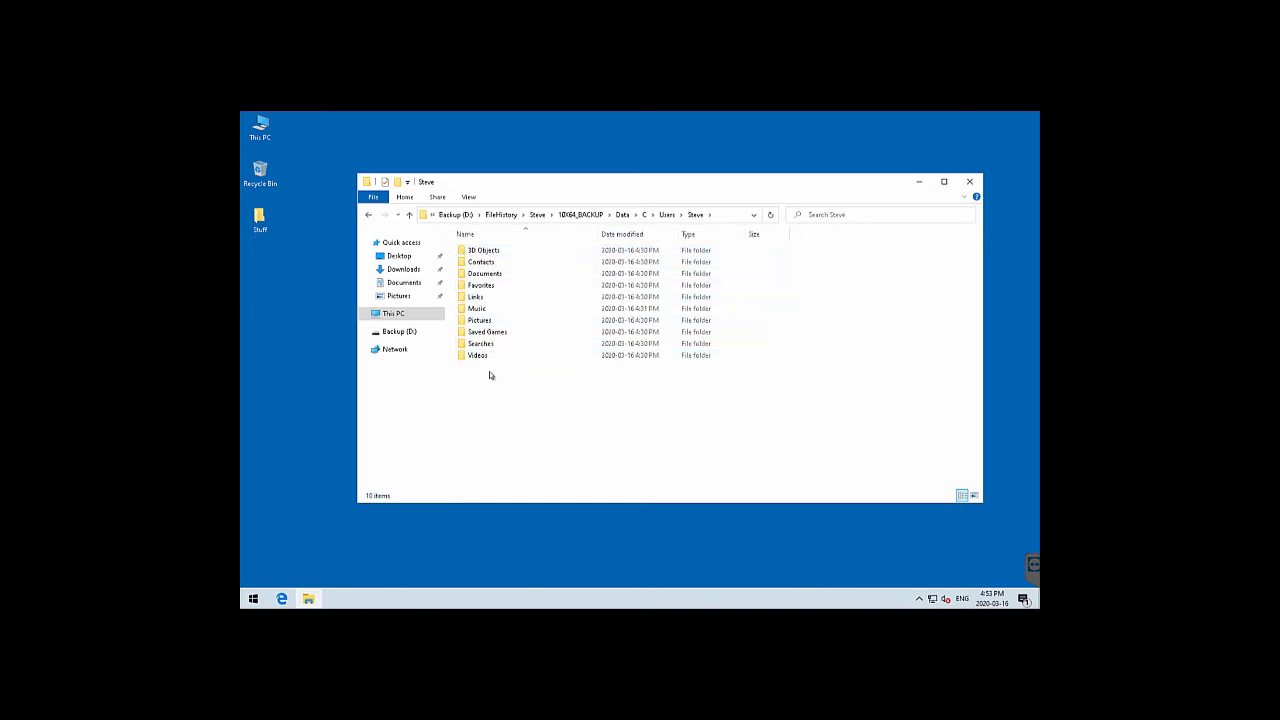
double_click(488, 275)
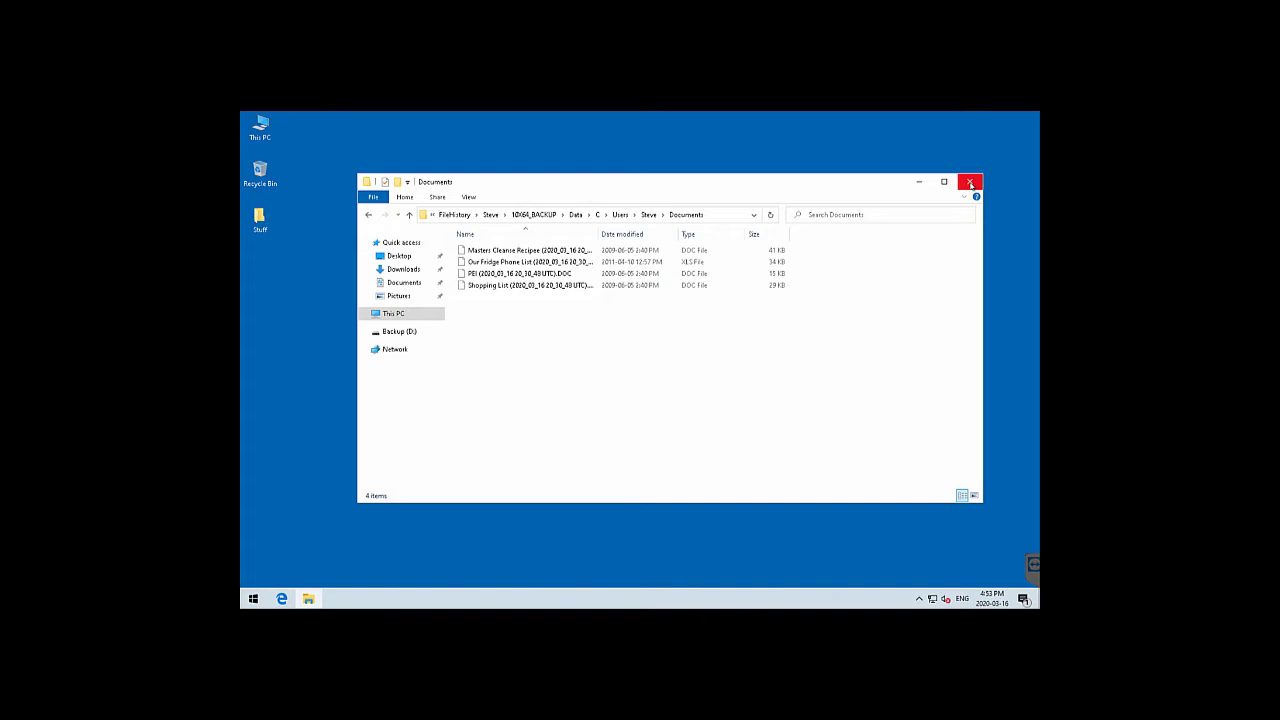
left_click(969, 181)
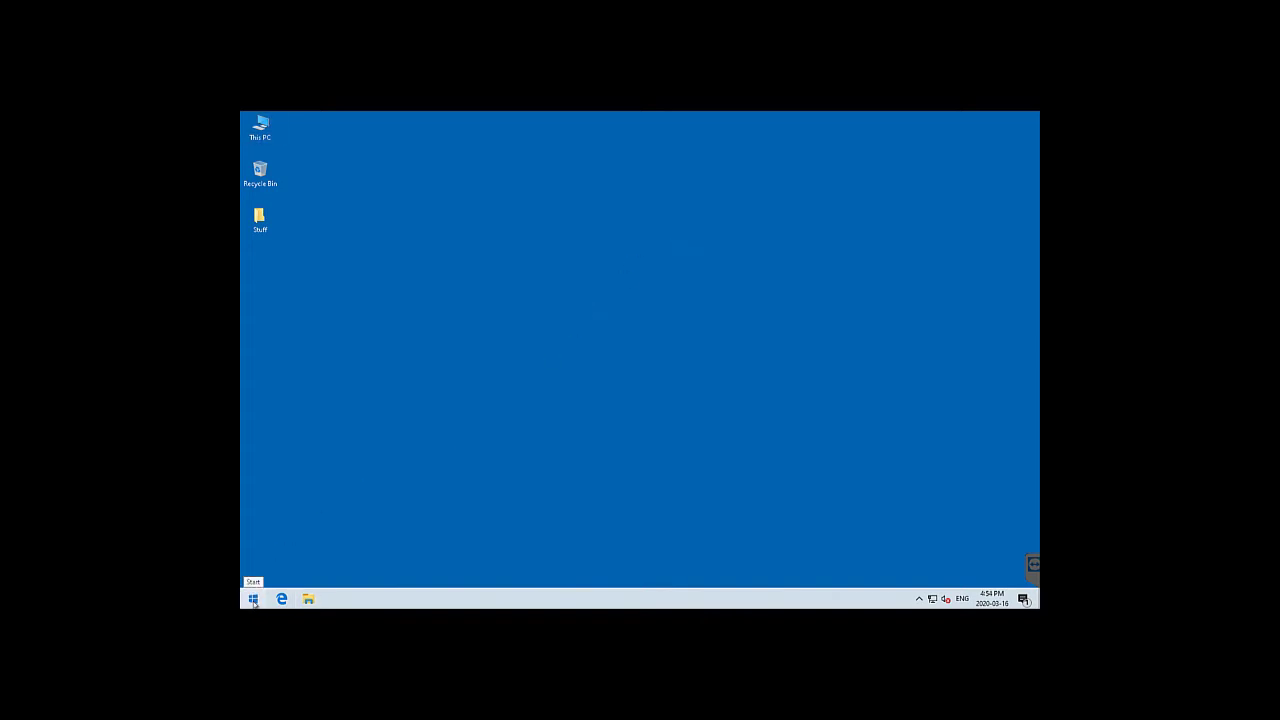
Search 'backup' and open the Backup settings page's More options list
left_click(254, 599)
type("backup")
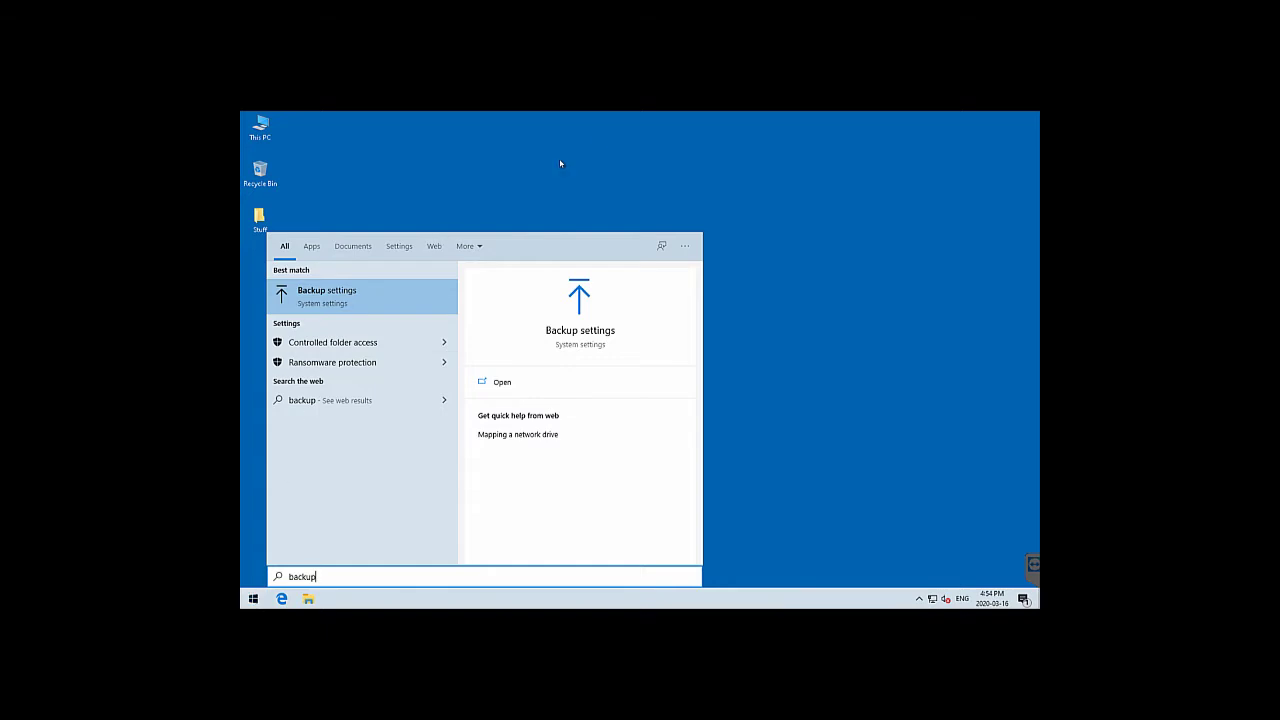
left_click(580, 331)
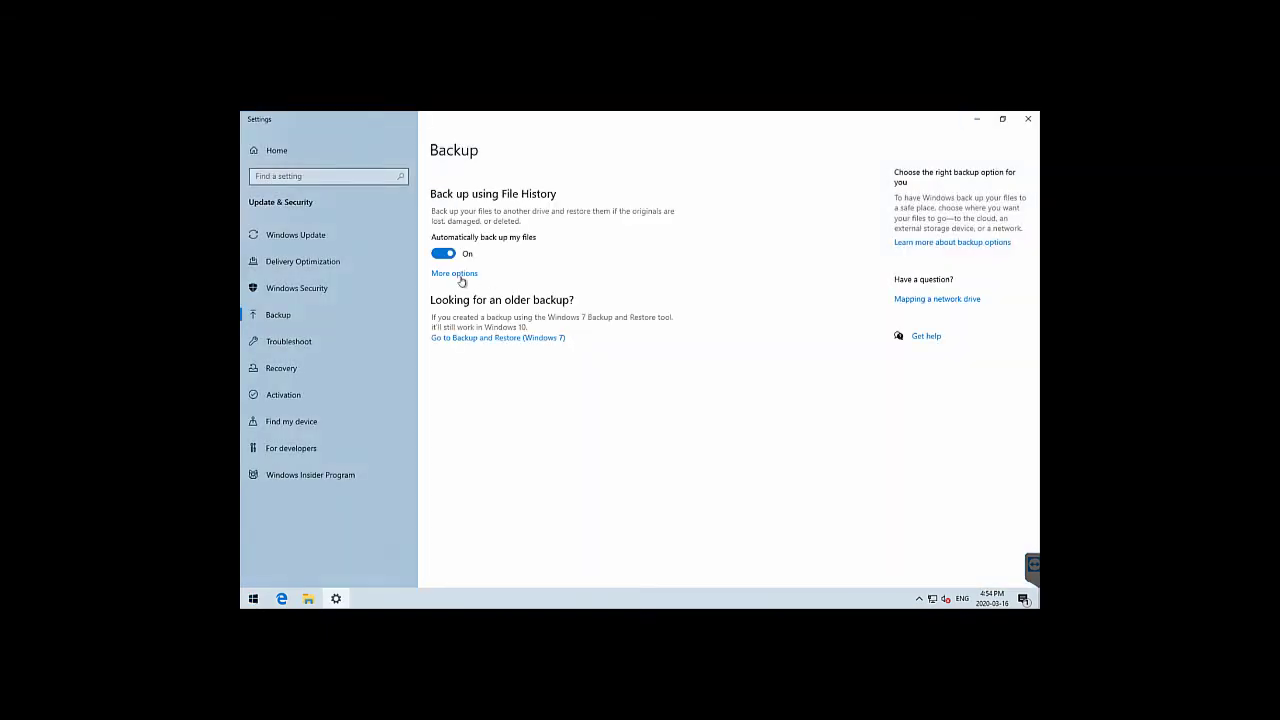
left_click(459, 278)
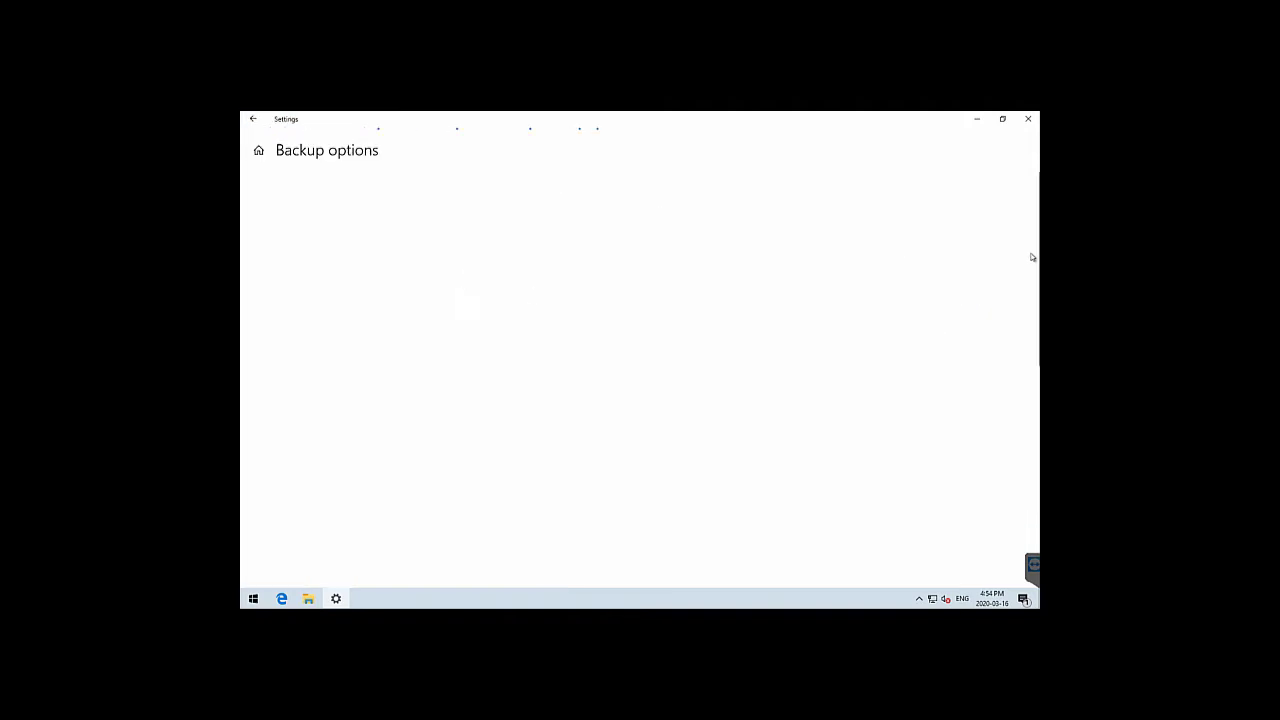
left_click_drag(1035, 310, 1030, 528)
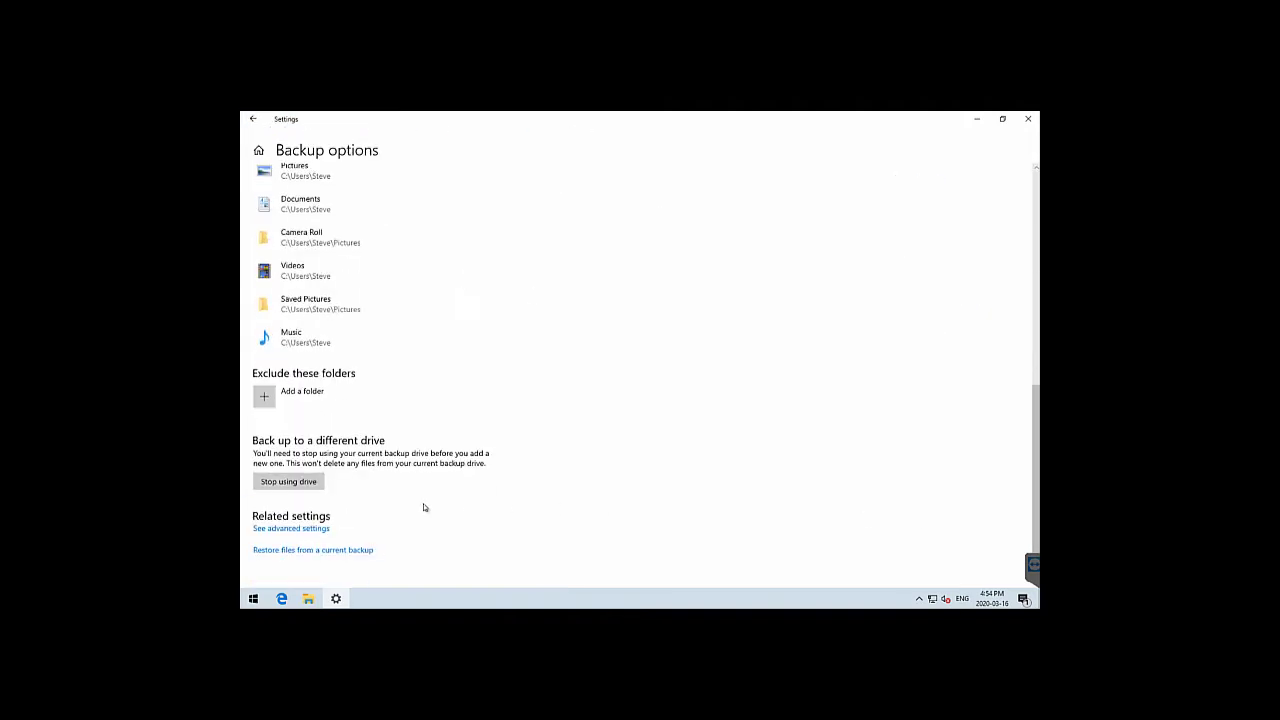
Preview the restore view of the current backup, then bring up the File History control panel
left_click(337, 553)
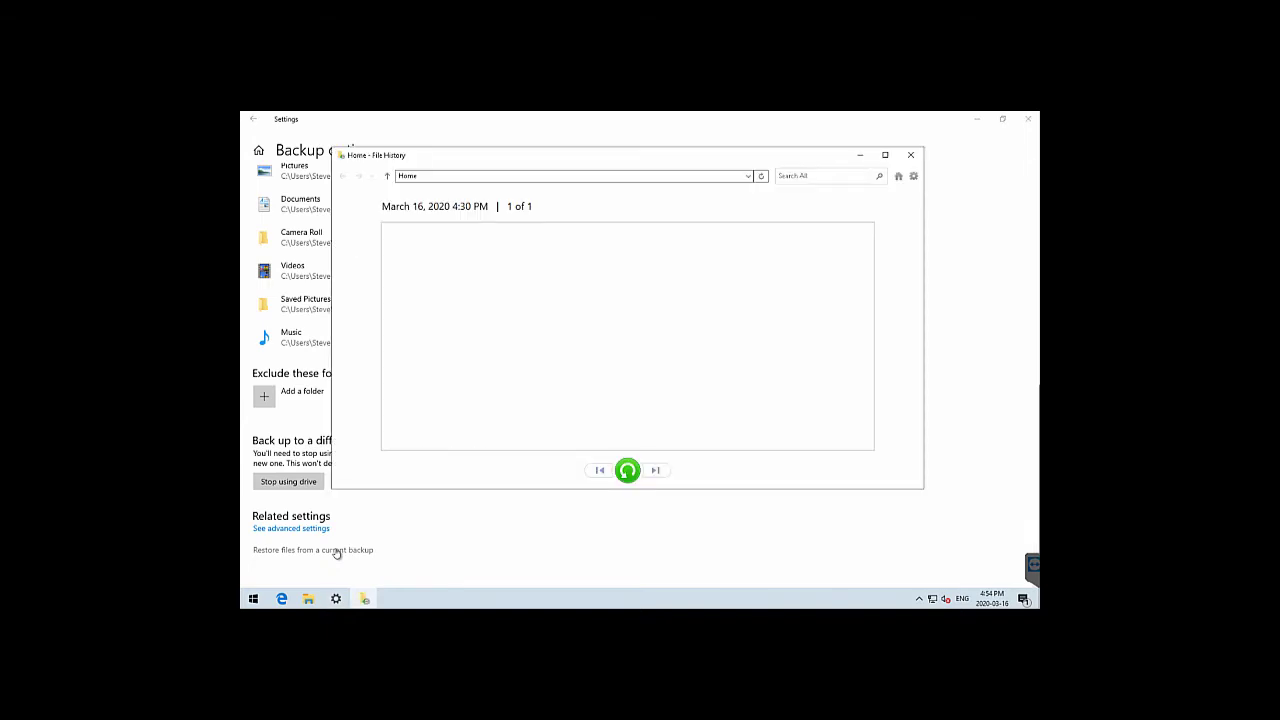
left_click(909, 156)
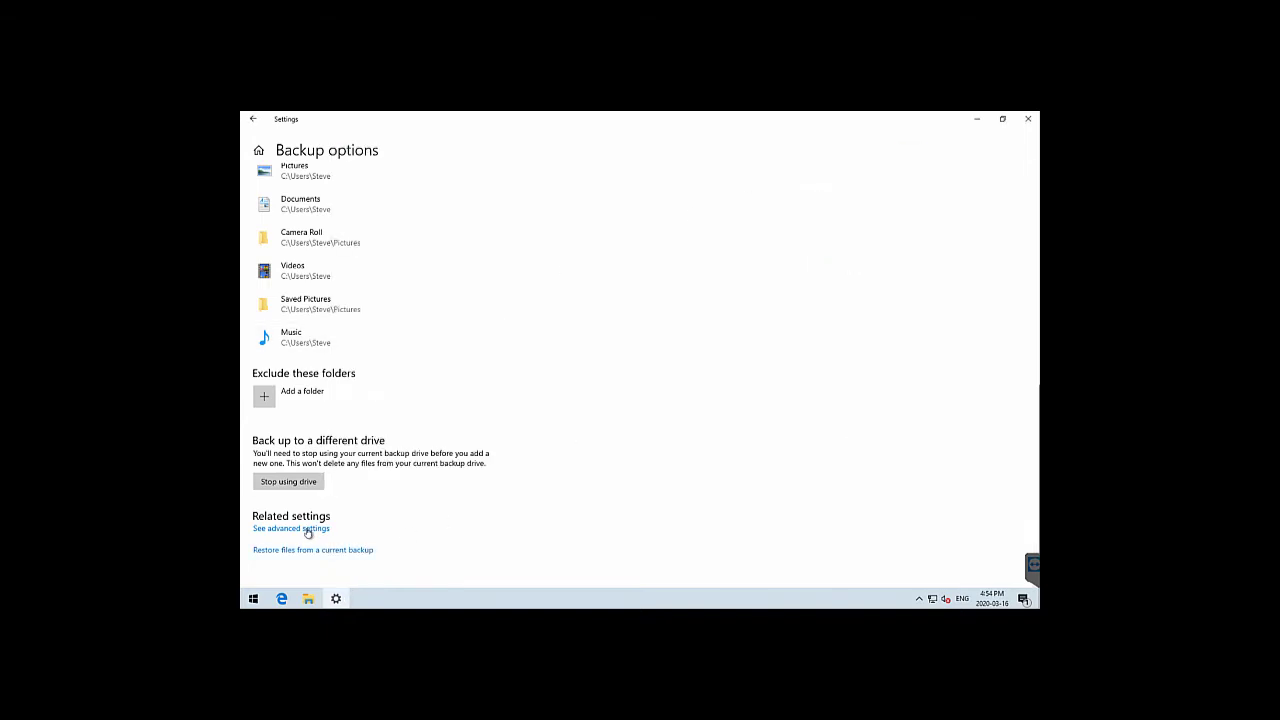
left_click(323, 530)
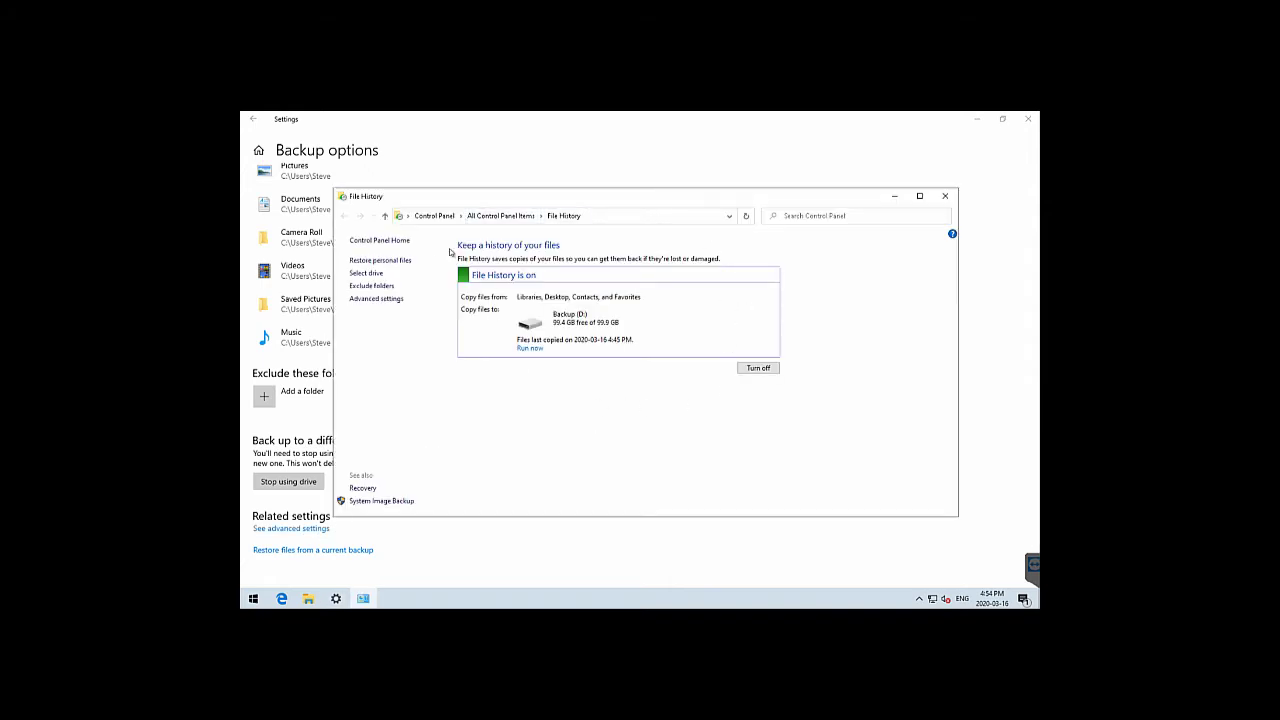
Restore Shopping List from the backed-up Documents folder, then dismiss the Replace or Skip prompt
left_click(394, 262)
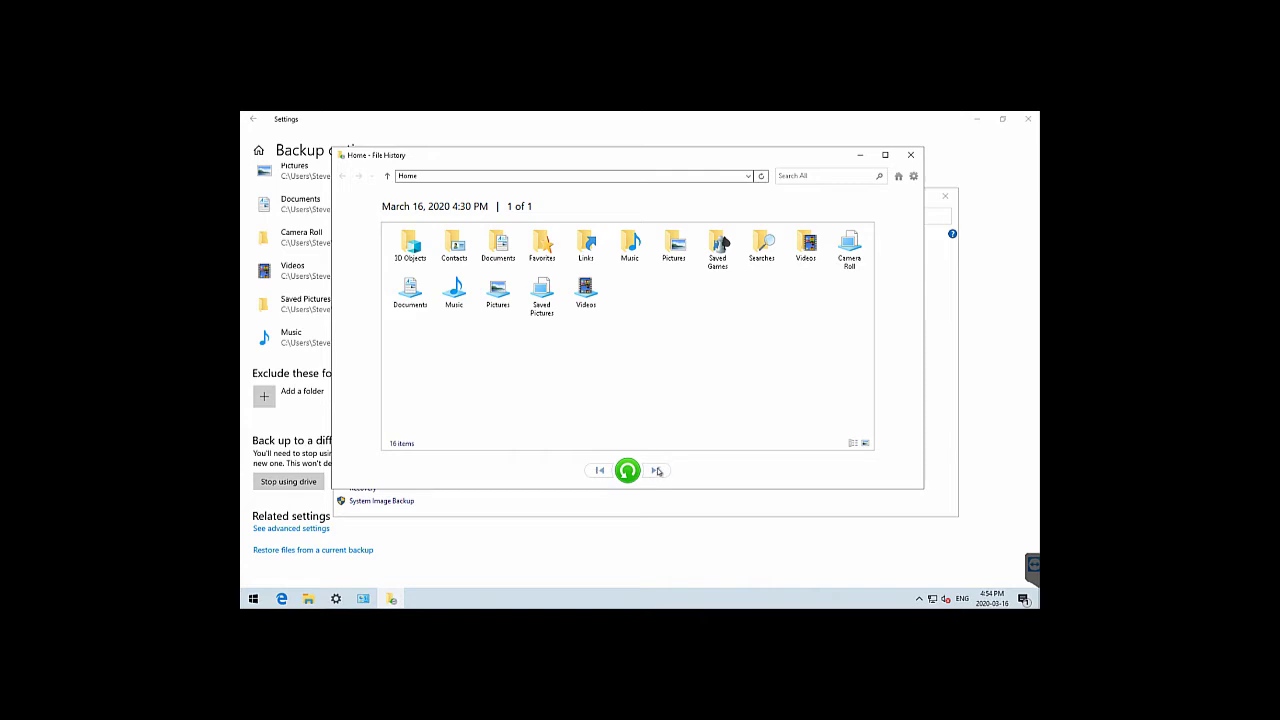
double_click(502, 250)
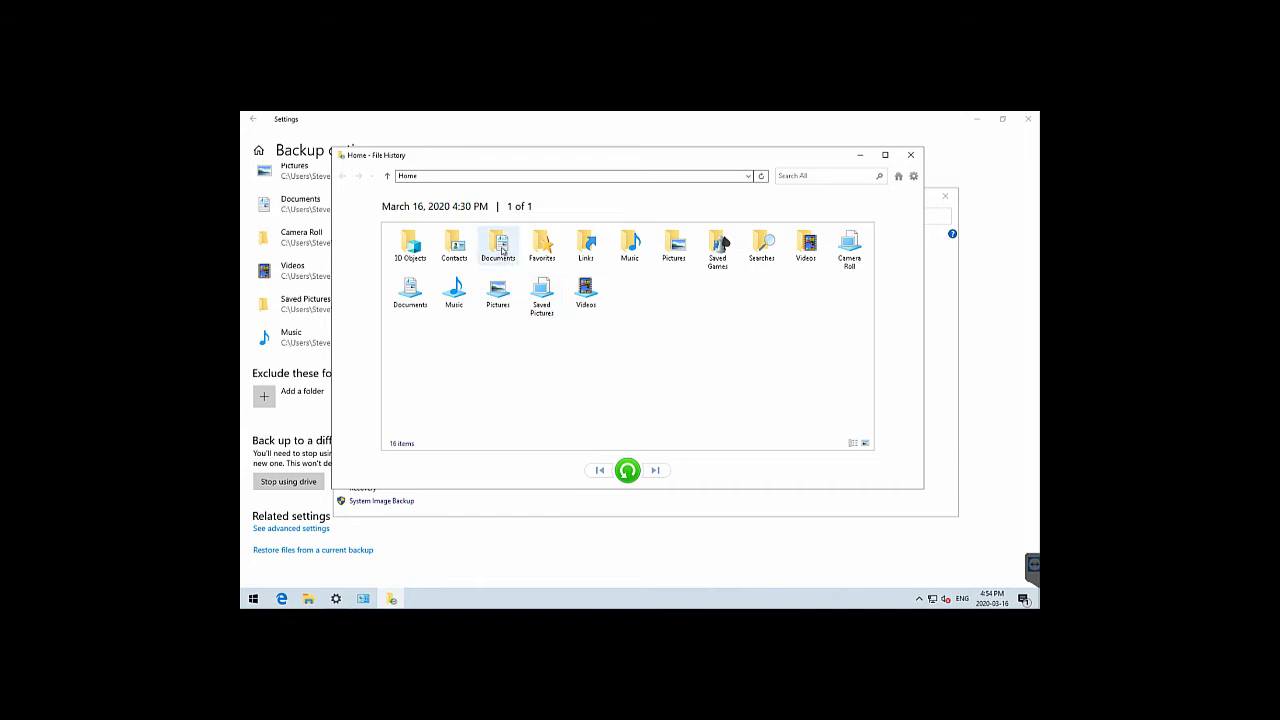
left_click(538, 249)
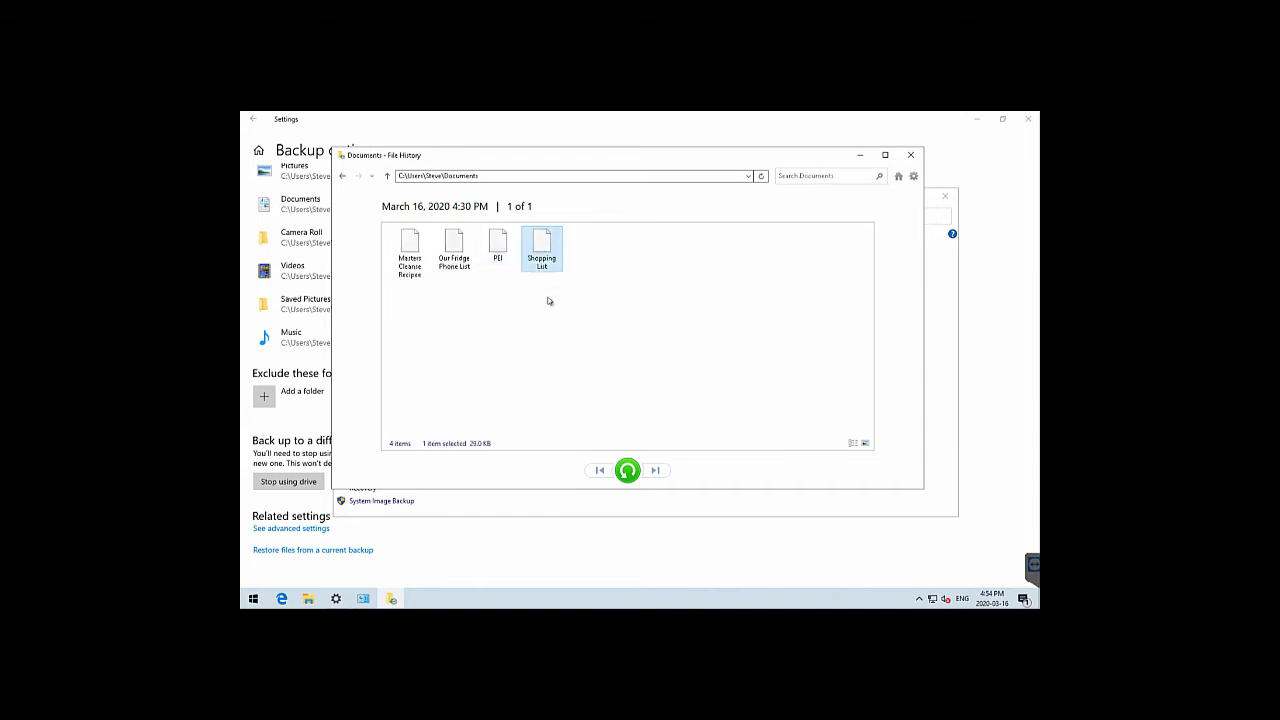
left_click(627, 470)
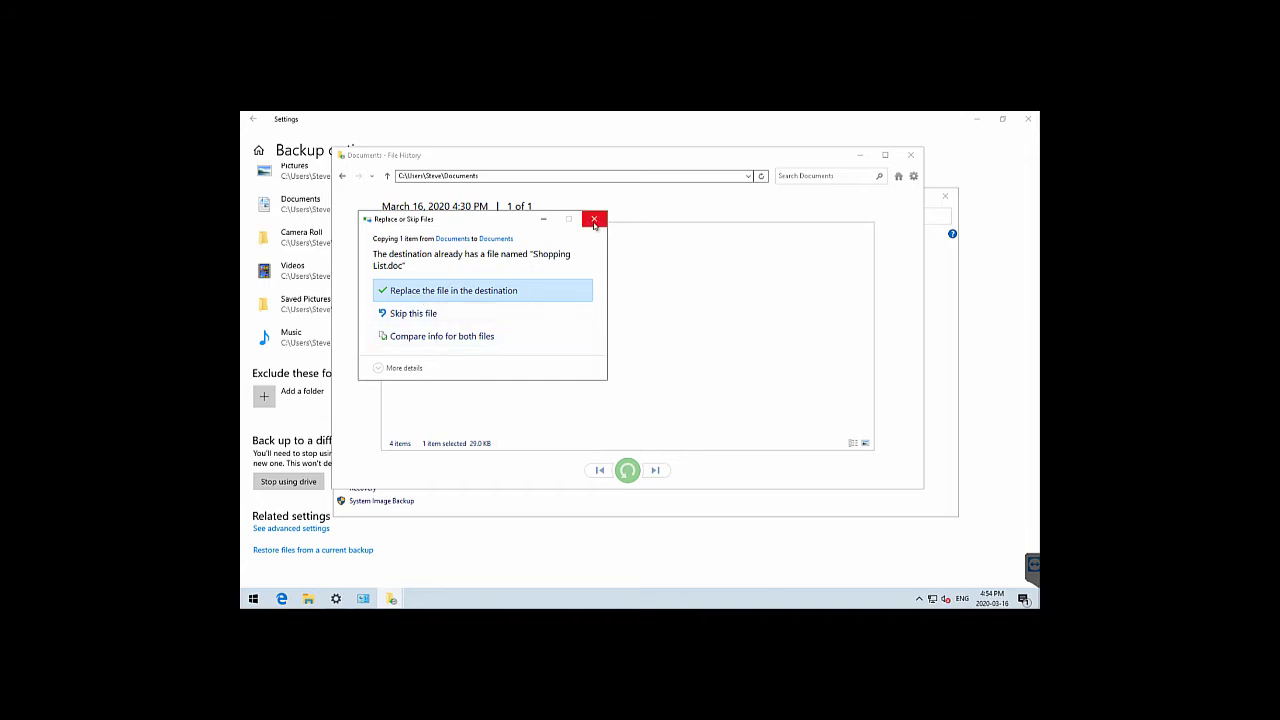
left_click(594, 221)
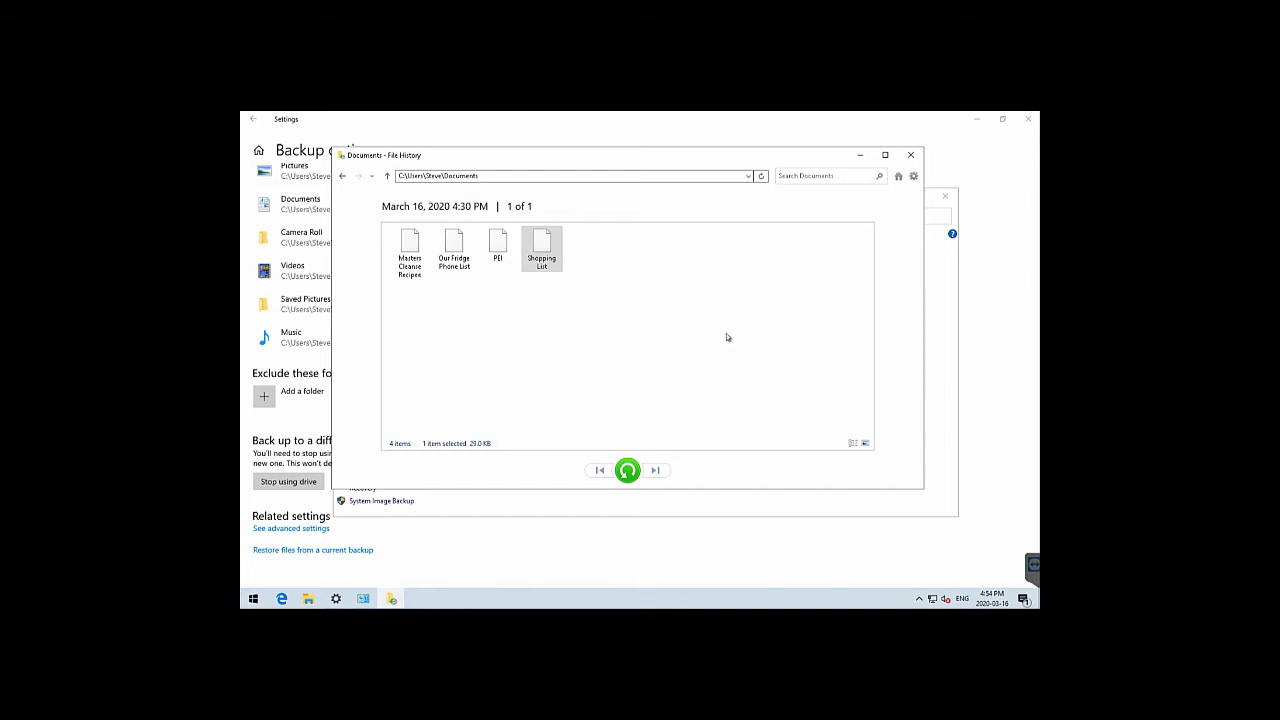
Leave the Documents view, attempt restoring all backed-up folders, and cancel at the replace prompt
left_click(911, 156)
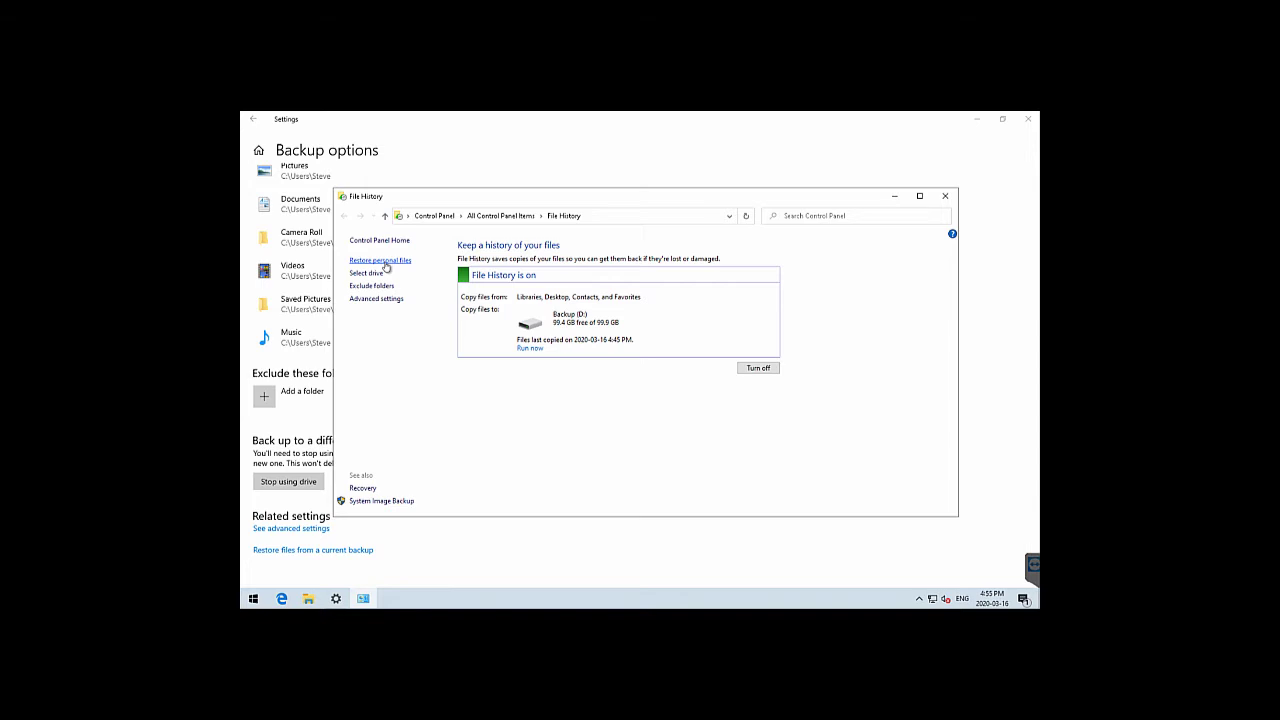
left_click(386, 267)
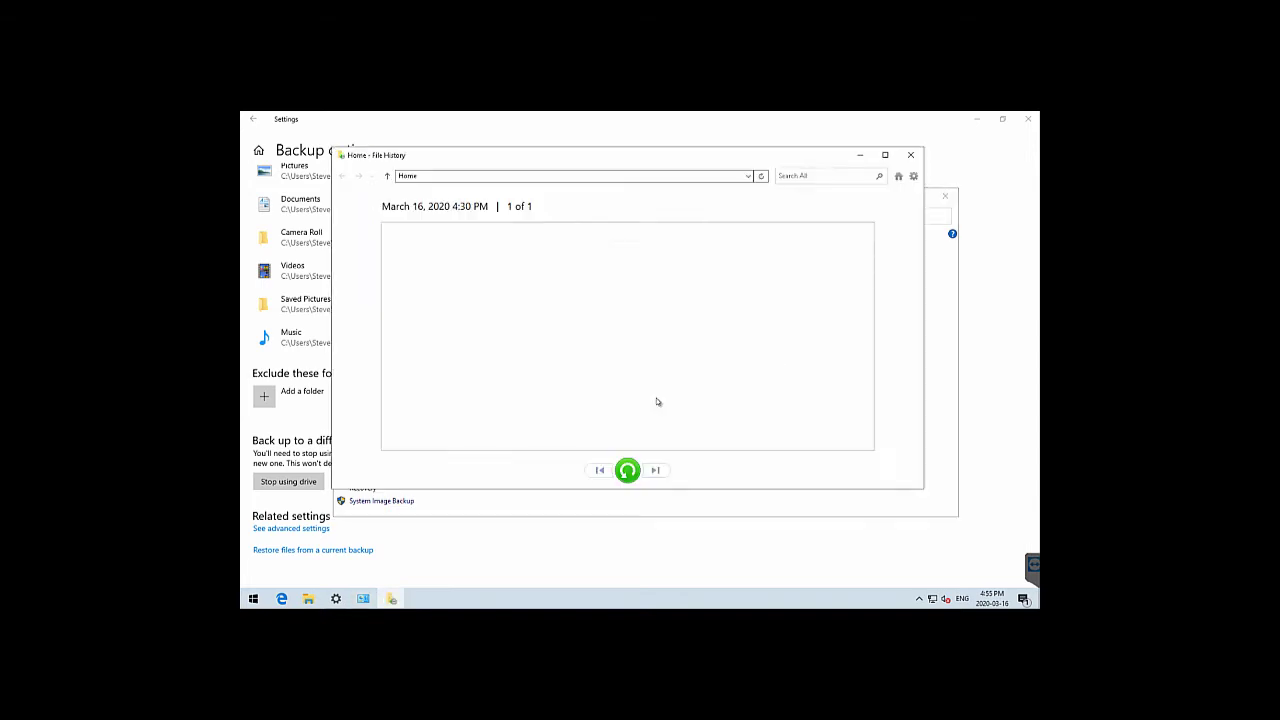
left_click(629, 470)
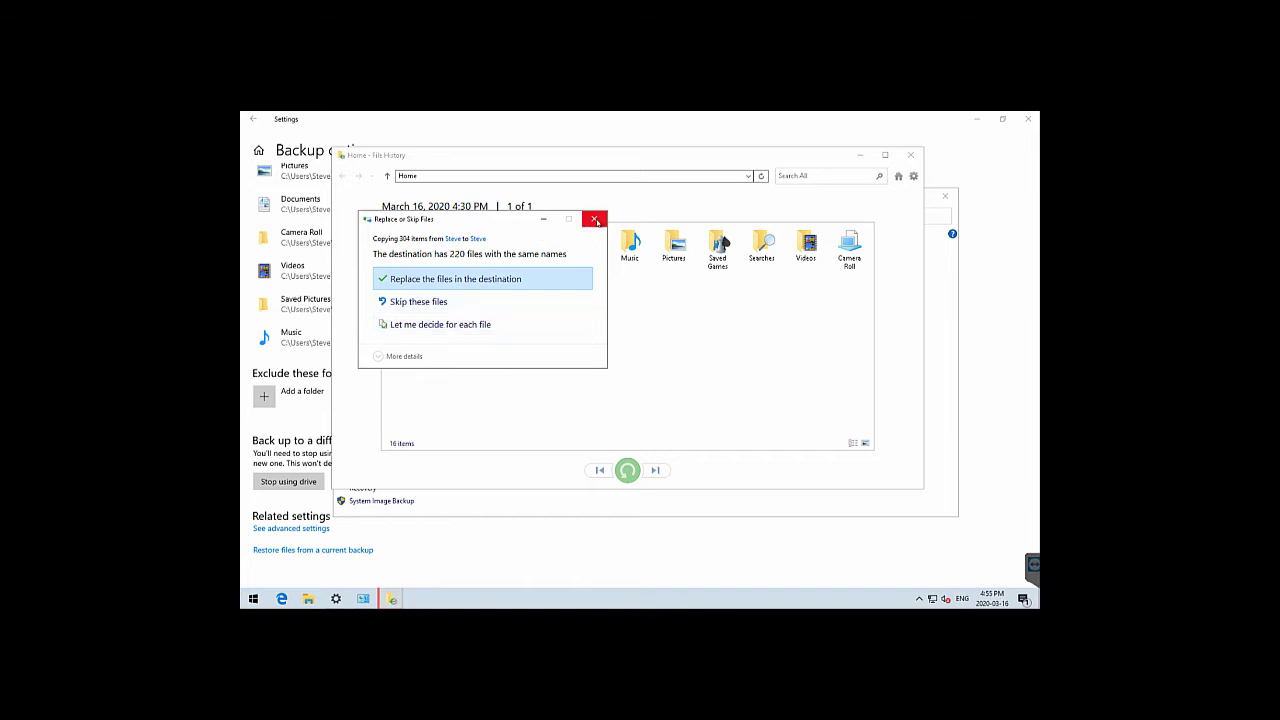
left_click(595, 219)
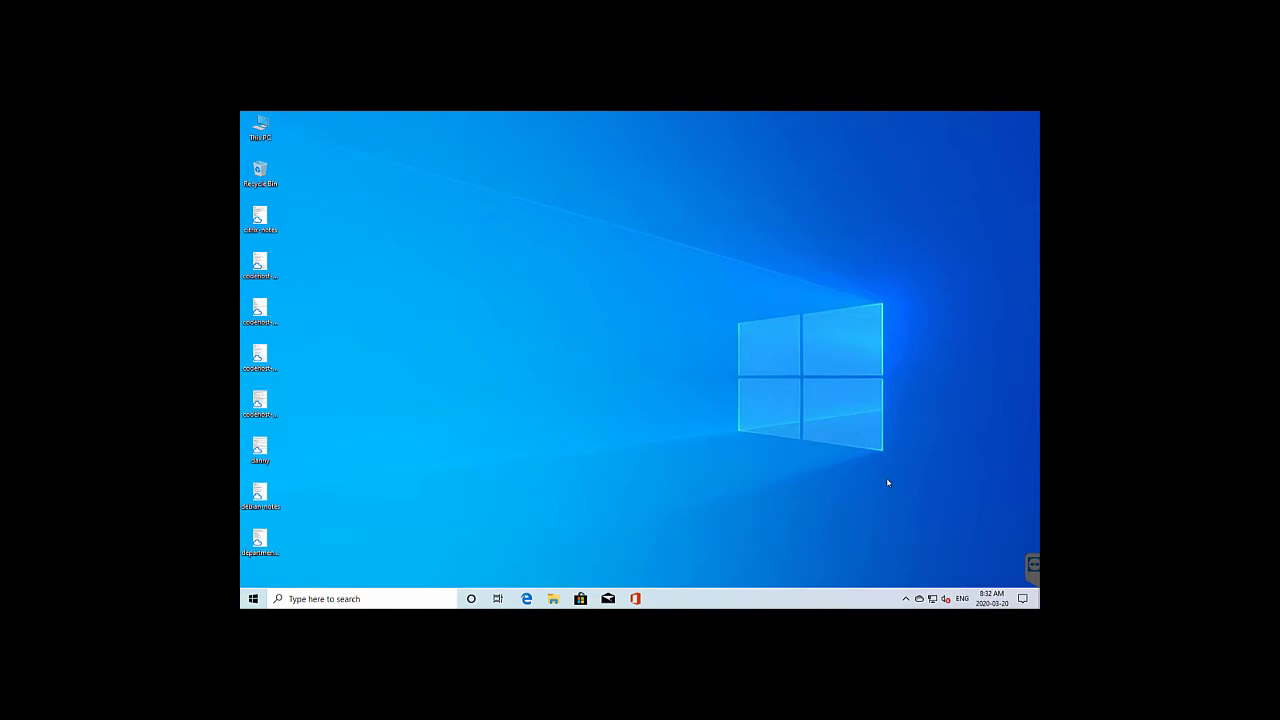
Review OneDrive's backed-up folders (Desktop, Documents, Pictures) in Settings' Backup tab, then cancel the settings
left_click(919, 598)
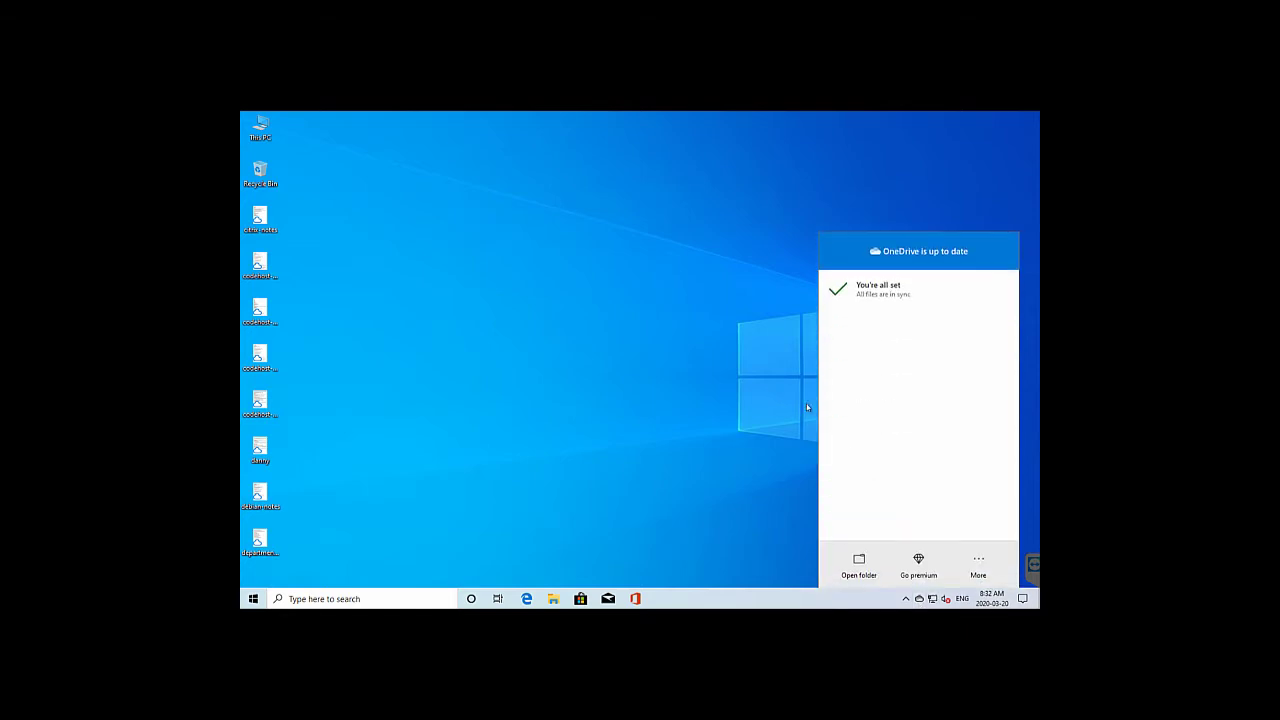
left_click(978, 571)
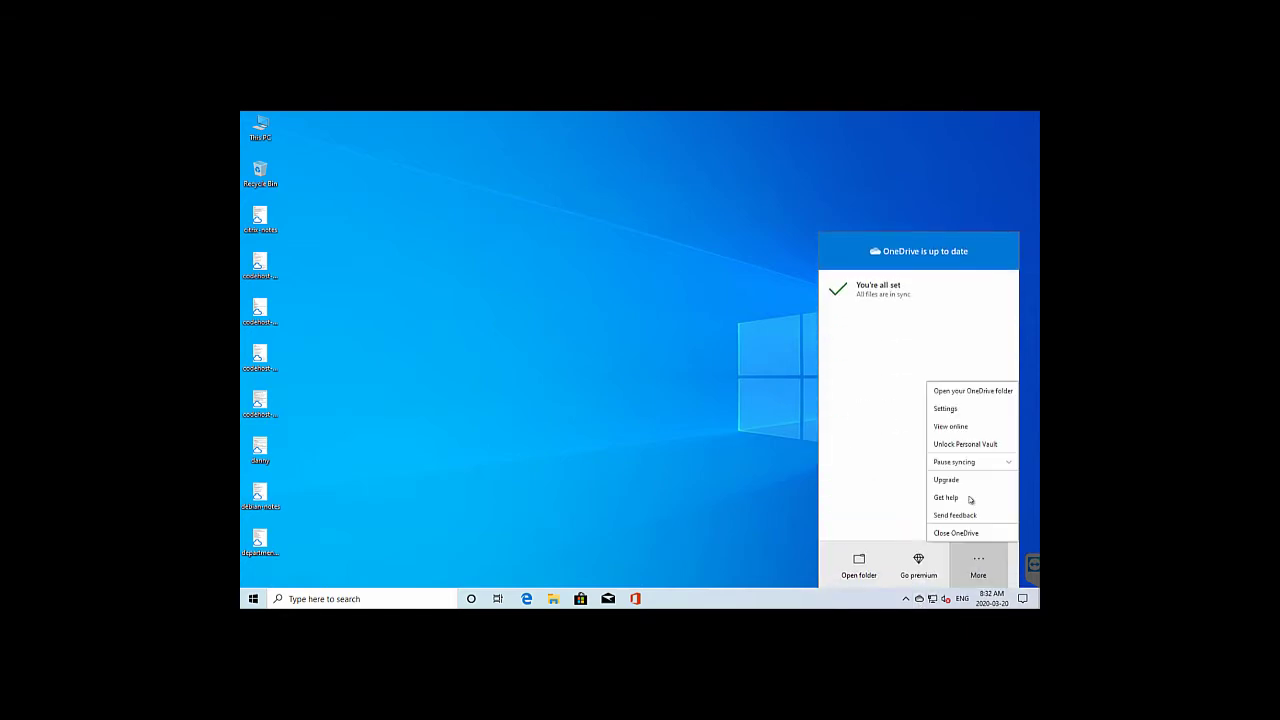
left_click(945, 409)
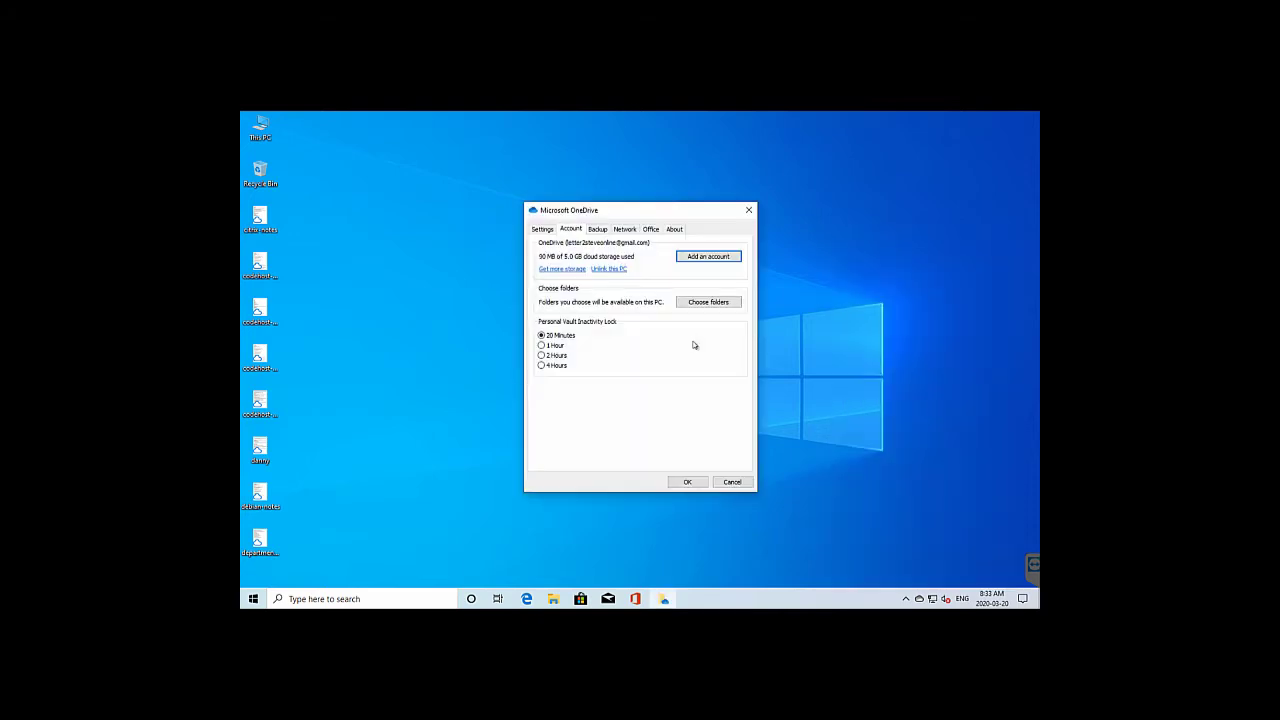
left_click(600, 231)
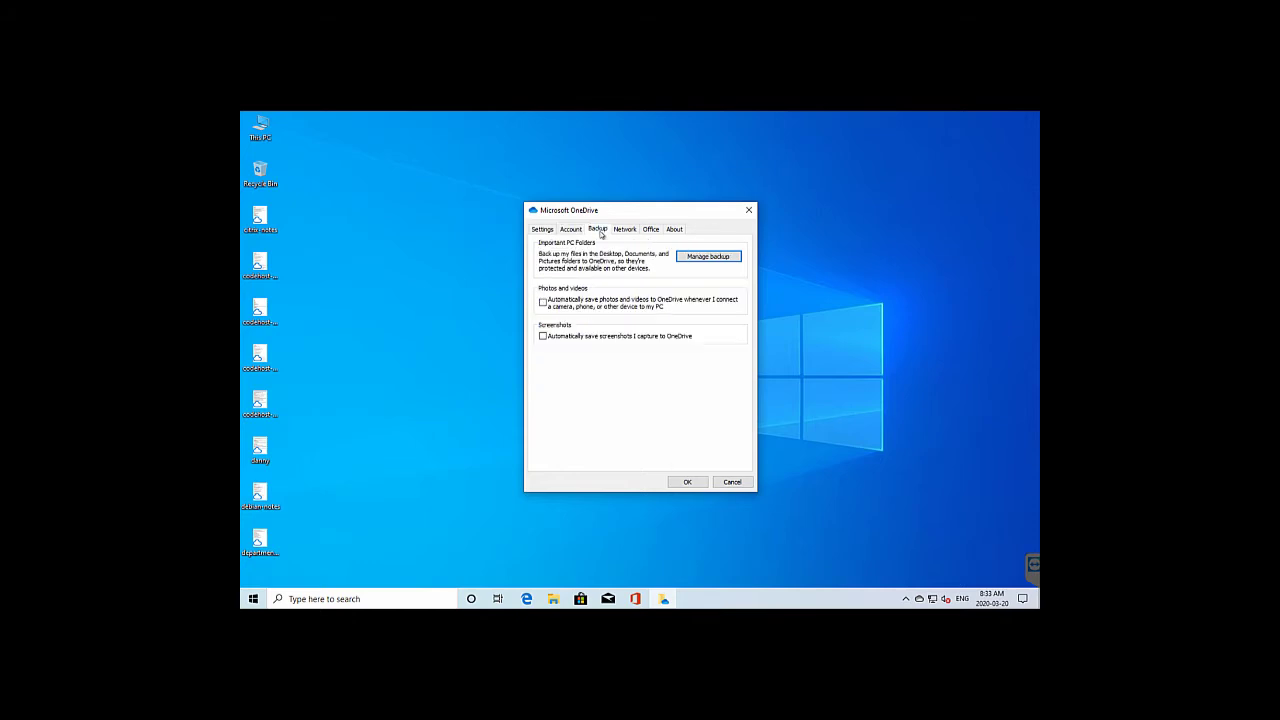
left_click(706, 258)
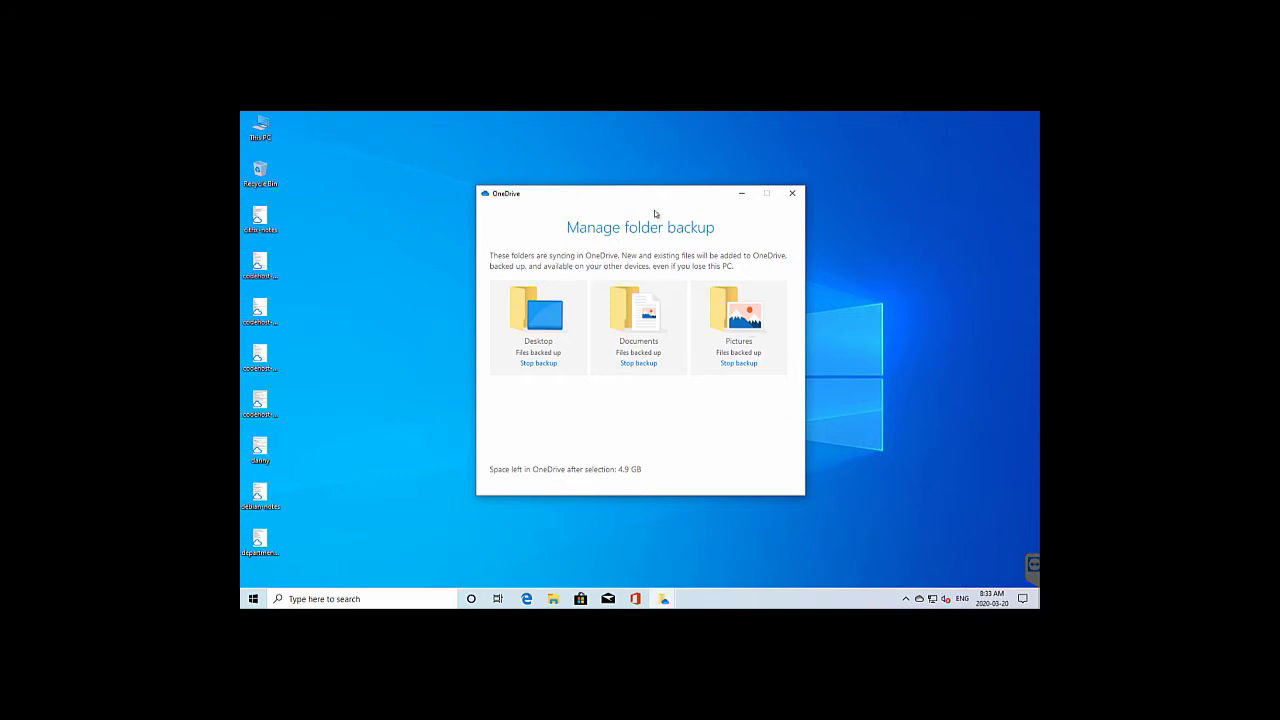
left_click(793, 194)
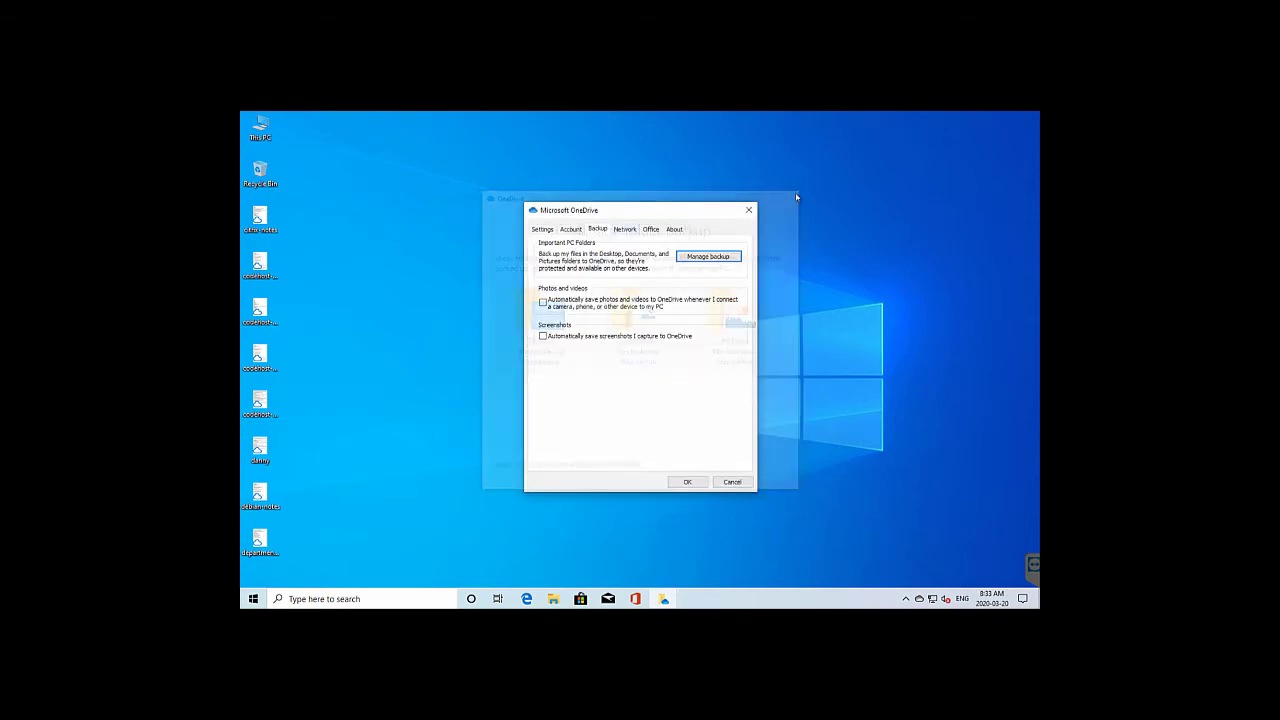
left_click(732, 483)
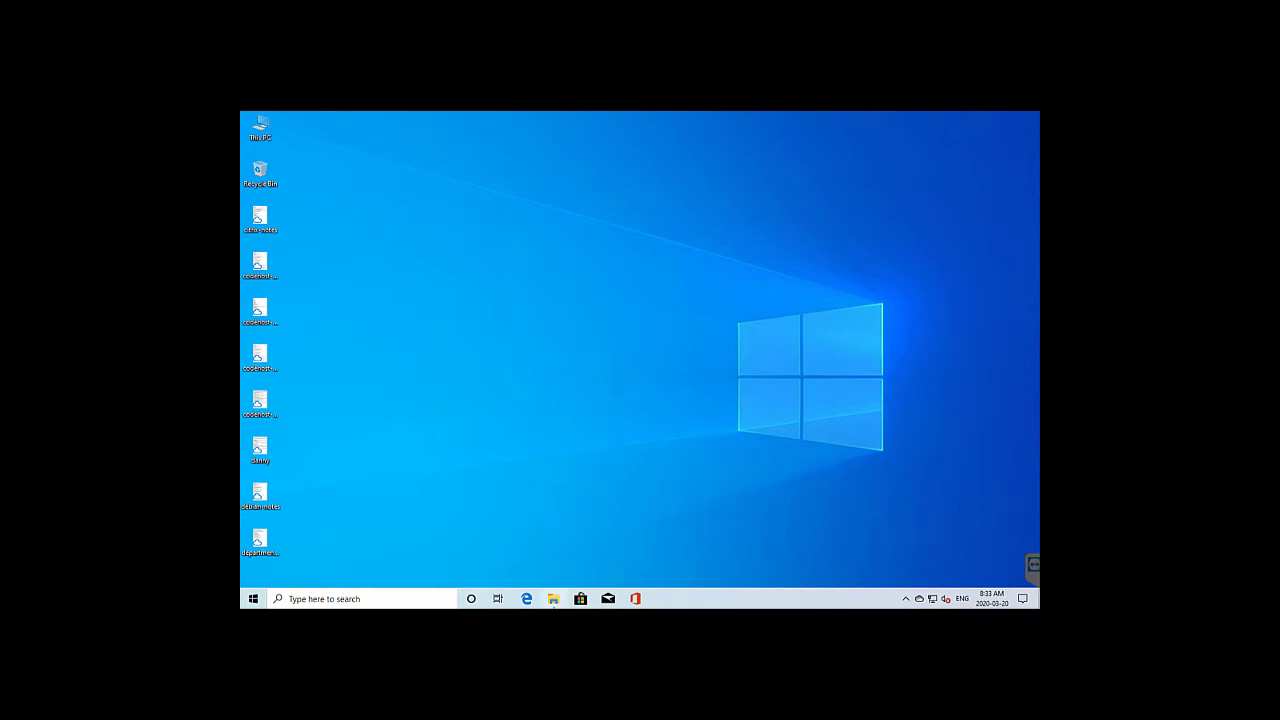
Browse the Quick access user folders in File Explorer, revealing the full Desktop and Pictures paths
left_click(553, 598)
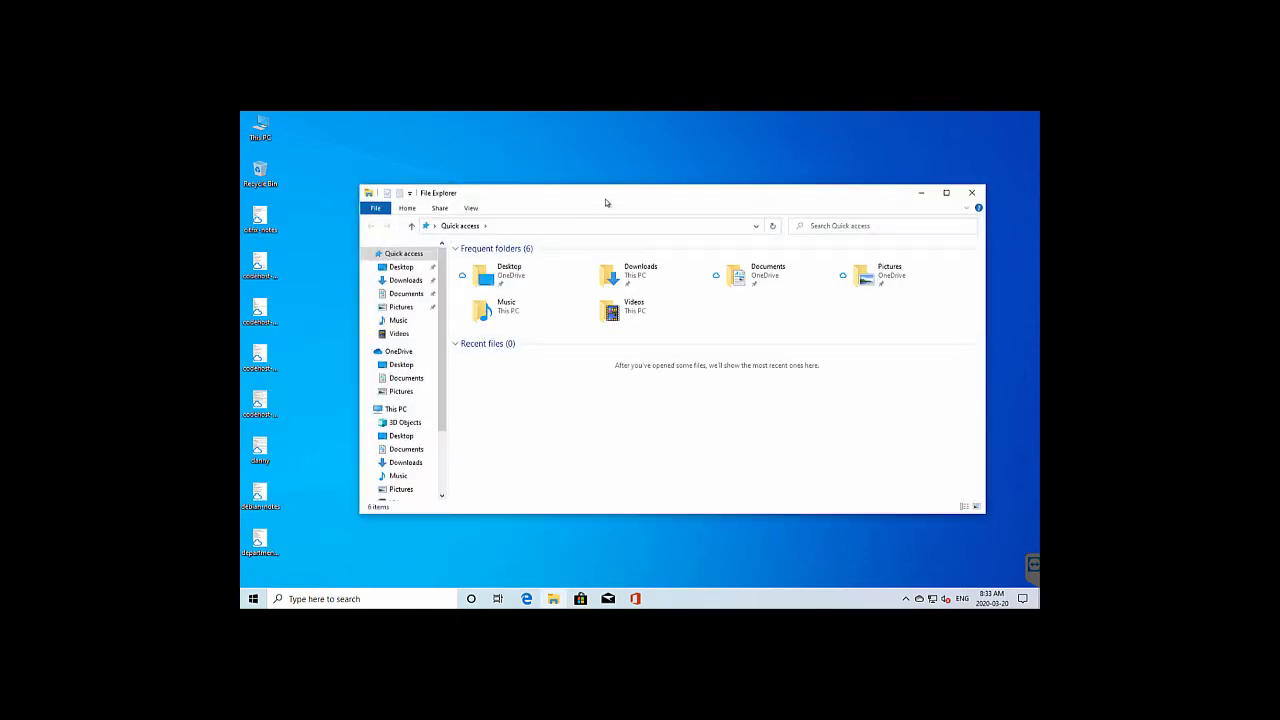
left_click_drag(604, 201, 592, 192)
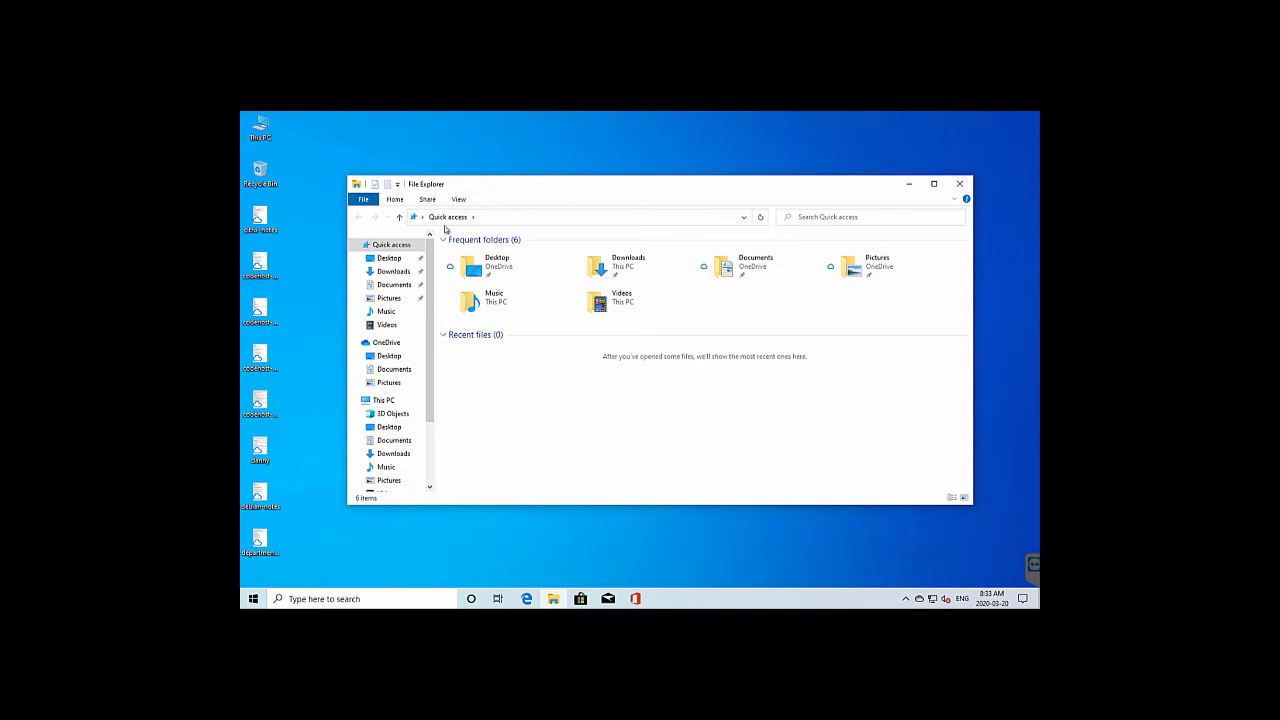
left_click(390, 258)
left_click(393, 272)
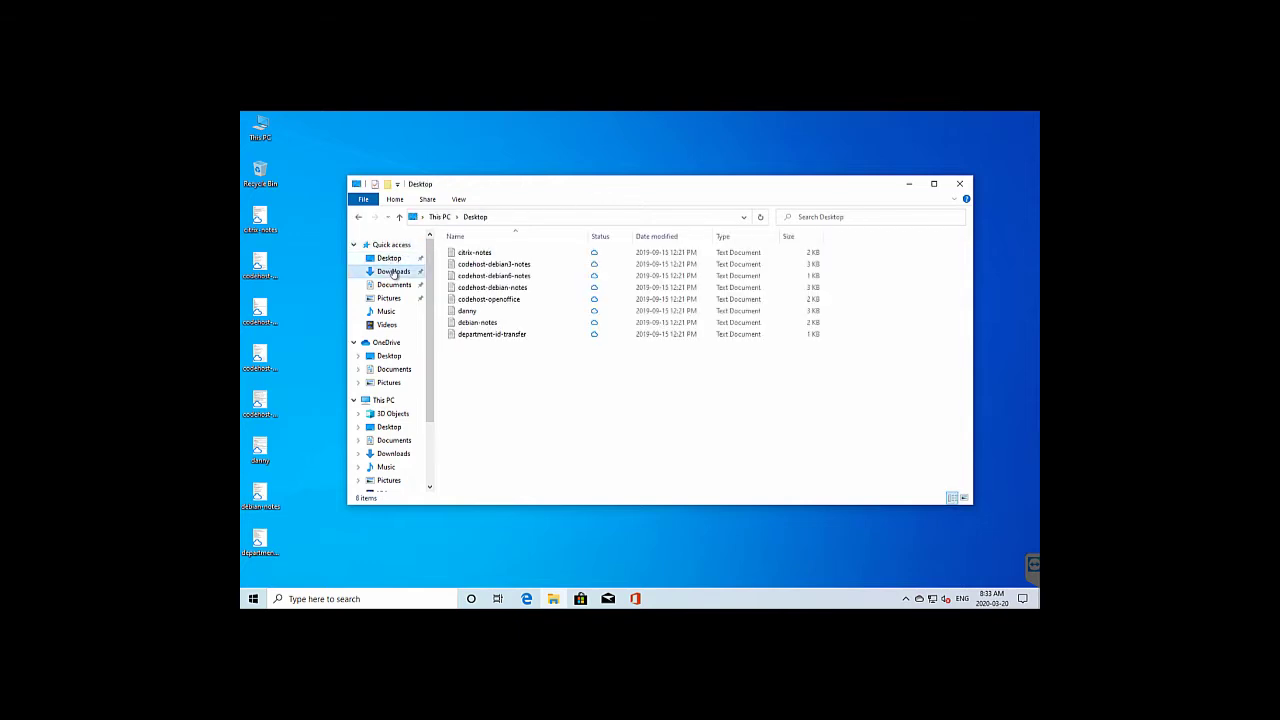
left_click(389, 258)
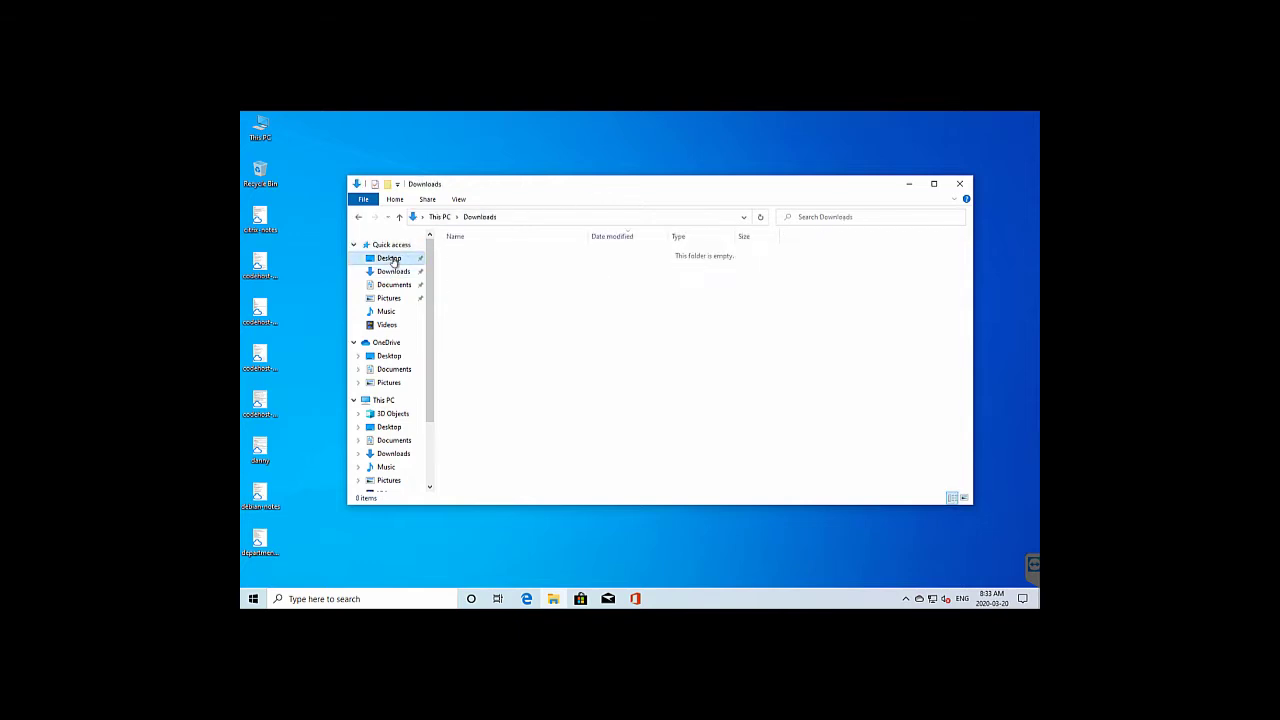
left_click(626, 217)
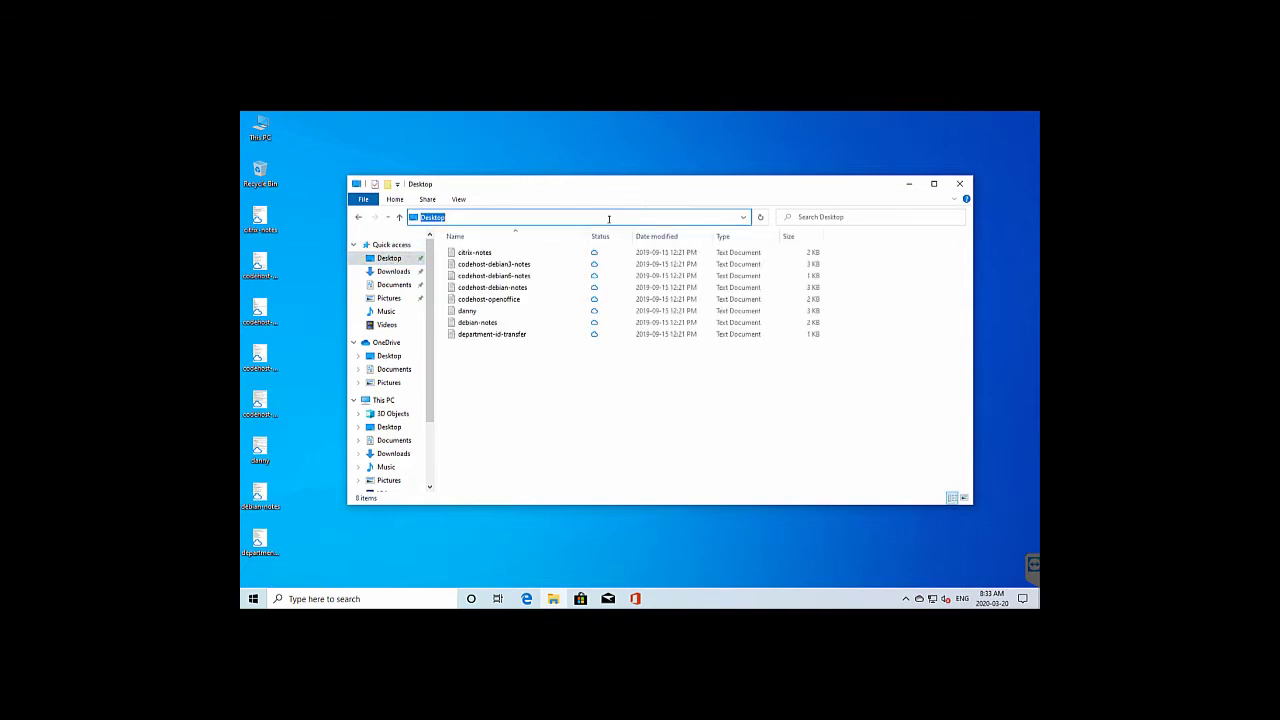
left_click(390, 273)
left_click(391, 286)
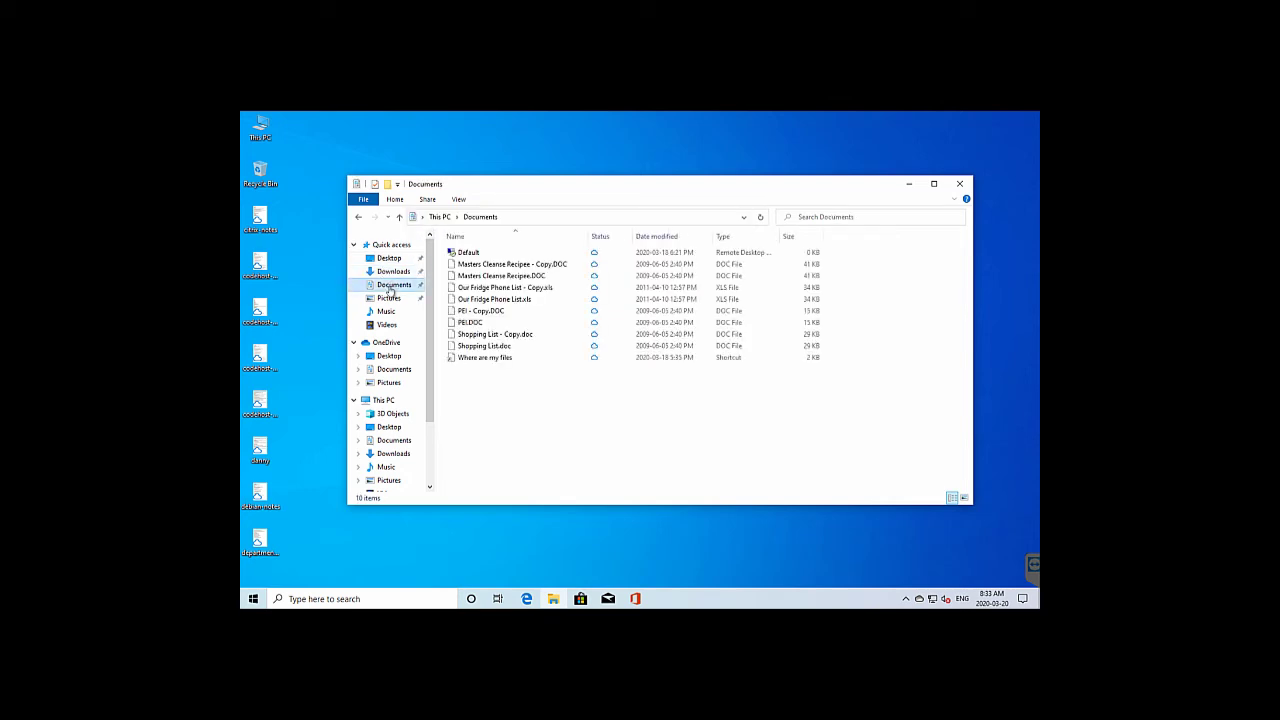
left_click(389, 299)
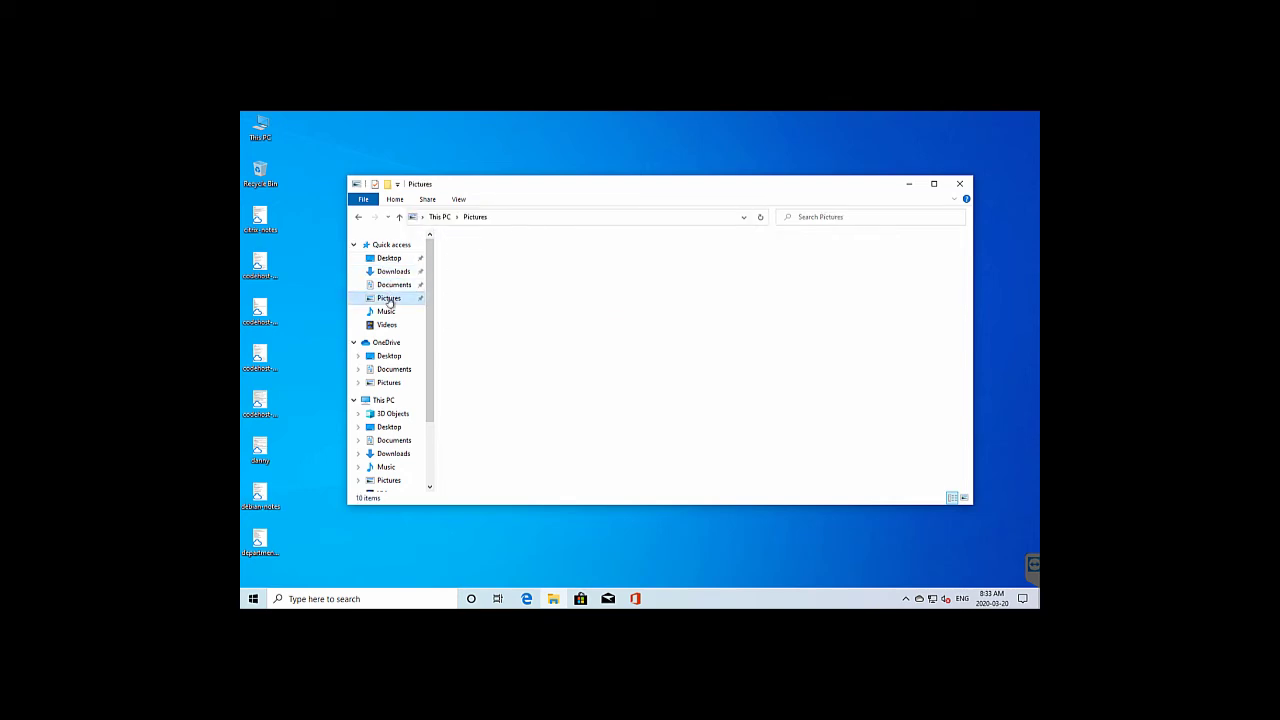
left_click(576, 217)
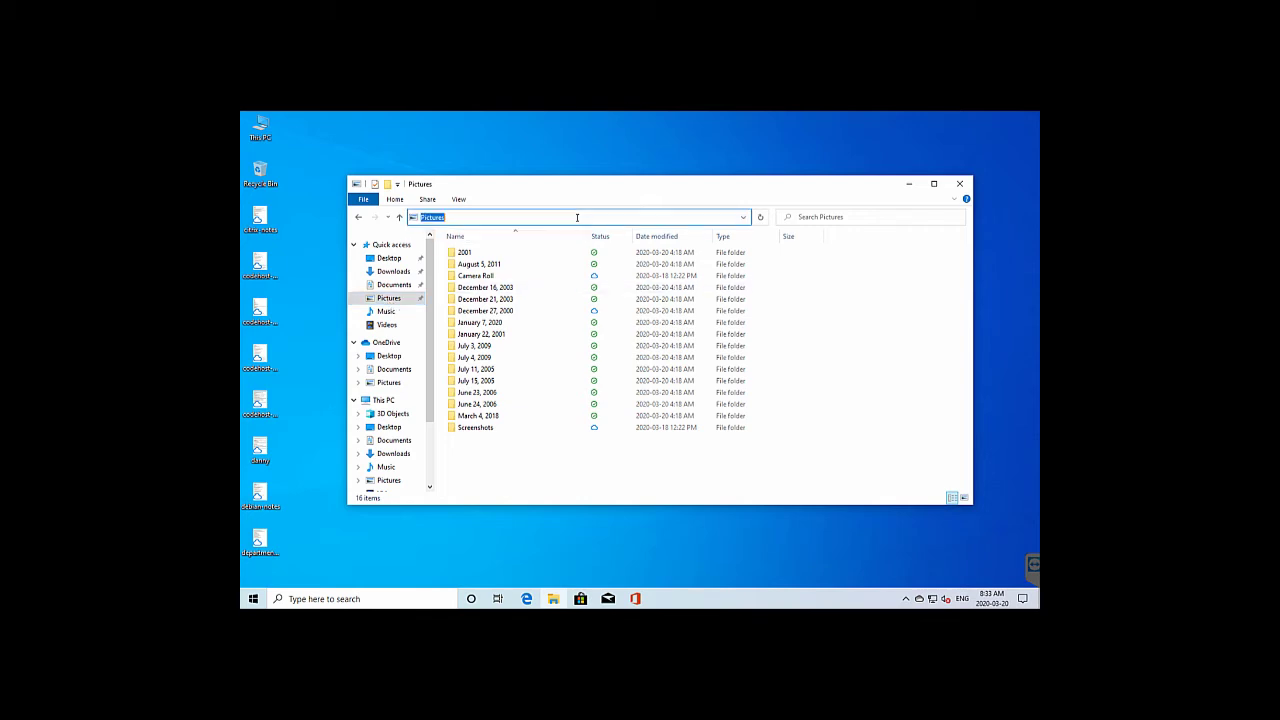
left_click(386, 311)
left_click(387, 330)
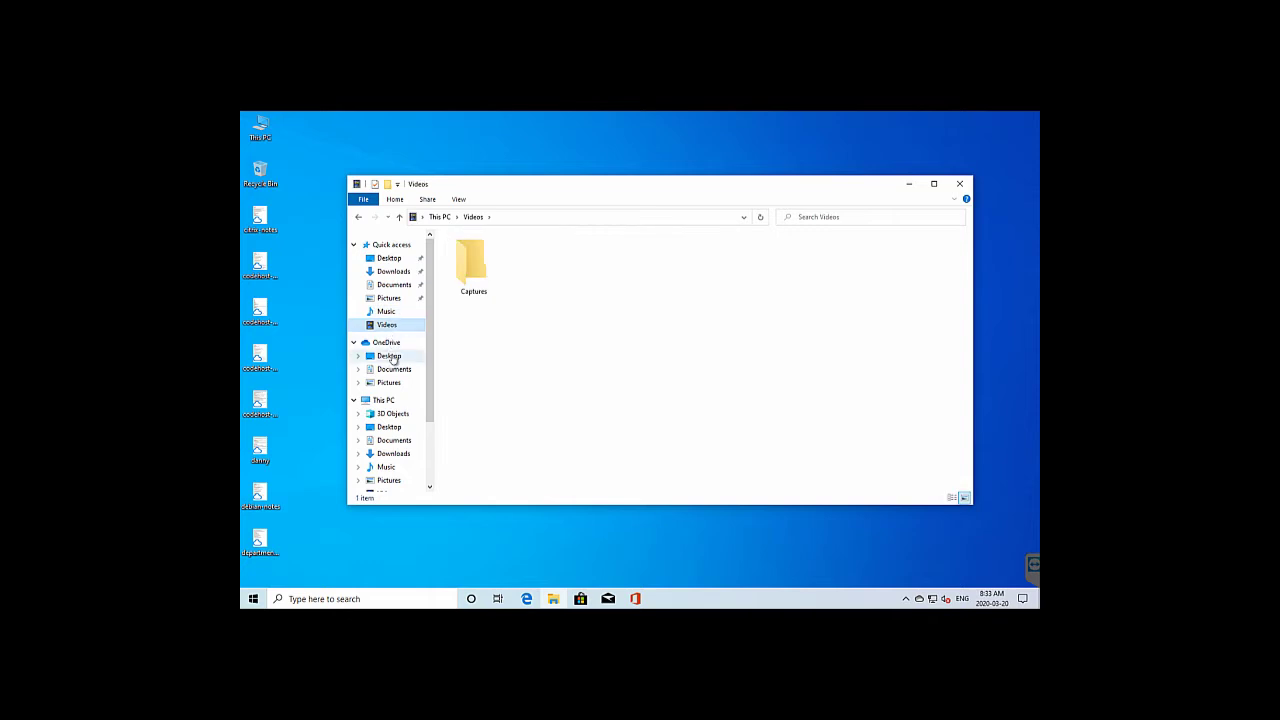
Check the full paths of OneDrive's Desktop, Documents and Pictures, ending on This PC's Downloads
left_click(390, 357)
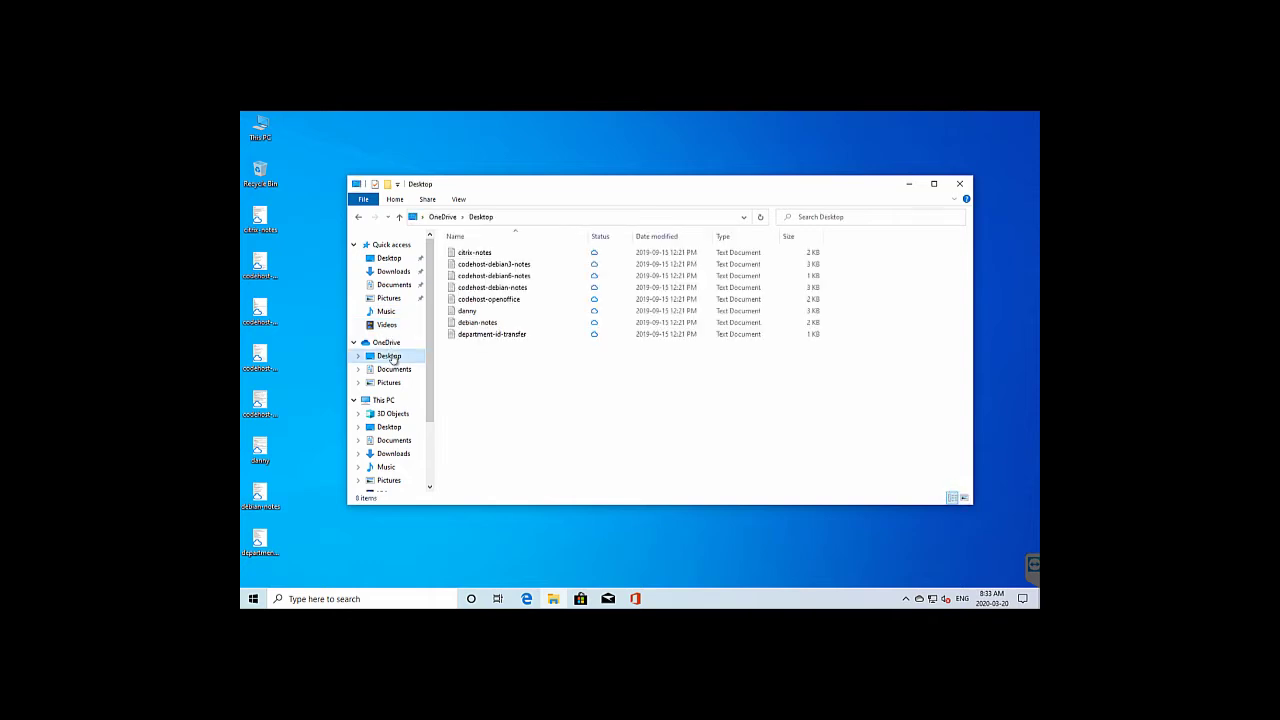
left_click(692, 217)
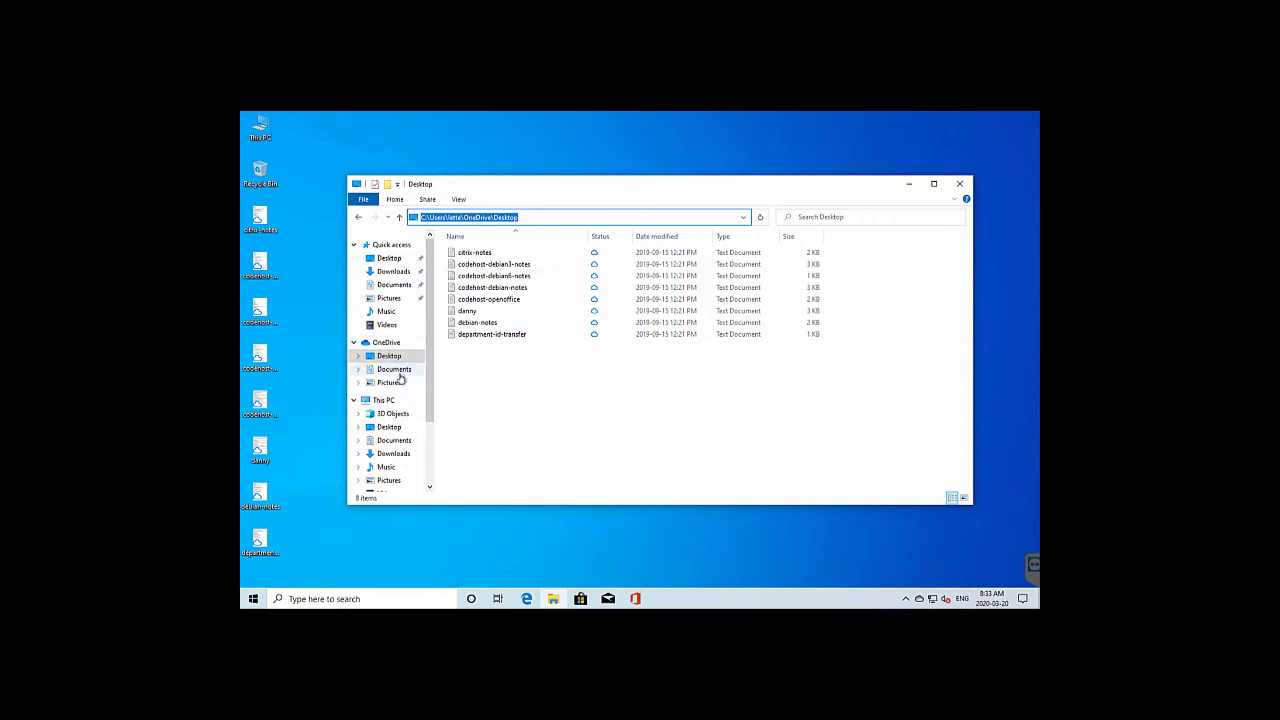
left_click(394, 369)
left_click(607, 216)
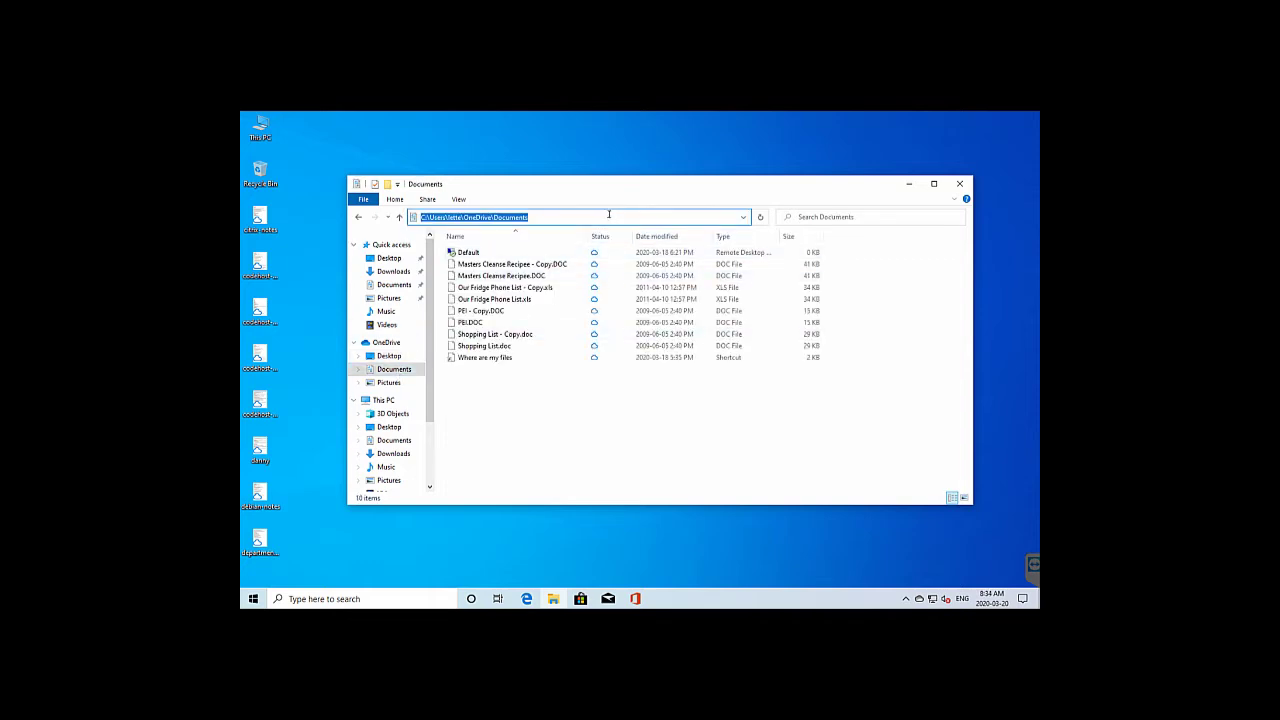
left_click(389, 382)
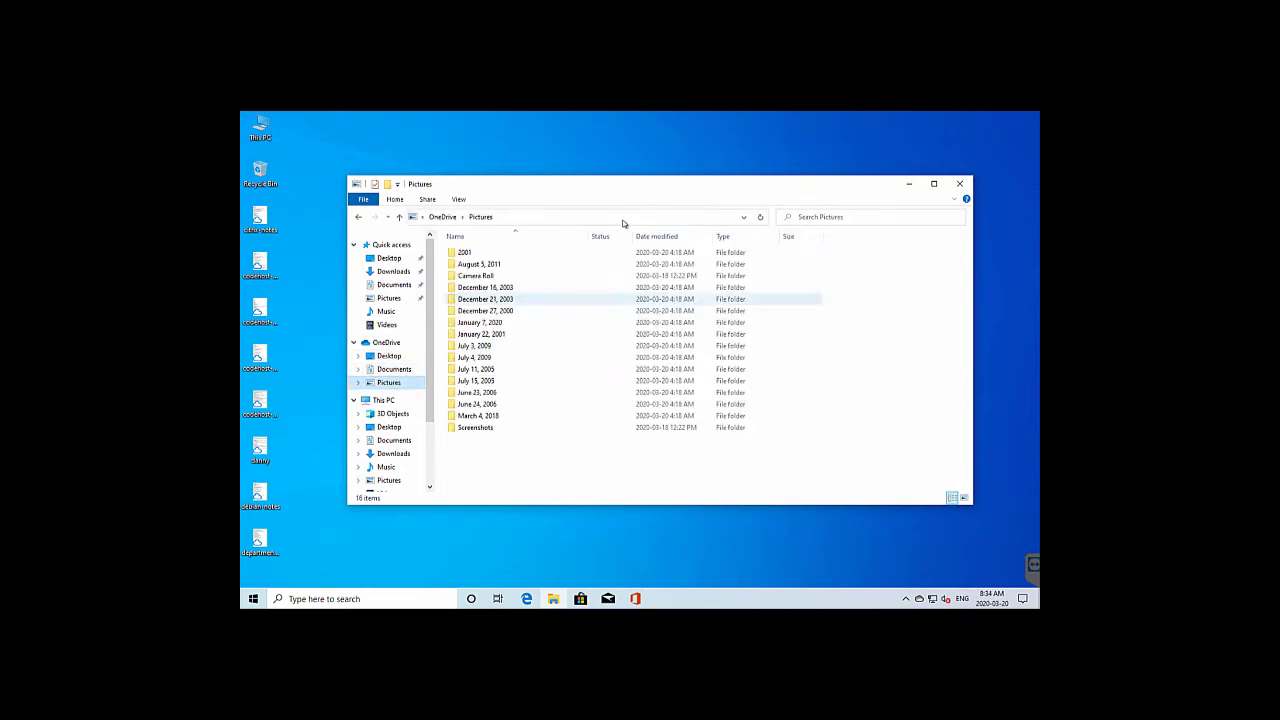
left_click(623, 217)
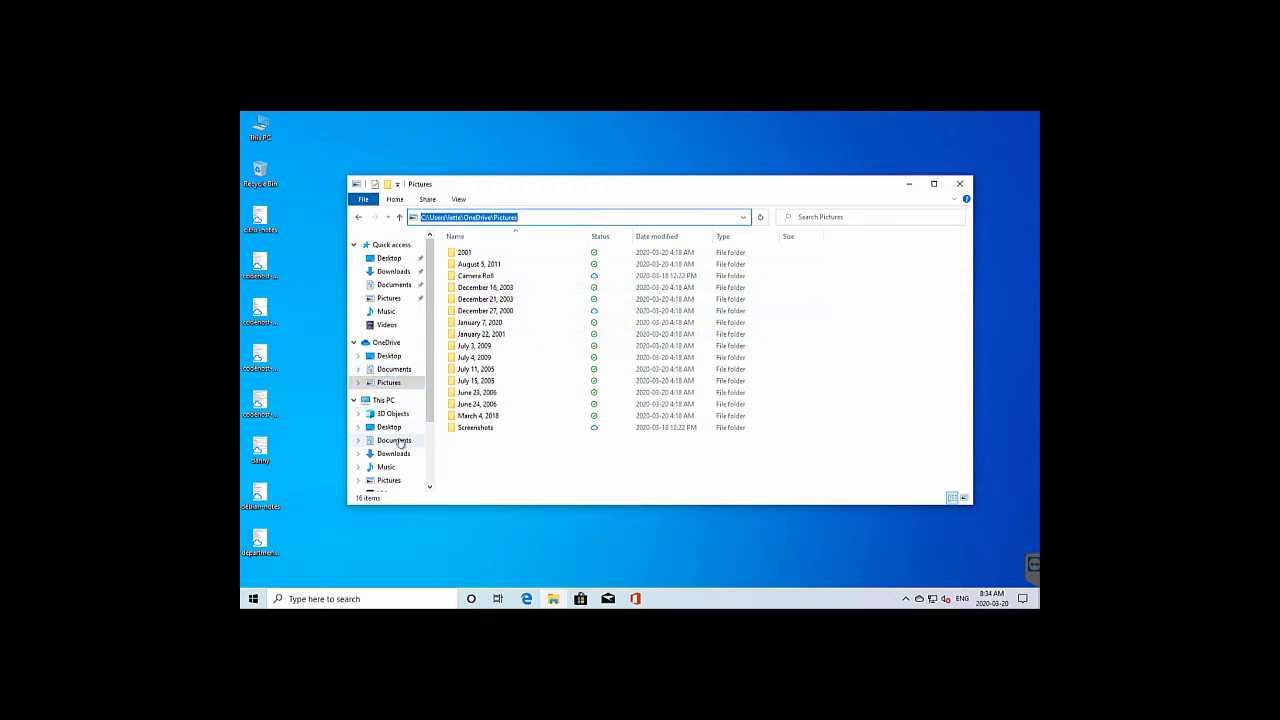
left_click(394, 453)
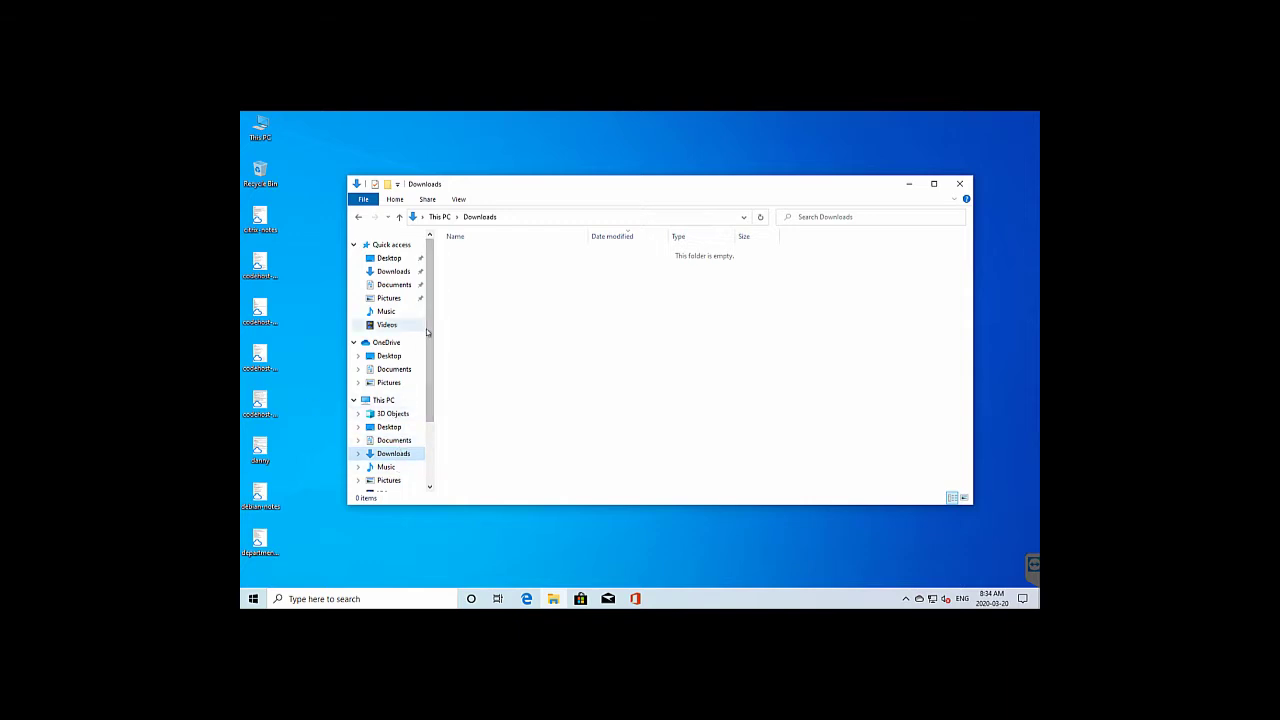
Collapse the navigation groups and browse from OS (C:) through Users into the user profile folder
scroll(405, 320, "down", 1)
scroll(373, 258, "up", 1)
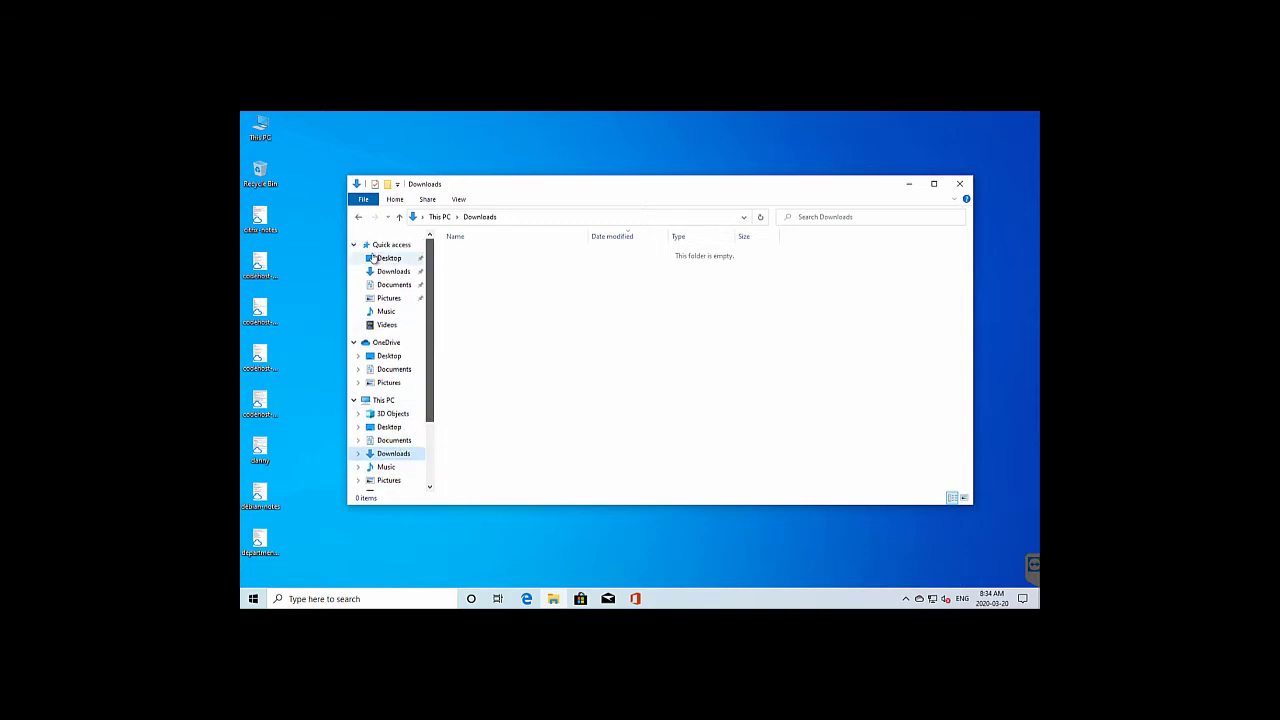
left_click(353, 244)
left_click(353, 262)
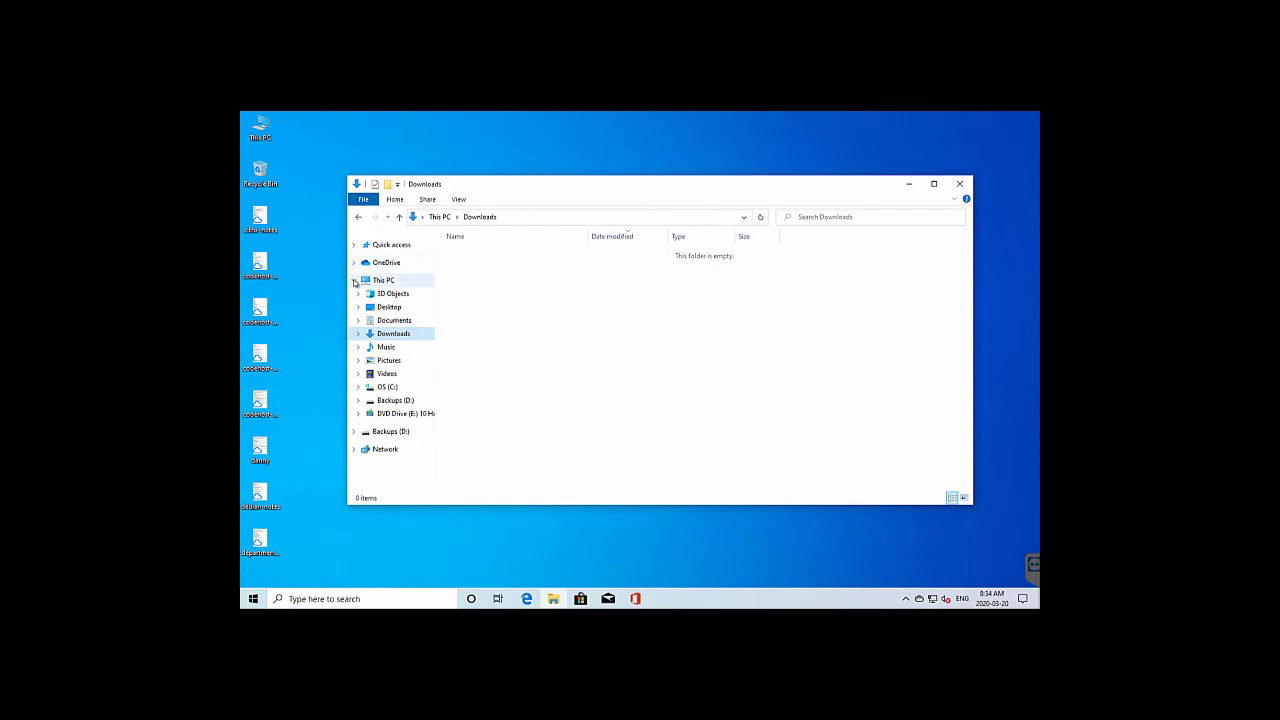
left_click(352, 280)
left_click(352, 281)
left_click(386, 388)
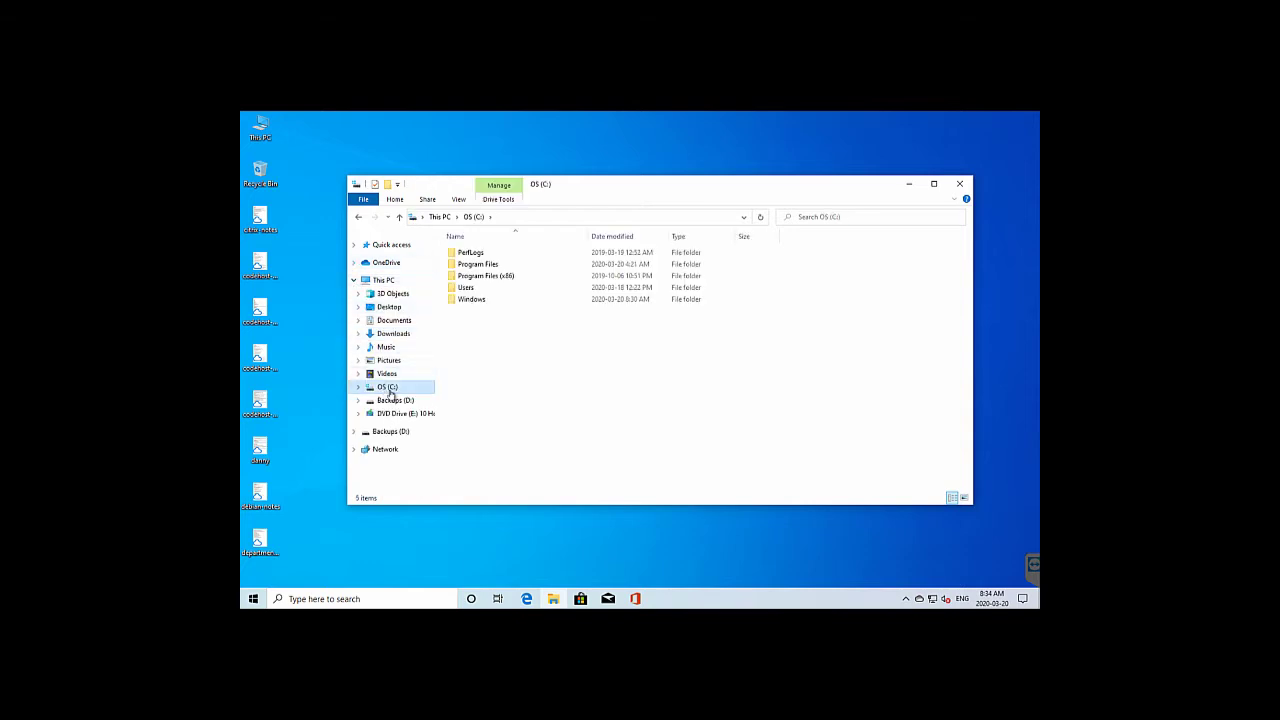
double_click(468, 288)
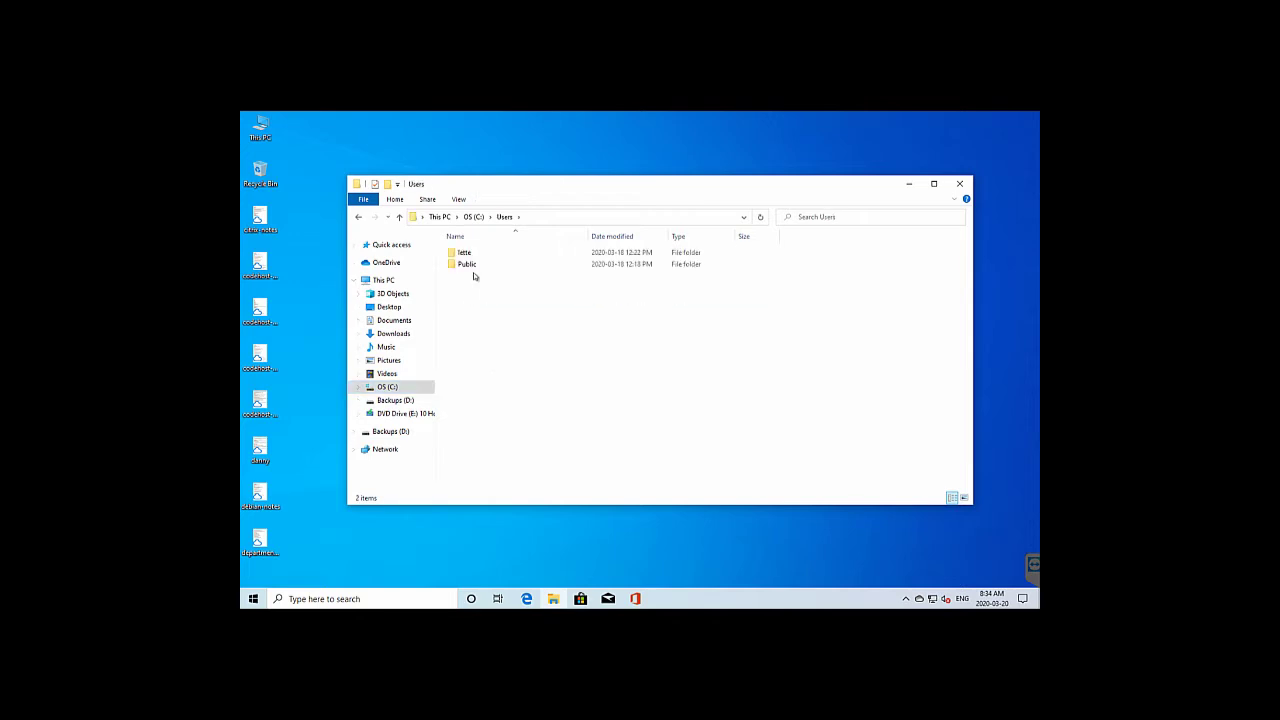
double_click(480, 253)
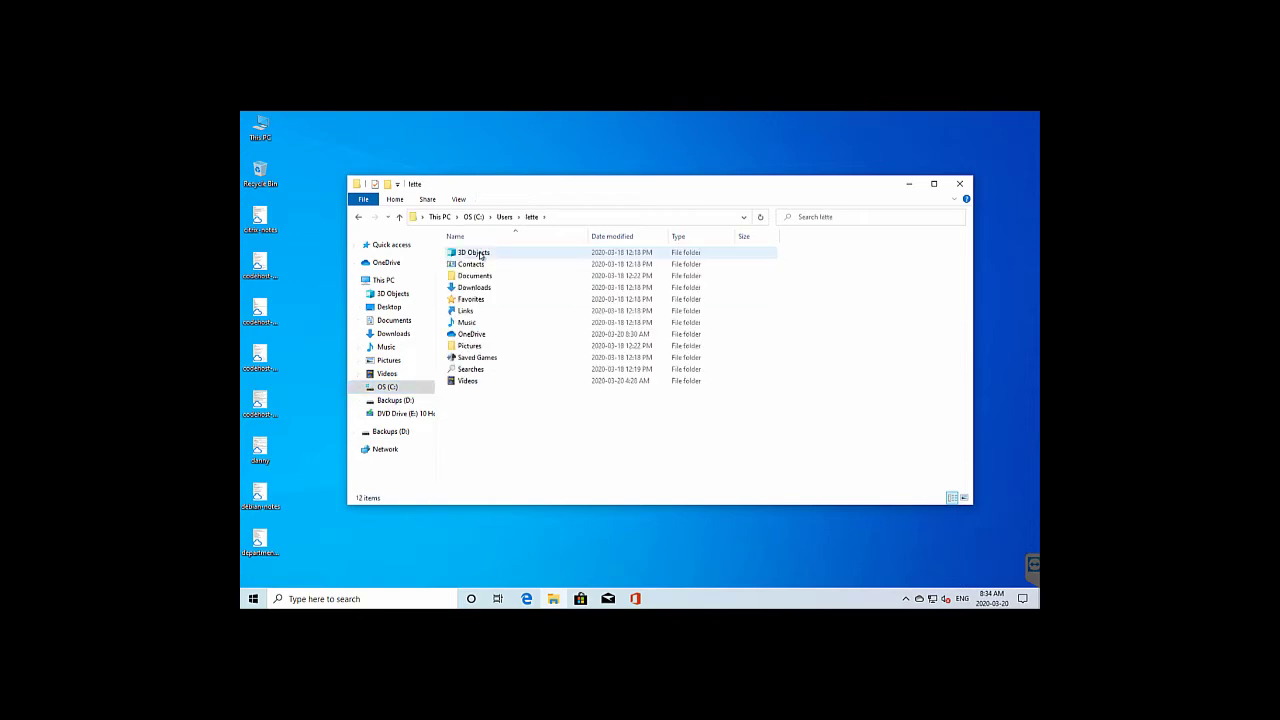
Inspect the profile's OneDrive, Documents and Pictures folders, then close File Explorer
double_click(480, 334)
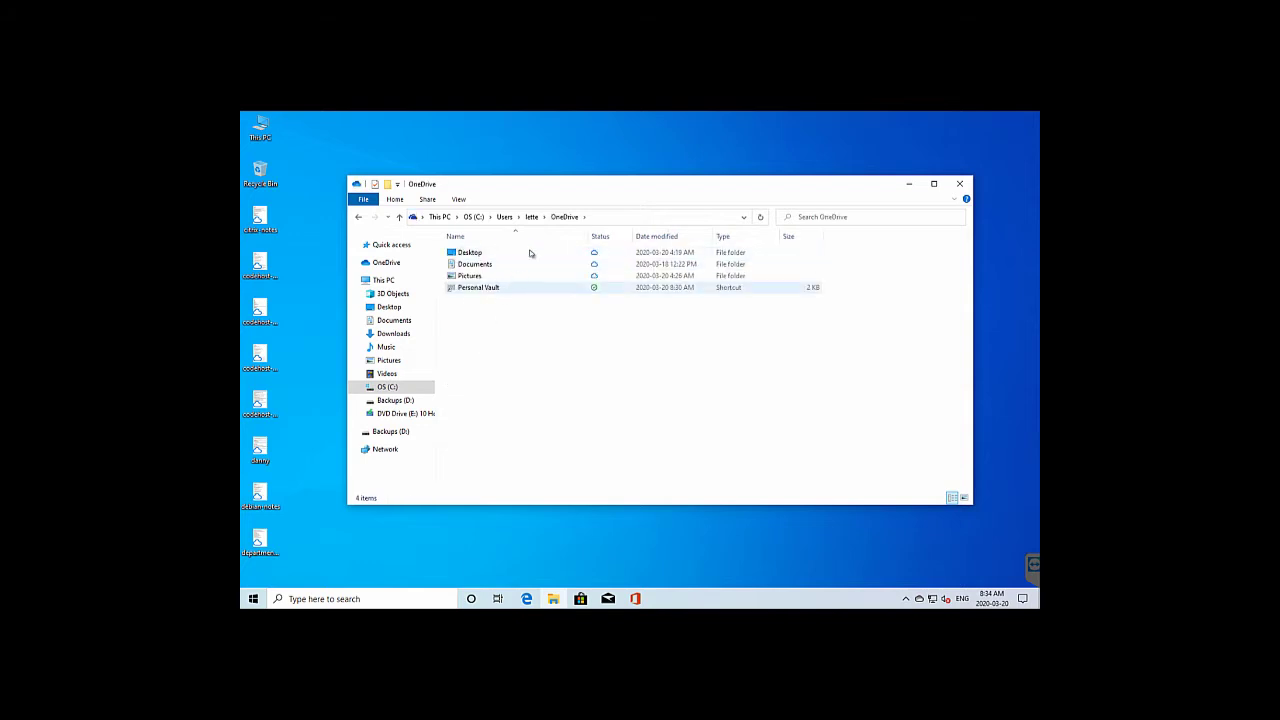
left_click(532, 218)
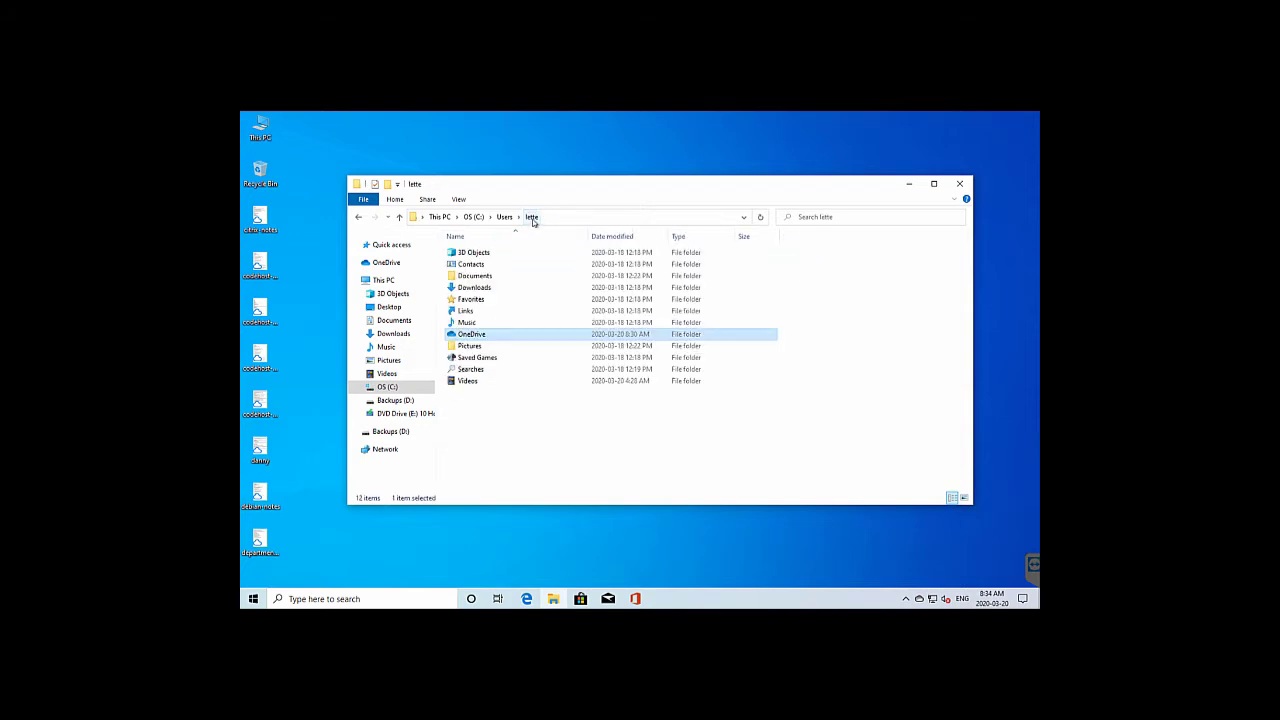
double_click(493, 278)
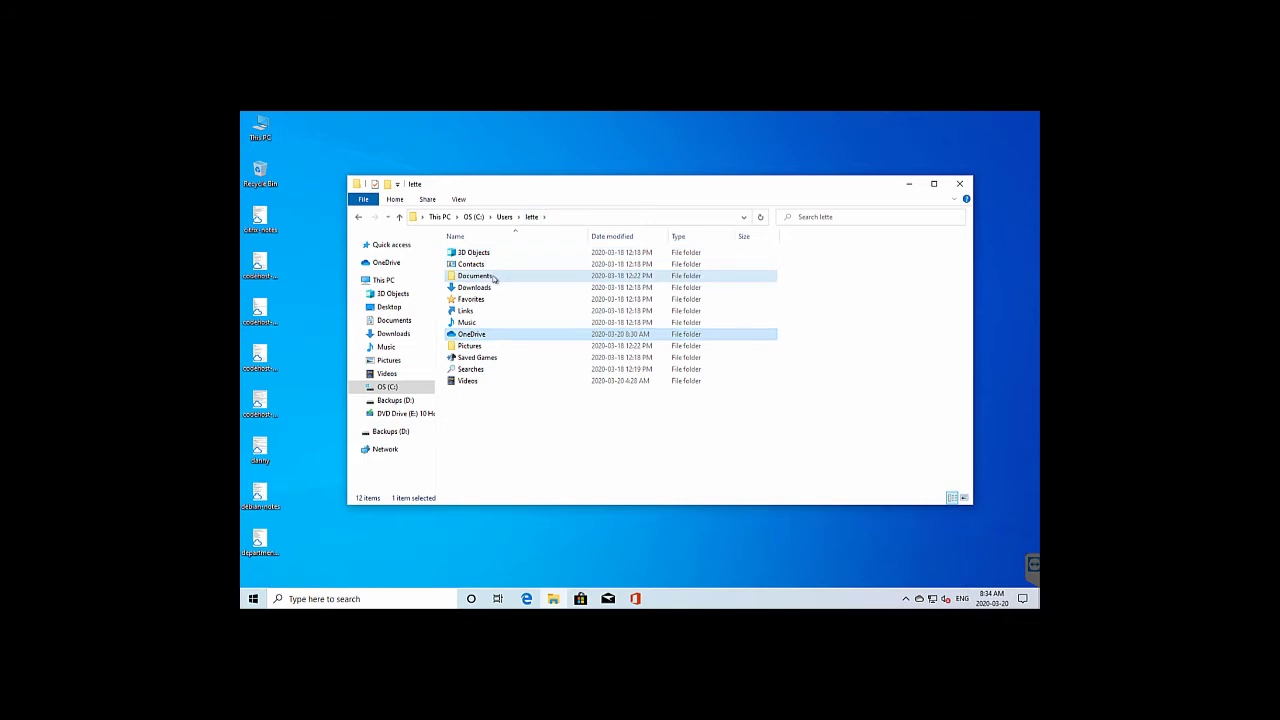
left_click(532, 218)
left_click(492, 347)
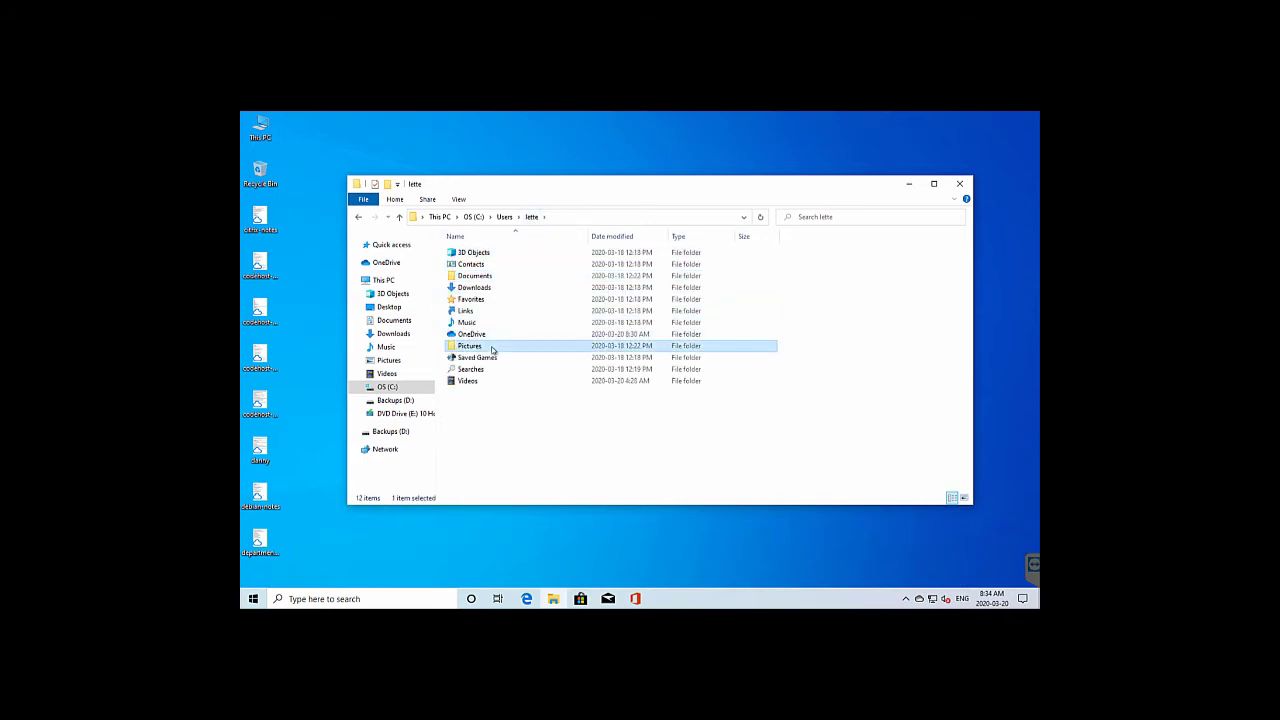
double_click(492, 349)
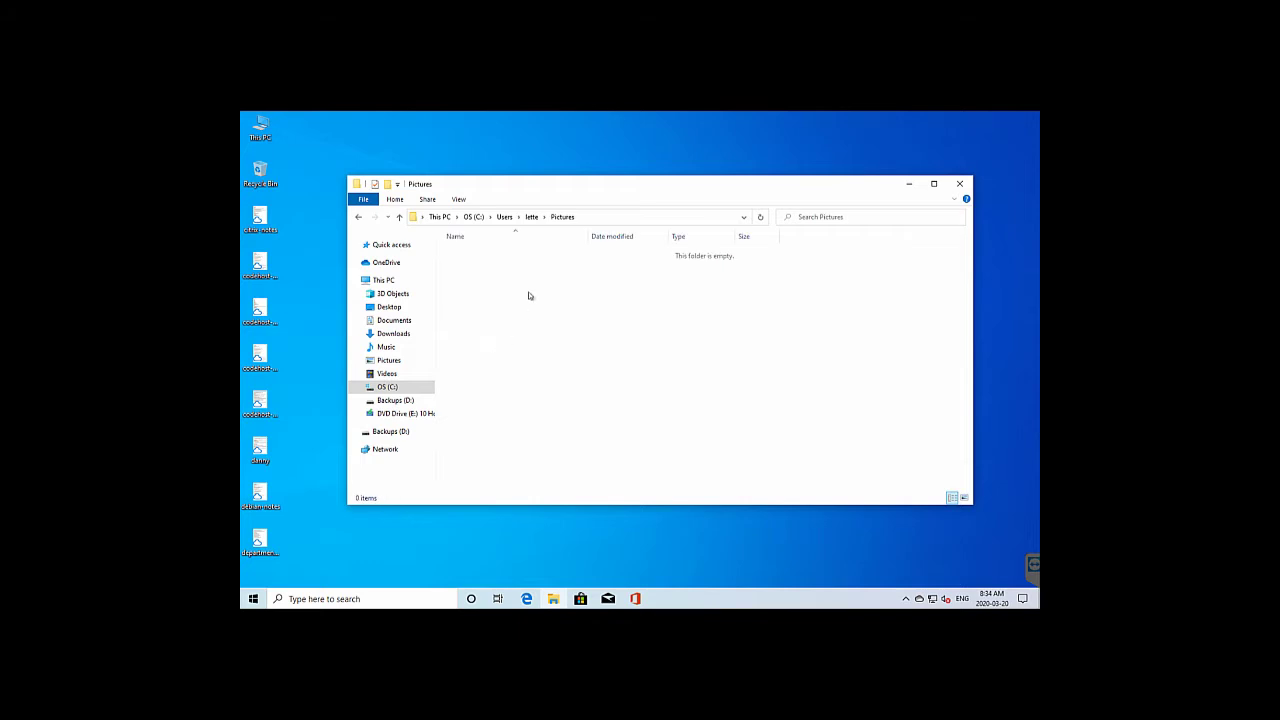
left_click(531, 218)
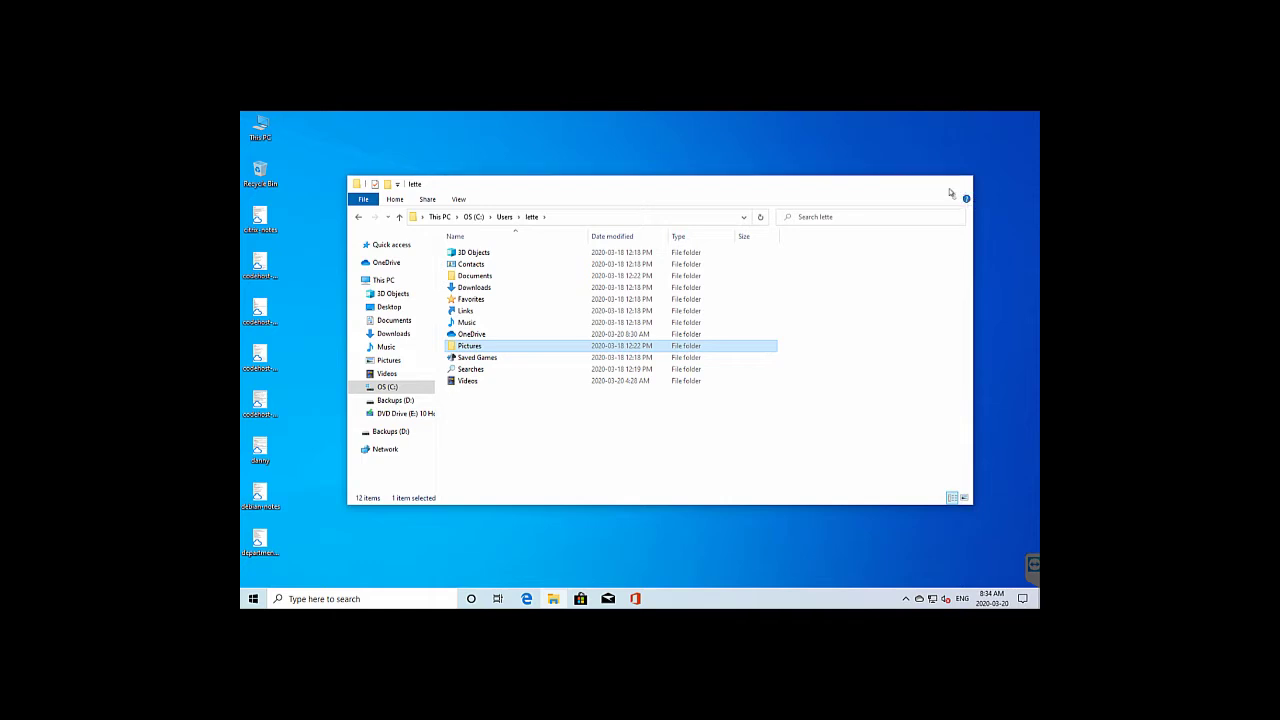
left_click(960, 185)
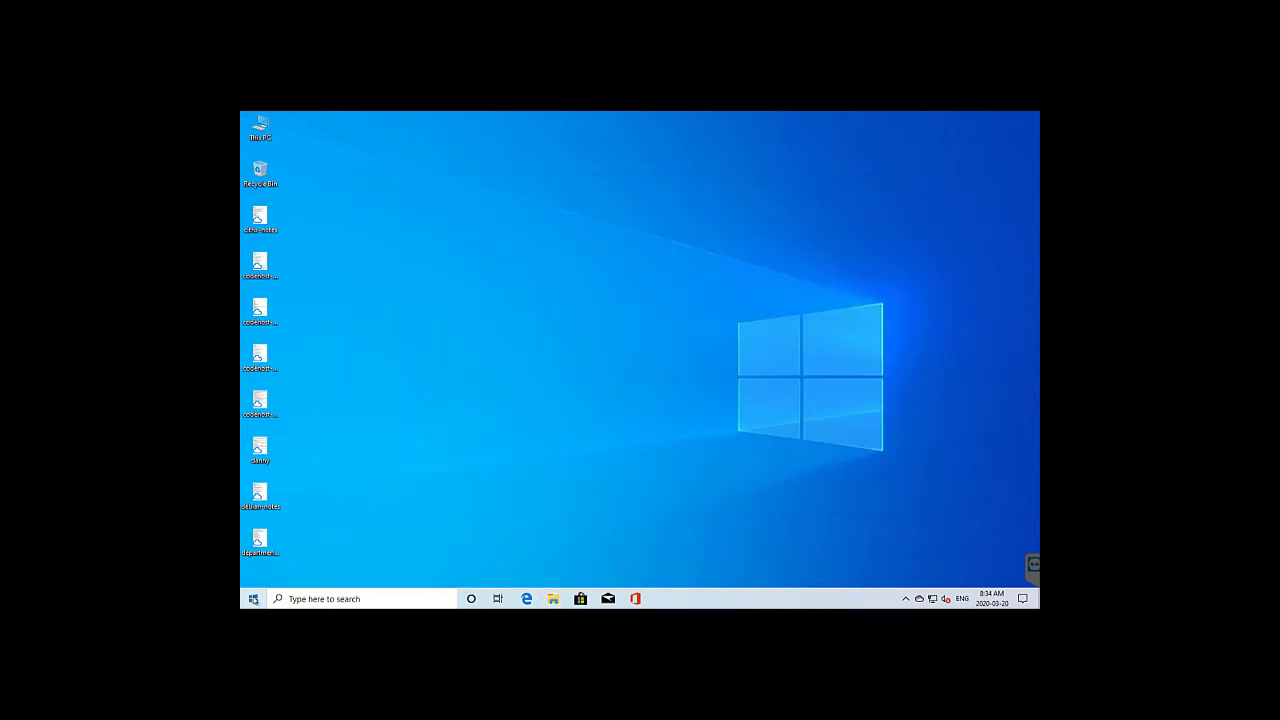
Search 'backup' from Start, open Backup settings, and show File History's More options
left_click(254, 598)
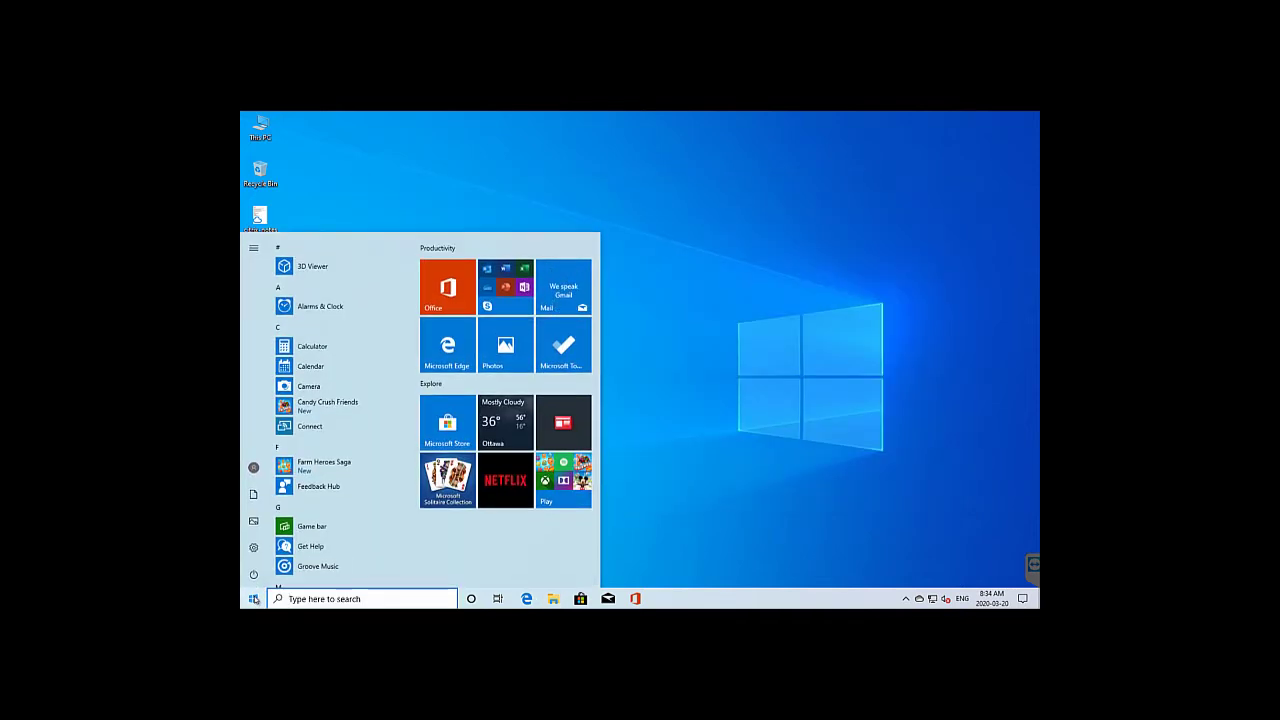
type("backup")
key("Return")
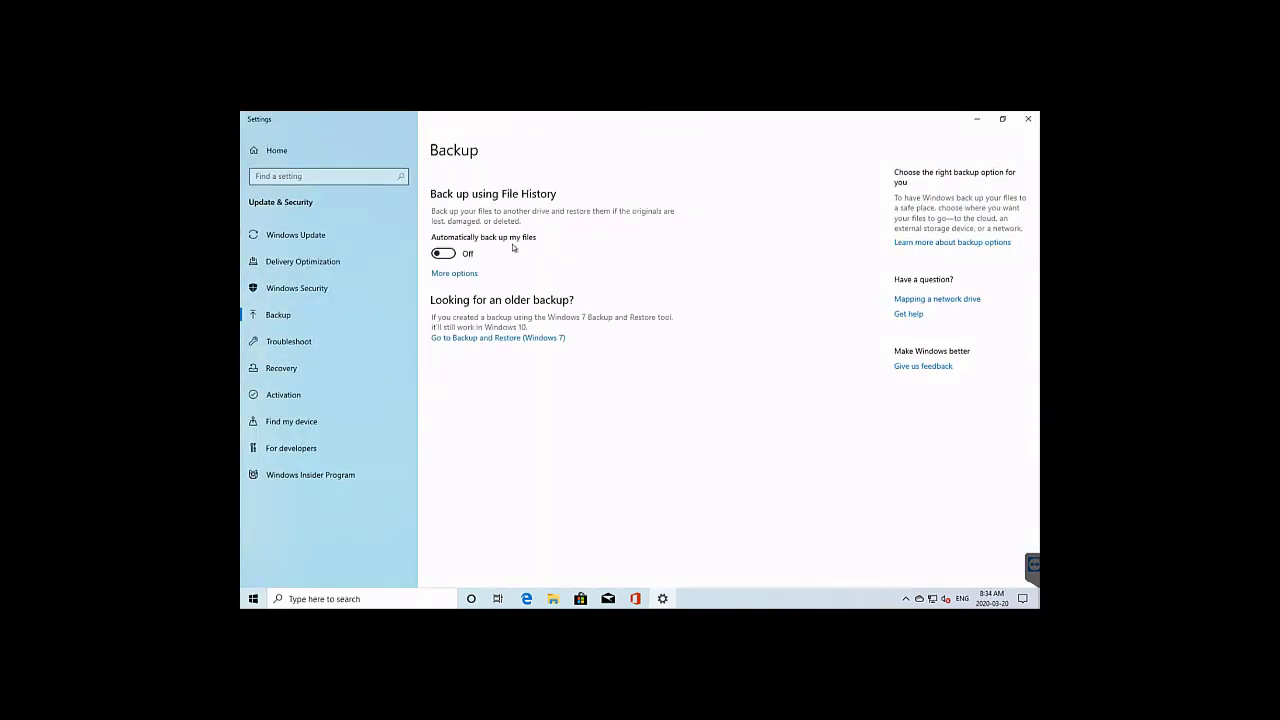
left_click(455, 274)
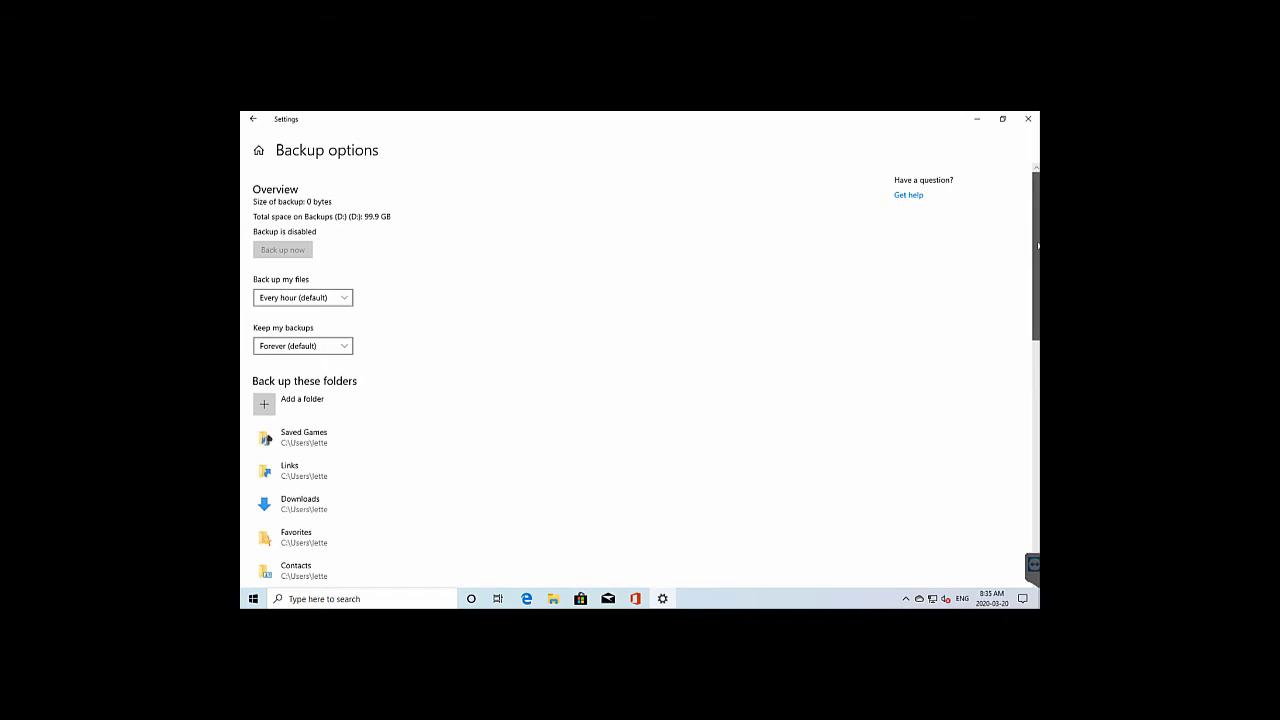
left_click_drag(1038, 245, 1021, 321)
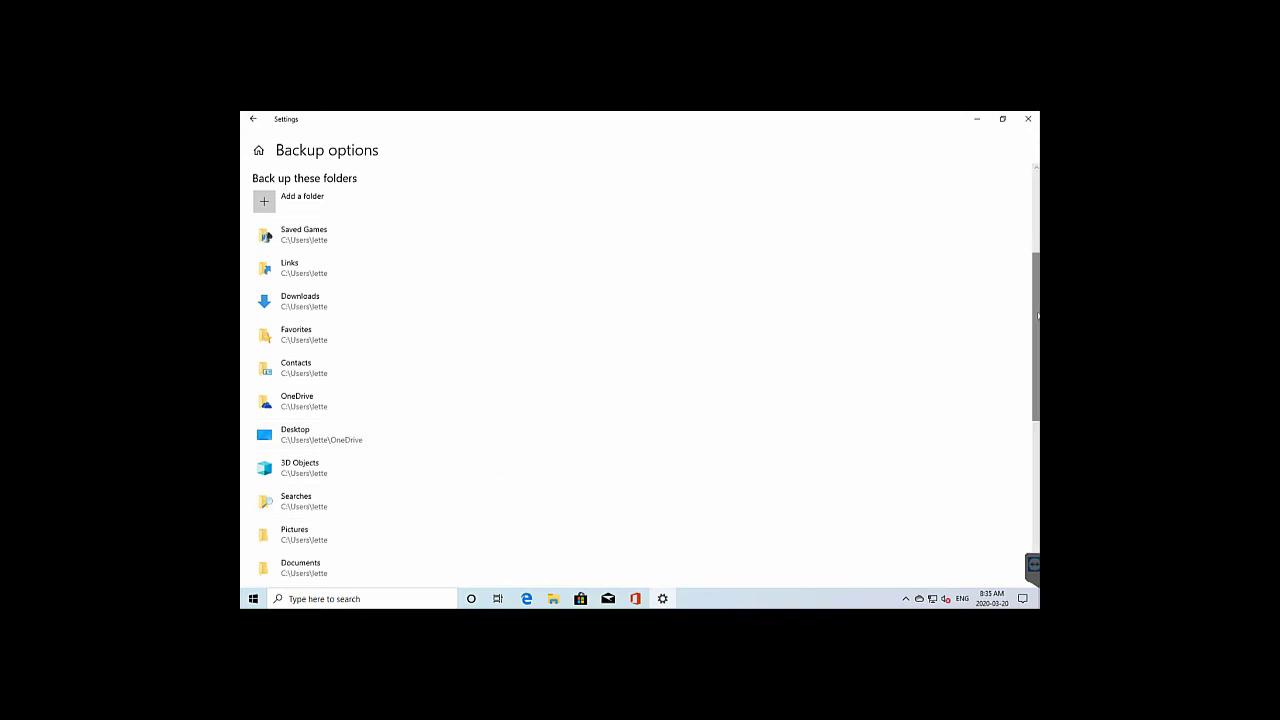
left_click_drag(1038, 316, 1024, 426)
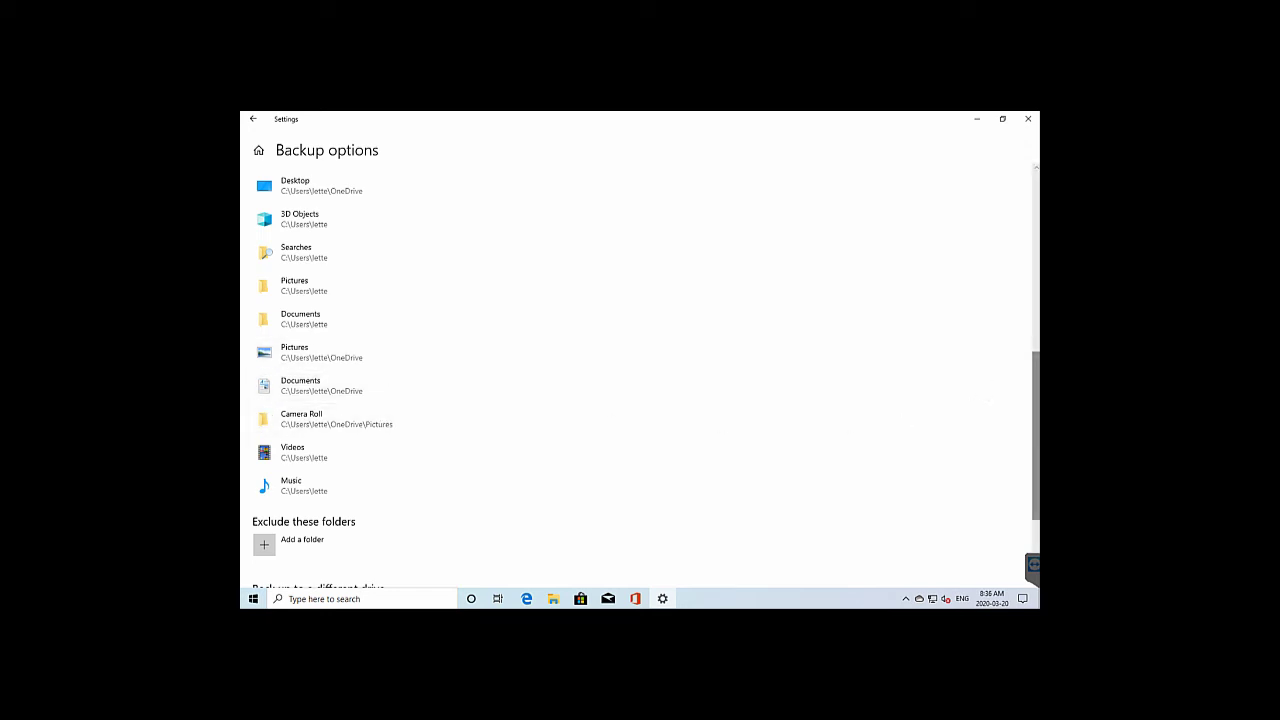
scroll(1021, 304, "up", 1)
scroll(1021, 250, "up", 5)
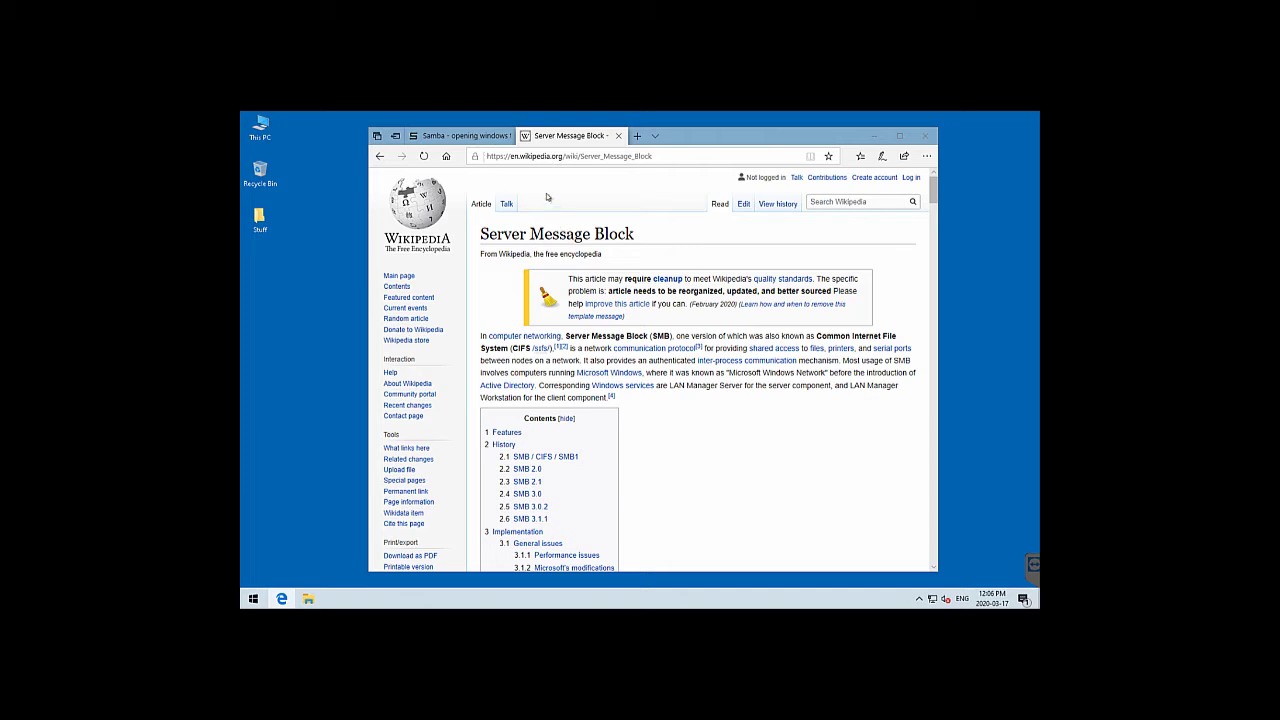
Switch to the Samba homepage tab, then minimize Edge
left_click(487, 137)
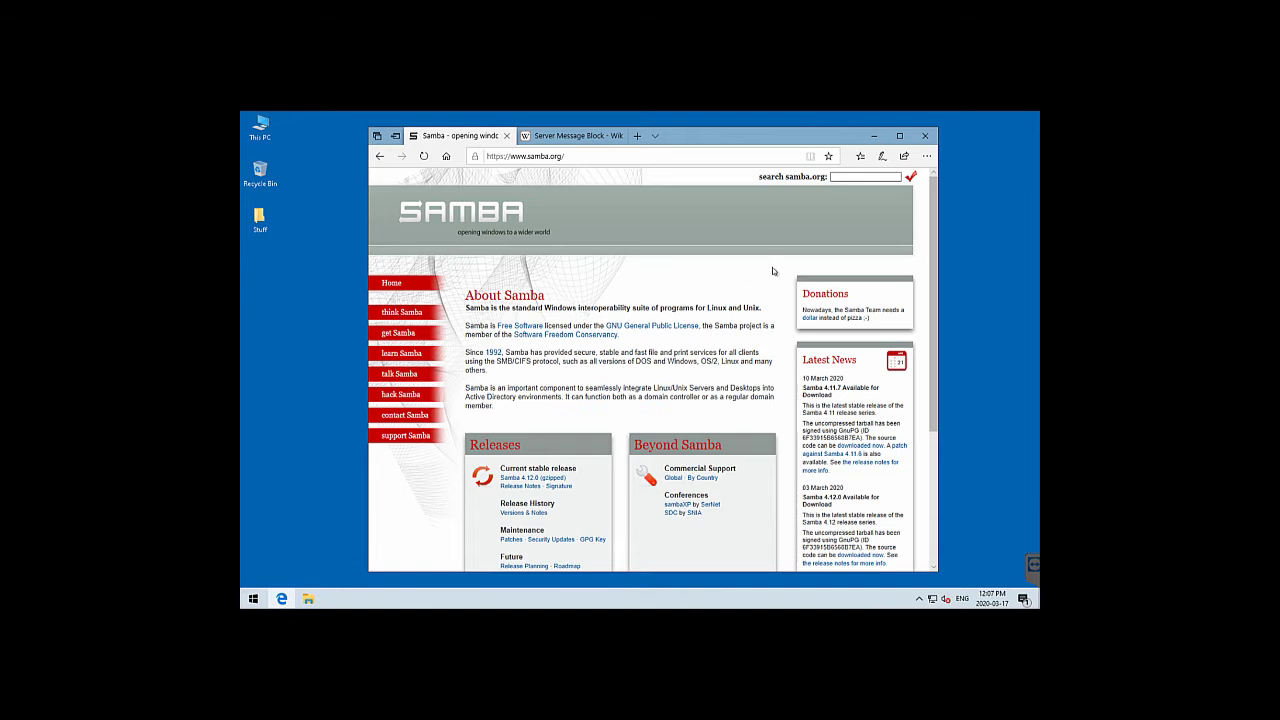
left_click(873, 135)
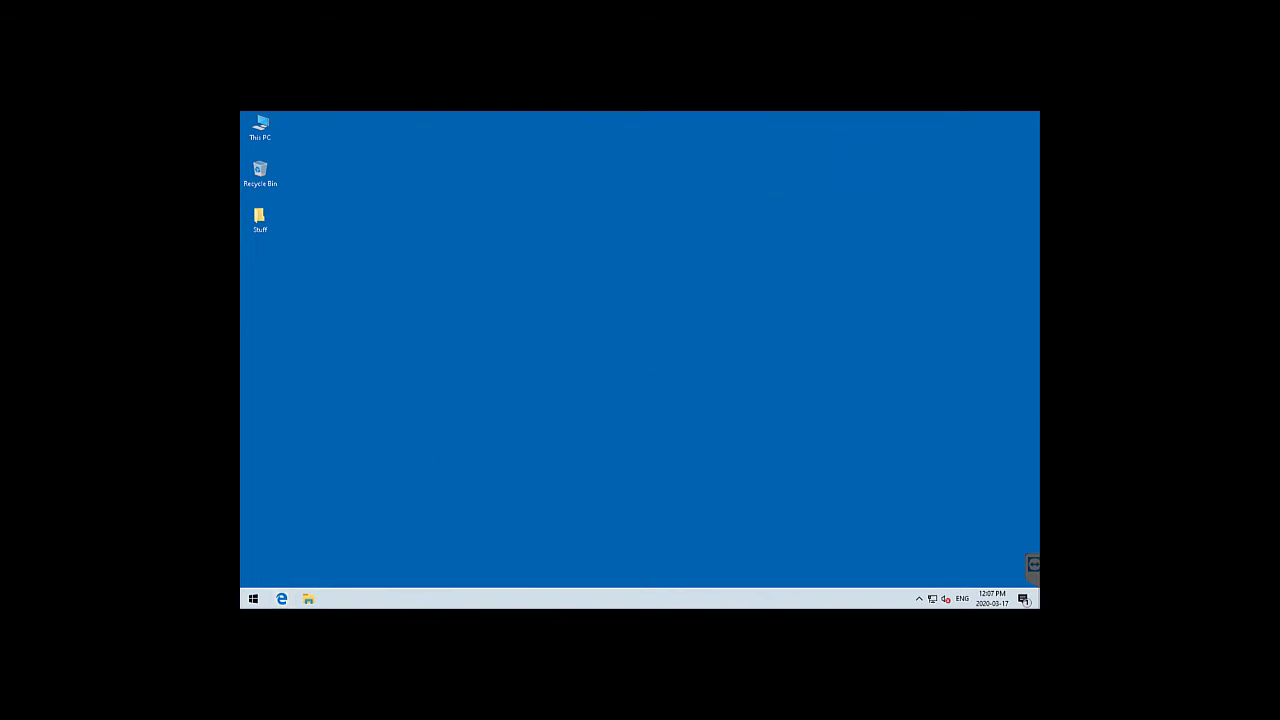
Open Advanced Sharing for the Share folder on Data (D:), cancelling an attempted new share name
left_click(308, 598)
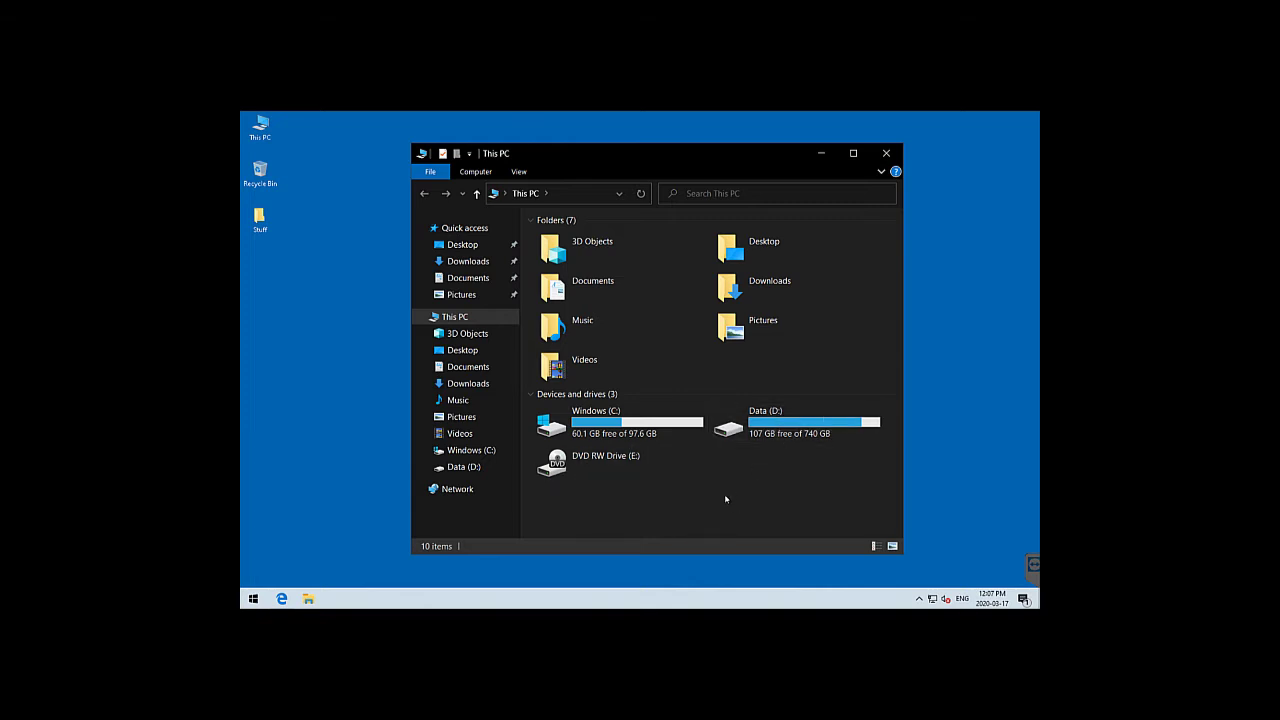
double_click(749, 427)
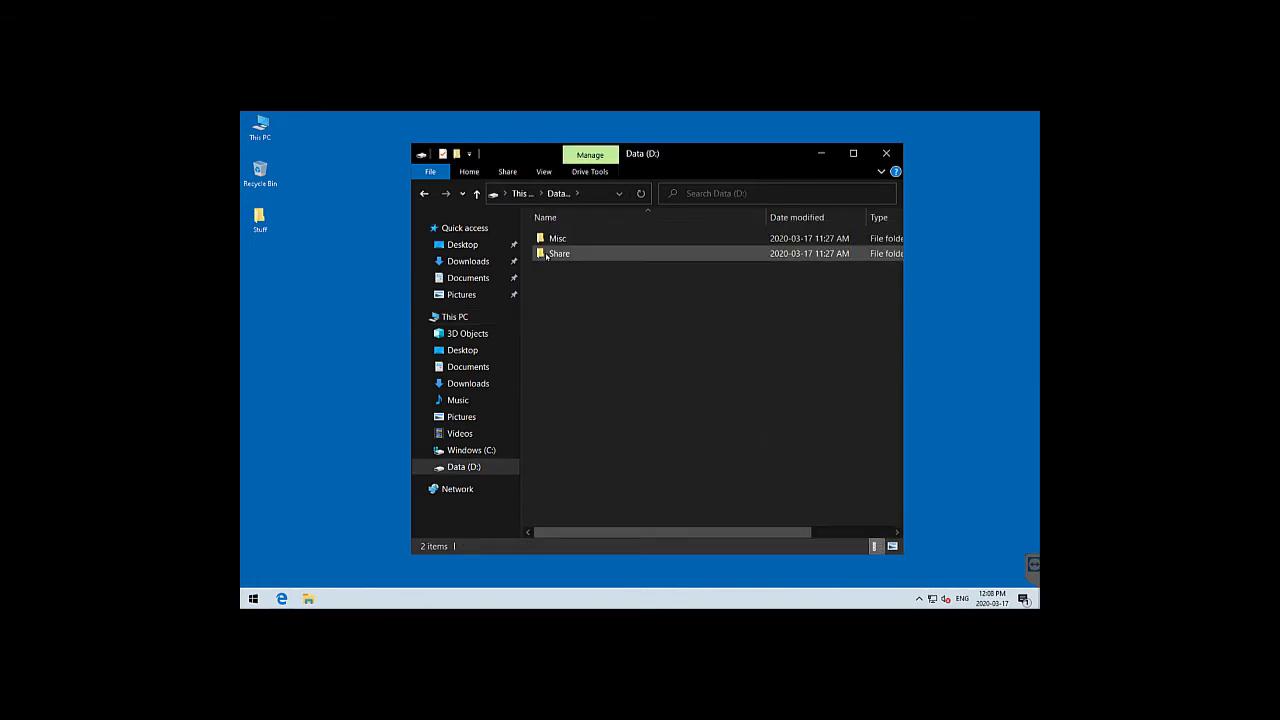
left_click(562, 255)
right_click(566, 258)
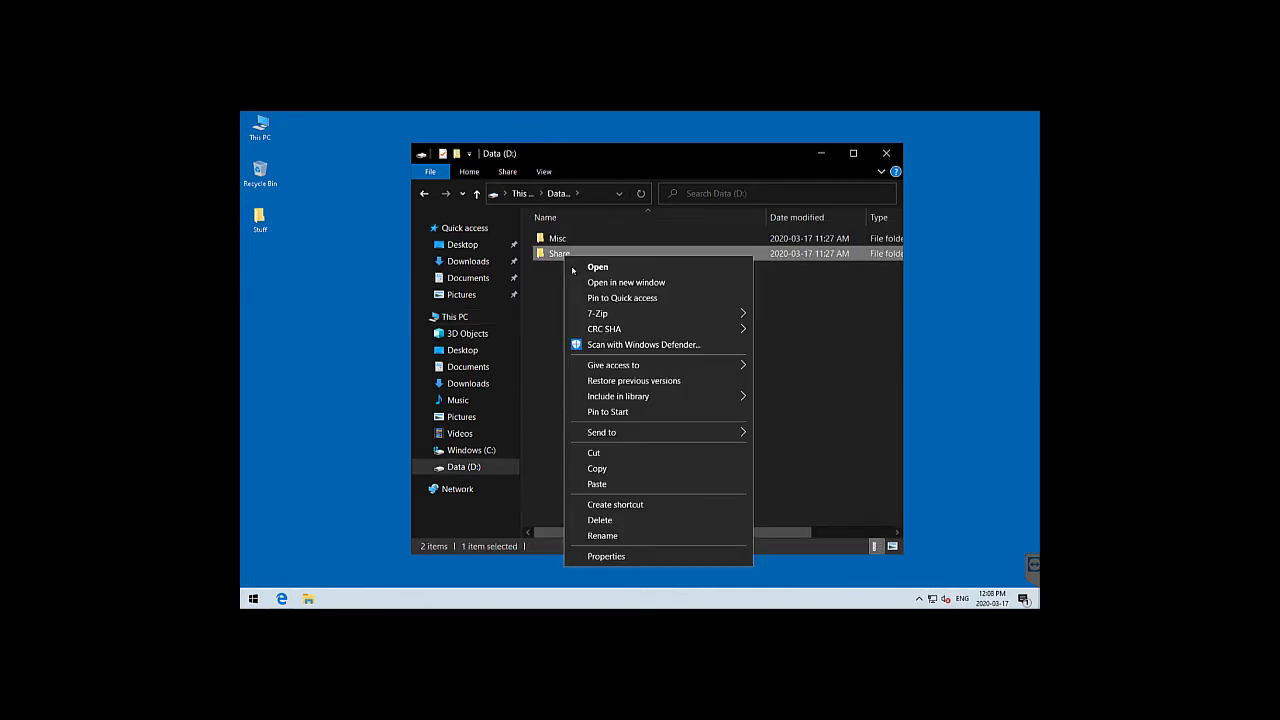
left_click(612, 557)
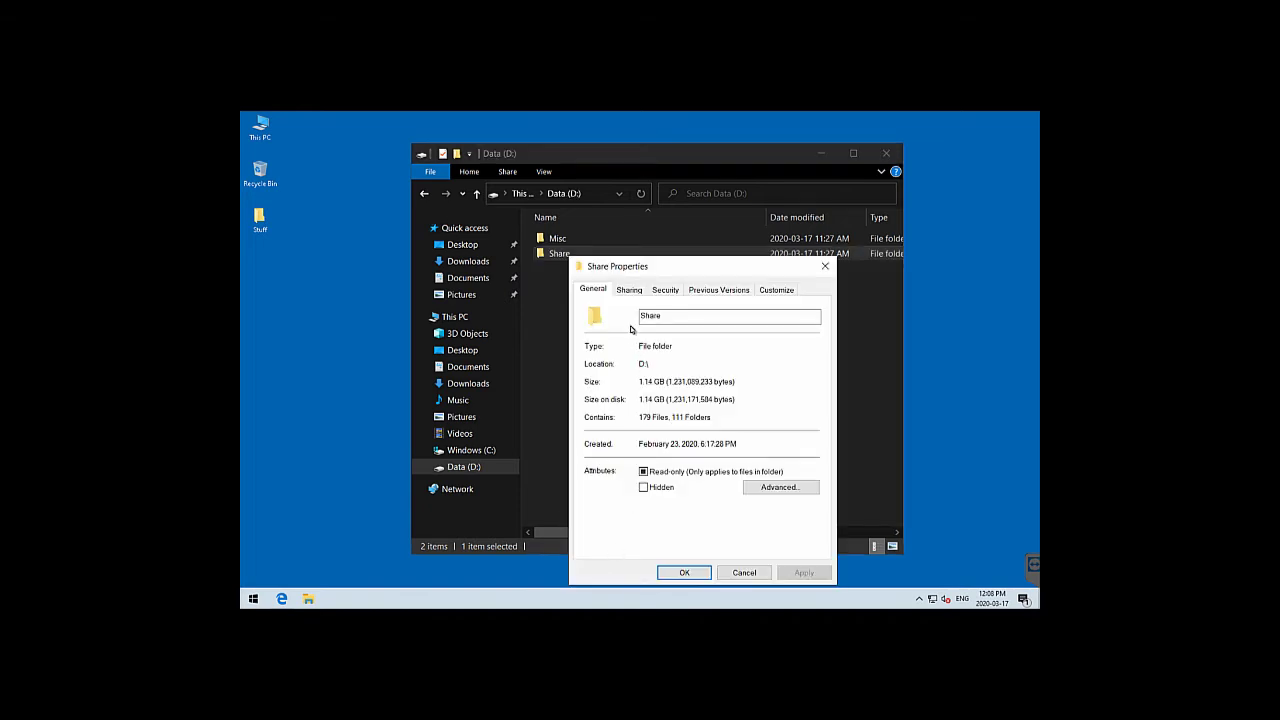
left_click(629, 289)
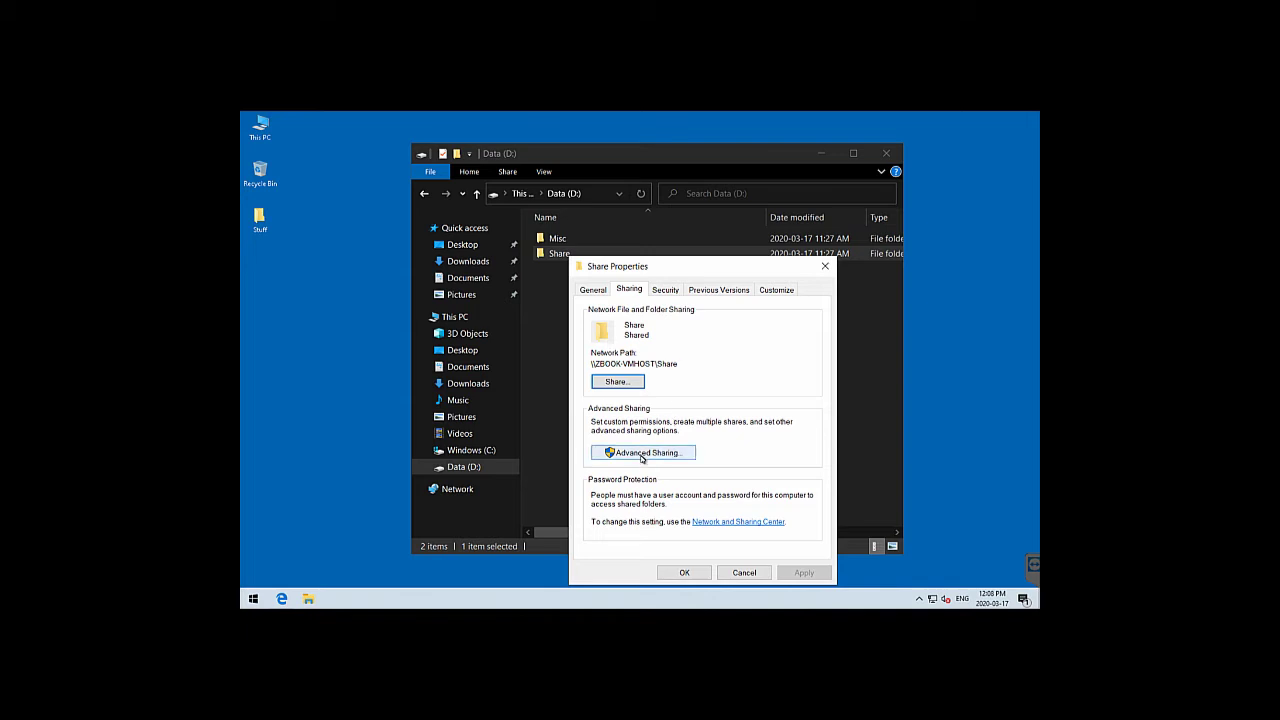
left_click(642, 453)
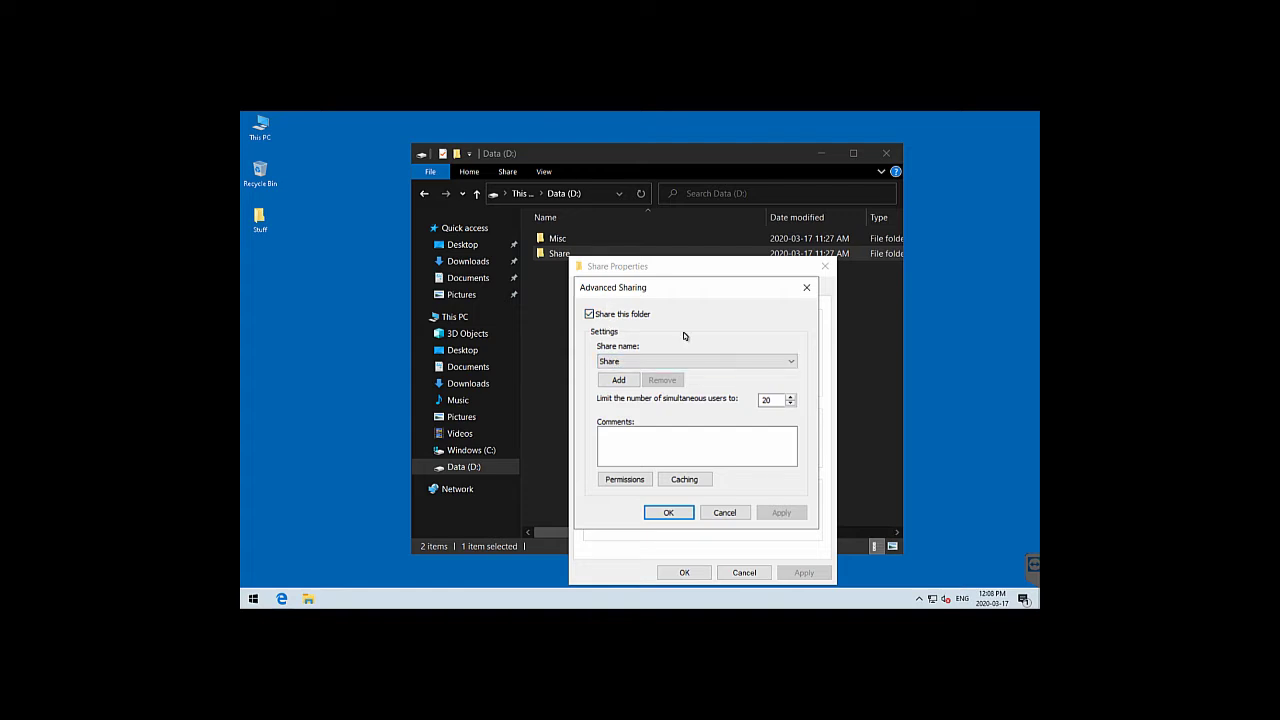
left_click(619, 381)
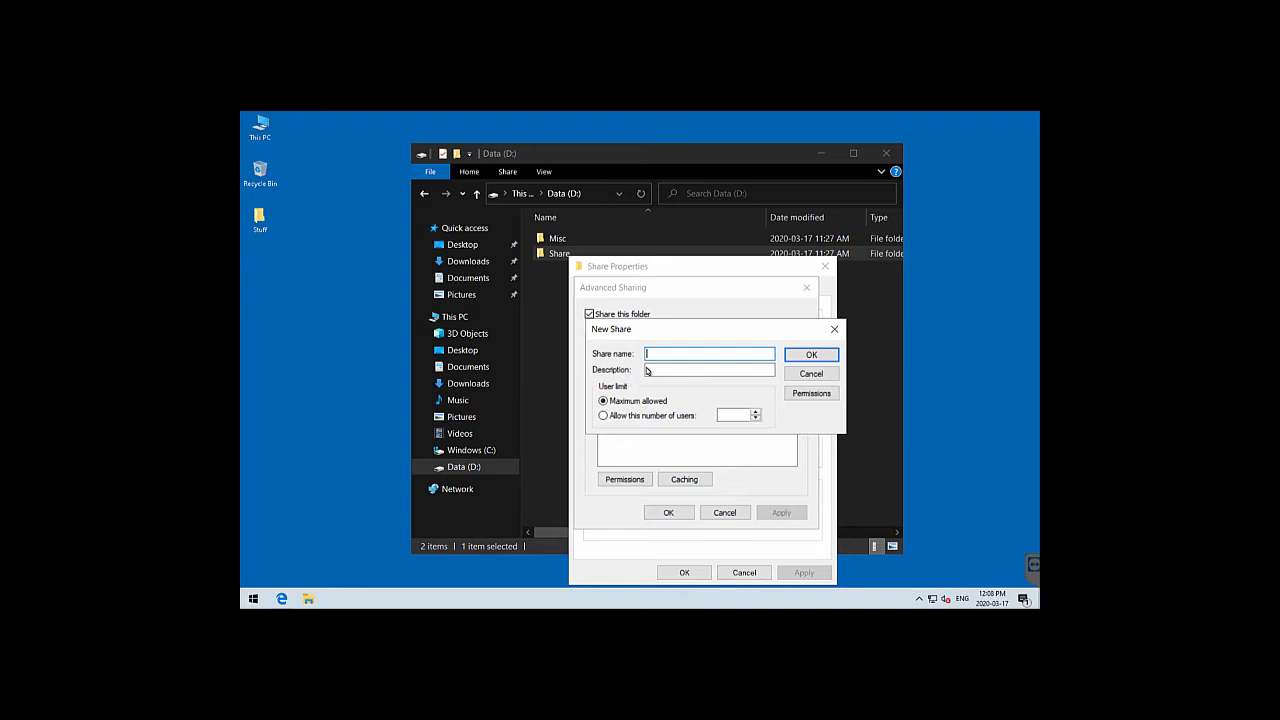
left_click(811, 375)
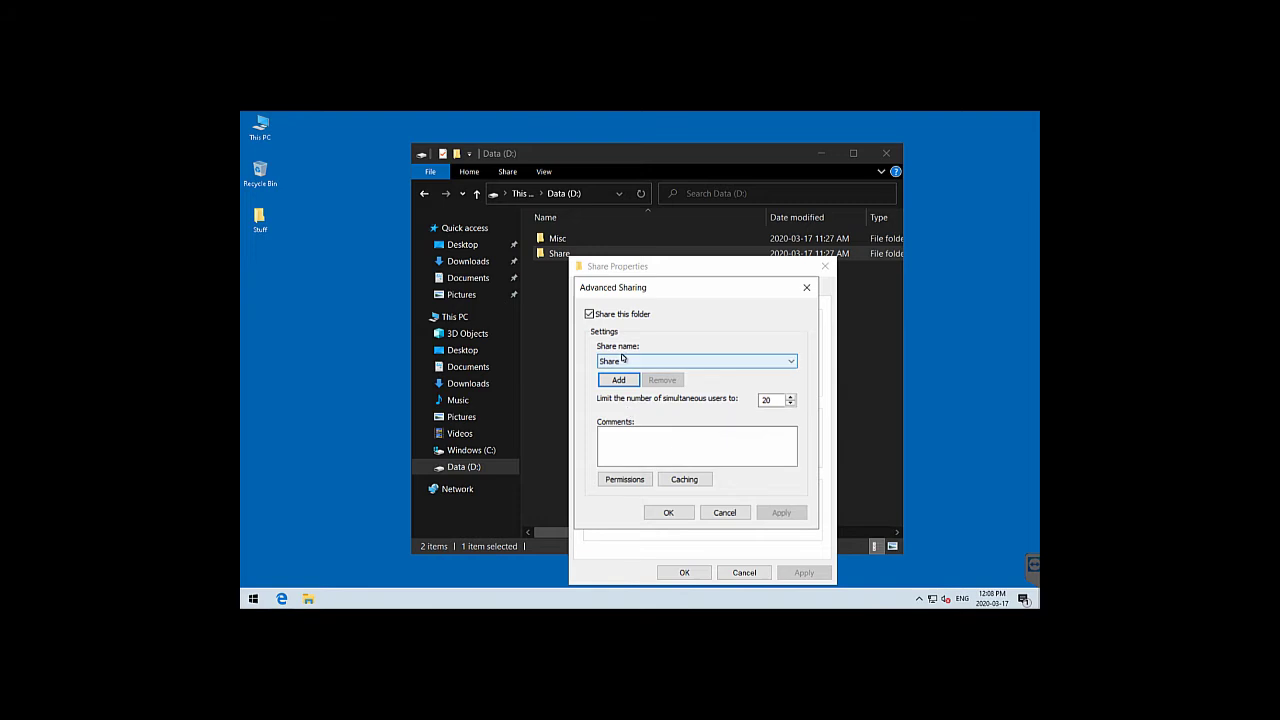
Grant the user account Full Control, Change and Read in the Share folder's share permissions
left_click(628, 481)
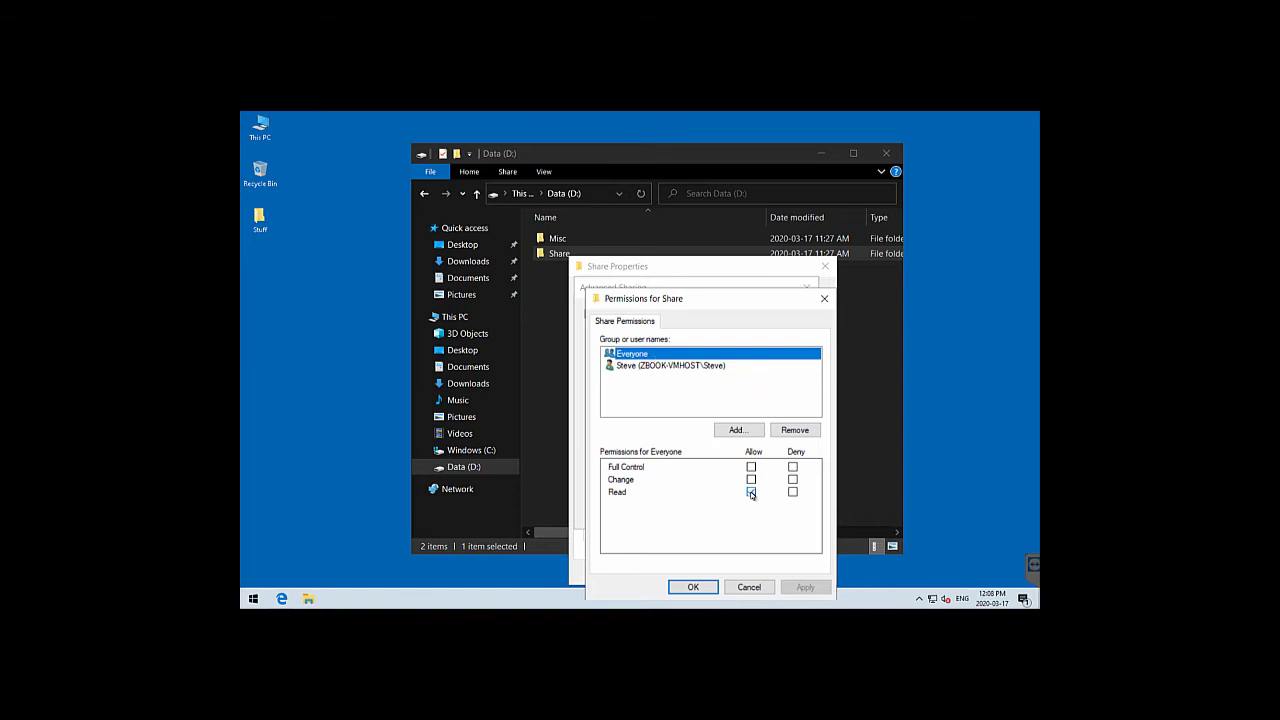
left_click(648, 367)
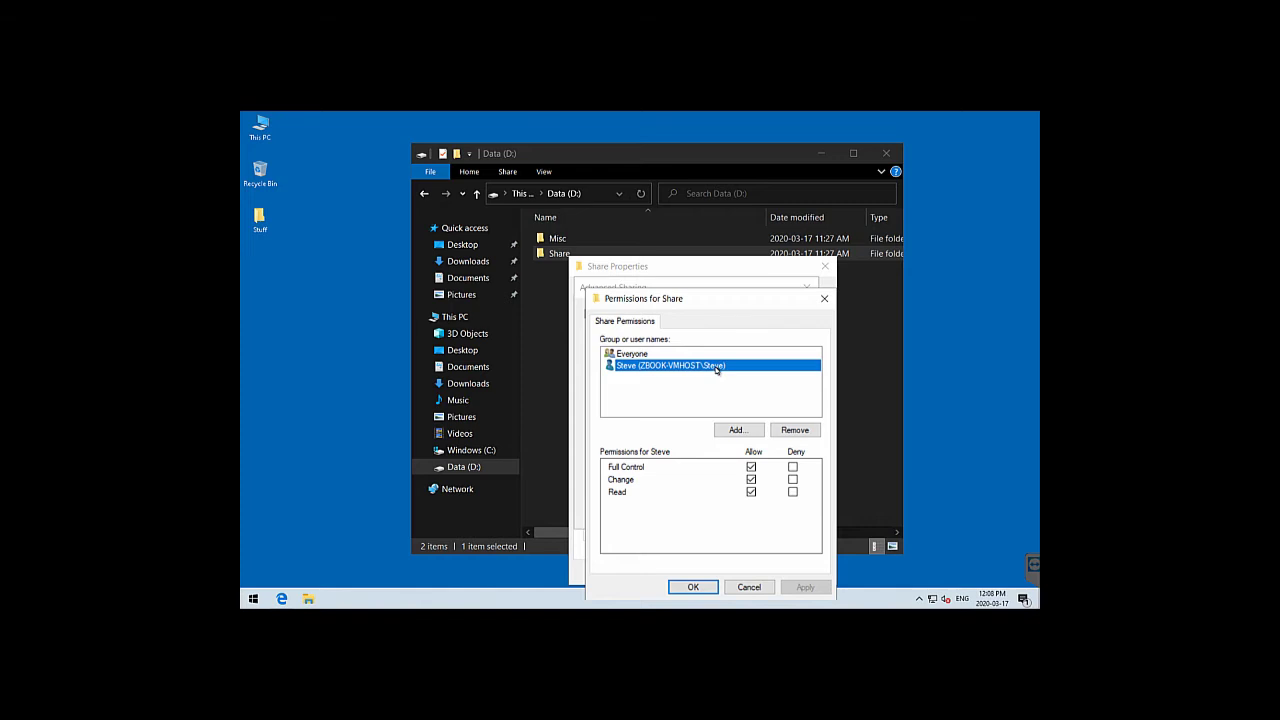
left_click(751, 467)
left_click(751, 491)
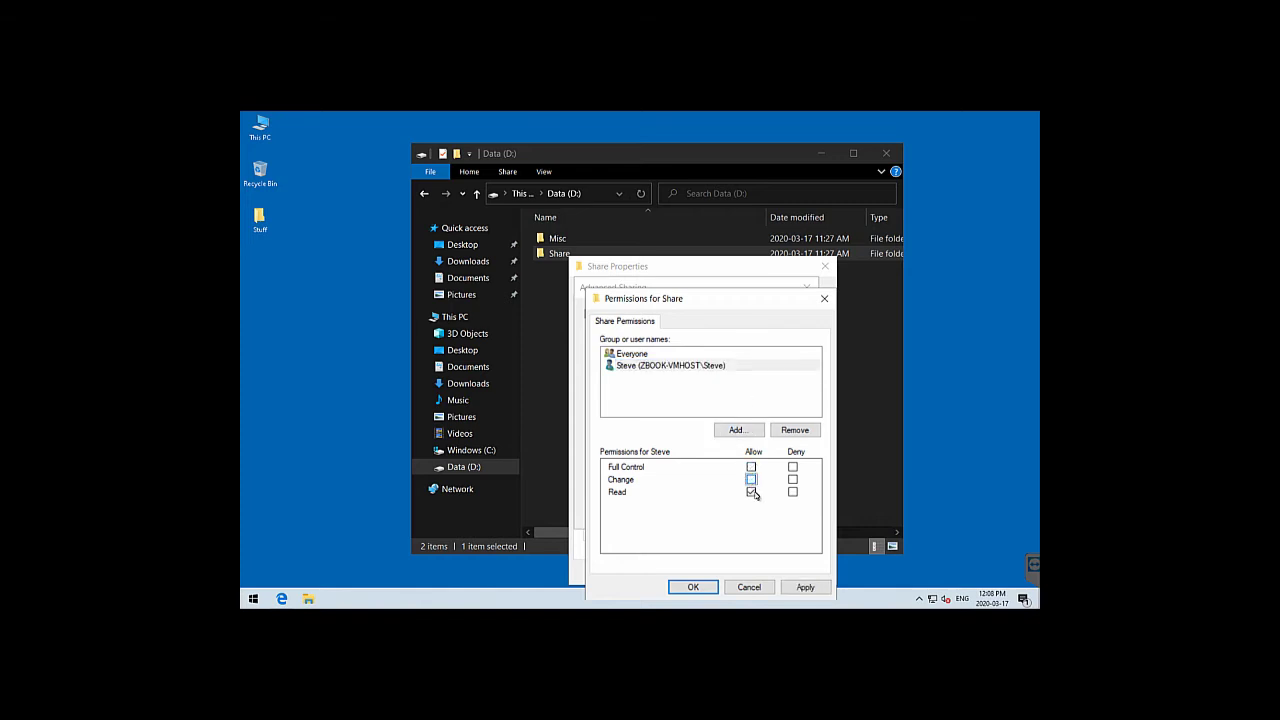
left_click(751, 467)
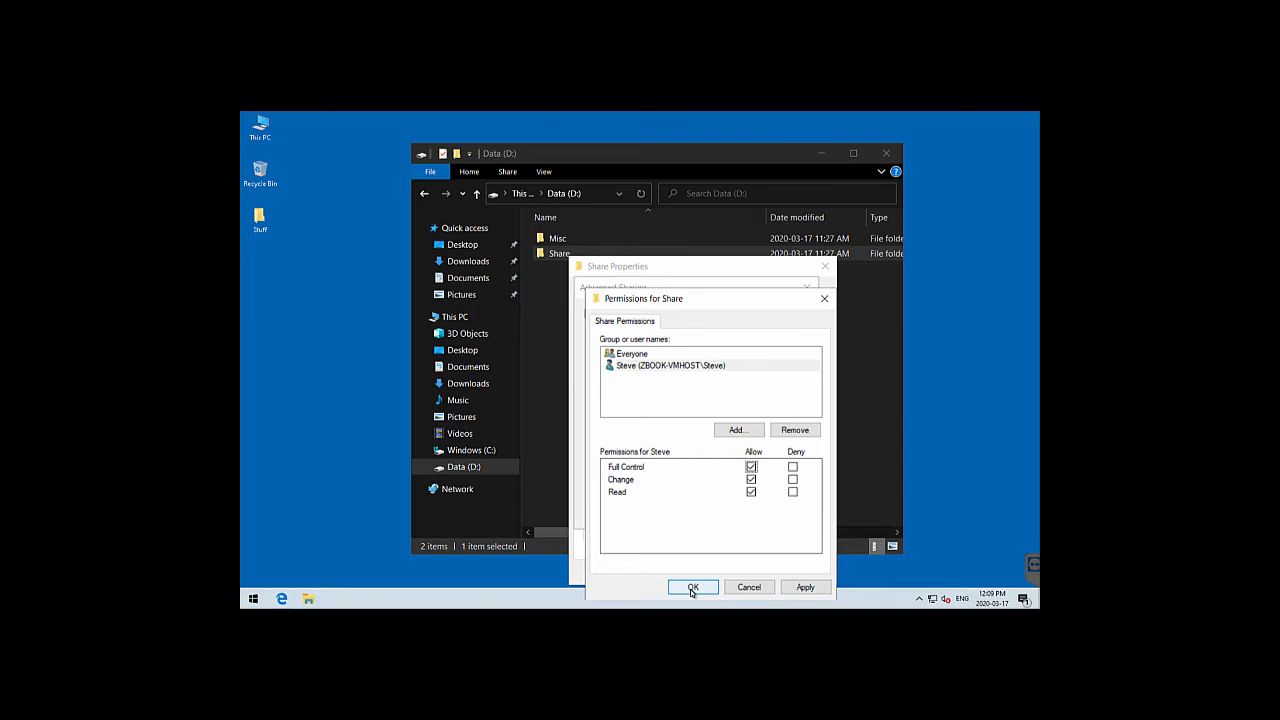
left_click(692, 588)
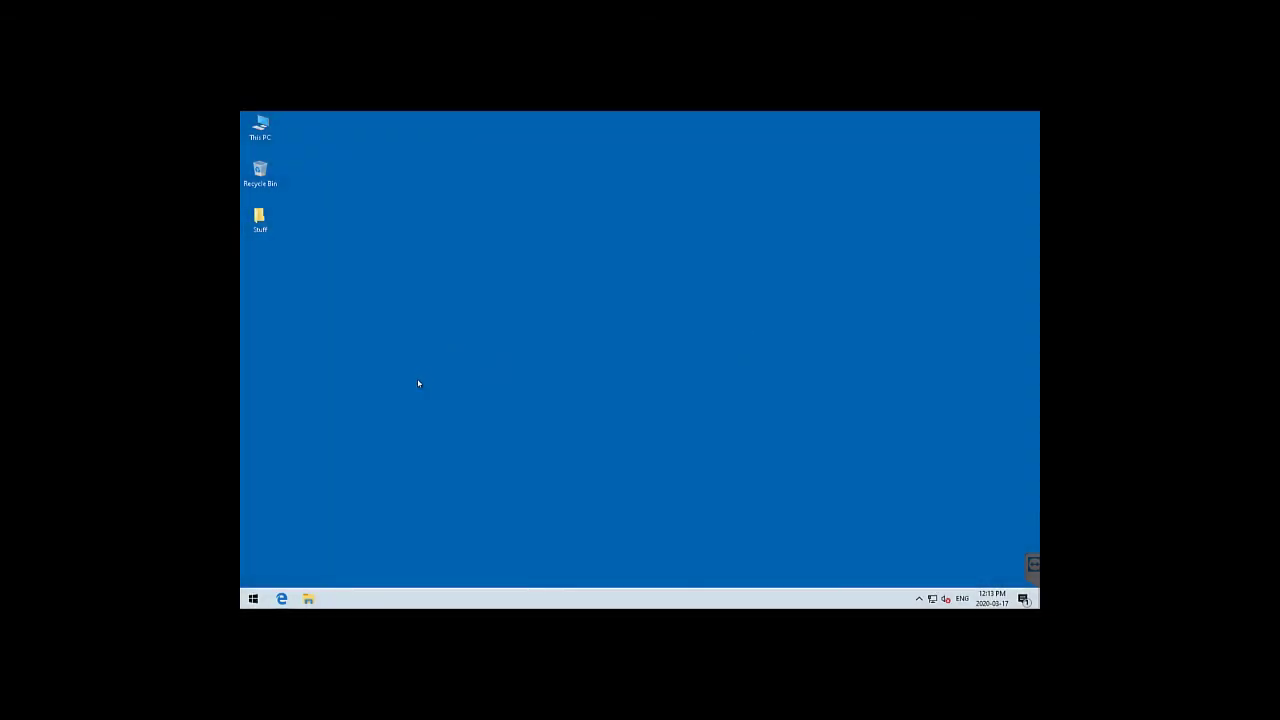
Open Backup settings, dismiss the Add a drive list unchosen, and go to More options
left_click(254, 599)
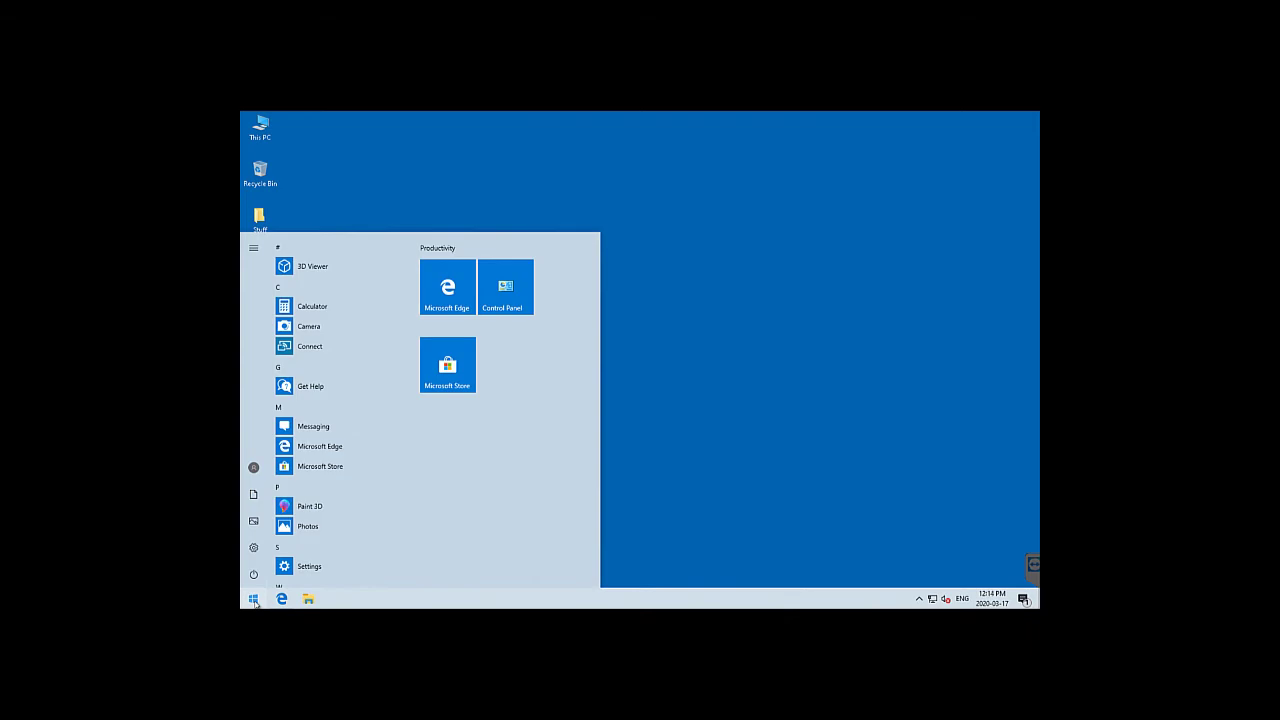
type("backup")
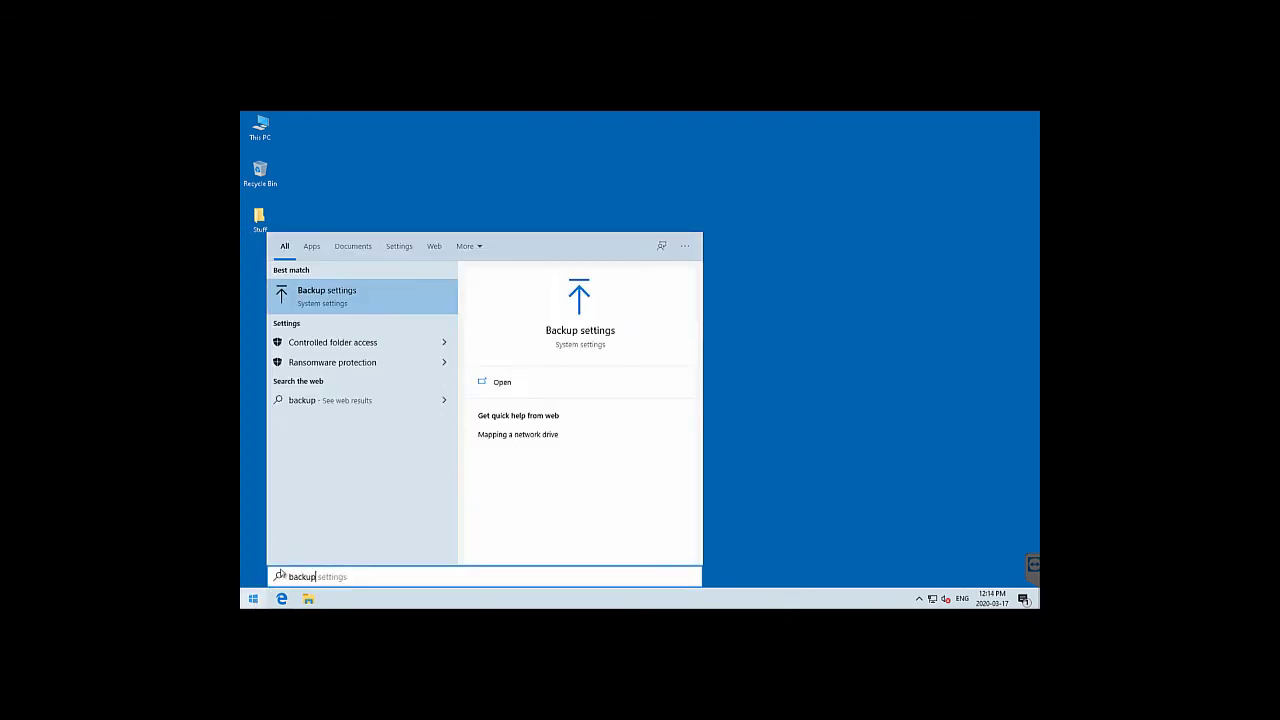
key("Return")
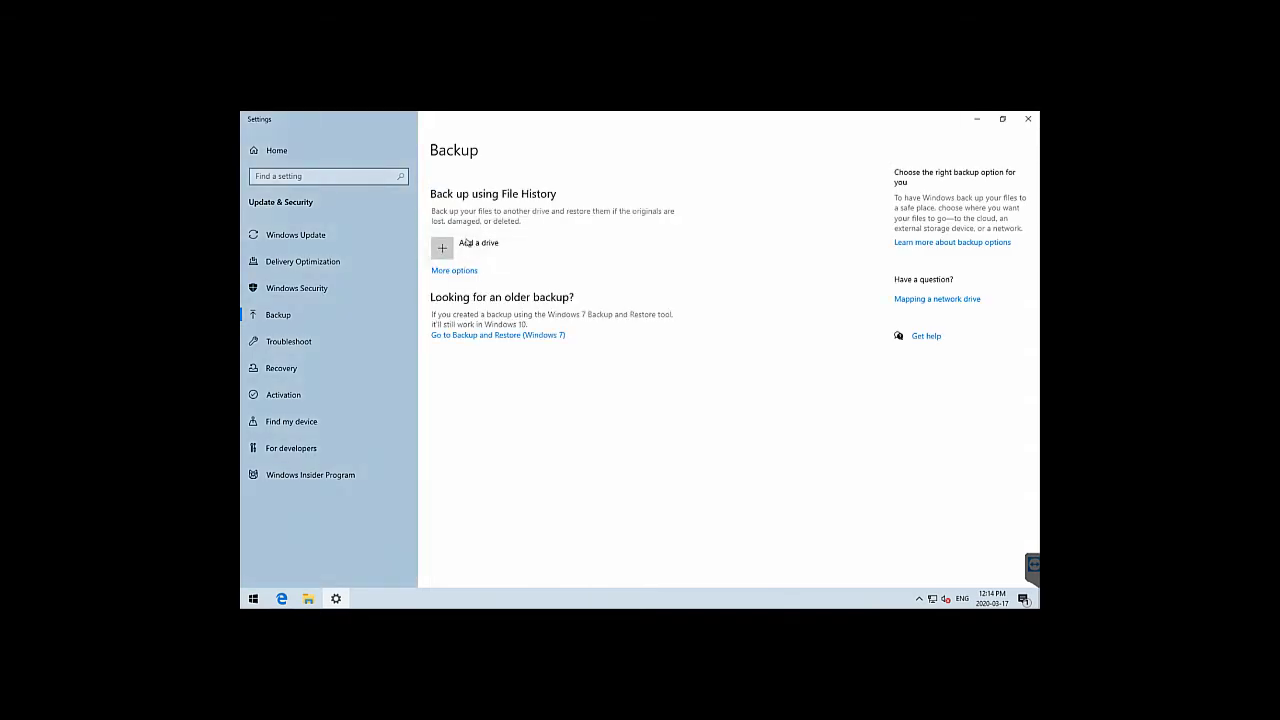
left_click(466, 243)
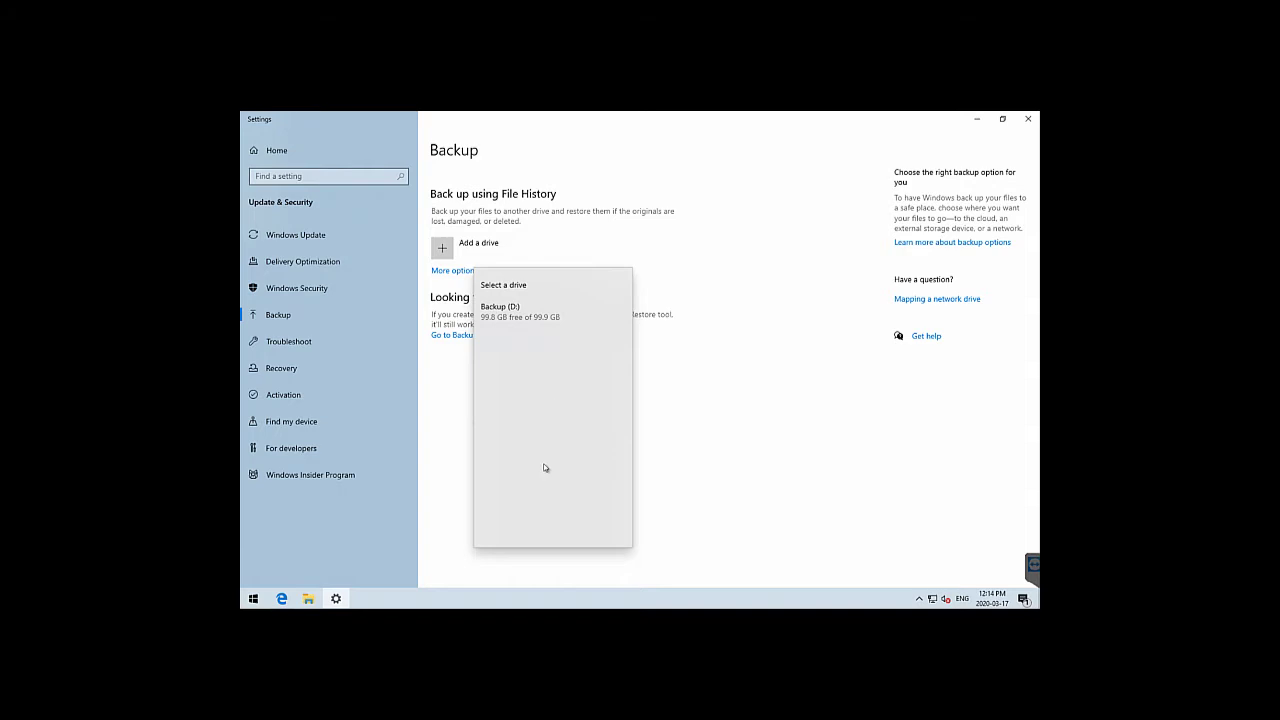
left_click(683, 478)
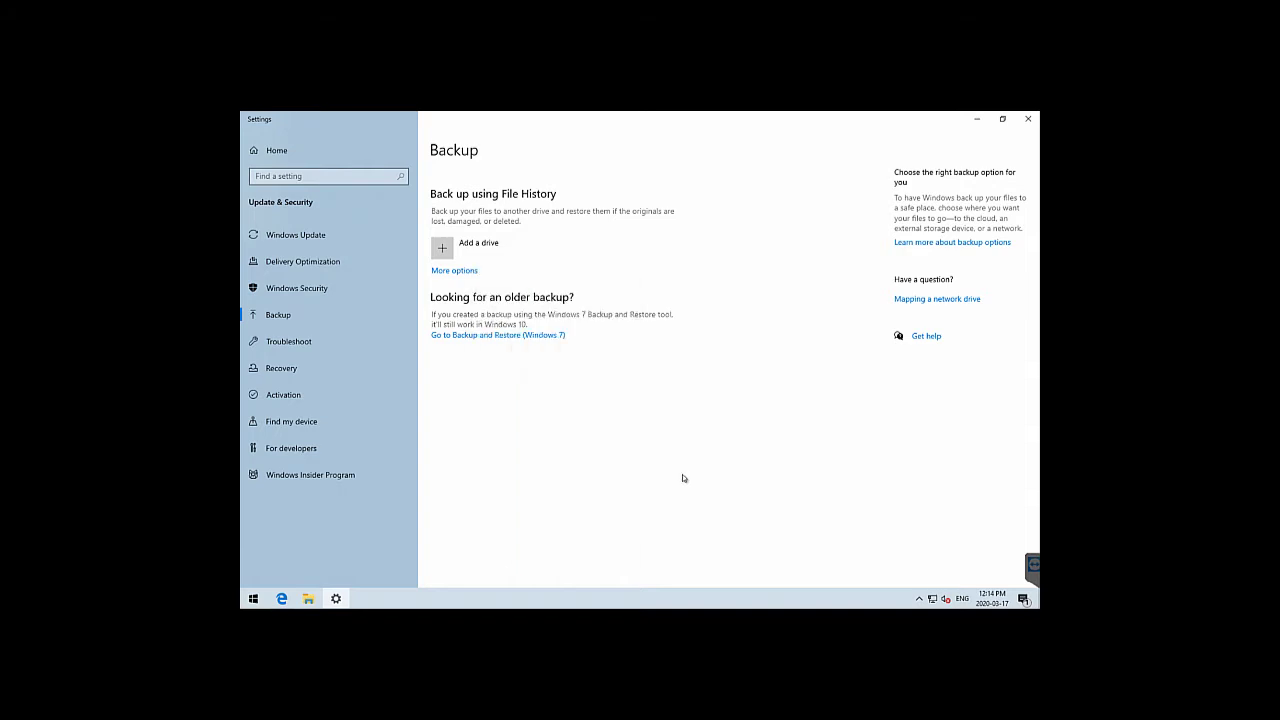
left_click(475, 271)
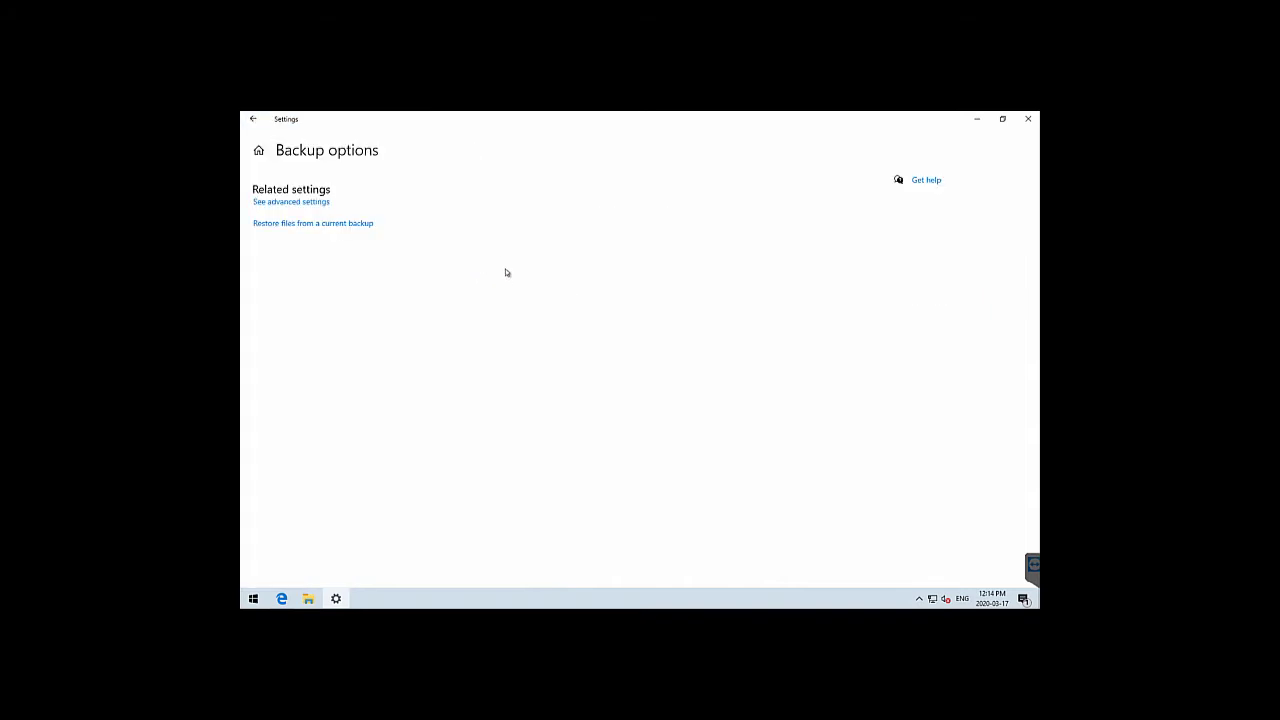
From File History's advanced settings, start adding a network location on the Select drive page
left_click(307, 203)
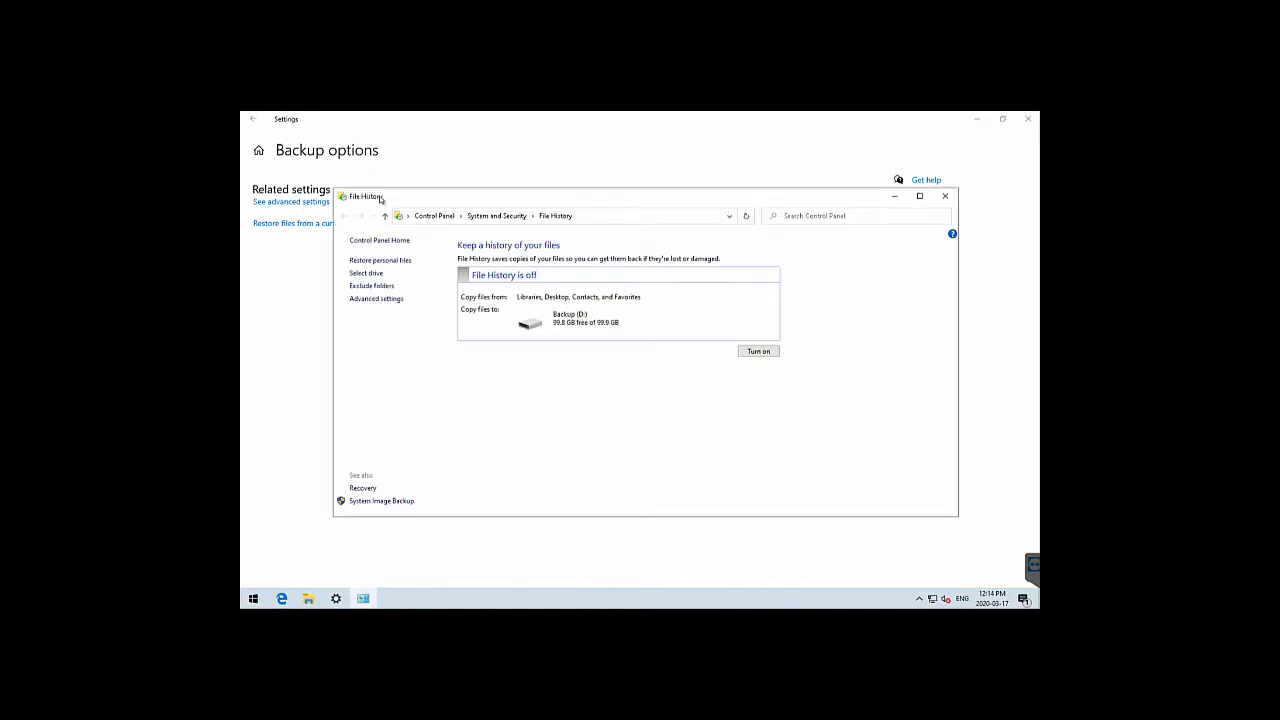
left_click(379, 274)
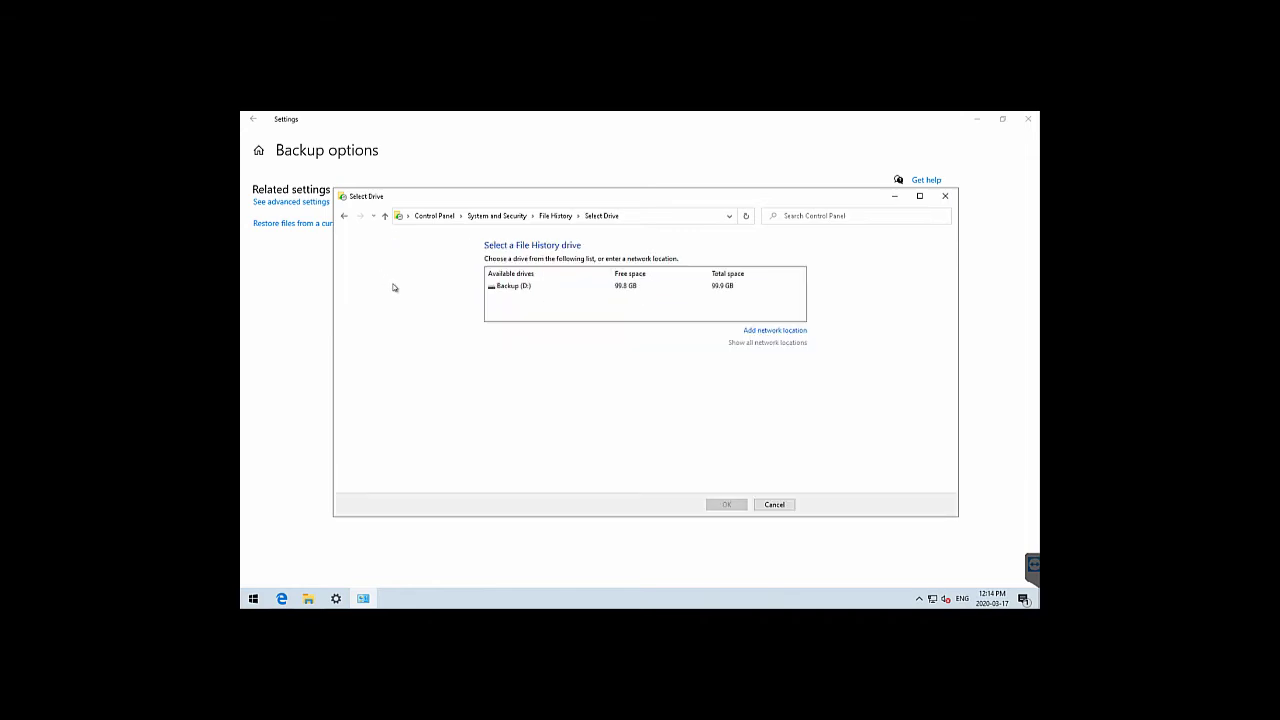
left_click(778, 332)
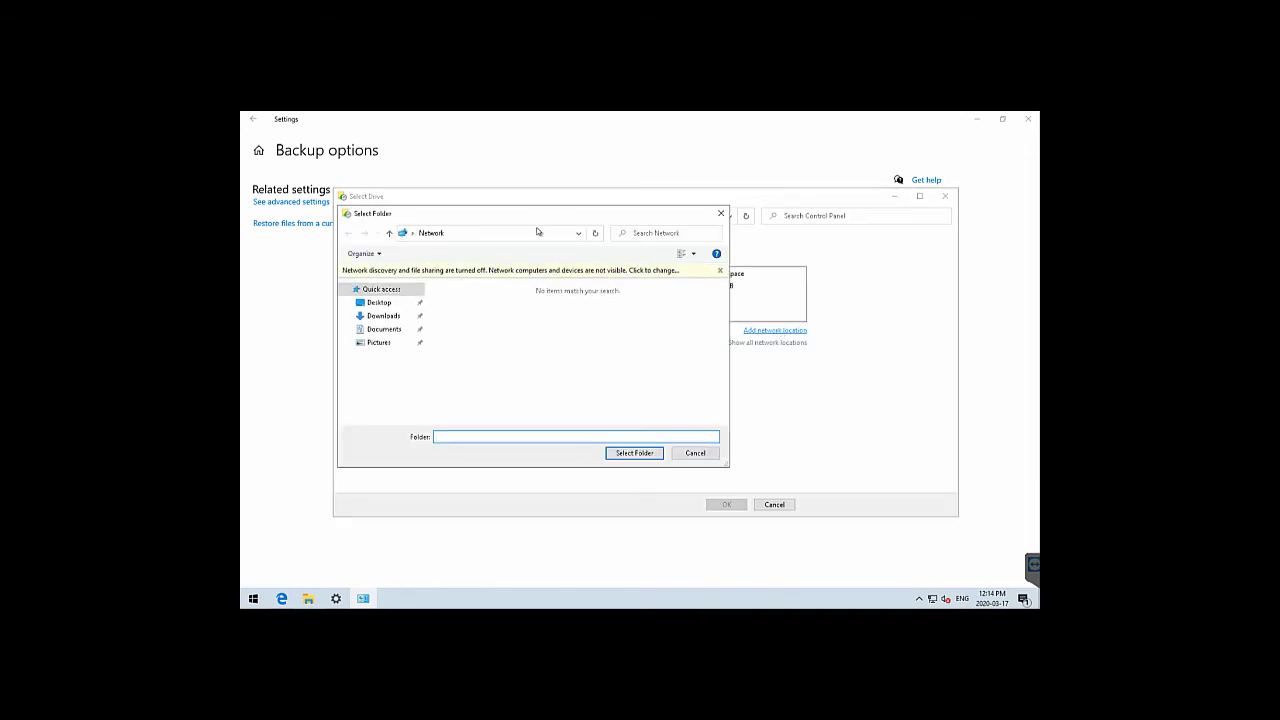
Browse to \\zbook-vmhost\Share\Backups\10x64_Backup and select that folder
left_click(535, 233)
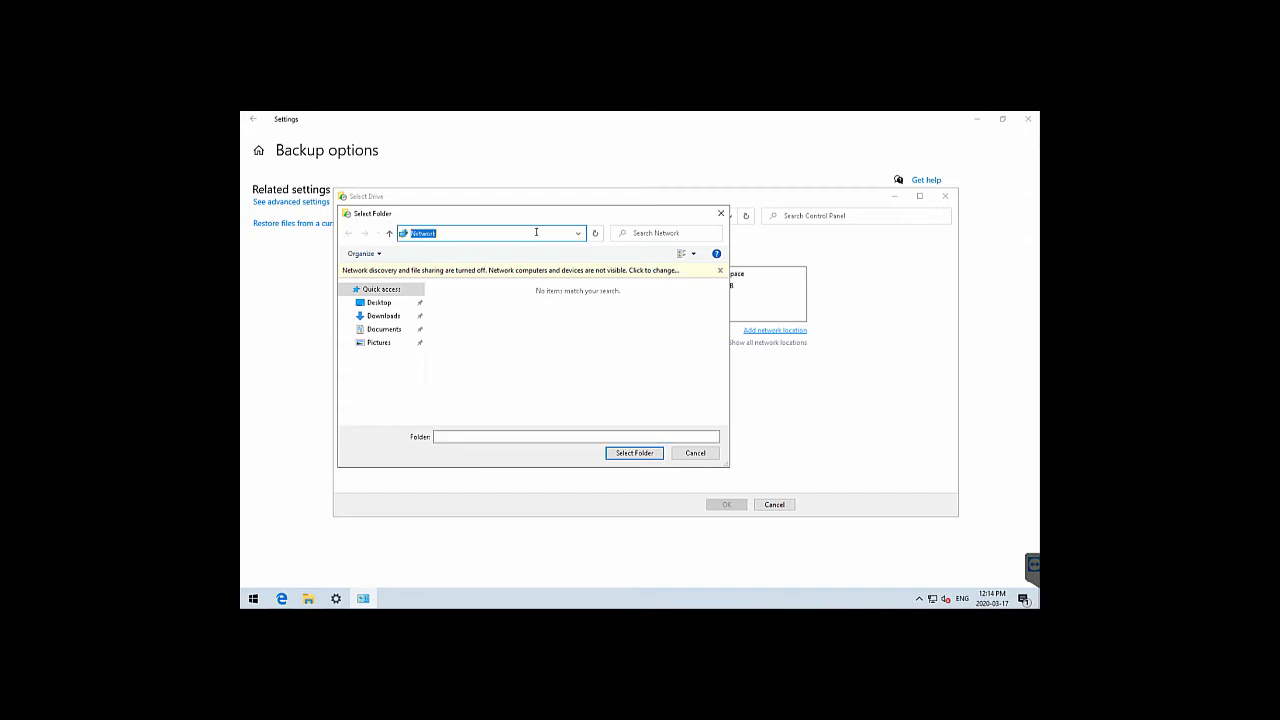
type("\\\\ubook-vmhost")
key("Return")
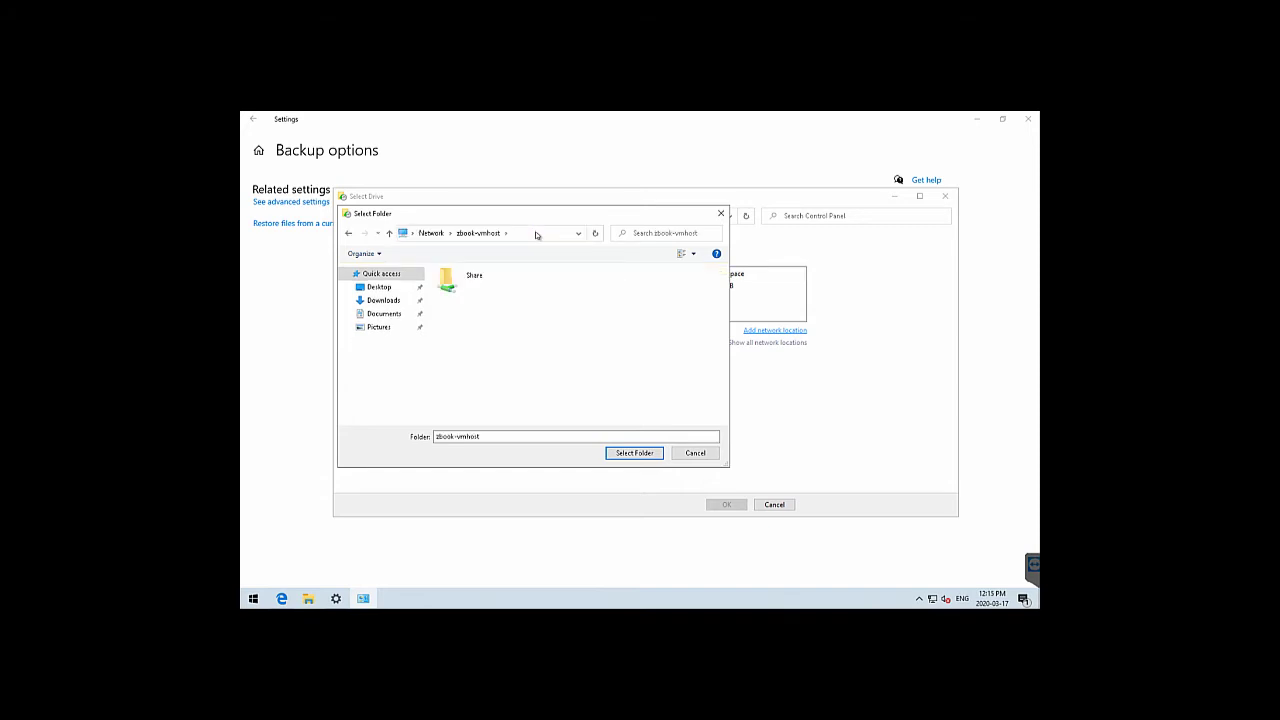
double_click(481, 287)
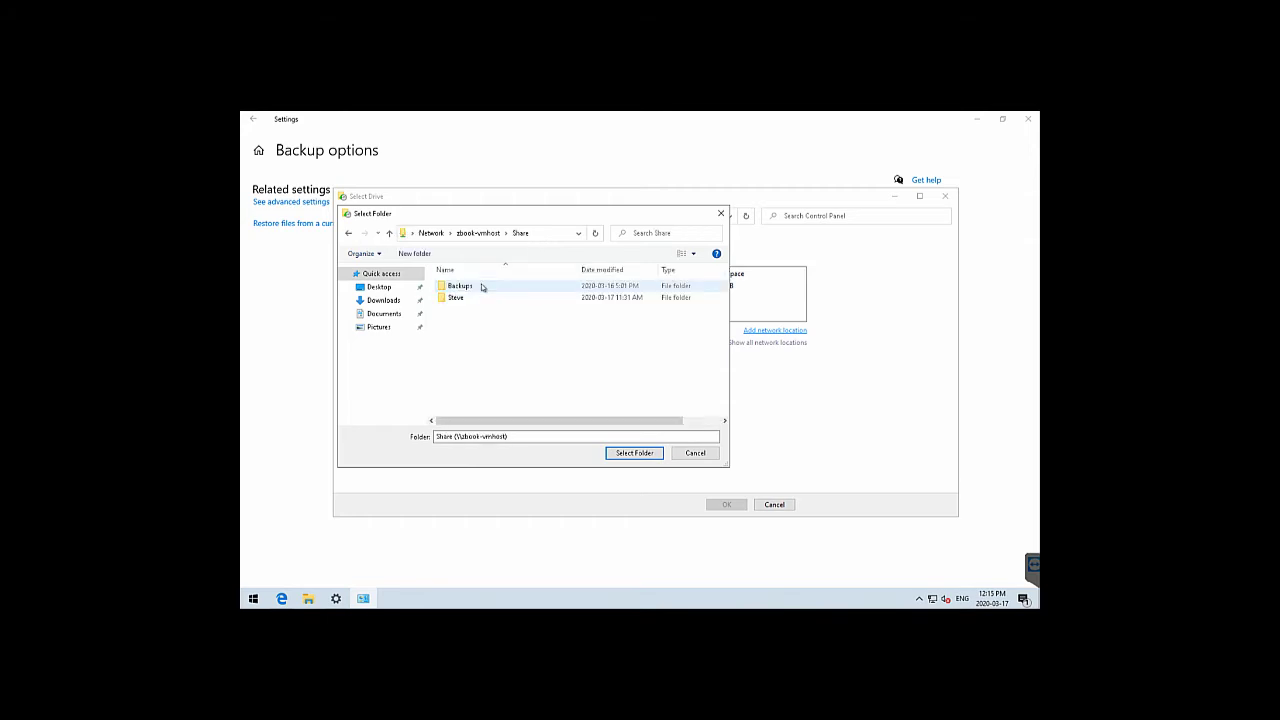
double_click(481, 287)
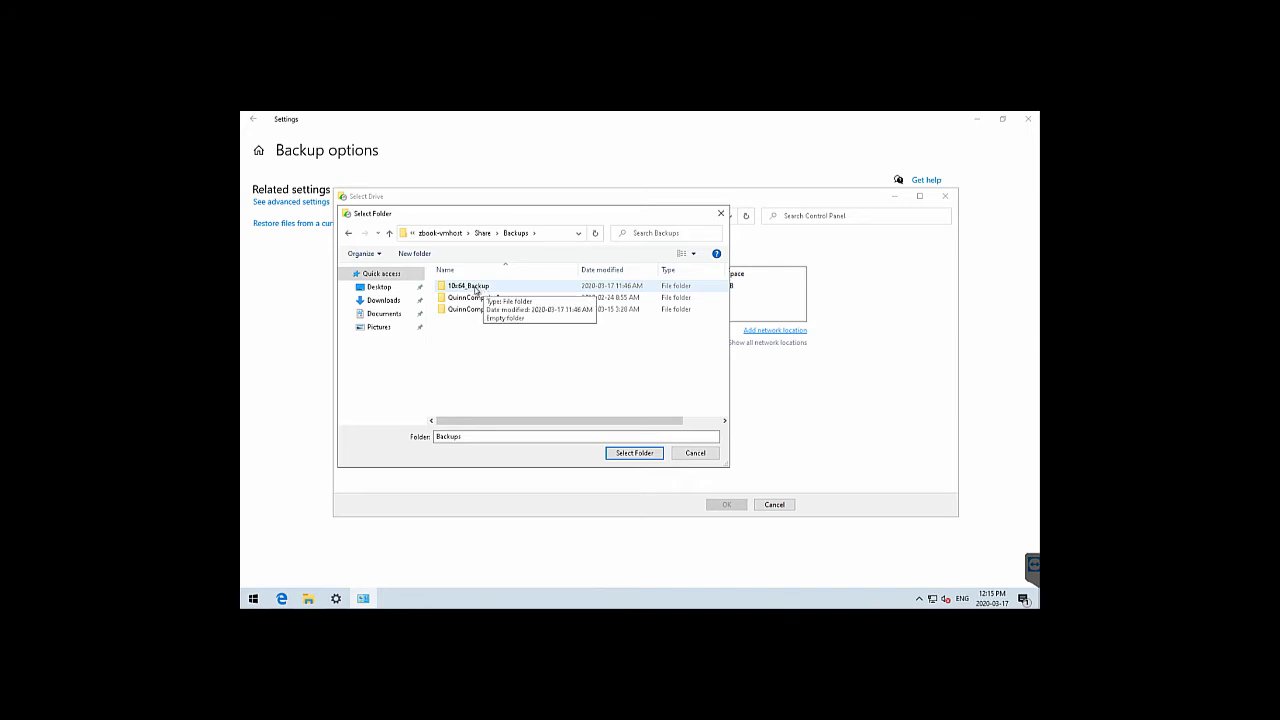
left_click(476, 289)
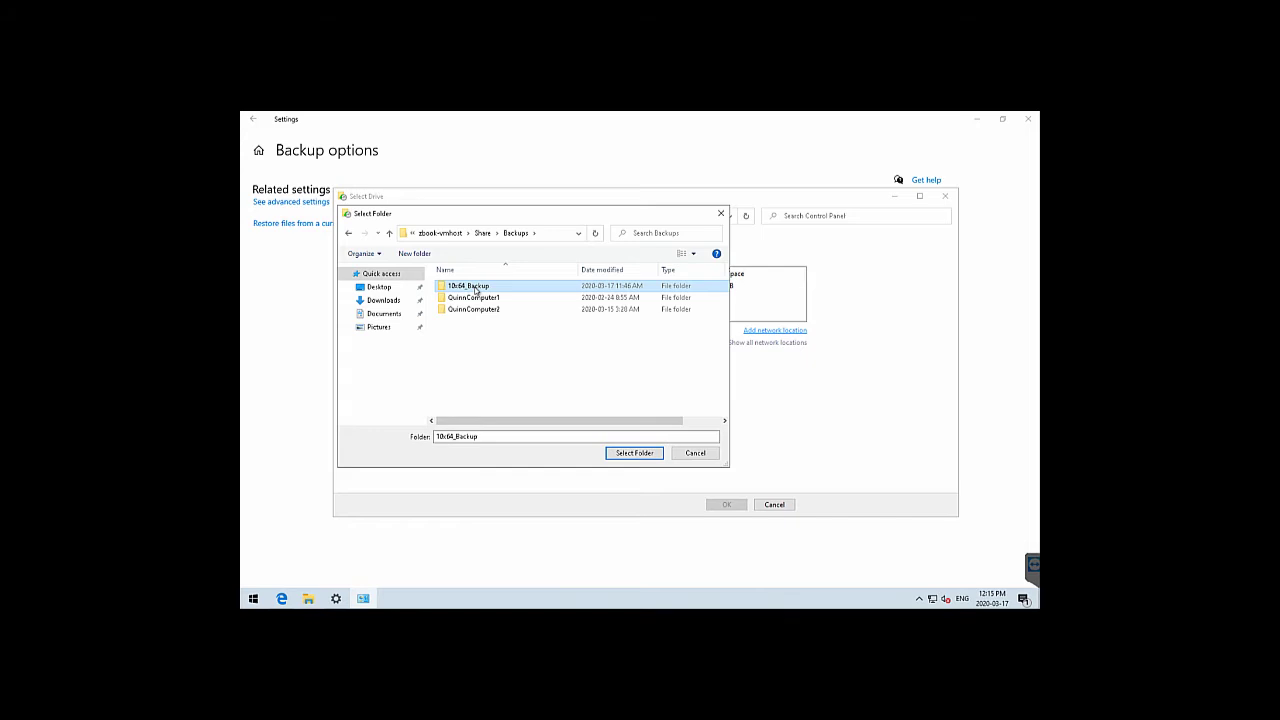
double_click(476, 289)
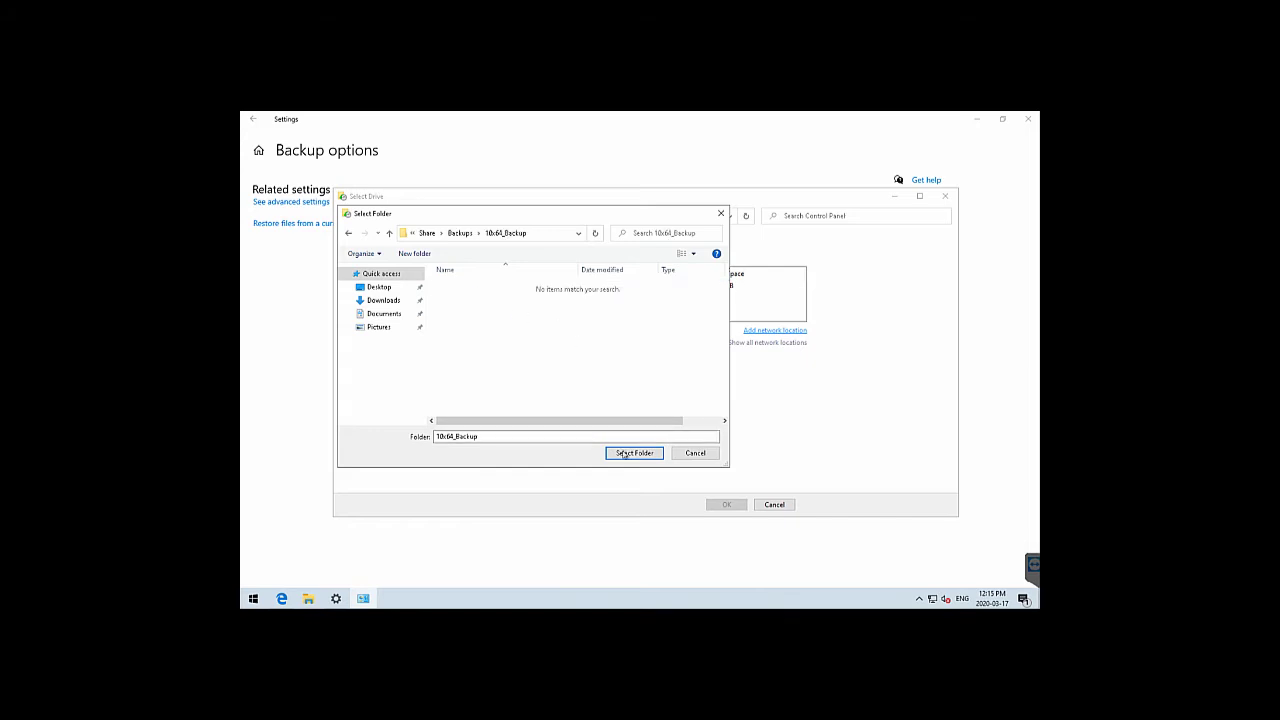
left_click(618, 452)
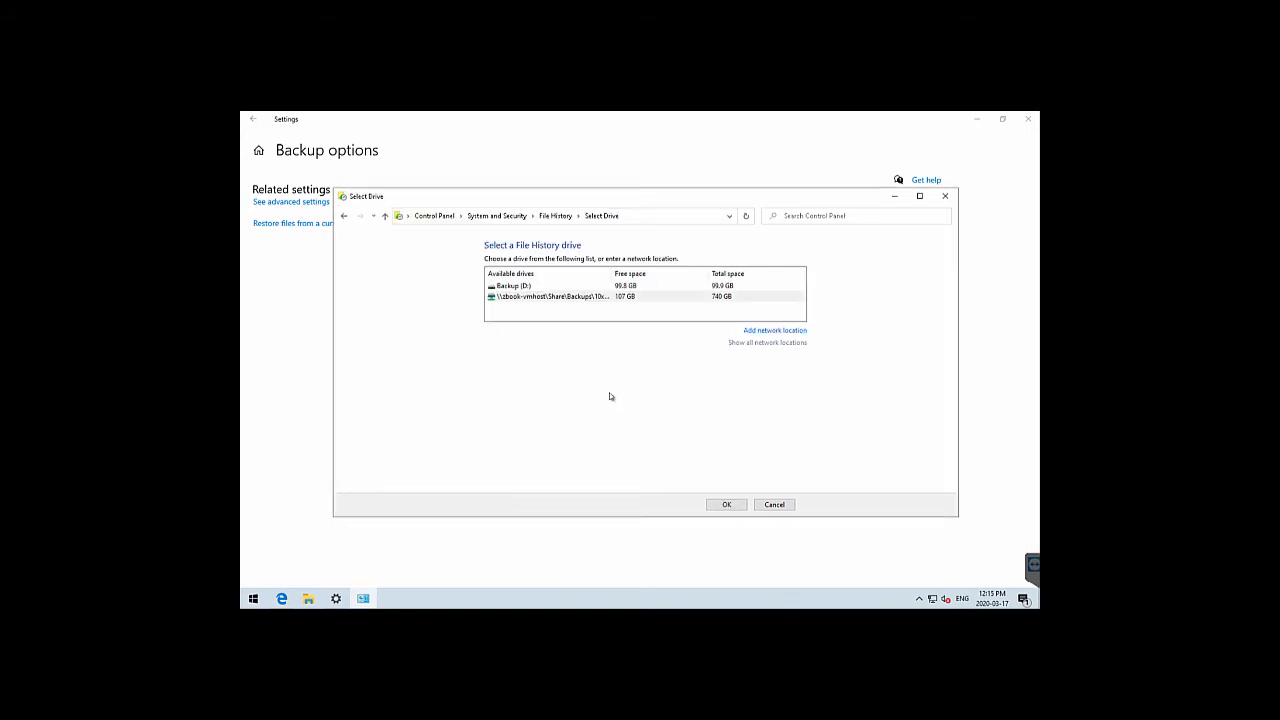
Confirm 10x64_Backup as the File History drive, toggle File History on then off, and close both windows
left_click(727, 504)
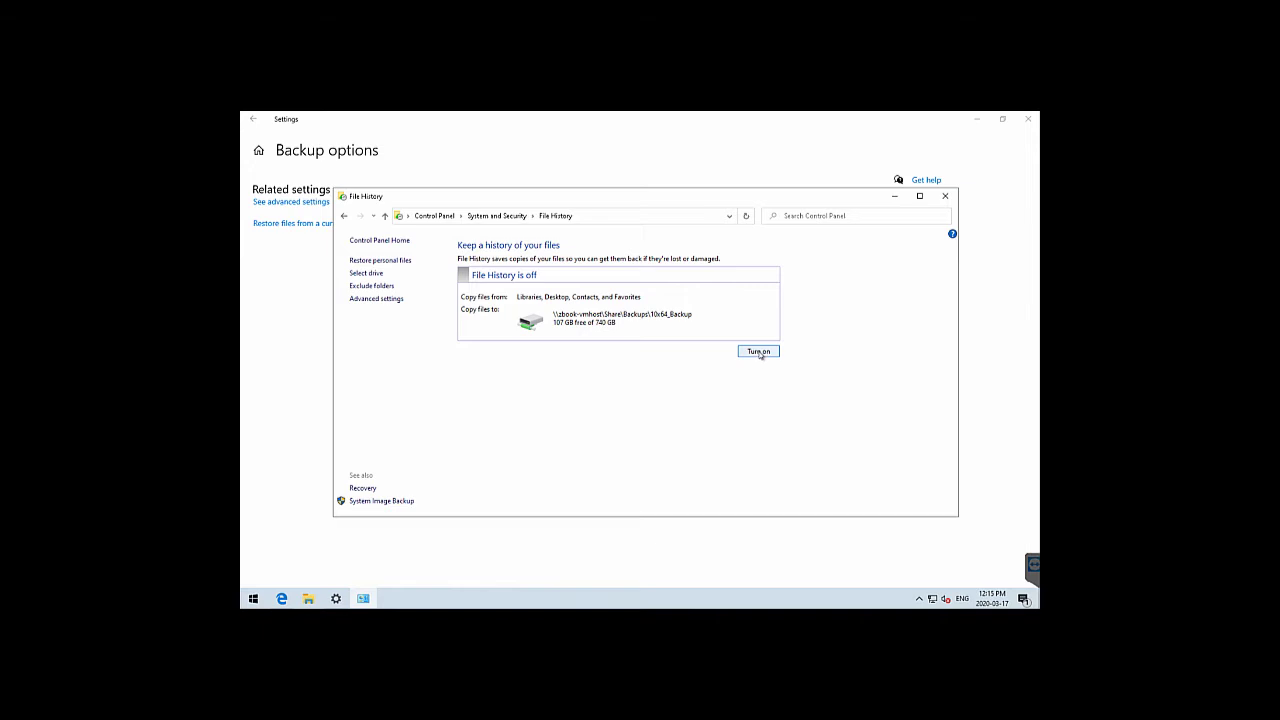
left_click(760, 352)
left_click(760, 353)
left_click(757, 369)
left_click(946, 197)
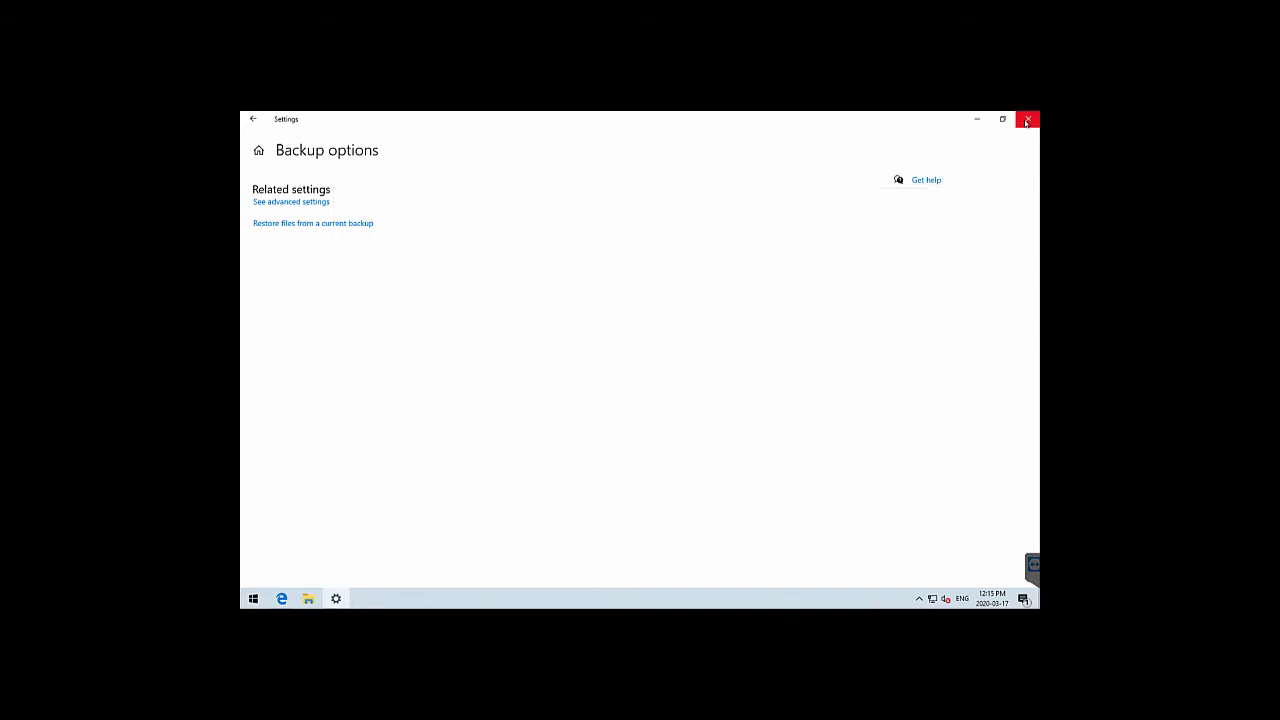
left_click(1027, 119)
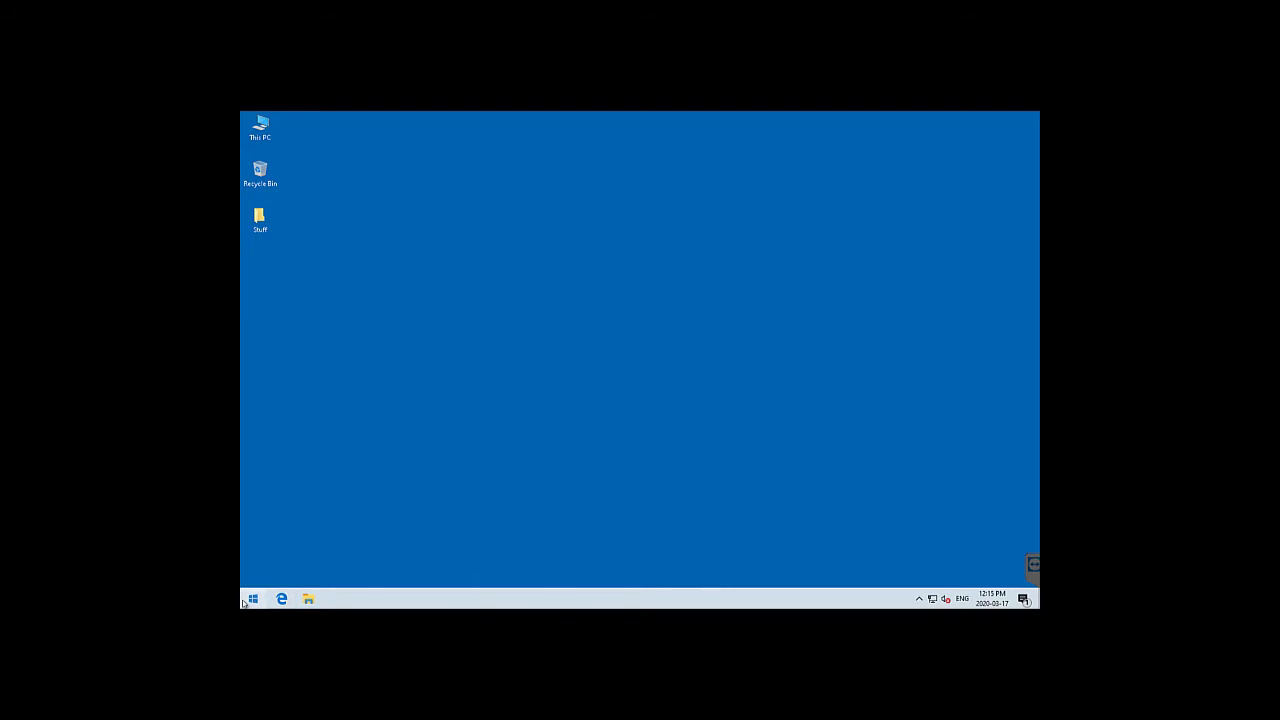
Reopen Backup options and scroll to view the 10x64_Backup network target and backed-up folders
left_click(253, 598)
type("backup")
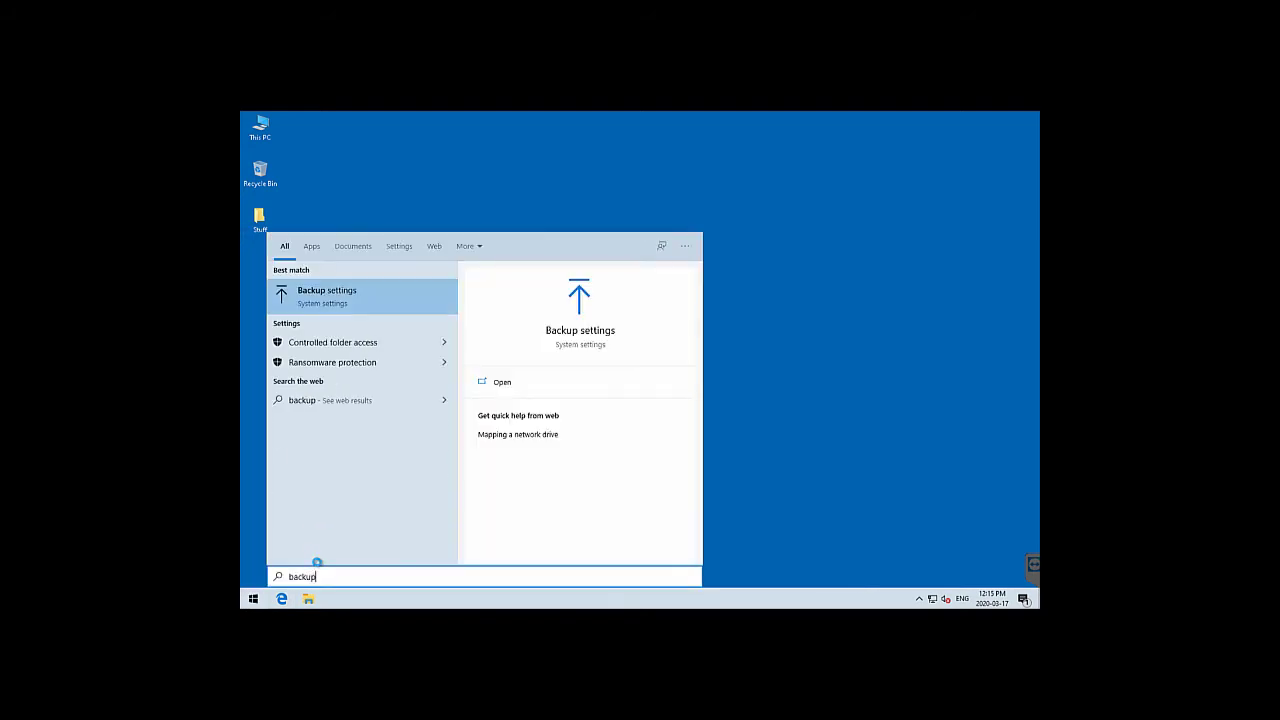
key("Return")
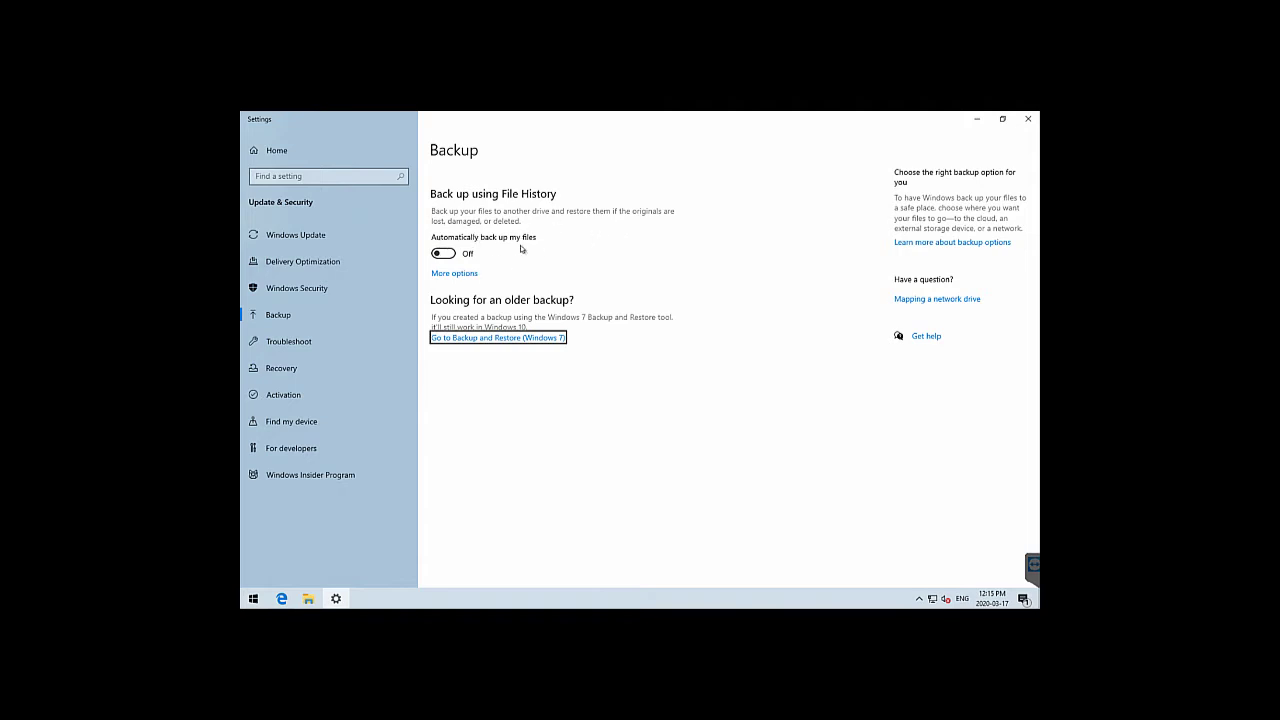
left_click(464, 276)
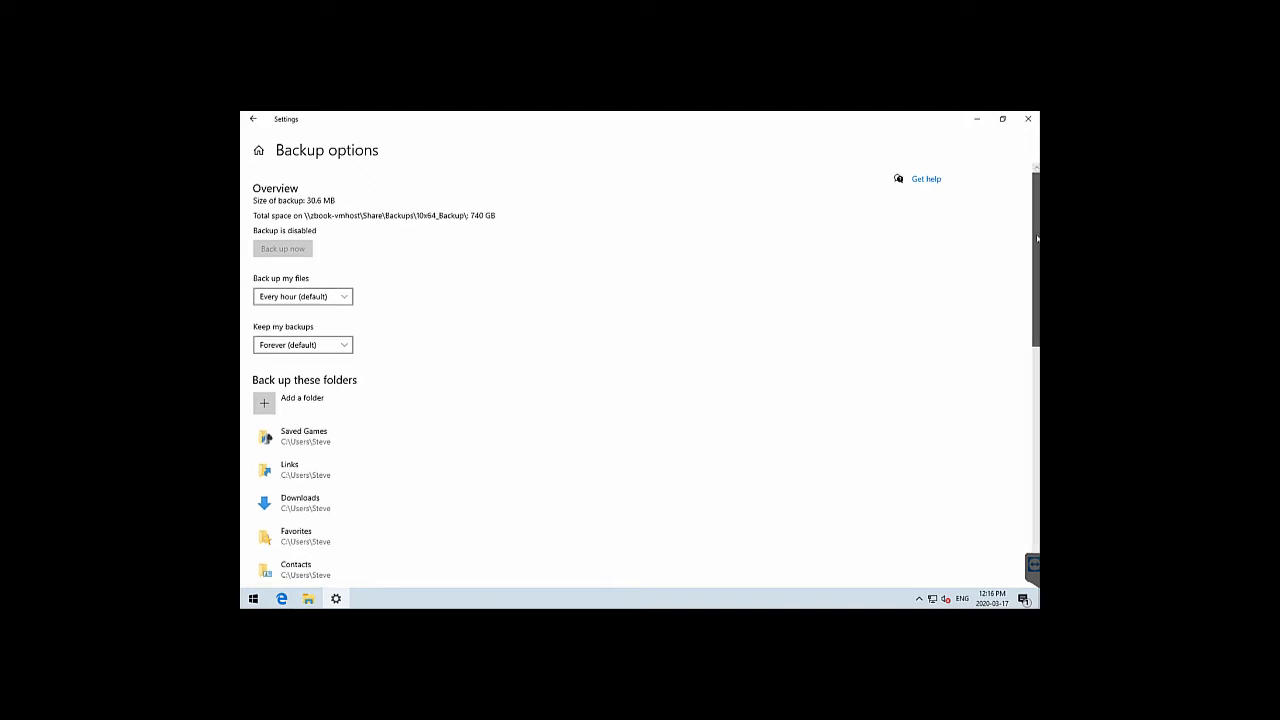
scroll(1037, 217, "down", 1)
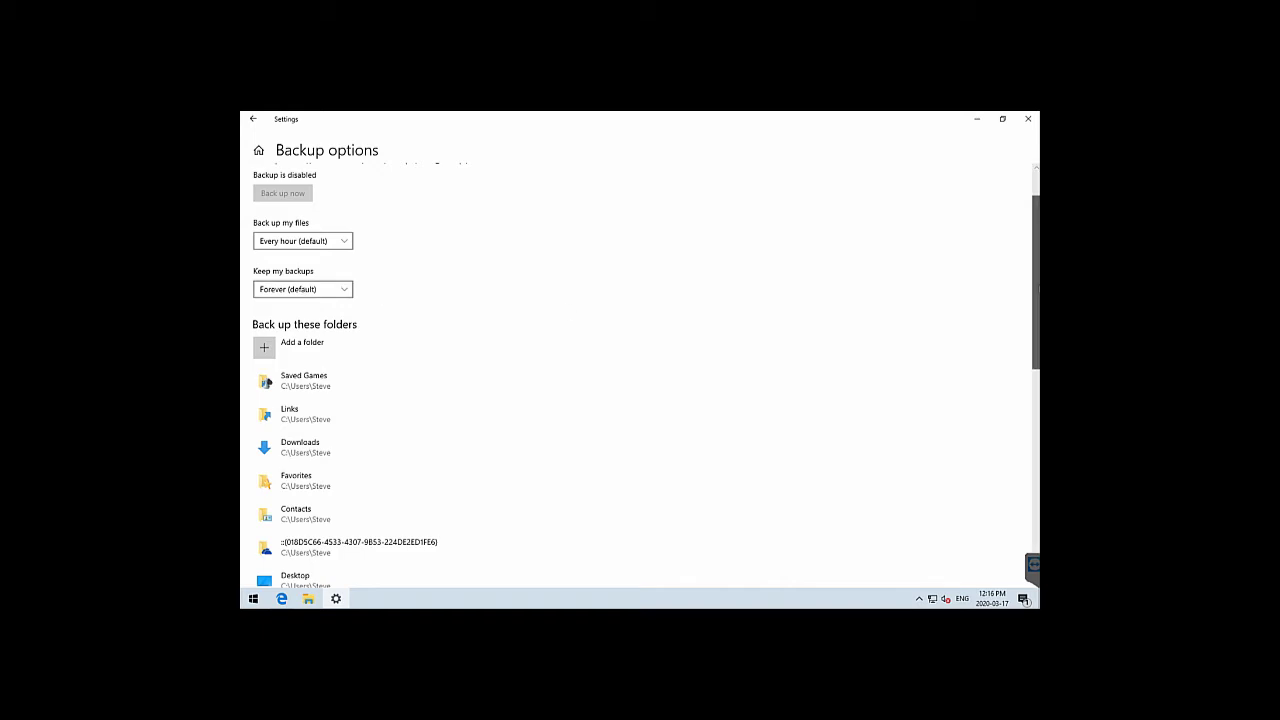
scroll(640, 380, "down", 1)
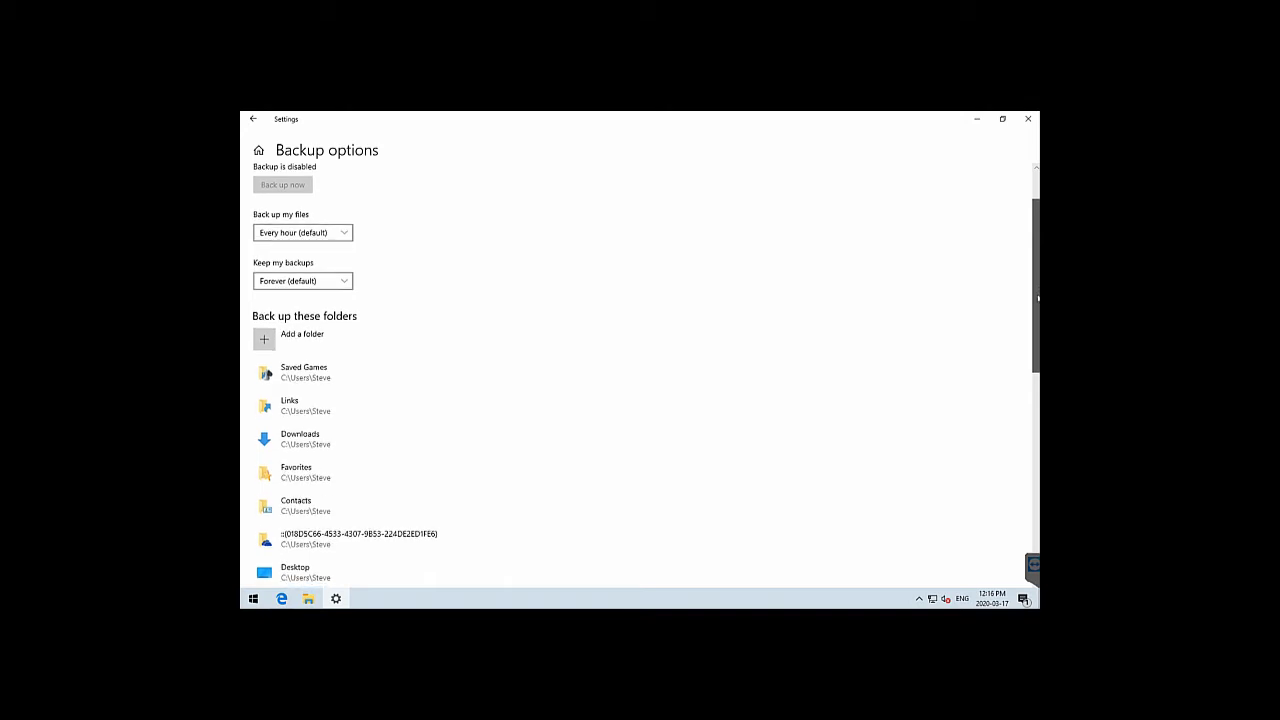
Remove Downloads and the GUID-named folder from the backed-up folders list
scroll(578, 211, "down", 3)
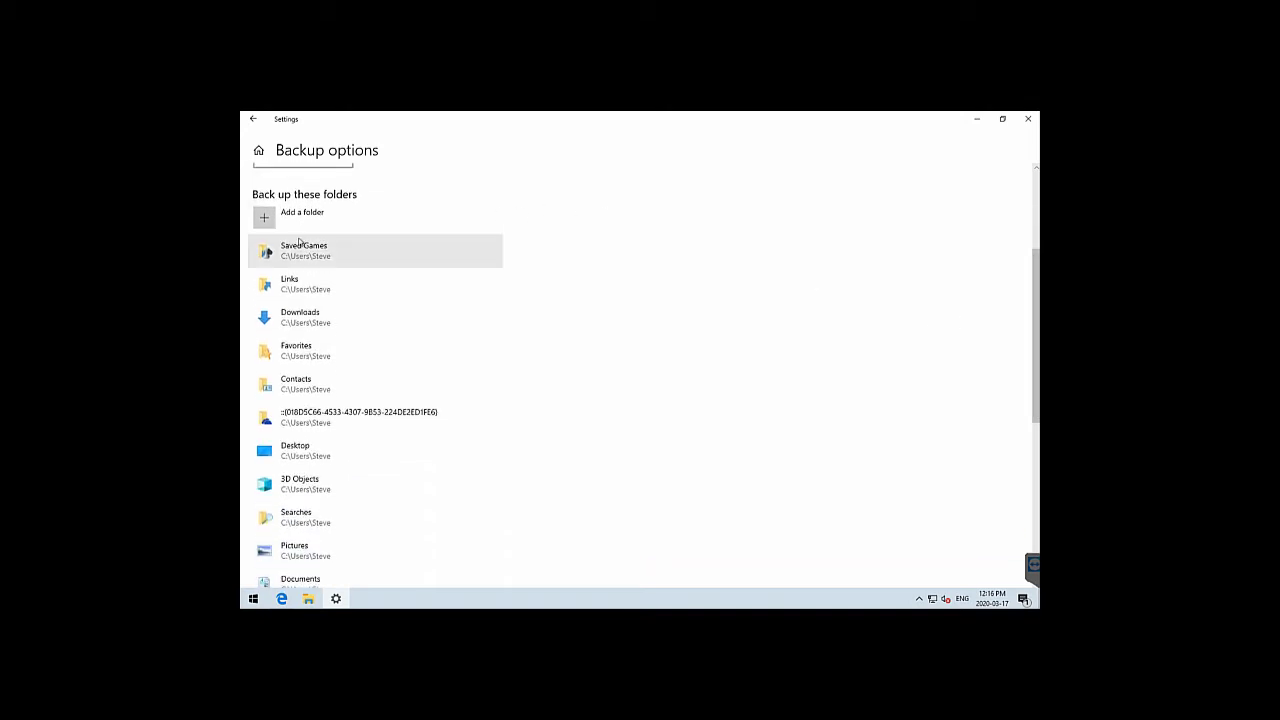
left_click(308, 316)
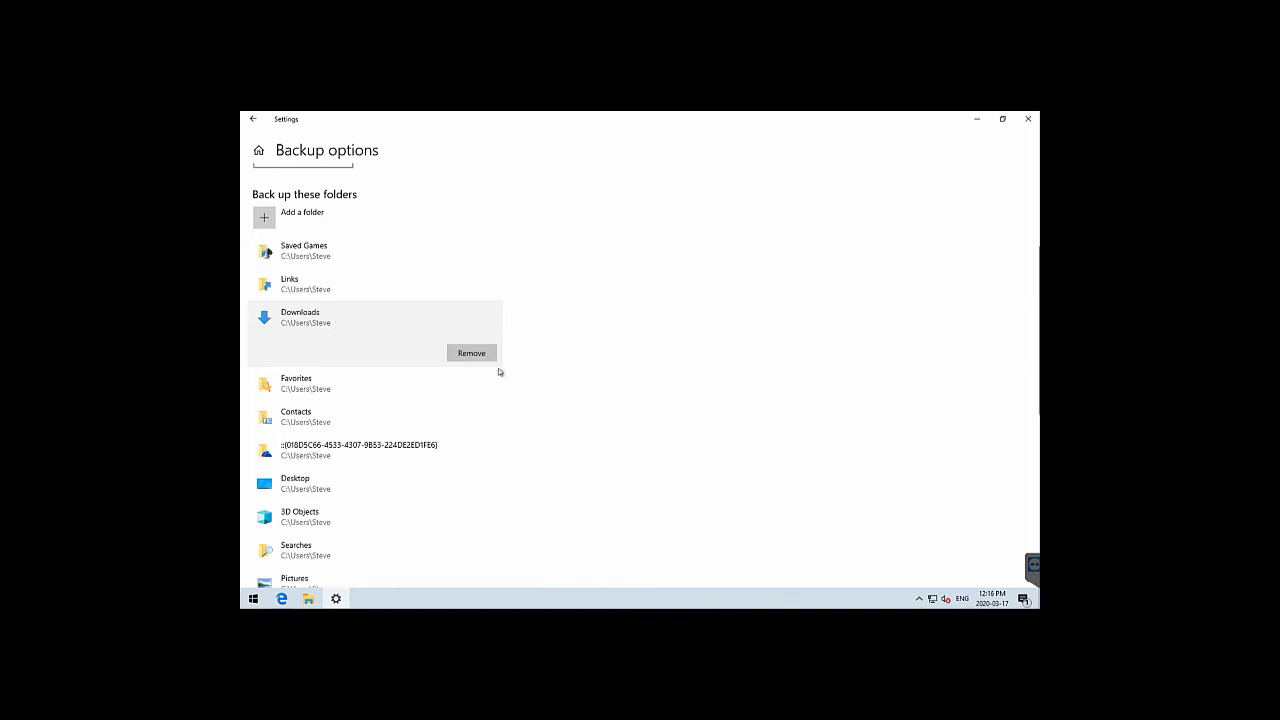
left_click(488, 355)
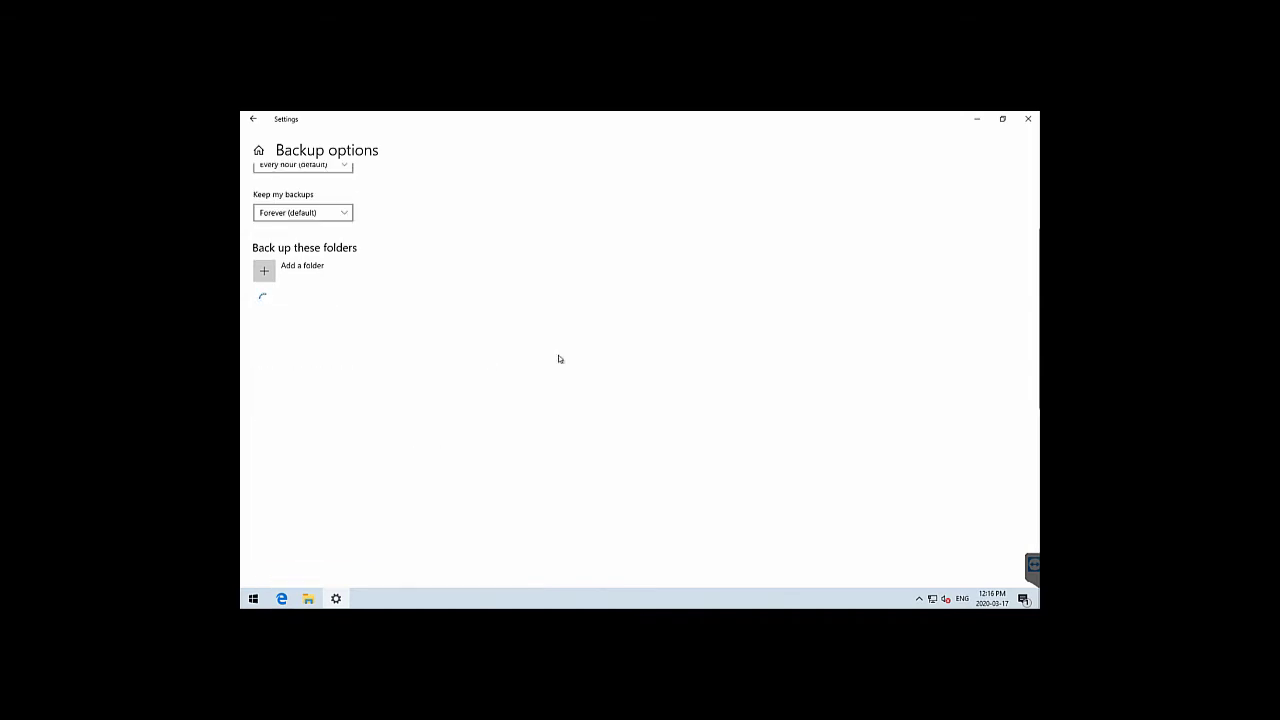
scroll(957, 326, "down", 3)
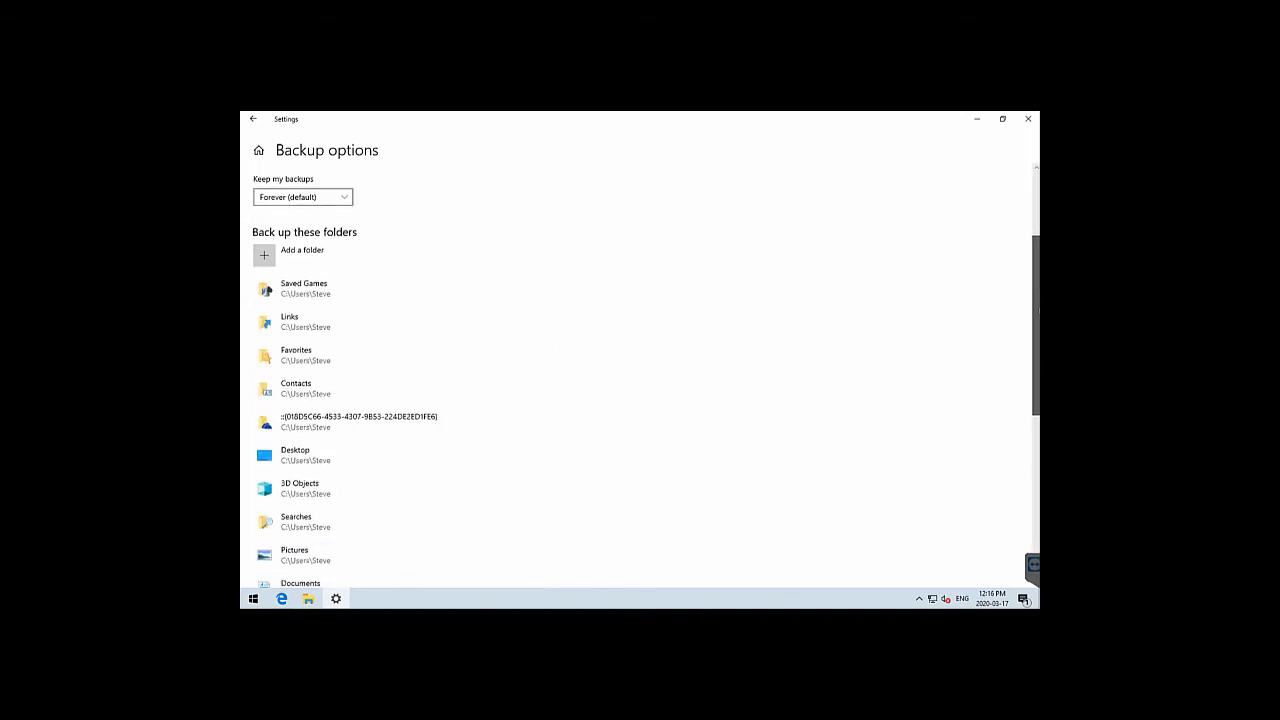
left_click(367, 284)
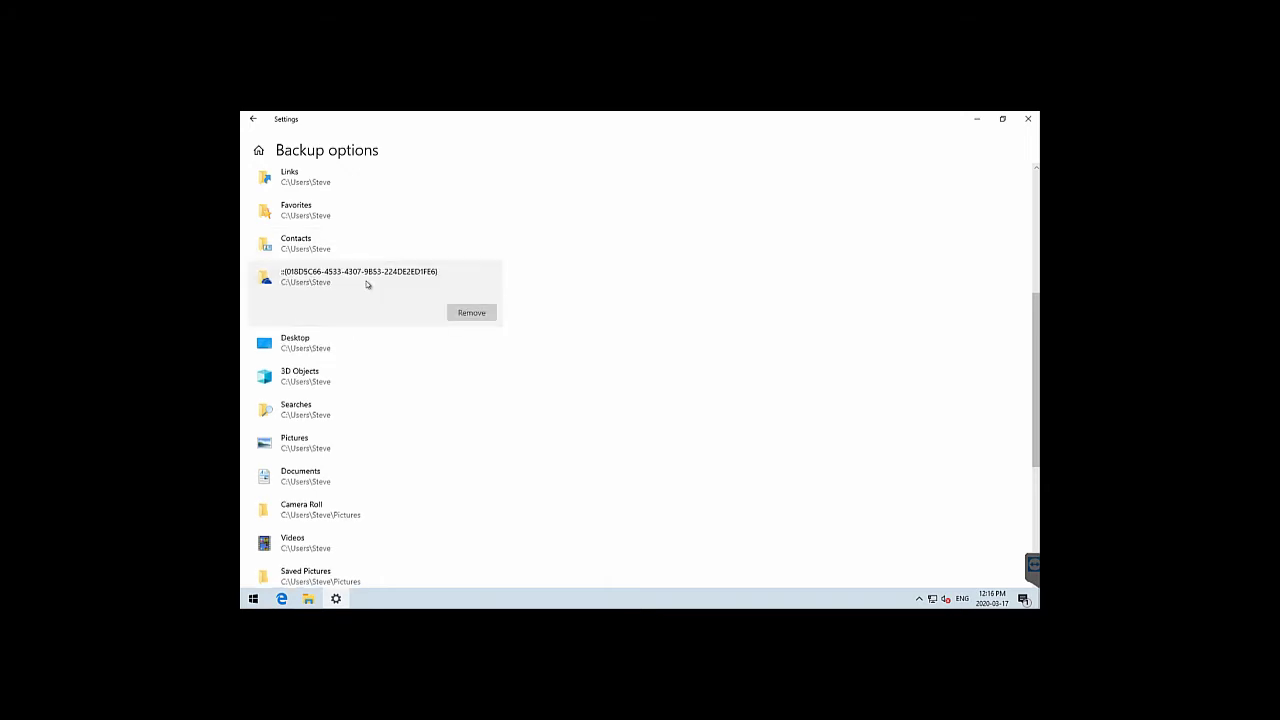
left_click(465, 311)
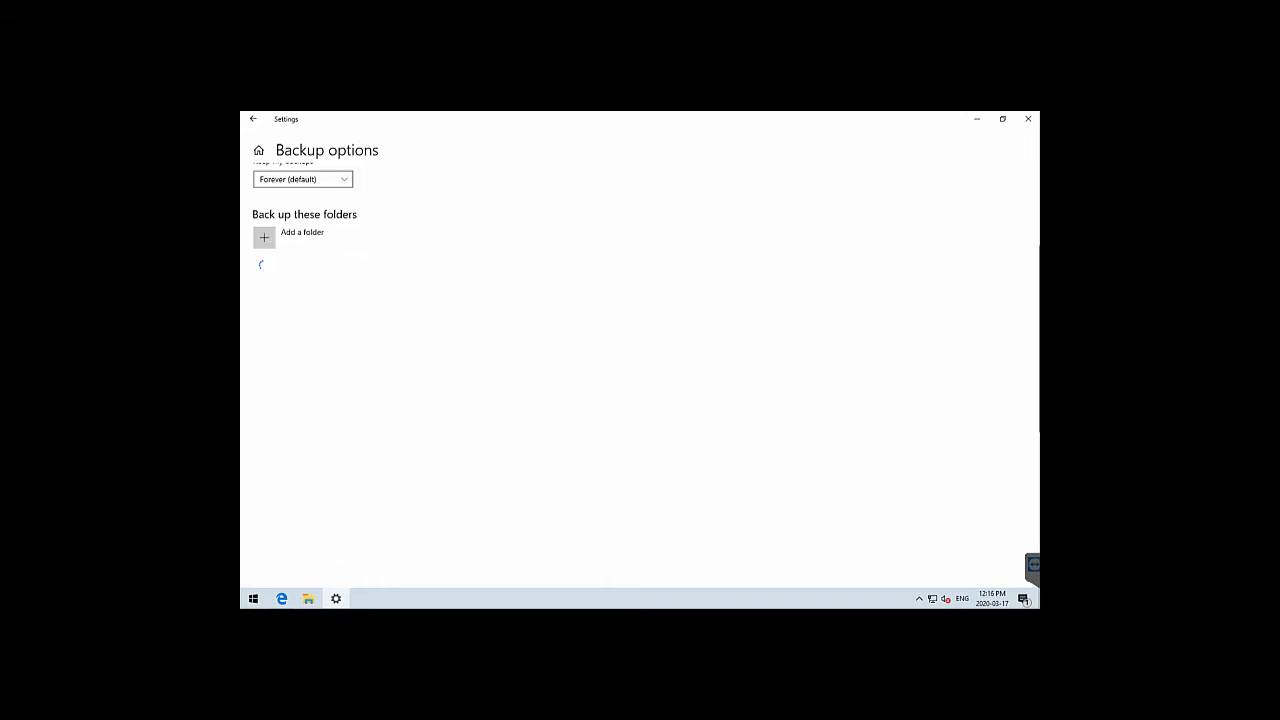
Remove Desktop from the backup folders and scroll through the remaining list
scroll(1035, 330, "down", 1)
scroll(948, 311, "down", 1)
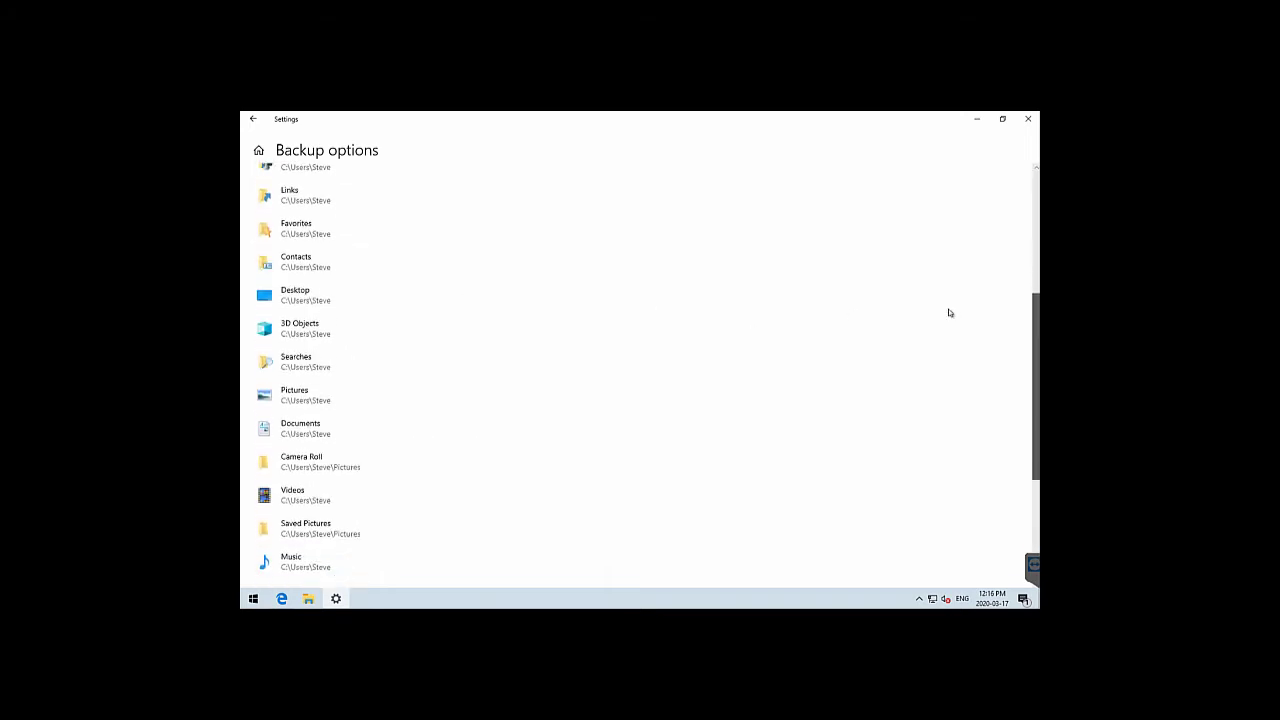
left_click(338, 303)
left_click(486, 334)
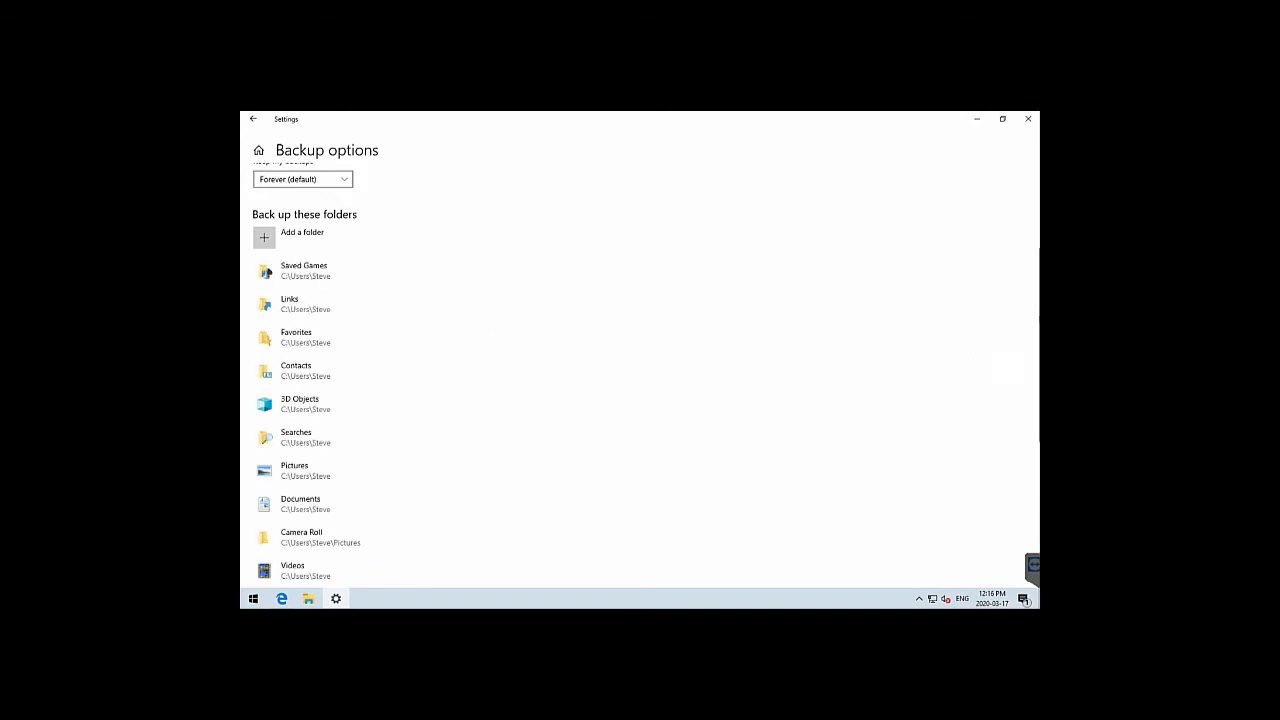
left_click_drag(1033, 318, 1009, 423)
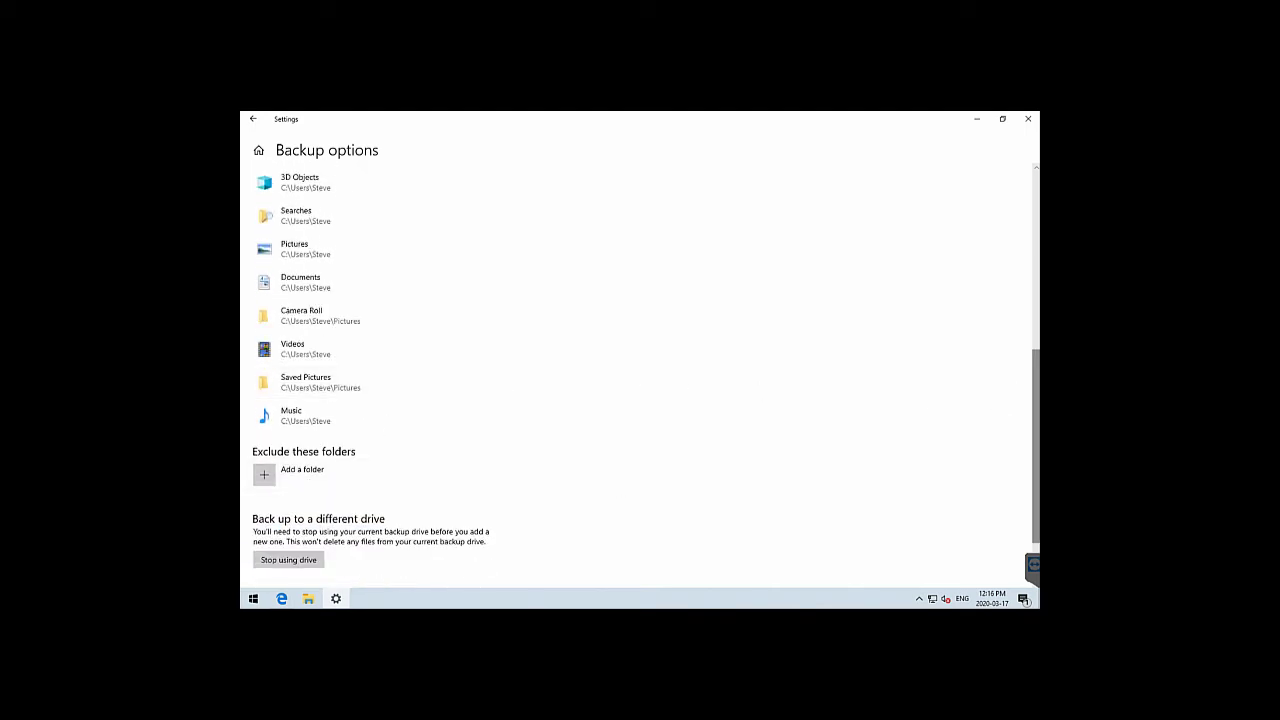
left_click_drag(1035, 402, 1033, 465)
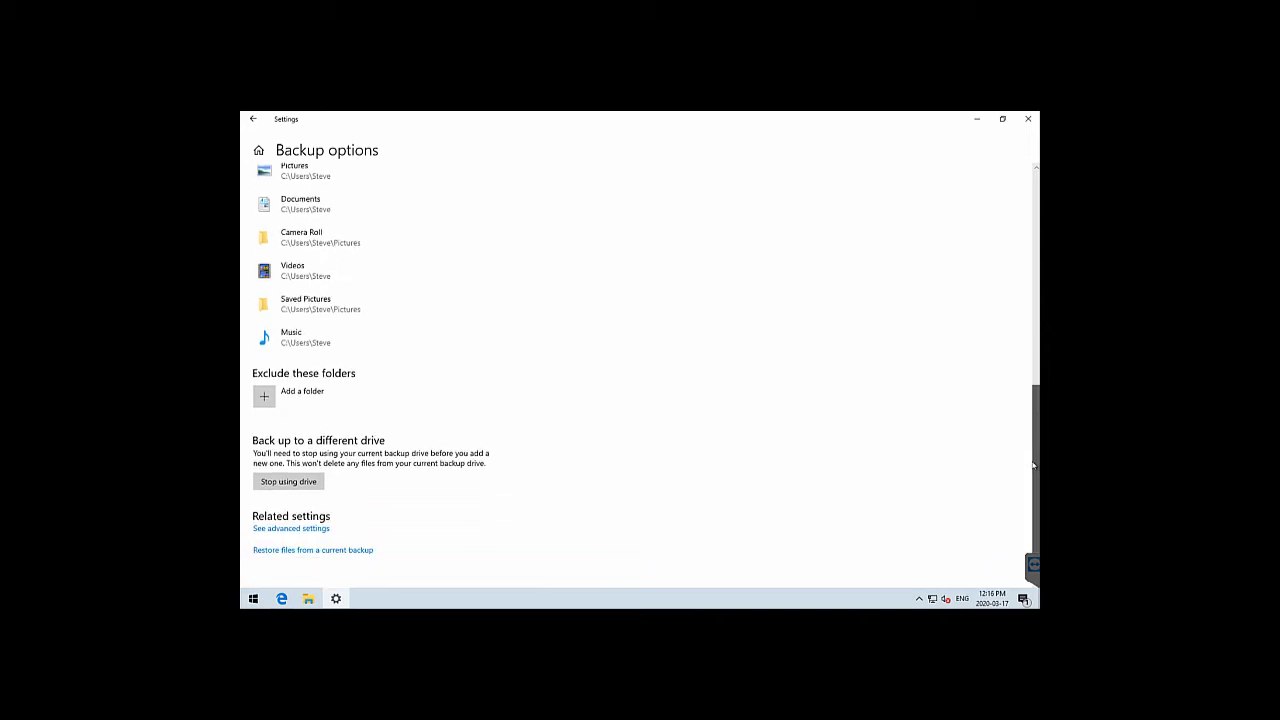
left_click_drag(1030, 398, 1018, 178)
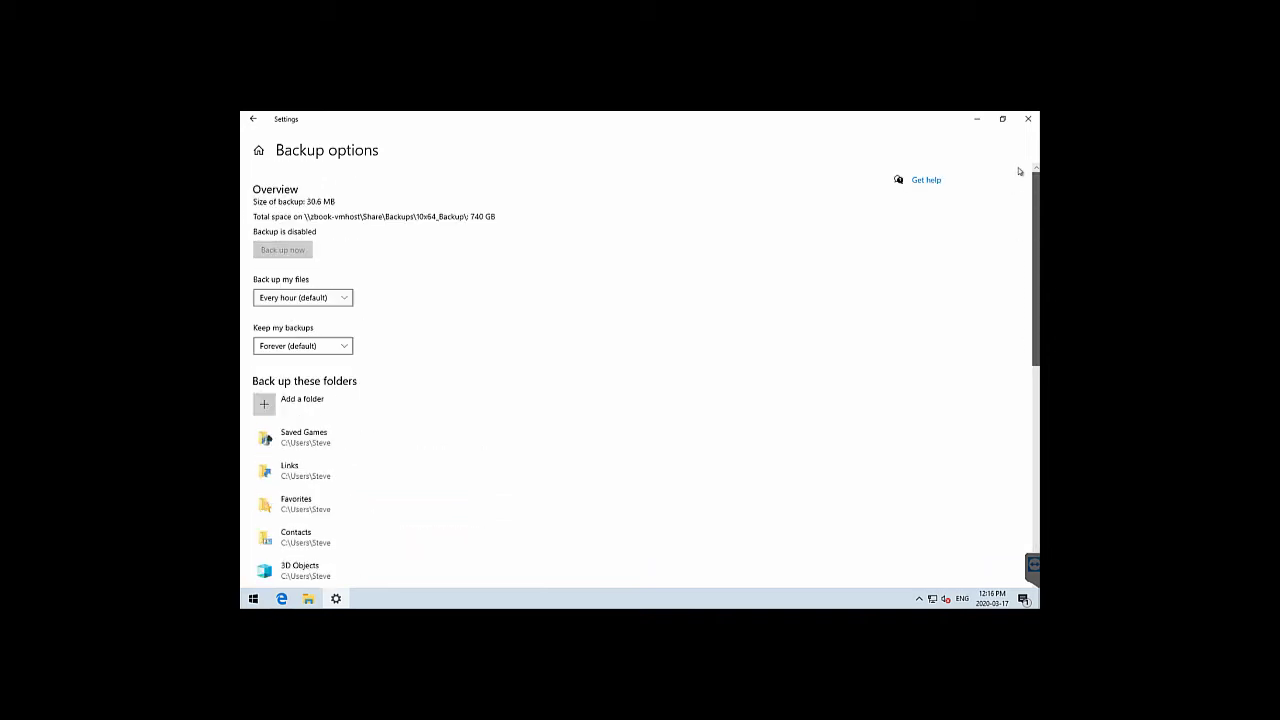
left_click_drag(1016, 293, 1020, 507)
left_click_drag(1028, 406, 1018, 183)
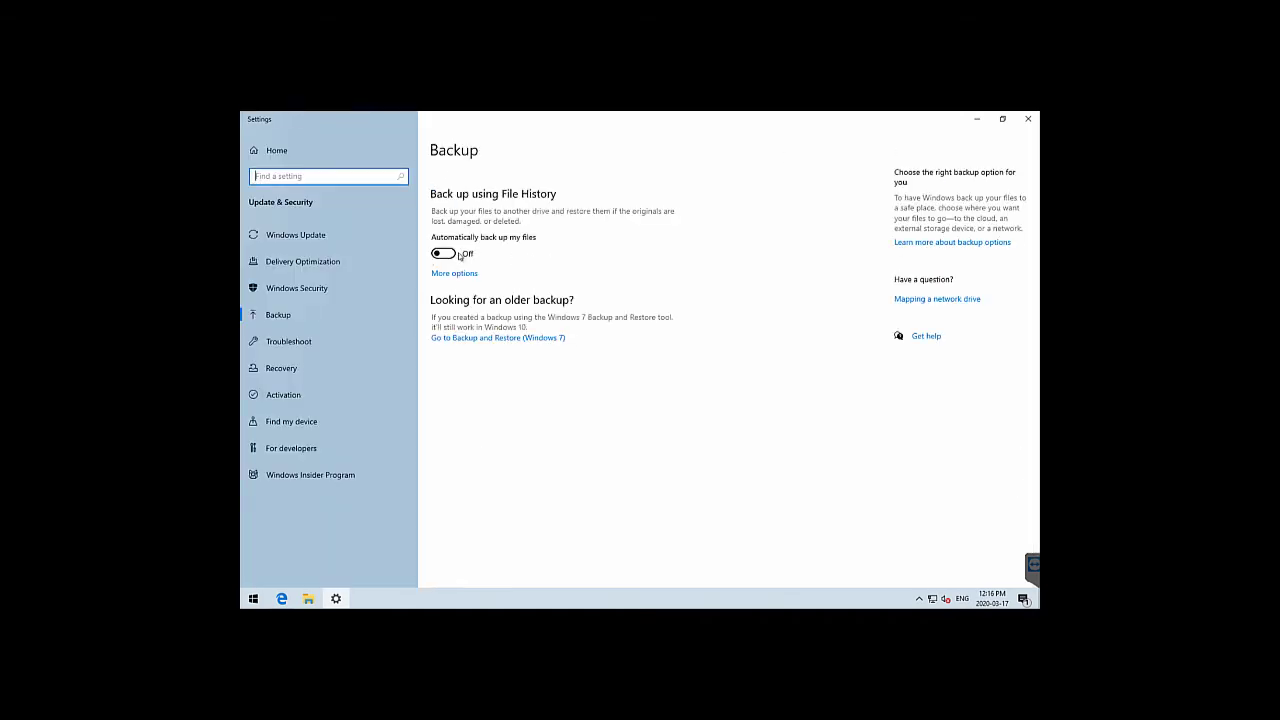
Switch automatic backup on, review the Backup options folder list, and open advanced File History settings
left_click(455, 253)
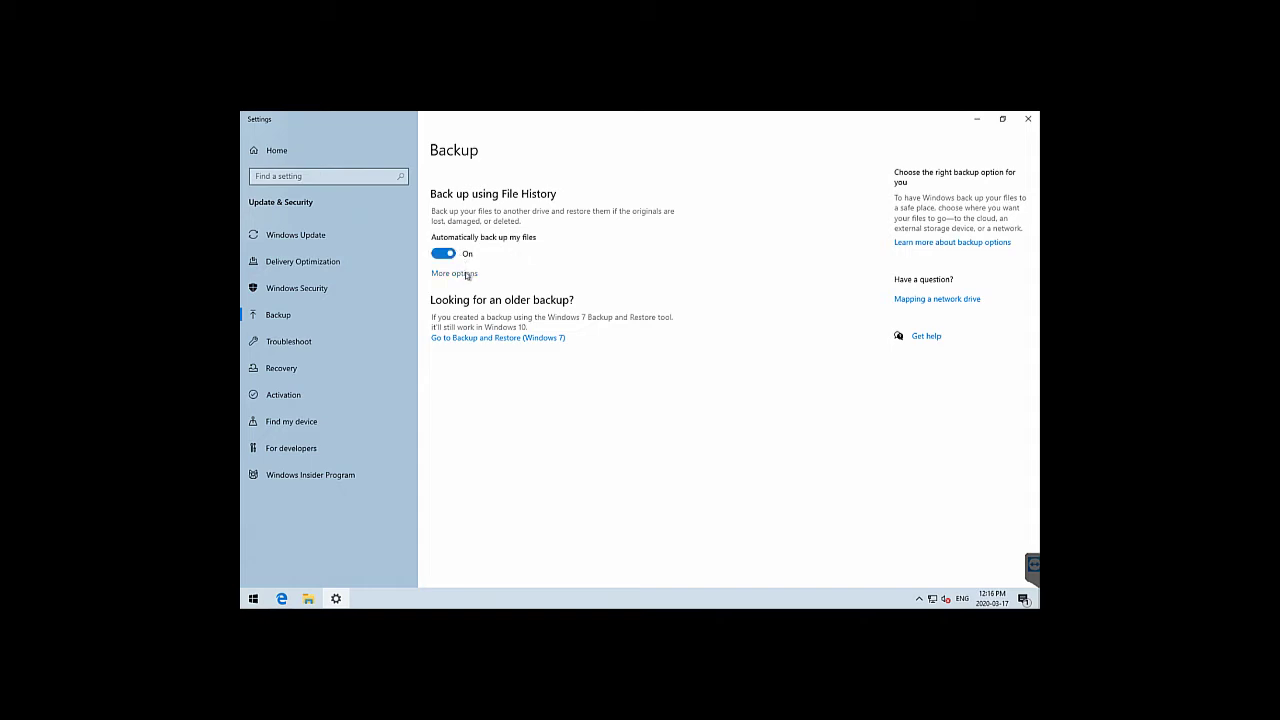
left_click(466, 275)
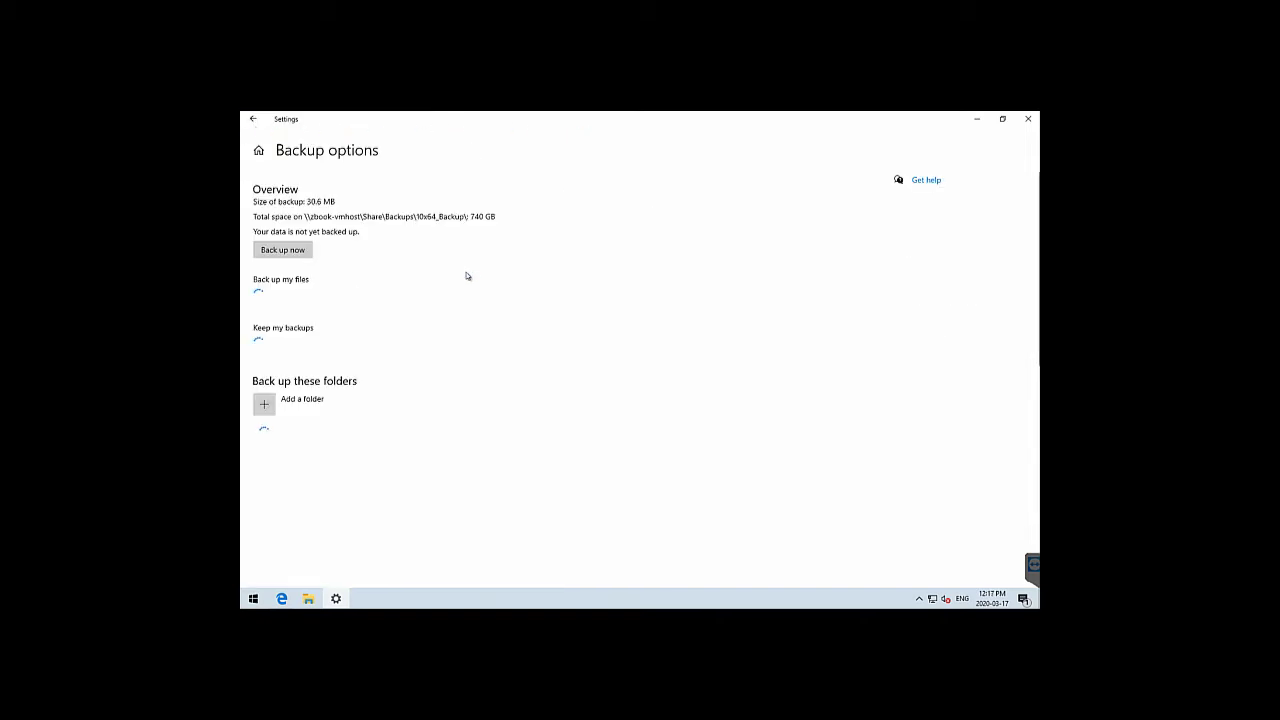
scroll(640, 375, "down", 3)
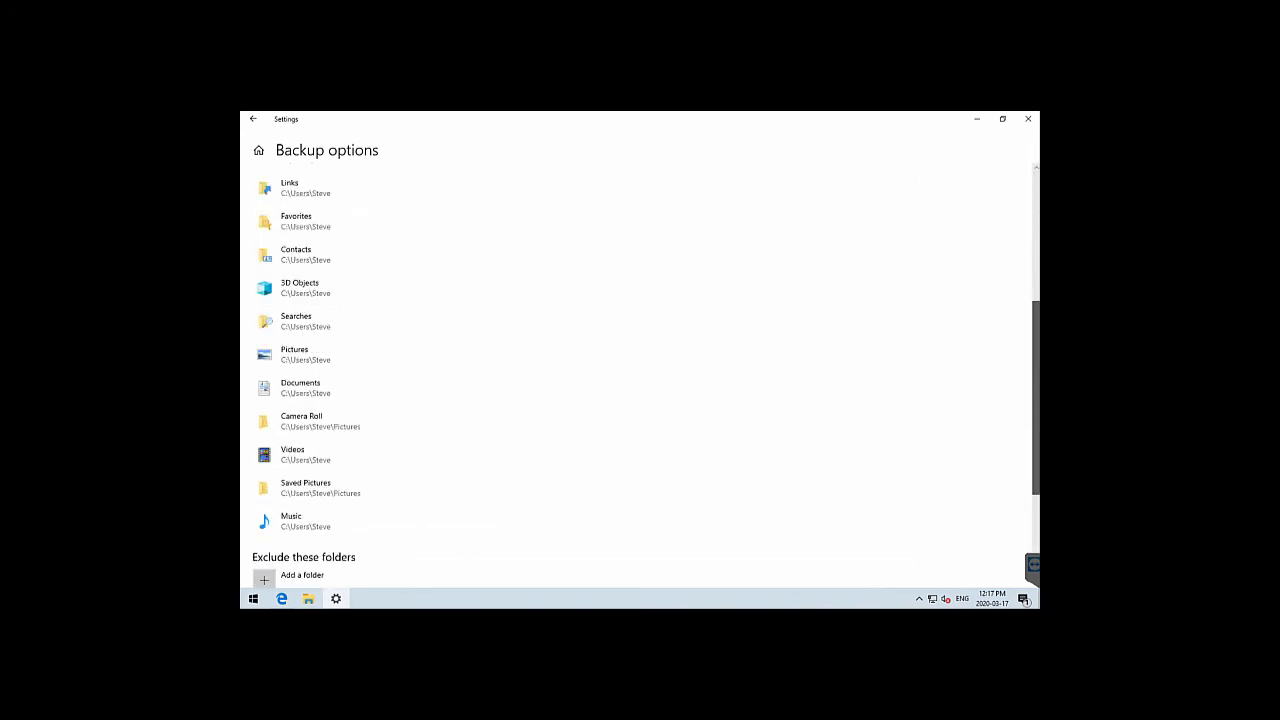
scroll(1010, 432, "down", 2)
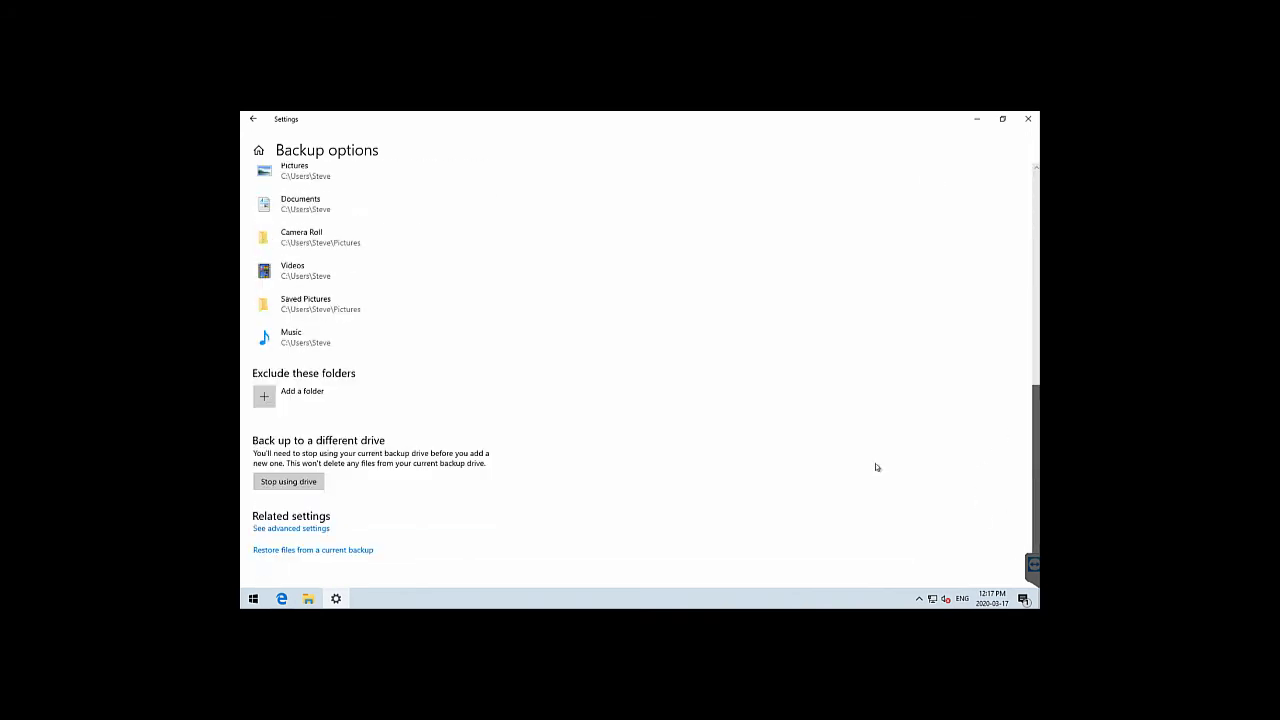
left_click(293, 529)
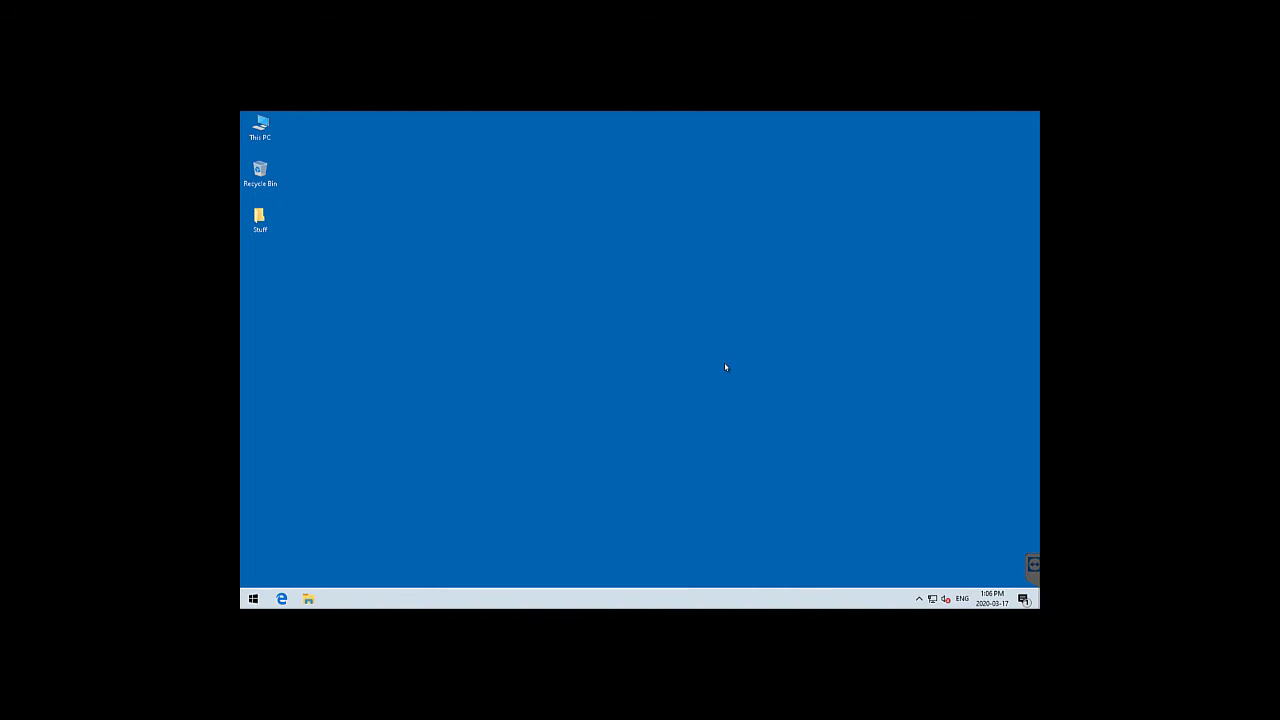
Reopen Backup options for Backup (D:) and scroll through the whole backed-up folder list
left_click(254, 599)
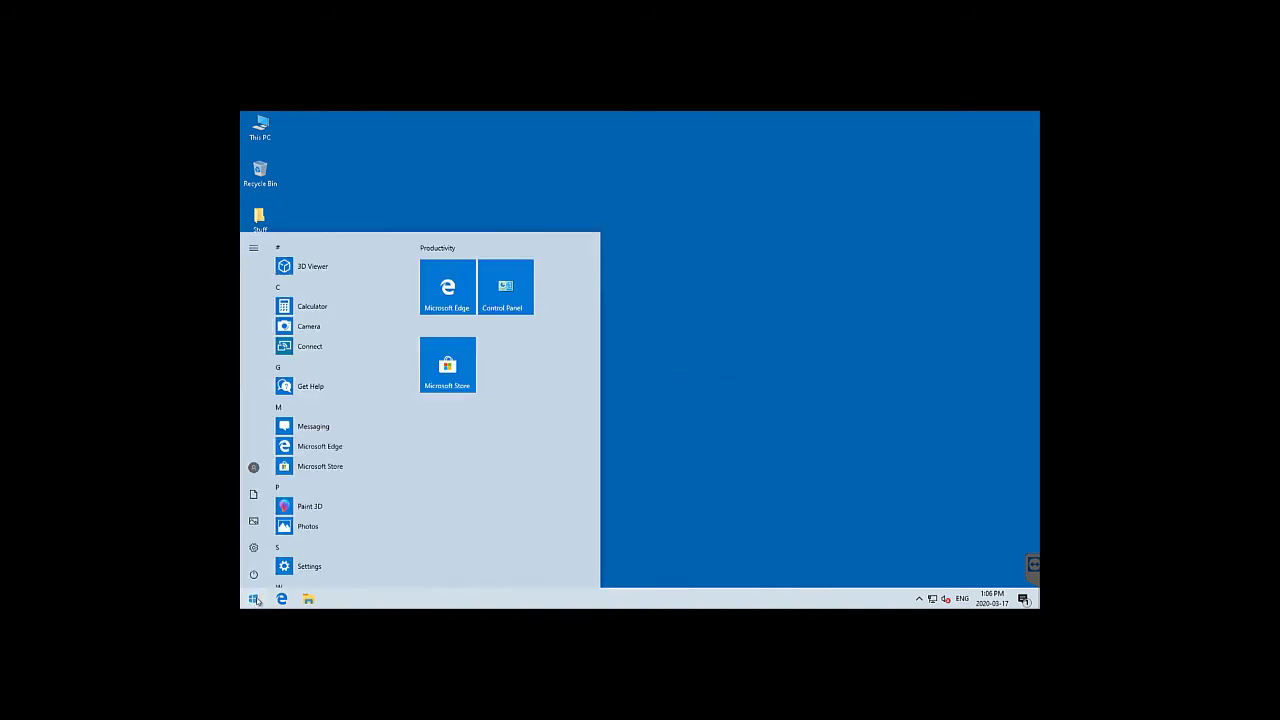
type("backup")
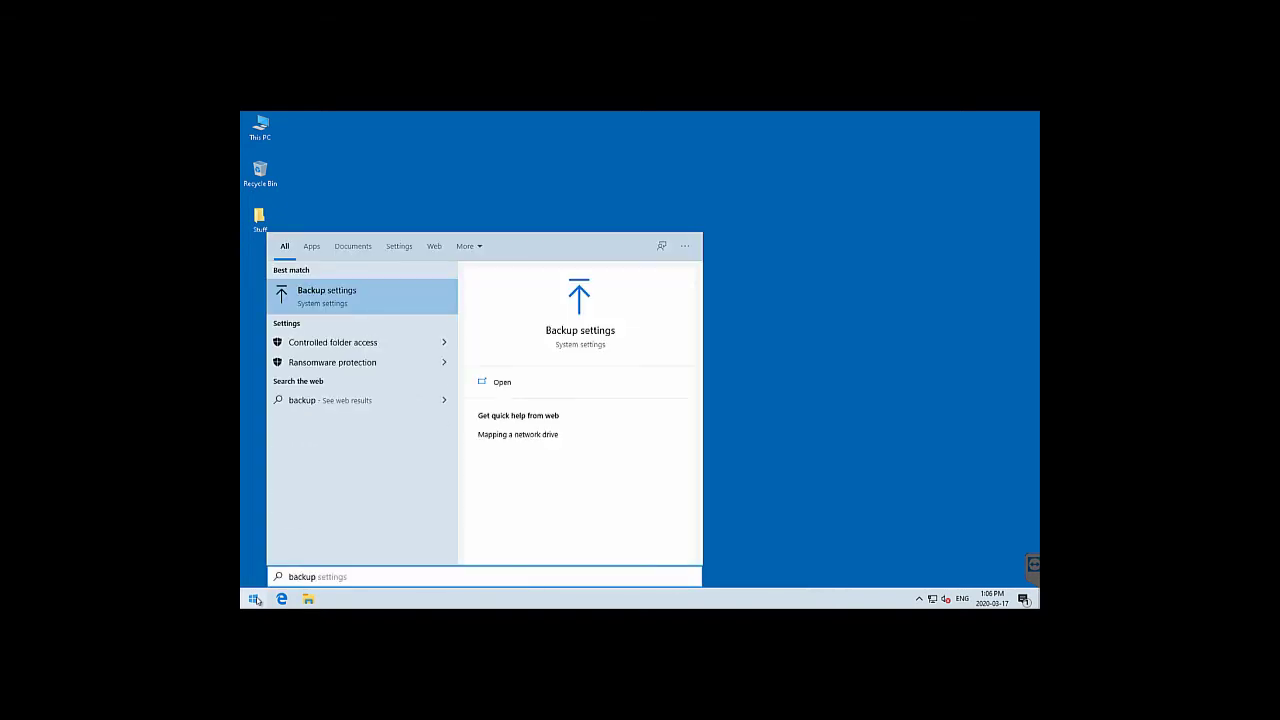
key("Return")
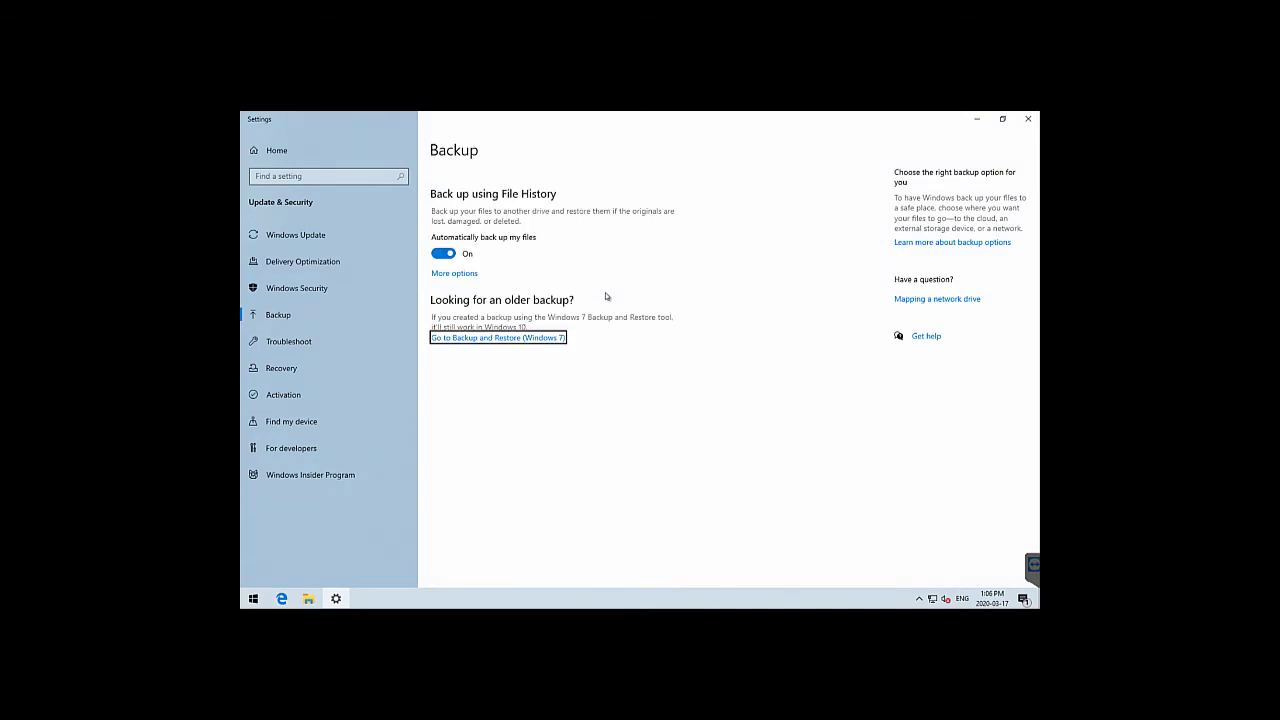
left_click(463, 274)
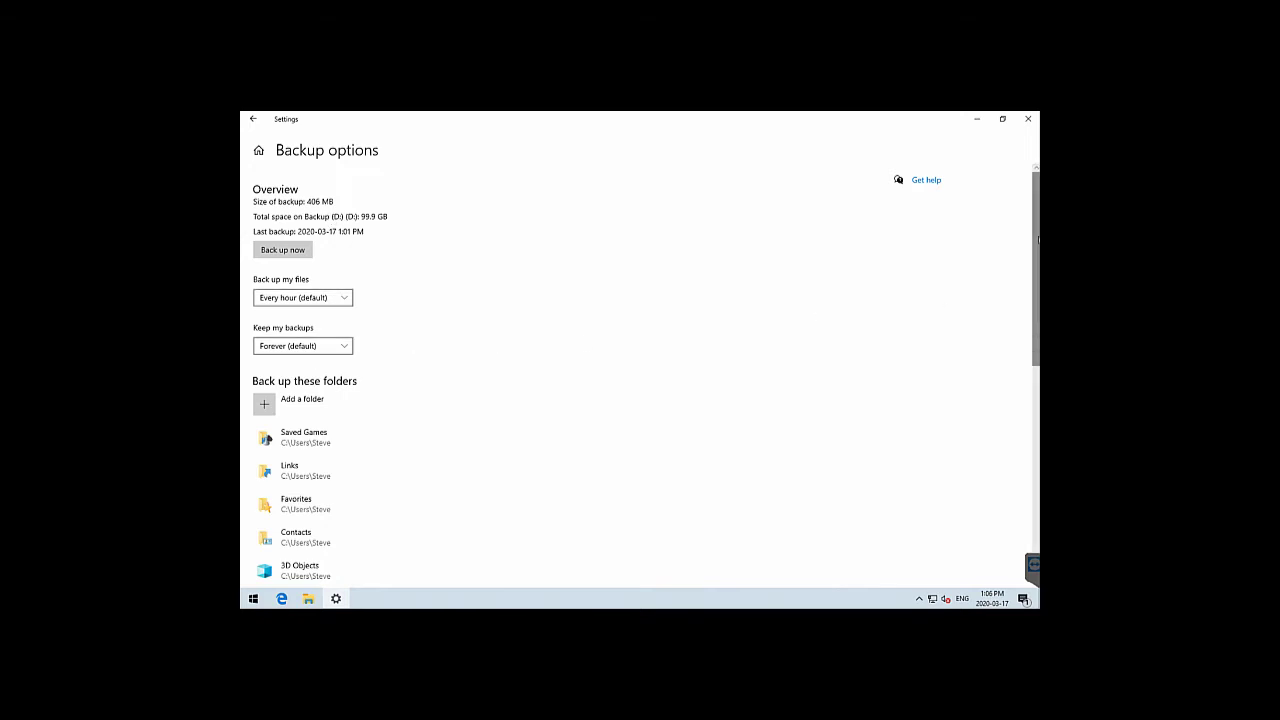
scroll(1026, 347, "down", 5)
scroll(1026, 347, "down", 3)
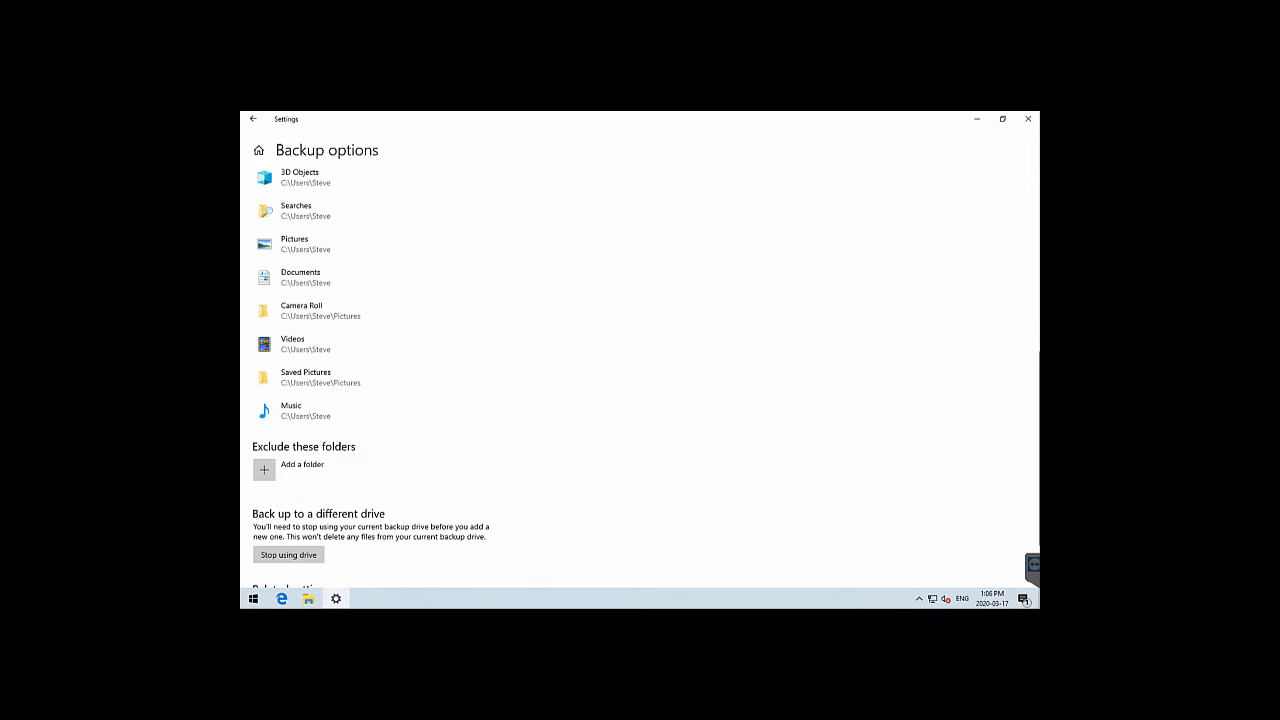
left_click_drag(1036, 416, 1033, 457)
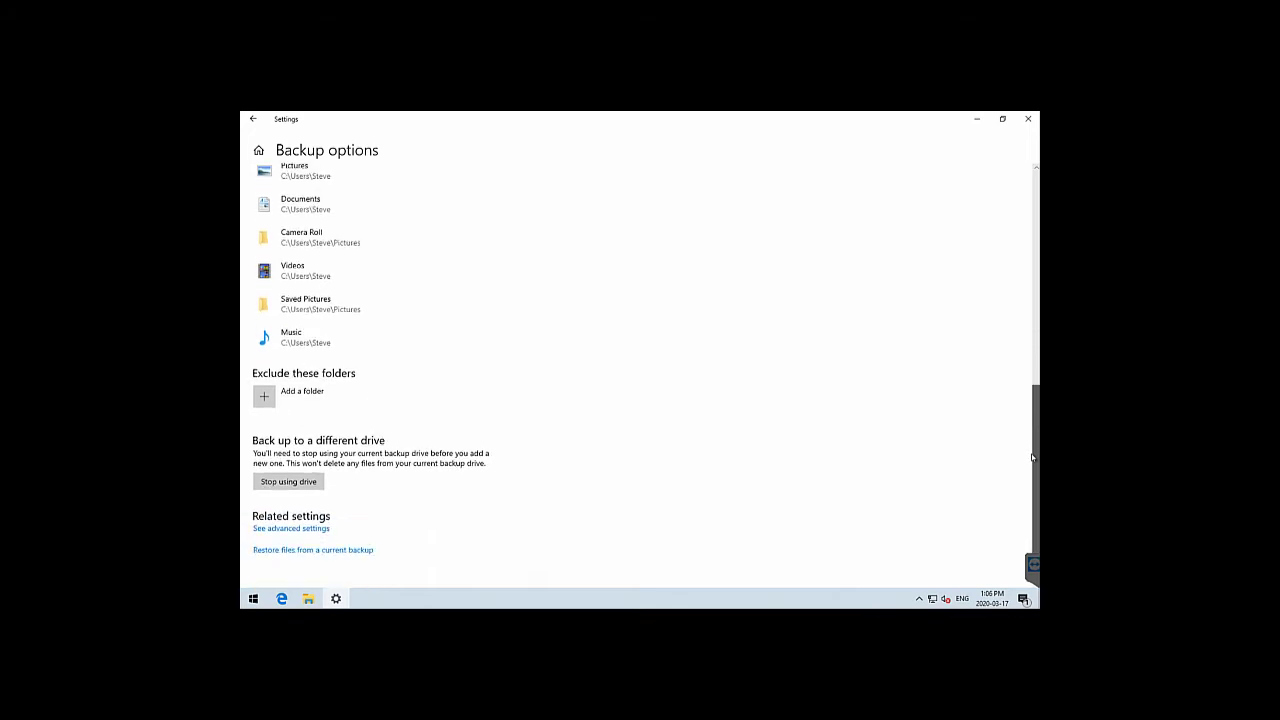
From File History's Select drive page, add a network location and go to \\zbook-vmhost
left_click(291, 529)
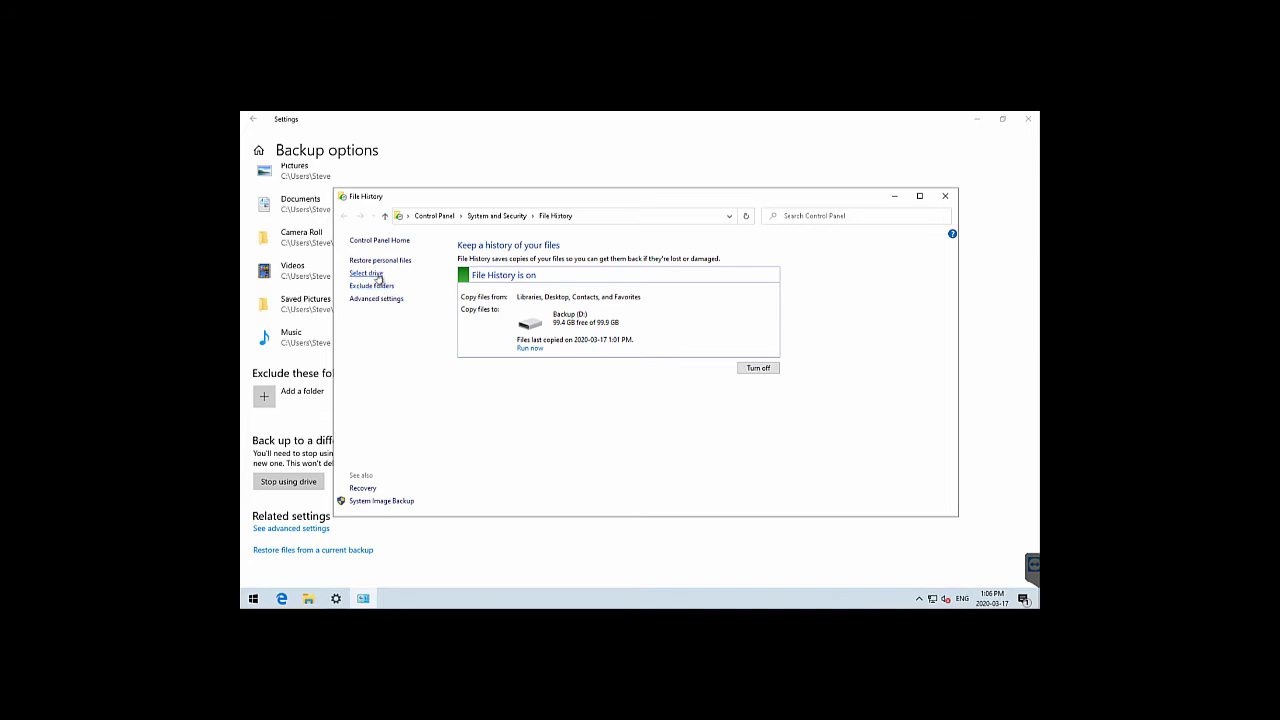
left_click(378, 274)
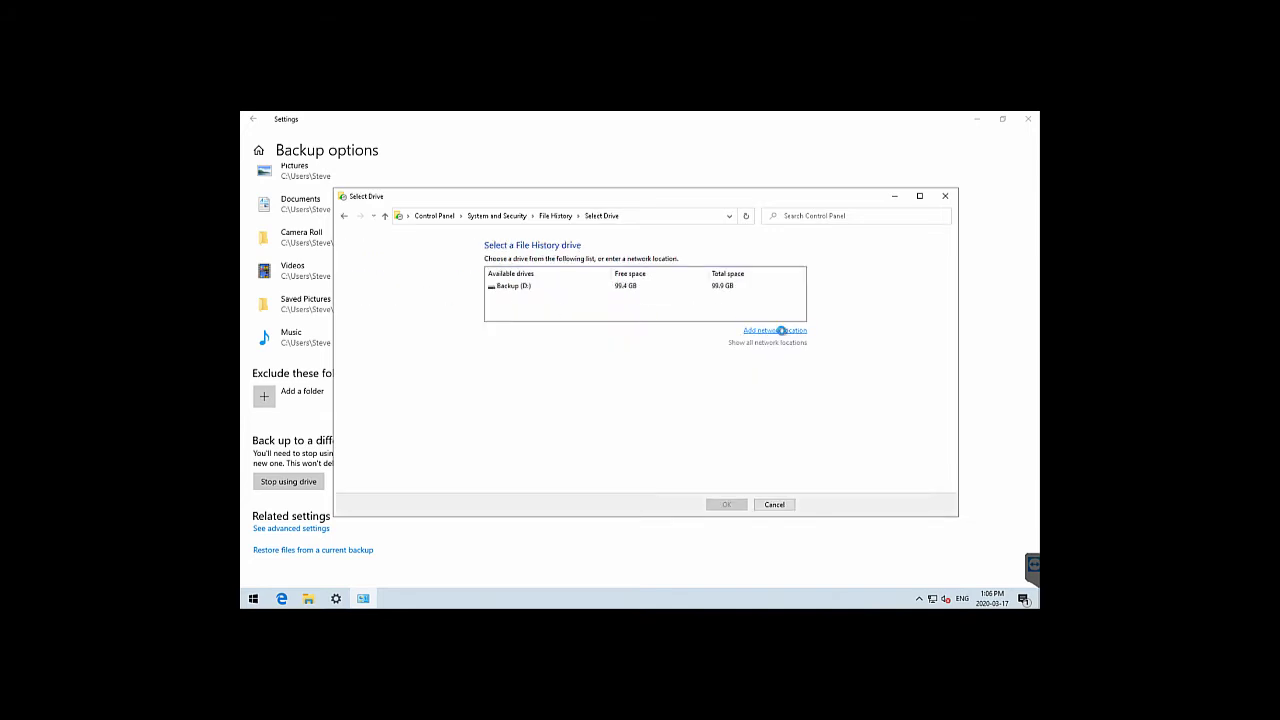
left_click(780, 330)
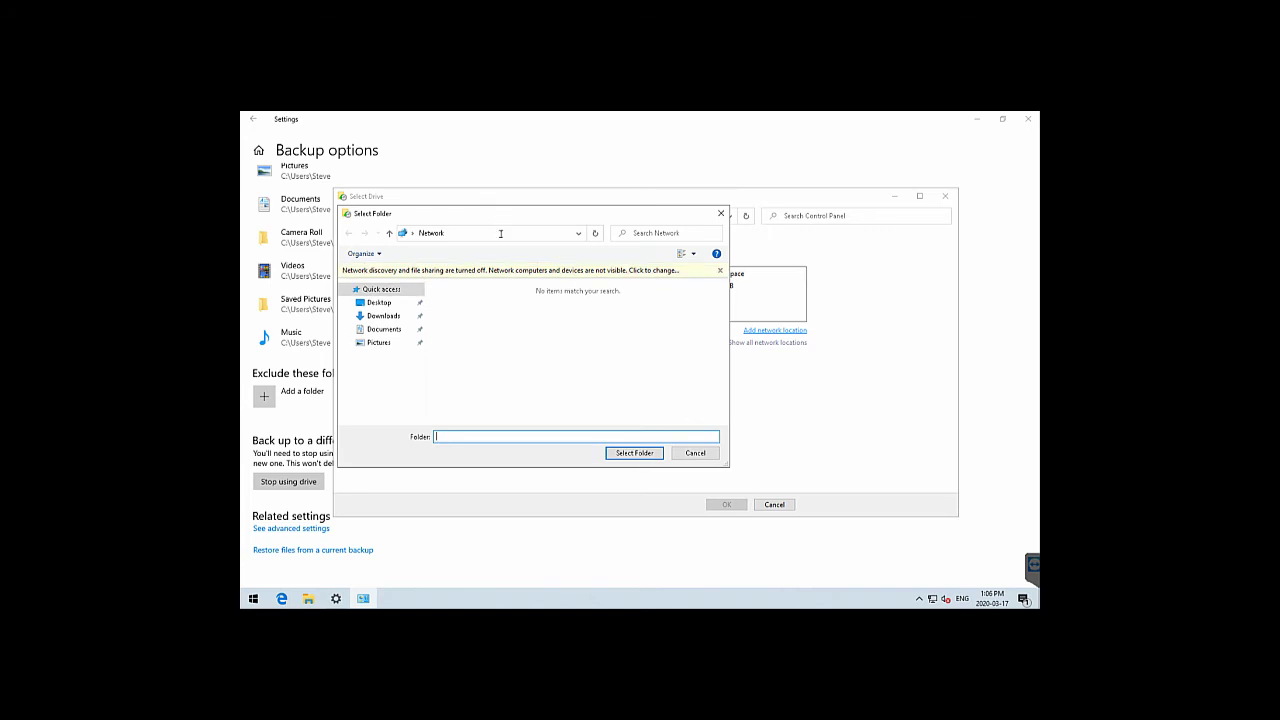
left_click(500, 233)
type("\\\\")
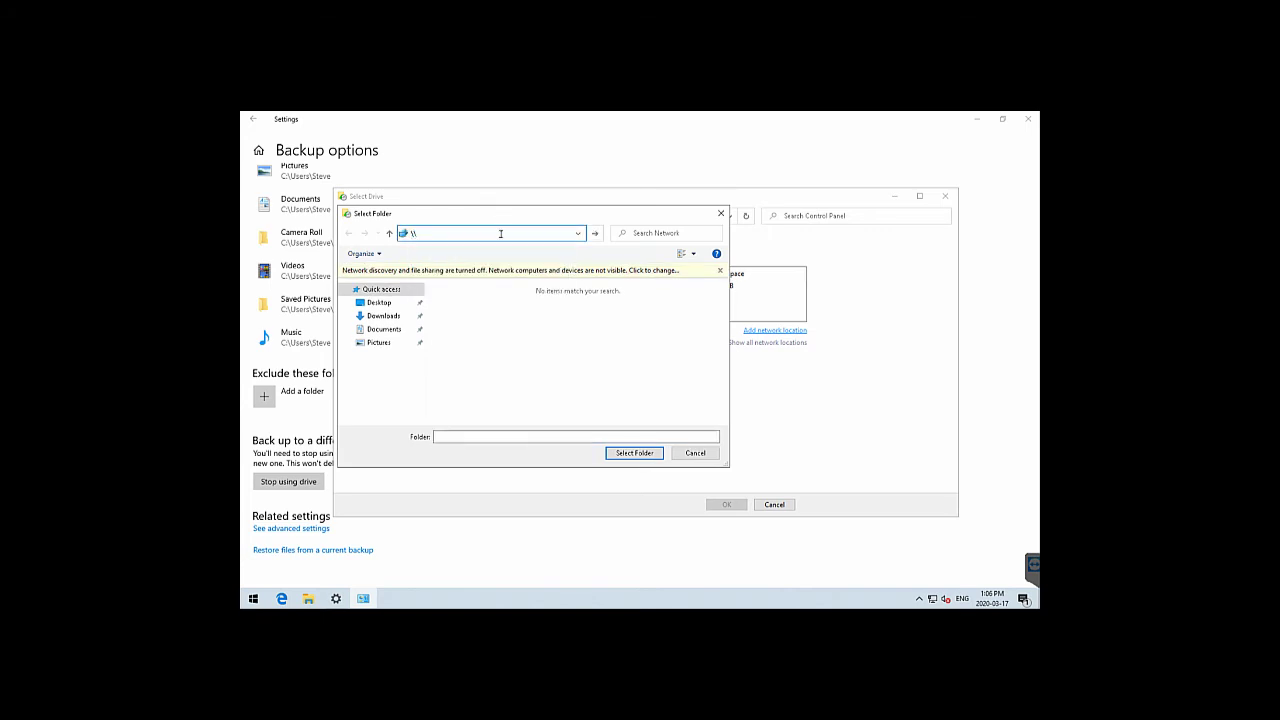
type("ubook")
type("-vmhost")
key("Return")
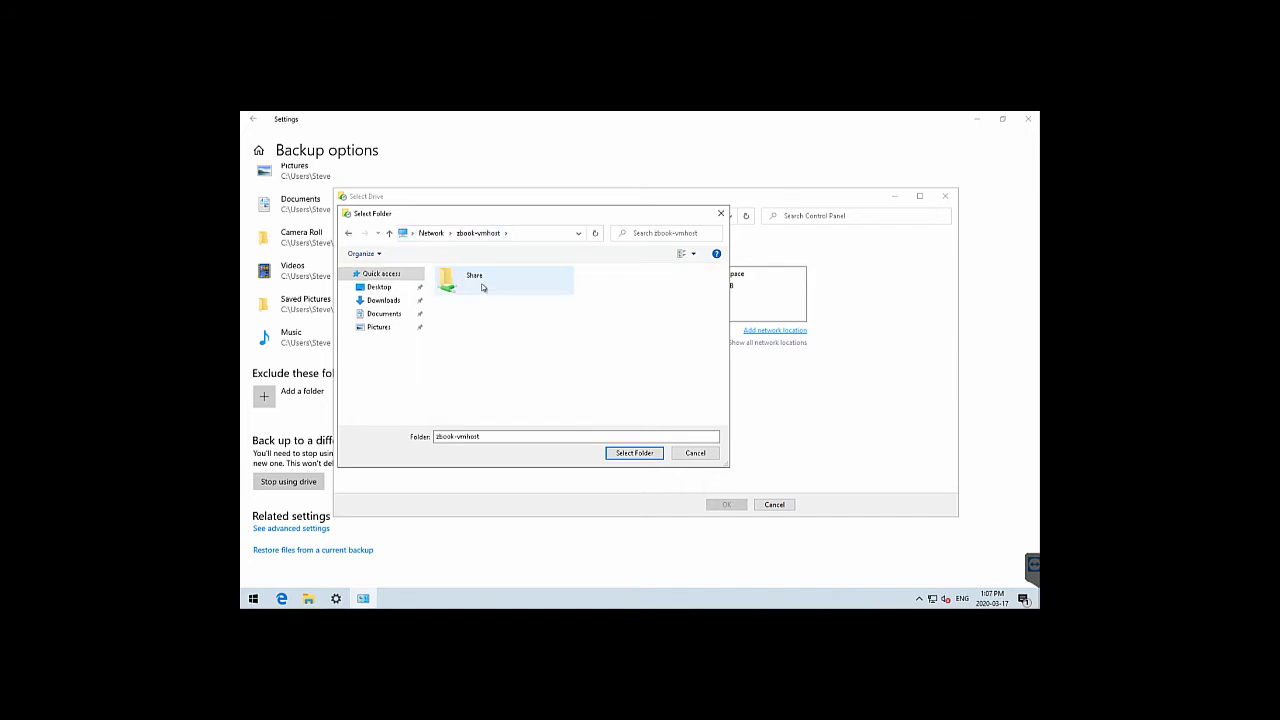
Select Share\Backups\10x64_Backup as the drive, confirm, and move existing backups there
double_click(481, 287)
double_click(481, 287)
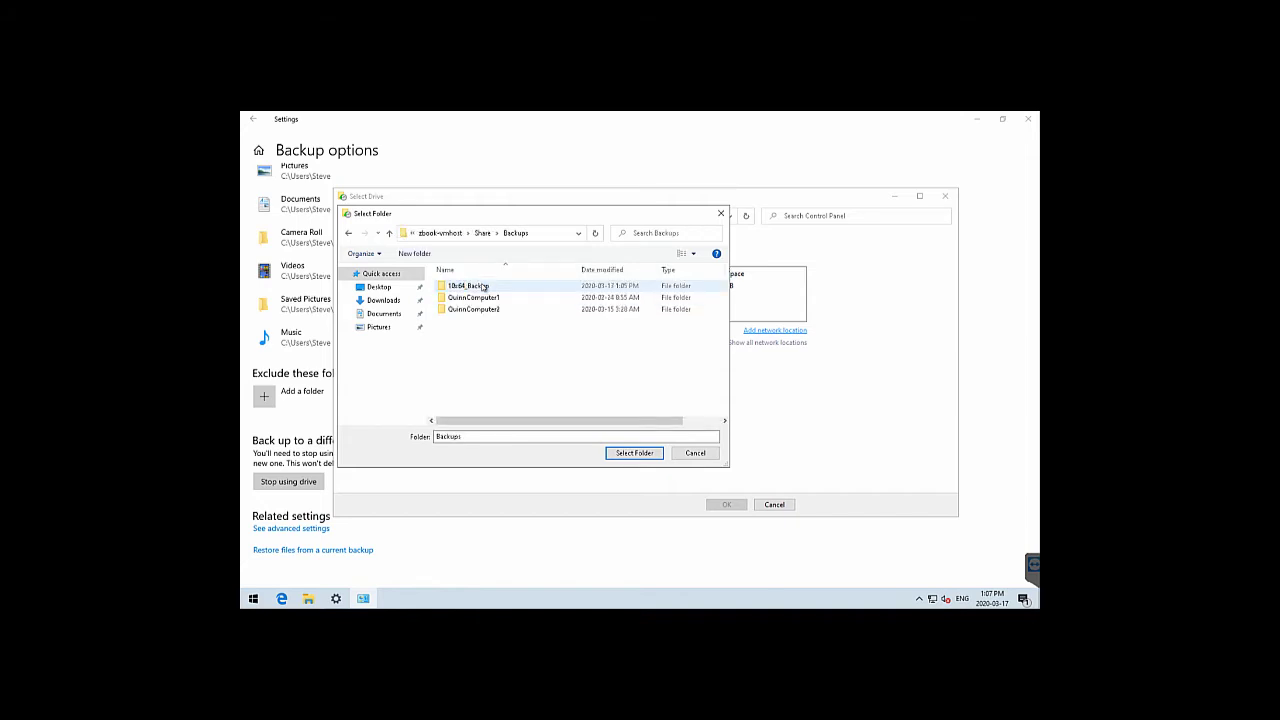
double_click(483, 287)
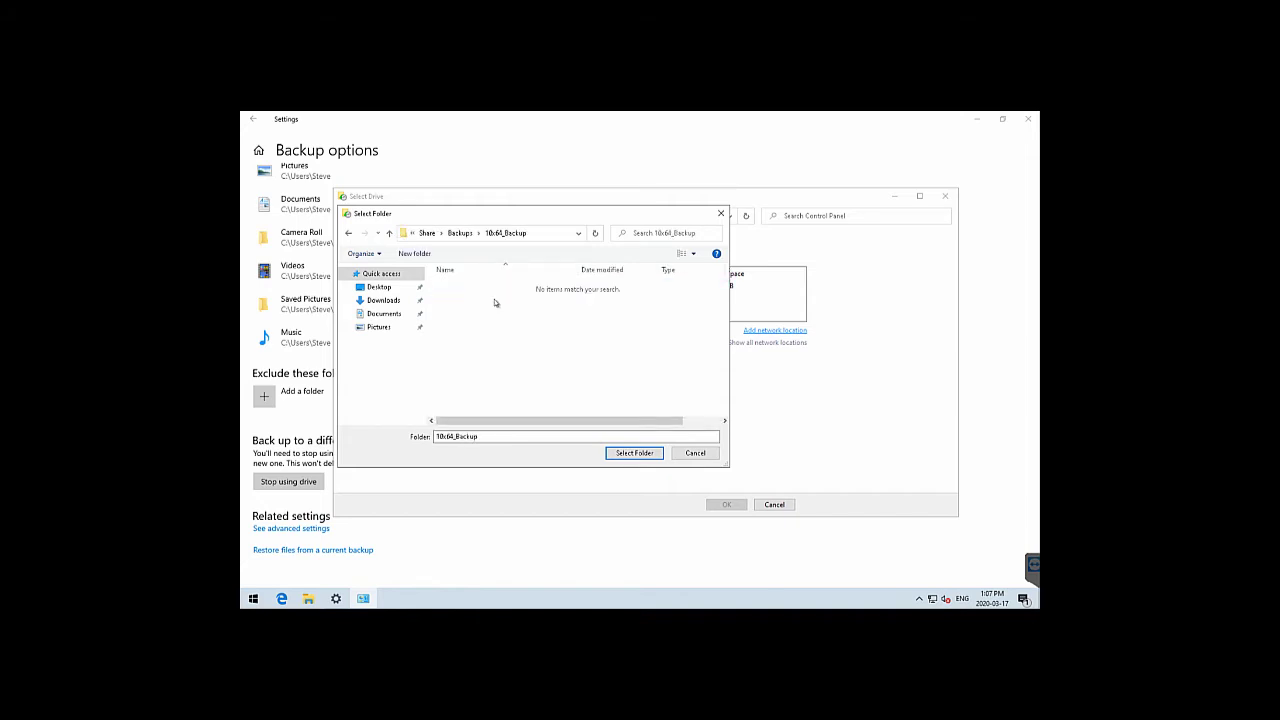
left_click(633, 453)
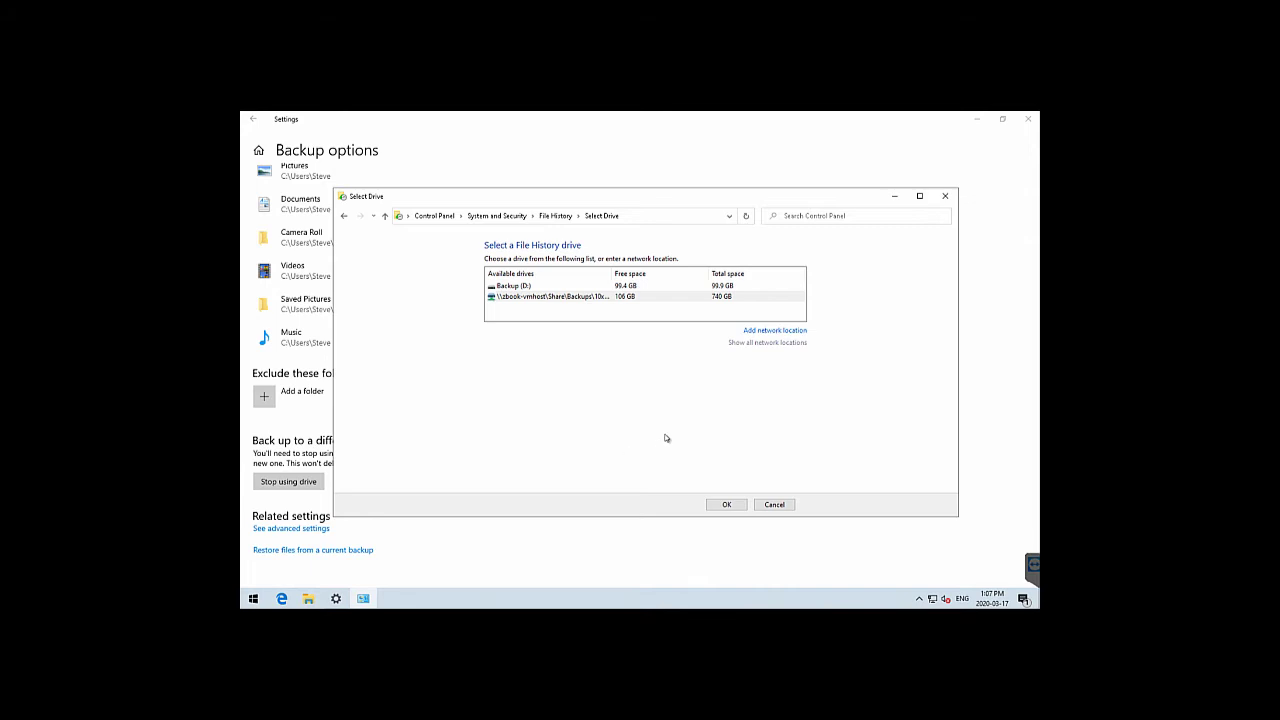
left_click(726, 504)
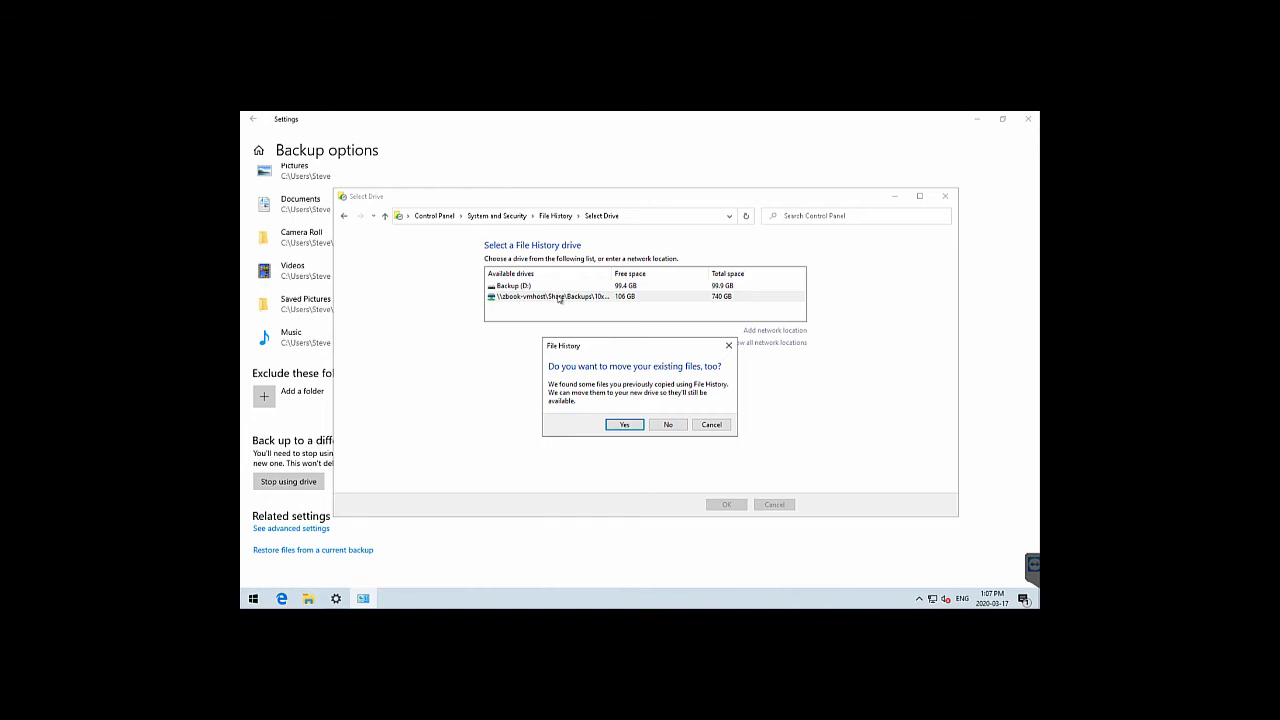
left_click(635, 427)
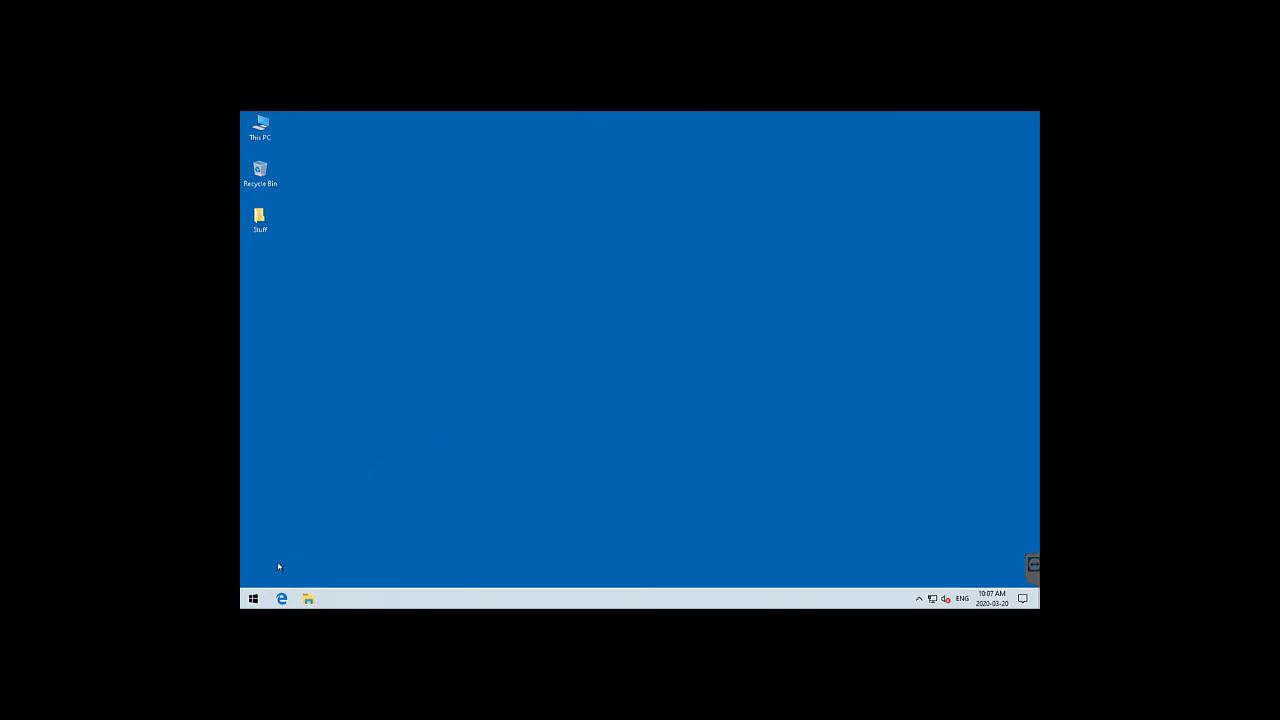
Open Backup and Restore (Windows 7) in Control Panel and refresh Manage space for Backup (D:)
left_click(253, 598)
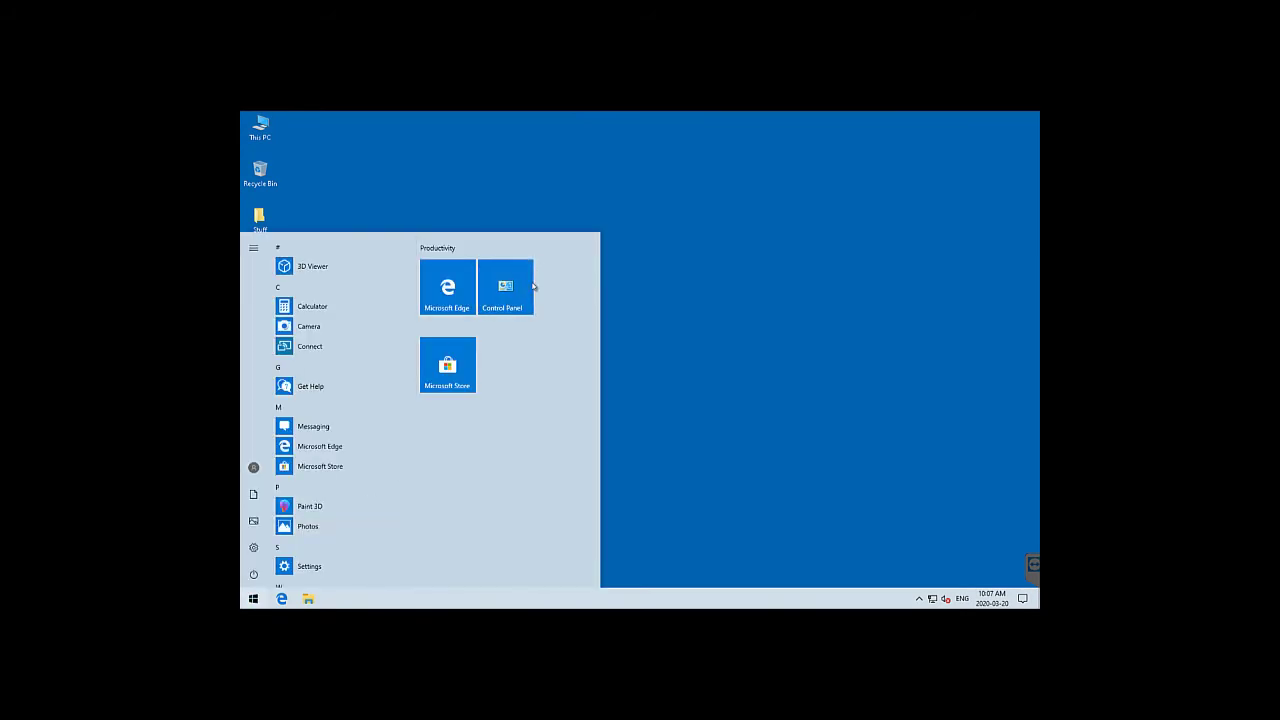
left_click(531, 287)
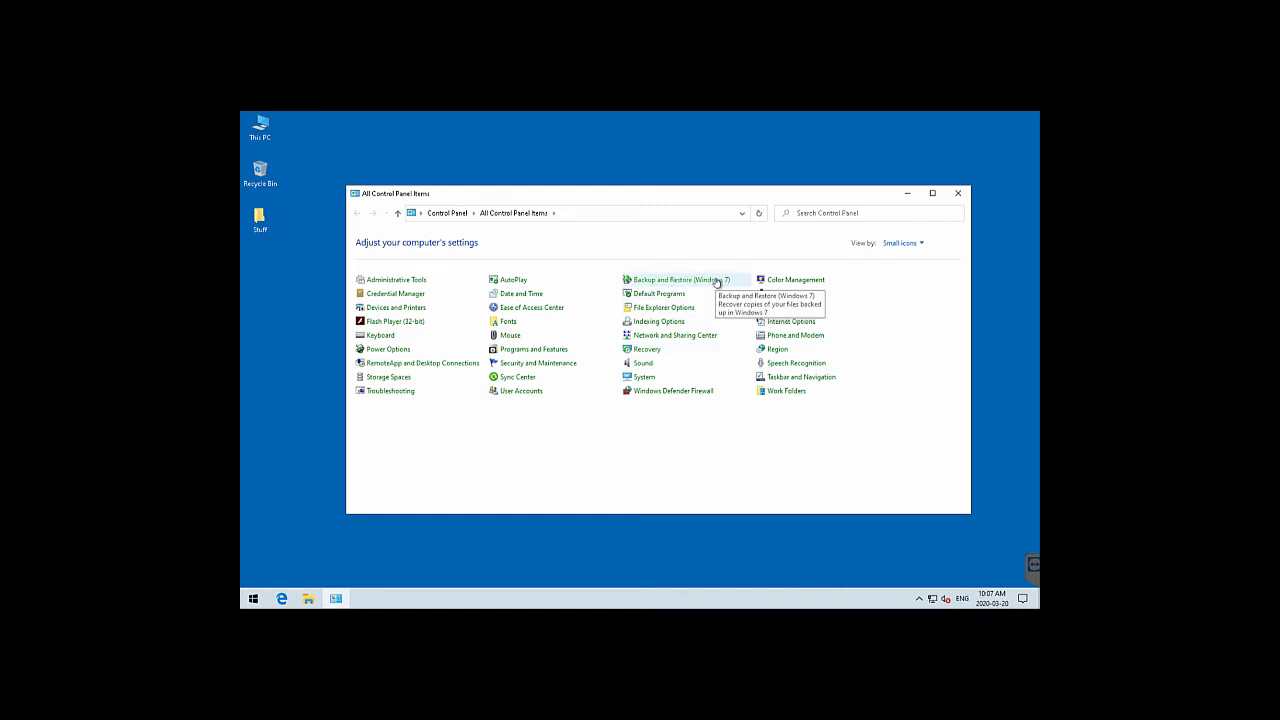
left_click(648, 281)
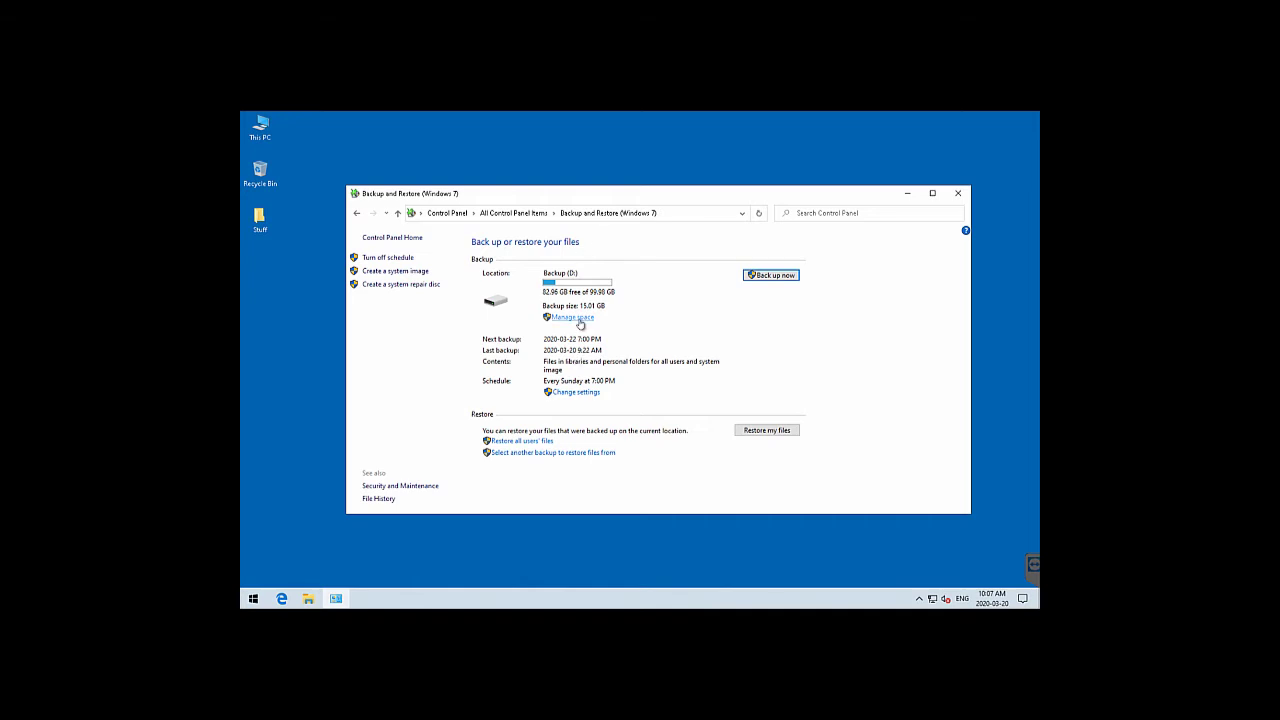
left_click(579, 320)
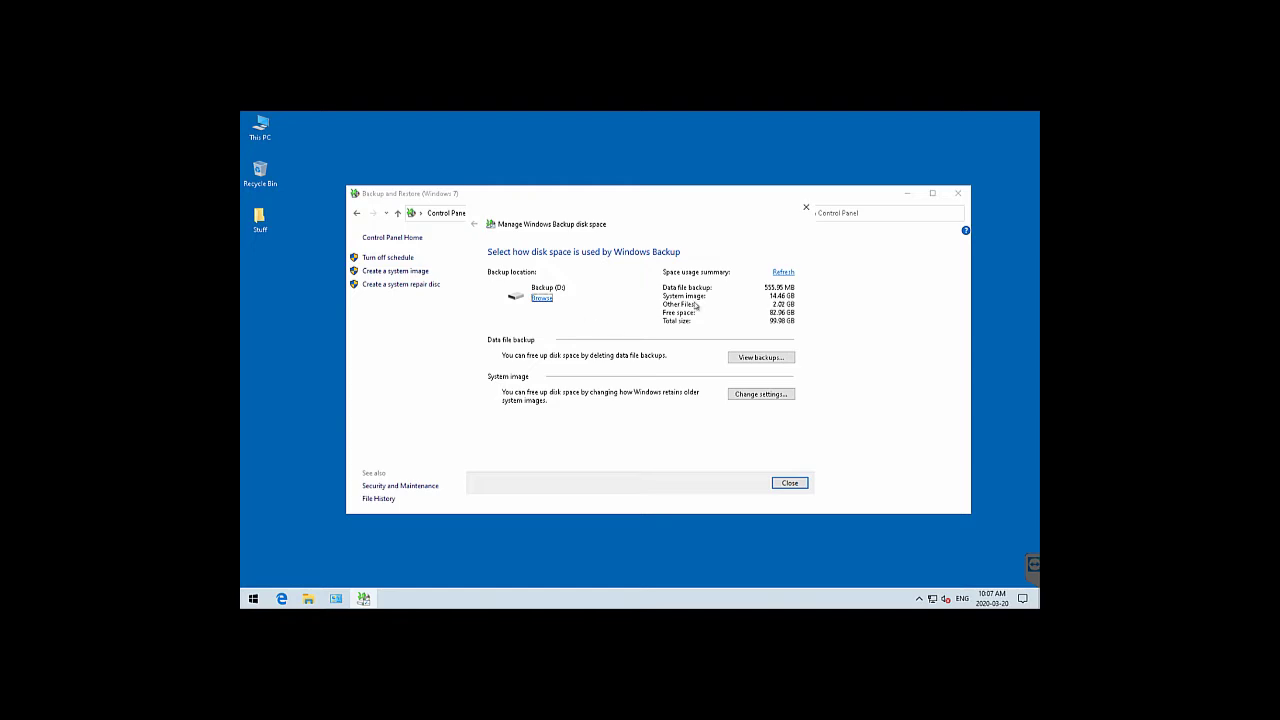
left_click(778, 273)
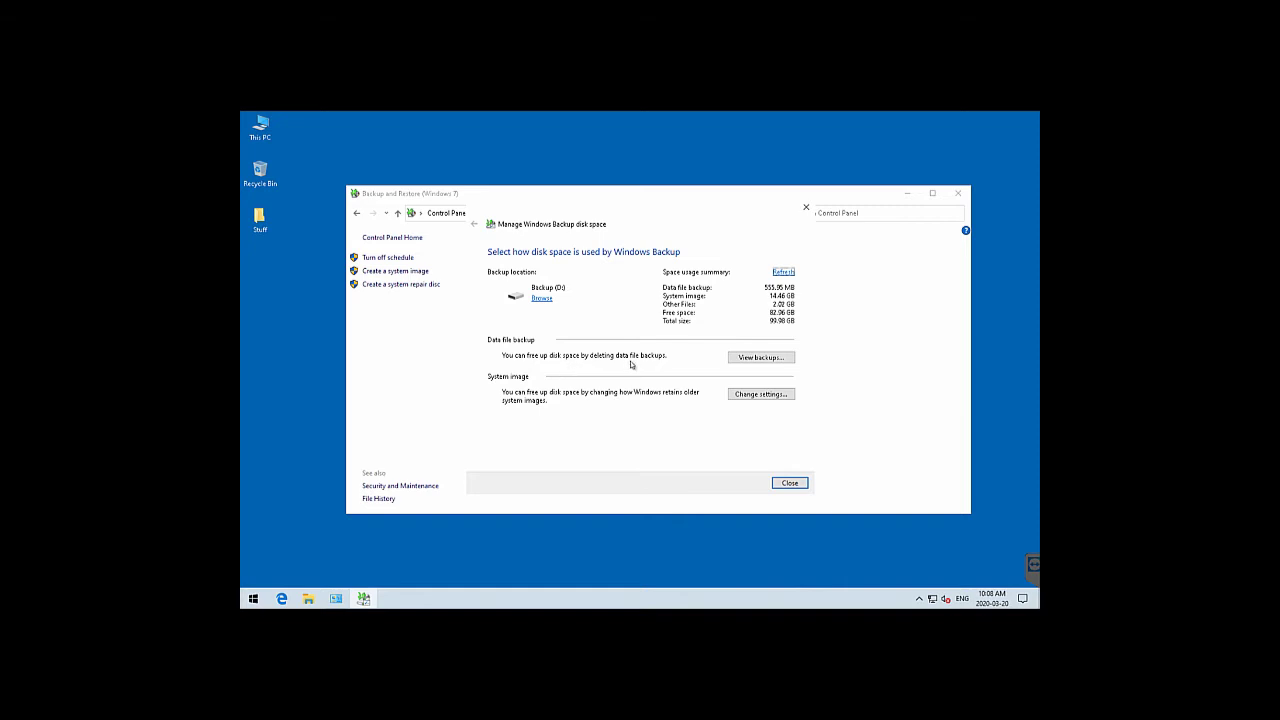
View the deletable backup periods on Backup (D:), then return to the disk space manager
left_click(752, 357)
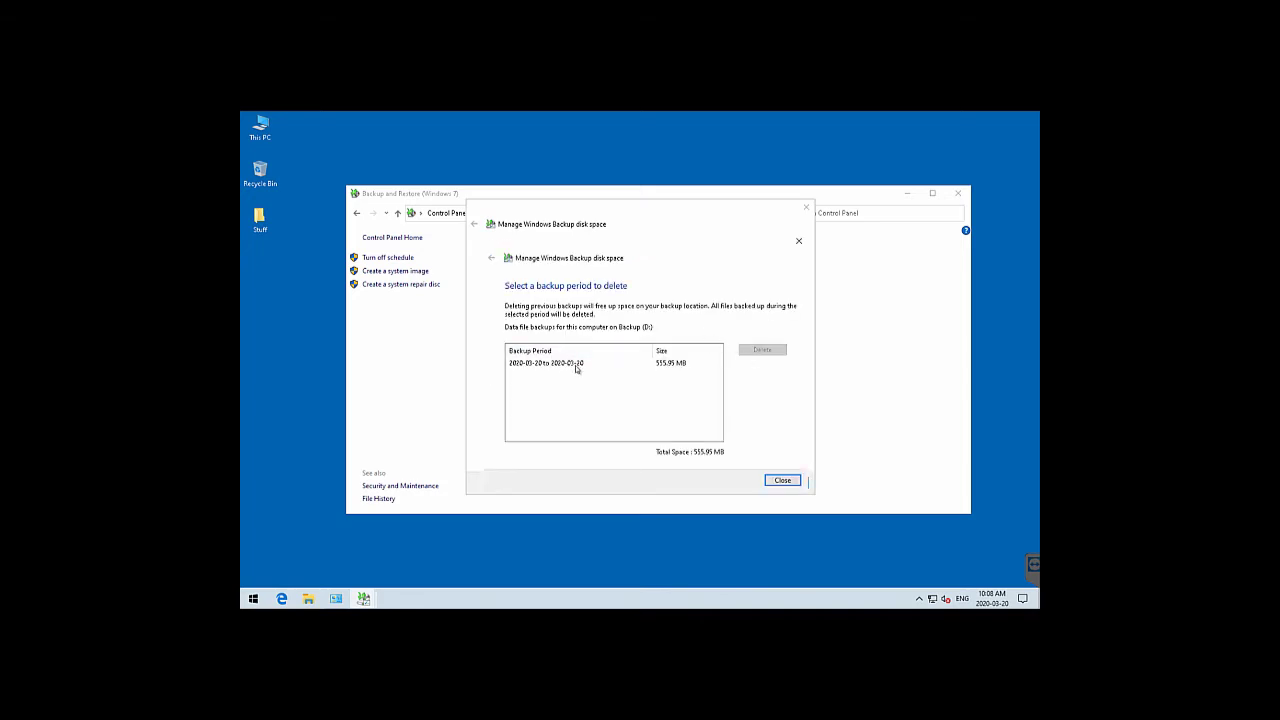
left_click(782, 480)
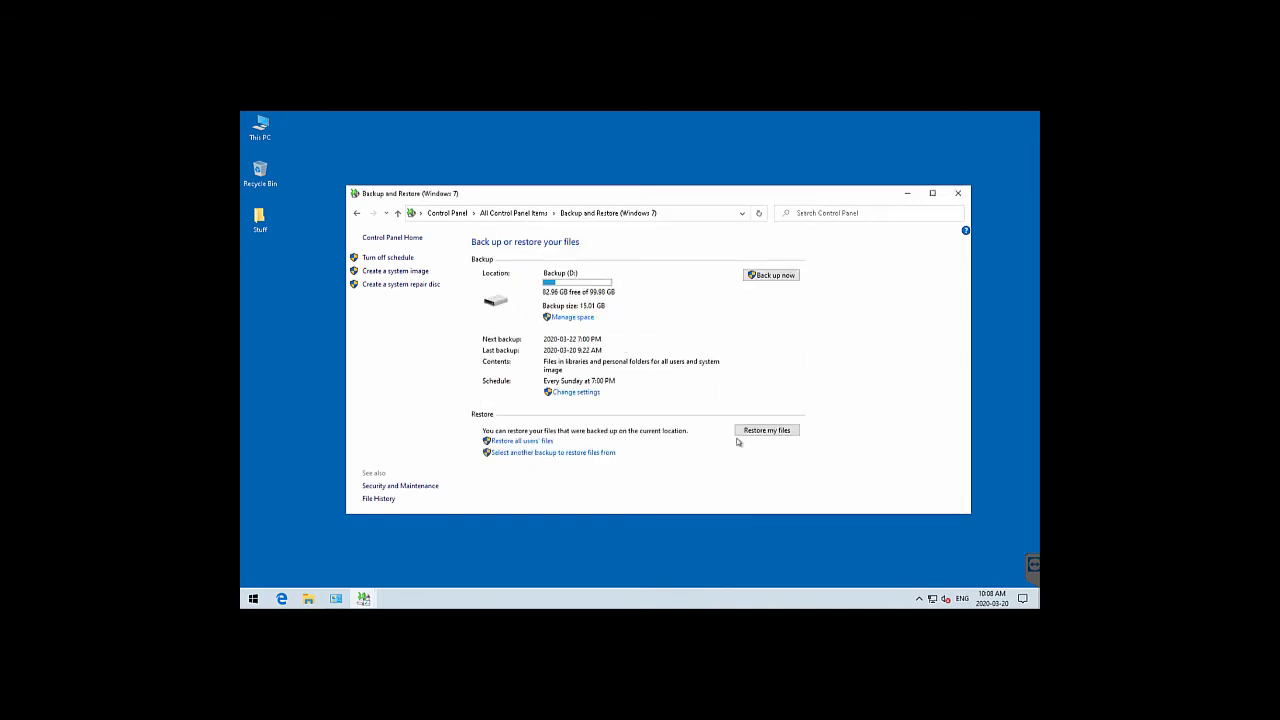
left_click(575, 317)
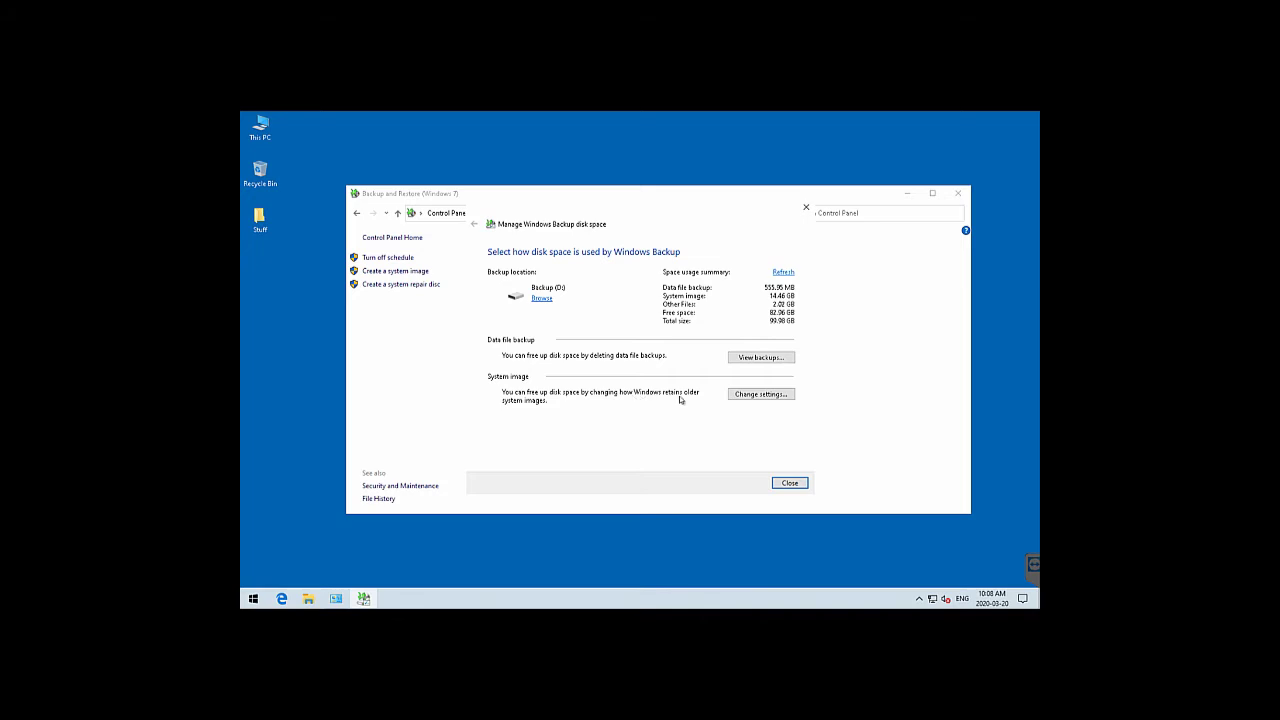
Check the system image retention settings without changes, then return to All Control Panel Items
left_click(760, 395)
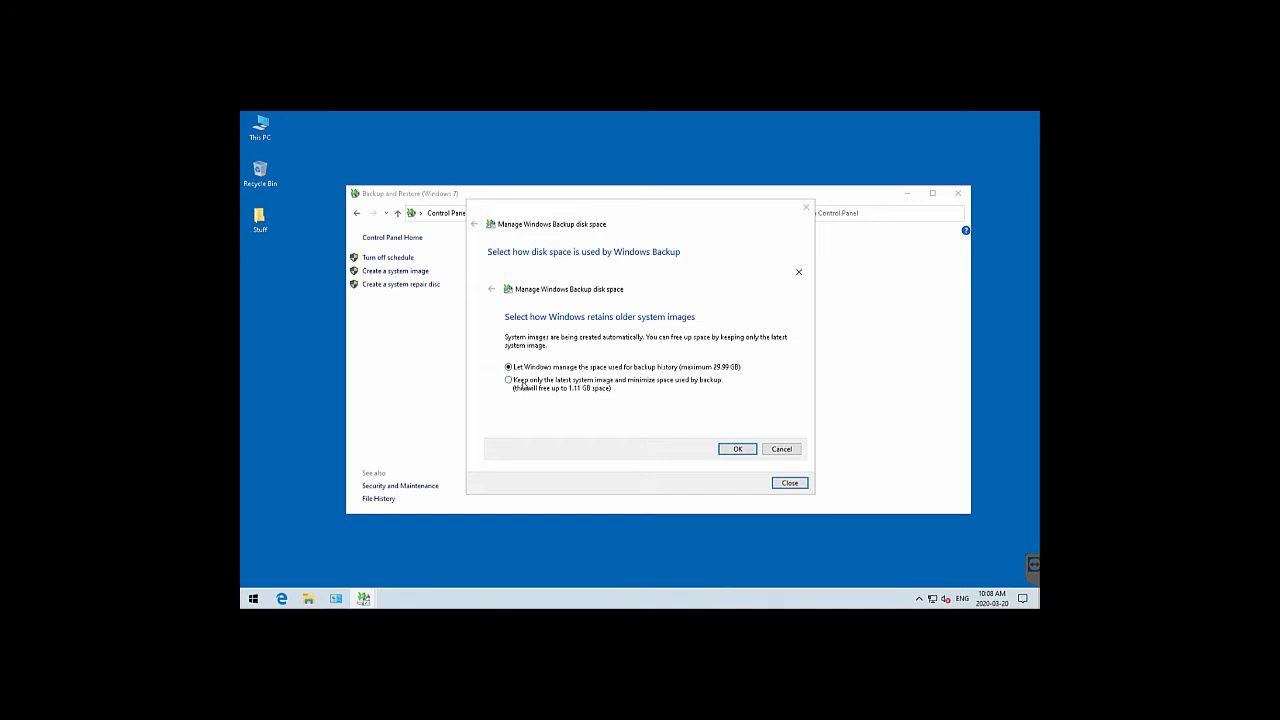
left_click(778, 449)
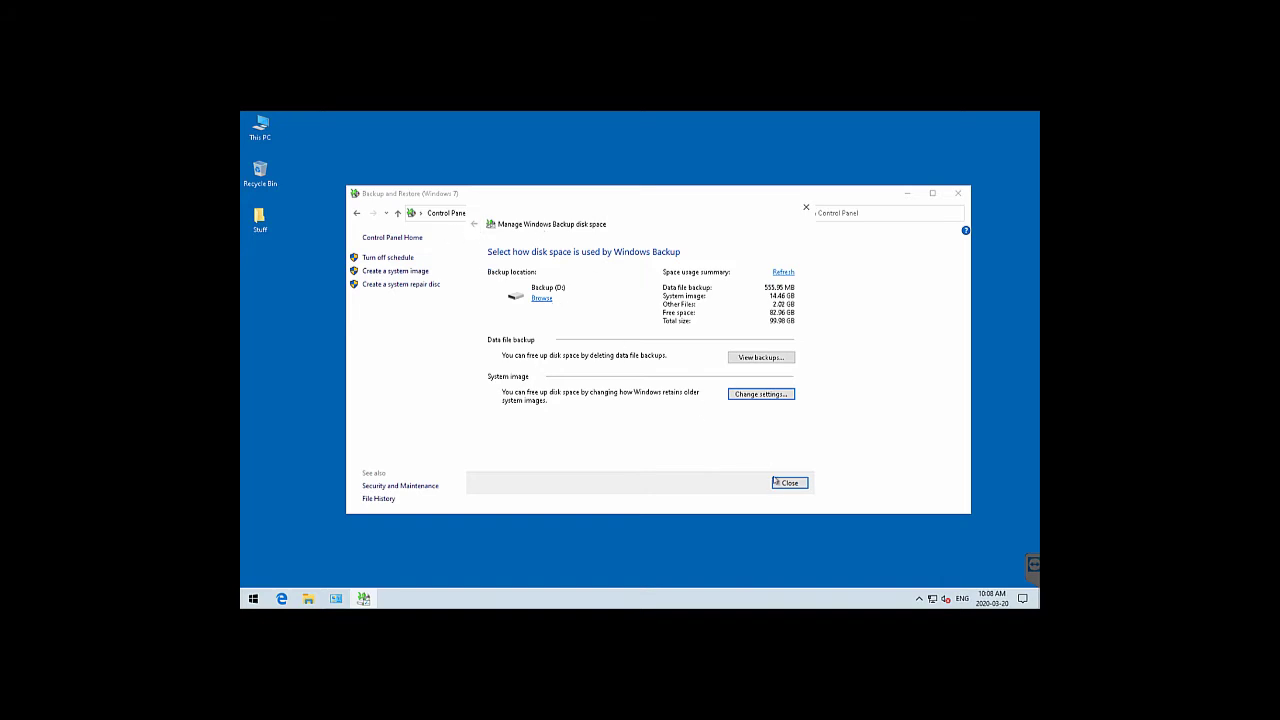
left_click(398, 214)
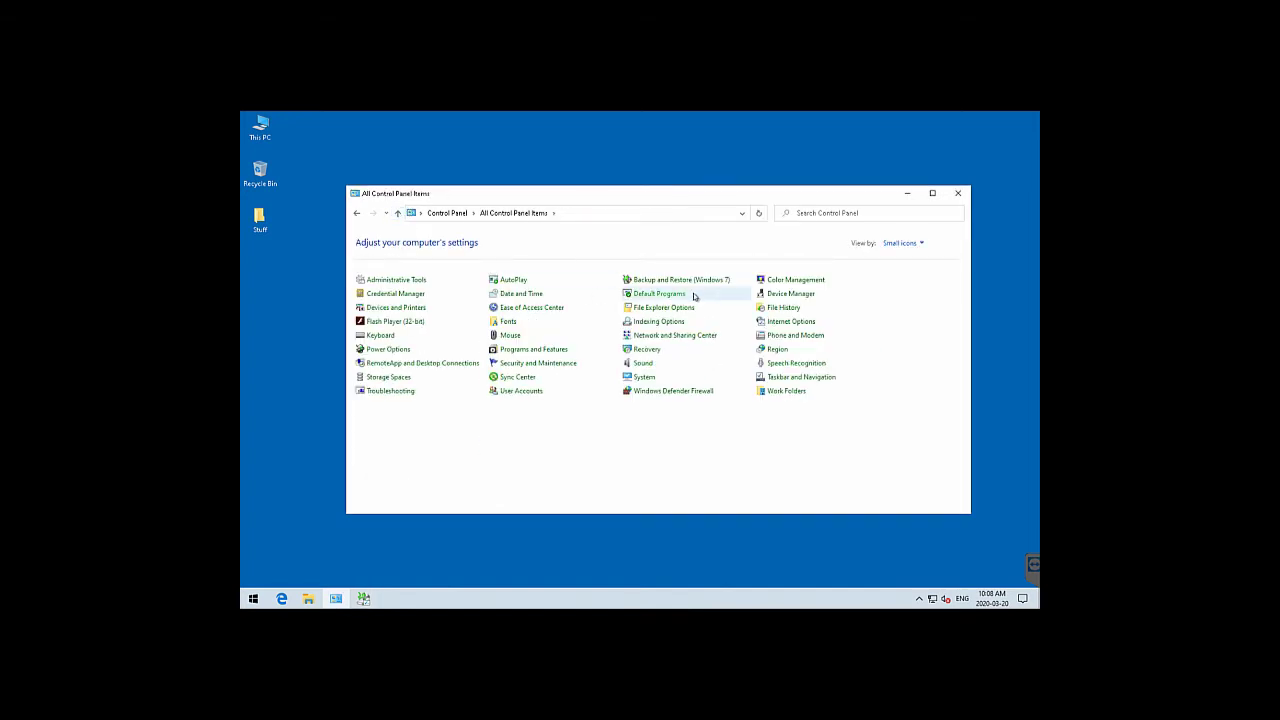
Open Backup and Restore (Windows 7) and preview the Restore my files wizard without restoring
left_click(686, 279)
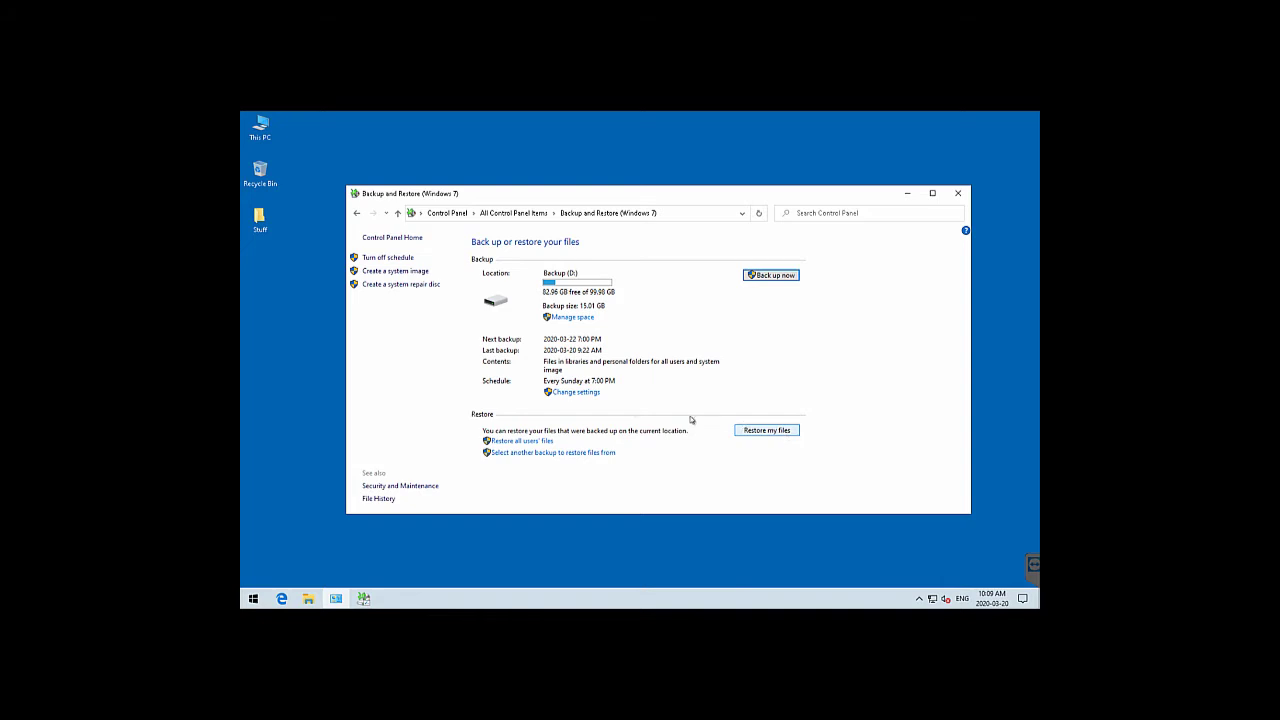
left_click(767, 432)
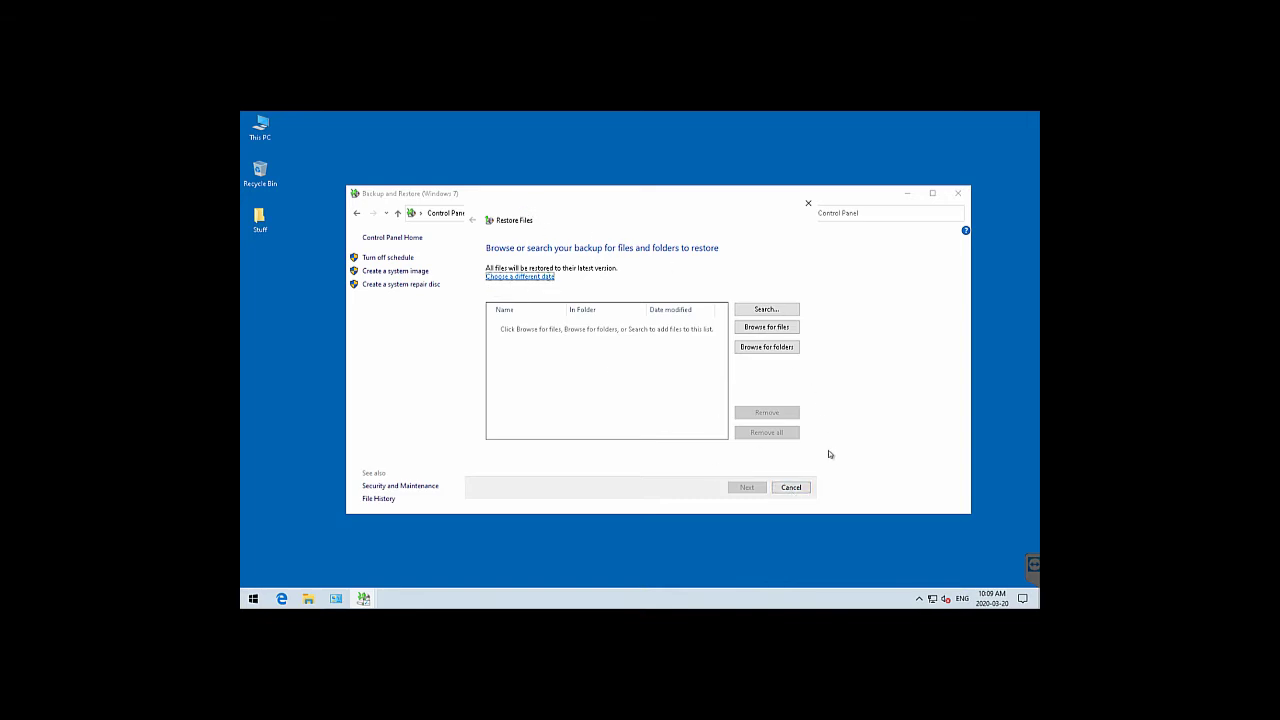
left_click(801, 489)
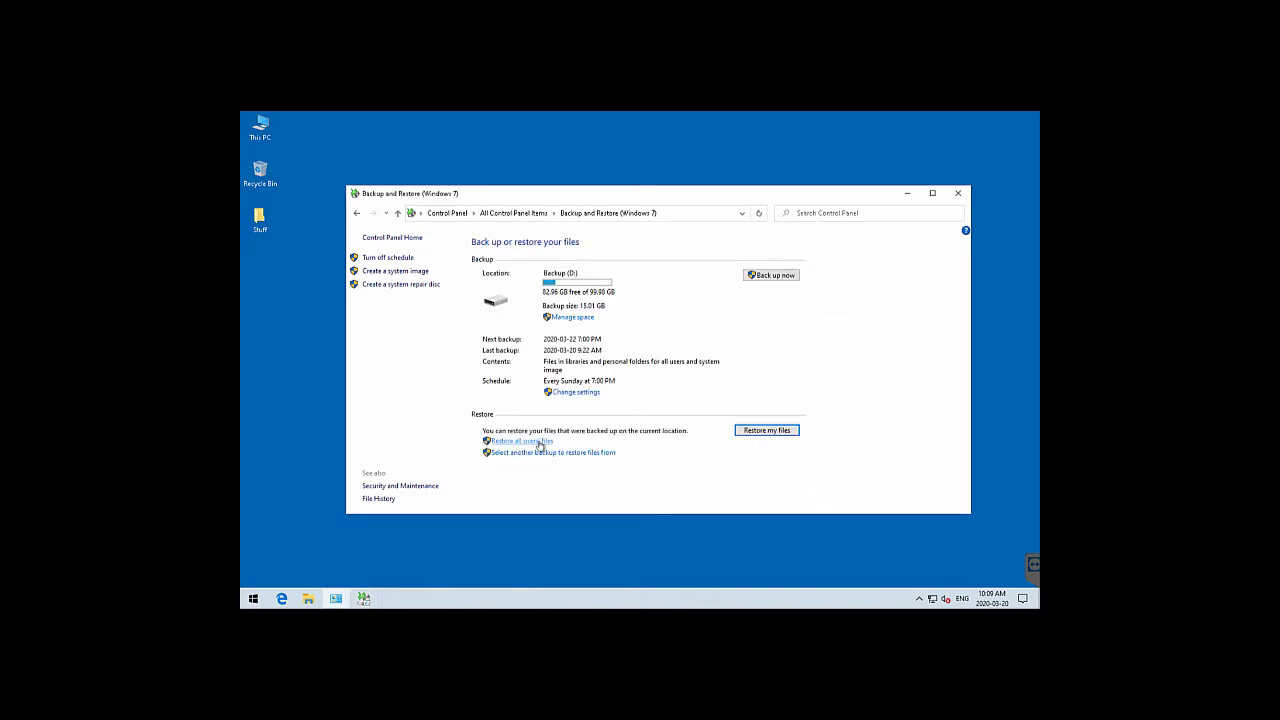
Preview the Restore all users' files wizard, cancel it, and close Backup and Restore
left_click(536, 443)
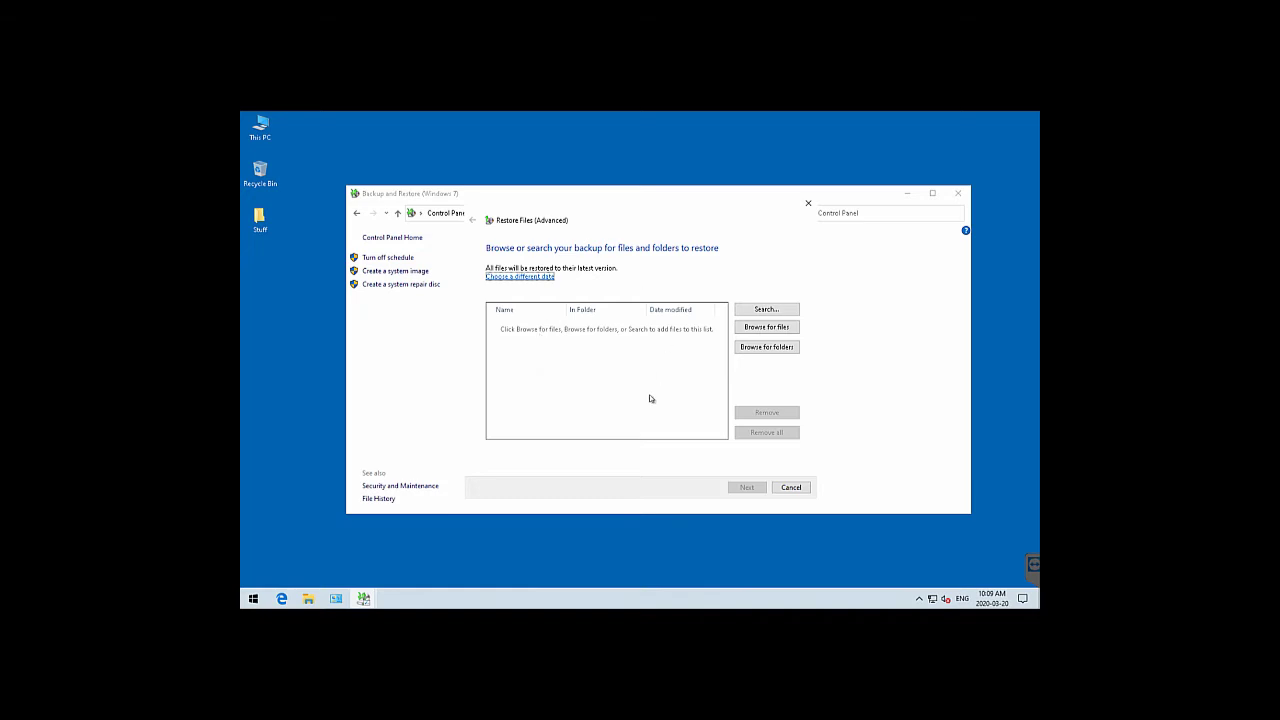
left_click(790, 488)
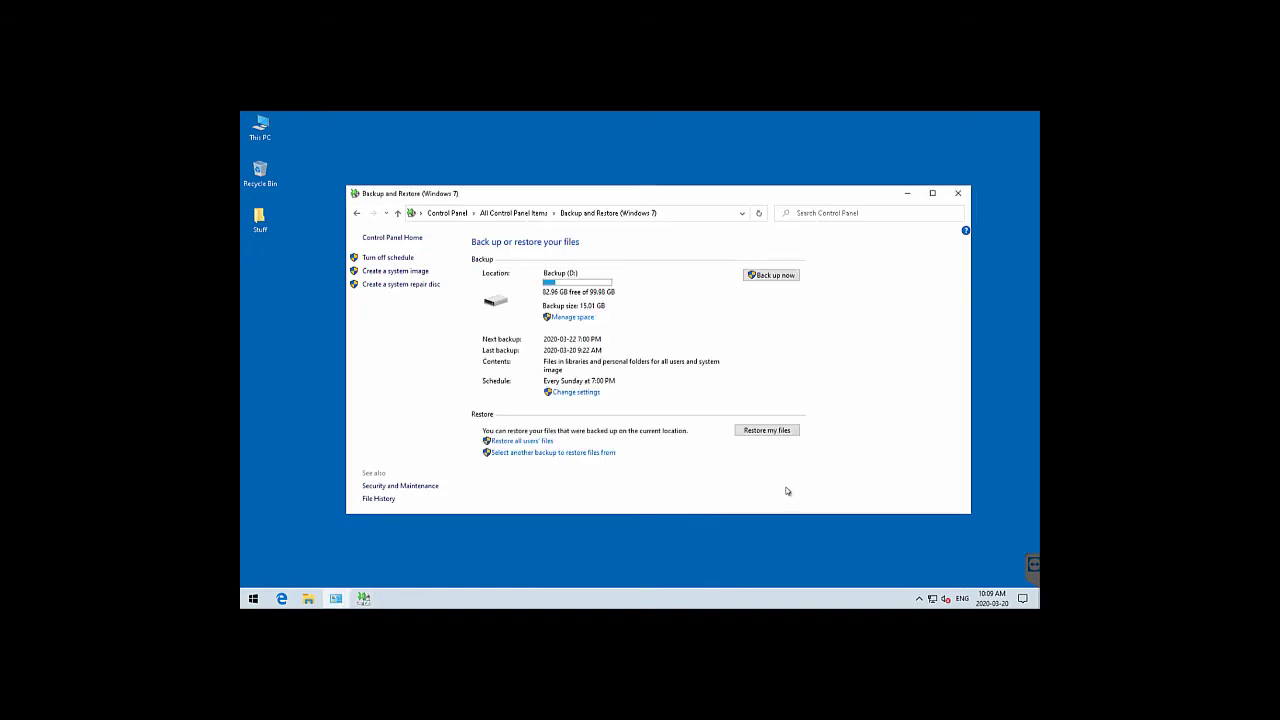
left_click(958, 193)
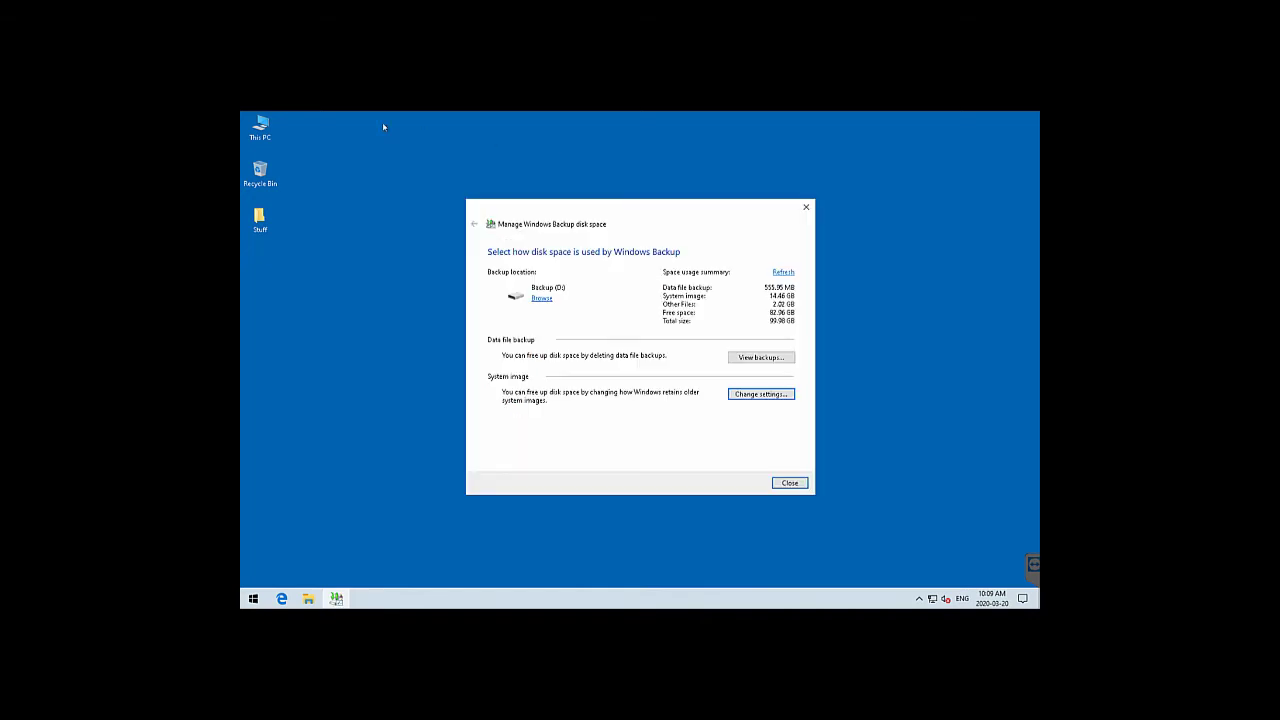
Close the disk space summary and open the Backup (D:) drive from This PC
left_click(788, 483)
double_click(259, 123)
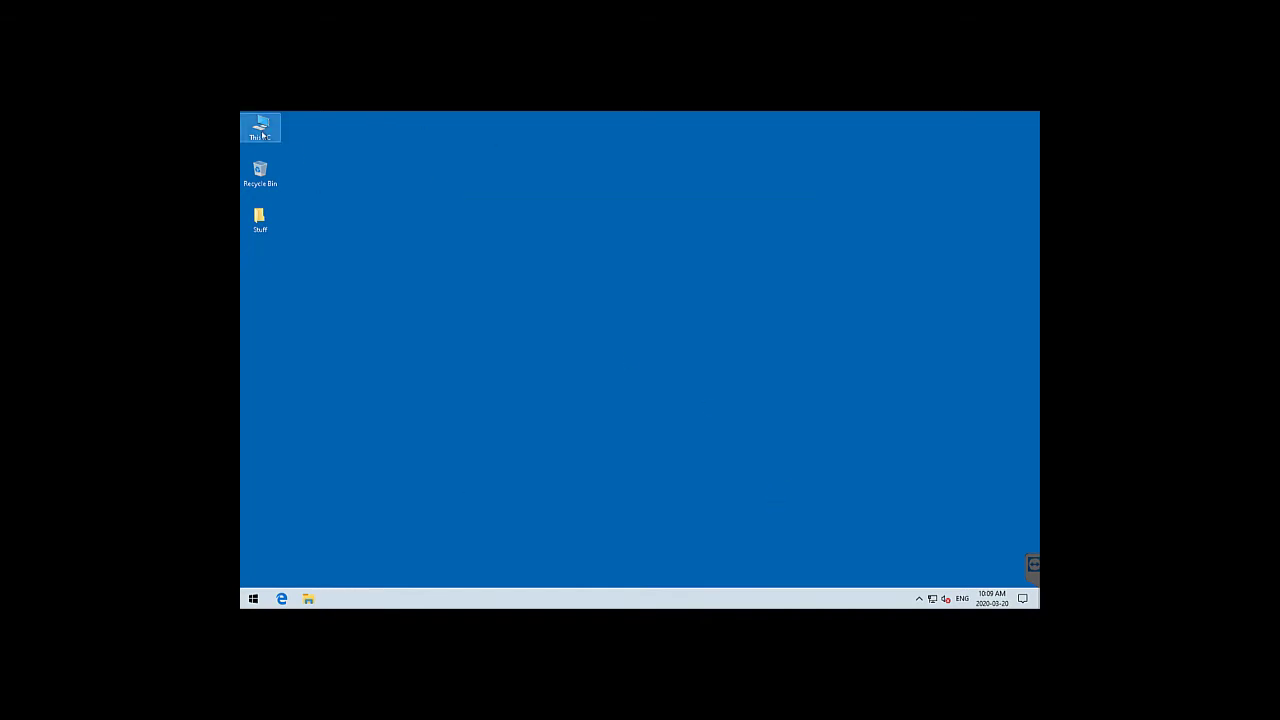
double_click(626, 369)
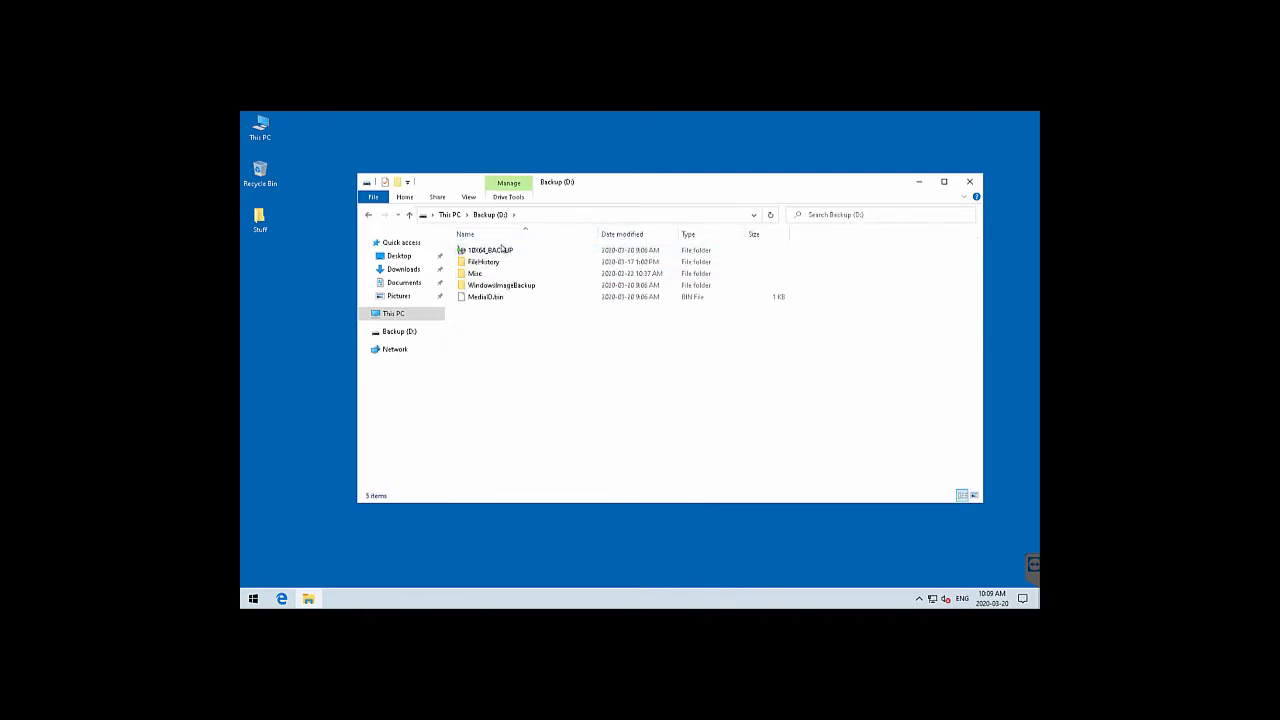
Check the space used by the 10X64_BACKUP backup, then close the summary
left_click(499, 256)
double_click(500, 254)
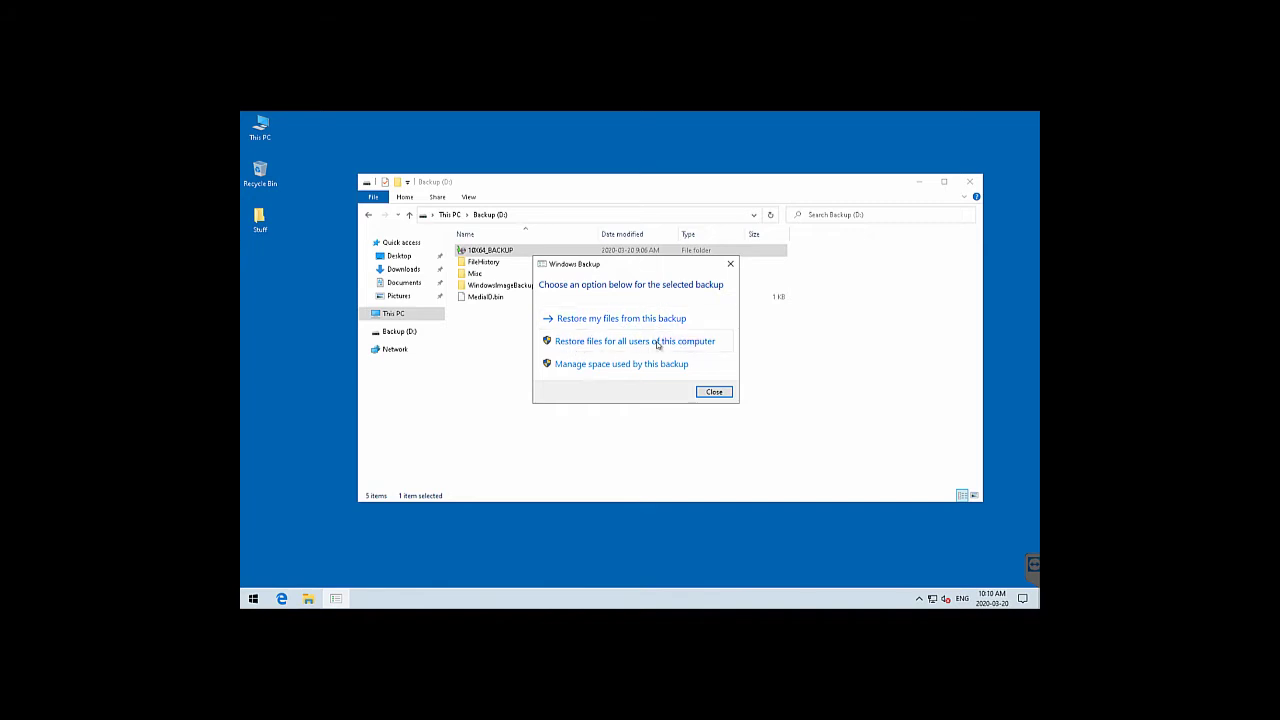
left_click(640, 365)
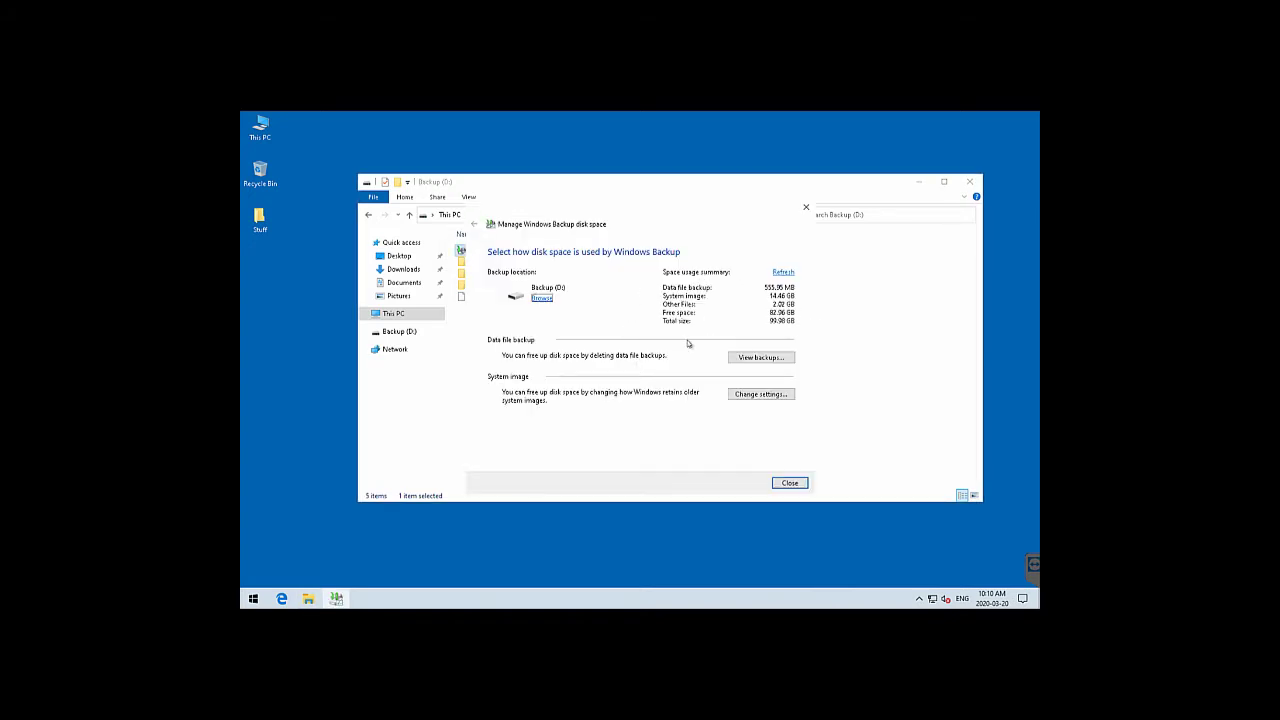
left_click(783, 485)
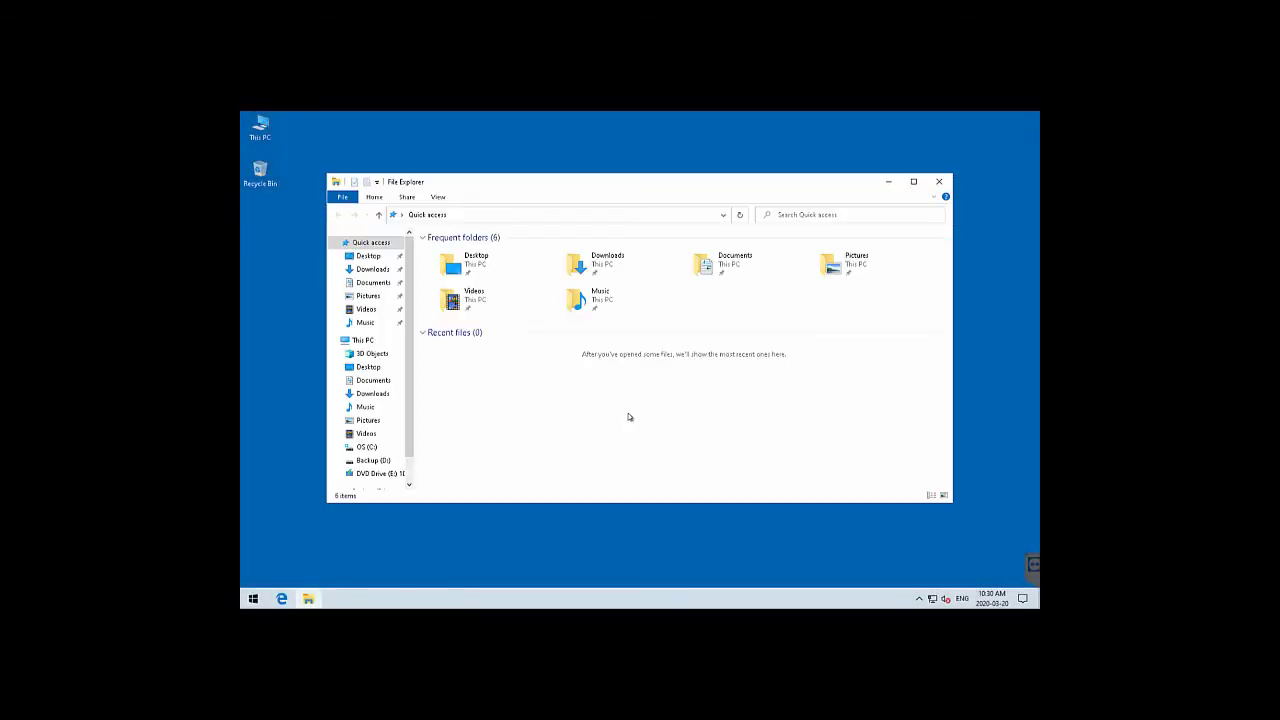
Check that Desktop, Documents, Pictures, Videos and Music are empty, then close File Explorer
left_click(368, 256)
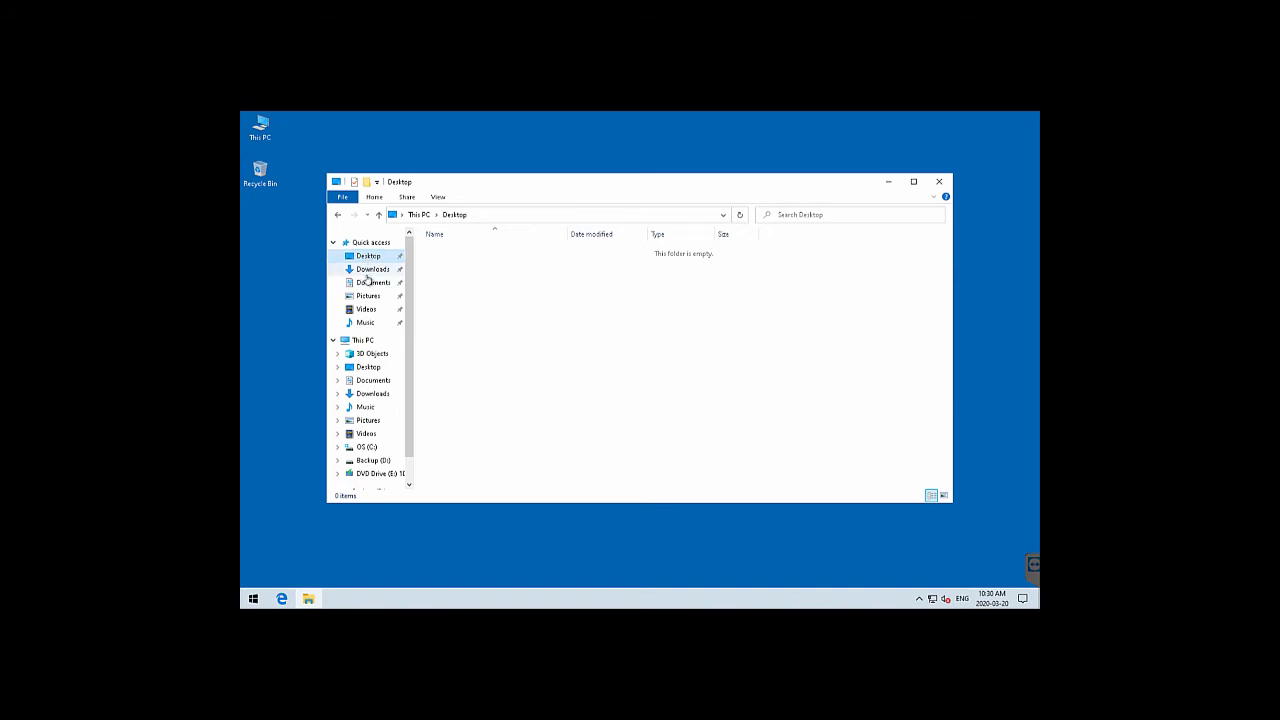
left_click(369, 283)
left_click(368, 297)
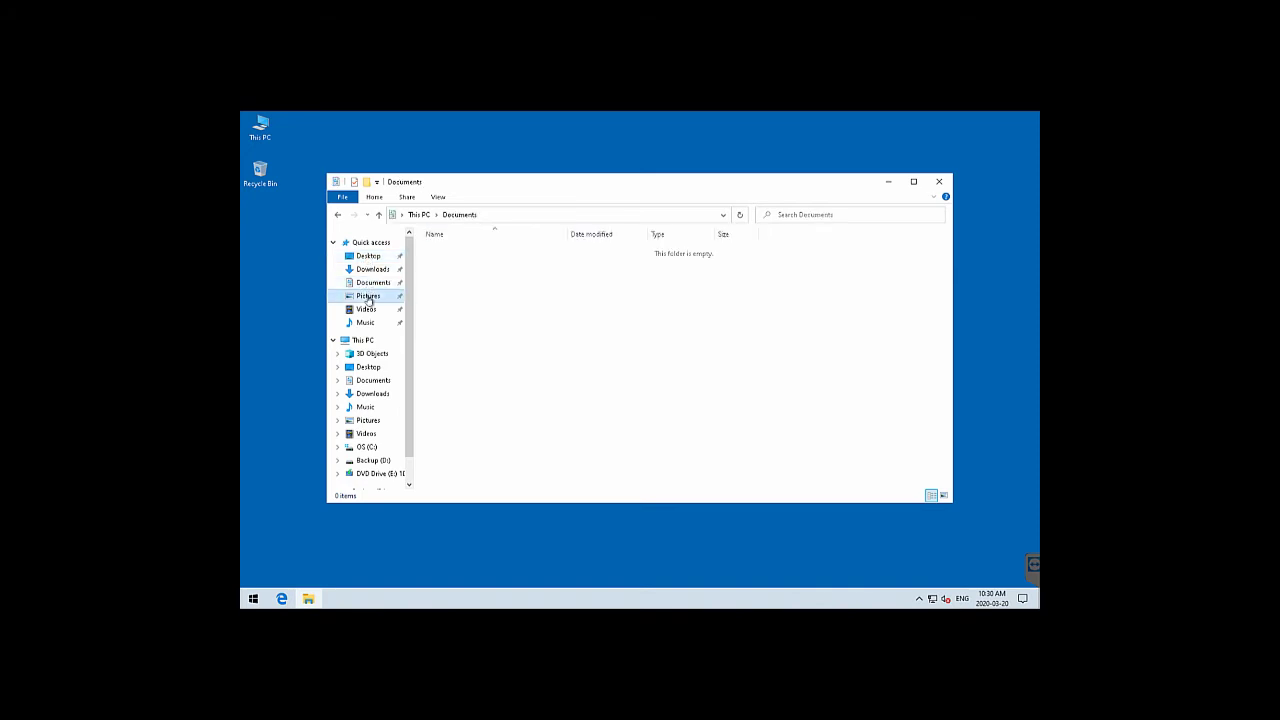
left_click(367, 310)
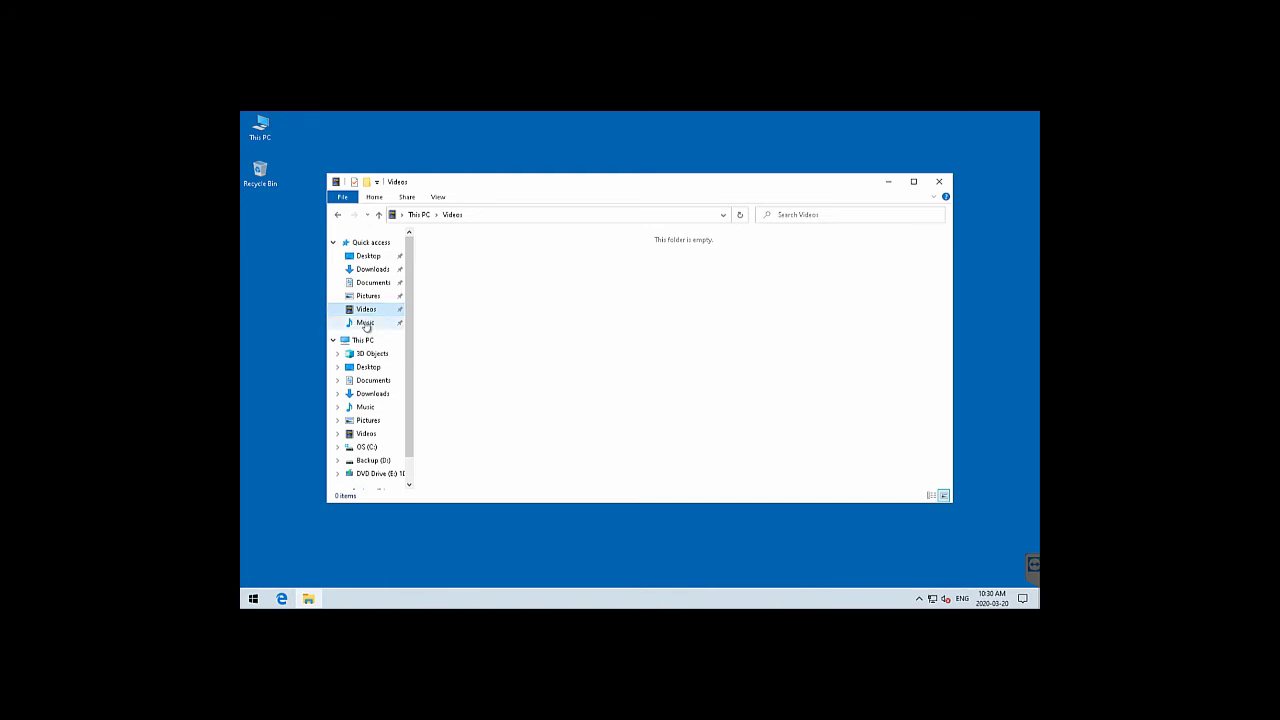
left_click(366, 324)
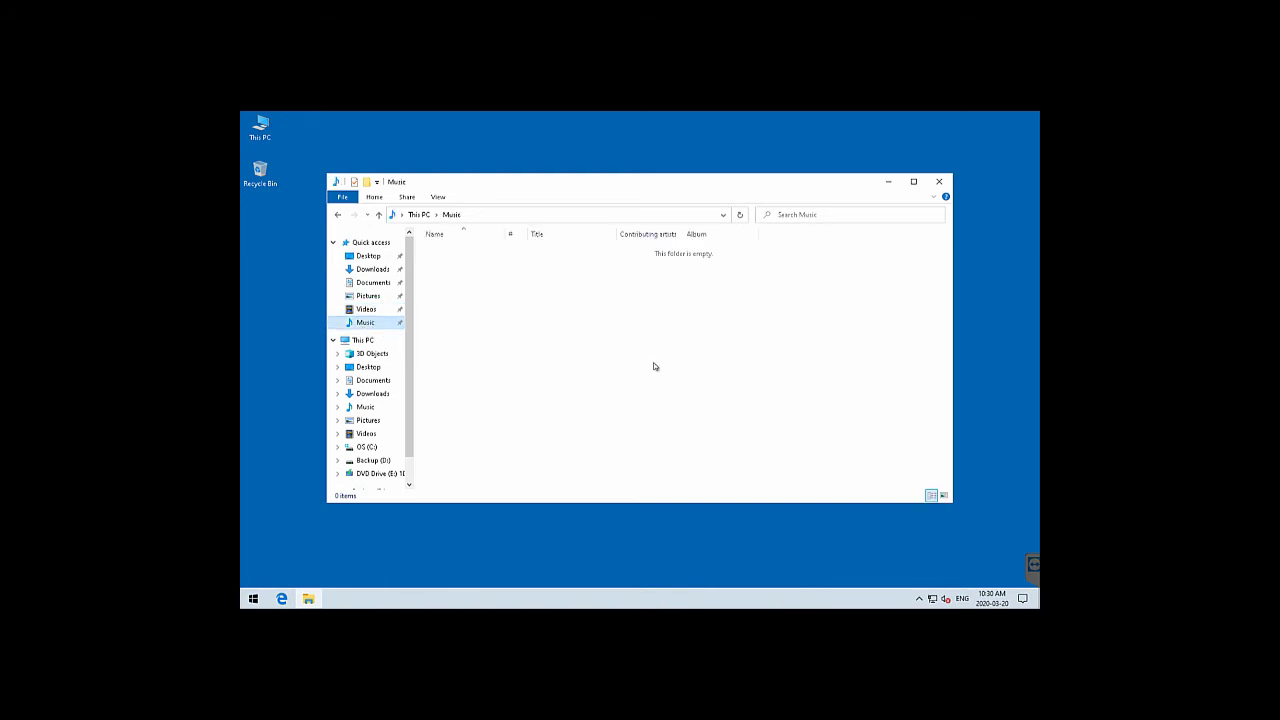
left_click(941, 182)
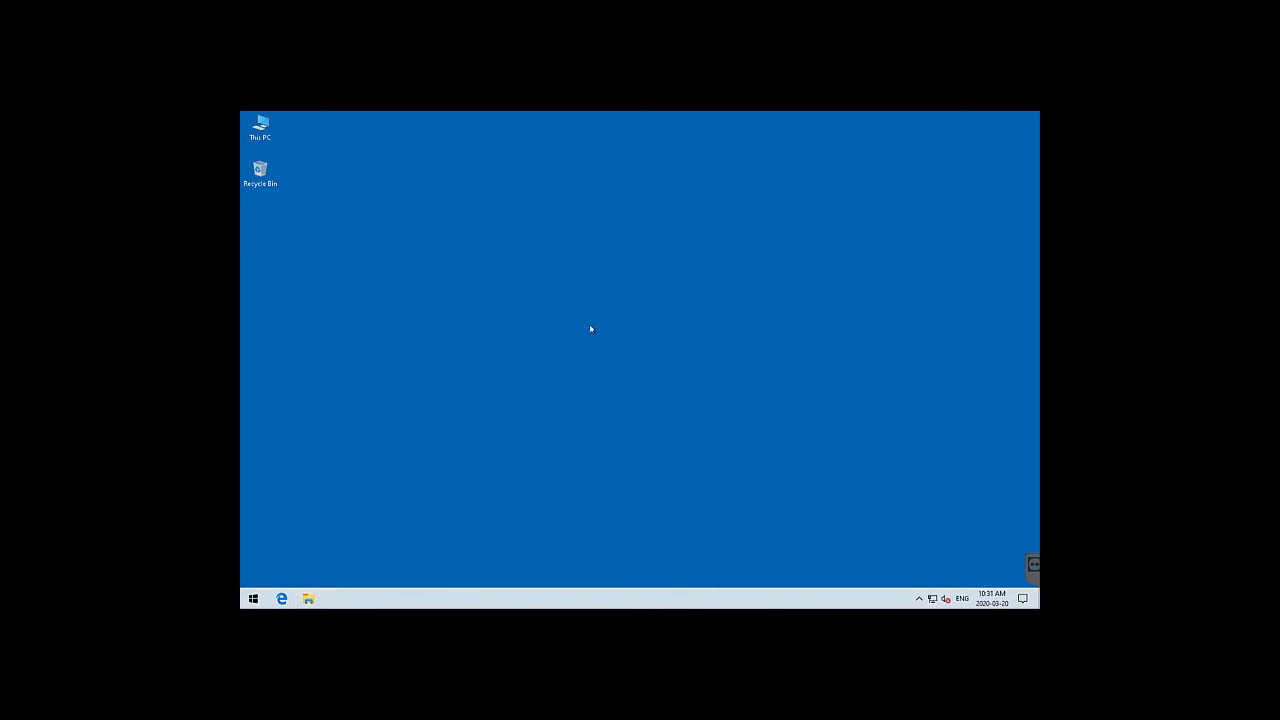
Open Backup and Restore (Windows 7) from Start's Control Panel and begin Restore my files
left_click(253, 598)
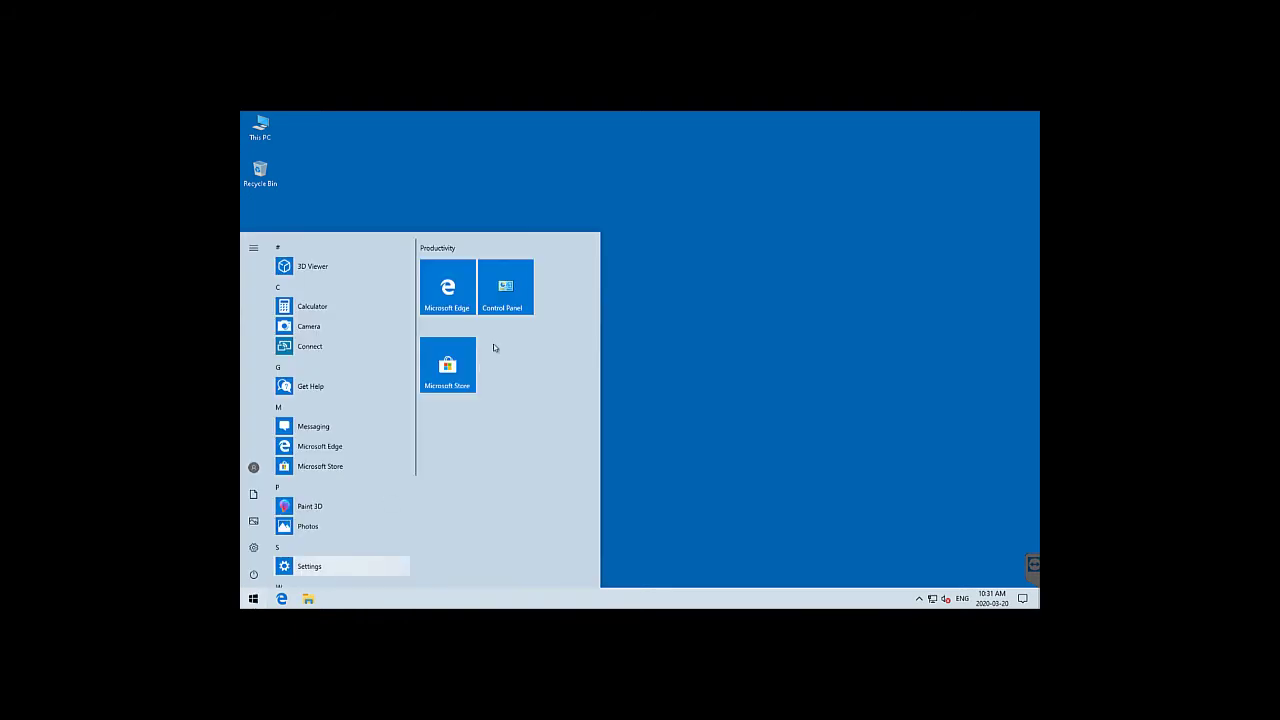
left_click(511, 302)
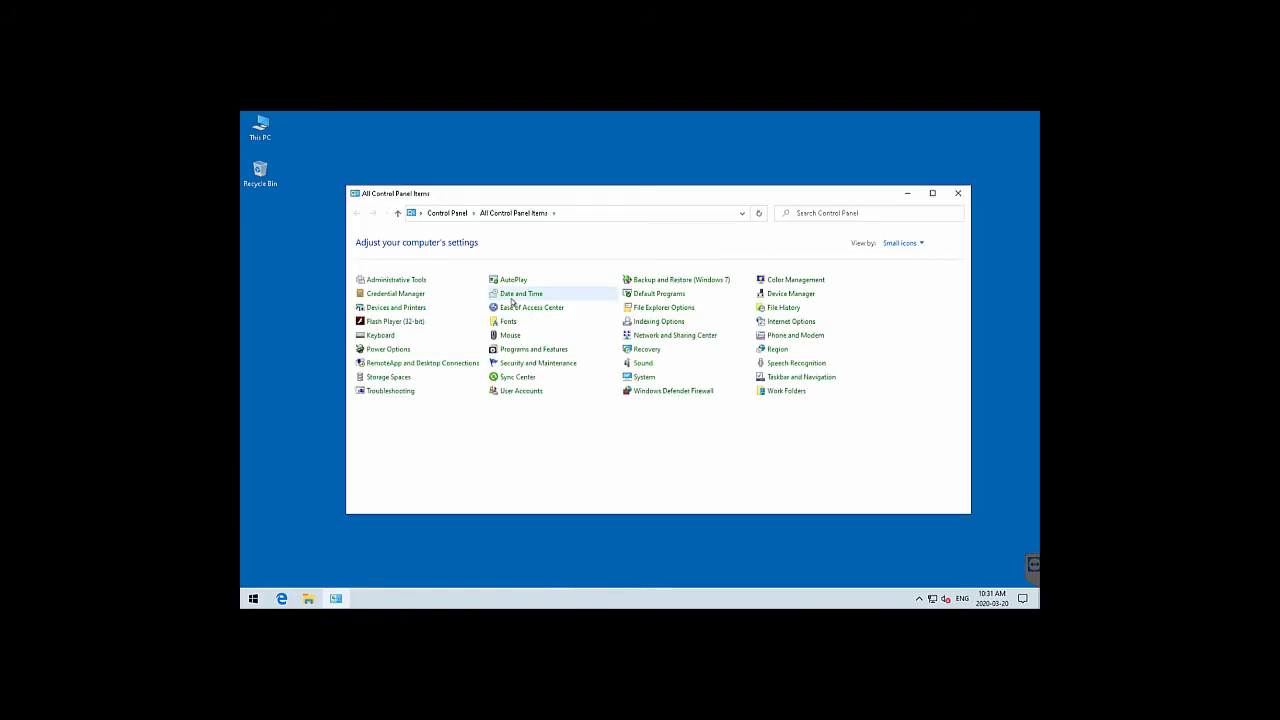
left_click(676, 284)
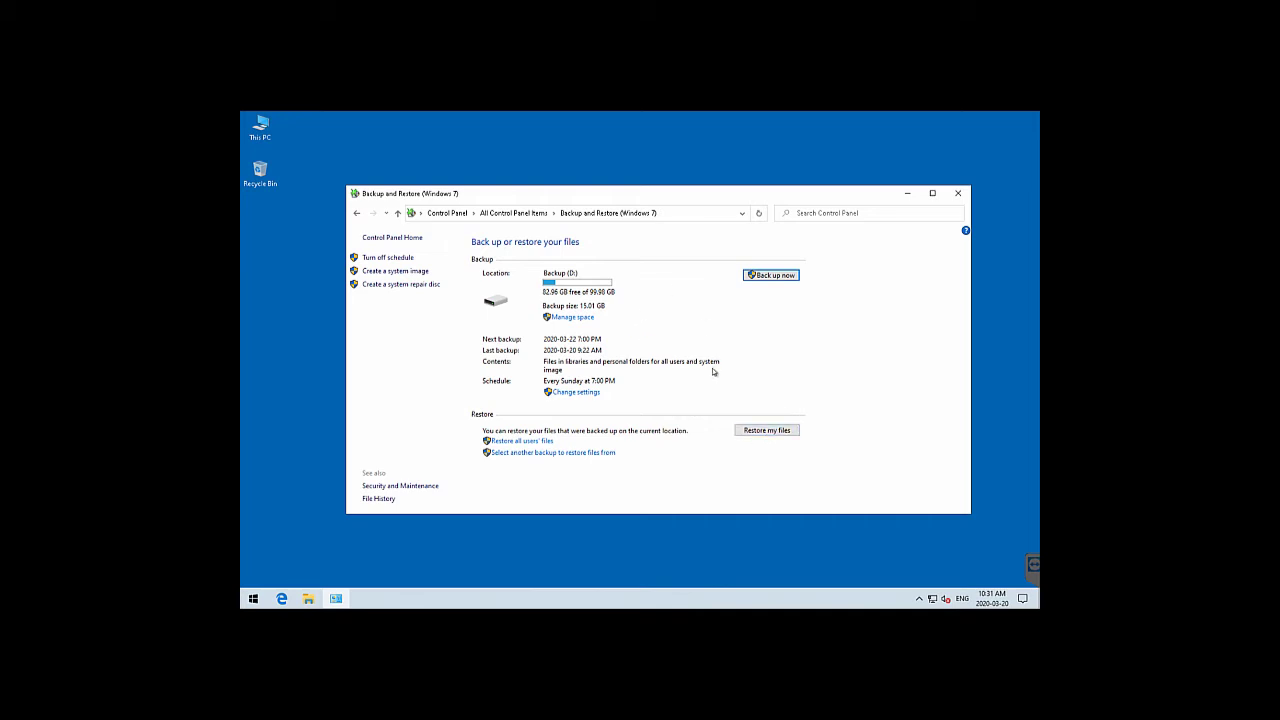
left_click(768, 432)
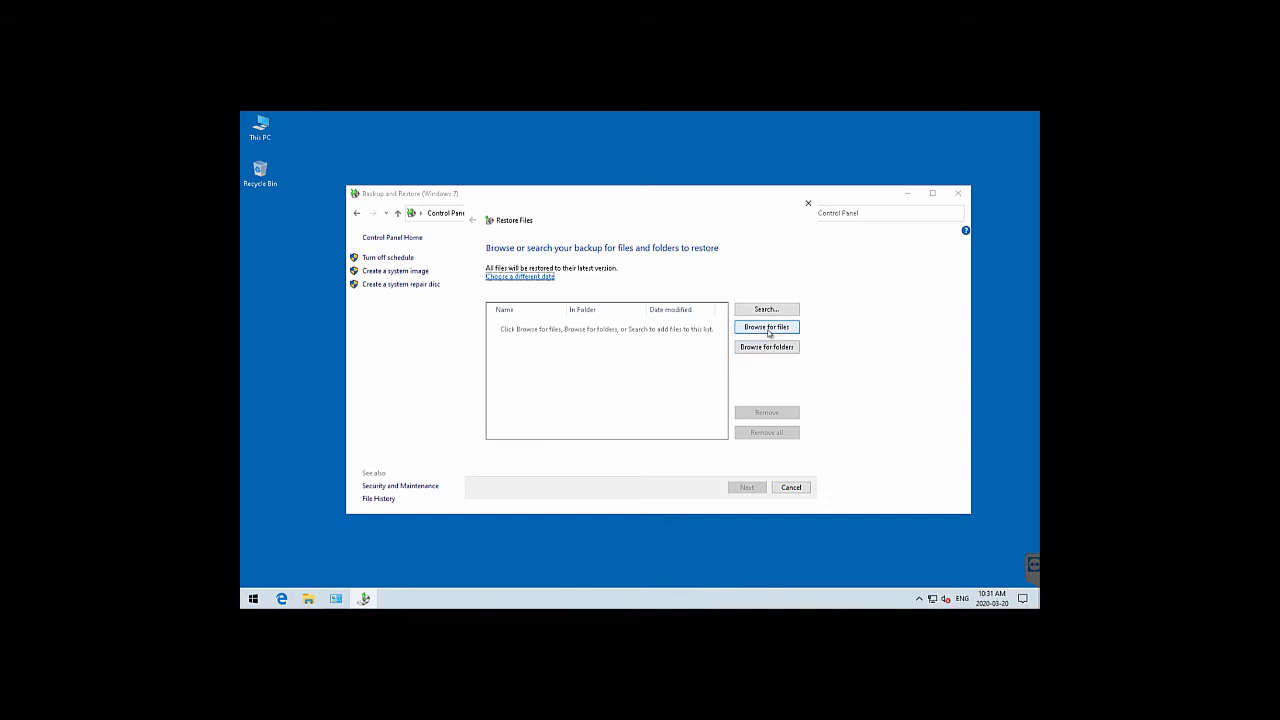
Keep the latest backup and add Desktop from Backup of C: > Users > user profile
left_click(524, 279)
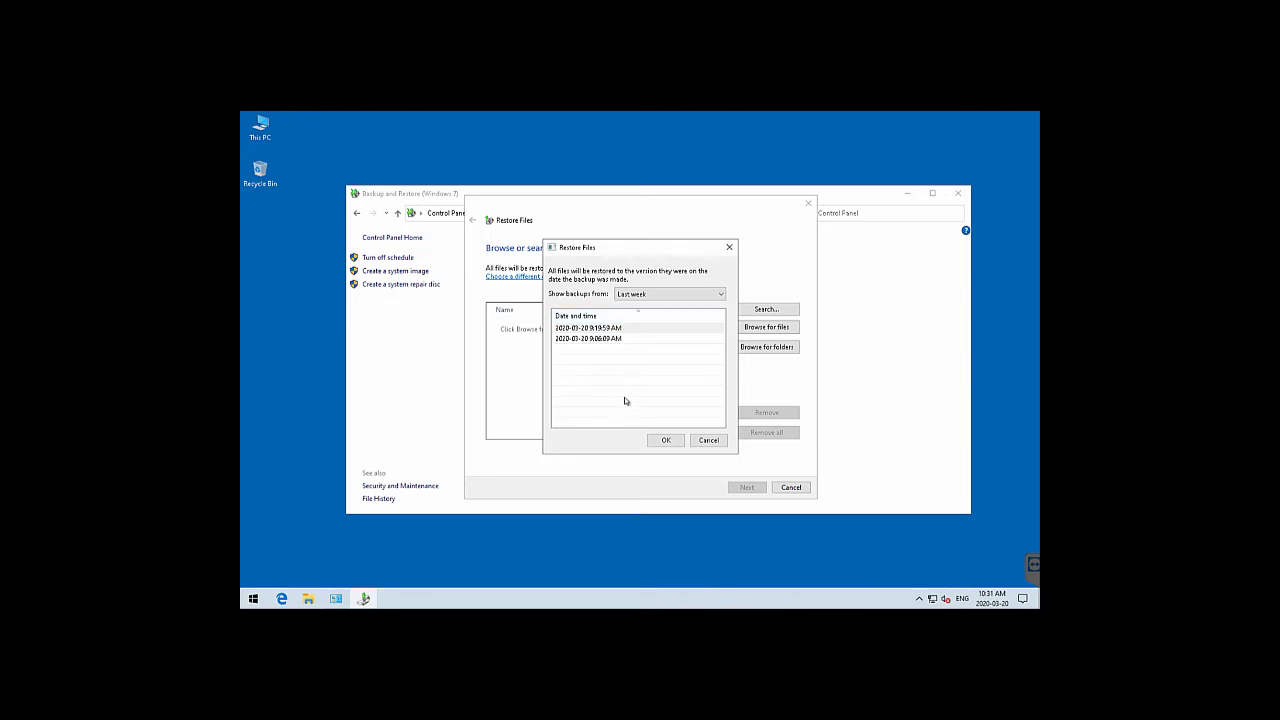
left_click(708, 440)
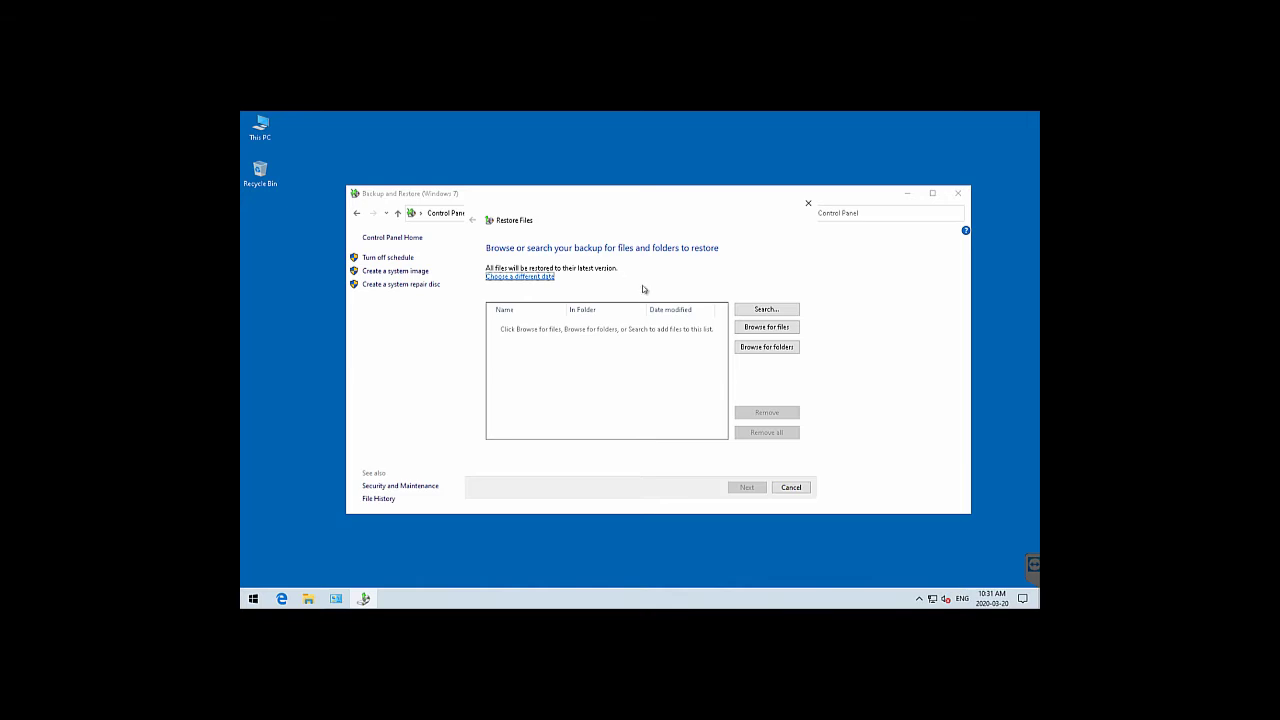
left_click(765, 347)
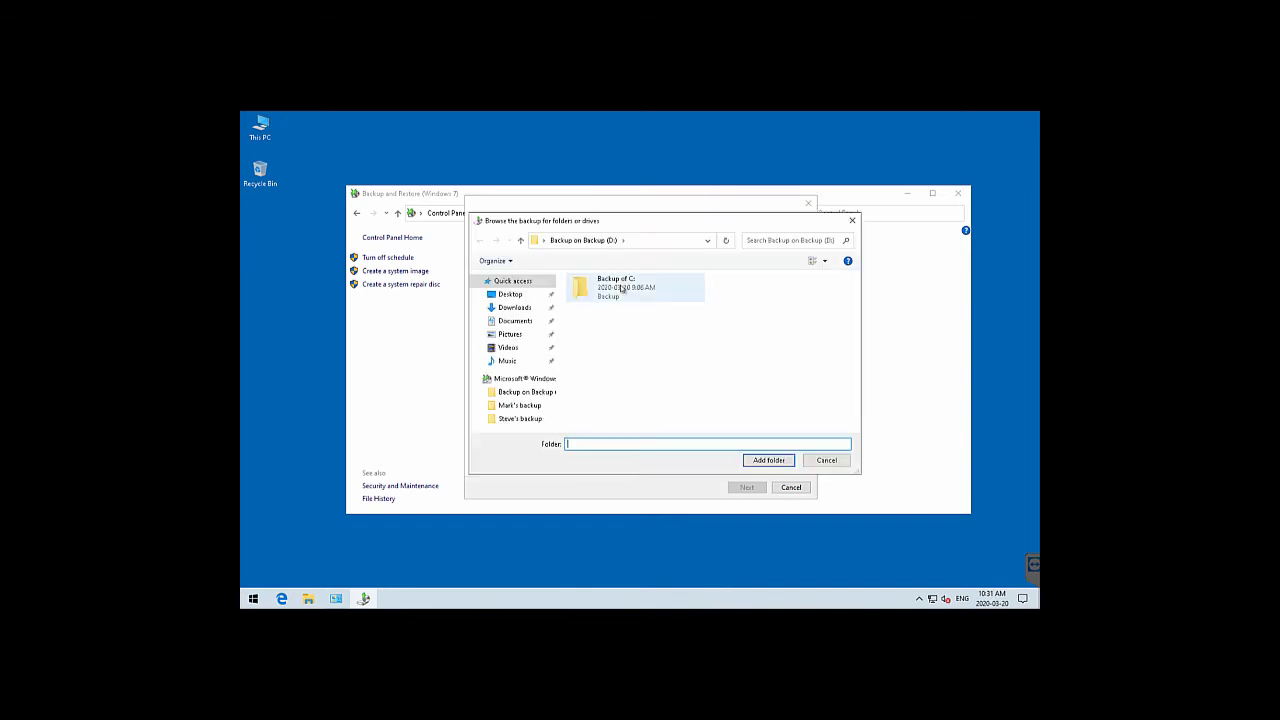
left_click(621, 289)
double_click(621, 289)
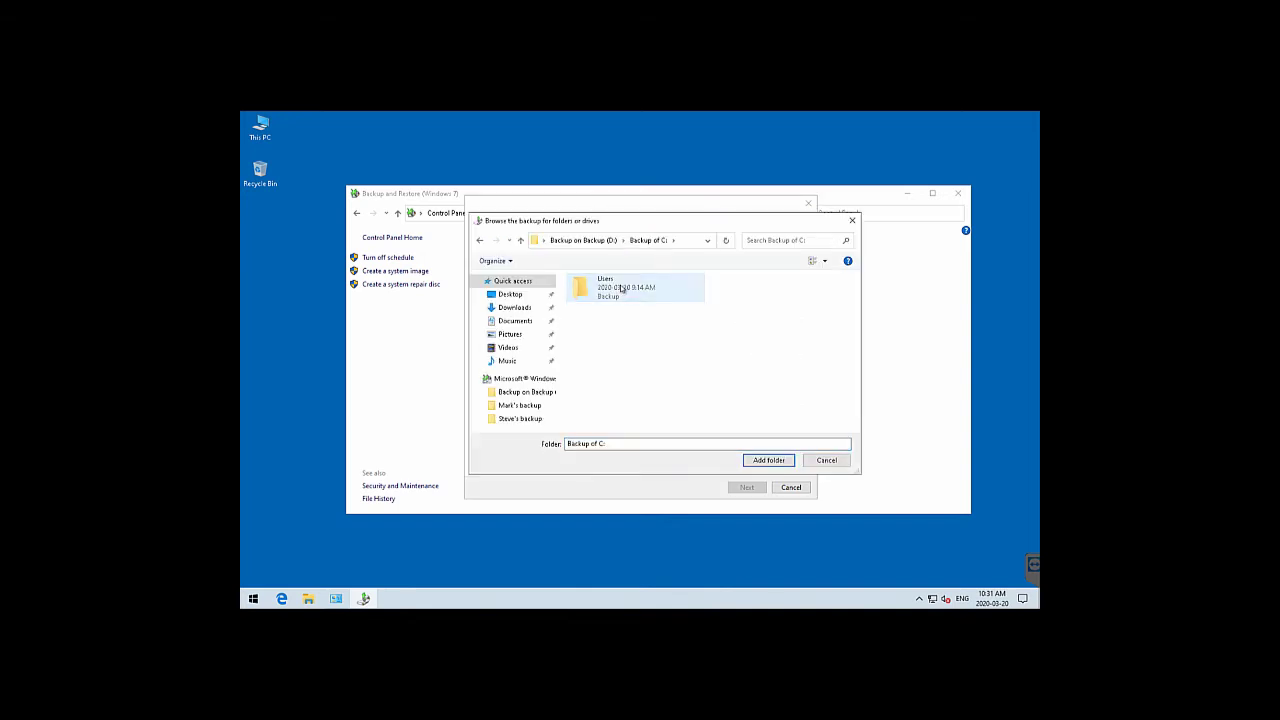
left_click(621, 289)
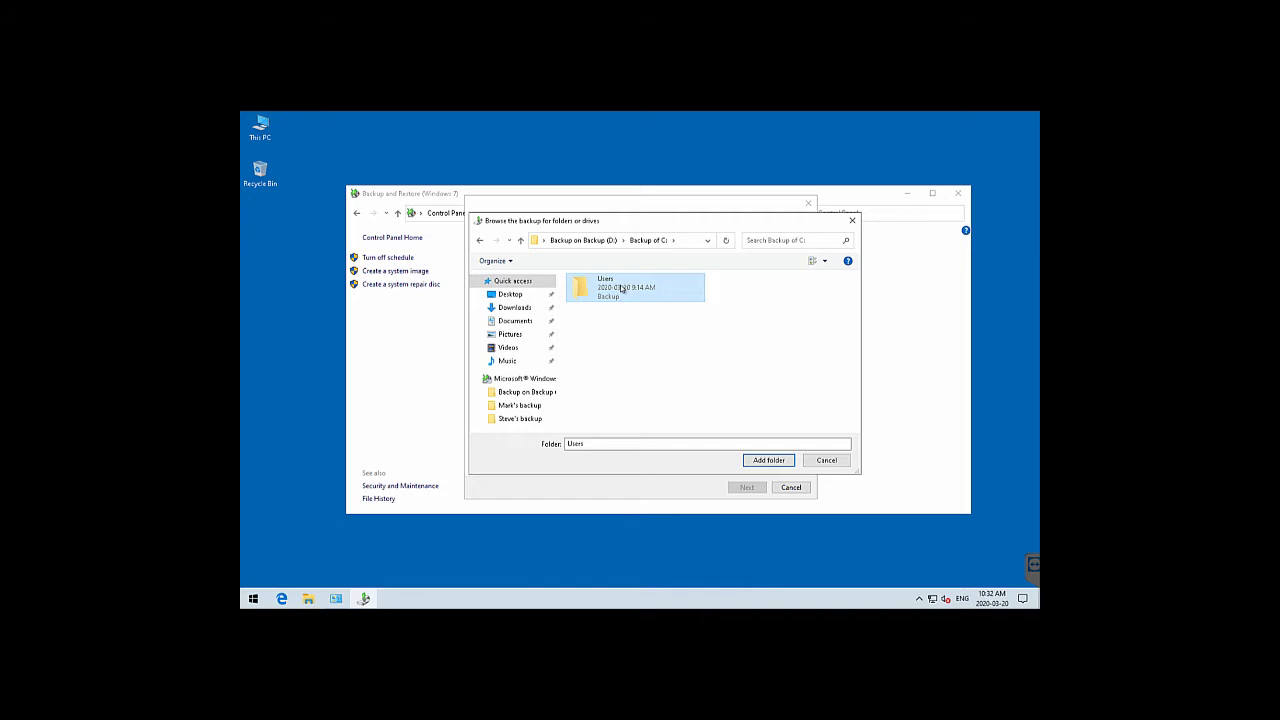
double_click(621, 289)
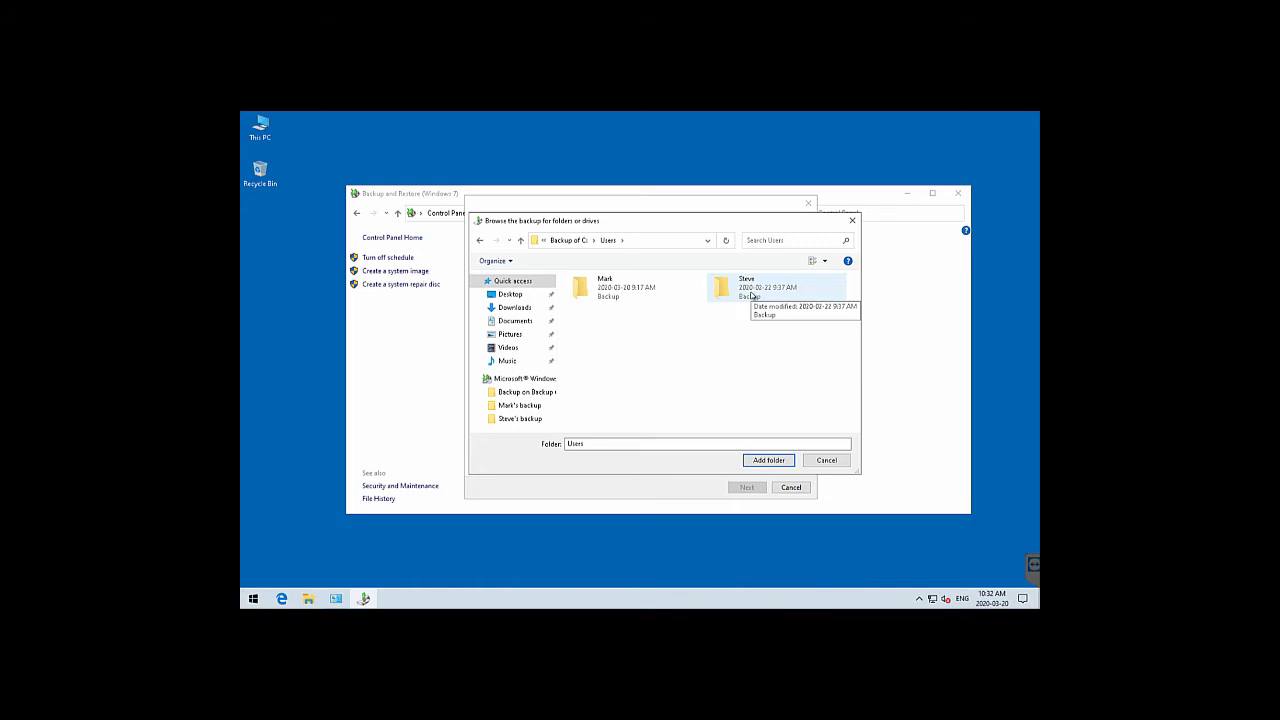
left_click(751, 296)
double_click(751, 296)
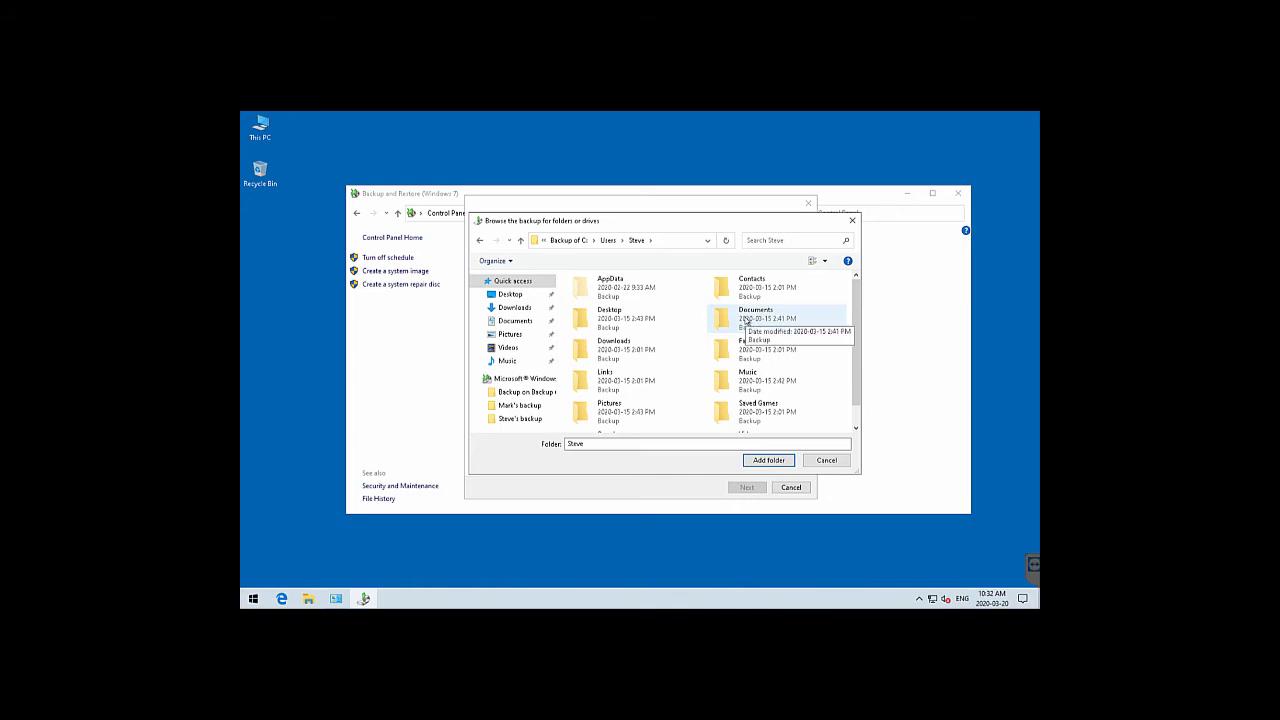
left_click(618, 320)
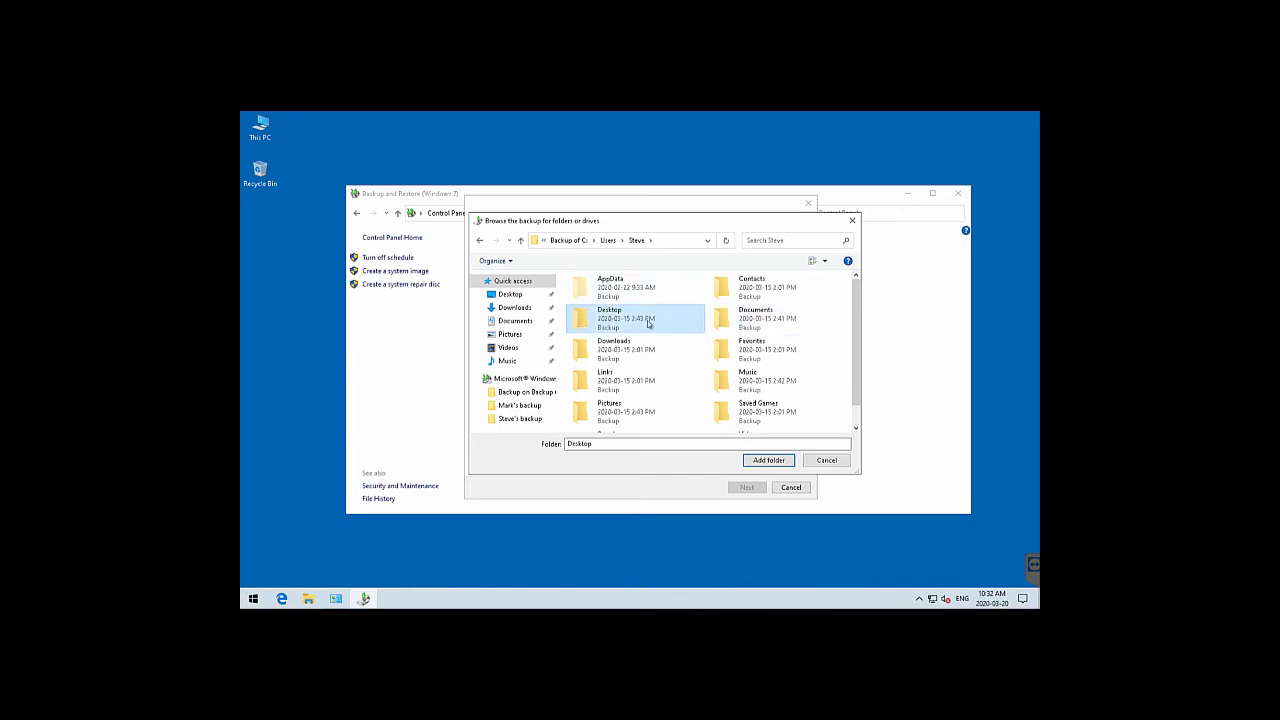
left_click(768, 460)
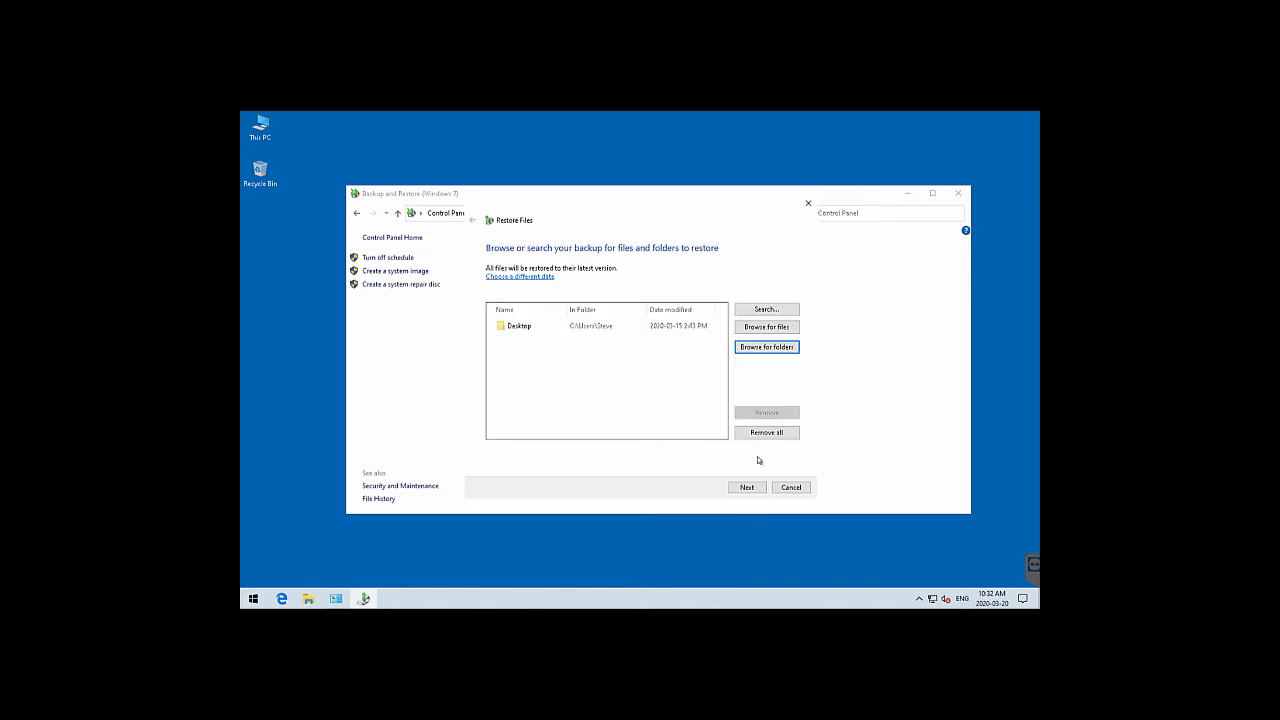
Add the backed-up Documents folder to the restore list
left_click(766, 347)
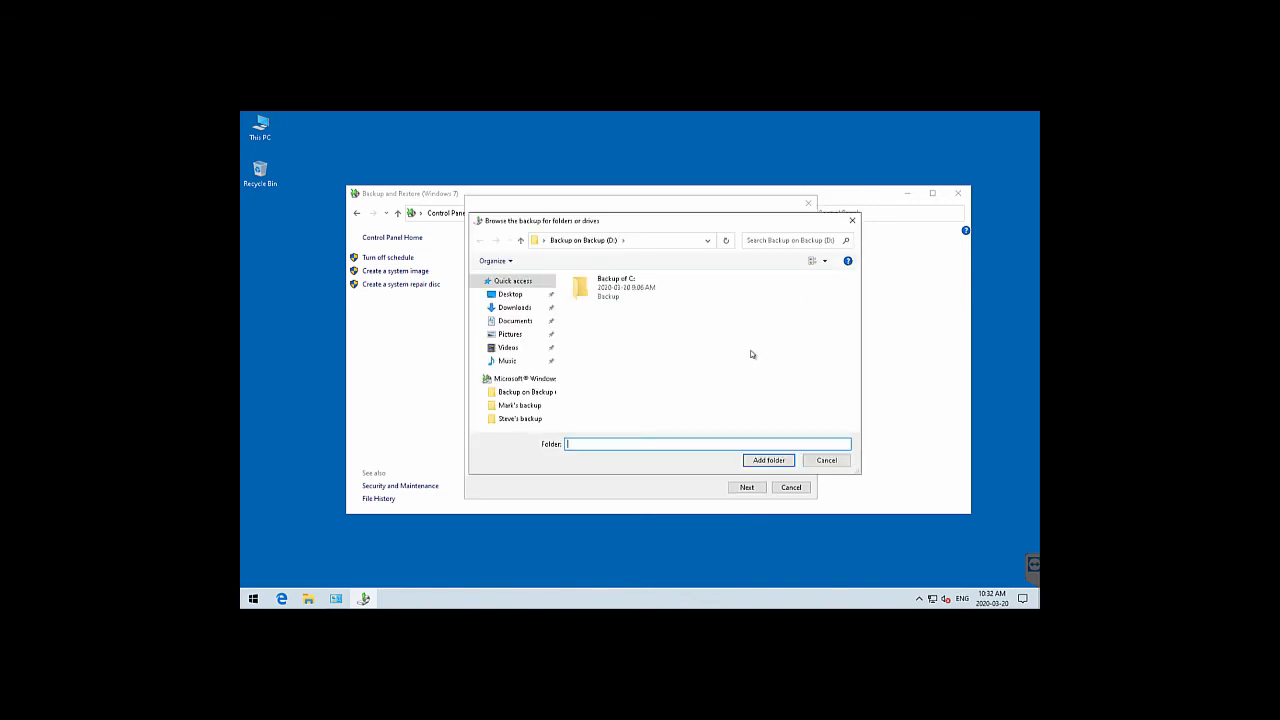
double_click(626, 298)
double_click(631, 298)
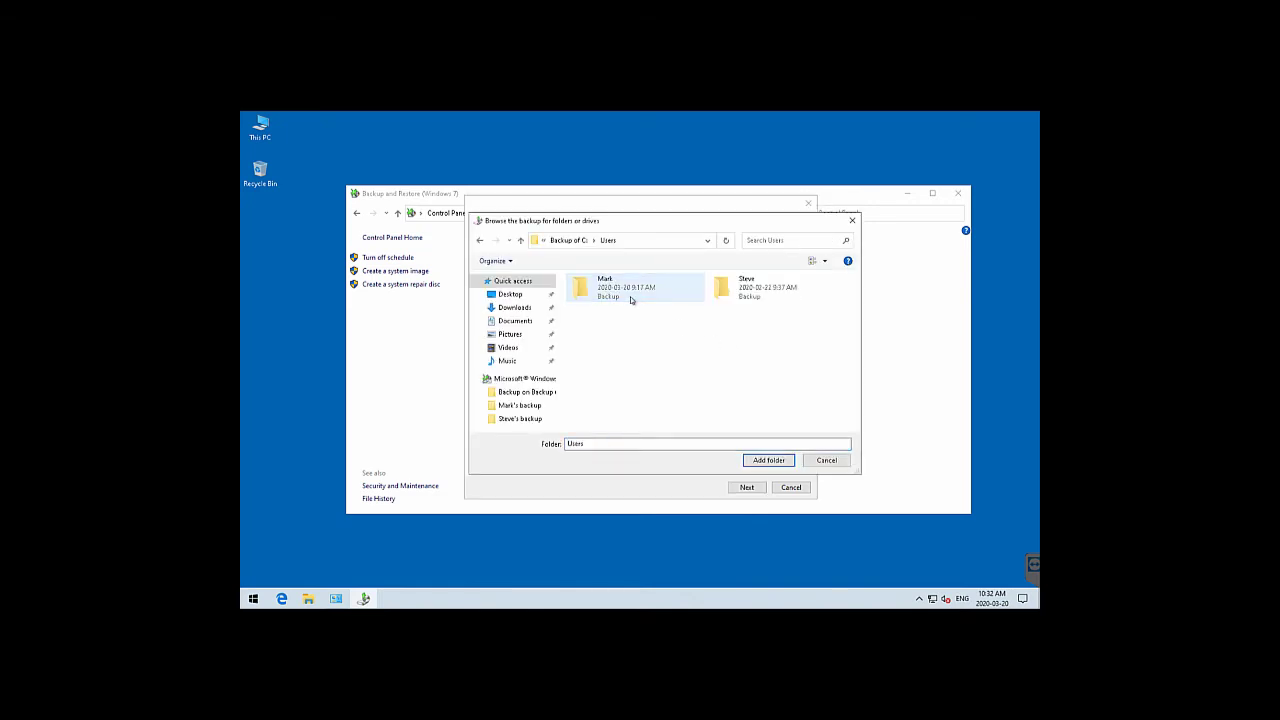
double_click(756, 292)
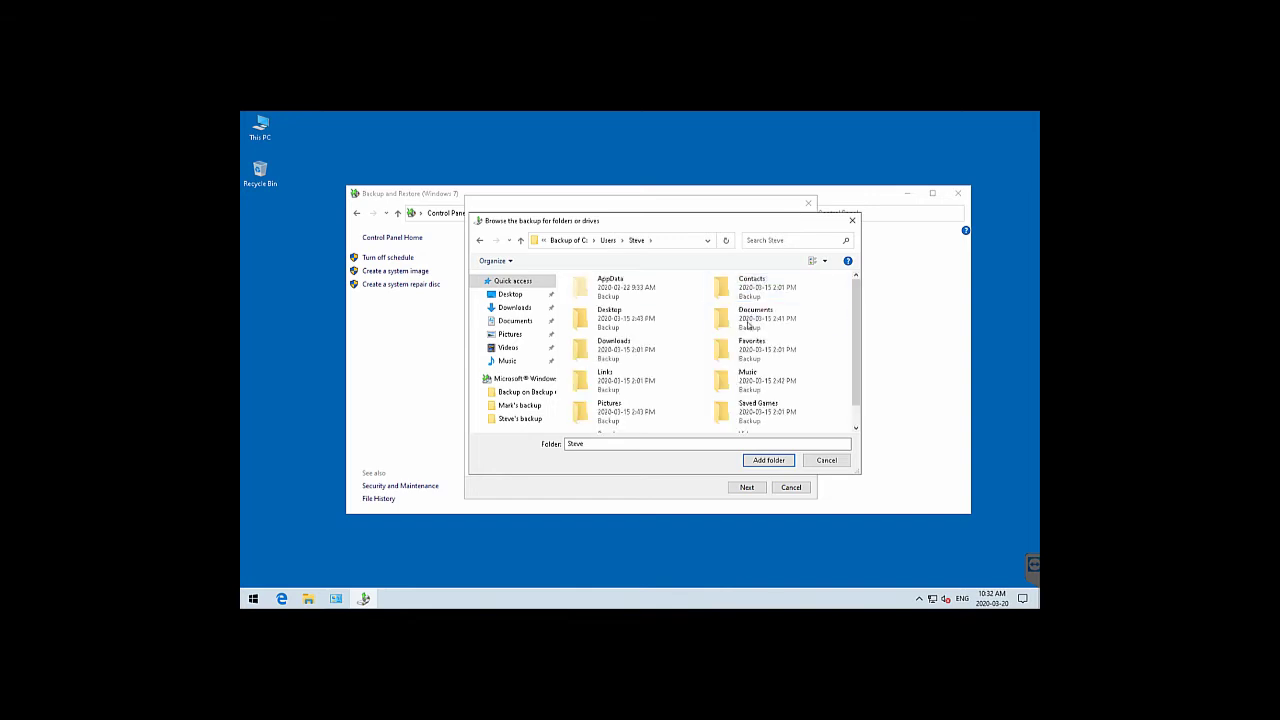
left_click(750, 318)
left_click(768, 460)
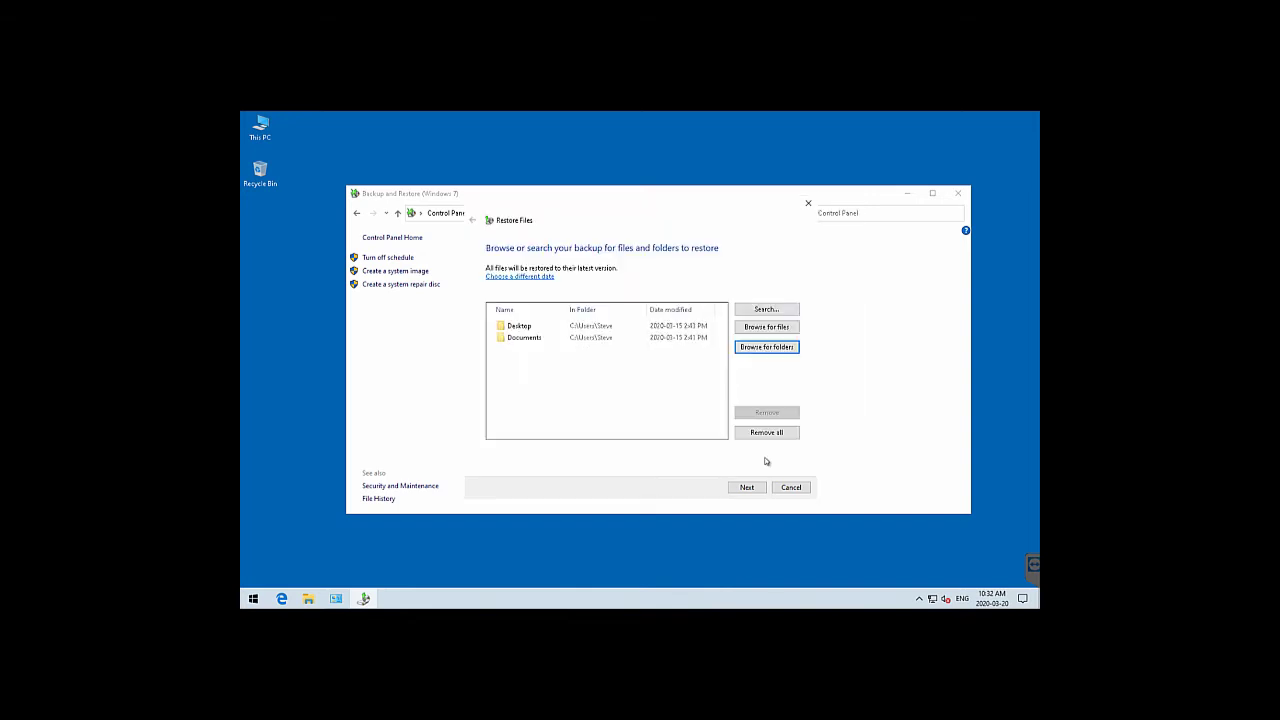
Add the backed-up Music folder to the restore list
left_click(755, 348)
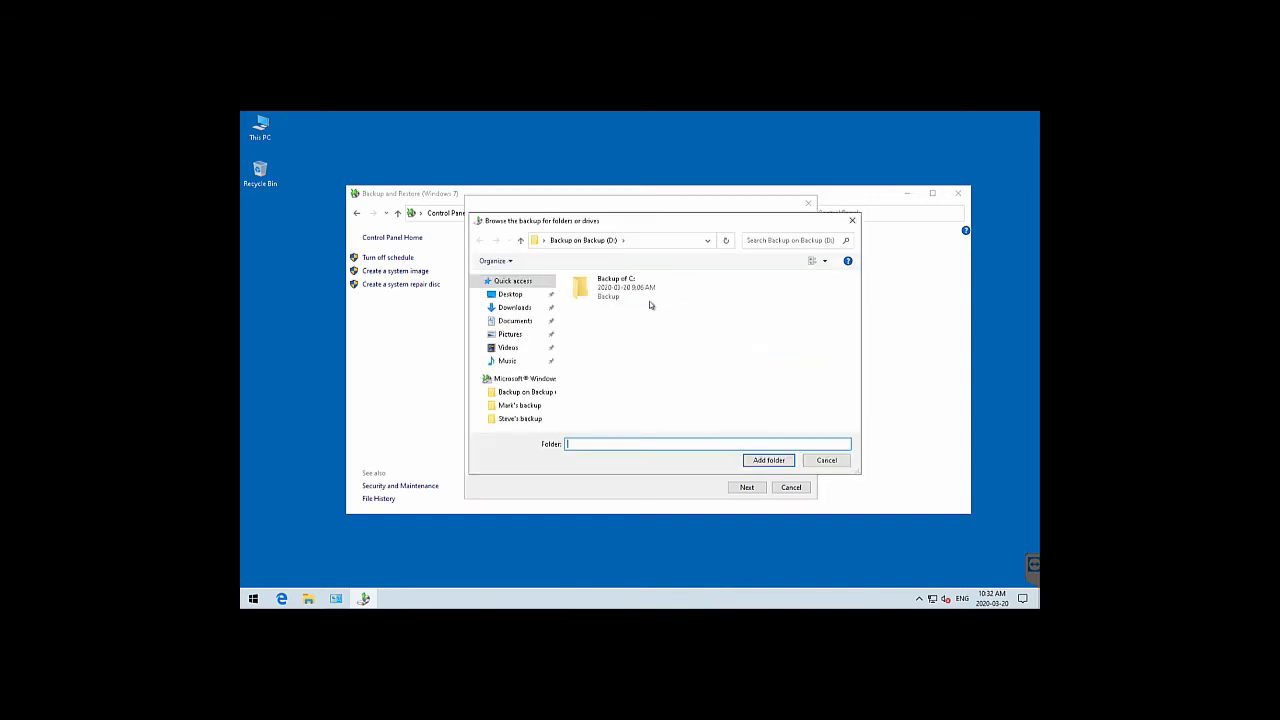
double_click(609, 294)
double_click(622, 297)
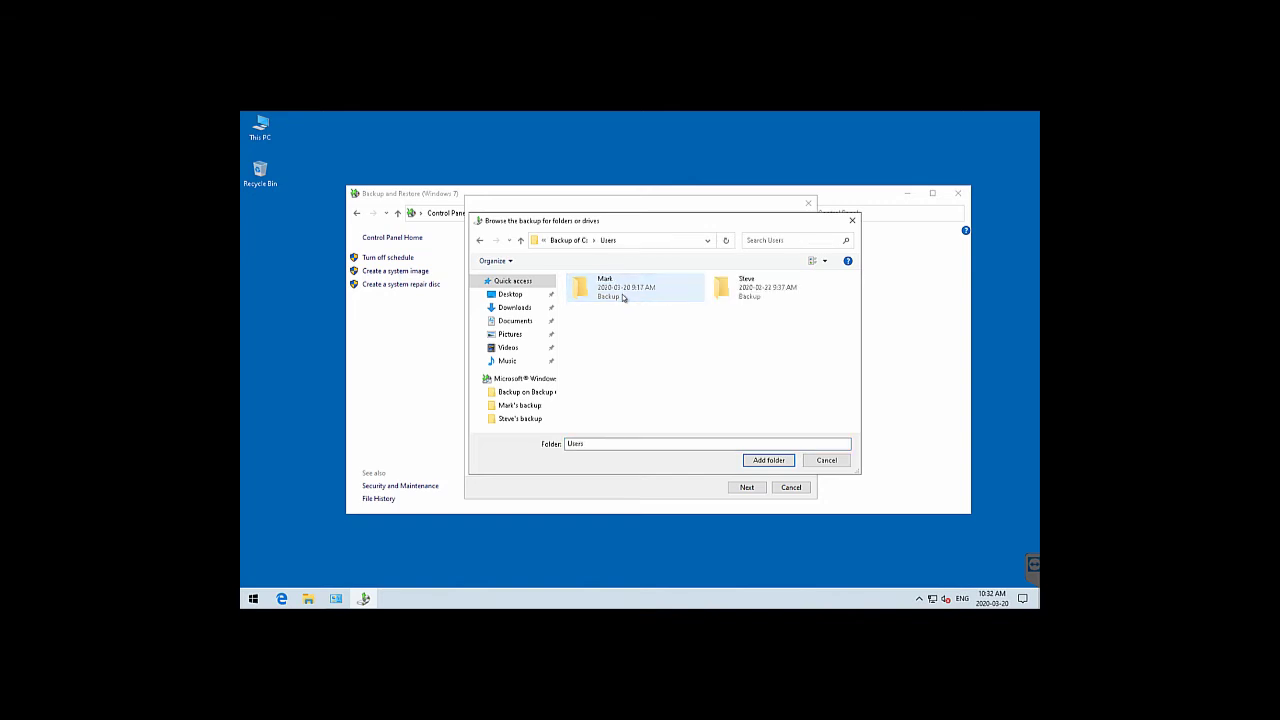
double_click(757, 290)
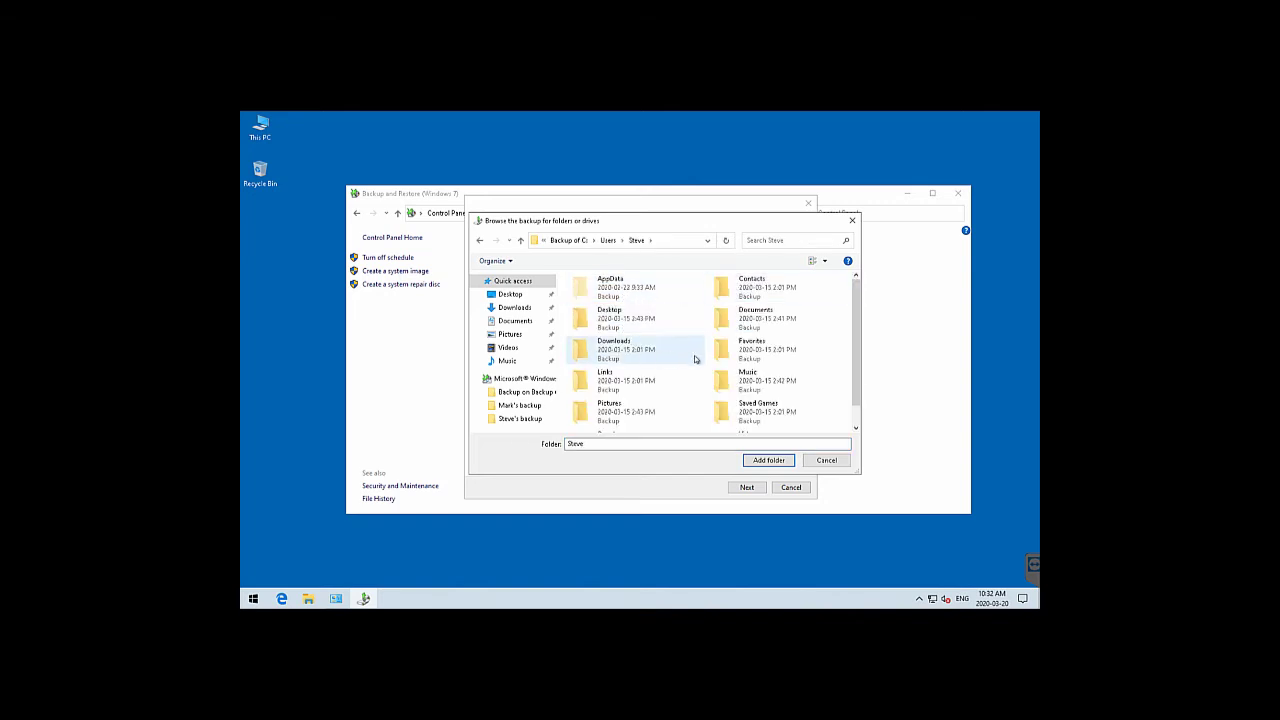
left_click(752, 380)
left_click(764, 462)
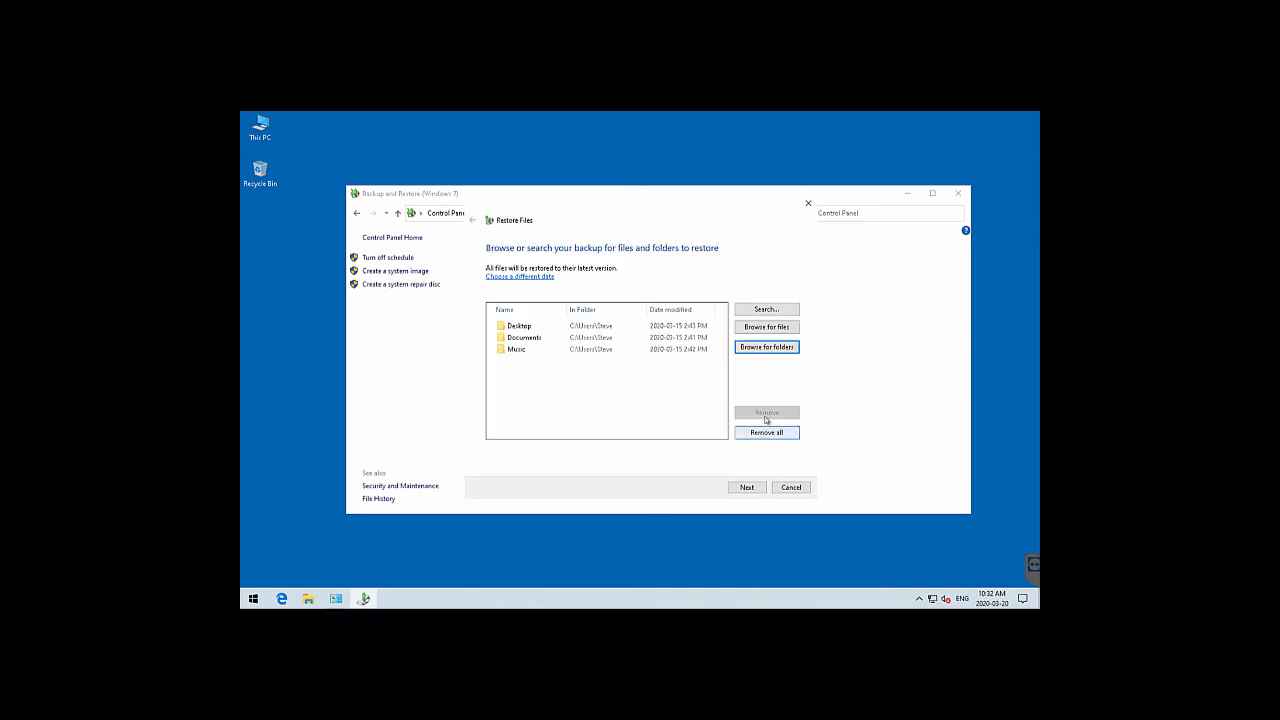
Add the backed-up Pictures folder to the restore list
left_click(766, 347)
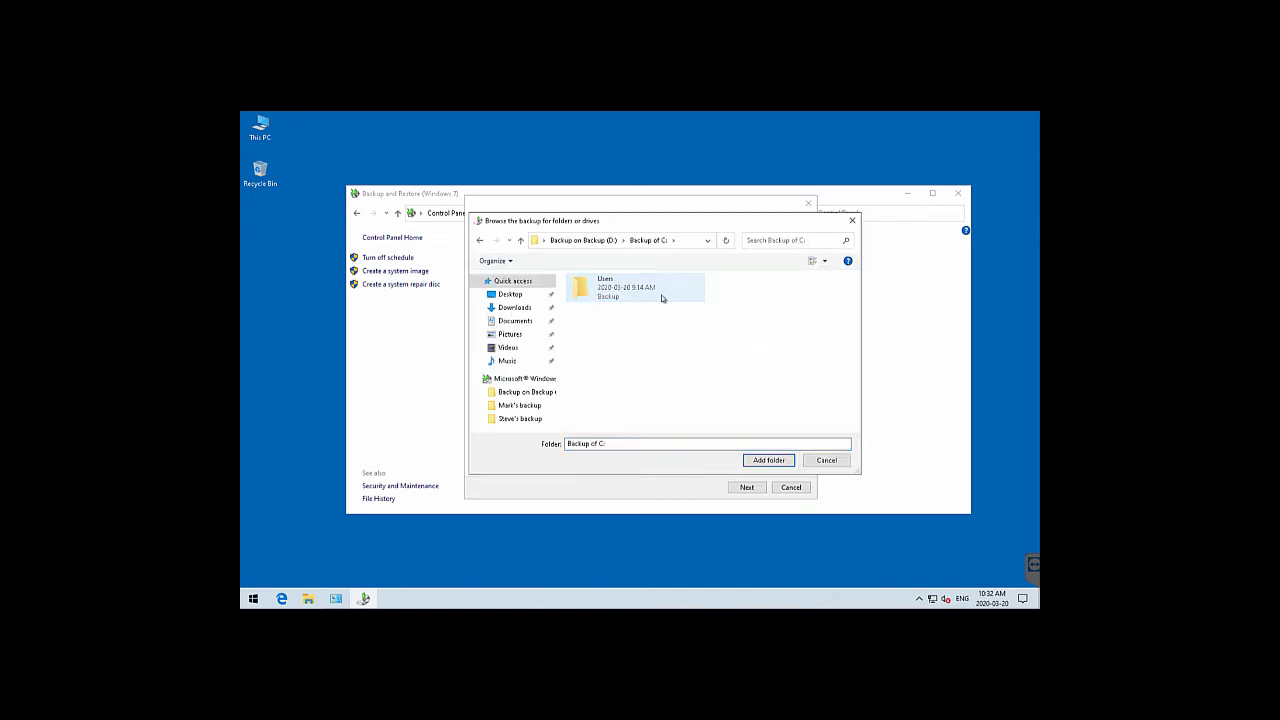
double_click(660, 297)
double_click(757, 294)
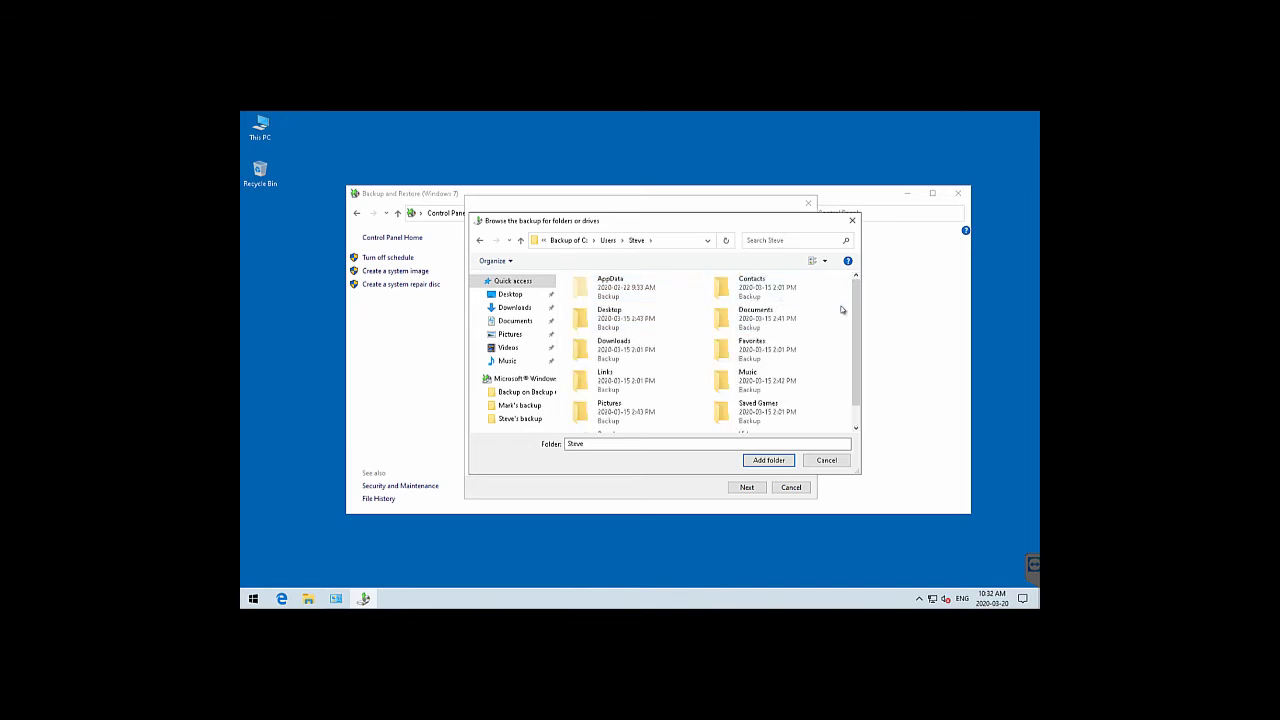
left_click_drag(852, 325, 850, 348)
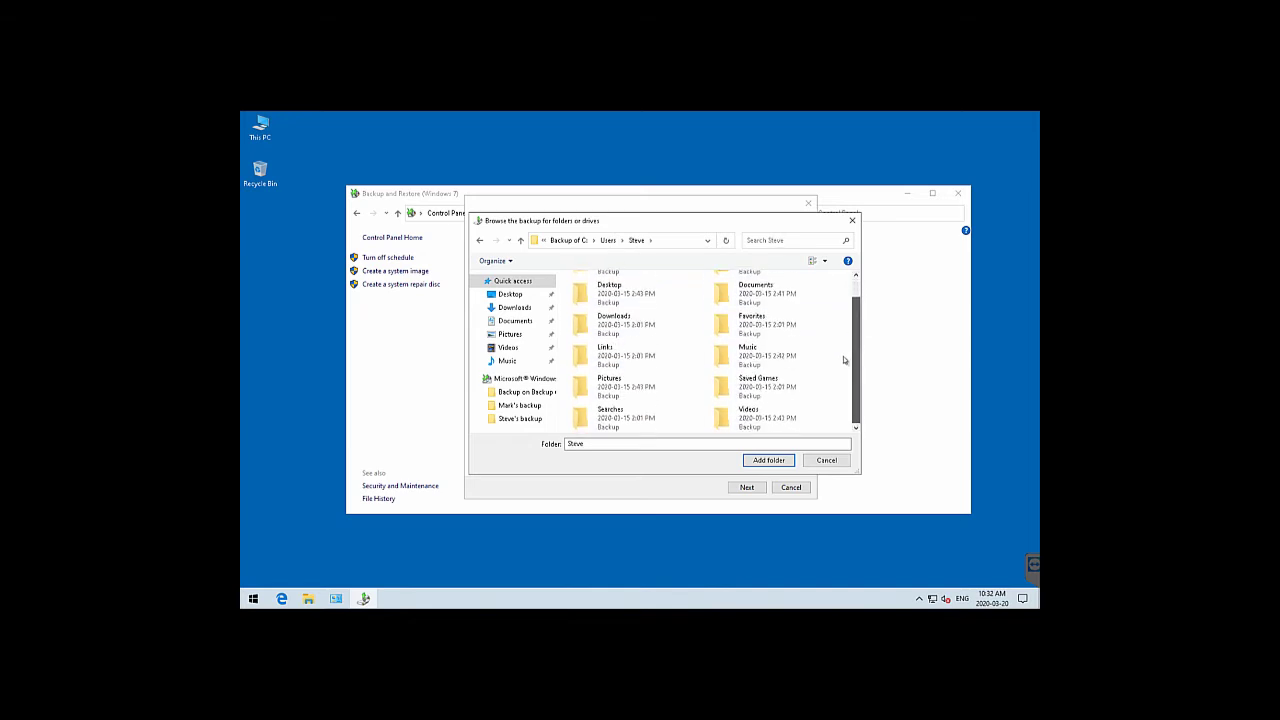
double_click(645, 399)
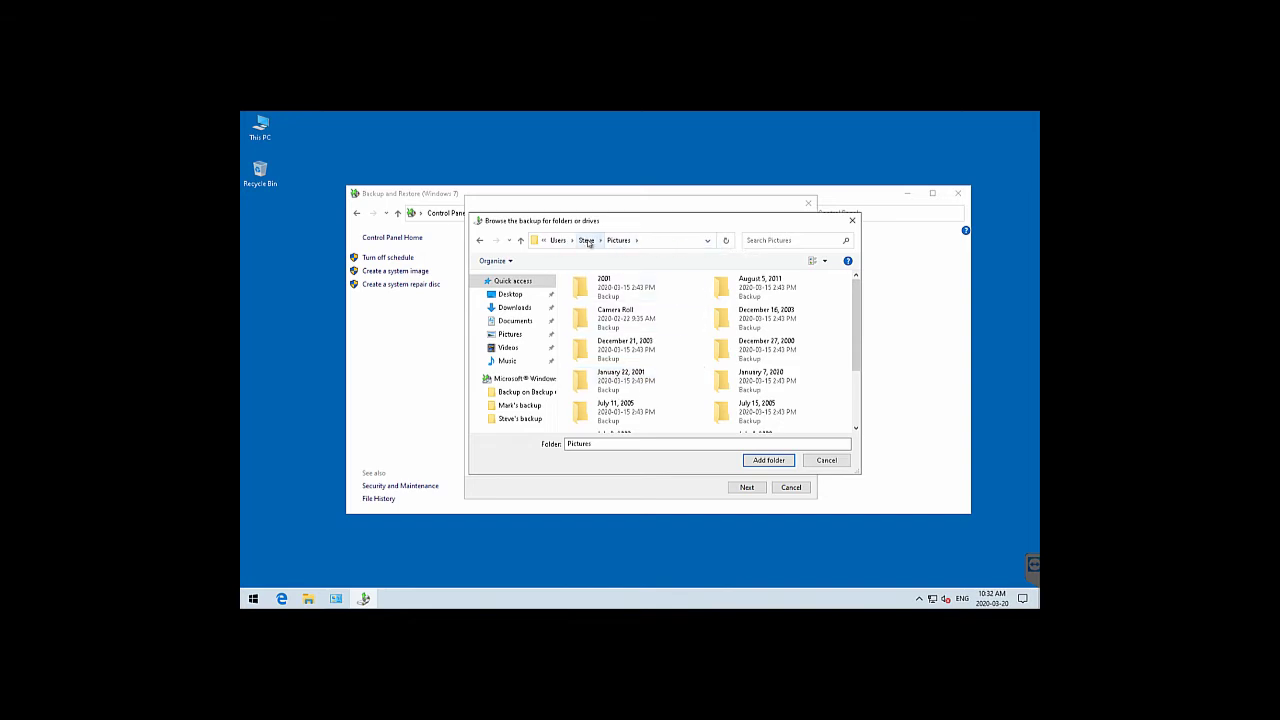
left_click(587, 241)
left_click(620, 412)
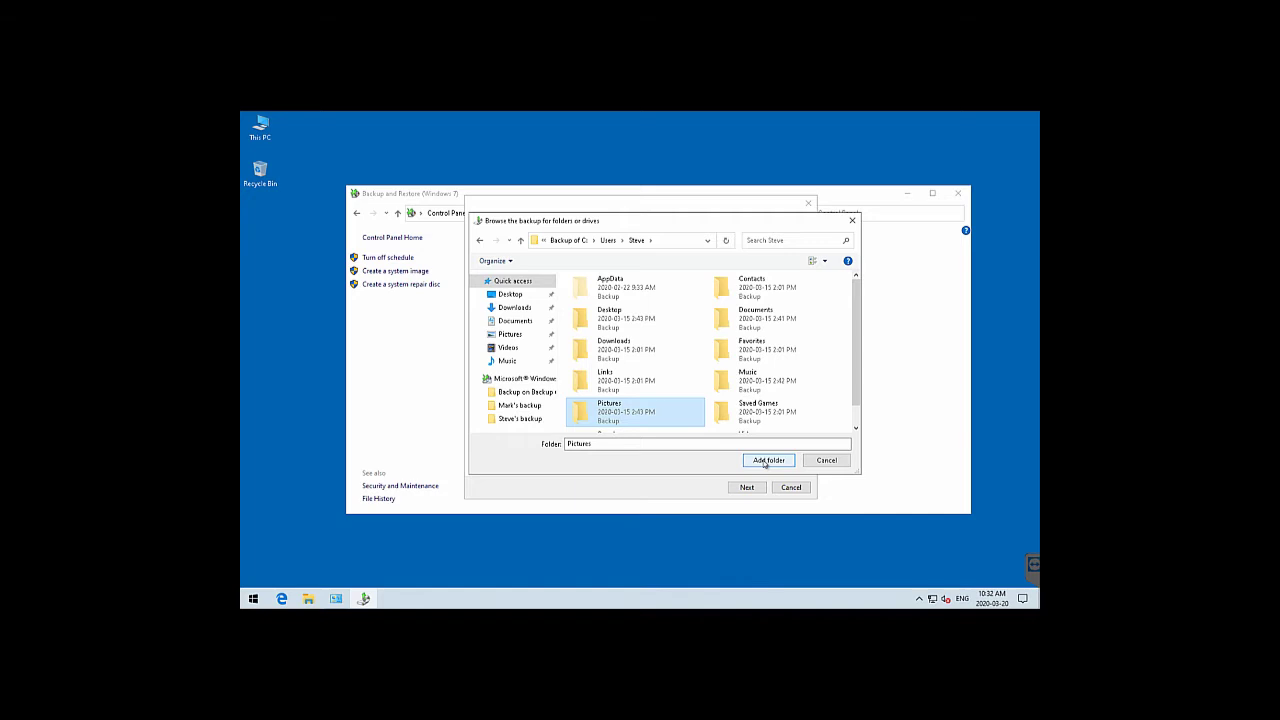
left_click(764, 461)
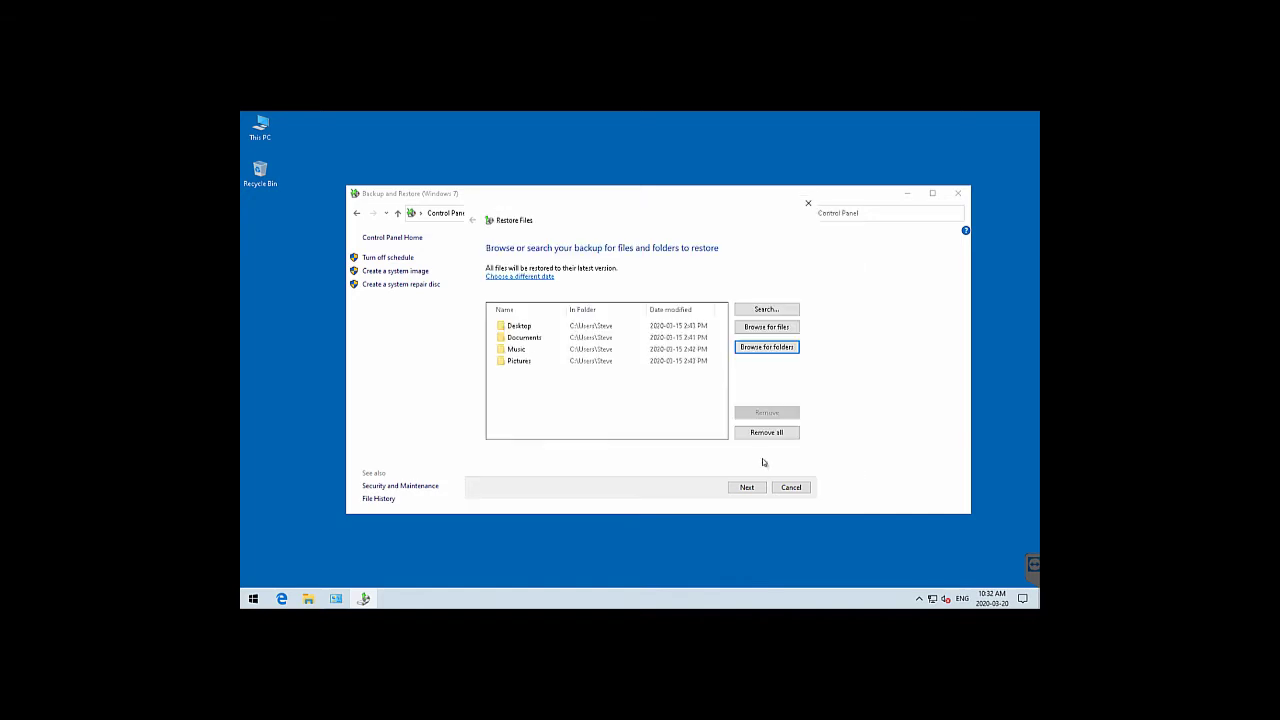
Add the backed-up Videos folder to the restore list
left_click(758, 348)
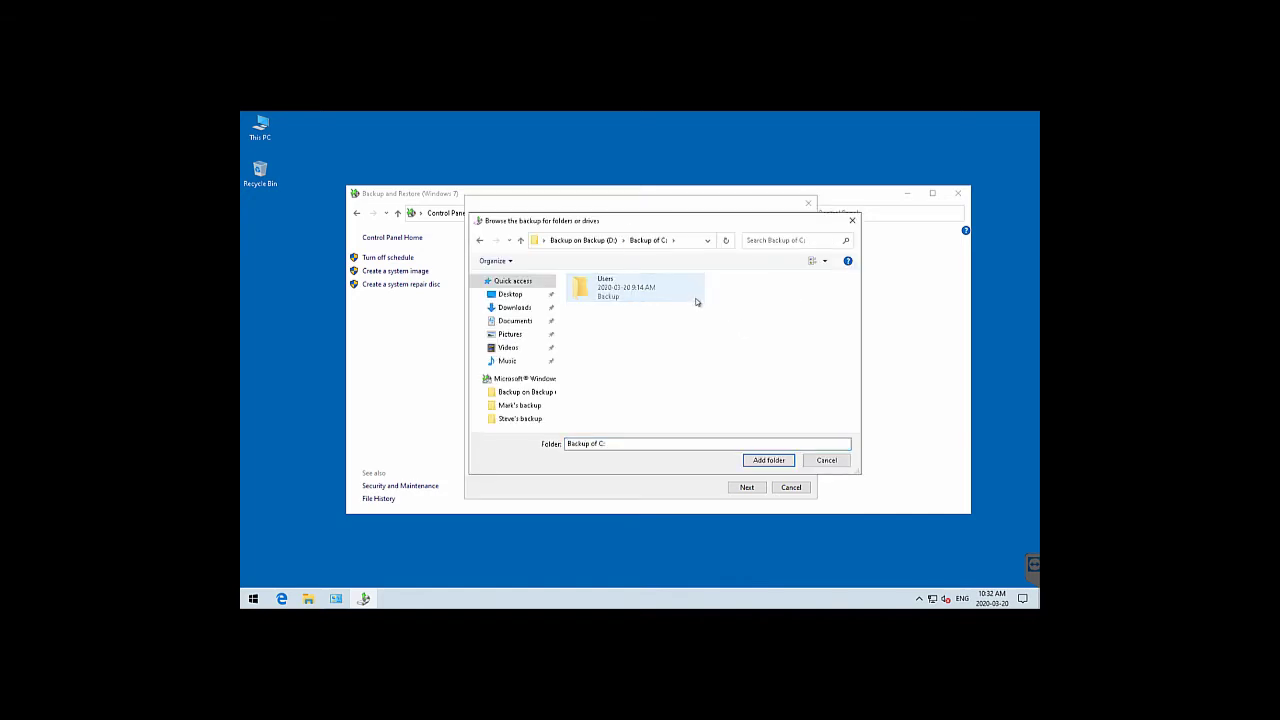
double_click(690, 296)
double_click(740, 295)
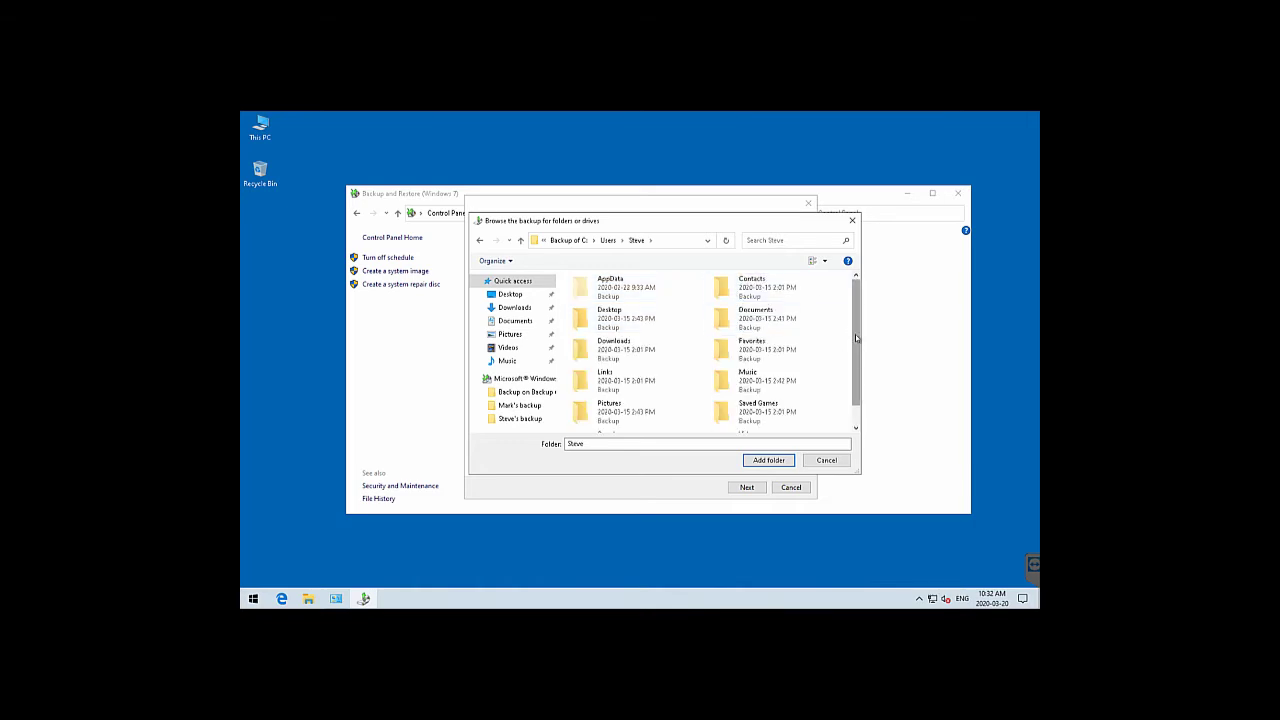
left_click_drag(855, 334, 852, 381)
left_click(757, 424)
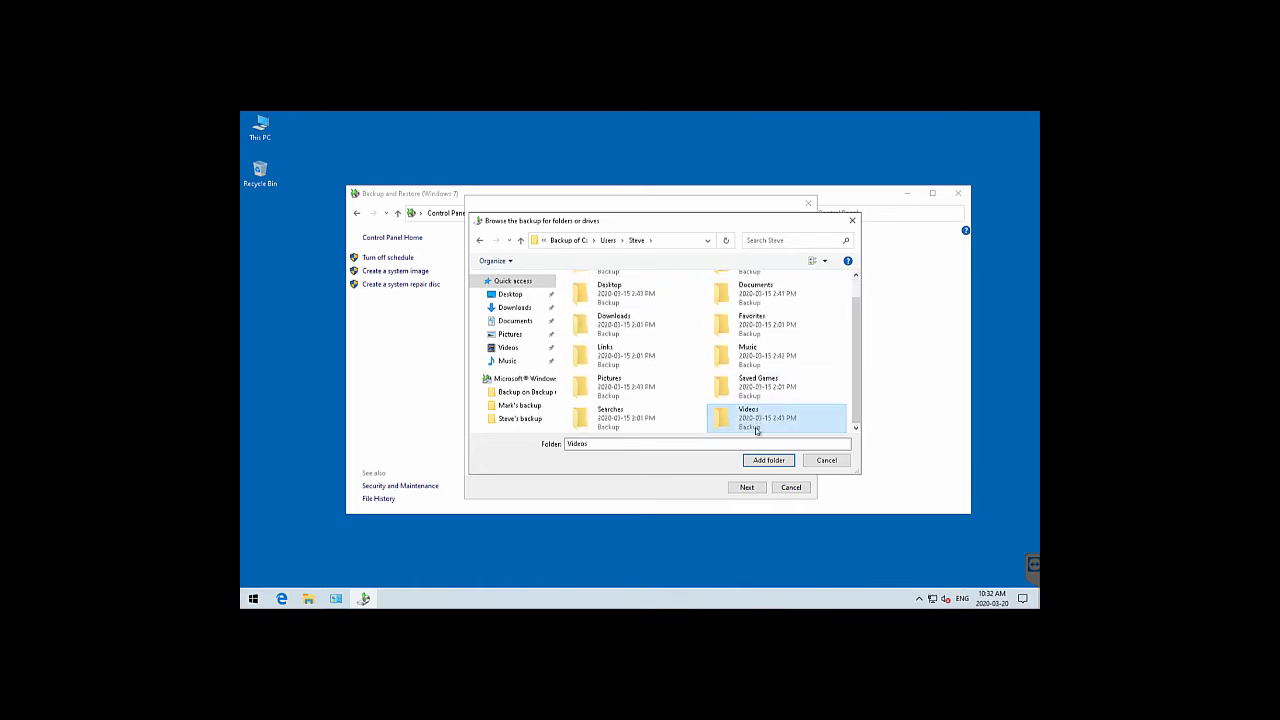
left_click(752, 460)
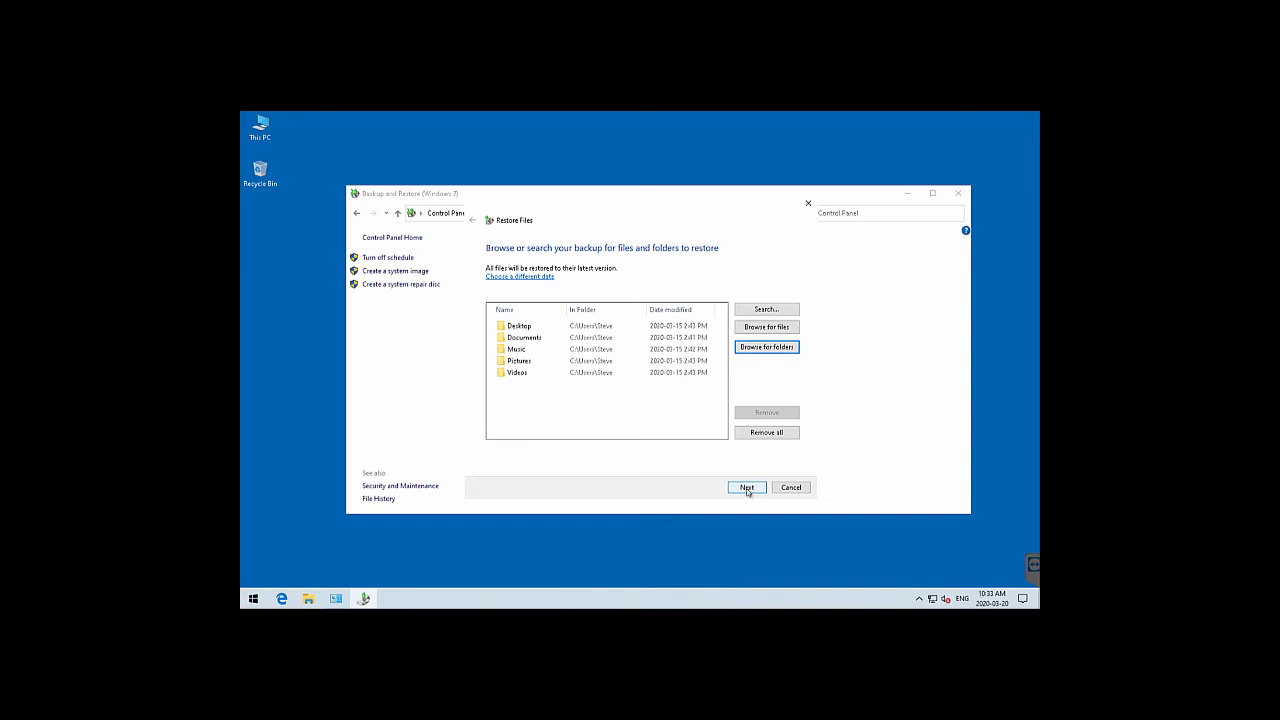
Restore the five folders to the original location, choosing Copy and Replace for all five desktop.ini conflicts
left_click(747, 488)
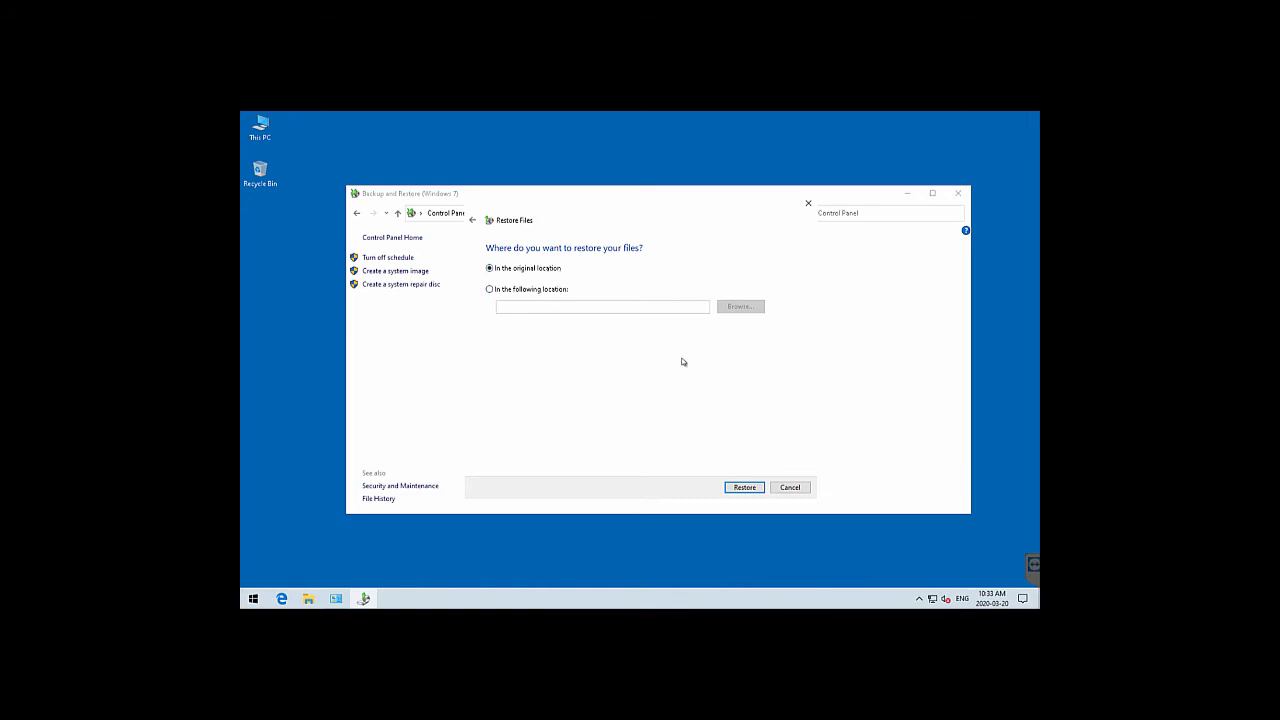
left_click(745, 488)
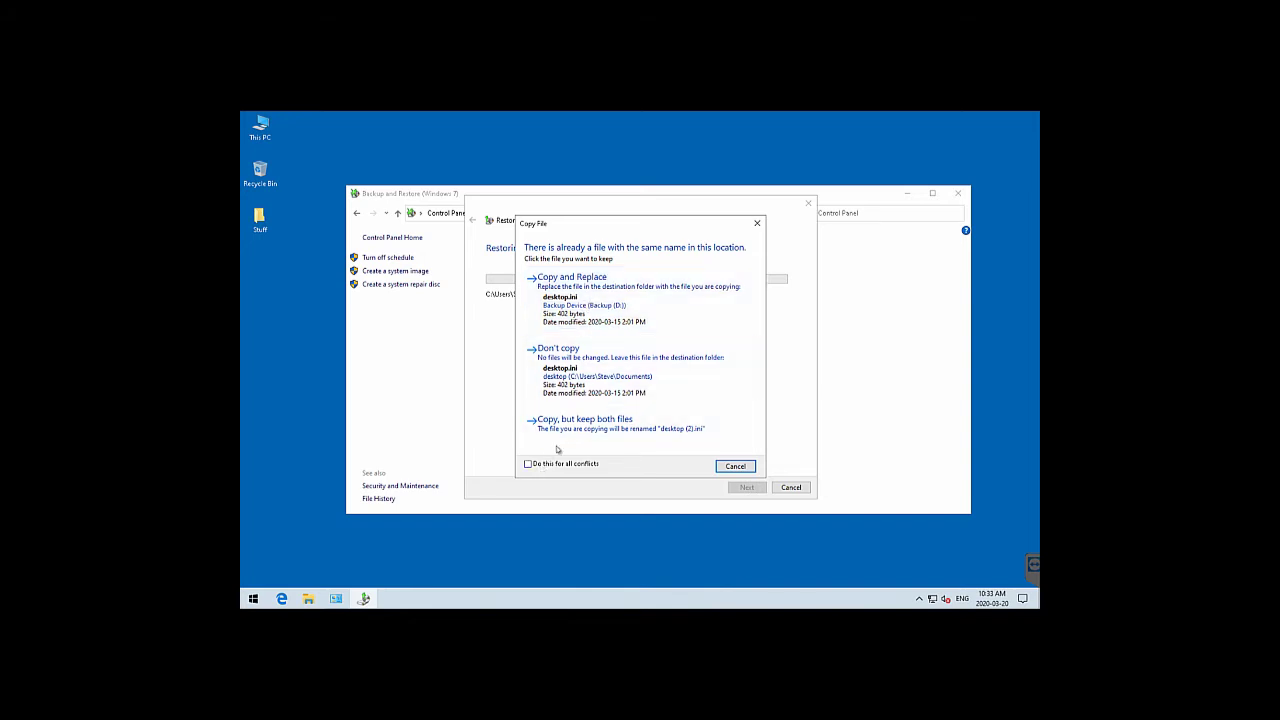
left_click(620, 303)
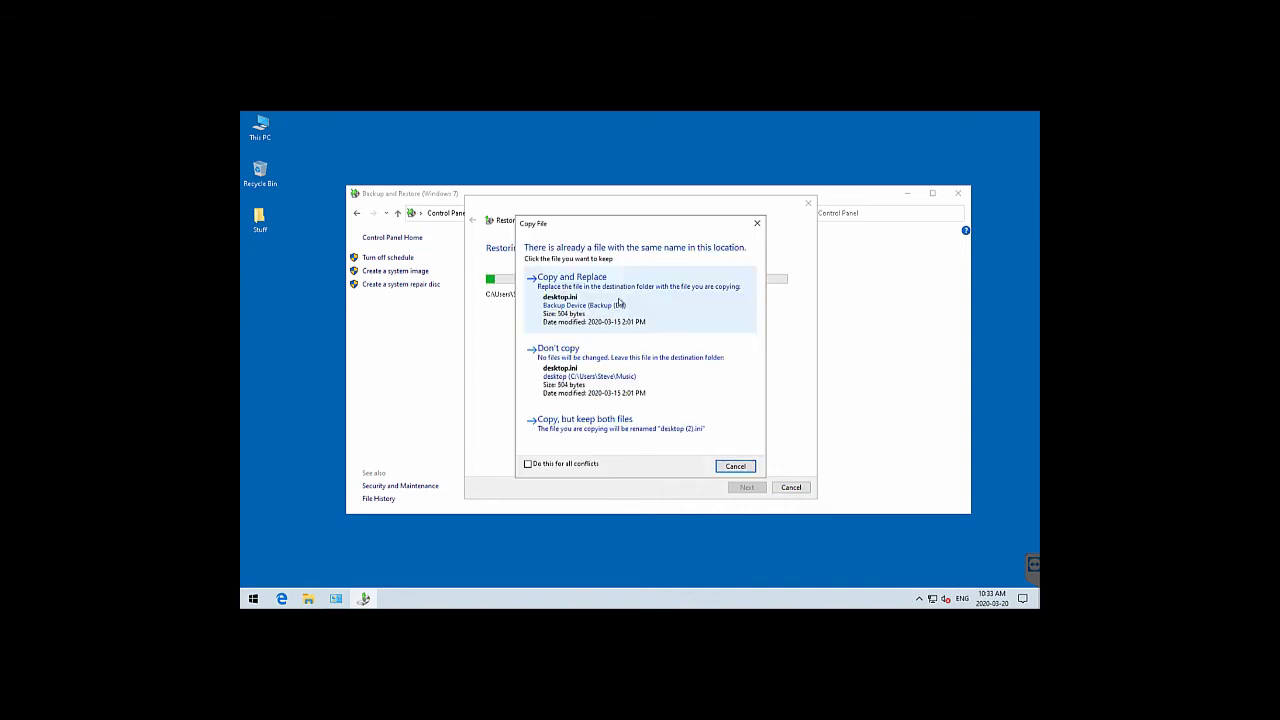
left_click(620, 303)
left_click(620, 303)
left_click(619, 303)
left_click(619, 303)
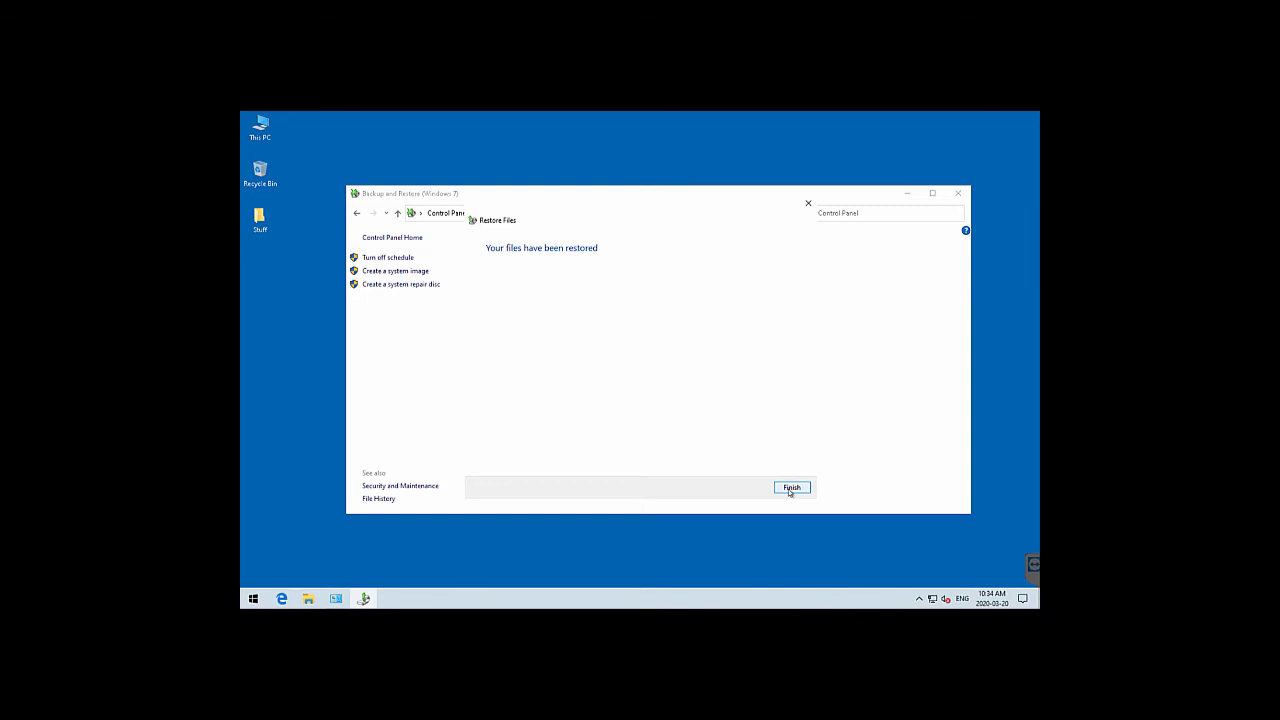
Close the restore wizard, minimize Backup and Restore, and open the restored Desktop and Stuff folders
left_click(790, 488)
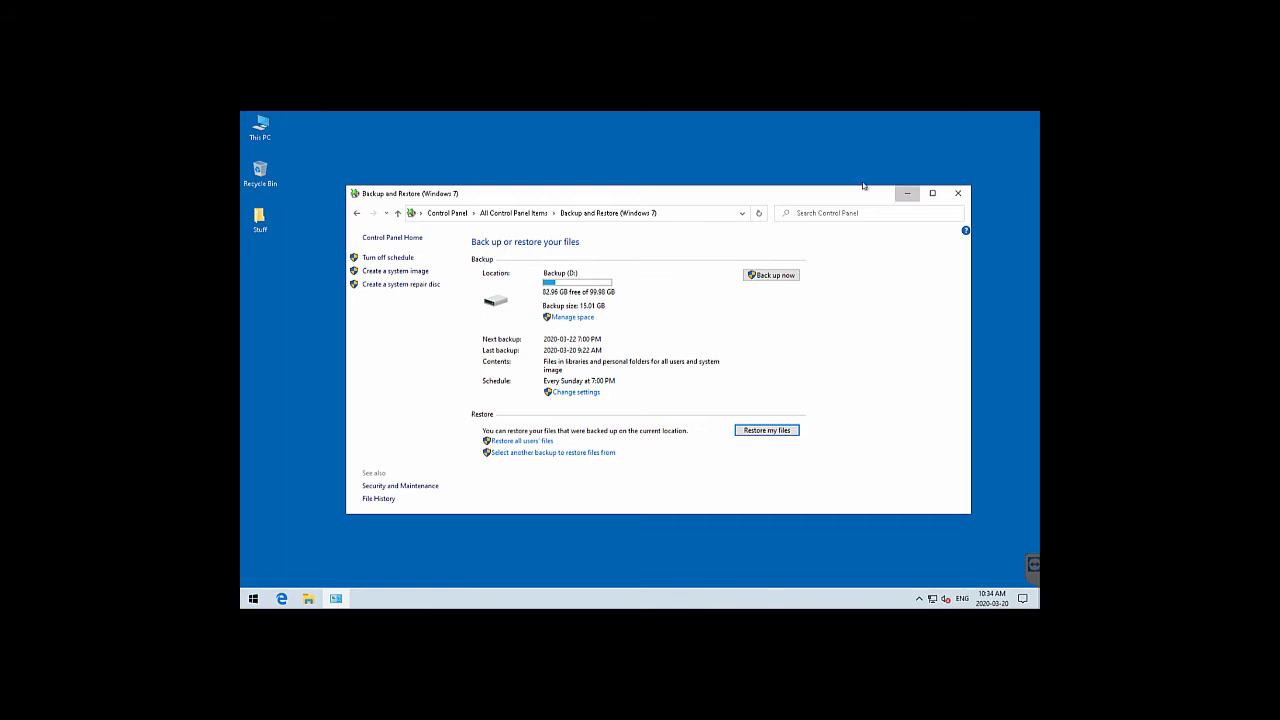
left_click(906, 194)
double_click(270, 135)
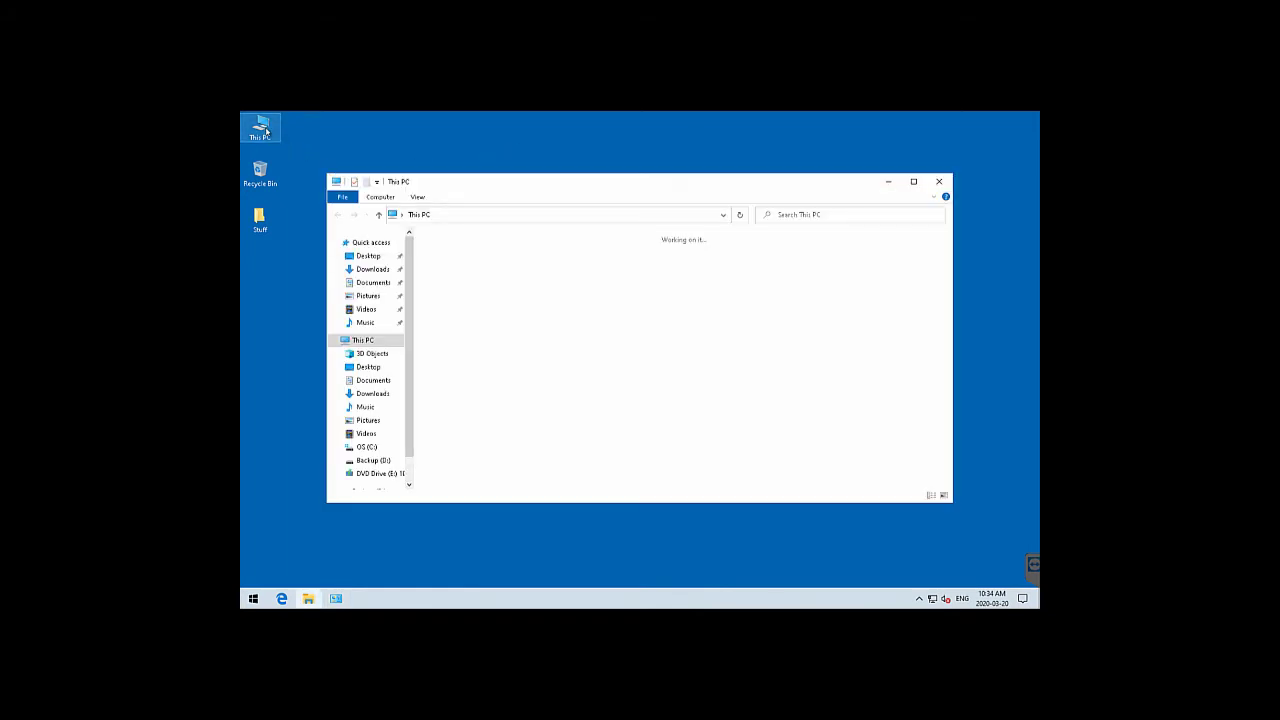
left_click(366, 257)
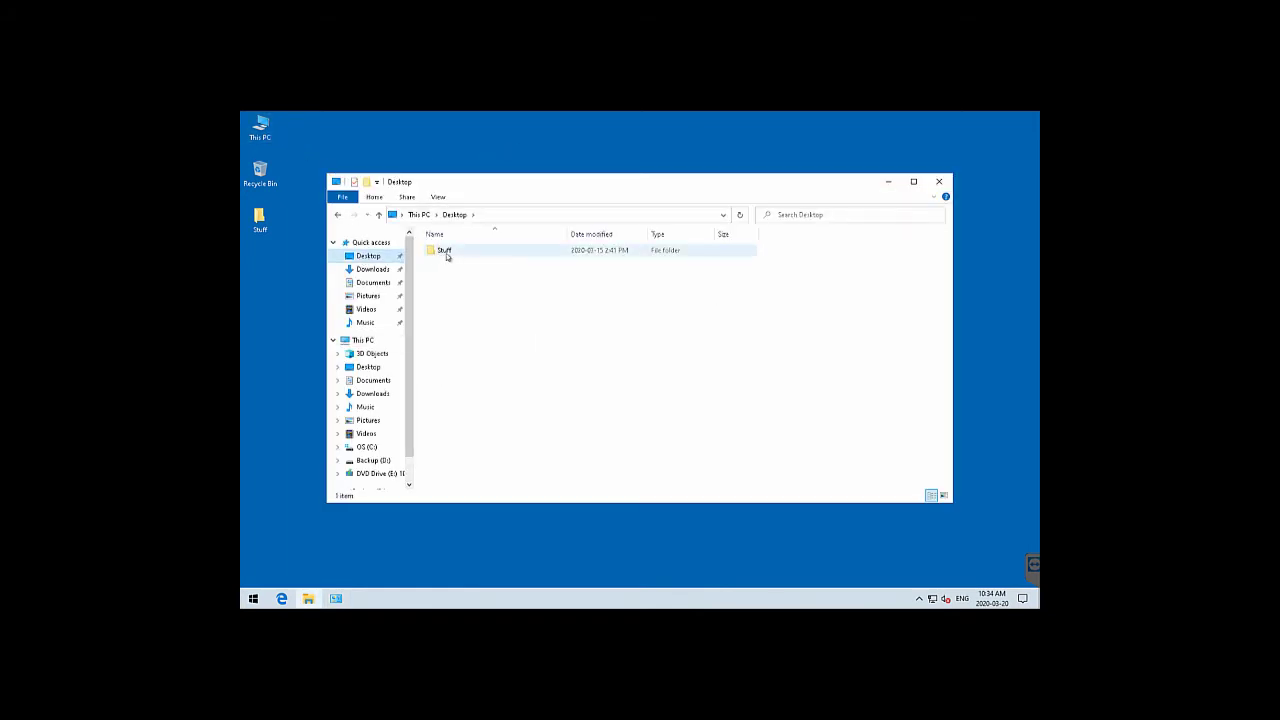
double_click(449, 253)
Check the Downloads, Documents, Pictures, Videos and Music folders, then close File Explorer
left_click(366, 256)
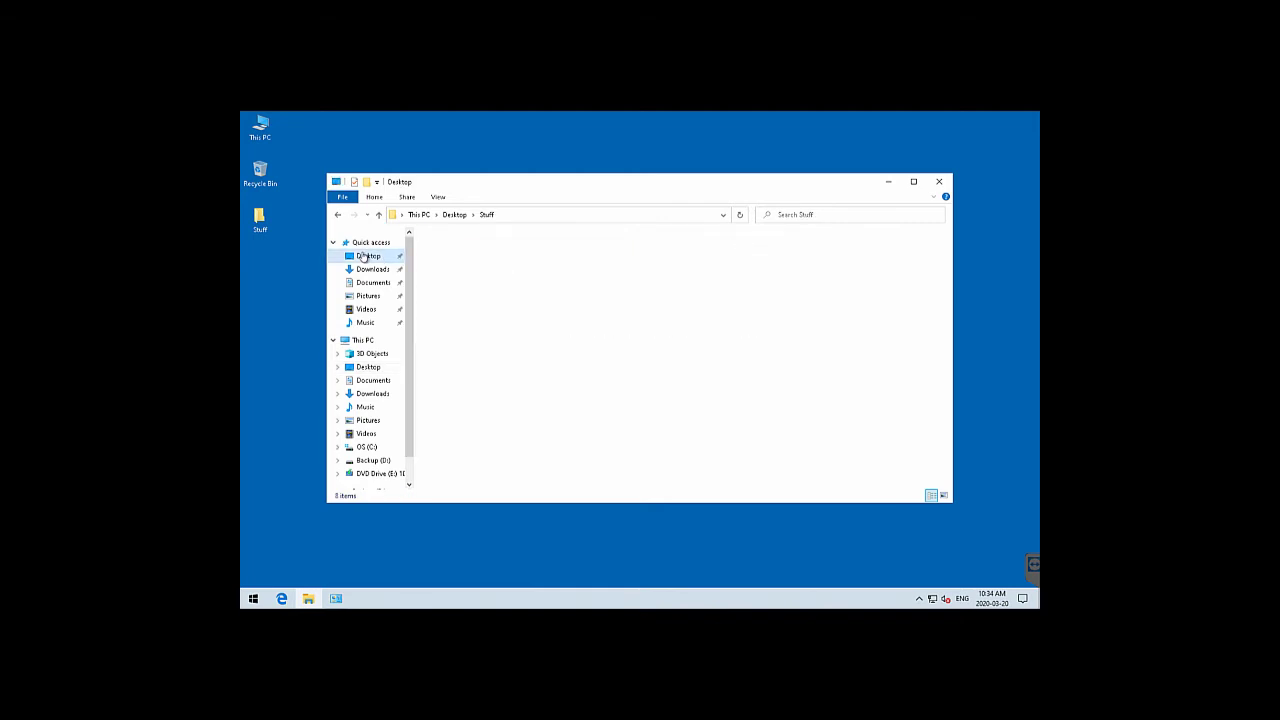
left_click(364, 270)
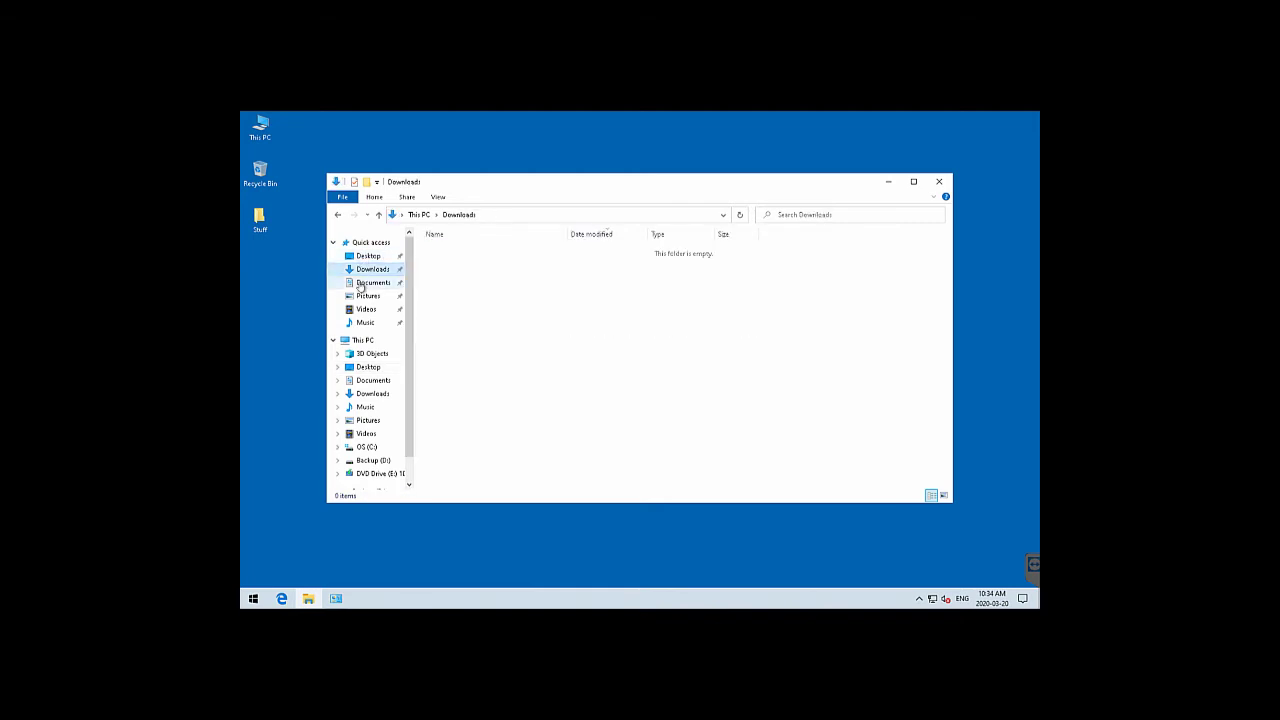
left_click(370, 283)
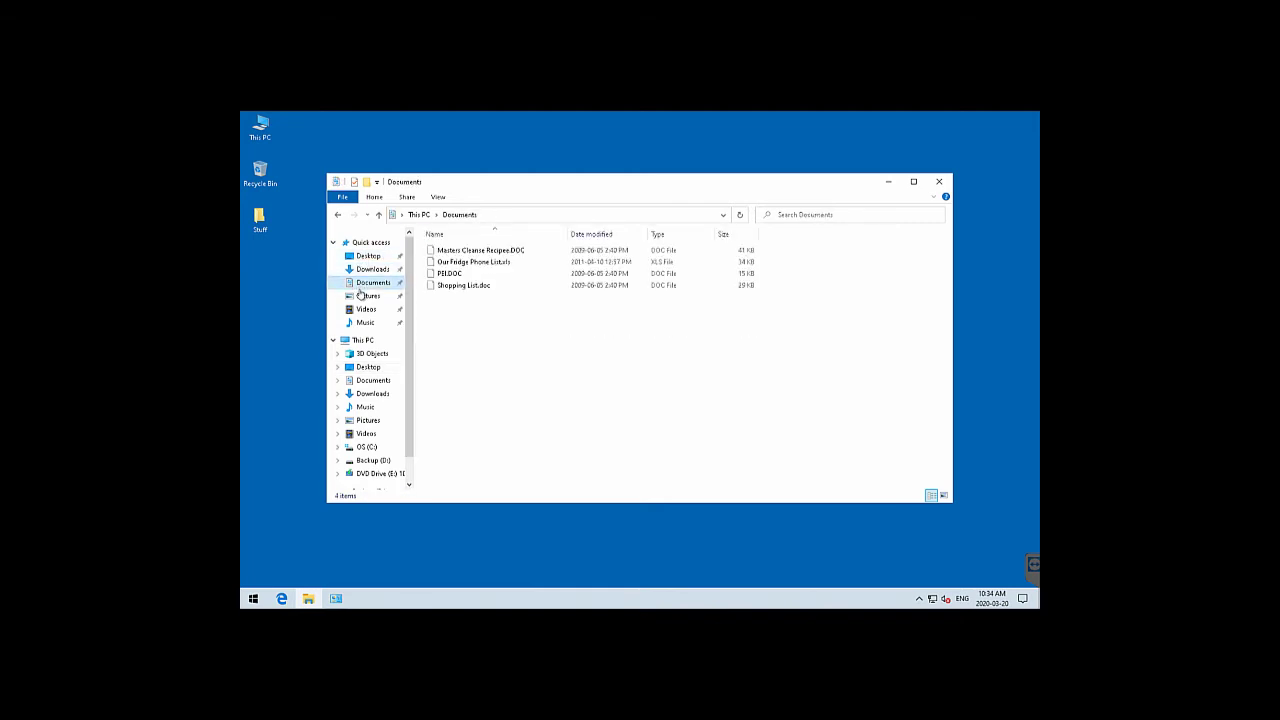
left_click(362, 298)
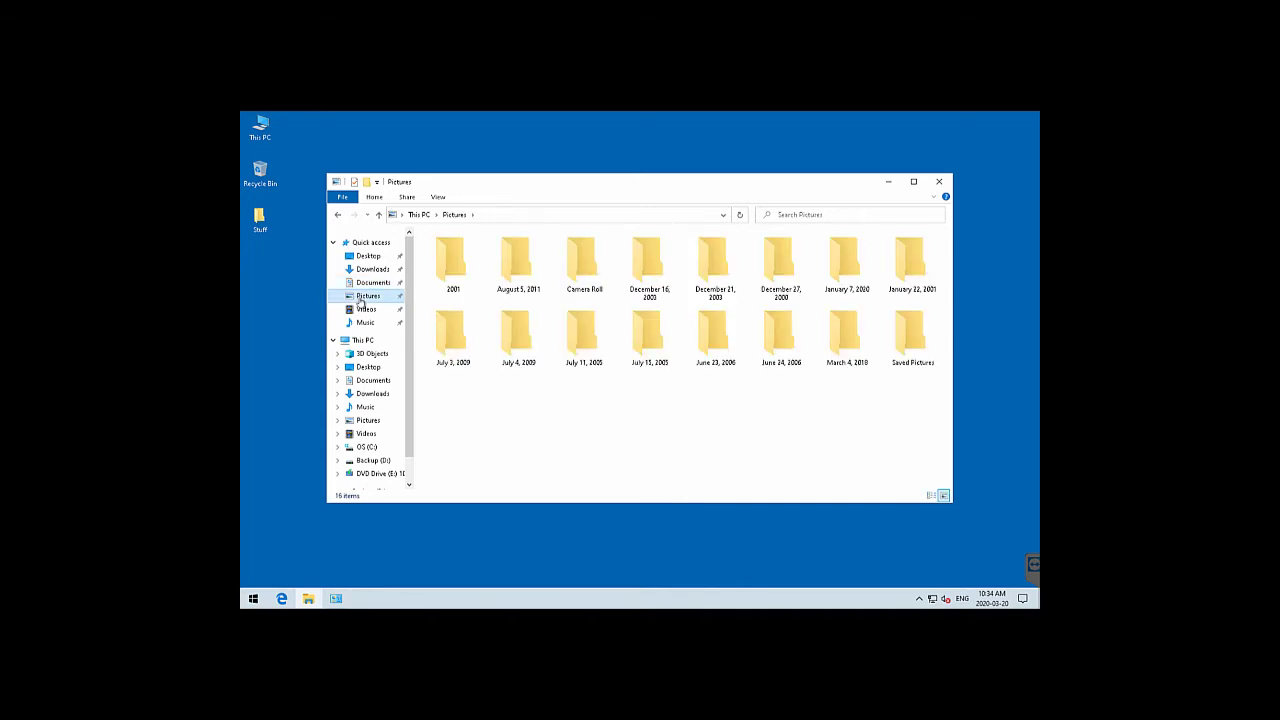
left_click(362, 310)
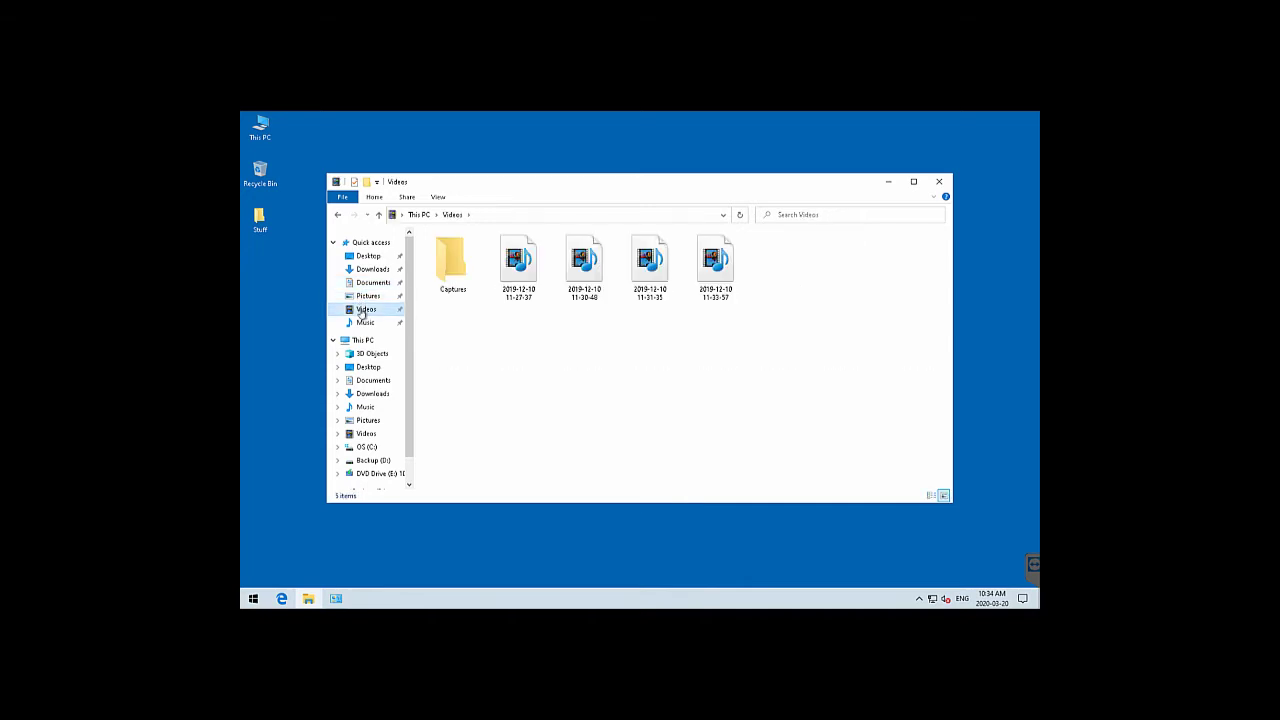
left_click(364, 322)
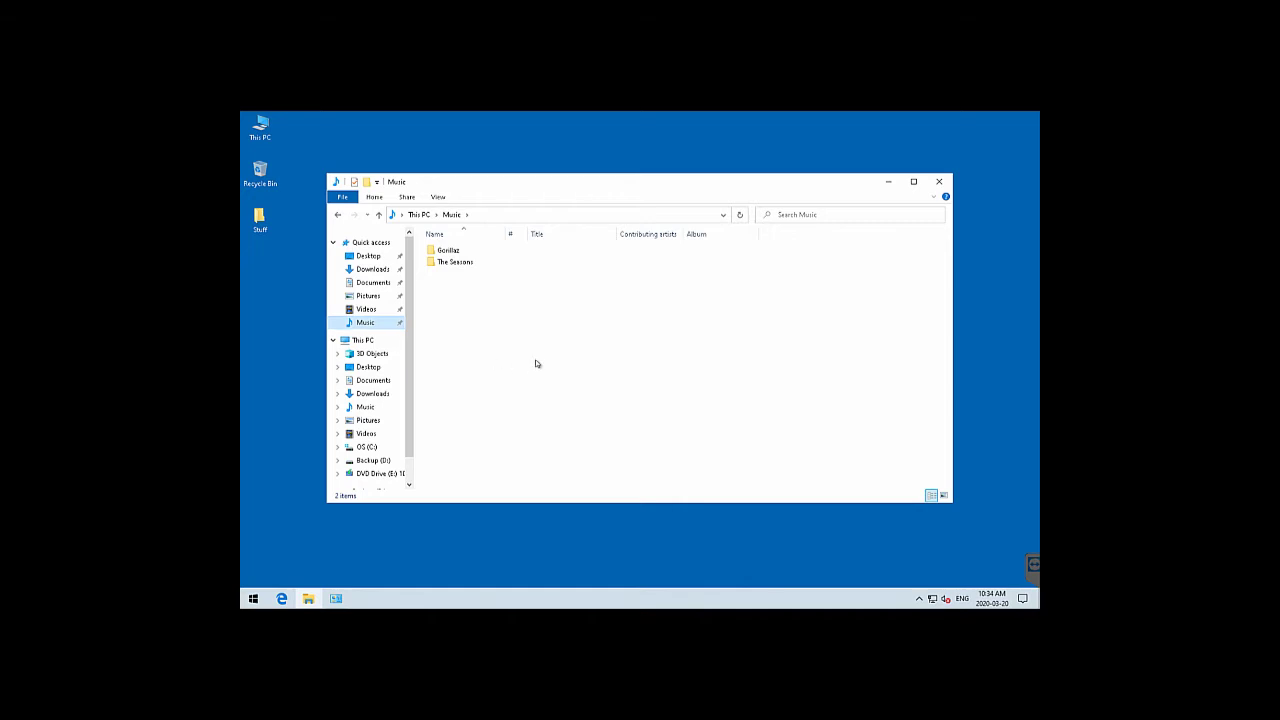
left_click(938, 182)
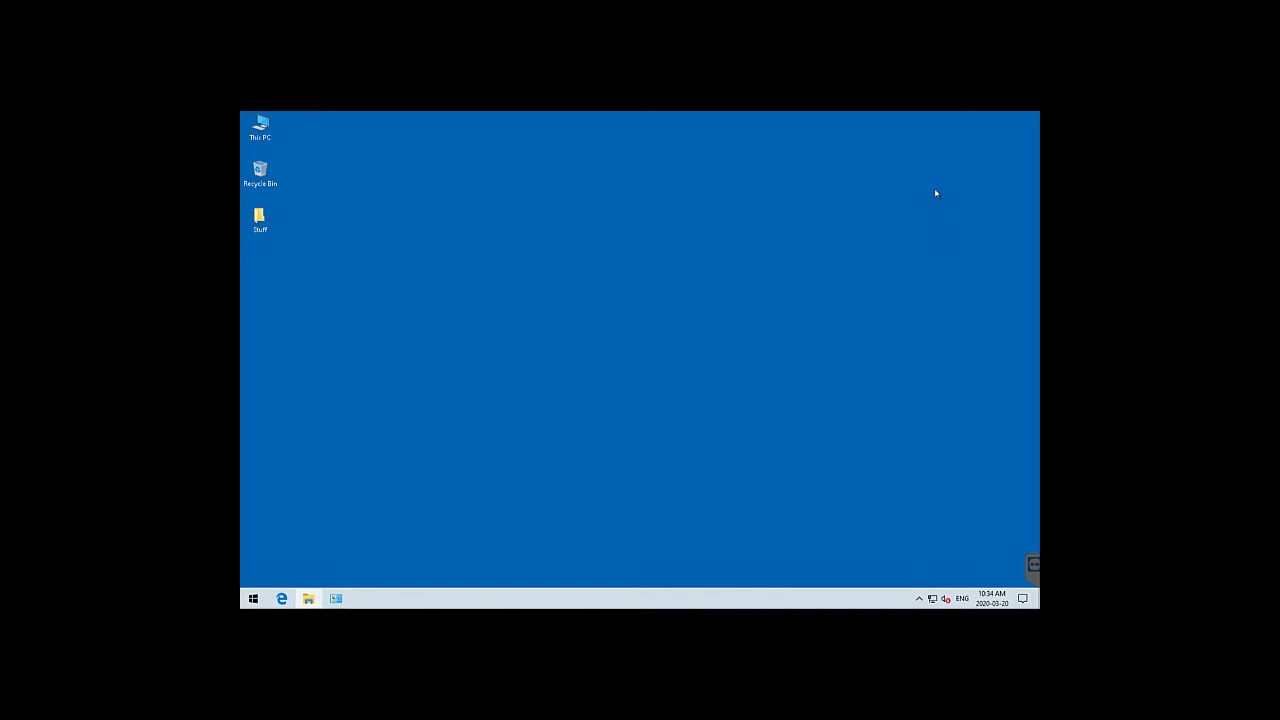
Deselect the This PC desktop icon by clicking the empty desktop
left_click(660, 369)
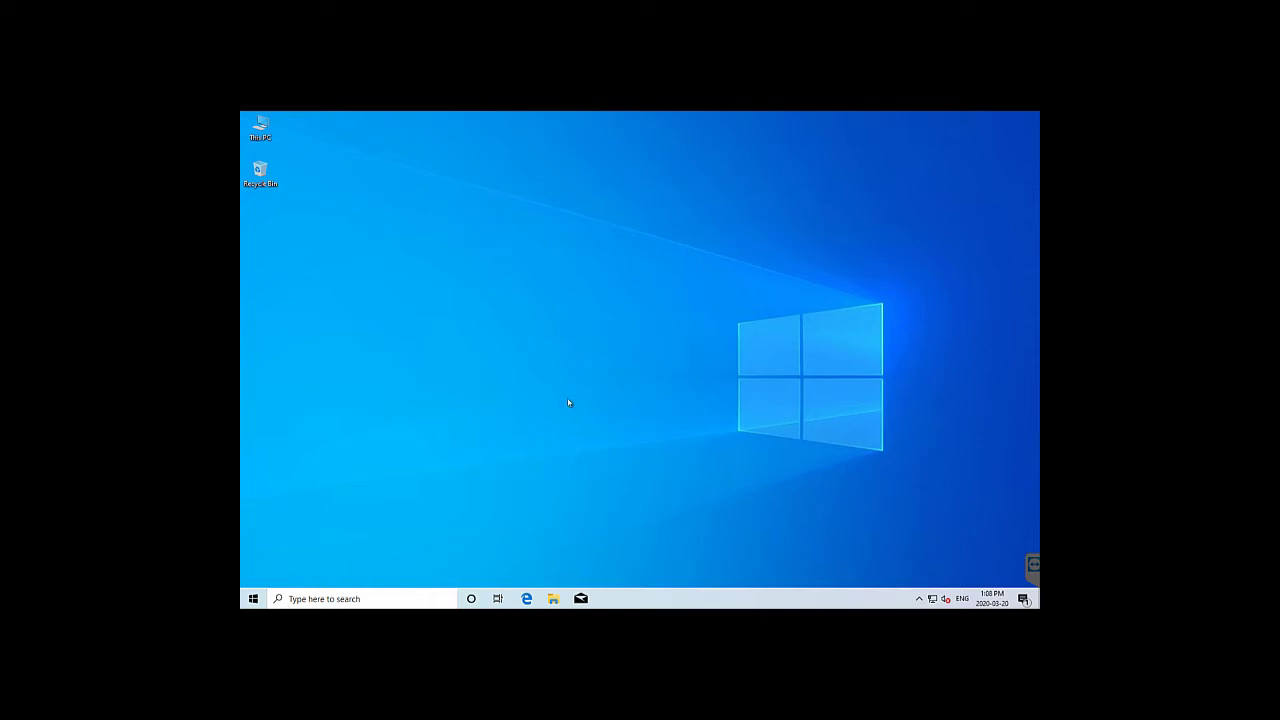
left_click(553, 598)
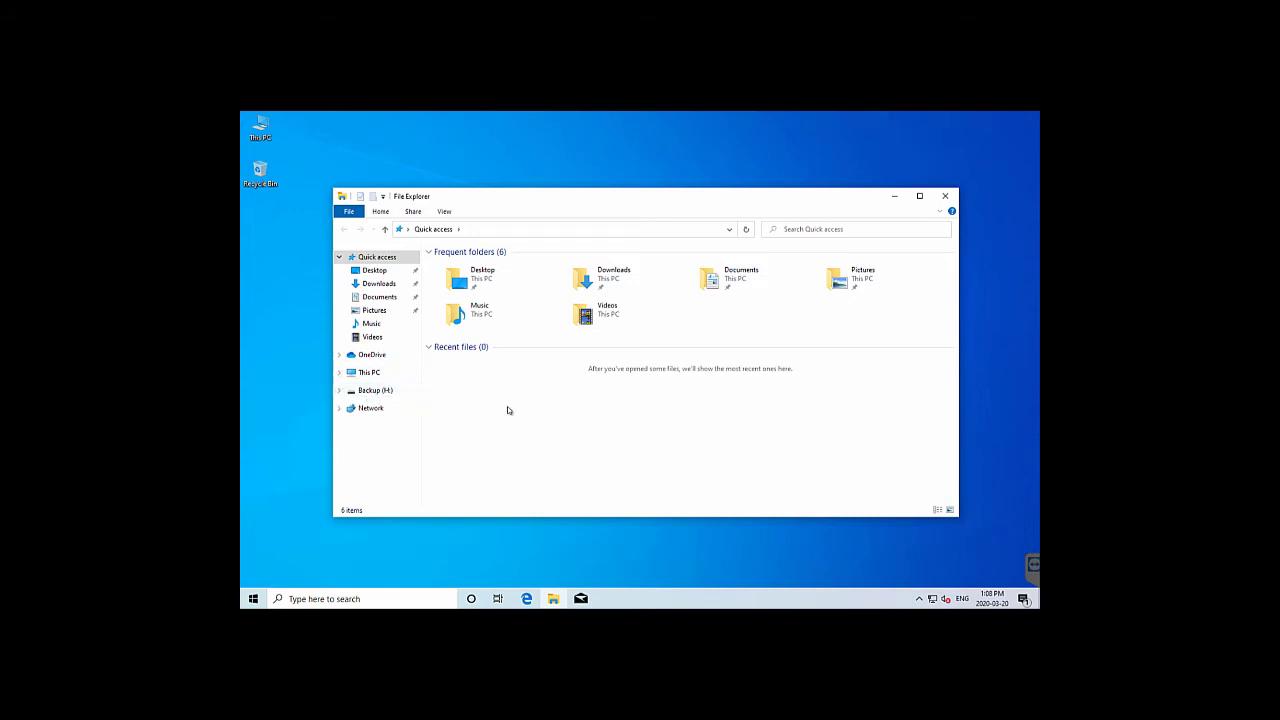
left_click(376, 271)
left_click(380, 284)
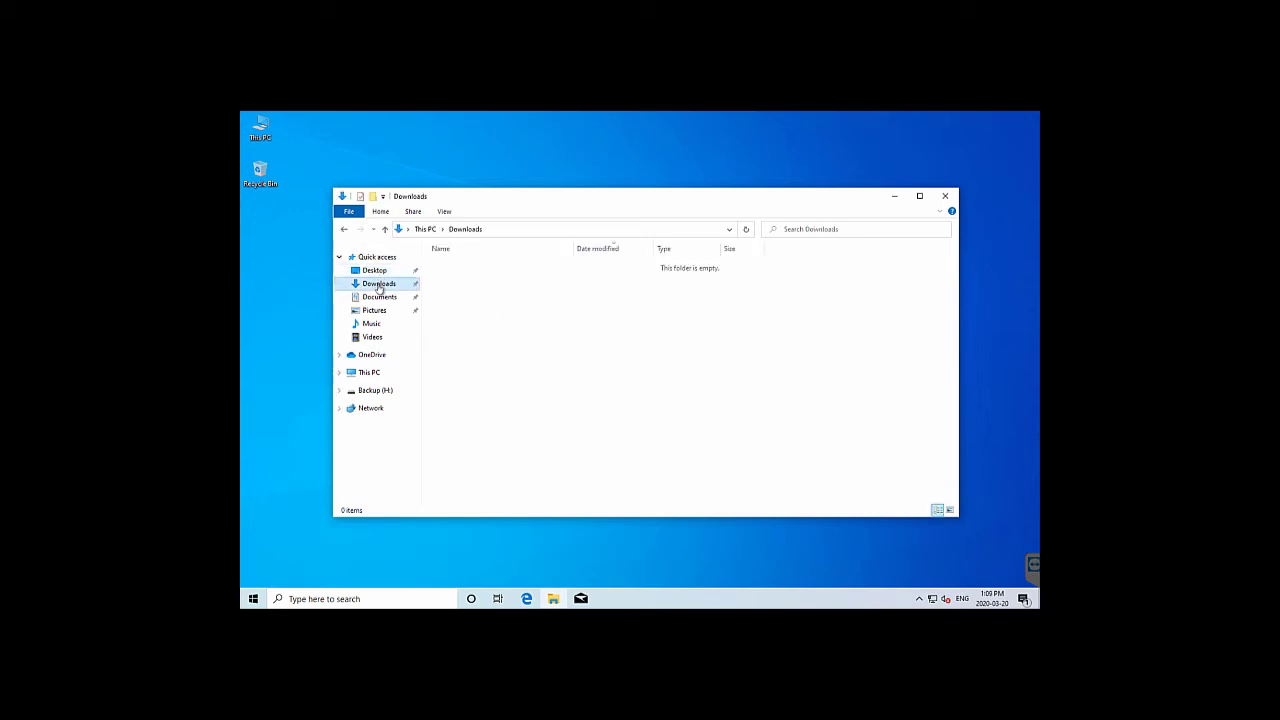
left_click(379, 298)
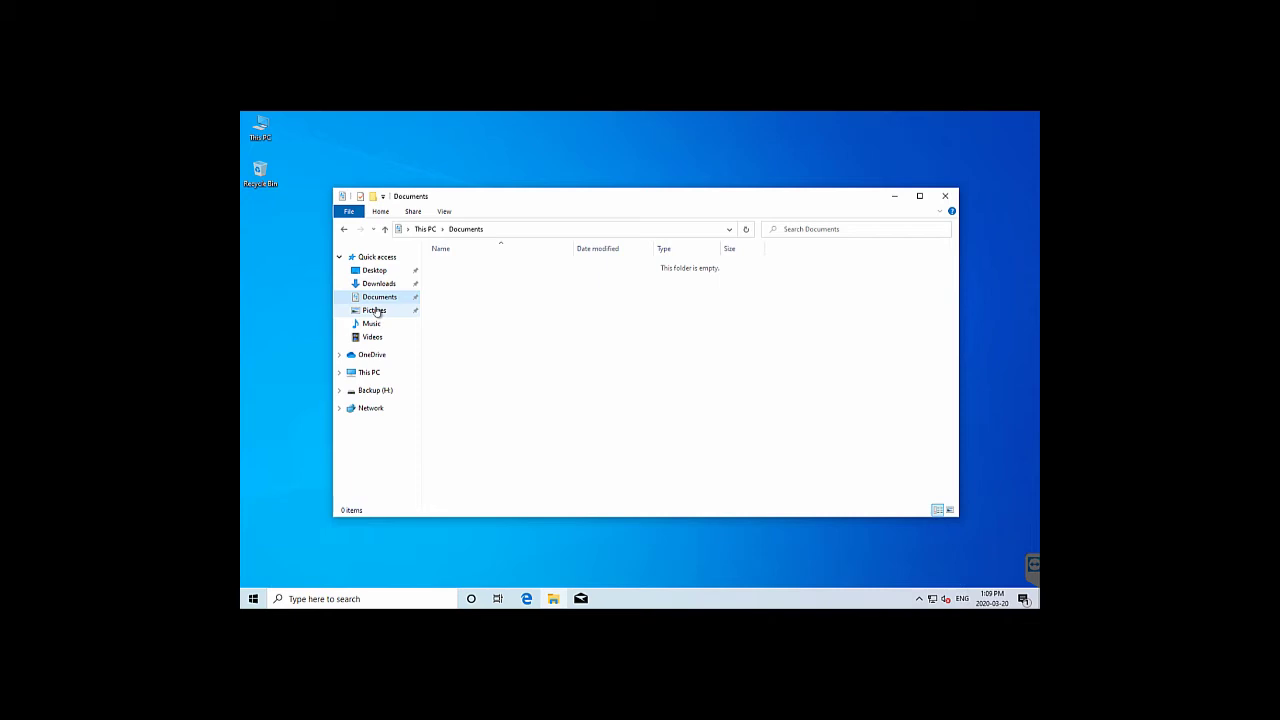
left_click(375, 311)
left_click(372, 324)
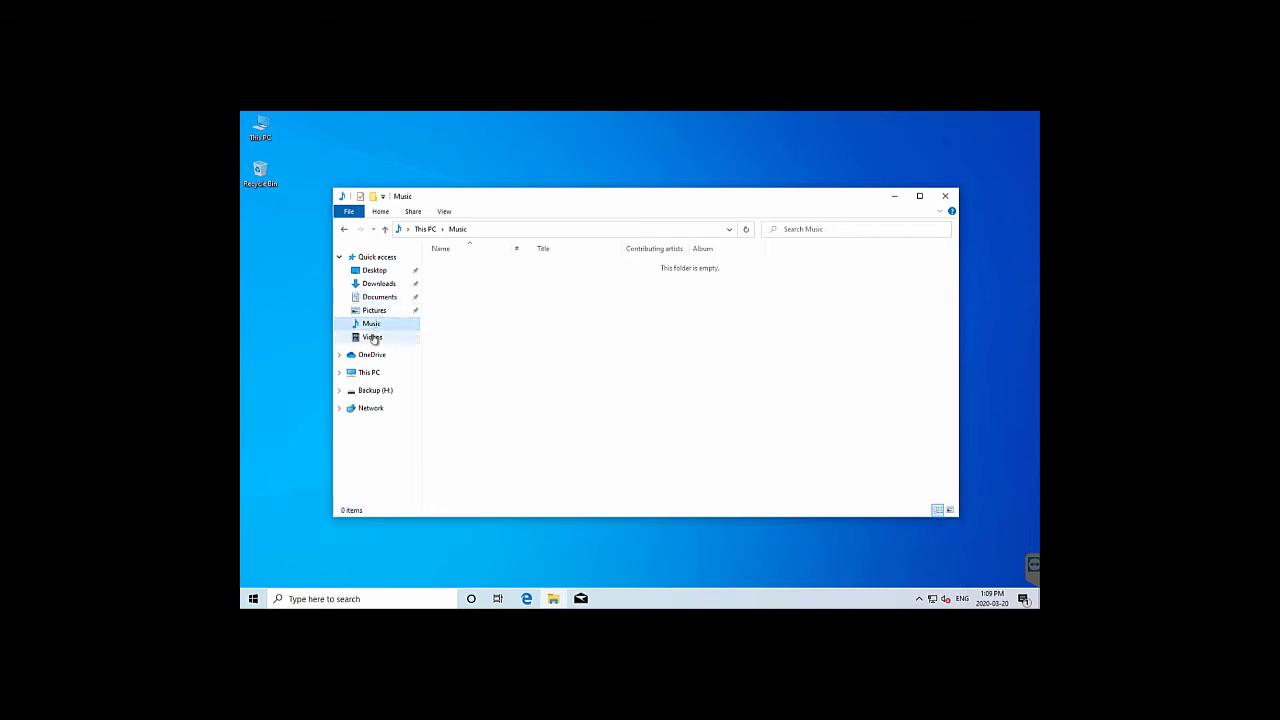
left_click(373, 338)
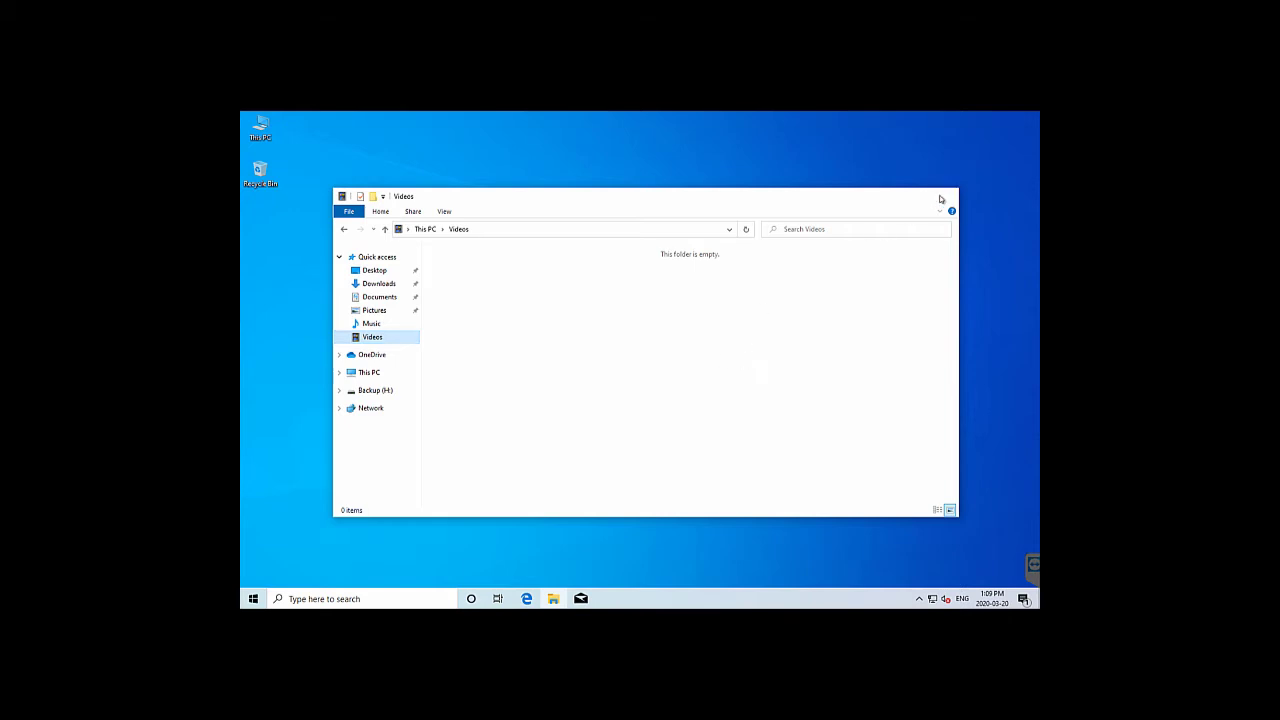
left_click(946, 197)
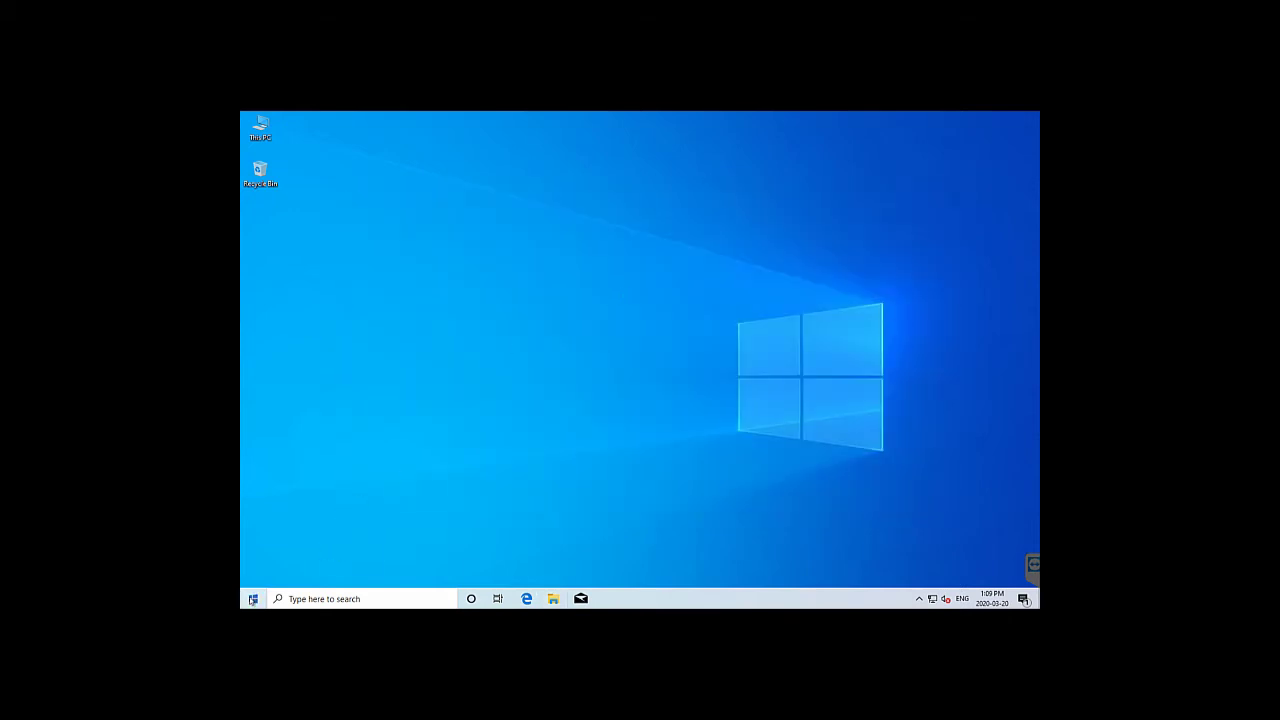
left_click(253, 598)
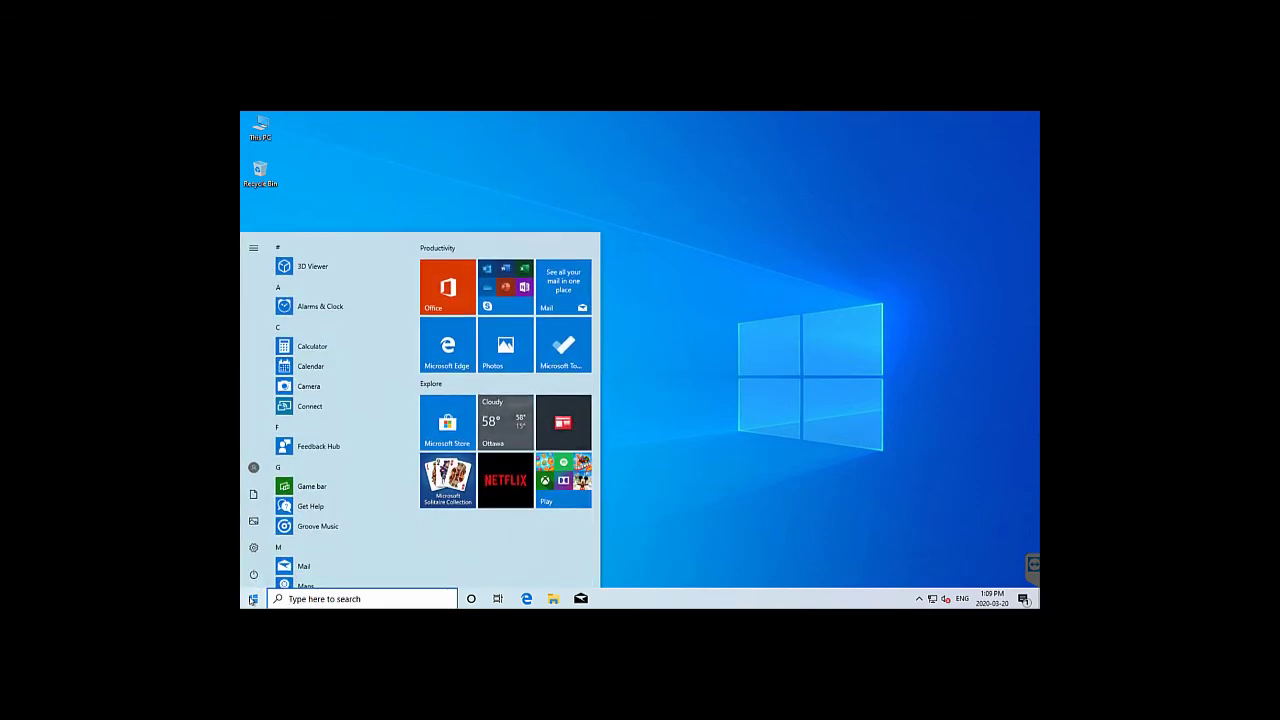
type("user")
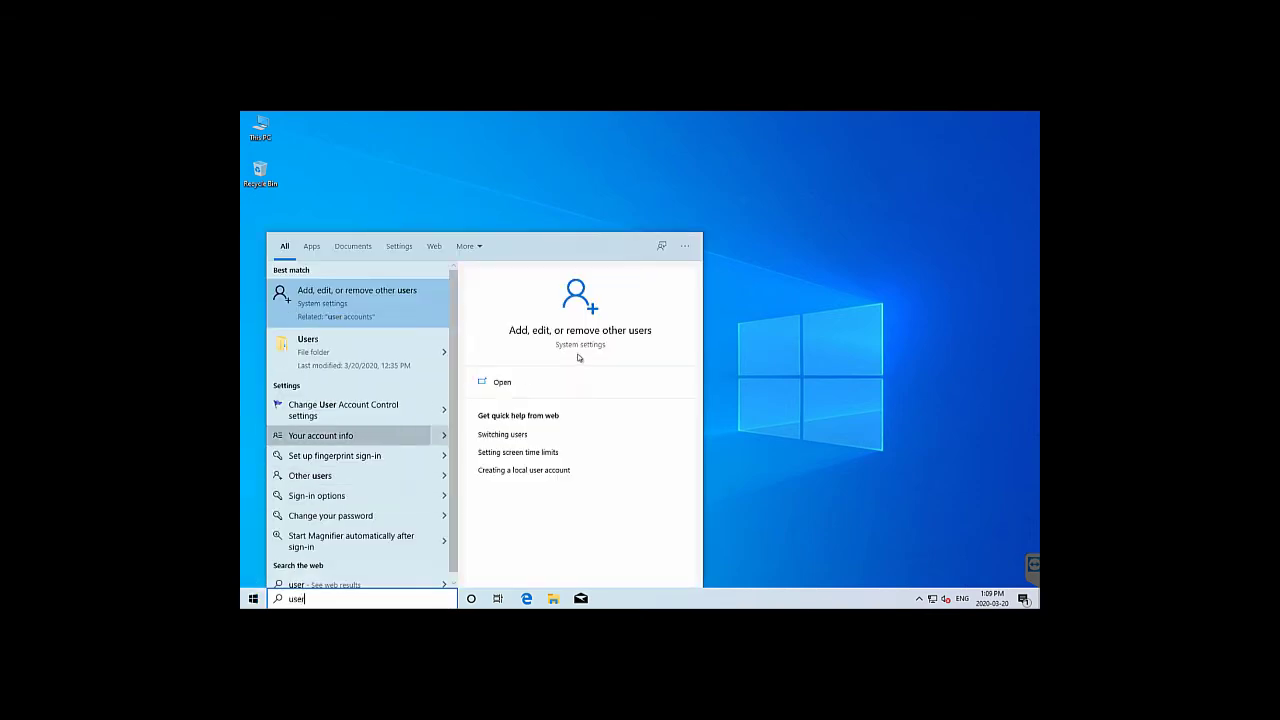
left_click(613, 332)
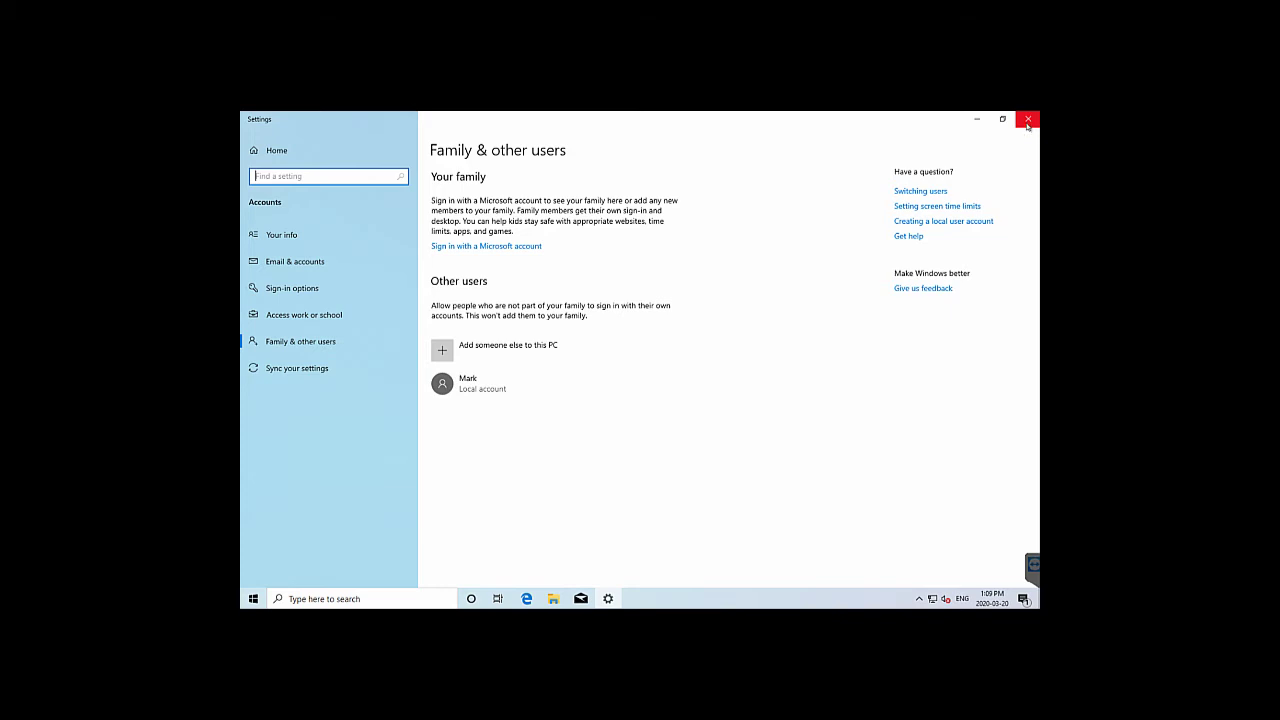
left_click(1028, 121)
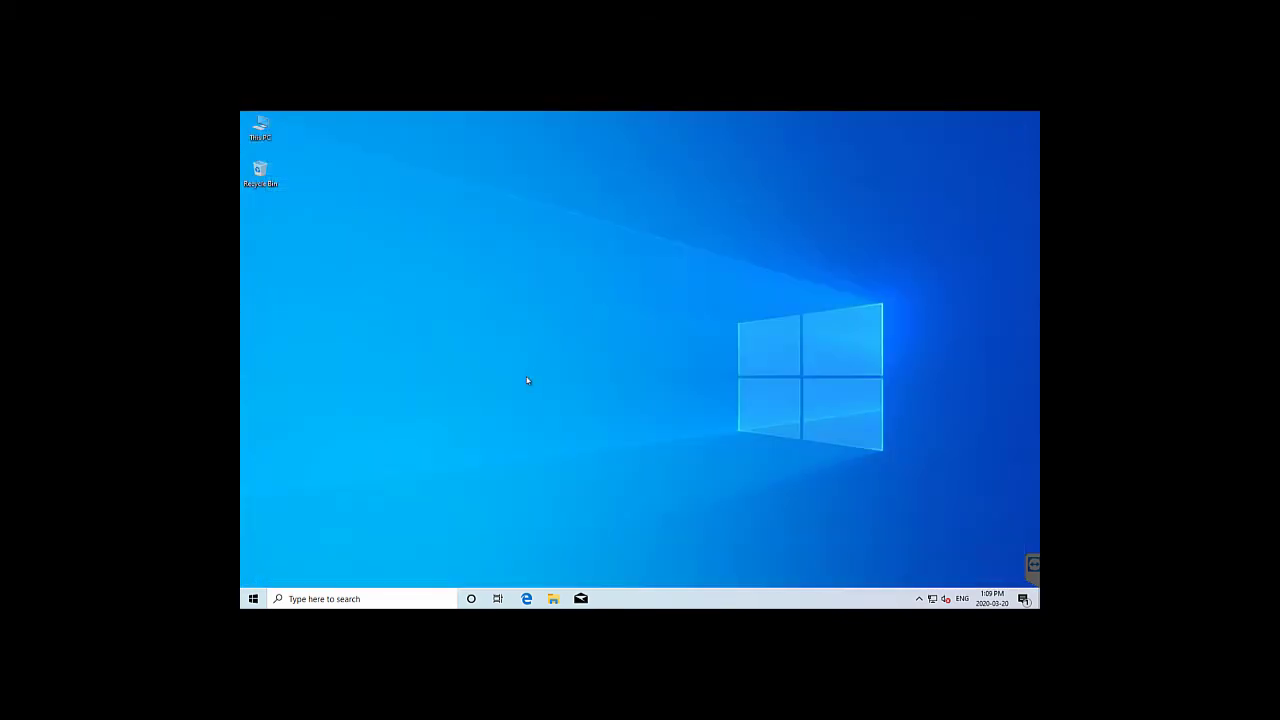
left_click(553, 598)
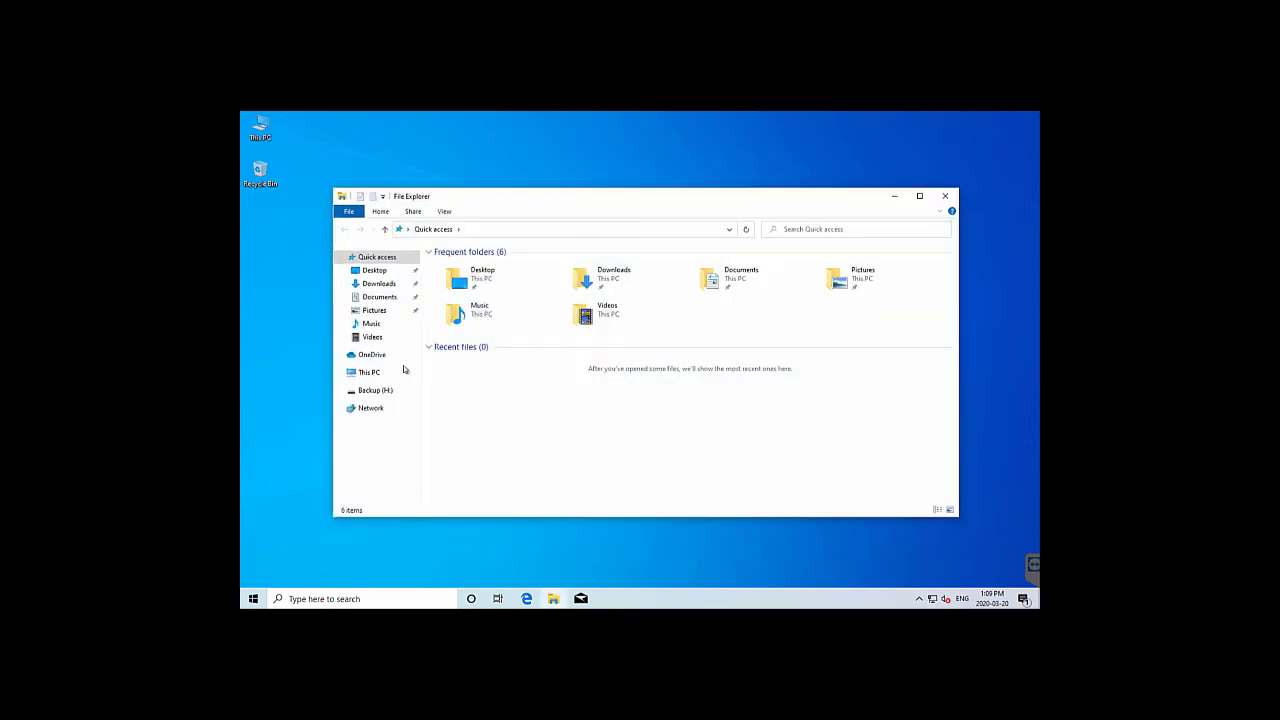
left_click(367, 374)
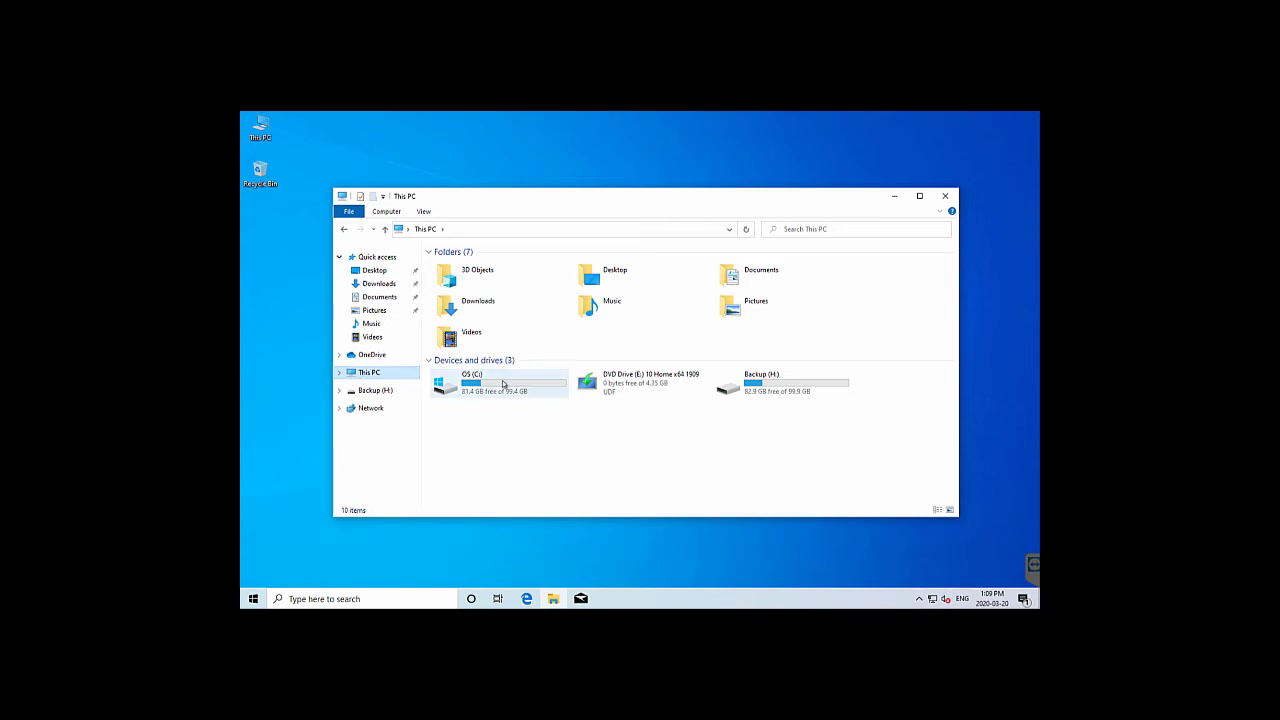
double_click(500, 385)
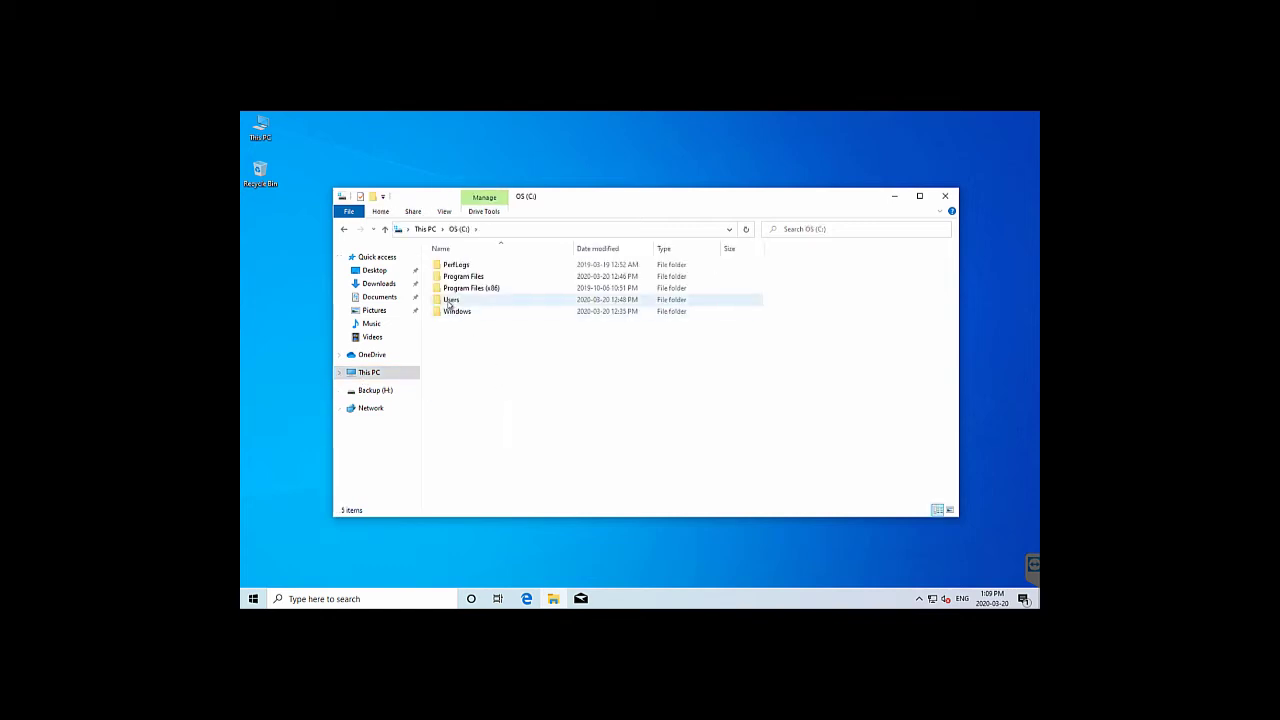
double_click(450, 301)
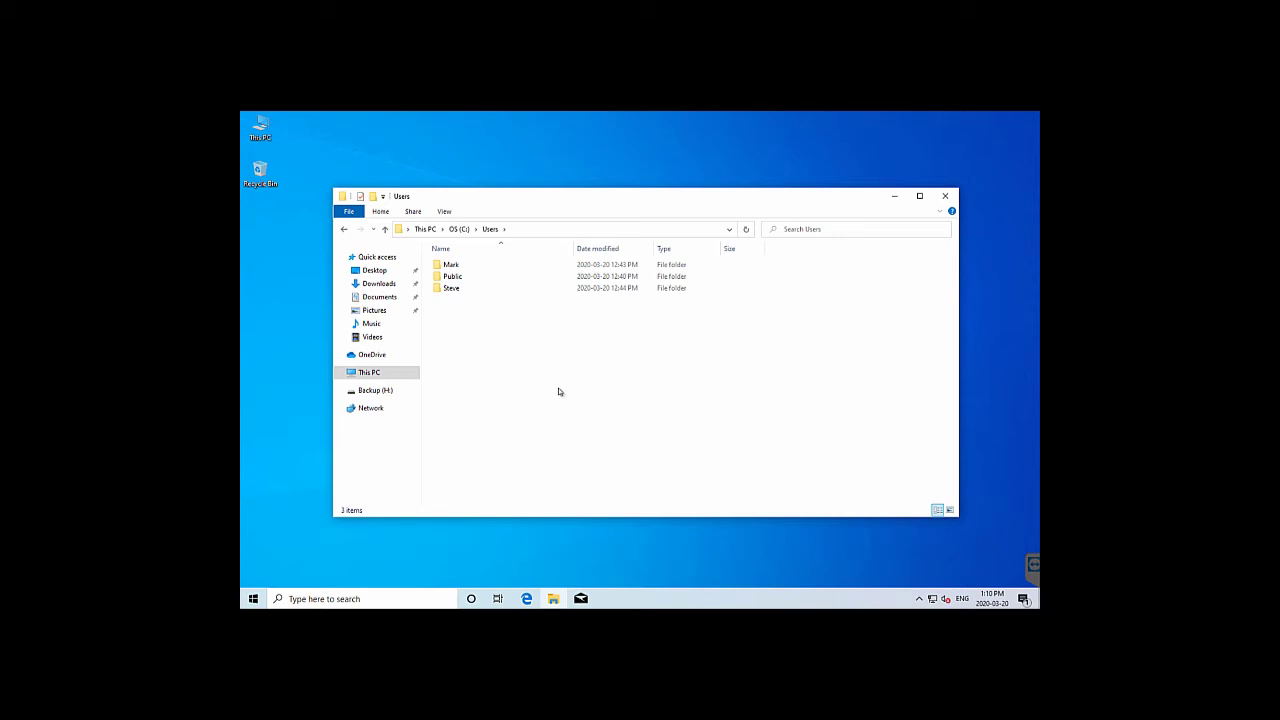
left_click(945, 196)
double_click(258, 130)
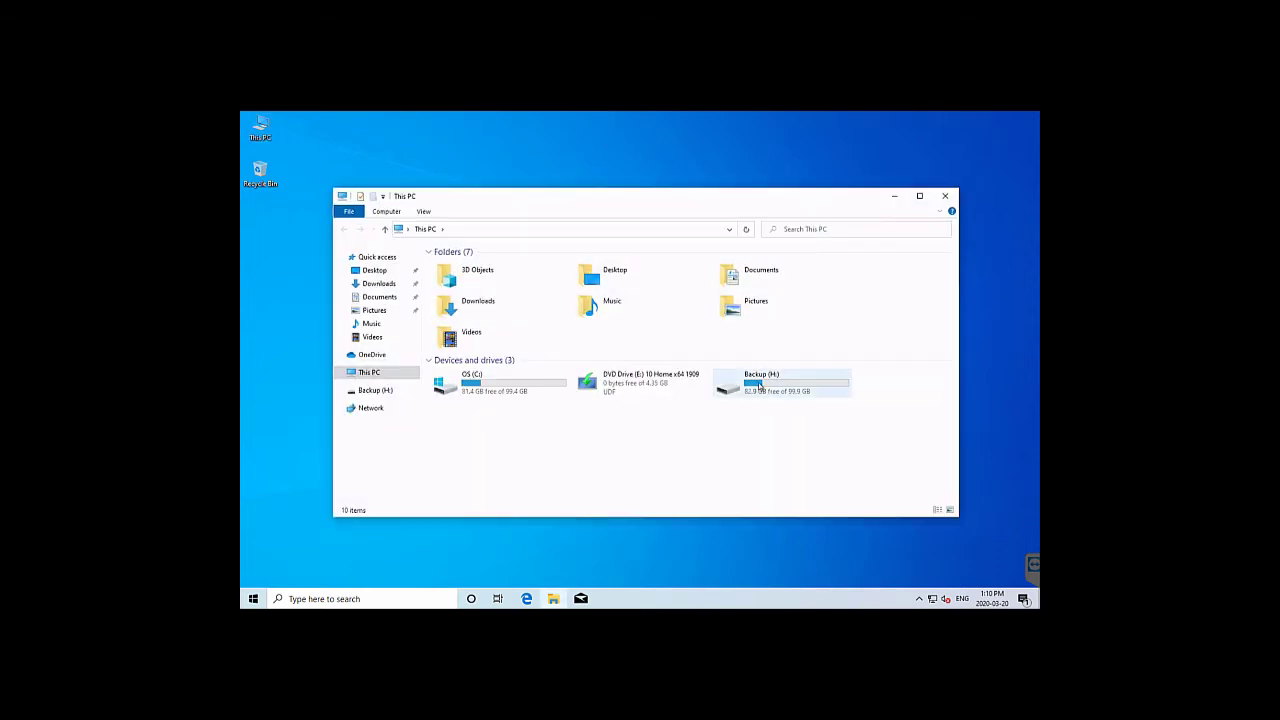
double_click(781, 387)
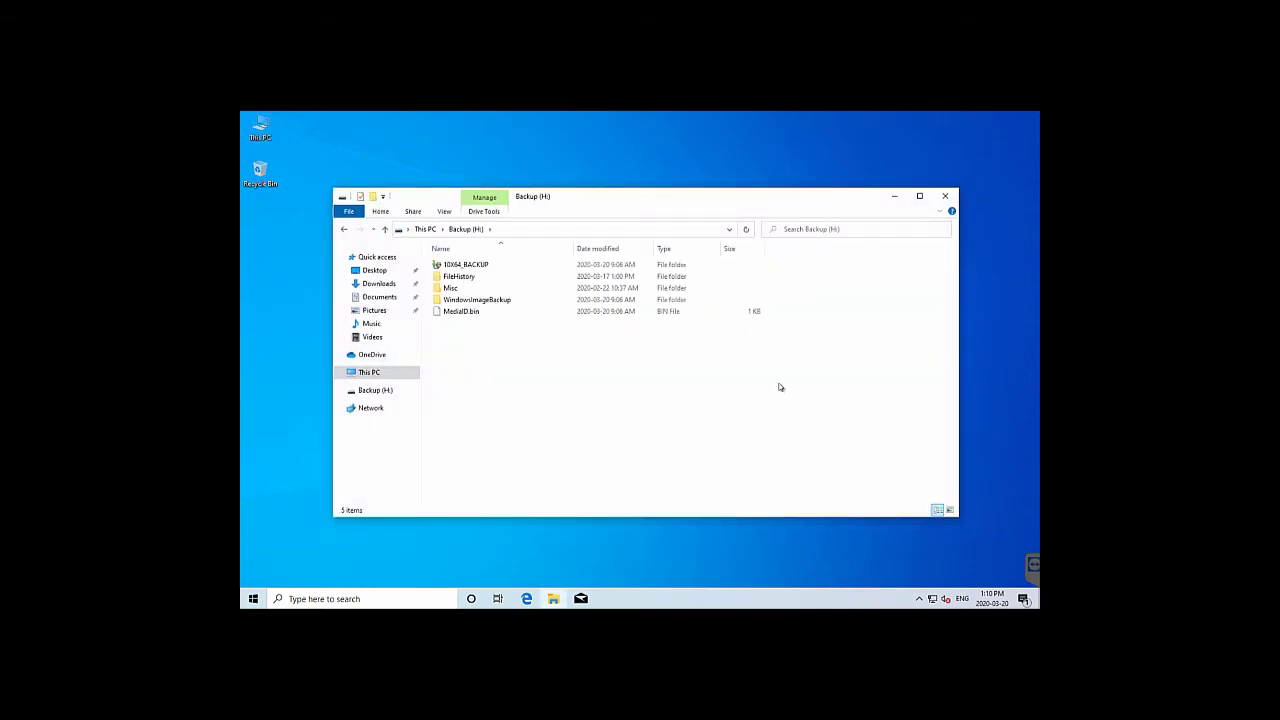
left_click(945, 196)
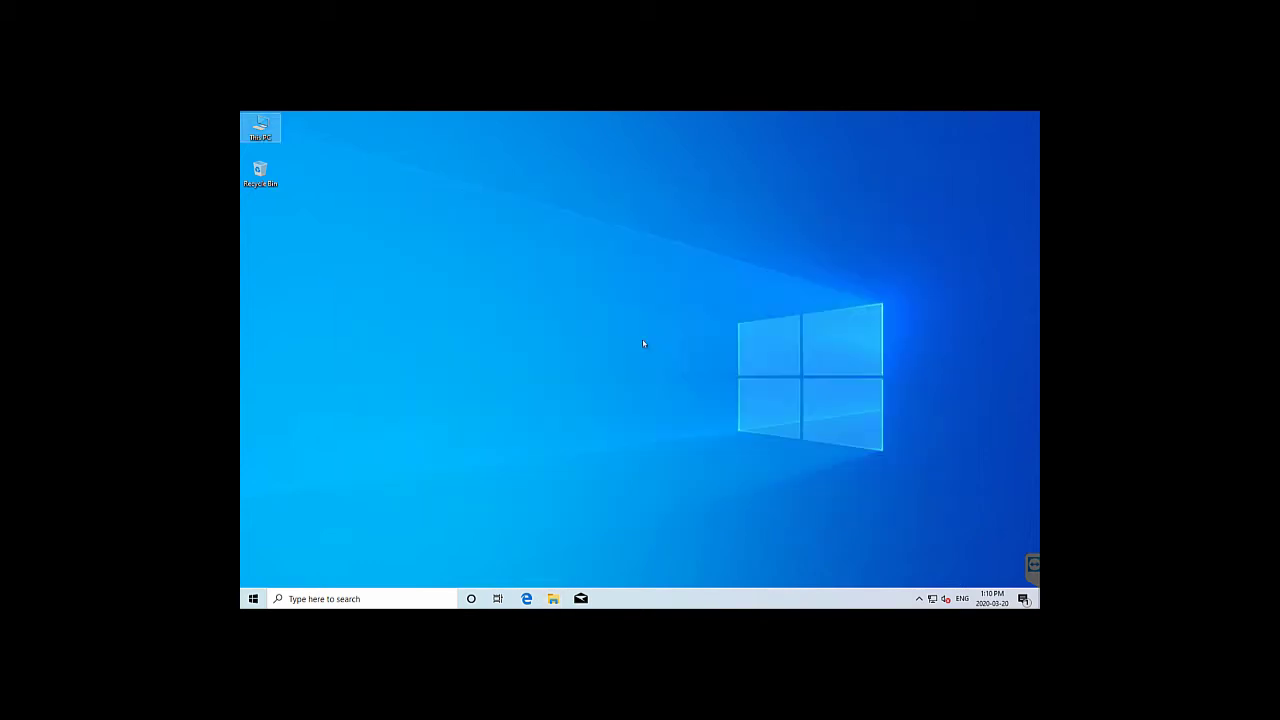
Search the Start menu for 'backup', then dismiss the results
left_click(255, 600)
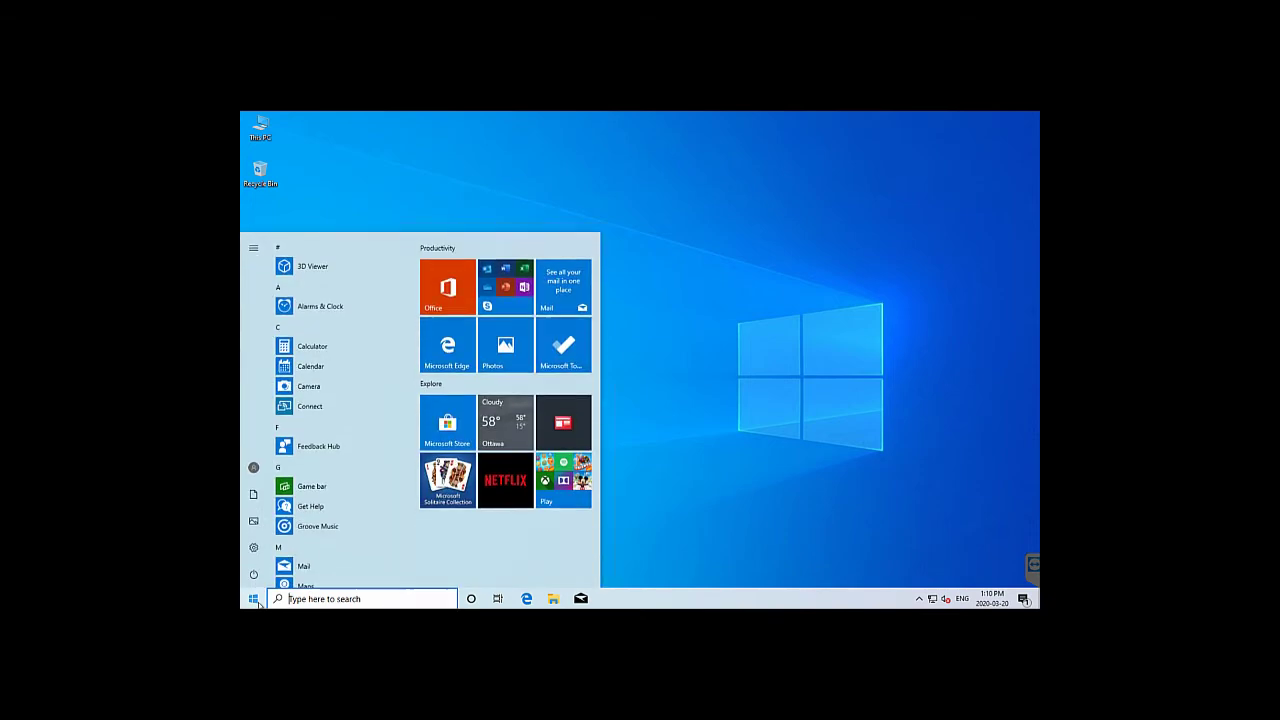
type("backup")
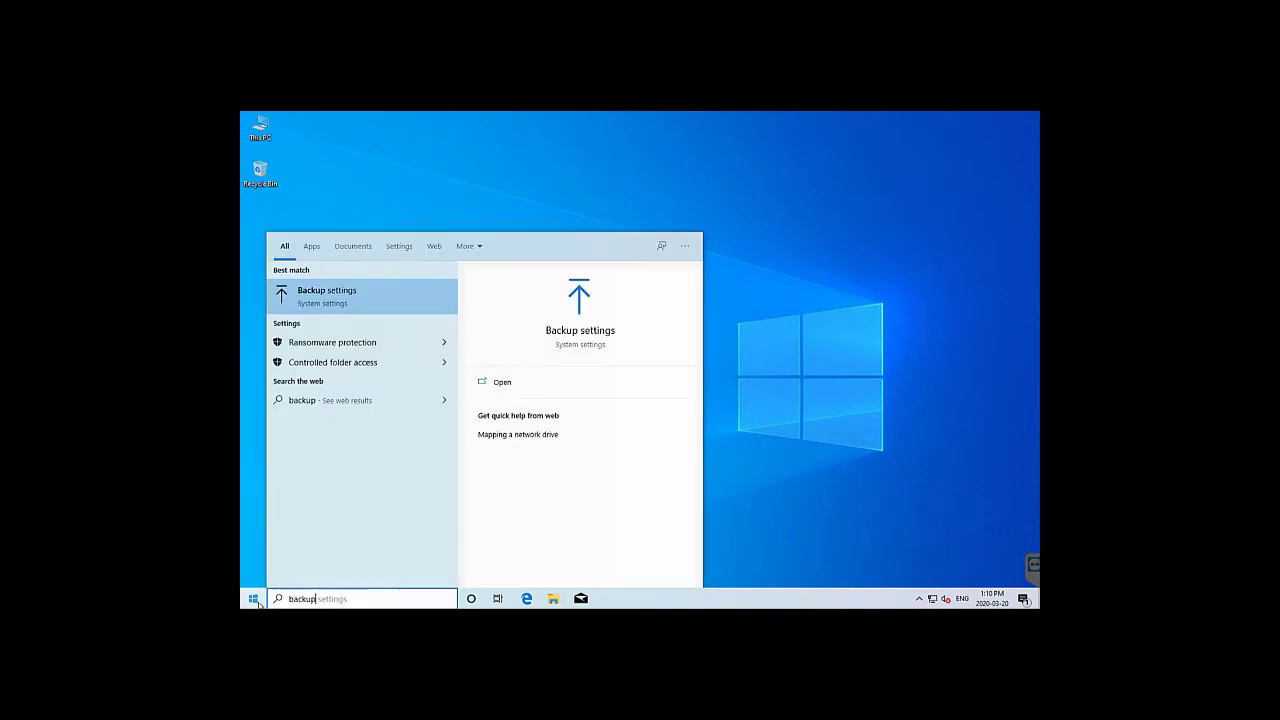
key("Return")
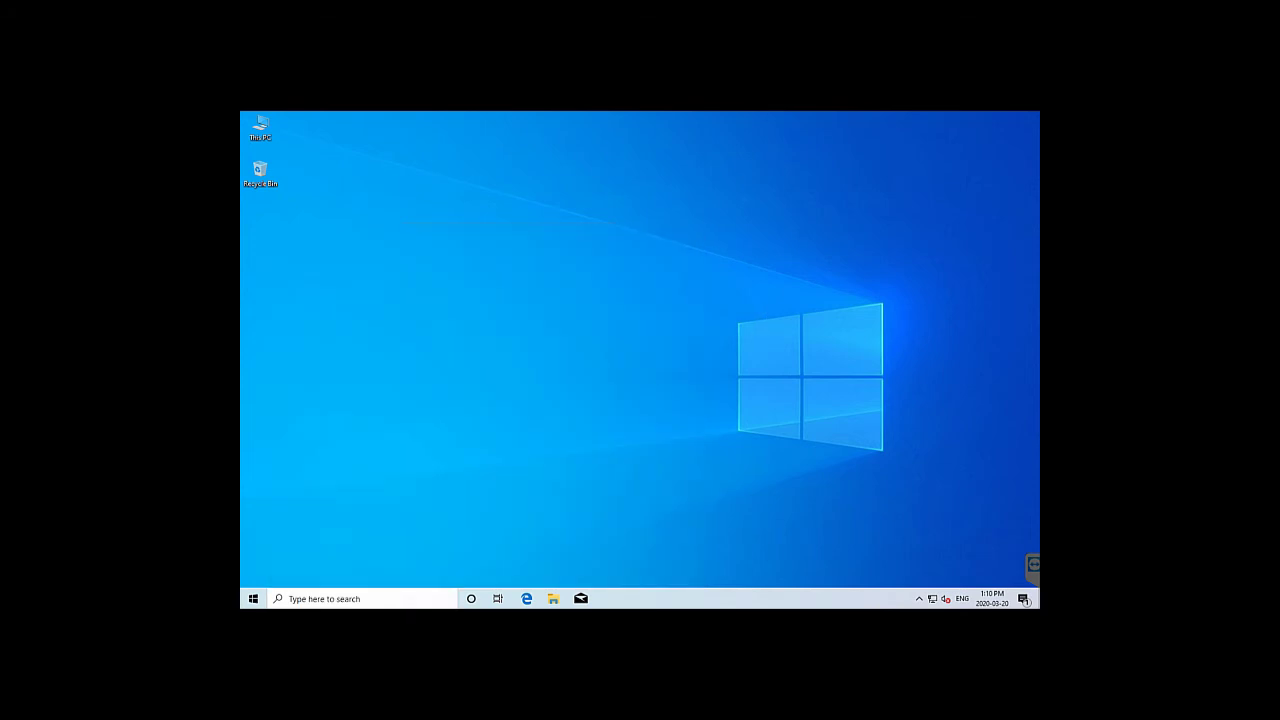
Open Control Panel via a 'control' search, view by Small icons, and open Backup and Restore (Windows 7)
left_click(253, 599)
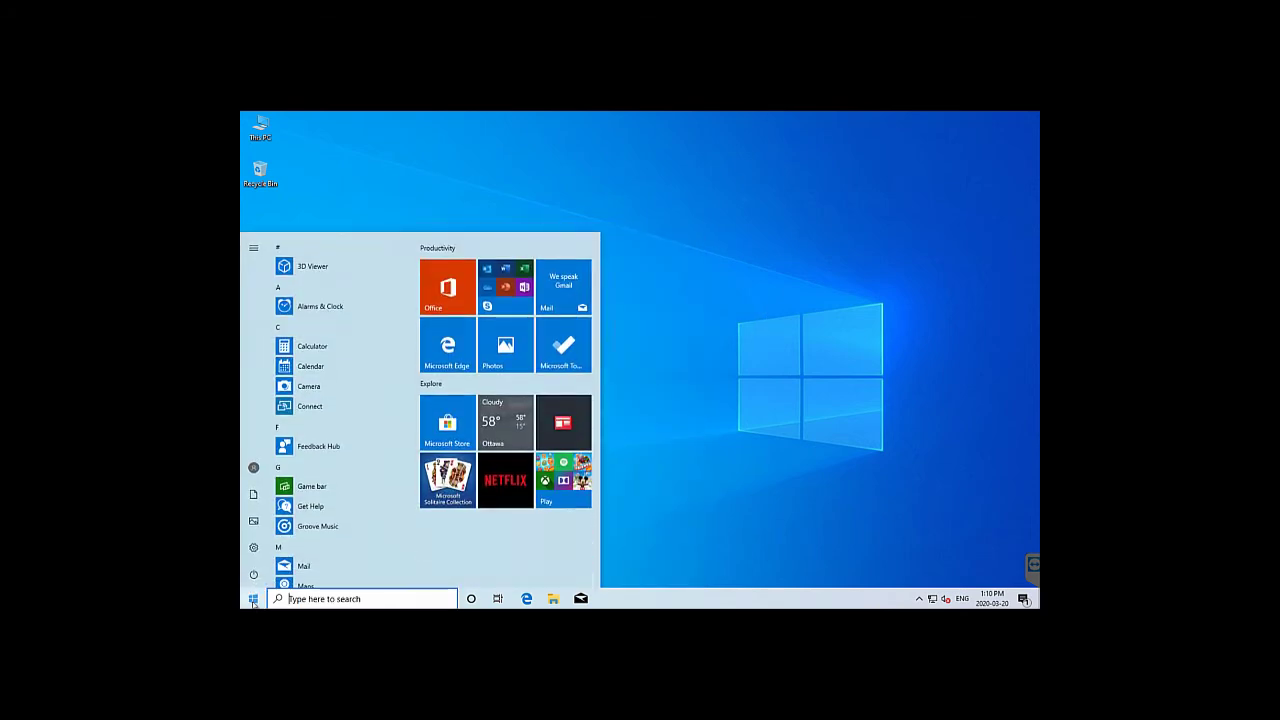
type("control")
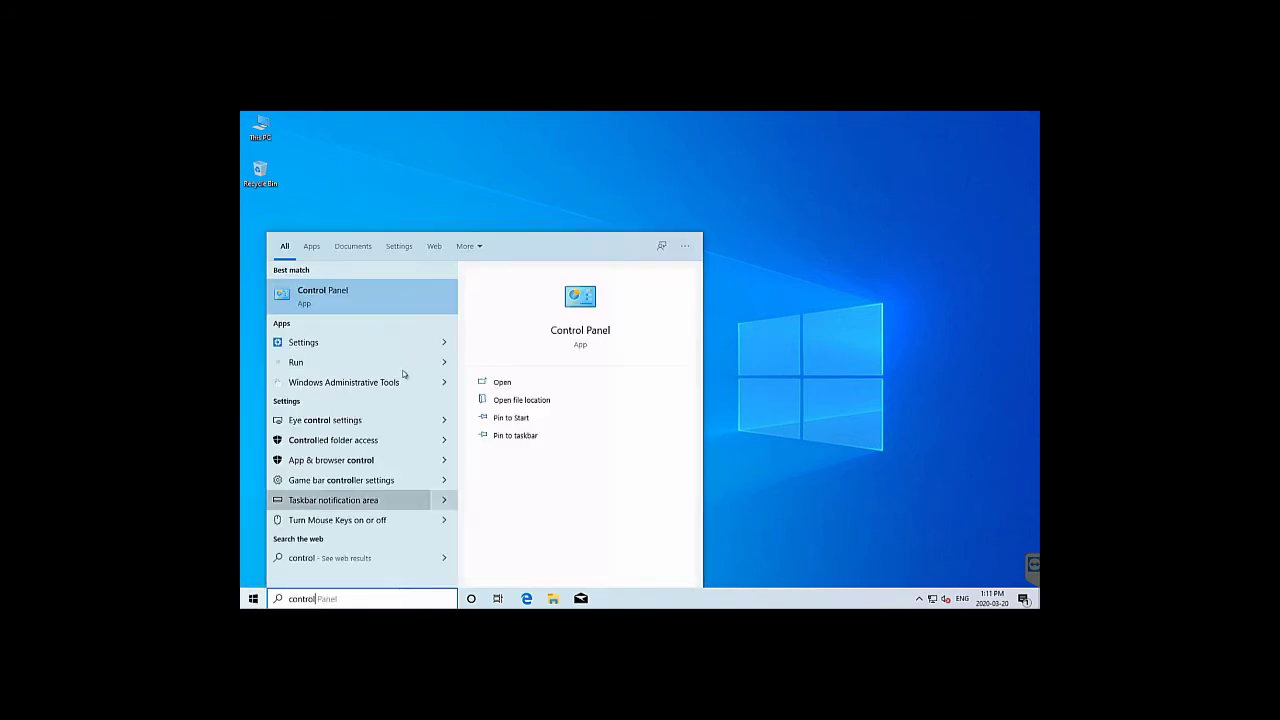
left_click(595, 330)
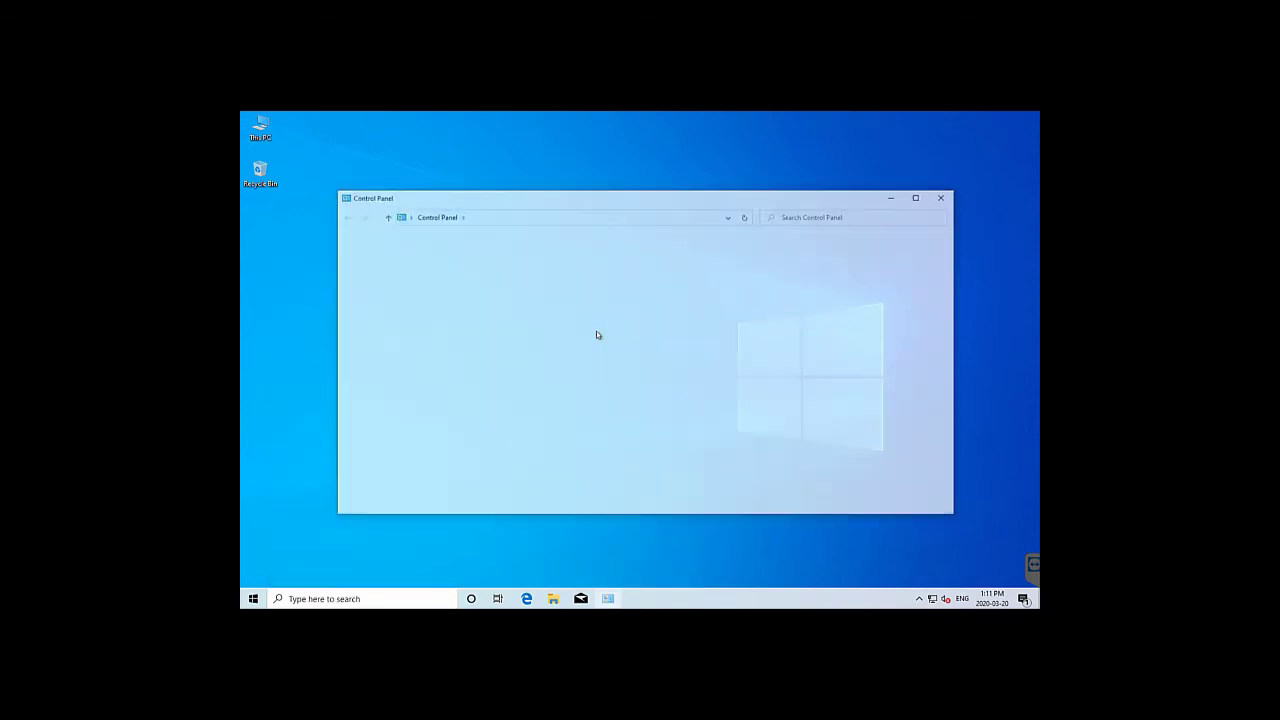
left_click(812, 246)
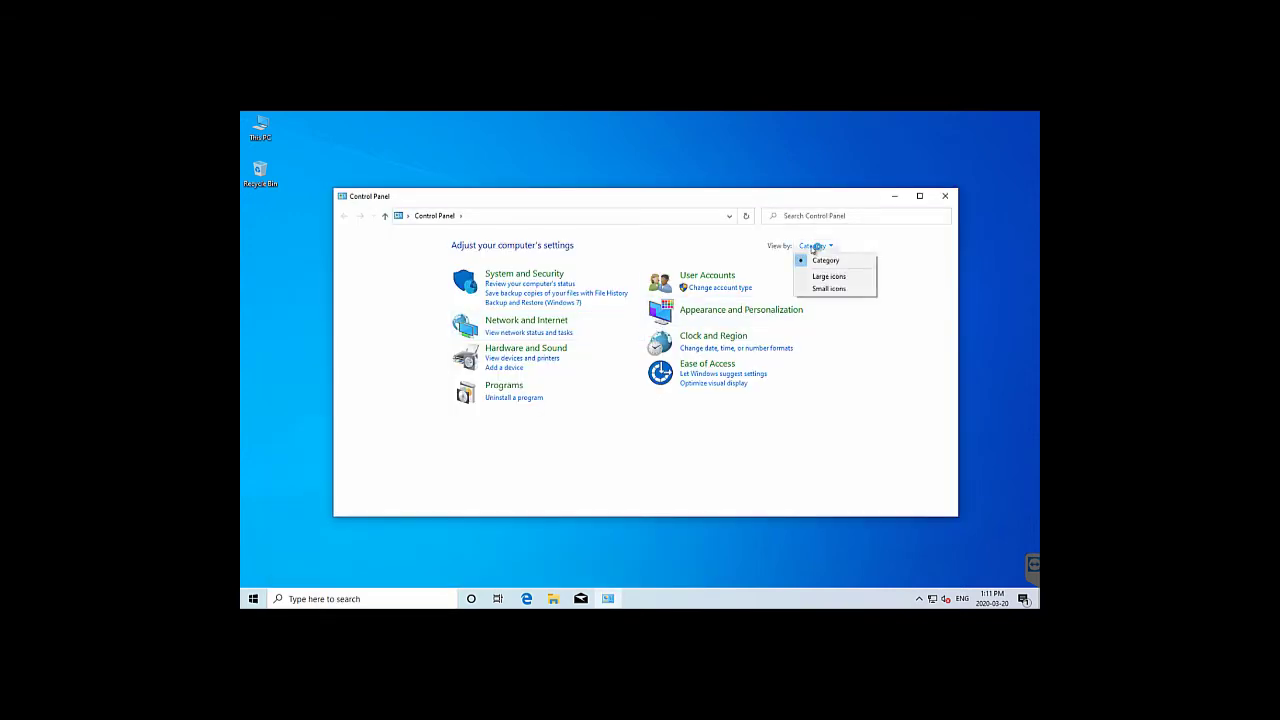
left_click(829, 288)
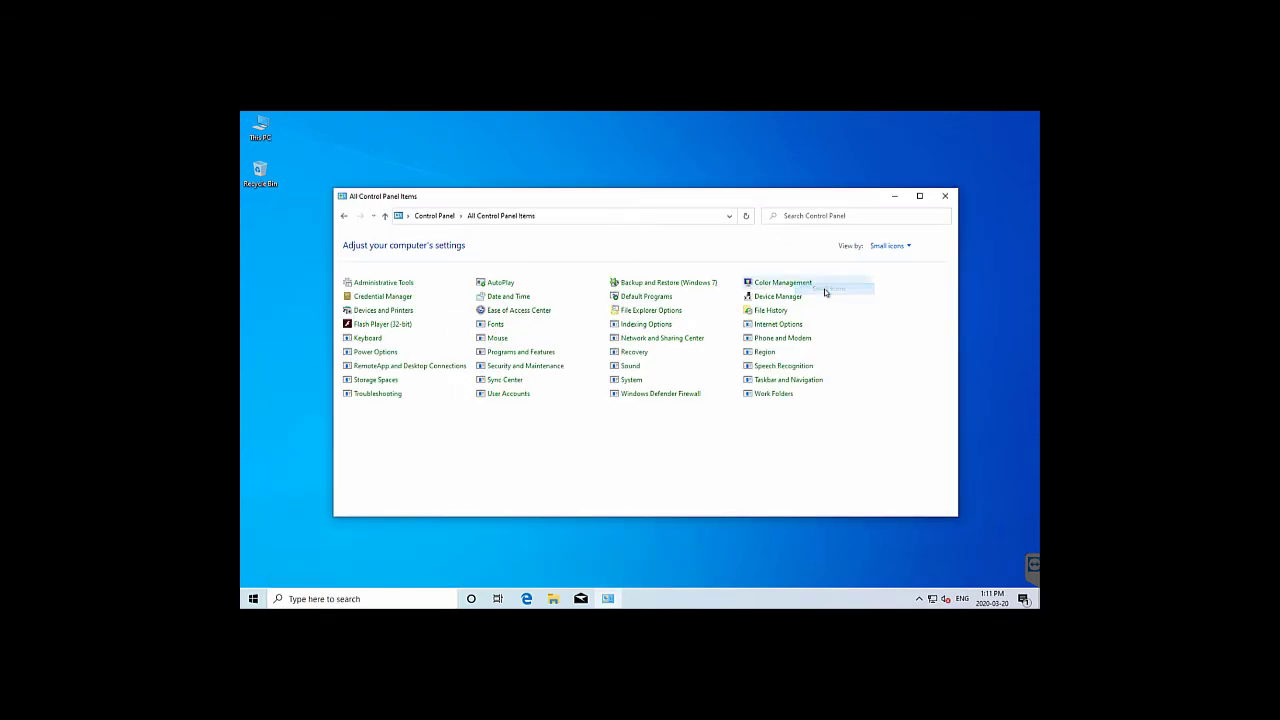
left_click(680, 284)
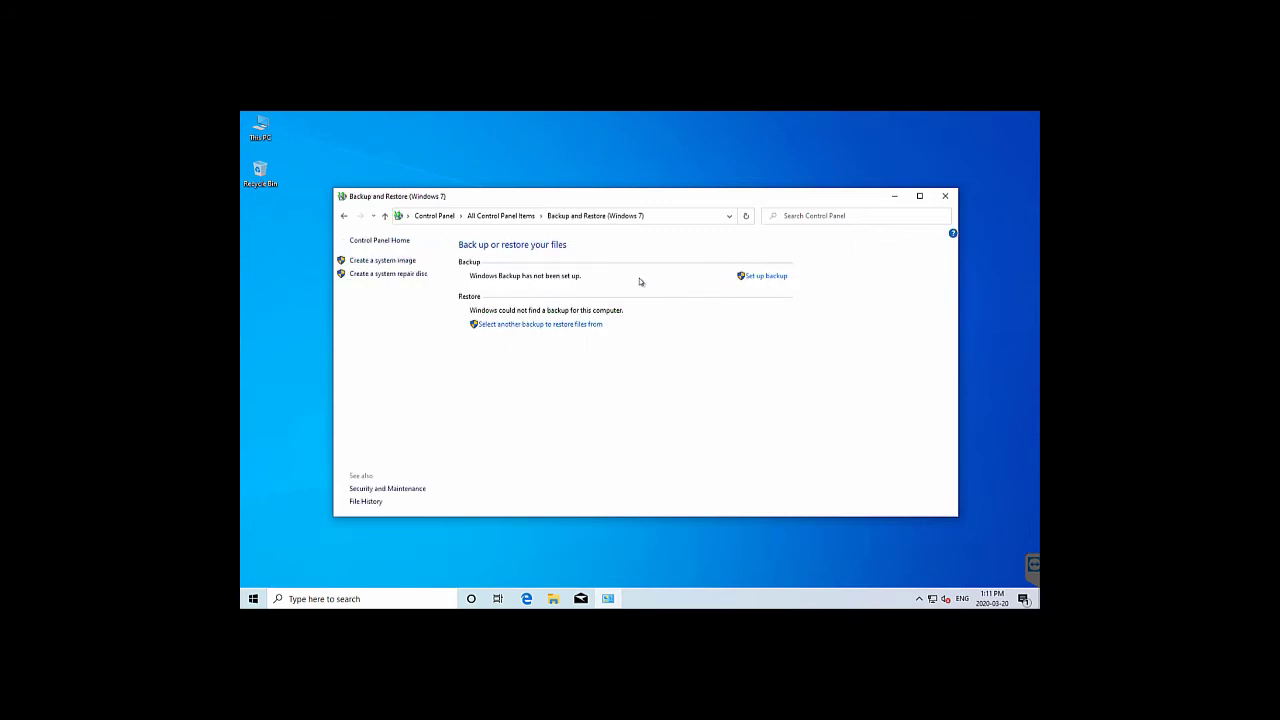
Pick the 2020-03-20 backup on Backup (H:) and select all its files to restore to their original location
left_click(546, 329)
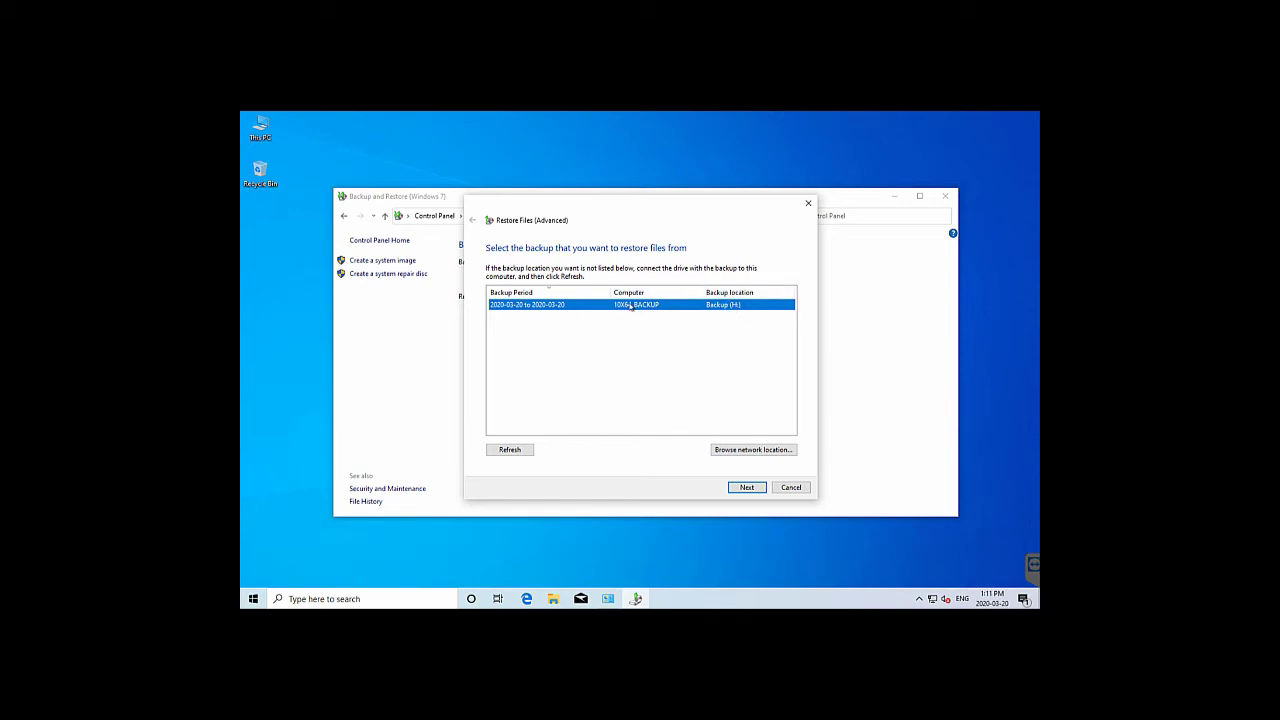
left_click(746, 487)
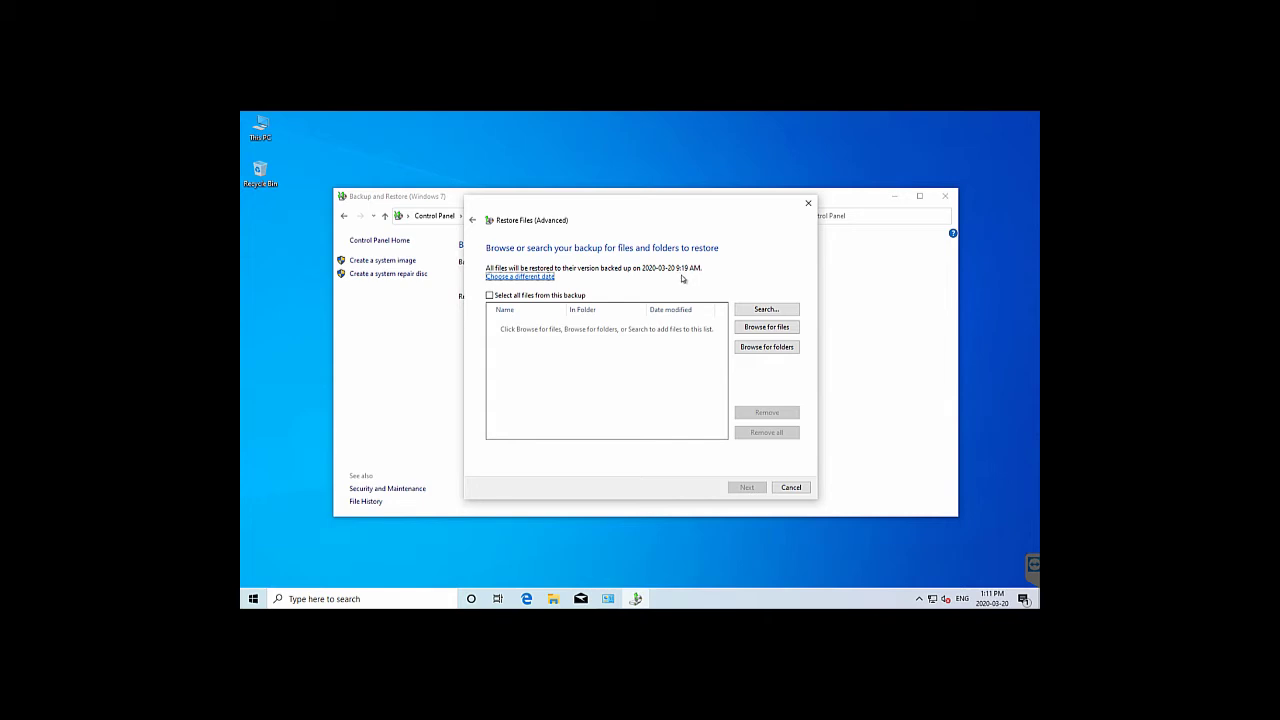
left_click(490, 296)
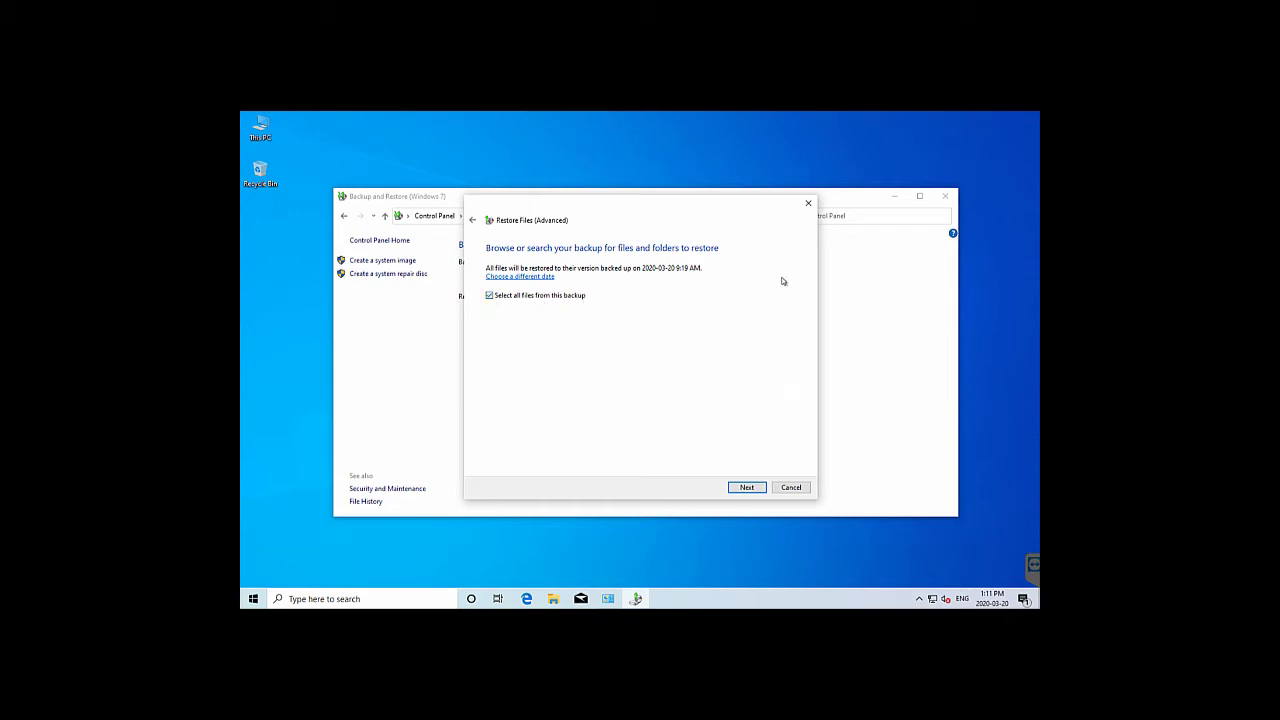
left_click(744, 492)
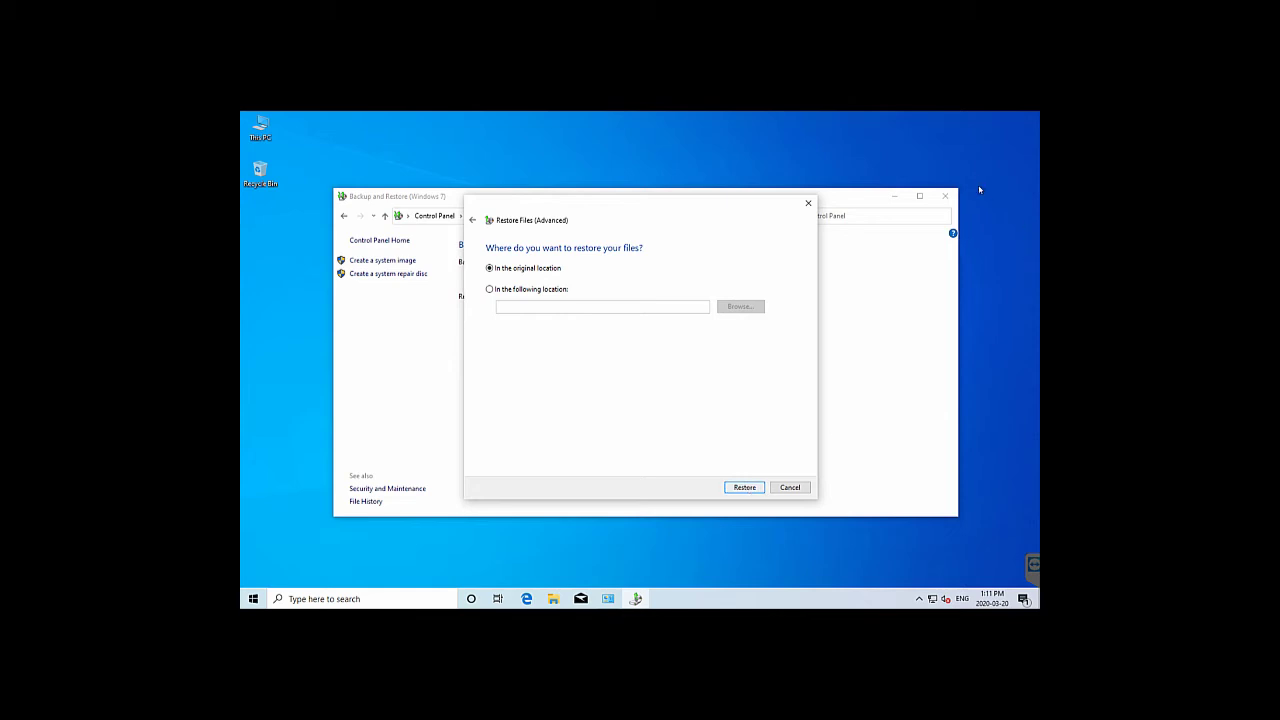
left_click(945, 196)
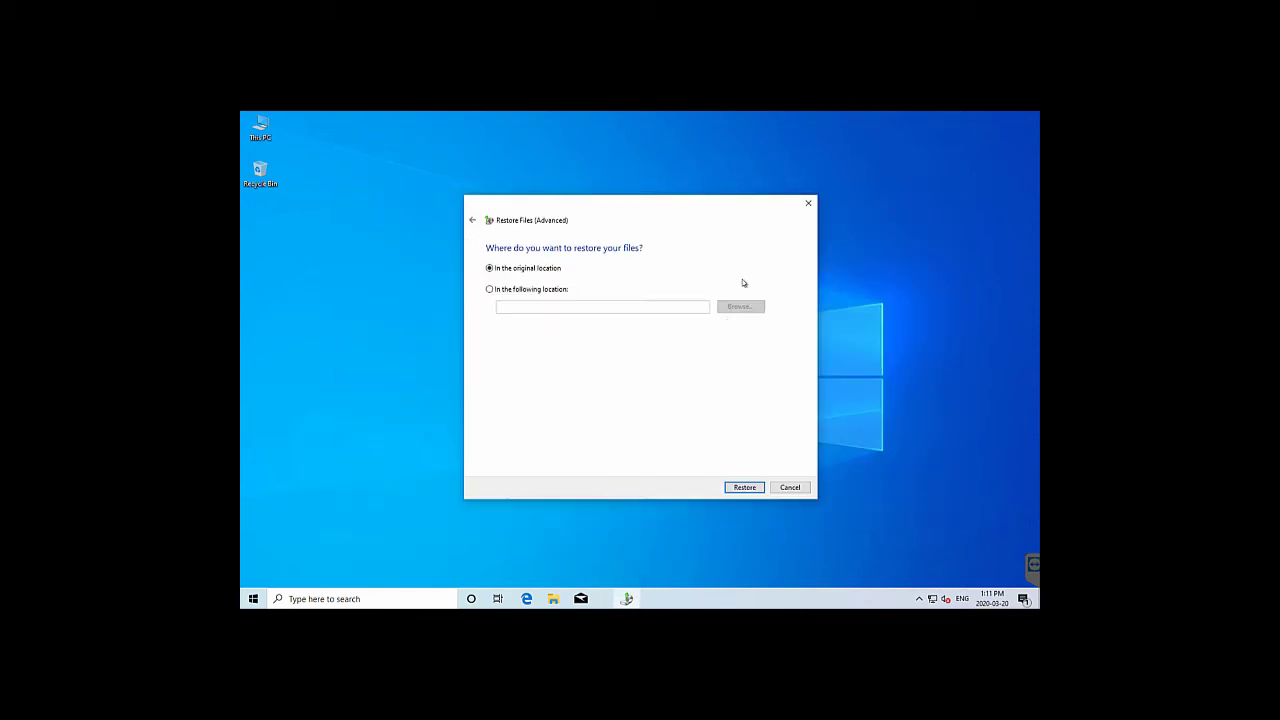
Start the restore and overwrite the Music, Pictures, Camera Roll and Saved Pictures desktop.ini conflicts
left_click(744, 487)
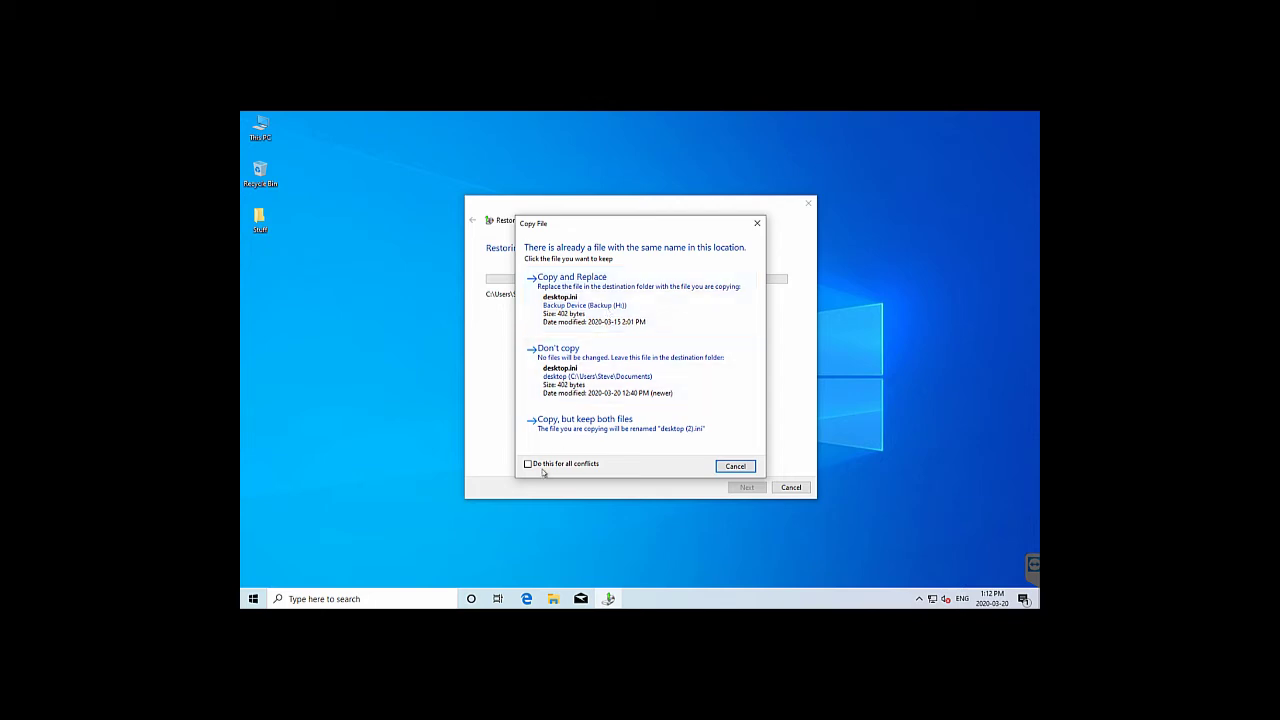
left_click(609, 296)
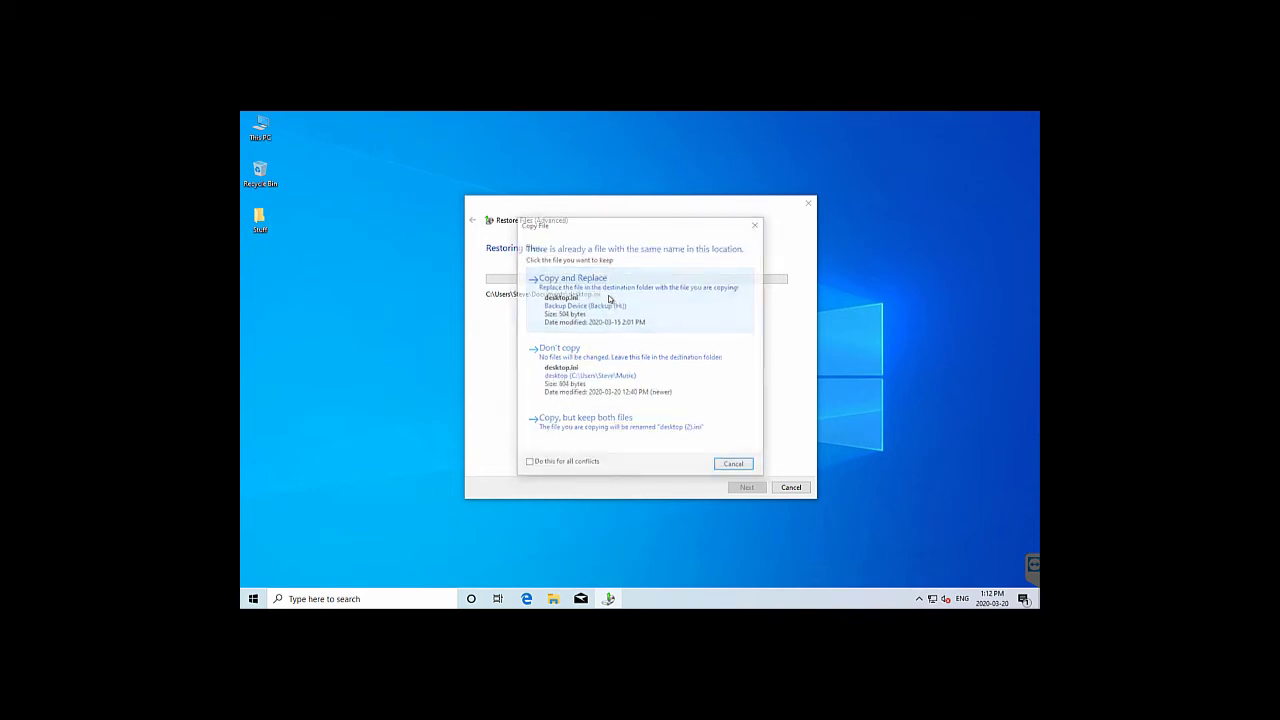
left_click(609, 297)
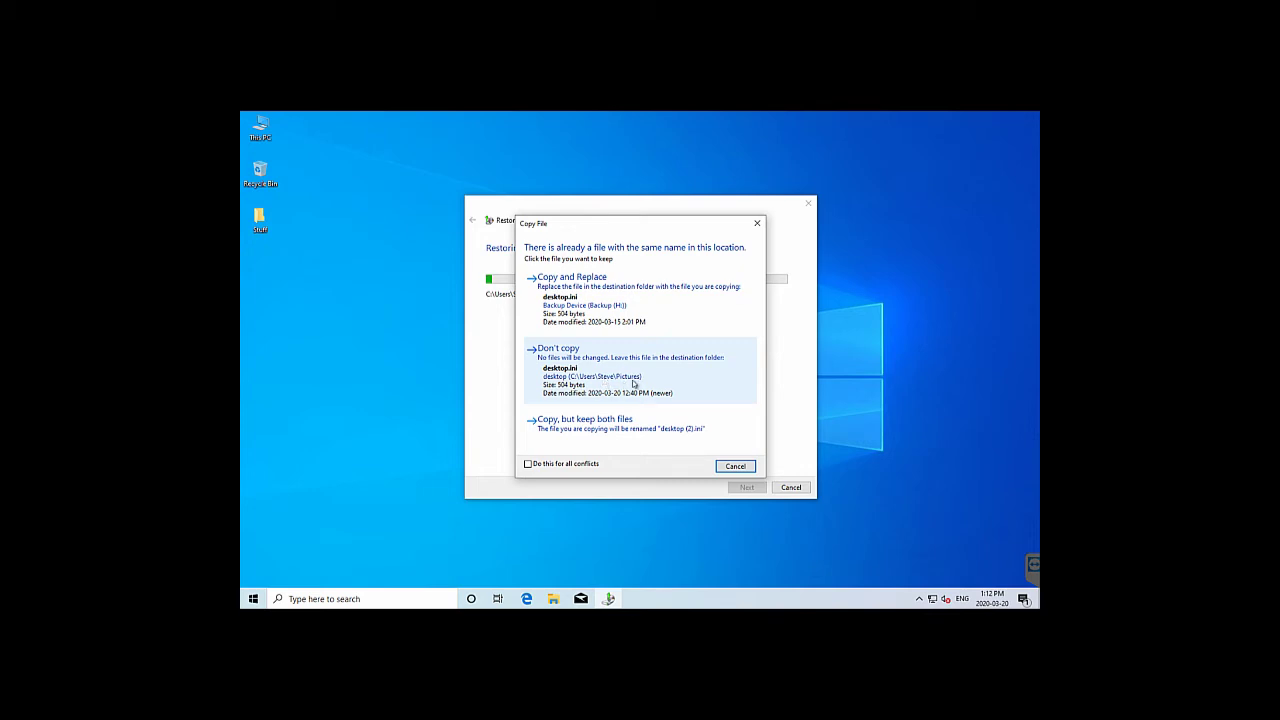
left_click(616, 289)
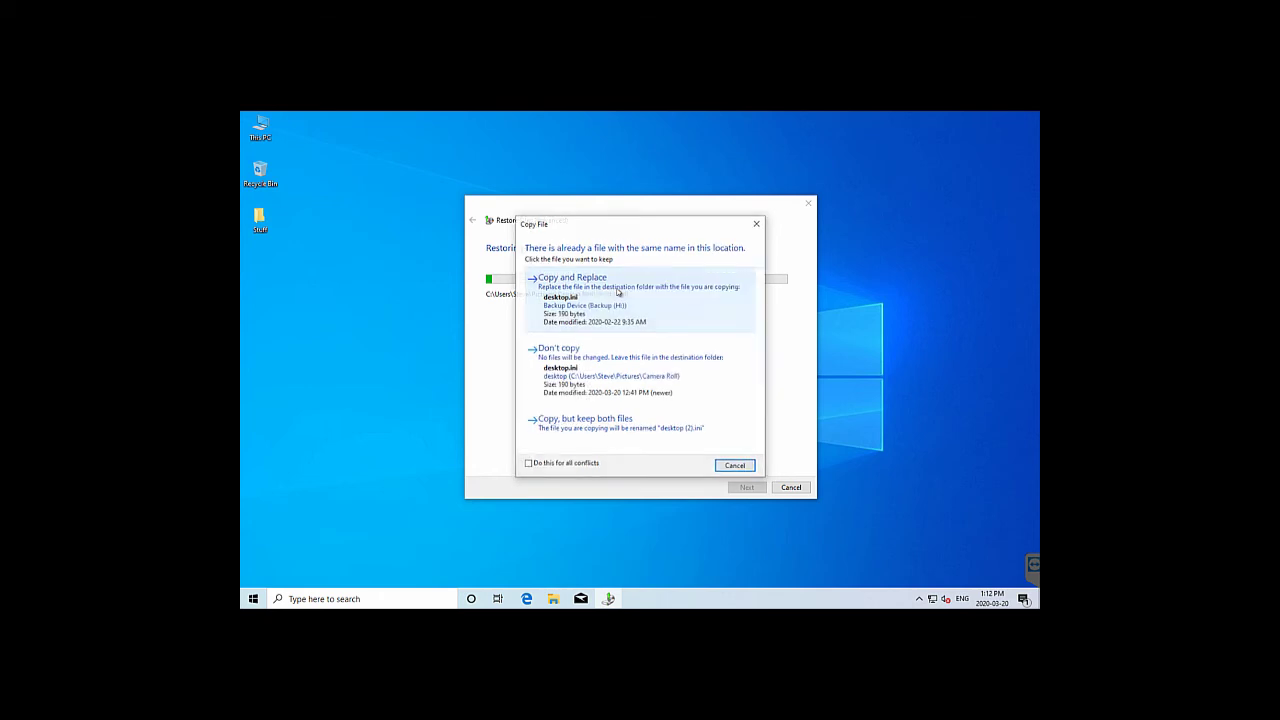
left_click(617, 291)
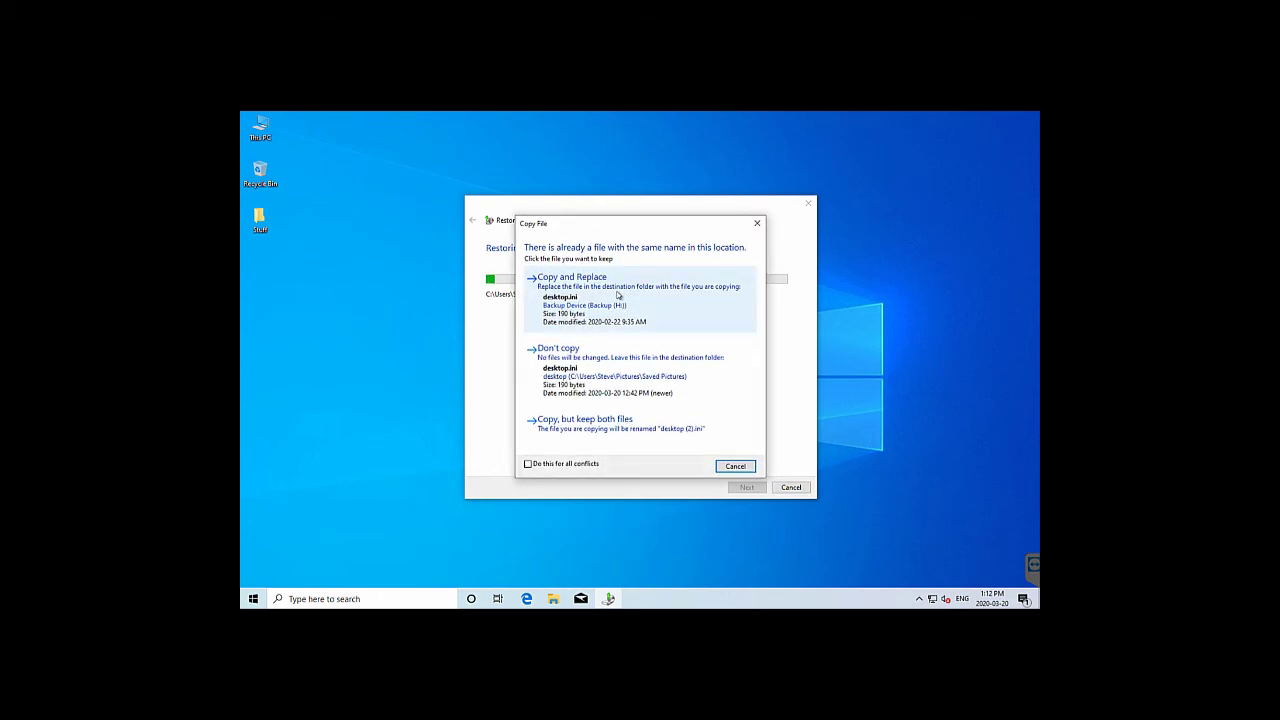
left_click(617, 292)
left_click(617, 294)
left_click(617, 294)
left_click(617, 294)
Overwrite conflicts in Contacts, Downloads, Favorites, Links, Saved Games and Searches, including Bing.url and Desktop.lnk
left_click(617, 294)
left_click(617, 294)
left_click(617, 294)
left_click(617, 294)
left_click(617, 294)
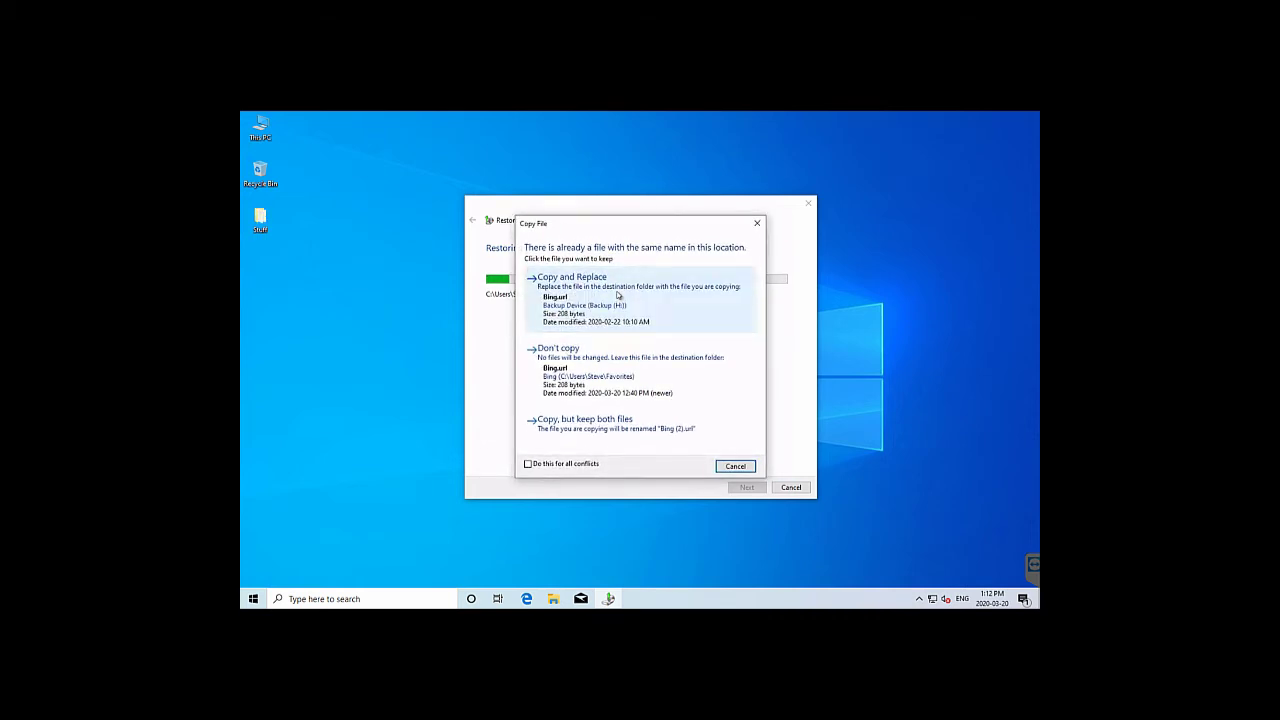
left_click(617, 294)
left_click(617, 294)
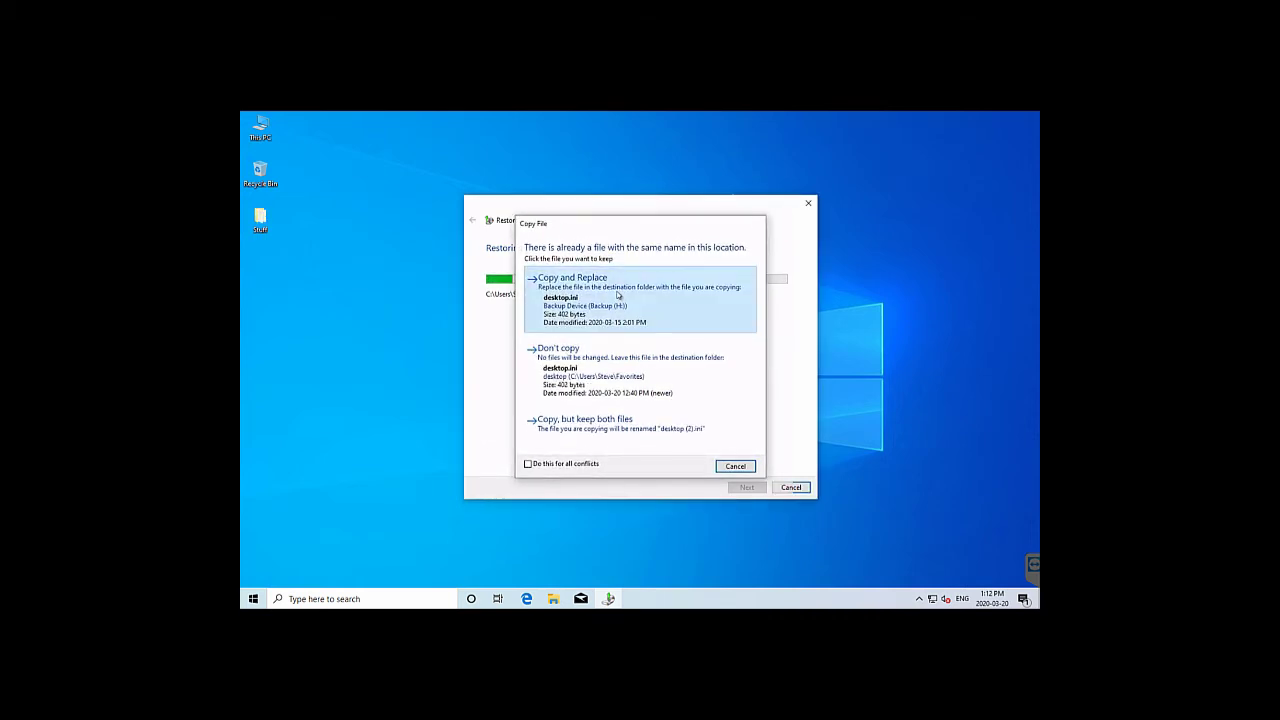
left_click(617, 294)
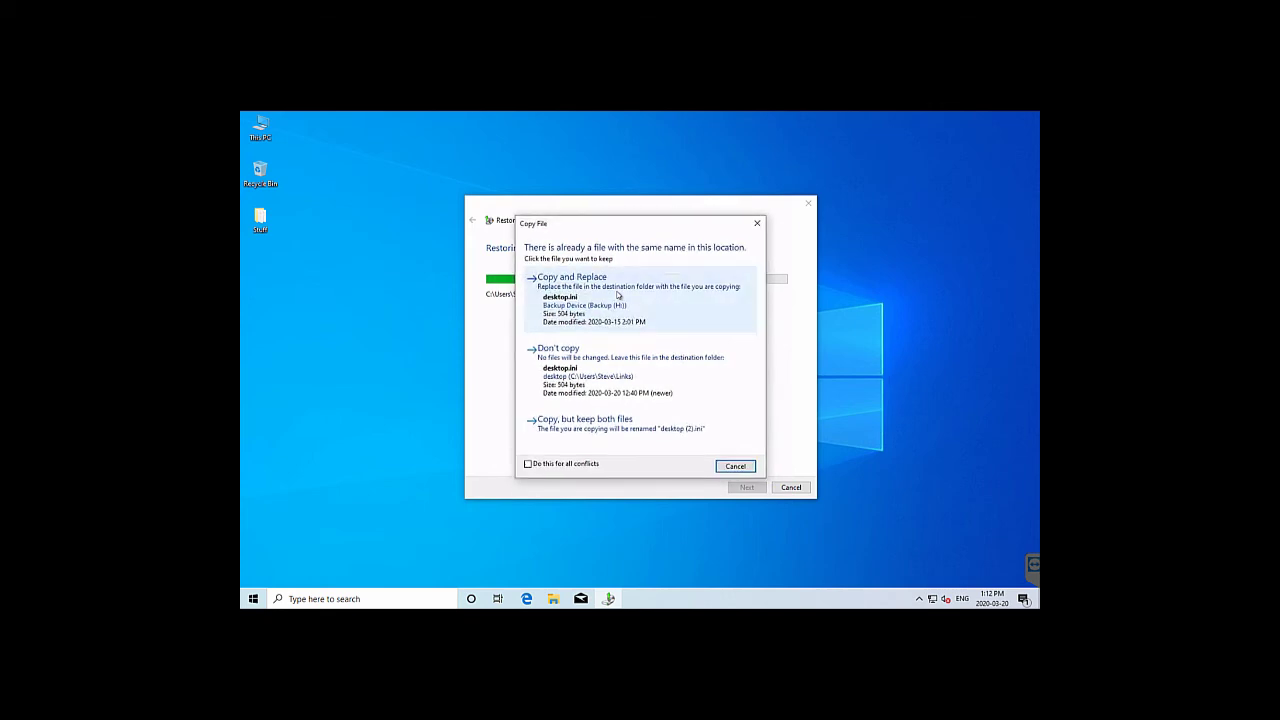
left_click(617, 294)
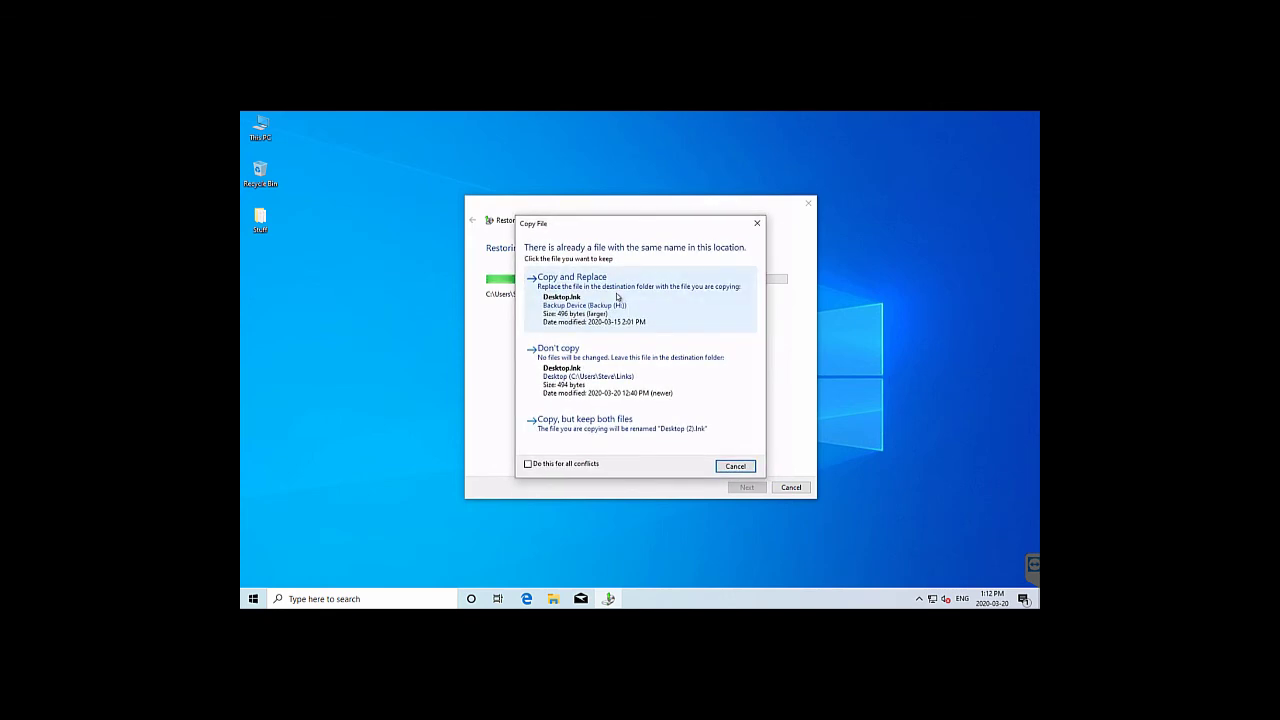
left_click(617, 294)
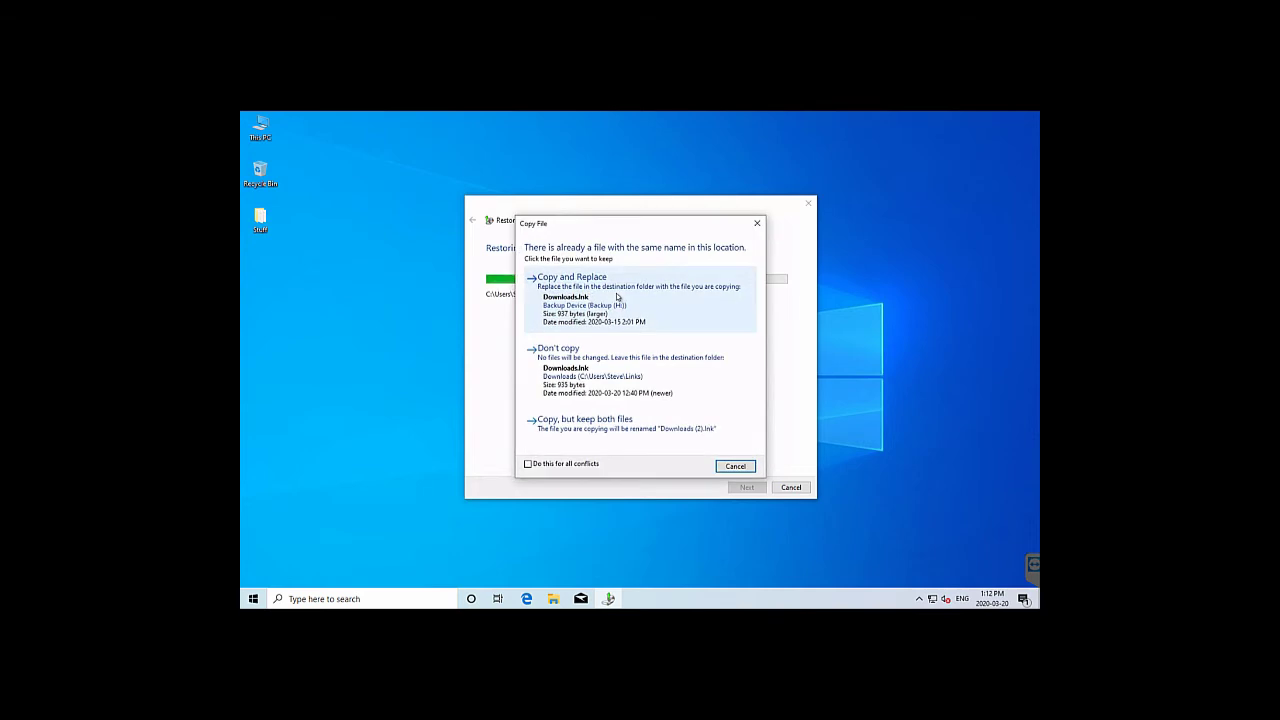
left_click(617, 294)
left_click(617, 294)
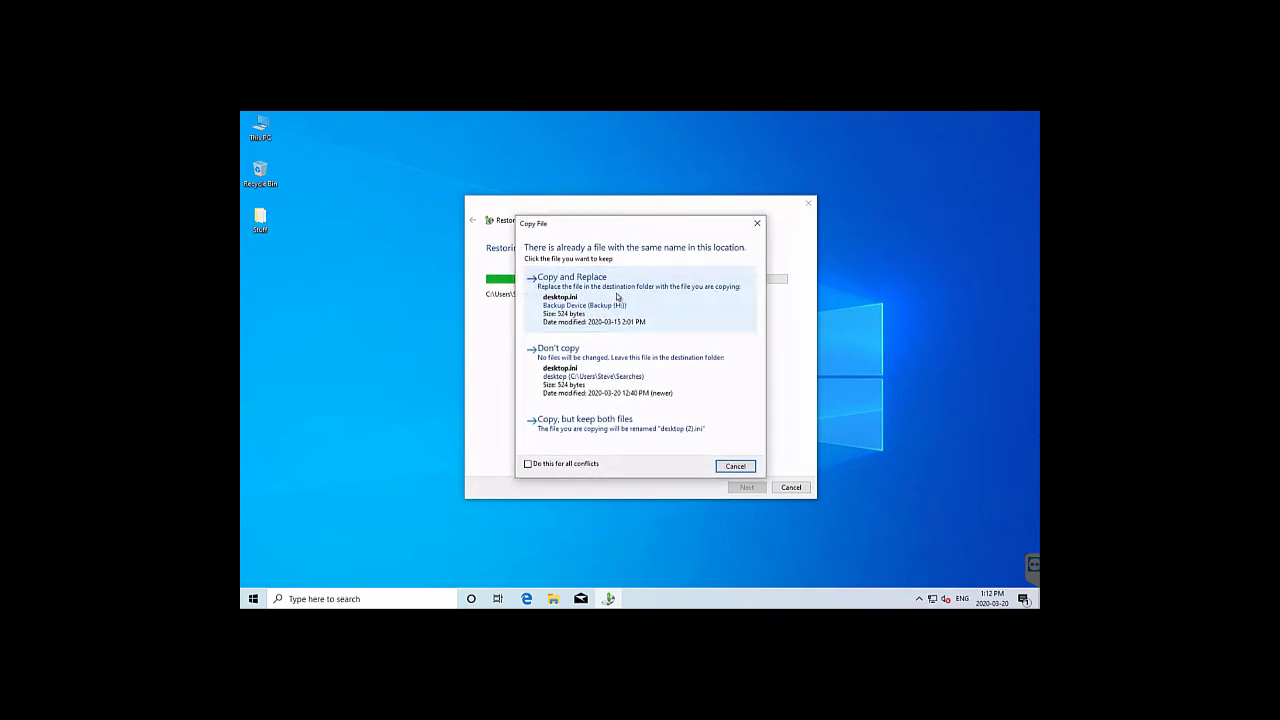
left_click(617, 295)
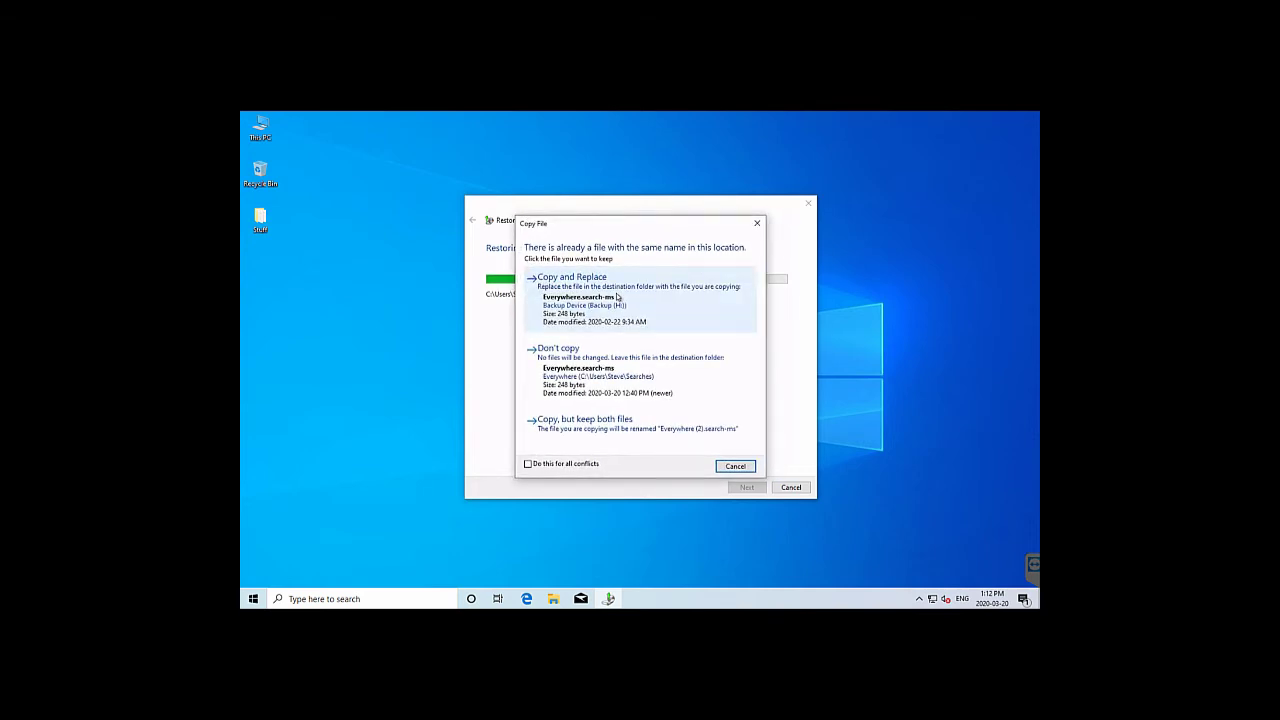
left_click(617, 296)
left_click(617, 296)
left_click(634, 293)
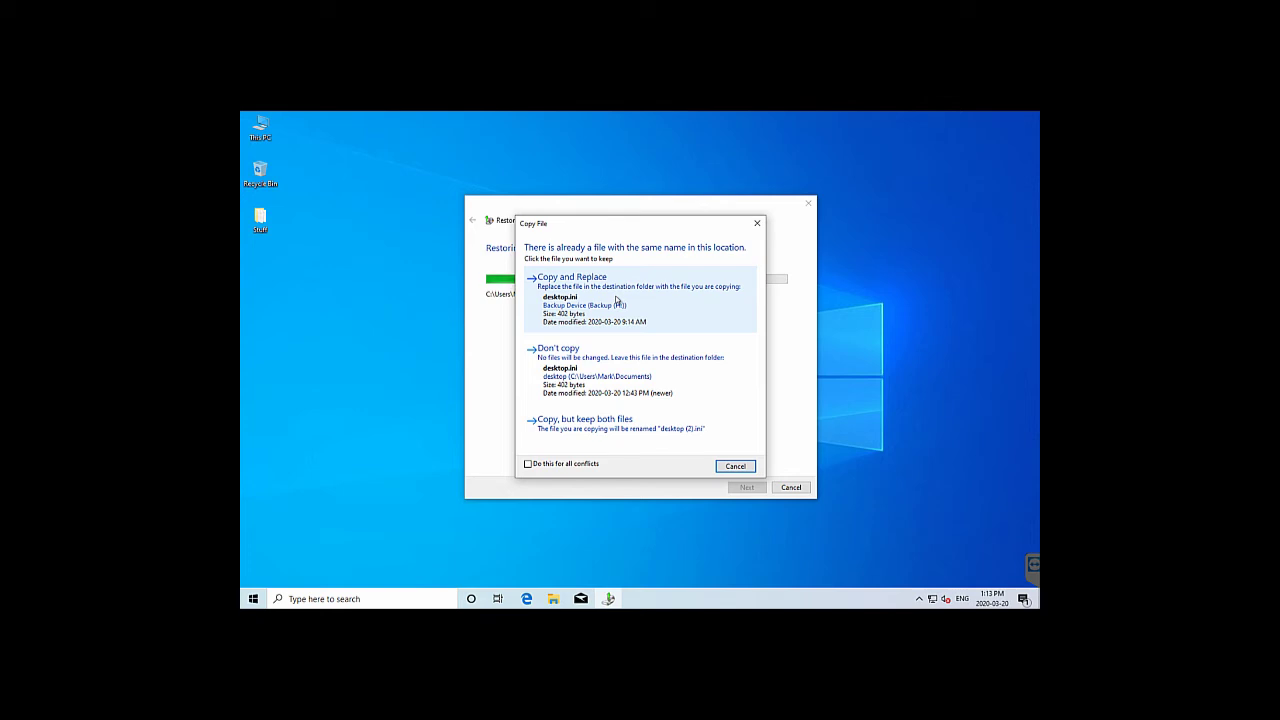
Overwrite the remaining conflicts, such as the Documents and Videos desktop.ini files and Microsoft Edge.lnk, until restore completes
left_click(617, 300)
left_click(617, 300)
left_click(617, 300)
left_click(617, 300)
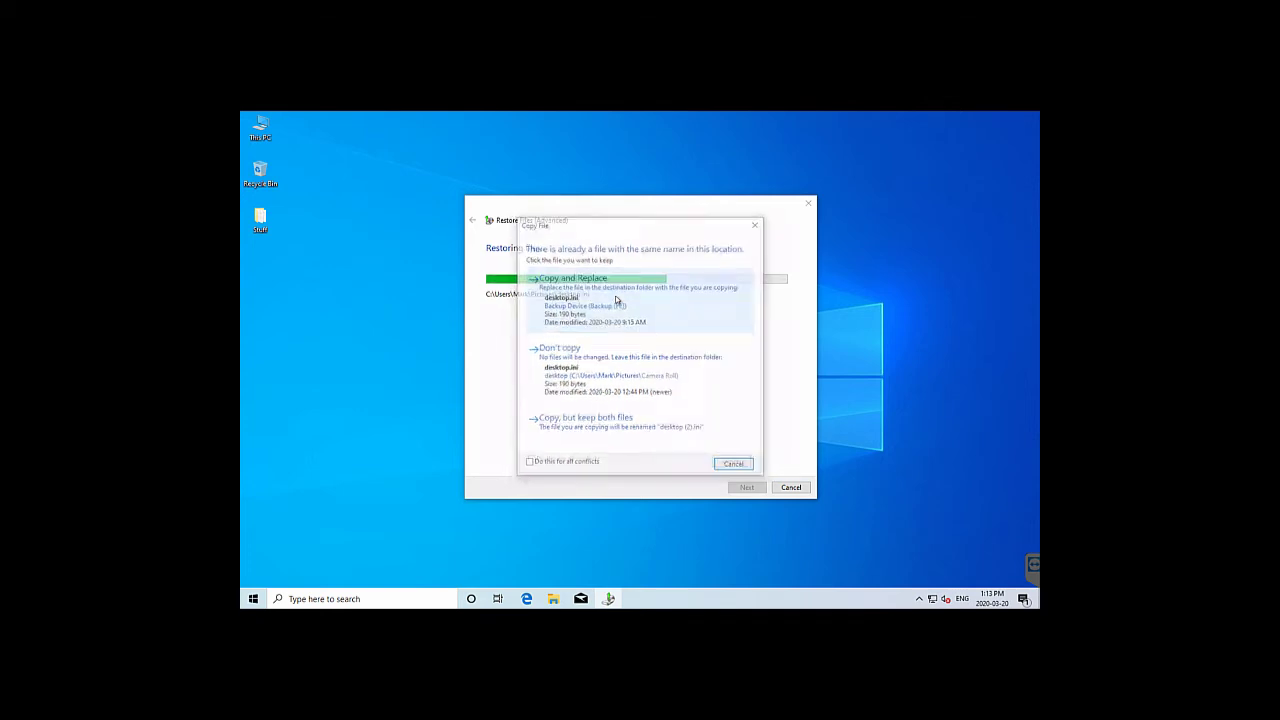
left_click(617, 300)
left_click(617, 300)
left_click(617, 300)
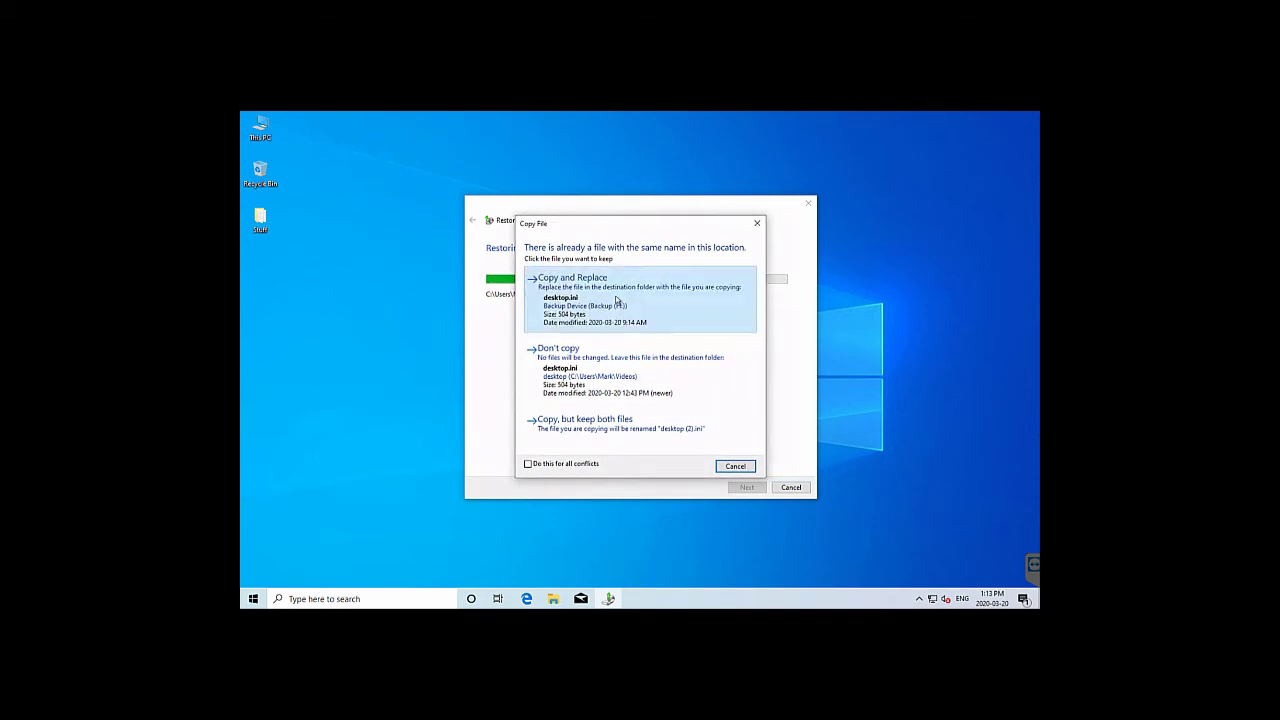
left_click(617, 300)
left_click(617, 300)
left_click(617, 300)
left_click(617, 300)
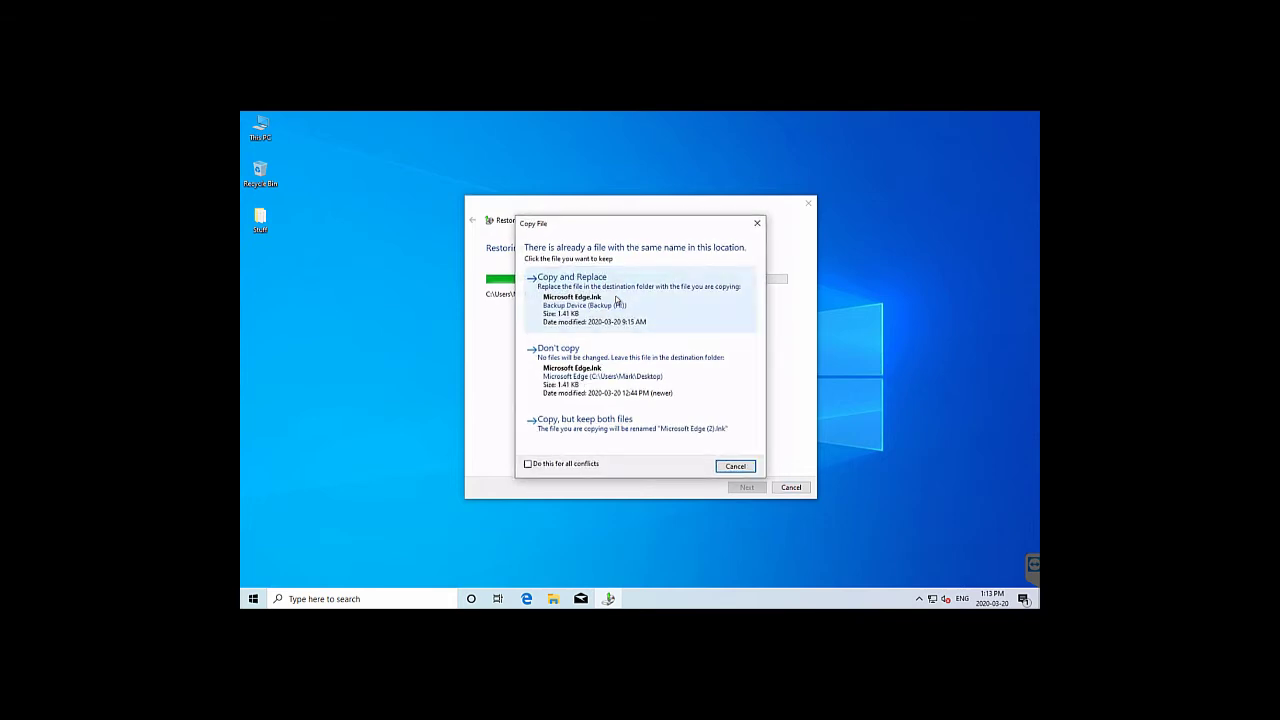
left_click(617, 300)
left_click(617, 300)
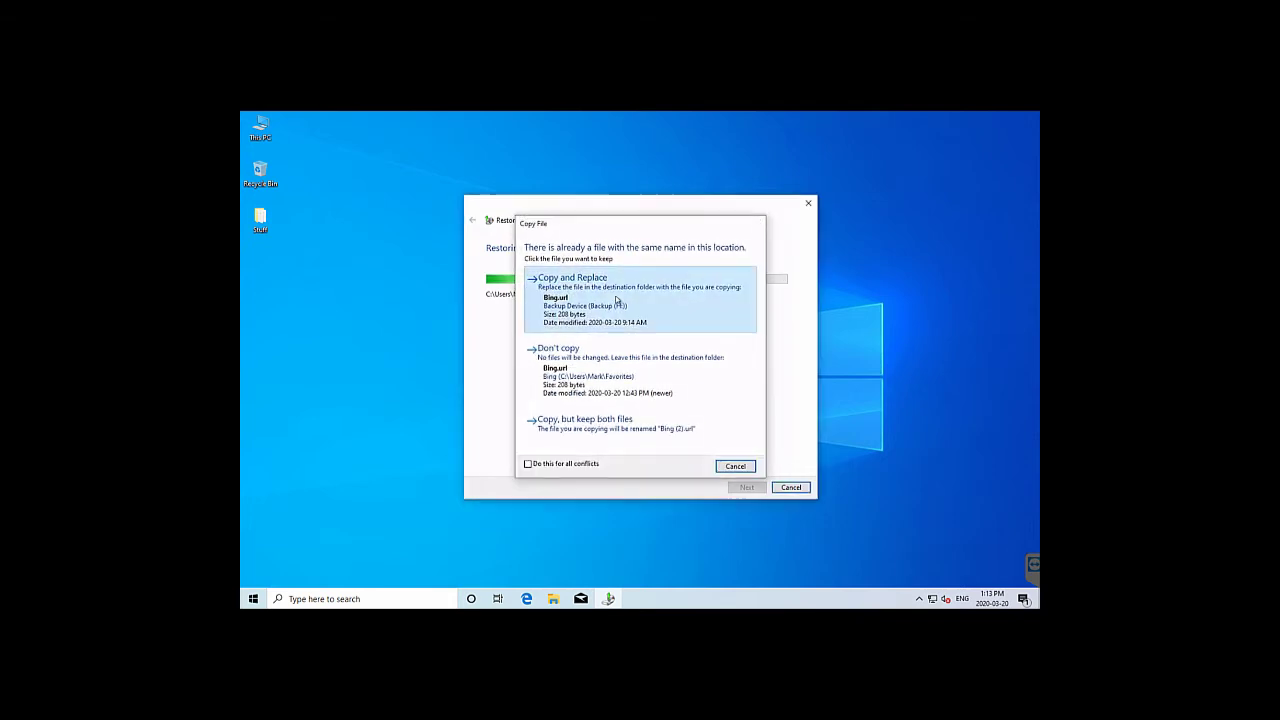
left_click(617, 300)
left_click(617, 300)
left_click(617, 300)
left_click(617, 300)
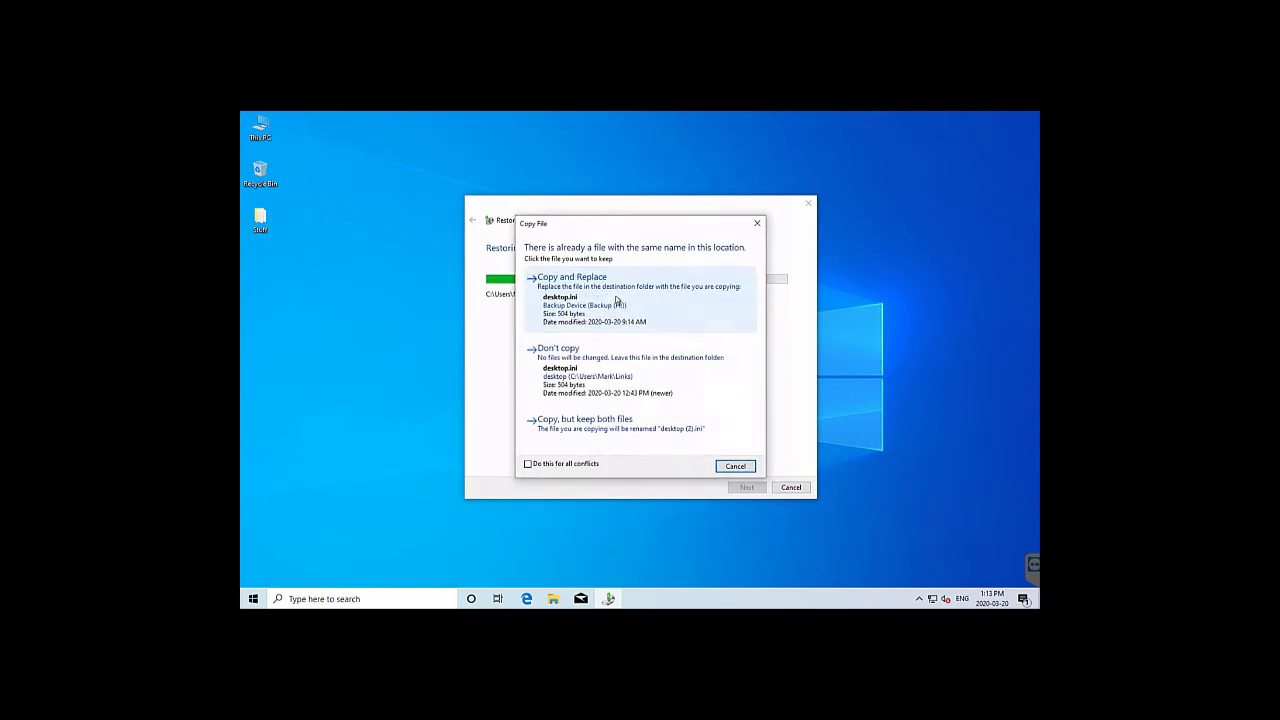
left_click(617, 300)
left_click(617, 300)
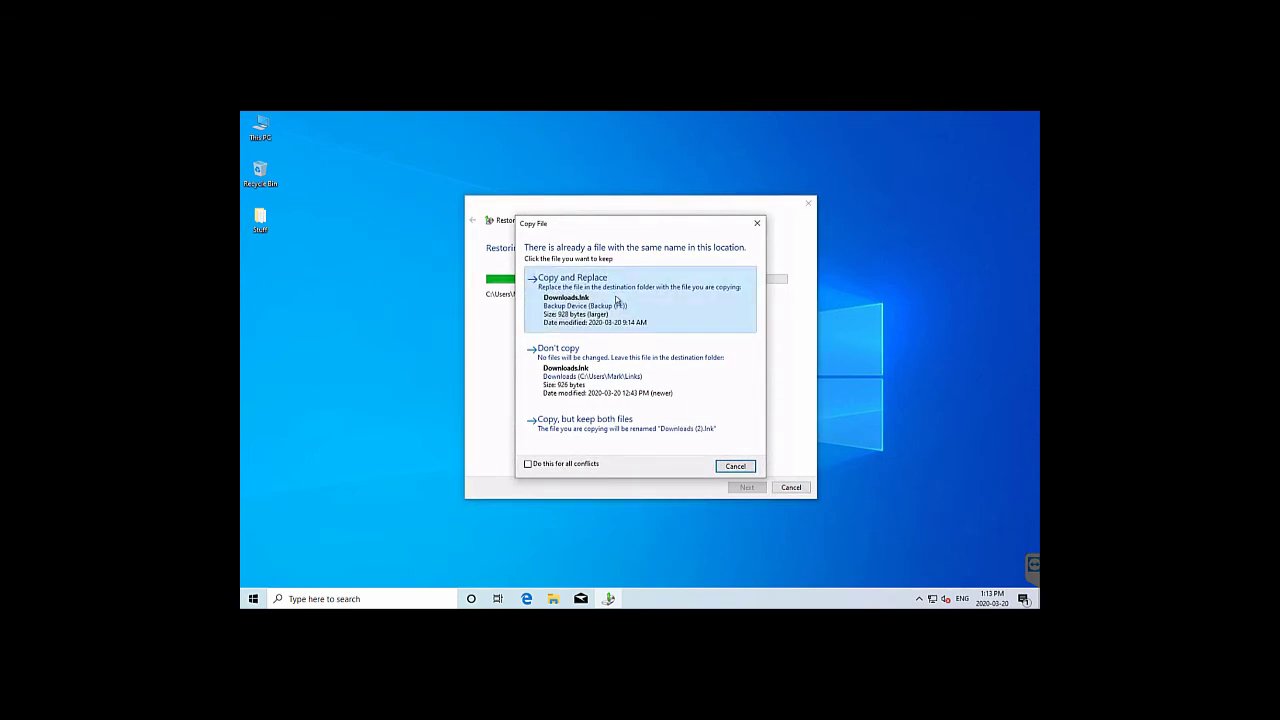
left_click(617, 300)
left_click(617, 300)
left_click(617, 300)
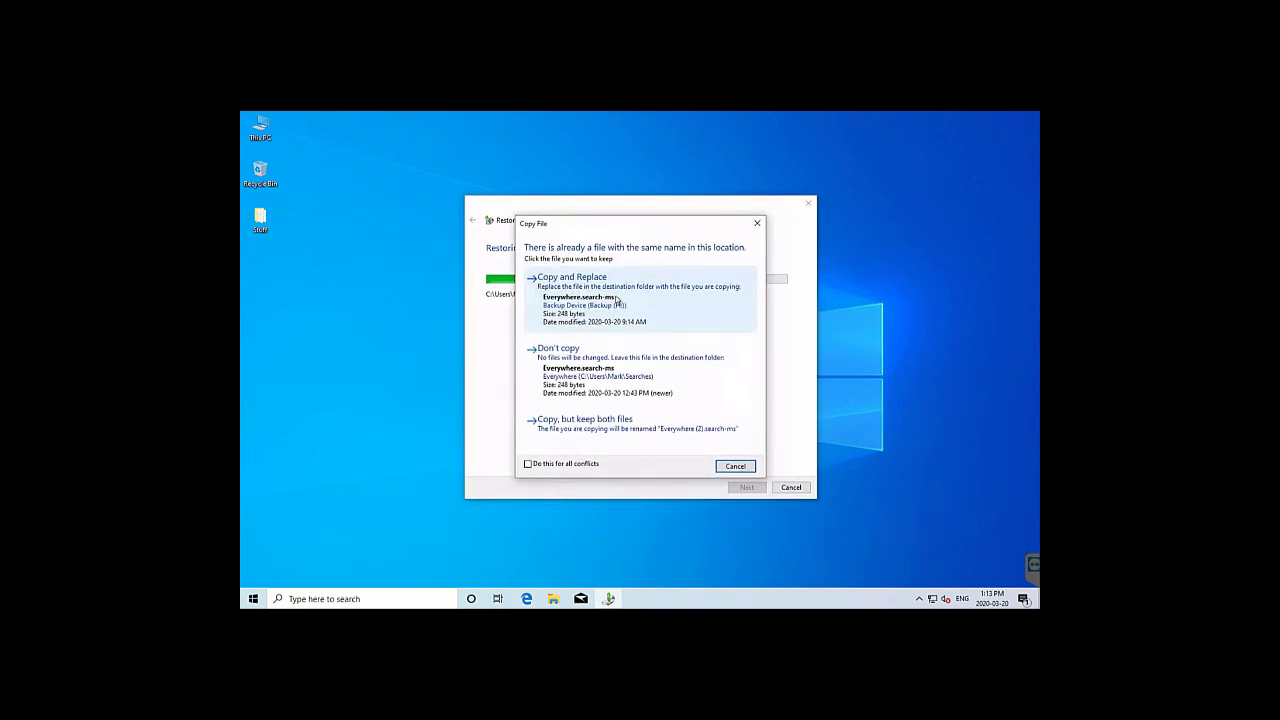
left_click(617, 300)
left_click(617, 300)
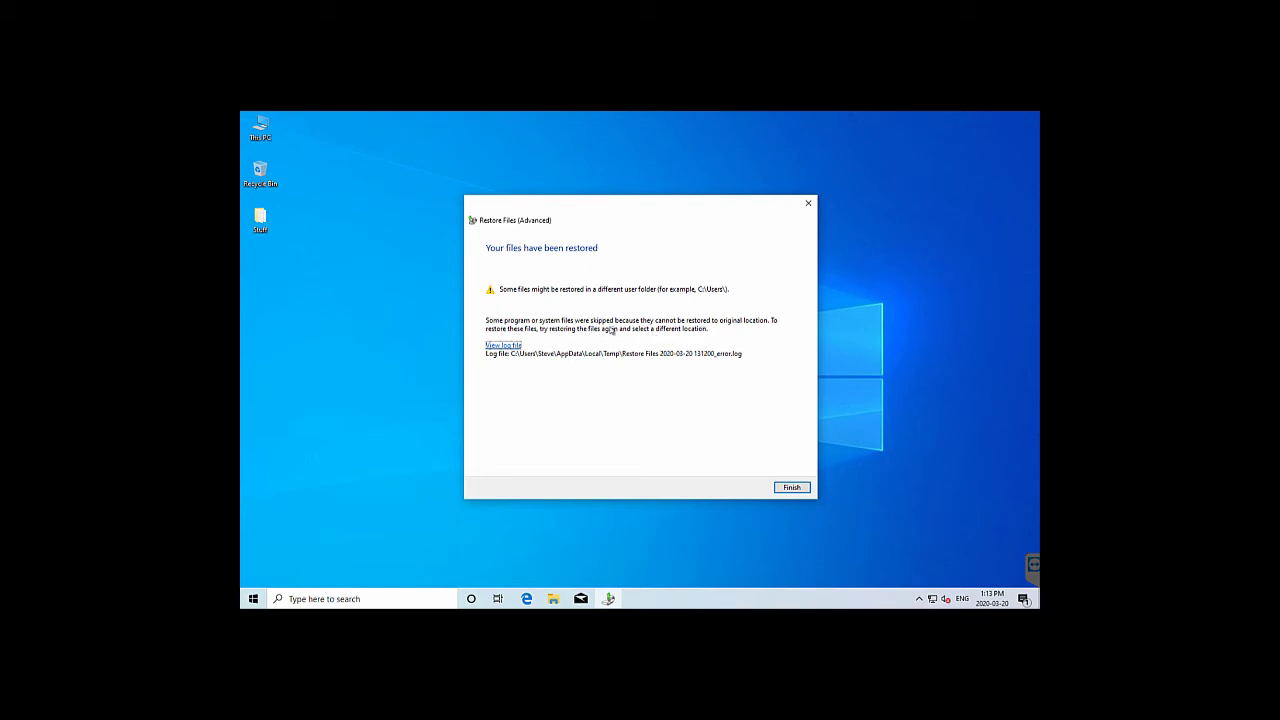
Read the restore error log's skipped AppData entries to the end in maximized Notepad, then close it
left_click(505, 345)
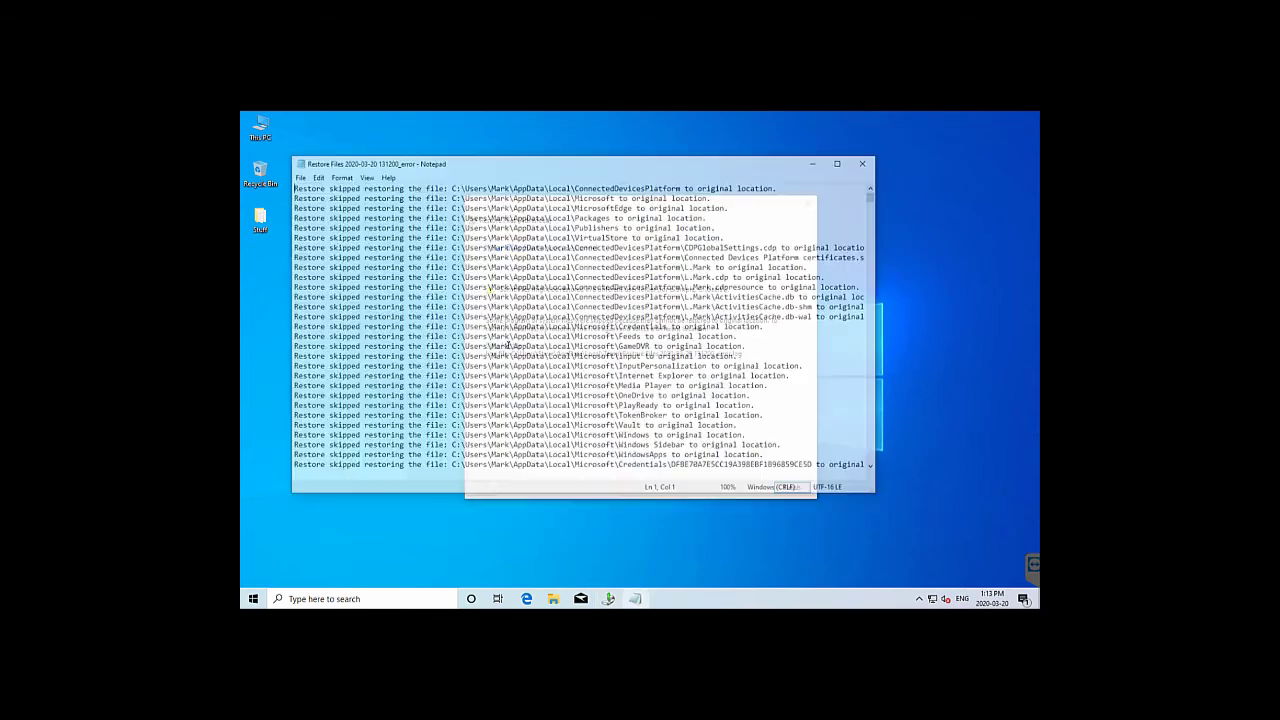
left_click(841, 162)
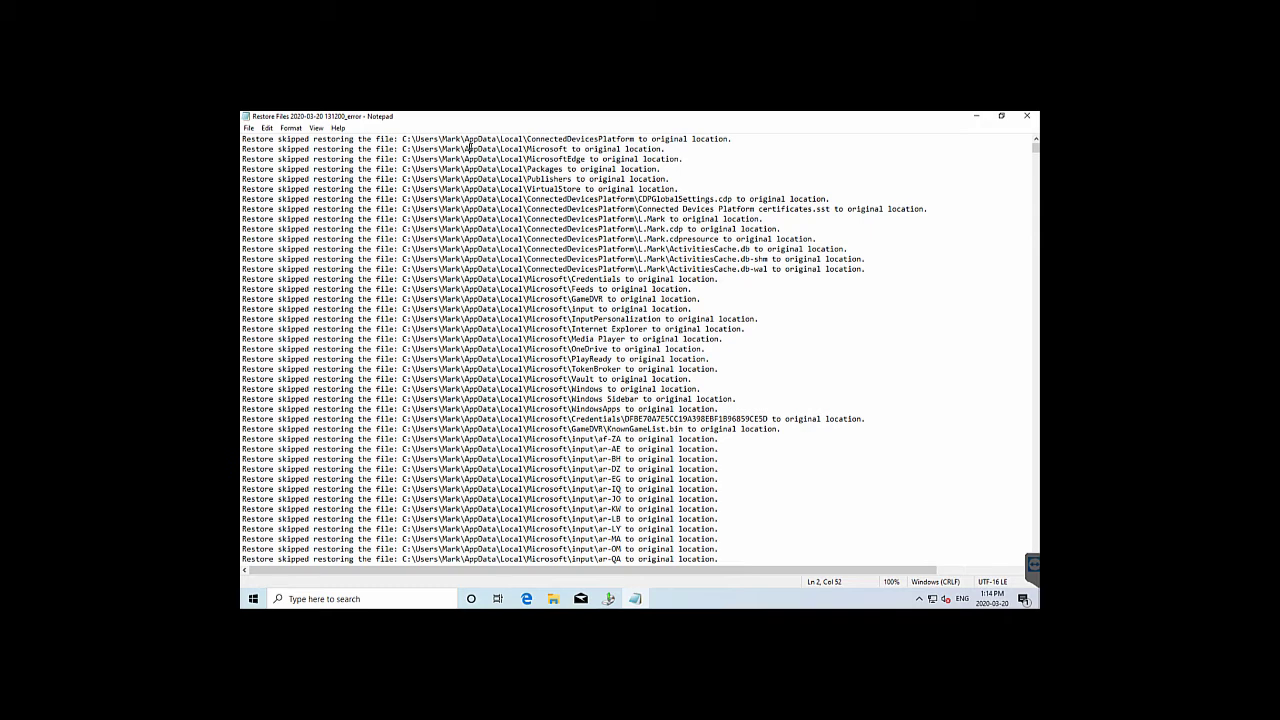
key("Page_Down")
key("Page_Down")
key("Page_Down")
key("Page_Down")
key("Page_Down")
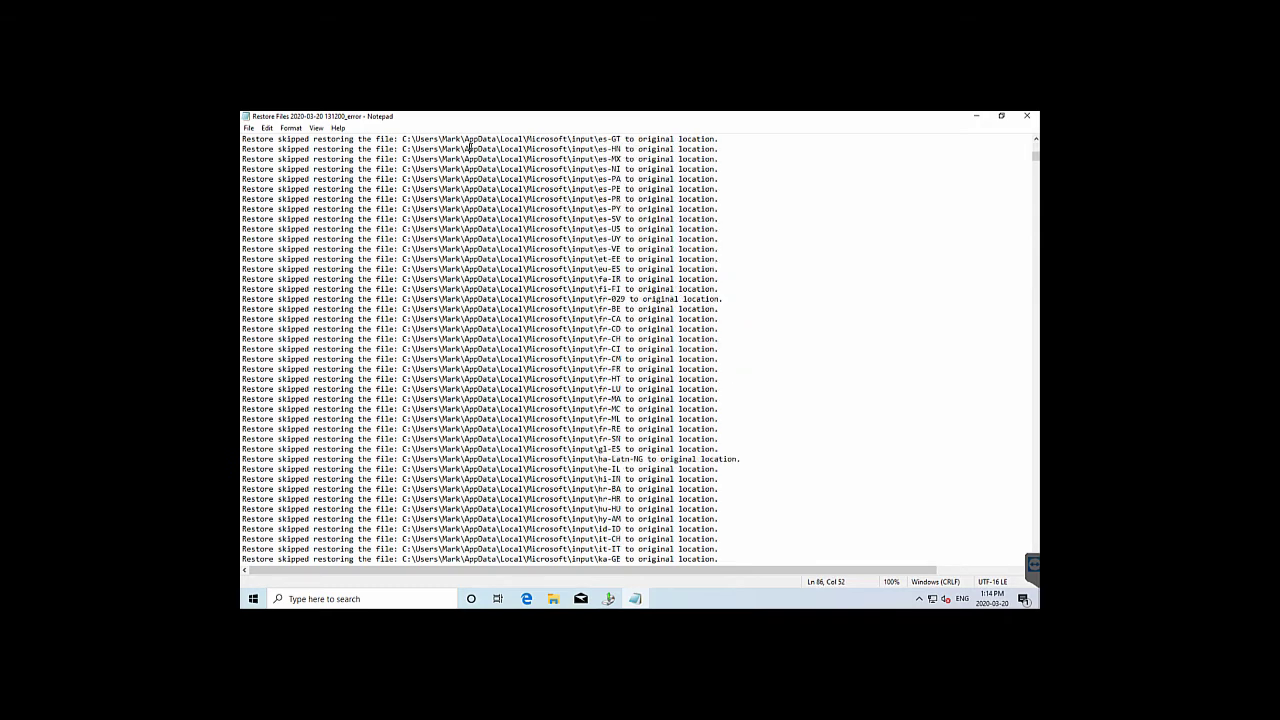
key("Page_Down")
key("Page_Down")
key("Page_Down")
key("Page_Down")
key("Page_Down")
key("Page_Down")
key("Page_Down")
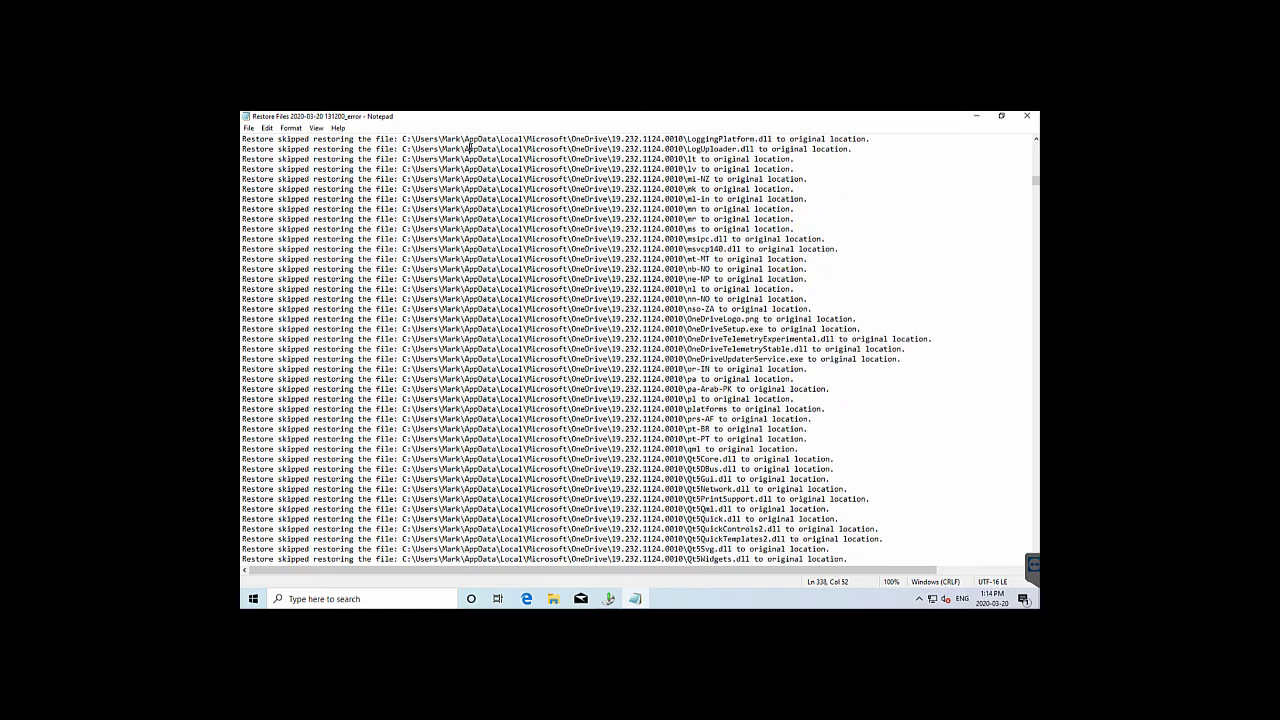
key("Page_Down")
key("Page_Down")
key("Page_Down")
key("Page_Down")
key("Page_Down")
key("Page_Down")
key("Page_Down")
key("Page_Down")
key("Page_Down")
key("Page_Down")
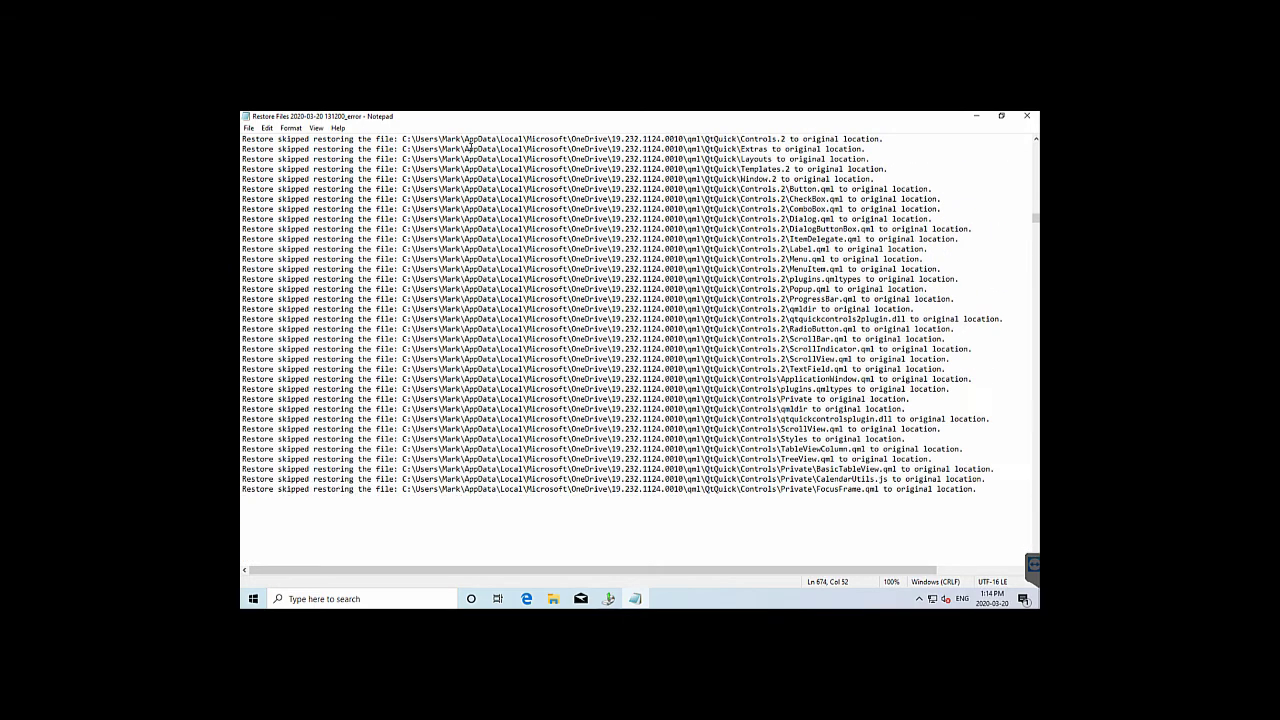
key("Page_Down")
key("Page_Down")
key("Page_Down")
key("Page_Down")
key("Page_Down")
key("Page_Down")
key("Page_Down")
key("Page_Down")
key("Page_Down")
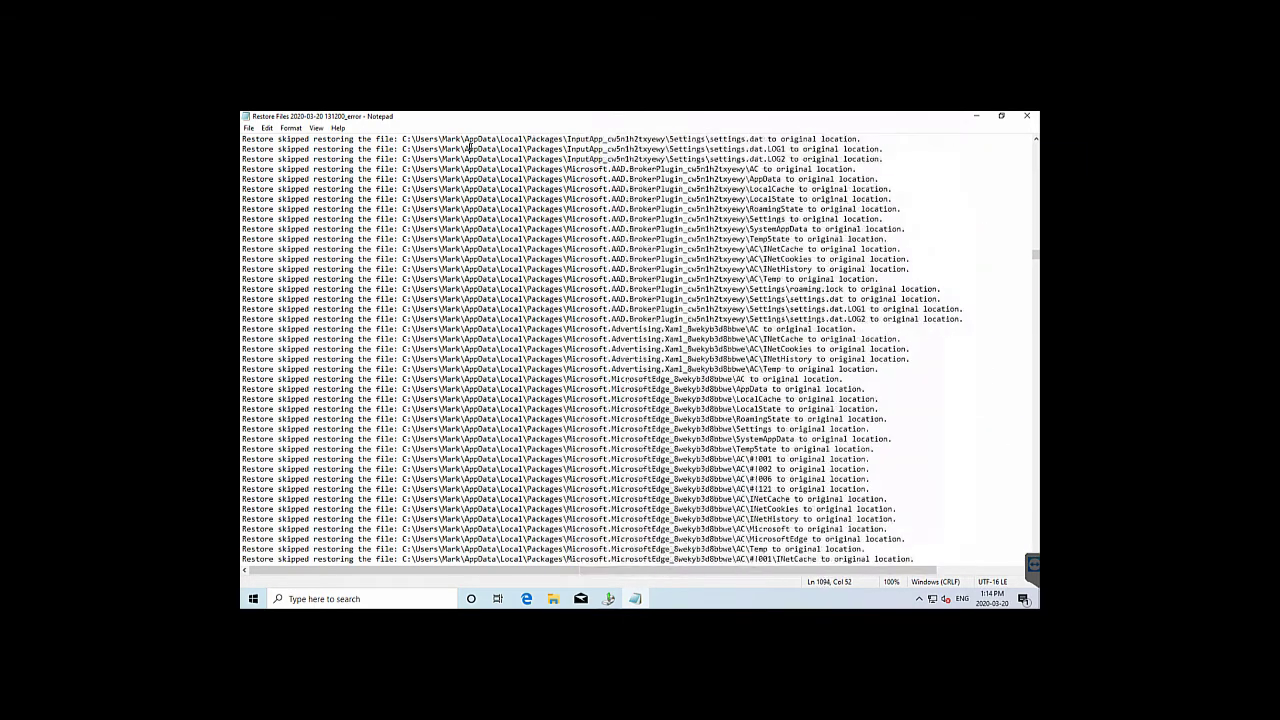
key("Page_Down")
key("Page_Down")
key("Page_Down")
key("Page_Down")
key("Page_Down")
key("Page_Down")
key("Page_Down")
key("Page_Down")
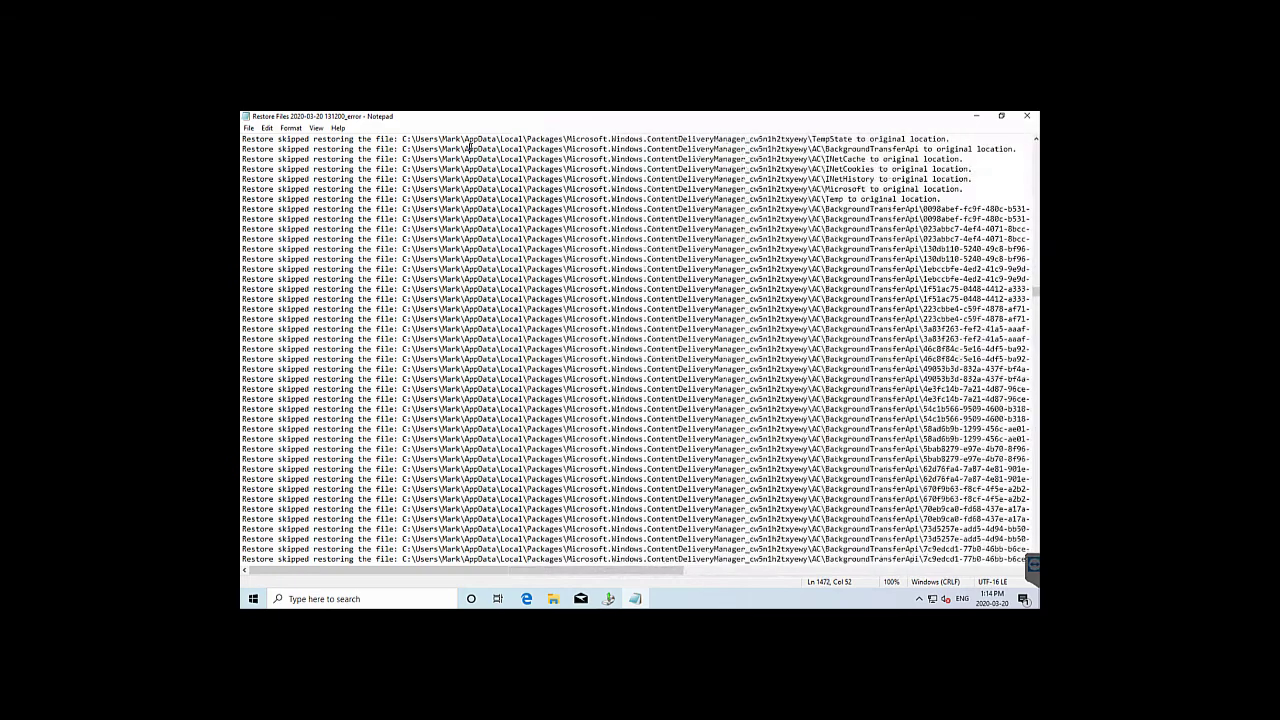
key("Page_Down")
key("Page_Down")
key("Page_Down")
key("Page_Down")
key("Page_Down")
key("Page_Down")
key("Page_Down")
key("Page_Down")
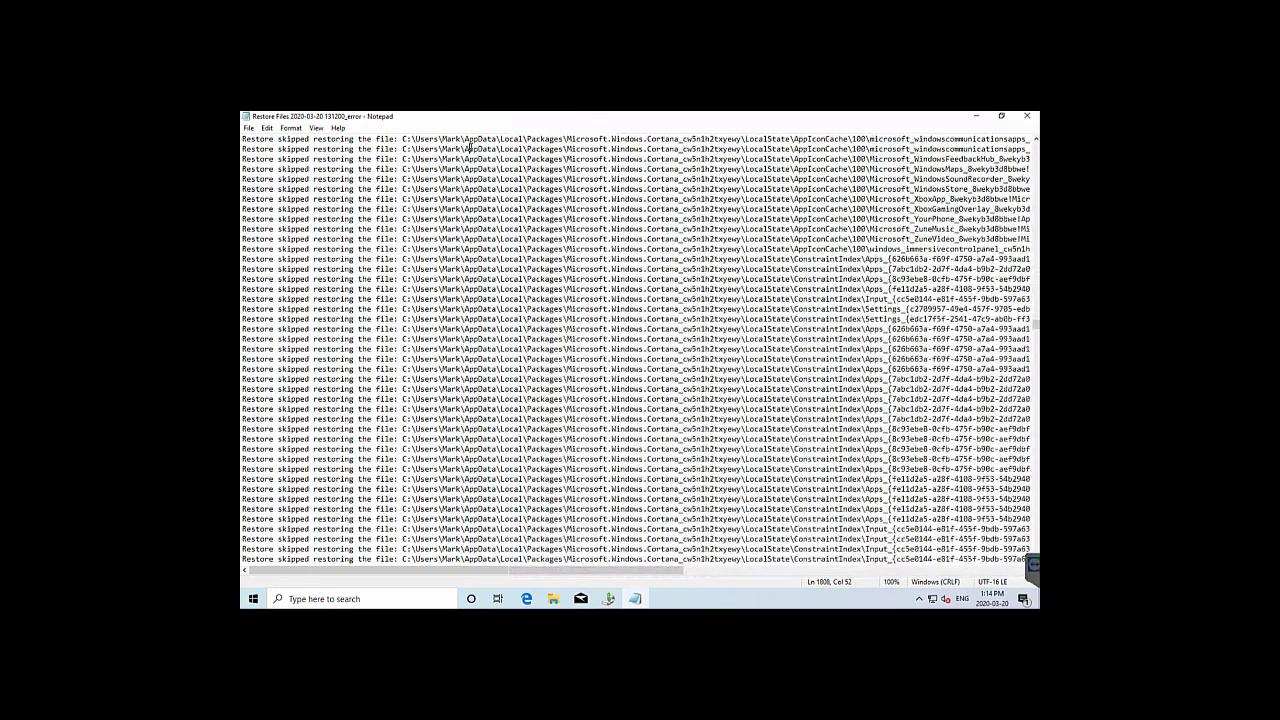
key("Page_Down")
key("Page_Down")
key("Page_Down")
key("Page_Down")
key("Page_Down")
key("Page_Down")
key("Page_Down")
key("Page_Down")
key("Page_Down")
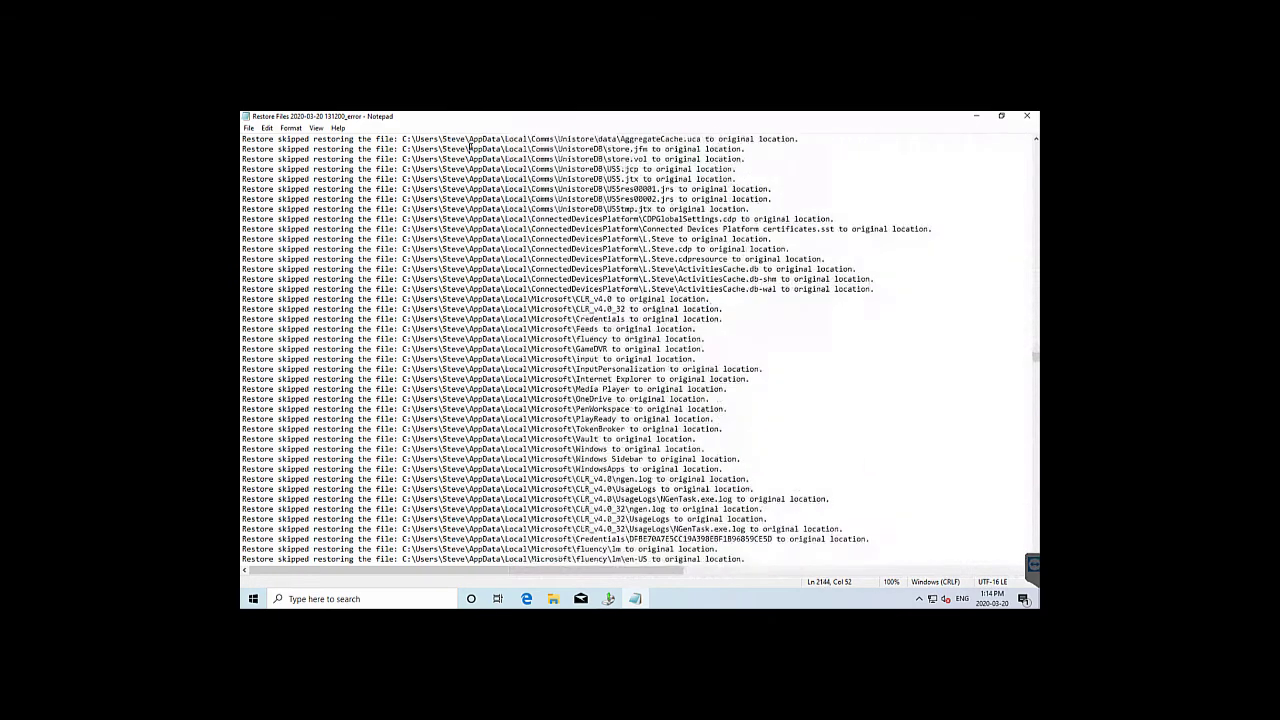
key("Page_Down")
key("Page_Down")
key("Page_Down")
key("Page_Down")
key("Page_Down")
key("Page_Down")
key("Page_Down")
key("Page_Down")
key("Page_Down")
key("Page_Down")
key("Page_Down")
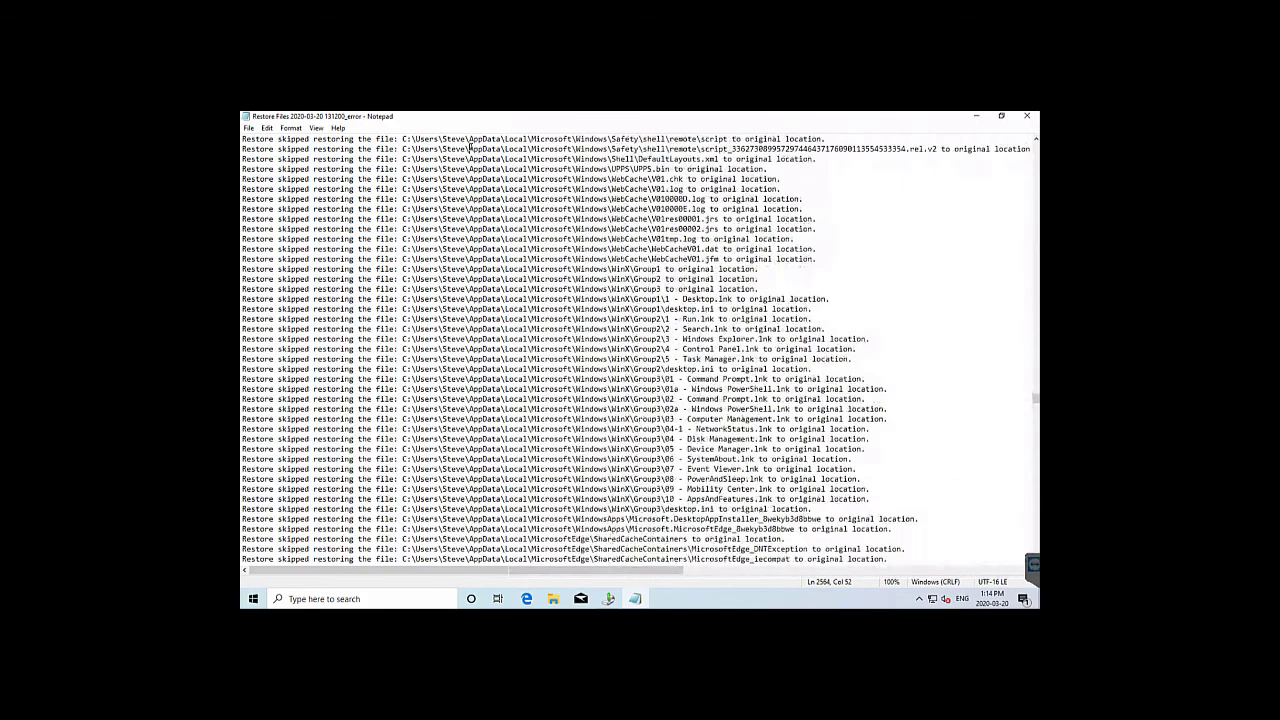
key("Page_Down")
key("Page_Down")
key("Page_Down")
key("Page_Down")
key("Page_Down")
key("Page_Down")
key("Page_Down")
key("Page_Down")
key("Page_Down")
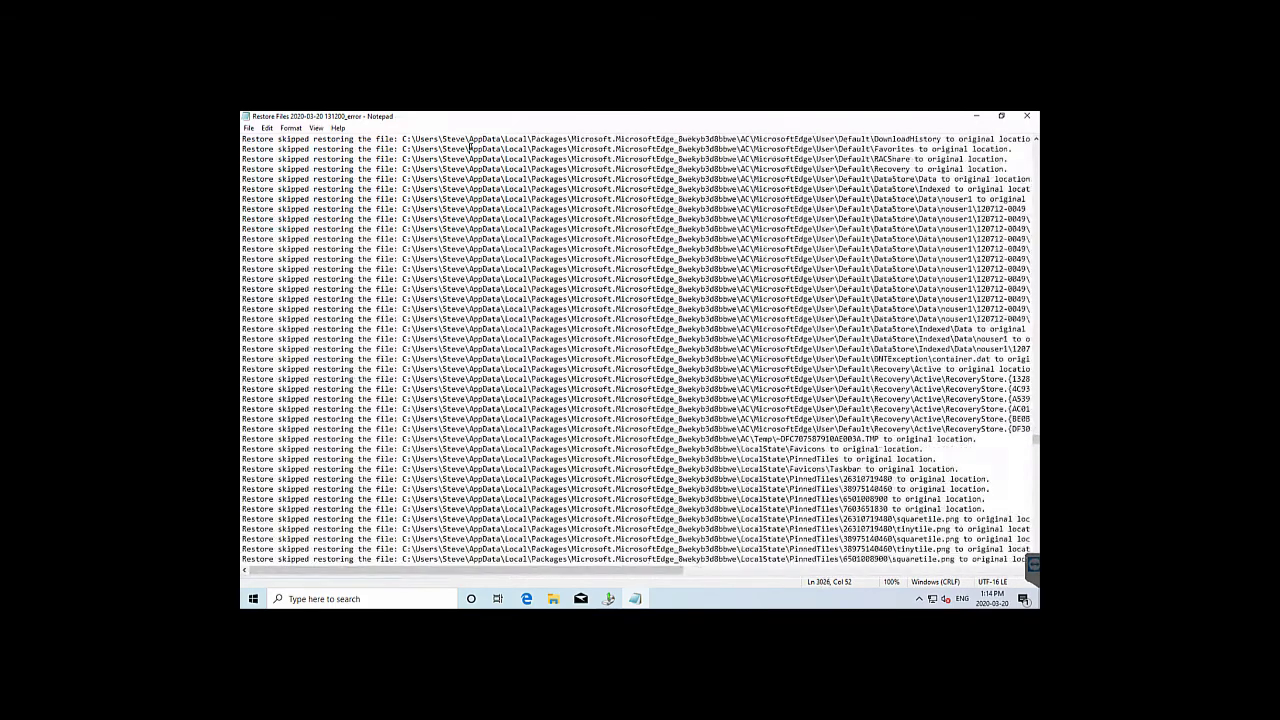
key("Page_Down")
key("Page_Down")
key("Page_Down")
key("Page_Down")
key("Page_Down")
key("Page_Down")
key("Page_Down")
key("Page_Down")
key("Page_Down")
key("Page_Down")
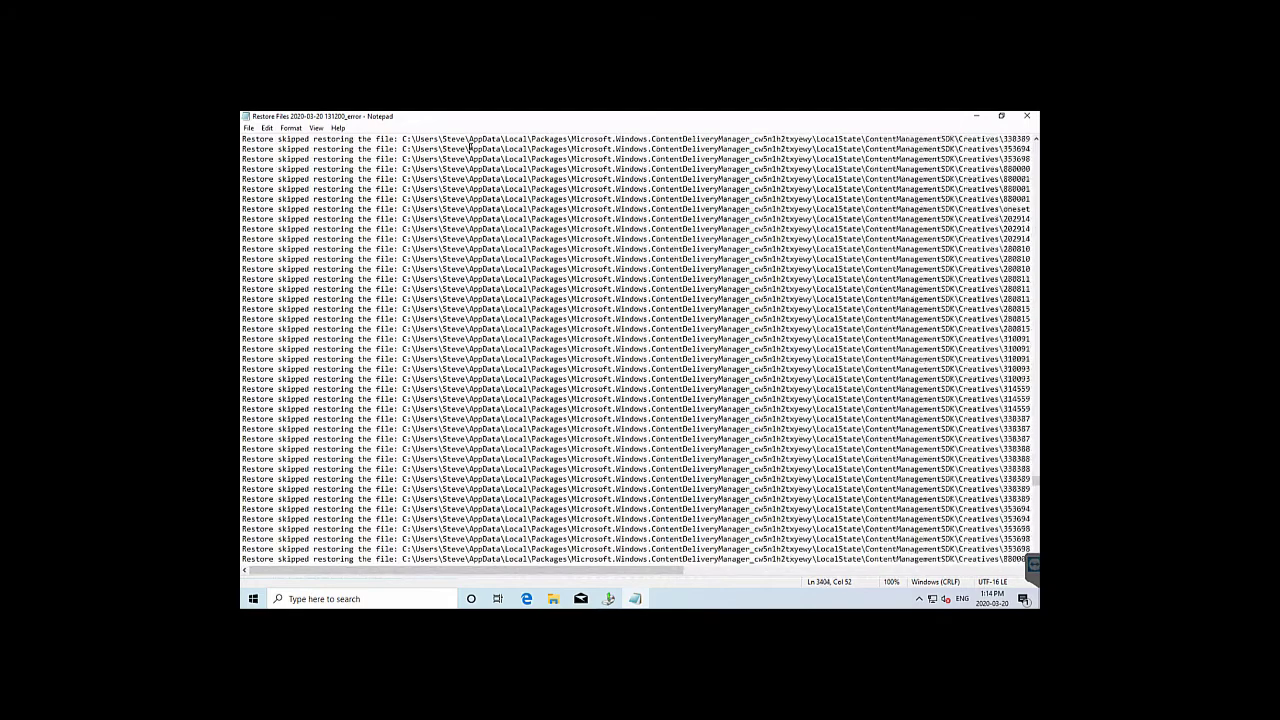
key("Page_Down")
key("Page_Down")
key("Page_Down")
key("Page_Down")
key("Page_Down")
key("Page_Down")
key("Page_Down")
key("Page_Down")
key("Page_Down")
key("Page_Down")
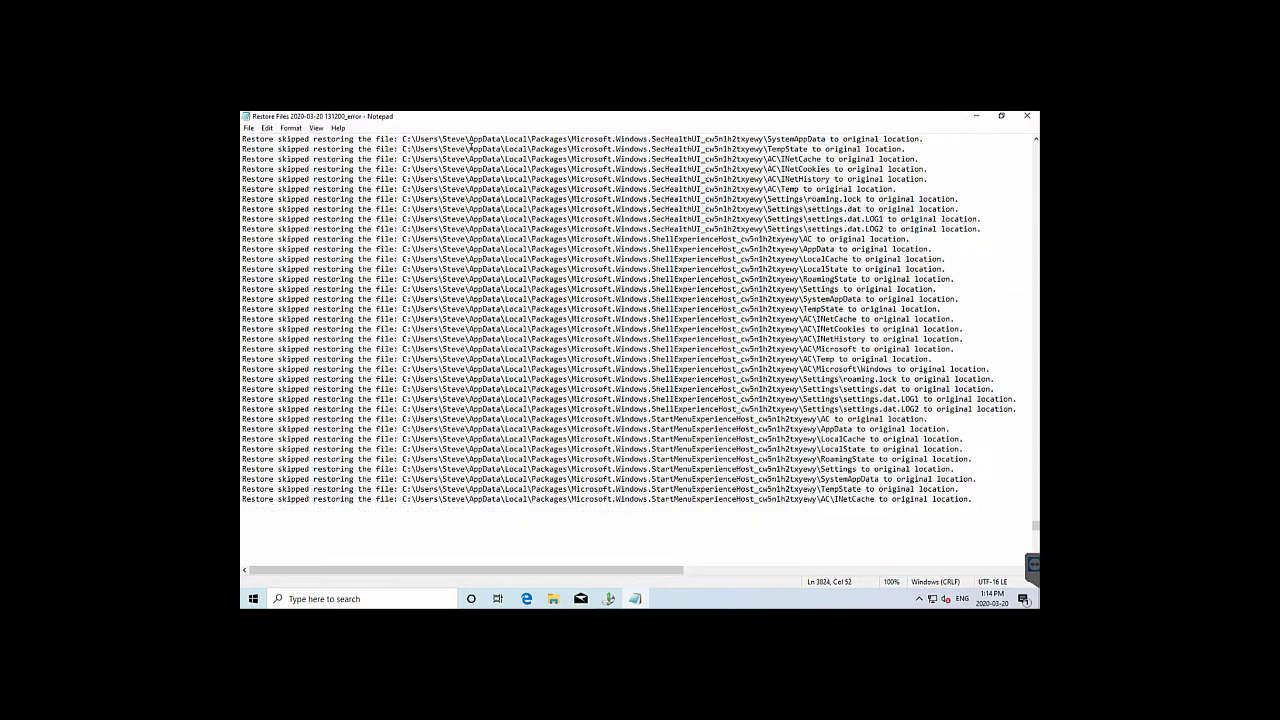
key("Page_Down")
key("Page_Down")
key("Page_Down")
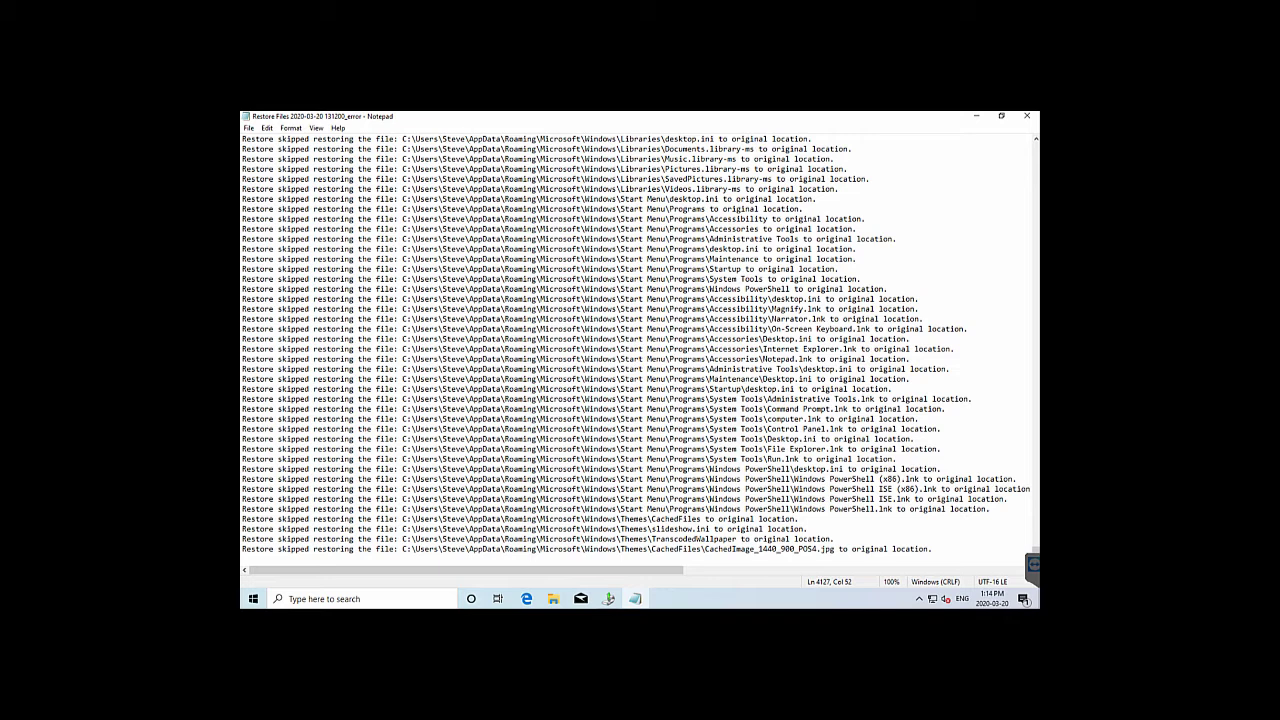
left_click(1028, 118)
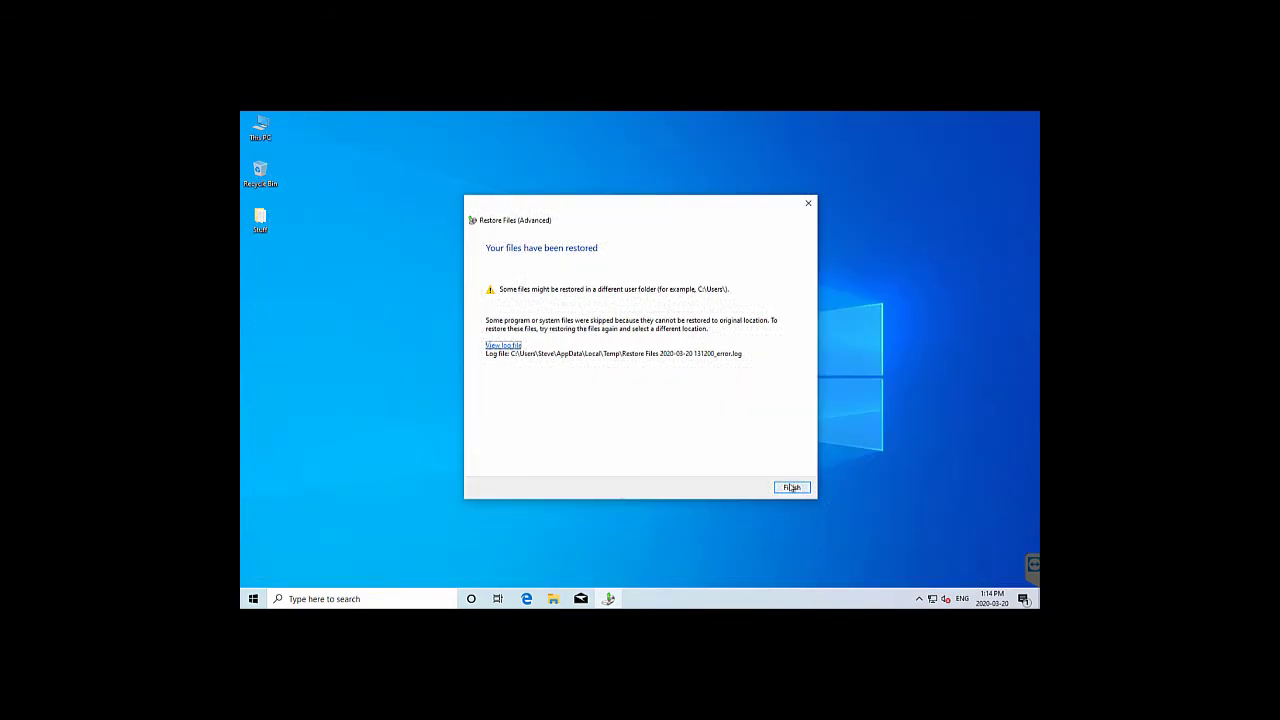
Finish the restore wizard, open This PC, and view the Desktop and its Stuff folder
left_click(790, 488)
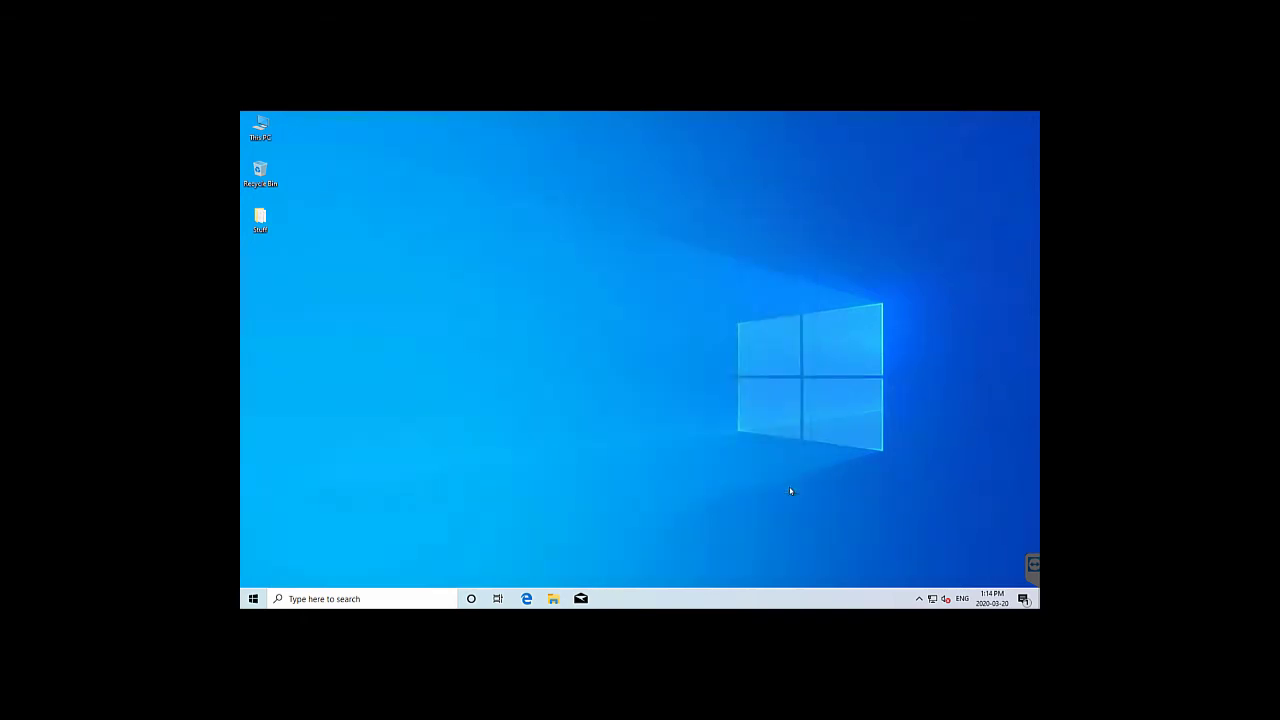
double_click(262, 132)
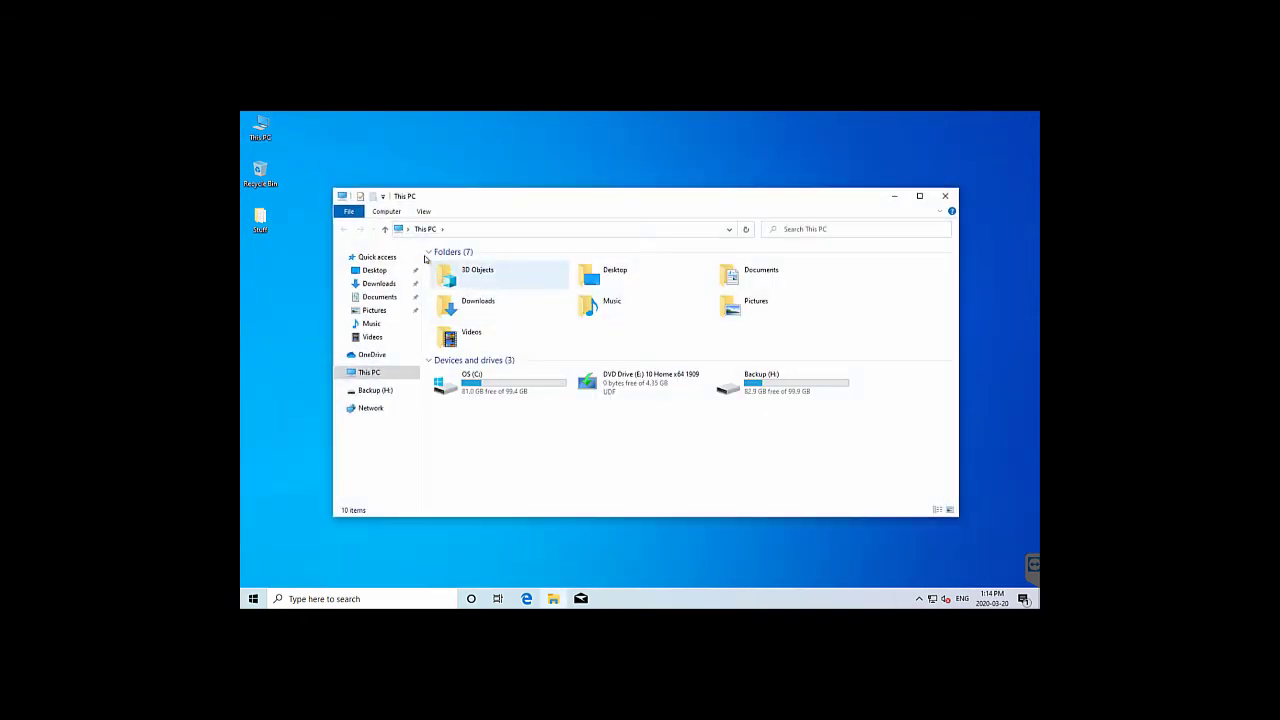
left_click(375, 271)
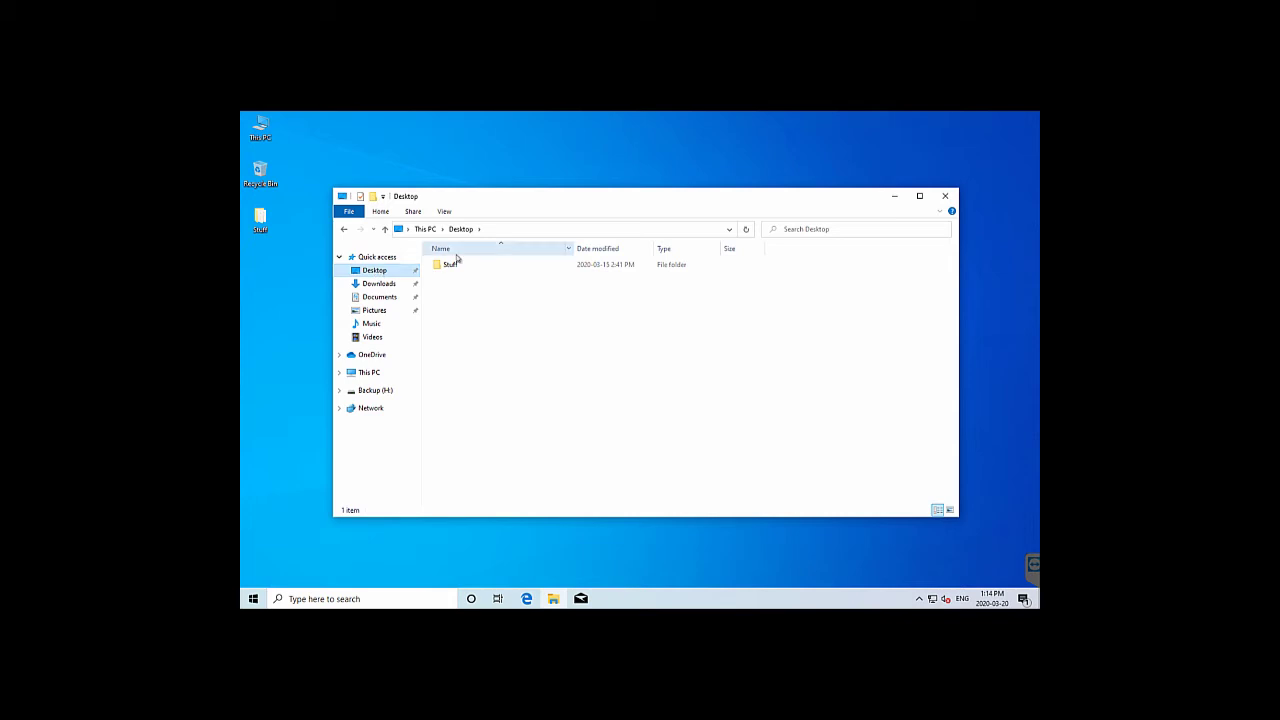
double_click(452, 265)
Check the restored Downloads, Documents, Pictures, Music and Videos folders, then return to This PC
left_click(380, 285)
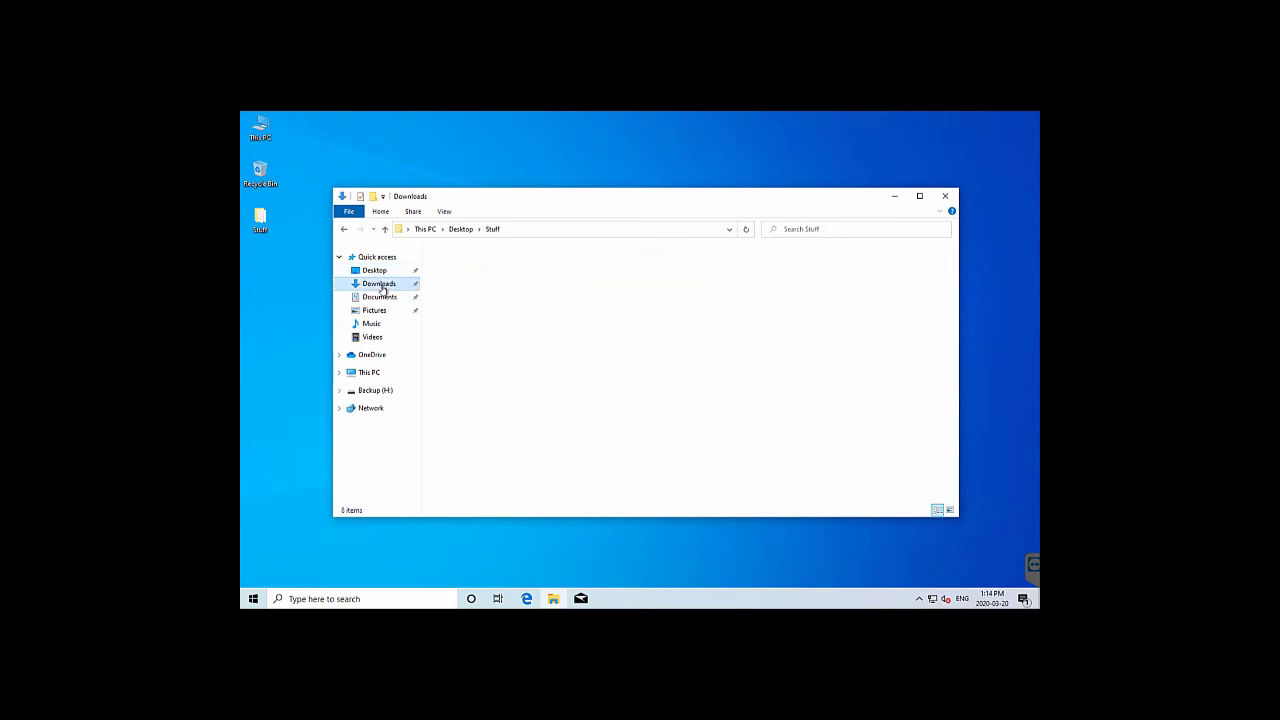
left_click(380, 298)
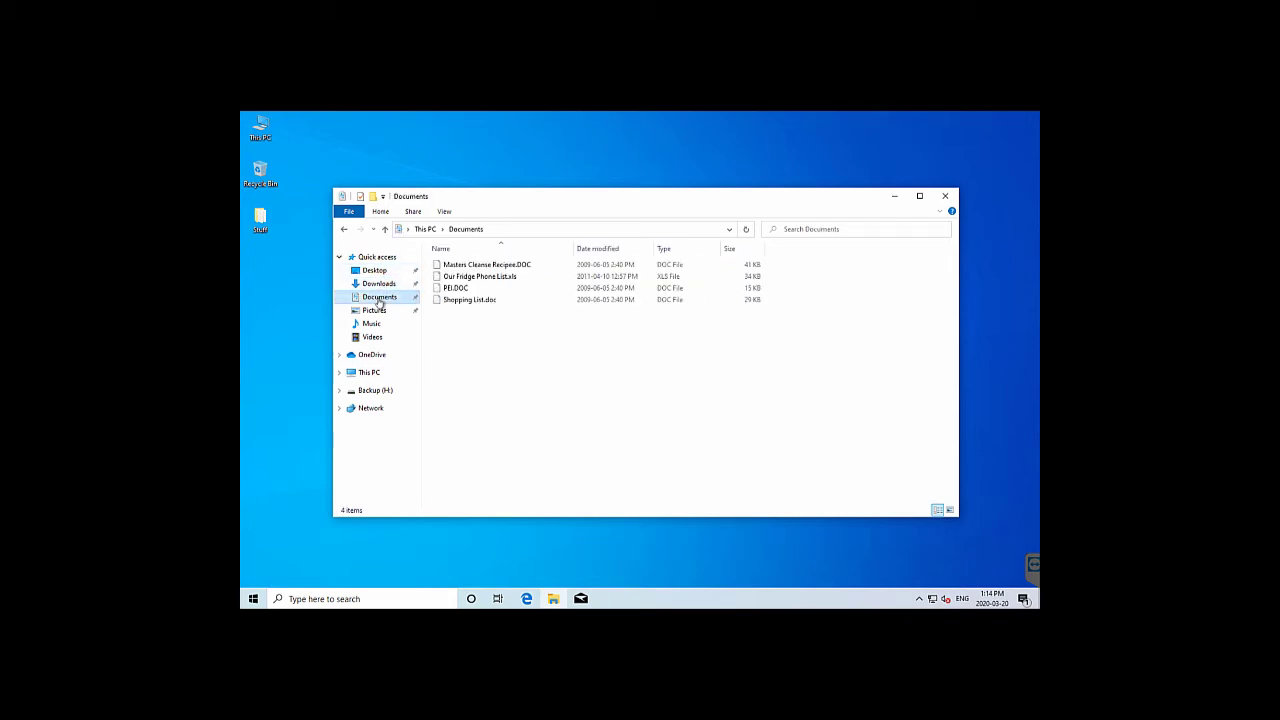
left_click(374, 311)
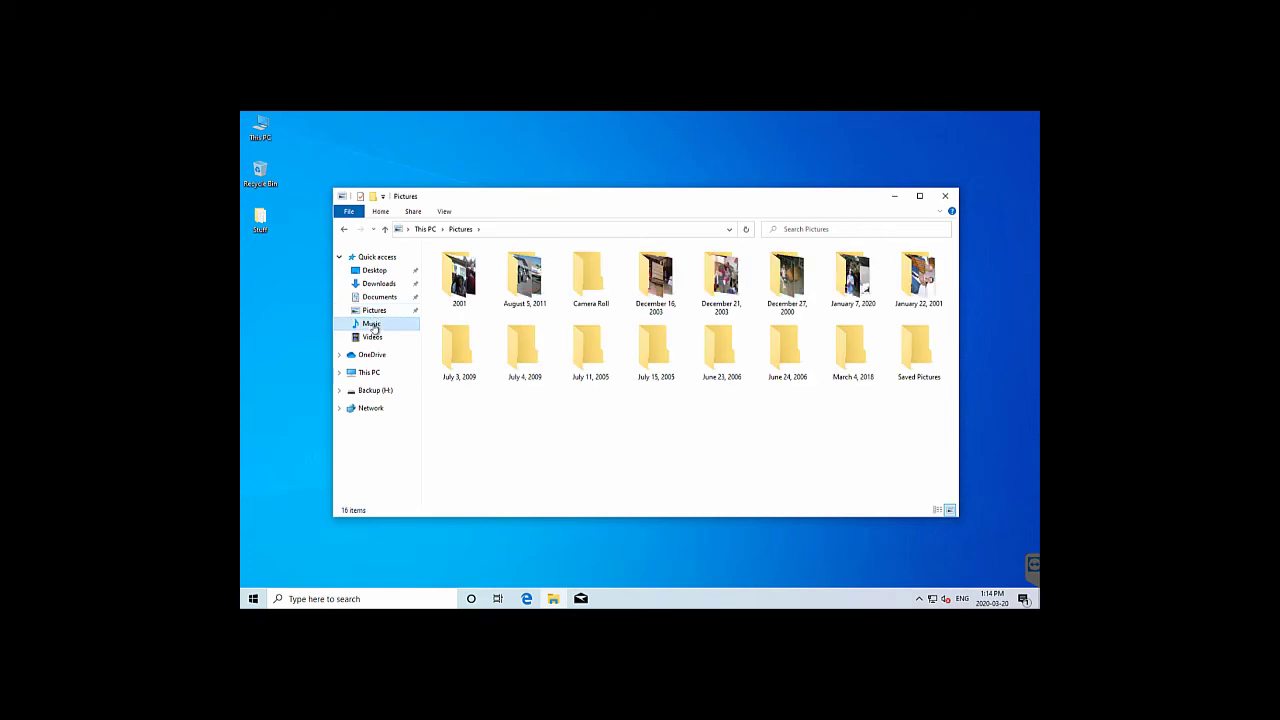
left_click(371, 325)
left_click(371, 340)
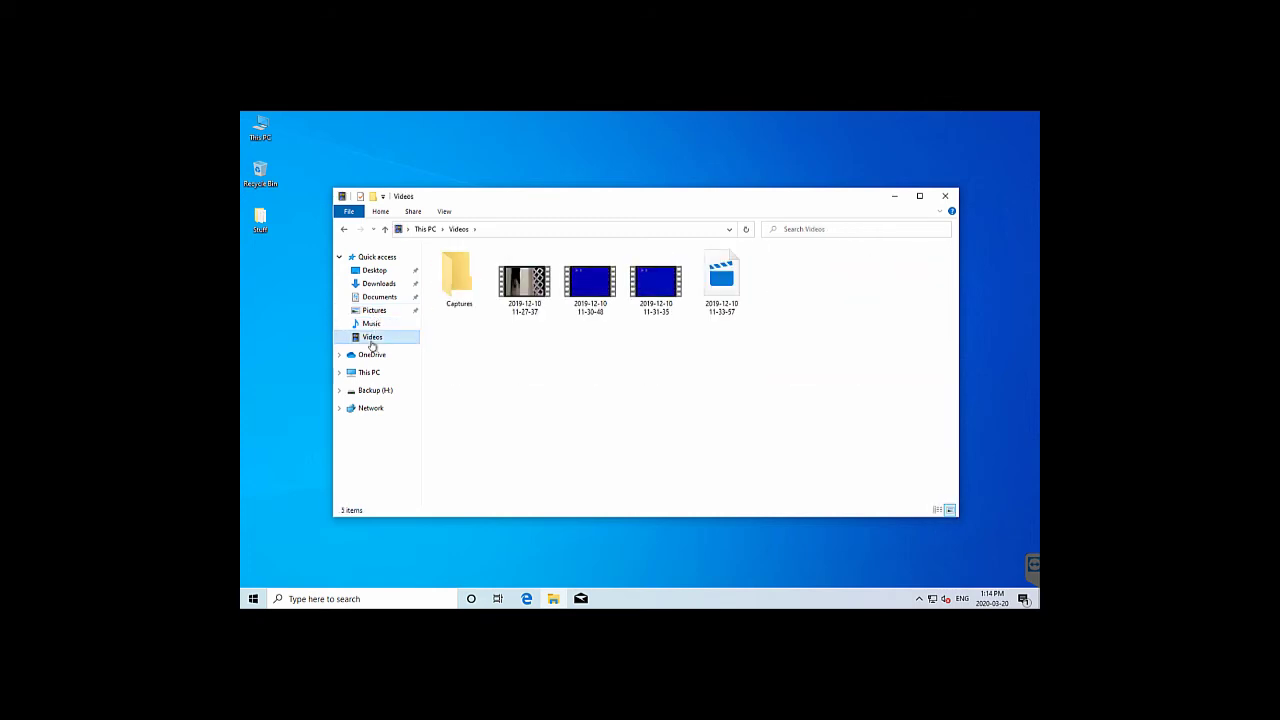
left_click(364, 373)
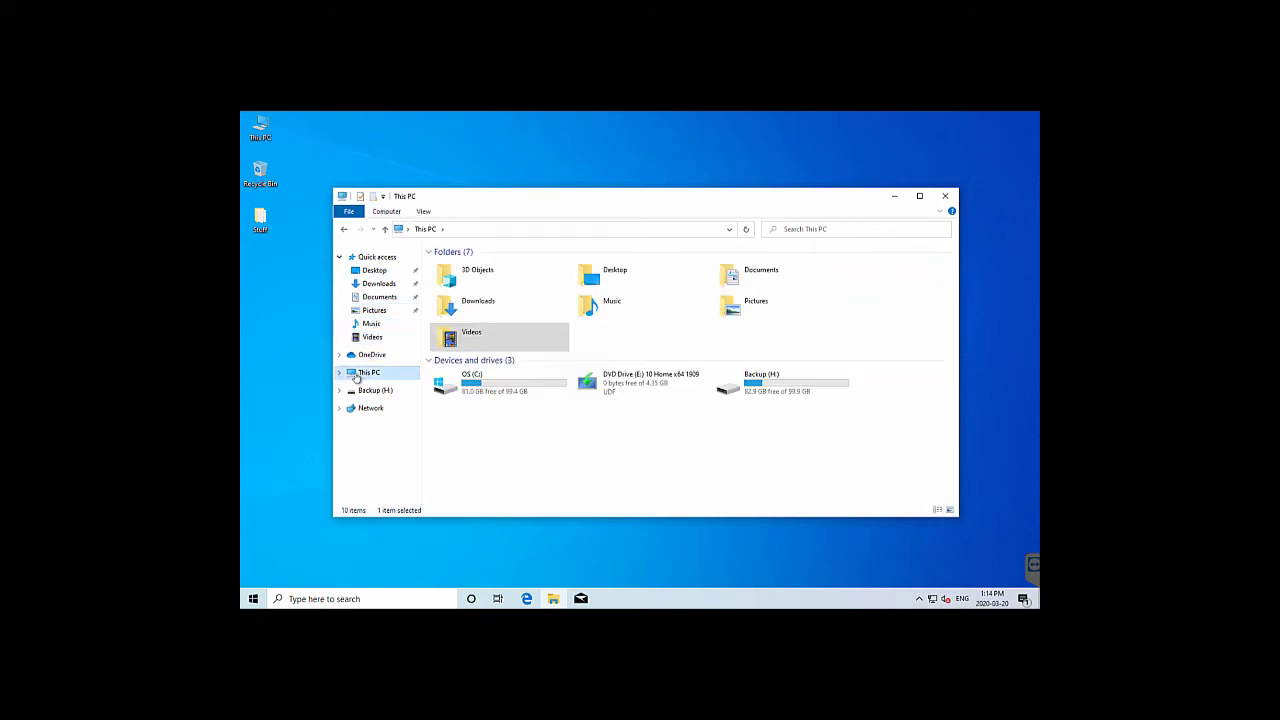
Open the user's profile under OS (C:) > Users, granting access, and view its Desktop folder
double_click(472, 391)
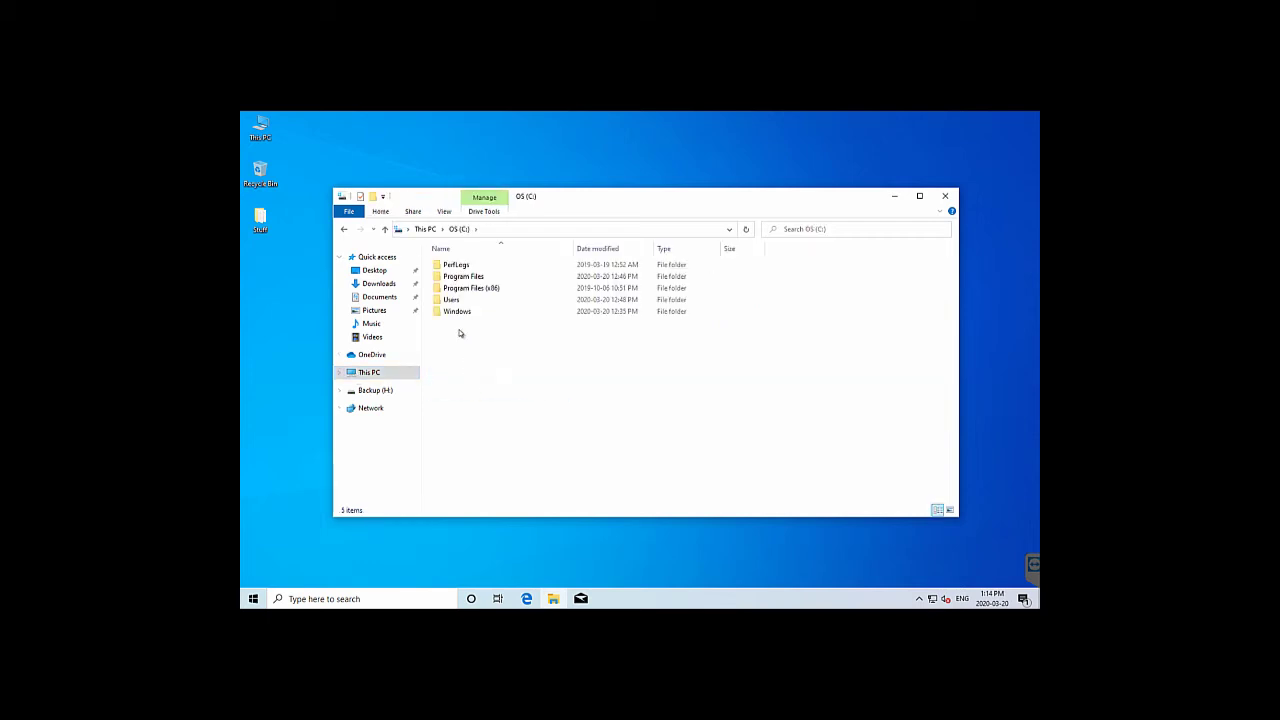
double_click(454, 300)
double_click(451, 264)
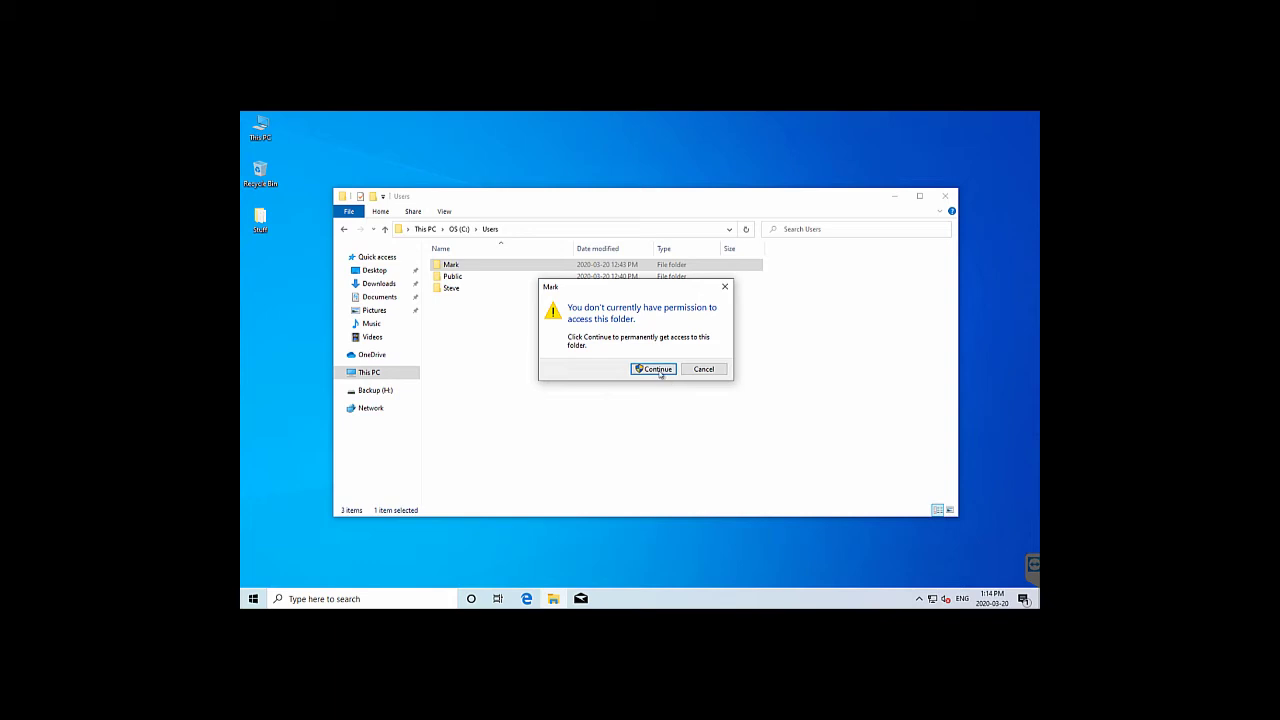
left_click(660, 373)
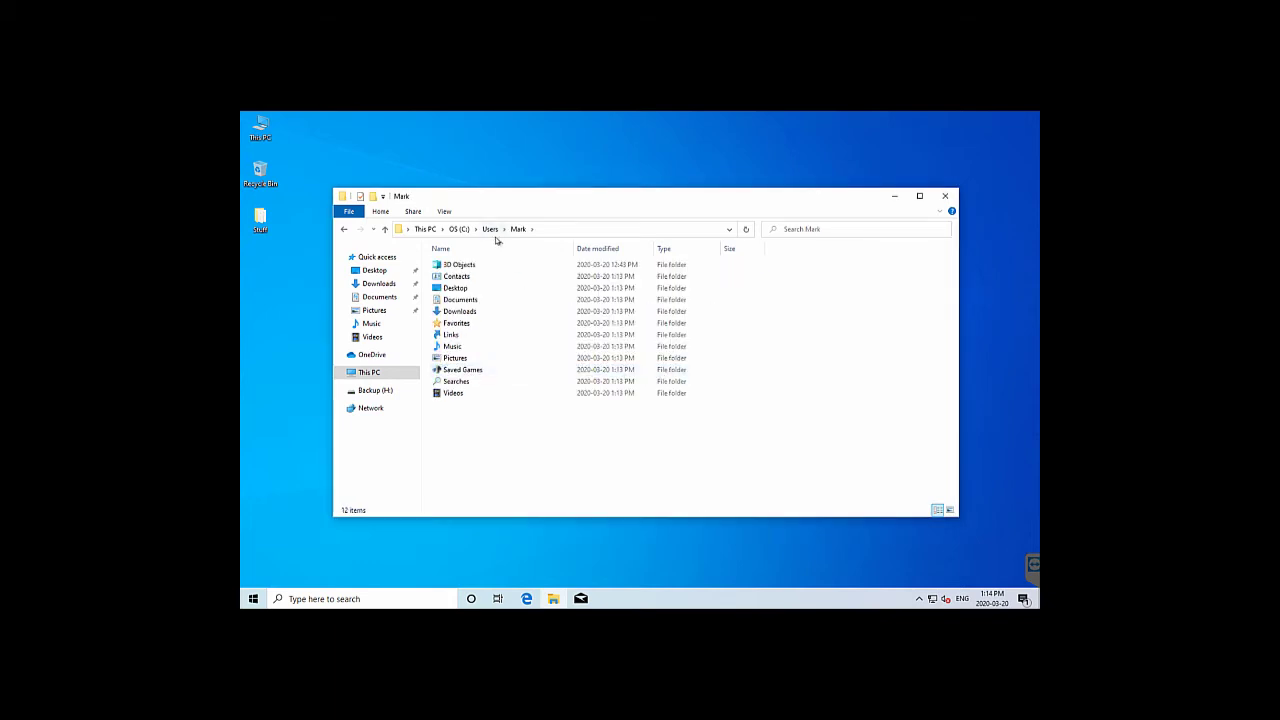
left_click(457, 289)
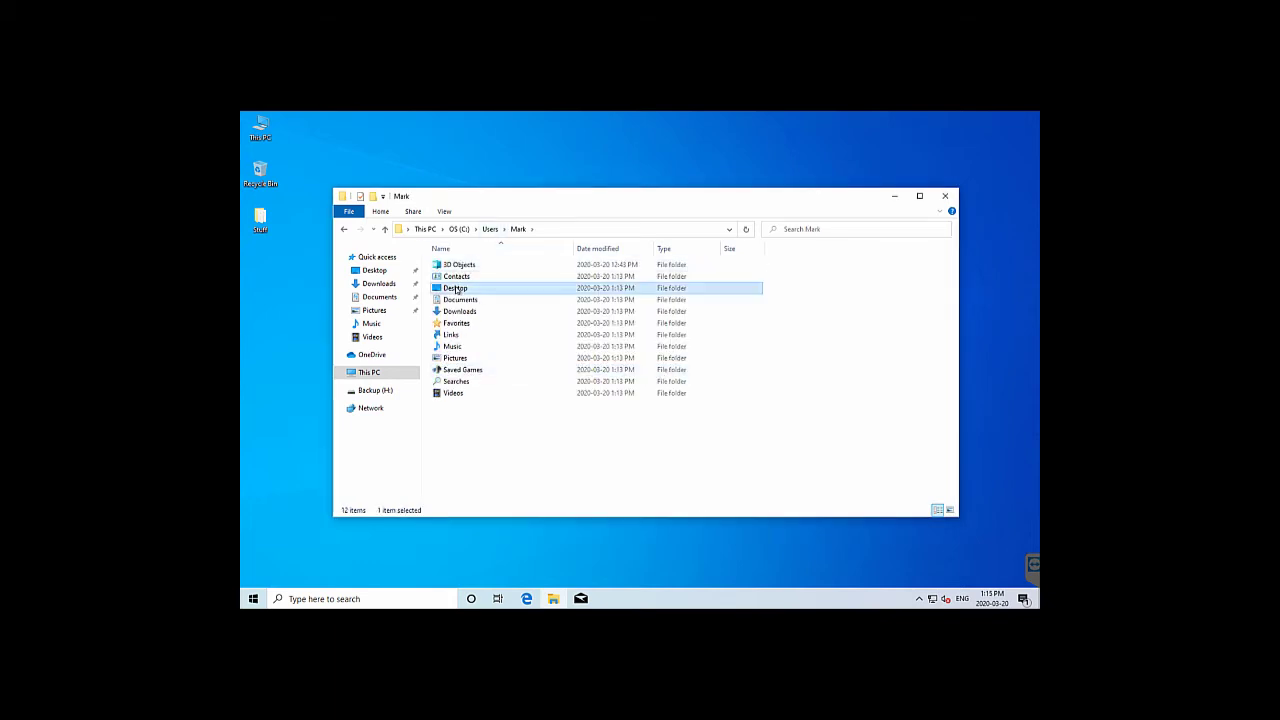
double_click(457, 289)
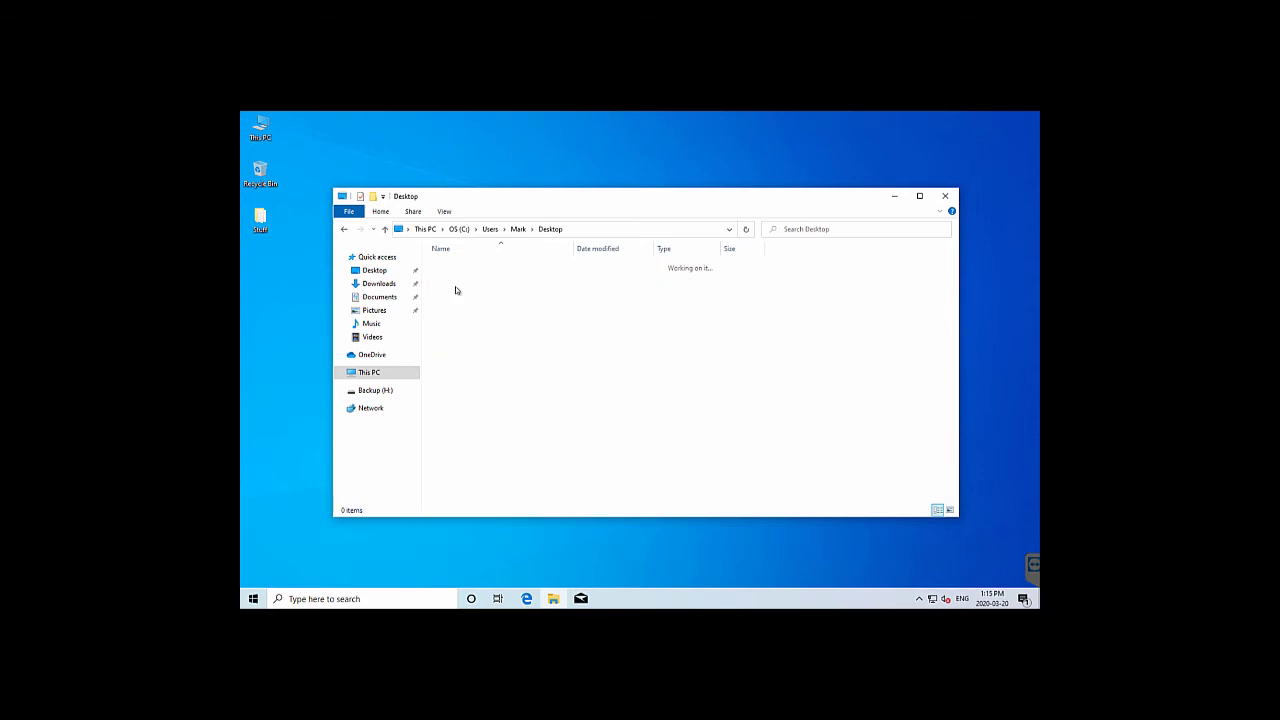
Look through the profile's Documents, Music, Pictures and Videos folders, then close File Explorer
left_click(517, 230)
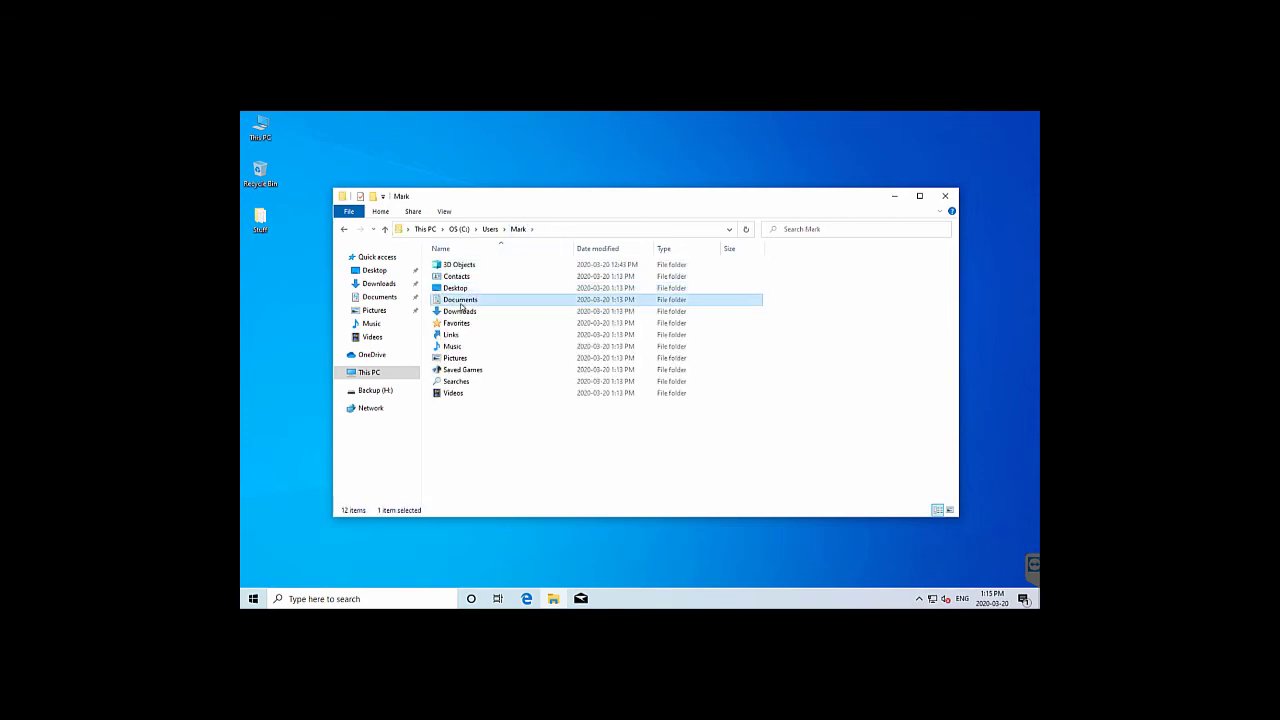
double_click(460, 299)
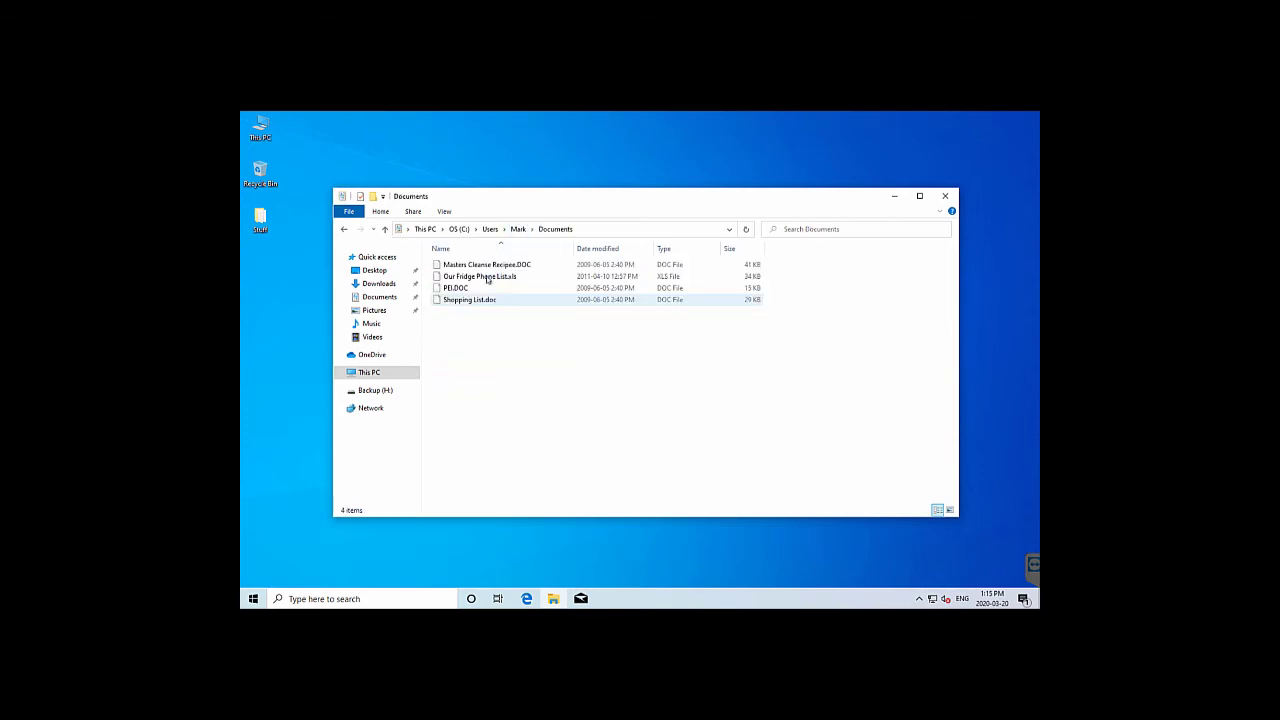
left_click(517, 229)
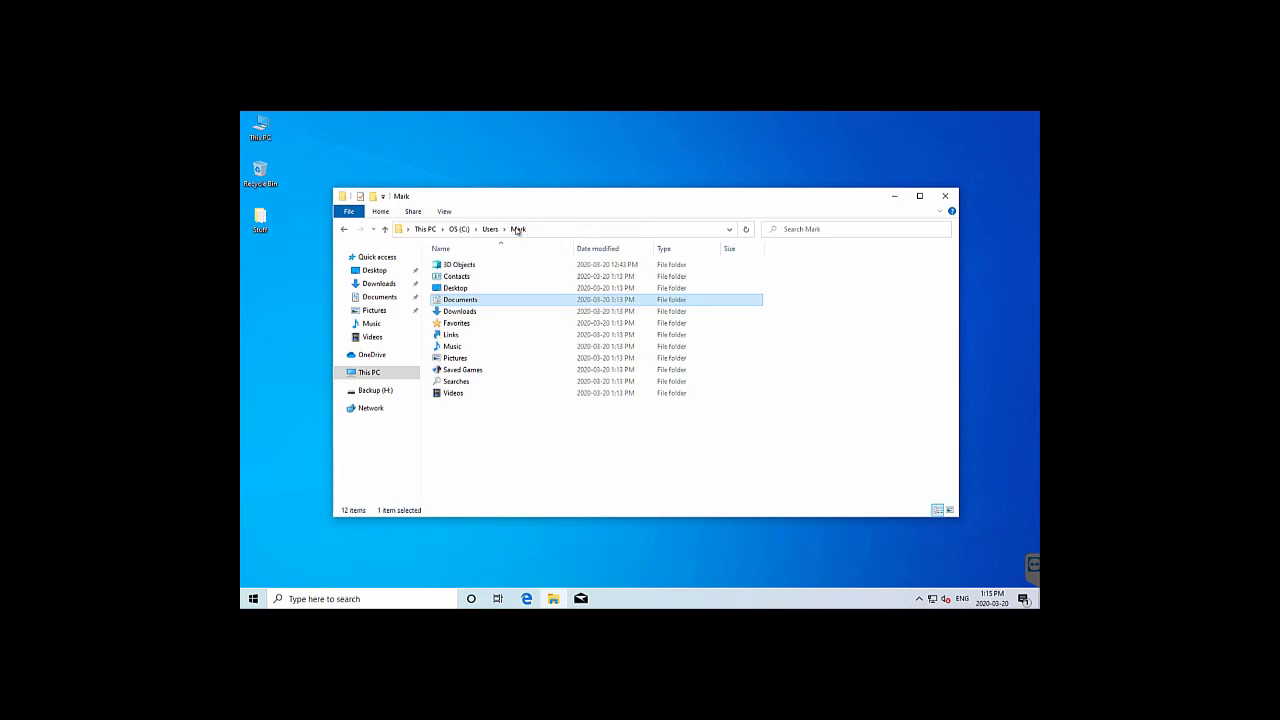
double_click(453, 346)
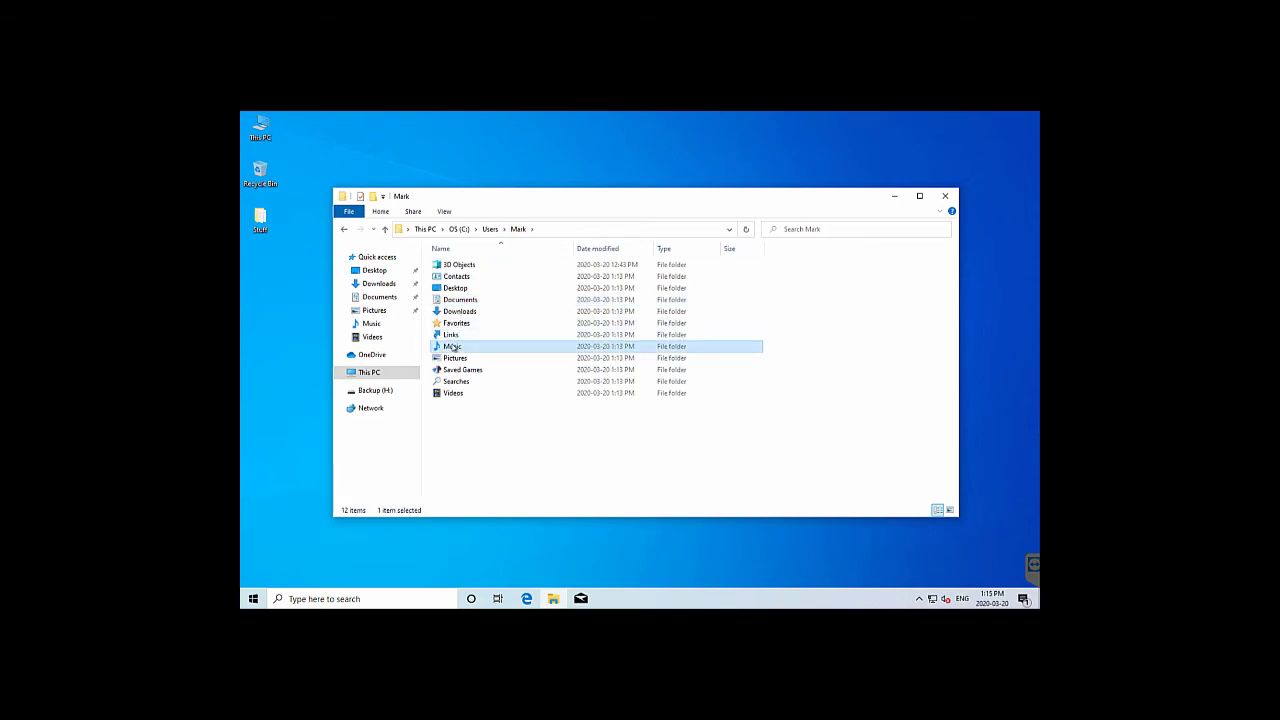
left_click(518, 229)
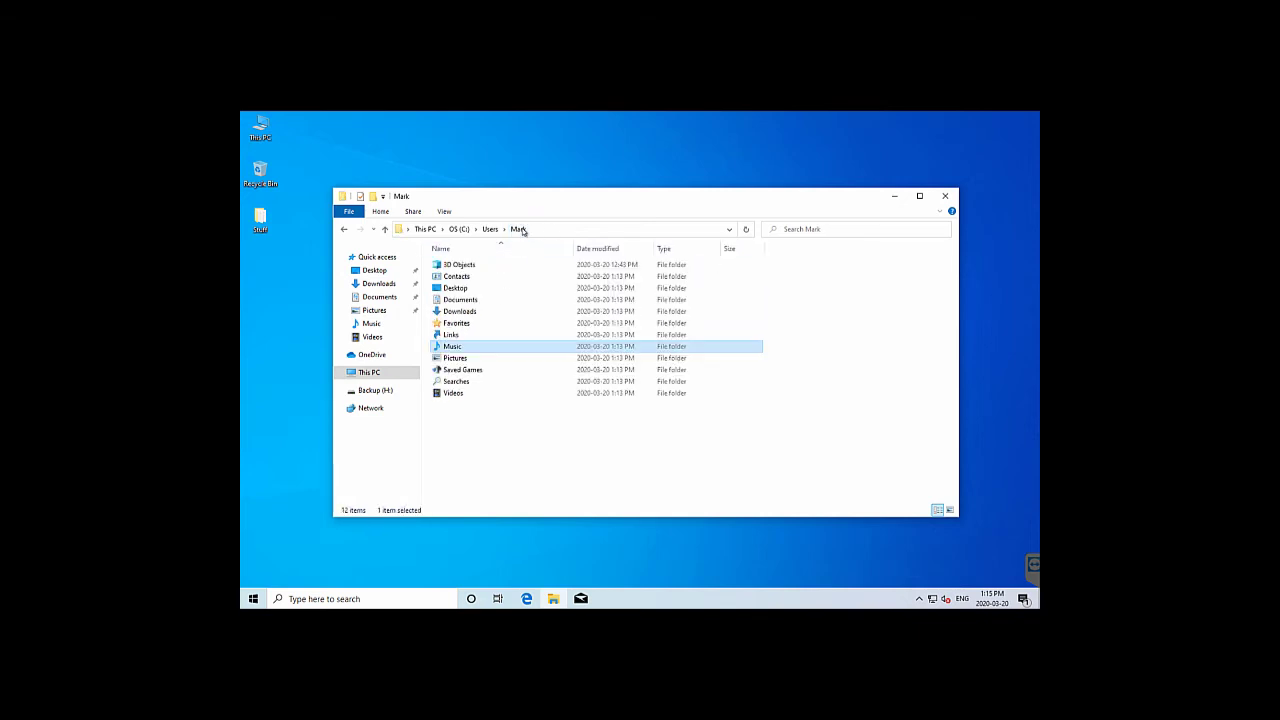
double_click(453, 357)
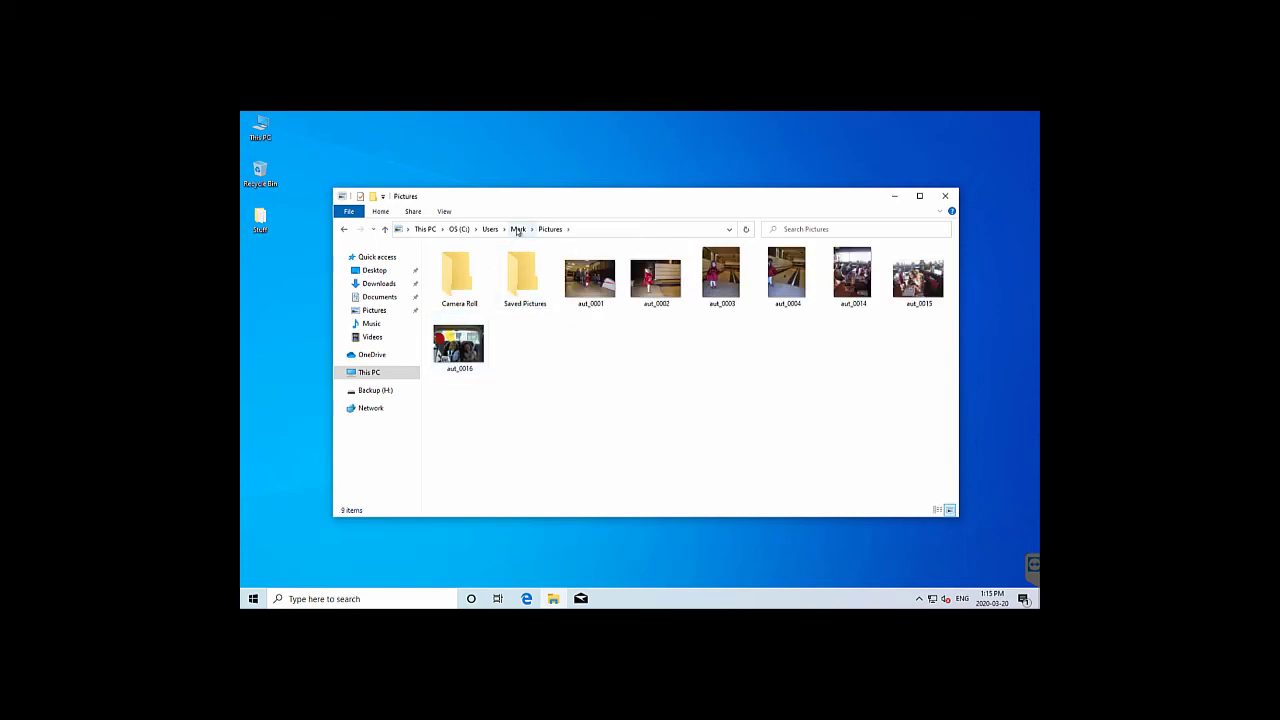
left_click(518, 229)
double_click(450, 393)
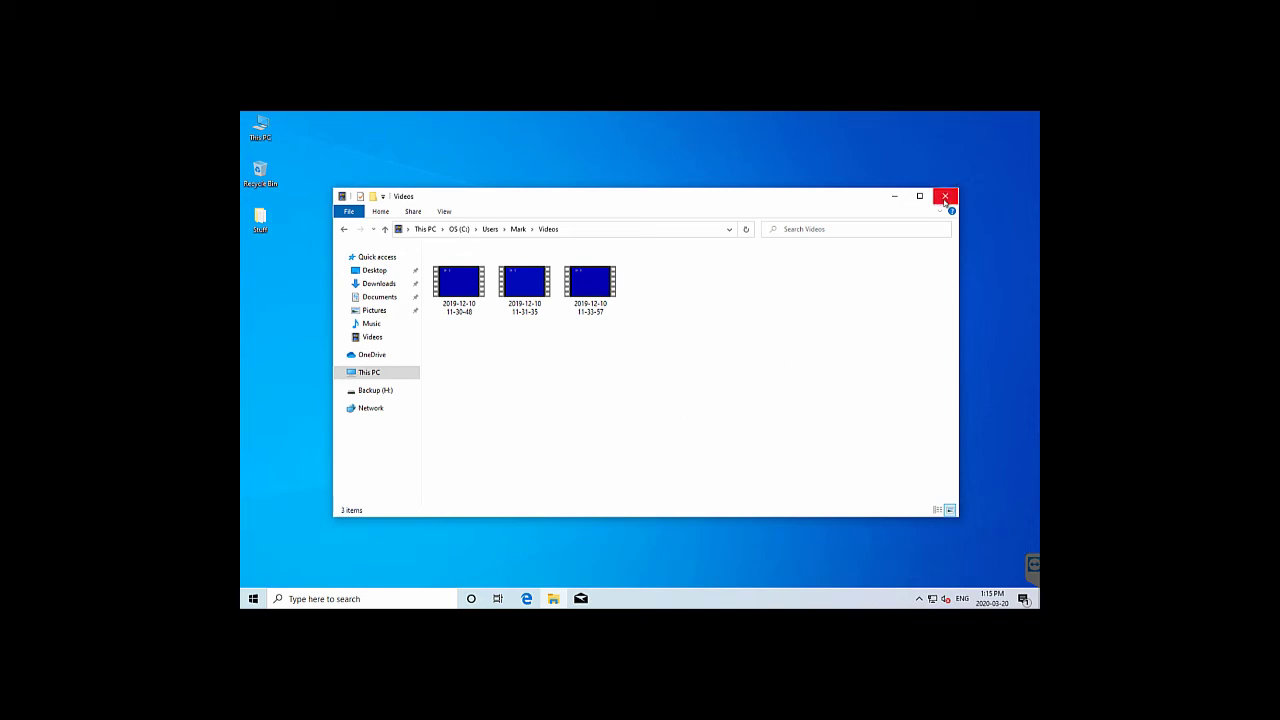
left_click(945, 196)
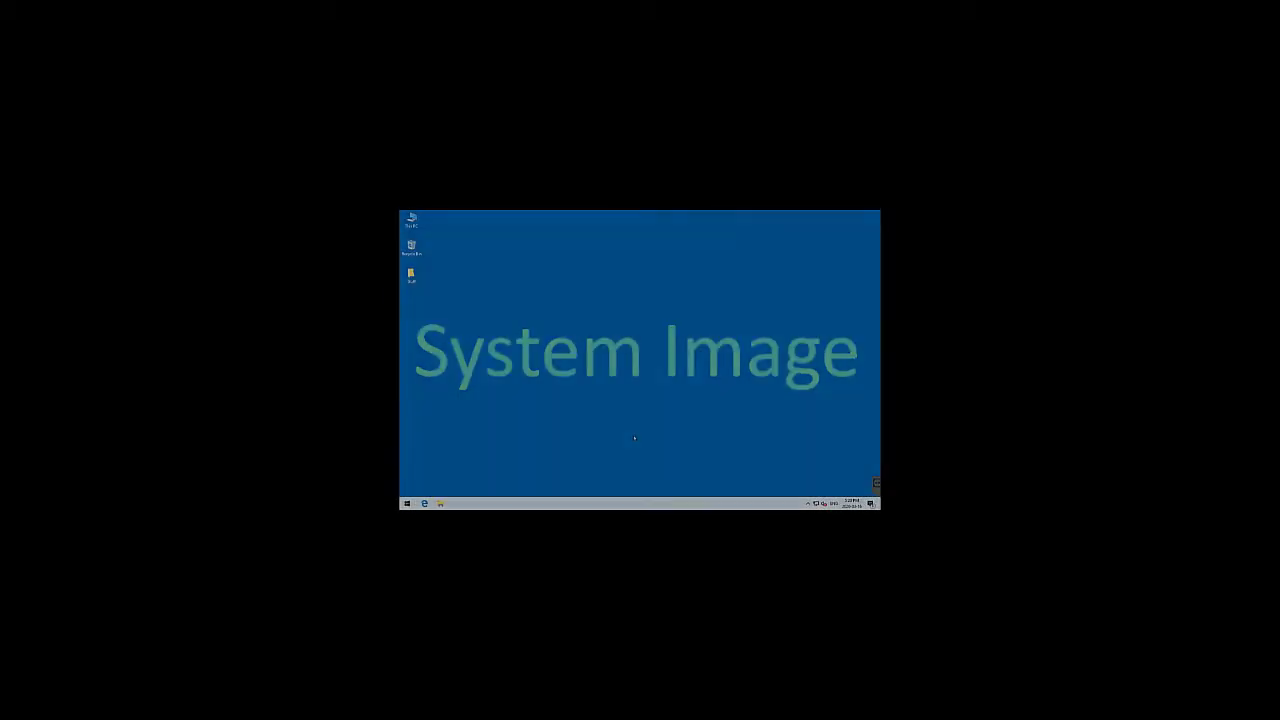
Open the Windows 10 Start menu from the taskbar
left_click(407, 503)
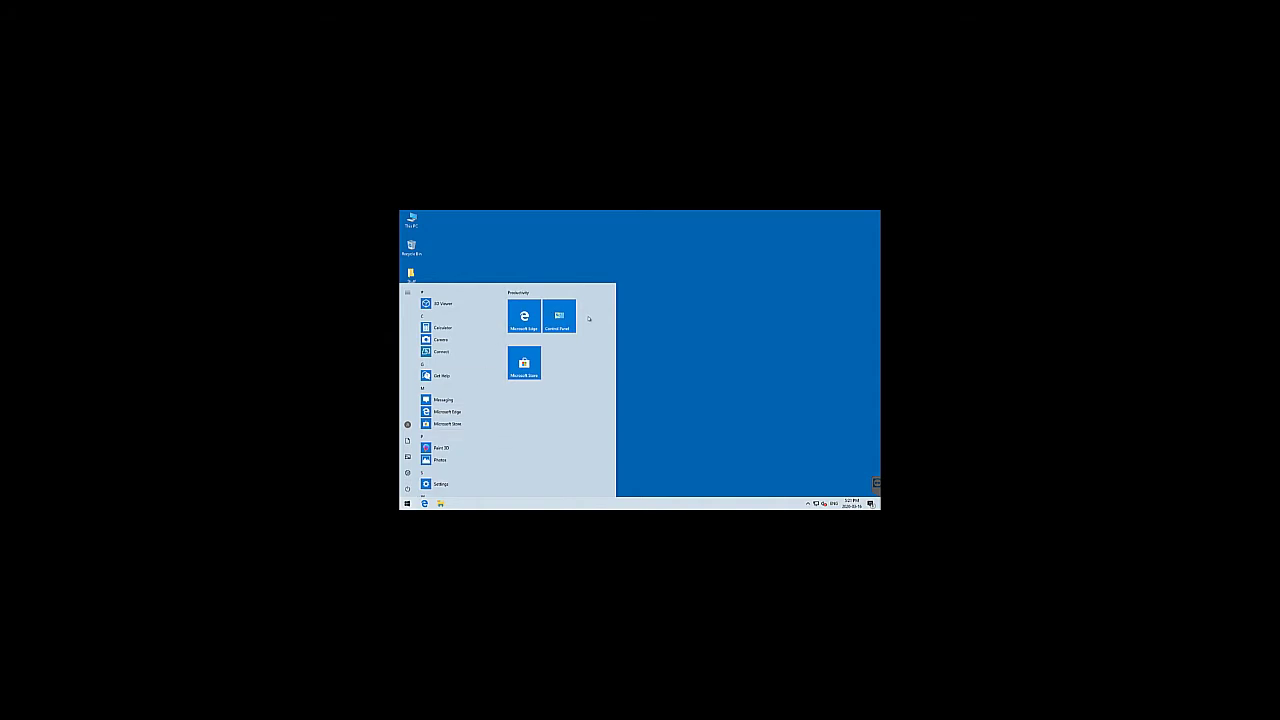
Search 'backup' in Start and go from Backup settings to Backup and Restore (Windows 7)
type("backup")
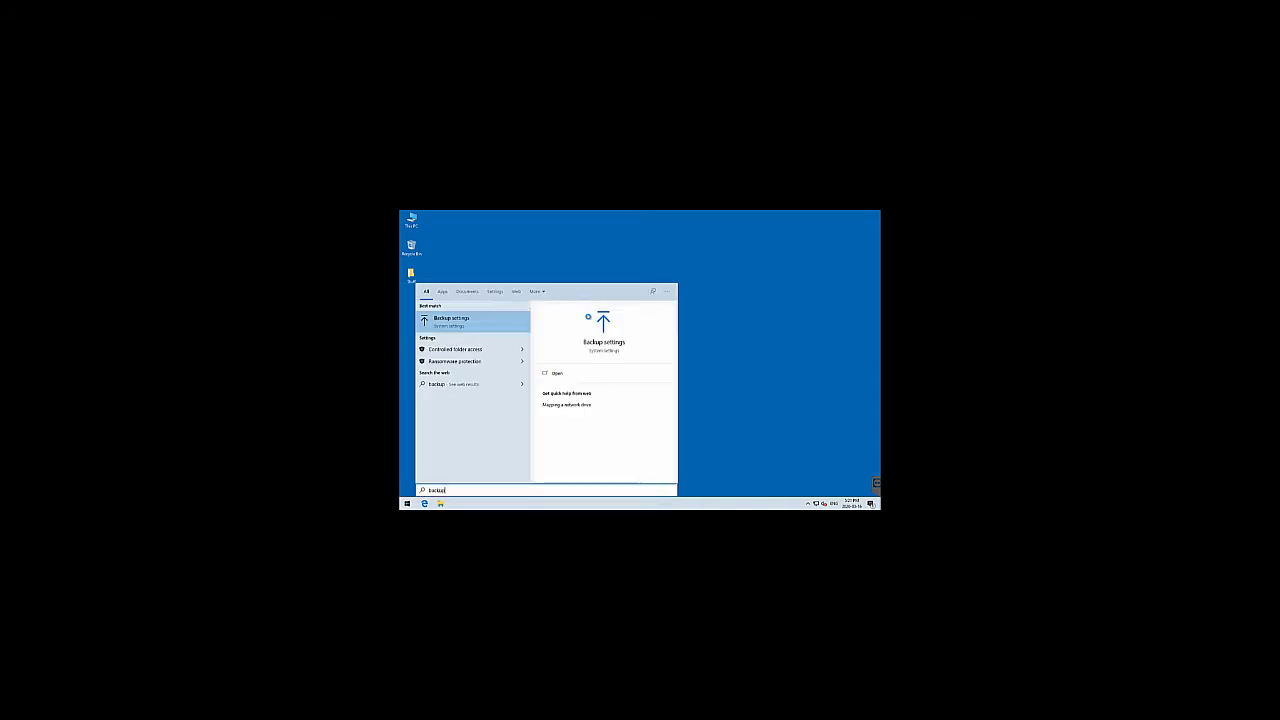
left_click(615, 343)
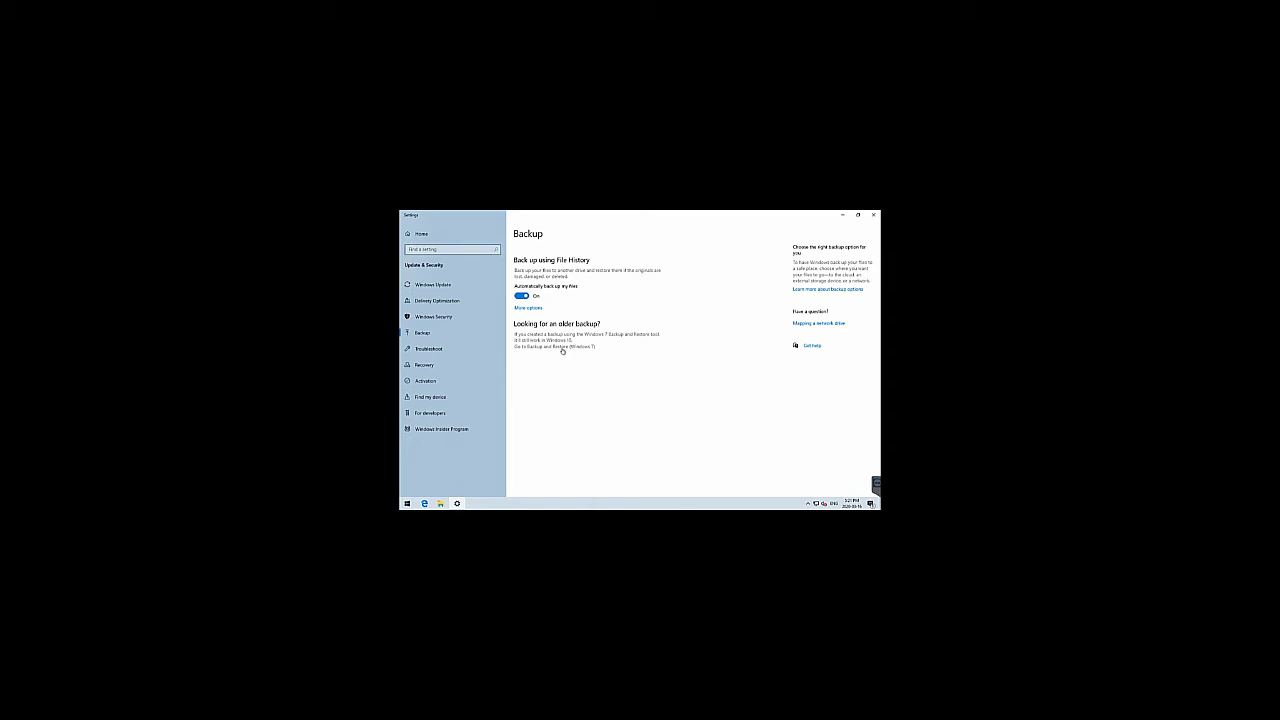
left_click(561, 347)
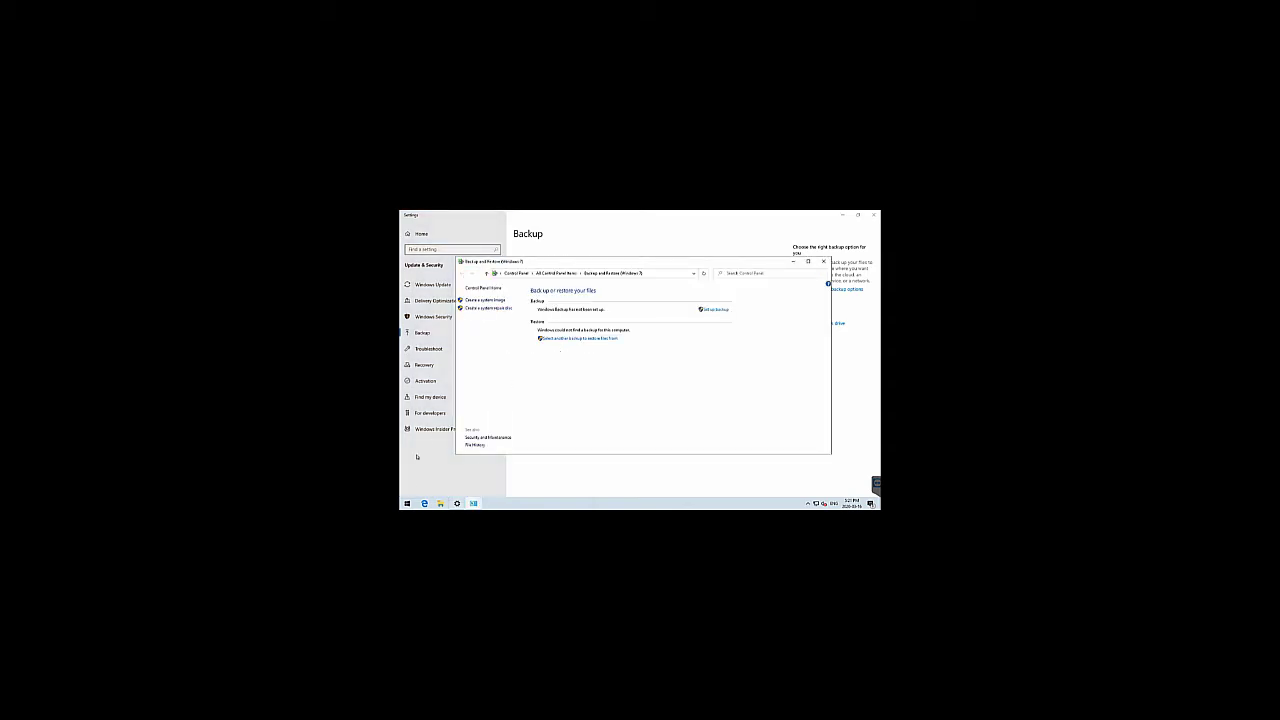
Open All Control Panel Items from the Start menu and close it again
left_click(407, 503)
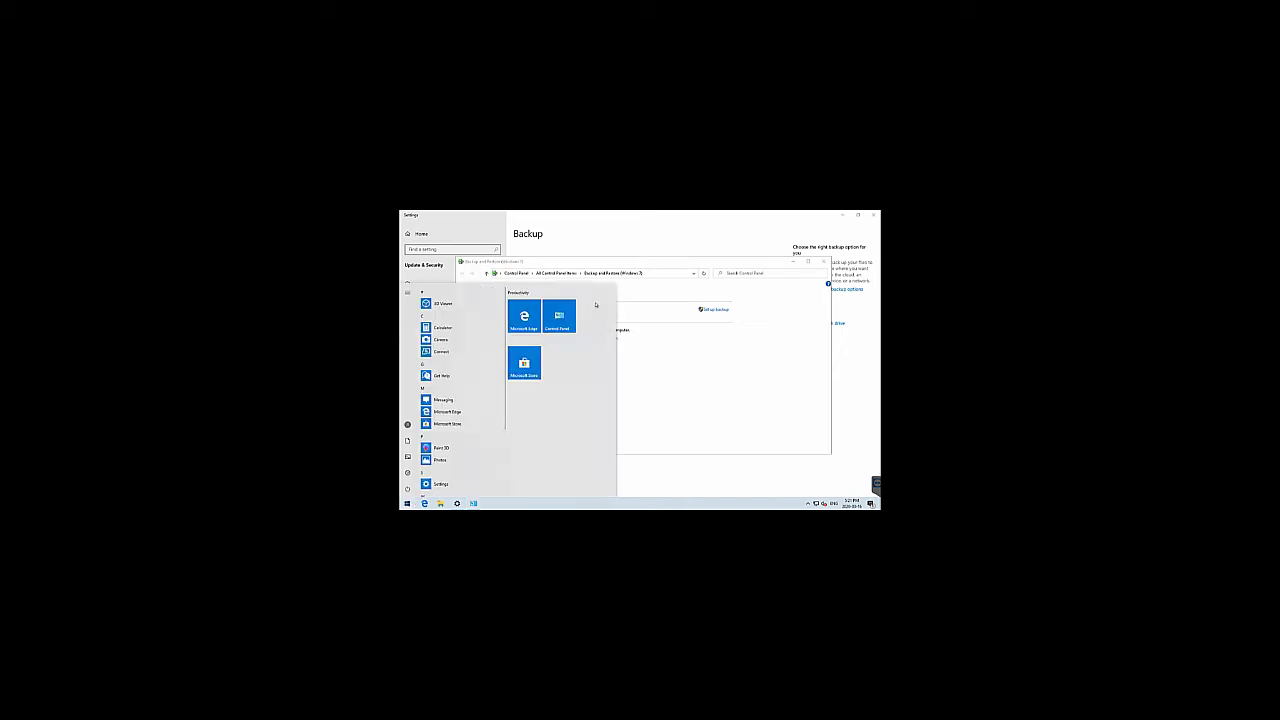
left_click(559, 316)
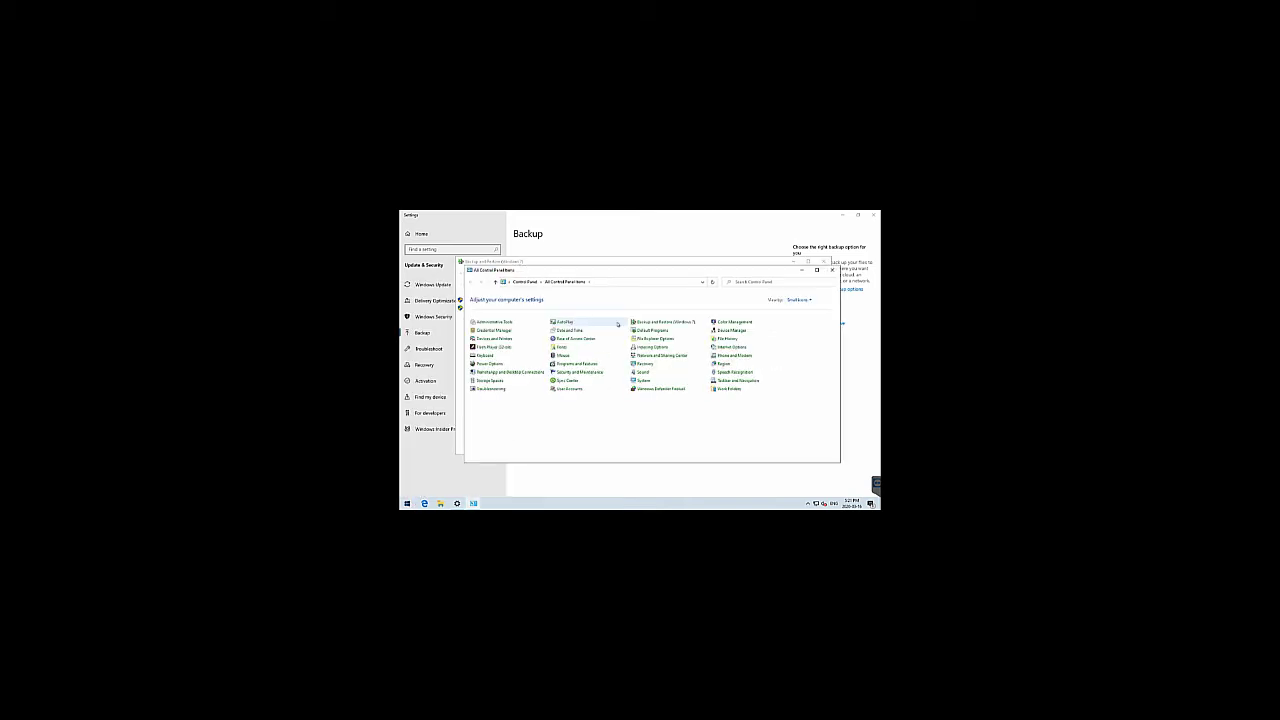
left_click(831, 270)
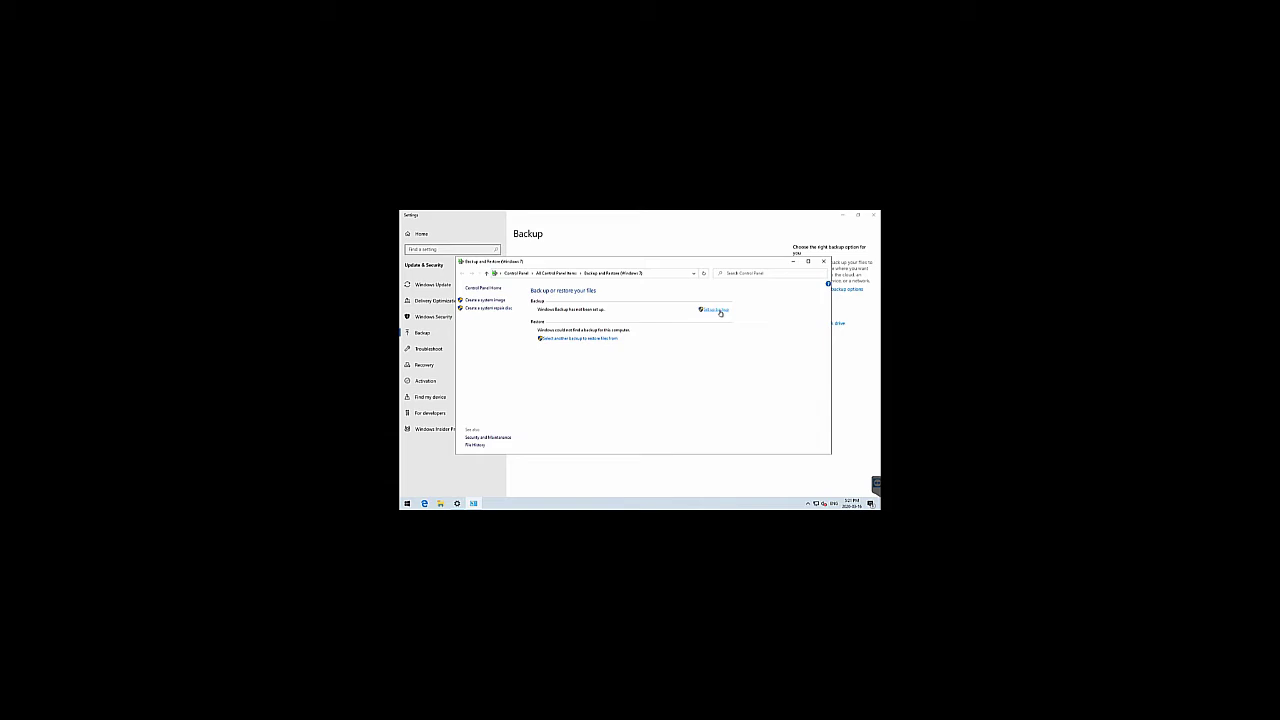
Start 'Set up backup' and continue with the Backup drive as destination
left_click(717, 310)
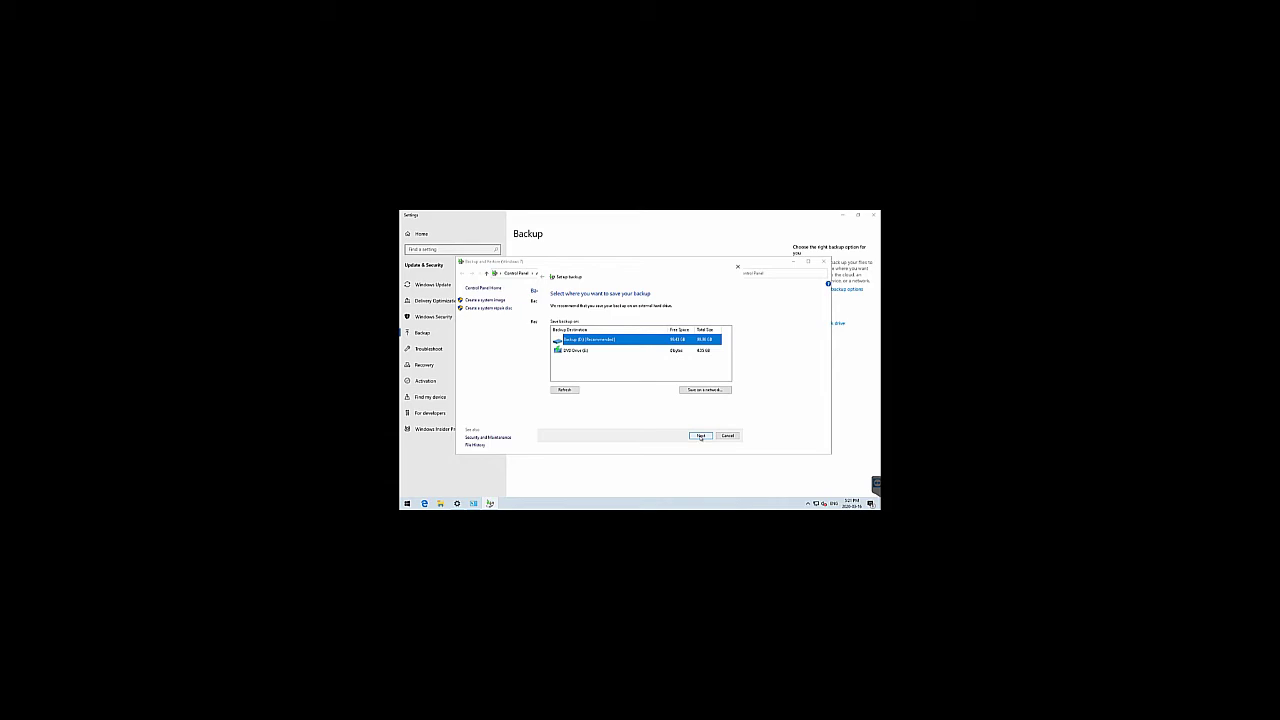
left_click(701, 436)
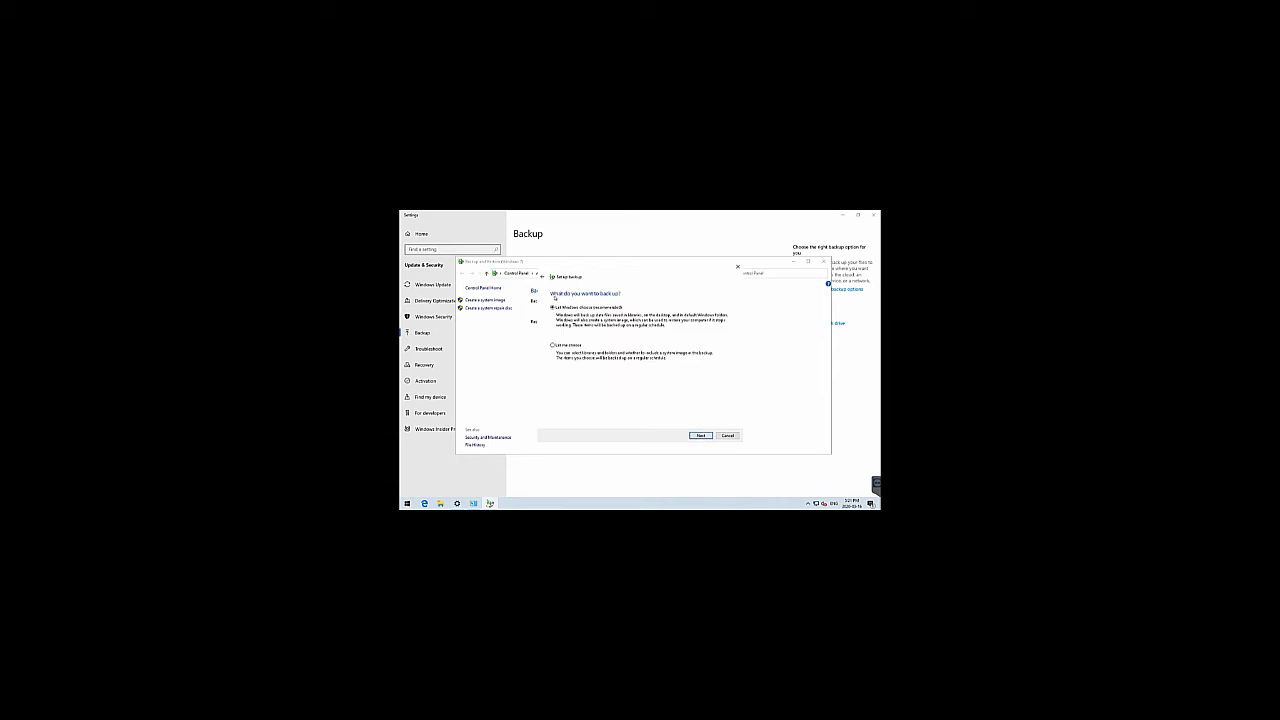
Choose backup contents manually, expanding the user's libraries and Additional Locations in the item list
left_click(554, 344)
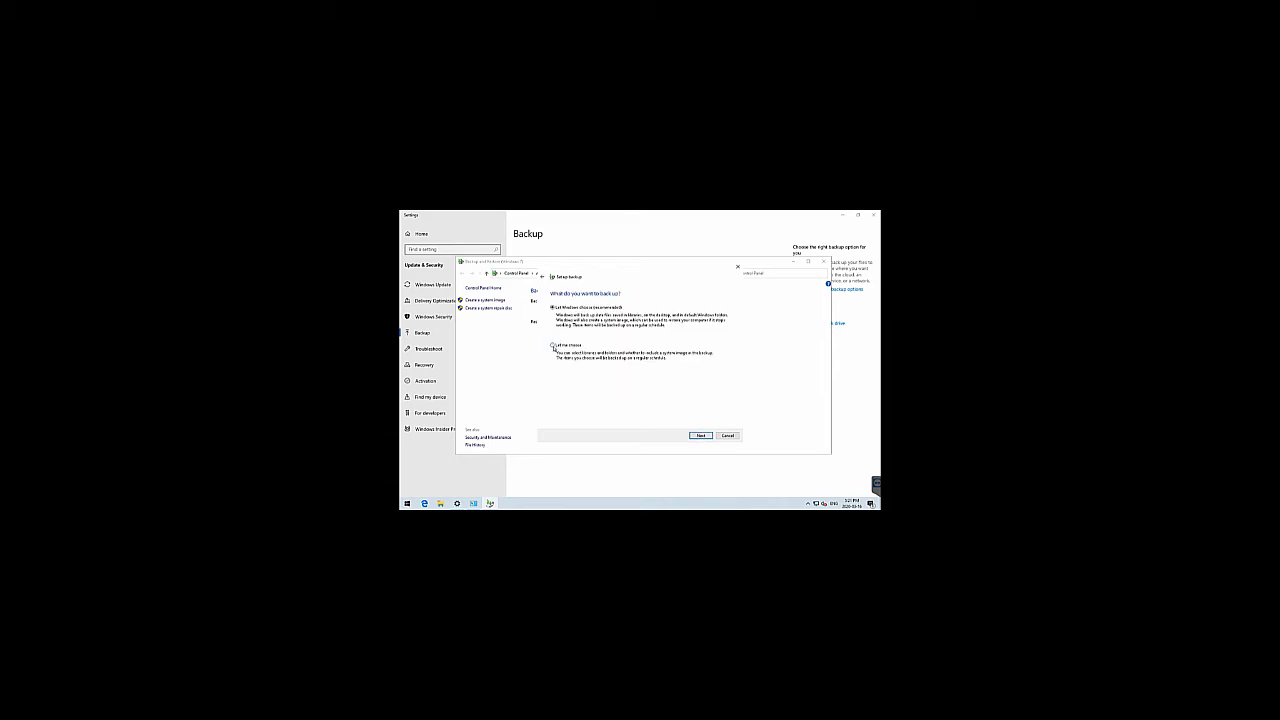
left_click(699, 435)
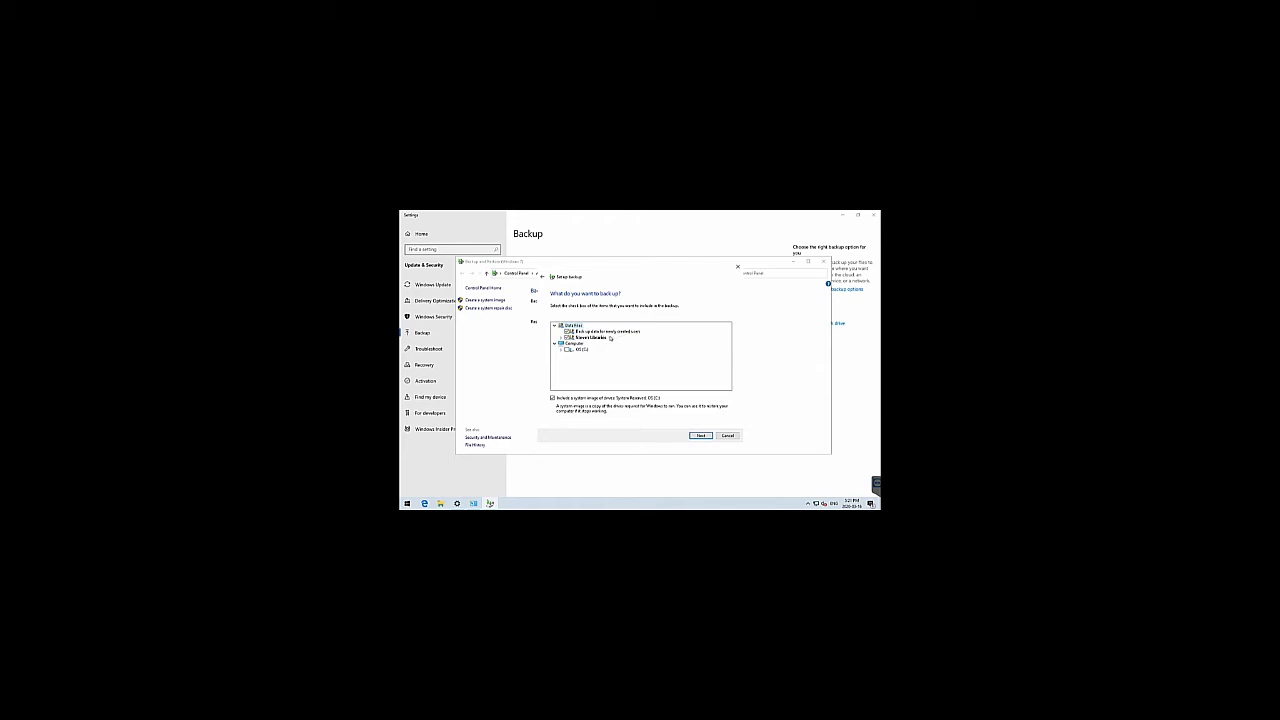
left_click(561, 337)
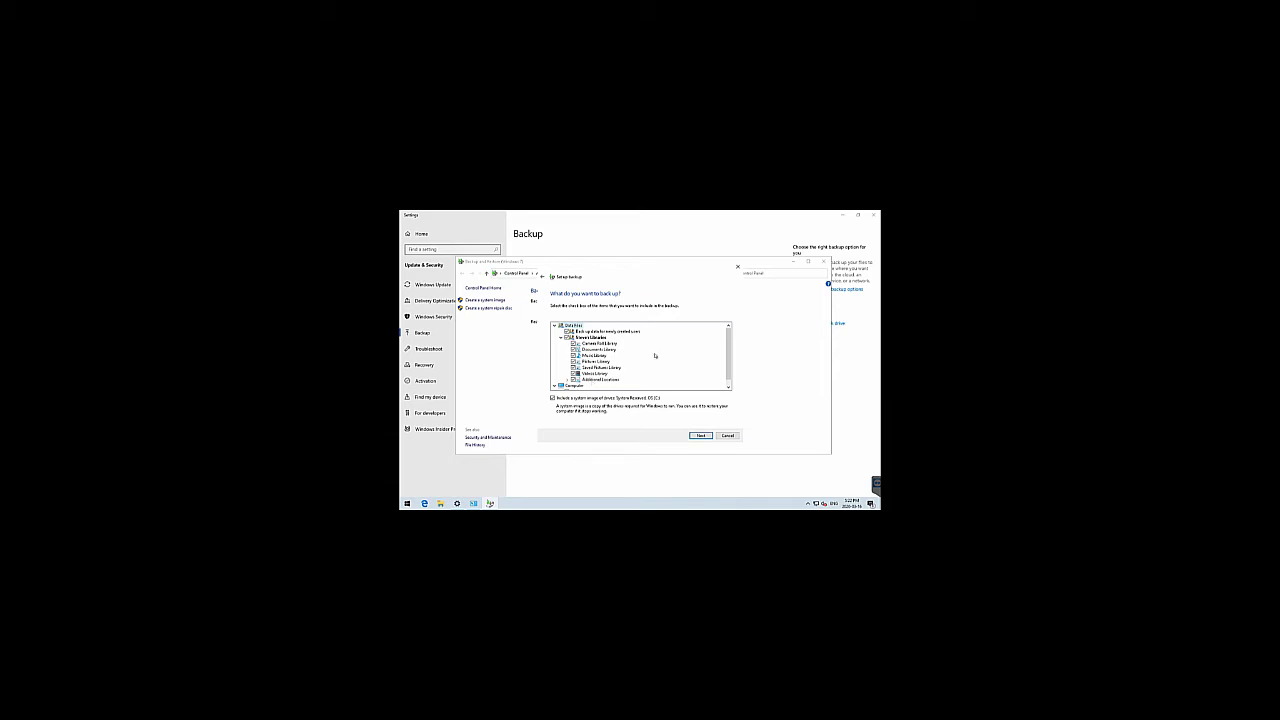
left_click_drag(729, 350, 729, 357)
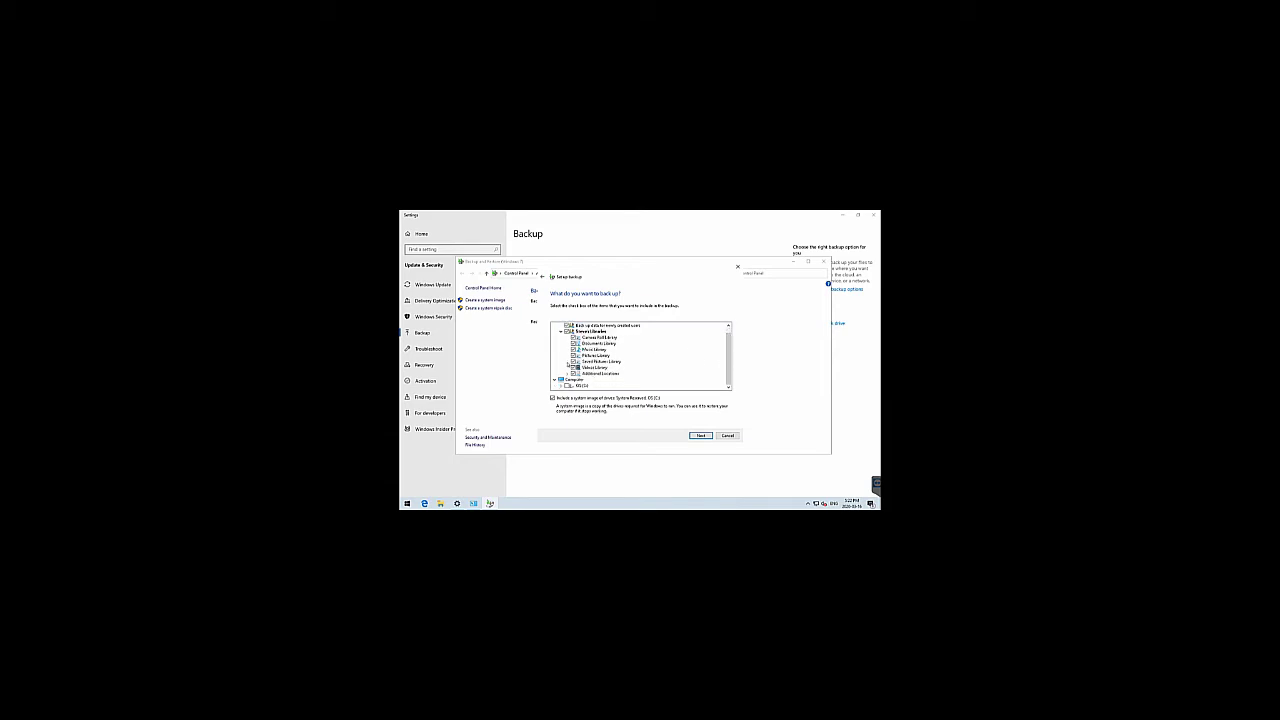
left_click(567, 373)
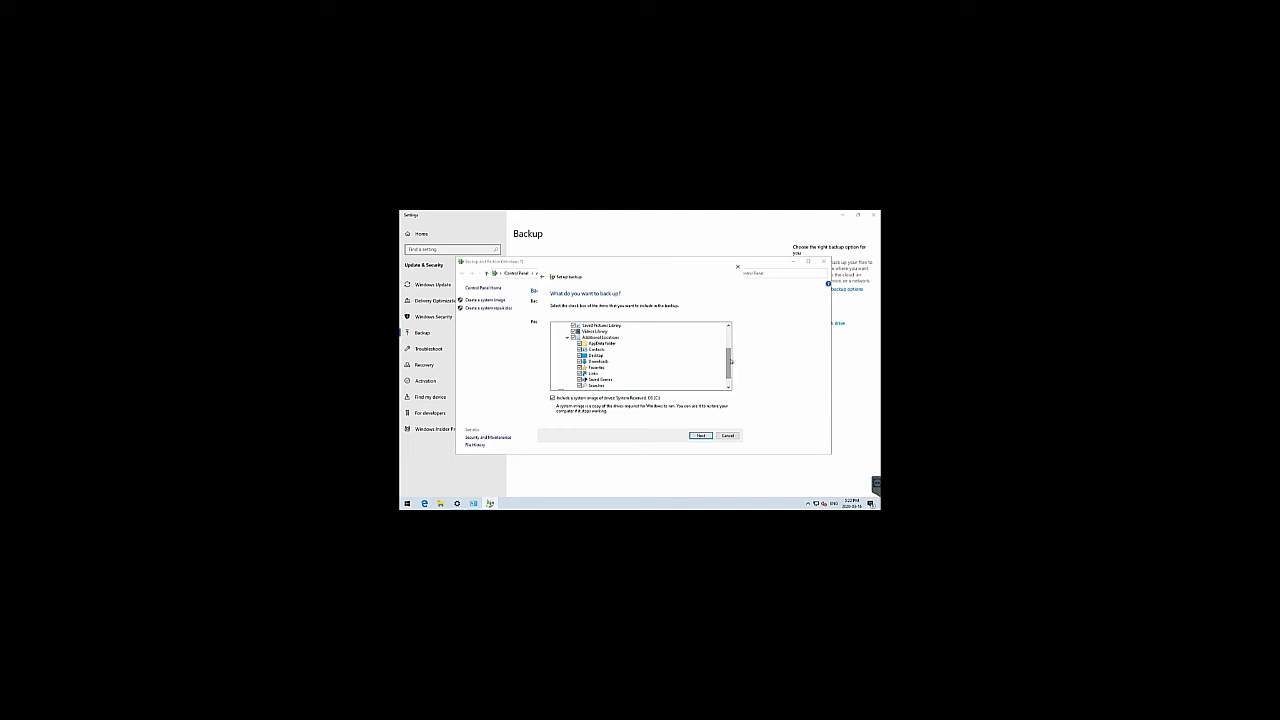
Expand the C: drive, collapse the libraries, and keep the checked items and system image as backup contents
left_click_drag(729, 361, 729, 372)
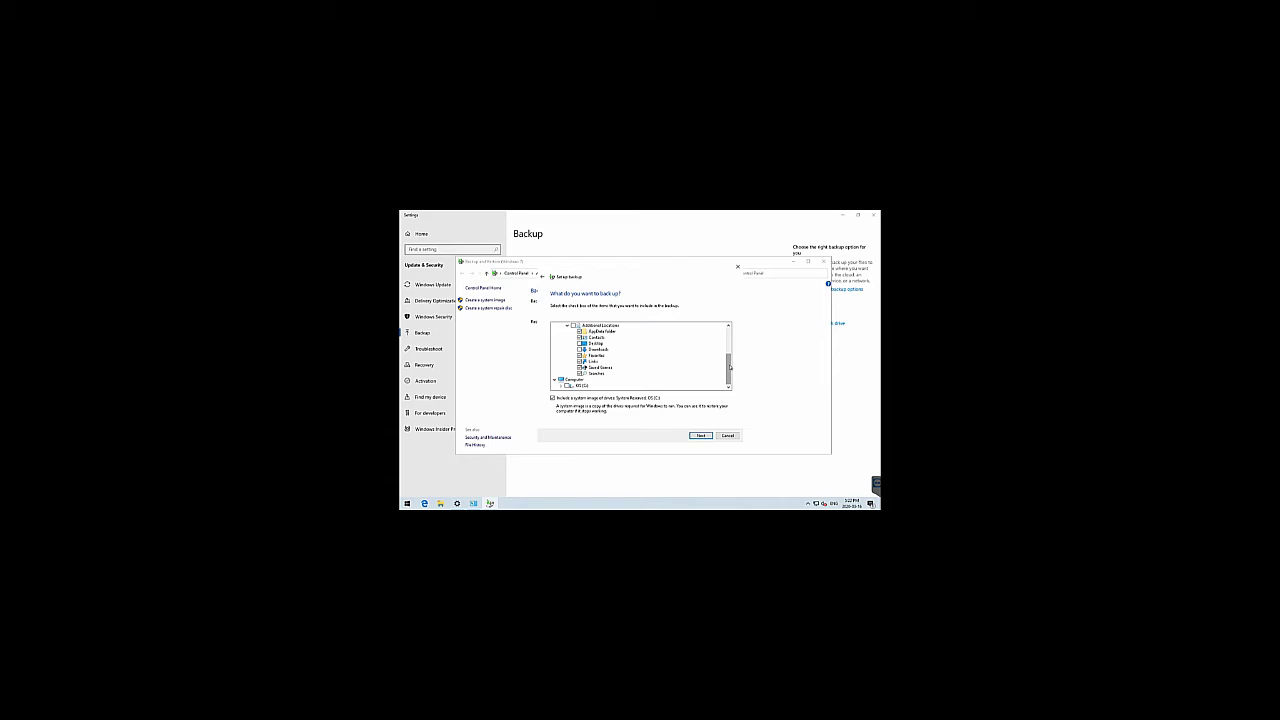
mouse_move(730, 362)
left_mouse_down()
mouse_move(728, 338)
mouse_move(722, 377)
left_mouse_up()
left_click(562, 385)
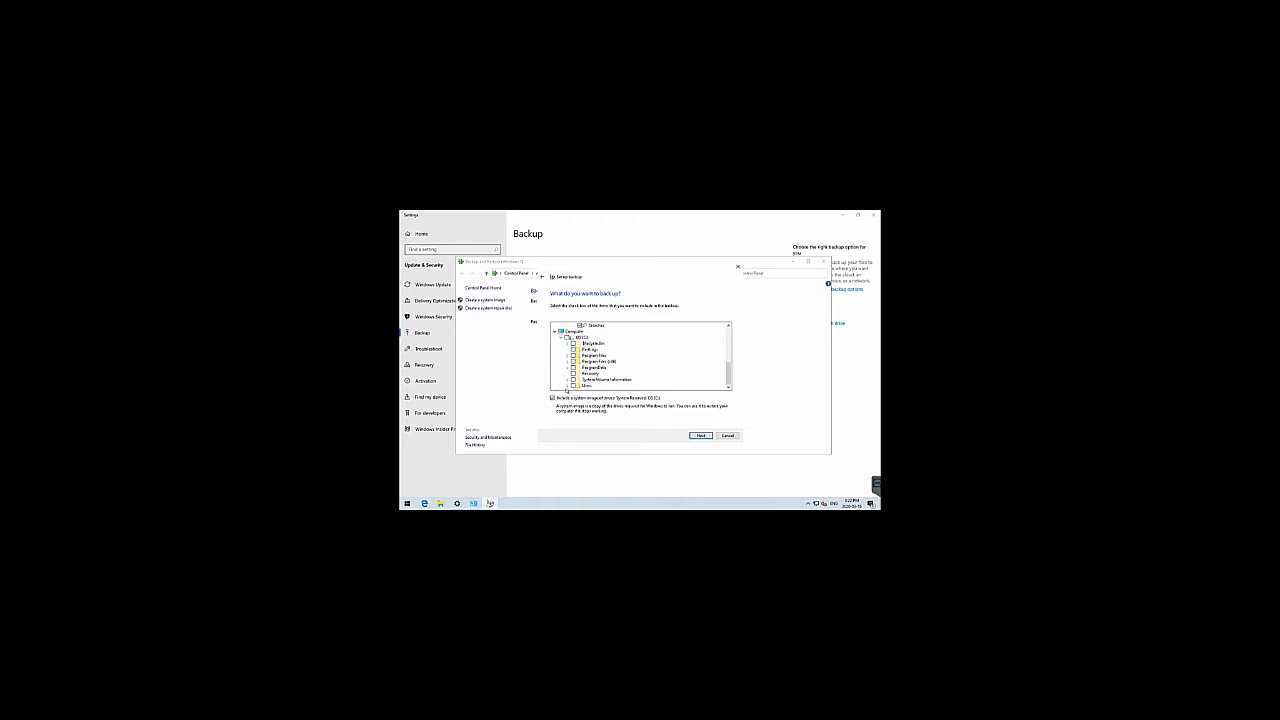
left_click_drag(728, 373, 729, 380)
scroll(562, 348, "up", 3)
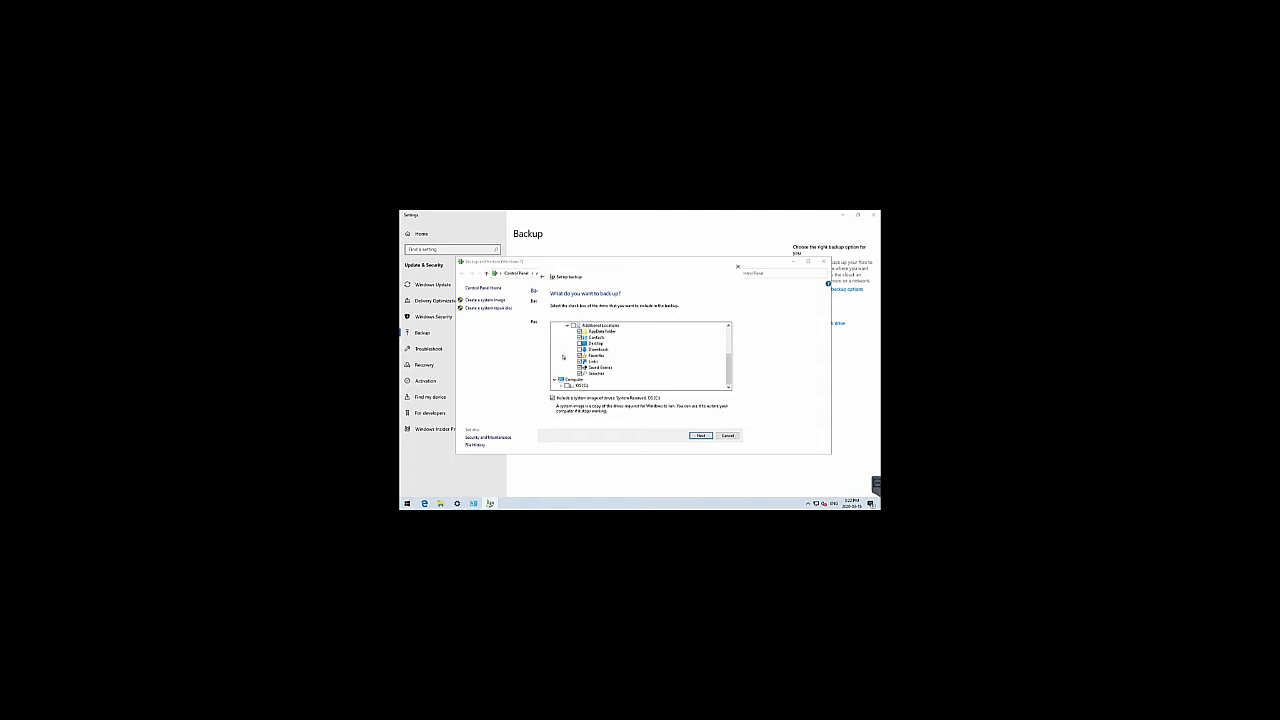
left_click_drag(730, 359, 730, 333)
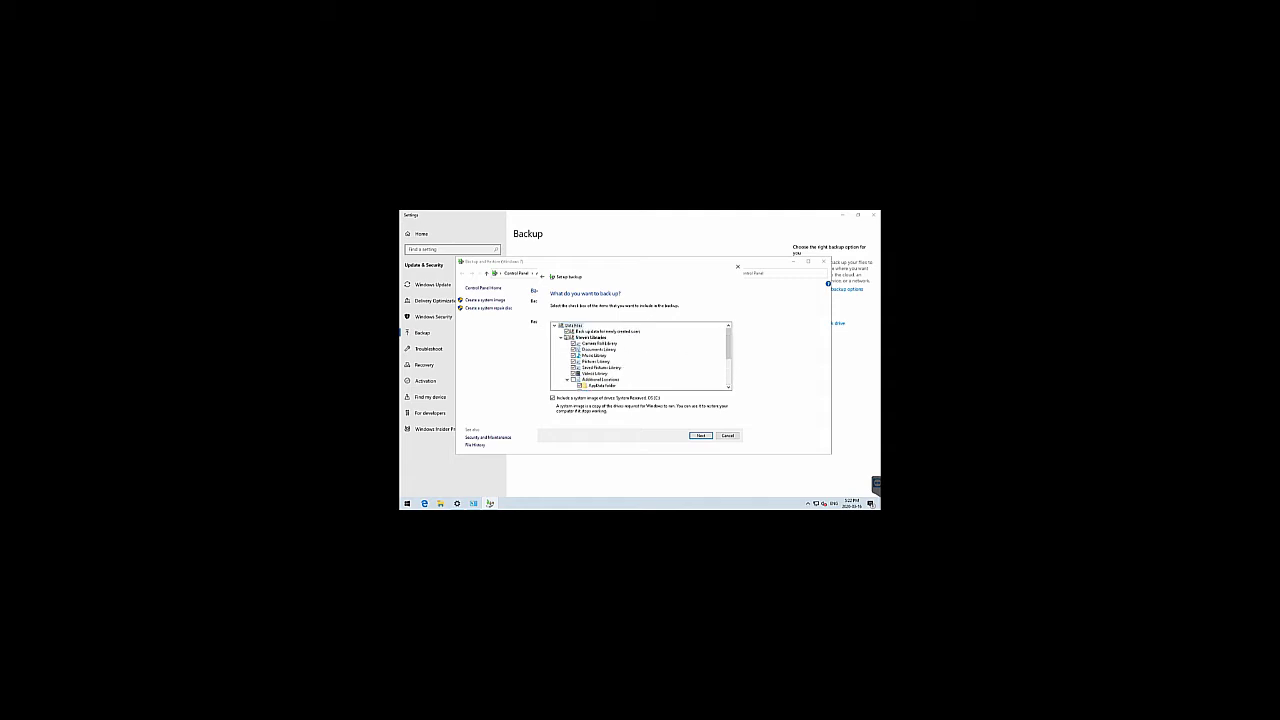
left_click(562, 338)
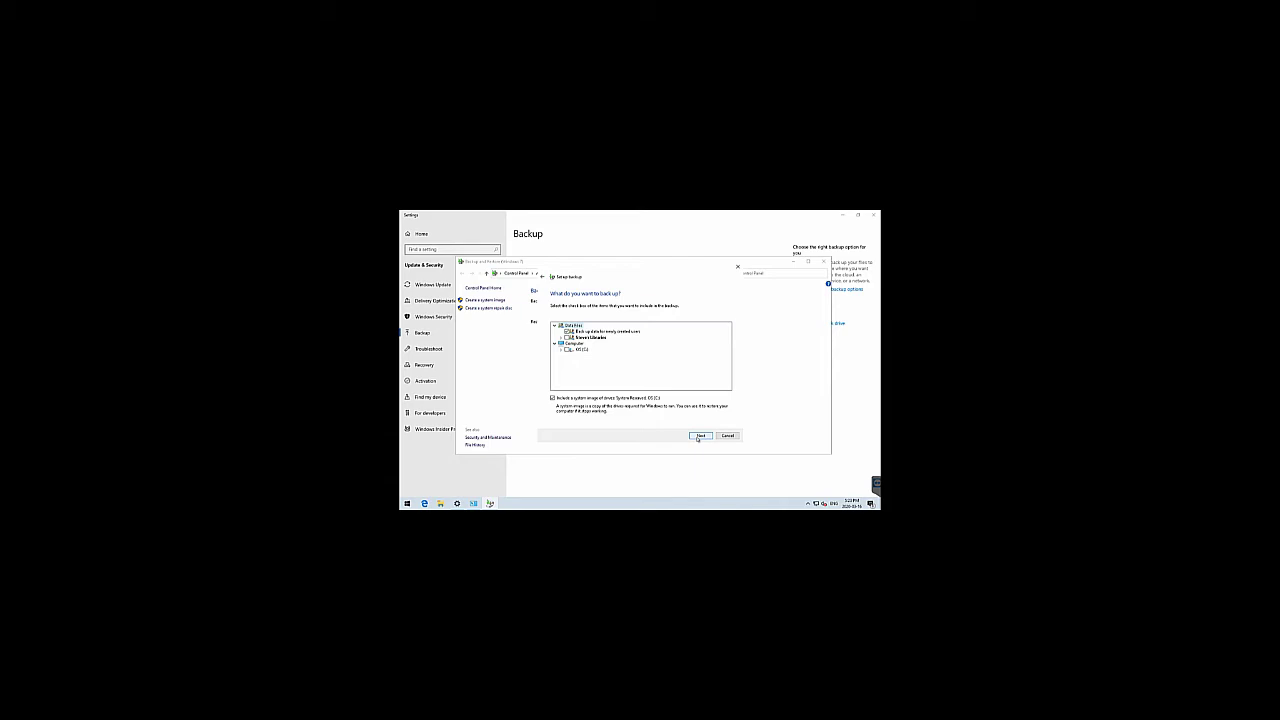
left_click(698, 436)
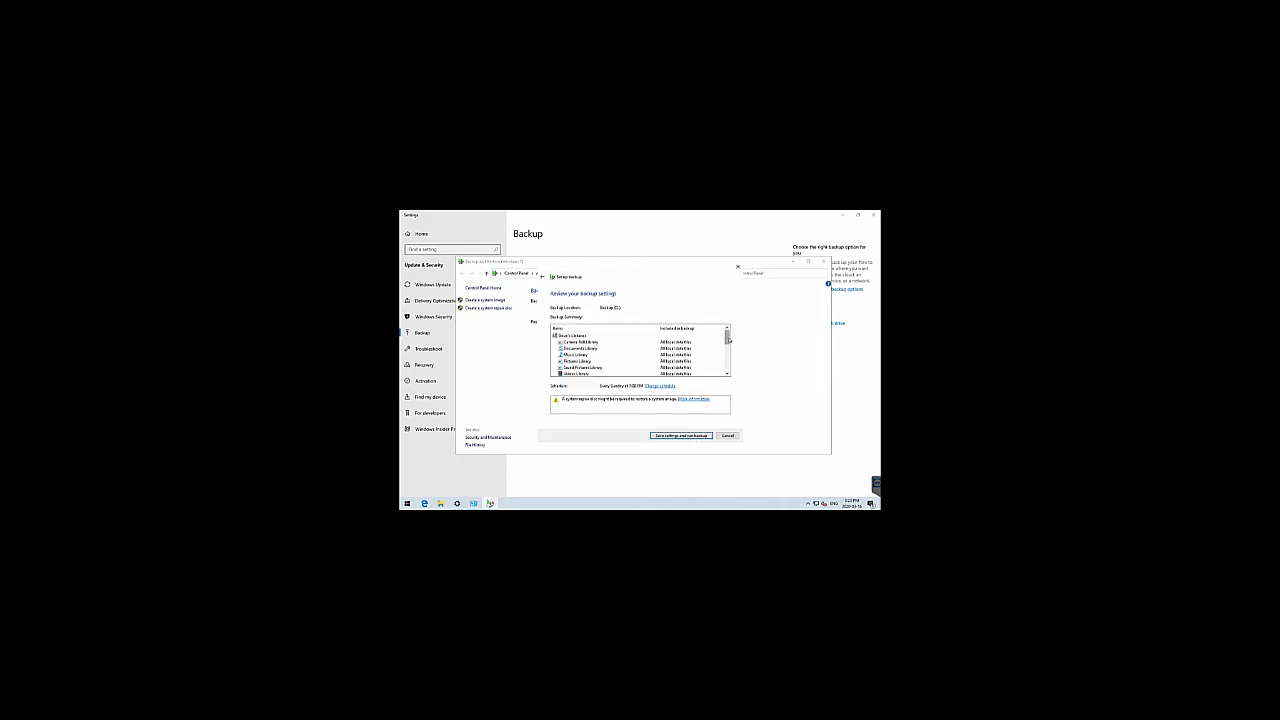
mouse_move(727, 338)
left_mouse_down()
mouse_move(727, 367)
mouse_move(715, 325)
left_mouse_up()
left_click(660, 386)
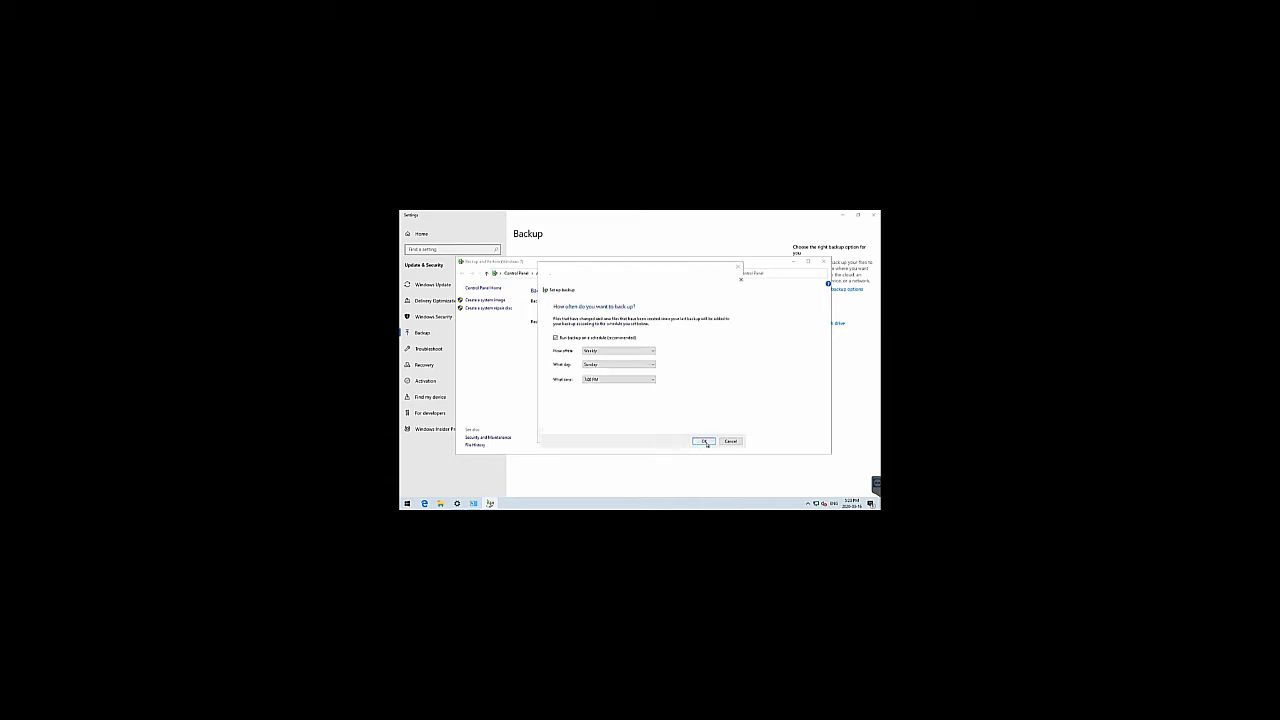
left_click(646, 353)
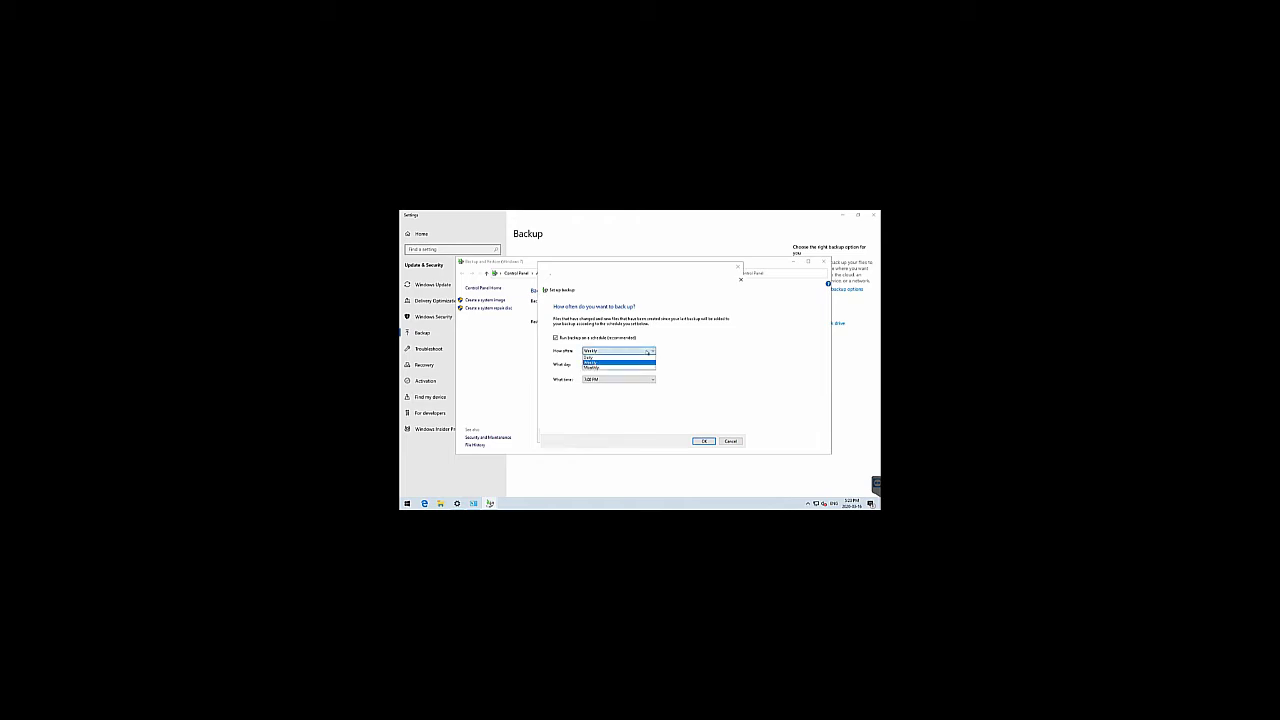
left_click(646, 361)
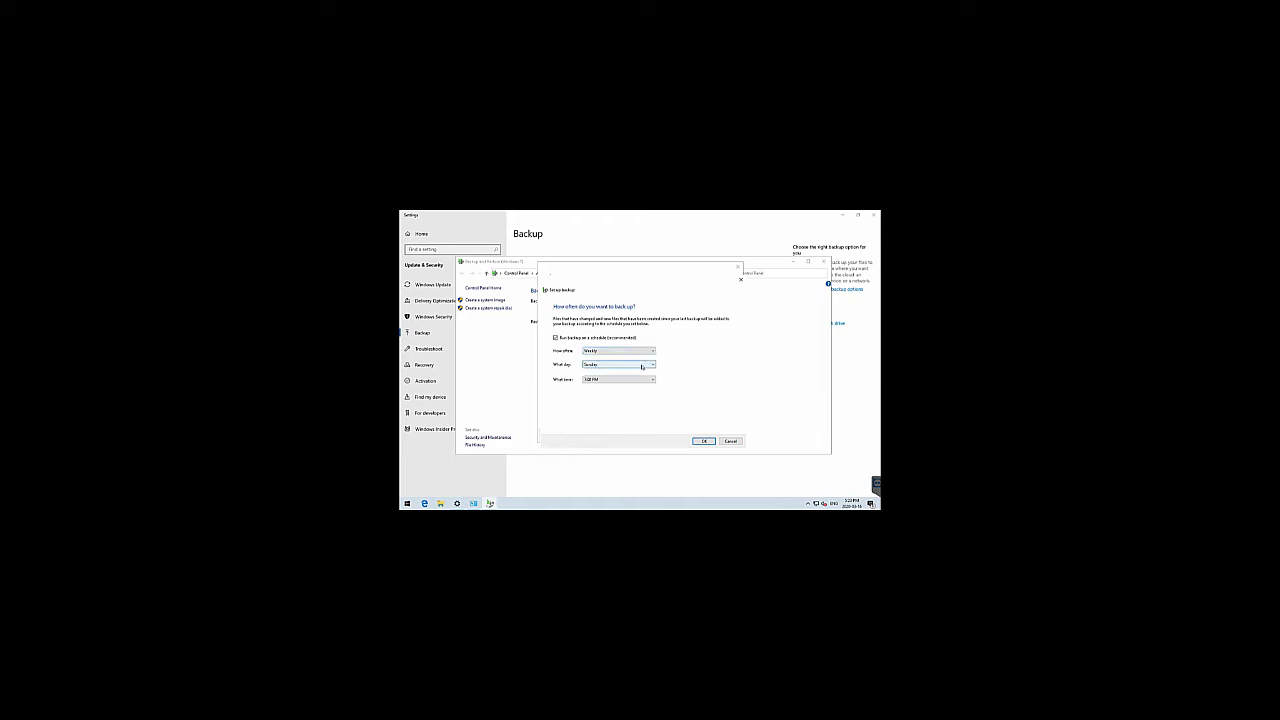
left_click(642, 380)
left_click(702, 441)
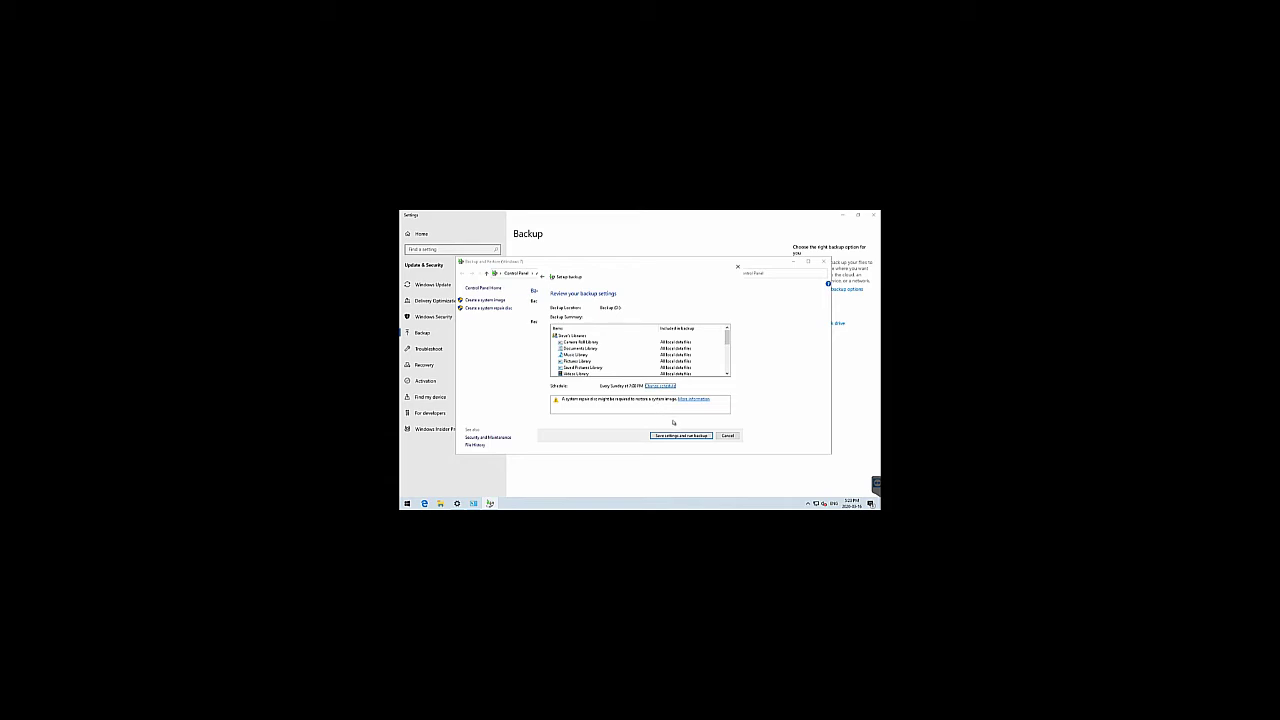
Save the weekly Sunday backup to Backup (D:), start it running, and open File Explorer
left_click(674, 437)
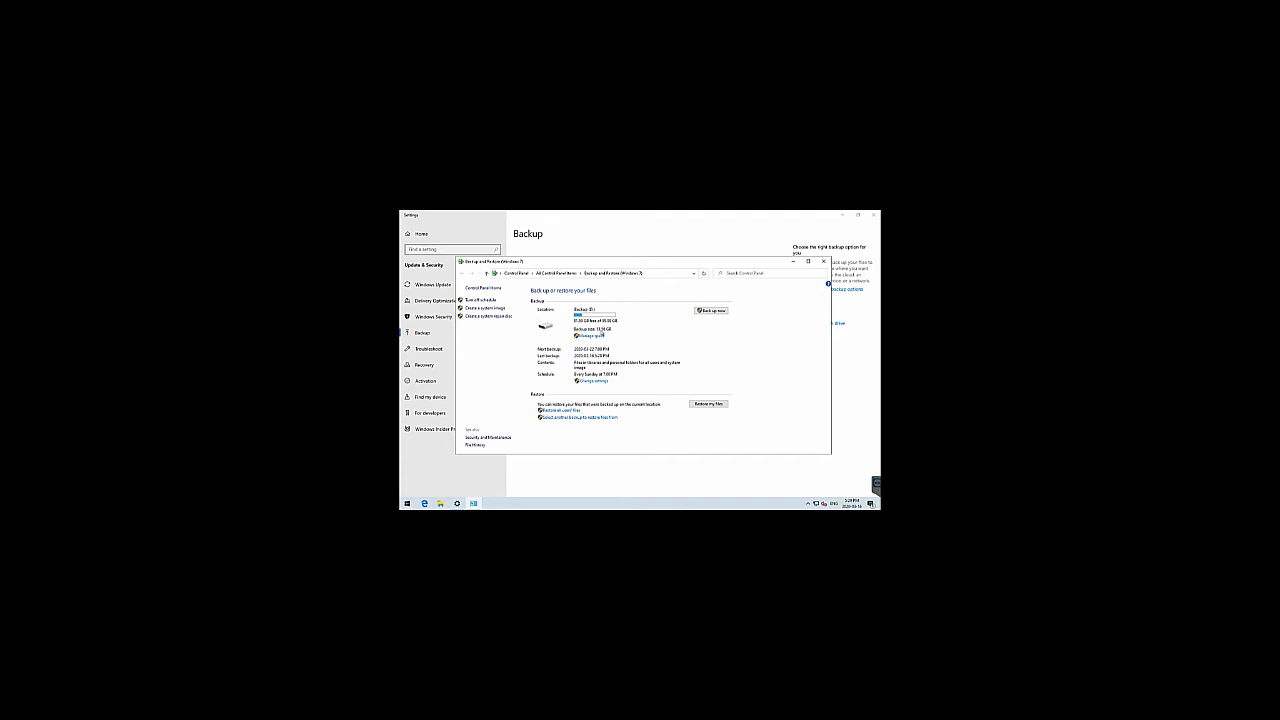
left_click(440, 503)
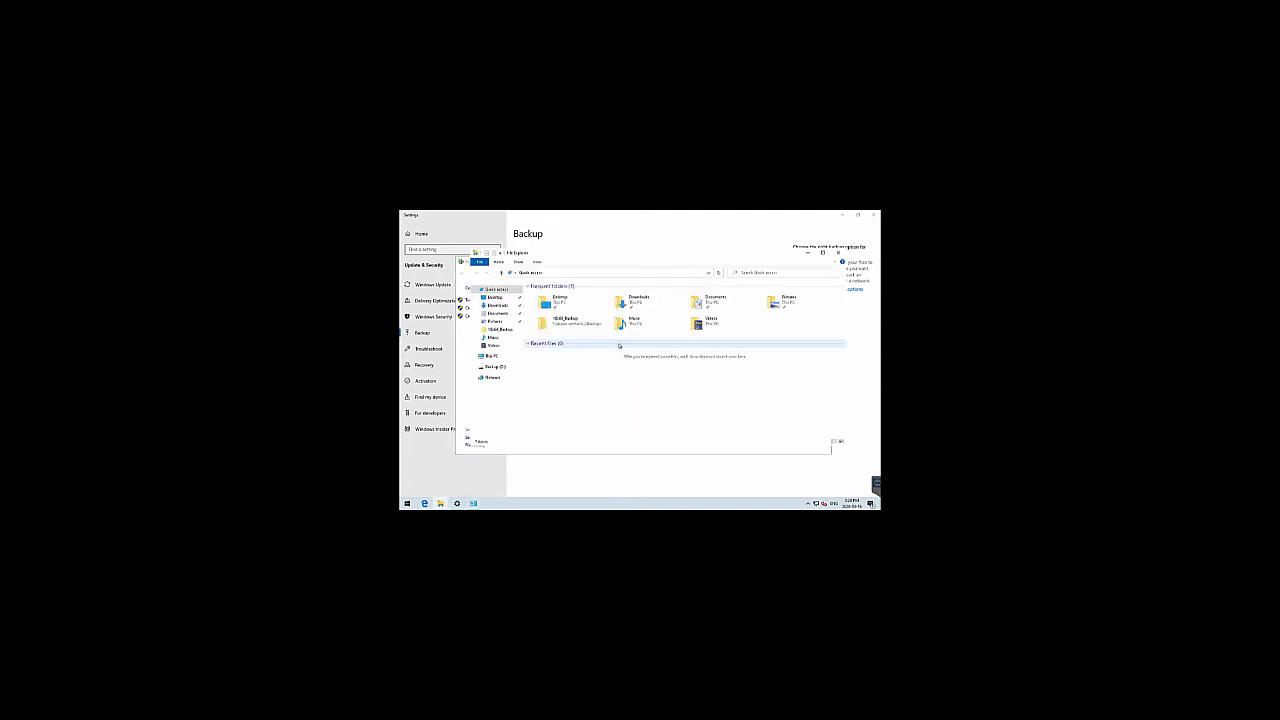
Show the Backup (D:) drive, open the first backup folder's restore options, then close them
left_click(510, 366)
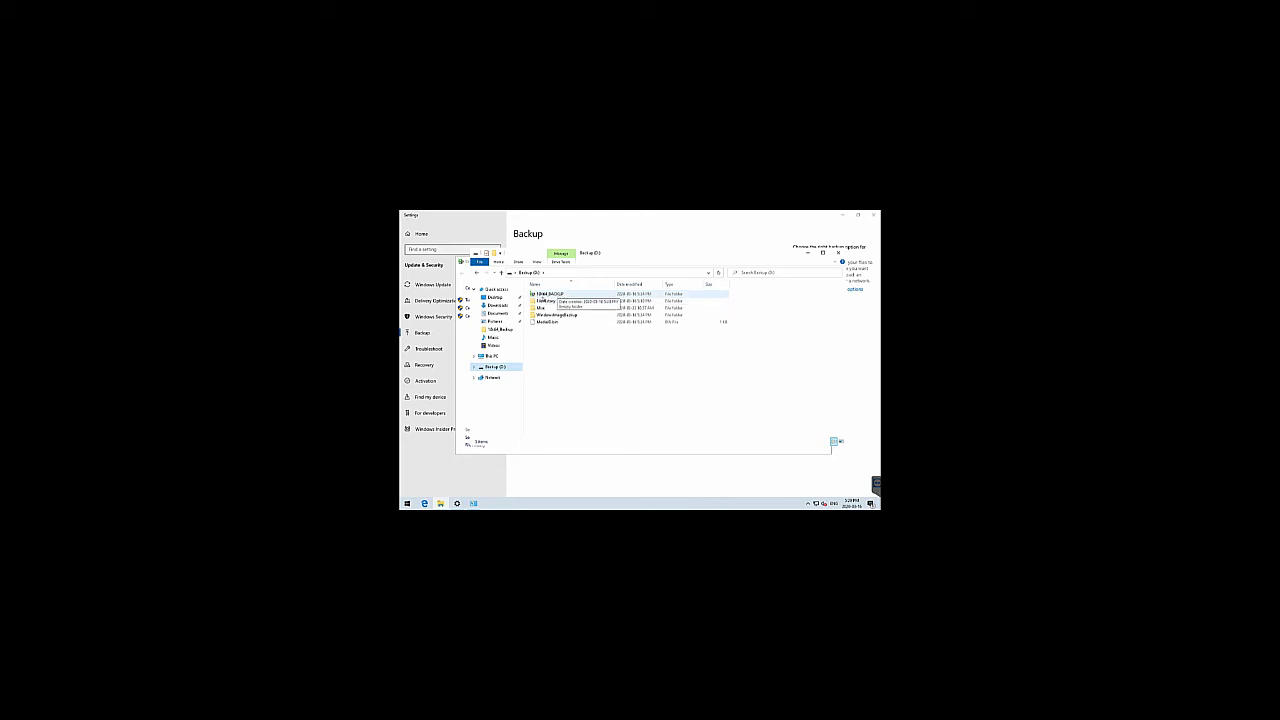
left_click(558, 294)
double_click(558, 294)
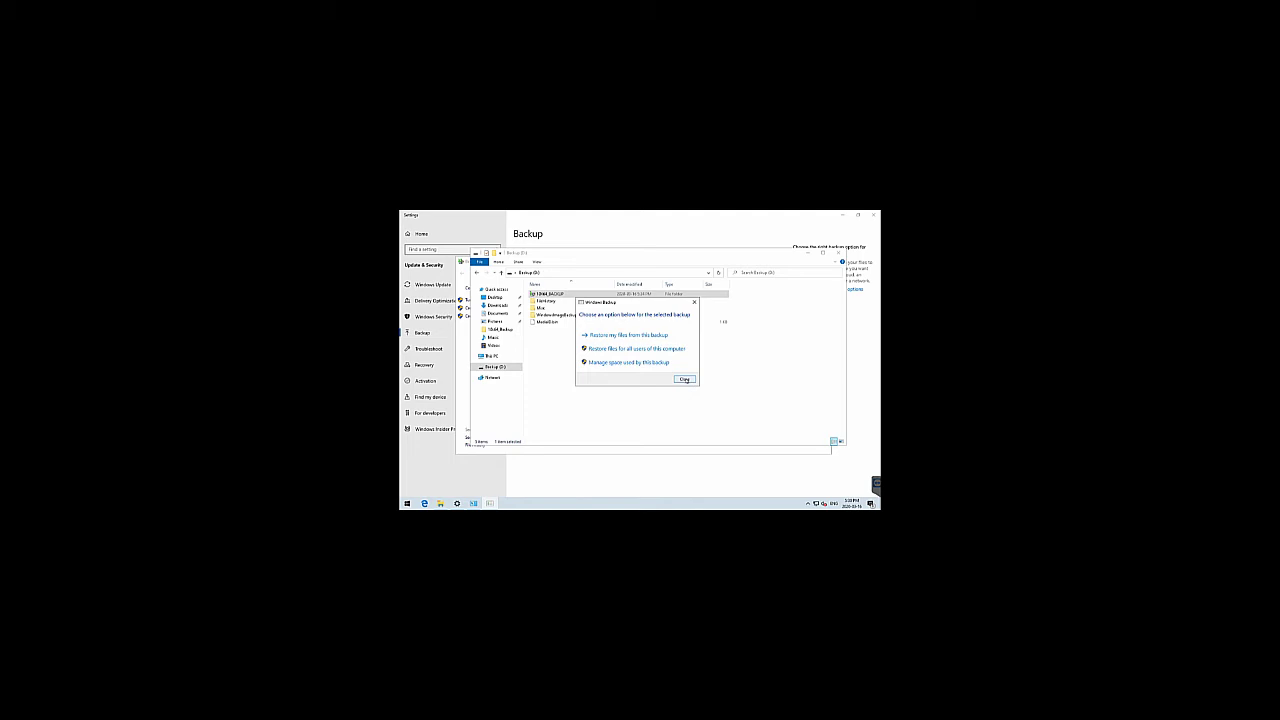
left_click(685, 379)
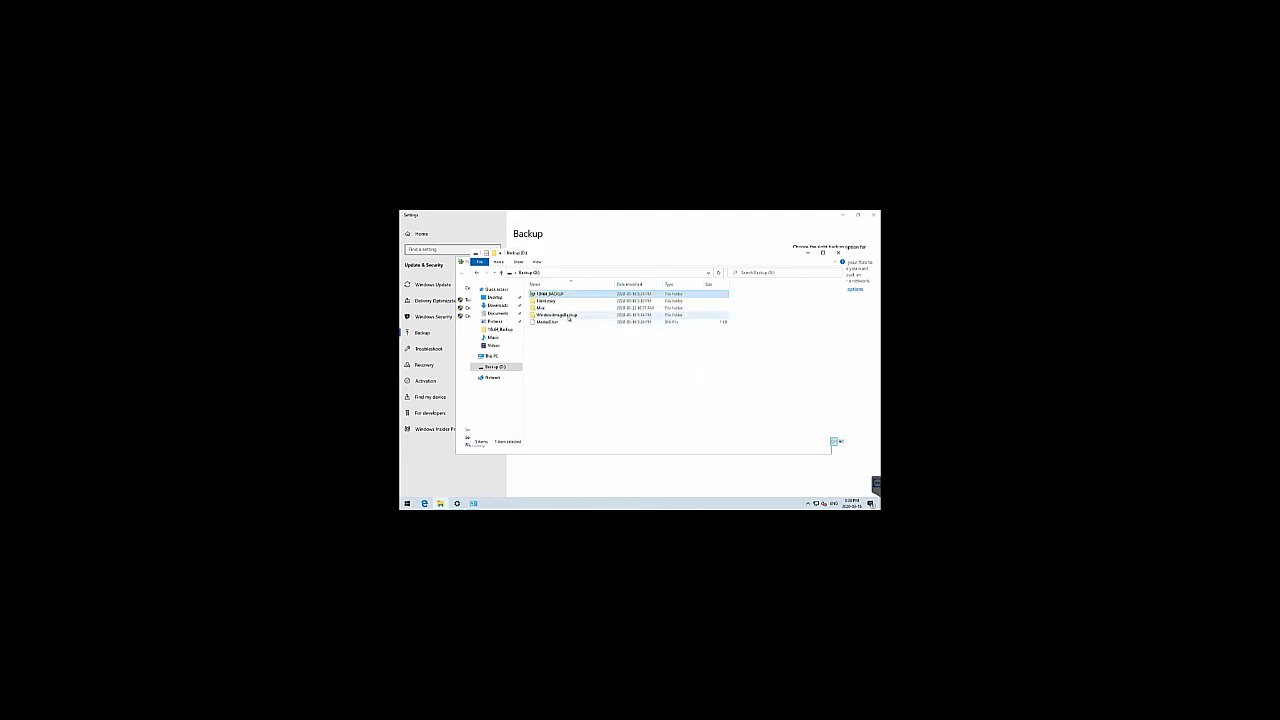
Browse into WindowsImageBackup and its system image folder, then return to the Backup (D:) top level
double_click(560, 315)
double_click(549, 295)
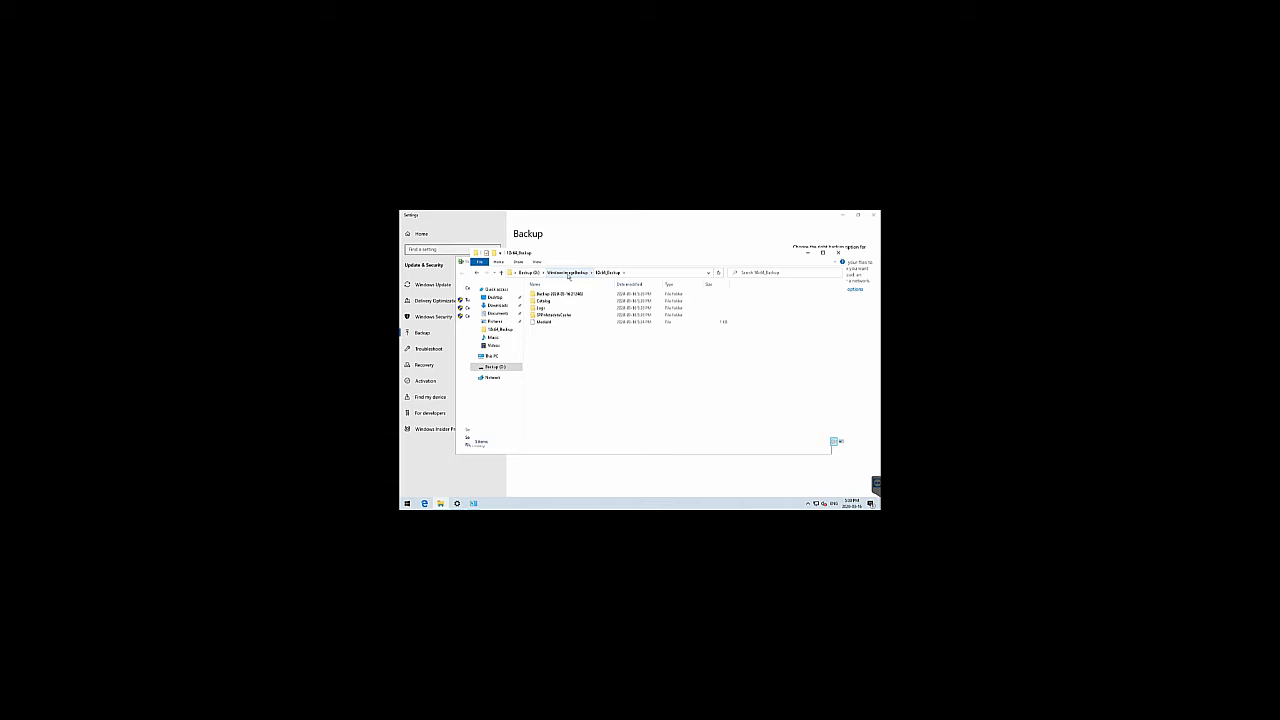
left_click(568, 273)
left_click(527, 272)
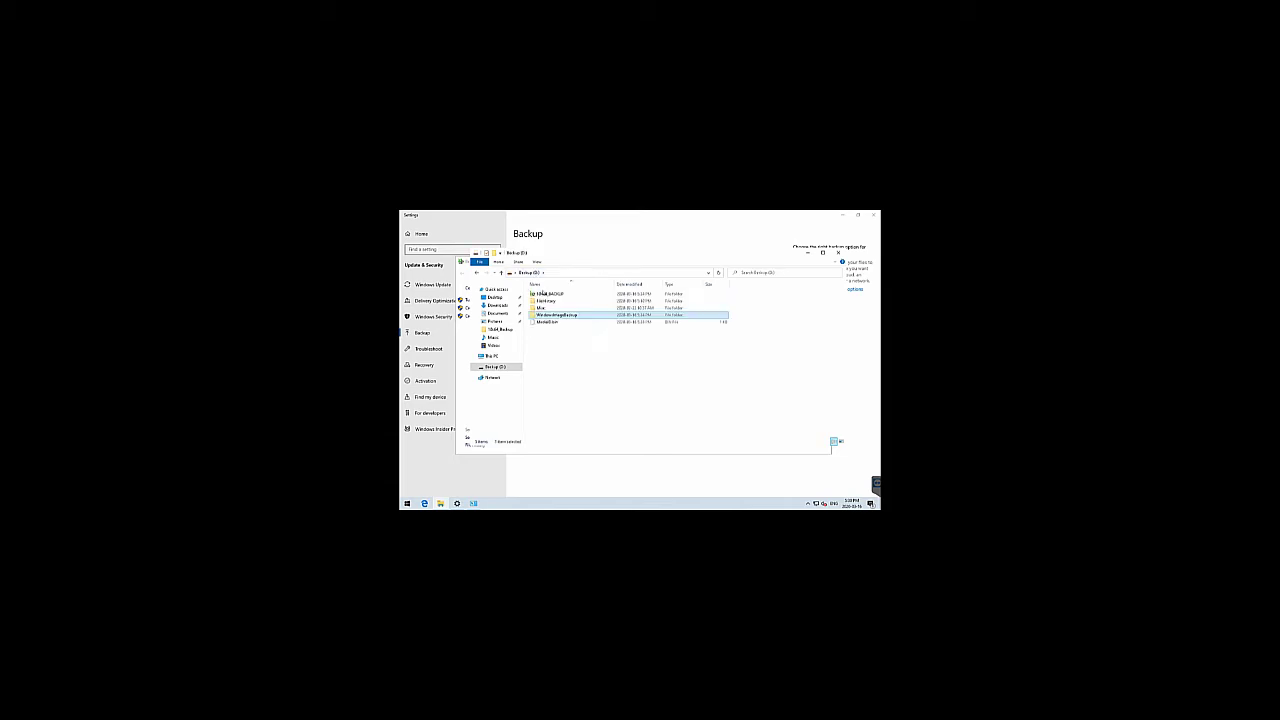
left_click(602, 390)
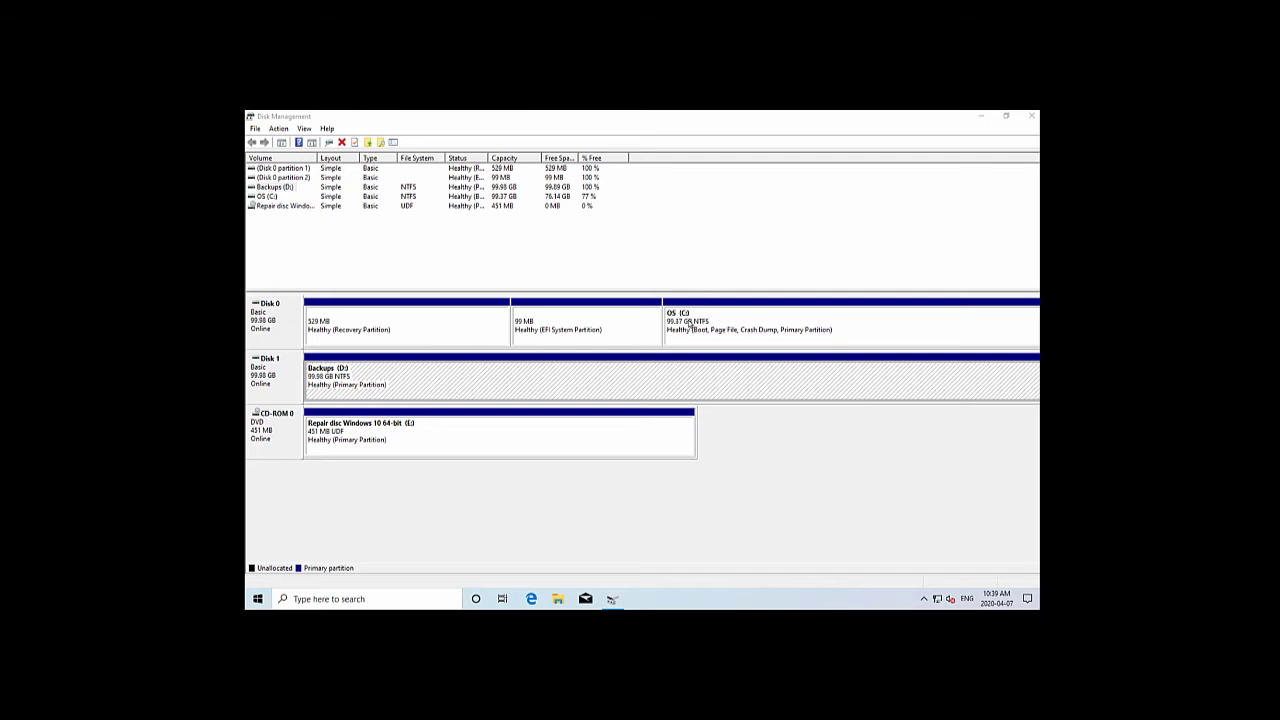
Select the OS (C:), EFI System and Recovery partitions on Disk 0, then minimise Disk Management
left_click(692, 326)
left_click(590, 334)
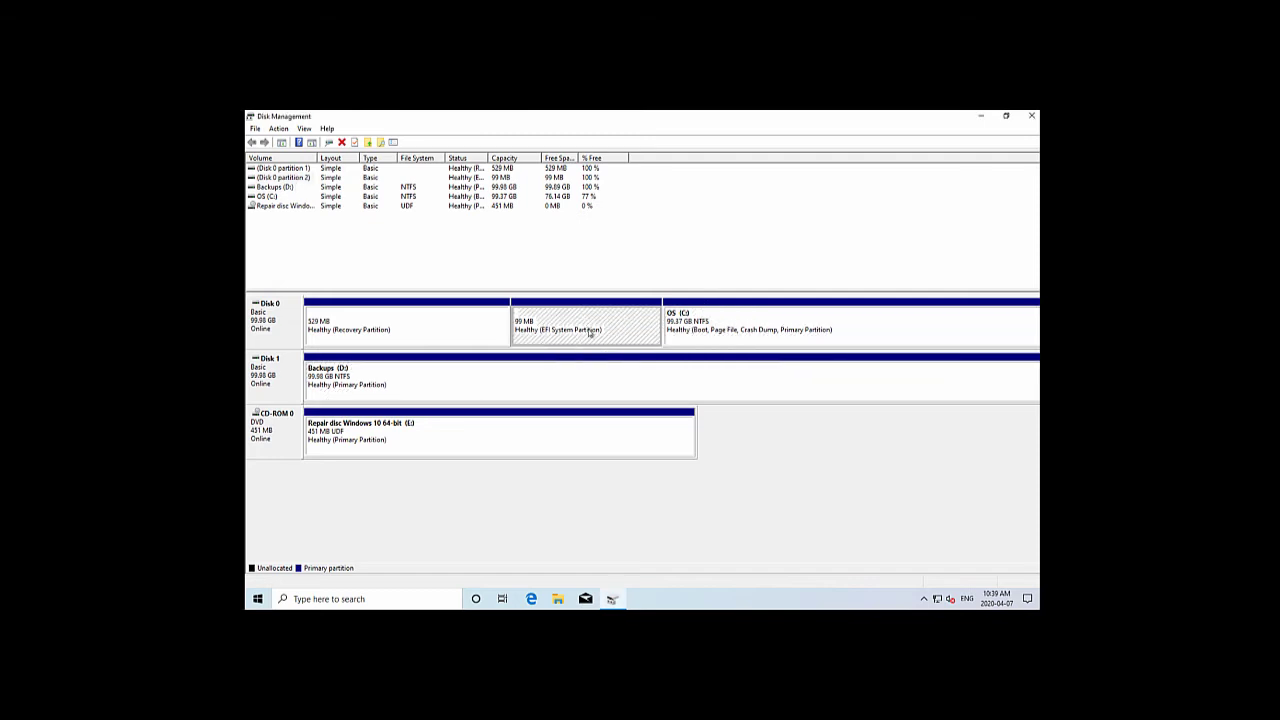
left_click(390, 333)
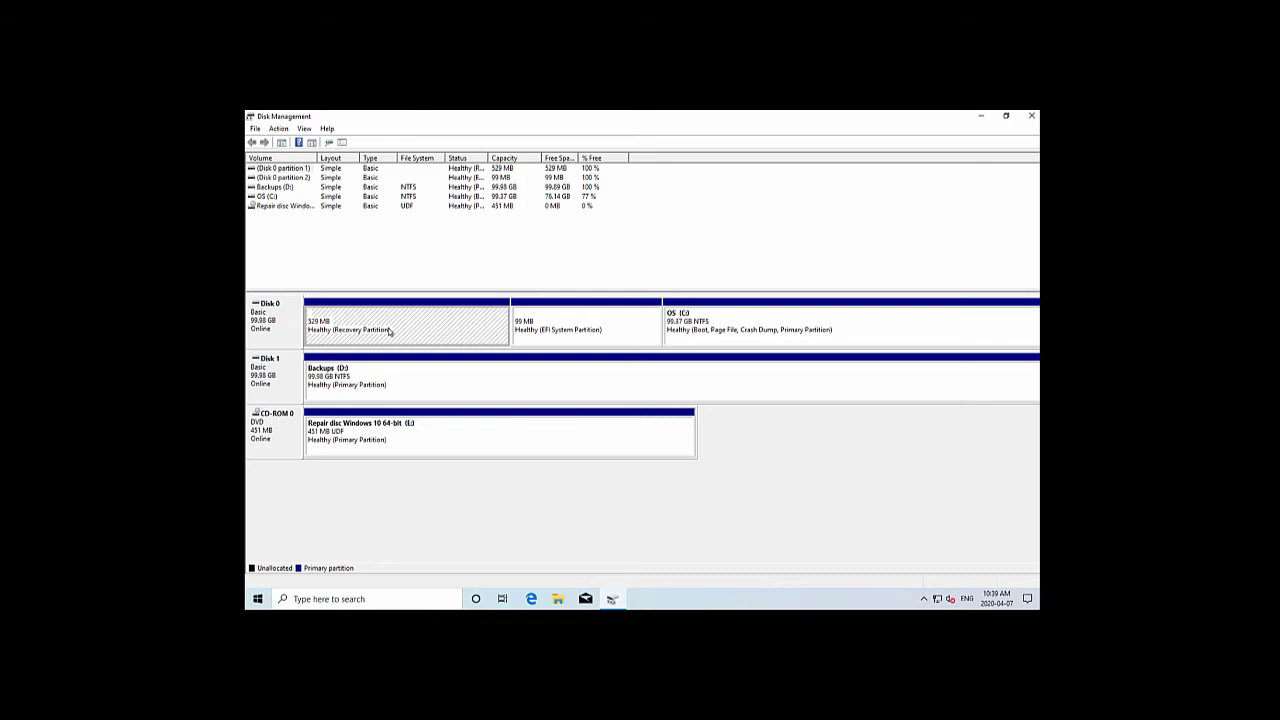
left_click(754, 331)
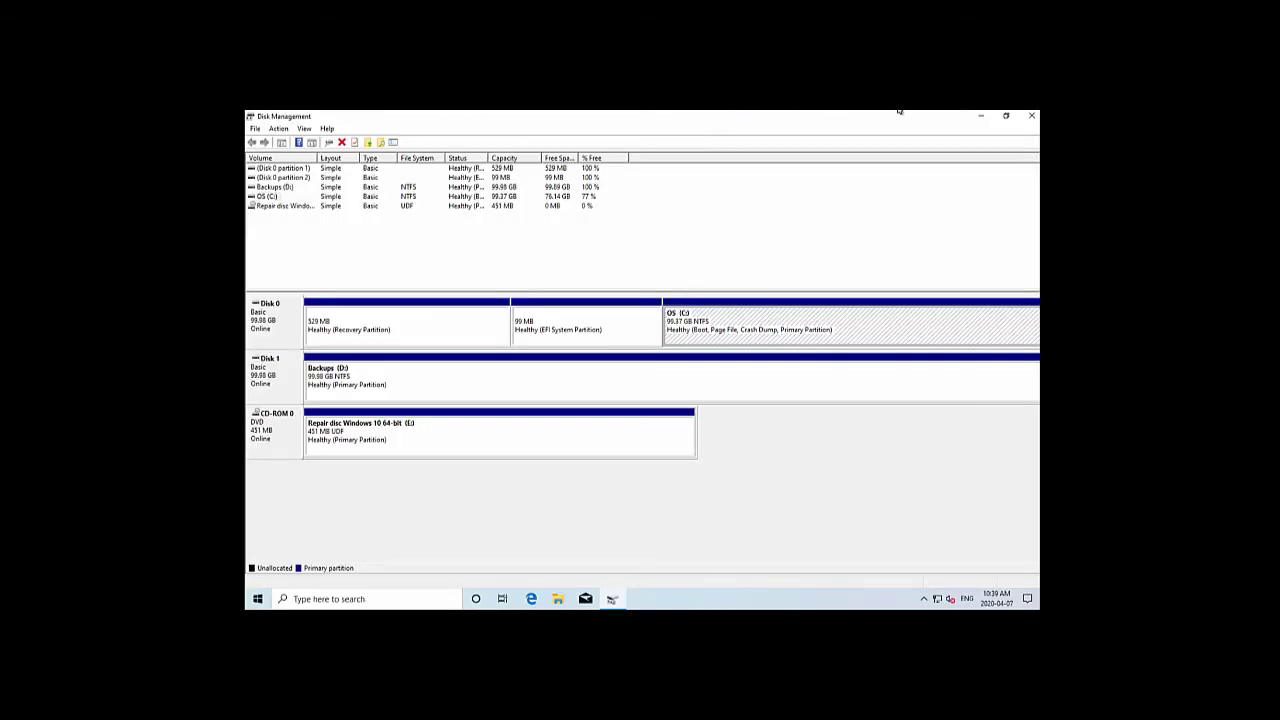
left_click(980, 118)
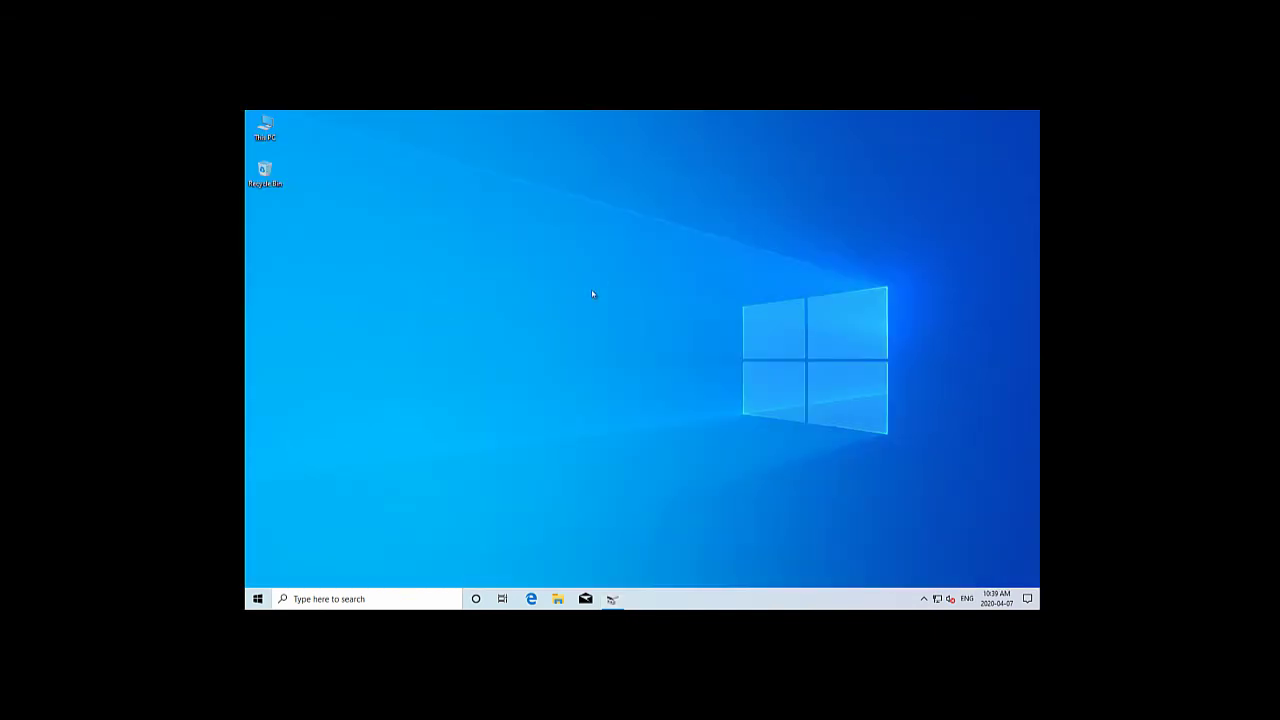
Search 'backup' from Start and open Backup and Restore (Windows 7) via Backup settings
left_click(257, 598)
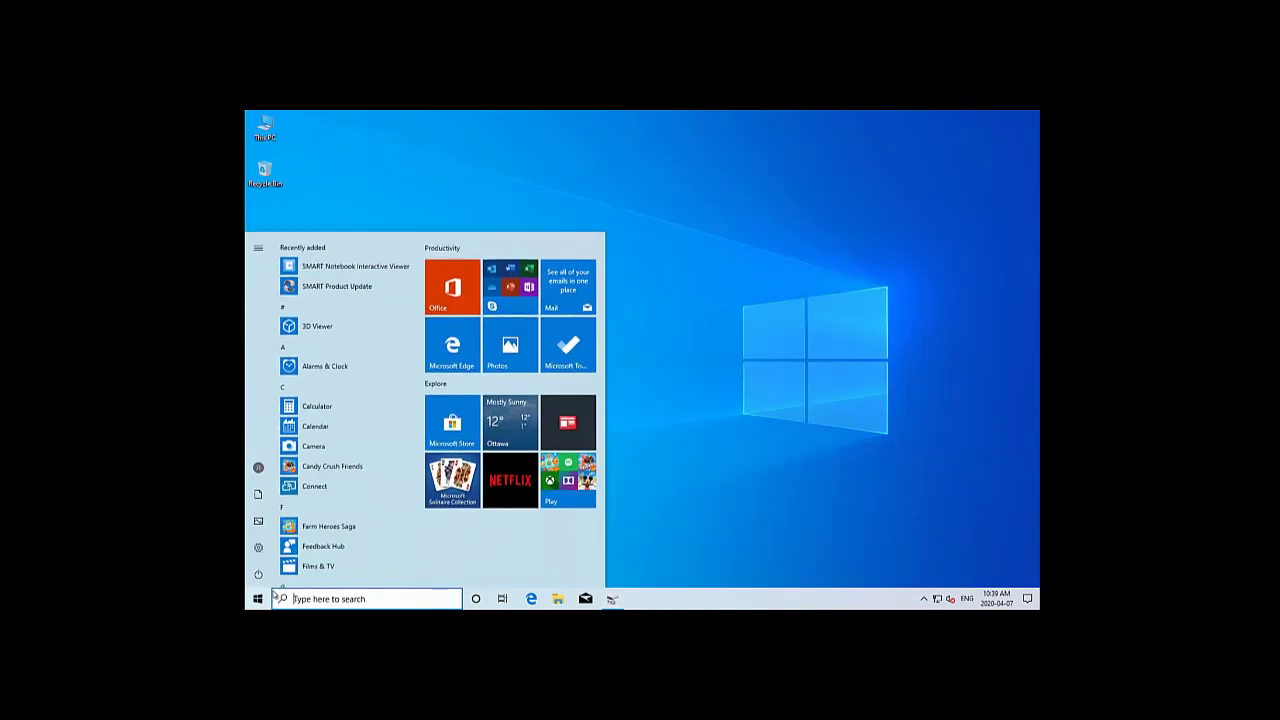
type("backup")
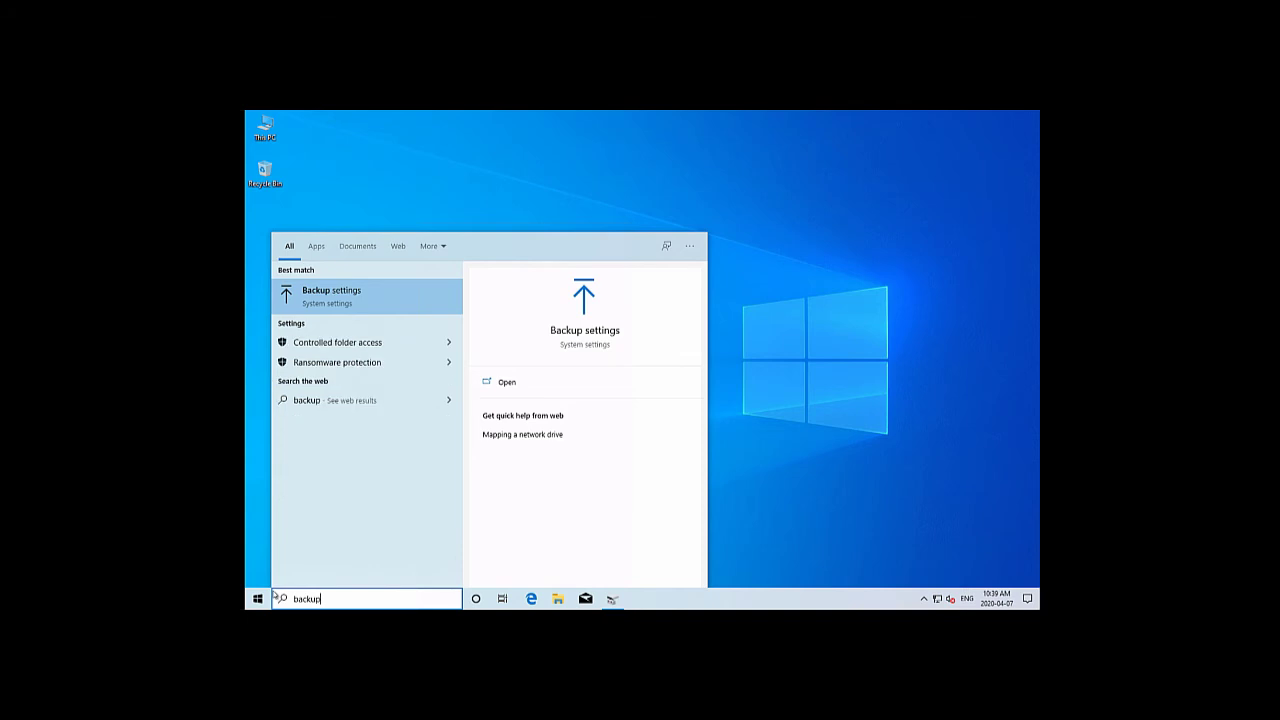
left_click(592, 332)
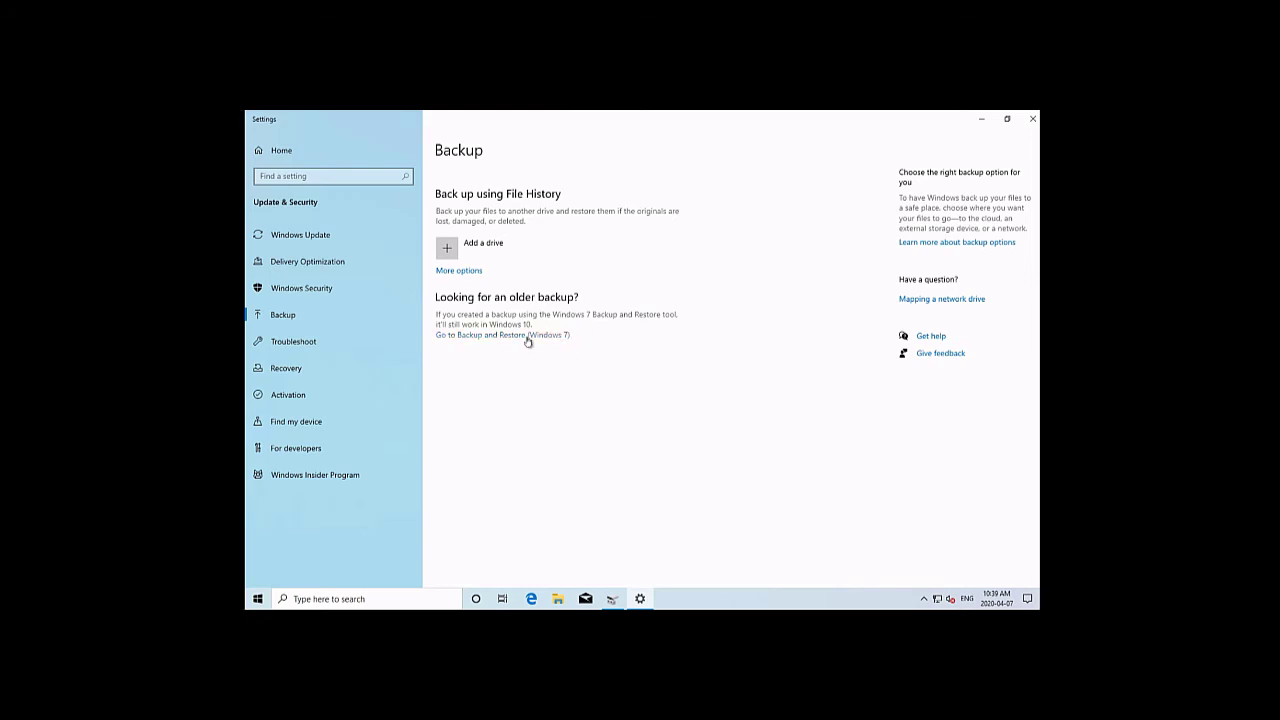
left_click(528, 336)
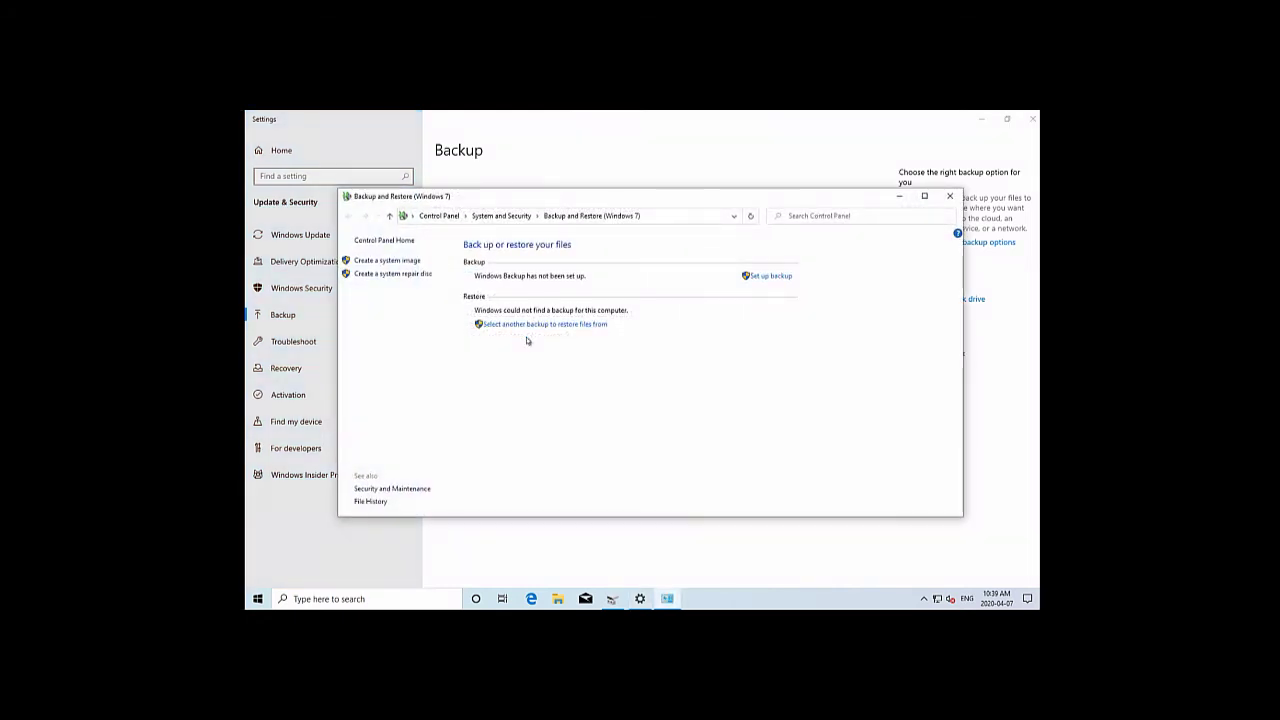
Set up a new backup to Backups (D:) with 'Let me choose' for the items
left_click(776, 280)
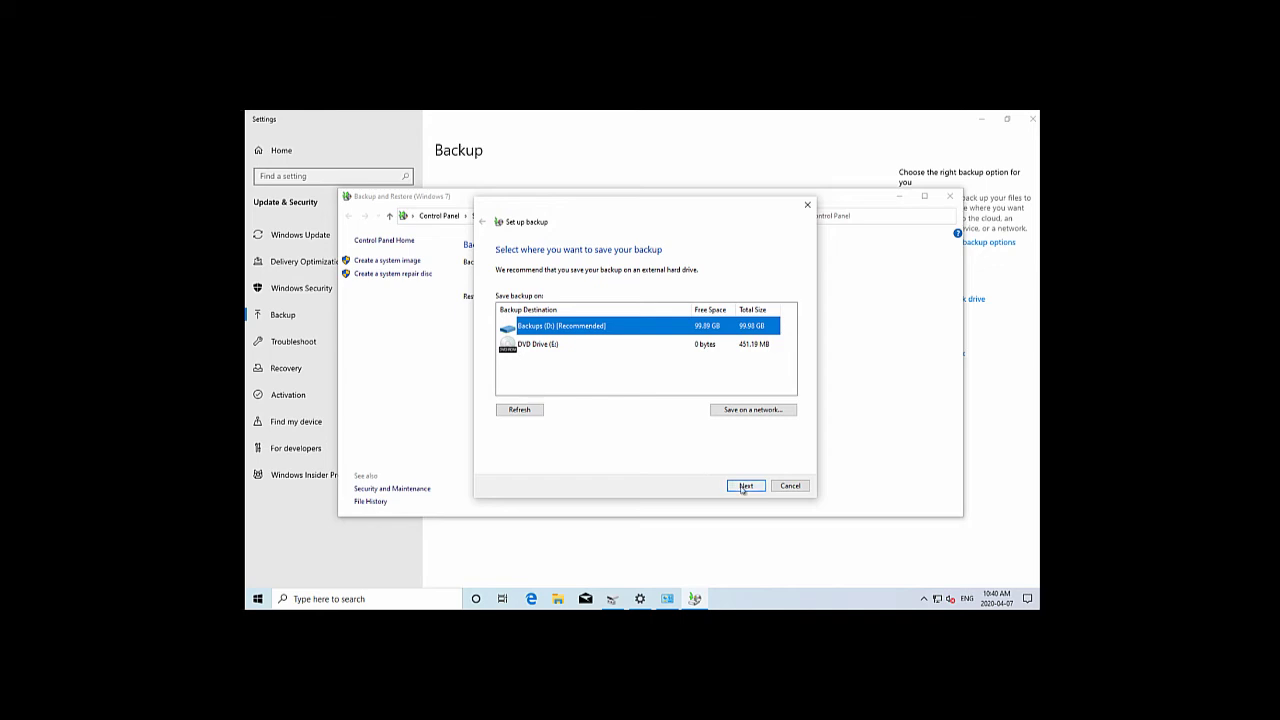
left_click(745, 486)
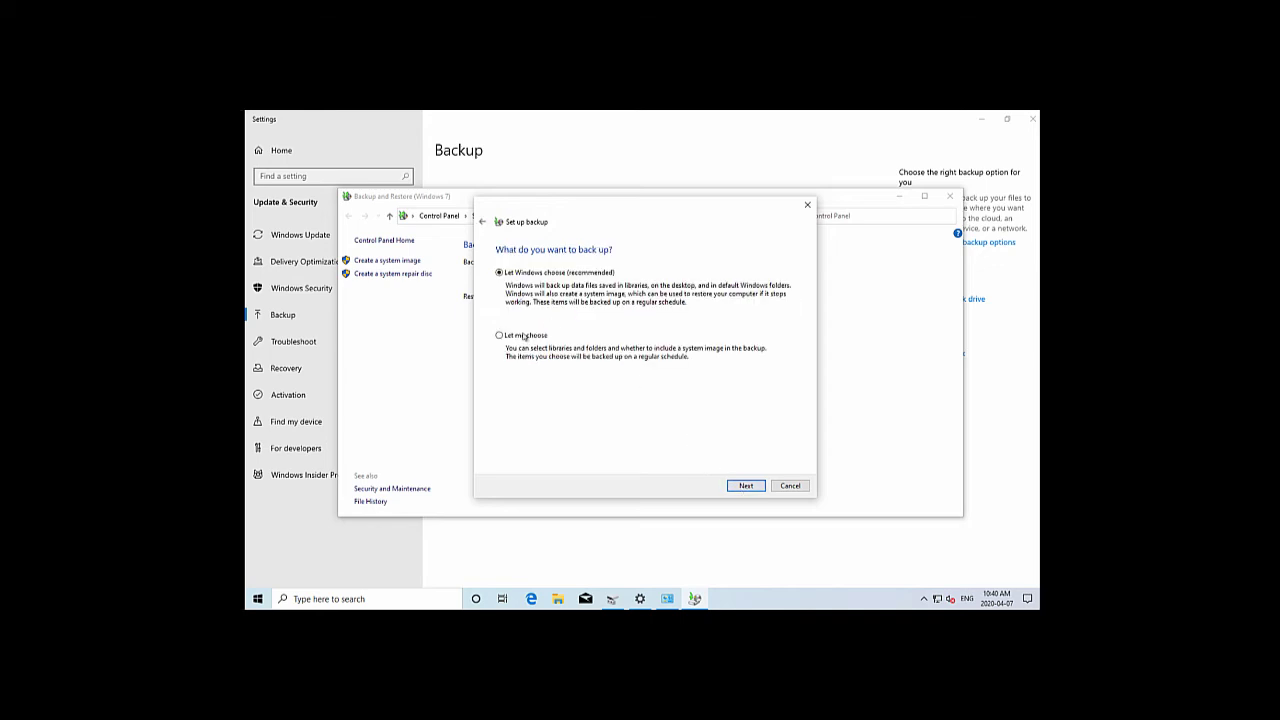
left_click(524, 337)
left_click(740, 486)
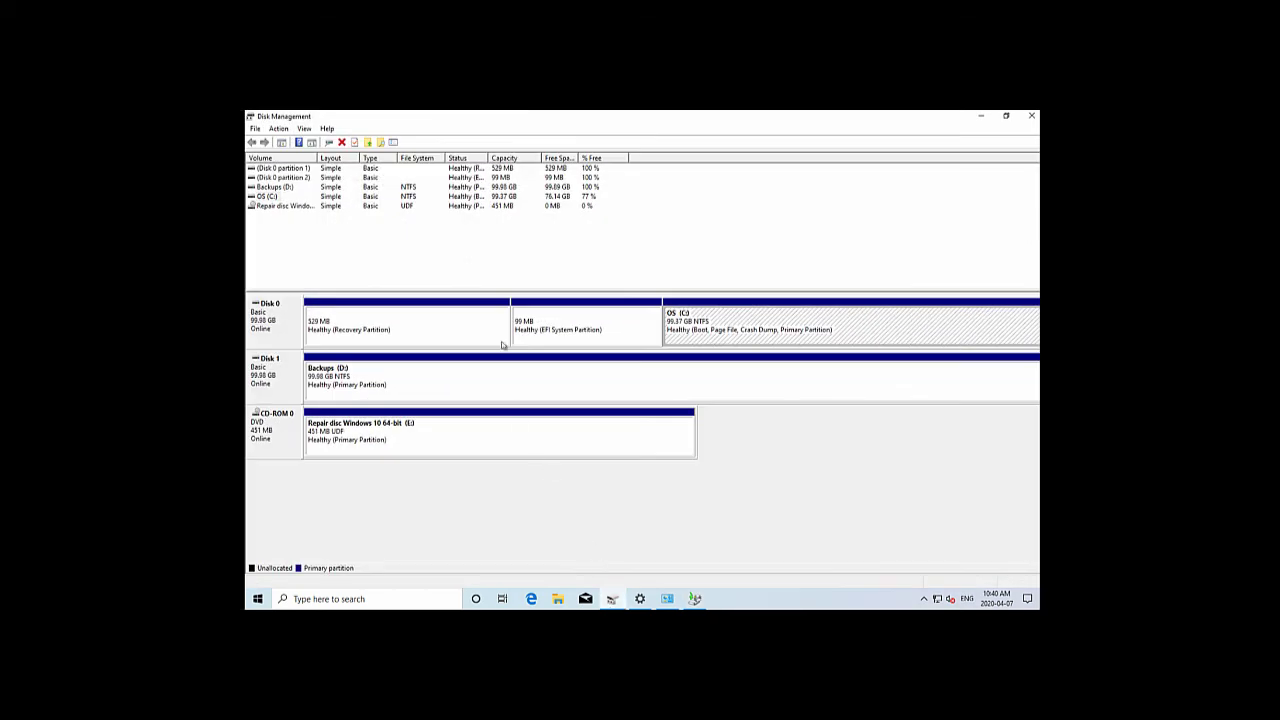
Select the EFI System, Recovery and OS (C:) partitions in Disk Management
left_click(545, 338)
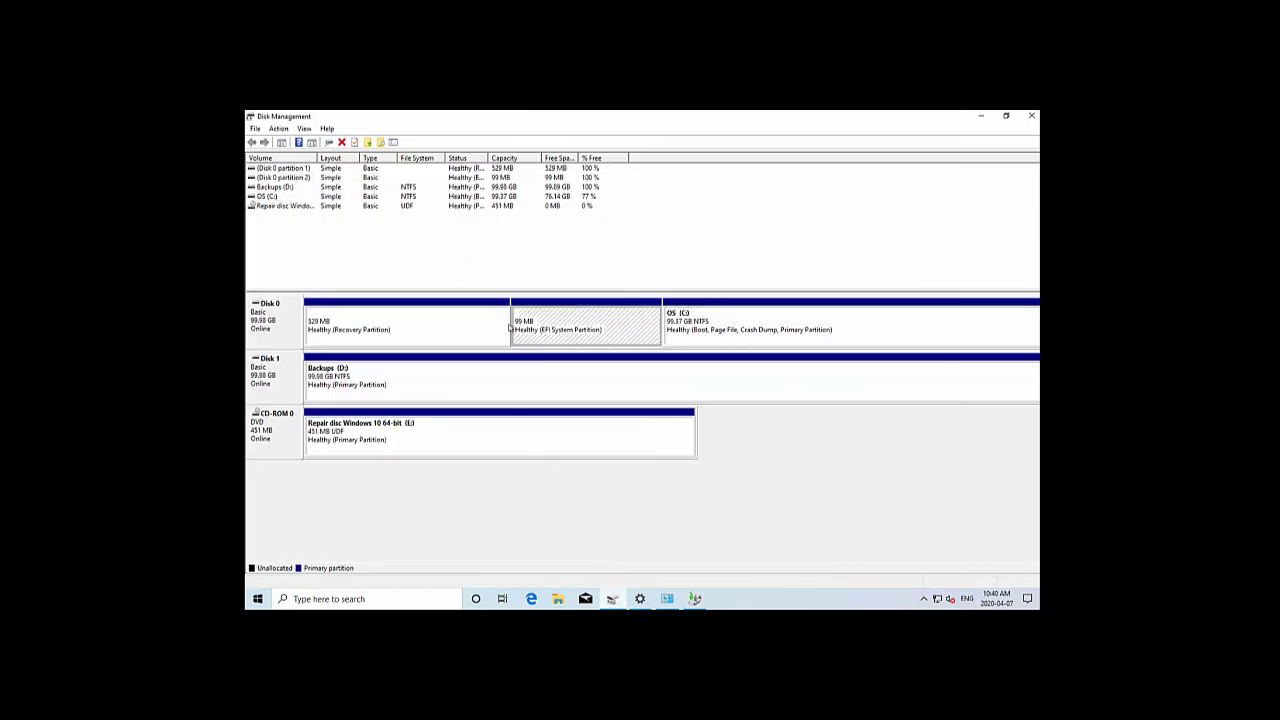
left_click(400, 339)
left_click(666, 334)
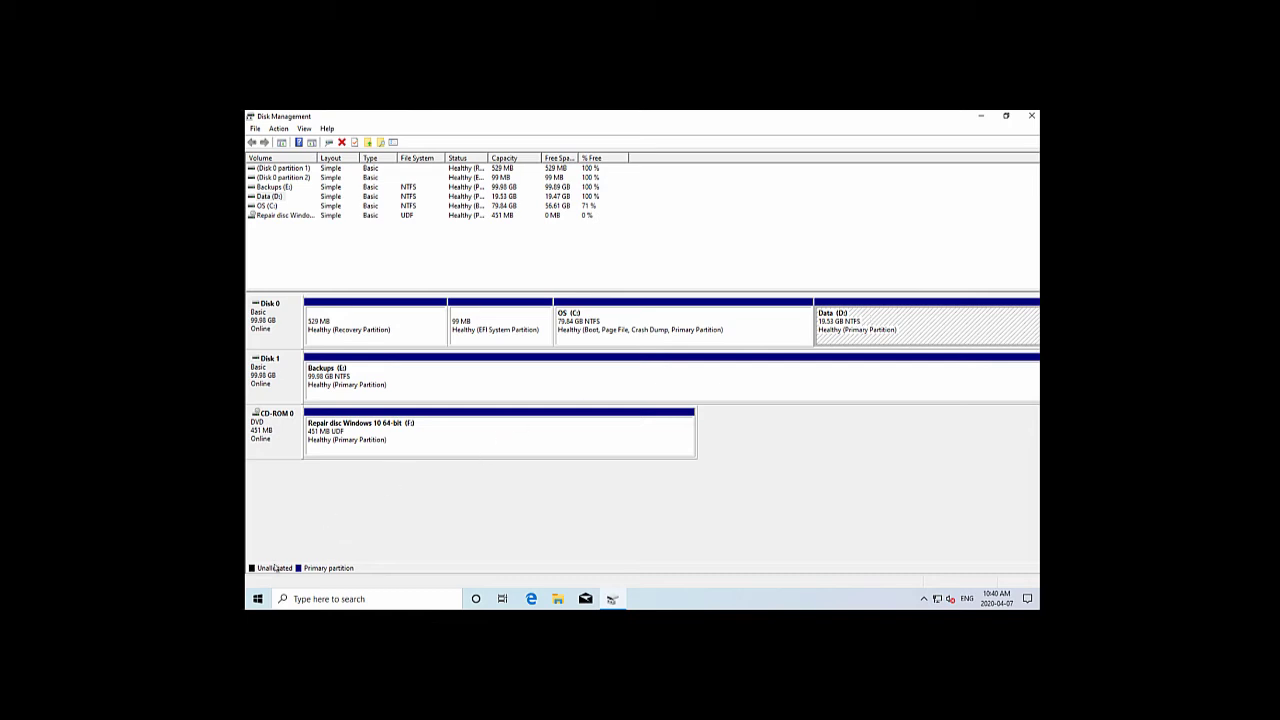
Search 'backup' from Start and open Backup and Restore (Windows 7) via Backup settings
left_click(257, 598)
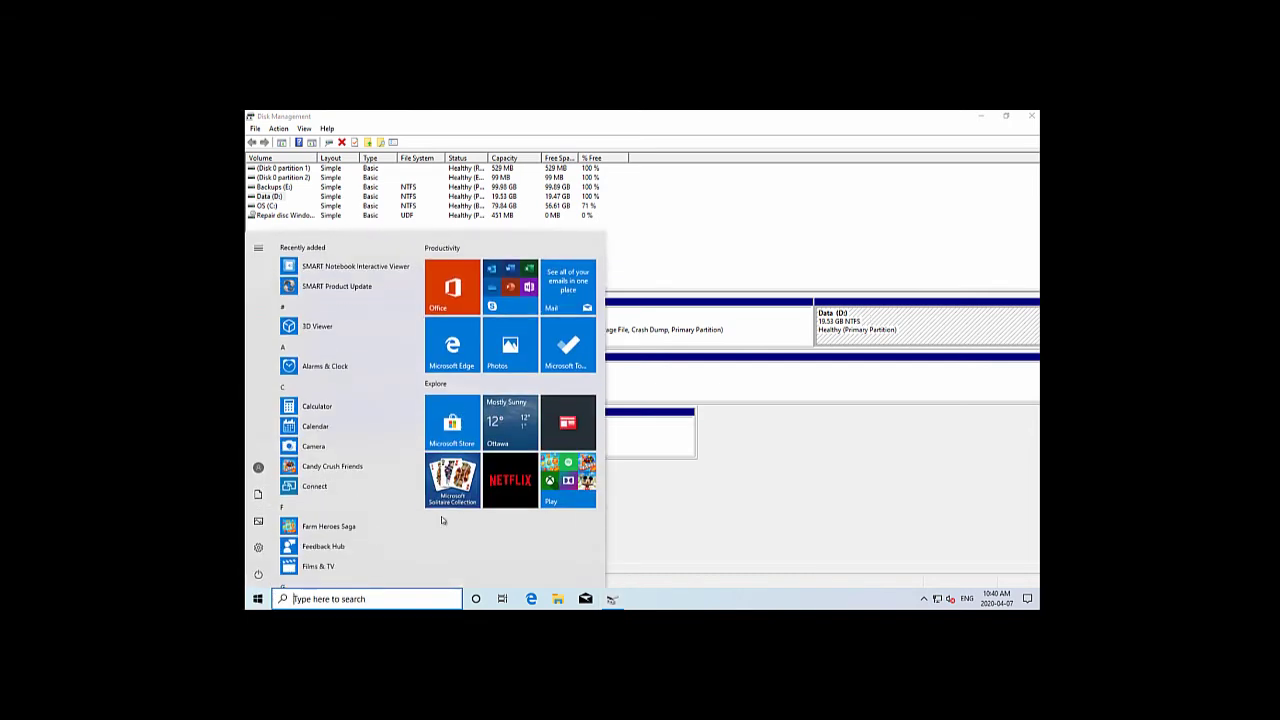
type("backup")
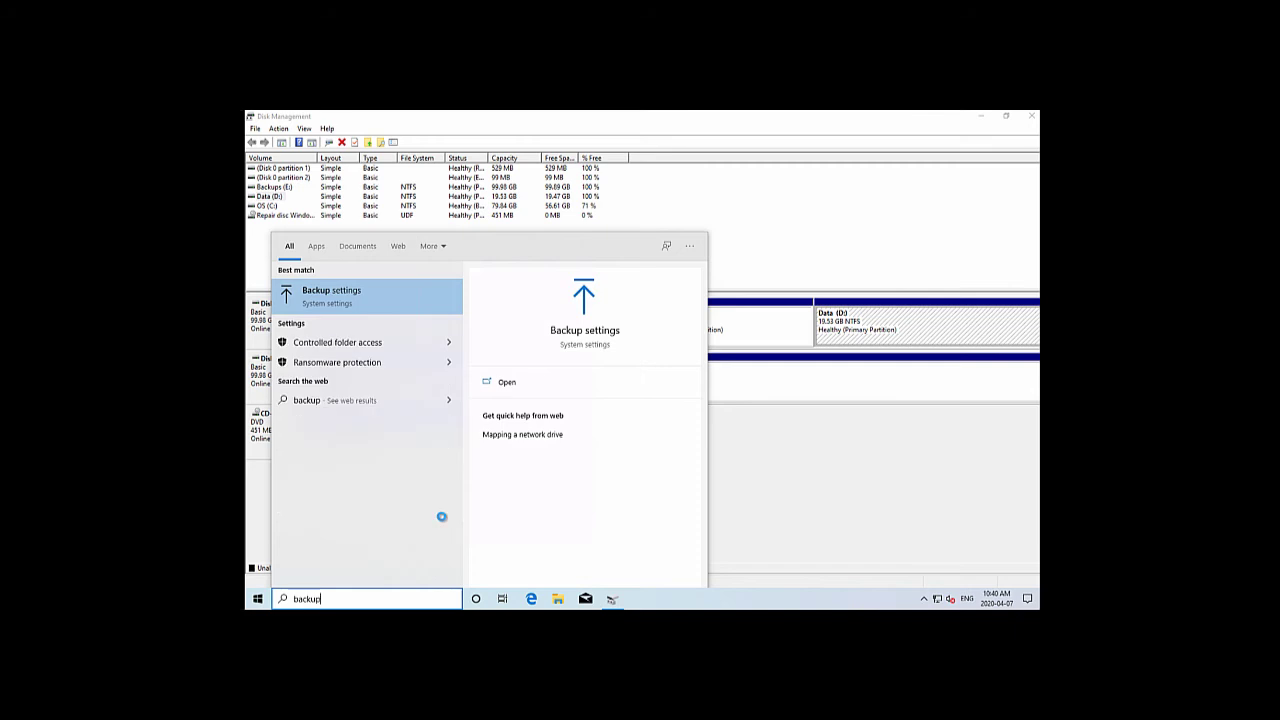
left_click(599, 334)
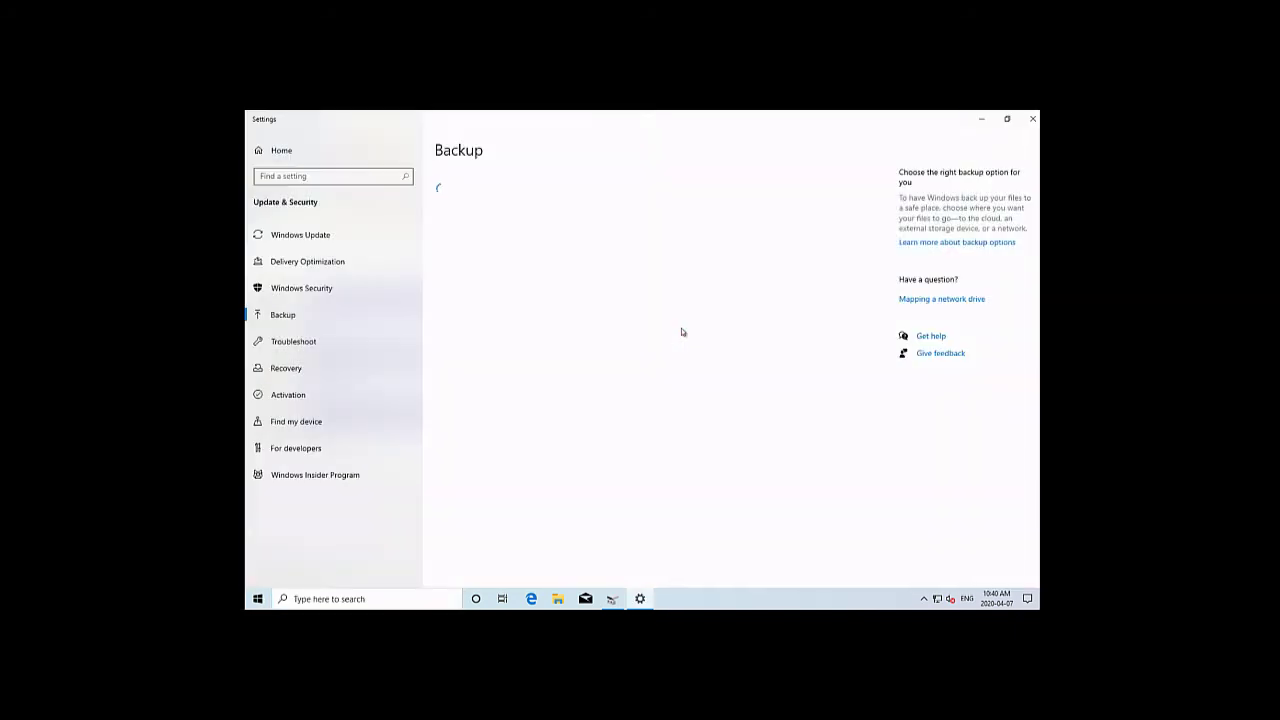
left_click(530, 336)
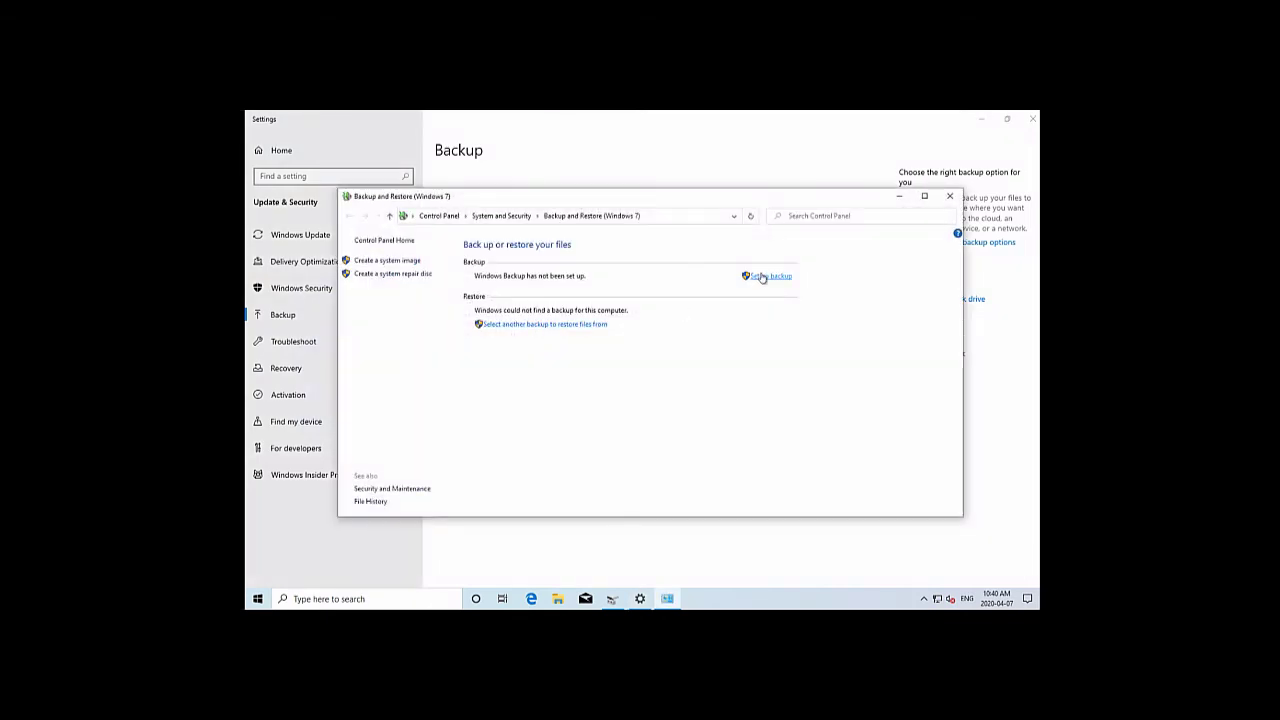
Set up a backup to Backups (E:) with 'Let me choose', then bring Disk Management forward
left_click(762, 277)
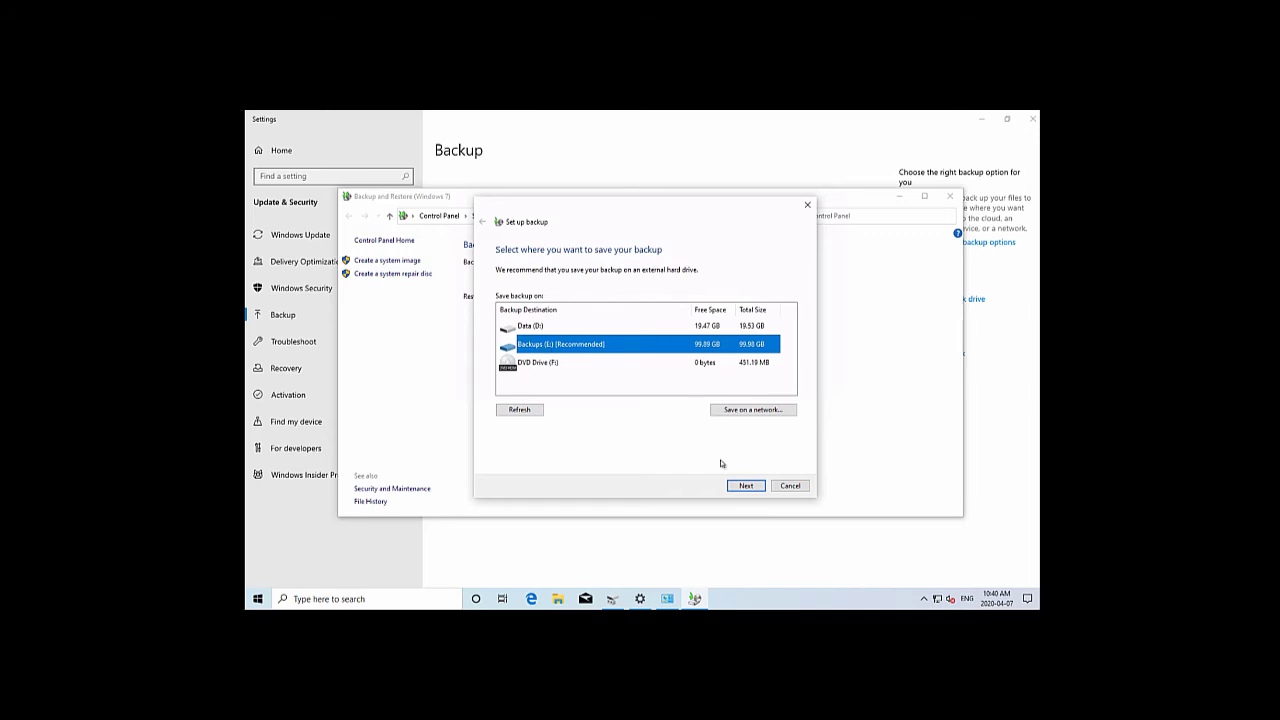
left_click(745, 485)
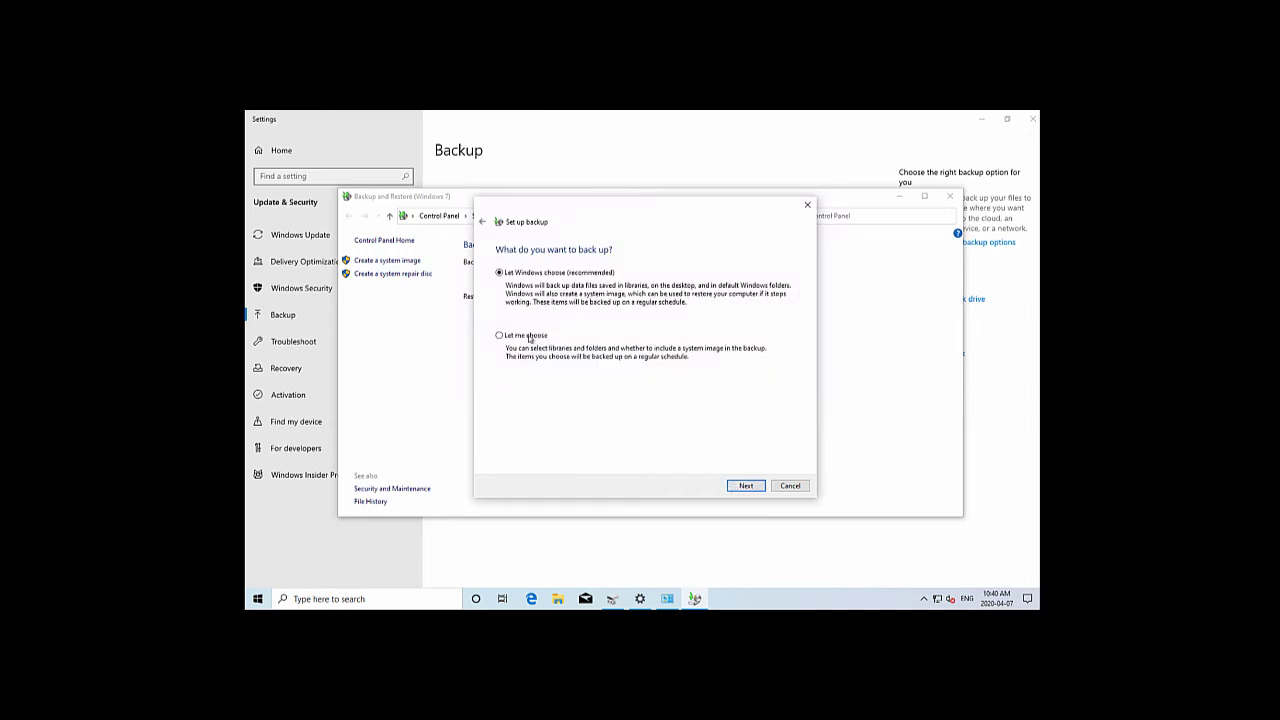
left_click(531, 337)
left_click(733, 487)
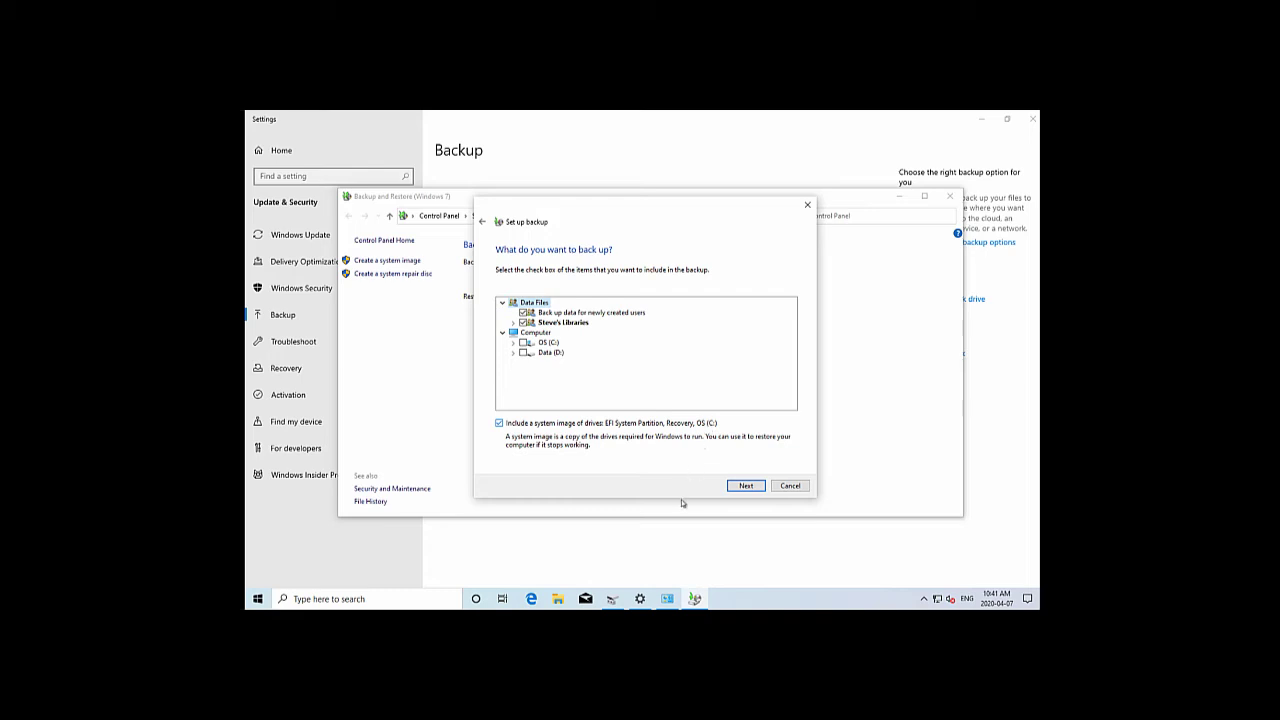
left_click(612, 600)
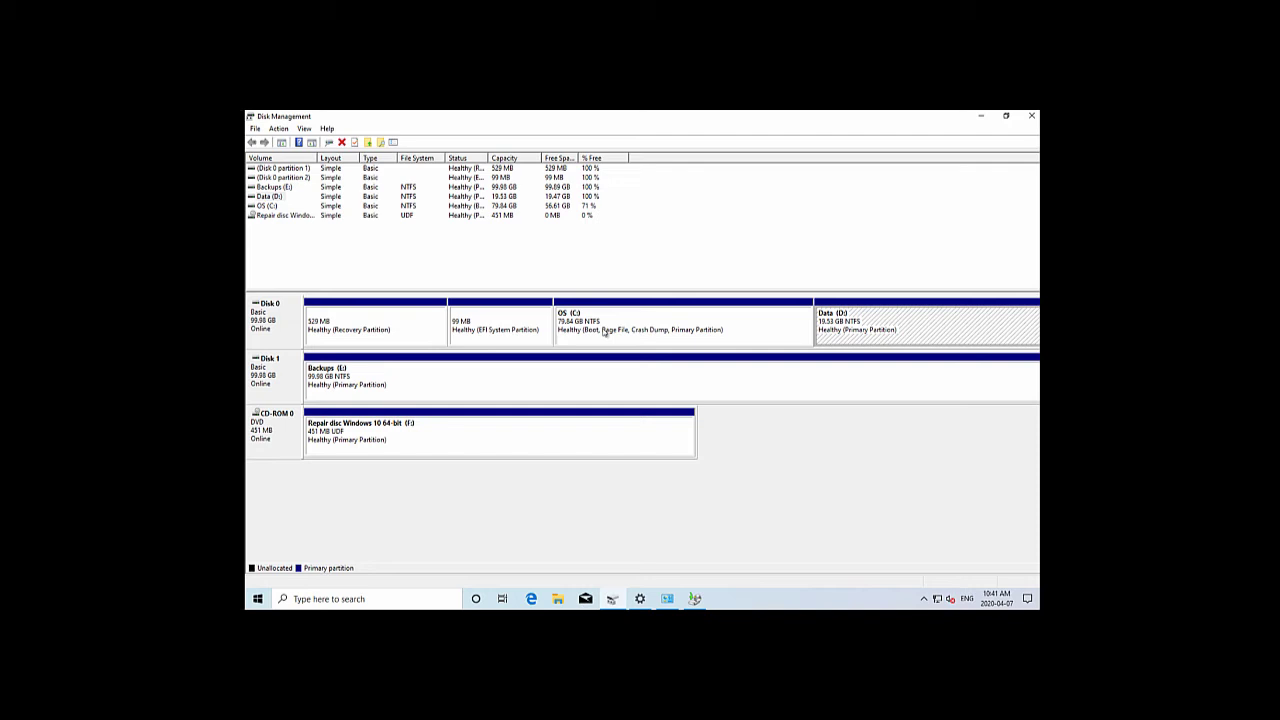
Switch between Disk Management and the Set up backup wizard, then cancel the backup setup
left_click(695, 598)
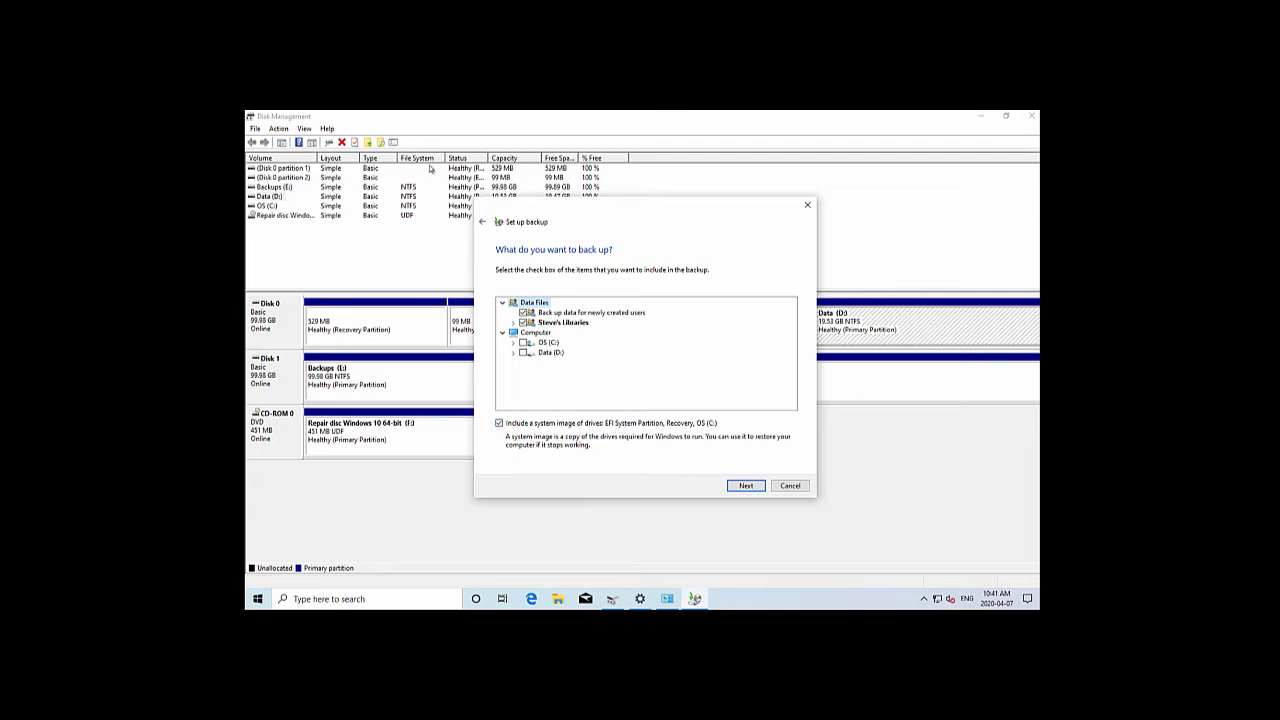
left_click(338, 116)
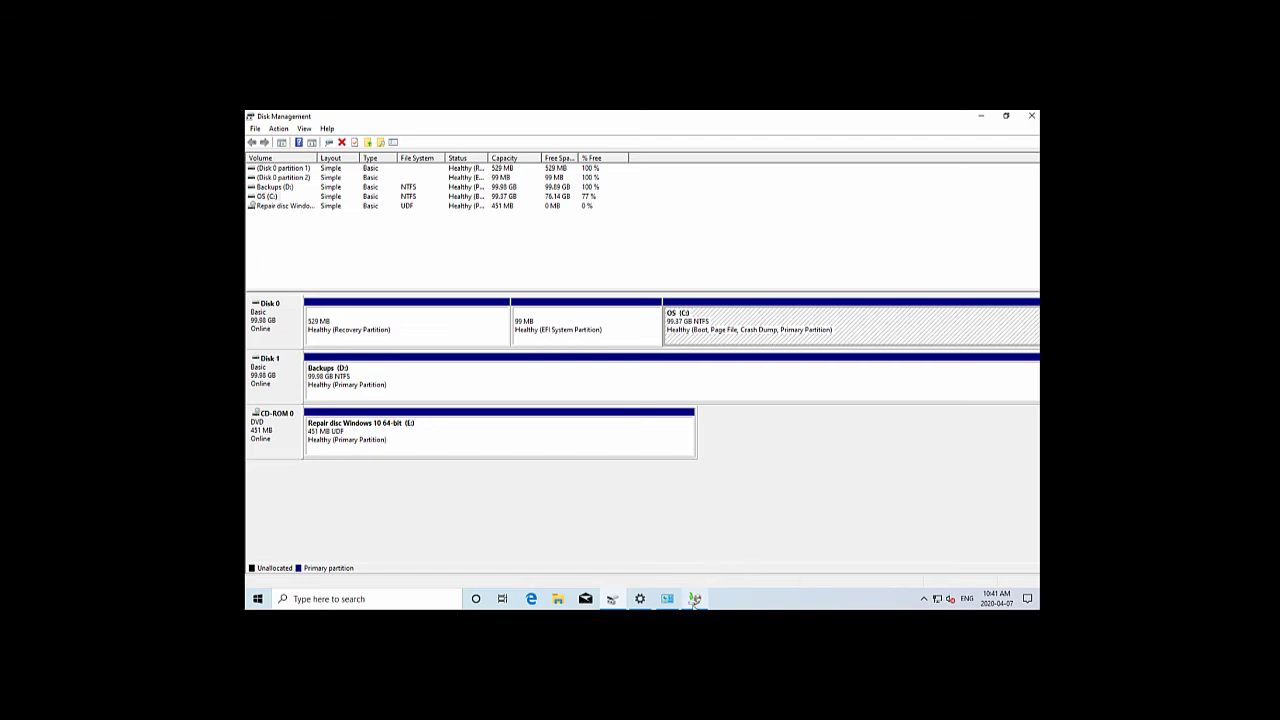
left_click(695, 599)
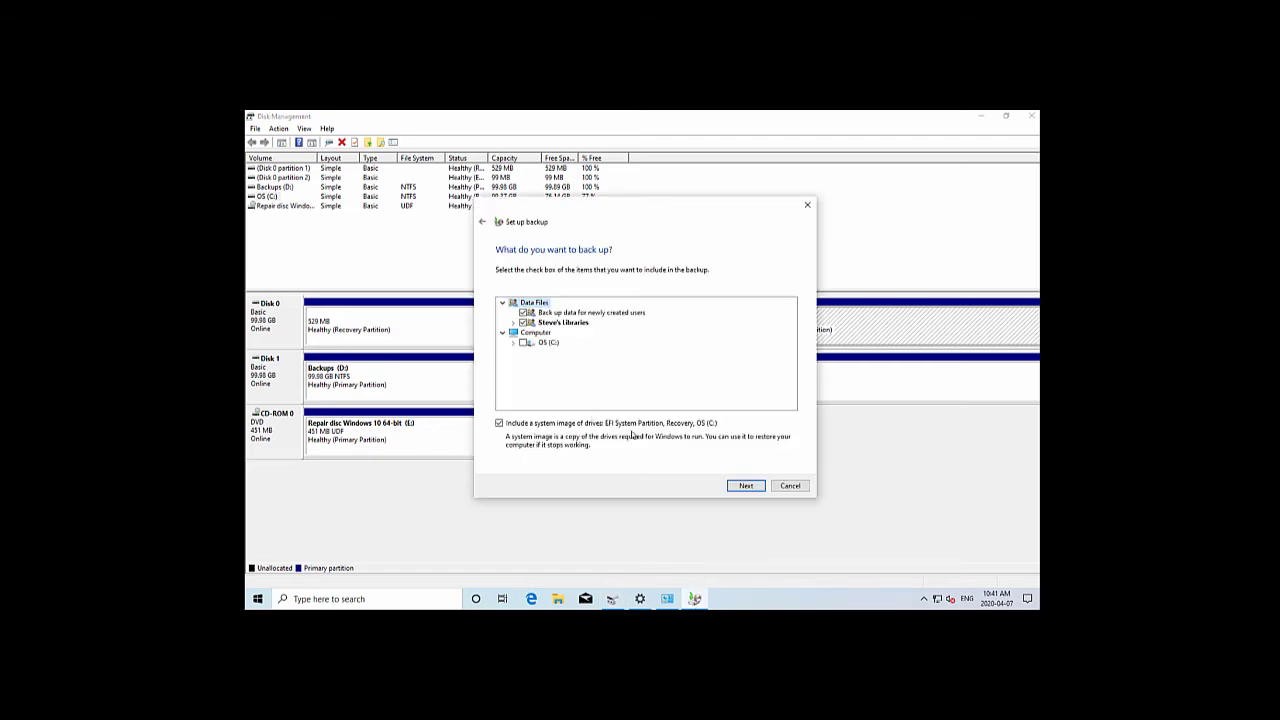
left_click(788, 487)
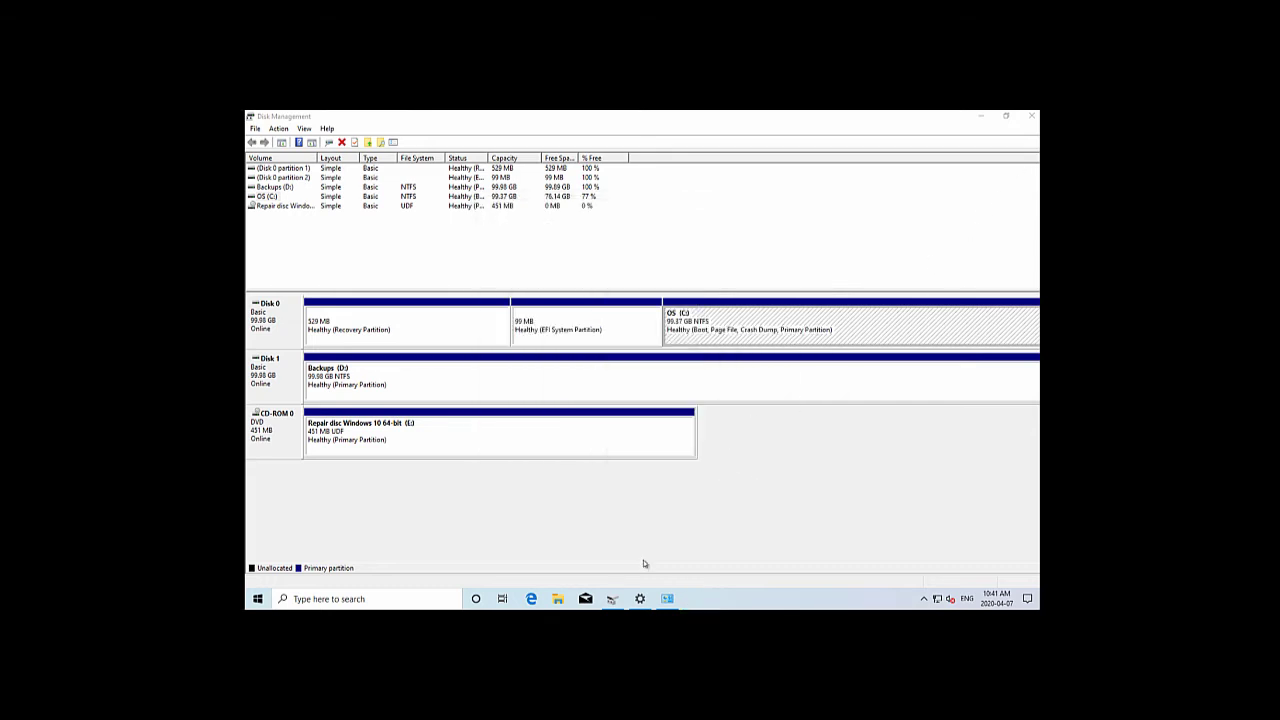
From the Settings backup page, open Backup and Restore (Windows 7) and start a system image to Backups (D:)
mouse_move(639, 601)
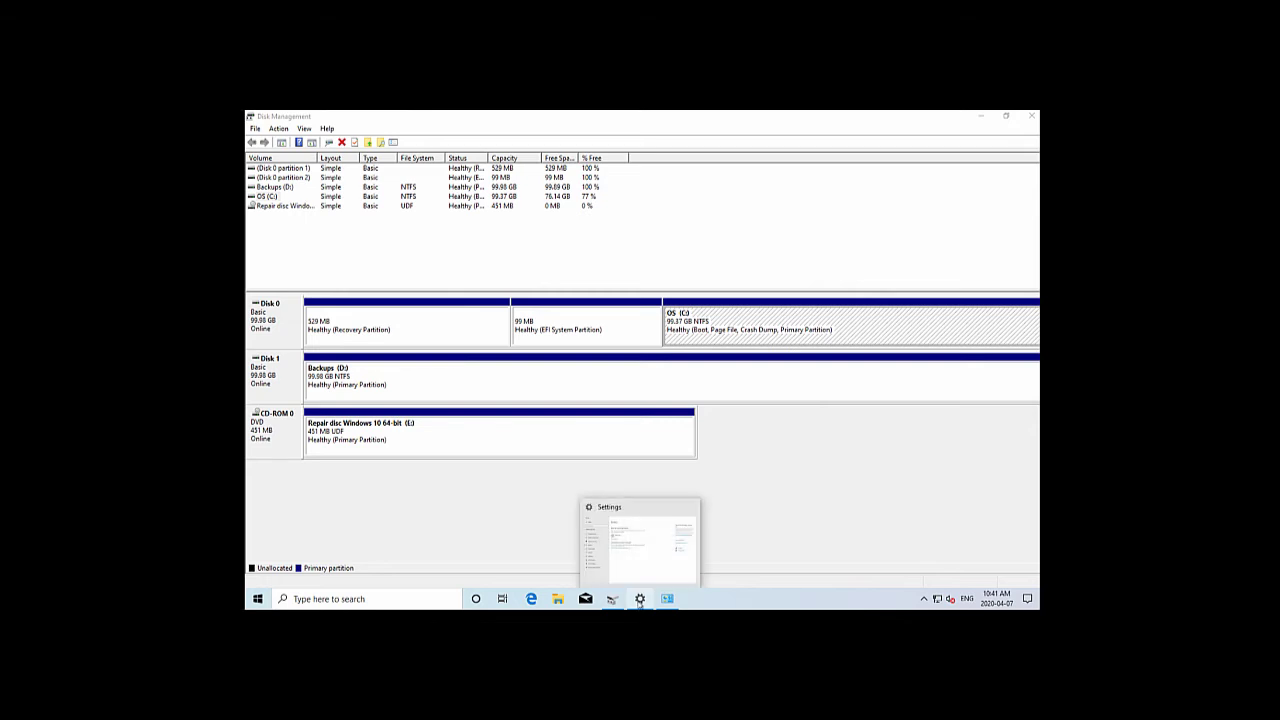
left_click(639, 599)
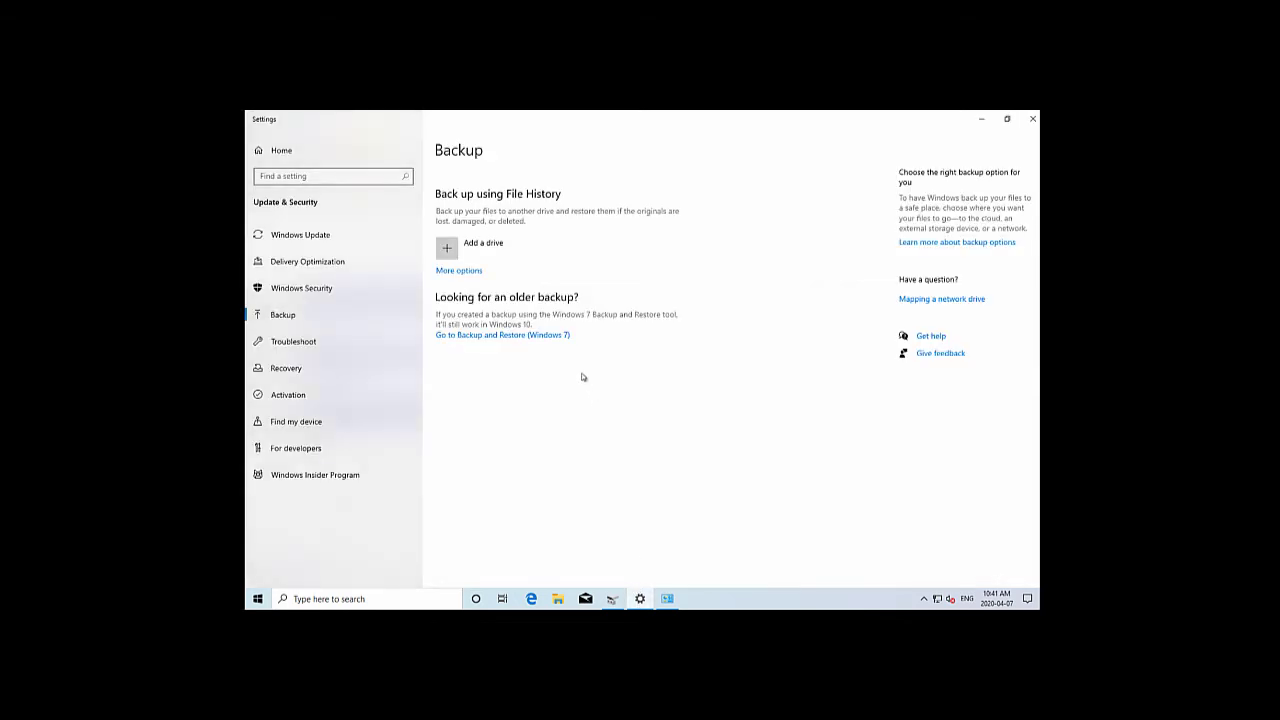
left_click(515, 336)
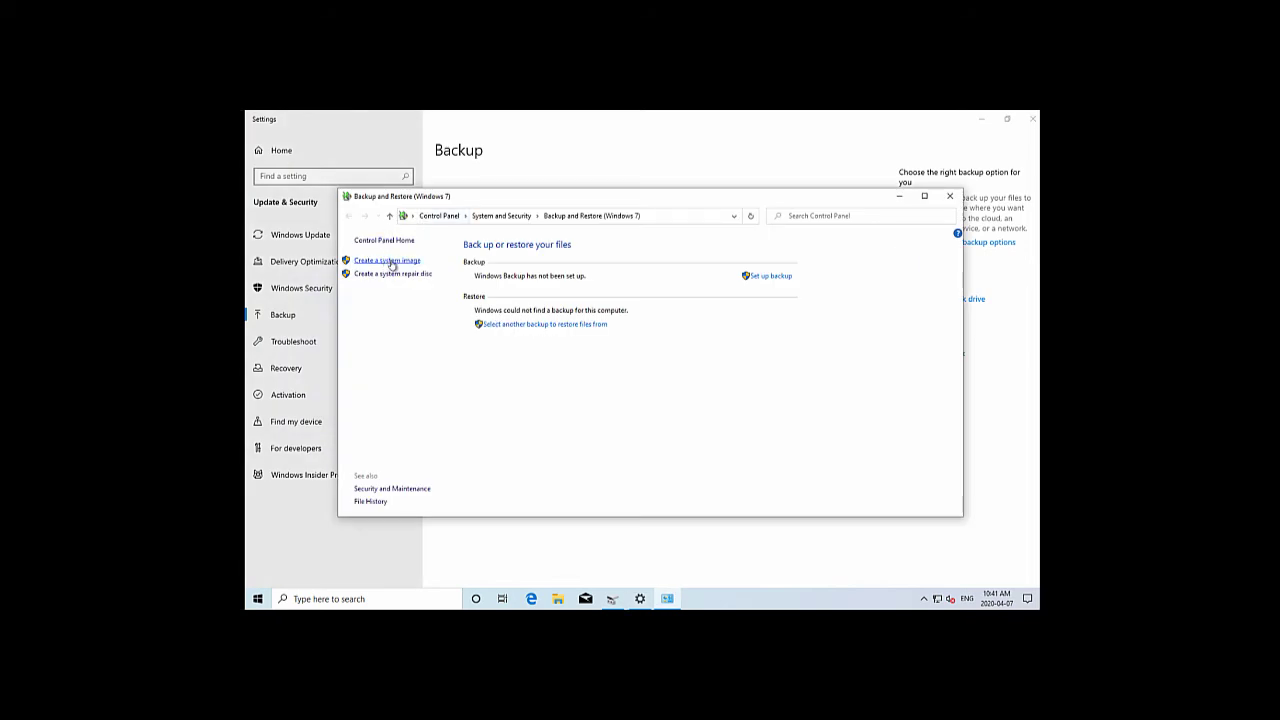
left_click(392, 261)
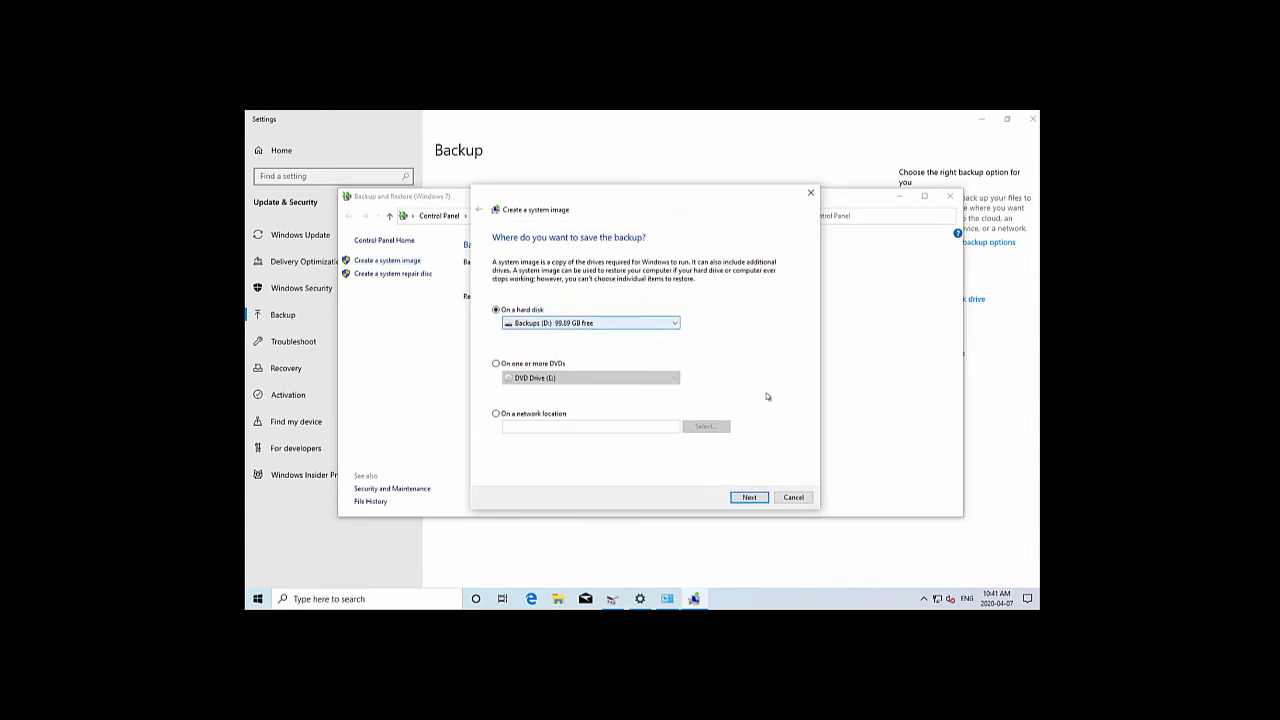
left_click(749, 498)
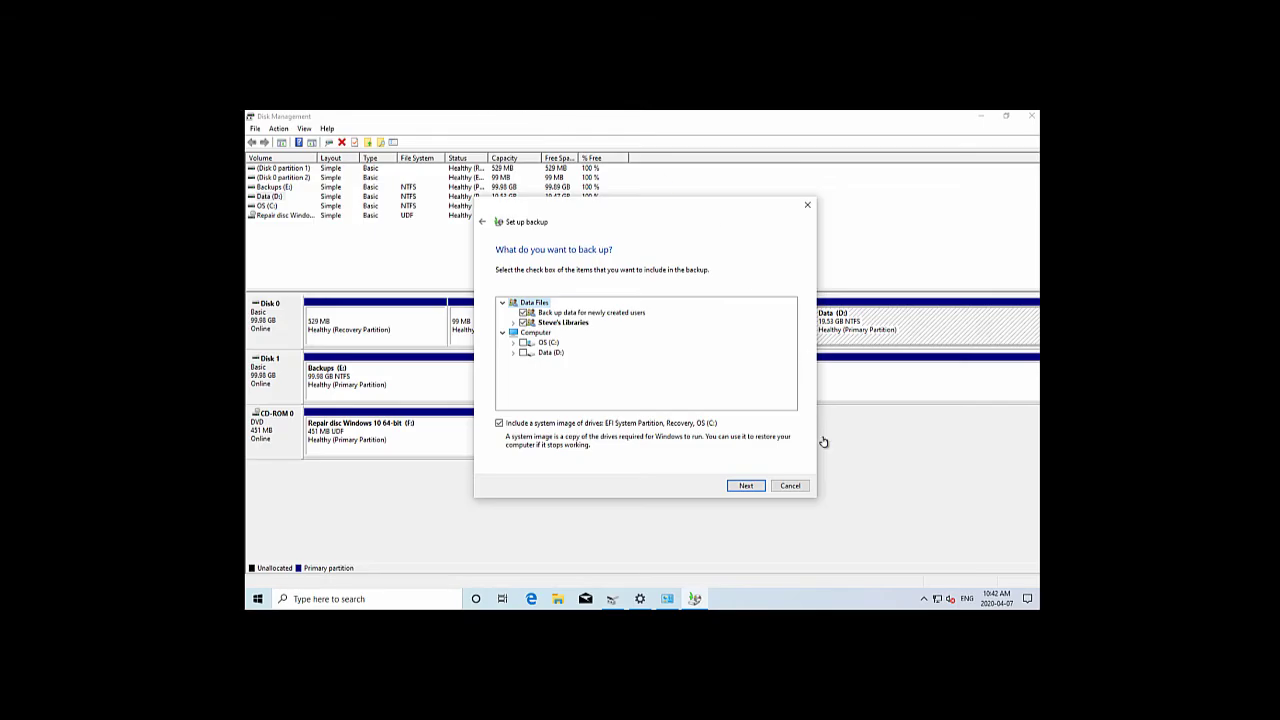
Cancel the unfinished setup, start a system image to Backups (E:), then switch to Disk Management
left_click(789, 486)
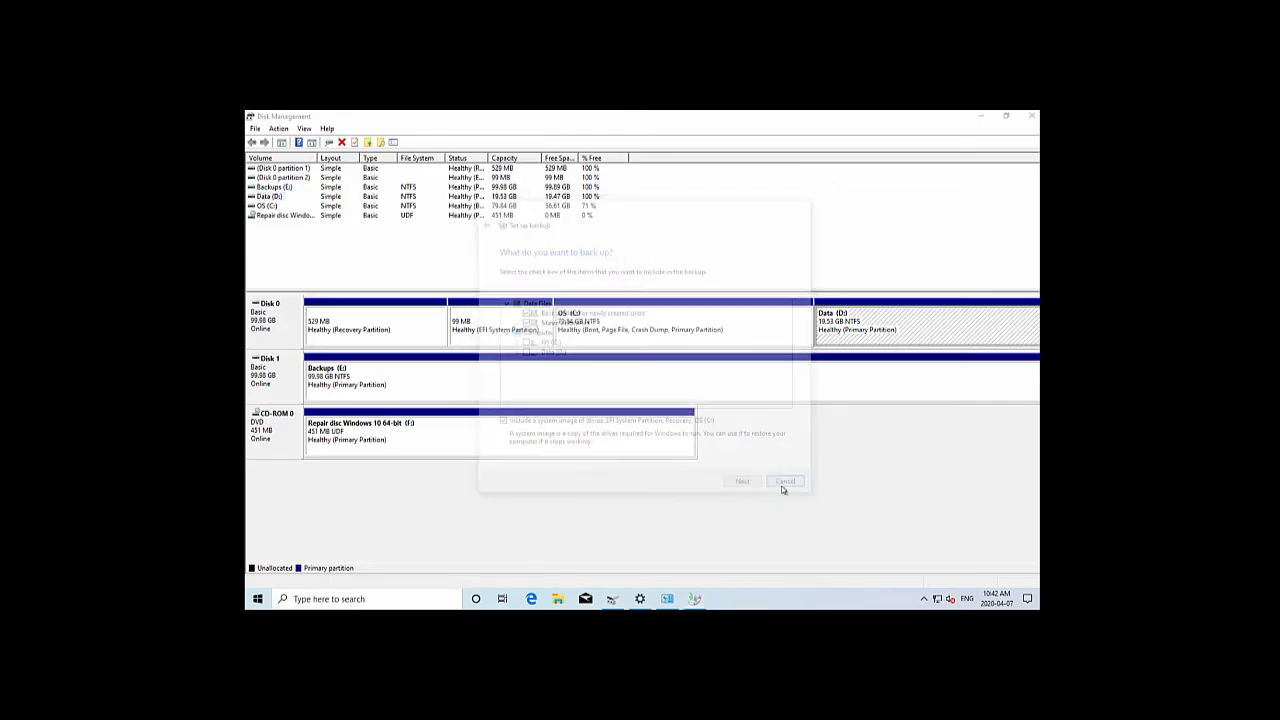
left_click(667, 599)
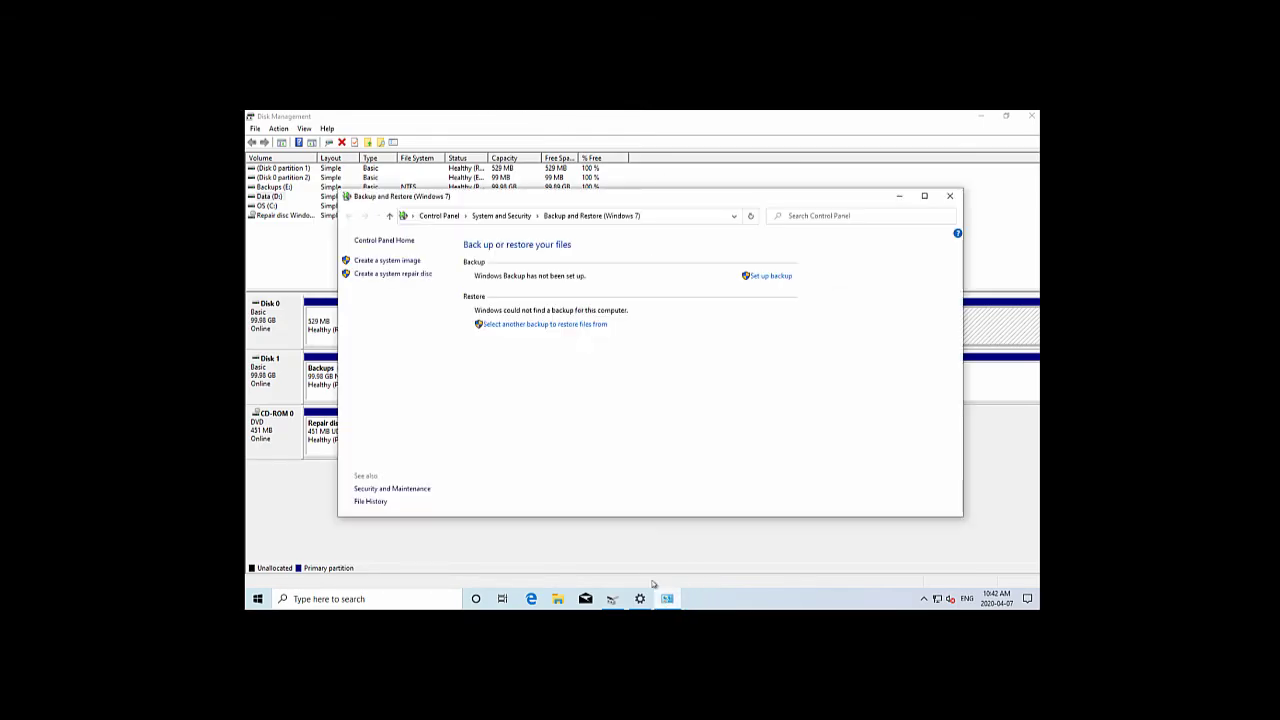
left_click(400, 261)
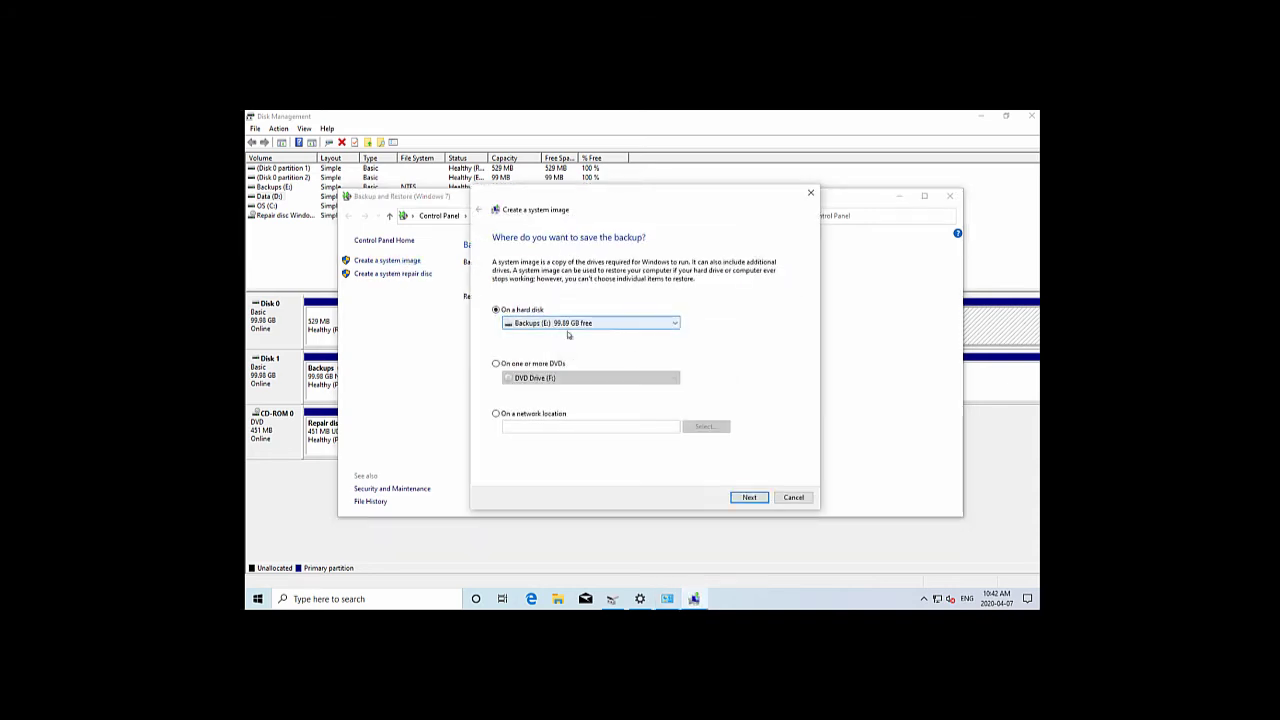
left_click(751, 498)
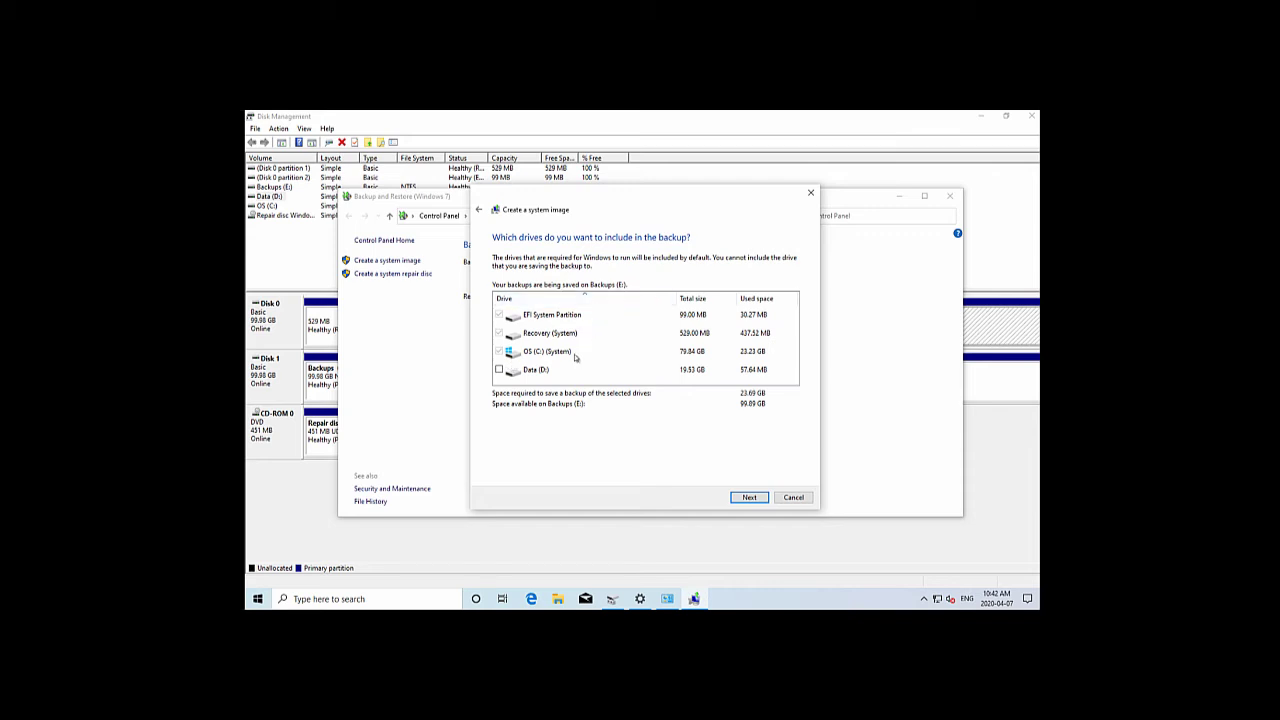
left_click(612, 598)
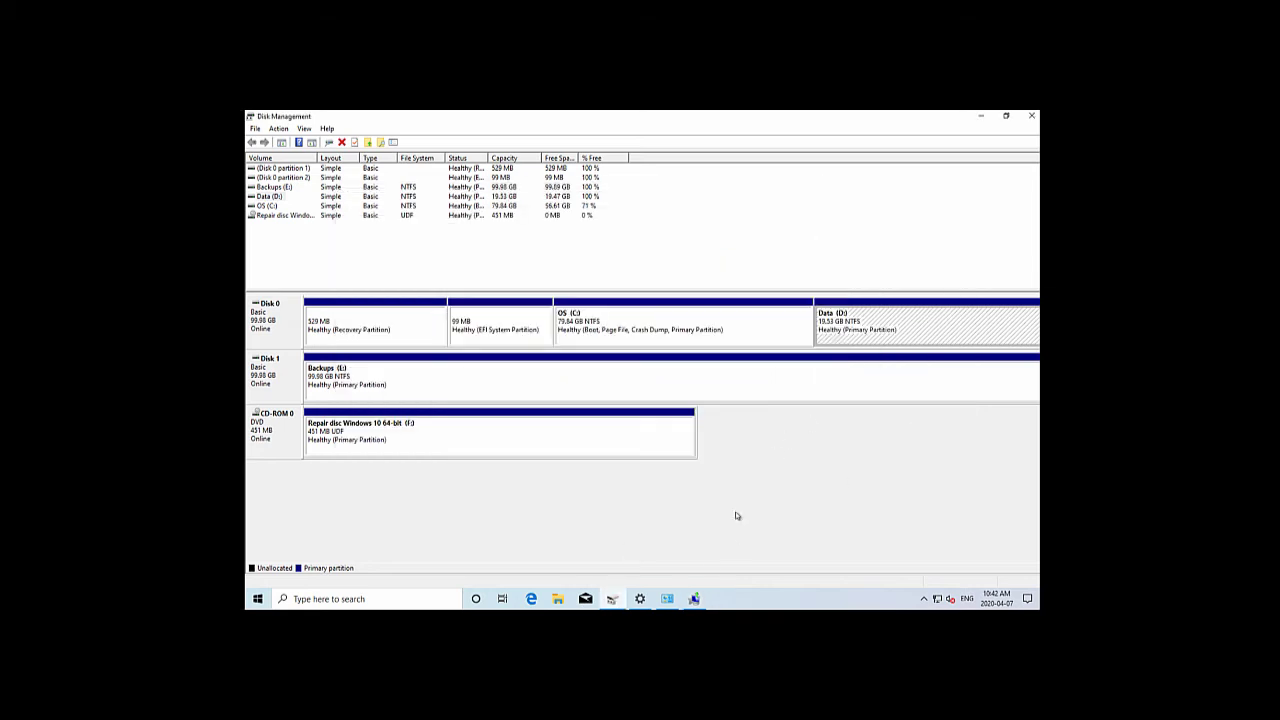
Bring the Create a system image wizard back from the taskbar
left_click(694, 598)
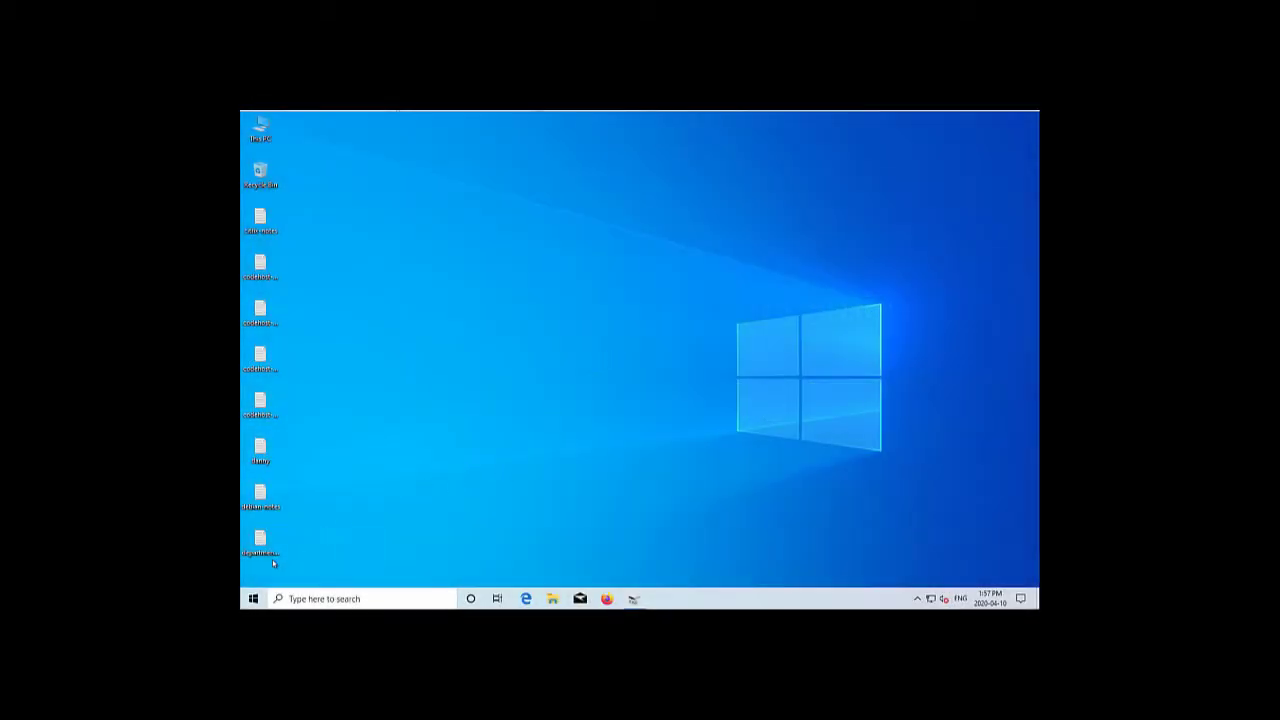
Open Control Panel by searching 'control' from Start
left_click(253, 599)
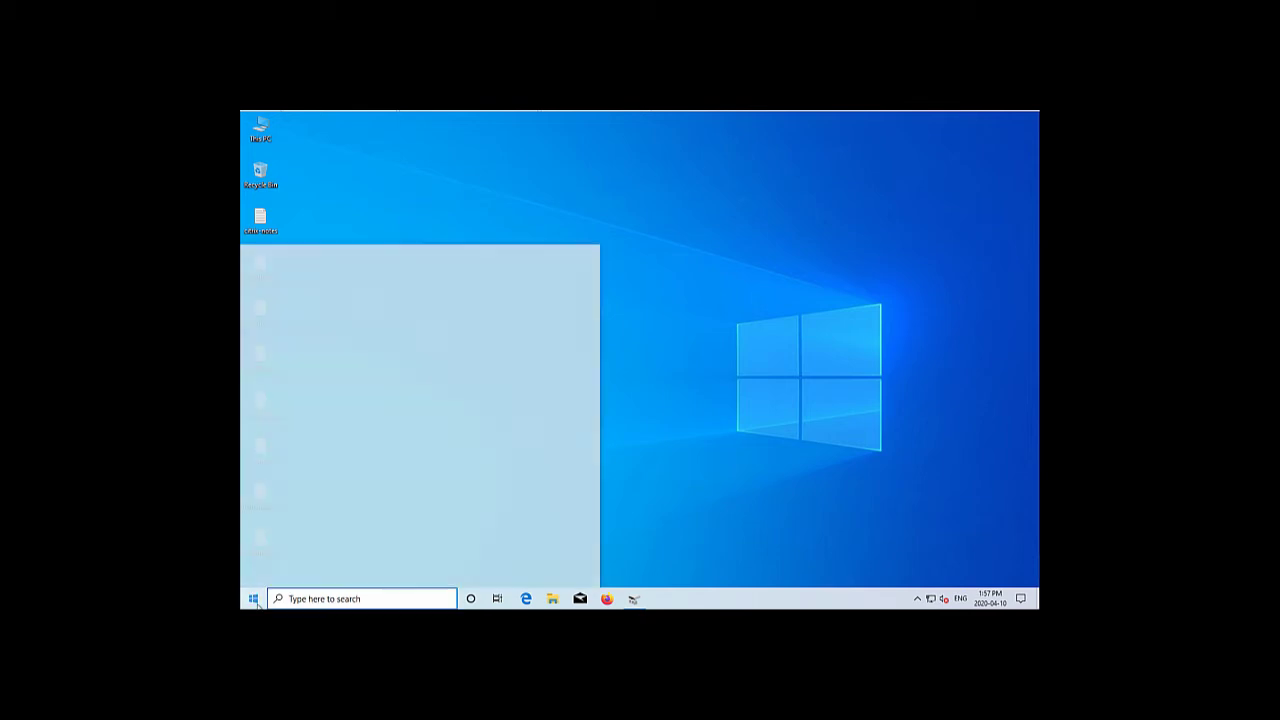
type("control")
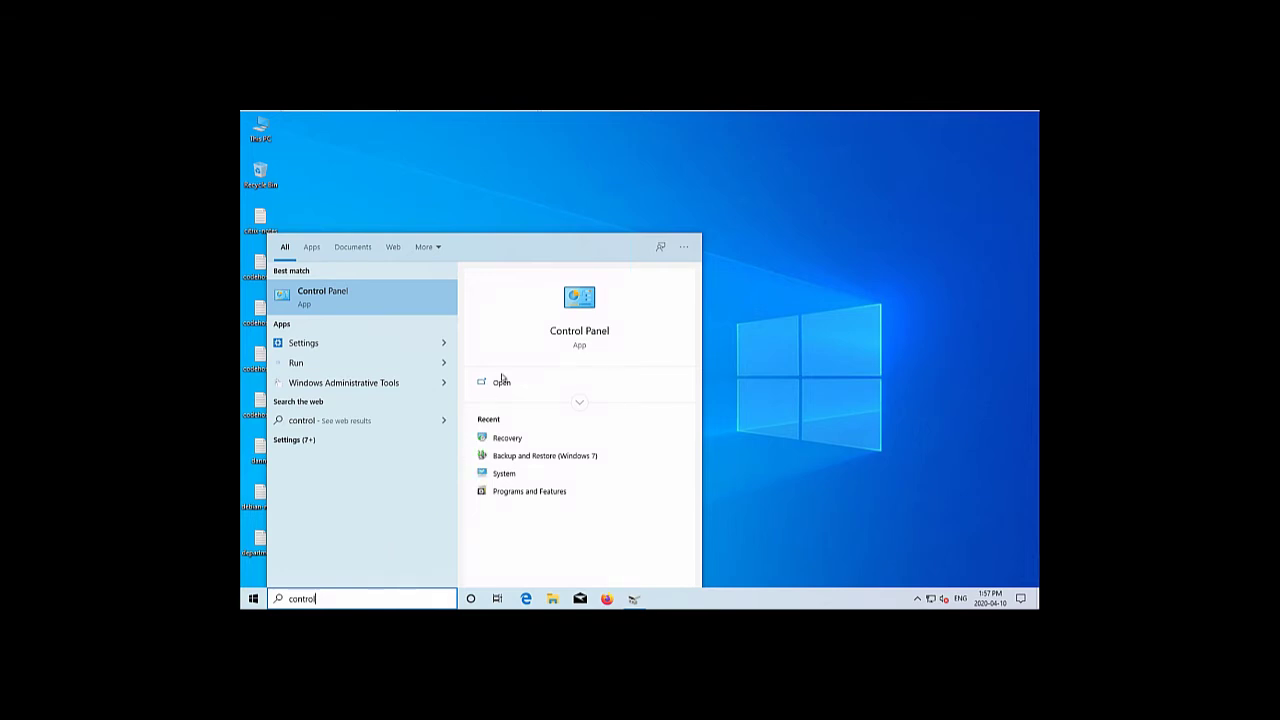
left_click(559, 330)
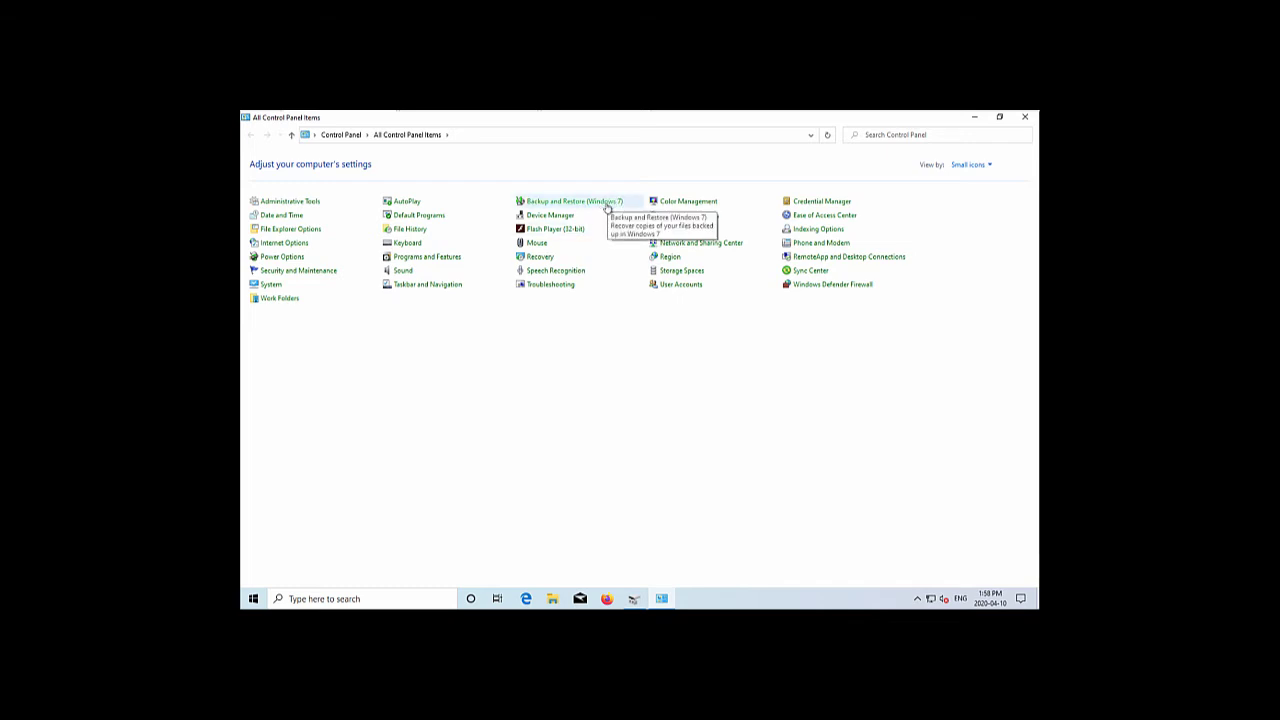
Review the weekly Sunday 7:00 PM backup to Backup (D:), then go back and open Recovery
left_click(606, 204)
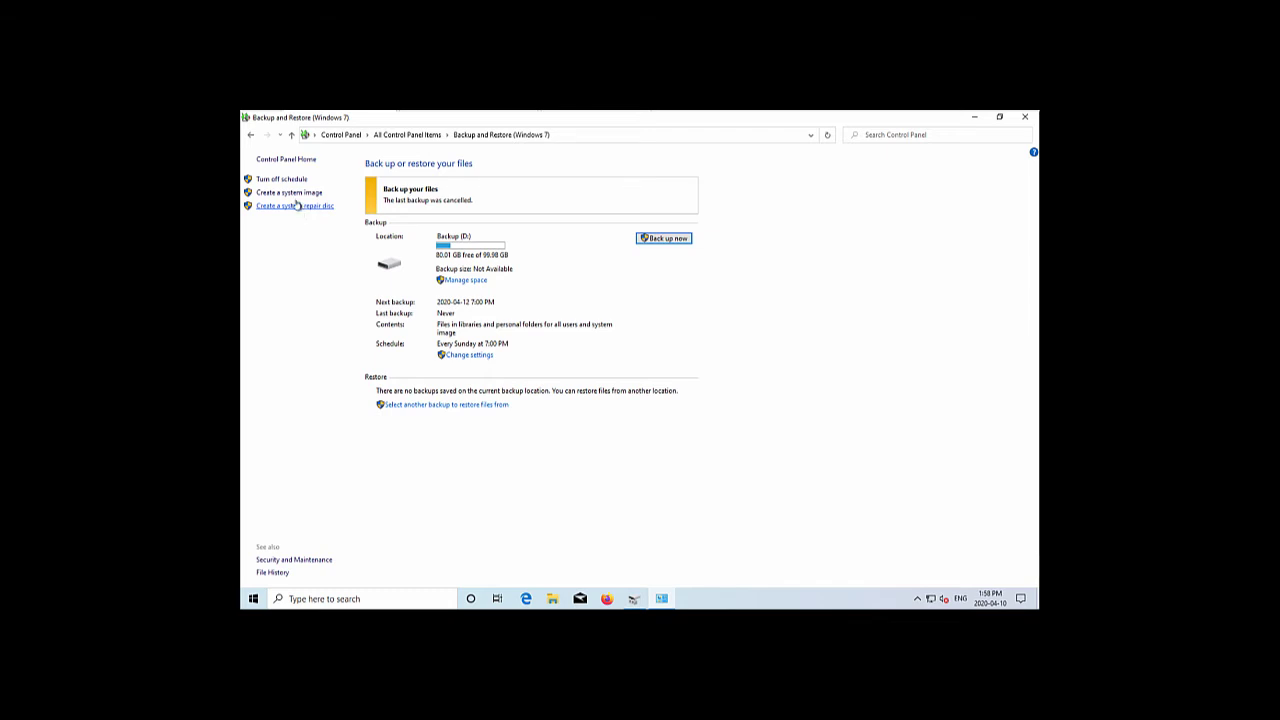
left_click(253, 135)
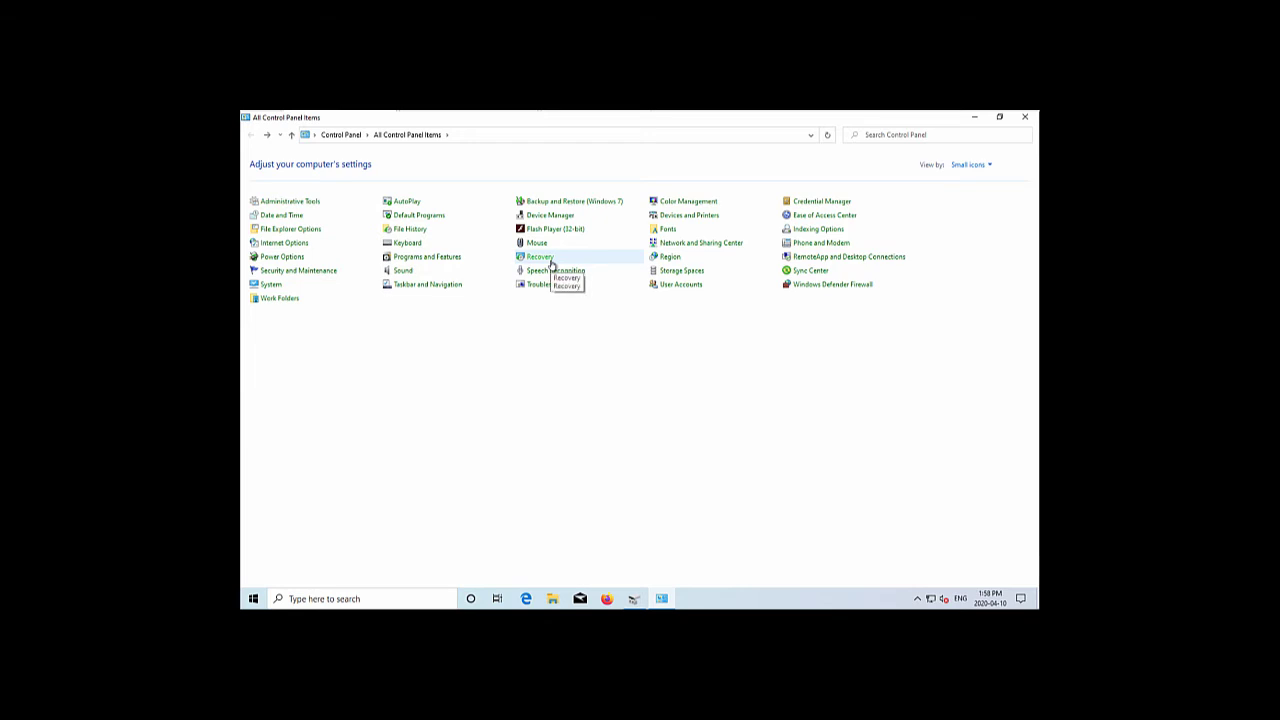
left_click(549, 263)
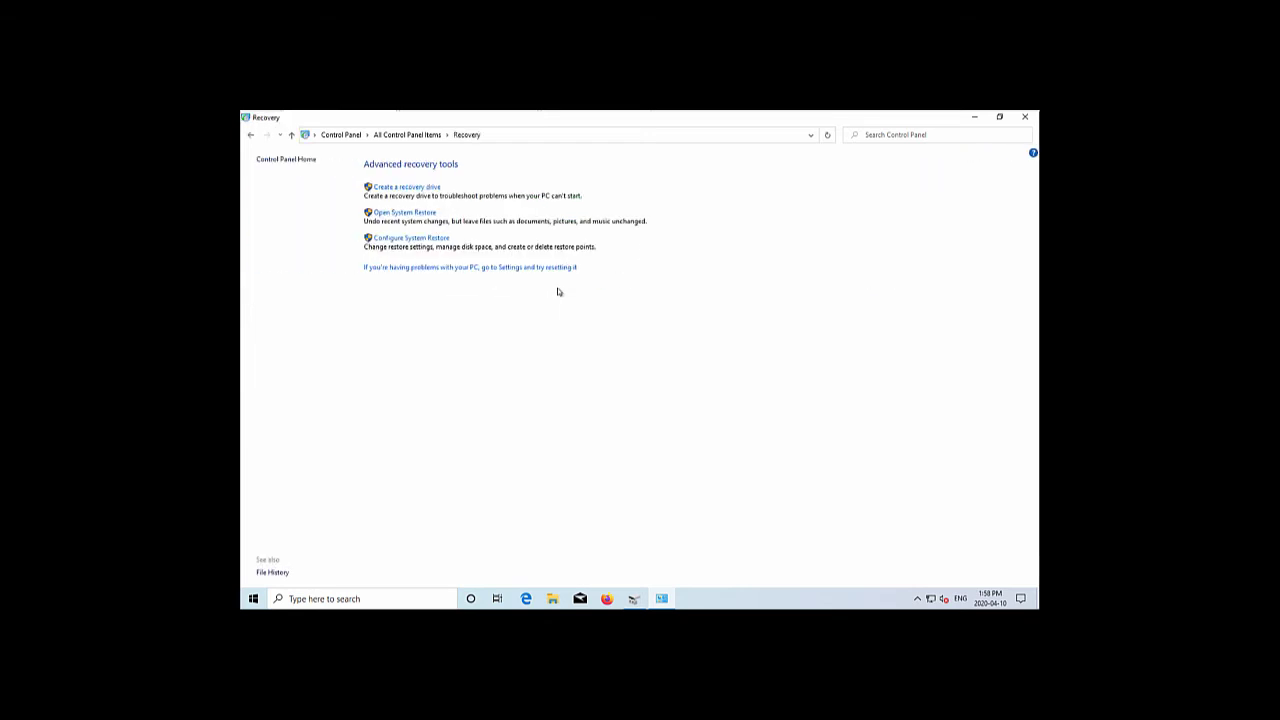
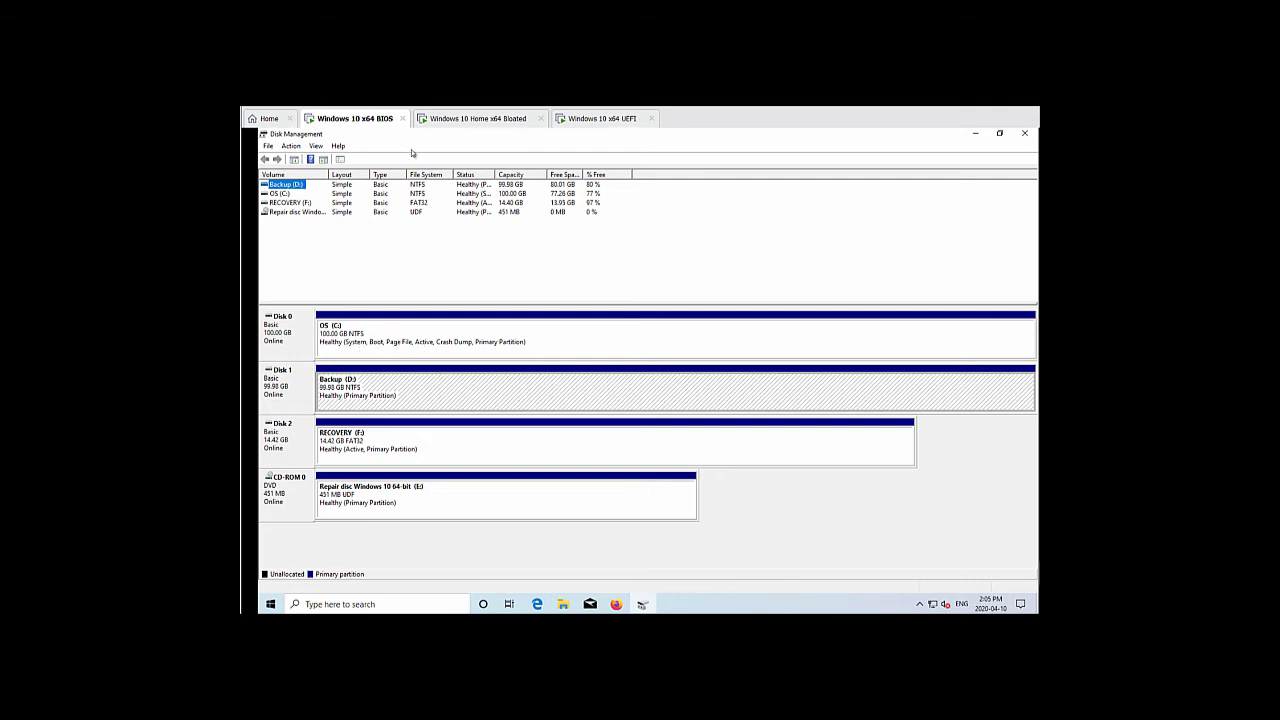
Move through the Bloated and BIOS VM tabs, ending on the Windows 10 x64 UEFI VM's Disk Management
left_click(464, 119)
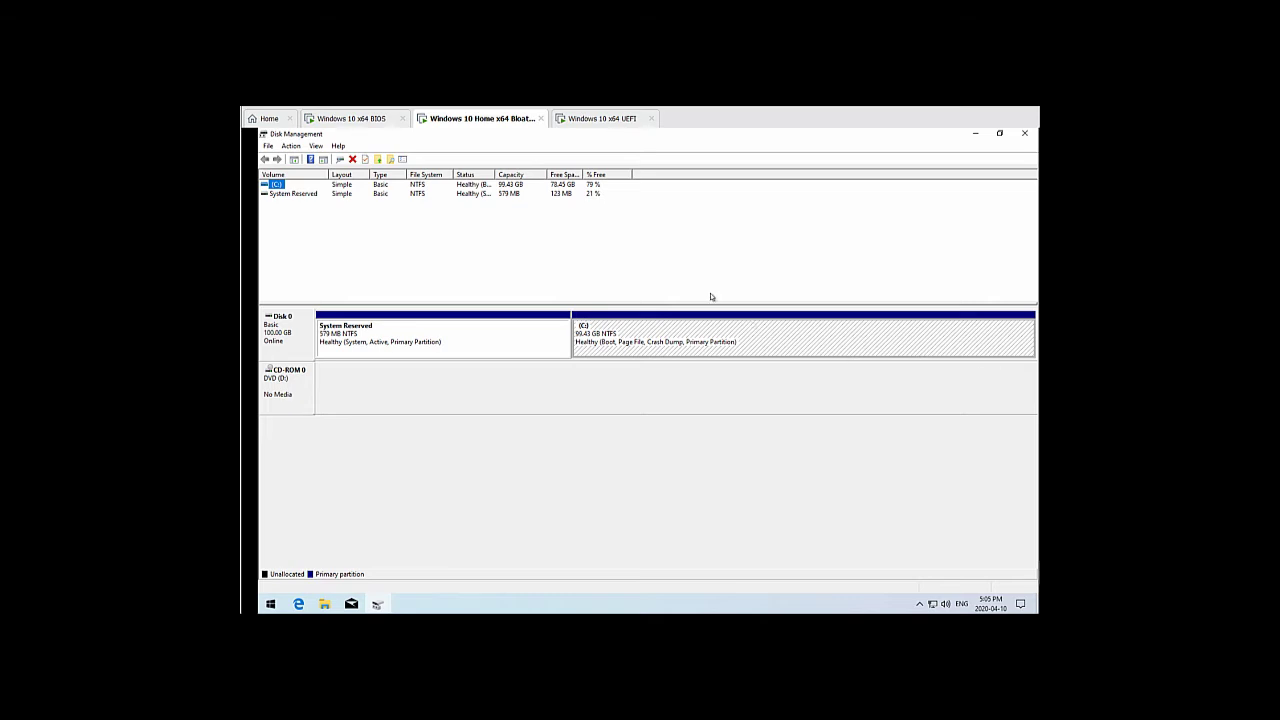
left_click(354, 119)
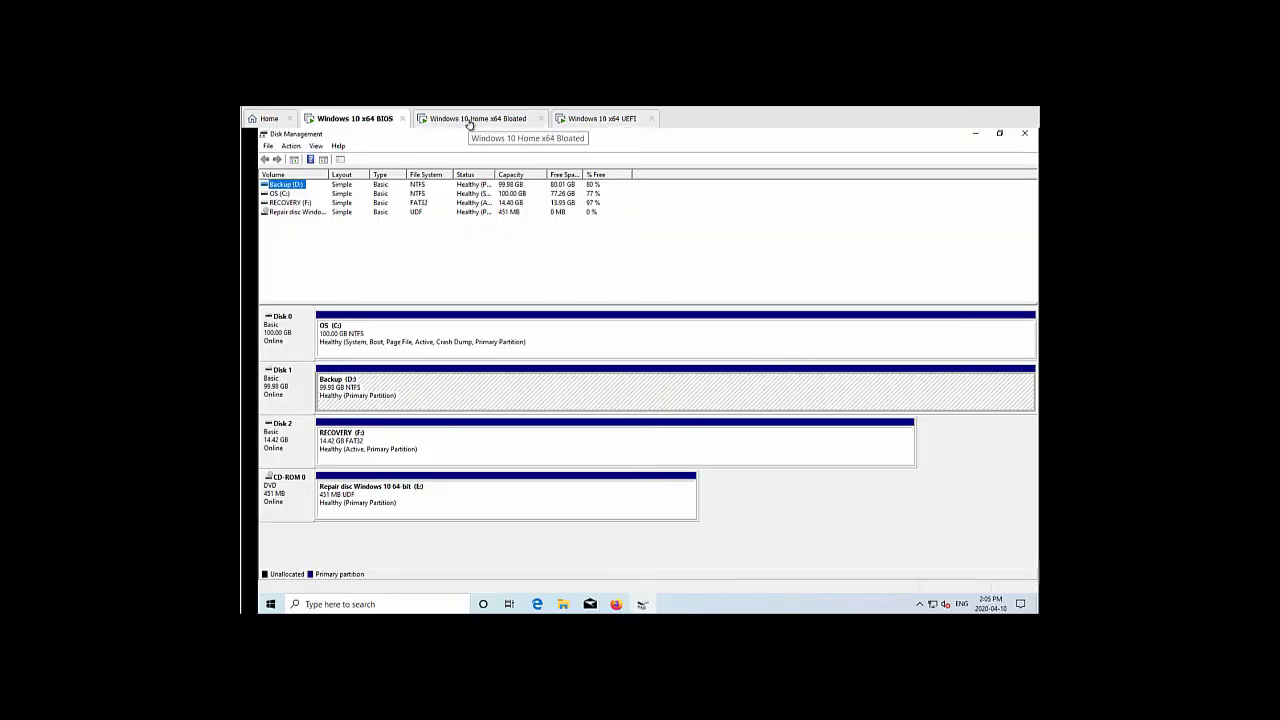
left_click(469, 120)
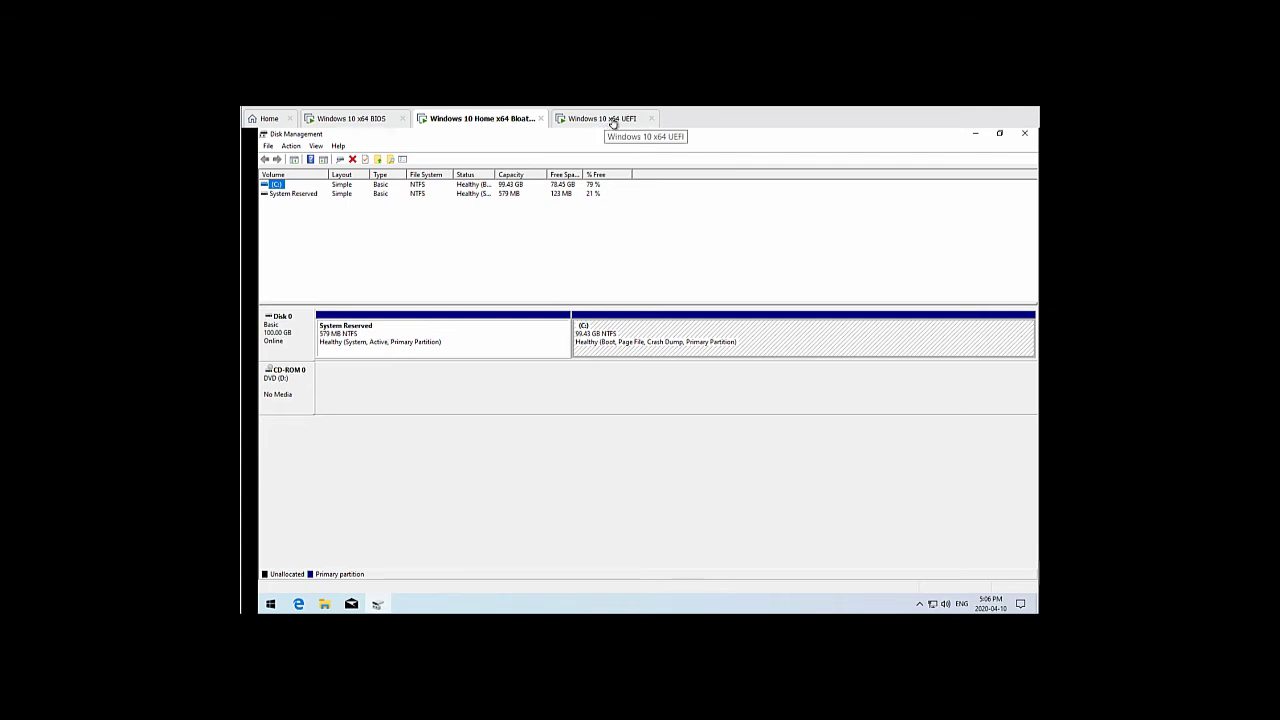
left_click(613, 121)
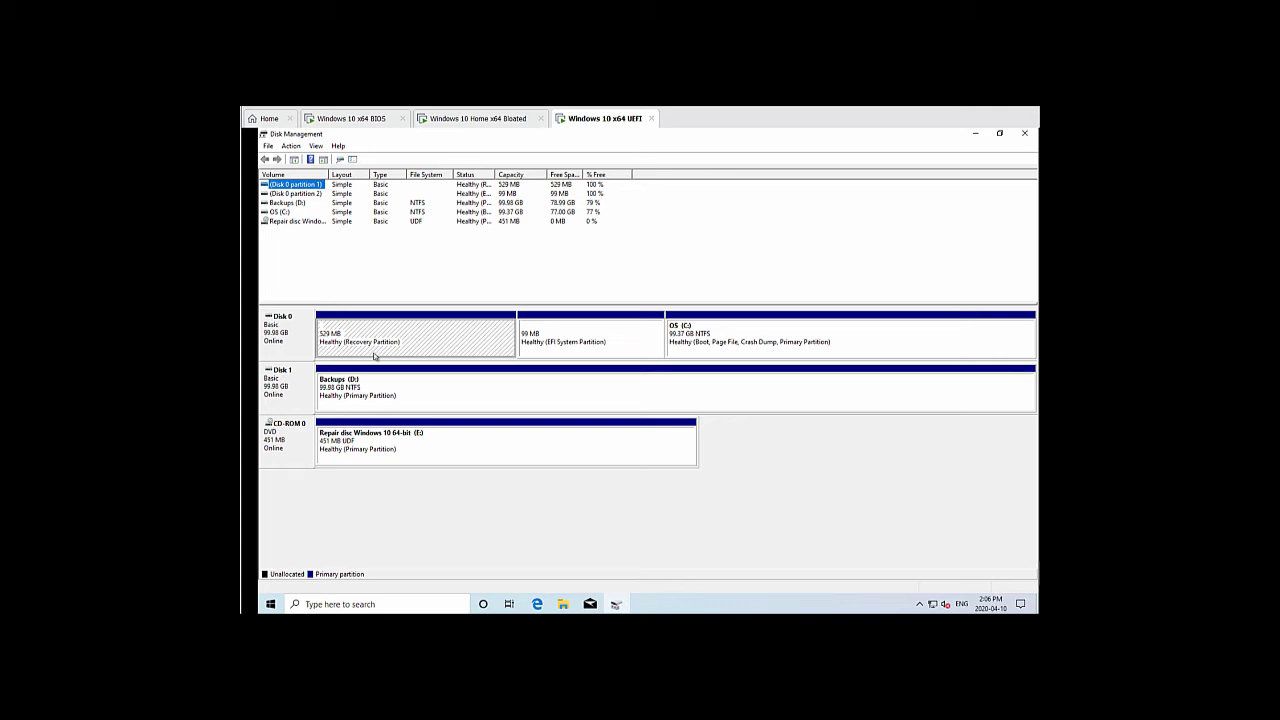
left_click(600, 350)
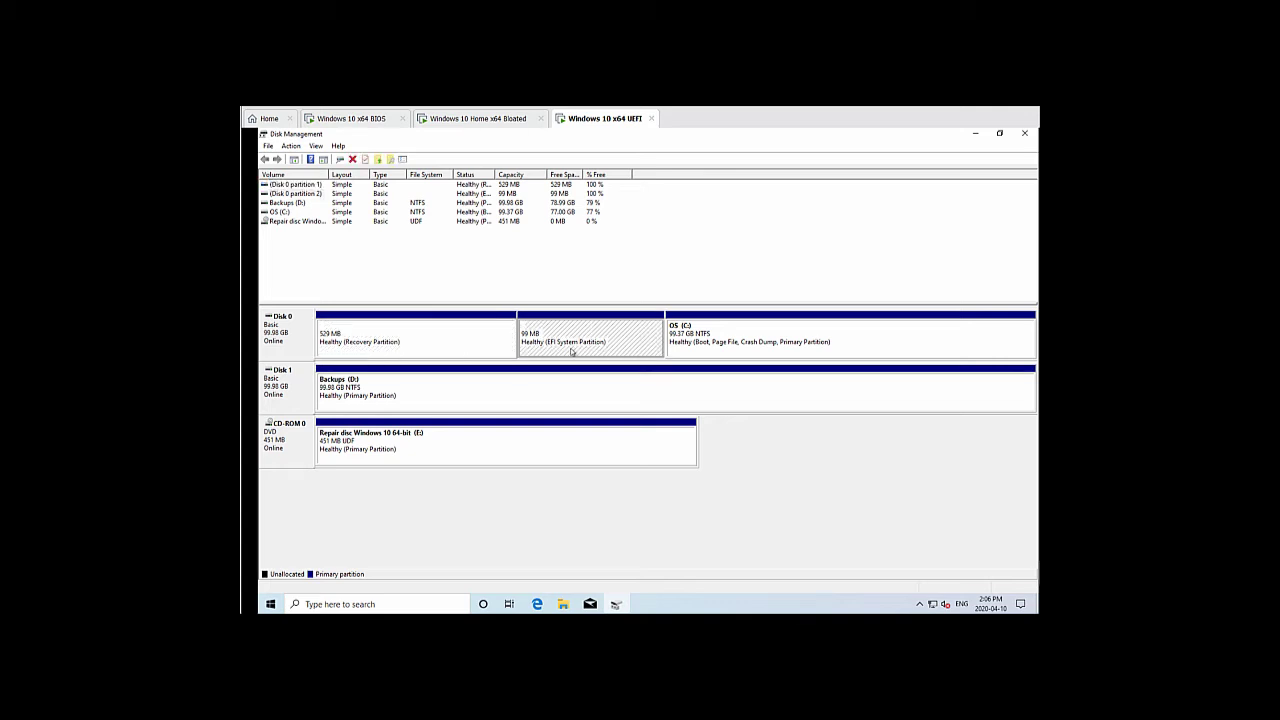
left_click(770, 350)
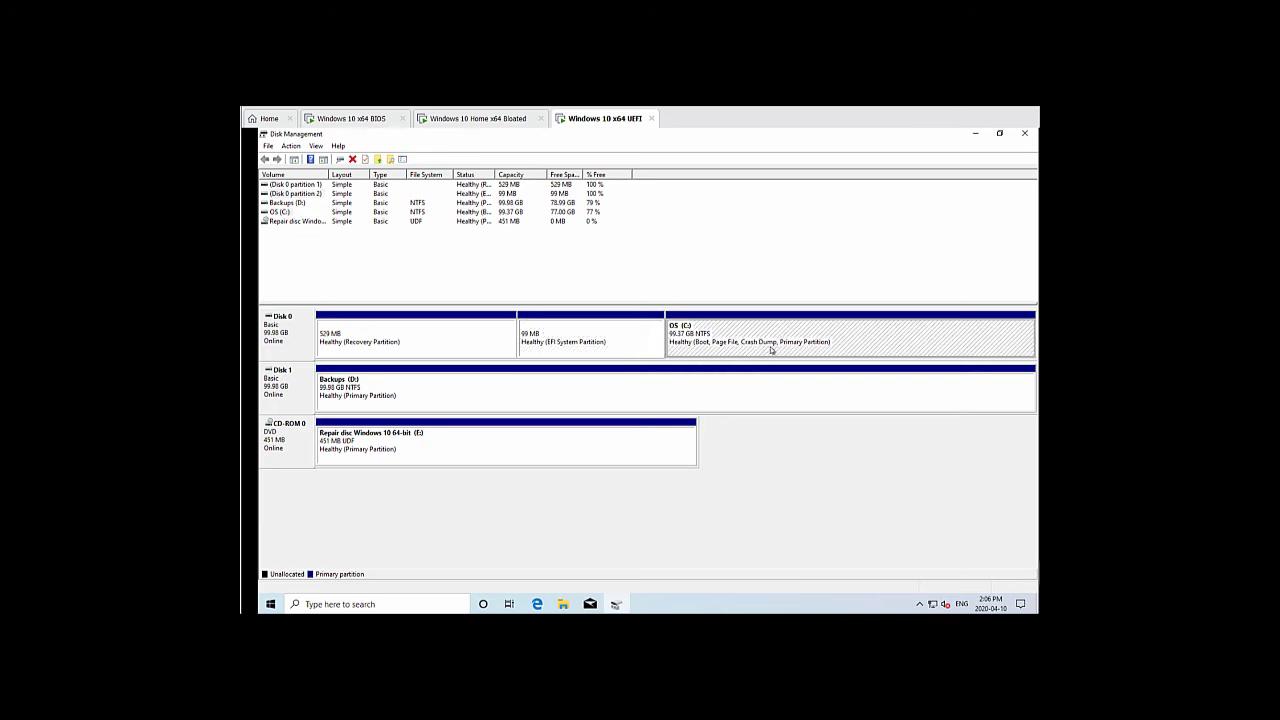
left_click(575, 352)
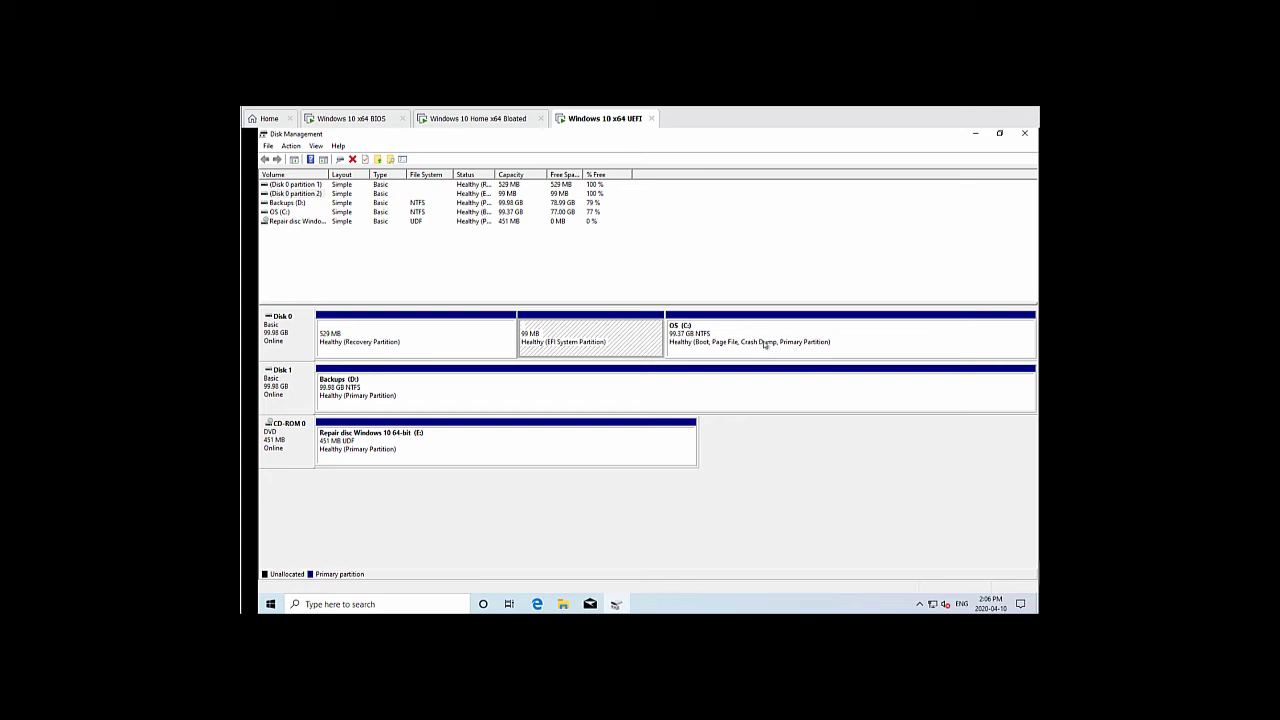
left_click(731, 338)
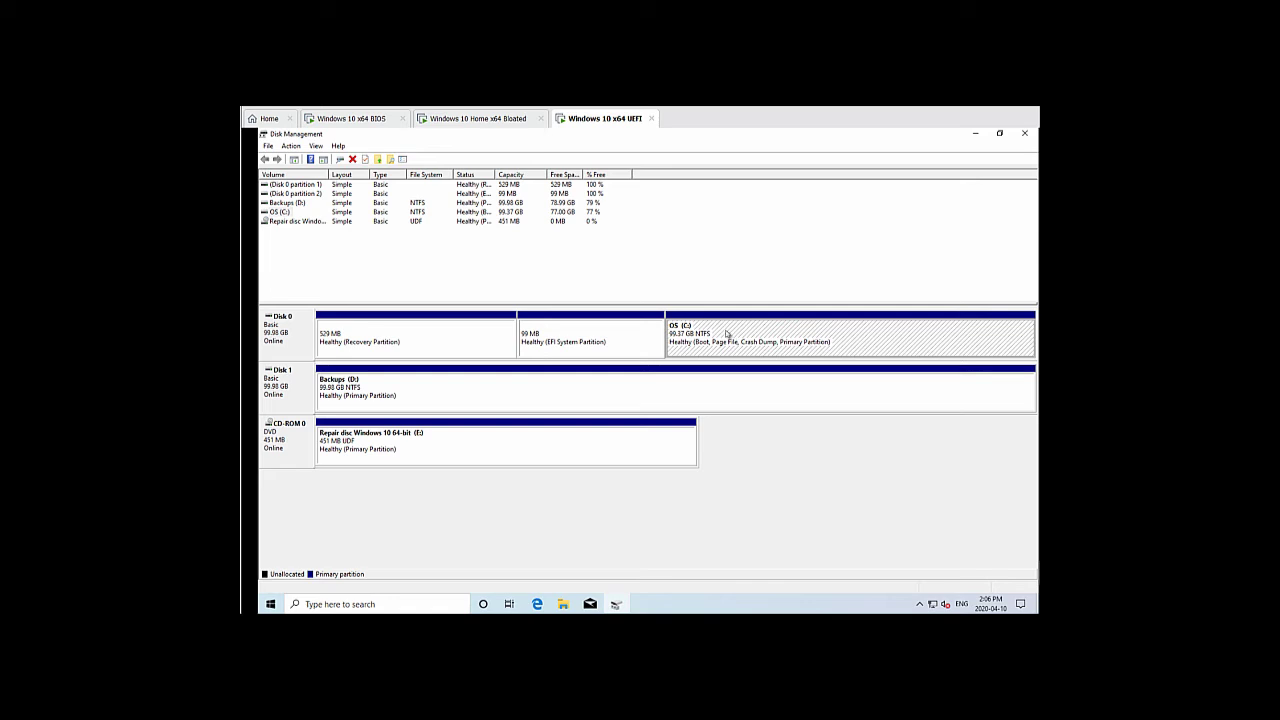
left_click(351, 350)
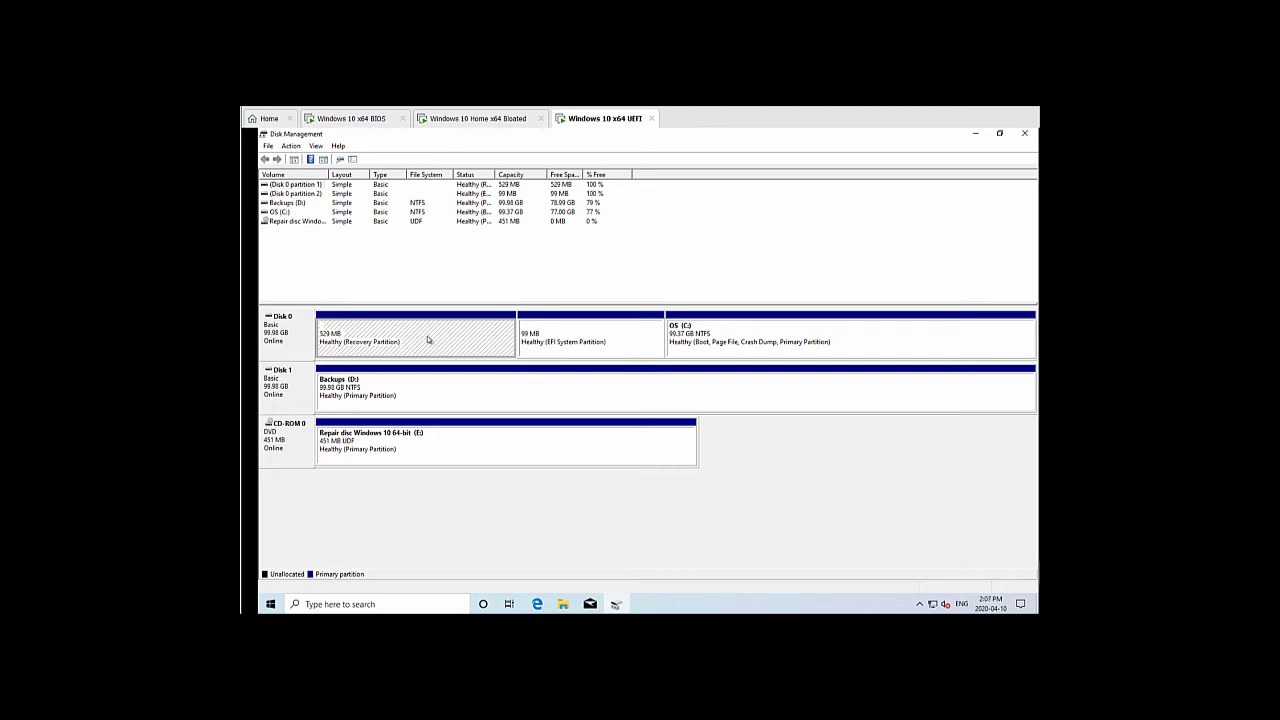
left_click(557, 349)
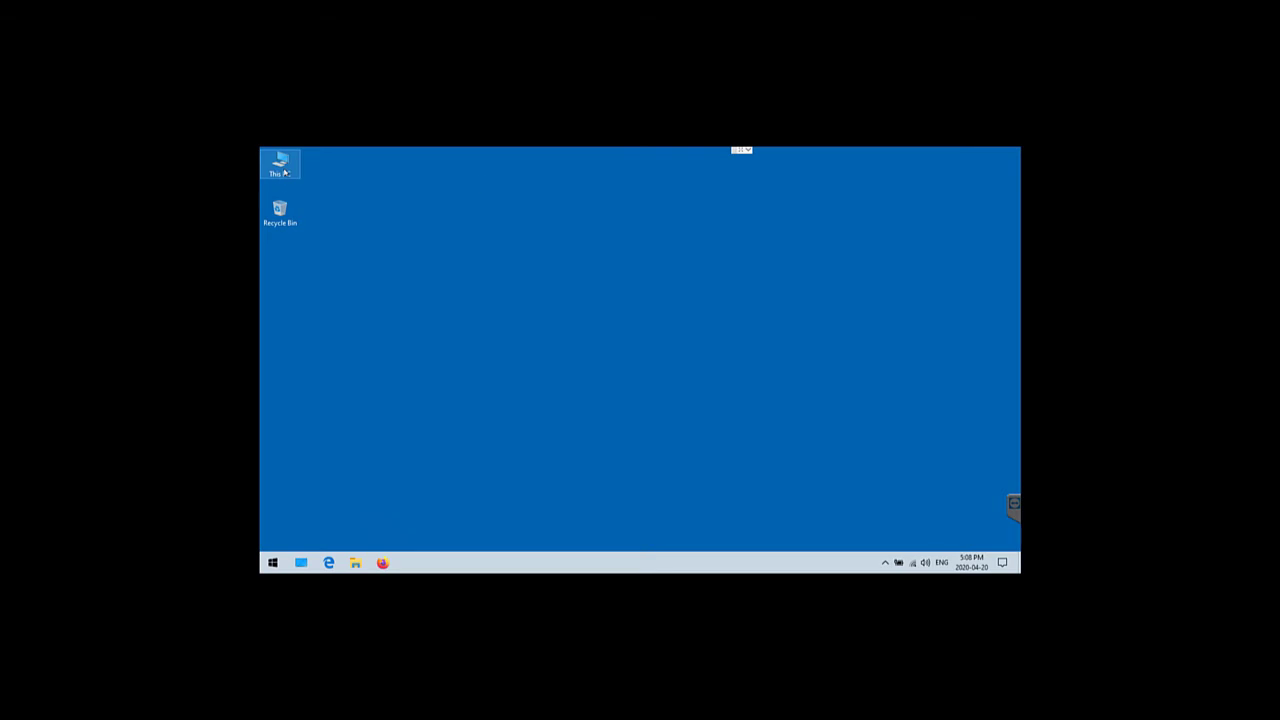
Open and close This PC, then open Control Panel via a 'control' search and close it
double_click(284, 172)
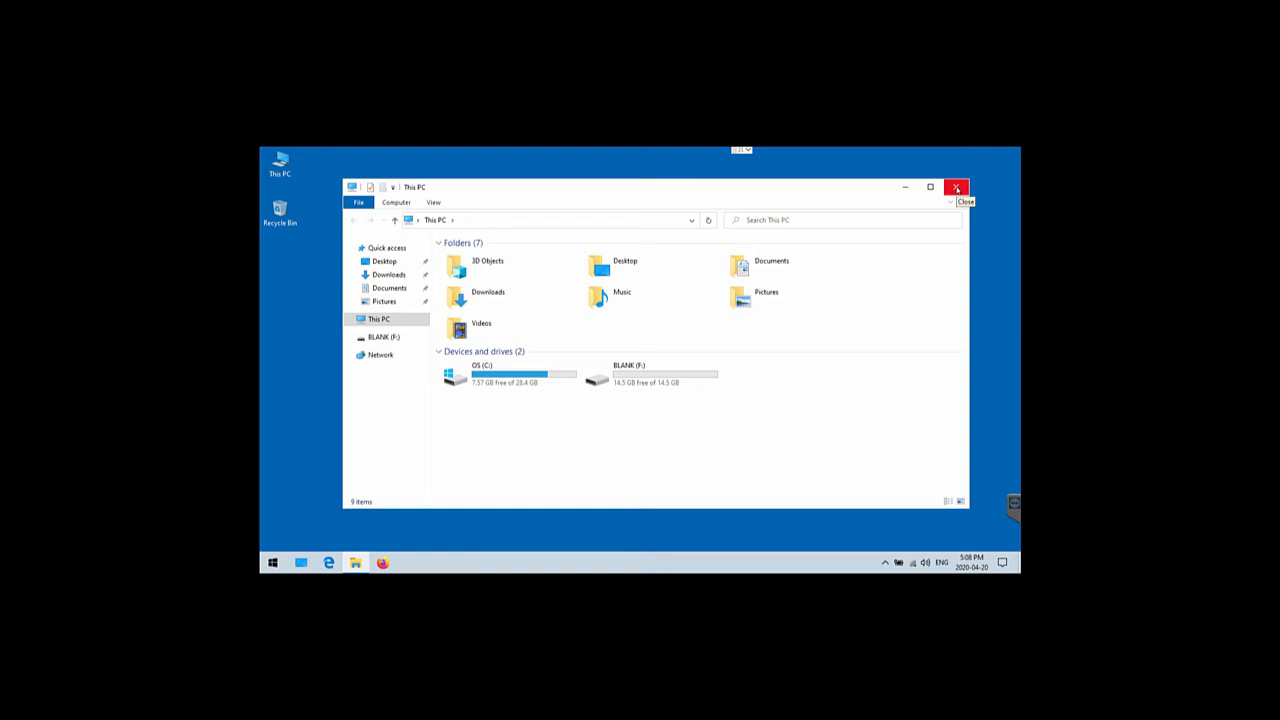
left_click(956, 188)
left_click(593, 372)
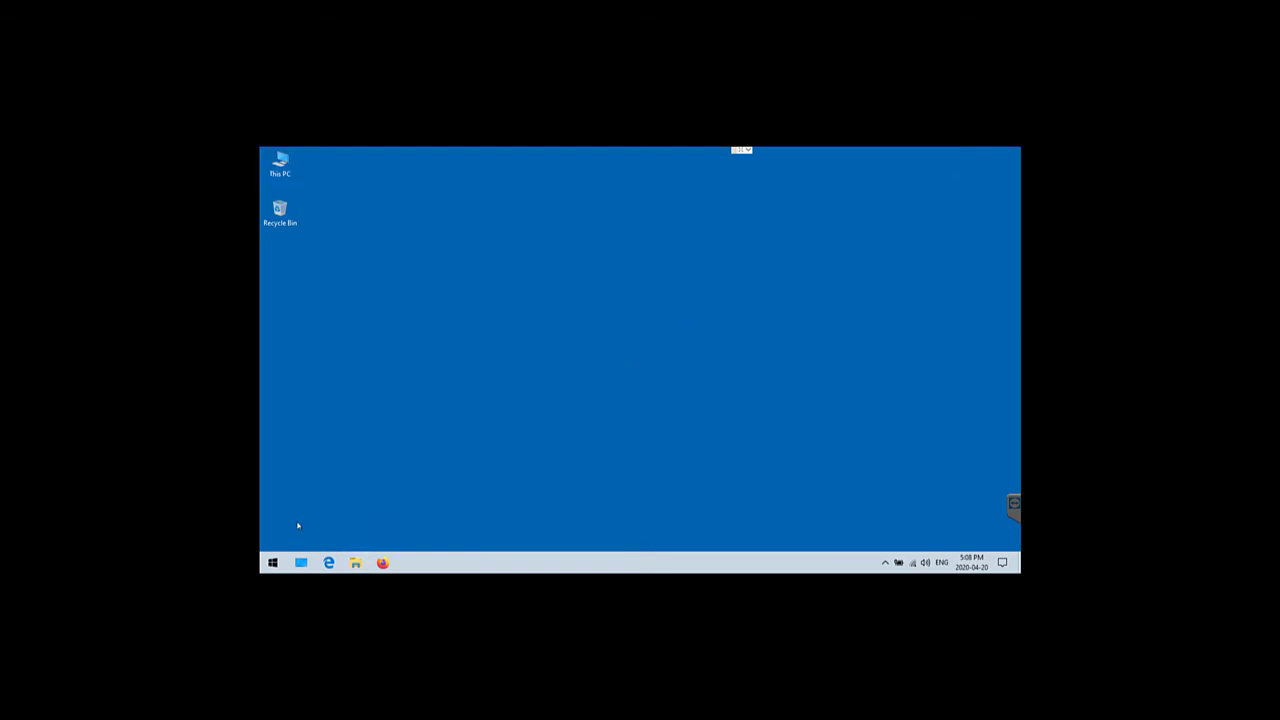
left_click(277, 562)
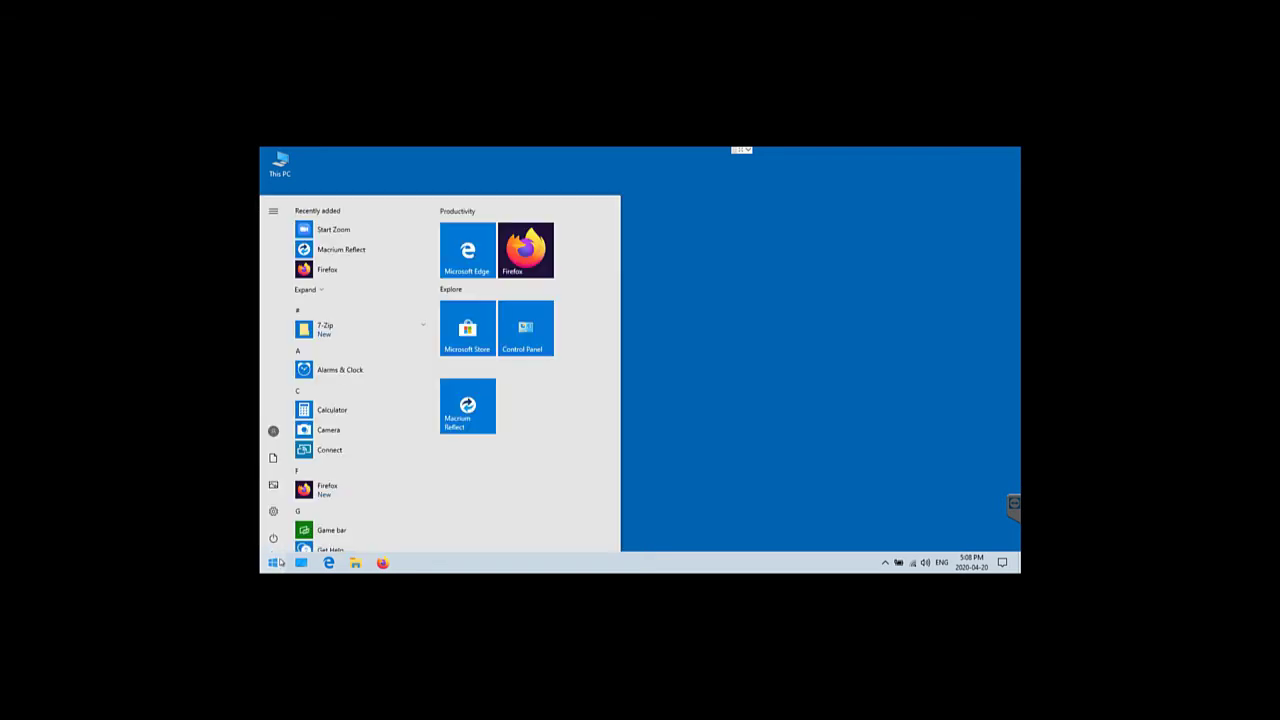
type("control")
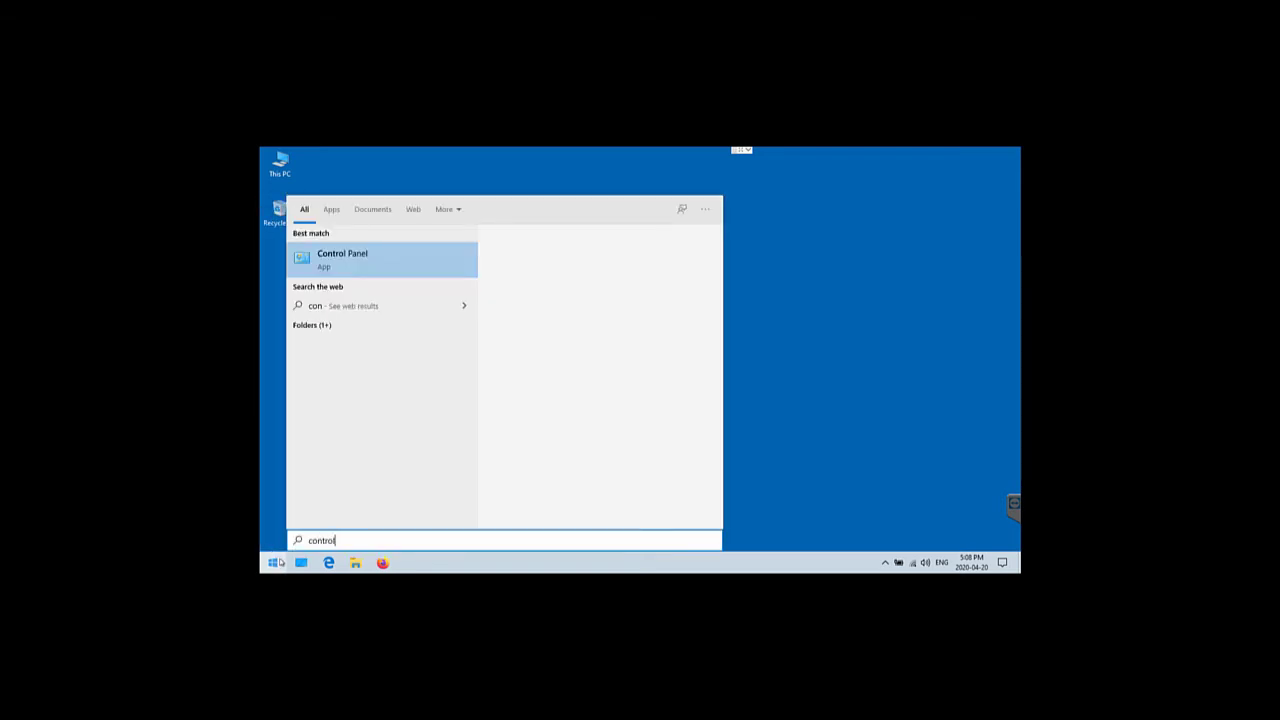
left_click(612, 291)
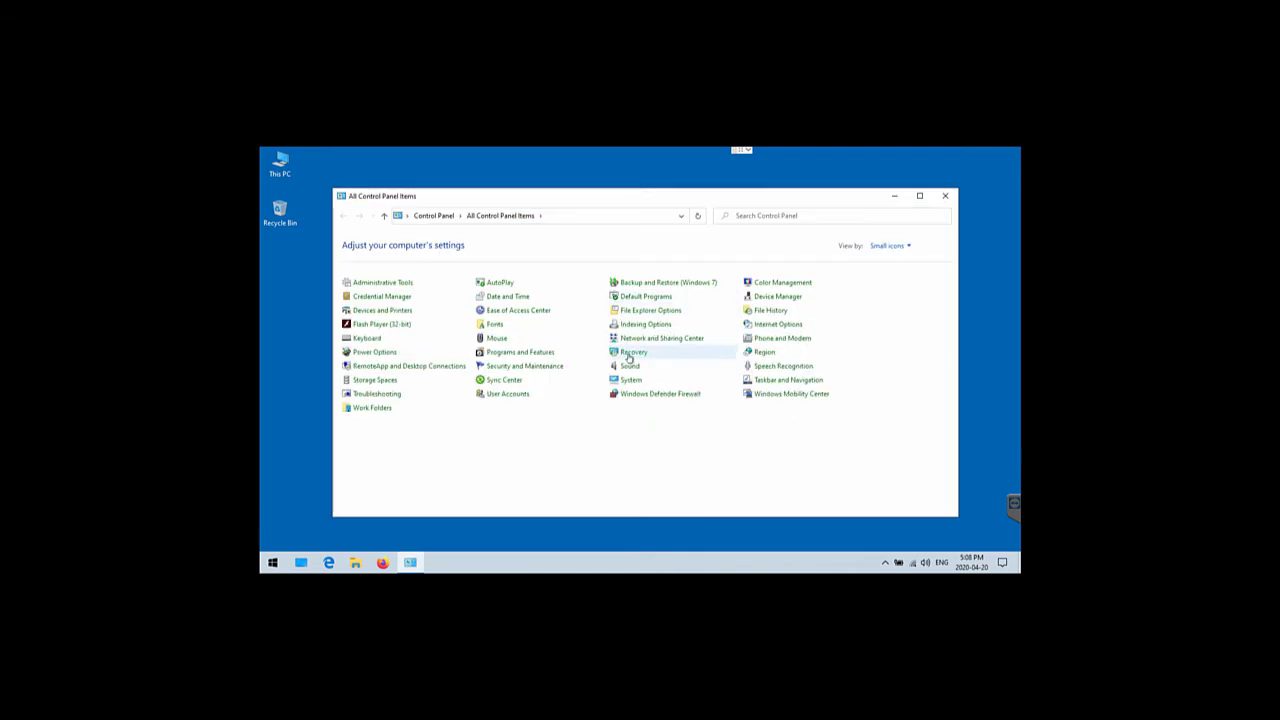
left_click(946, 195)
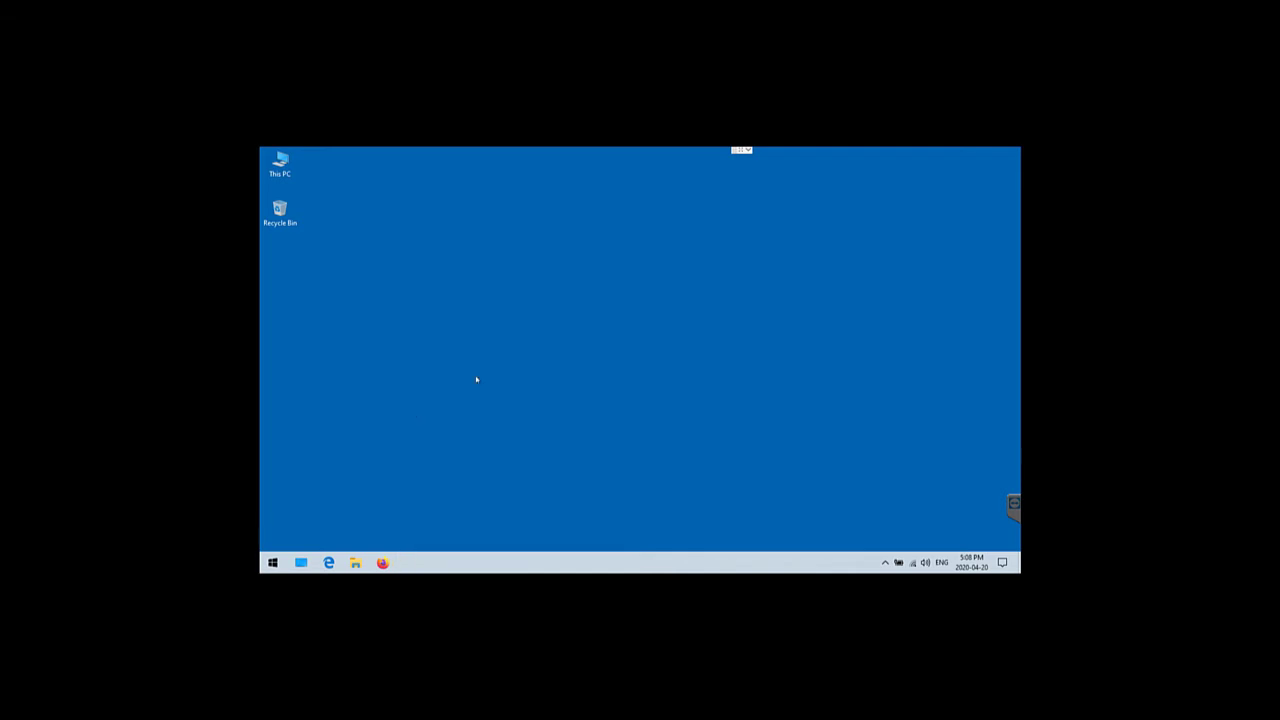
Search Start for 'recovery' and open the Recovery Control Panel page
left_click(272, 562)
key("Escape")
key("super")
type("recovery")
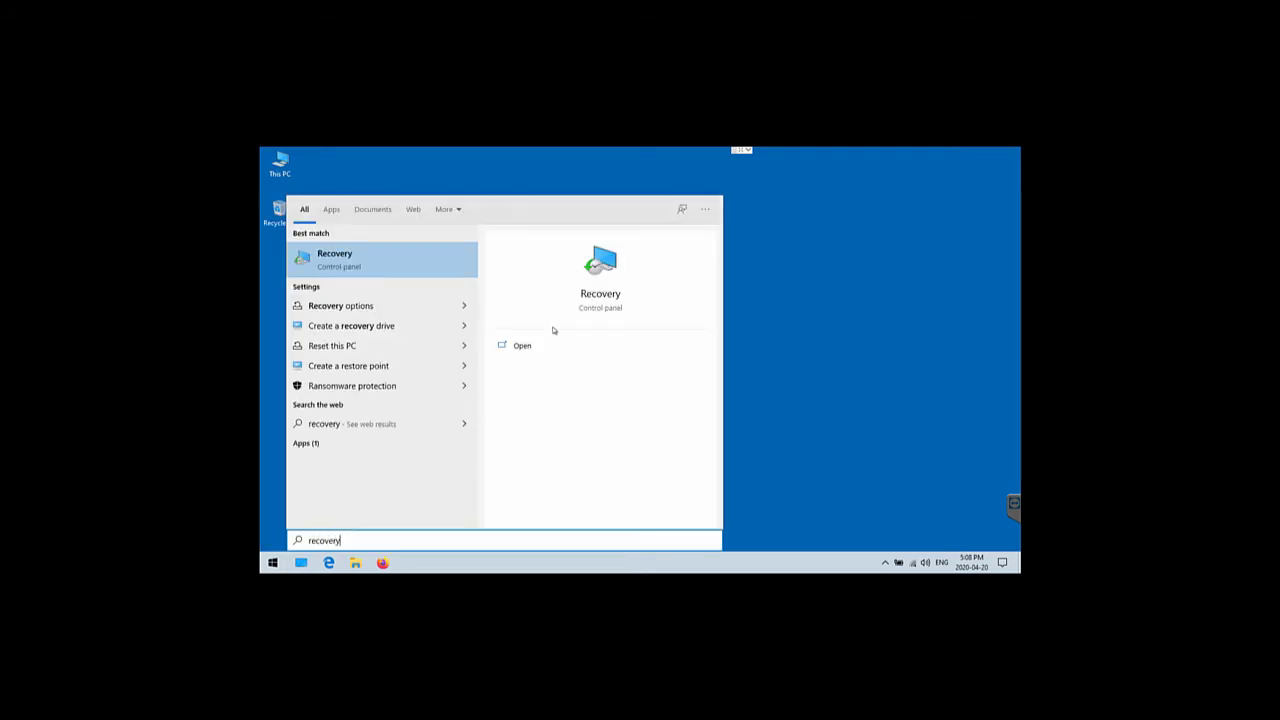
left_click(619, 300)
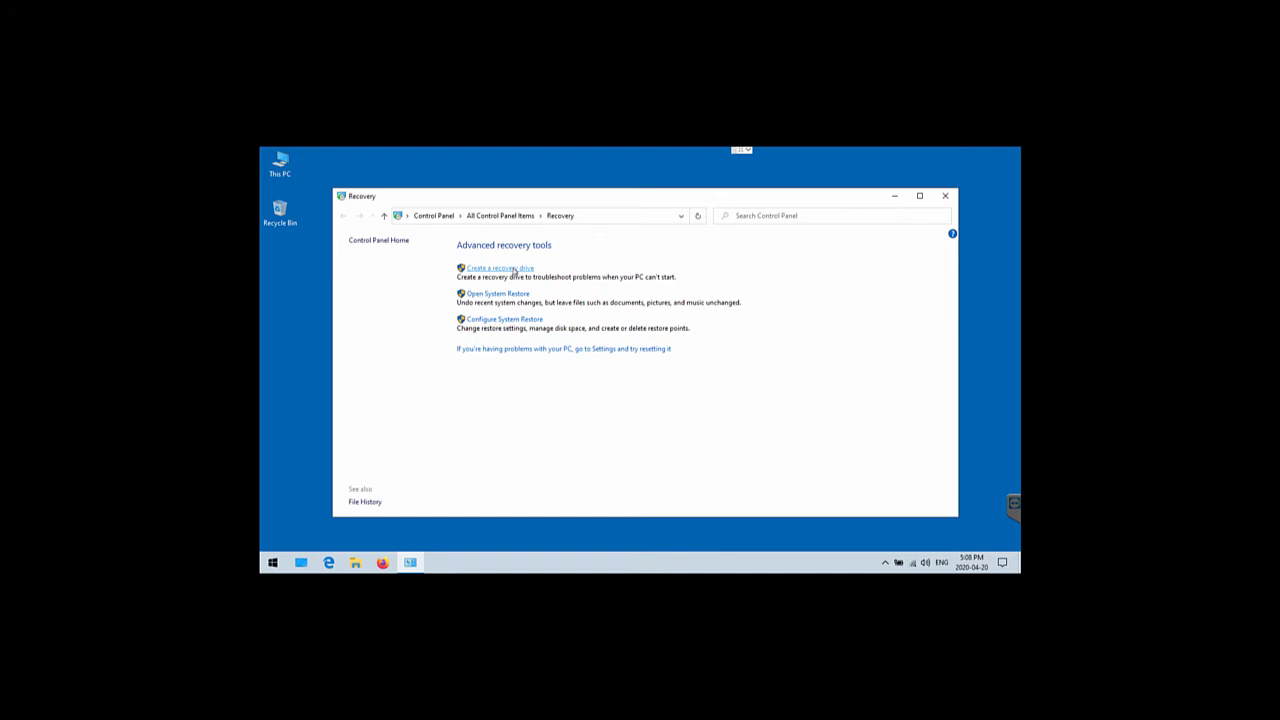
Launch Create a recovery drive with admin approval and close the Recovery page behind it
left_click(514, 272)
left_click(600, 428)
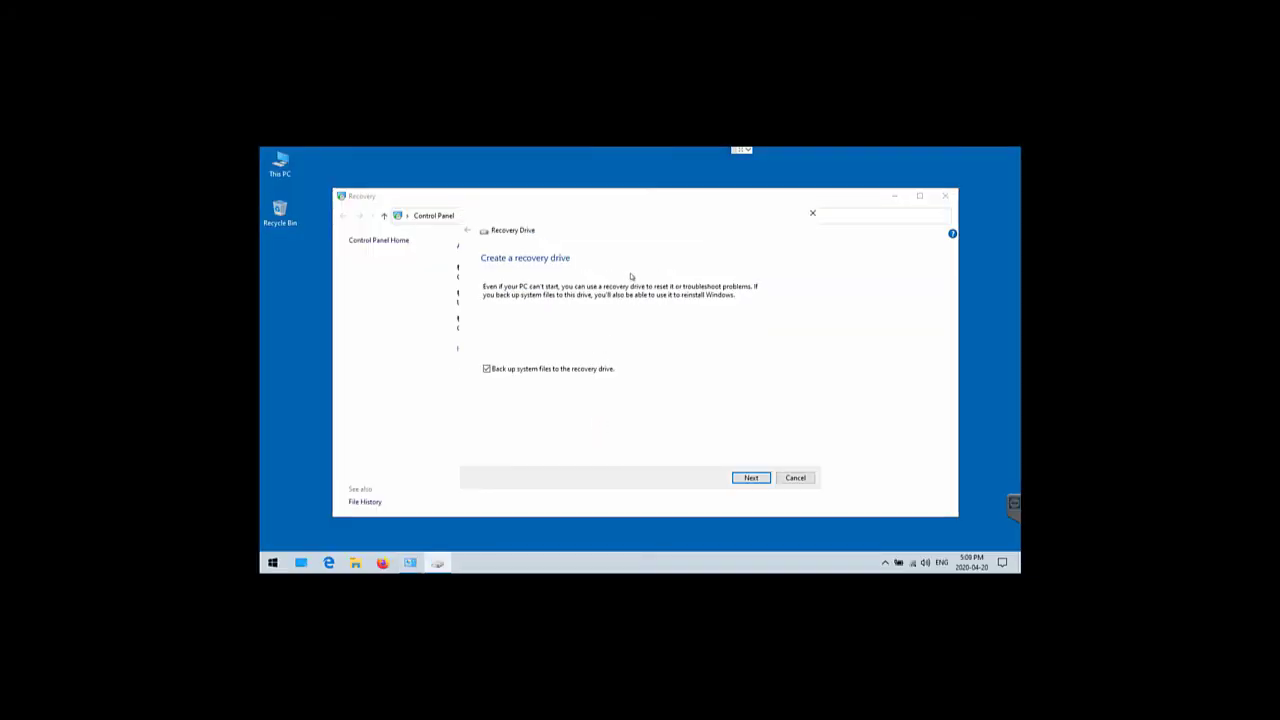
left_click(945, 196)
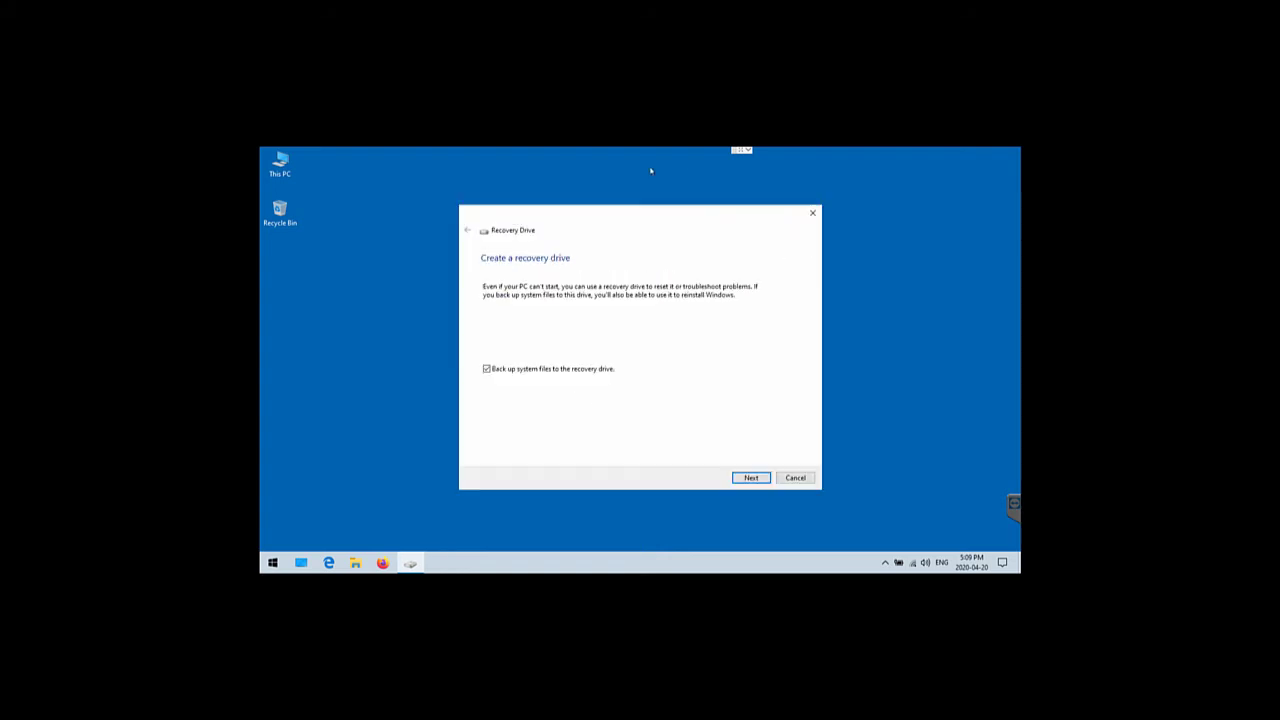
left_click_drag(646, 214, 656, 219)
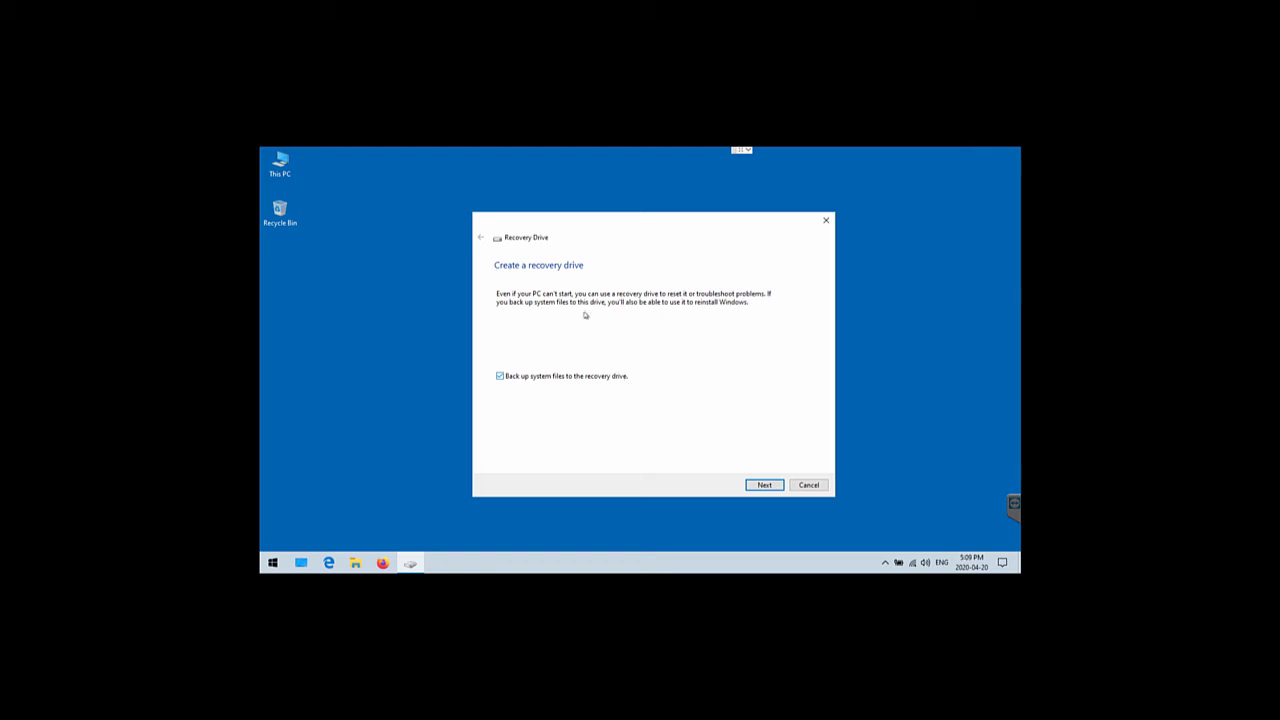
Create a recovery drive on F: (BLANK) without backing up system files, then finish
left_click(500, 375)
left_click(764, 486)
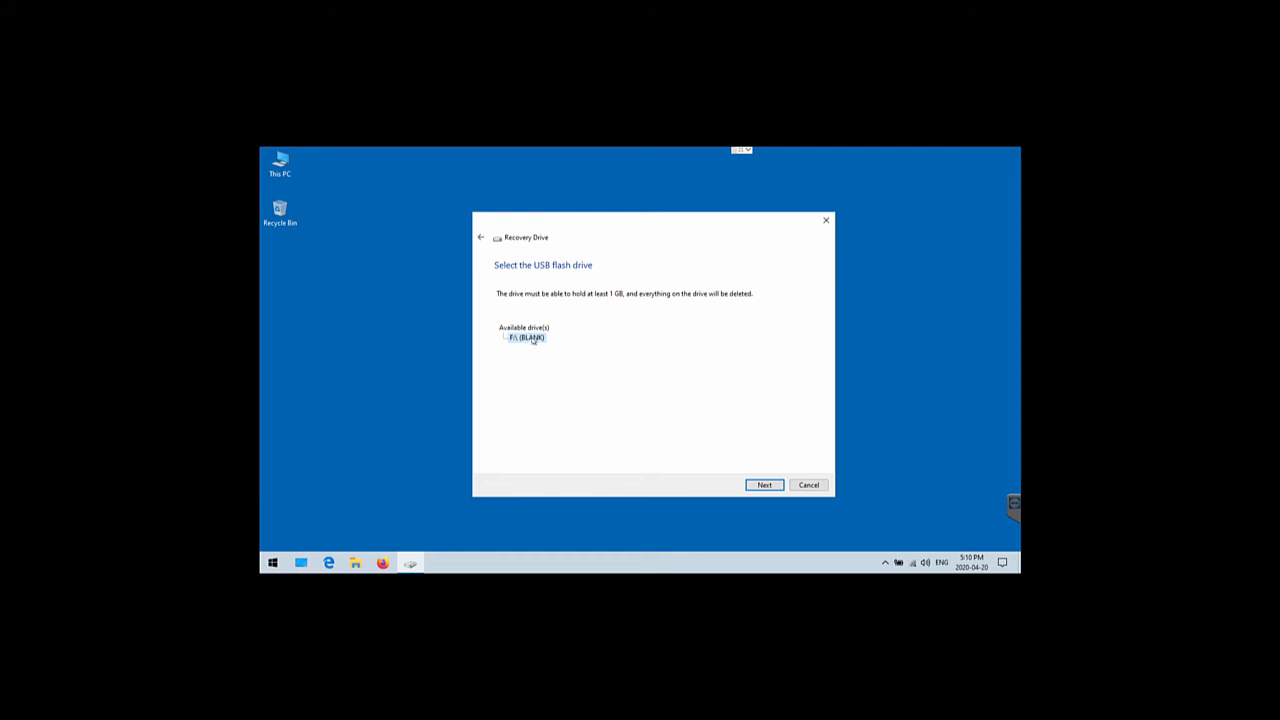
left_click(764, 484)
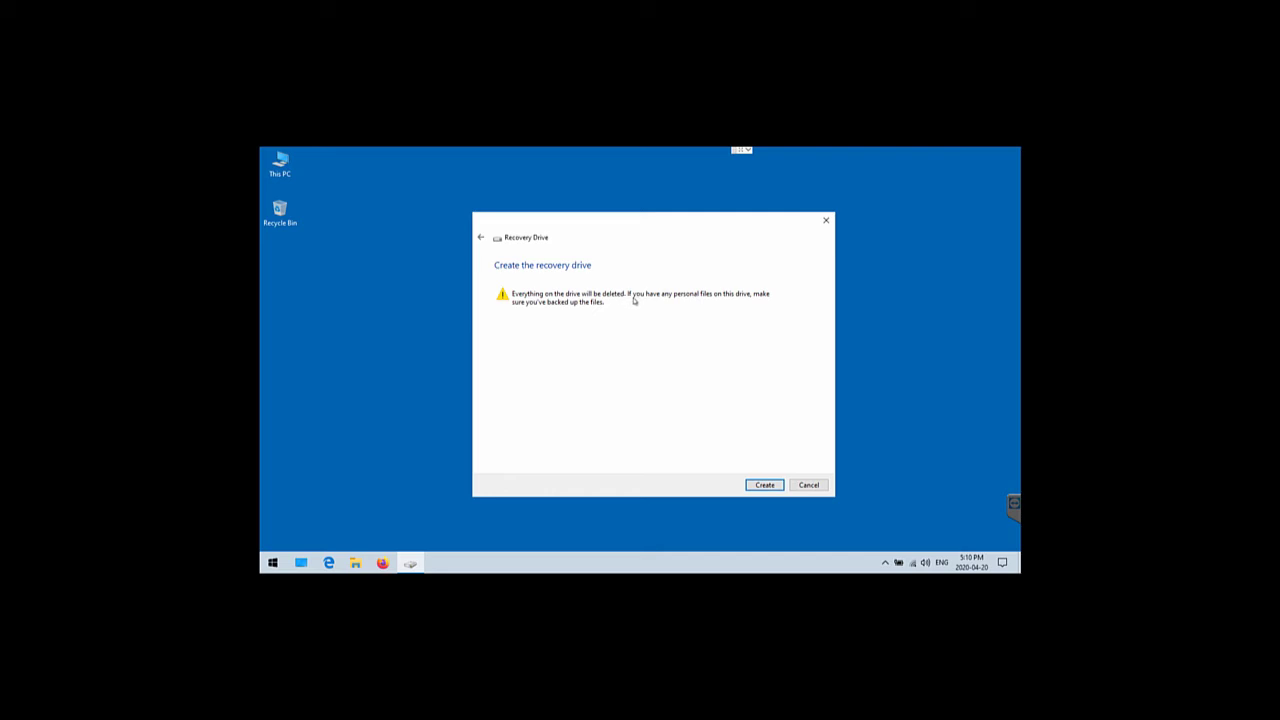
left_click(763, 485)
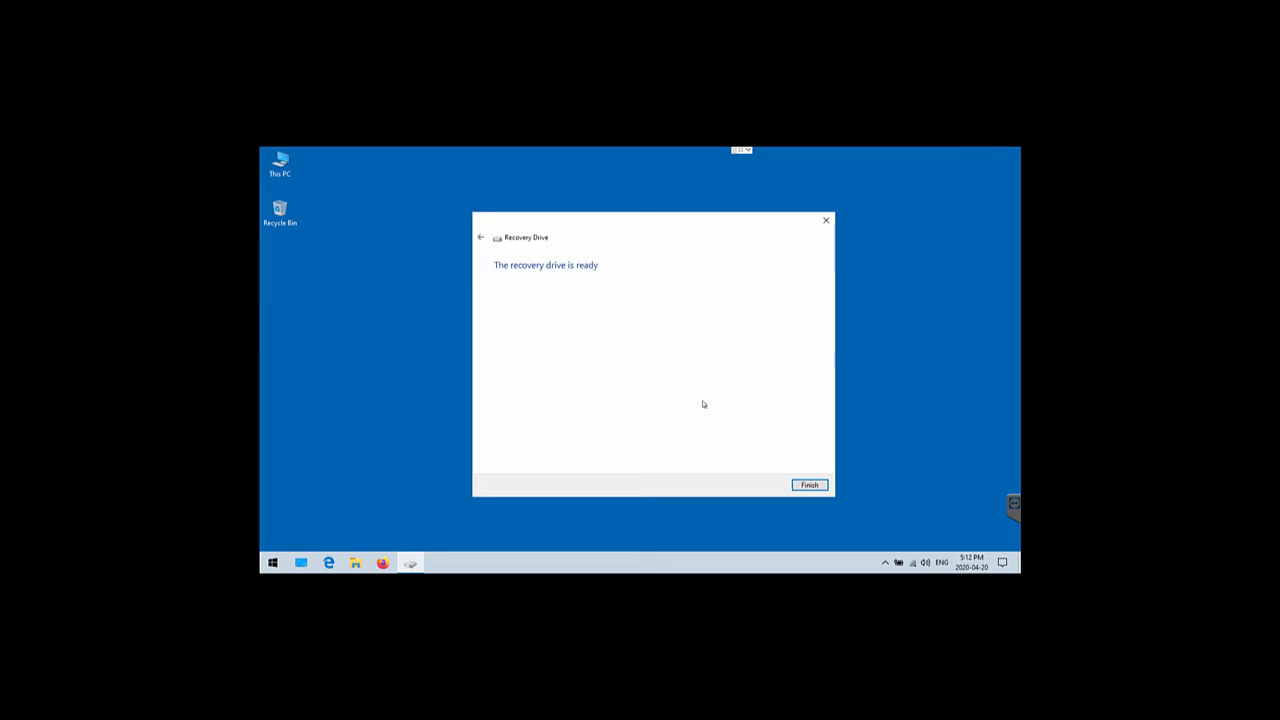
left_click(808, 486)
Open This PC, view the RECOVERY (F:) drive properties, and cancel the leftover recovery wizard
double_click(280, 163)
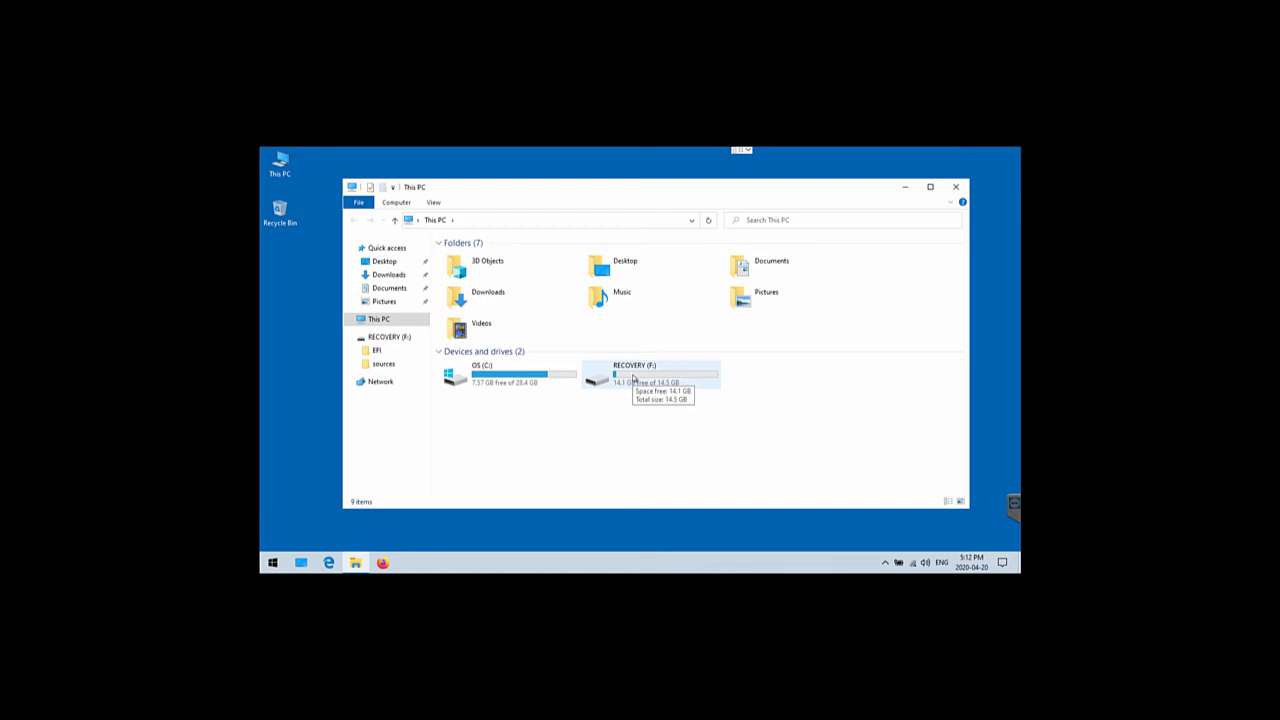
right_click(633, 374)
left_click(666, 542)
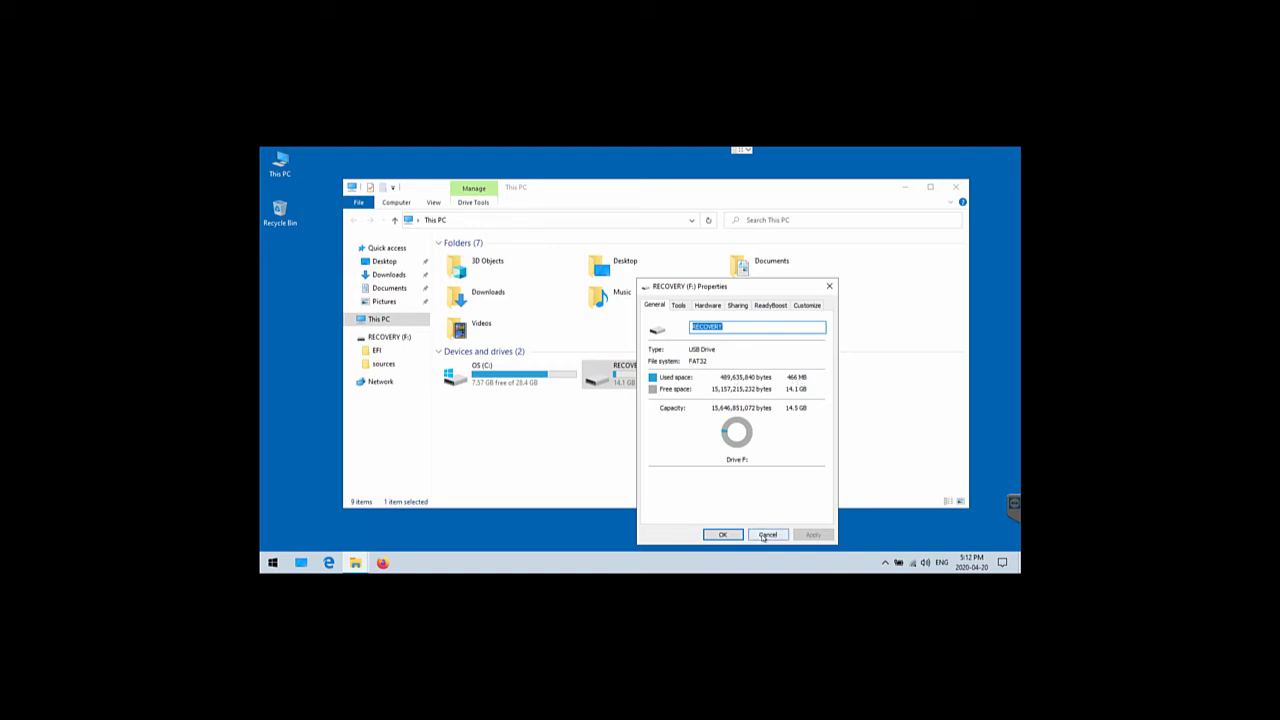
left_click(765, 537)
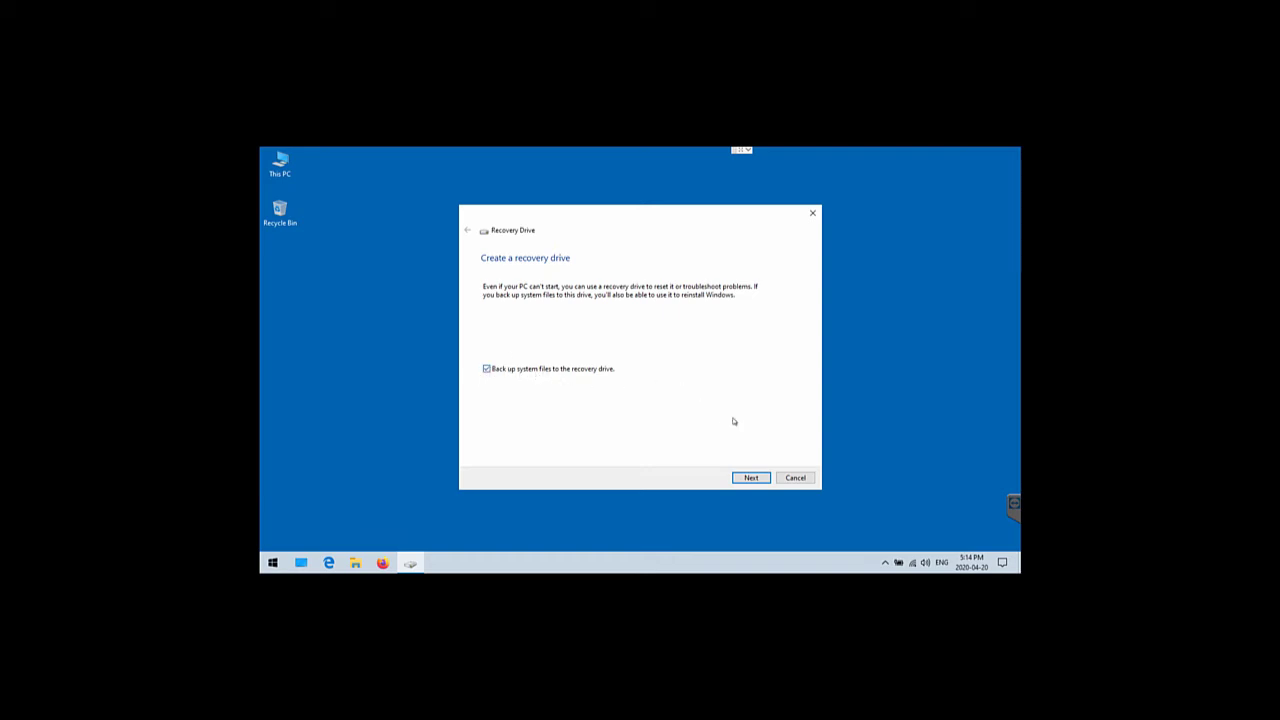
left_click(798, 479)
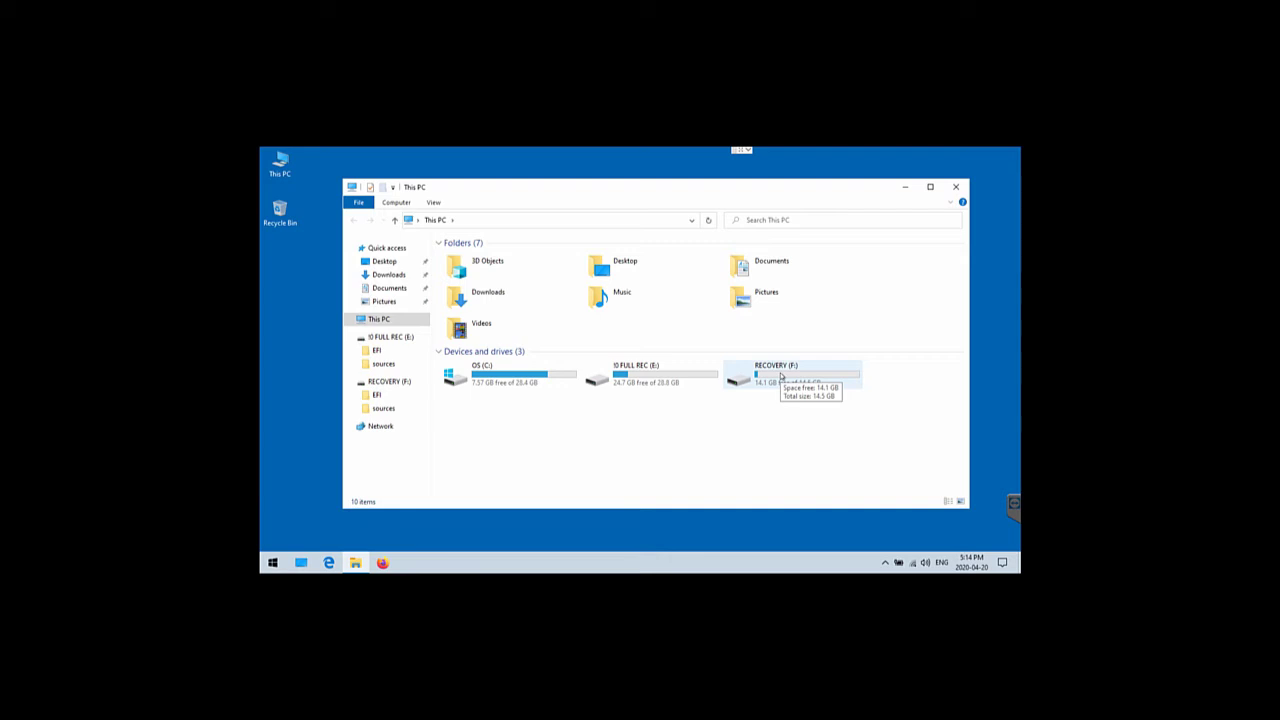
Review the General properties of RECOVERY (F:) and 10 FULL REC (E:) without changes
right_click(781, 376)
left_click(845, 543)
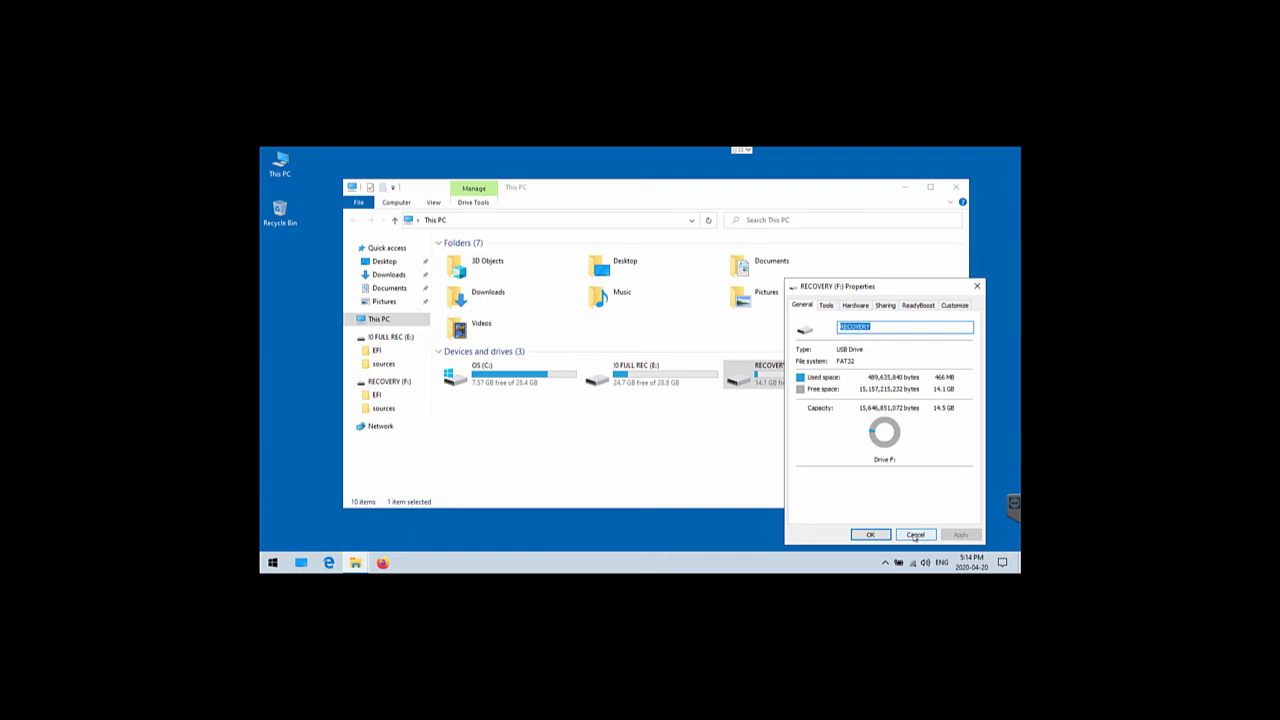
left_click(915, 535)
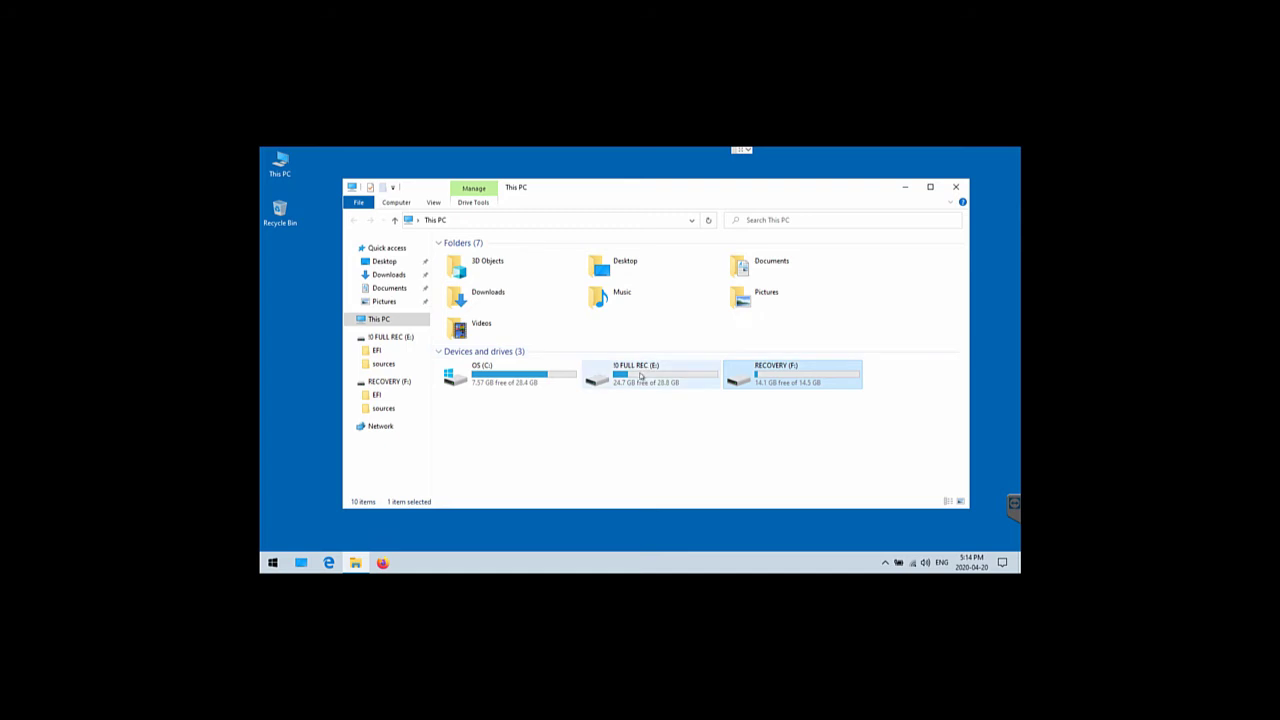
right_click(636, 376)
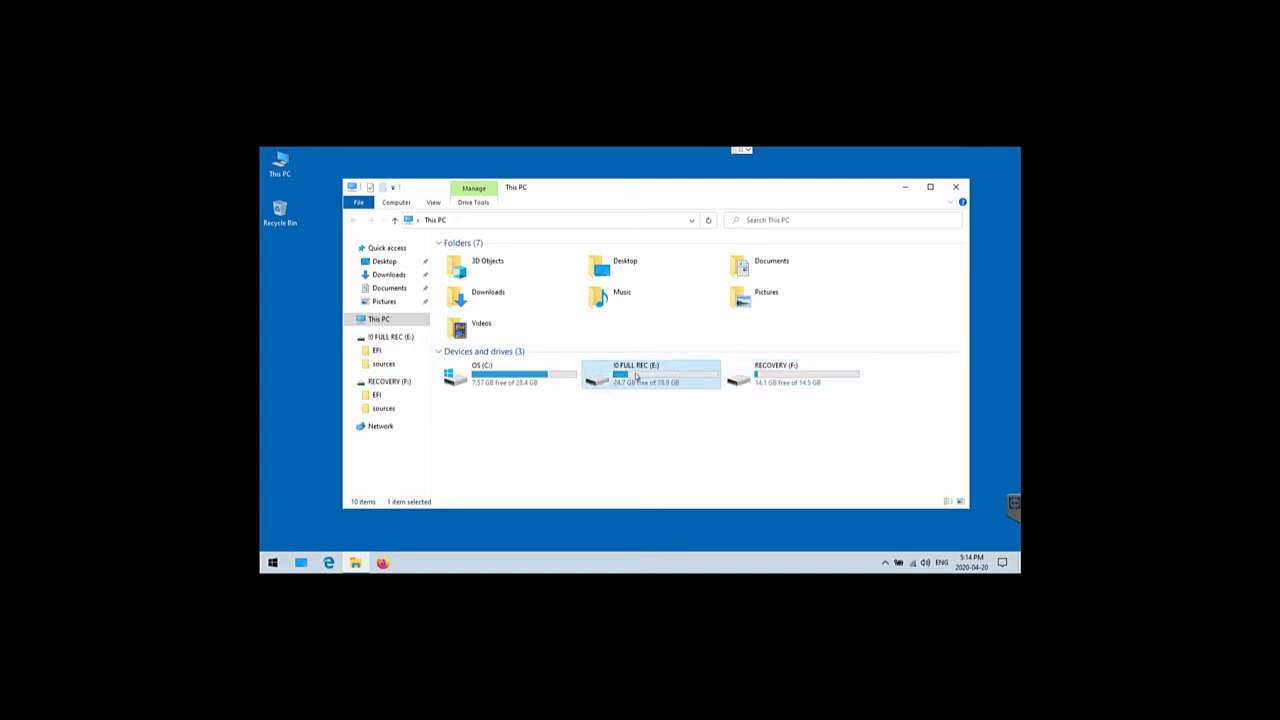
left_click(687, 545)
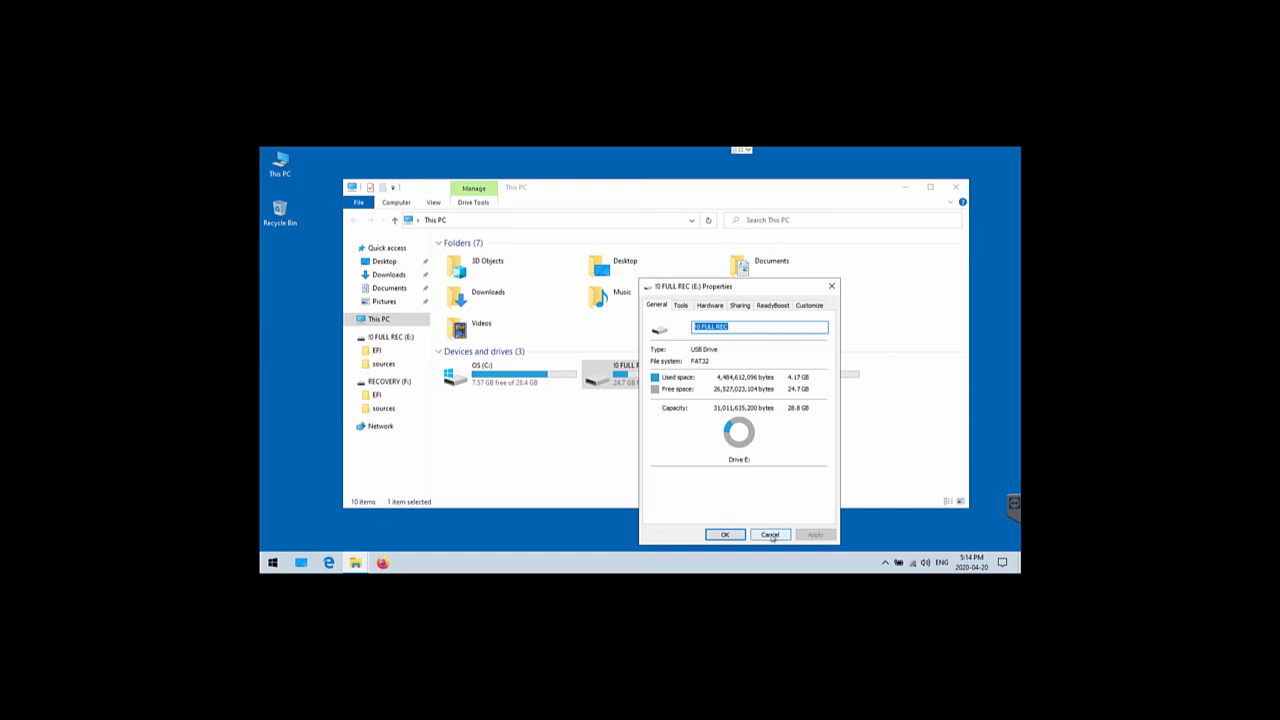
left_click(770, 535)
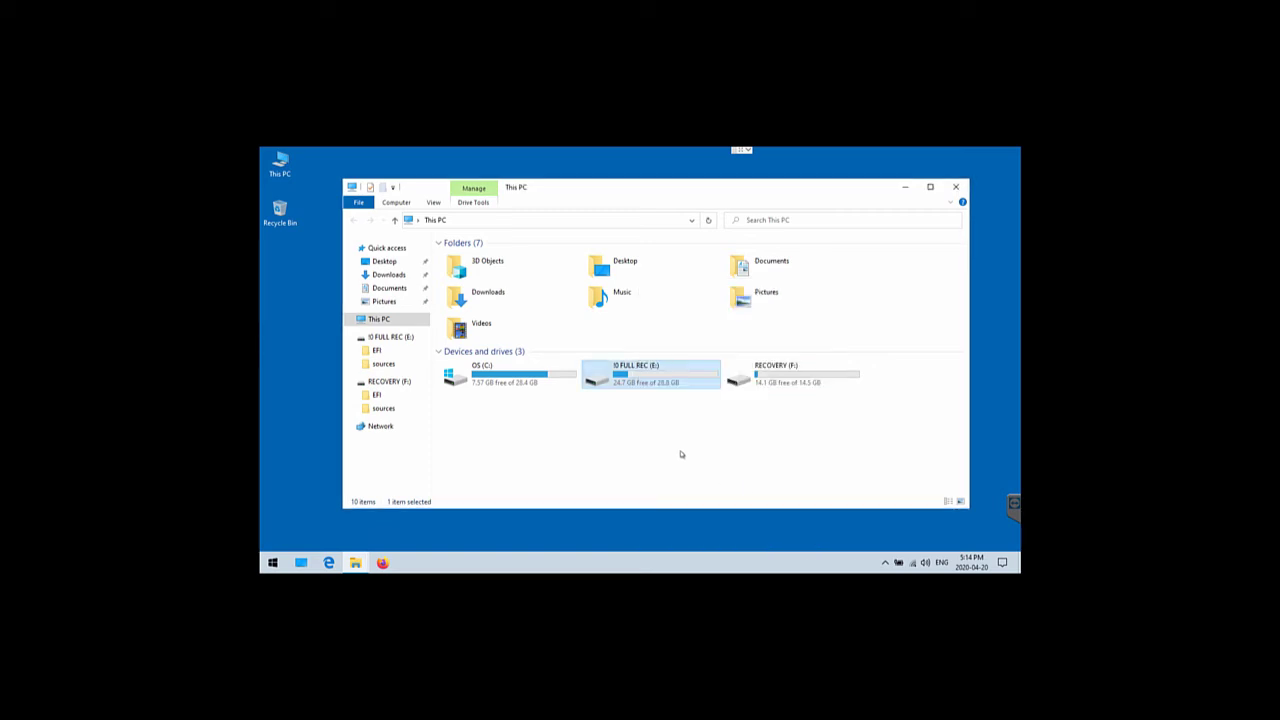
Select the E: and F: drives in This PC in turn, ending with RECOVERY (F:) selected
left_click(678, 450)
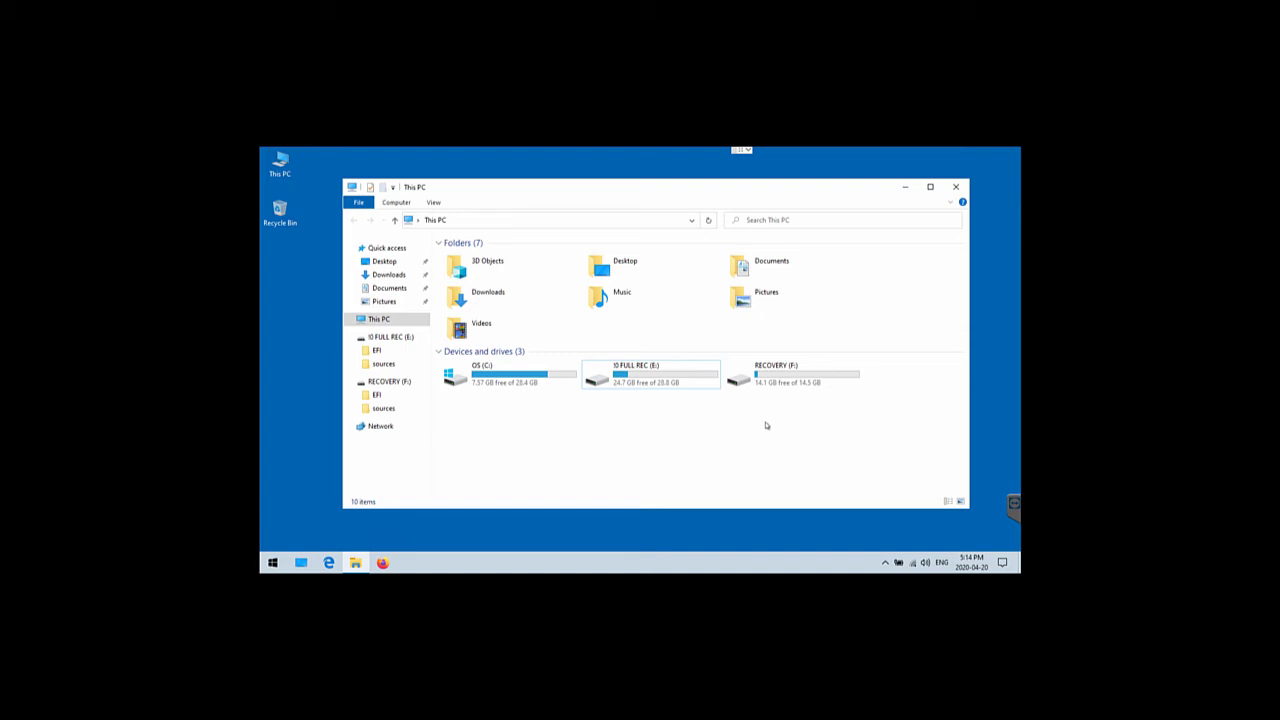
left_click(776, 379)
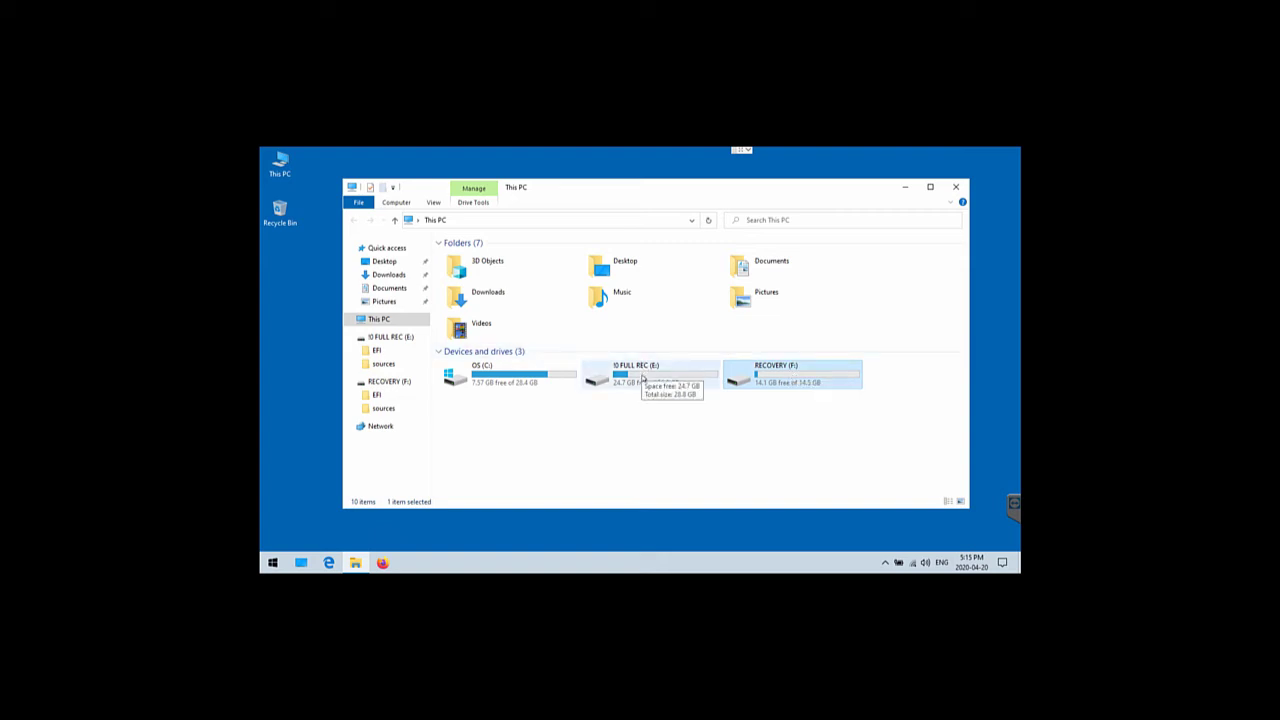
left_click(642, 377)
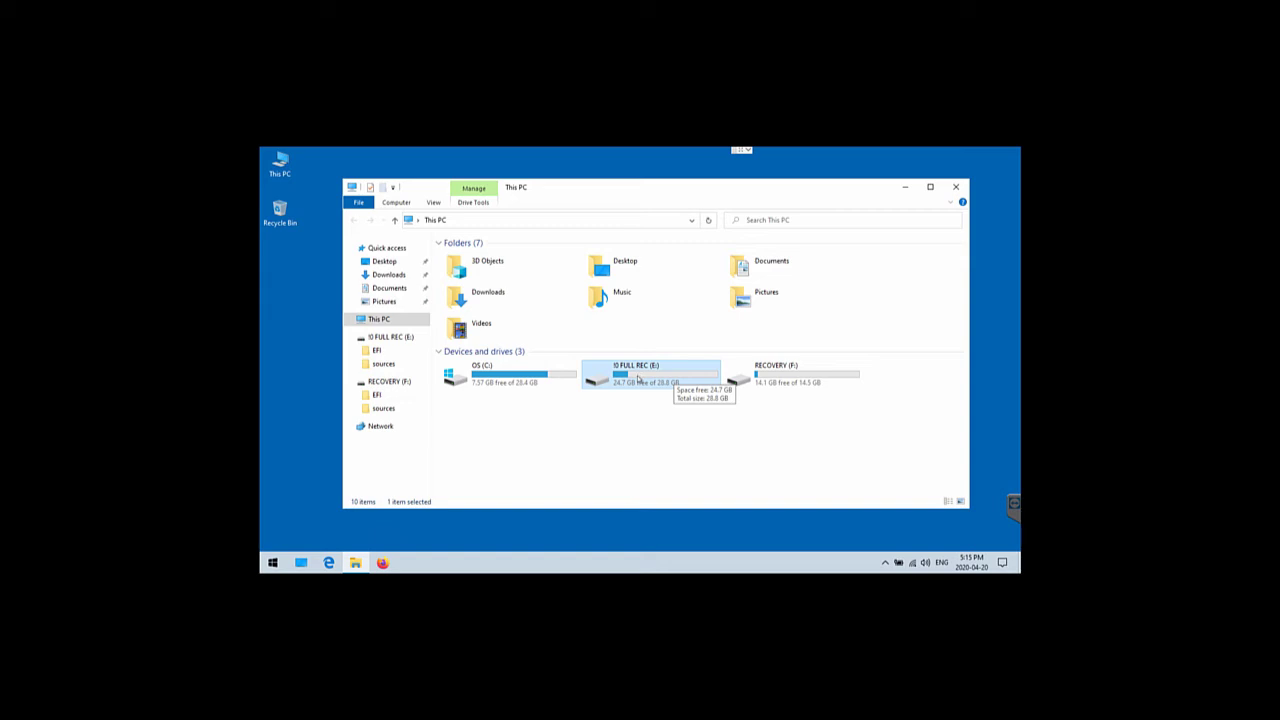
left_click(676, 452)
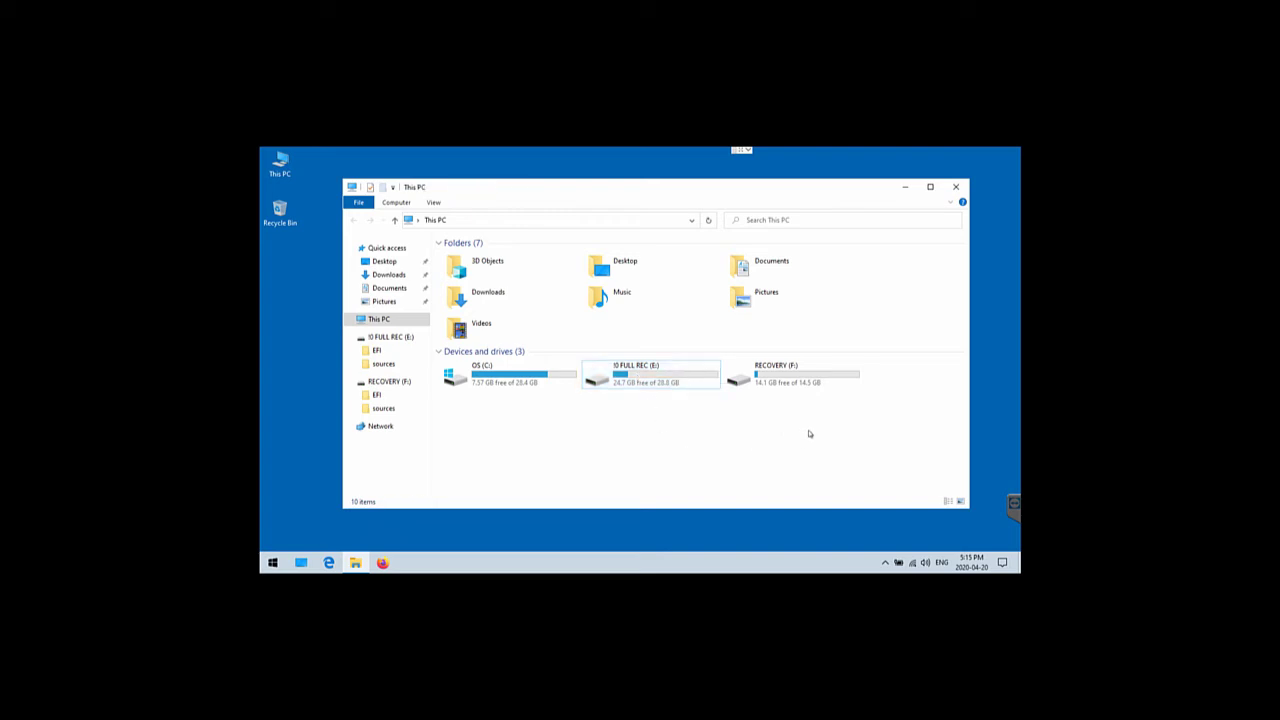
left_click(790, 373)
Open RECOVERY (F:) to see its EFI and sources folders, then return to This PC
double_click(790, 373)
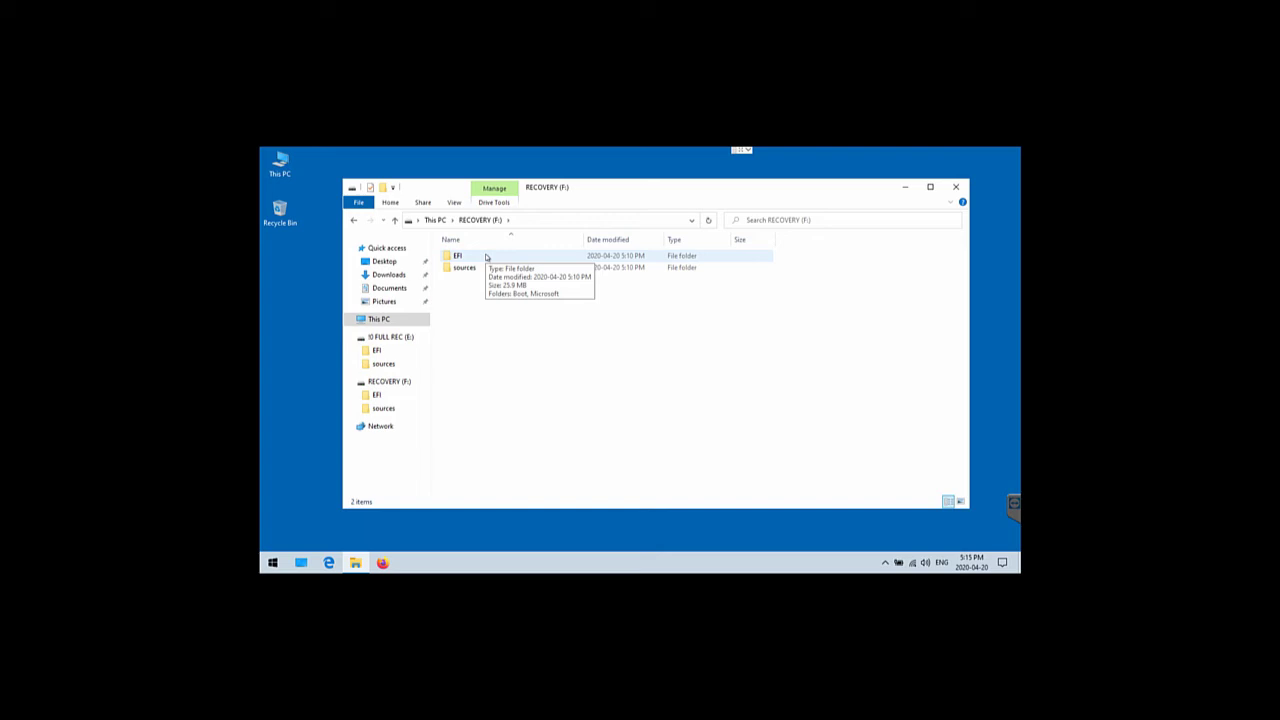
left_click(435, 219)
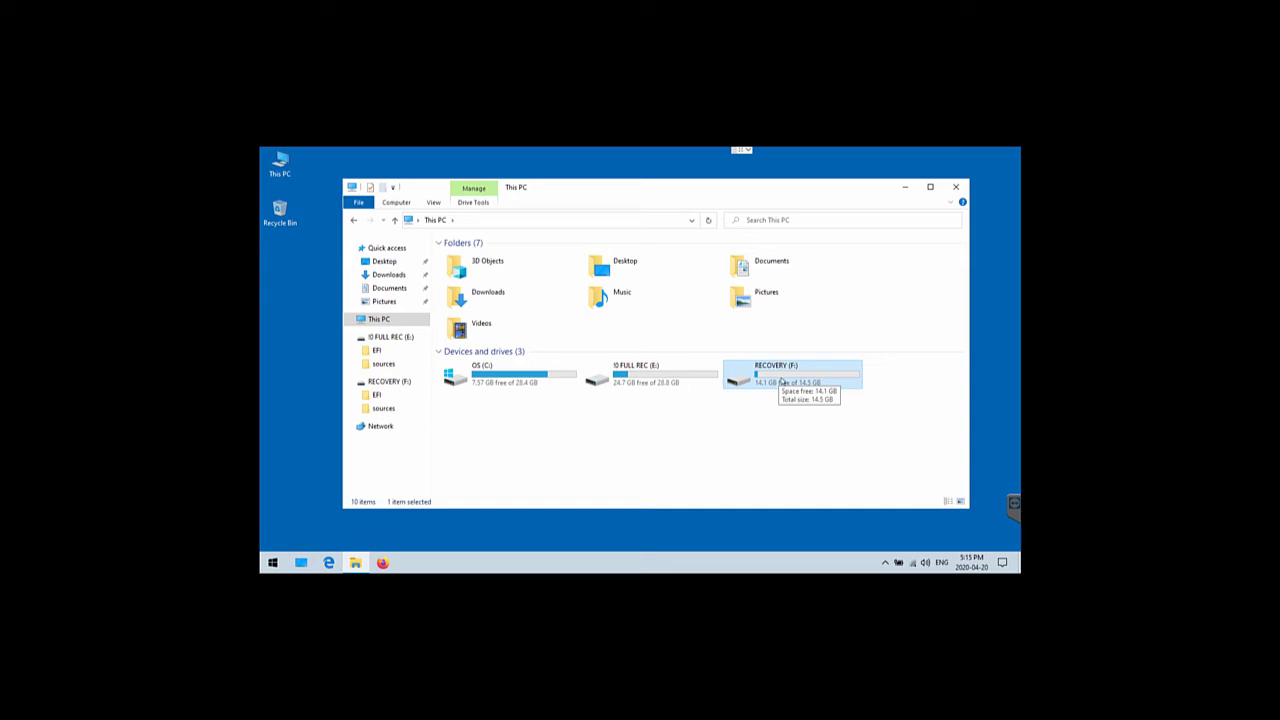
left_click(689, 450)
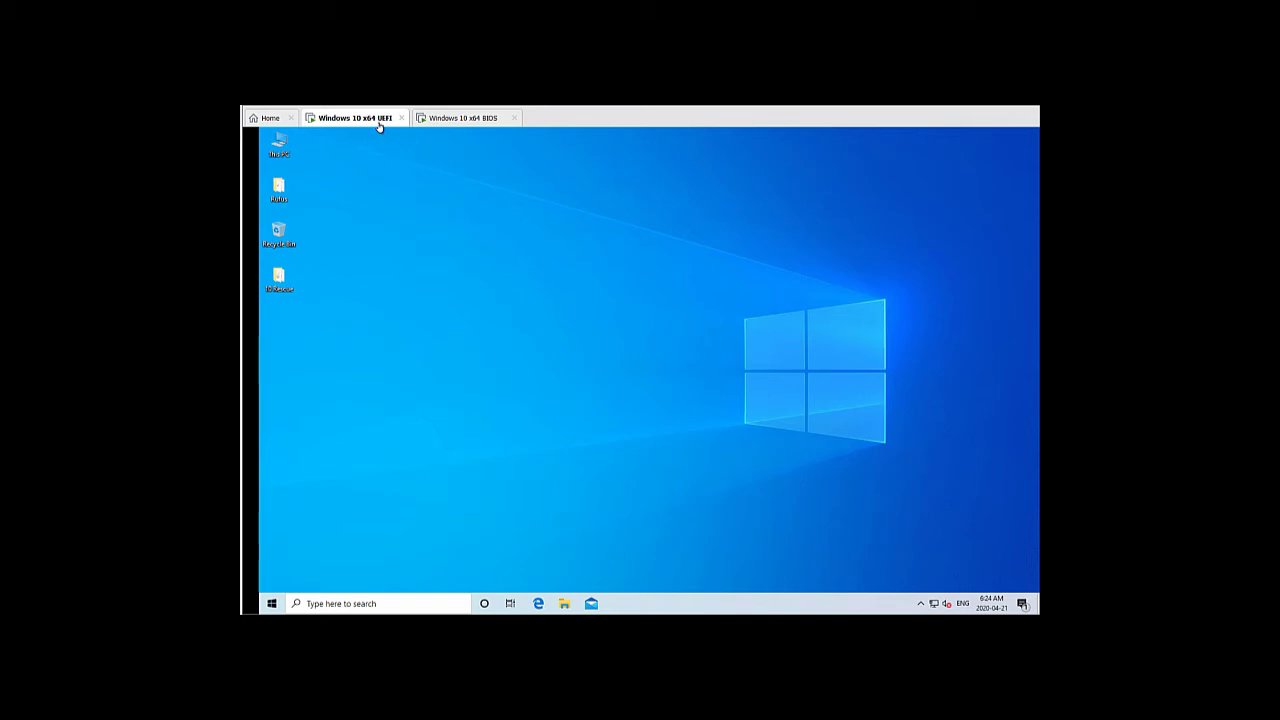
On the UEFI VM, search 'reset', open Reset this PC, and choose Advanced startup's Restart now
left_click(475, 118)
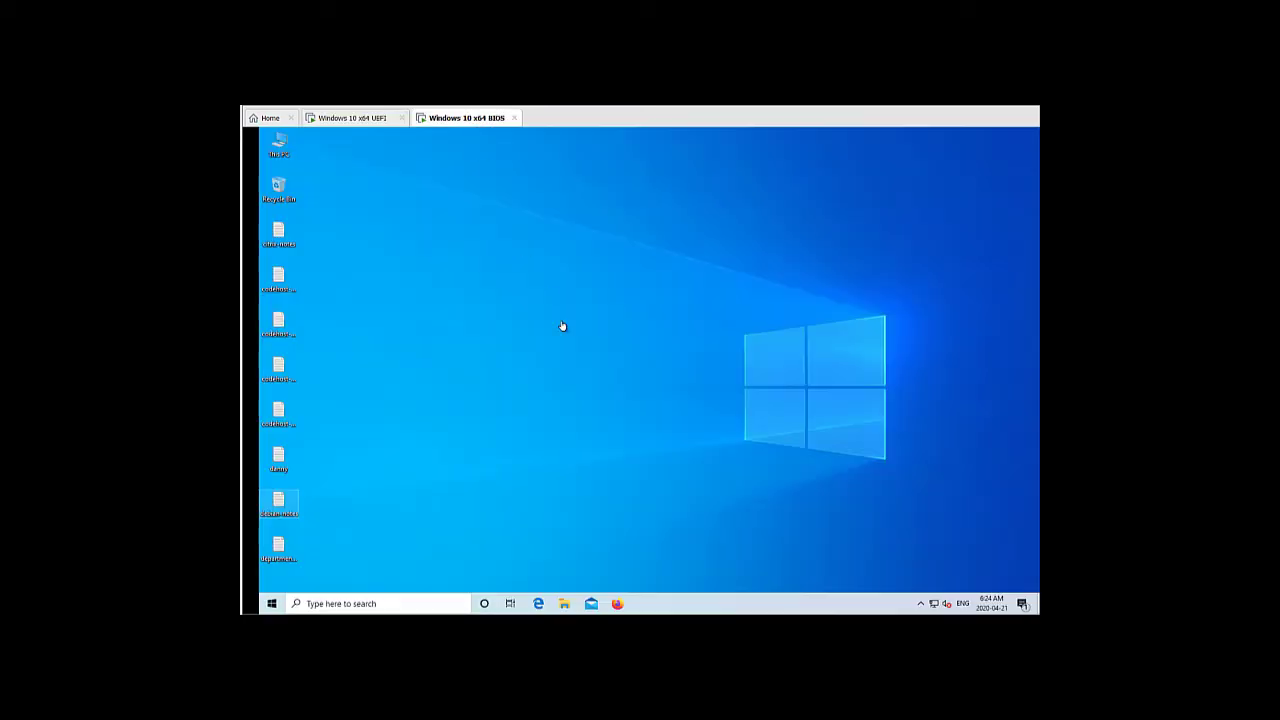
left_click(362, 118)
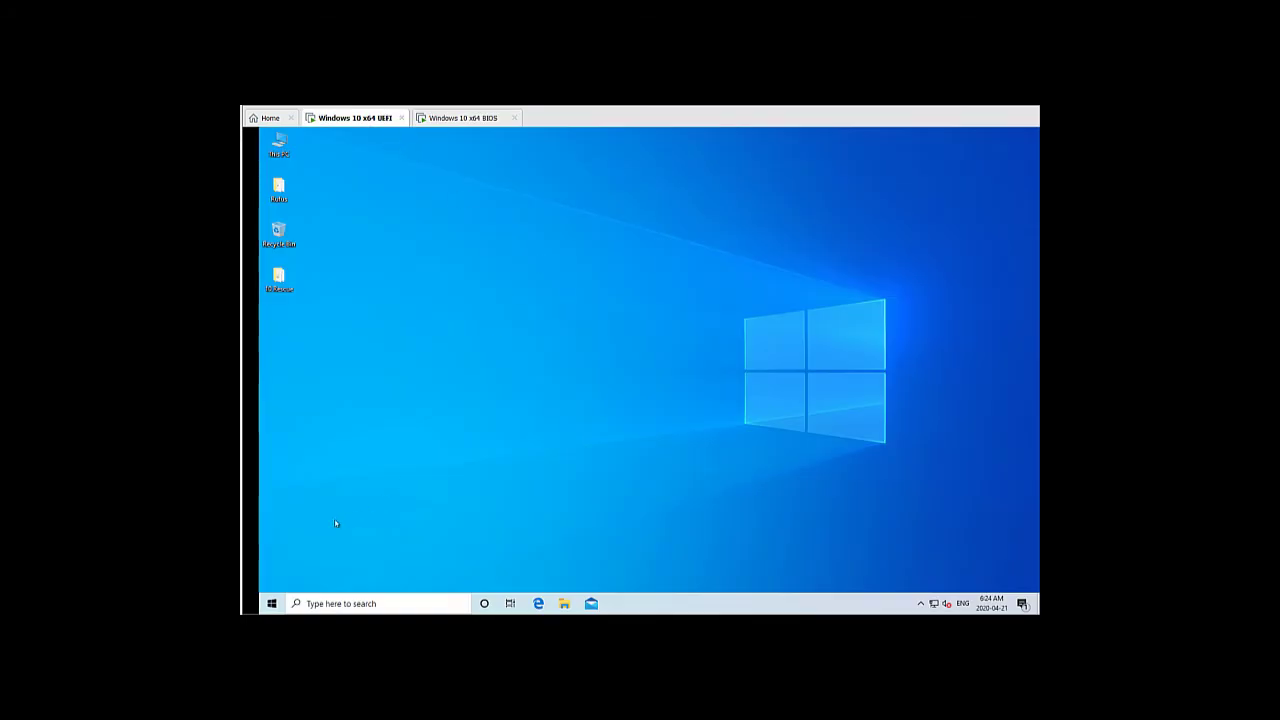
left_click(272, 603)
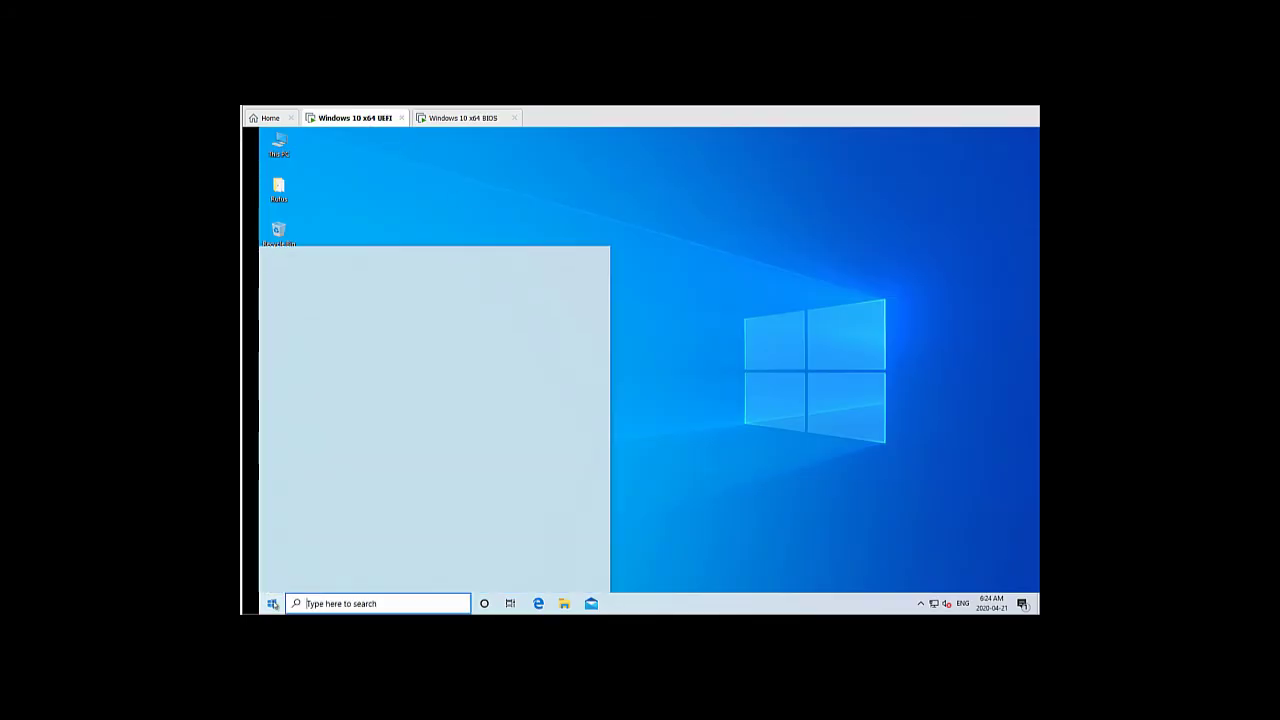
type("reset")
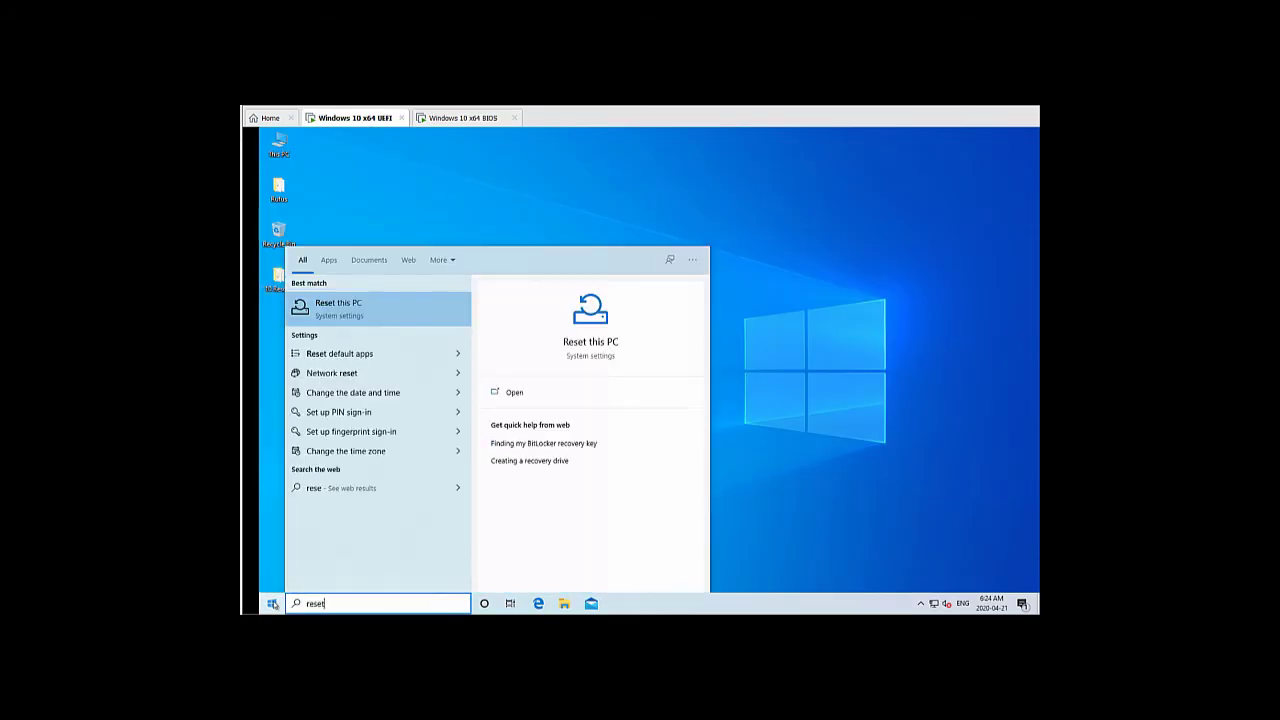
left_click(593, 343)
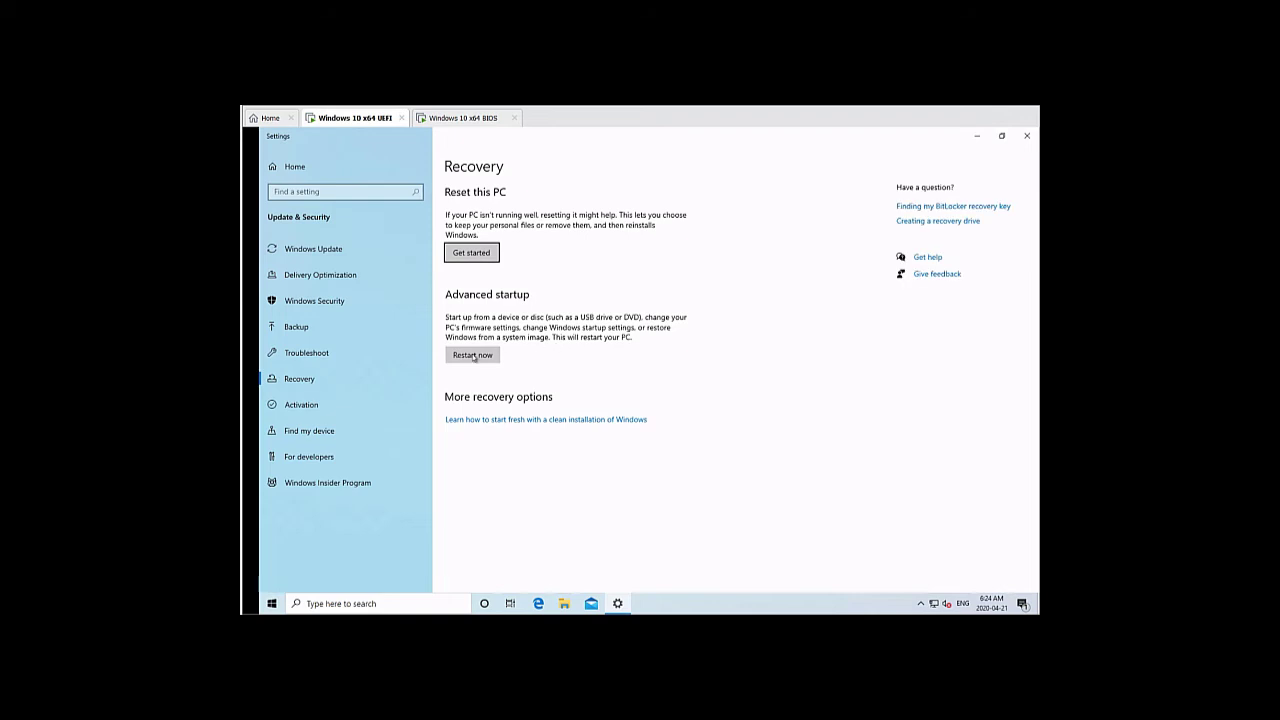
left_click(473, 356)
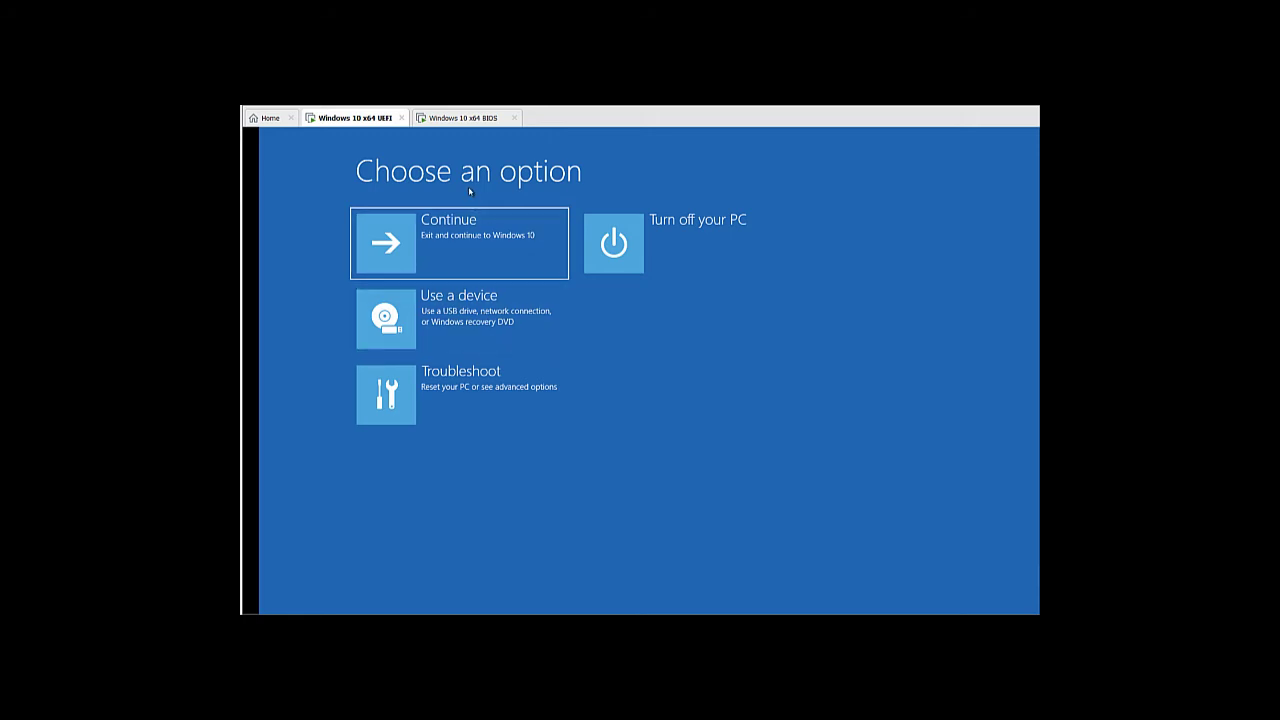
On the BIOS VM, Shift+Restart from the Start power menu into advanced startup
left_click(474, 119)
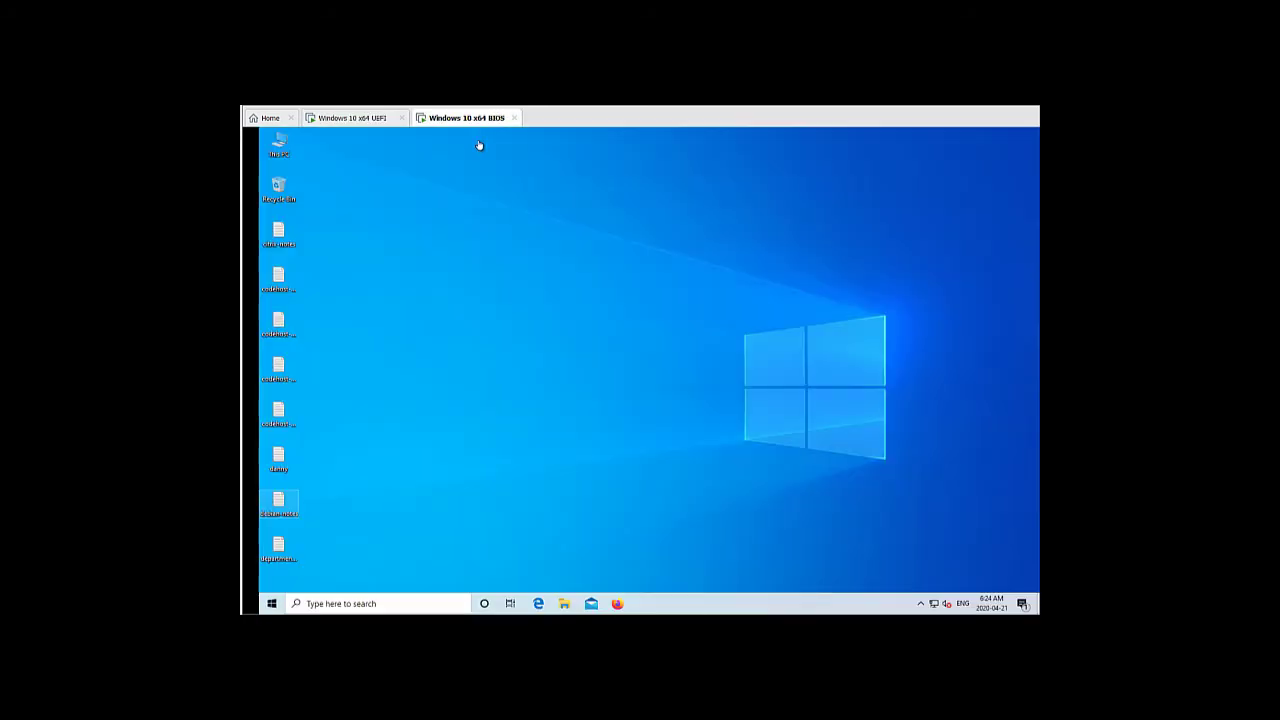
left_click(269, 603)
mouse_move(292, 582)
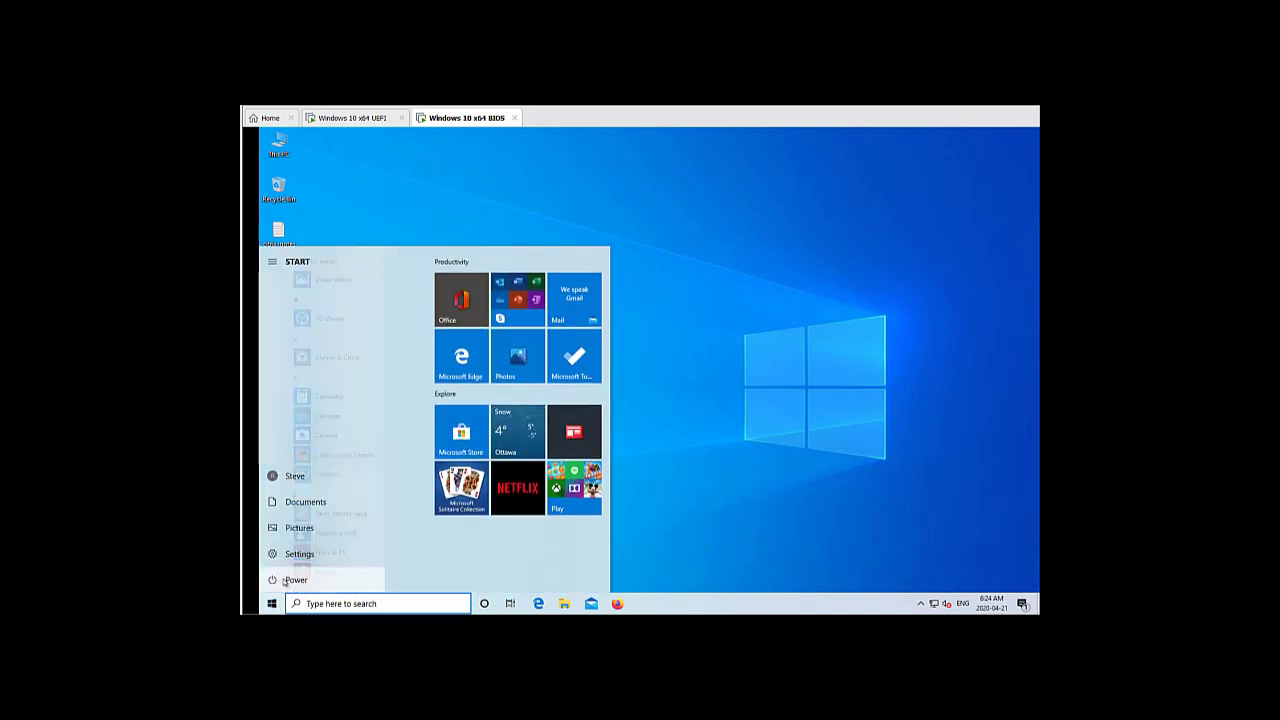
left_click(294, 580)
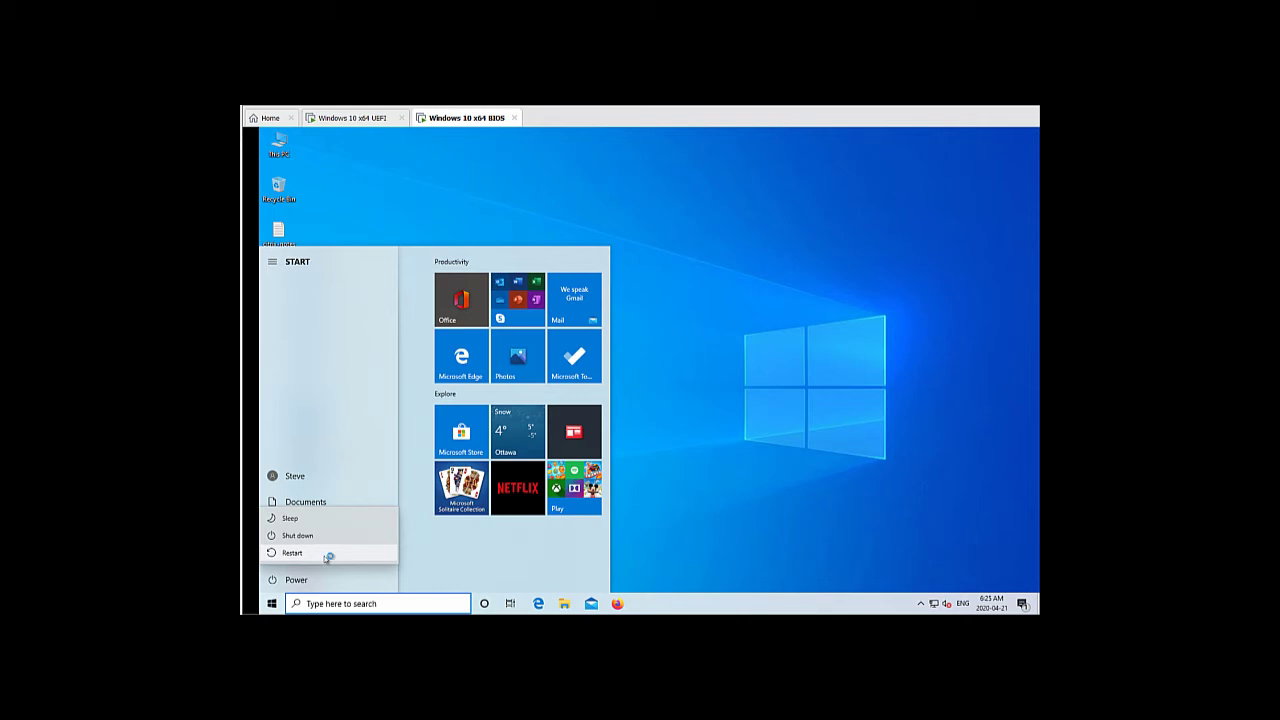
left_click(325, 557)
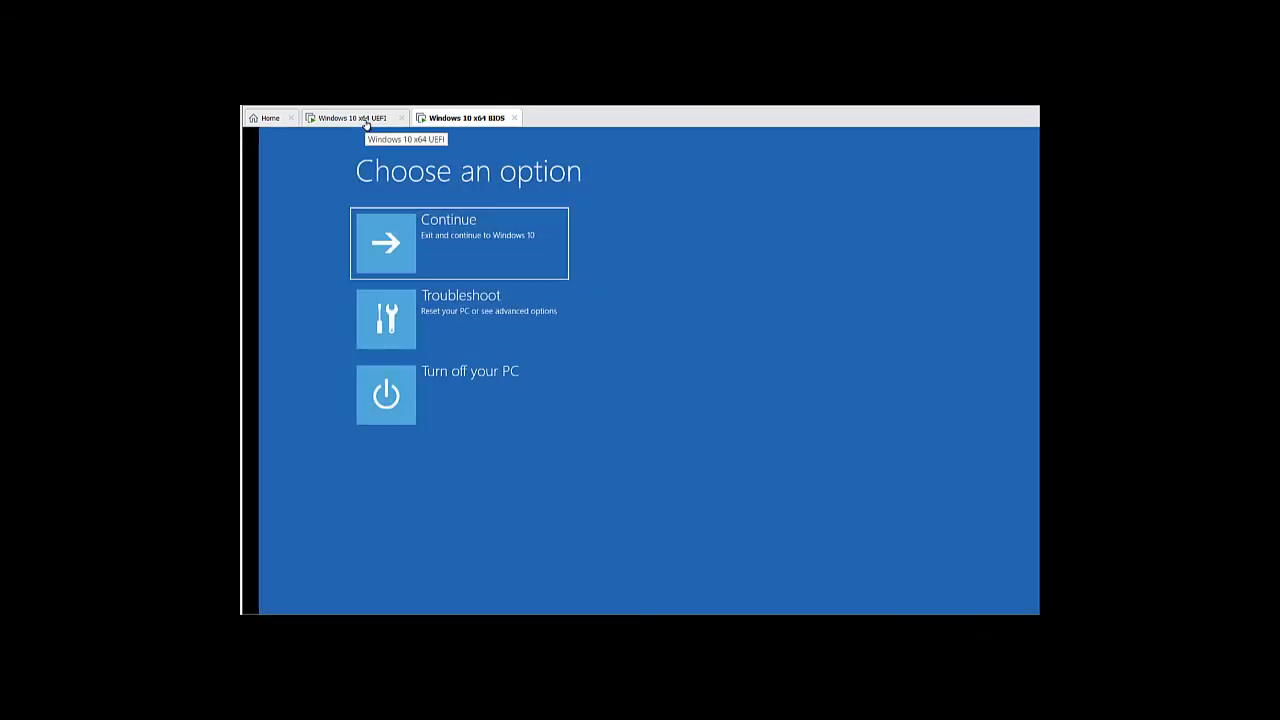
Compare both VMs' Choose an option menus, then open Use a device on the UEFI VM
left_click(366, 120)
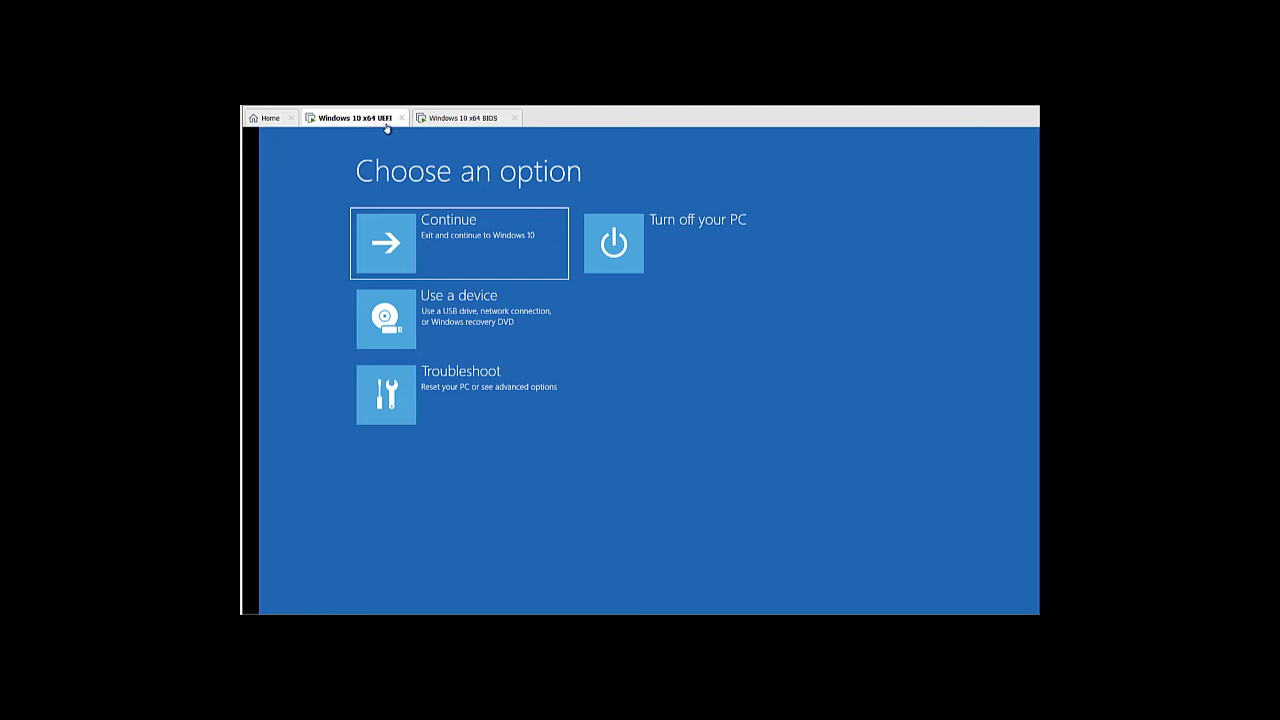
left_click(451, 120)
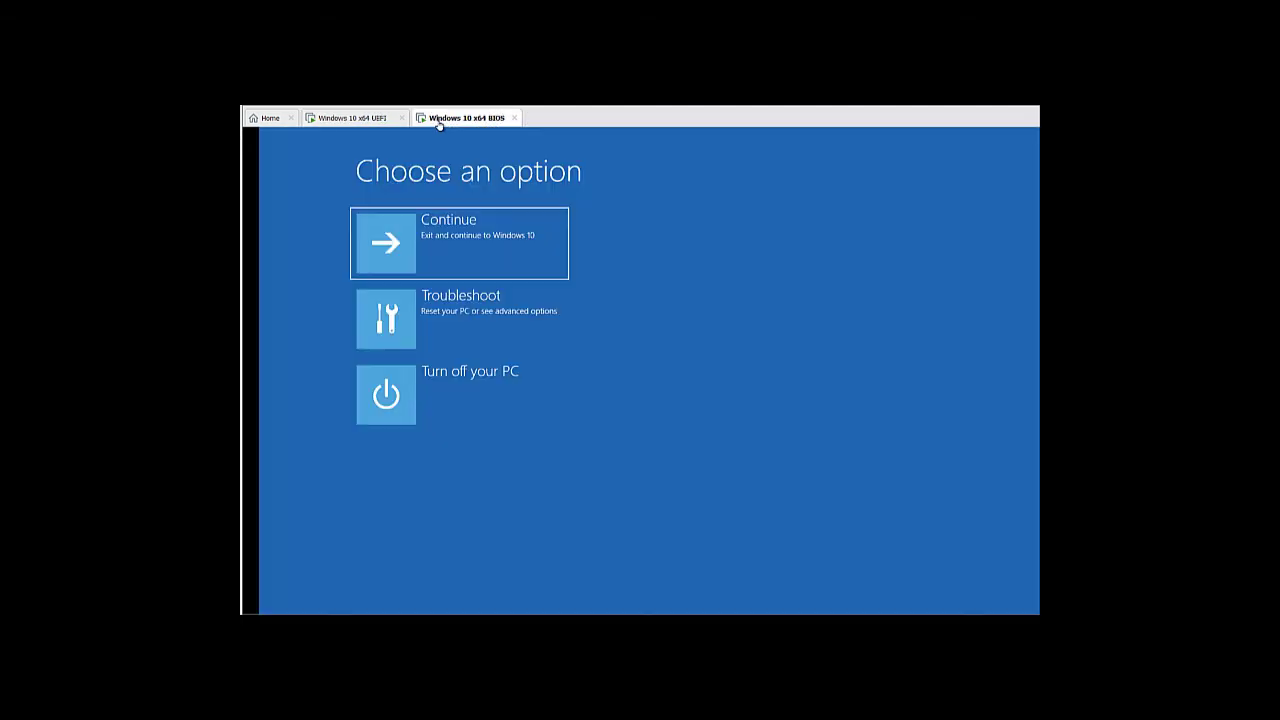
left_click(374, 126)
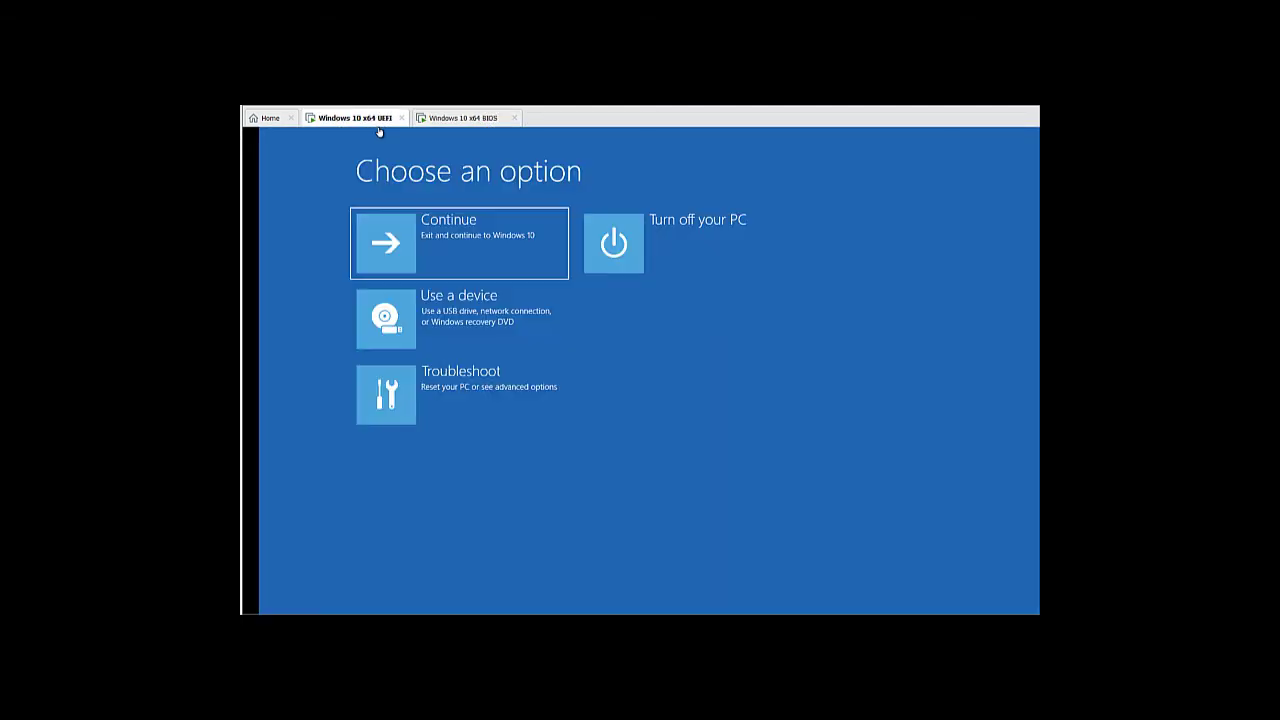
left_click(466, 122)
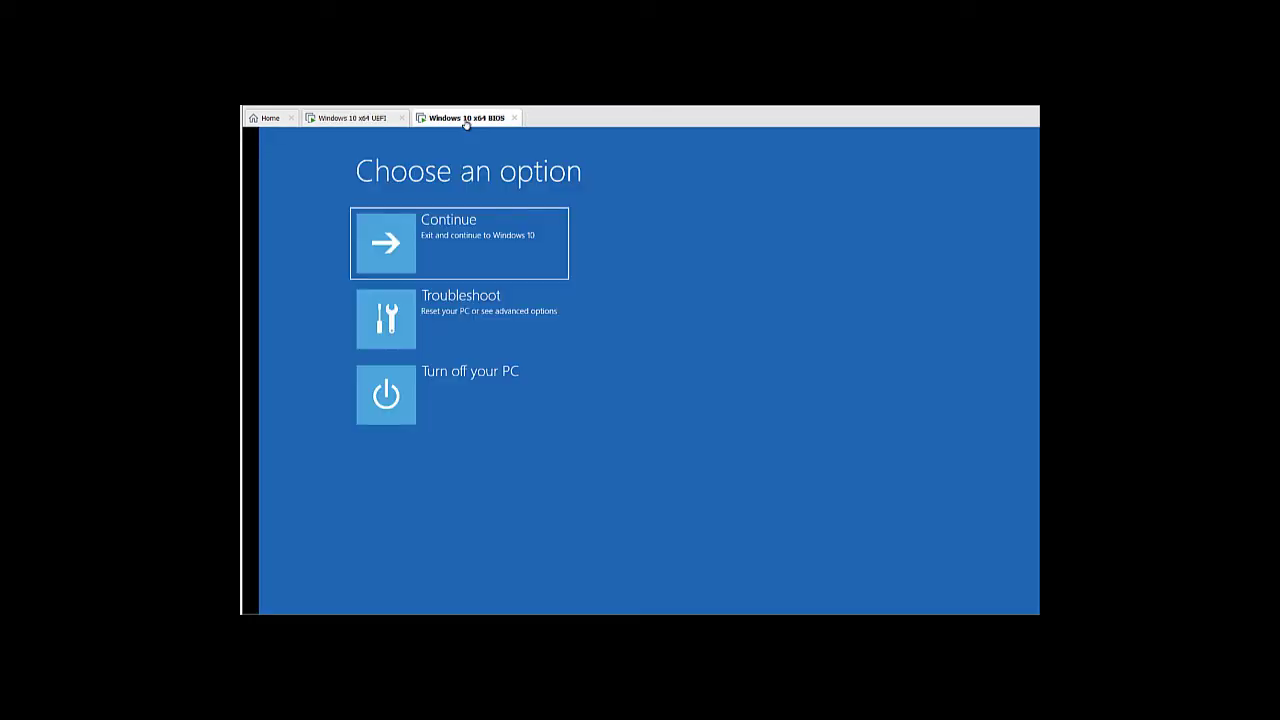
left_click(376, 121)
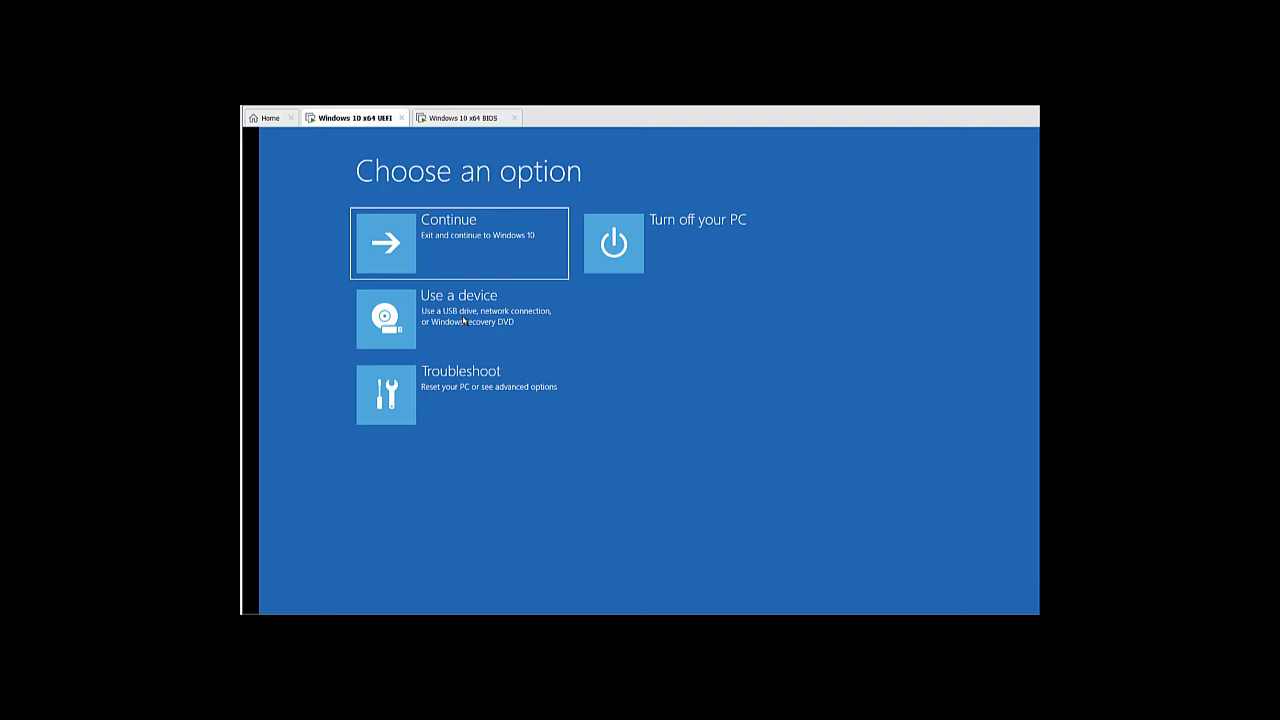
left_click(463, 320)
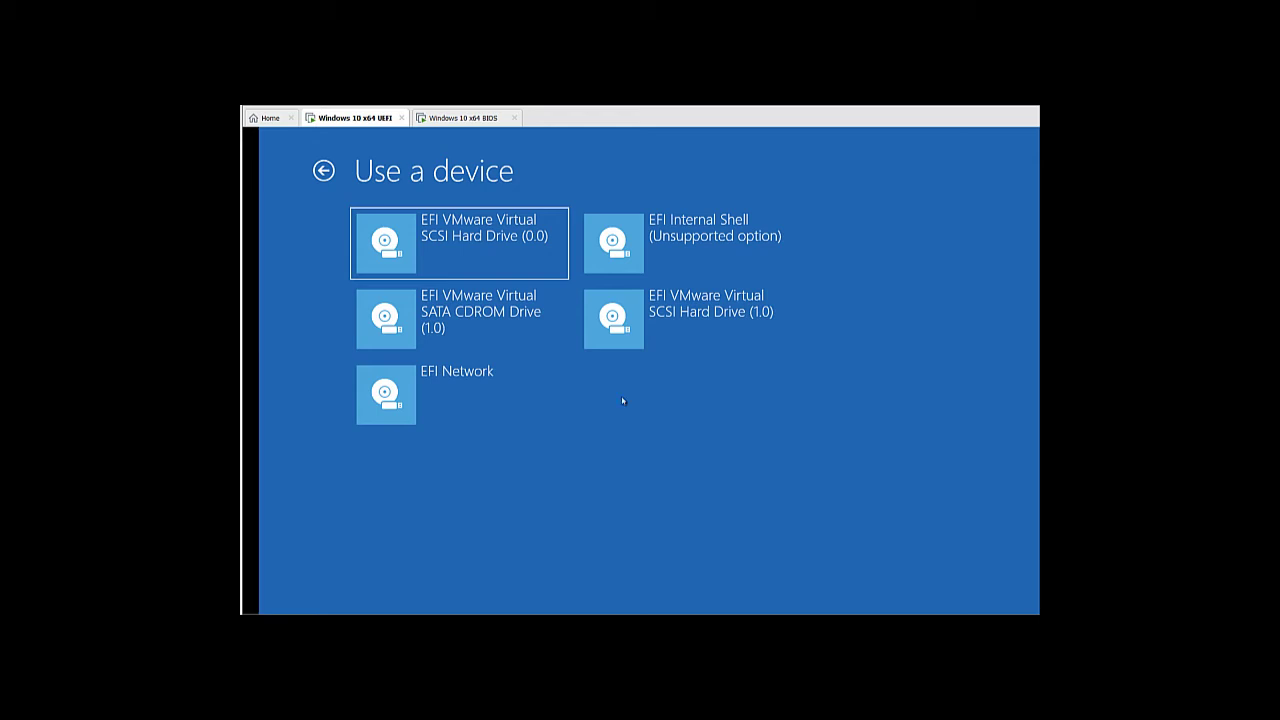
Leave the UEFI device list with Esc and switch to the BIOS VM to power it off
key("Escape")
left_click(464, 118)
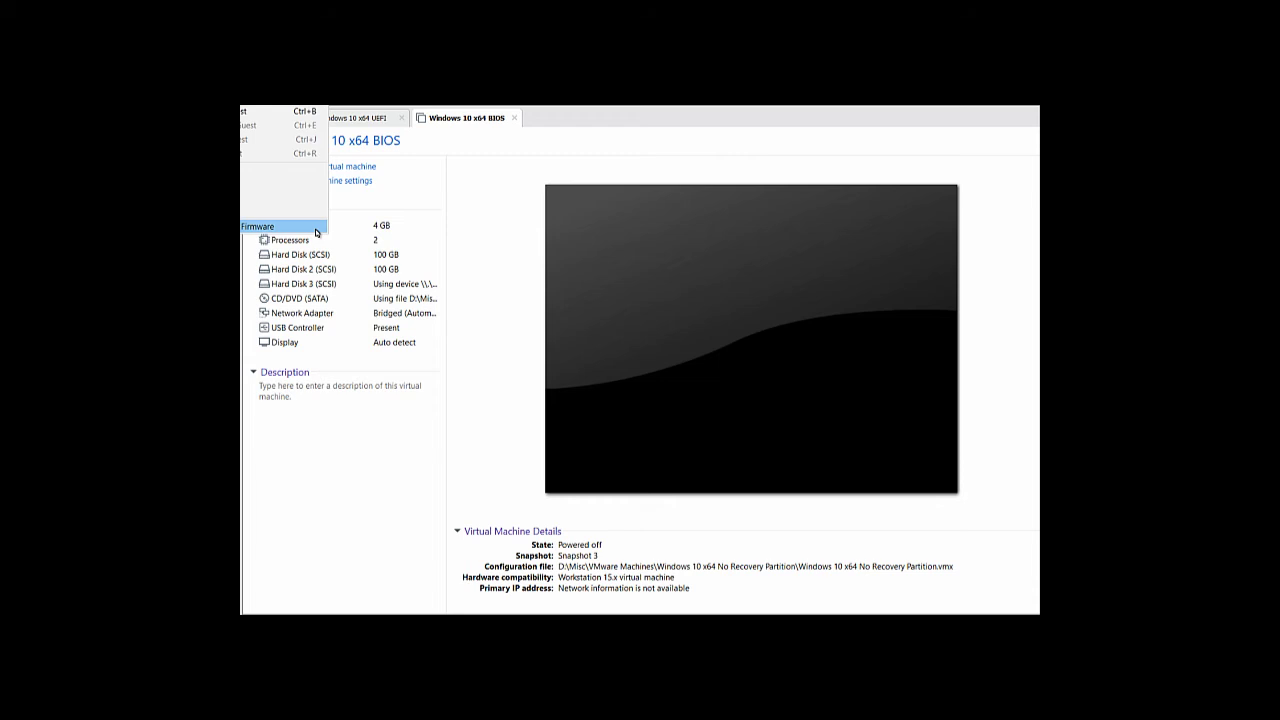
Power on the BIOS VM to Firmware, reaching the PhoenixBIOS Setup Utility
left_click(316, 232)
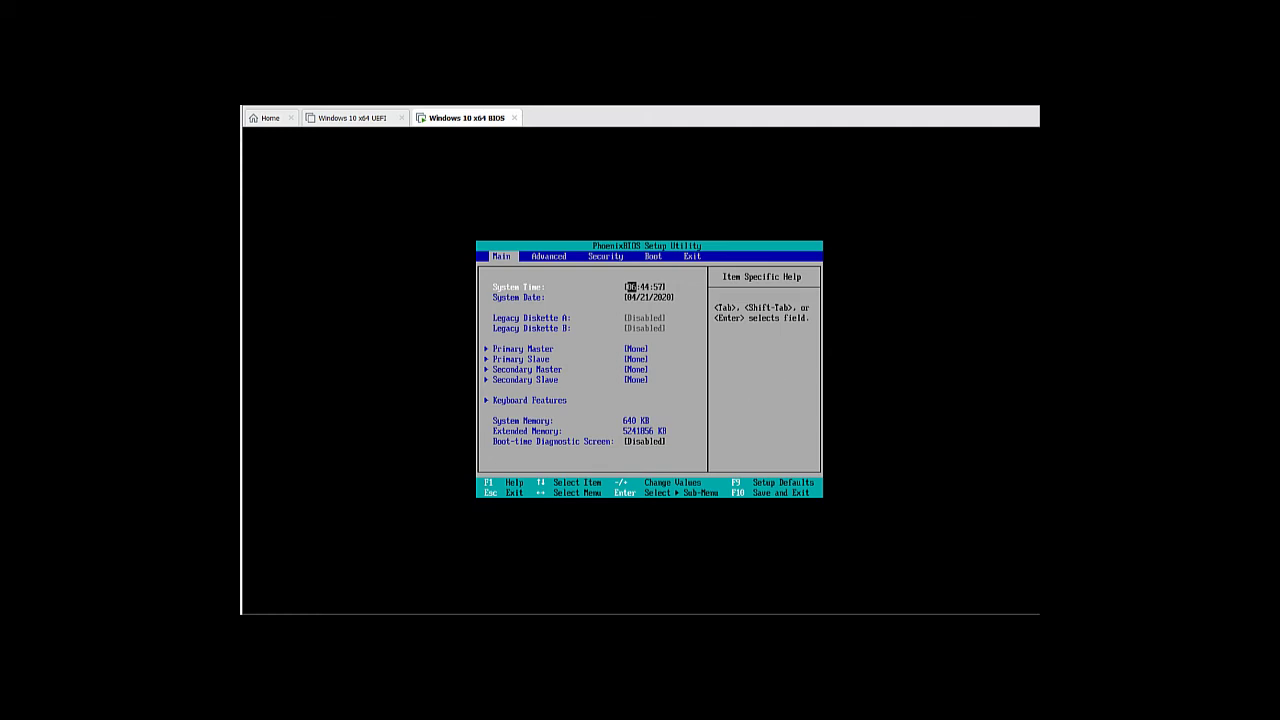
In PhoenixBIOS, move from the Boot tab to the Exit tab and choose Save Changes
key("Right")
key("Right")
key("Right")
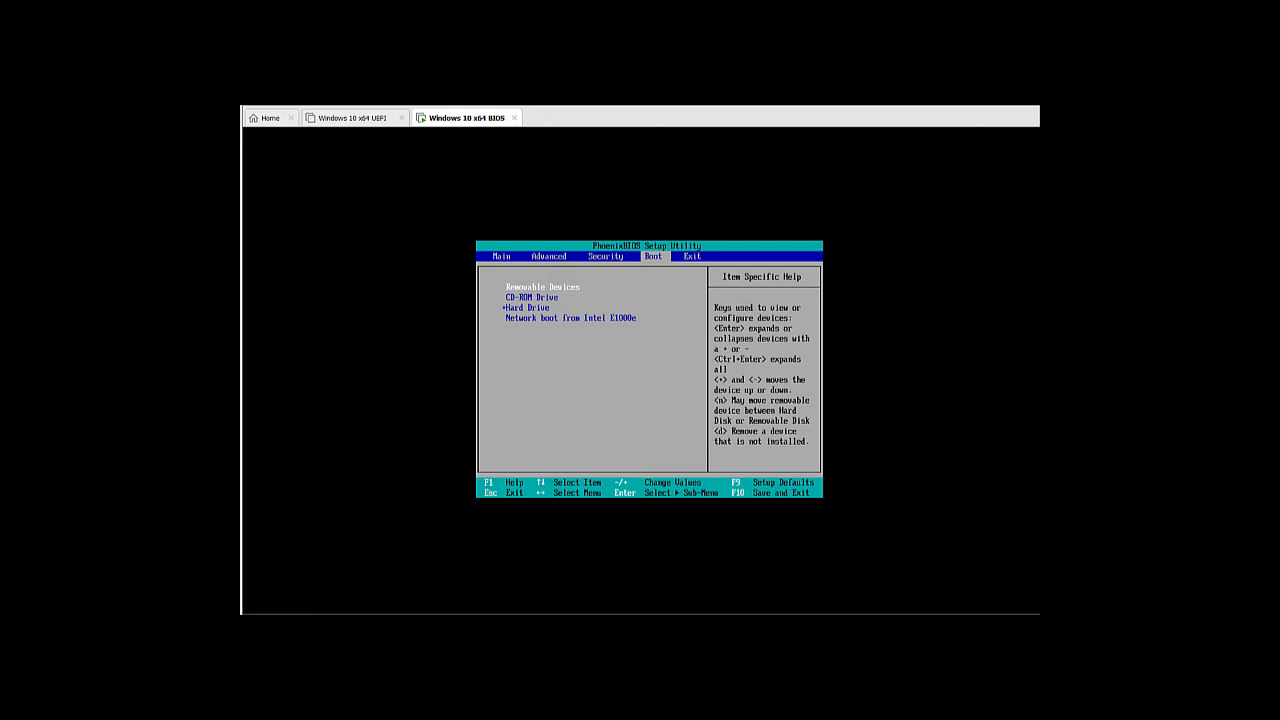
key("Right")
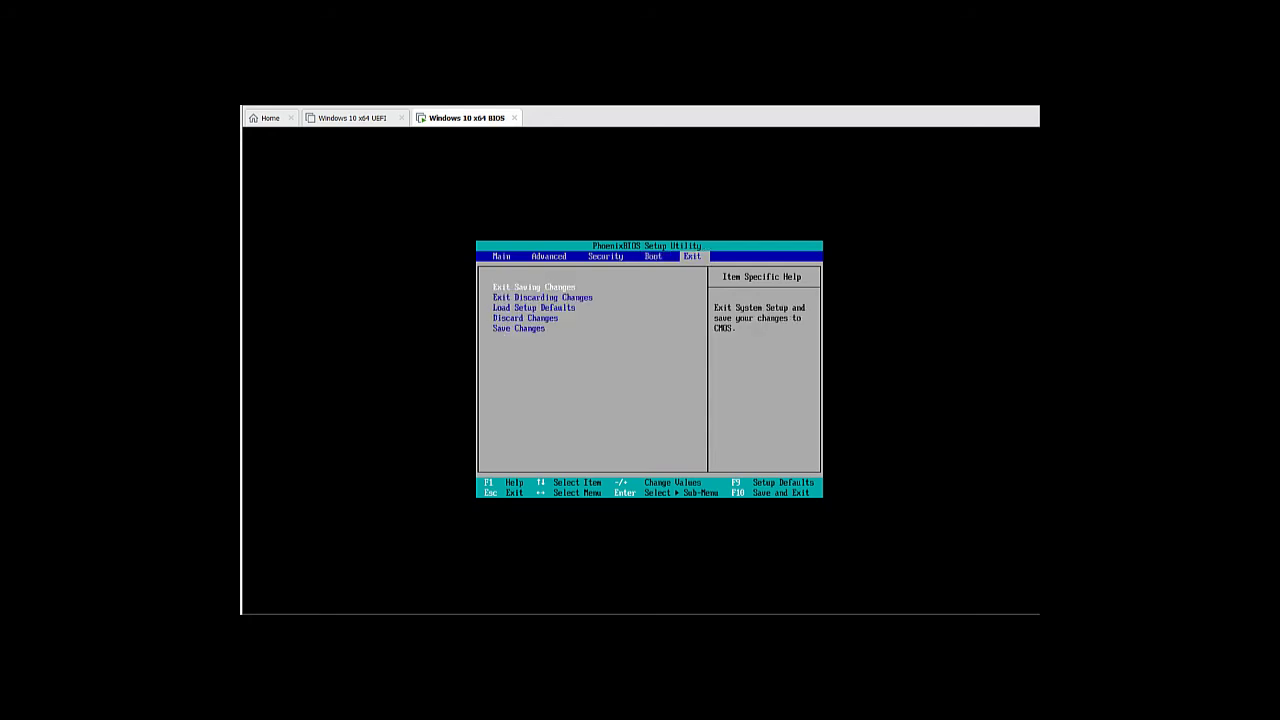
key("Down")
key("Down")
key("Down")
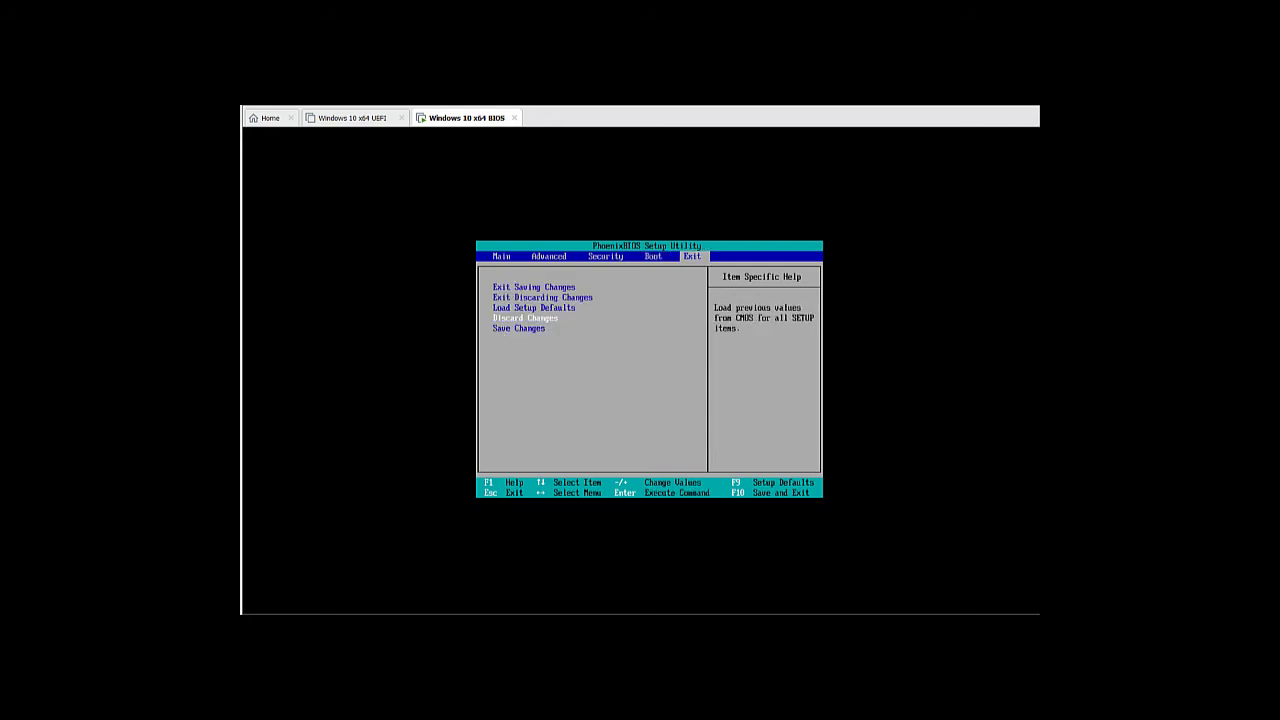
key("Down")
key("Up")
key("Up")
key("Down")
key("Down")
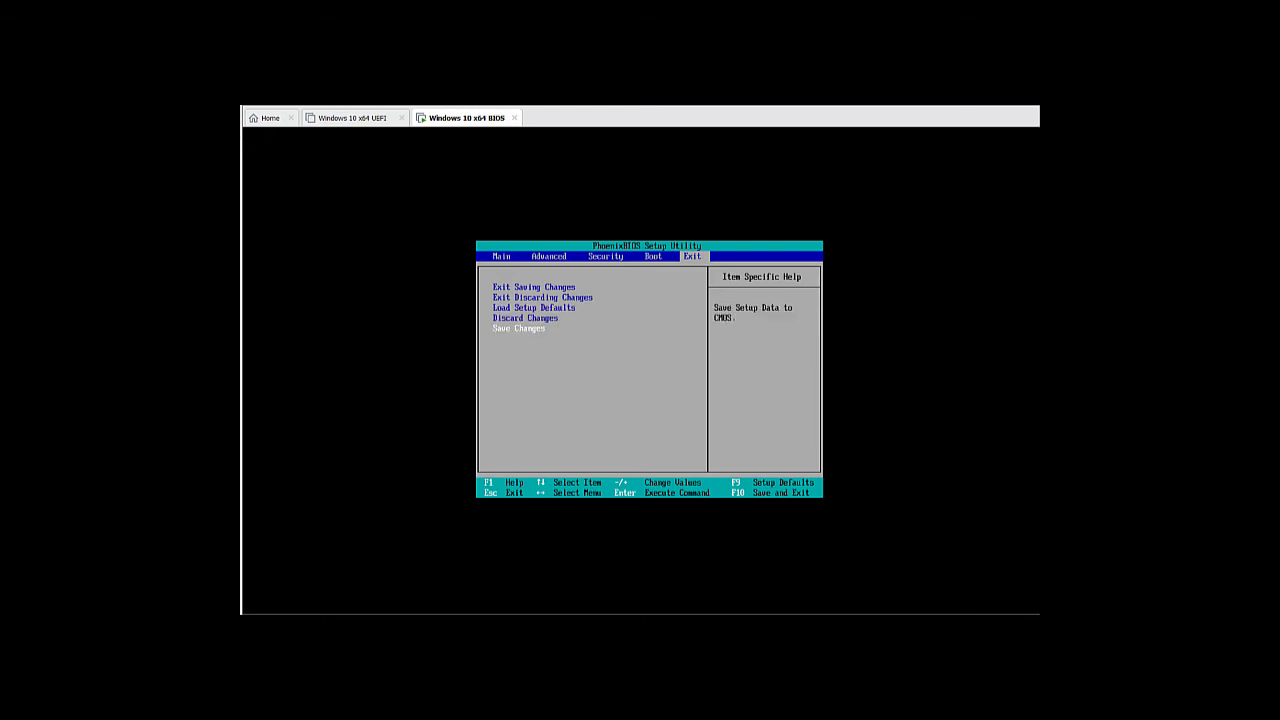
key("Return")
Confirm saving the configuration, then choose Exit Saving Changes and answer Yes to reboot
key("Return")
key("Up")
key("Up")
key("Up")
key("Up")
key("Return")
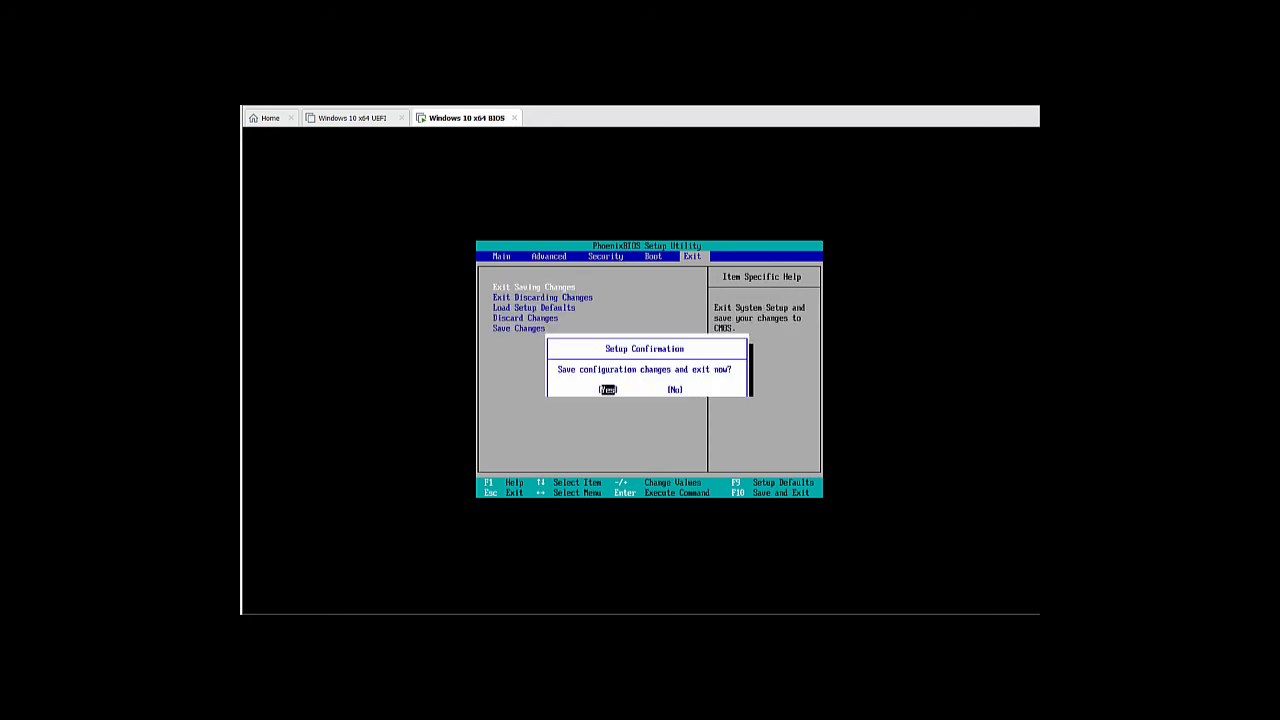
key("Right")
key("Left")
key("Return")
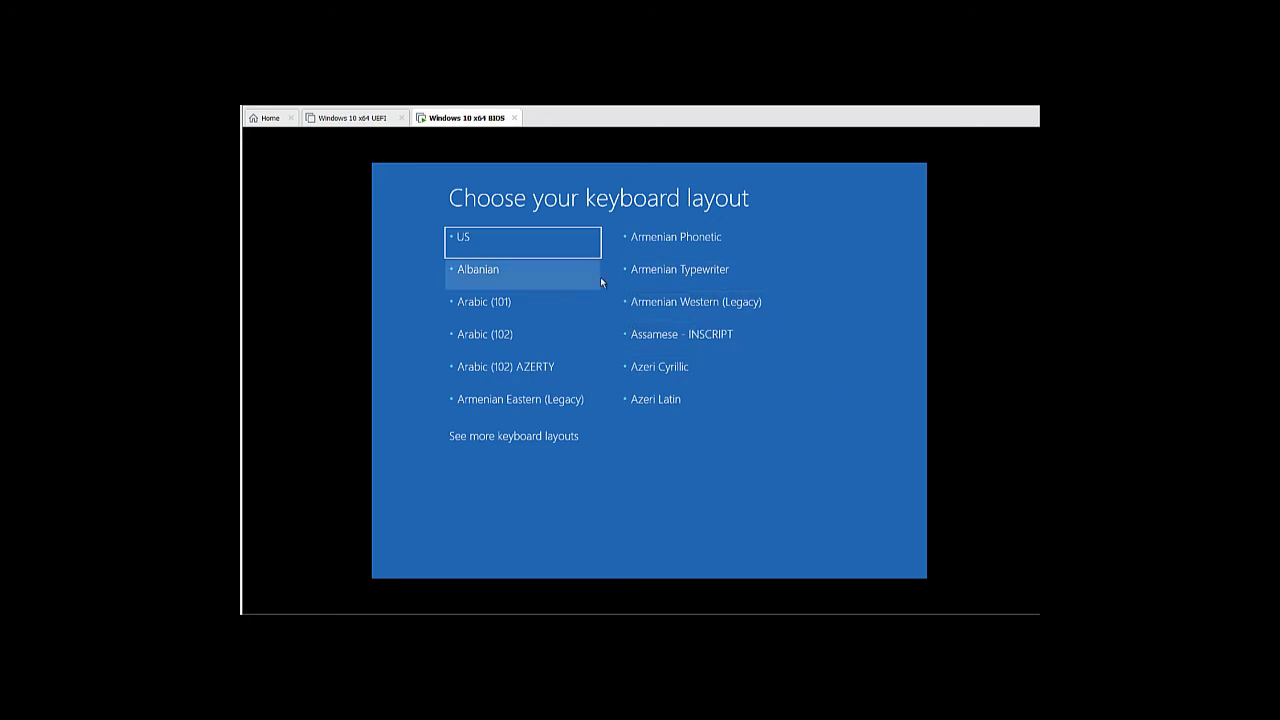
On the BIOS VM, pick the US keyboard layout and go to Troubleshoot
left_click(565, 241)
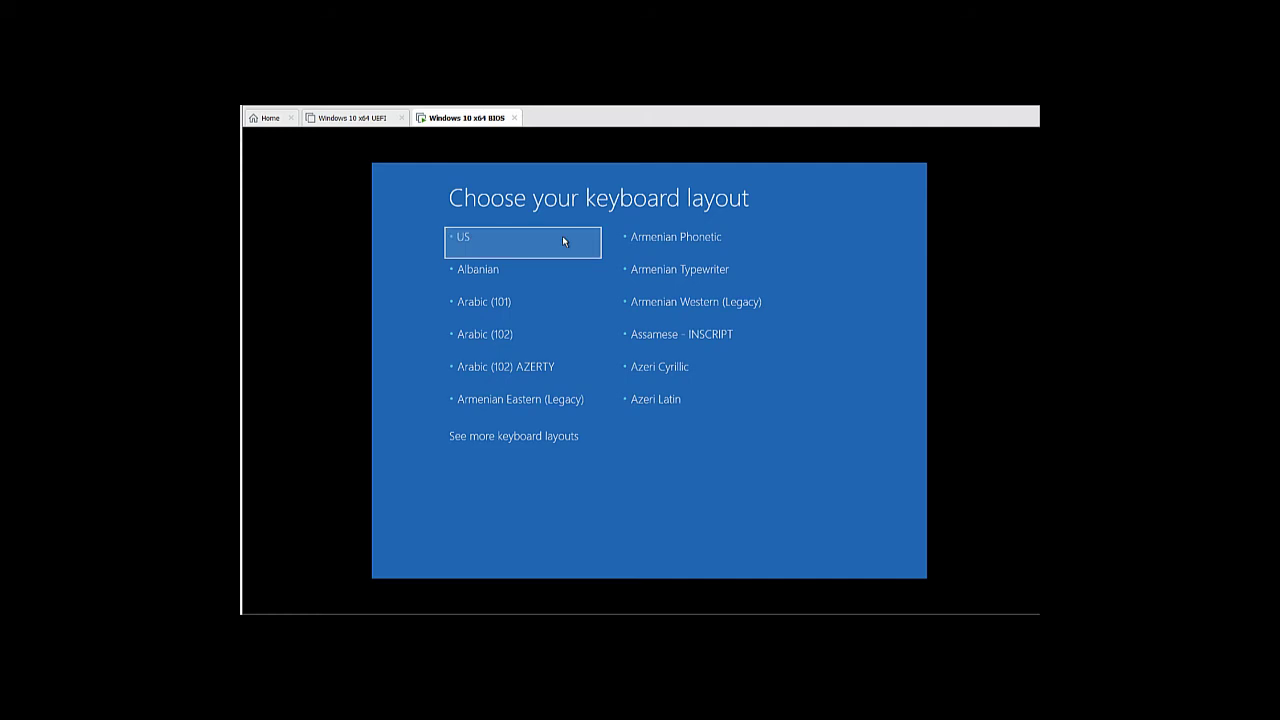
left_click(562, 237)
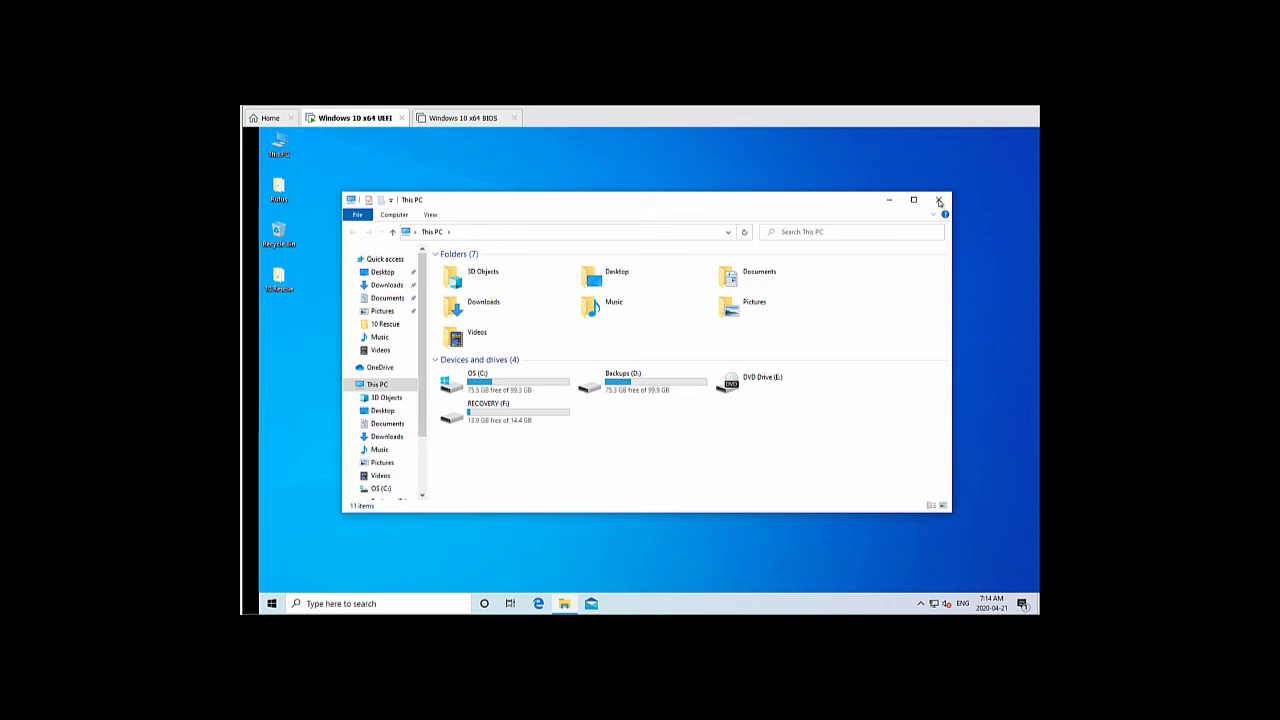
Close File Explorer, search 'reset' for Recovery settings, and choose Restart now under Advanced startup
left_click(939, 201)
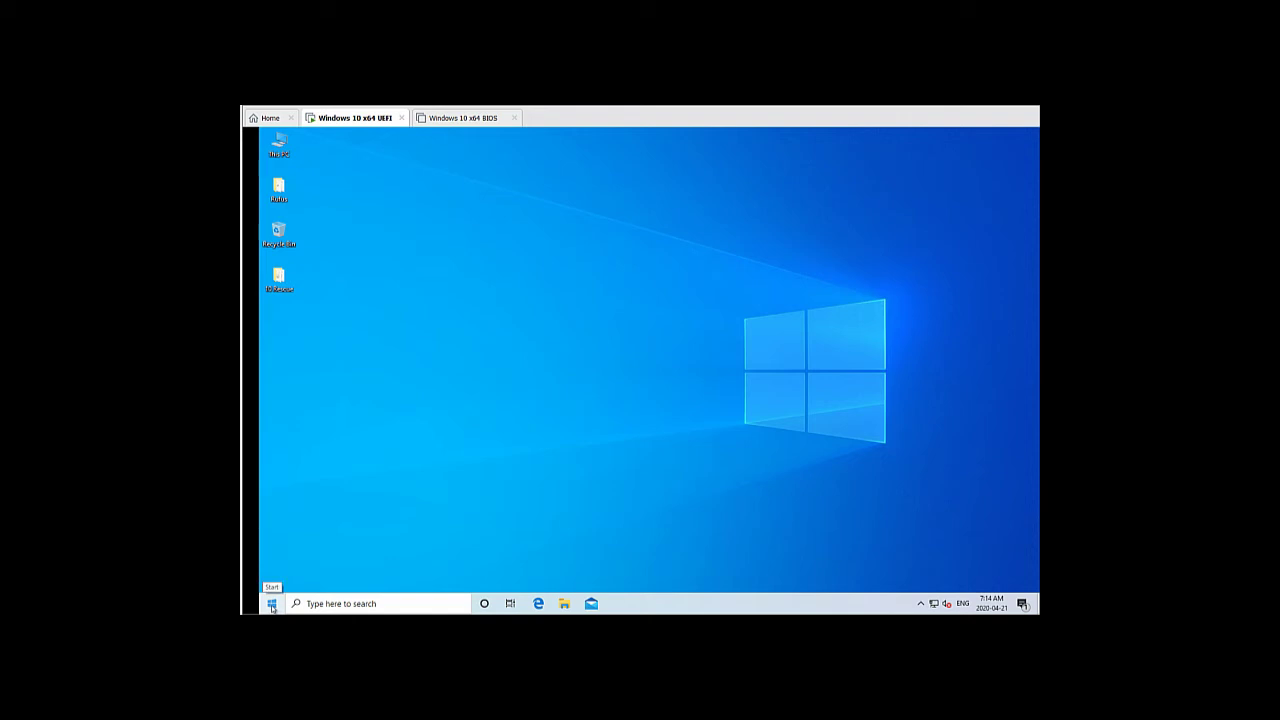
left_click(271, 604)
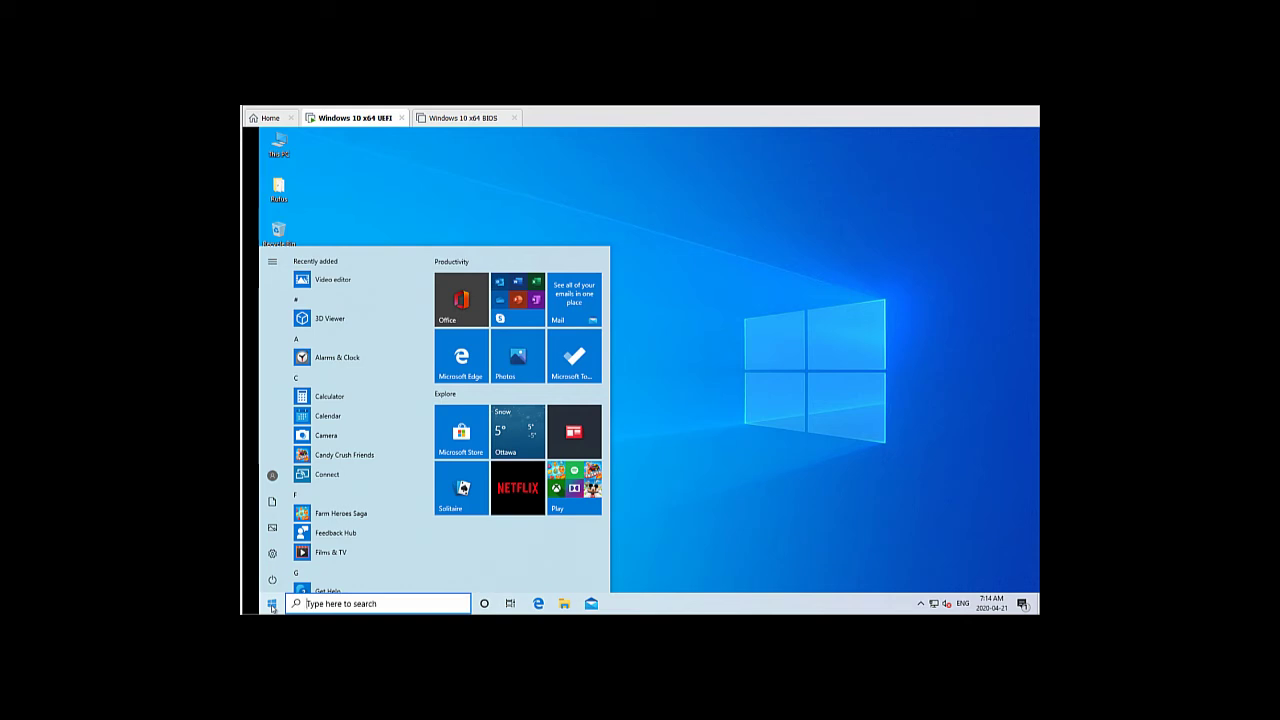
type("reset")
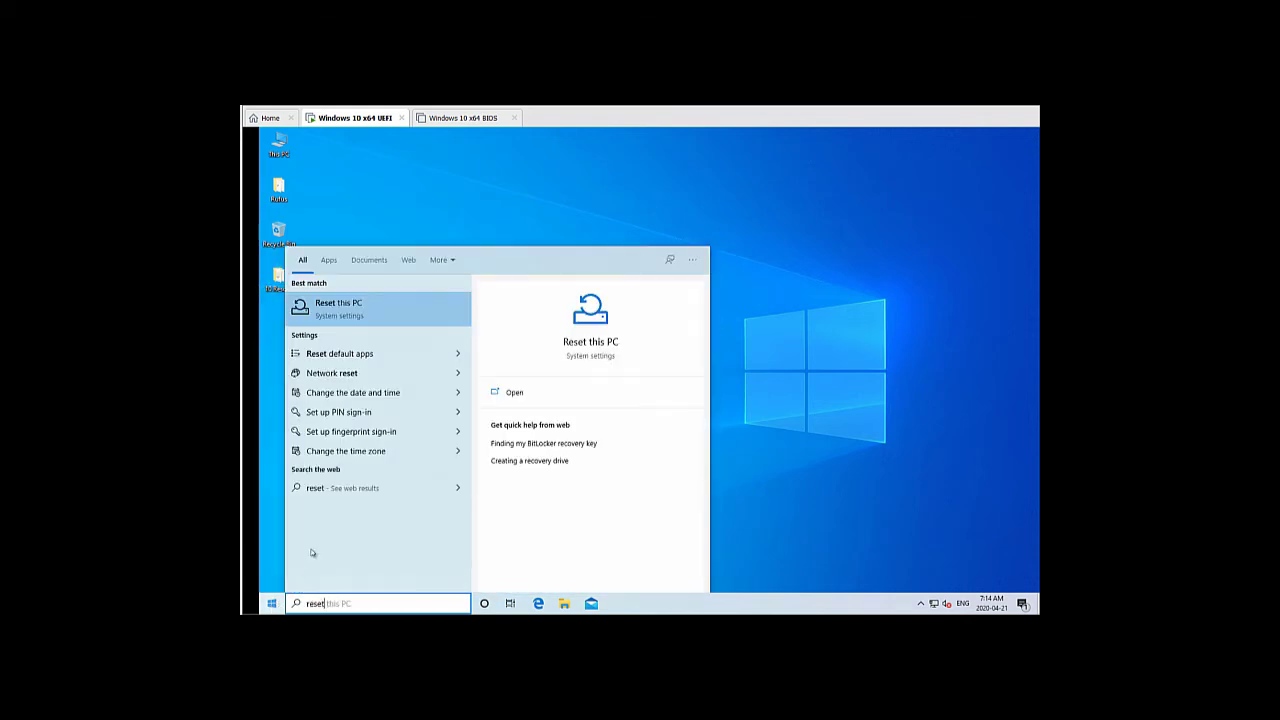
left_click(604, 347)
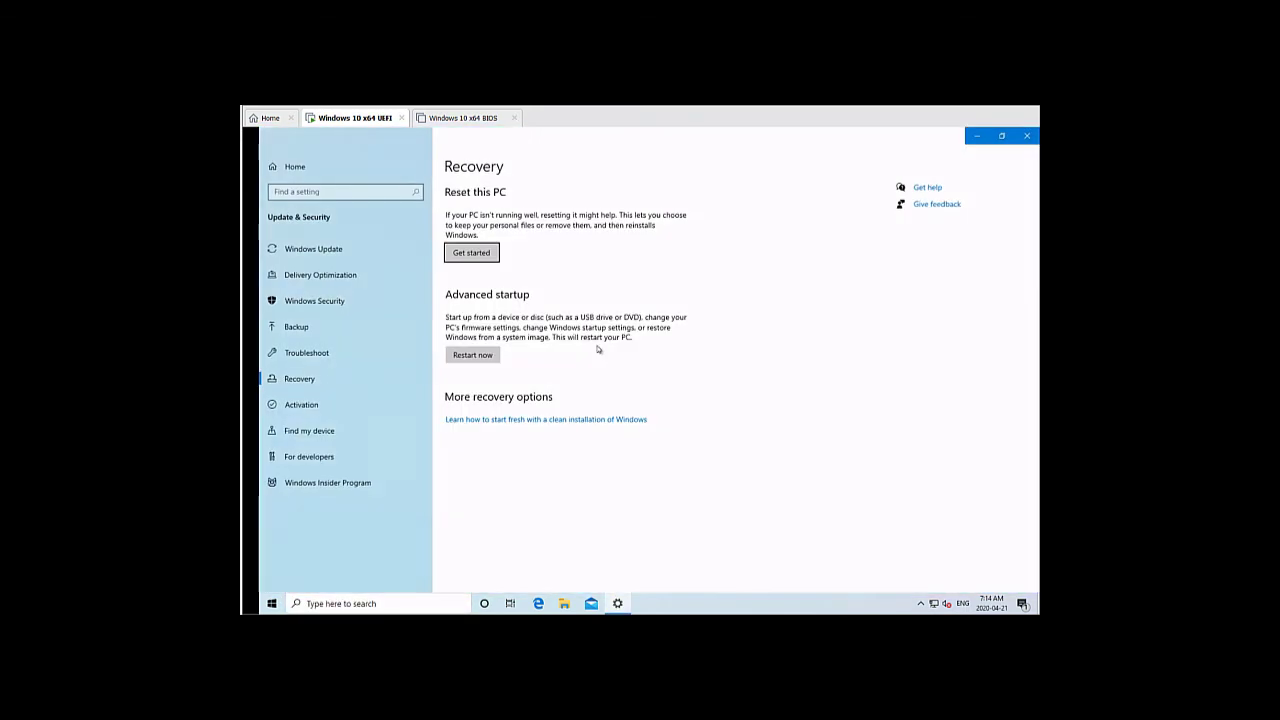
left_click(472, 355)
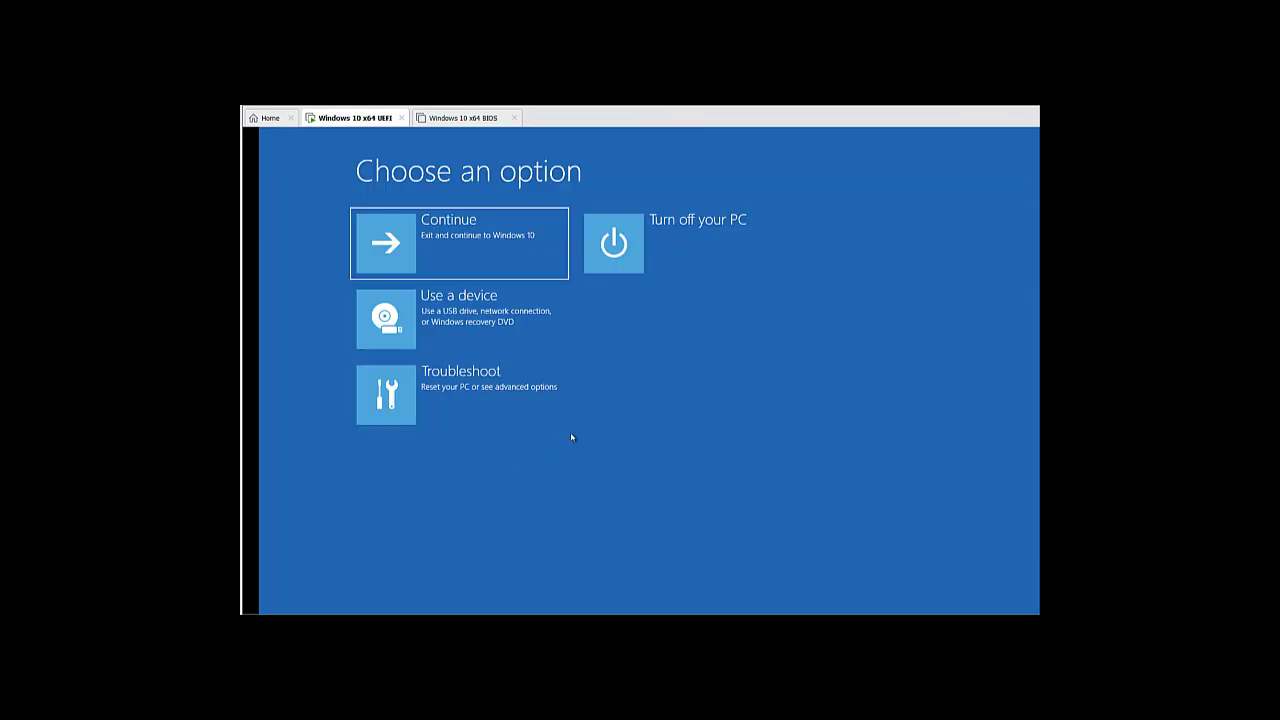
Restart via Troubleshoot > Advanced options > UEFI Firmware Settings
left_click(475, 391)
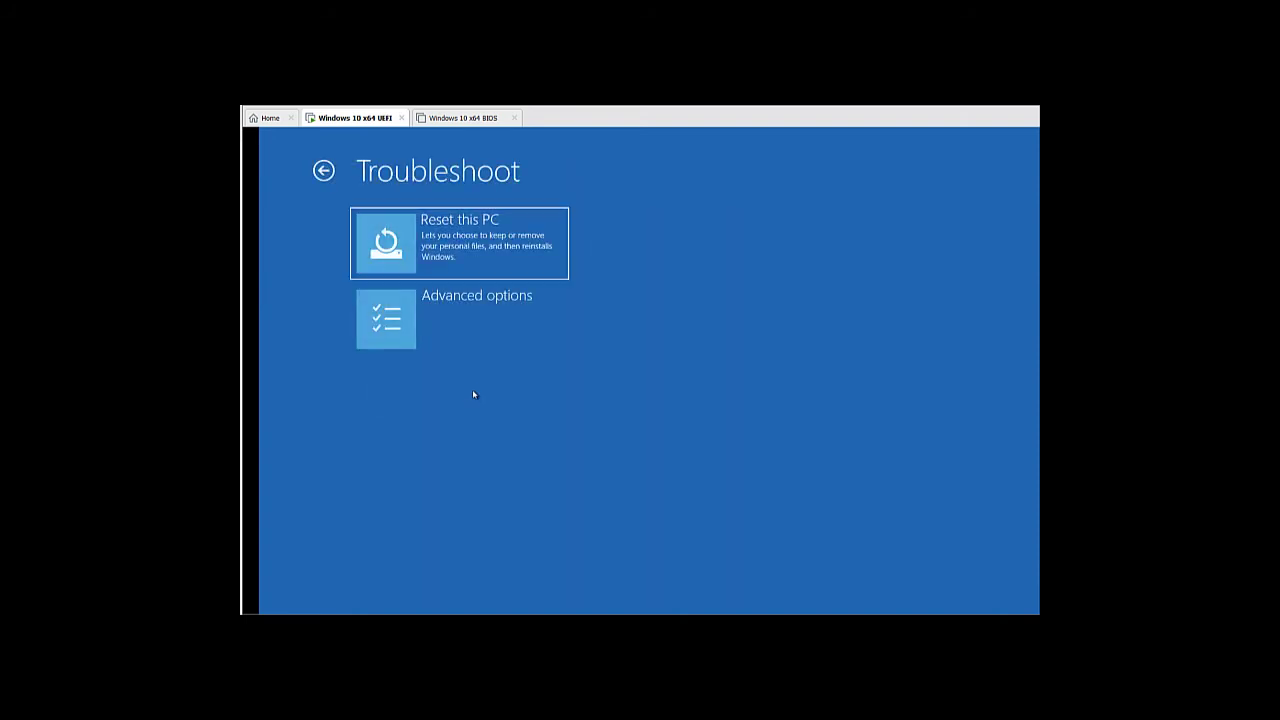
left_click(457, 306)
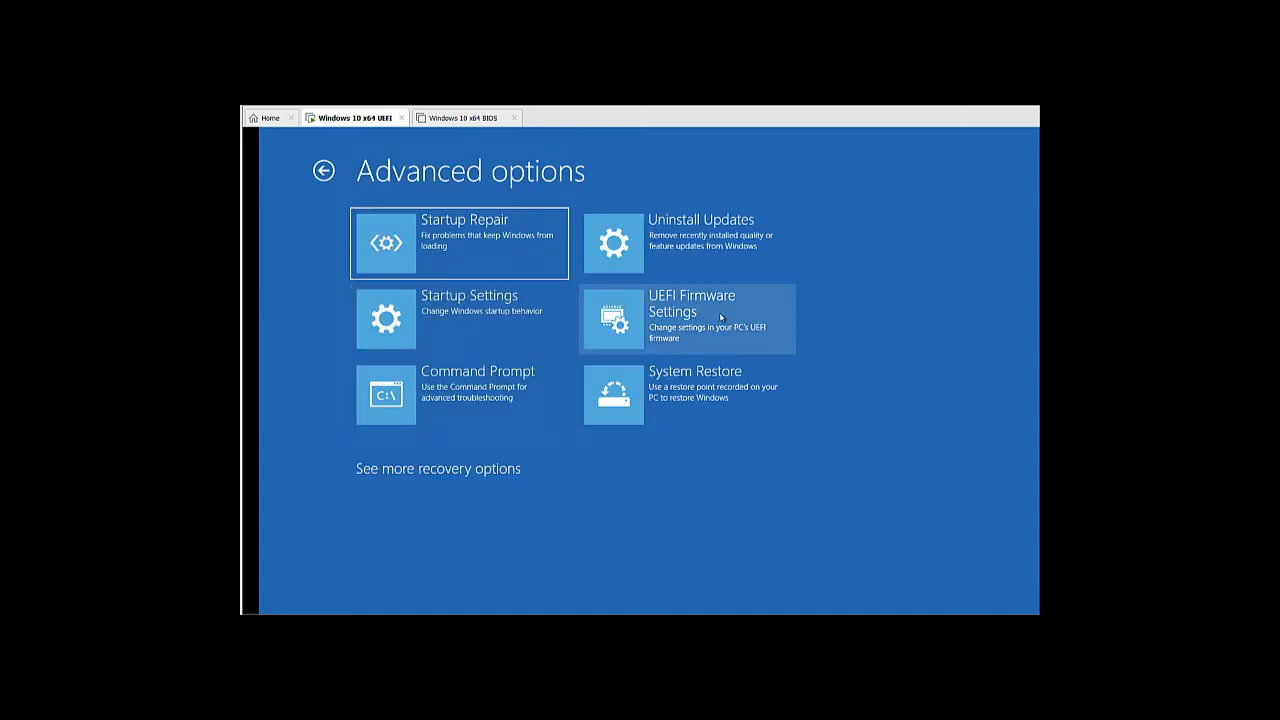
left_click(720, 318)
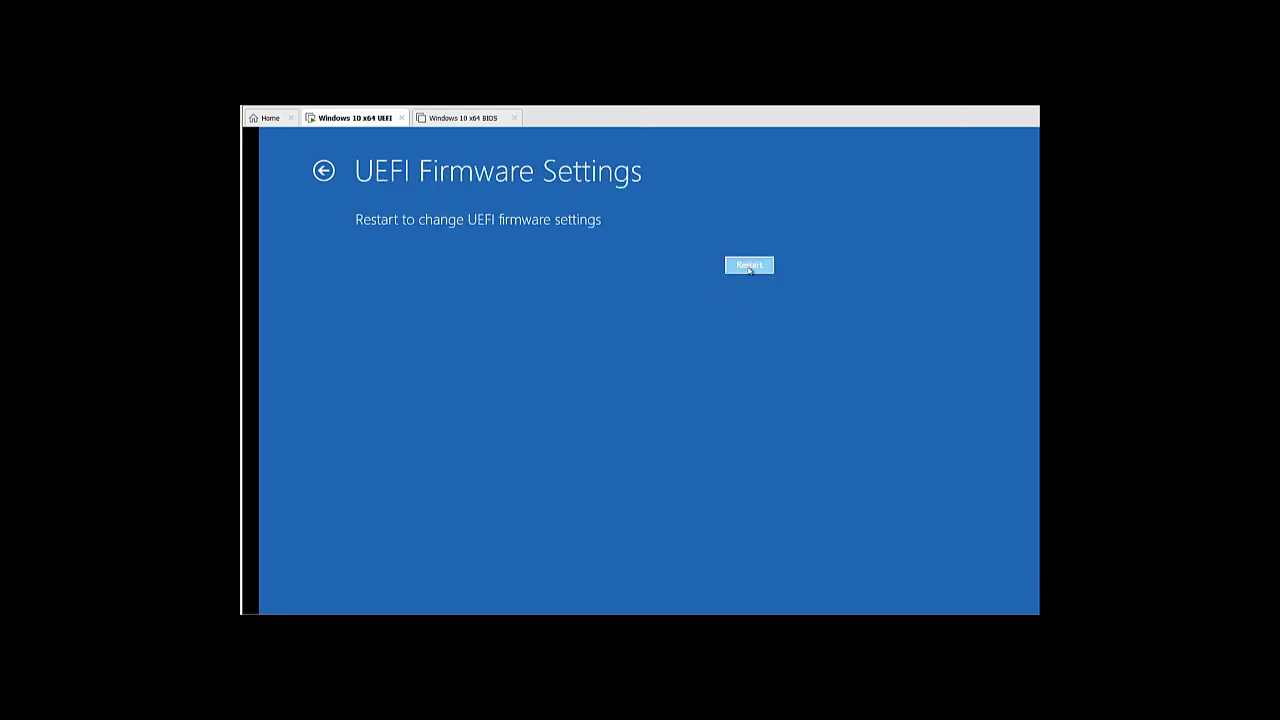
left_click(749, 266)
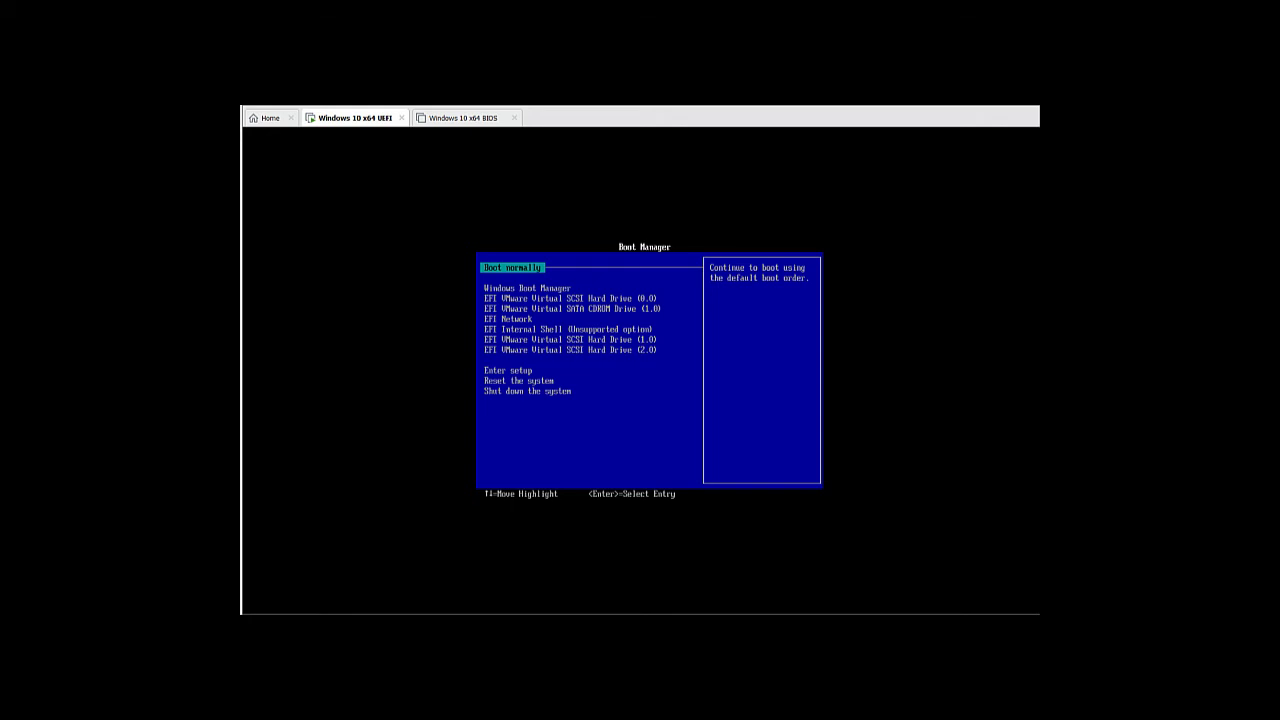
In Boot Manager, boot from EFI VMware Virtual SCSI Hard Drive (2.0)
key("Down")
key("Down")
key("Down")
key("Down")
key("Down")
key("Down")
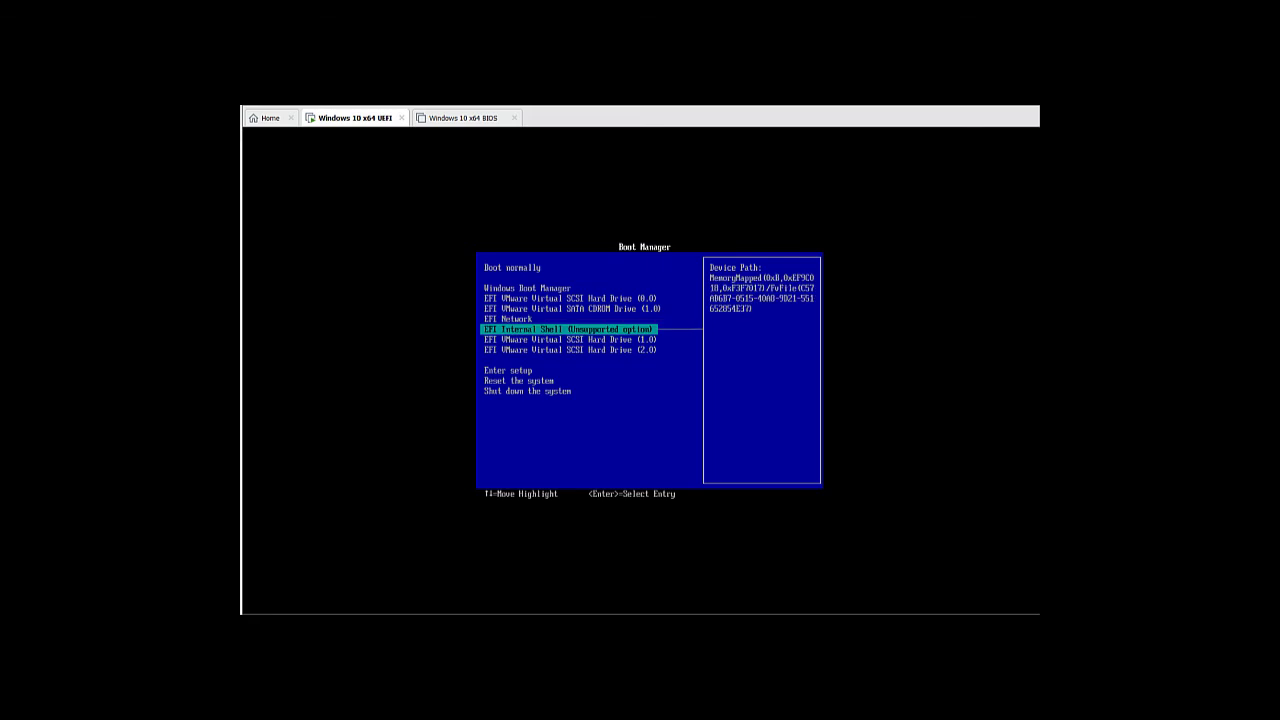
key("Down")
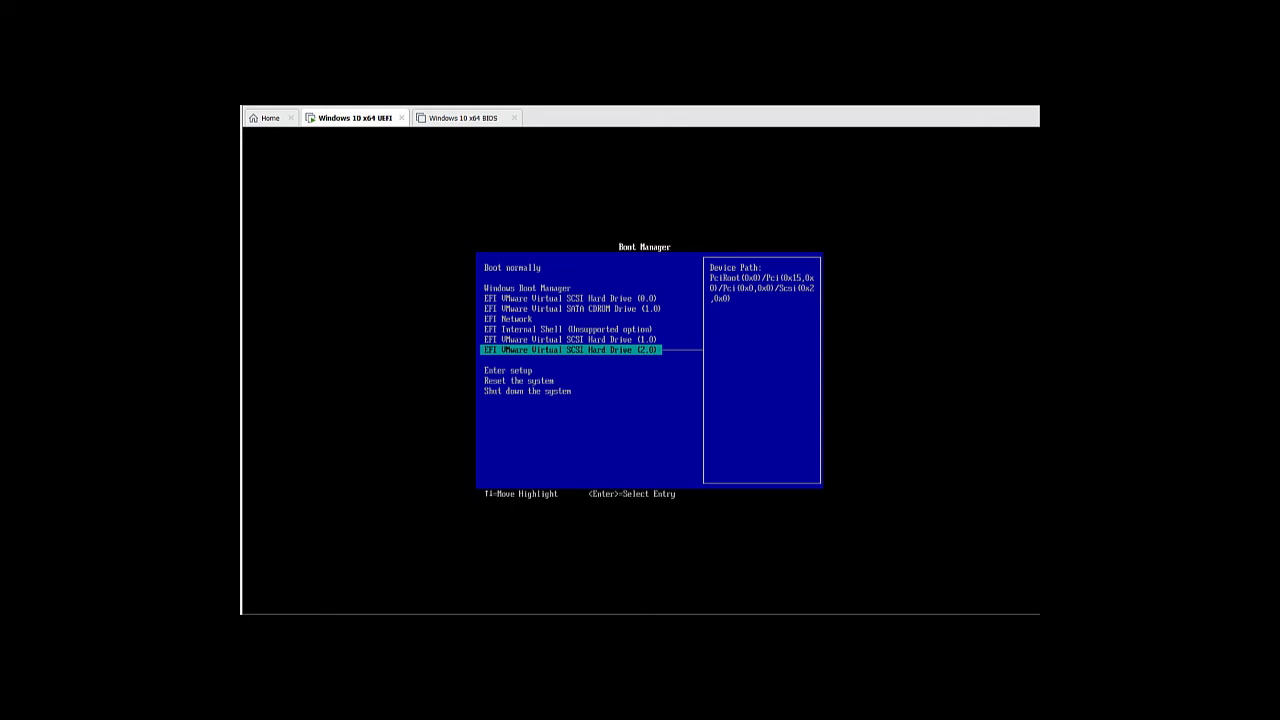
key("Return")
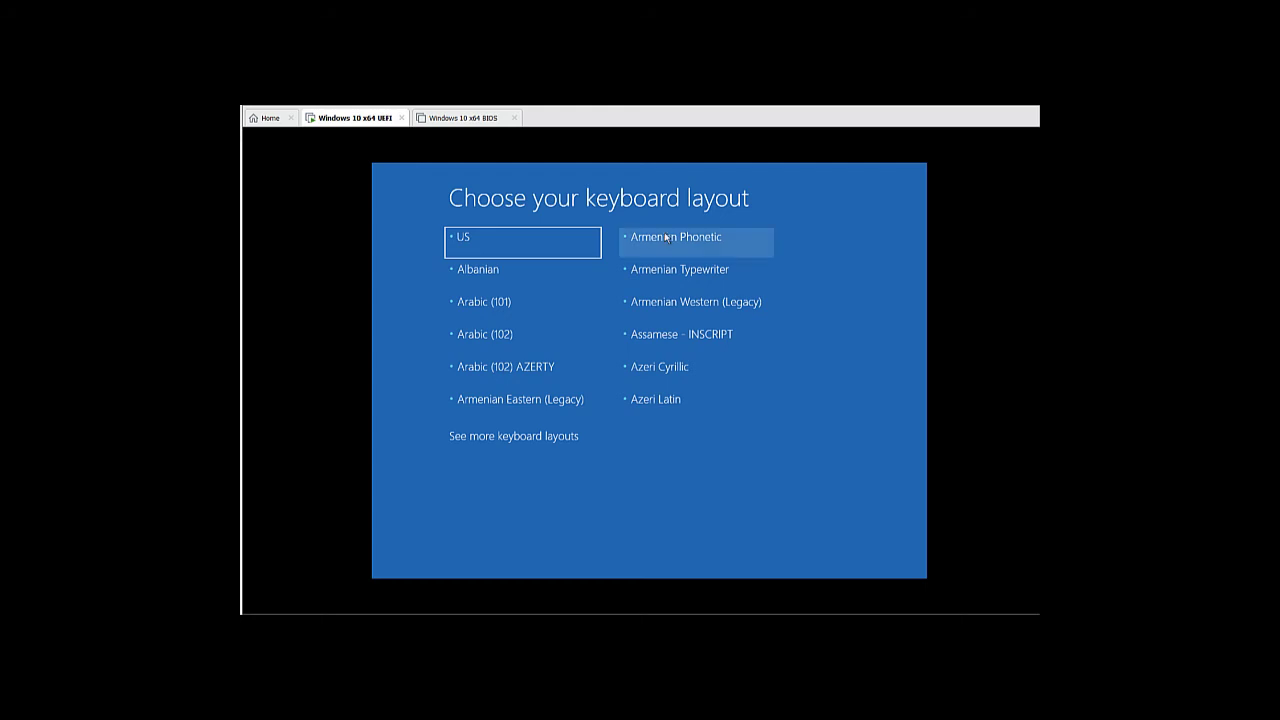
On the UEFI VM, select the US keyboard layout and go to Troubleshoot
left_click(545, 250)
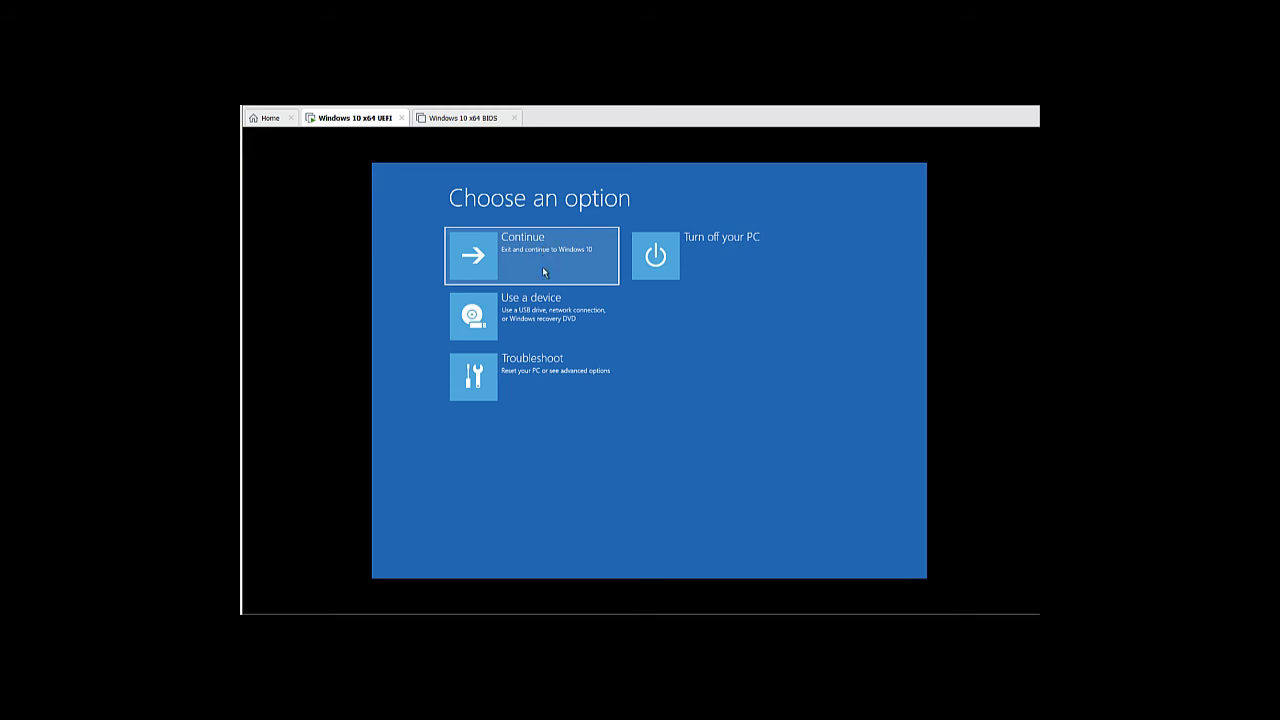
left_click(543, 370)
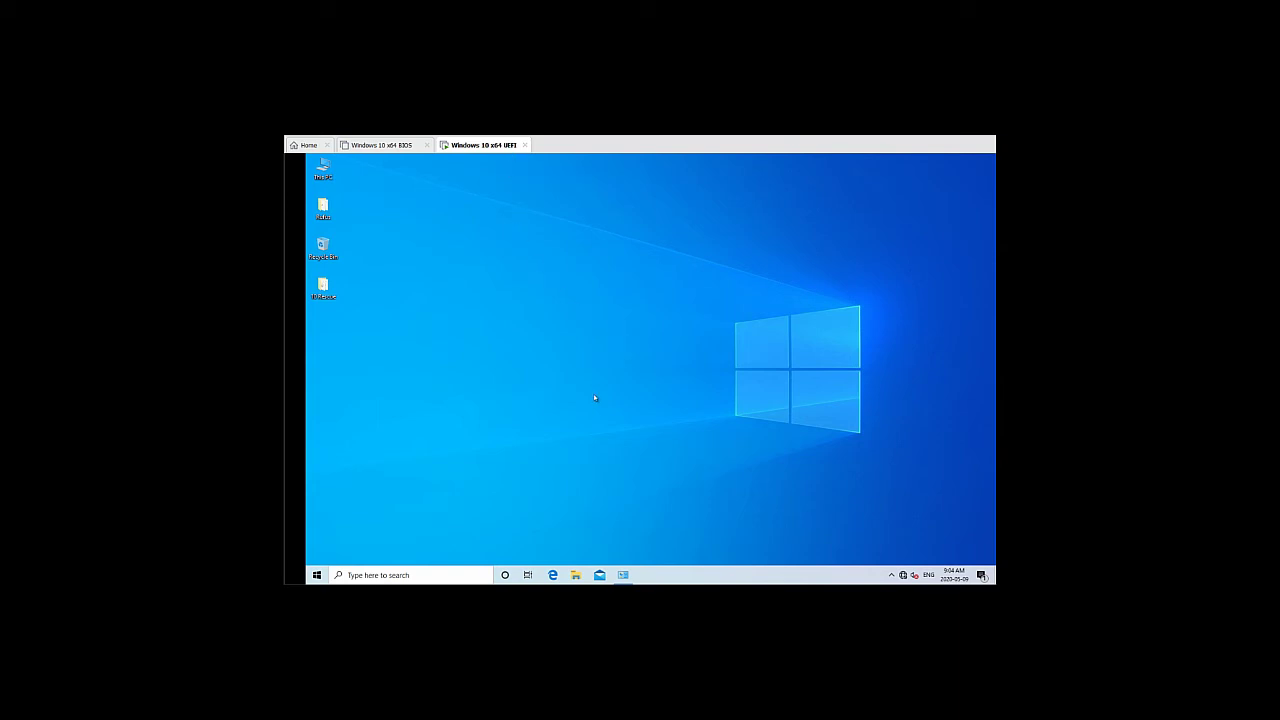
Launch Disk Management from the Start quick-access menu and maximize it
right_click(315, 575)
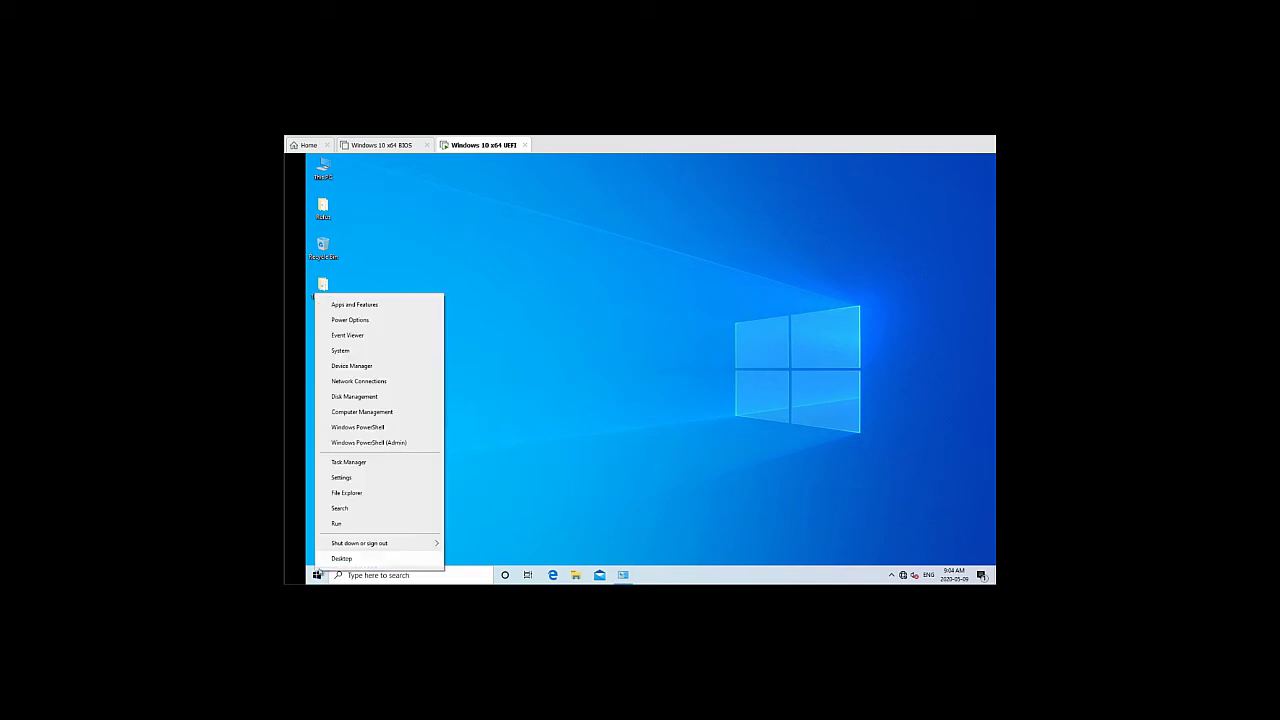
left_click(383, 404)
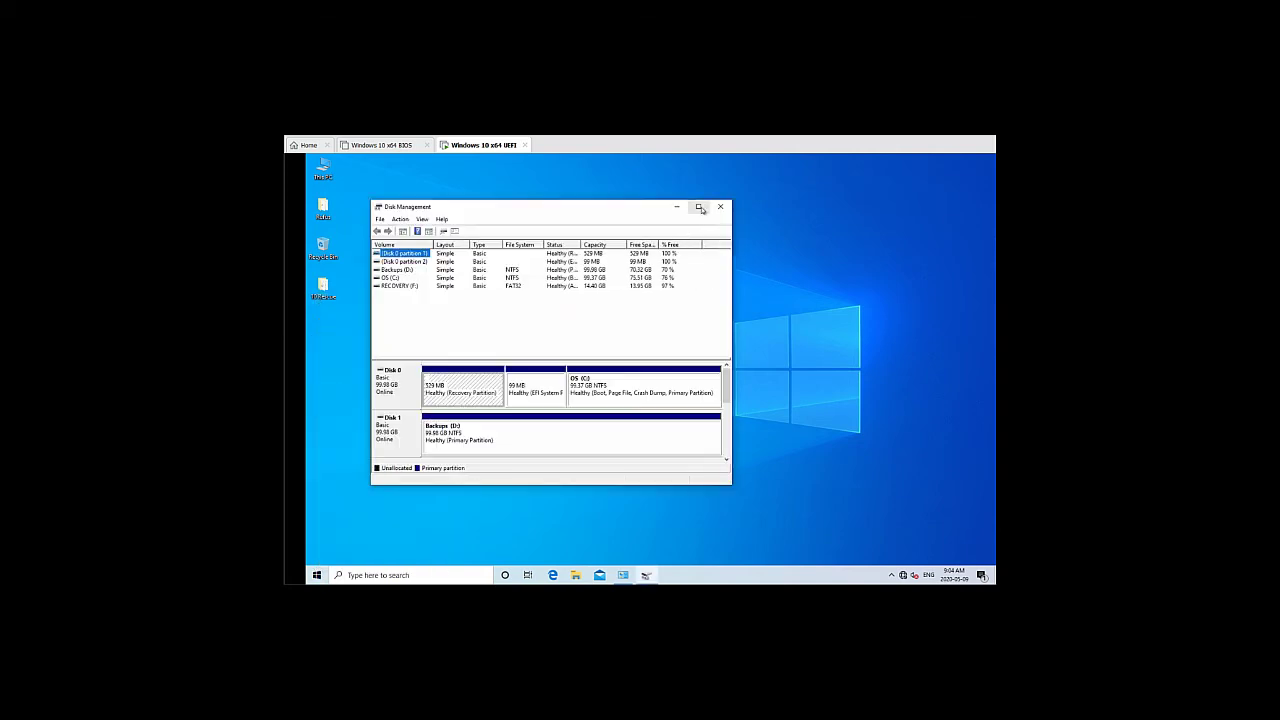
left_click(698, 206)
Inspect the OS (C:), EFI System and Recovery partitions, then return to Backup and Restore
left_click(334, 340)
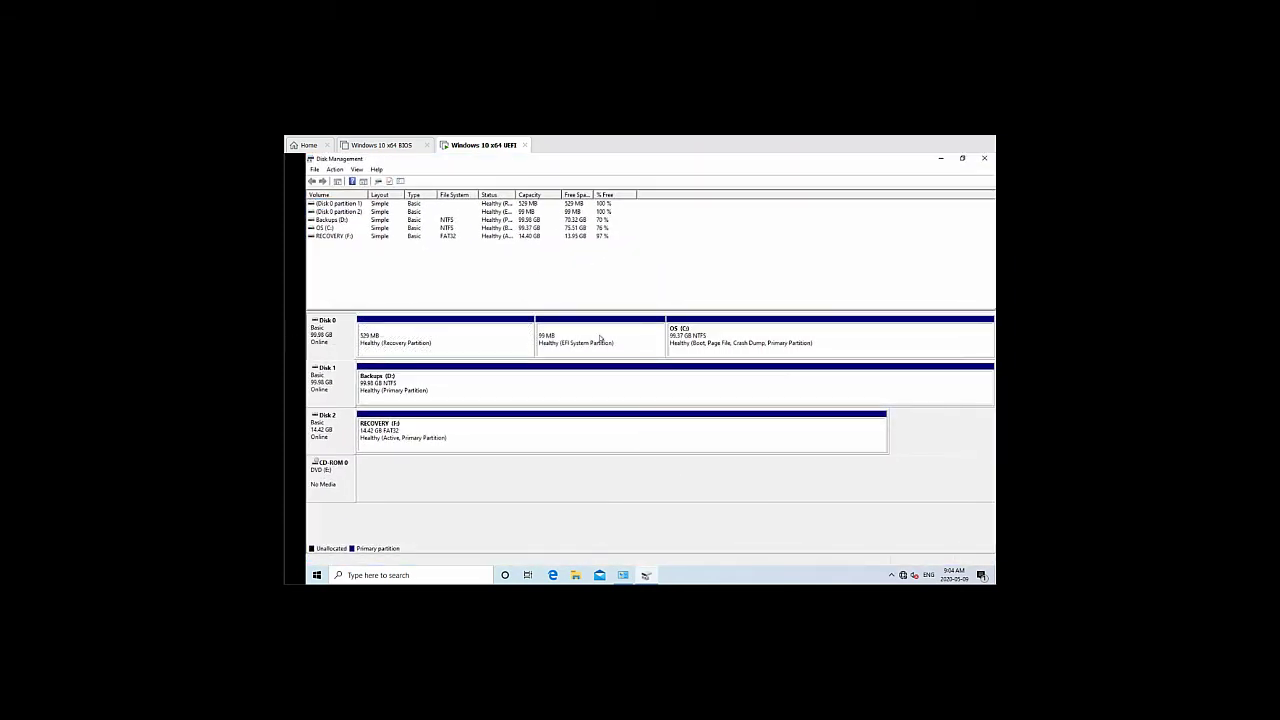
left_click(724, 341)
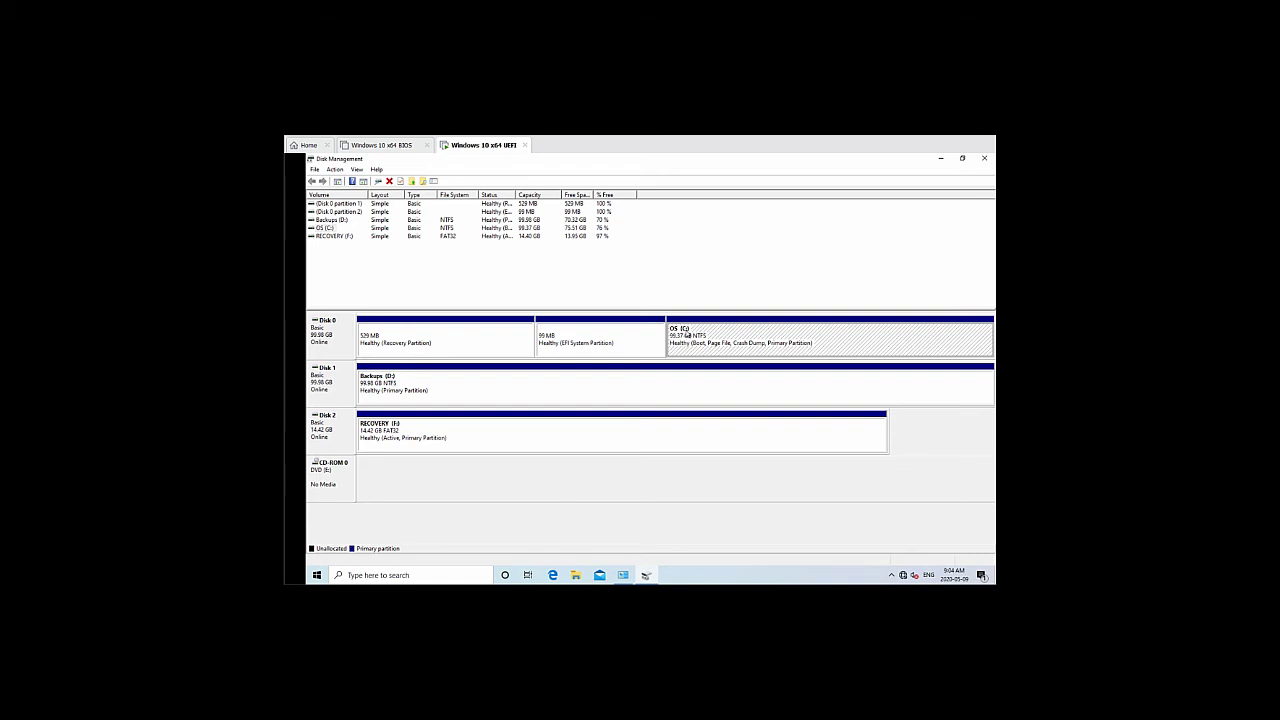
left_click(576, 348)
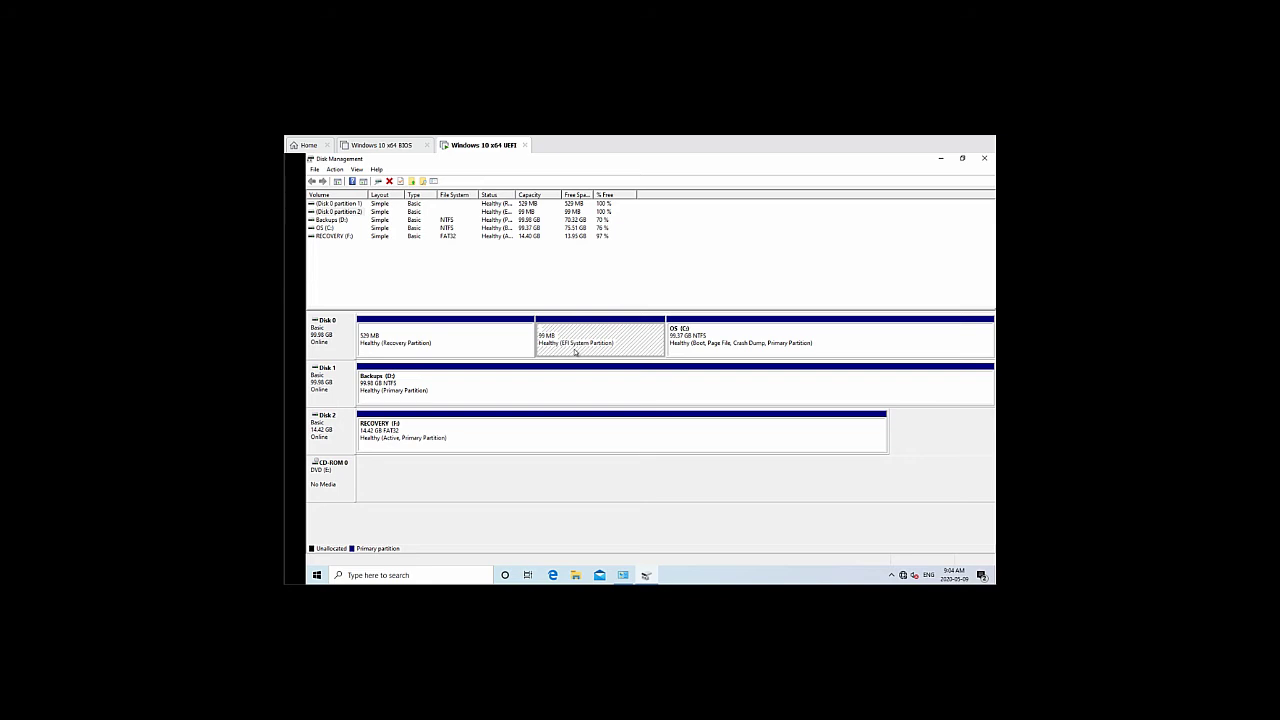
left_click(444, 347)
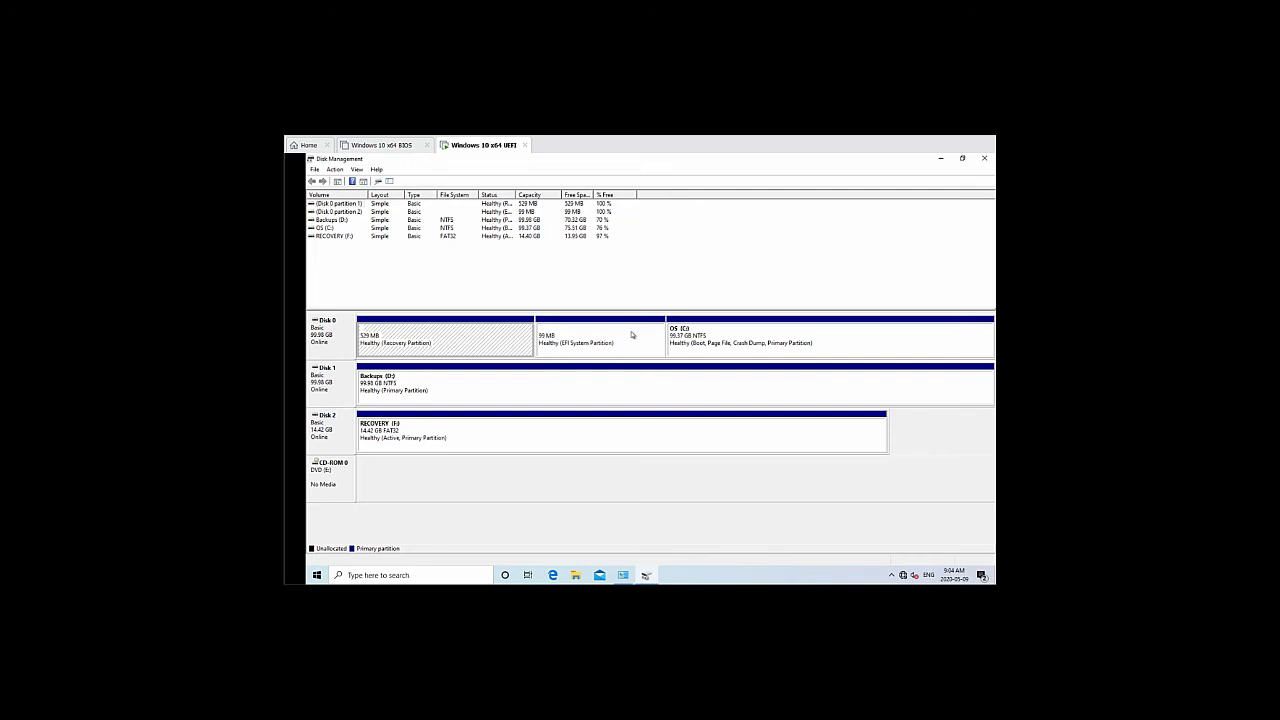
left_click(594, 345)
left_click(706, 343)
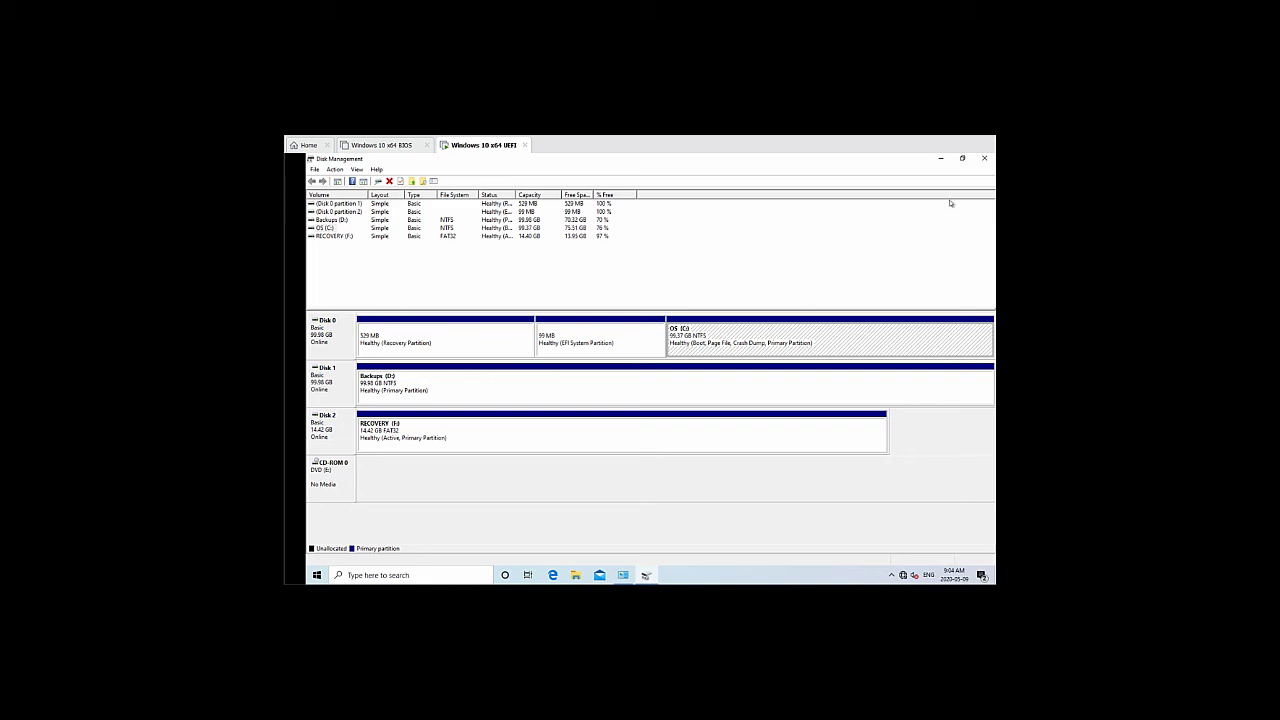
left_click(985, 160)
left_click(622, 570)
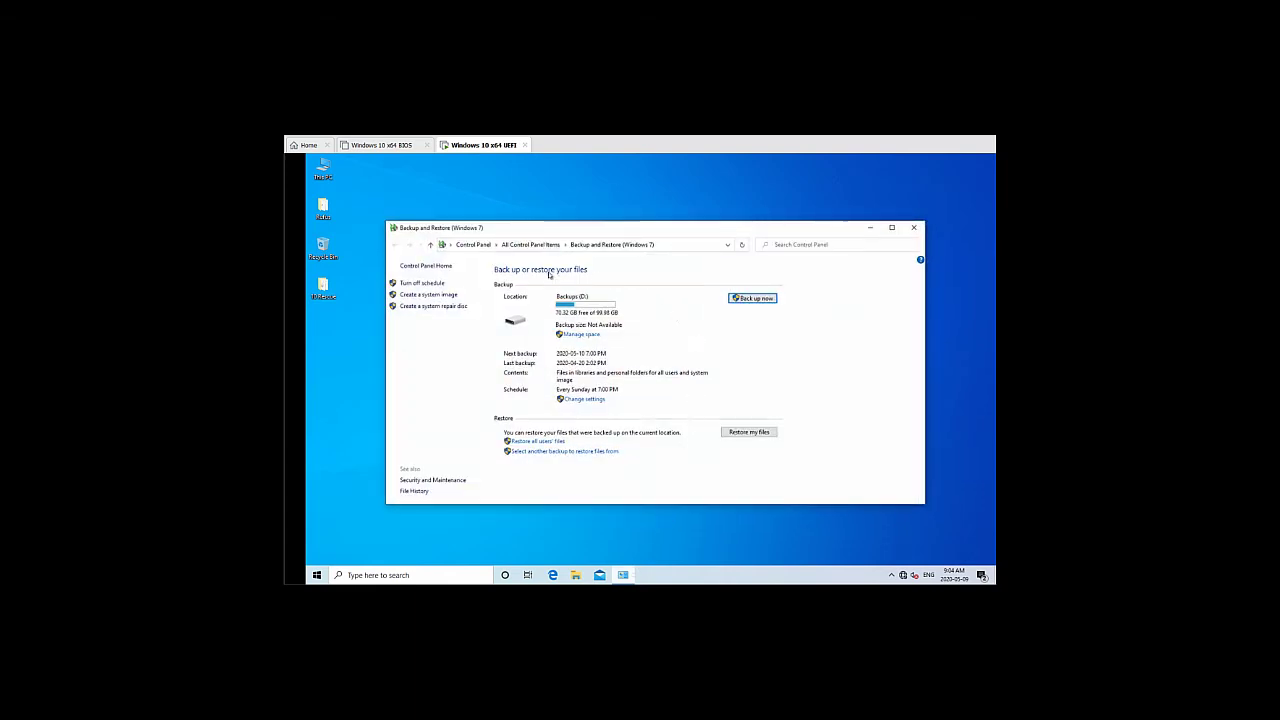
Check backup space usage on Backups (D:) via Manage space, then close Backup and Restore
left_click(585, 335)
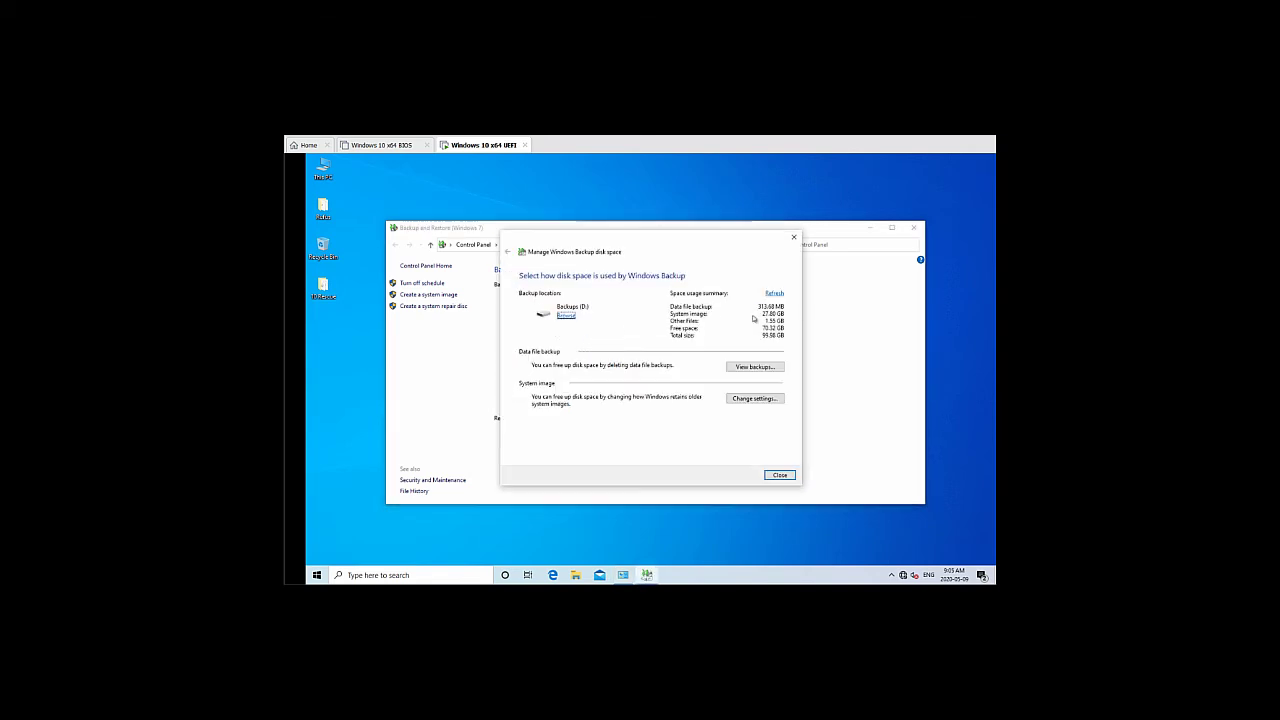
left_click(784, 476)
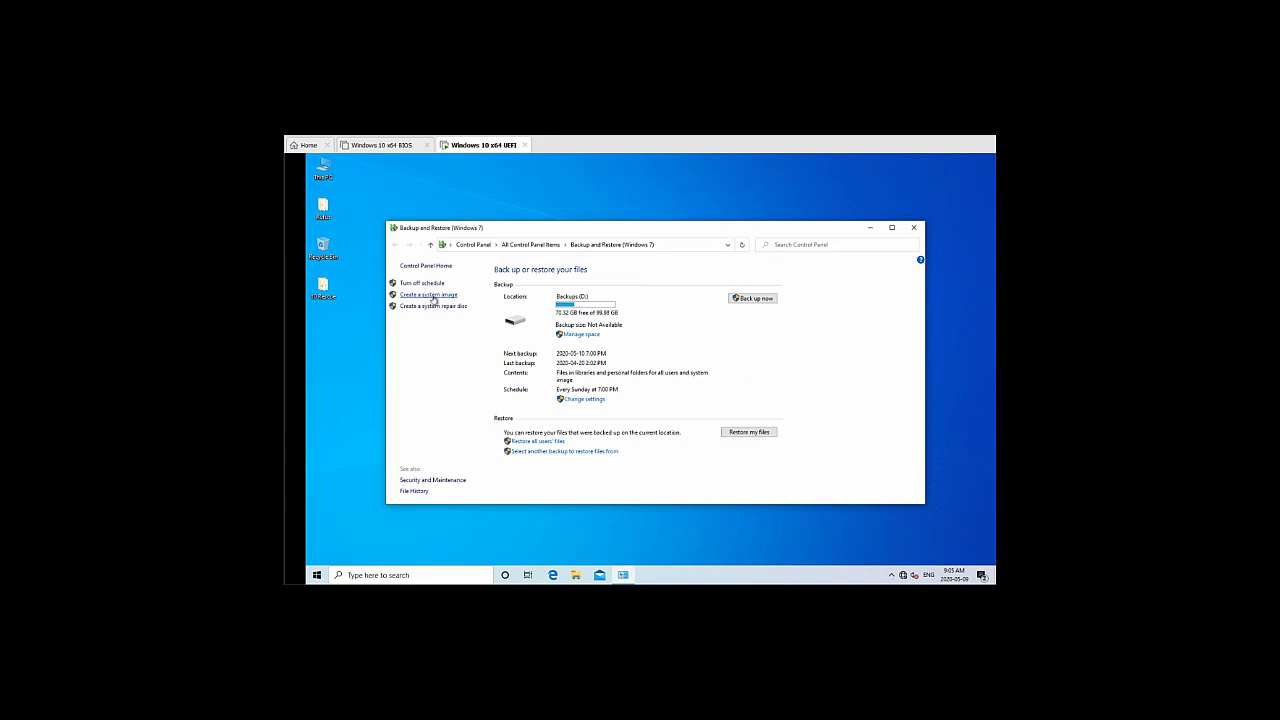
left_click(913, 227)
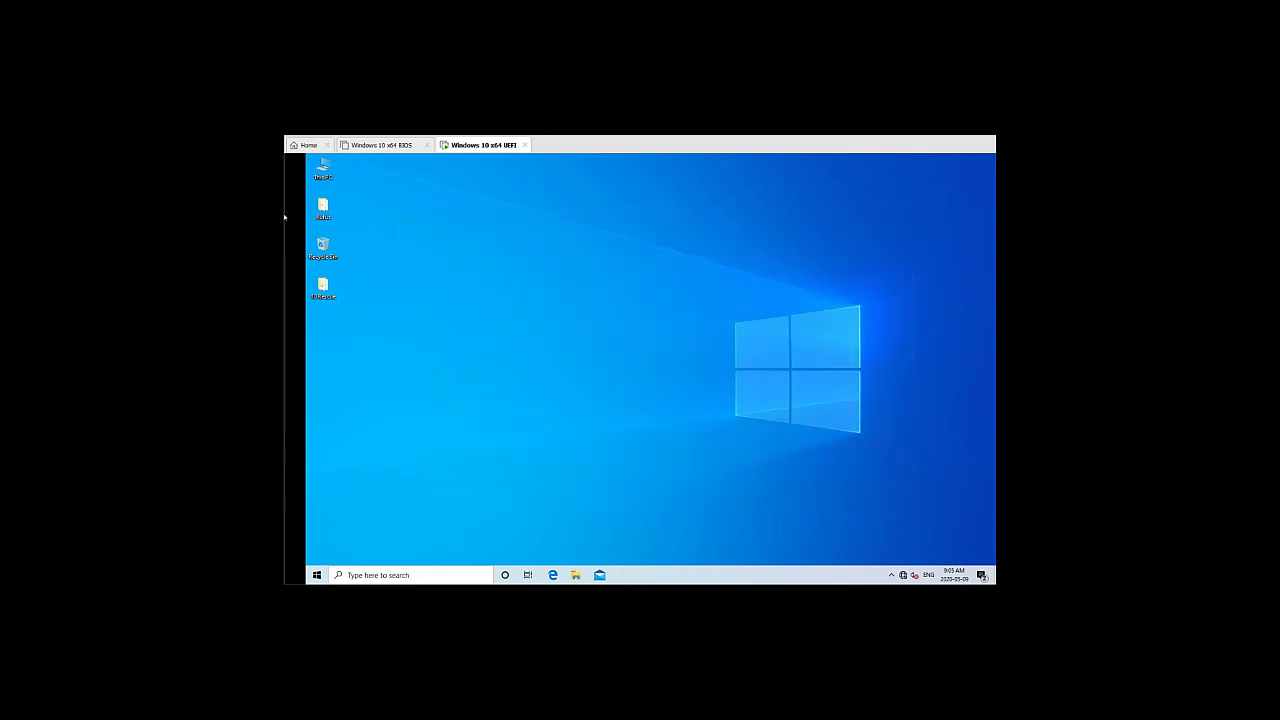
key("Return")
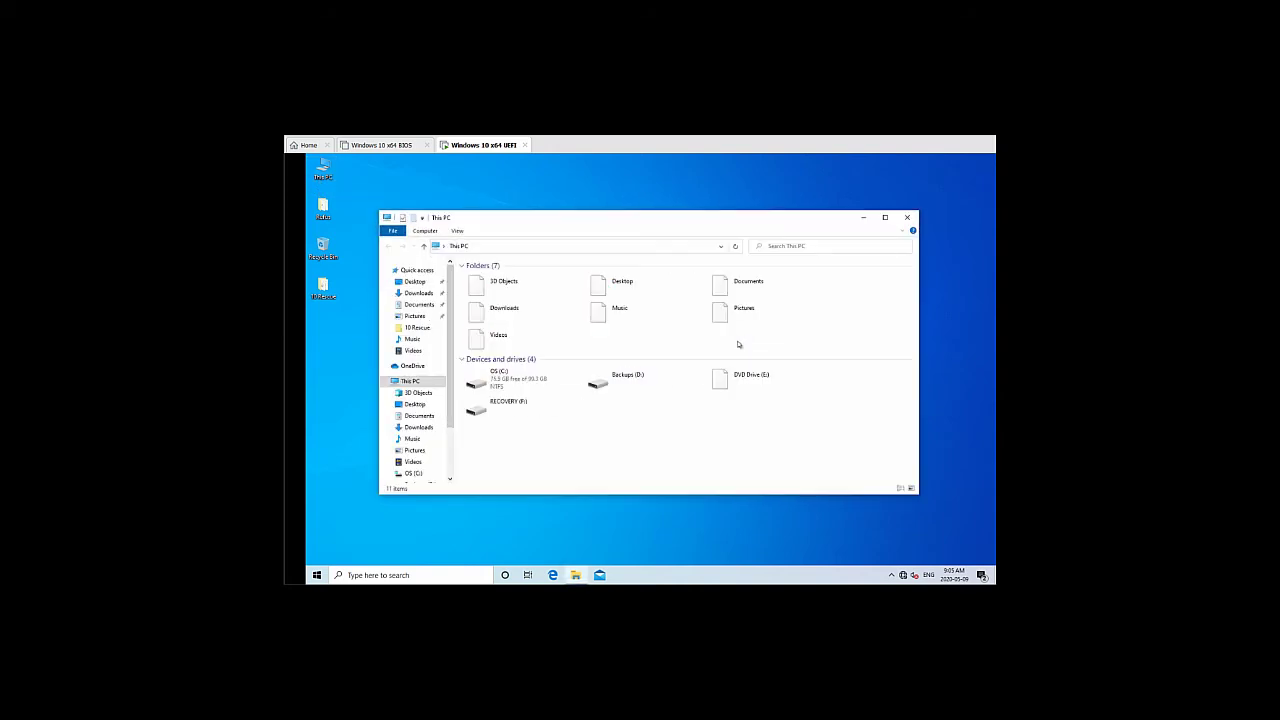
left_click(607, 383)
double_click(607, 383)
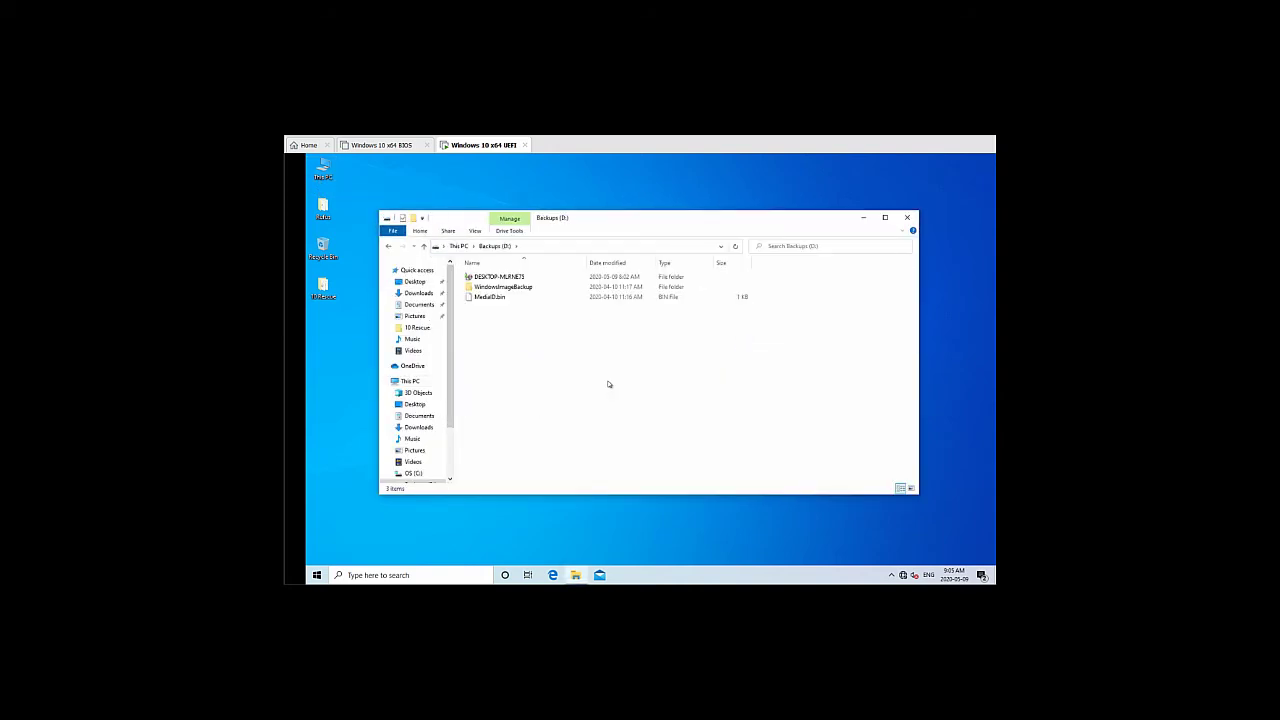
left_click(457, 245)
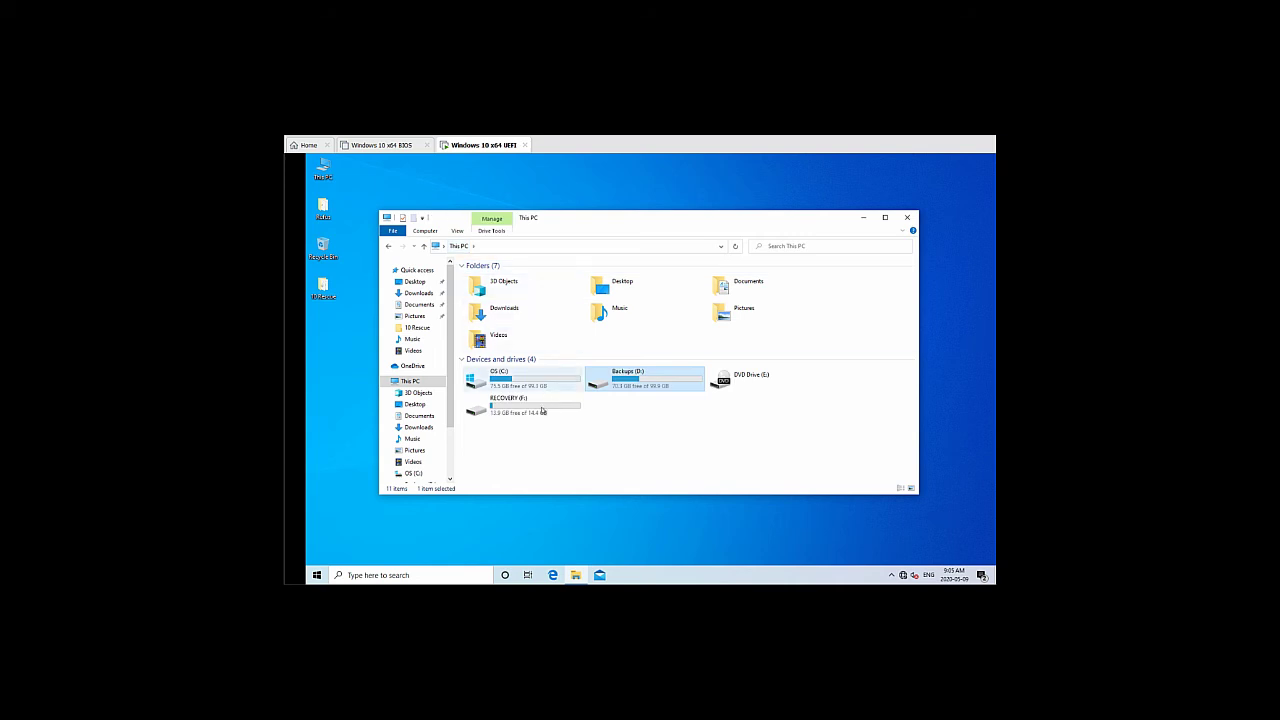
mouse_move(512, 412)
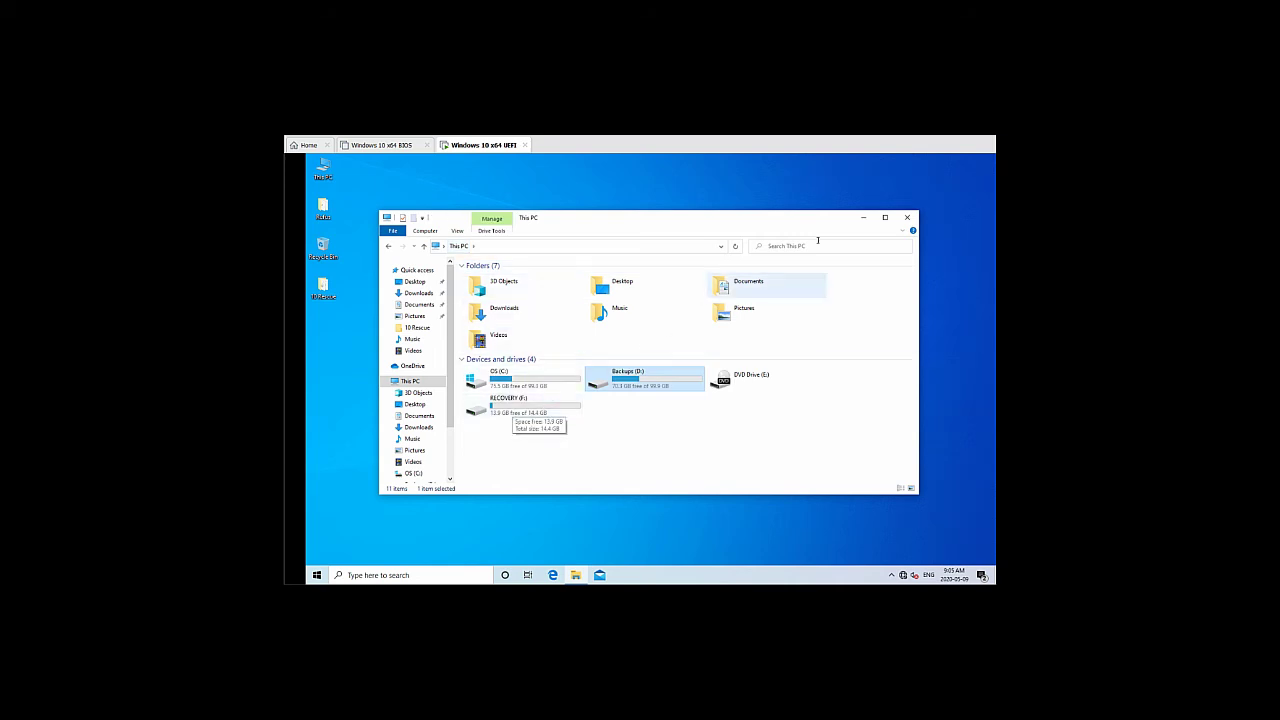
left_click(891, 228)
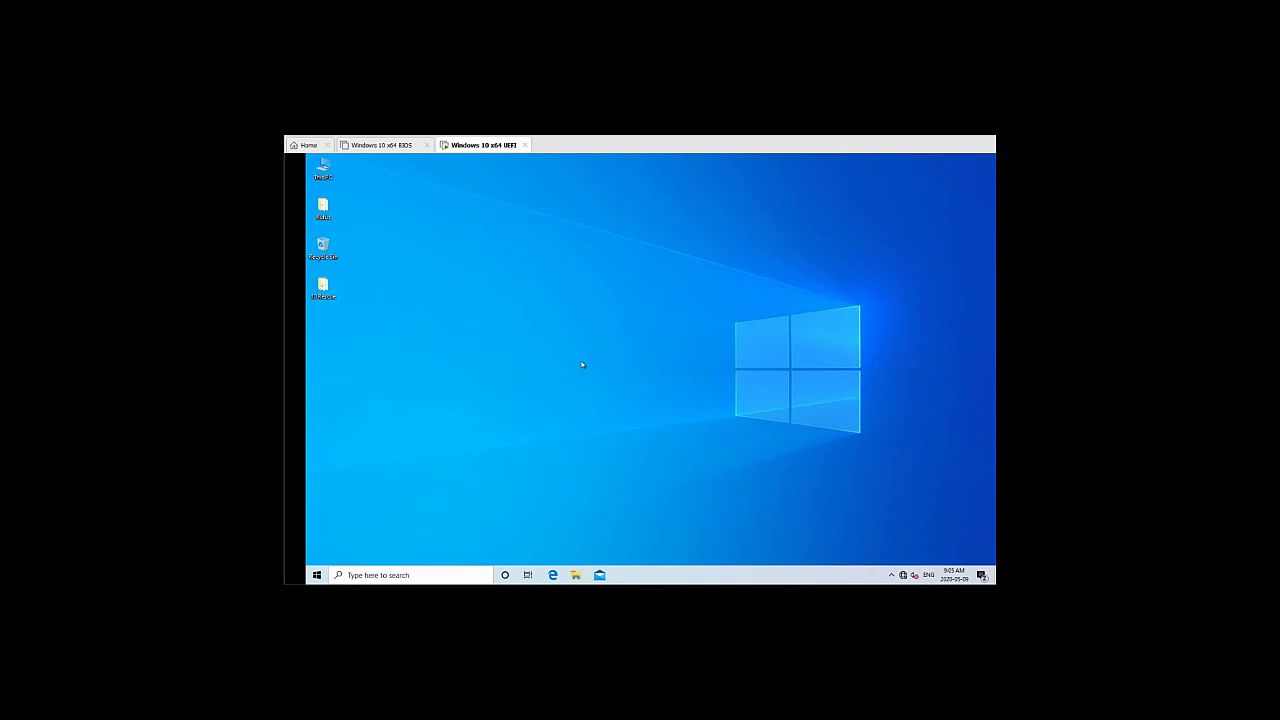
Search 'reset' from Start, open Reset this PC, and choose Restart now under Advanced startup
left_click(317, 575)
type("reset")
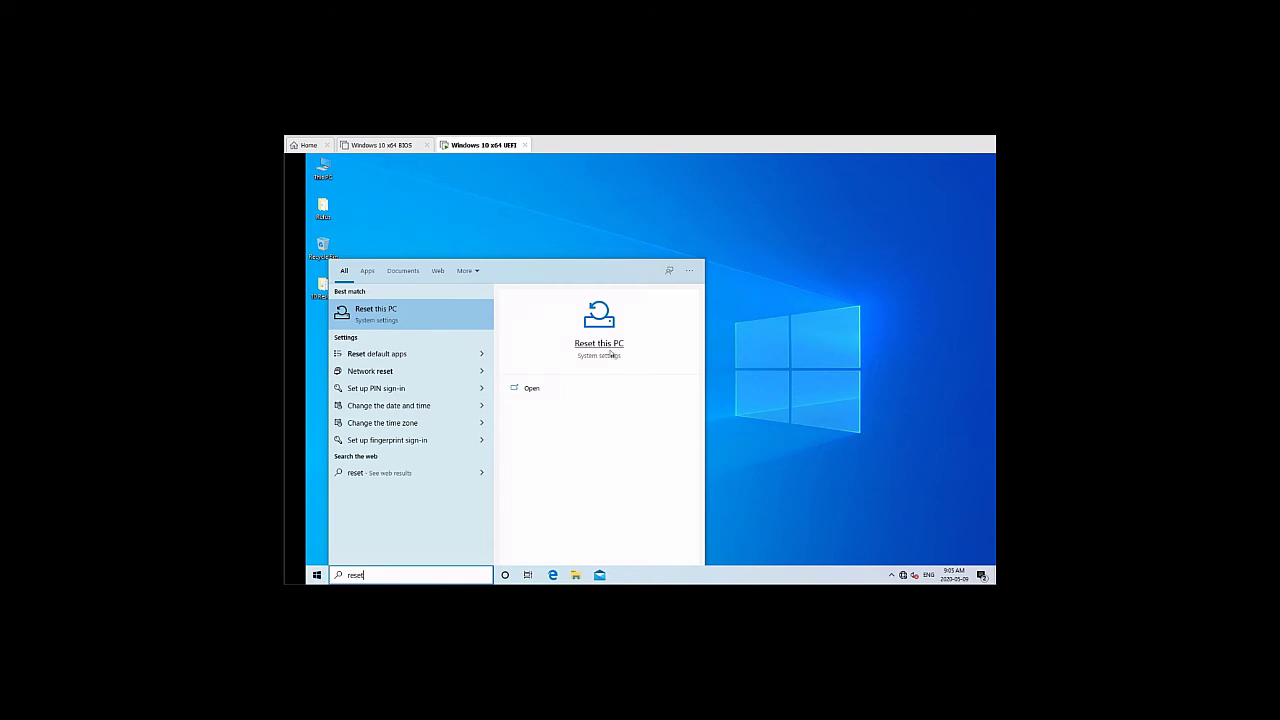
left_click(608, 350)
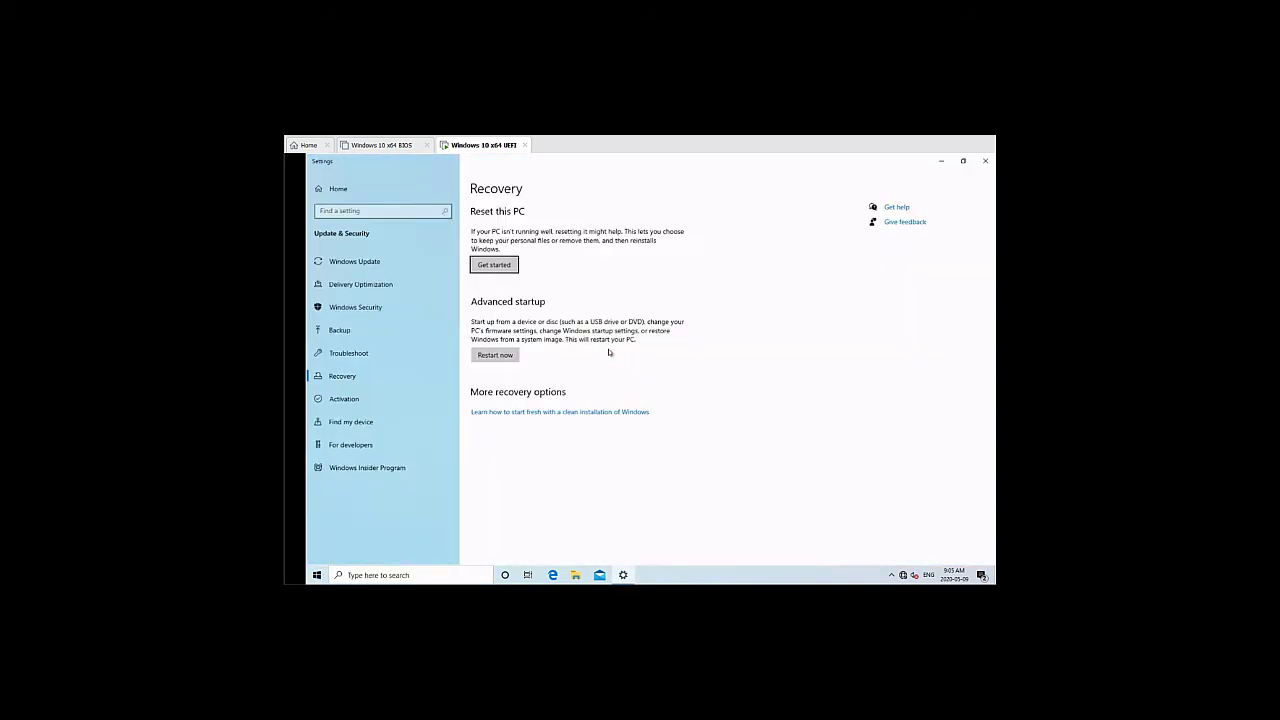
left_click(505, 362)
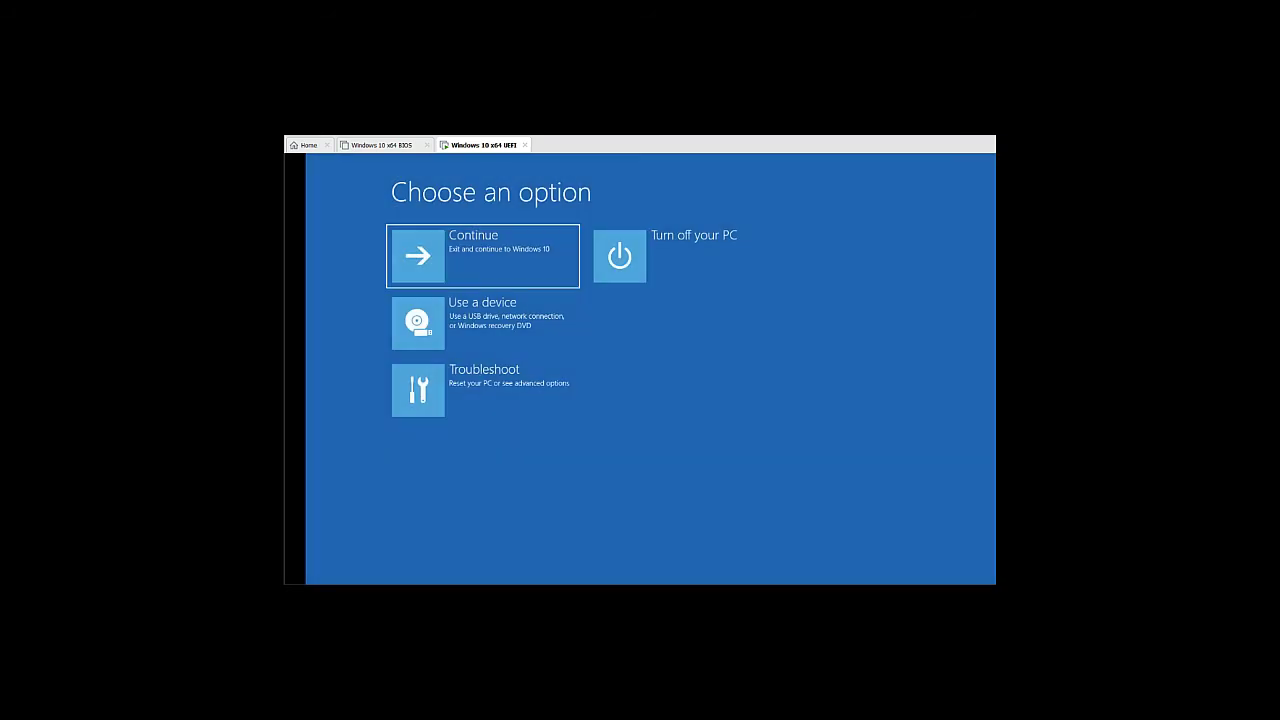
After viewing the boot device list, restart via Troubleshoot > Advanced options > UEFI Firmware Settings
left_click(531, 334)
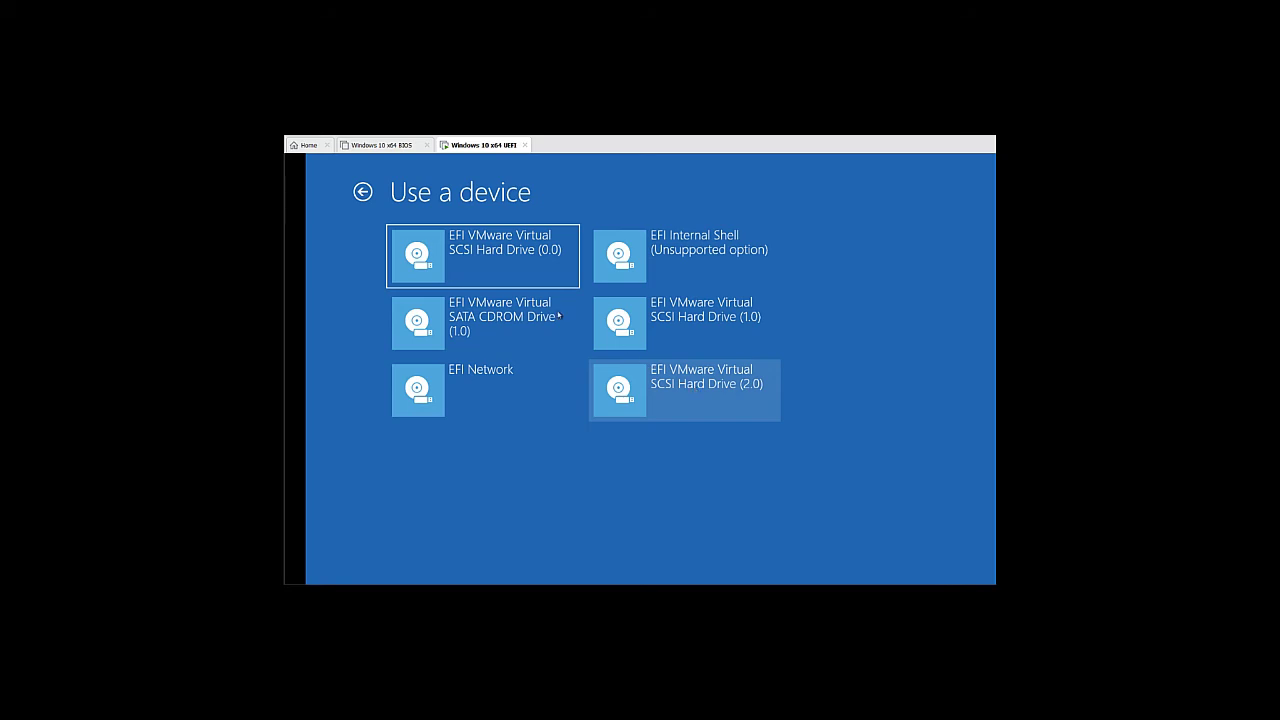
left_click(363, 192)
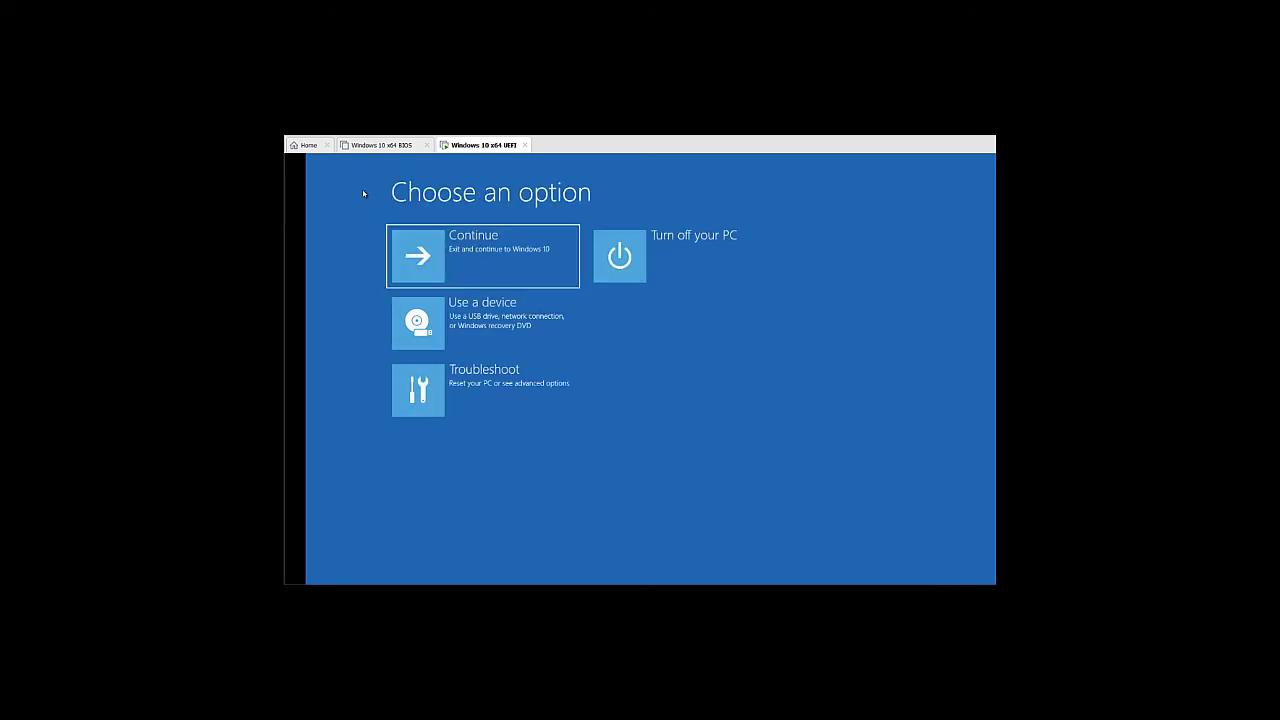
left_click(497, 387)
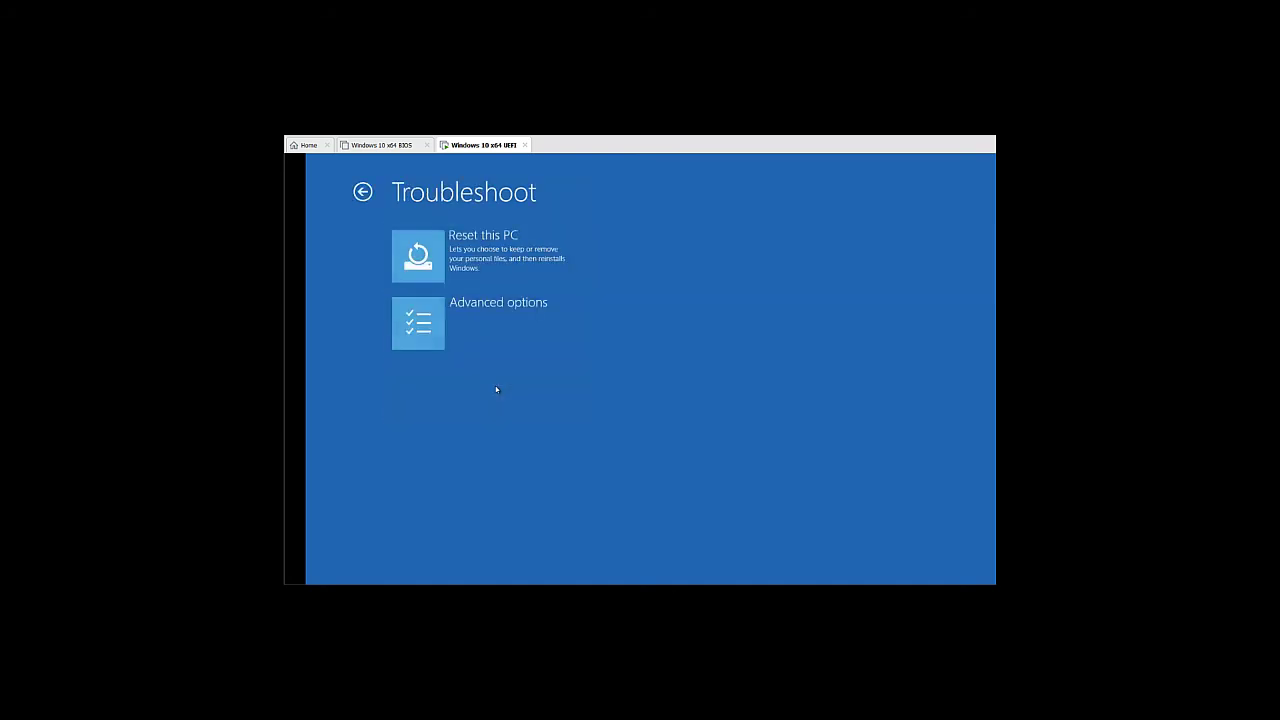
left_click(495, 343)
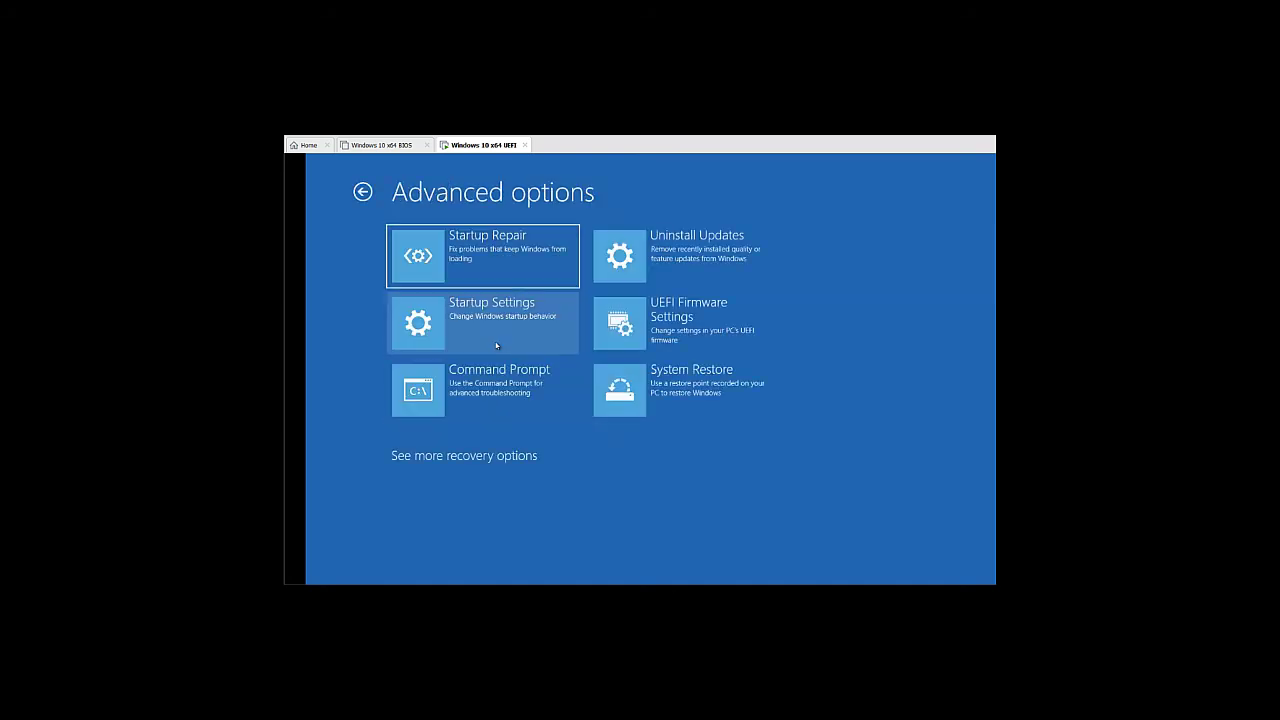
left_click(701, 331)
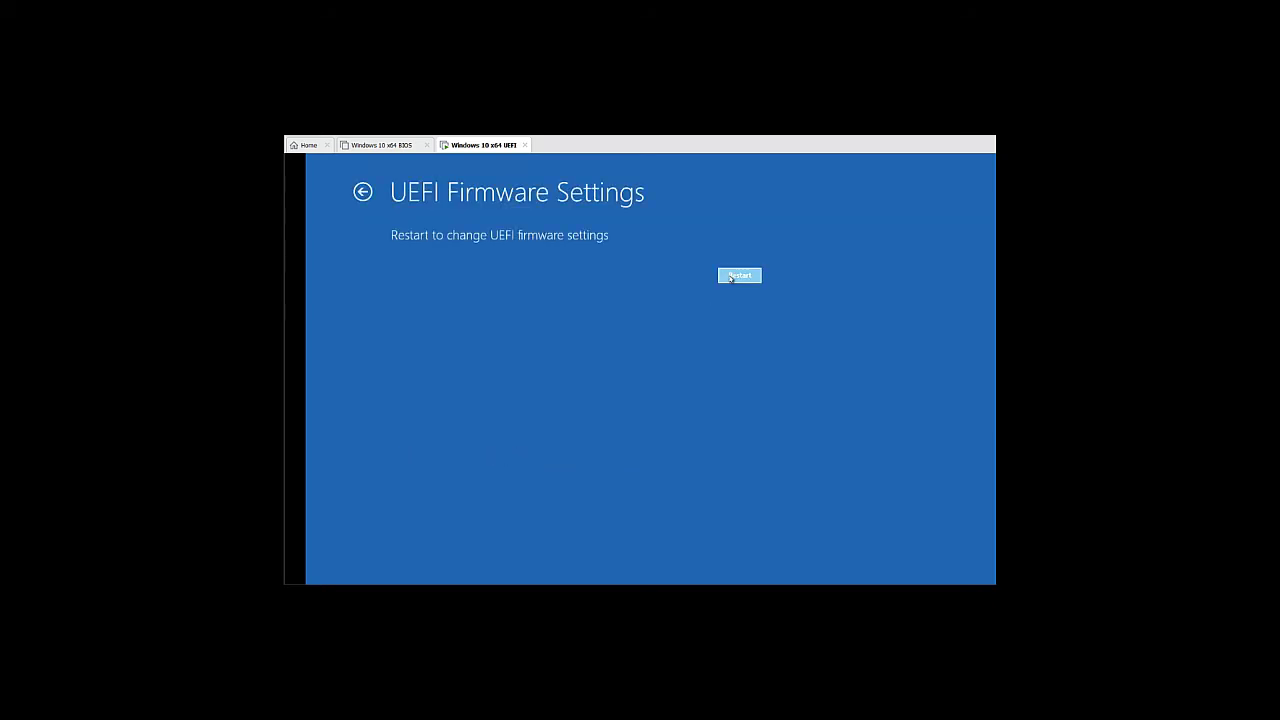
left_click(740, 275)
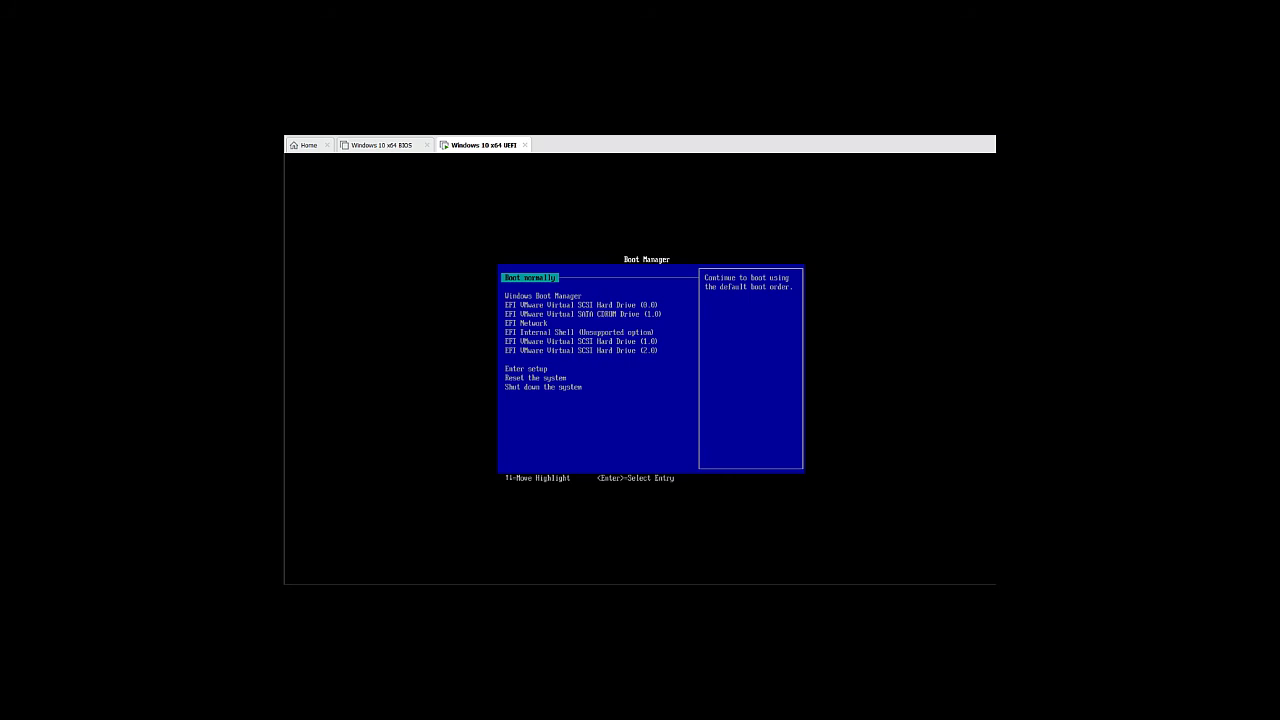
Boot the UEFI VM from EFI VMware Virtual SCSI Hard Drive (2.0) in Boot Manager
key("Down")
key("Down")
key("Down")
key("Down")
key("Down")
key("Down")
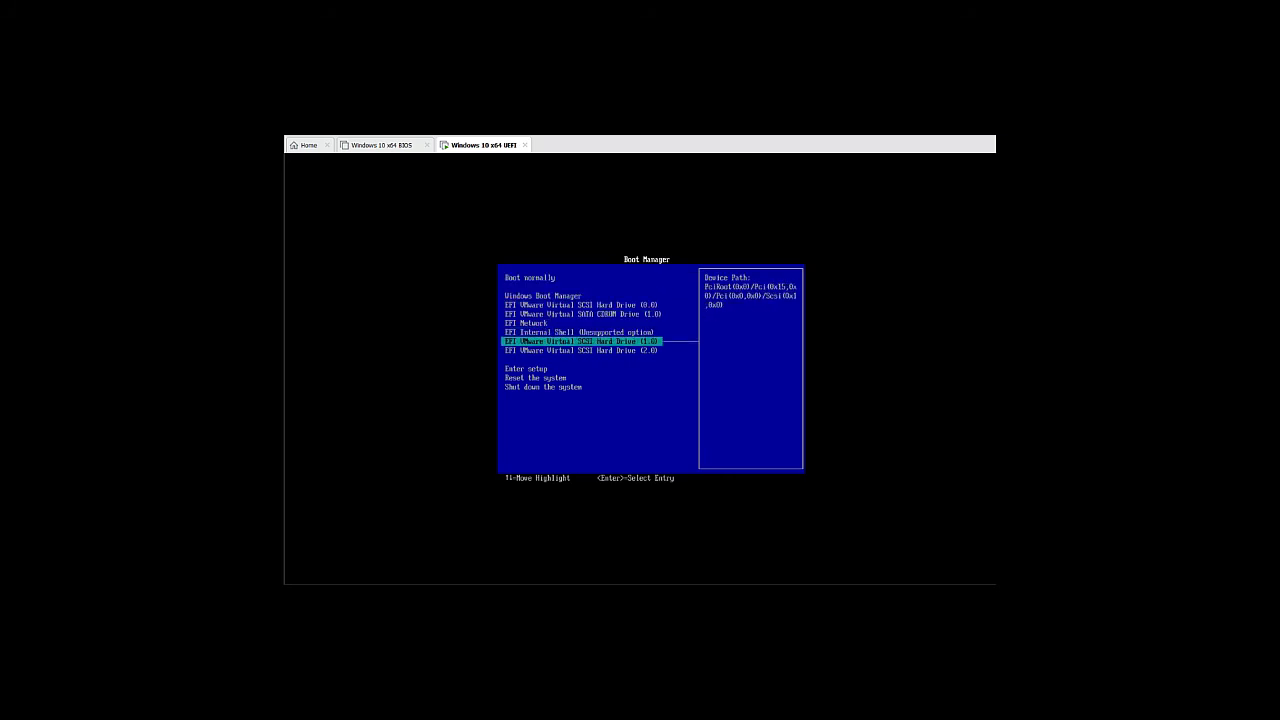
key("Down")
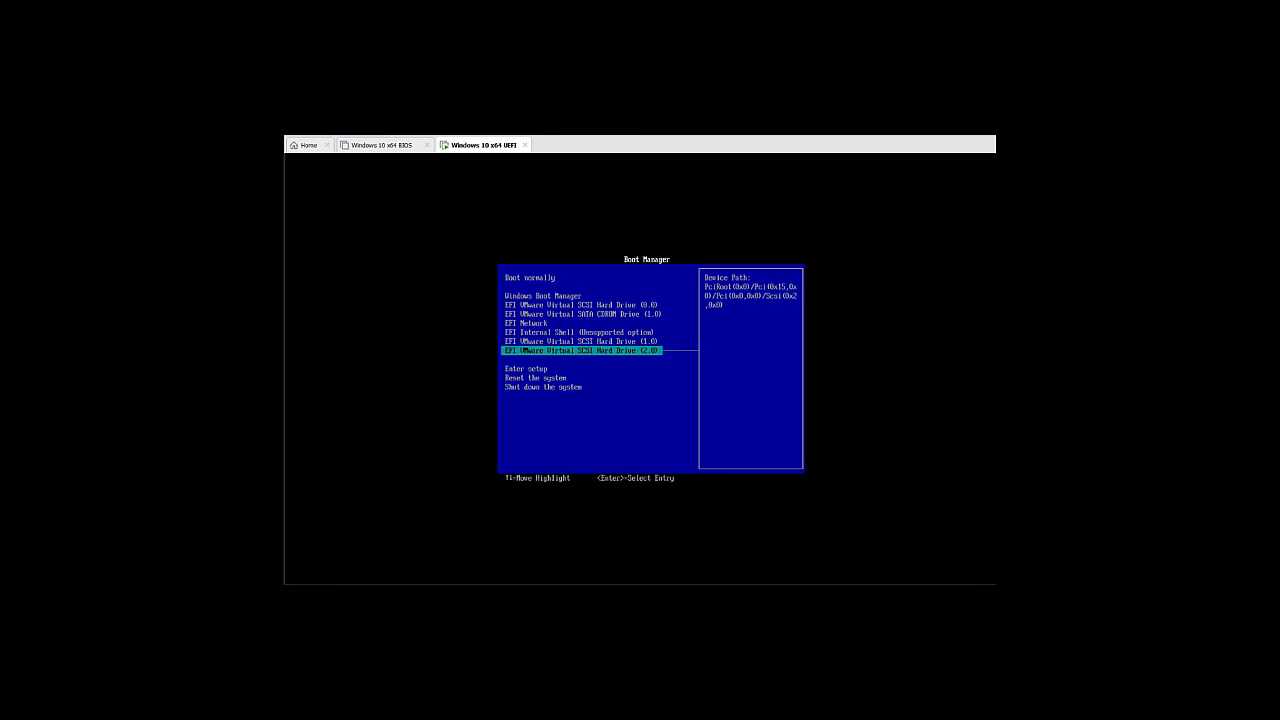
key("Return")
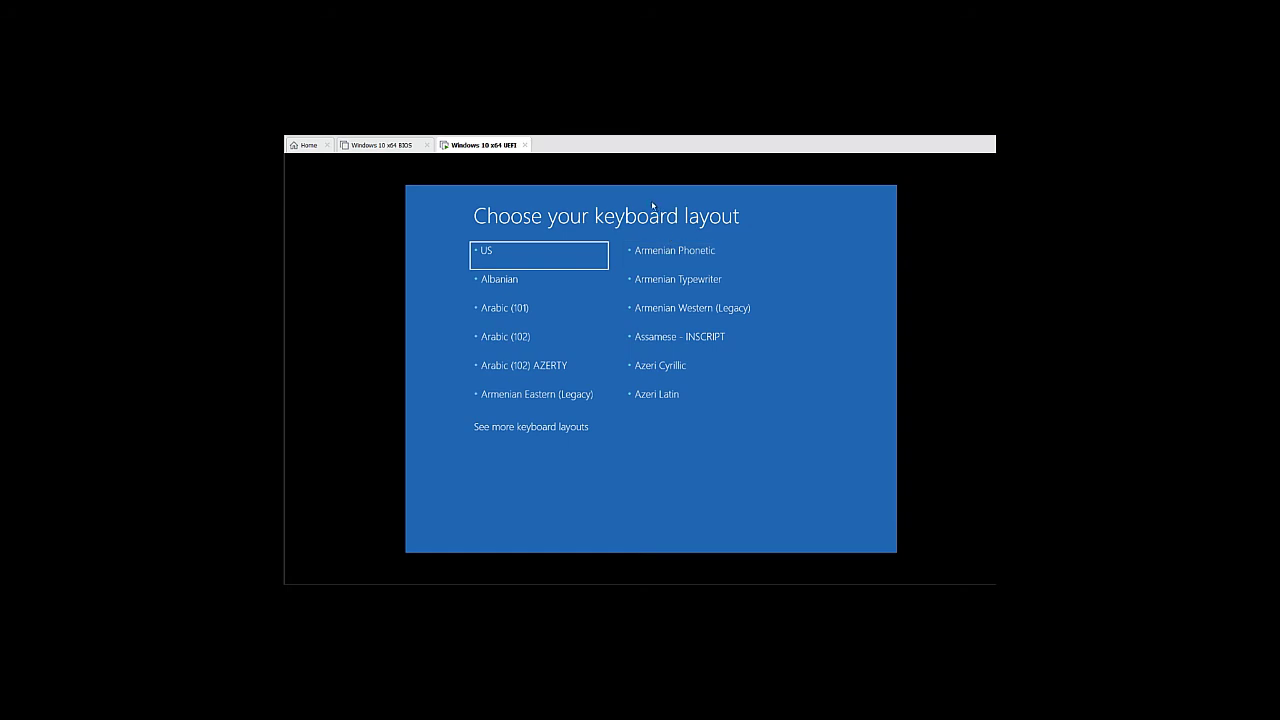
Choose the US keyboard, then Troubleshoot > System Image Recovery targeting Windows 10
left_click(578, 256)
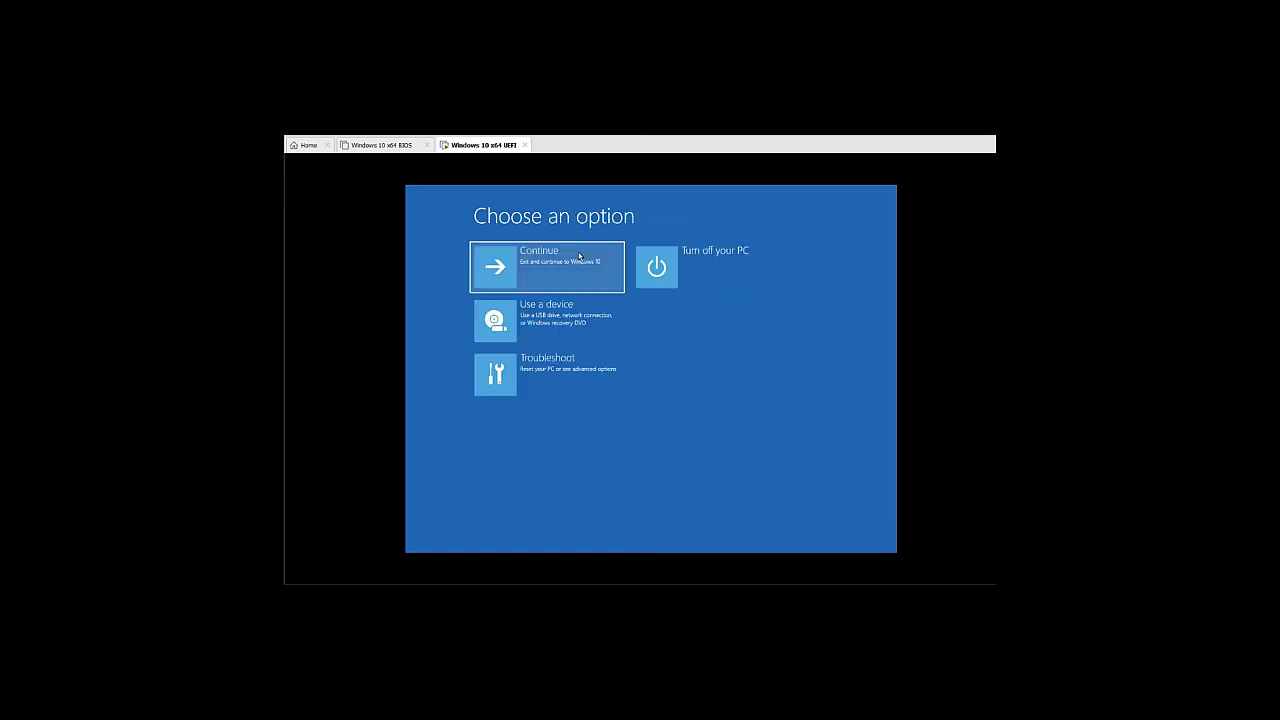
left_click(565, 375)
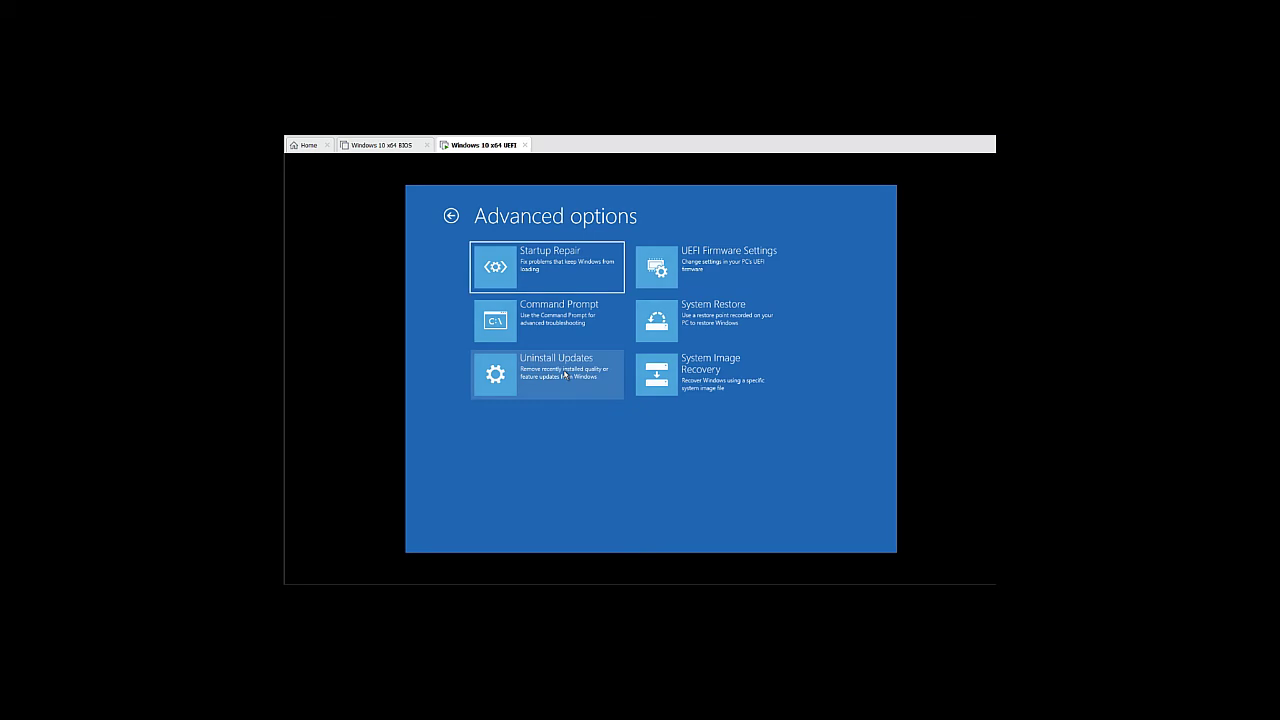
left_click(729, 369)
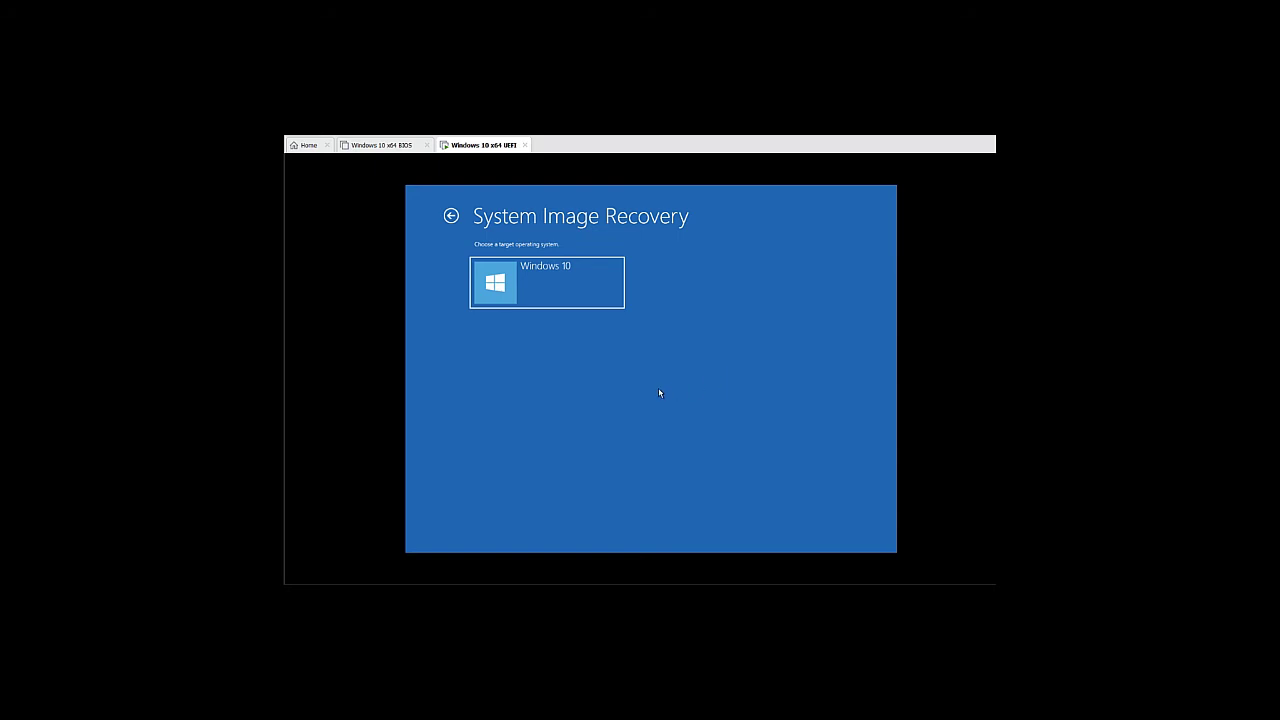
left_click(569, 292)
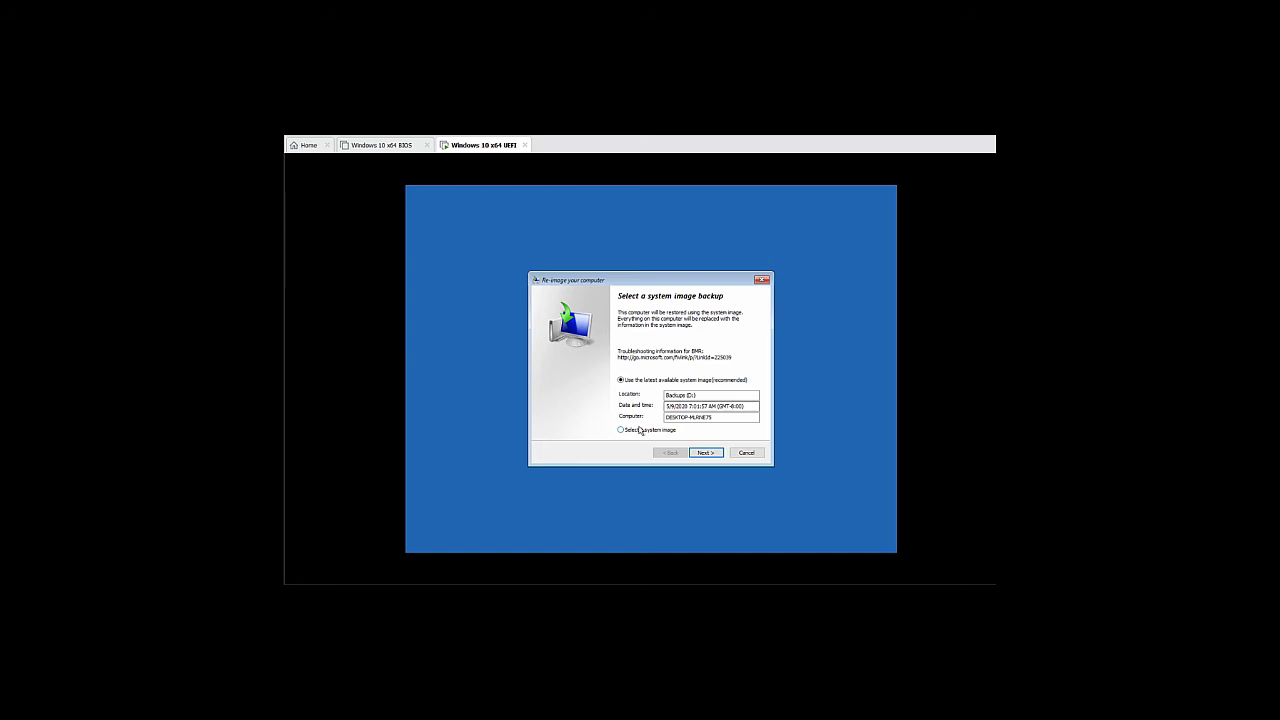
Manually select the Backups (D:) location and its 5/9/2020 7:01:57 AM image, then continue
left_click(637, 435)
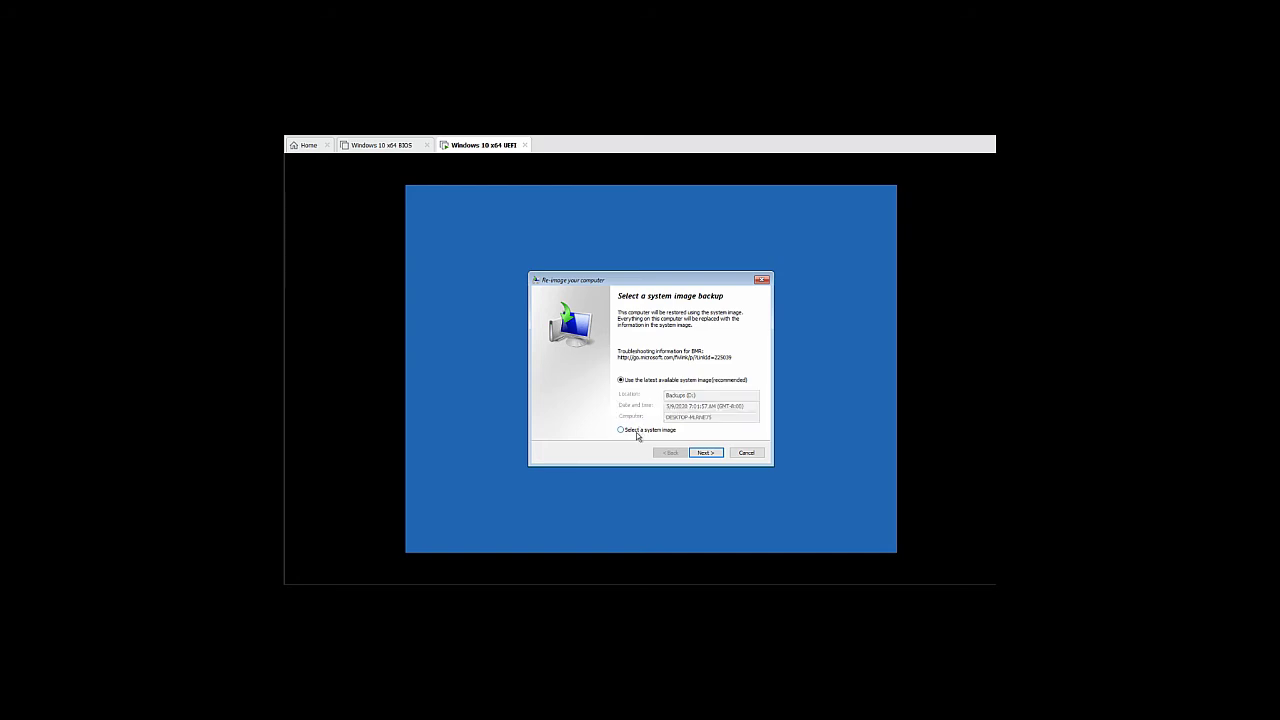
left_click(706, 454)
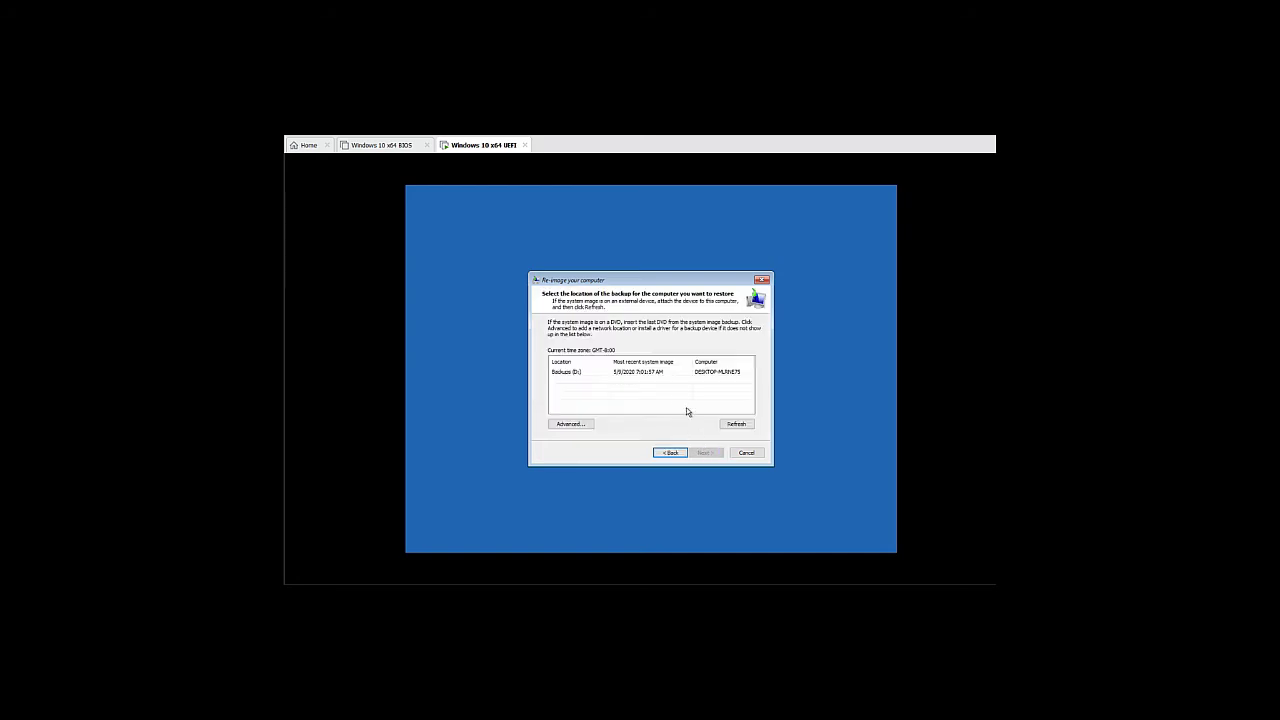
left_click(654, 373)
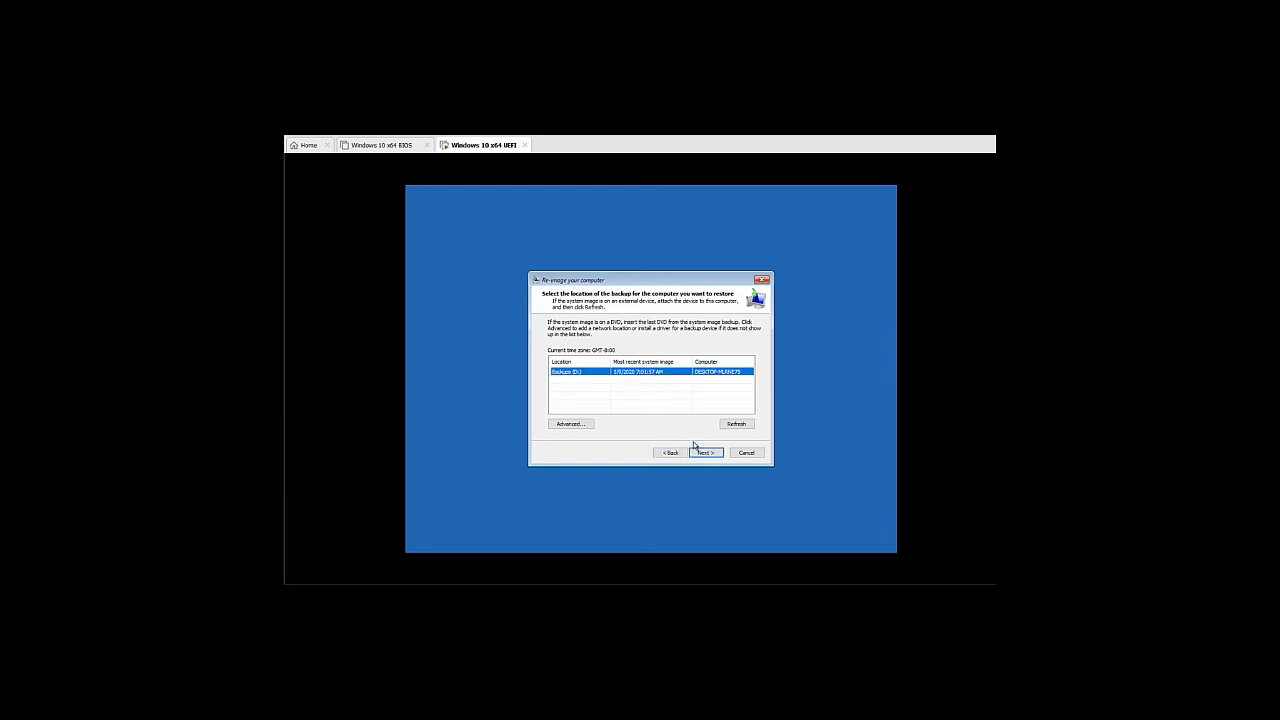
left_click(703, 454)
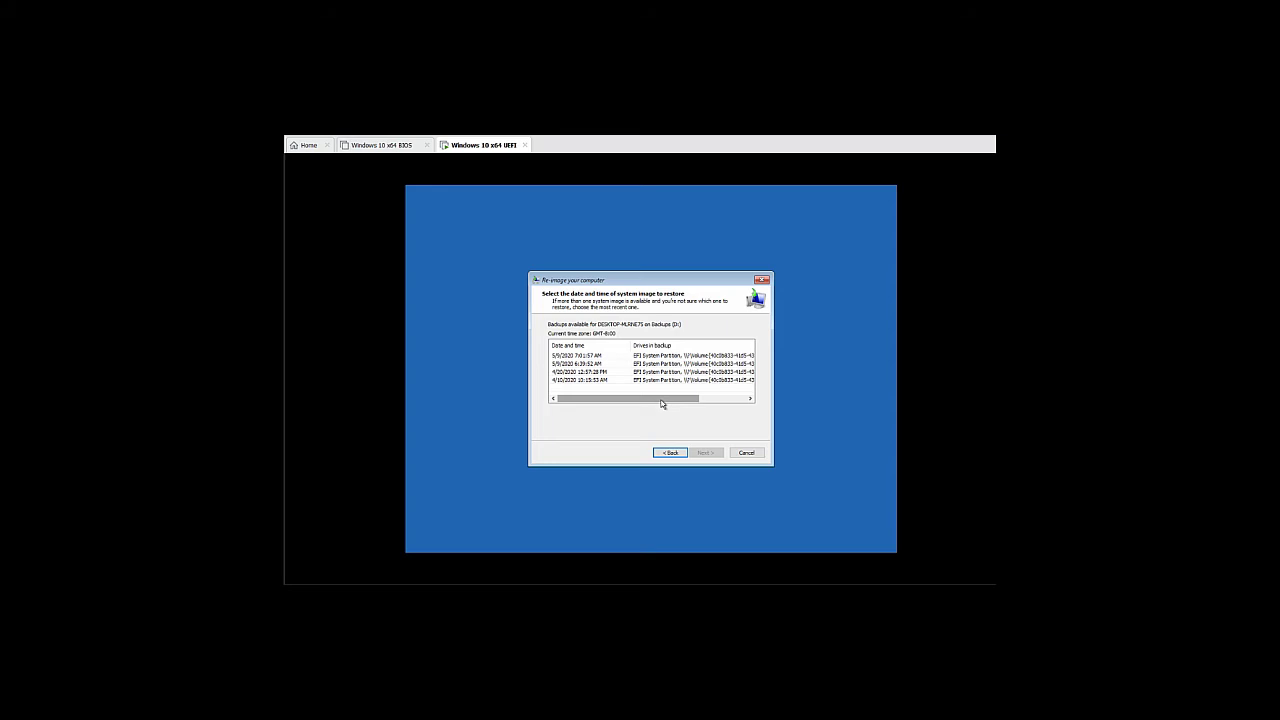
left_click_drag(661, 403, 712, 408)
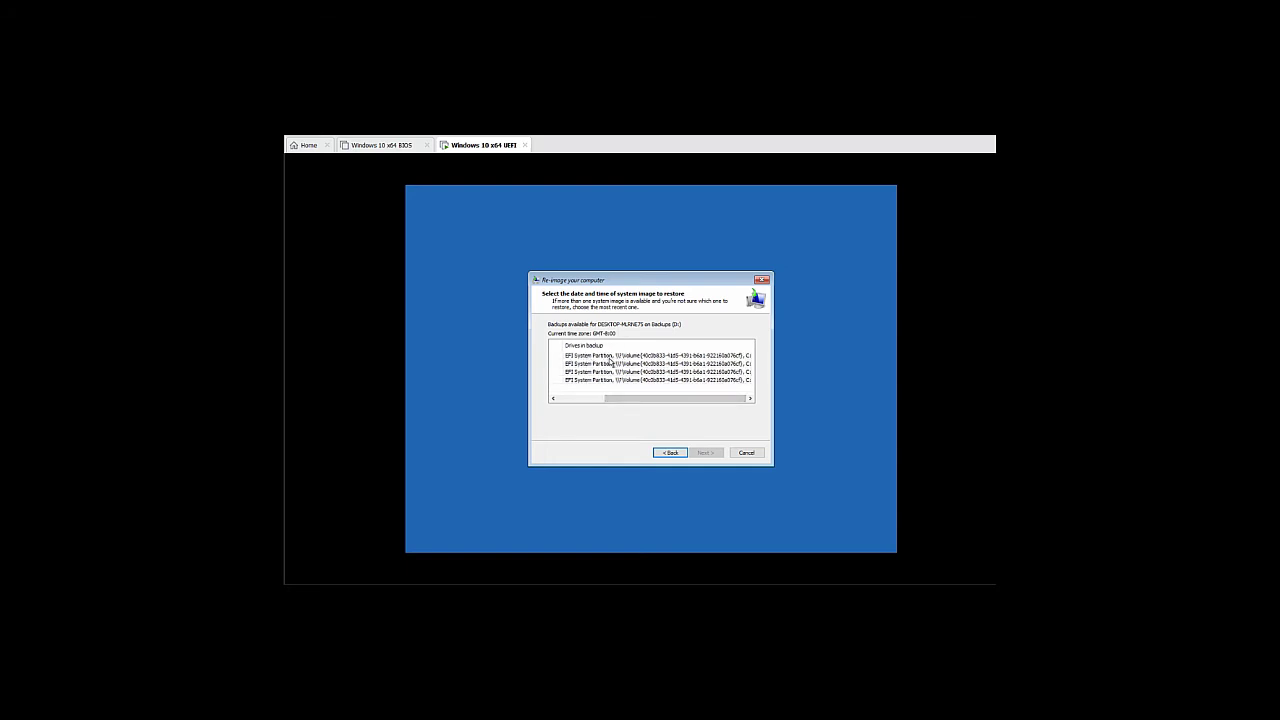
left_click(607, 357)
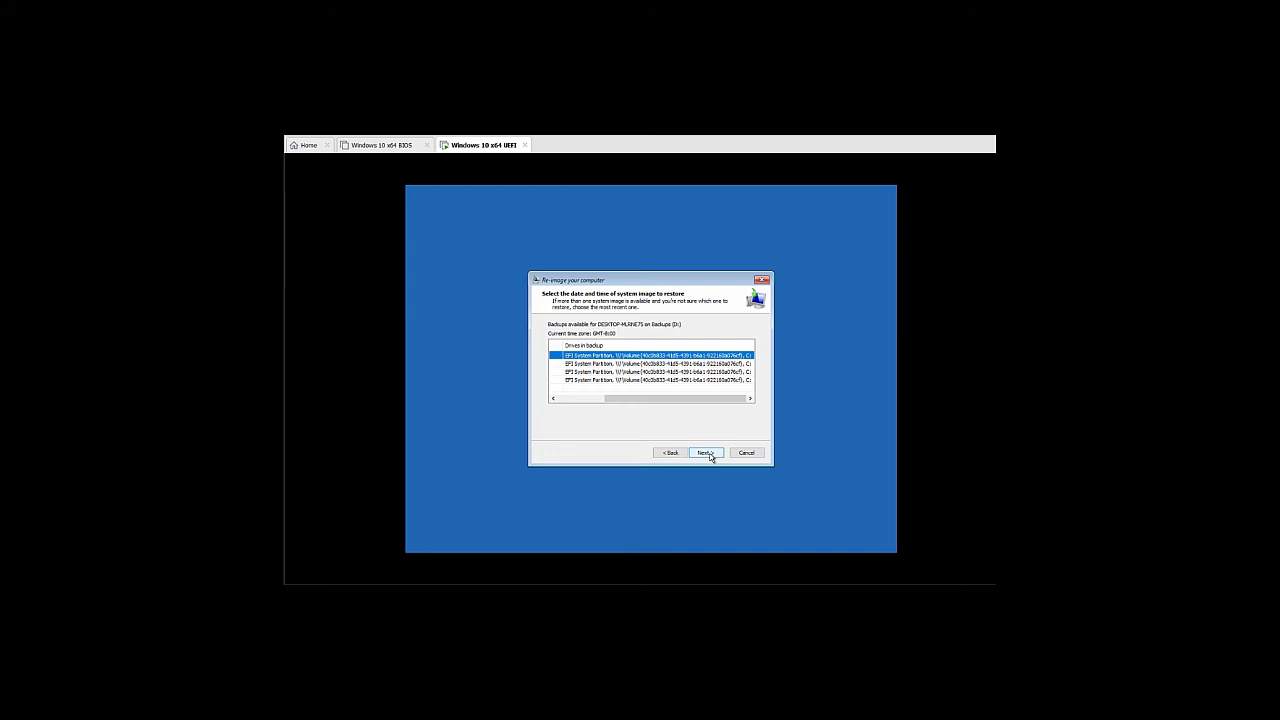
left_click(709, 453)
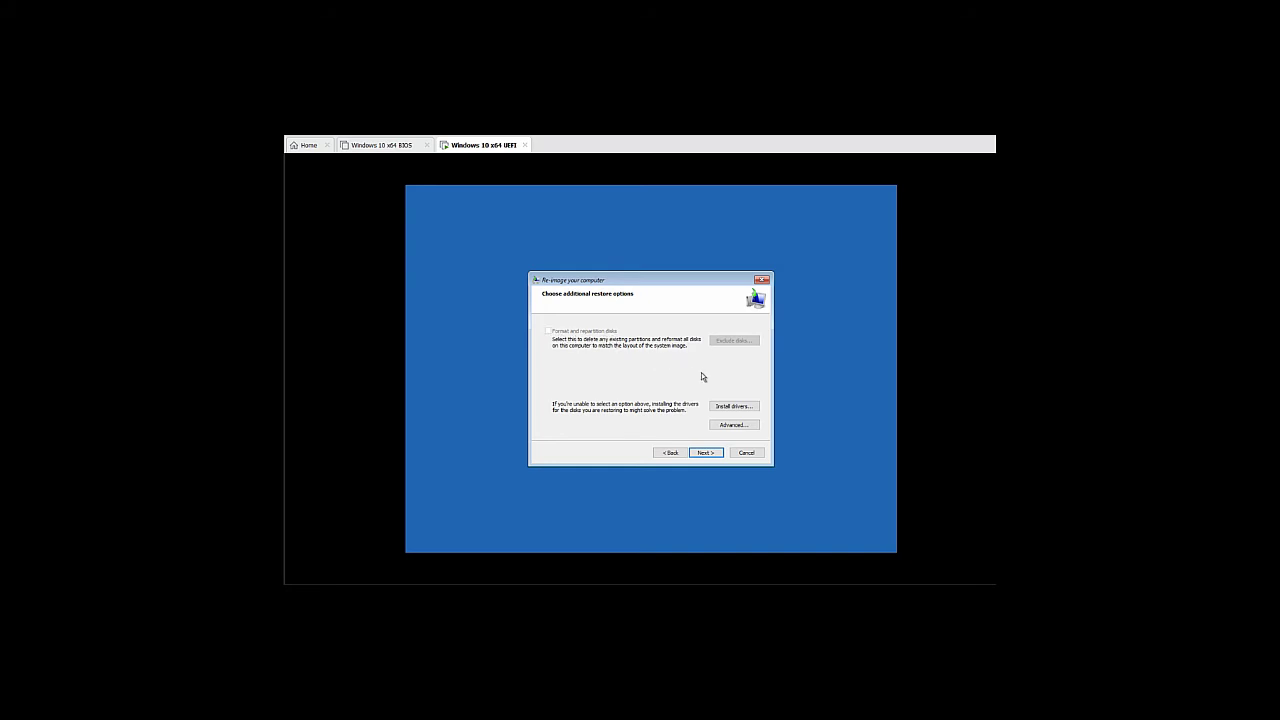
Leave automatic restart and disk error checking ticked under Advanced, then go to the summary
left_click(729, 428)
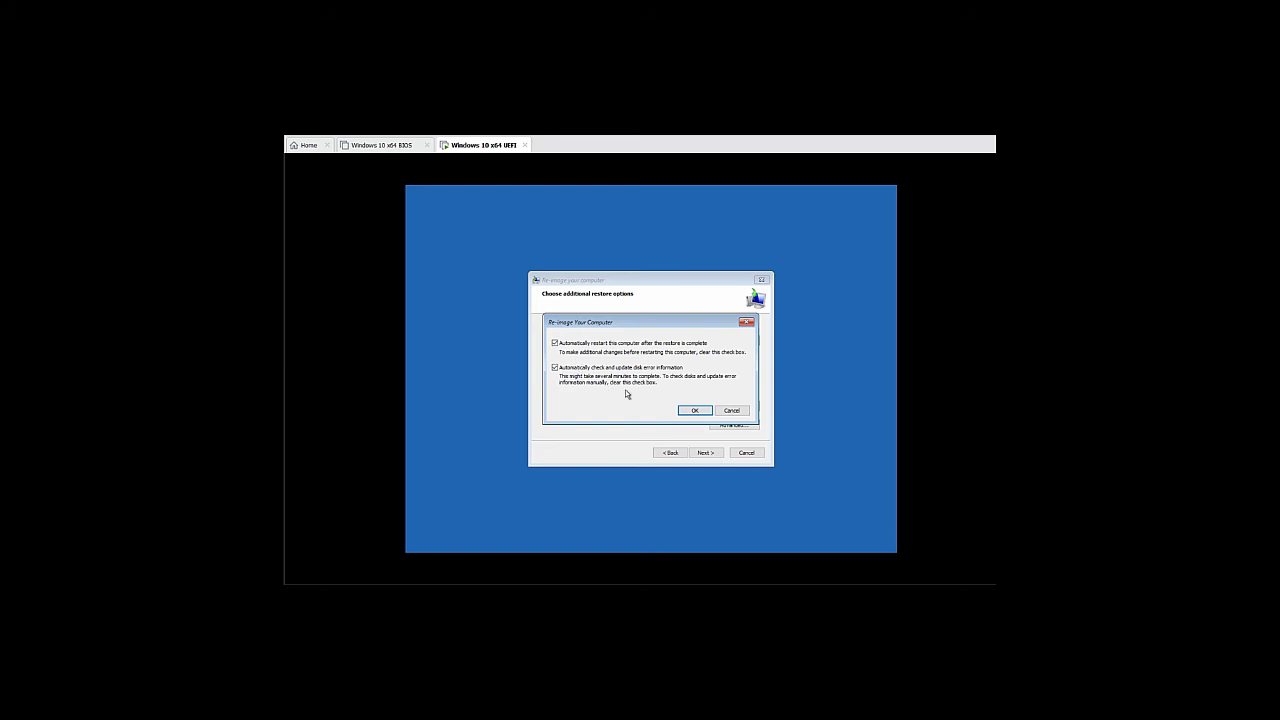
left_click(690, 410)
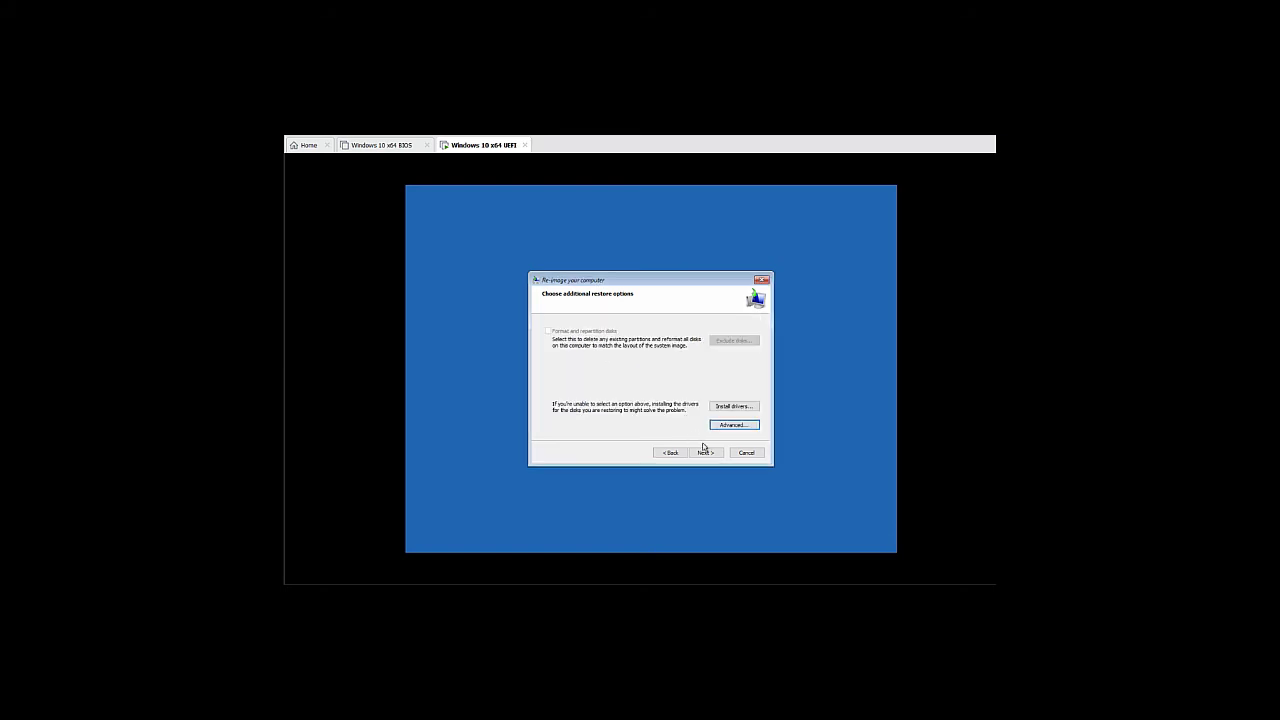
left_click(705, 452)
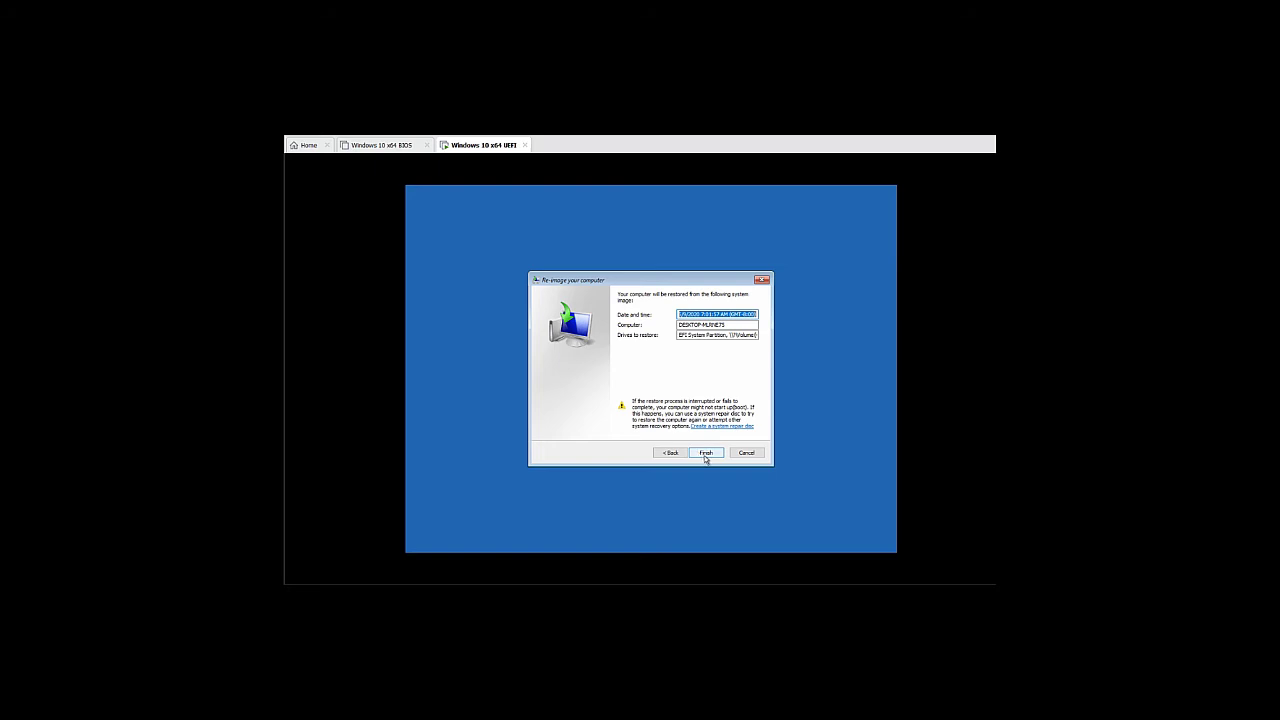
Finish the Re-image wizard and confirm replacing the drives with the system image
left_click(705, 455)
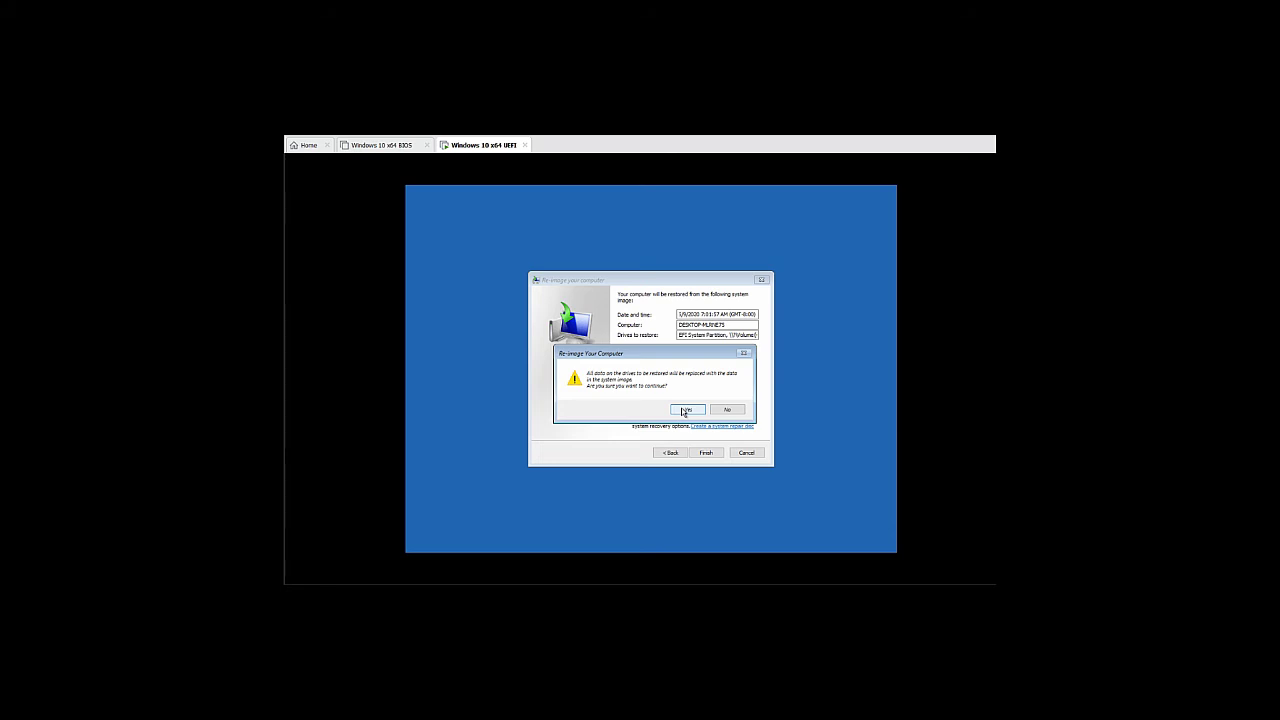
left_click(686, 410)
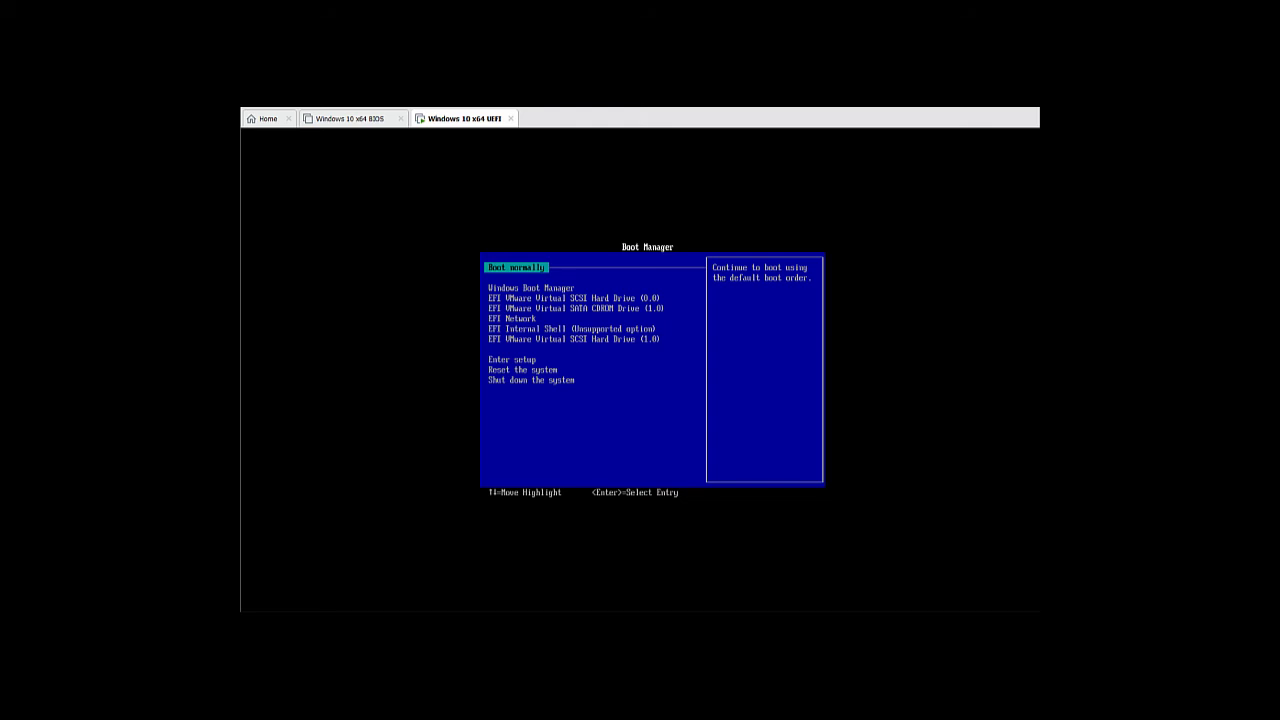
Boot the UEFI VM from EFI VMware Virtual SATA CDROM Drive (1.0) in Boot Manager
key("Down")
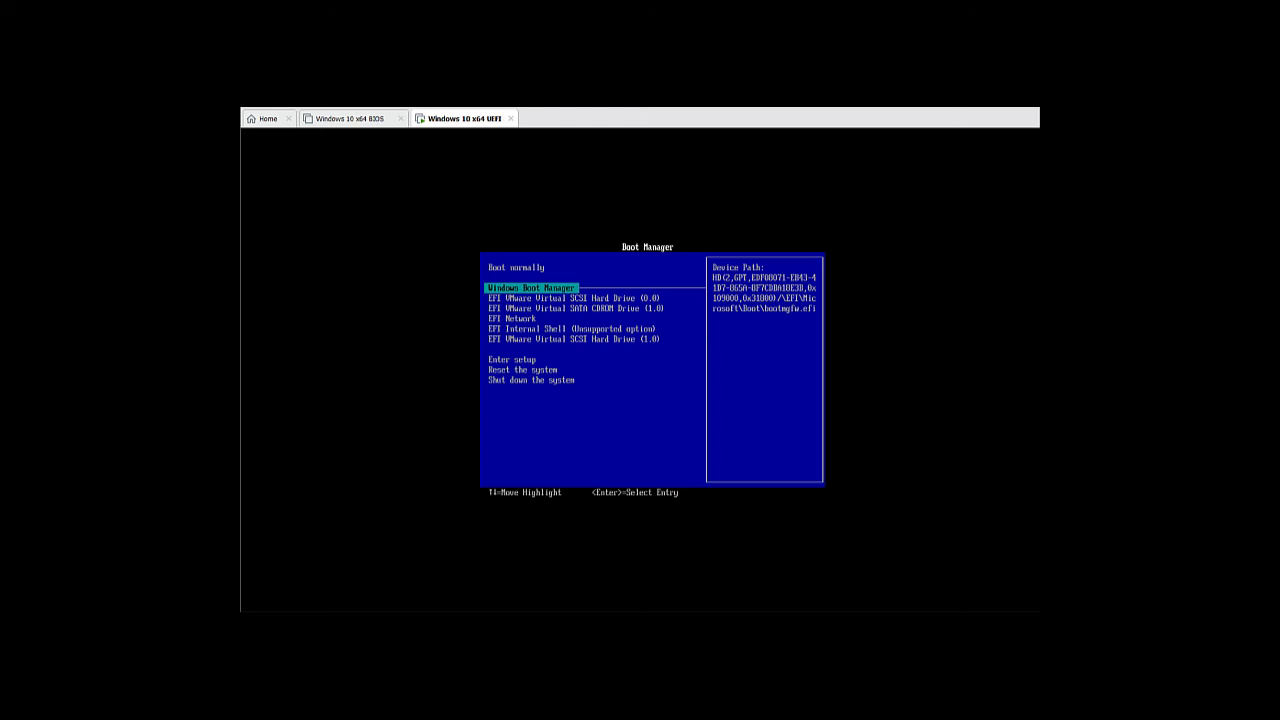
key("Down")
key("Down")
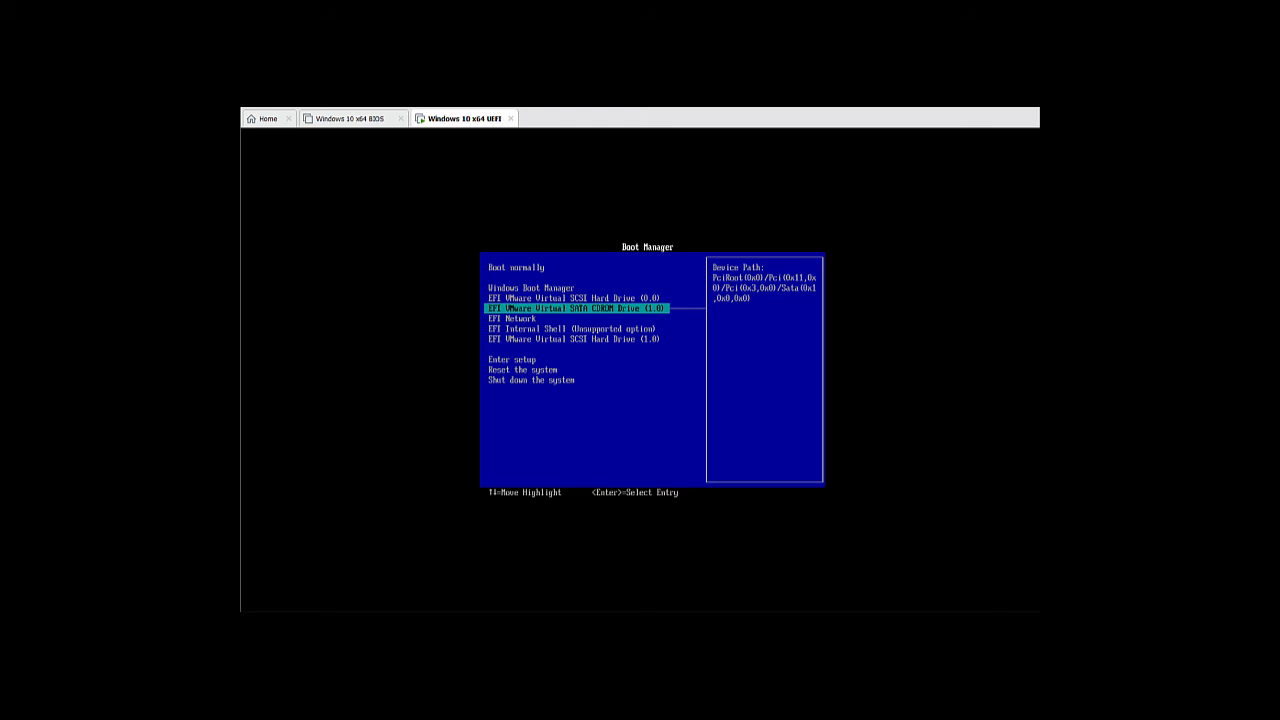
key("Return")
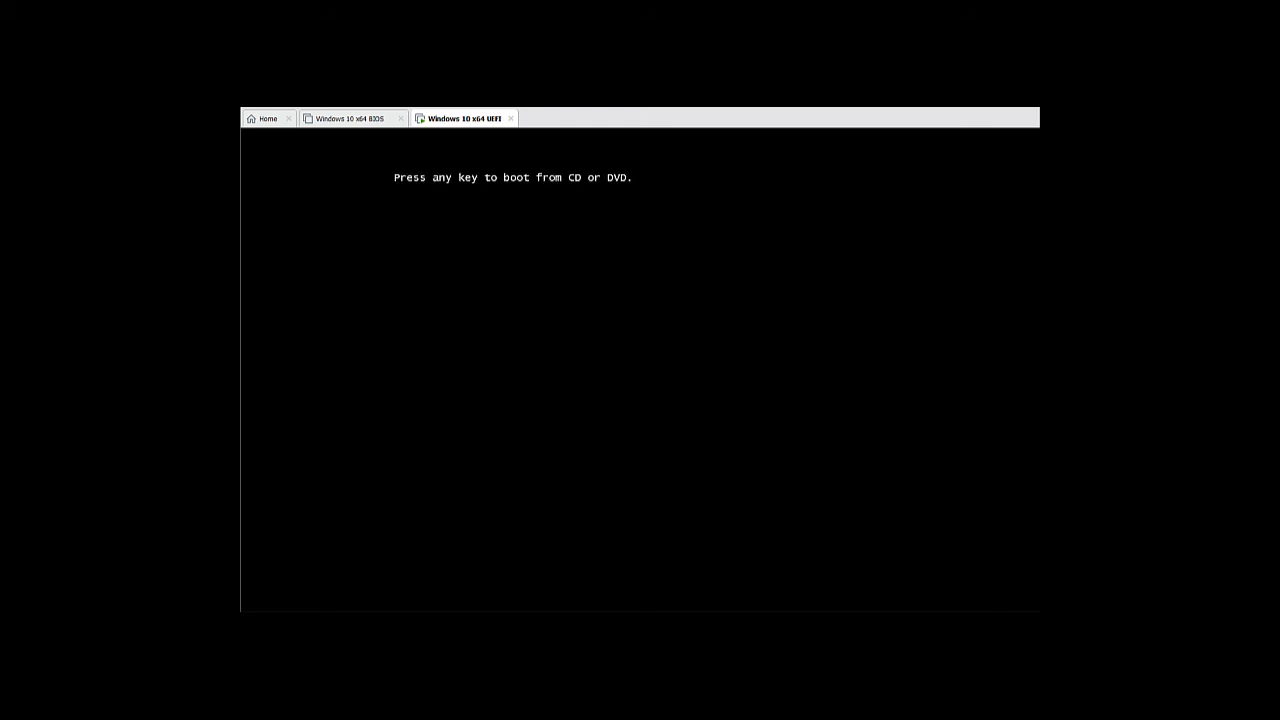
Boot from the CD, choose the US keyboard, then Troubleshoot > System Image Recovery
key("Return")
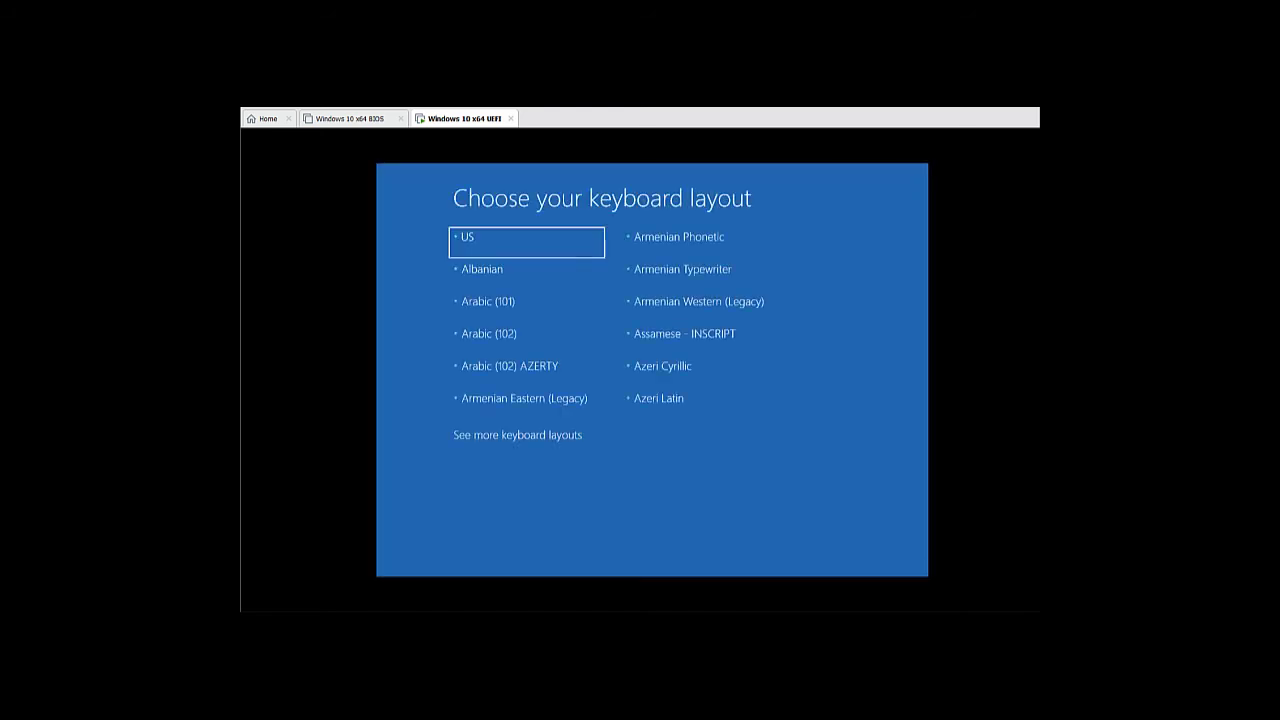
left_click(540, 249)
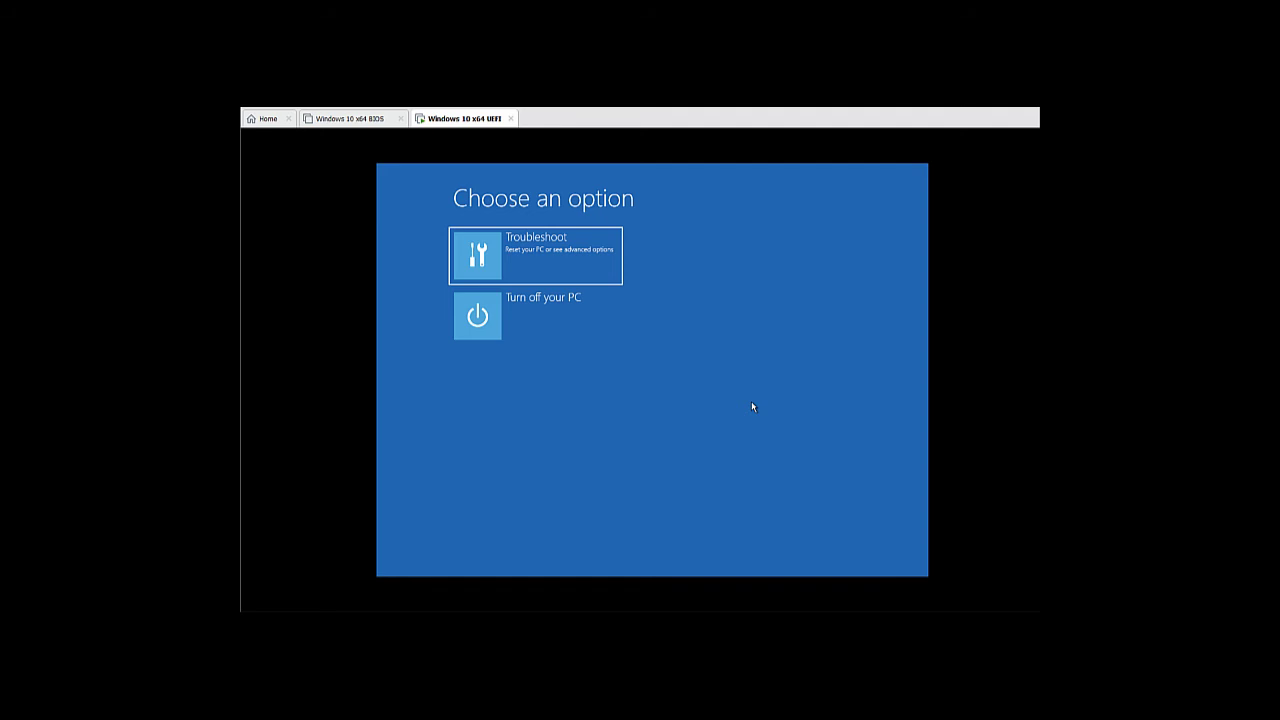
left_click(589, 249)
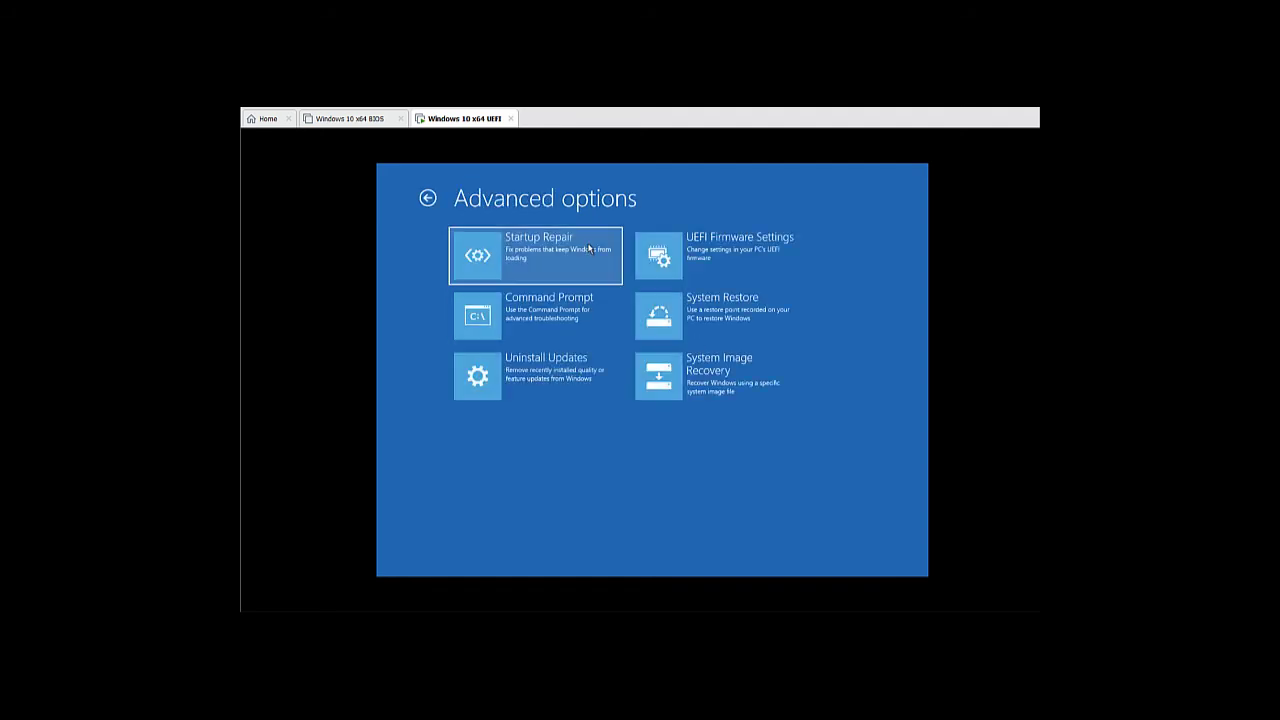
left_click(755, 382)
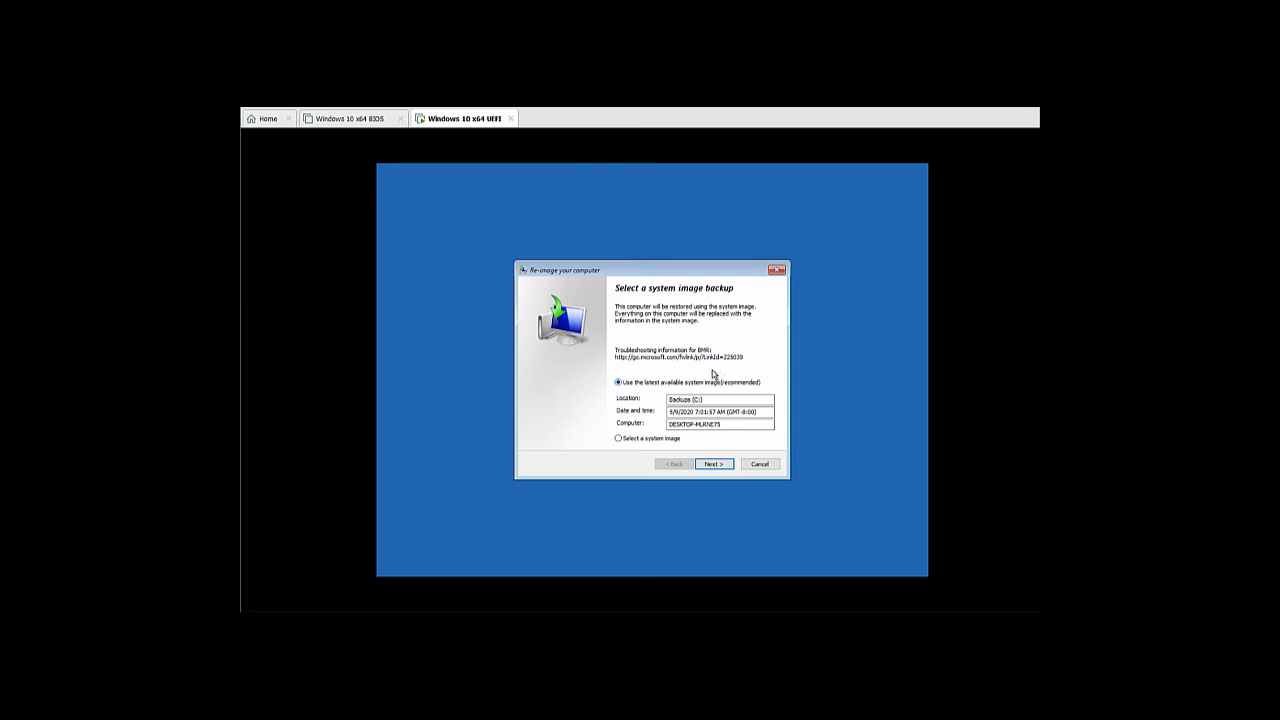
Manually pick the Backups (C:) location and its 5/9/2020 7:01:57 AM image, then continue
left_click(646, 438)
left_click(713, 465)
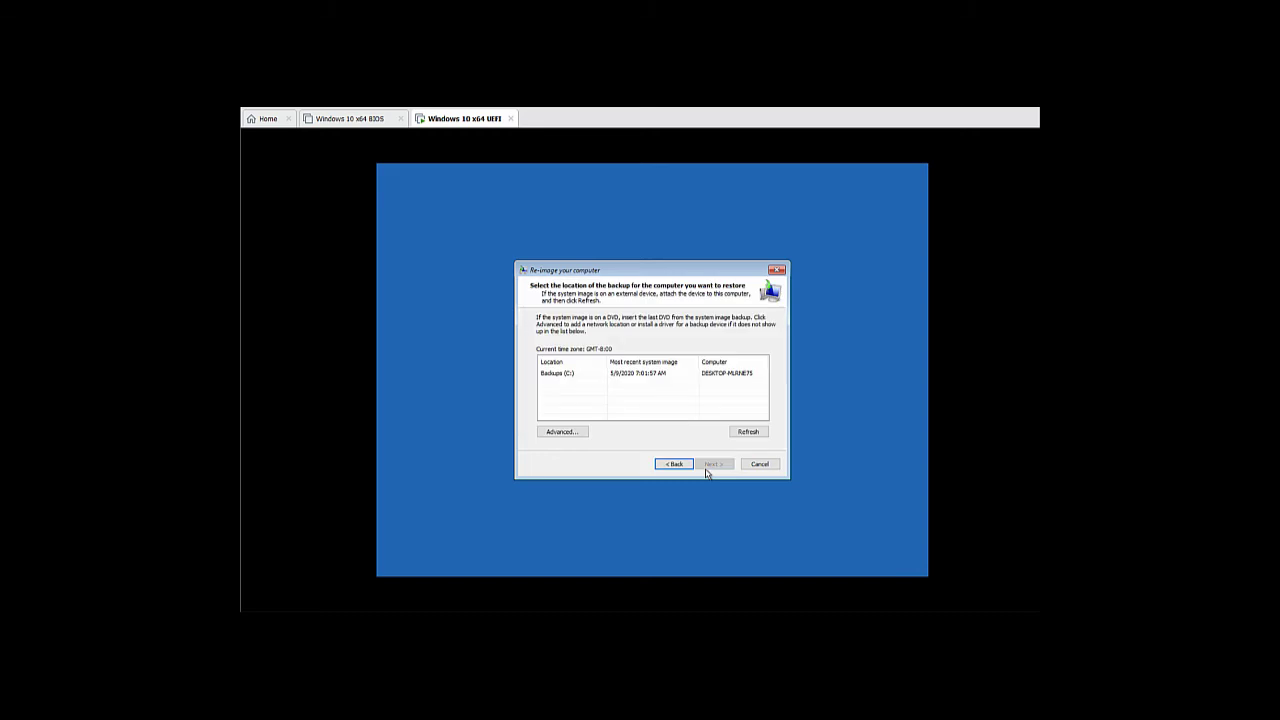
left_click(623, 376)
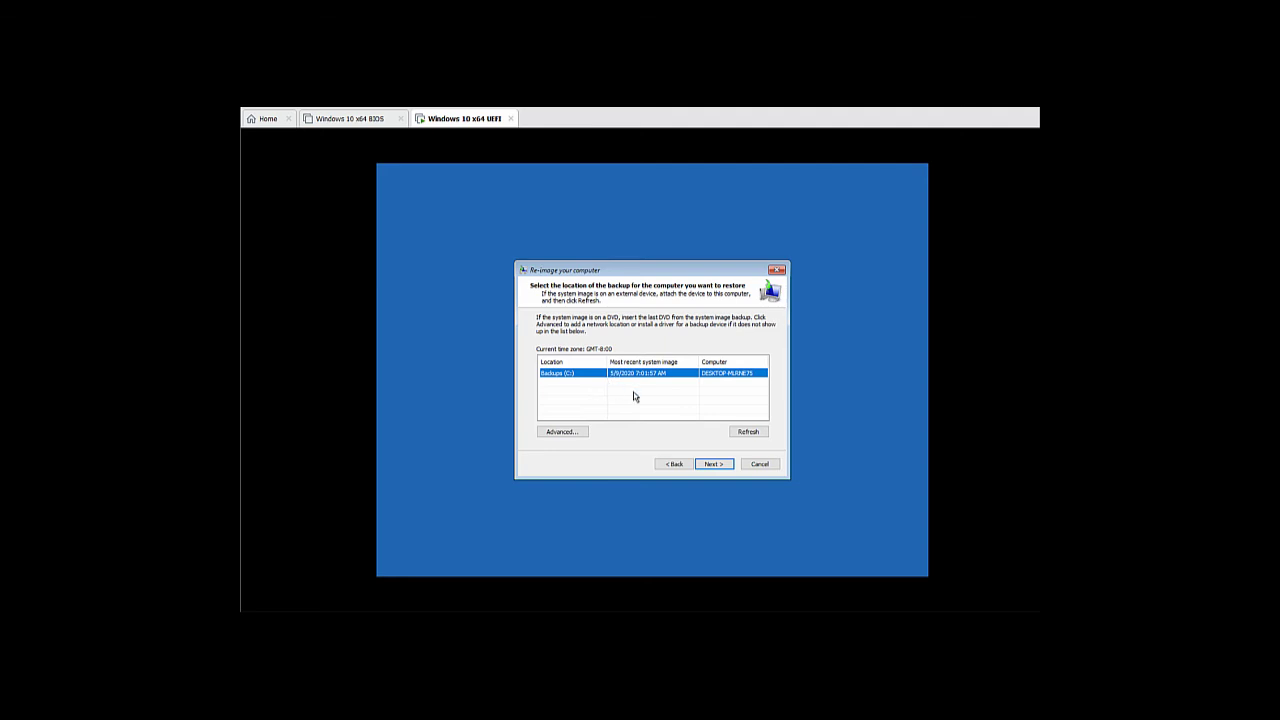
left_click(713, 465)
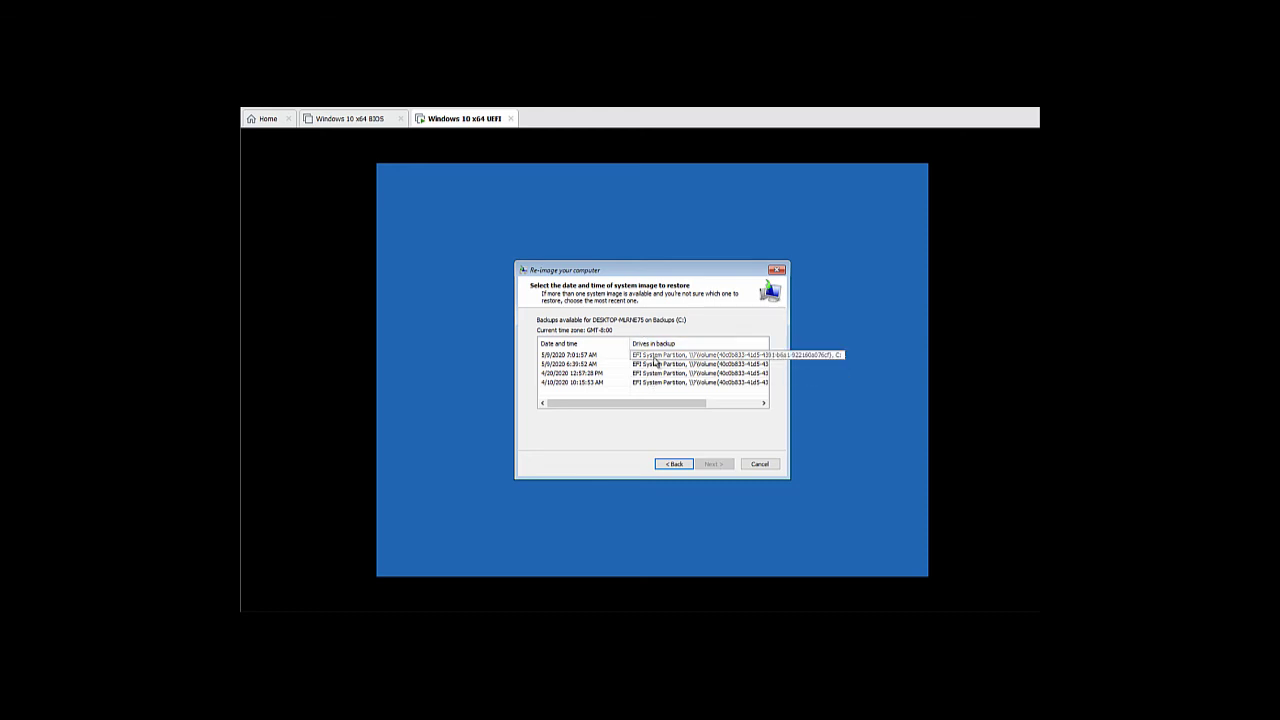
left_click(655, 357)
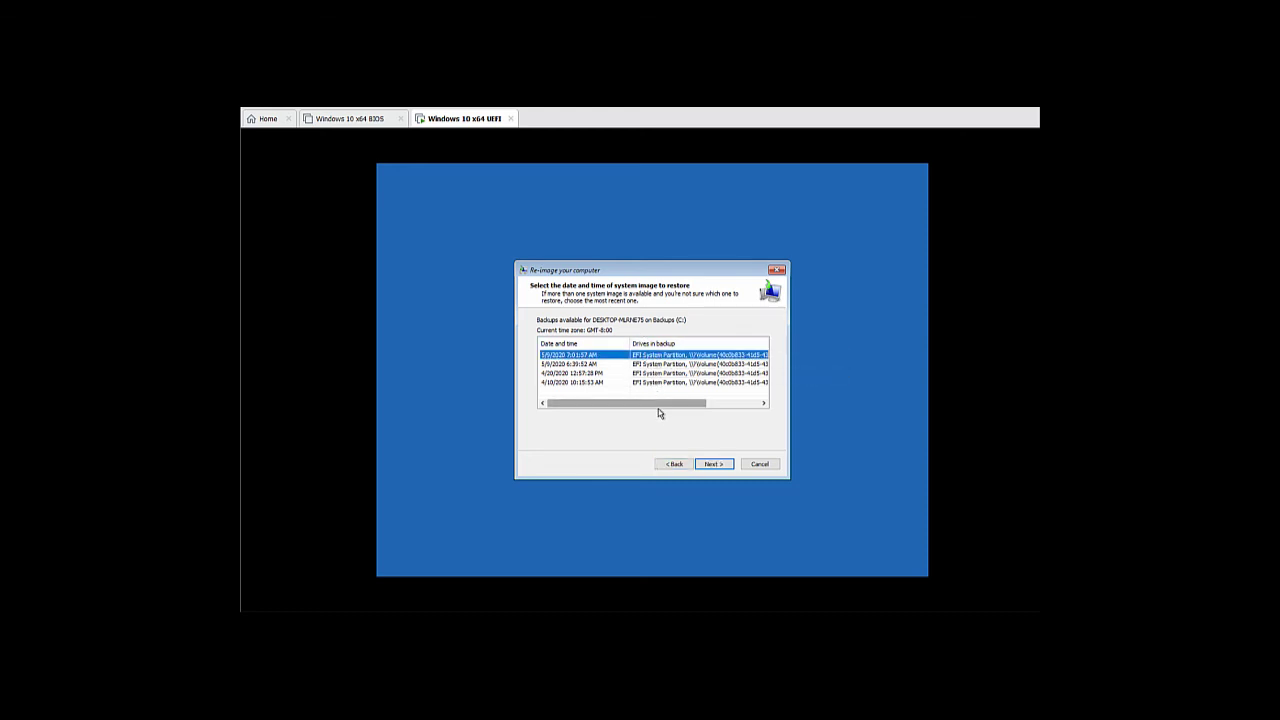
left_click_drag(659, 410, 726, 404)
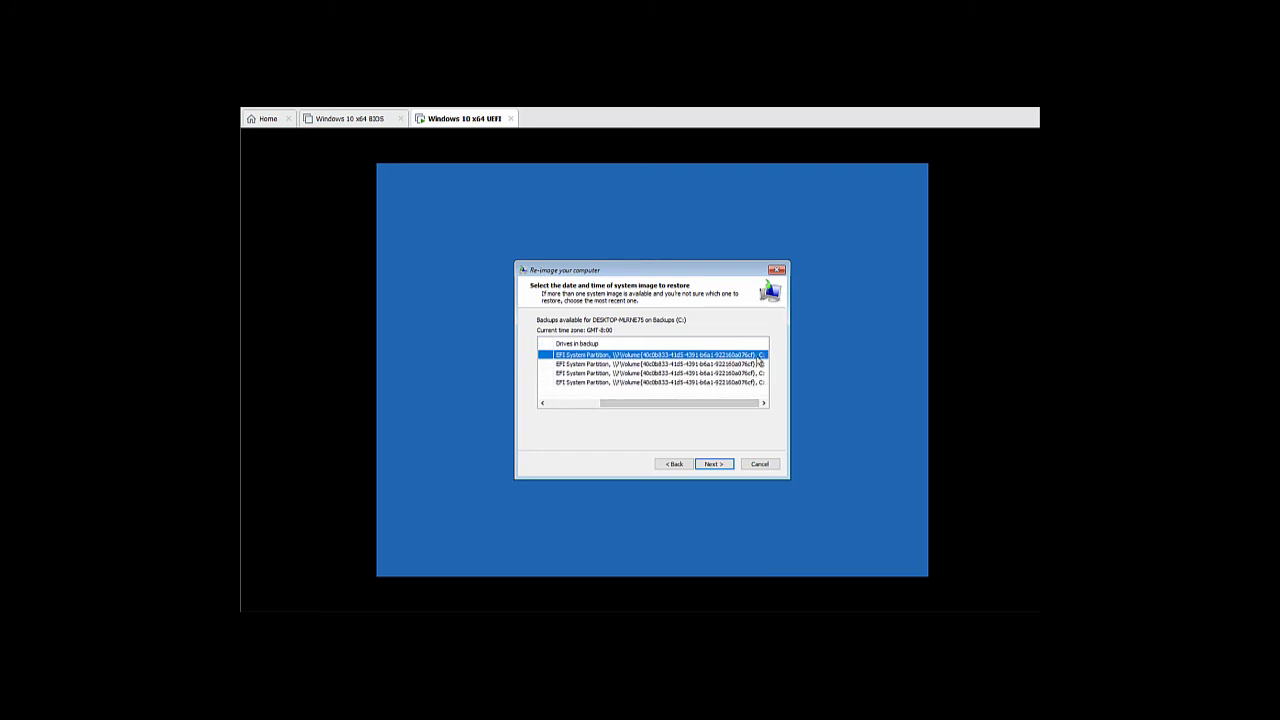
left_click(720, 463)
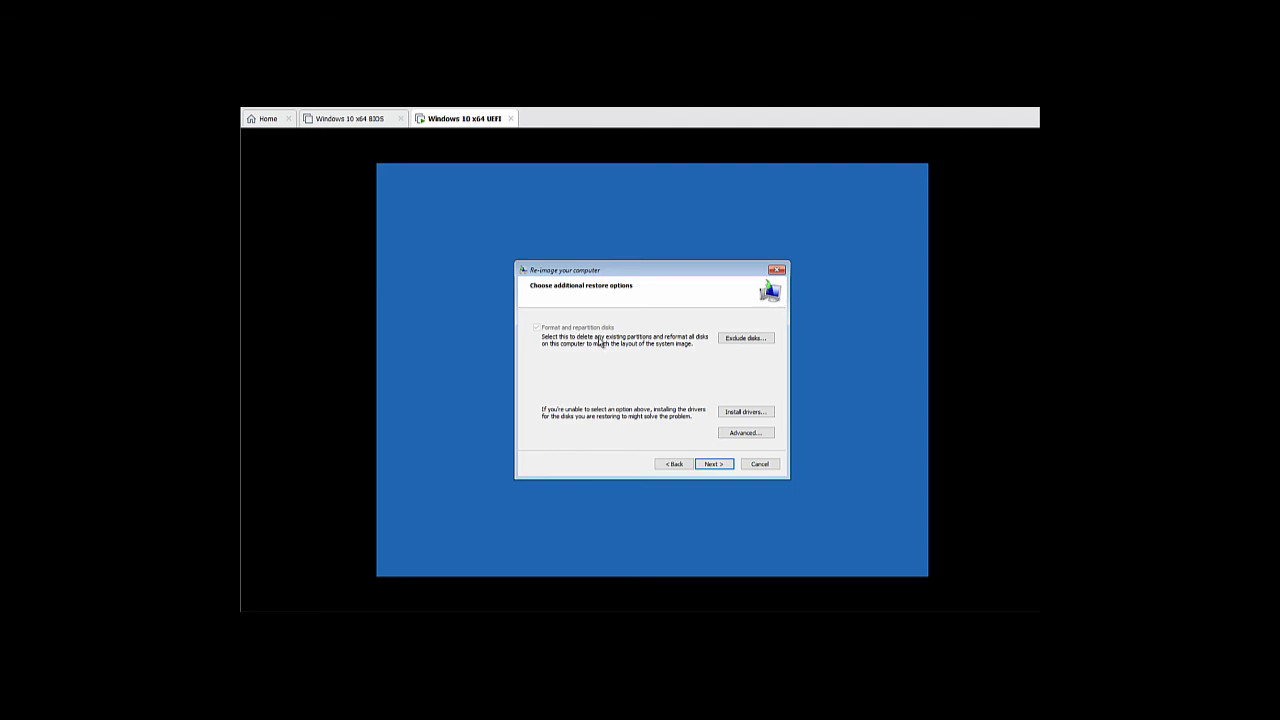
Finish the wizard, confirm formatting and restoring, then choose Restart now after the restore
left_click(712, 464)
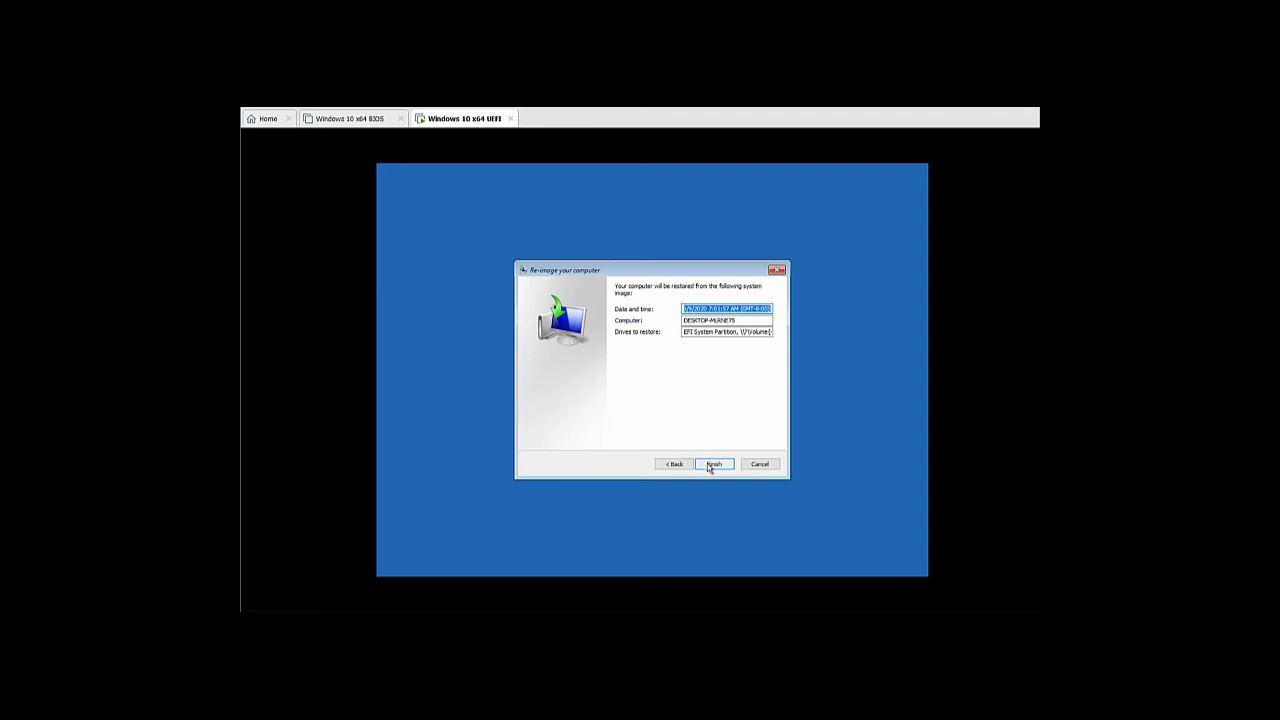
left_click(709, 466)
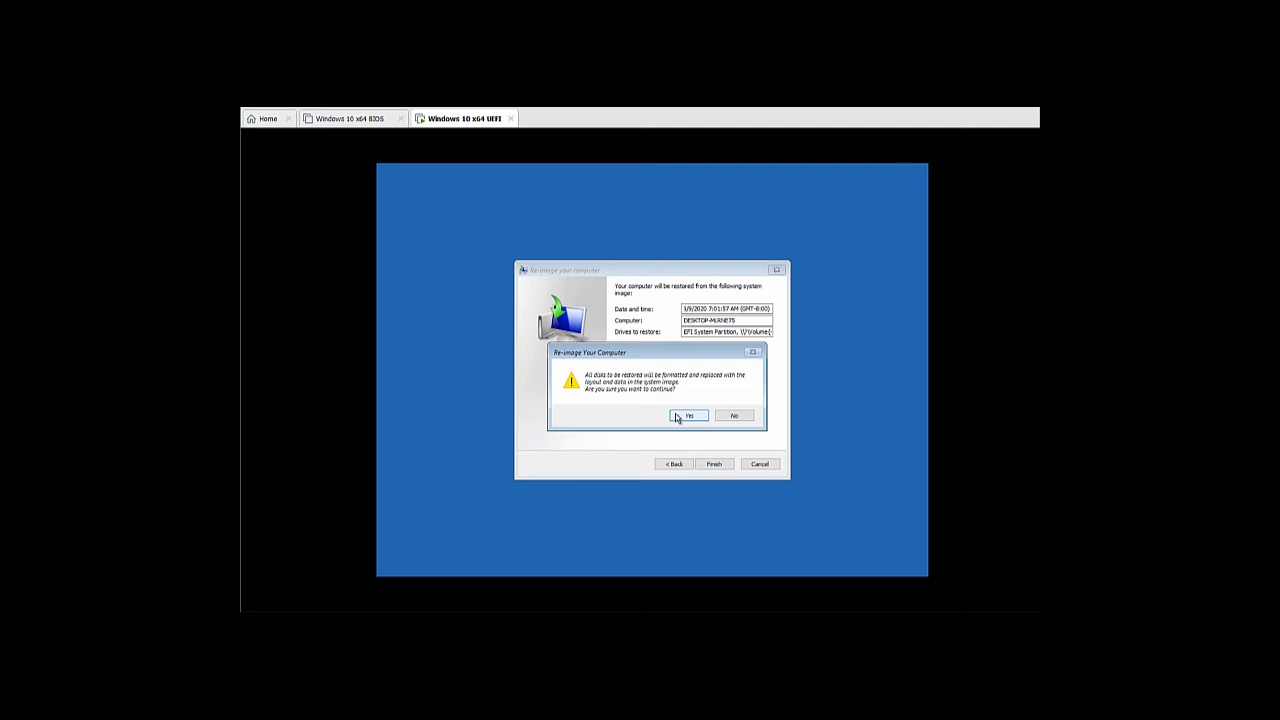
left_click(677, 416)
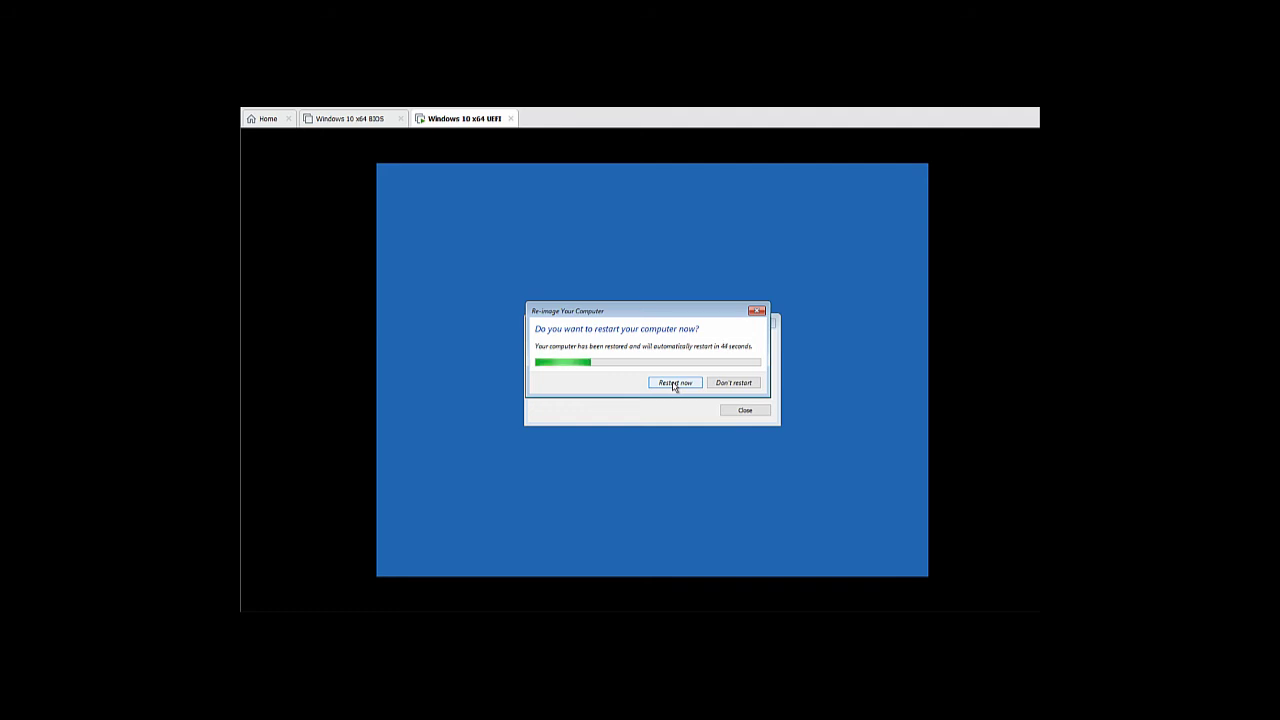
left_click(675, 383)
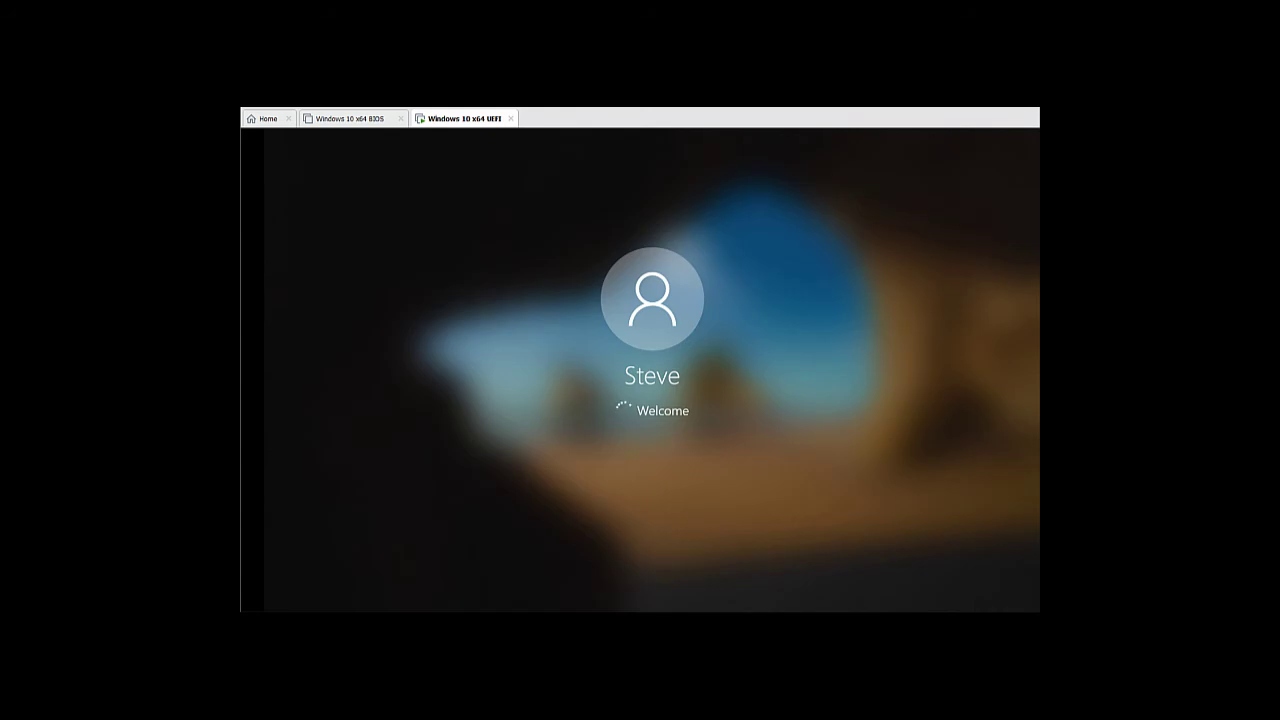
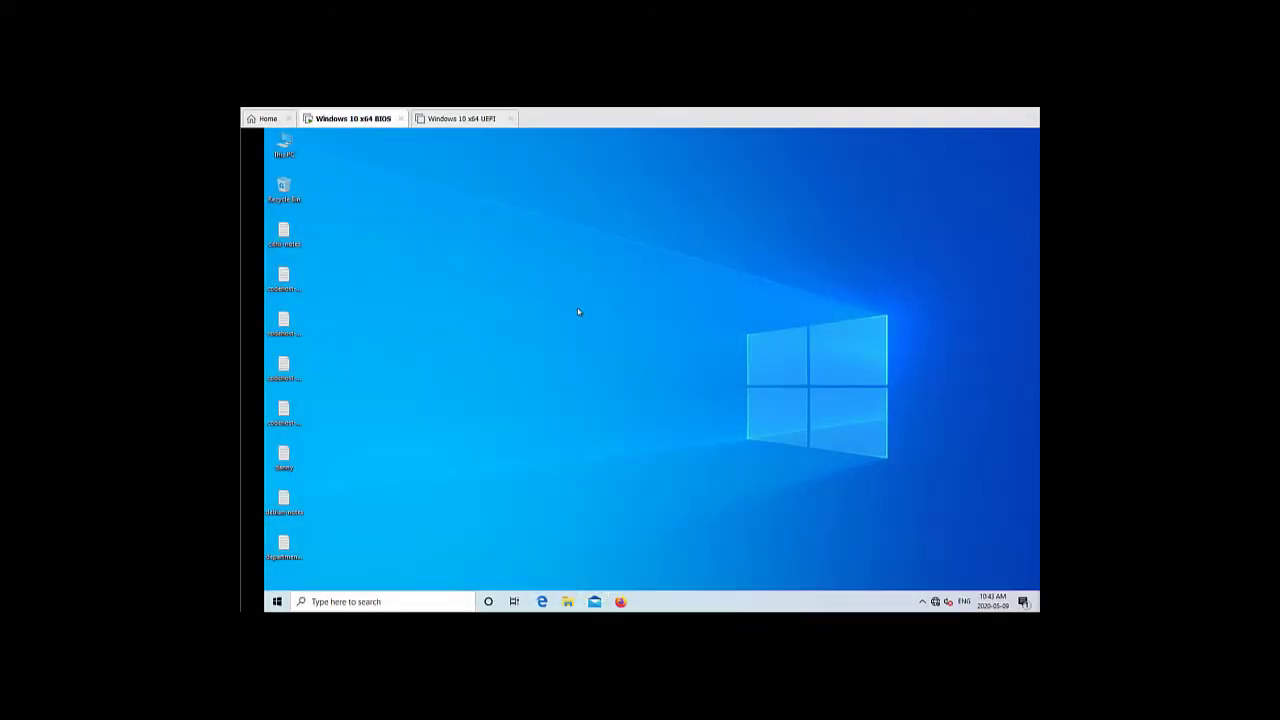
Inspect the VM's disks in a maximized Disk Management window
right_click(277, 602)
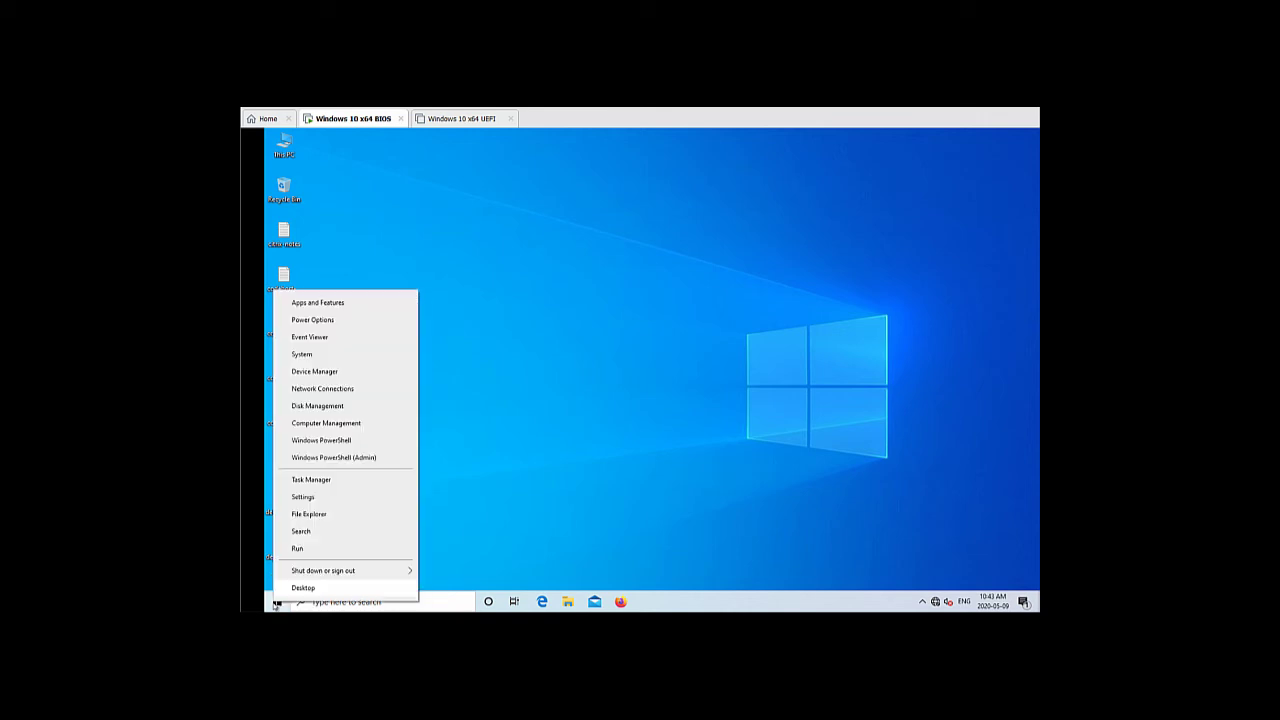
left_click(336, 406)
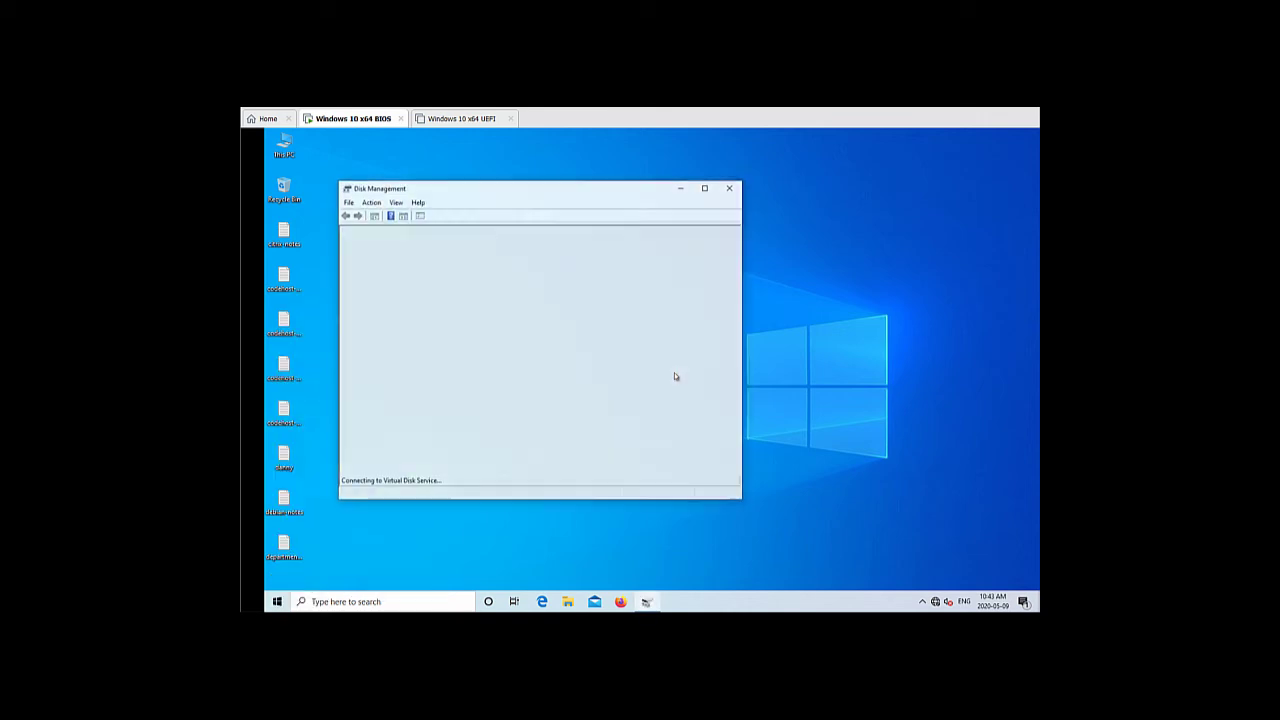
left_click(705, 189)
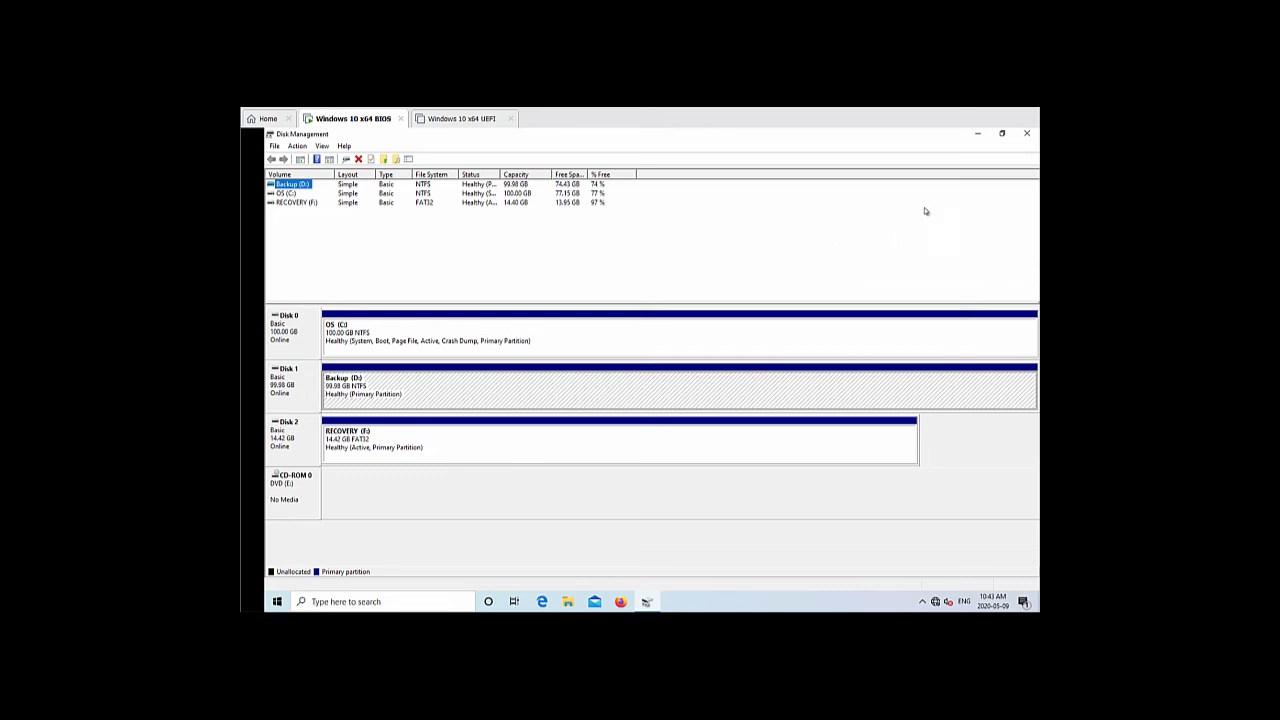
left_click(1028, 136)
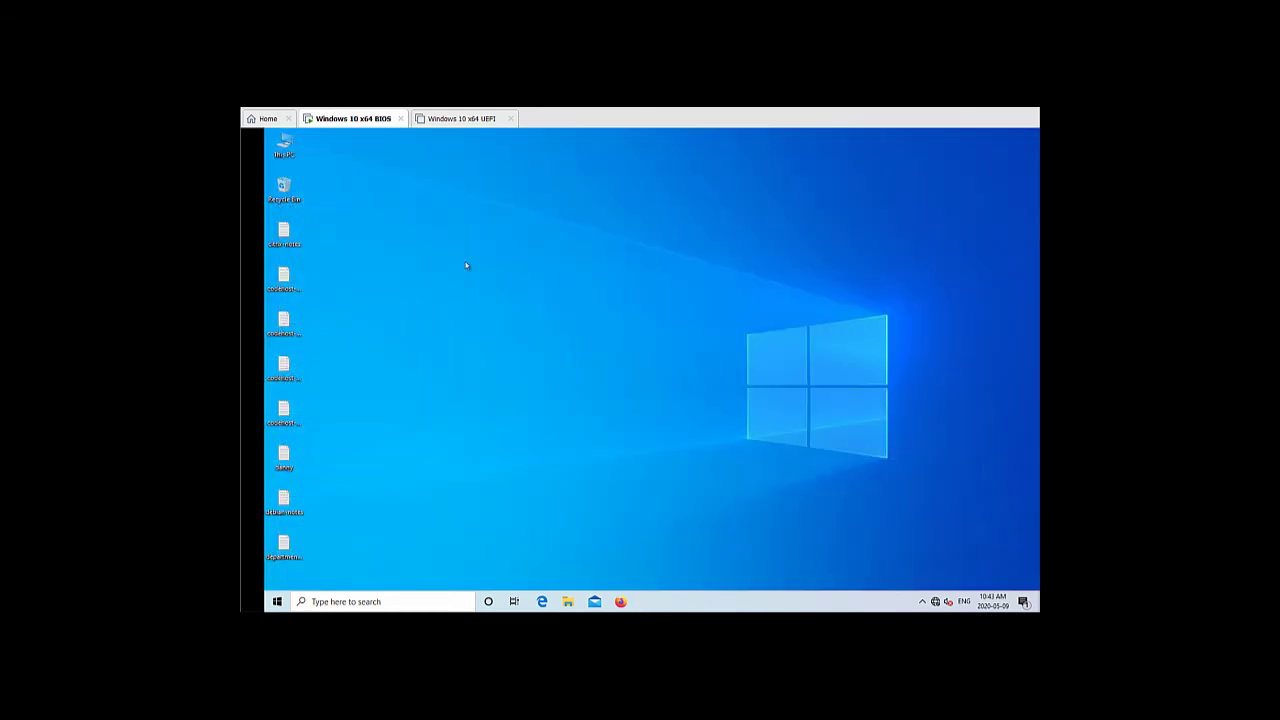
Look at the contents of the Backup (D:) drive from This PC
double_click(285, 145)
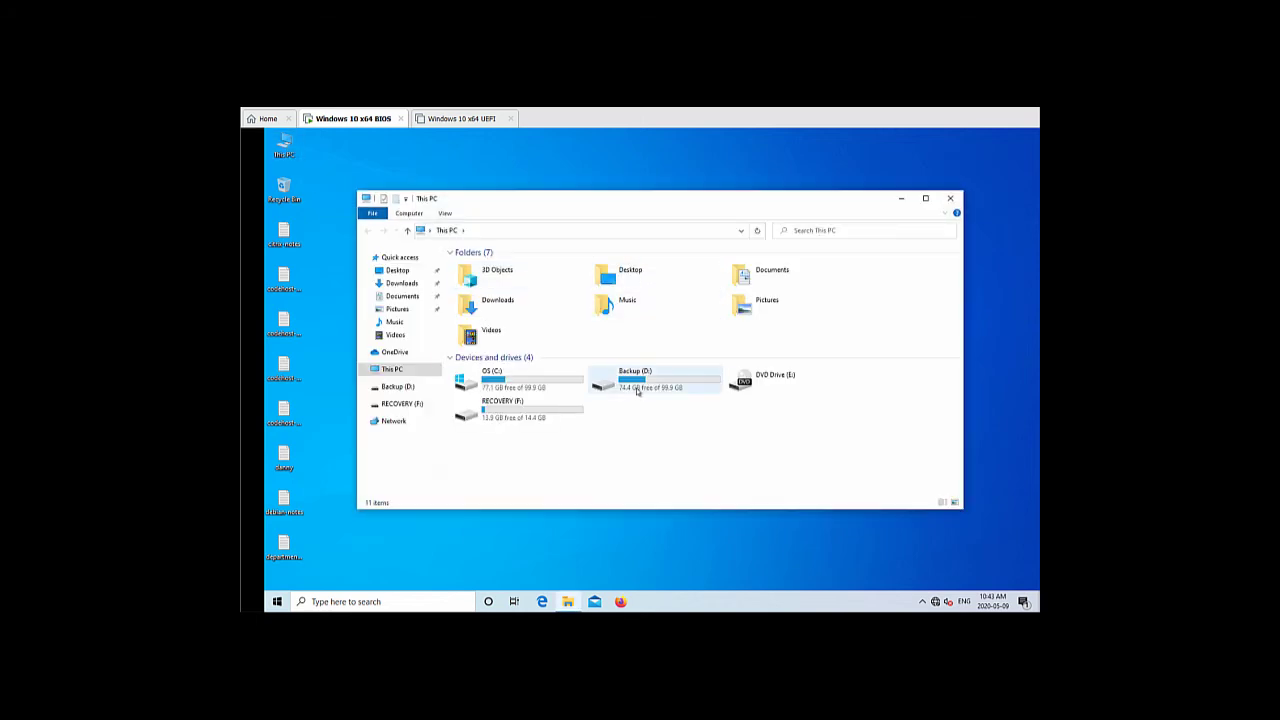
double_click(639, 390)
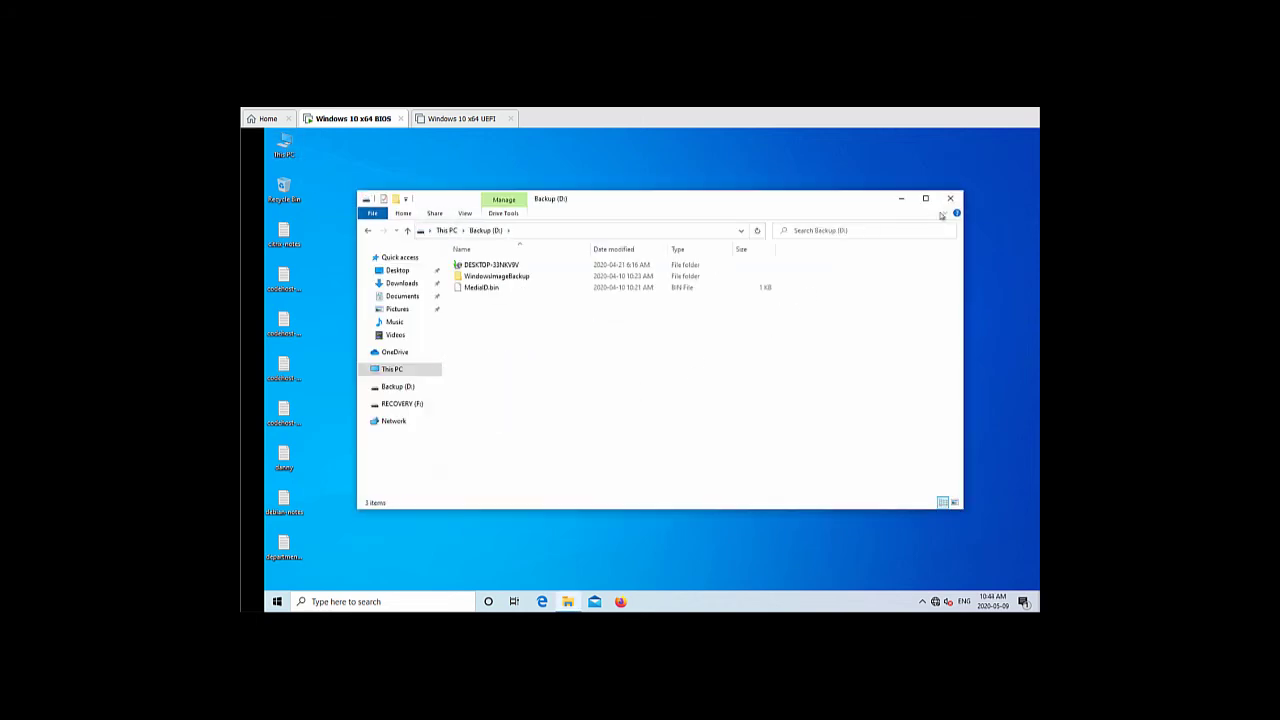
left_click(950, 198)
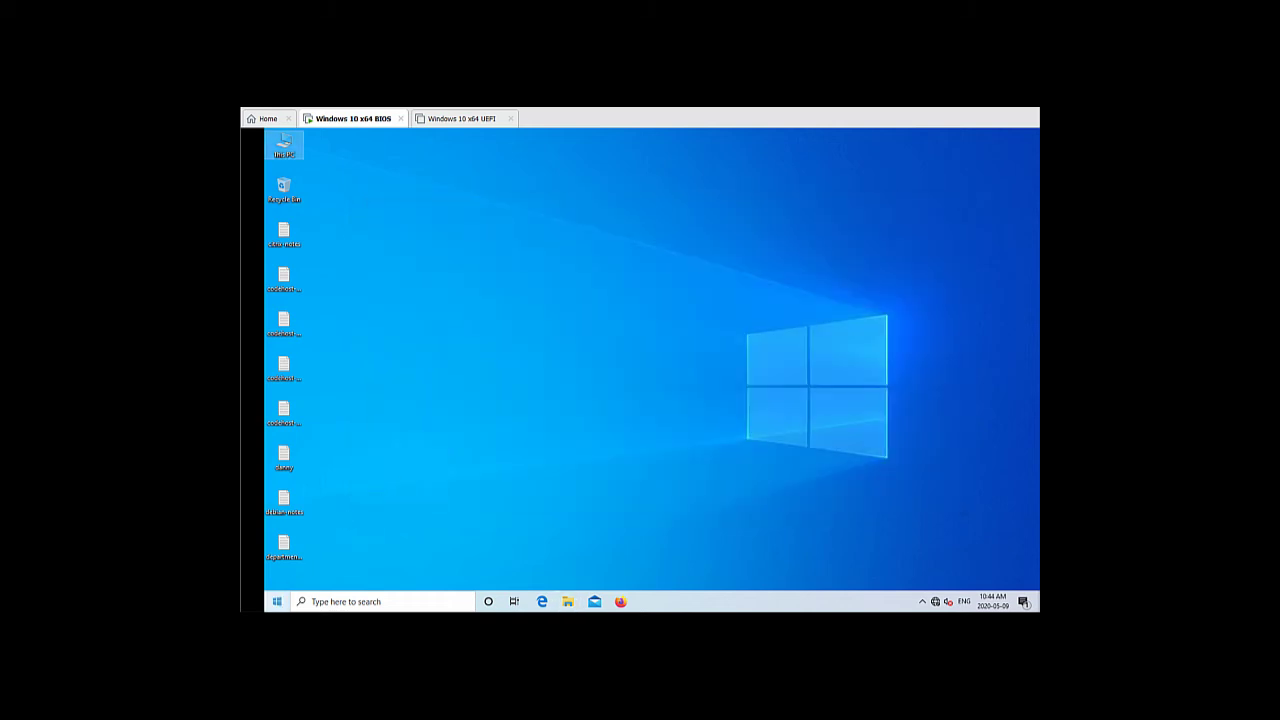
Check how backup disk space is used in Backup and Restore (Windows 7)
left_click(275, 602)
type("backup")
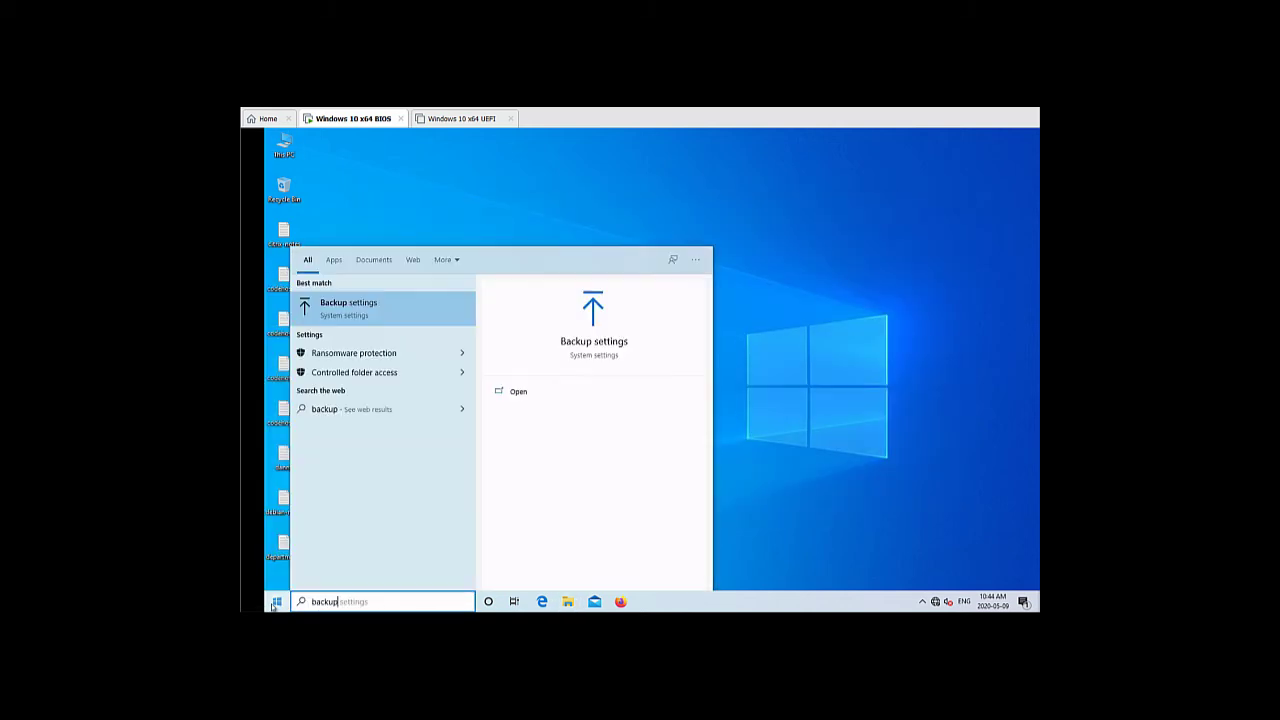
key("Return")
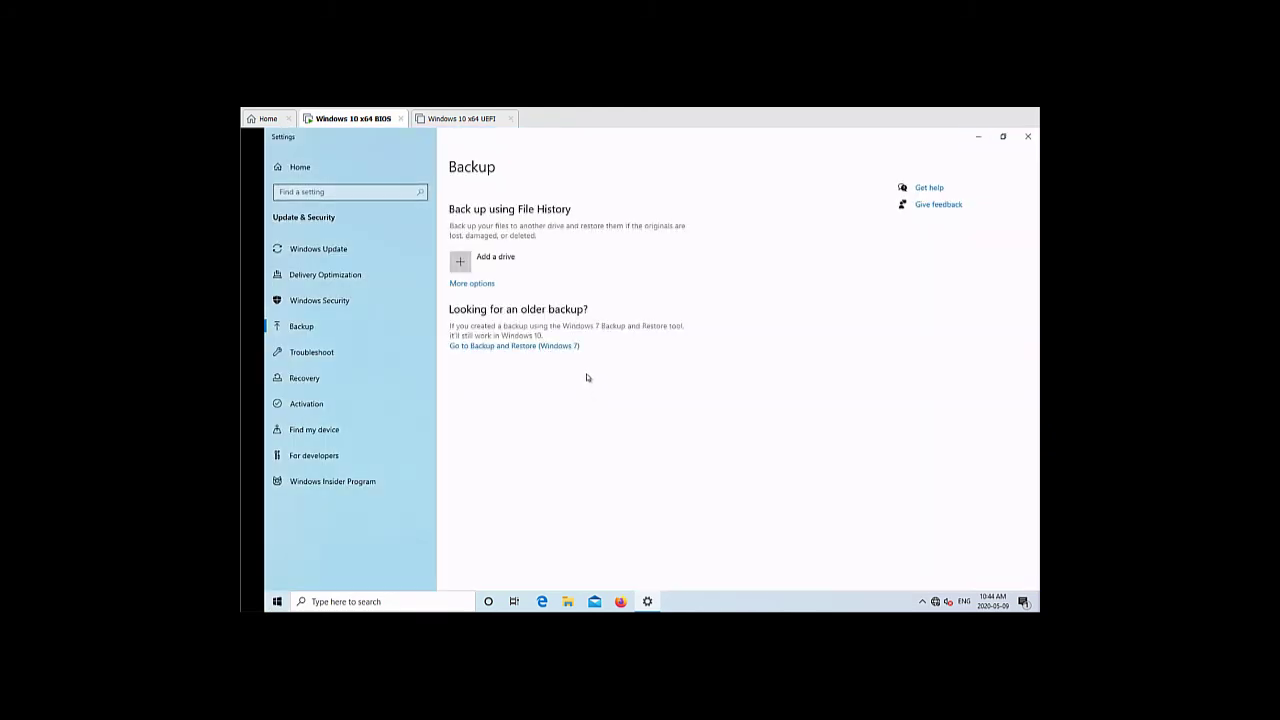
left_click(549, 346)
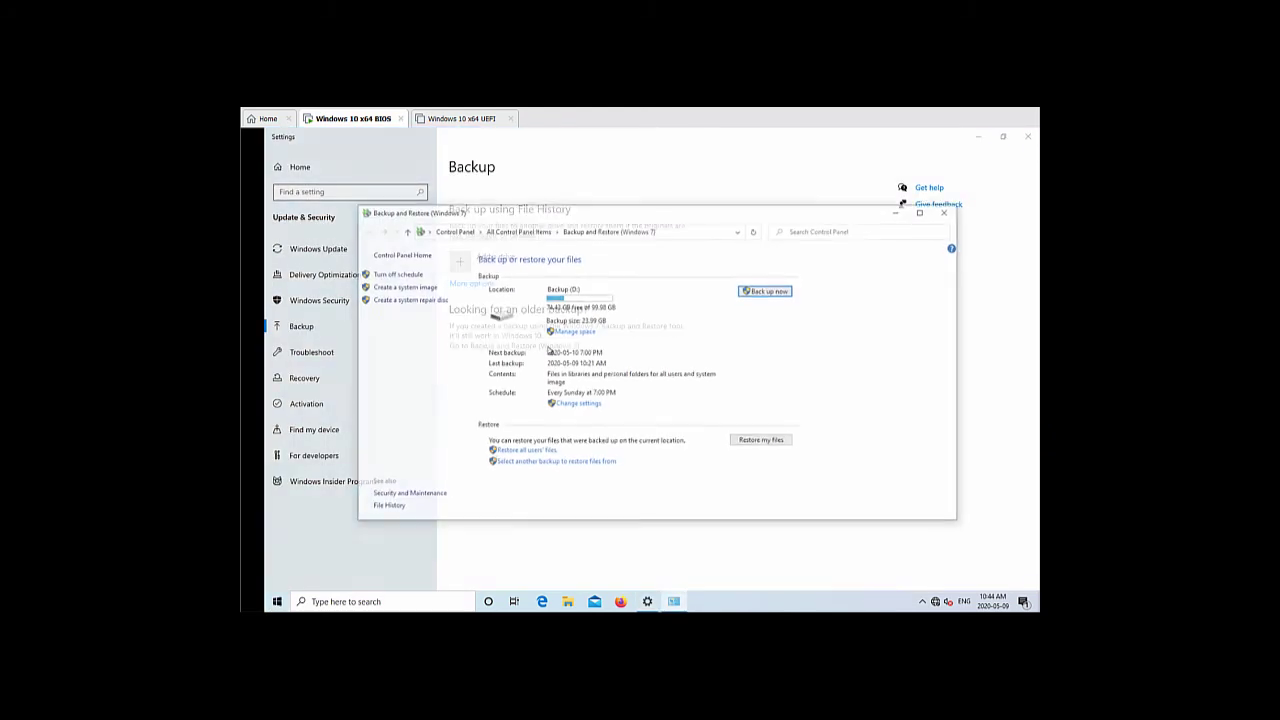
left_click(575, 331)
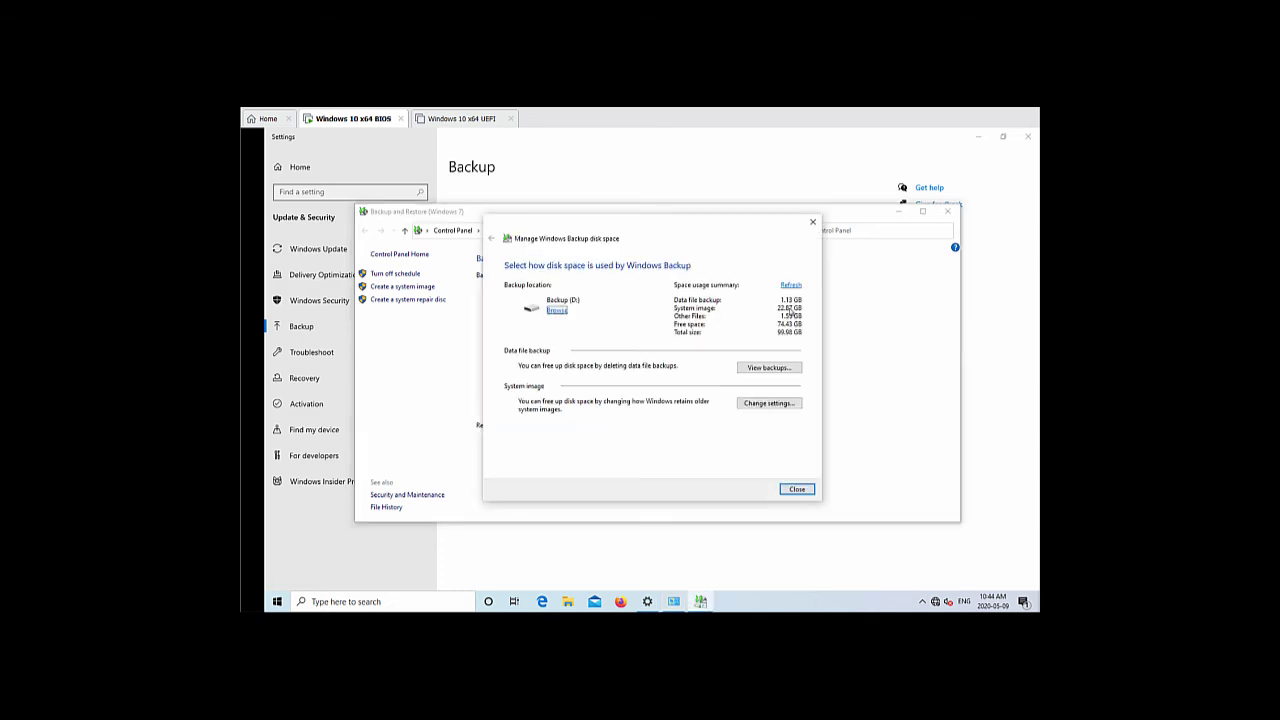
left_click(807, 490)
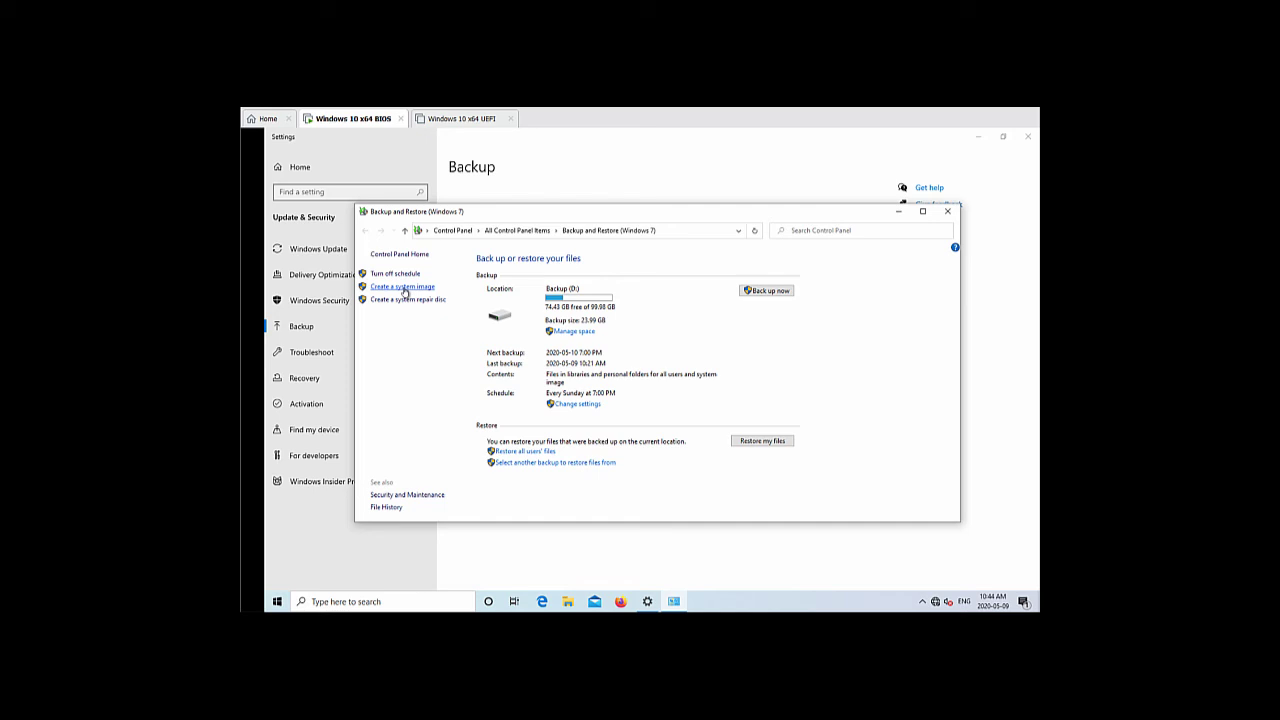
left_click(948, 211)
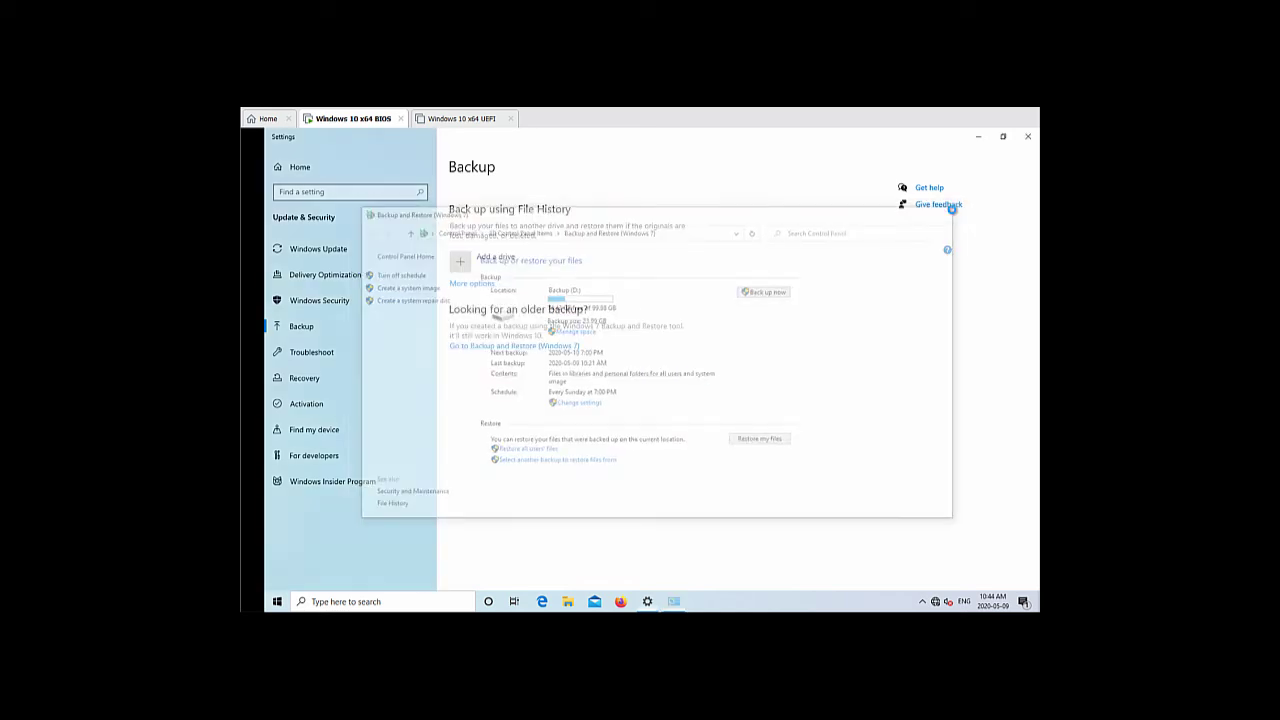
left_click(1027, 136)
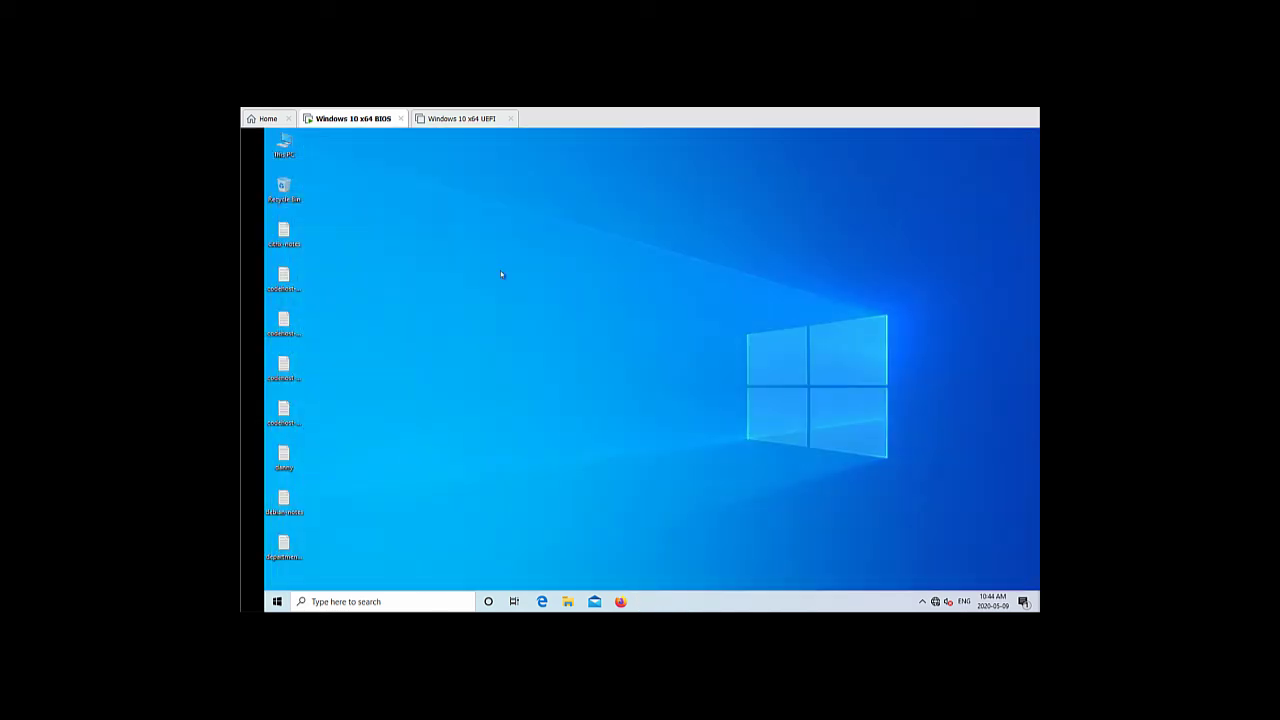
From the Reset this PC recovery settings, restart into Advanced startup
double_click(284, 146)
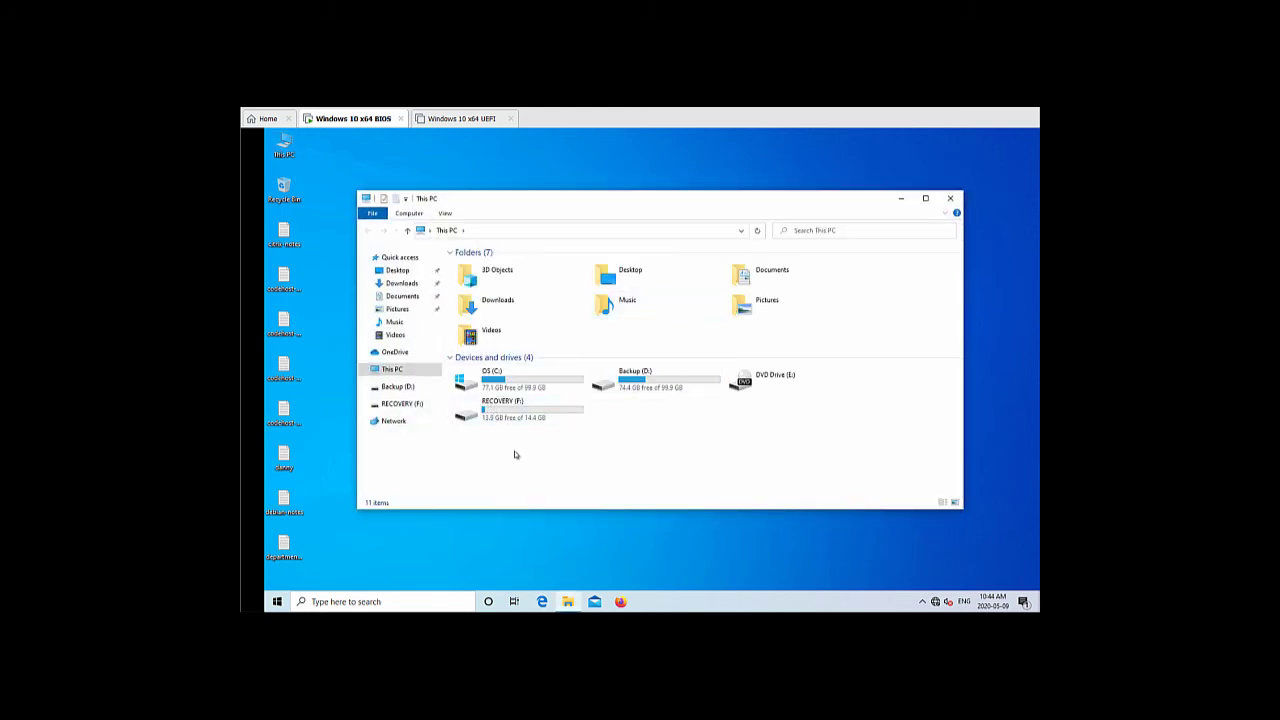
left_click(951, 199)
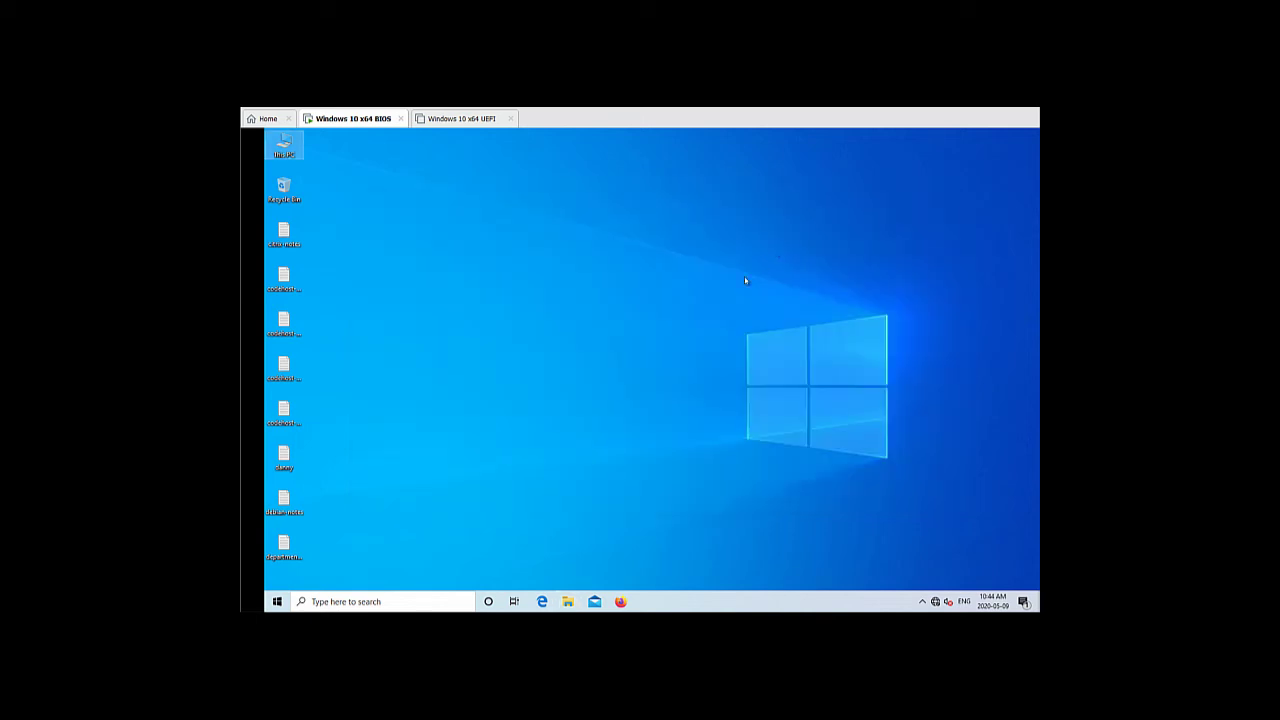
left_click(277, 601)
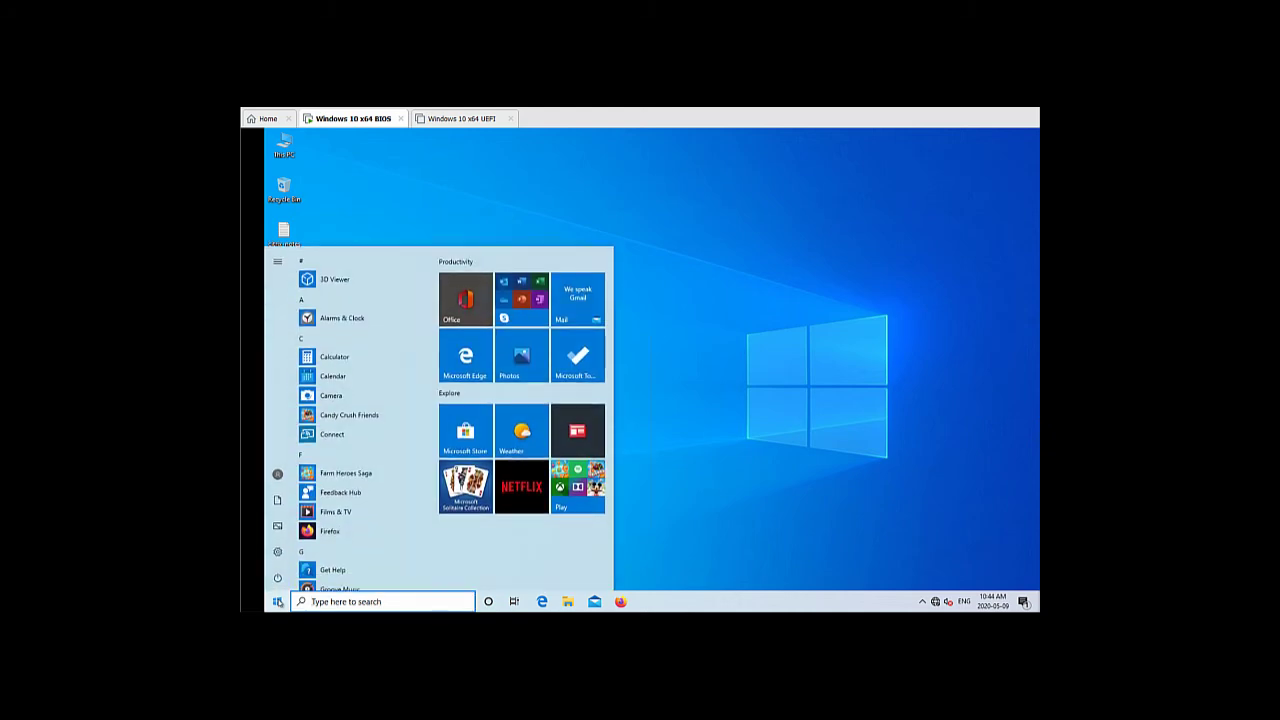
type("reso")
type("t")
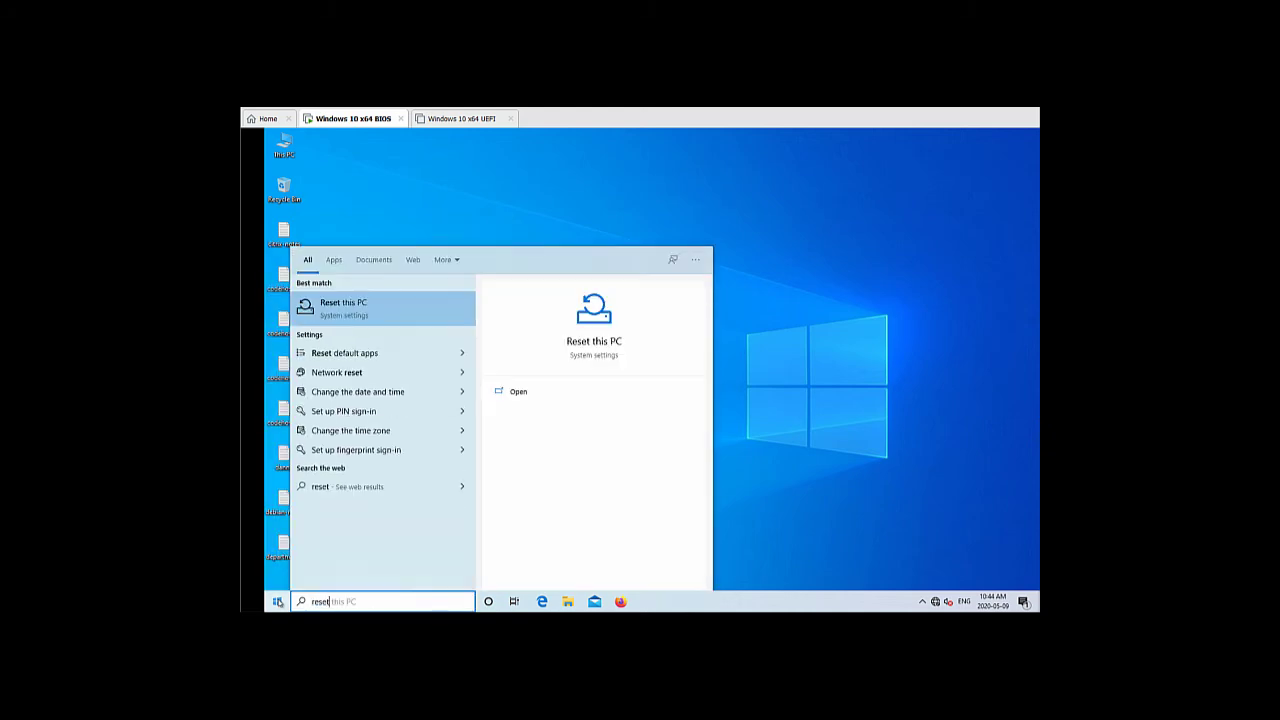
left_click(597, 343)
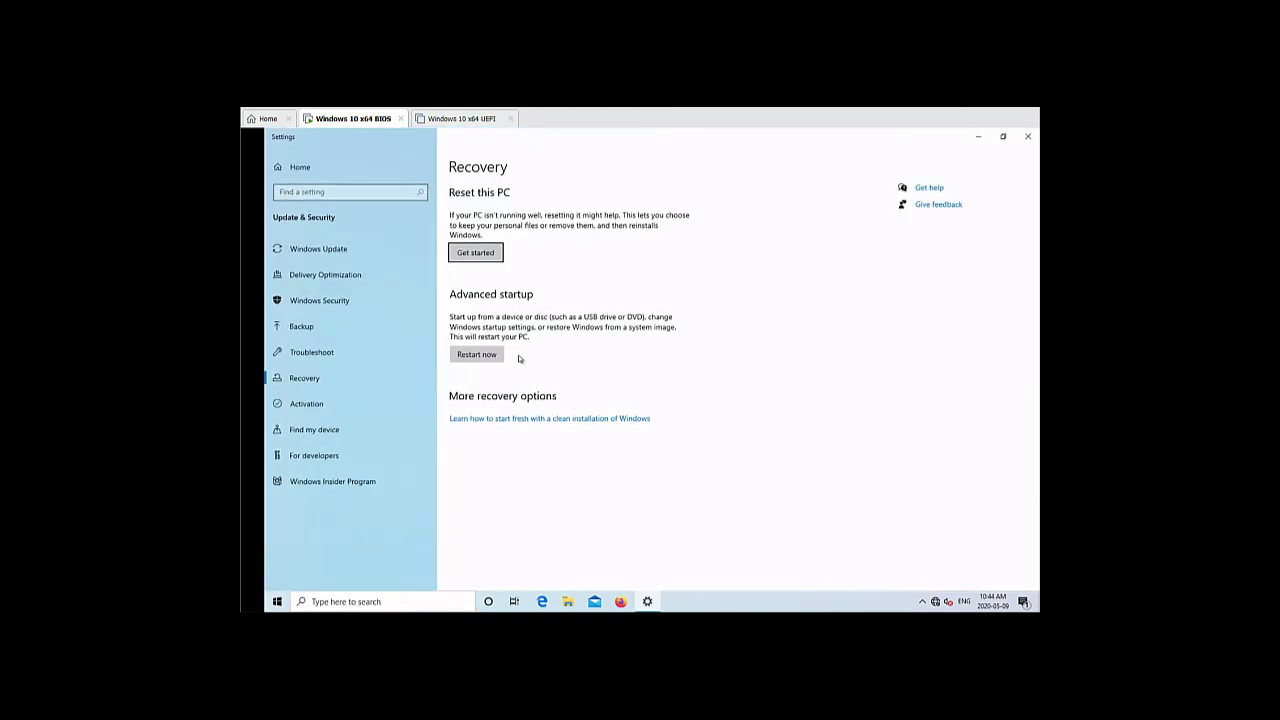
left_click(495, 361)
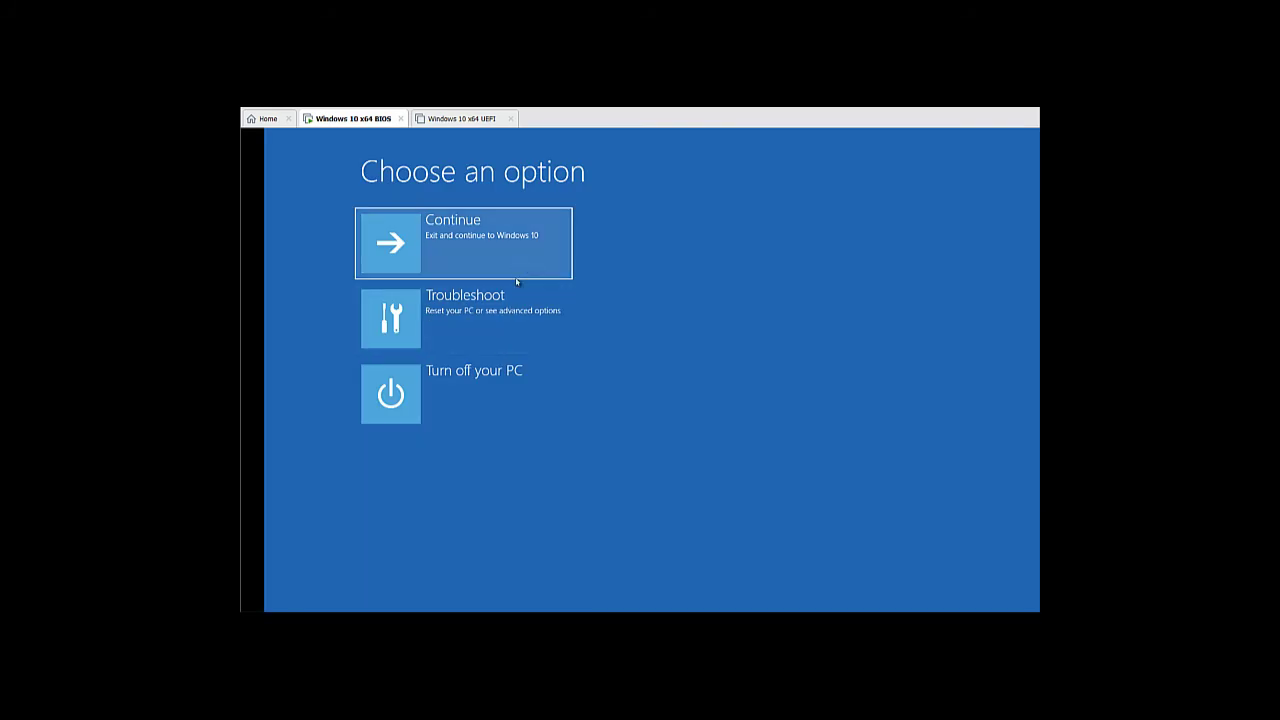
Browse Troubleshoot > Advanced options, back out to the main choices, and turn off the PC
left_click(521, 331)
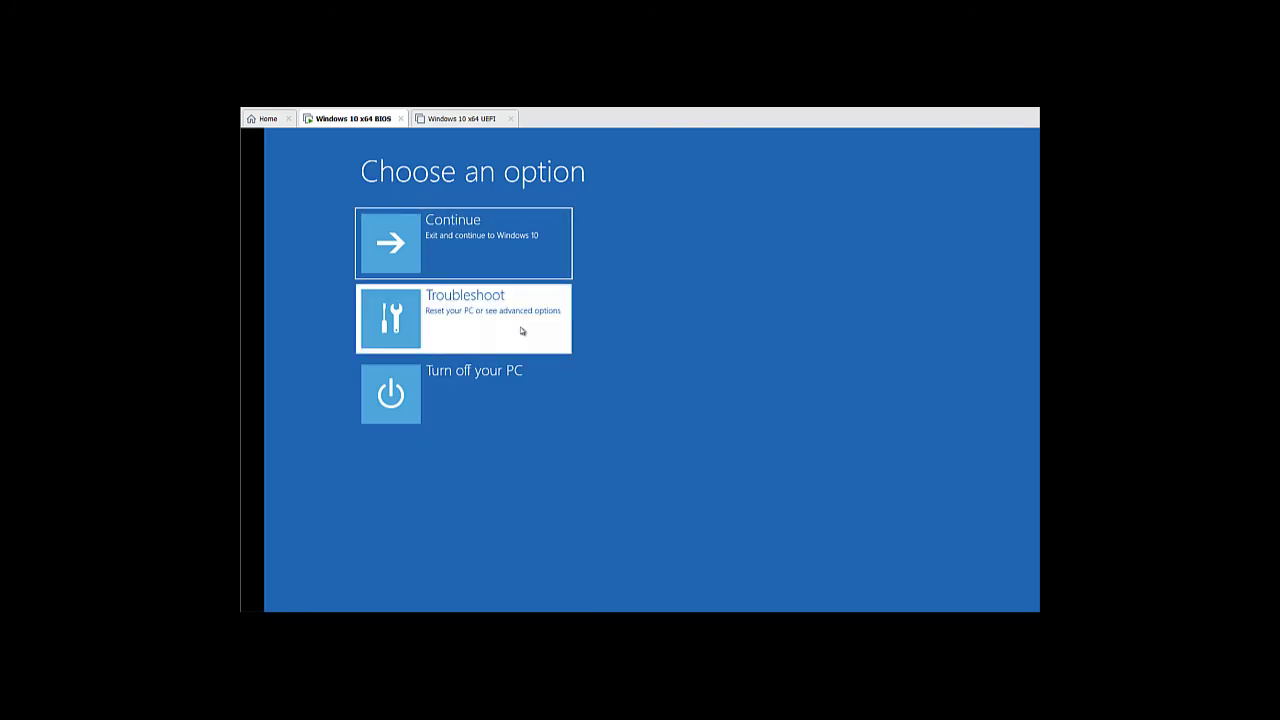
left_click(521, 331)
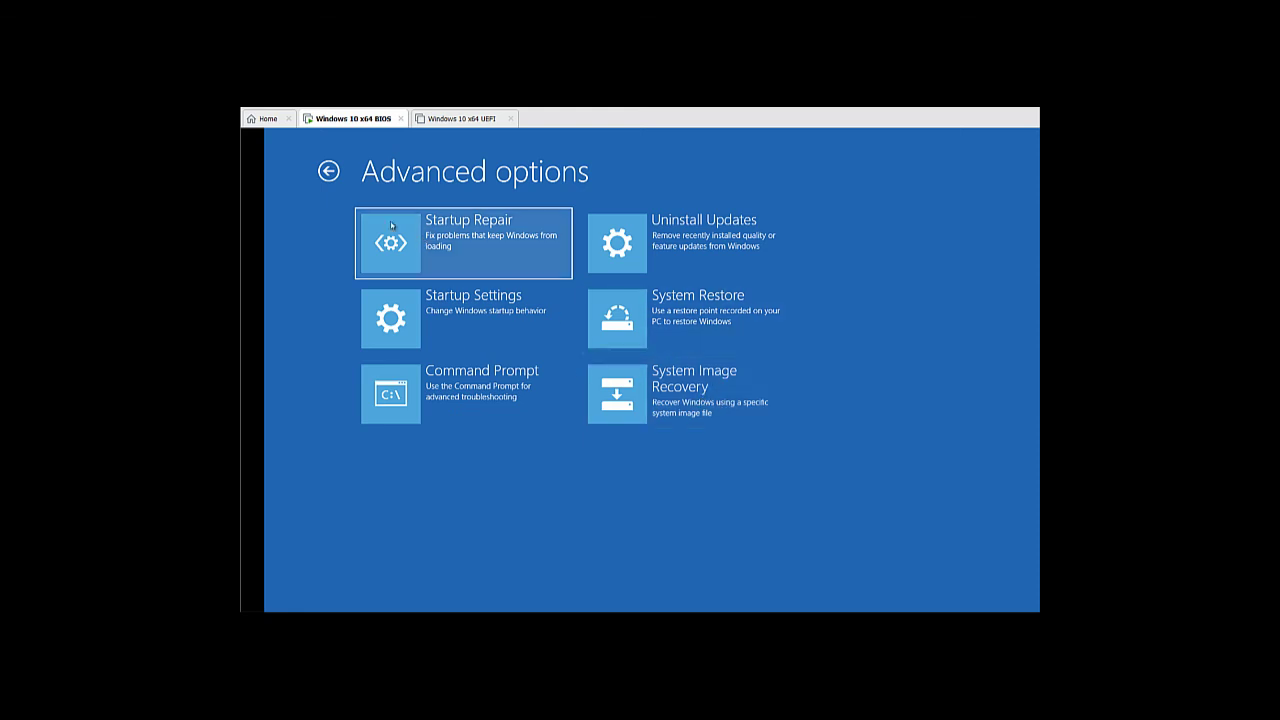
left_click(326, 173)
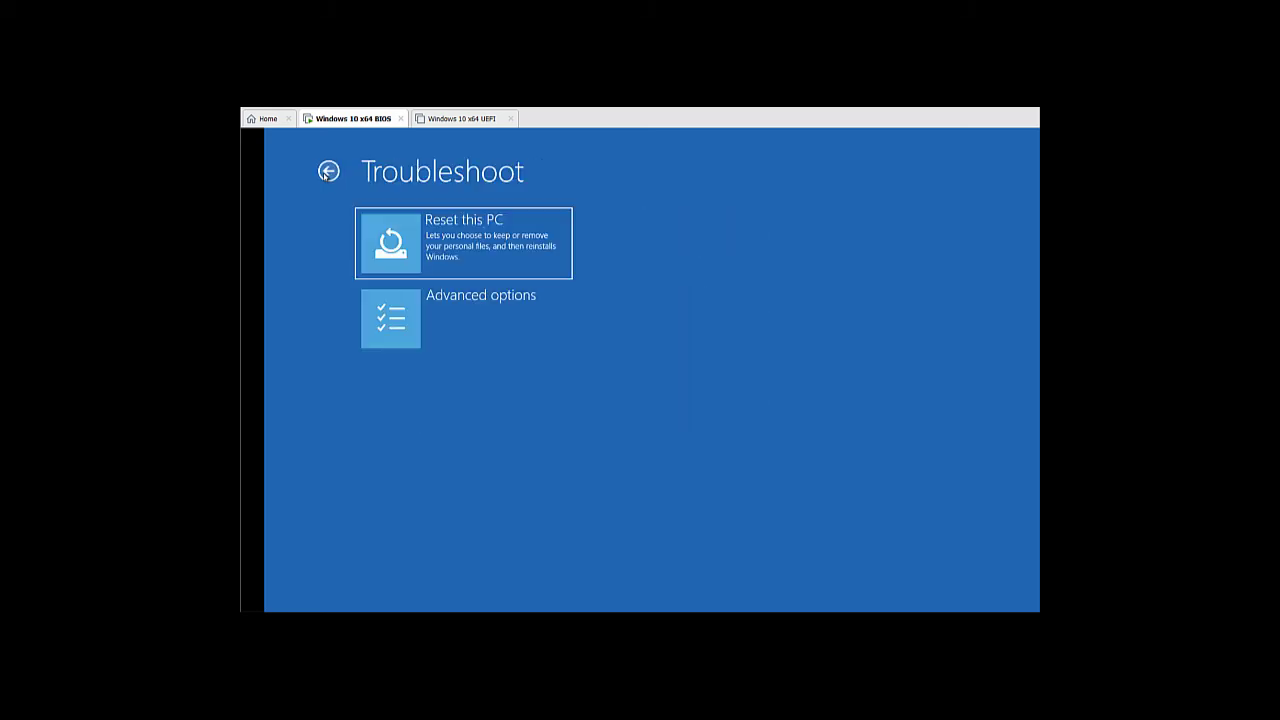
left_click(327, 172)
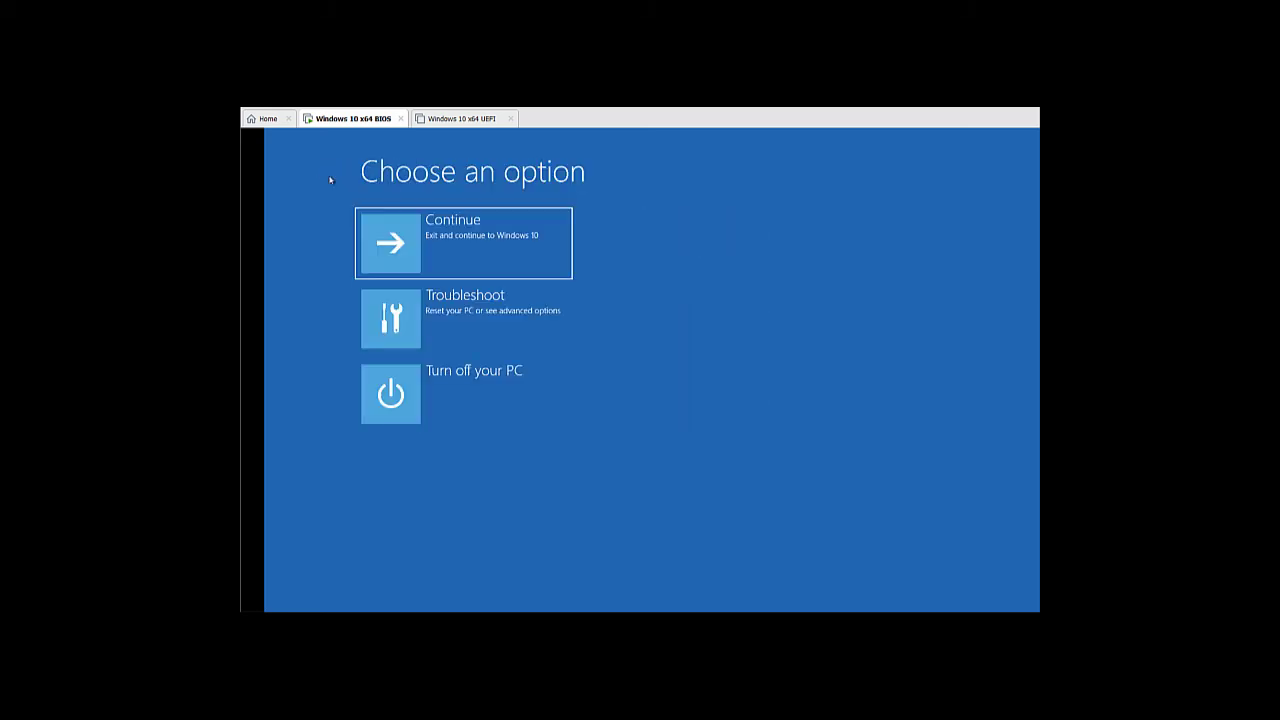
left_click(502, 396)
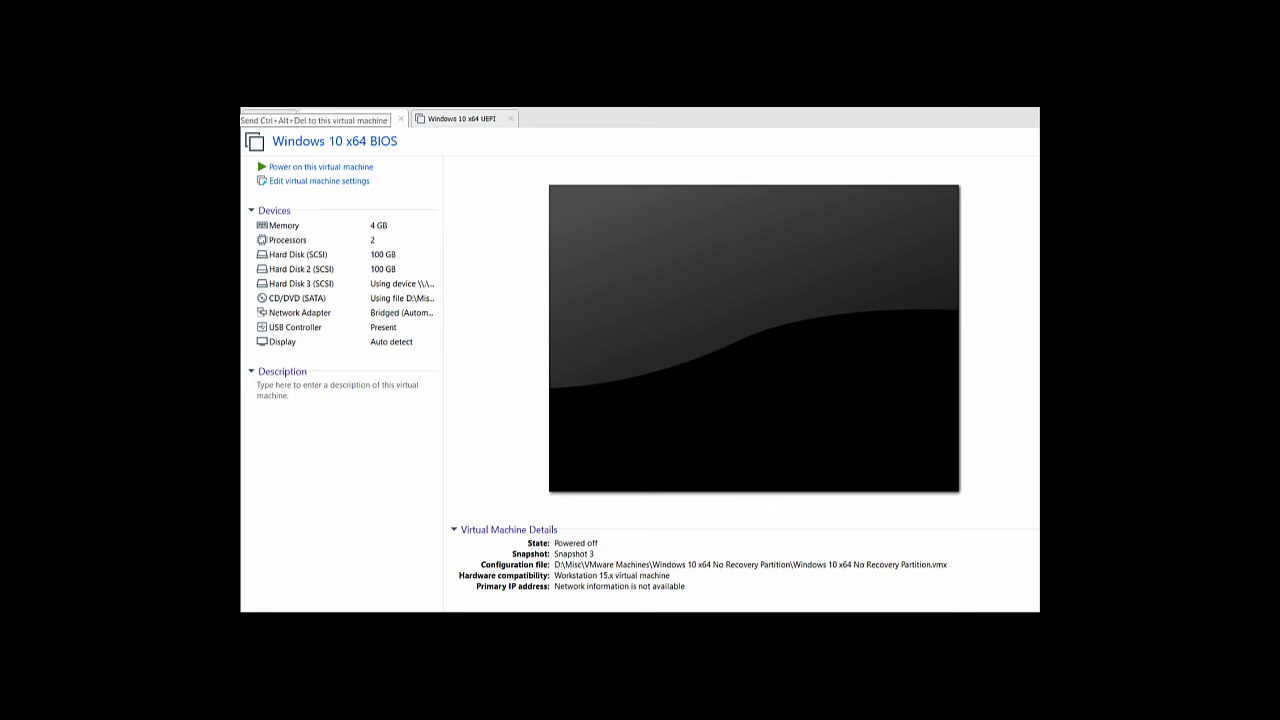
Power on into firmware and move SCSI hard drive (0:2) to the top of the Hard Drive list
left_click(250, 100)
left_click(290, 230)
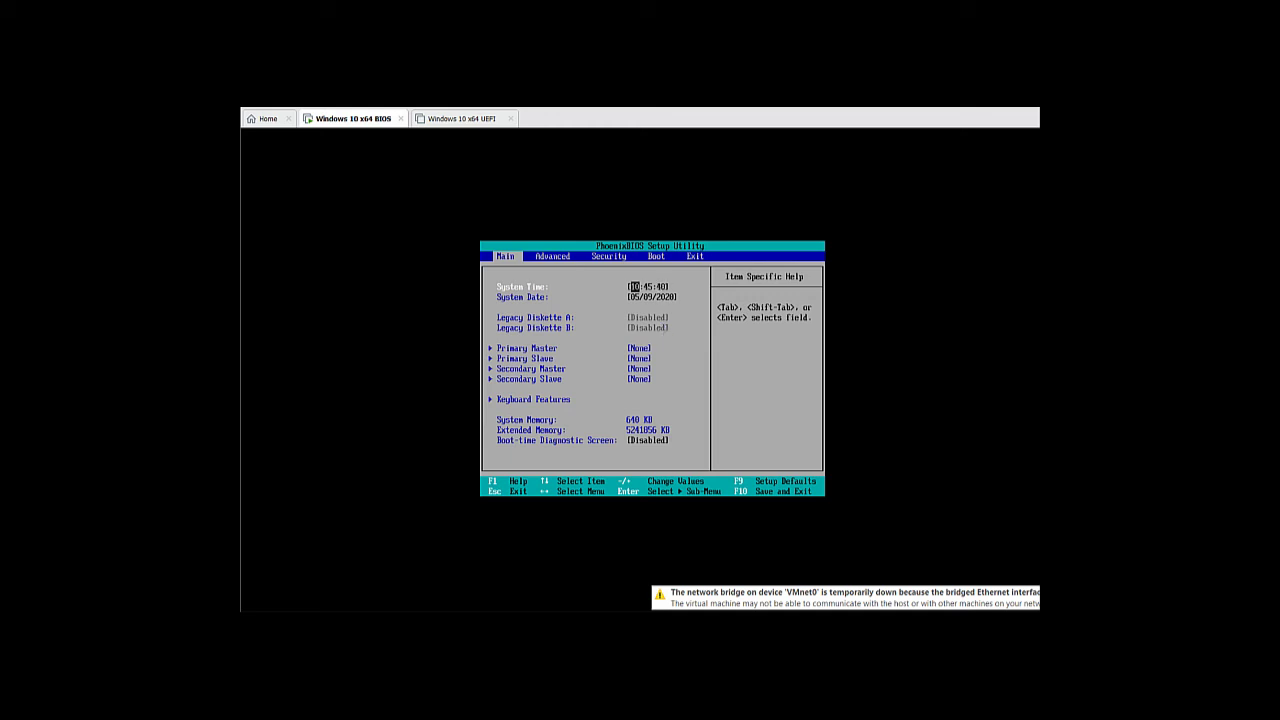
key("Right")
key("Right")
key("Right")
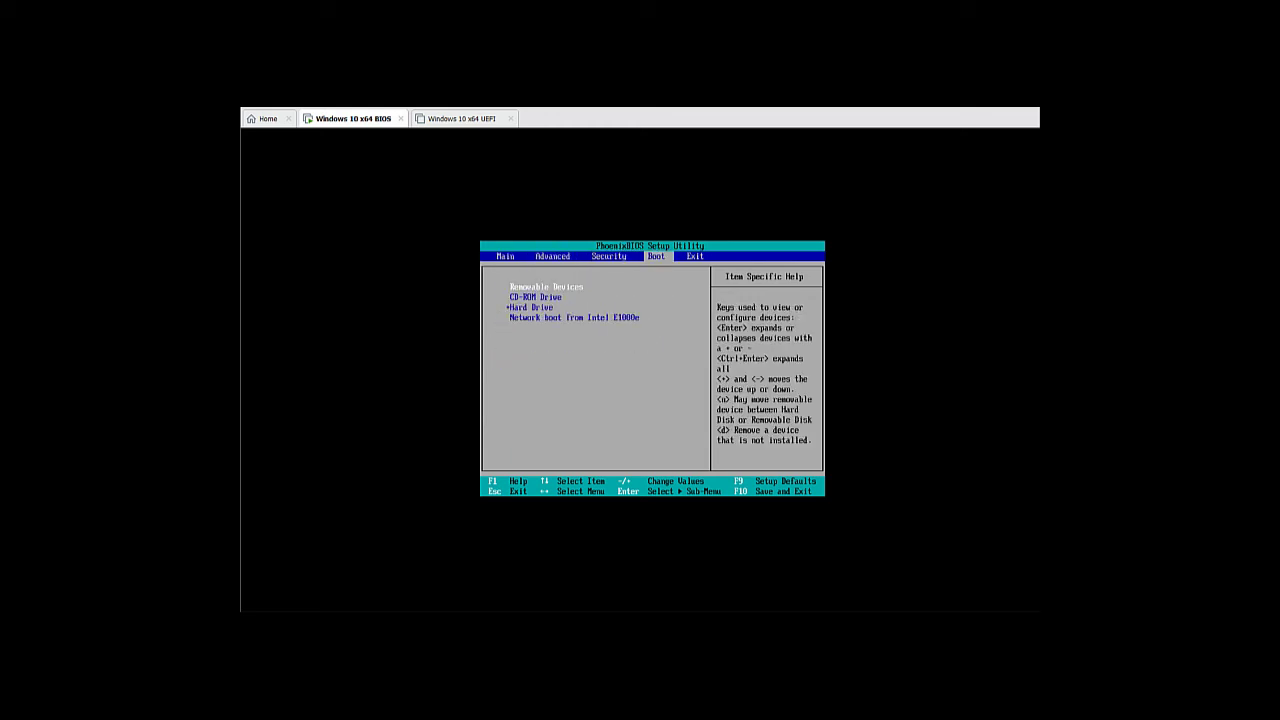
key("Down")
key("Down")
key("Return")
key("Down")
key("Down")
key("Down")
key("Down")
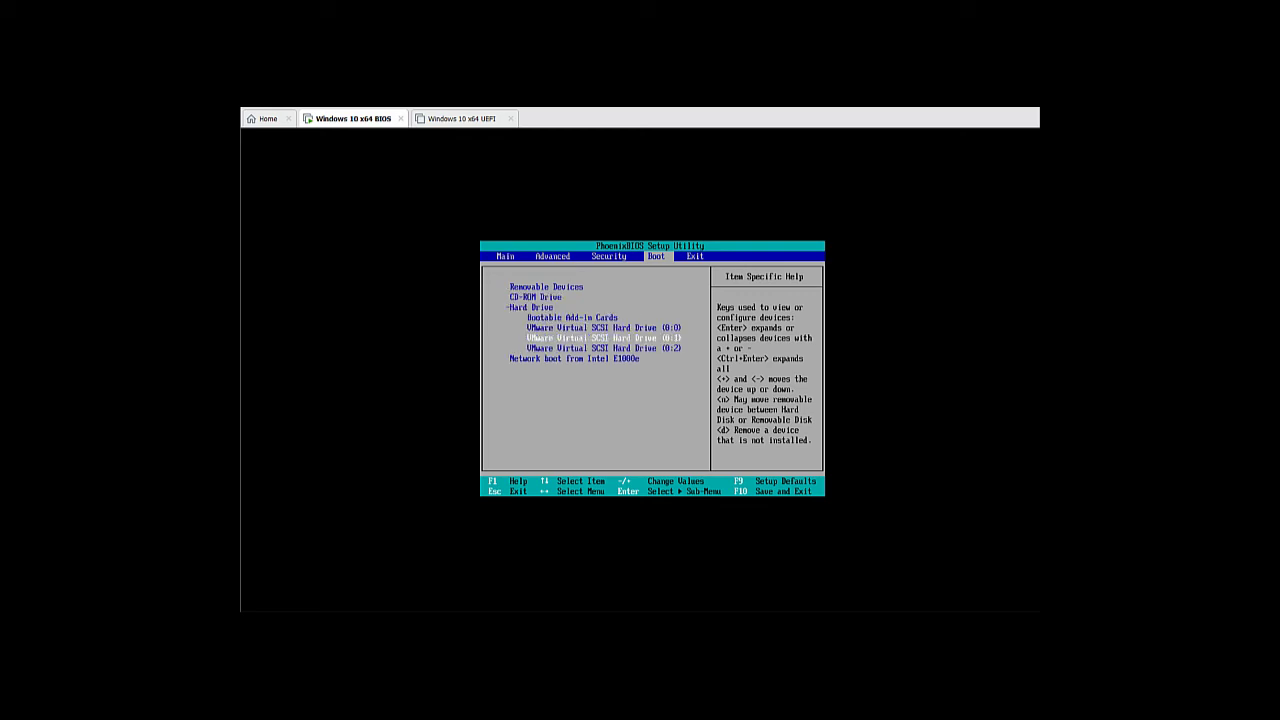
key("plus")
key("plus")
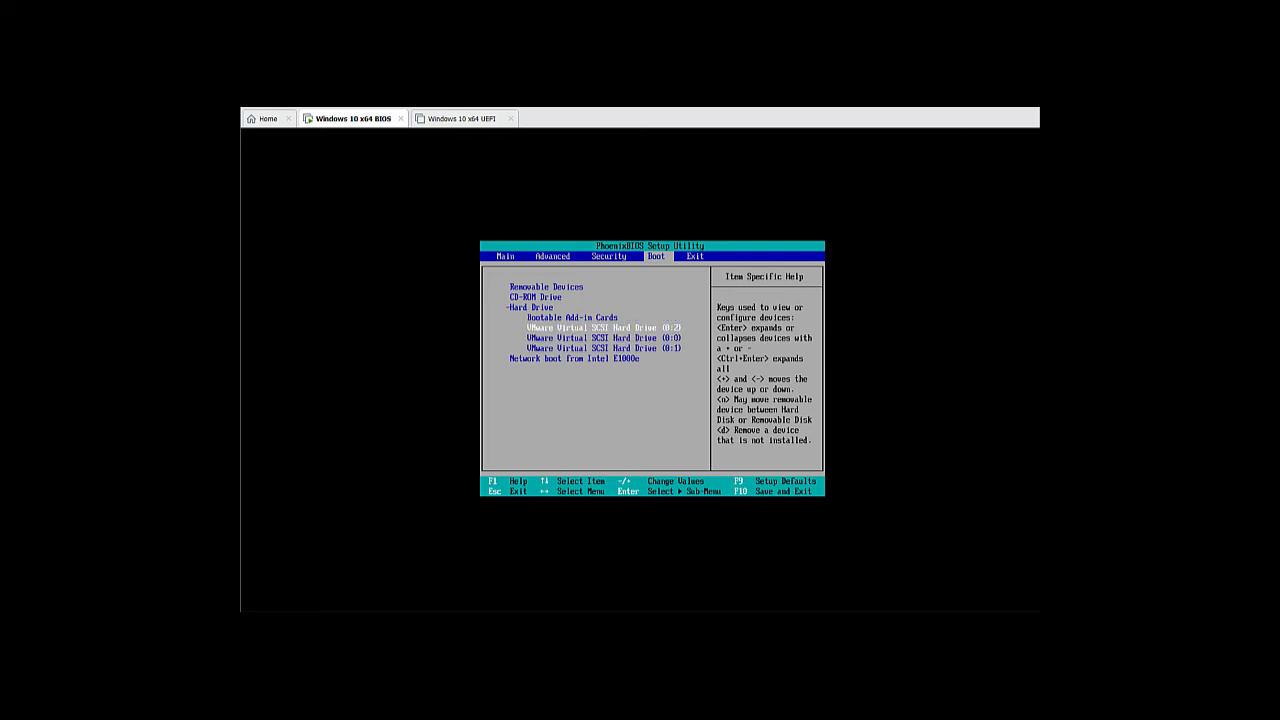
Exit the BIOS saving changes and confirm the reboot
key("Right")
key("Return")
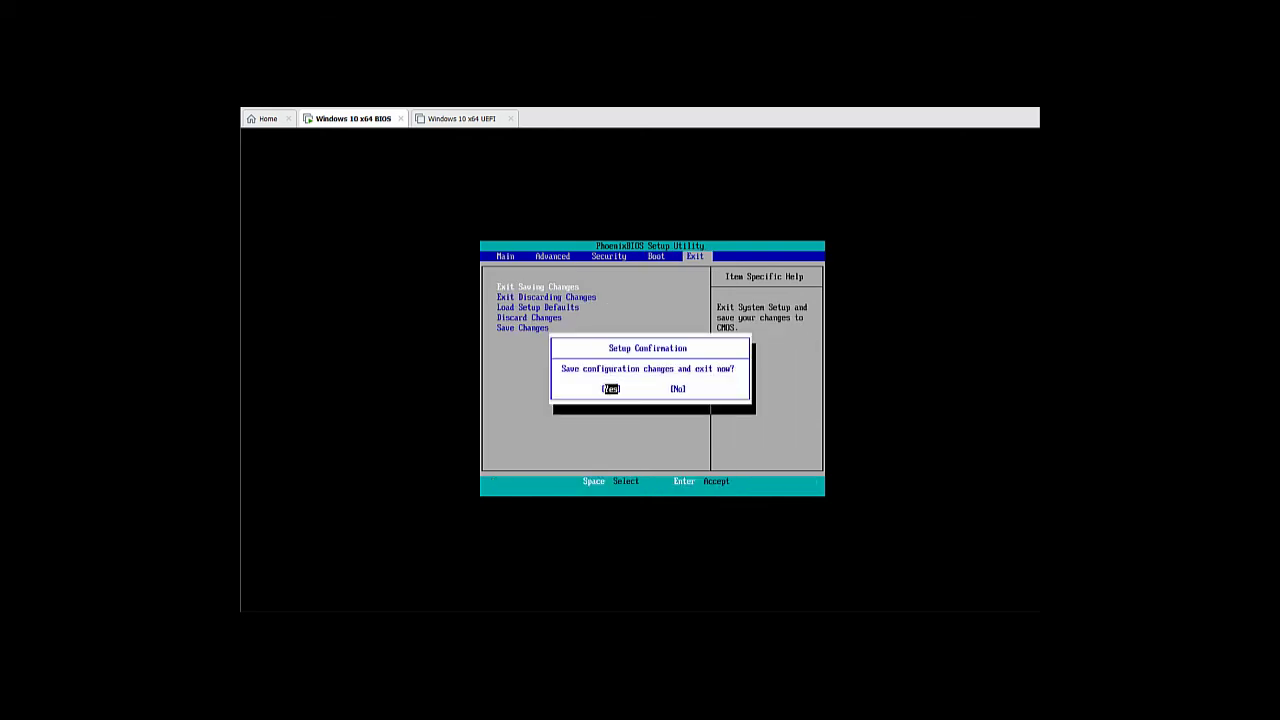
key("Return")
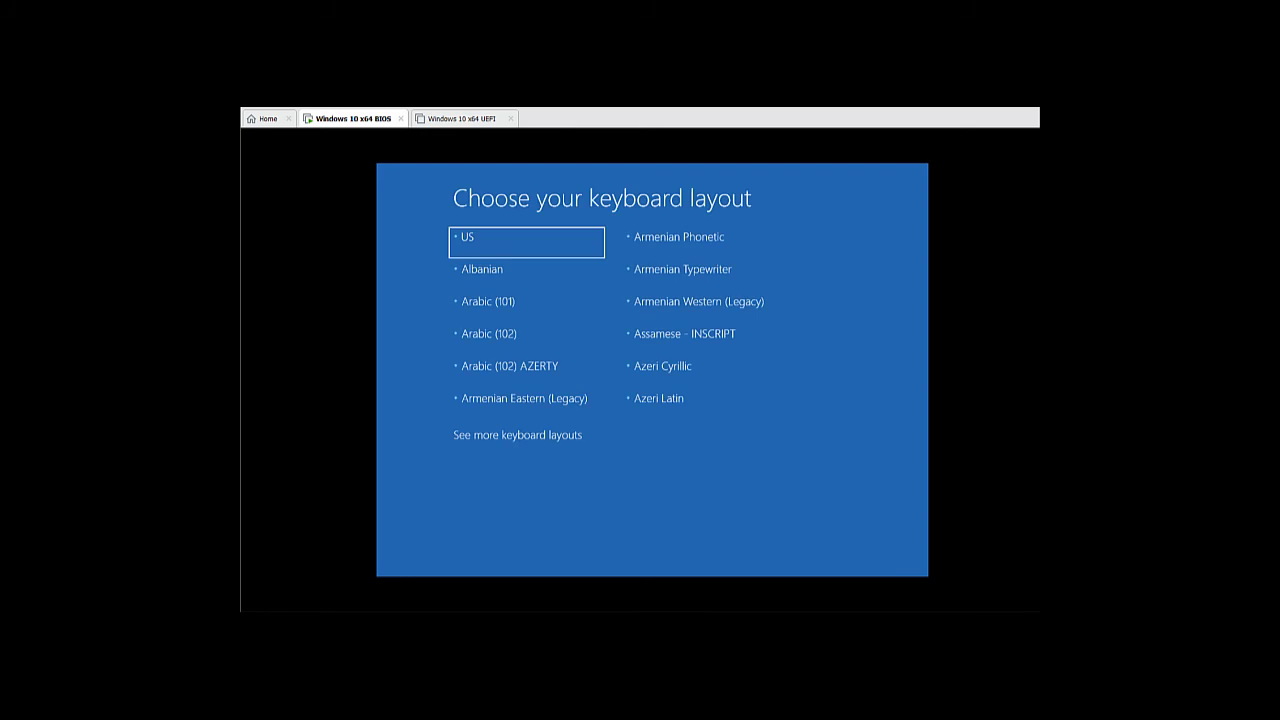
Pick the US keyboard layout, go to Troubleshoot, and launch System Image Recovery
left_click(540, 246)
left_click(540, 243)
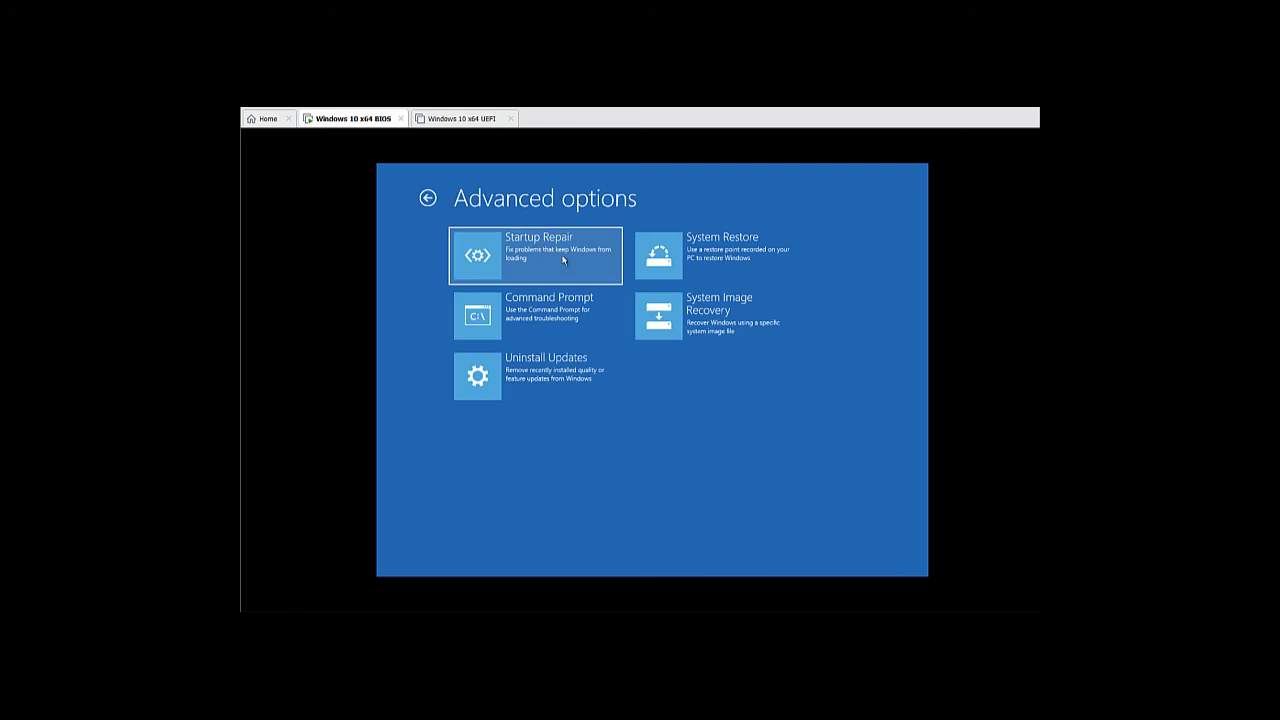
left_click(744, 326)
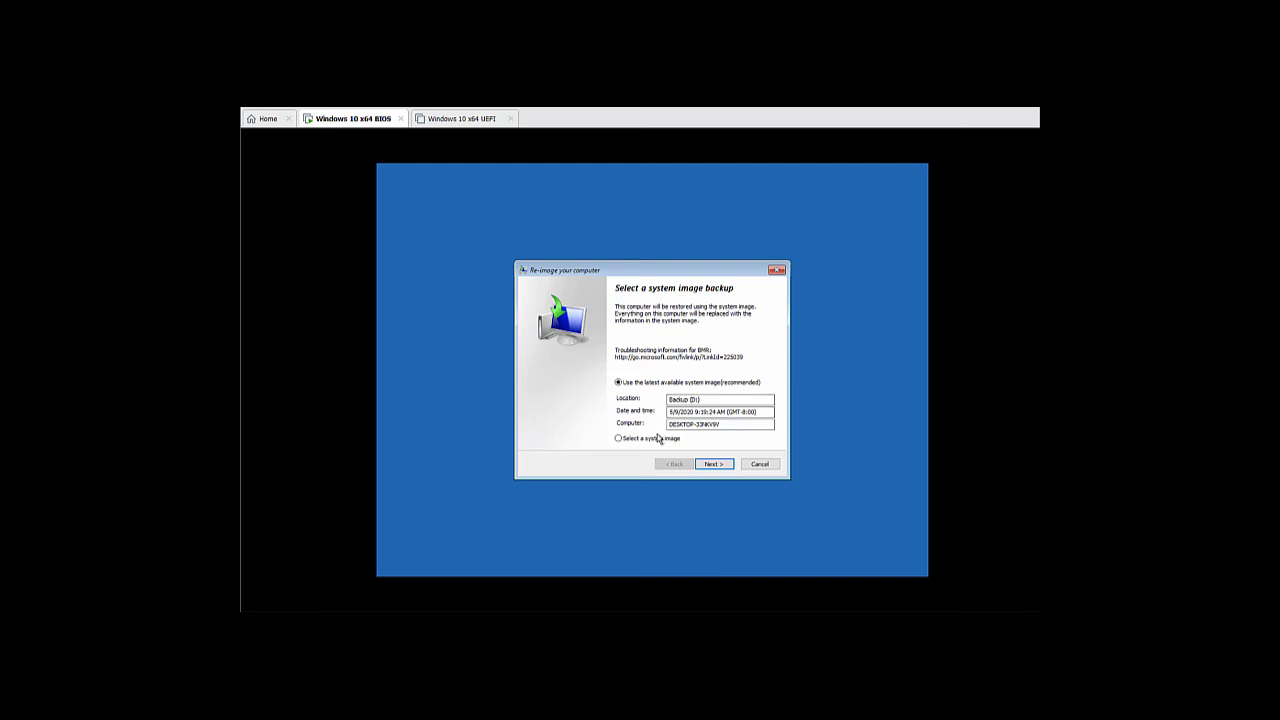
Manually select the 5/9/2020 9:19:24 AM system image from Backup (D:)
left_click(656, 442)
left_click(706, 464)
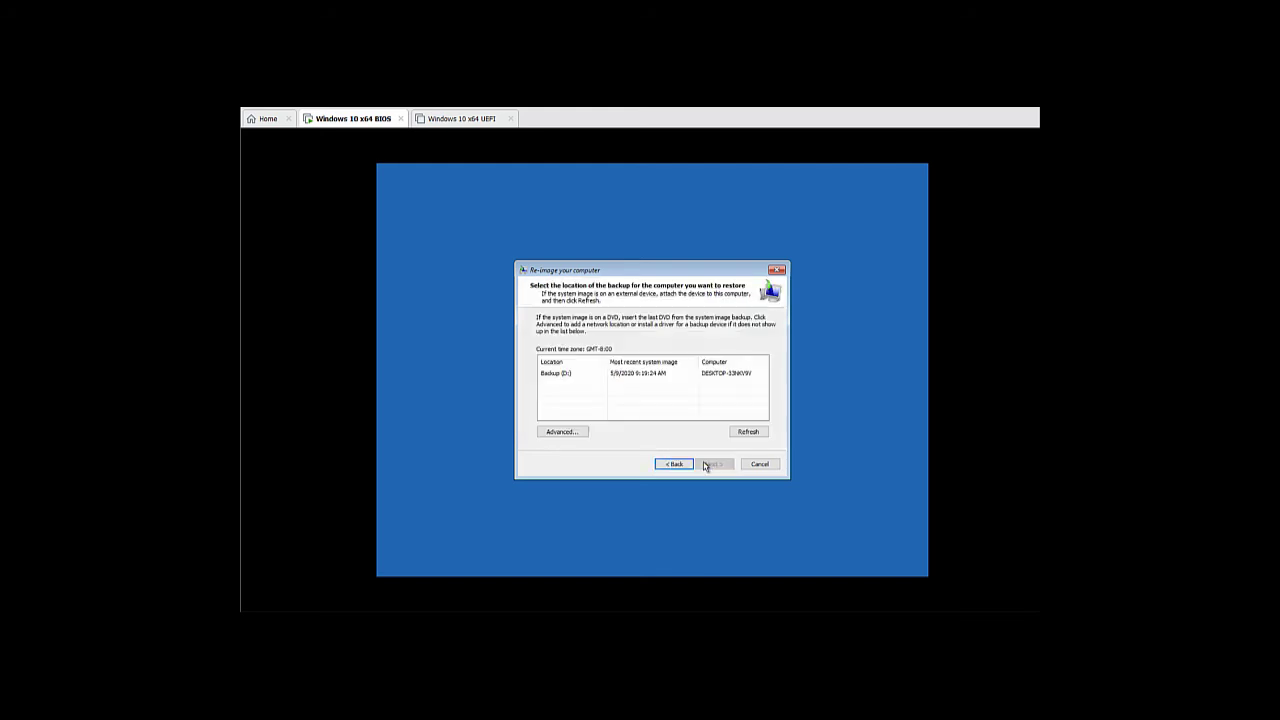
left_click(651, 377)
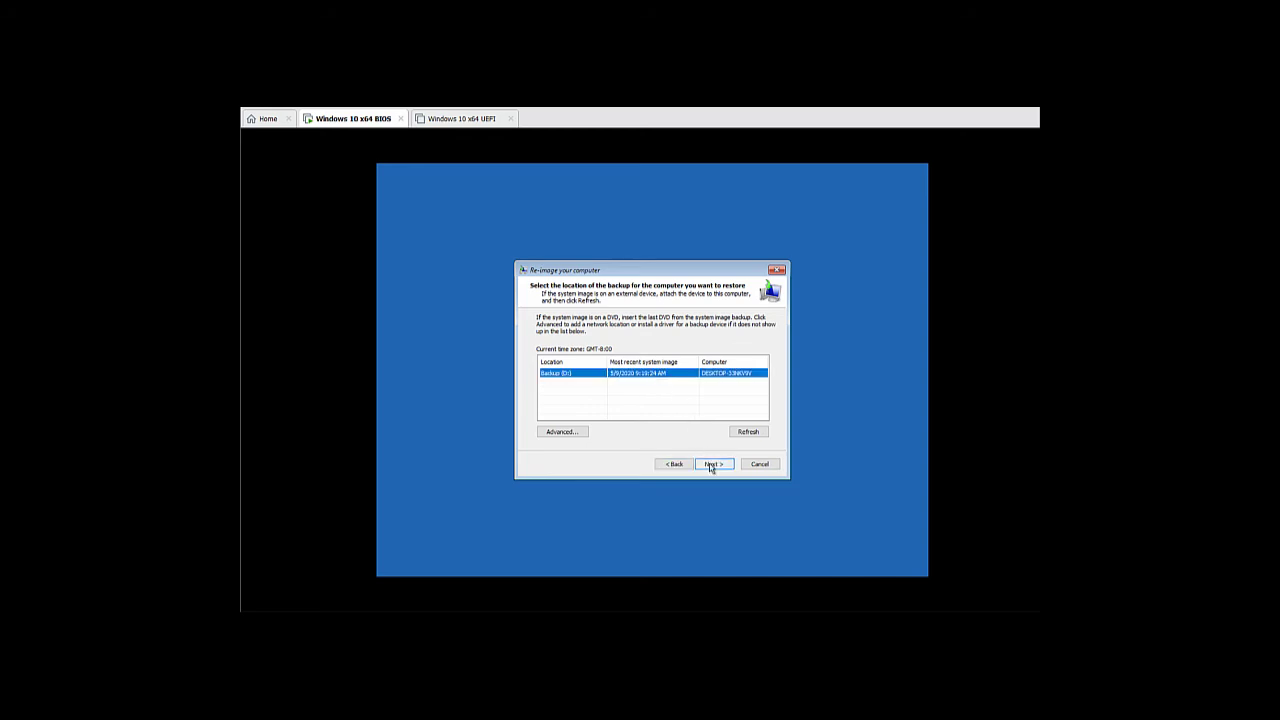
left_click(711, 465)
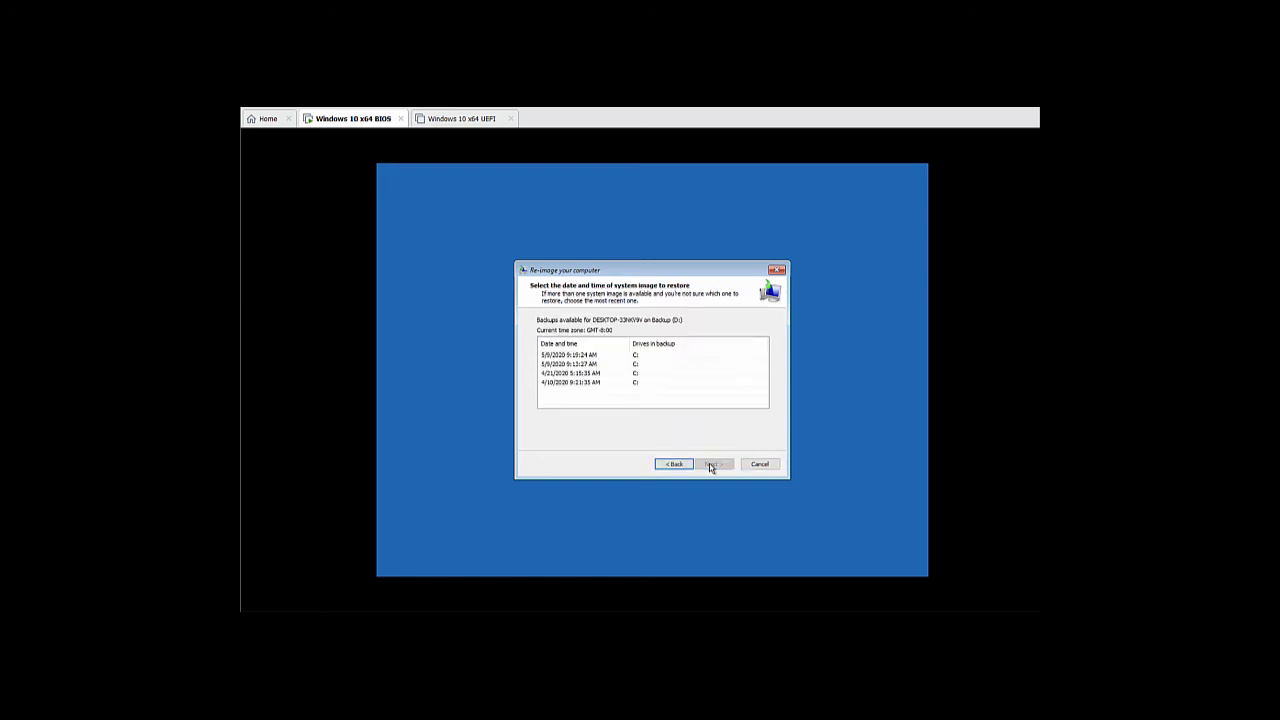
left_click(662, 355)
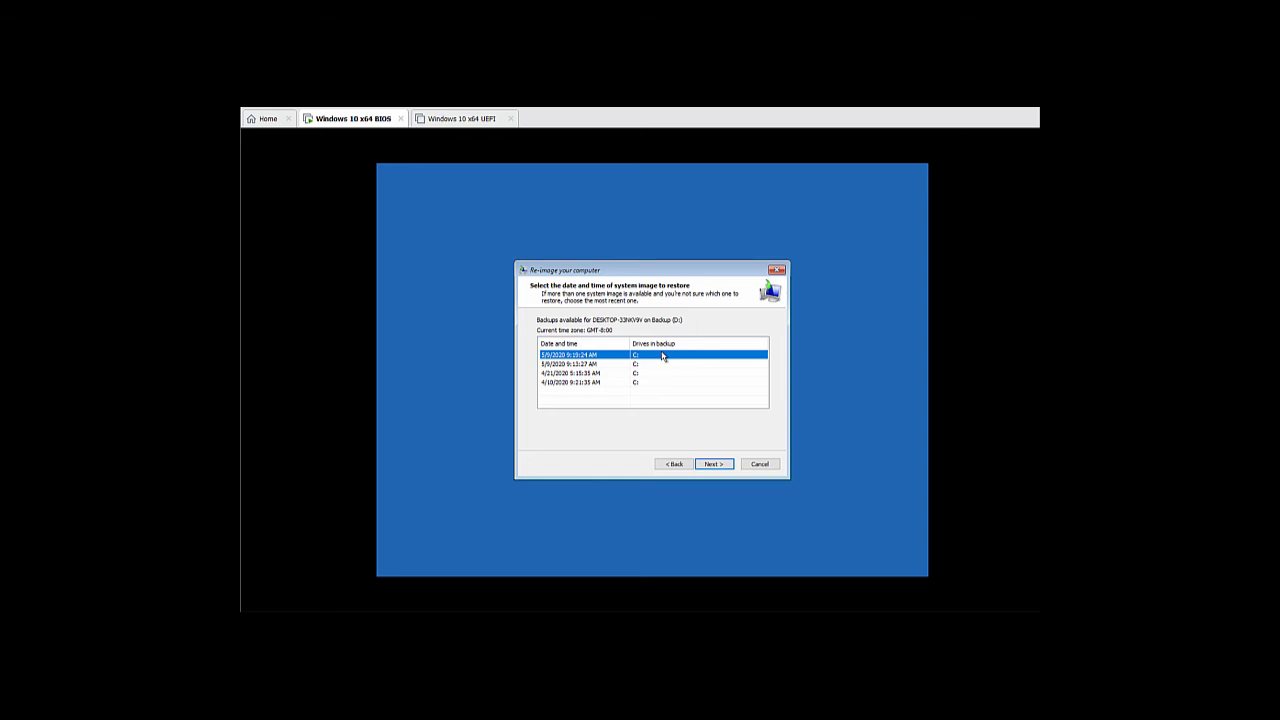
Accept the default restore options, finish, confirm replacing the drive data, and restart
left_click(712, 464)
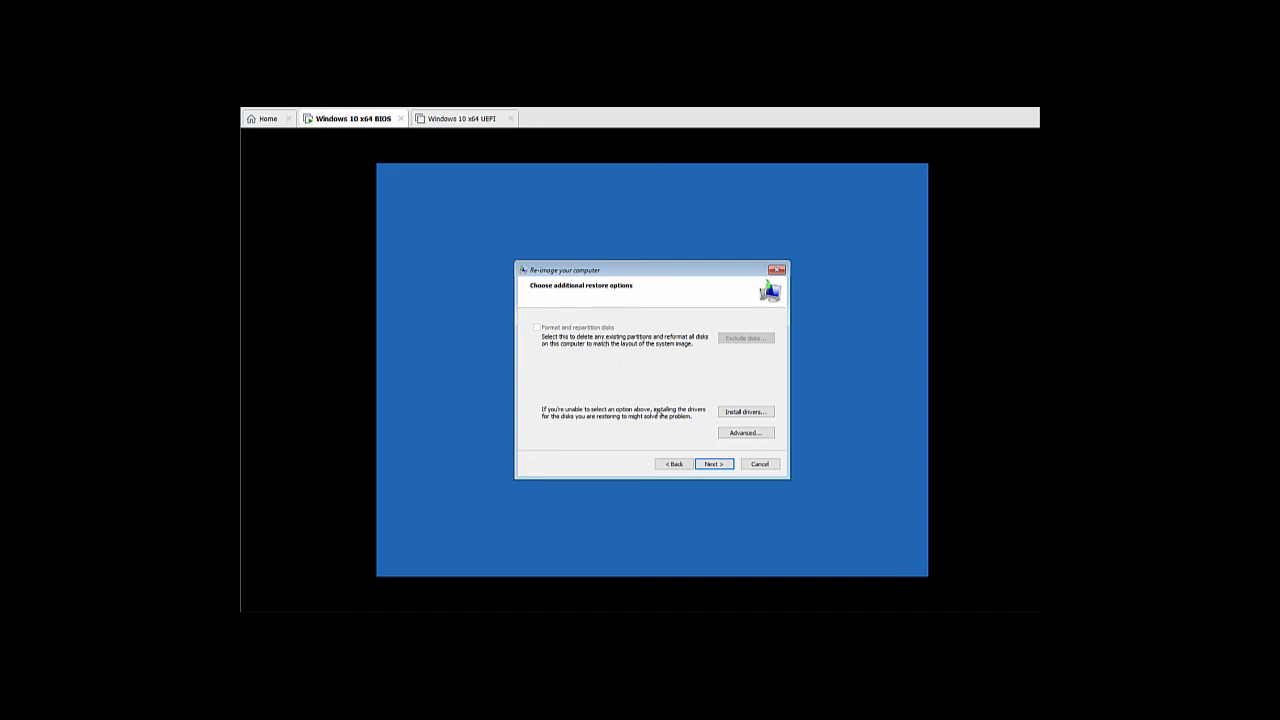
left_click(710, 465)
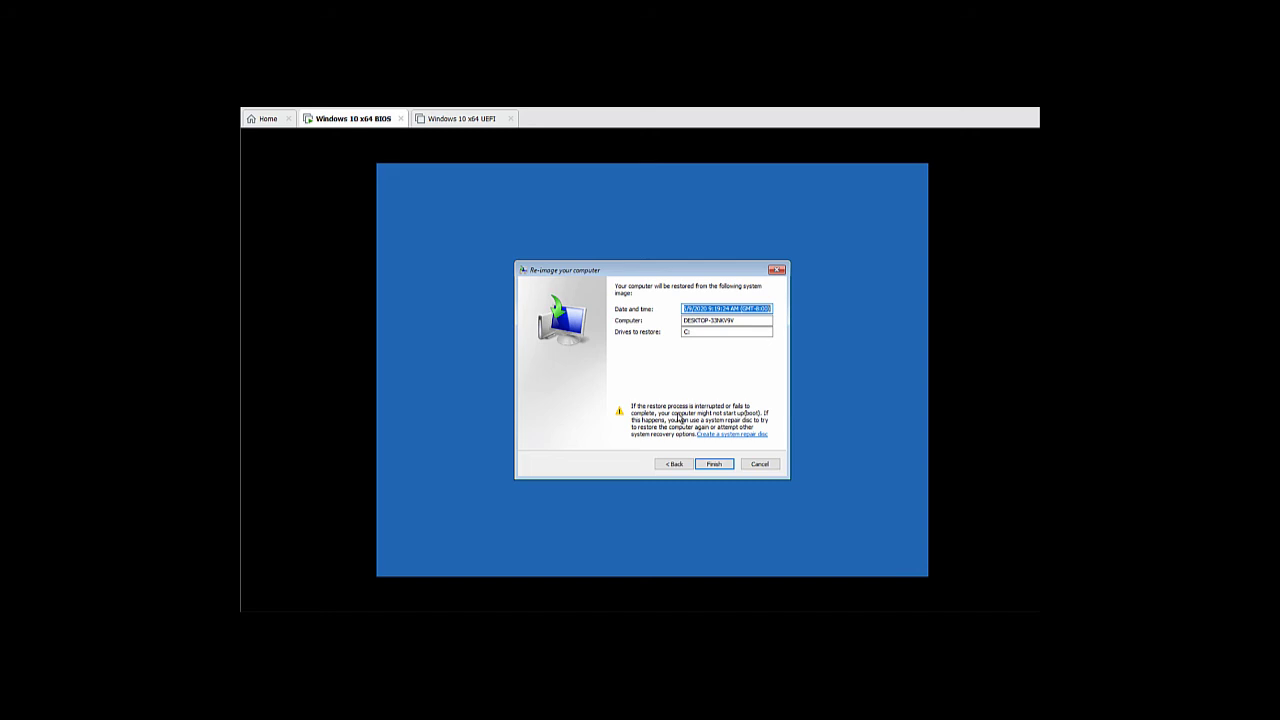
left_click(712, 465)
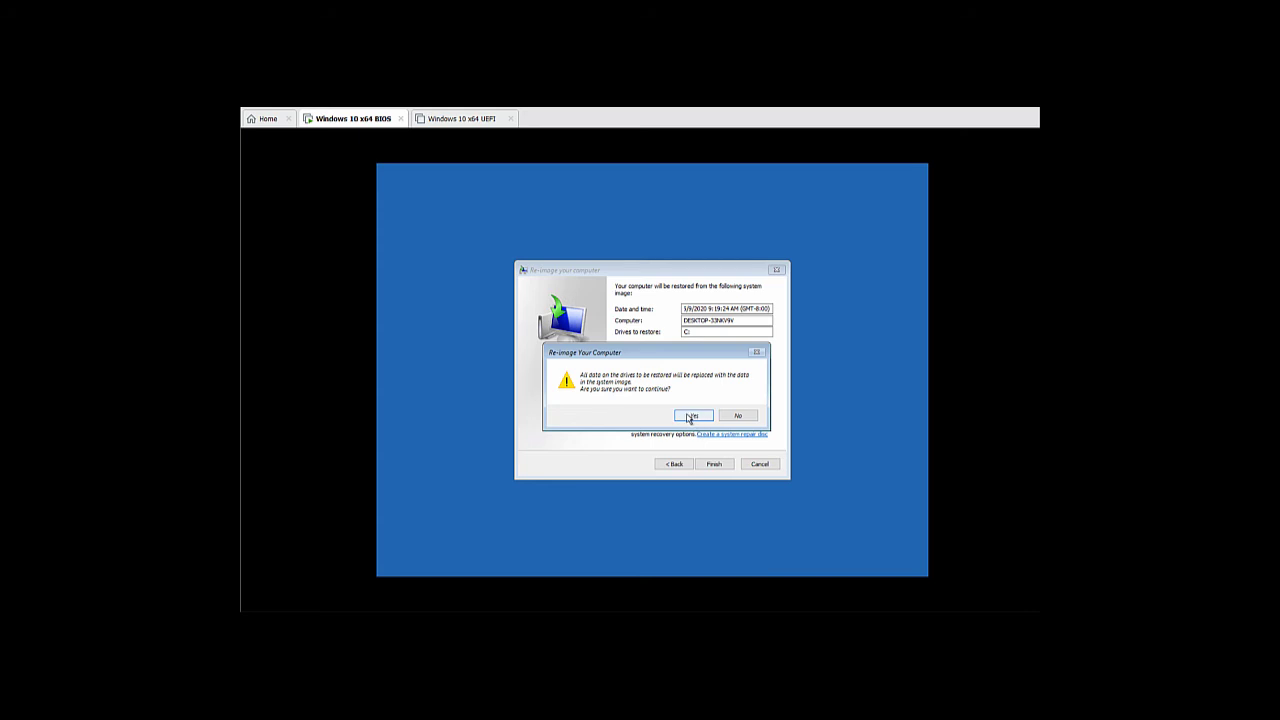
left_click(690, 416)
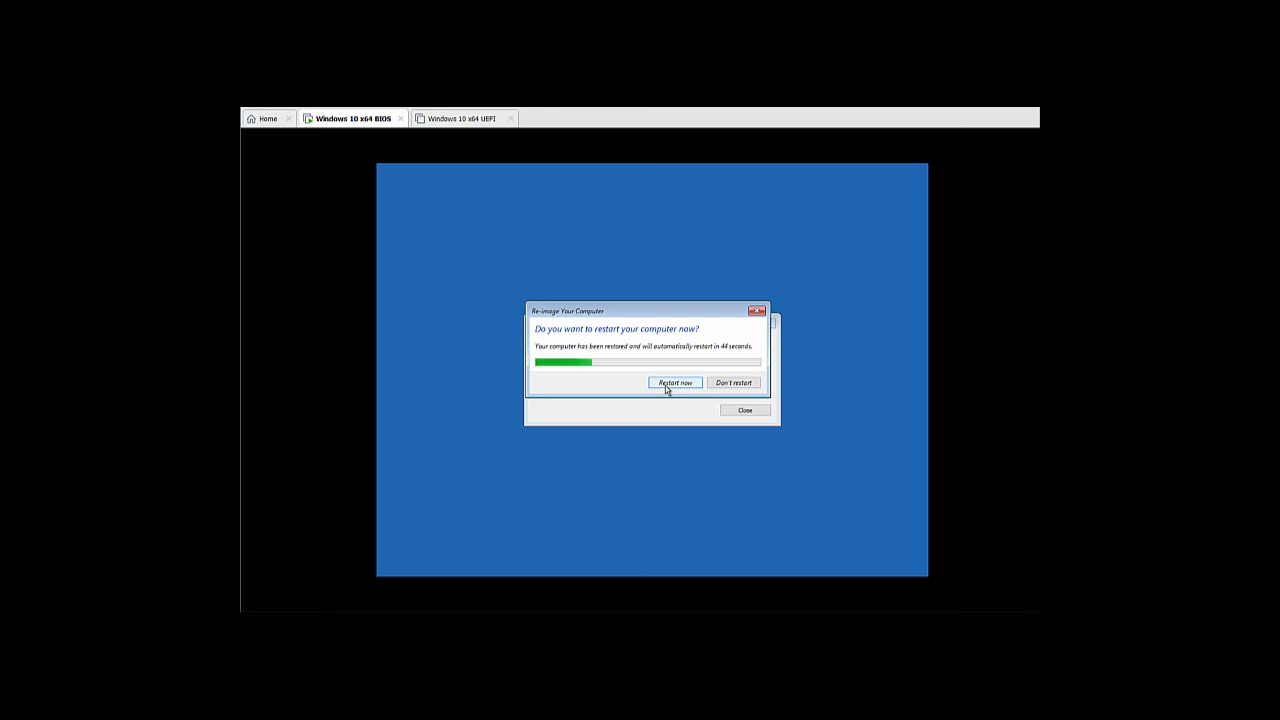
left_click(666, 388)
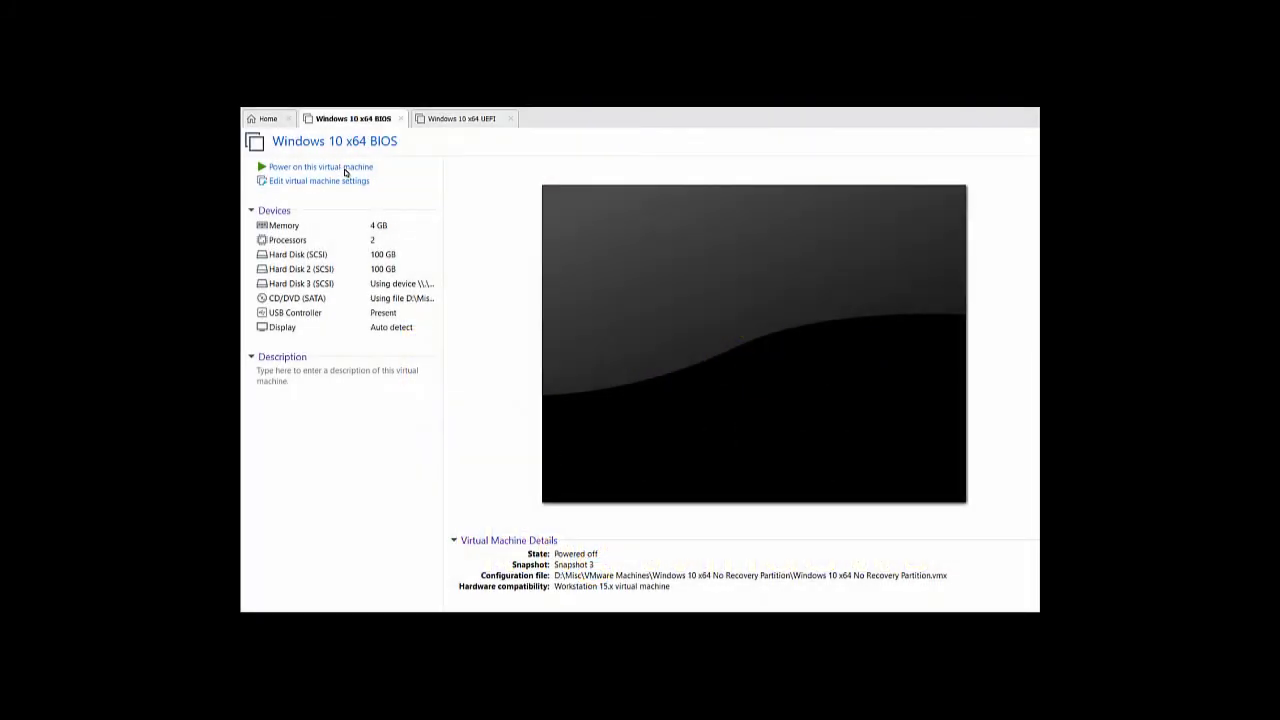
Power on the Windows 10 x64 BIOS virtual machine
left_click(345, 169)
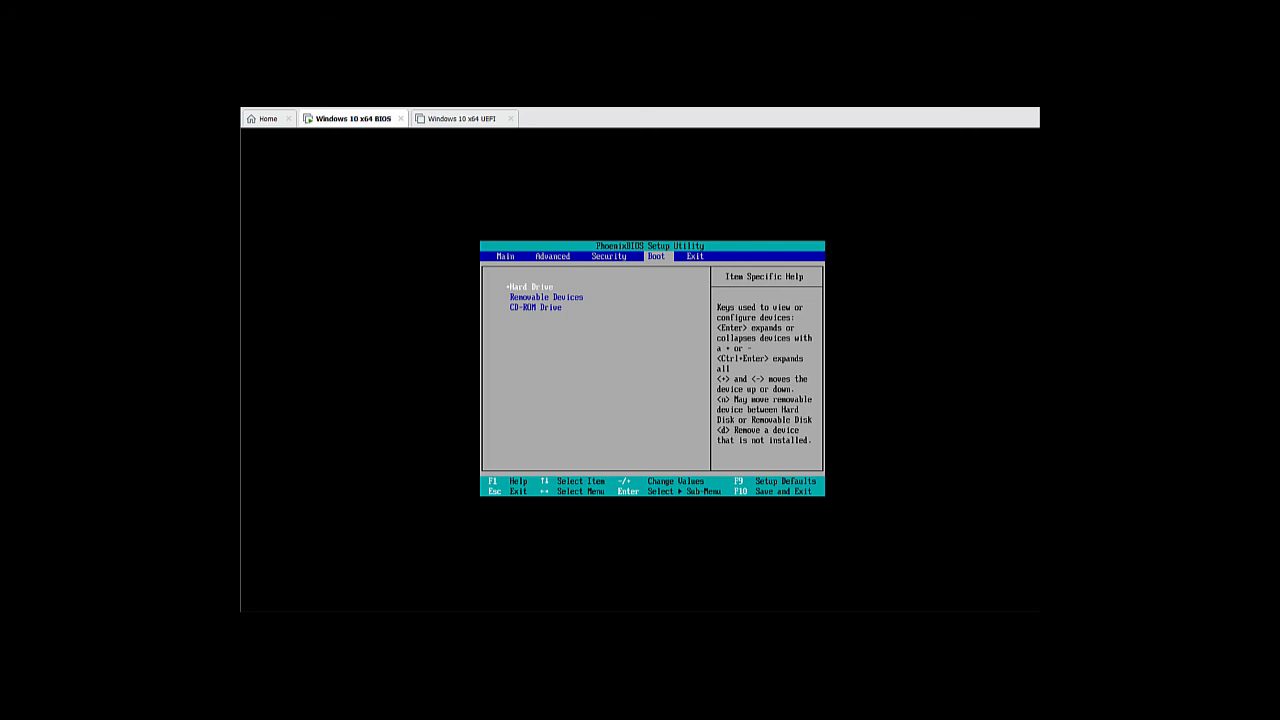
Move CD-ROM Drive to the top of the BIOS boot order and exit saving changes
key("Down")
key("Up")
key("Down")
key("Down")
key("plus")
key("plus")
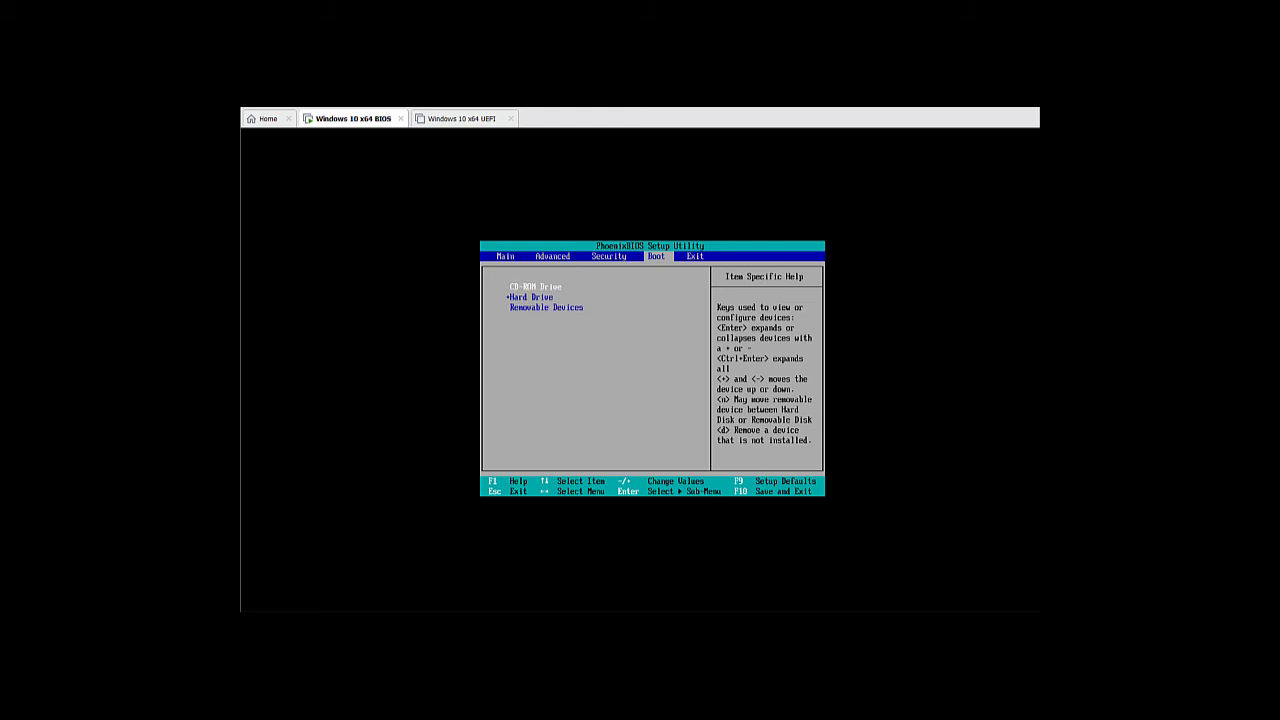
key("Right")
key("Left")
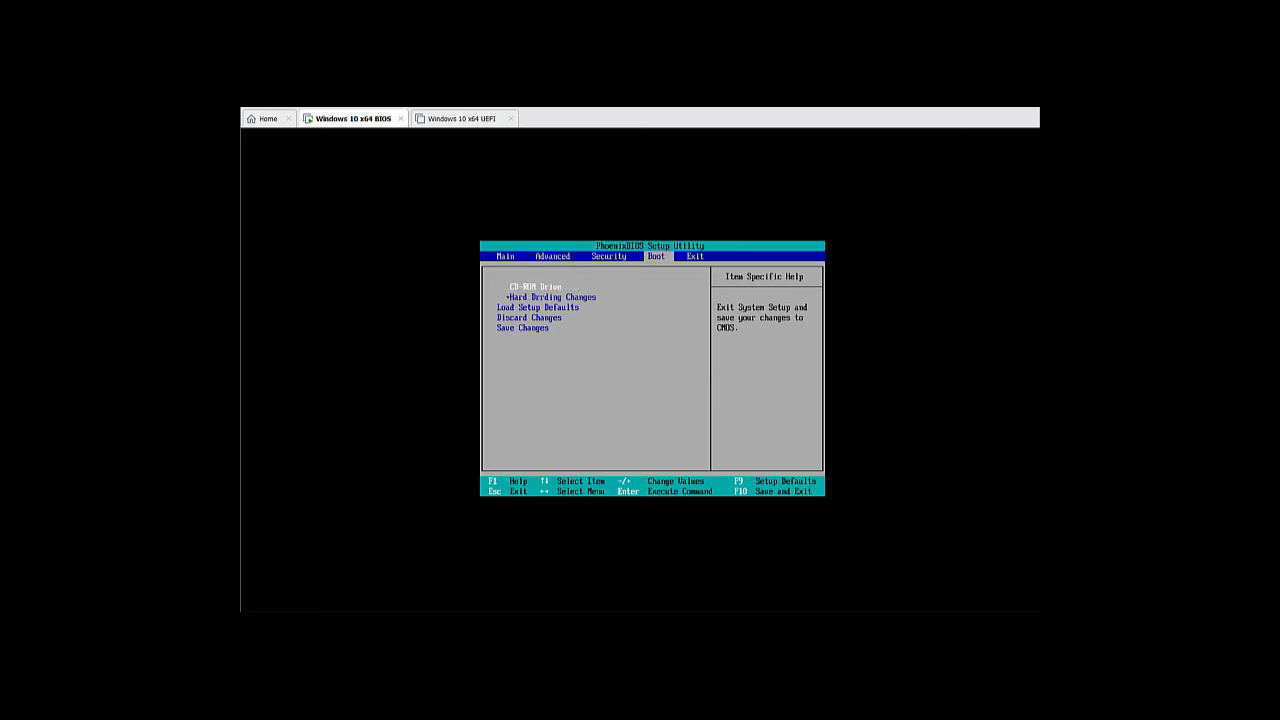
key("Right")
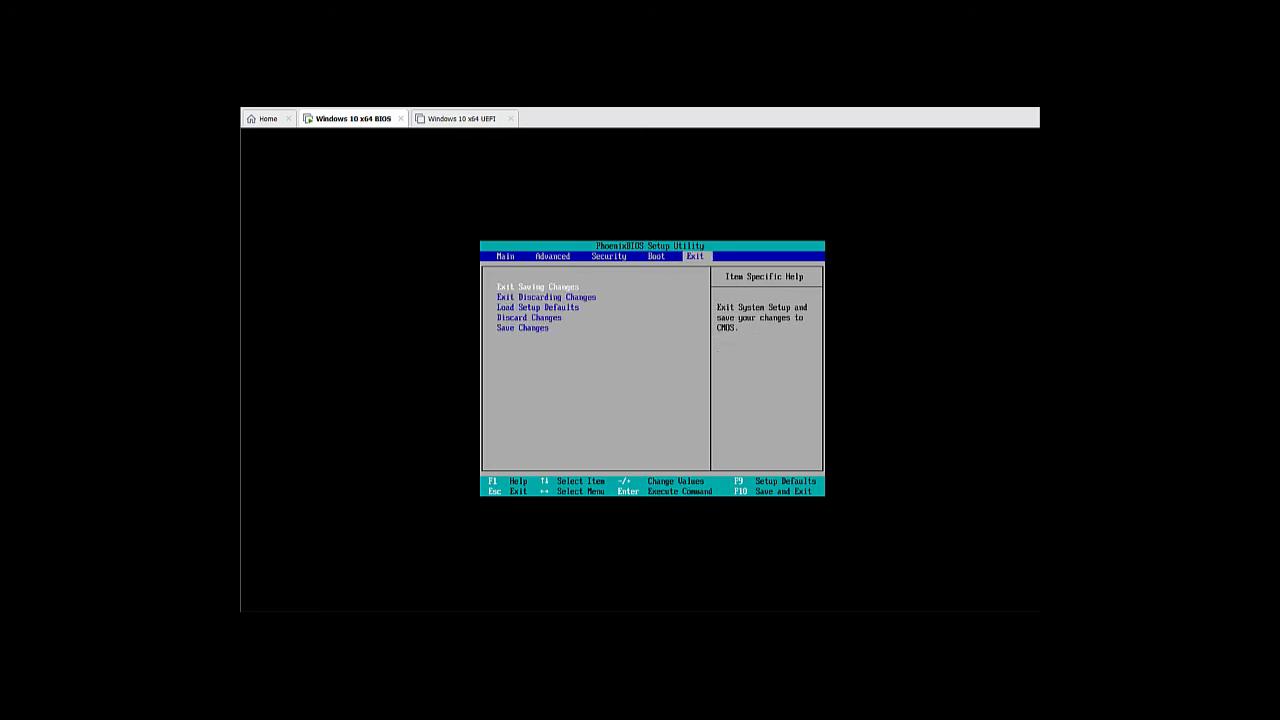
key("Return")
key("Return")
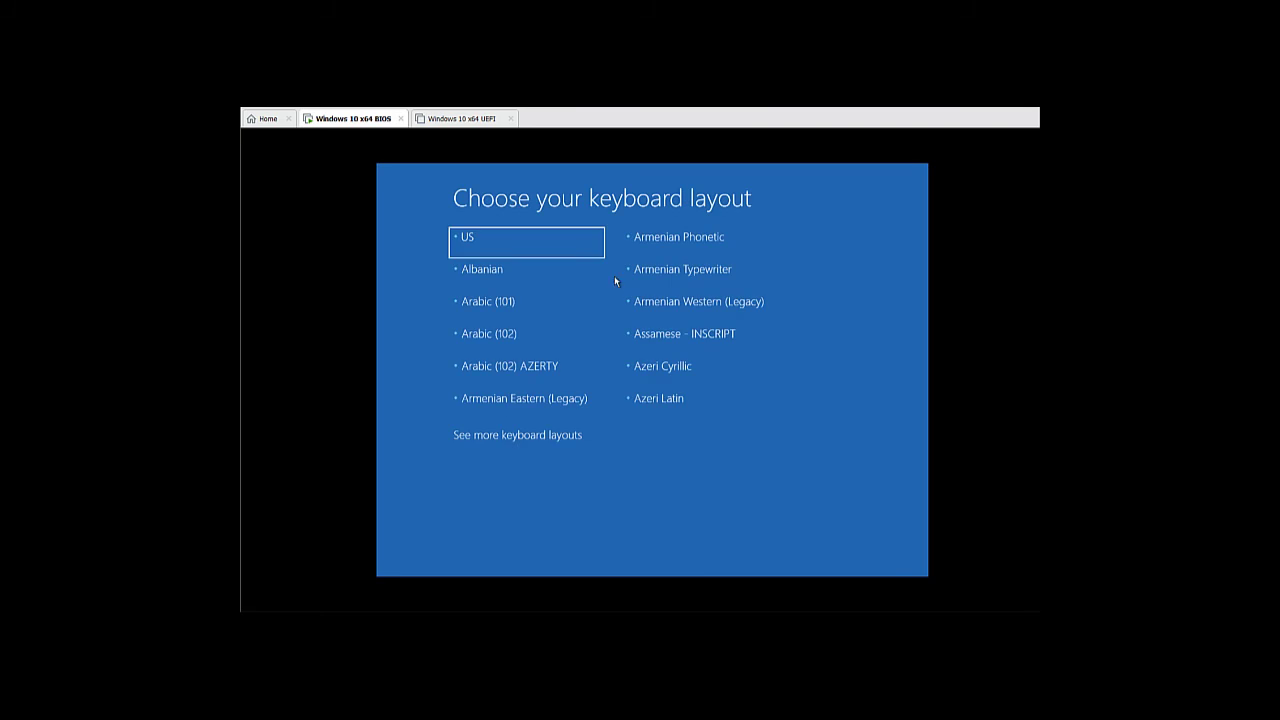
Choose the US keyboard layout and launch System Image Recovery from Troubleshoot
left_click(528, 238)
left_click(533, 245)
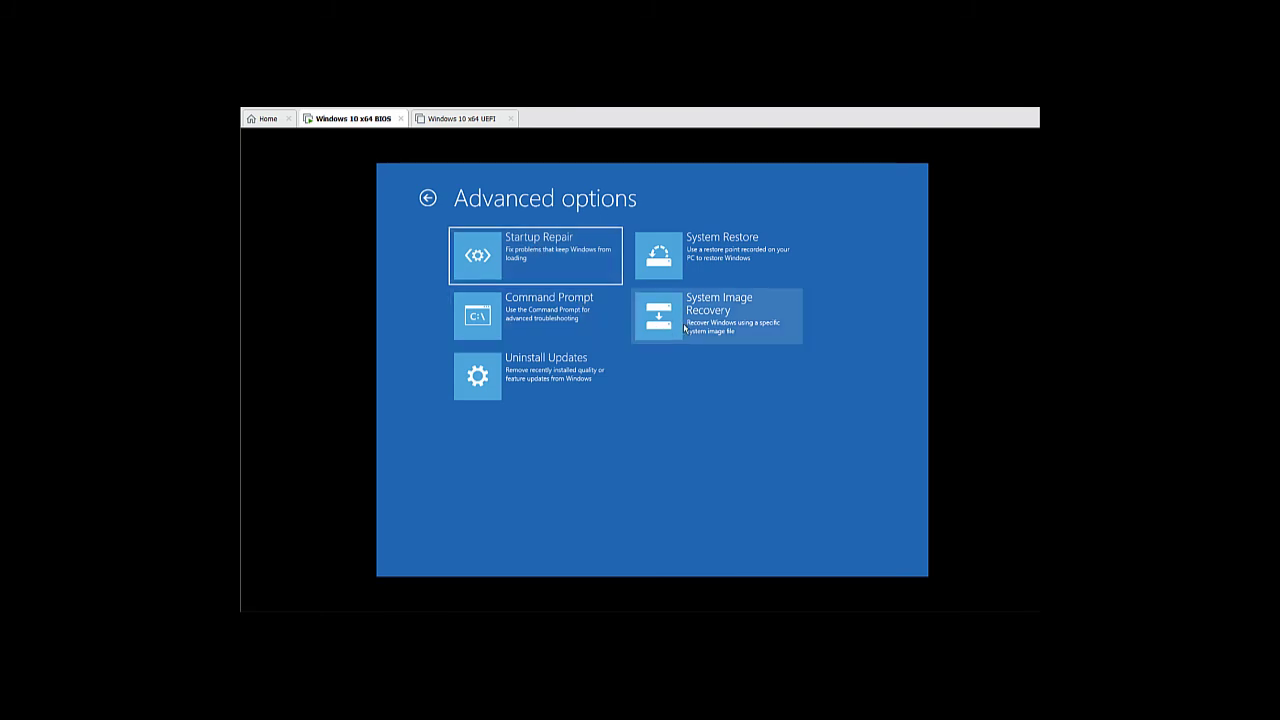
left_click(682, 328)
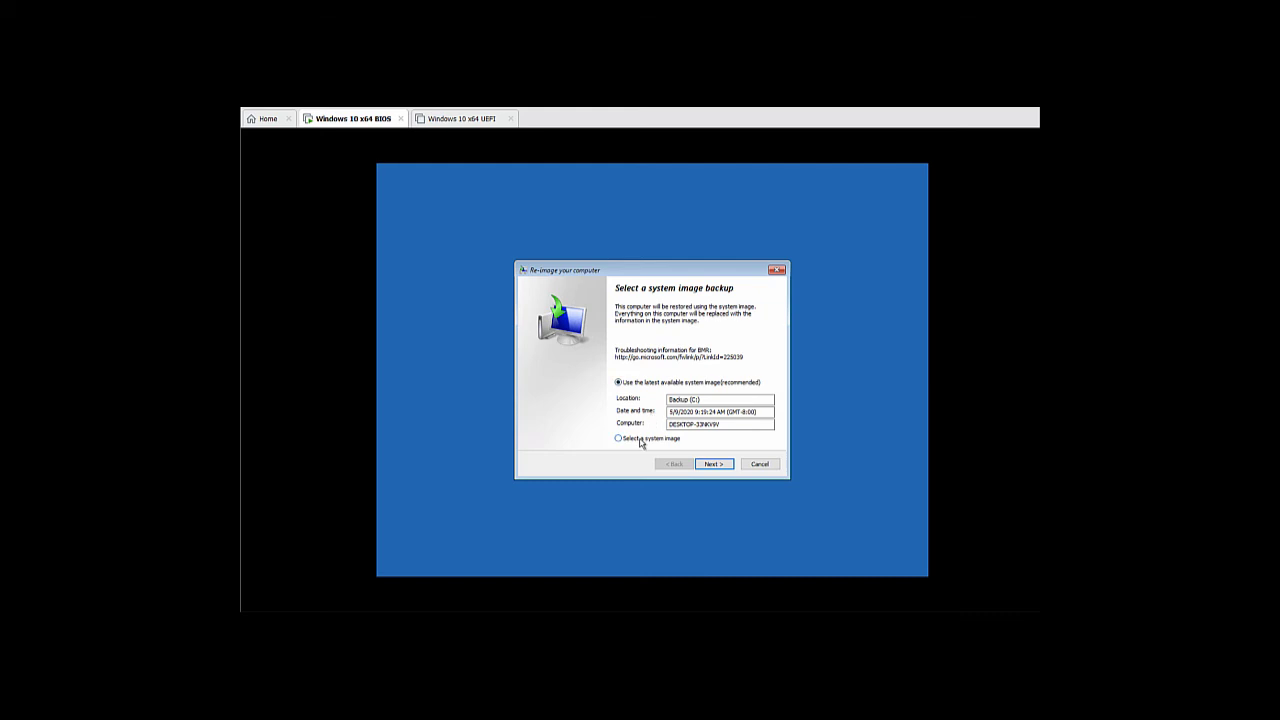
Manually select the 5/9/2020 9:19:24 AM system image from Backup (C:)
left_click(641, 439)
left_click(712, 464)
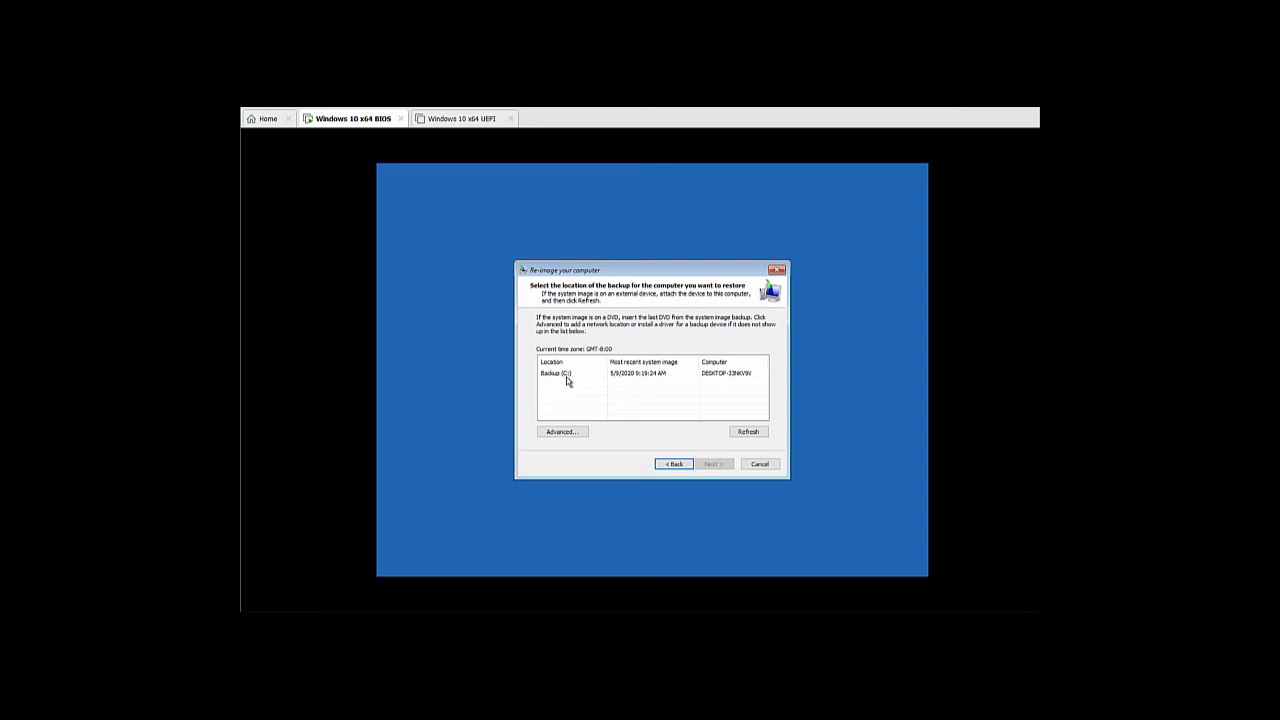
left_click(566, 378)
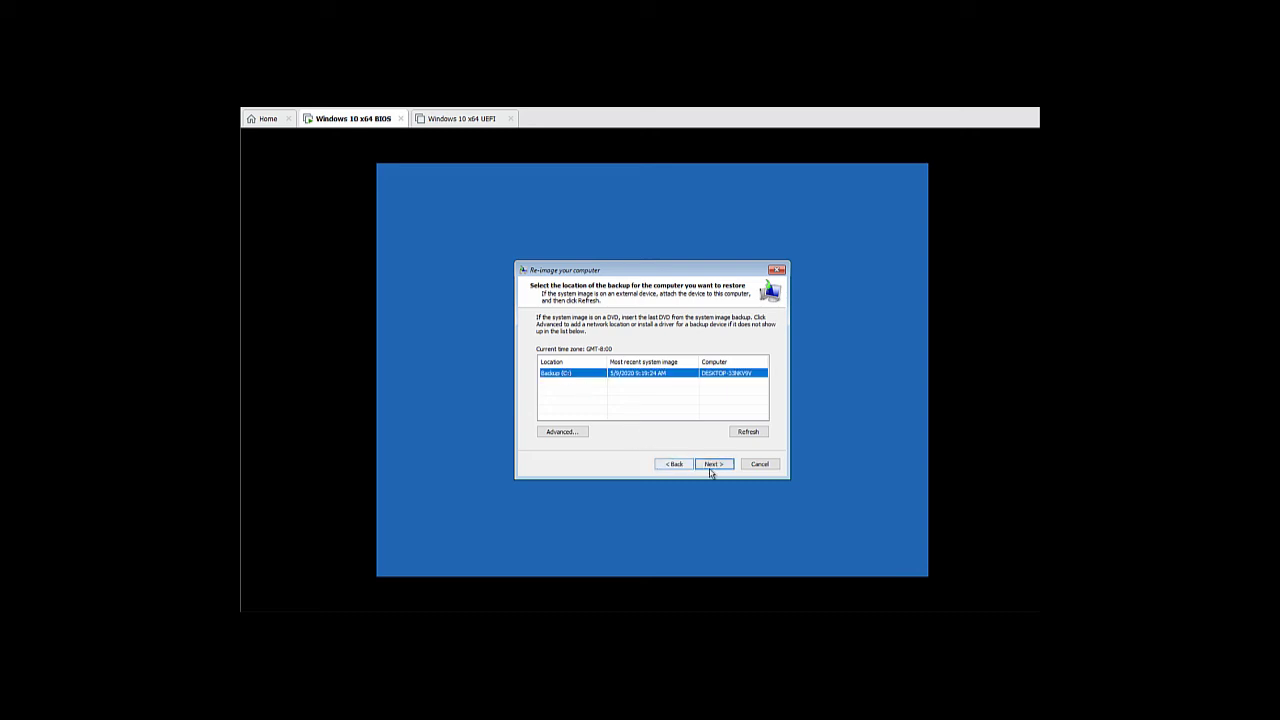
left_click(712, 466)
left_click(661, 356)
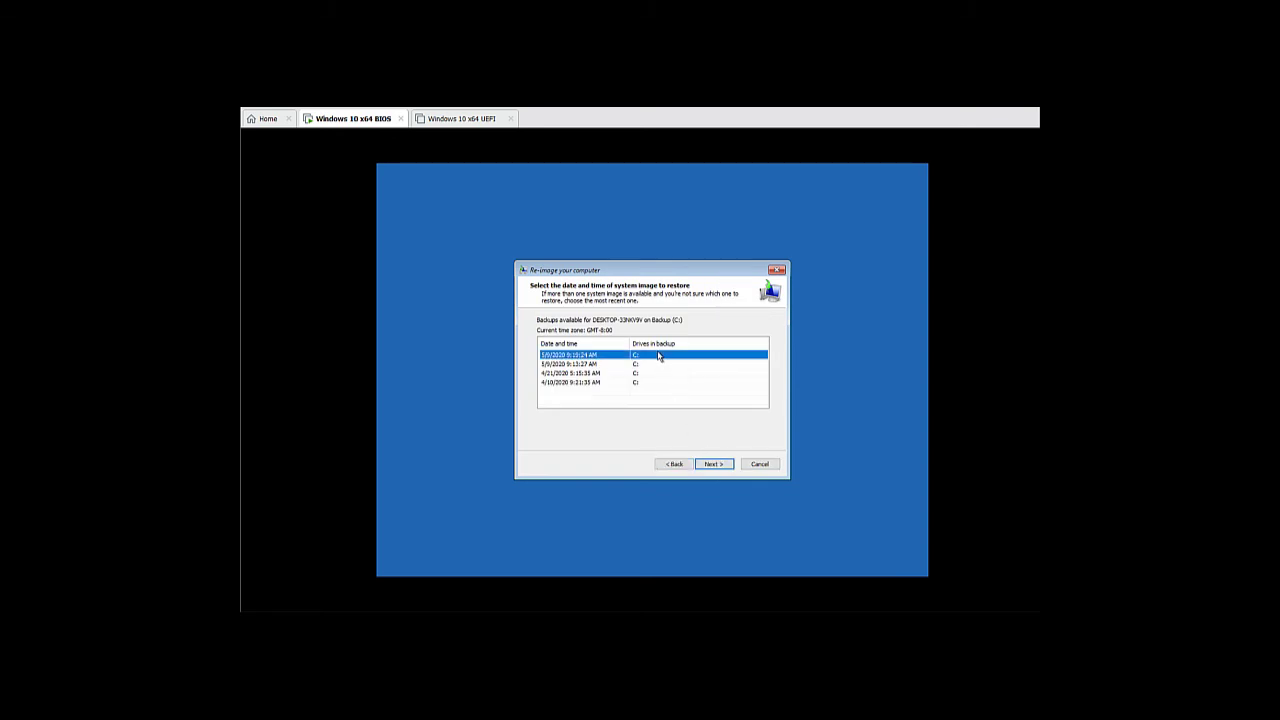
Accept the default restore options, finish, confirm formatting the disks, and restart
left_click(713, 465)
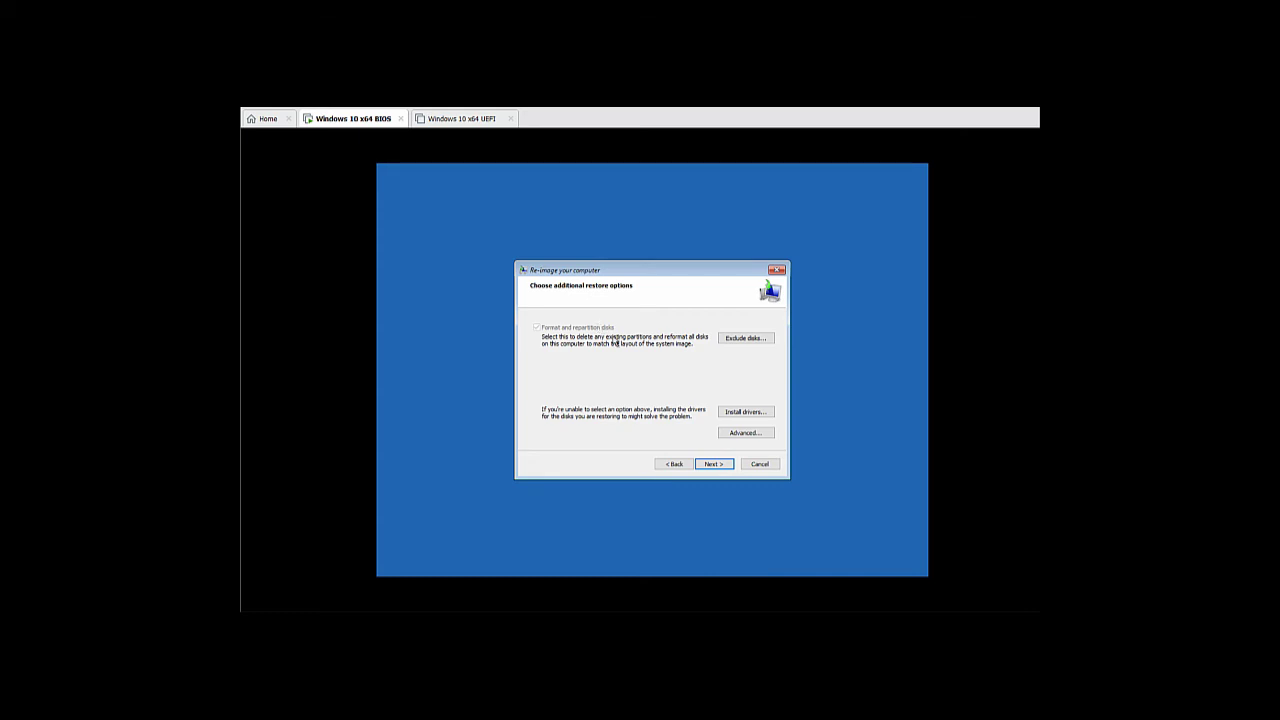
left_click(714, 465)
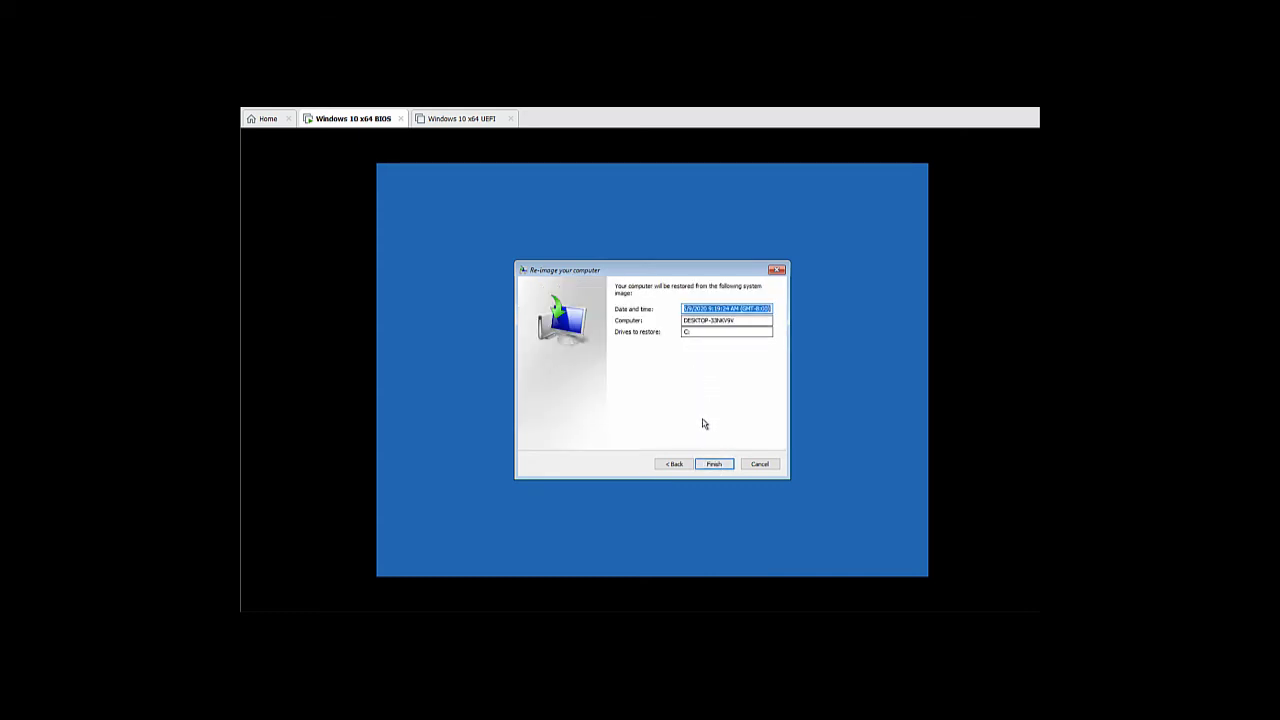
left_click(713, 463)
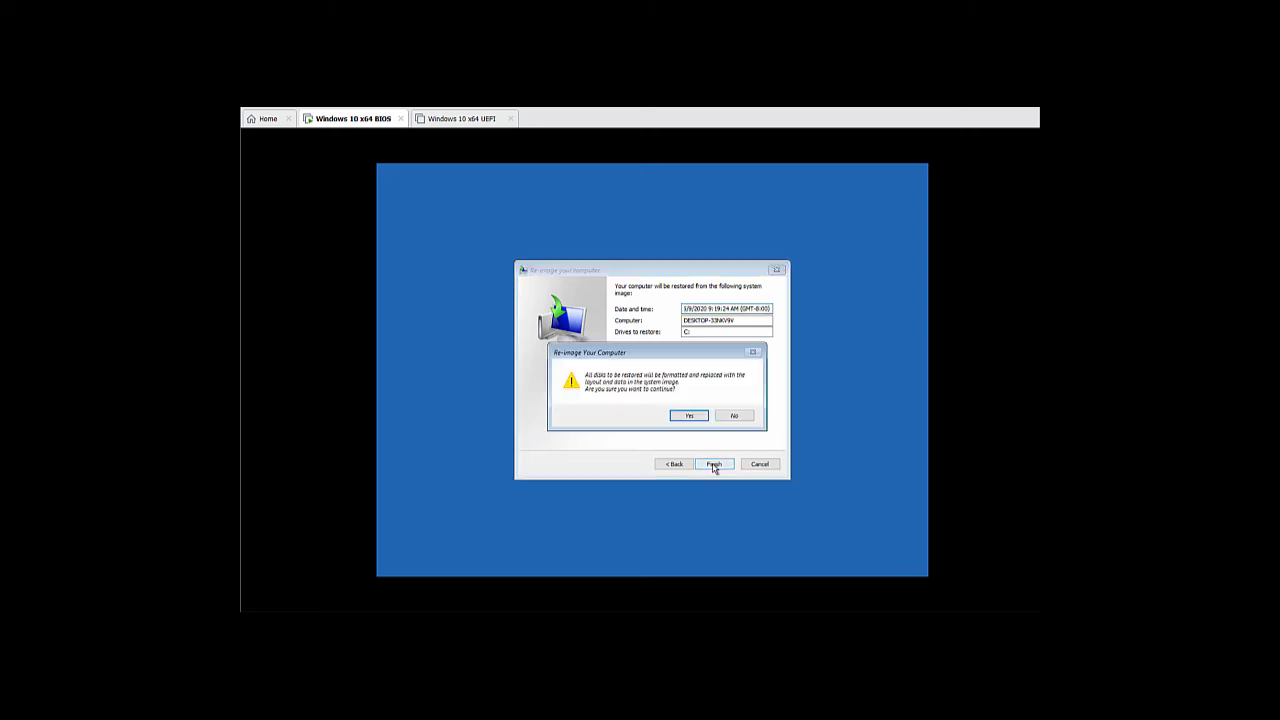
left_click(686, 416)
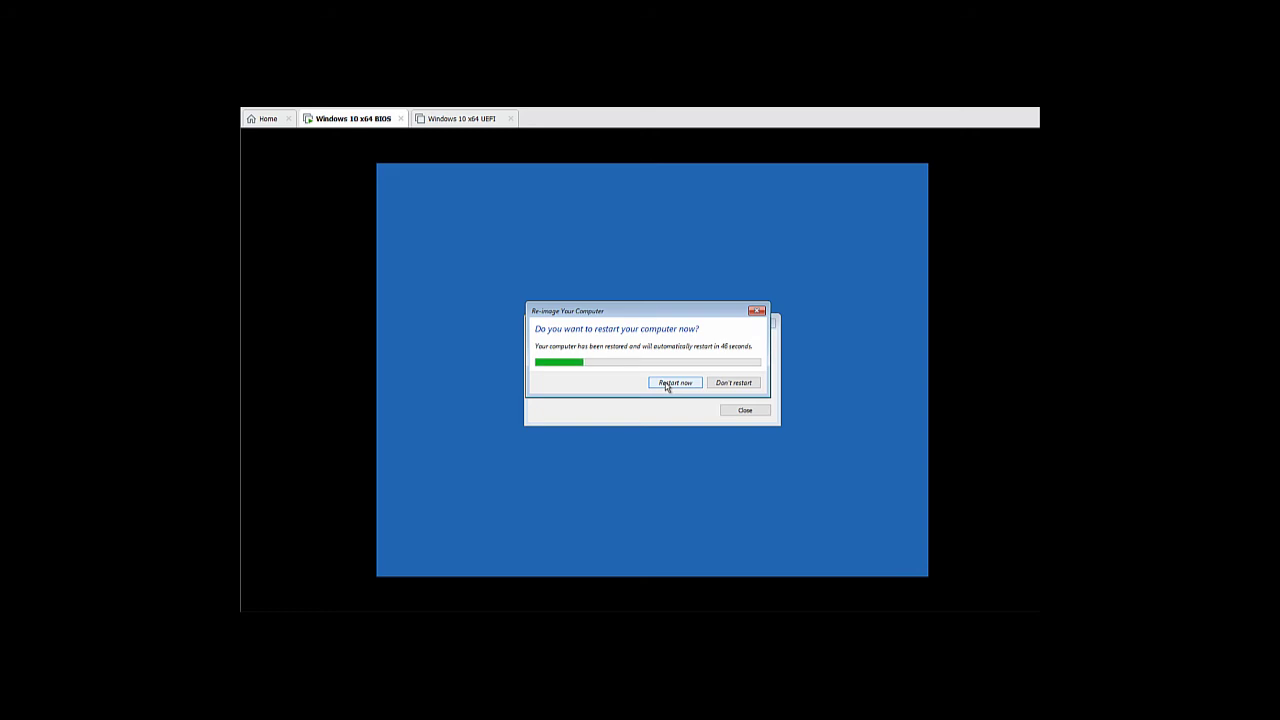
left_click(667, 385)
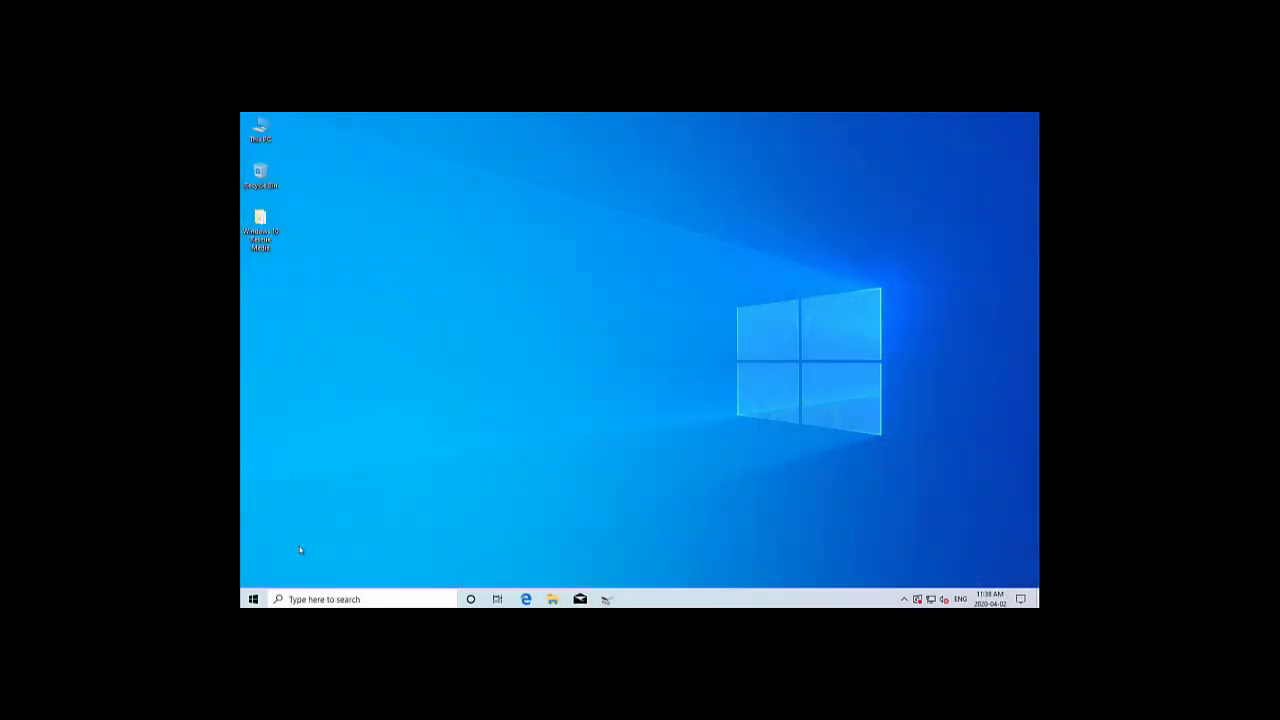
Start Create a system repair disc from Backup and Restore (Windows 7), then switch to Edge
left_click(253, 599)
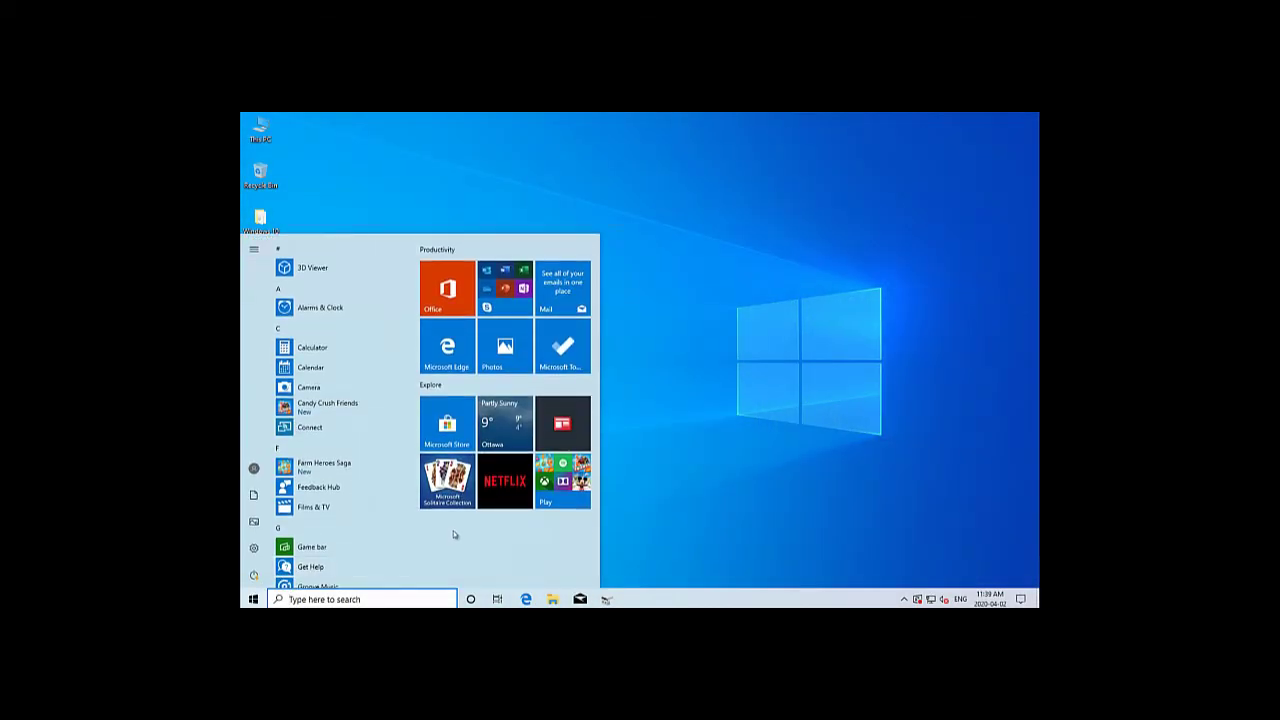
type("backup")
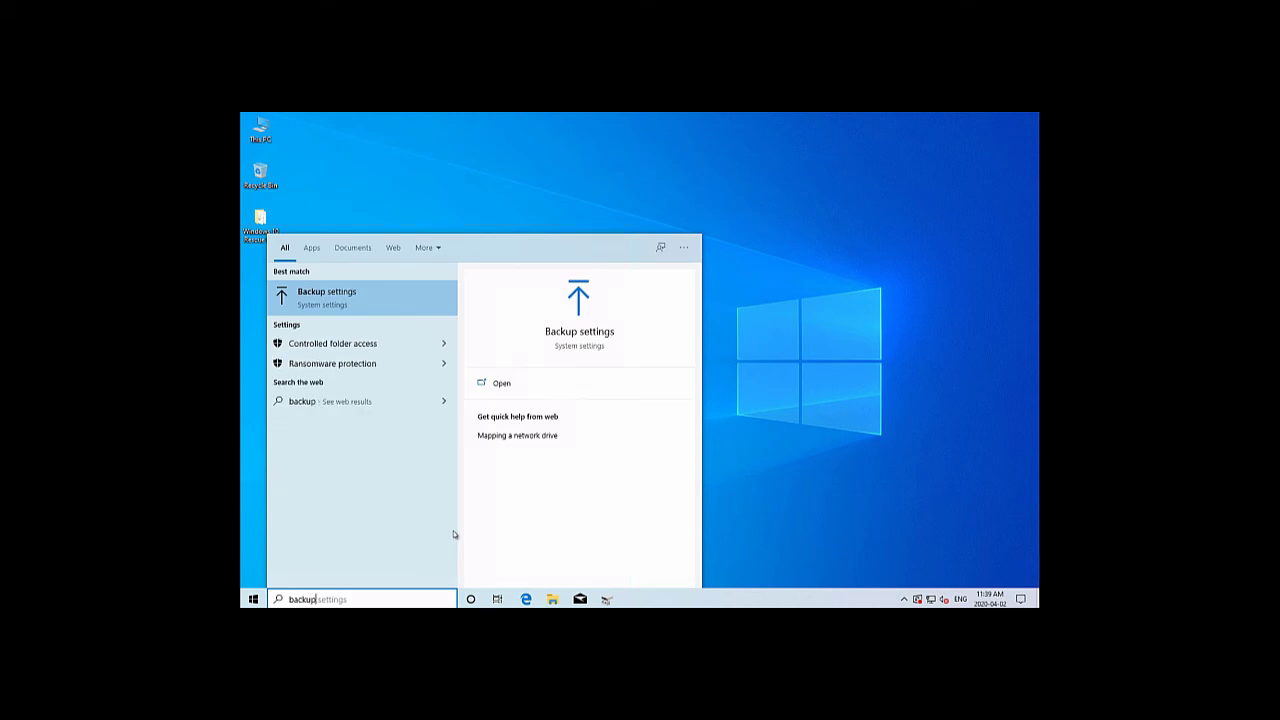
left_click(570, 333)
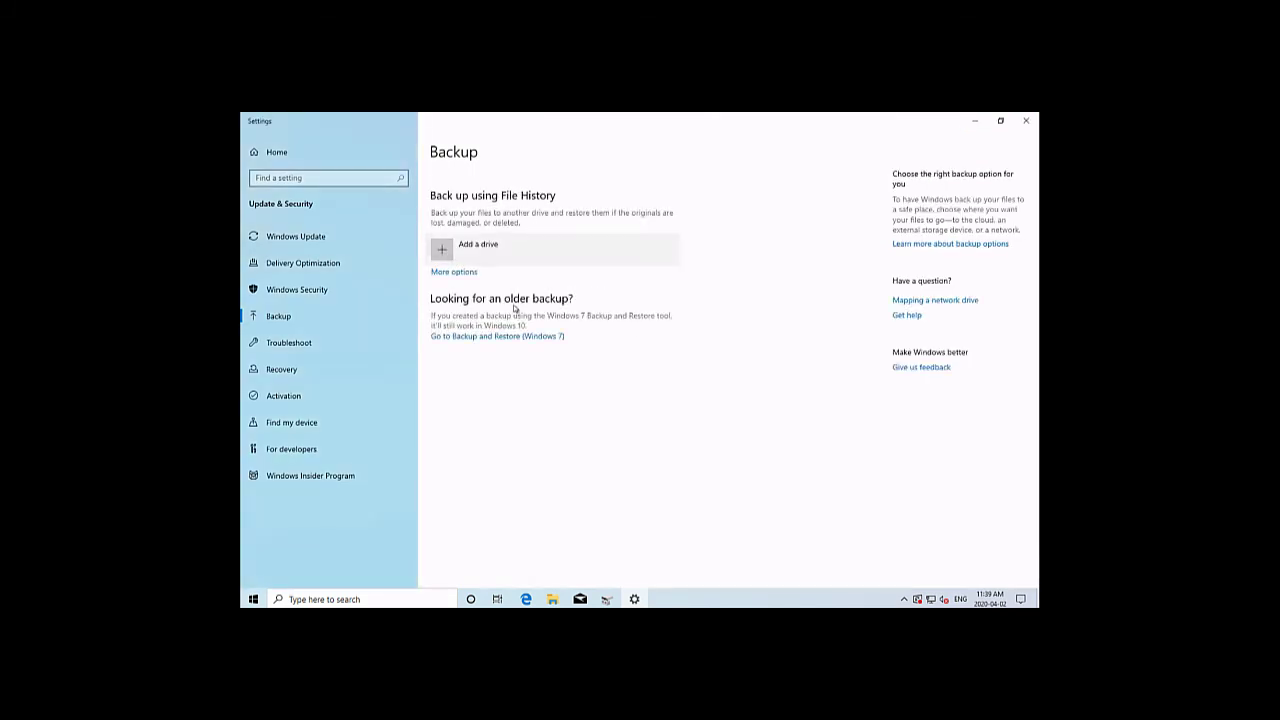
left_click(516, 337)
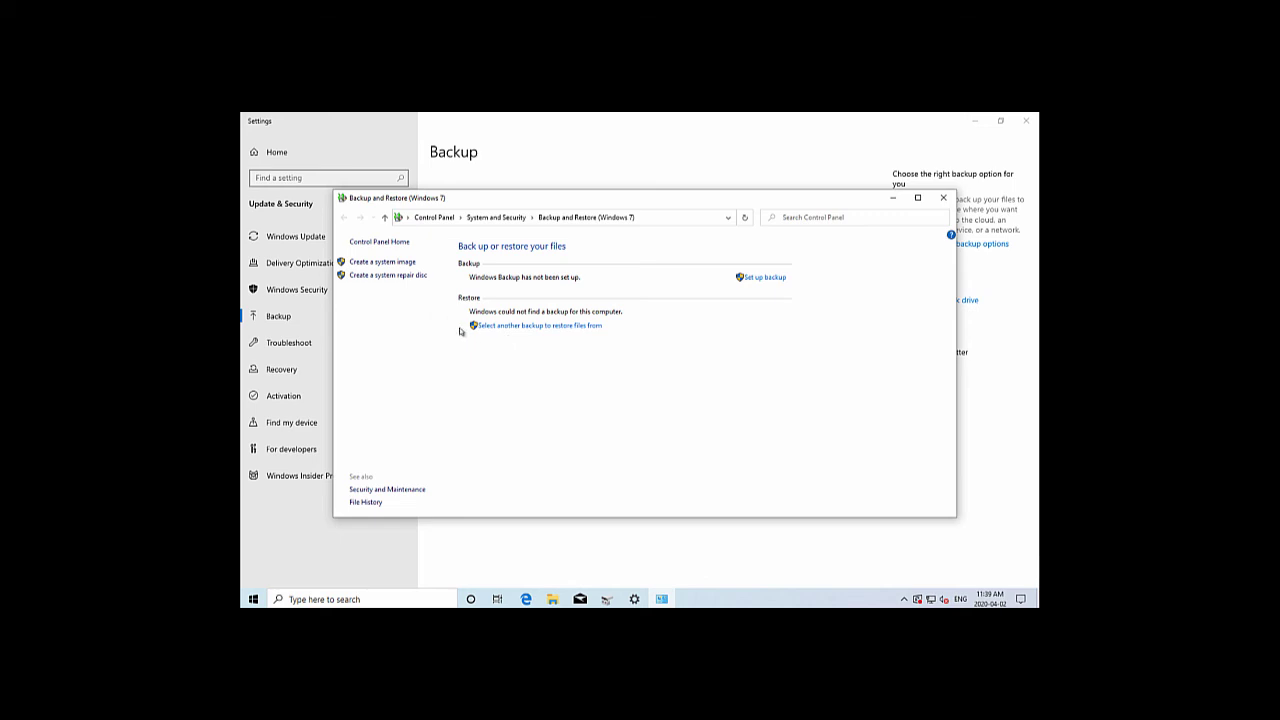
left_click(397, 279)
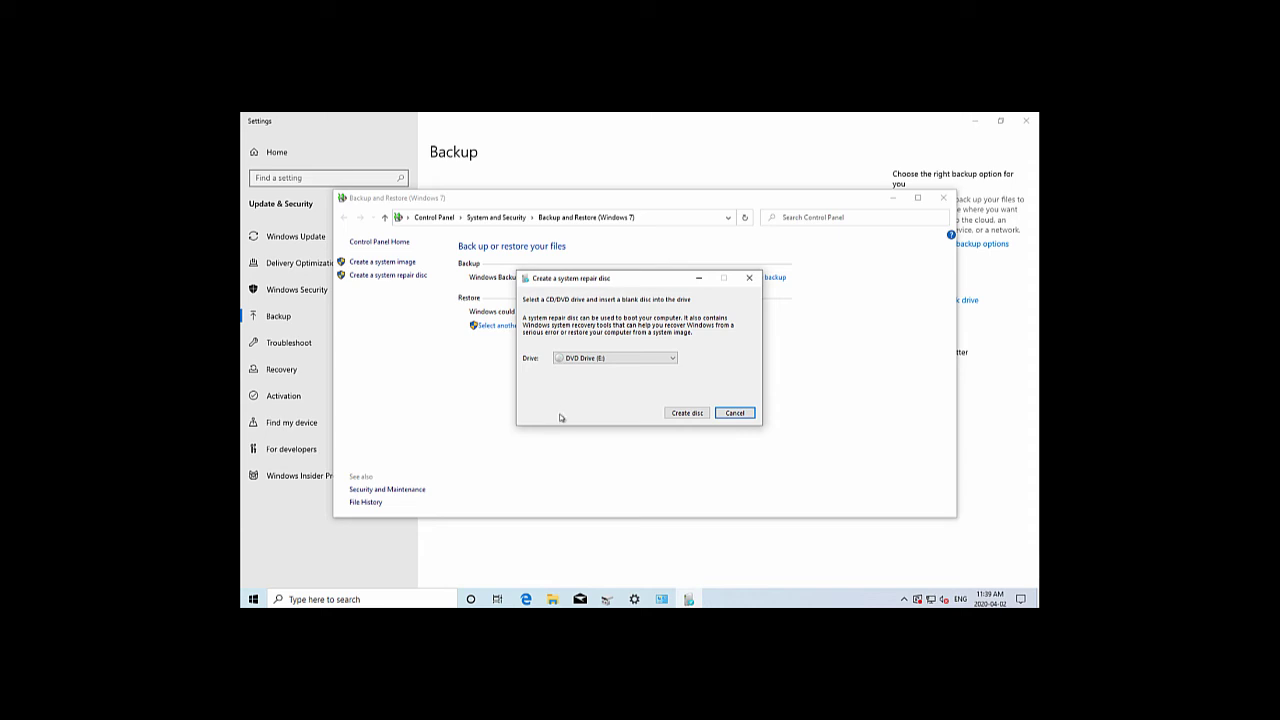
left_click(527, 600)
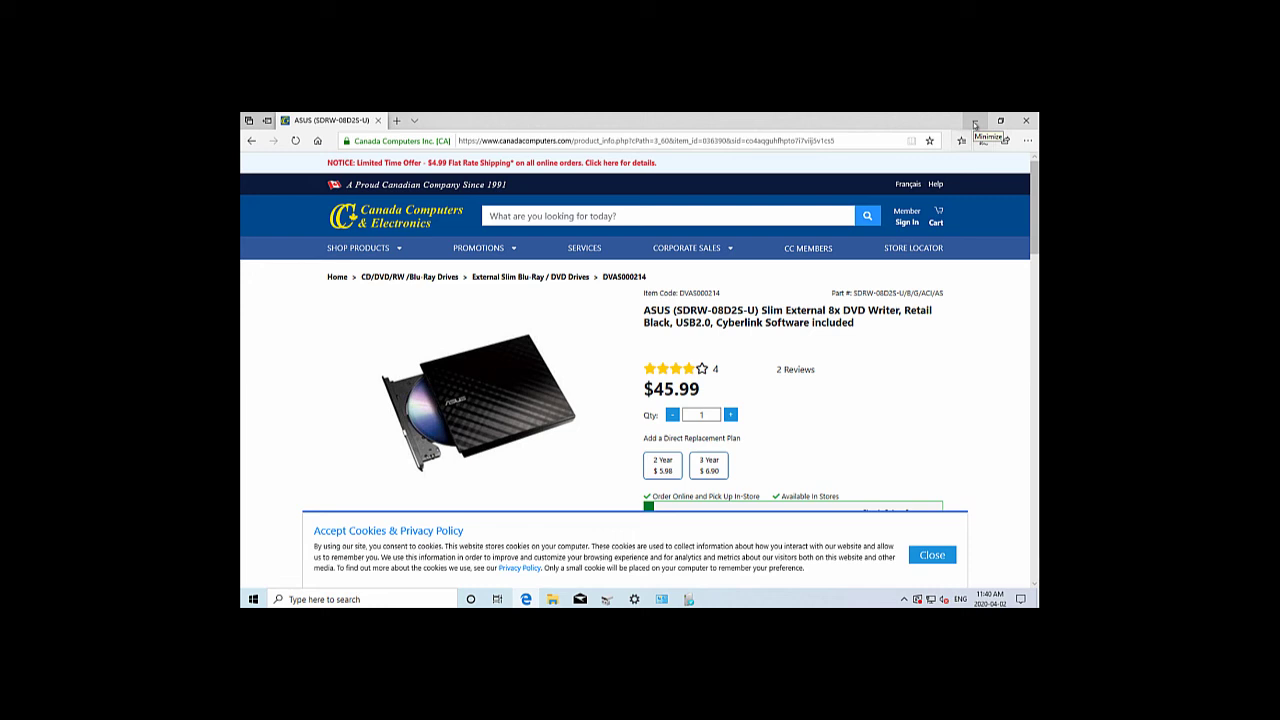
Minimize the Edge window showing the ASUS slim external DVD writer page
left_click(975, 123)
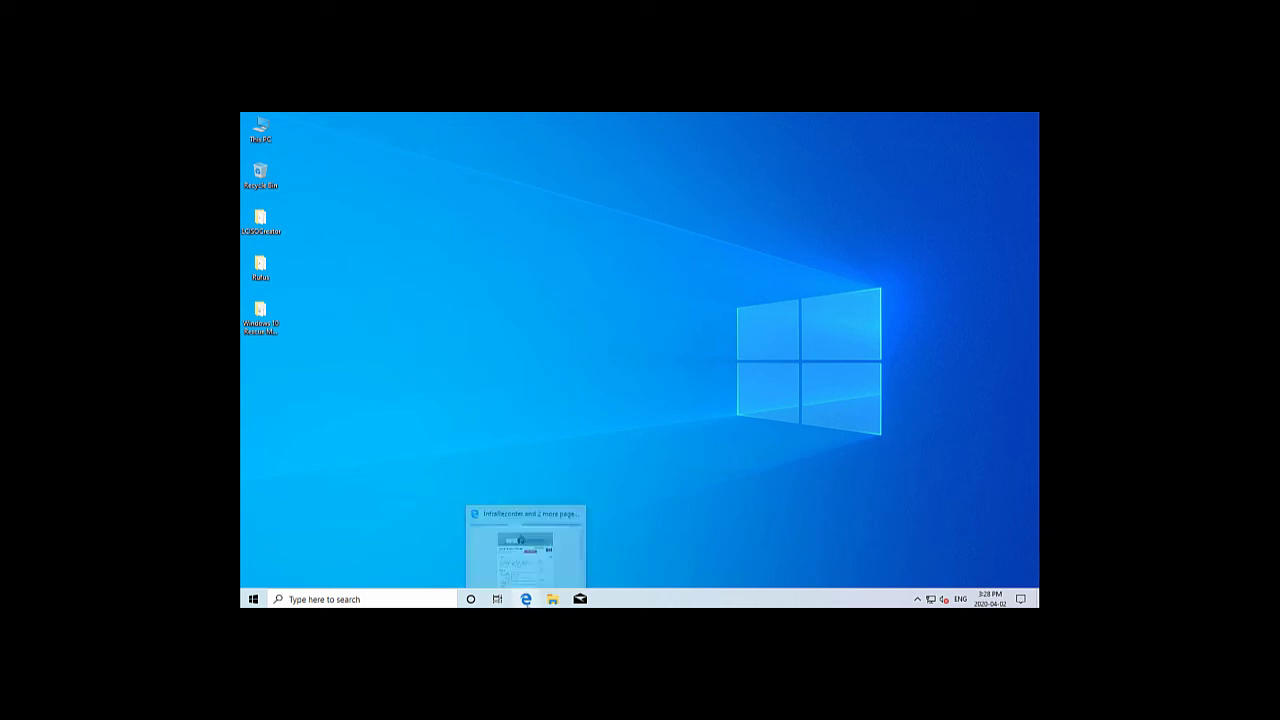
left_click(526, 598)
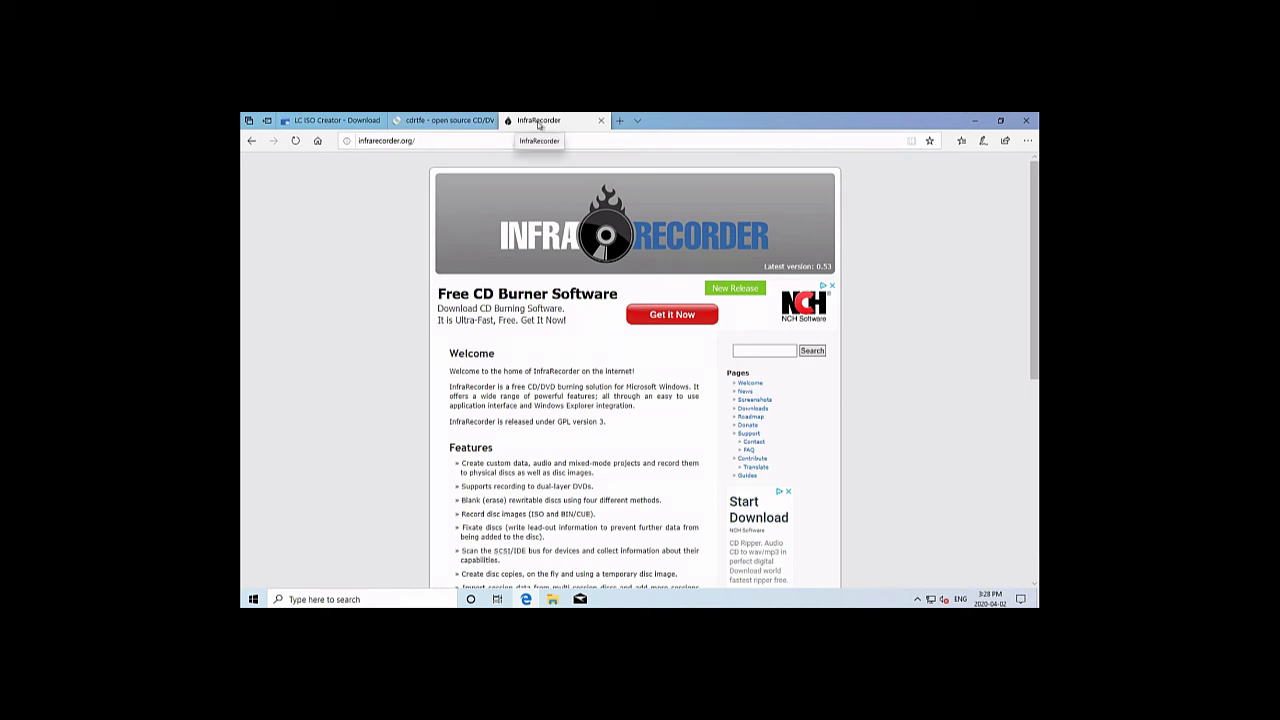
left_click(461, 122)
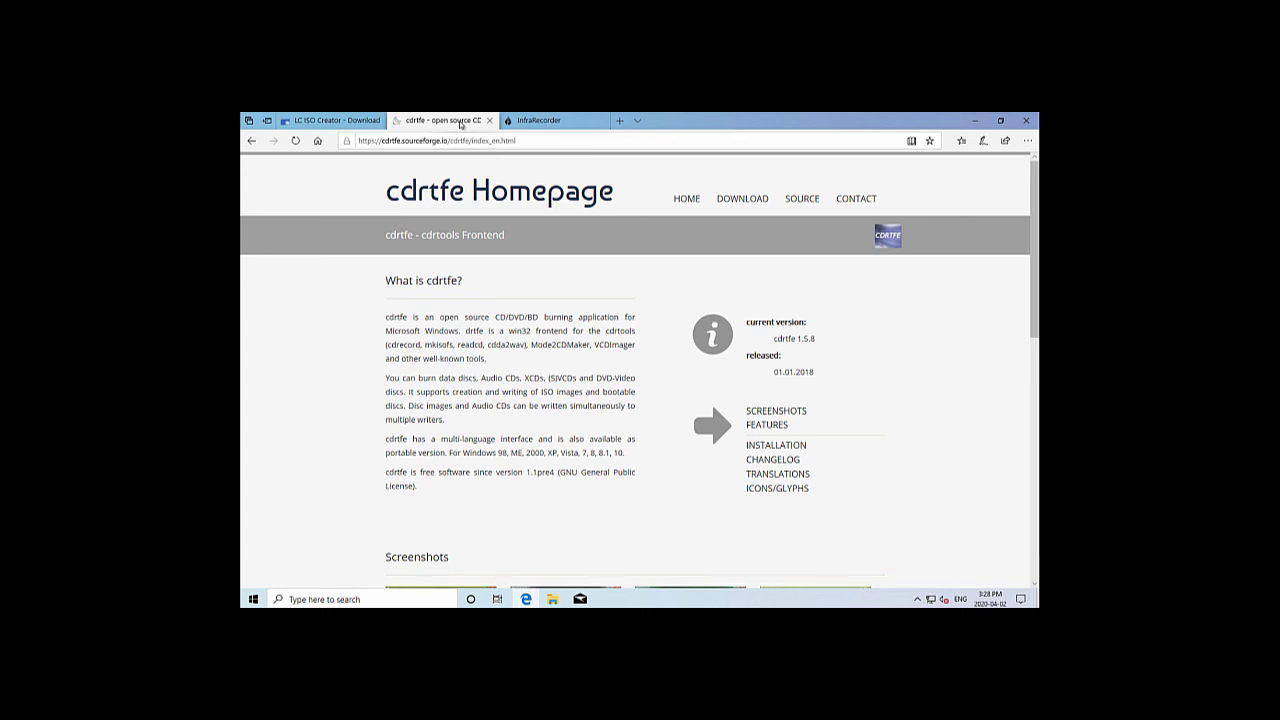
left_click(357, 123)
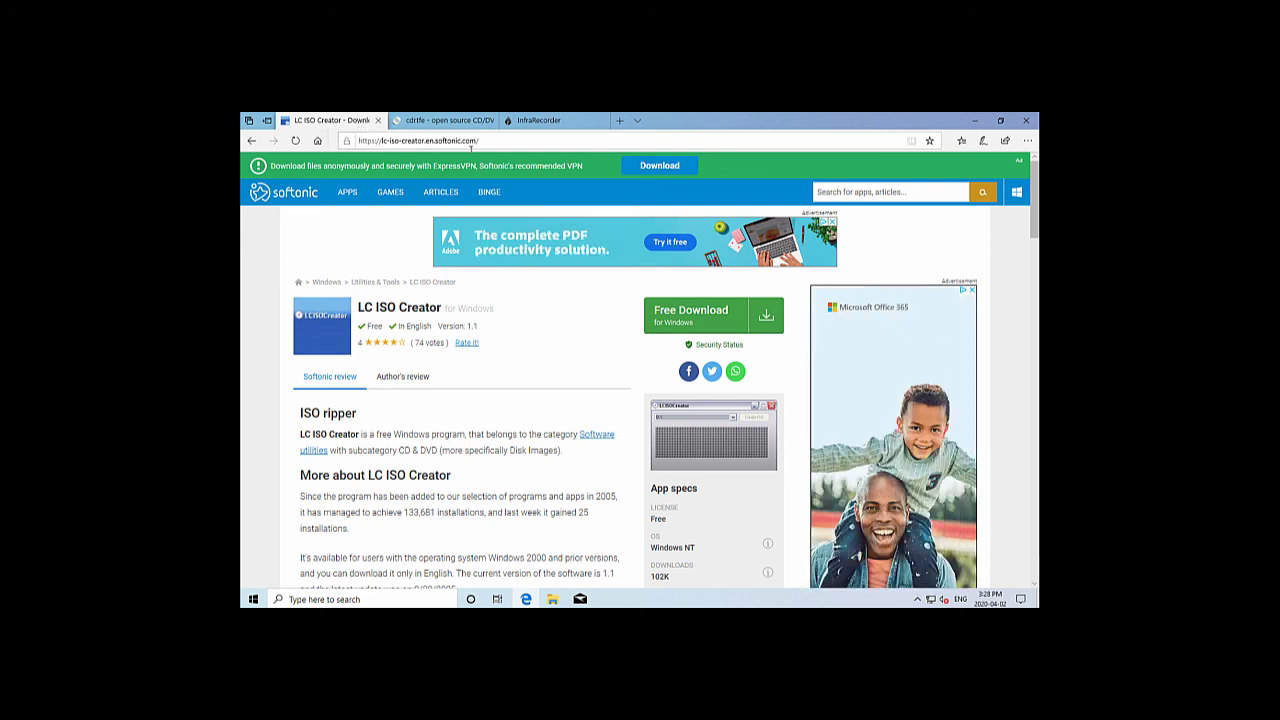
left_click(978, 121)
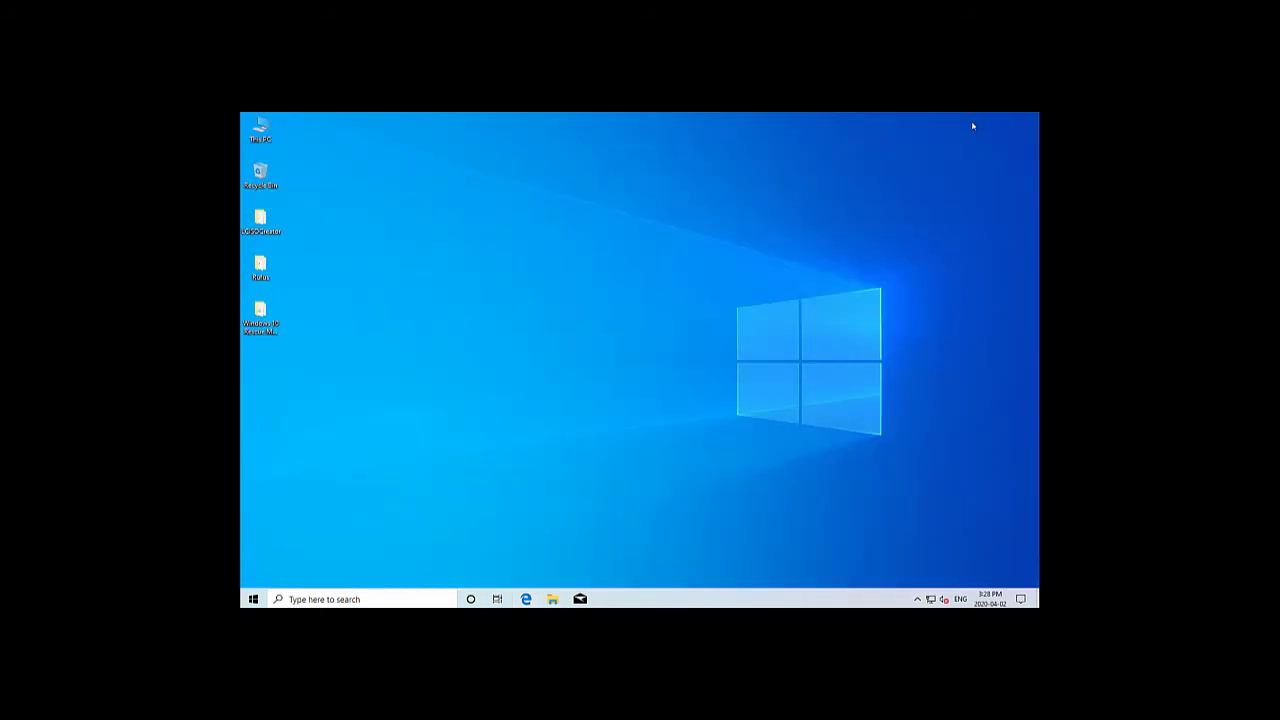
Run LCISOCreator and save an ISO of drive E: named 10 on the desktop
double_click(264, 224)
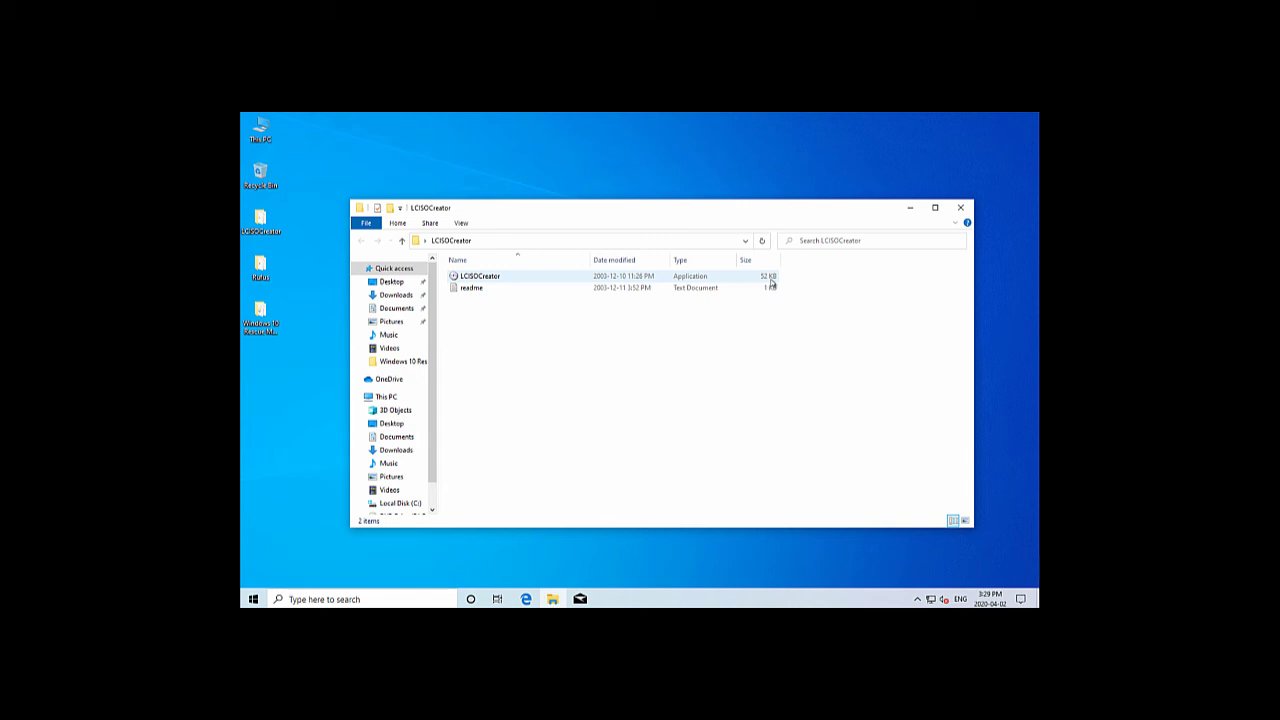
left_click(482, 279)
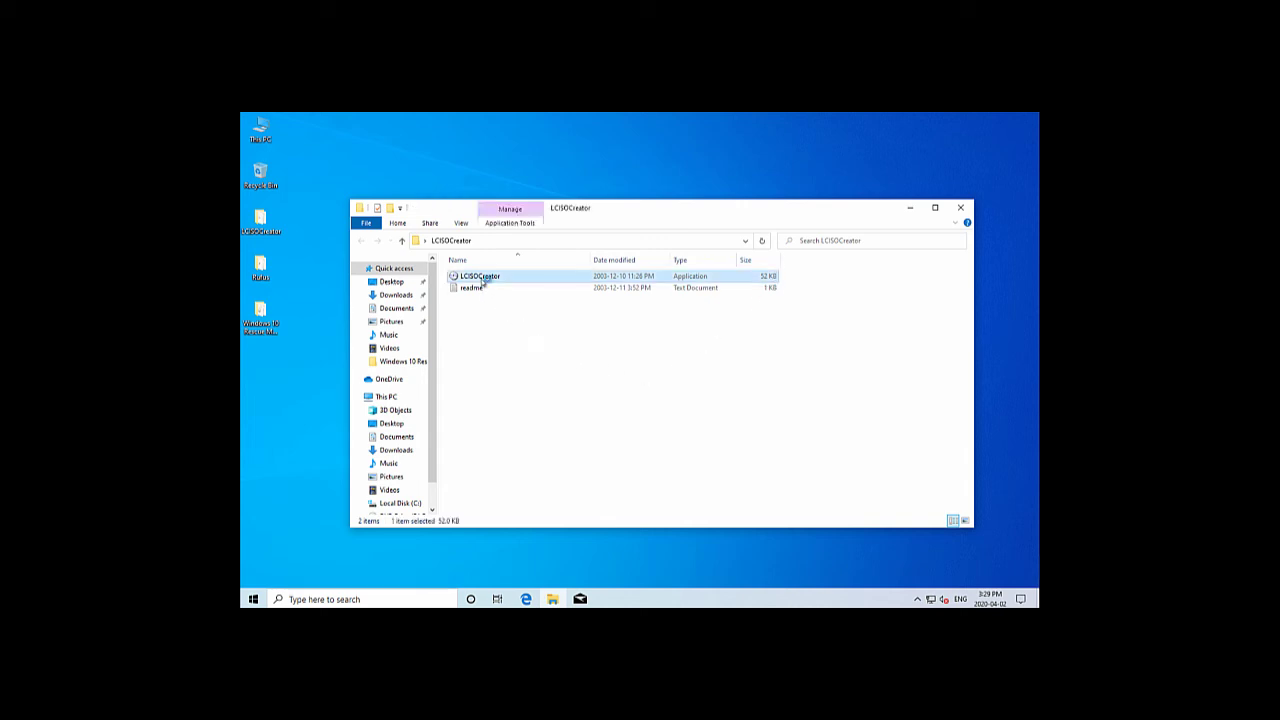
double_click(482, 278)
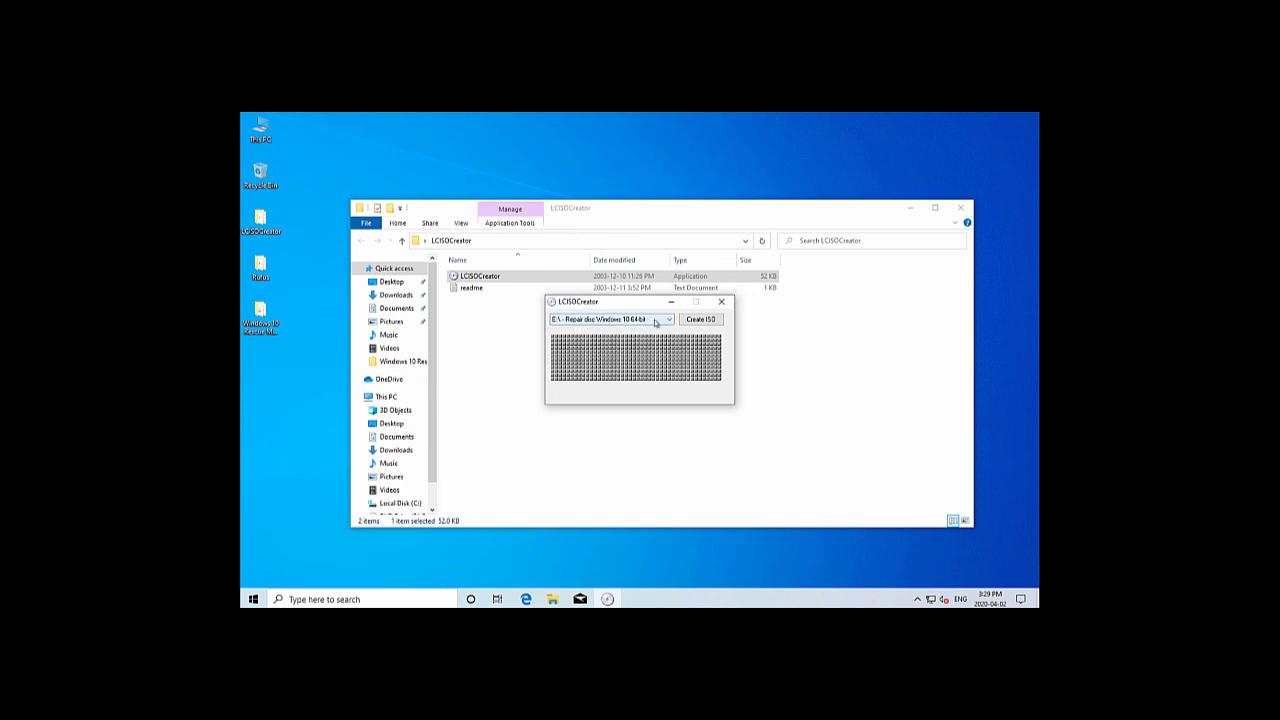
left_click(709, 320)
left_click(707, 320)
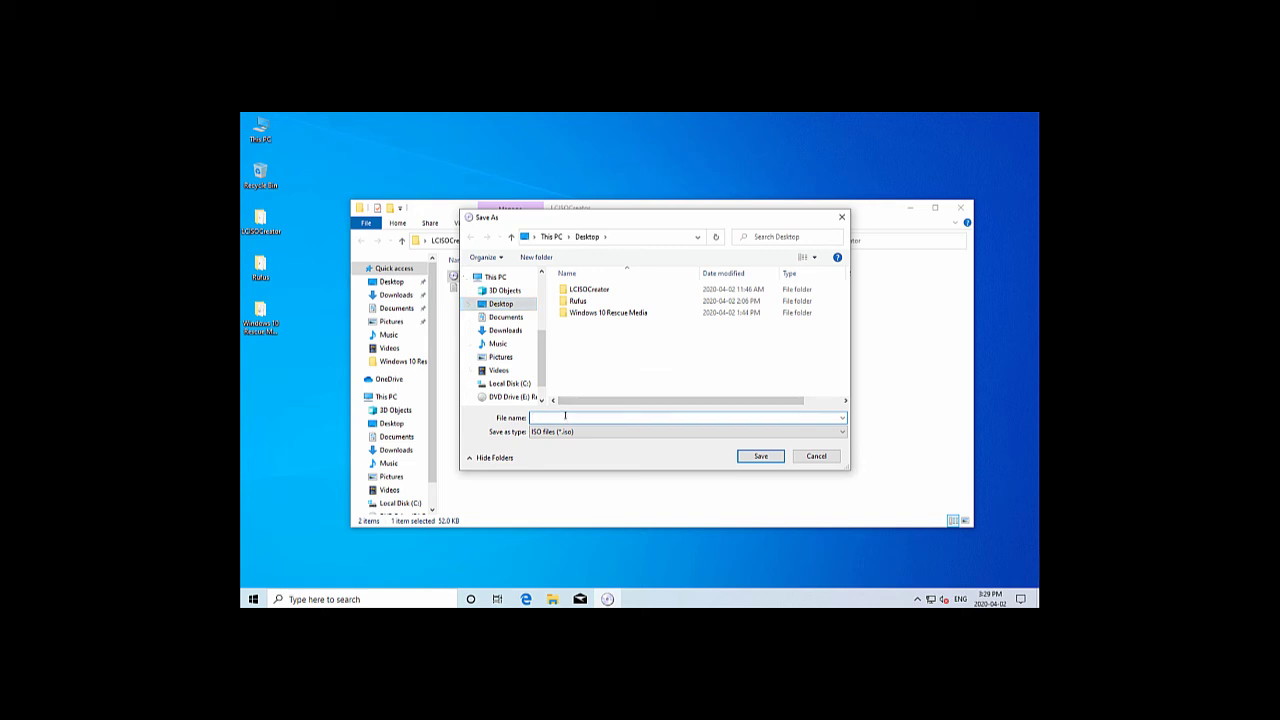
type("10")
left_click(752, 460)
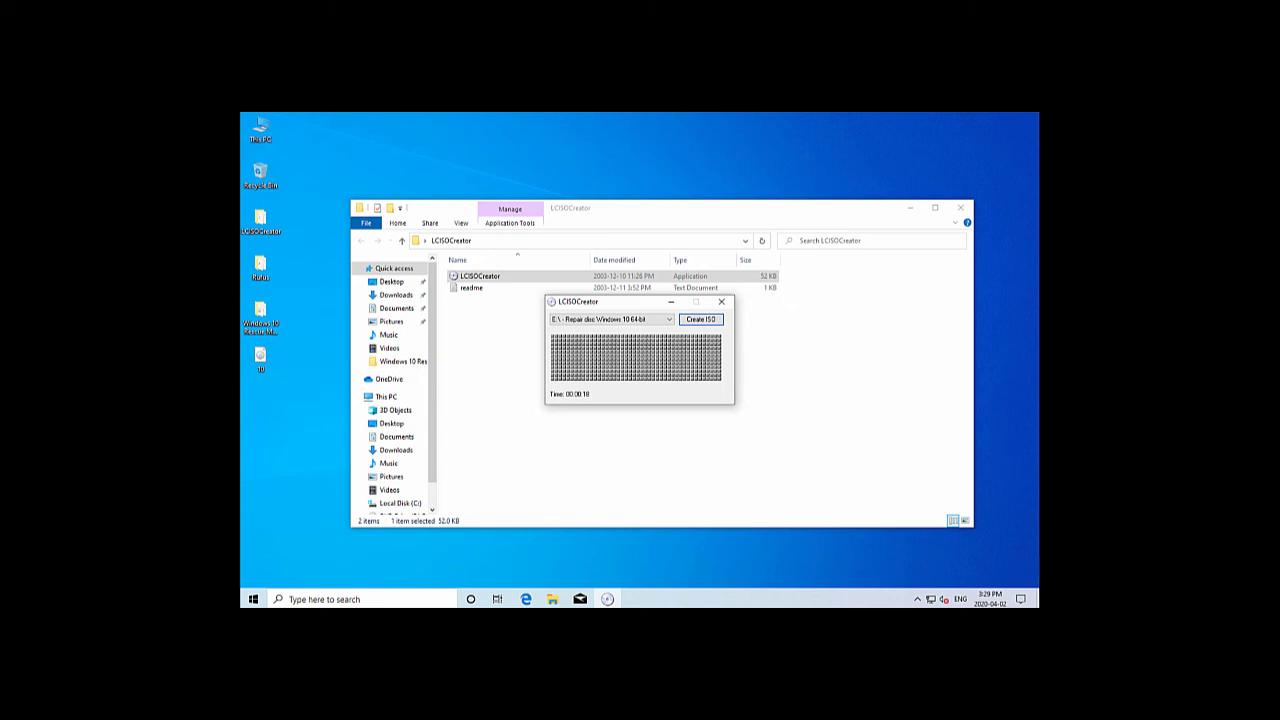
Check the 10 ISO's properties, quit LCISOCreator, and open the Windows 10 Rescue Media folder
left_click(260, 358)
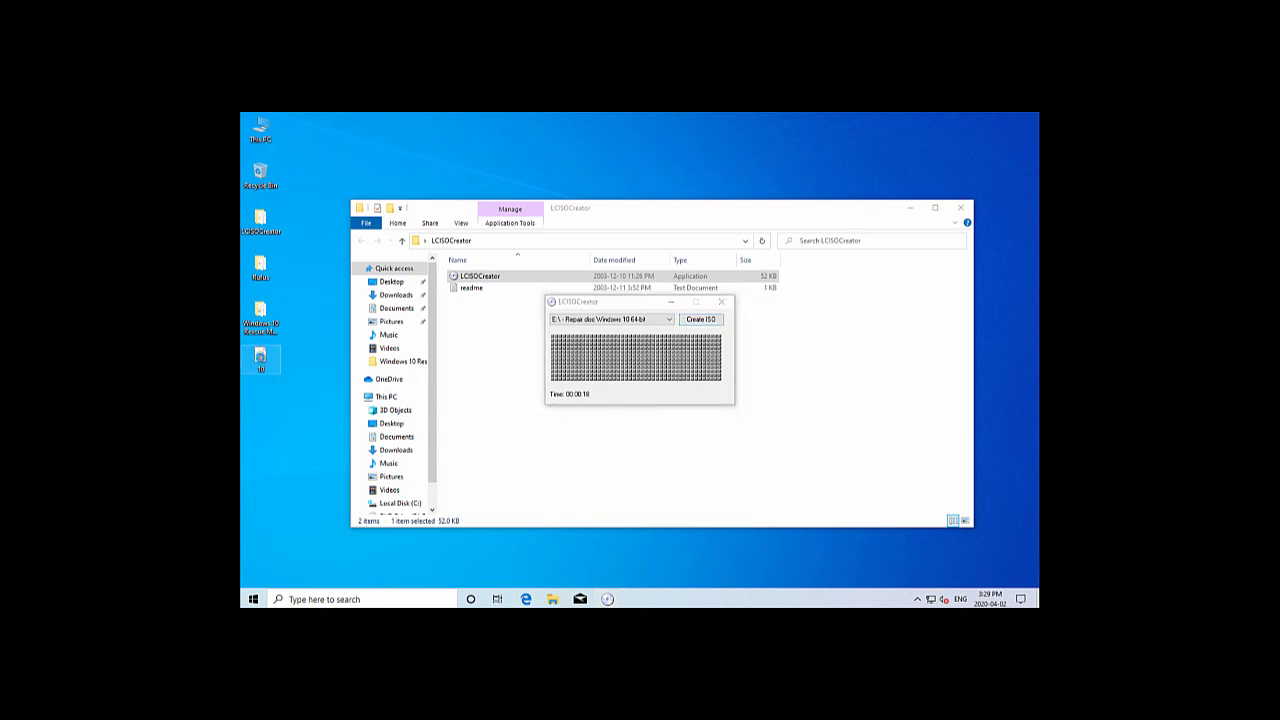
right_click(259, 358)
left_click(293, 543)
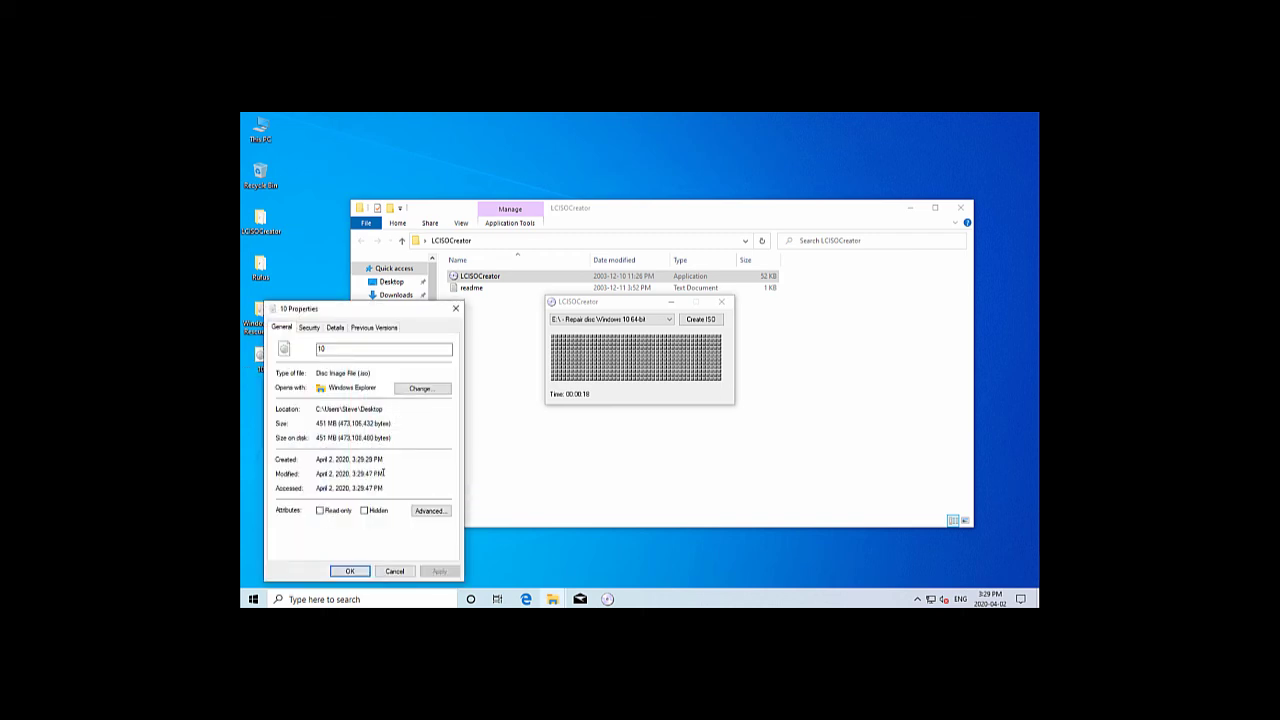
left_click(390, 573)
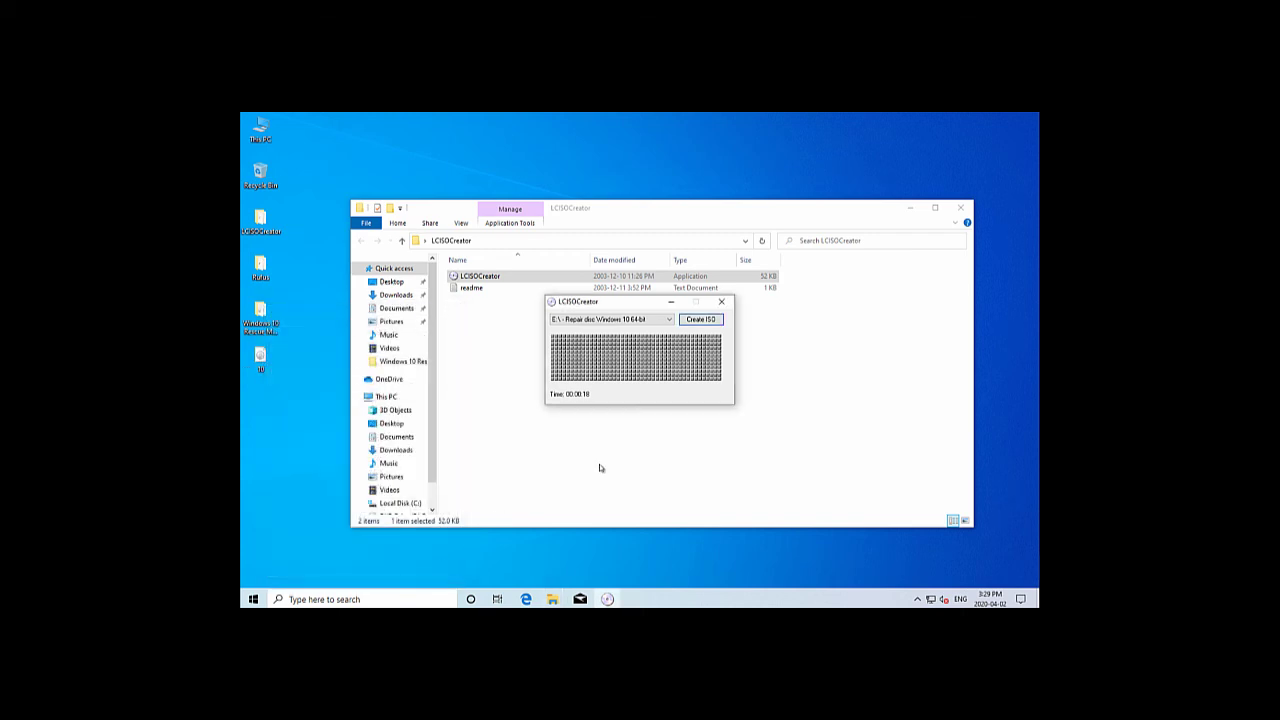
left_click(722, 303)
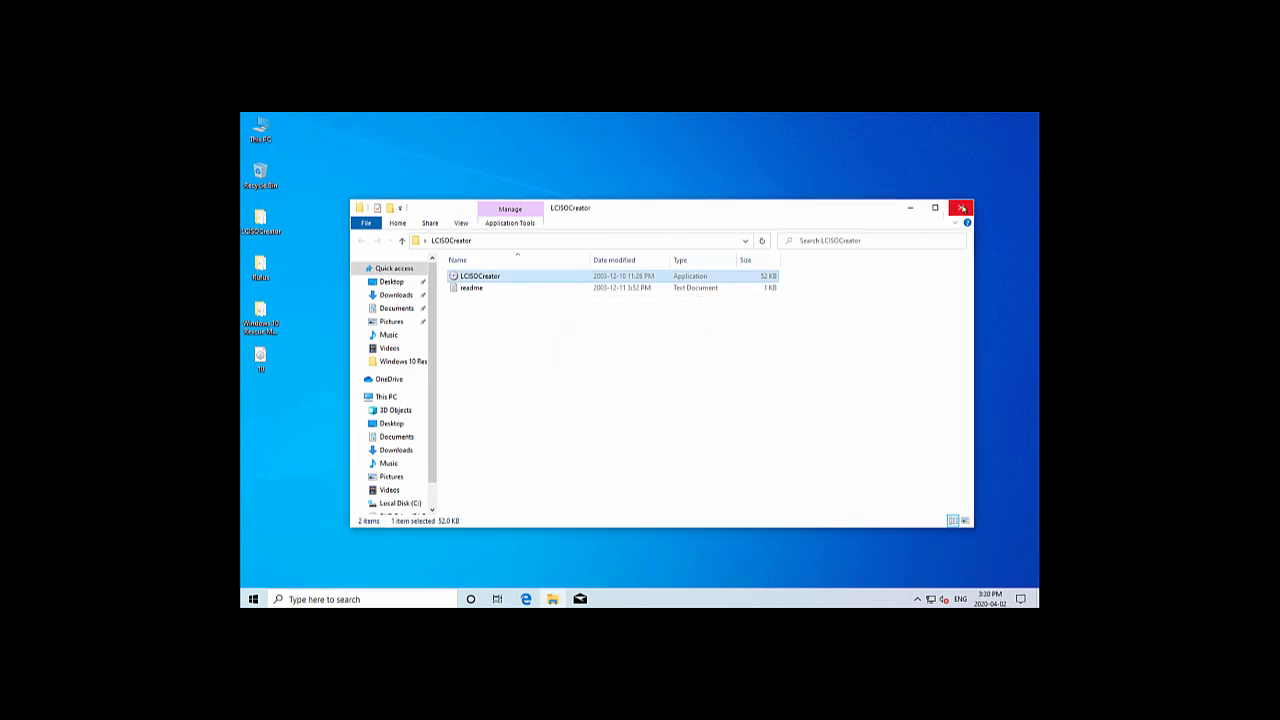
left_click(961, 210)
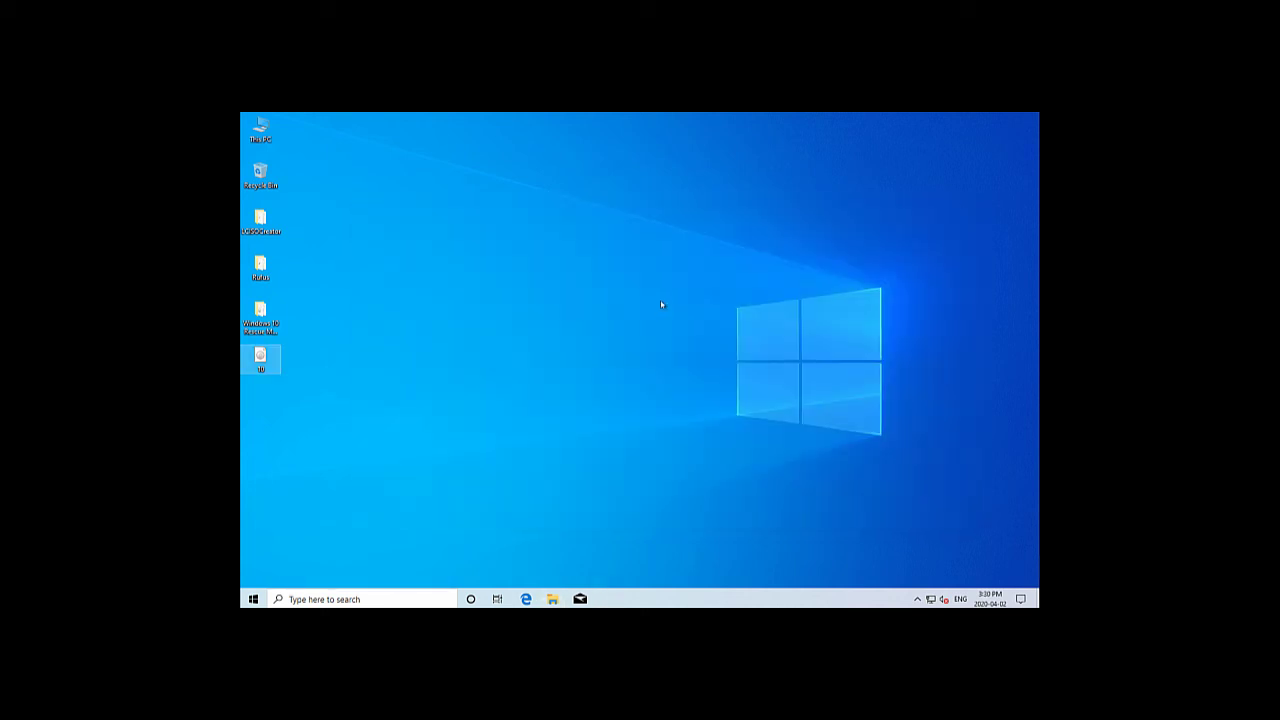
double_click(268, 318)
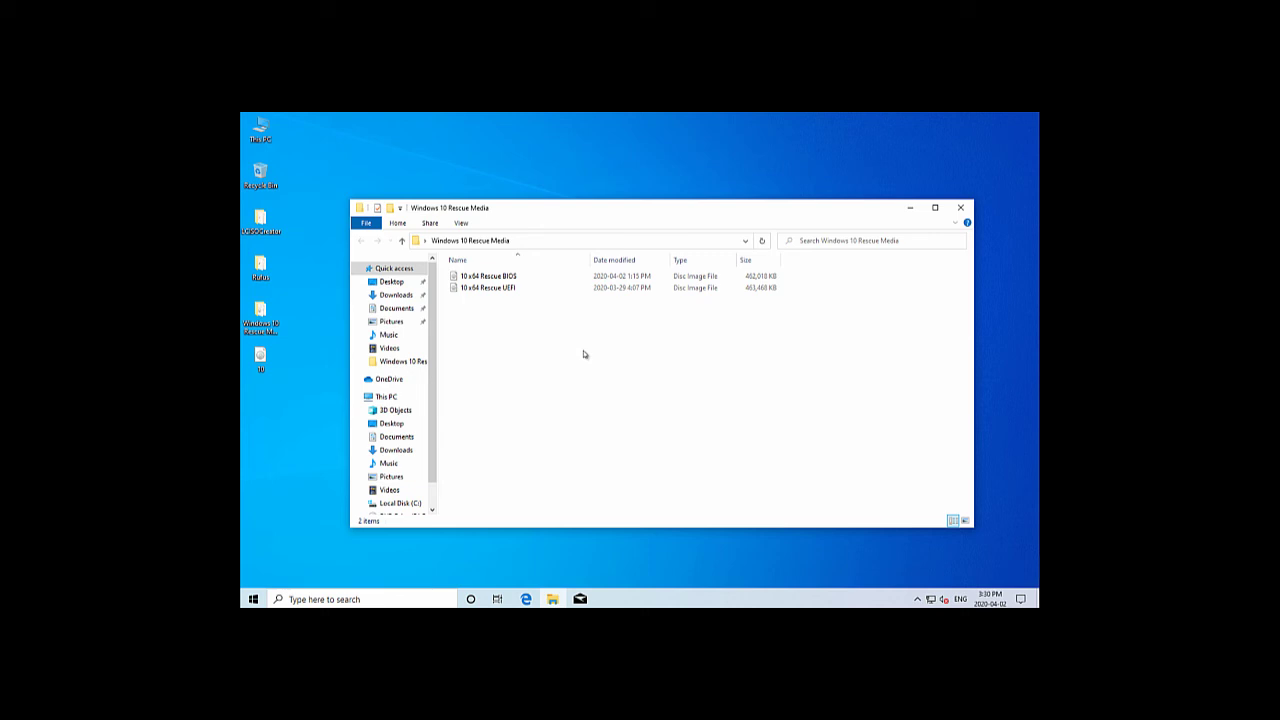
Browse the boot files on DVD Drive (E:) from This PC, then close both Explorer windows
double_click(260, 128)
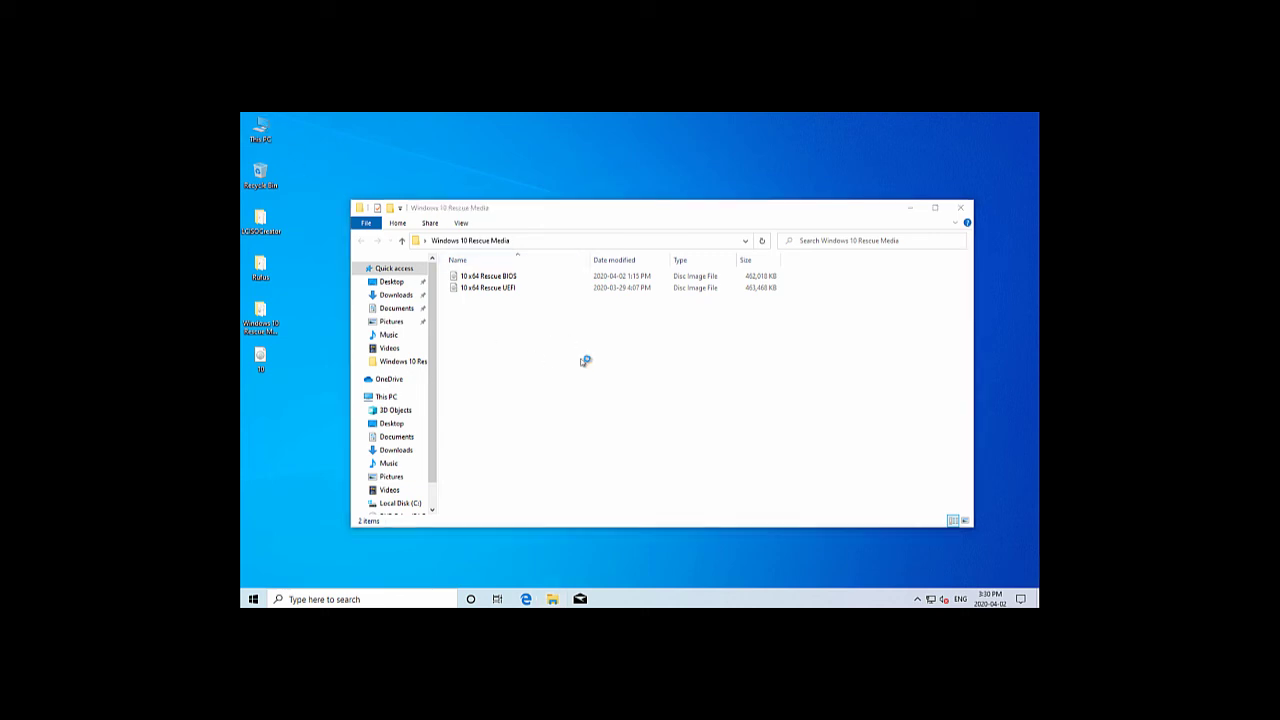
double_click(655, 410)
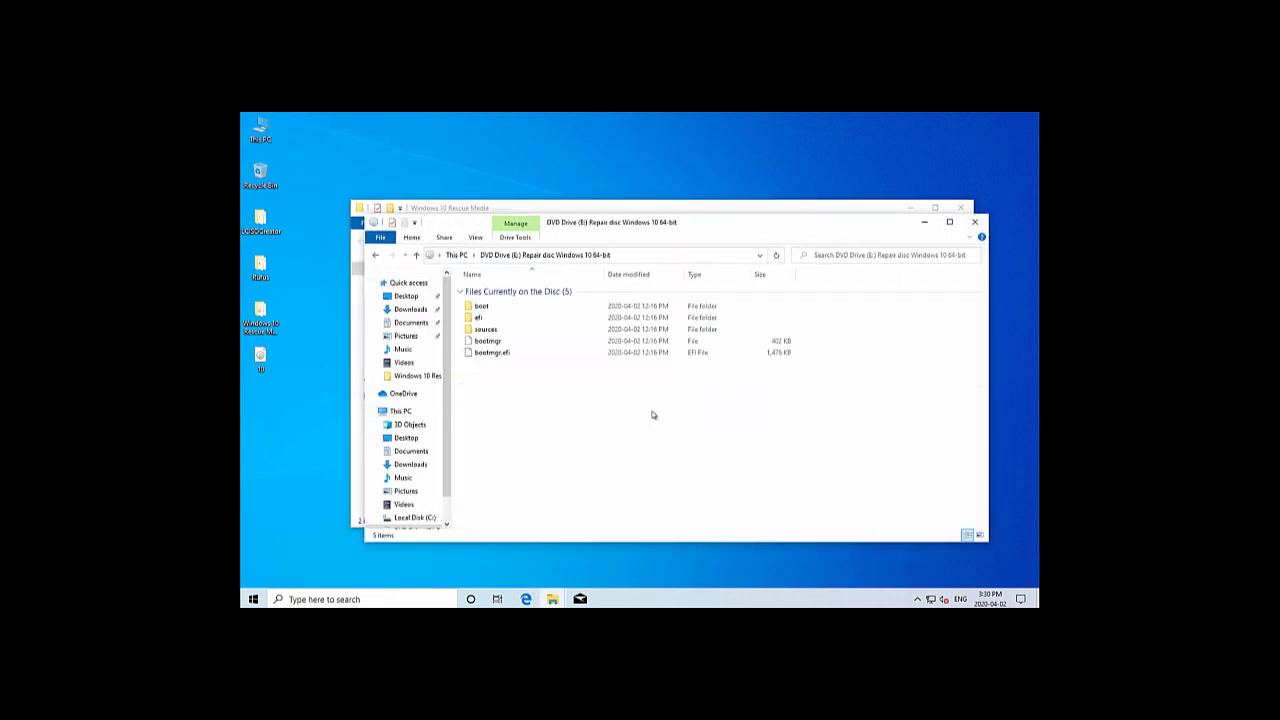
mouse_move(531, 362)
left_click(975, 224)
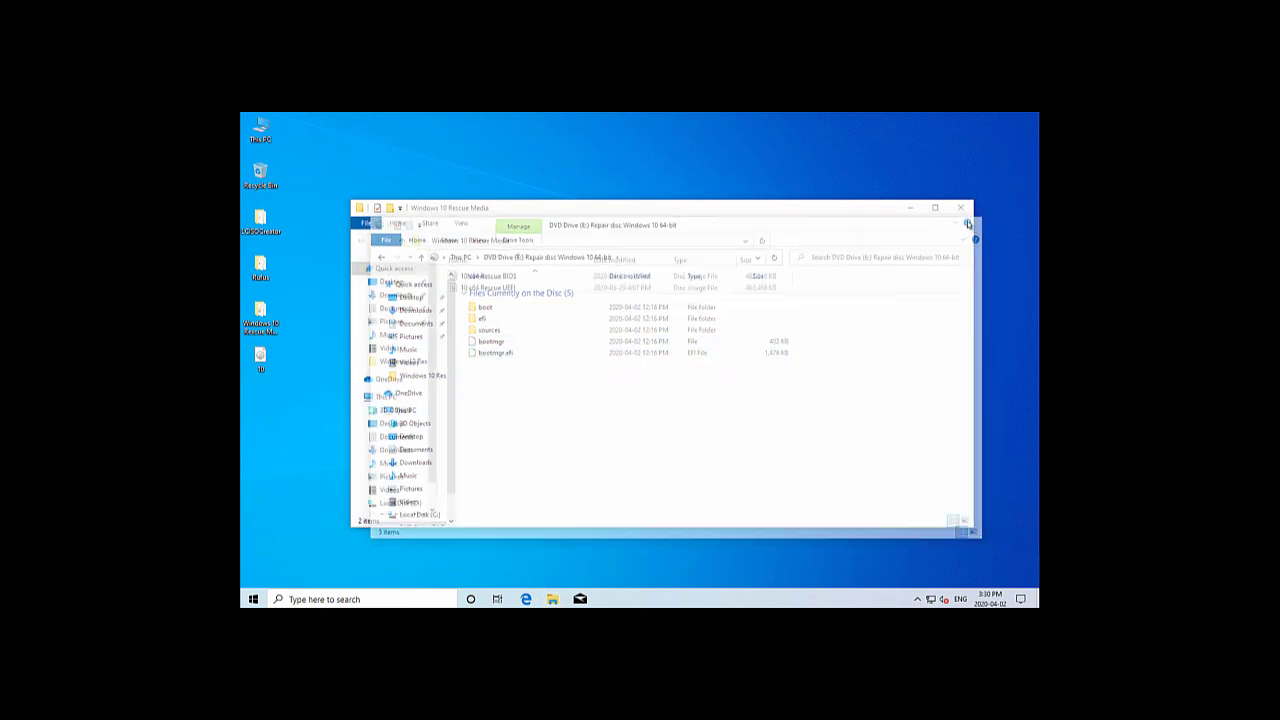
left_click(961, 210)
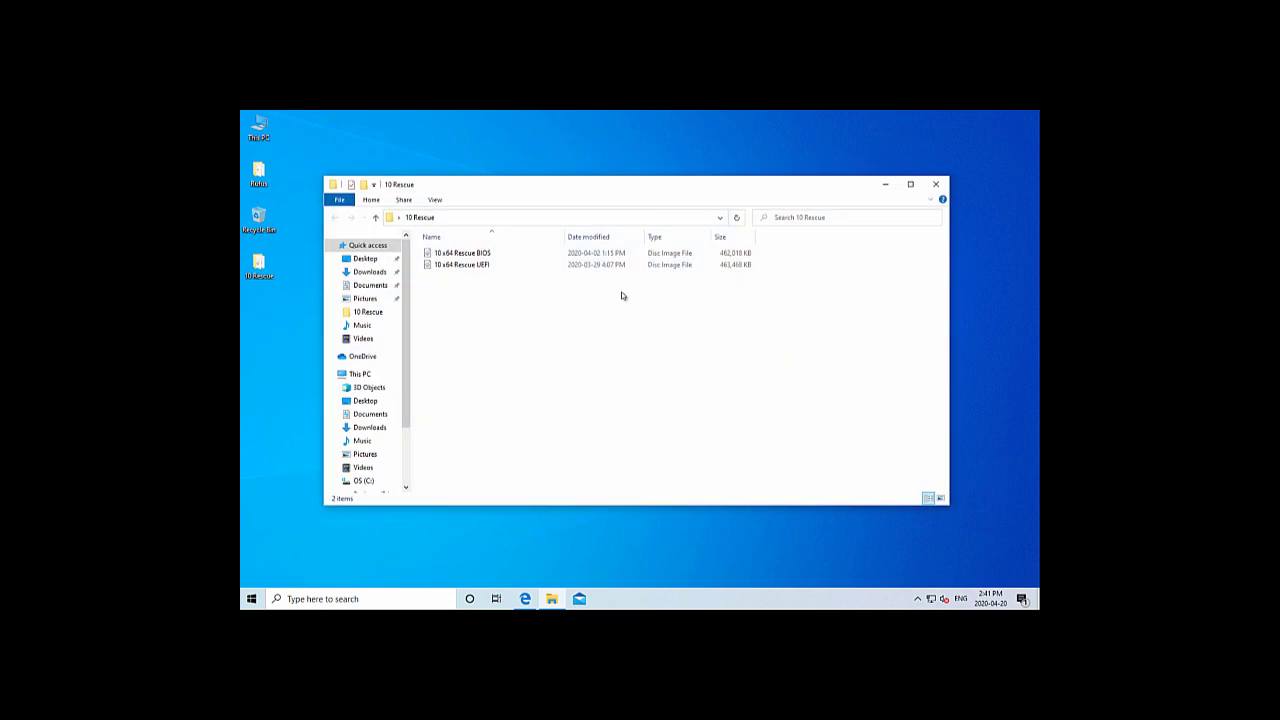
Review both 10 x64 Rescue images, then confirm Blank (F:) in This PC shows 14.3 GB free
left_click(485, 256)
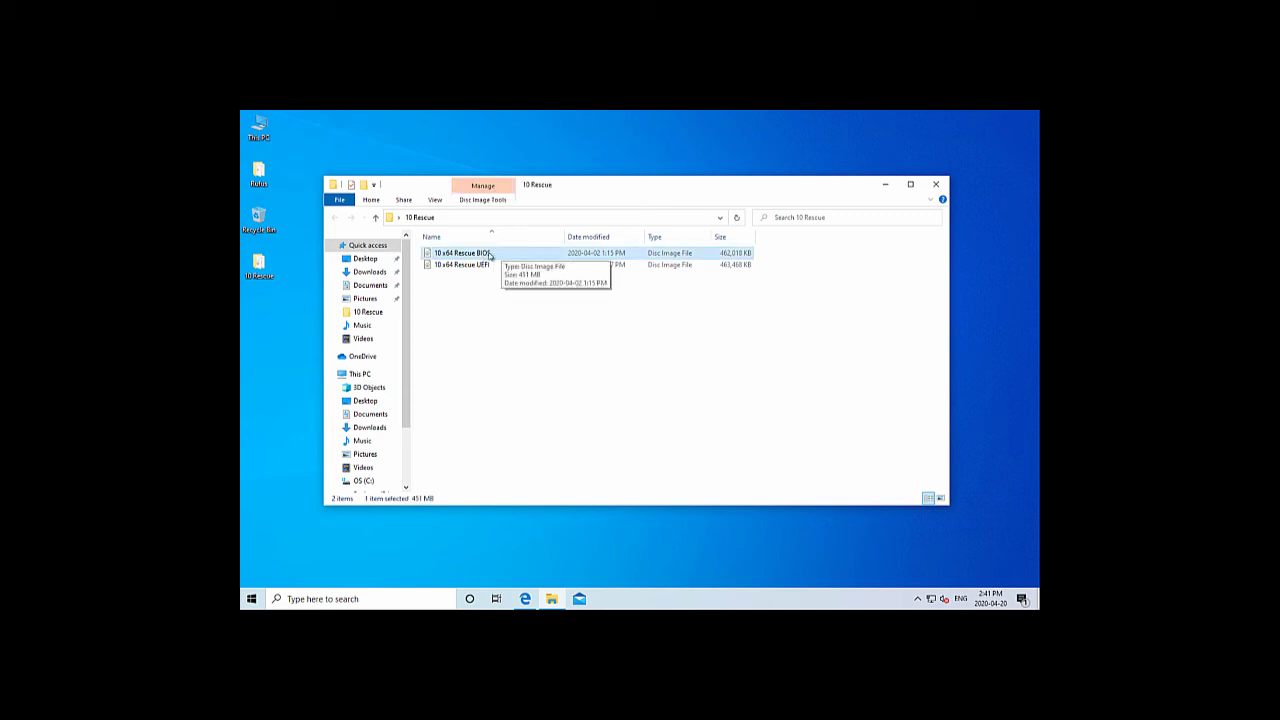
left_click(486, 265)
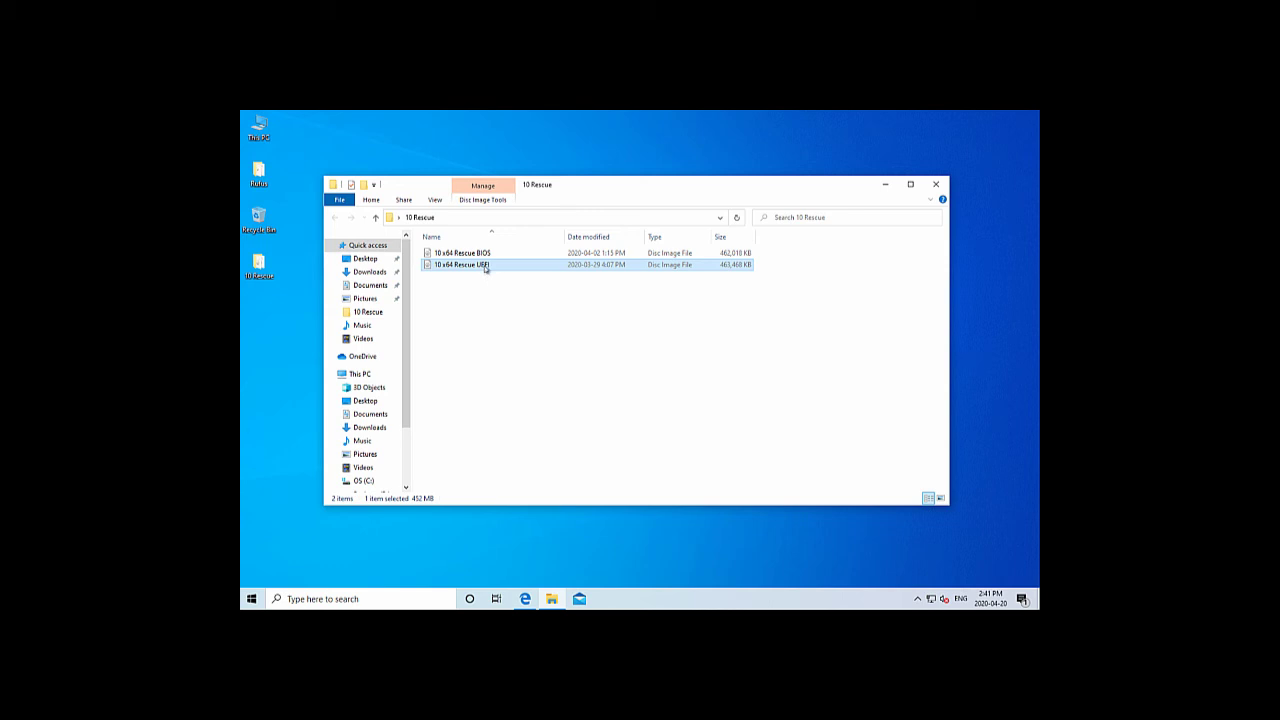
left_click(937, 185)
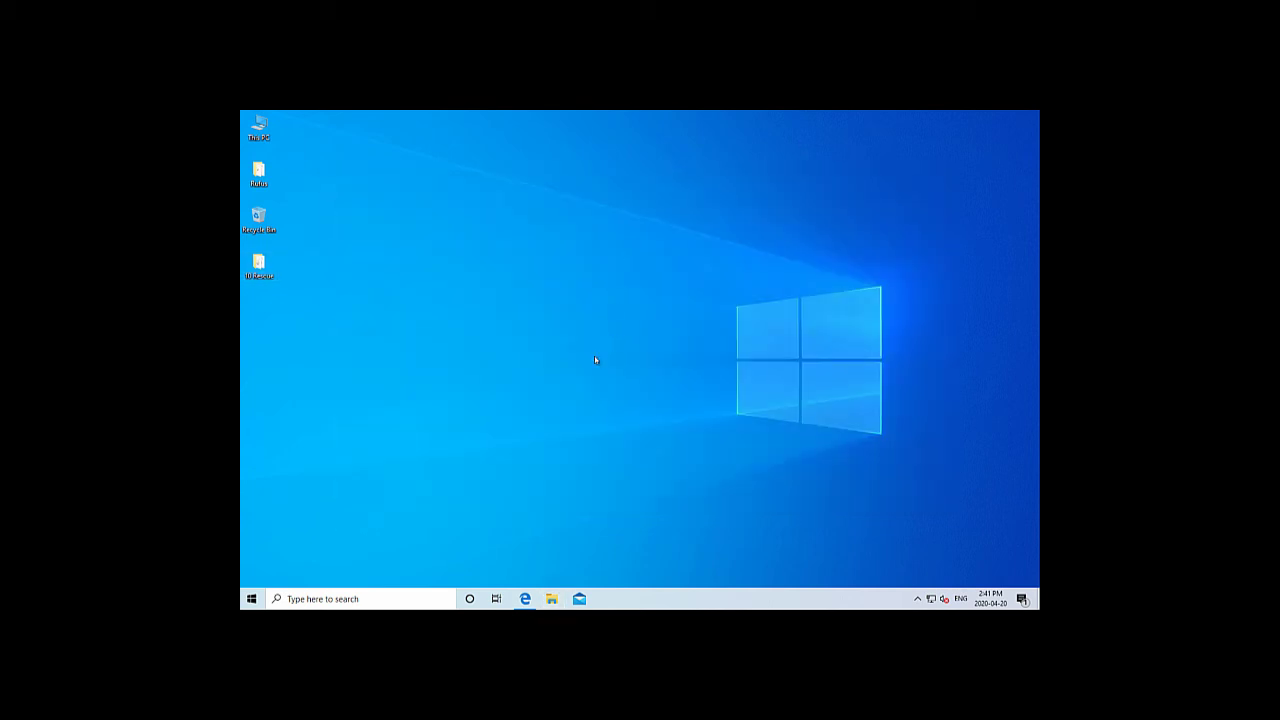
left_click(258, 127)
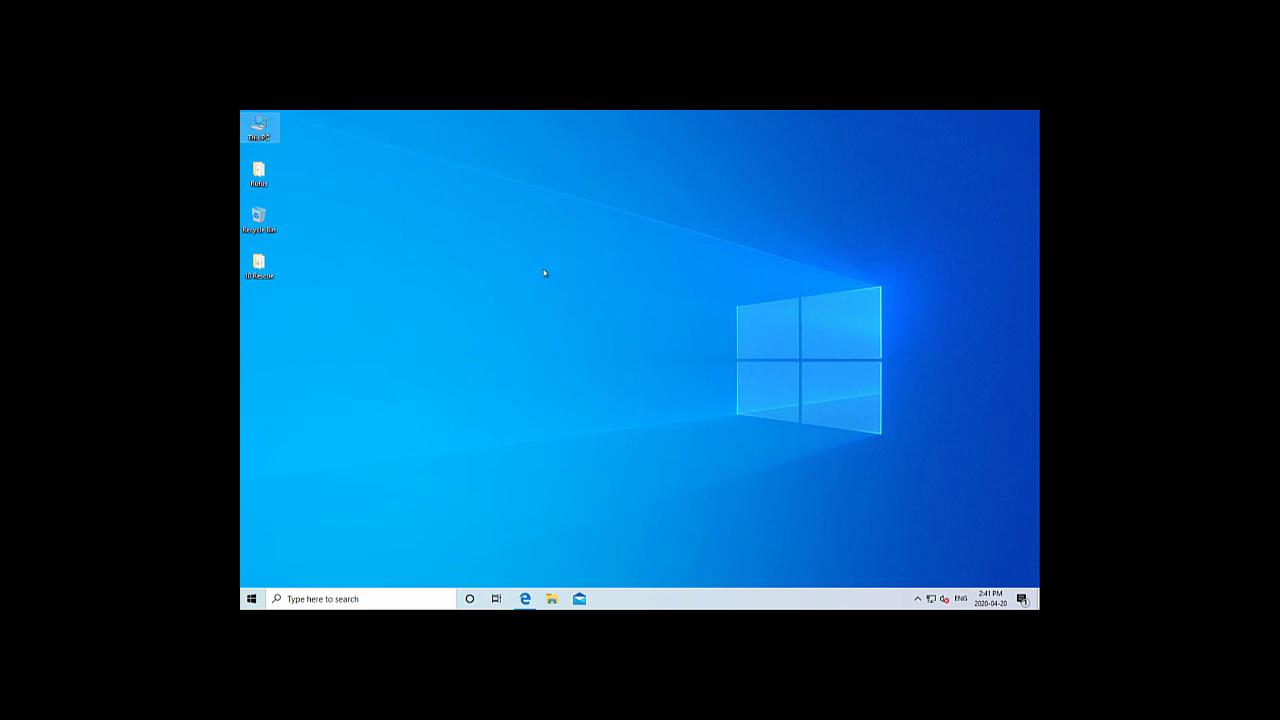
key("Return")
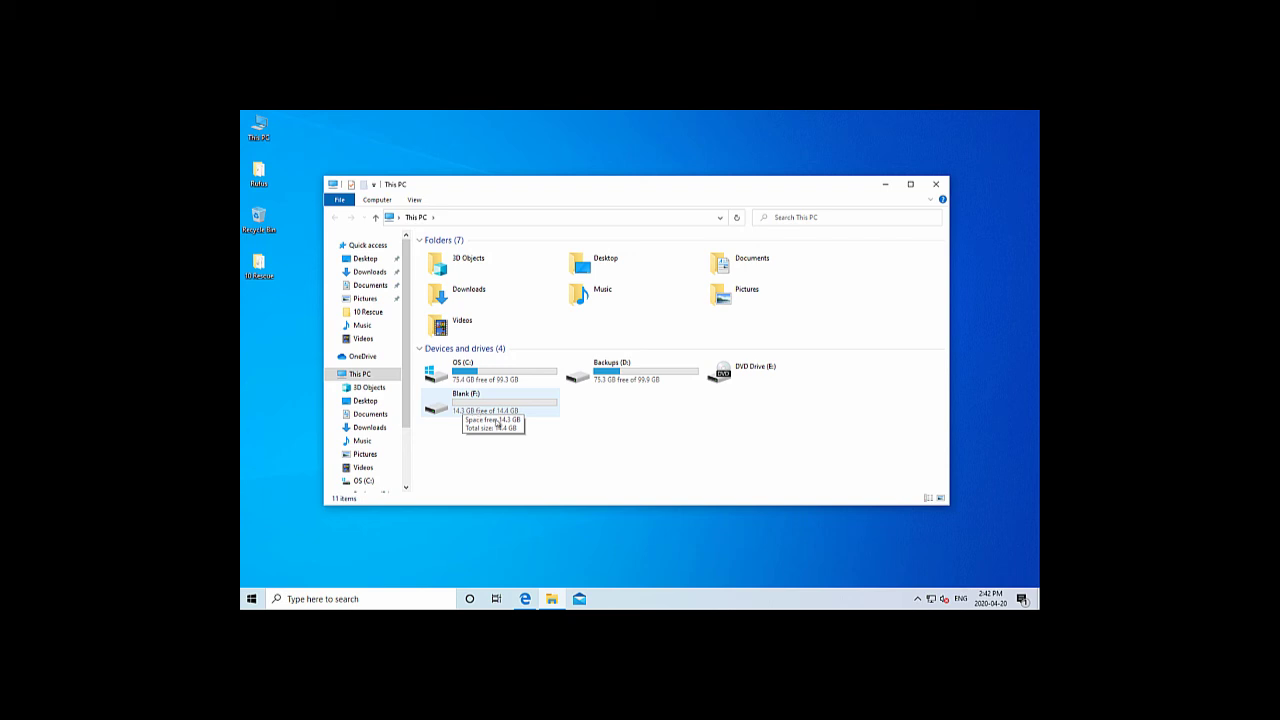
left_click(933, 185)
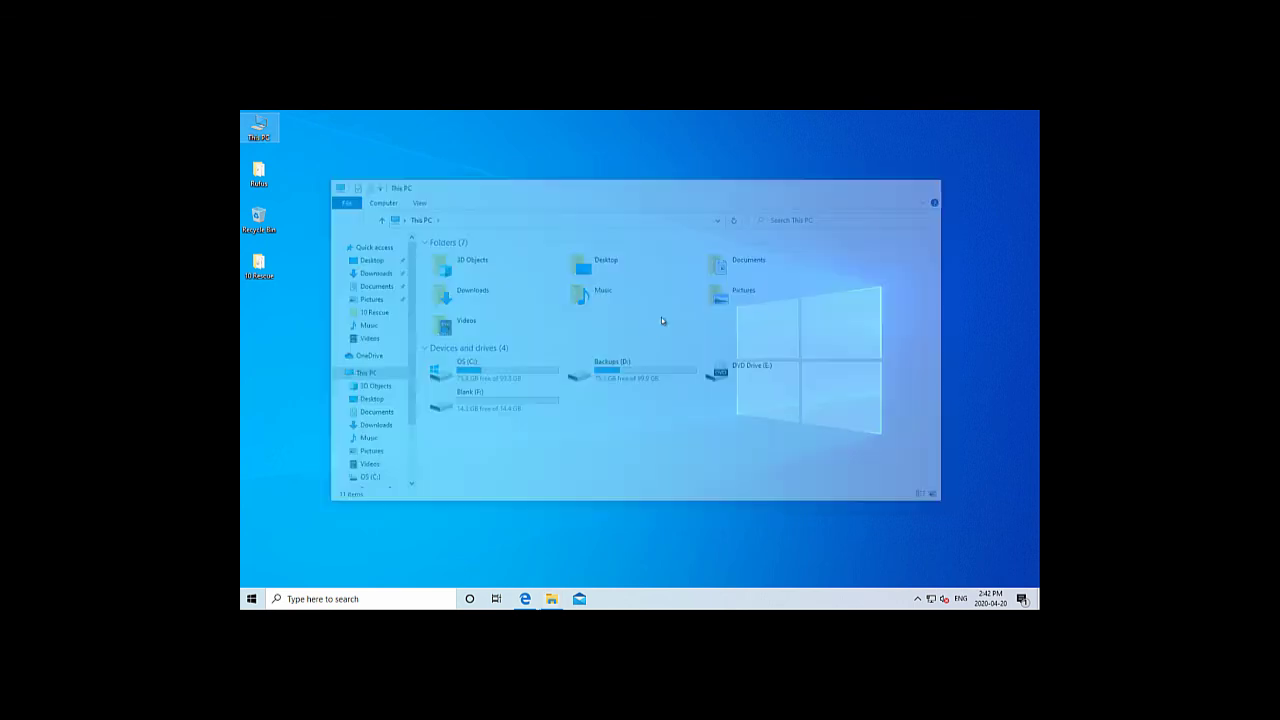
left_click(532, 600)
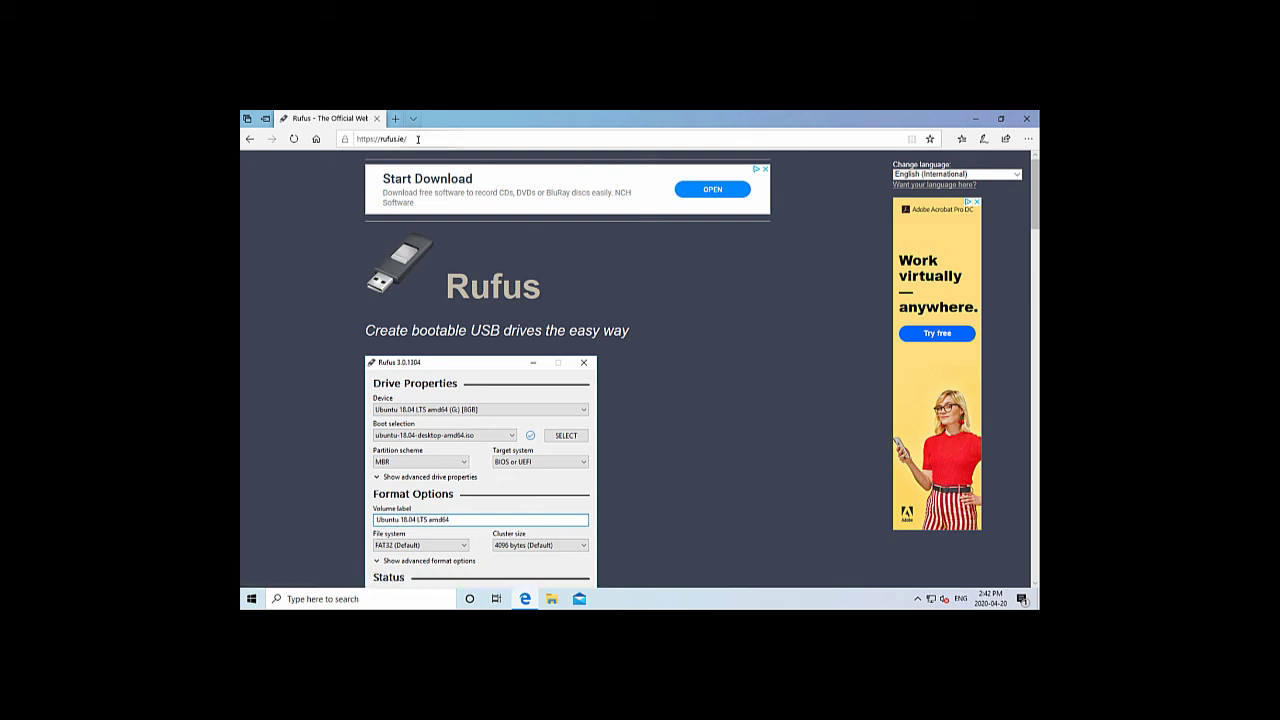
left_click(418, 139)
left_click(420, 137)
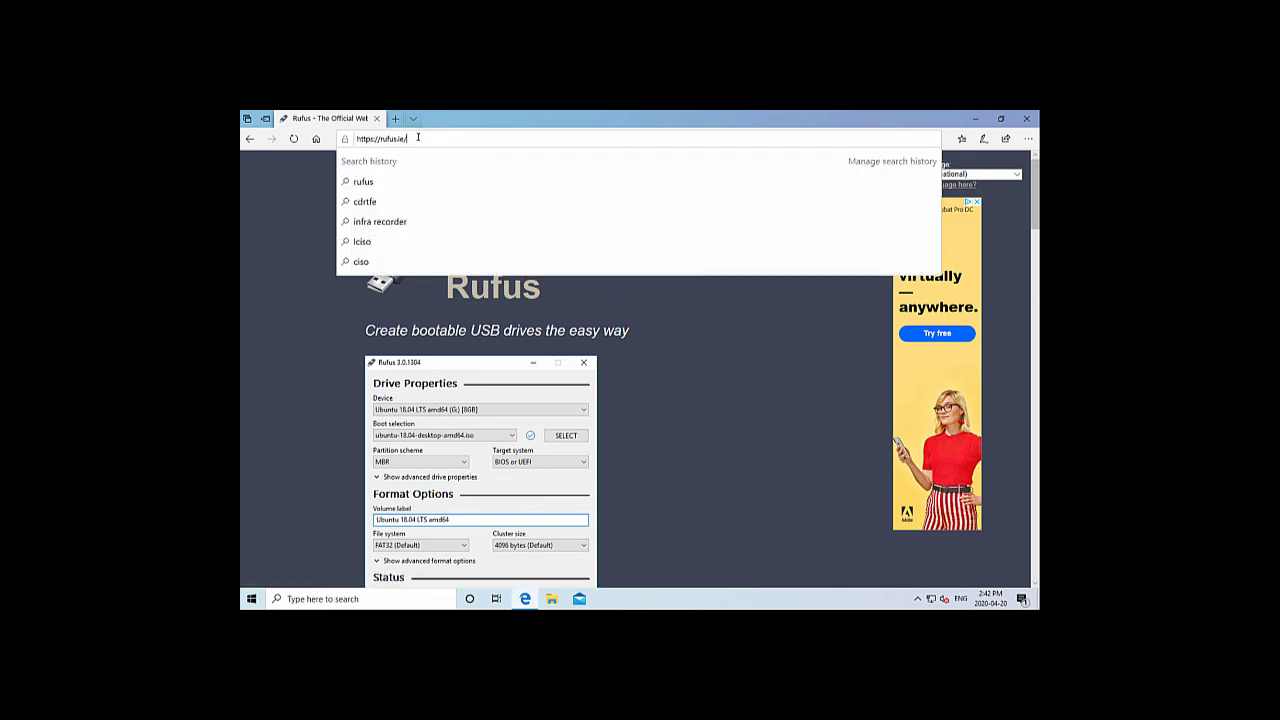
left_click(730, 388)
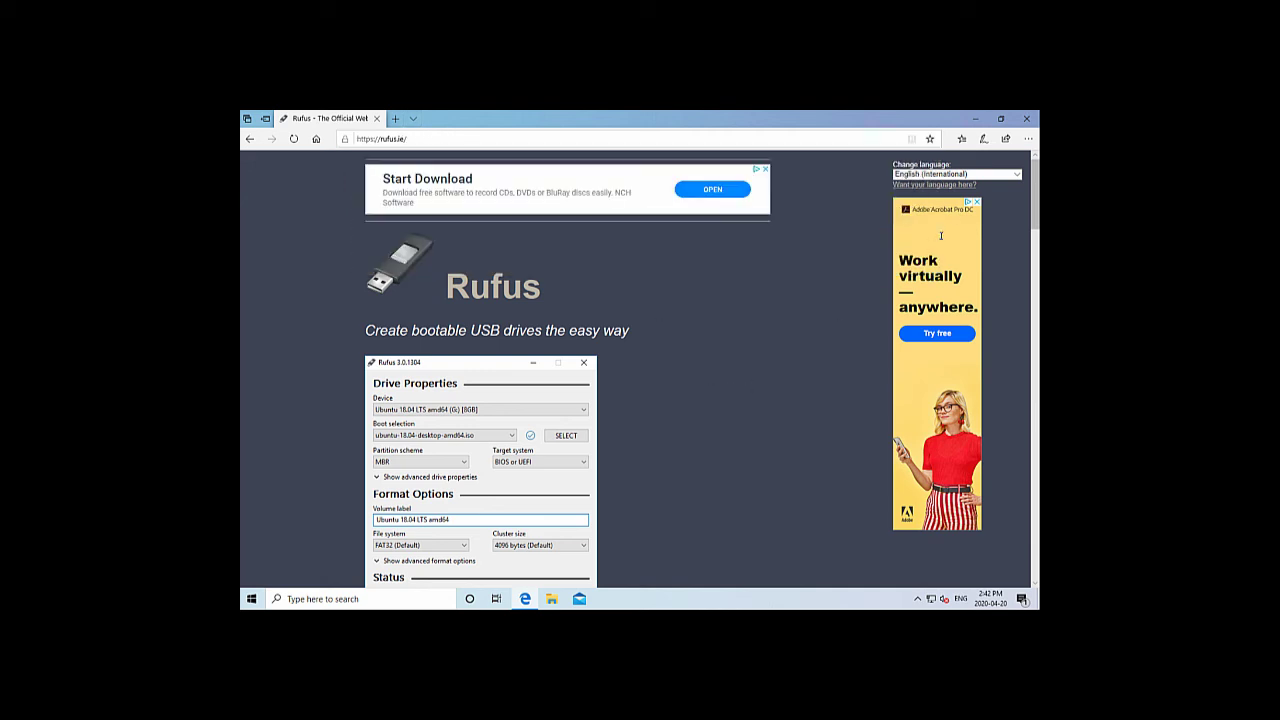
left_click(975, 118)
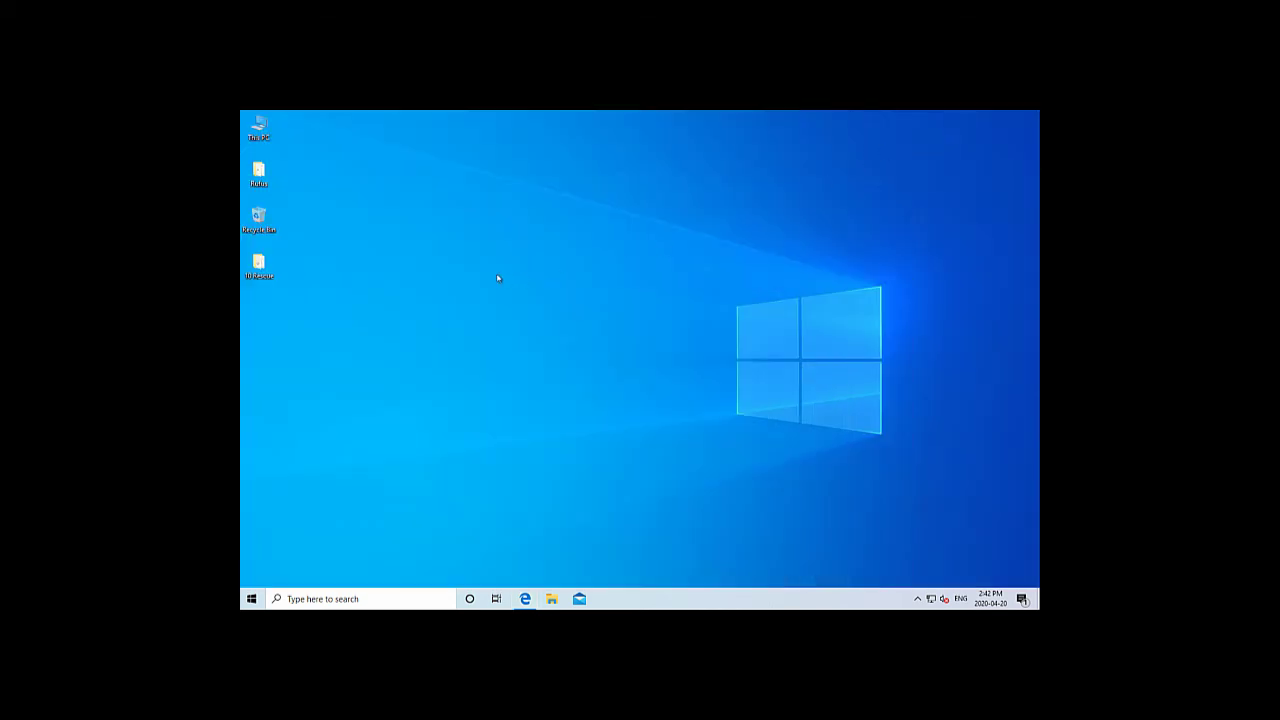
Launch rufus-3.8p with admin rights and load 10 x64 Rescue UEFI.iso from the 10 Rescue folder
double_click(272, 176)
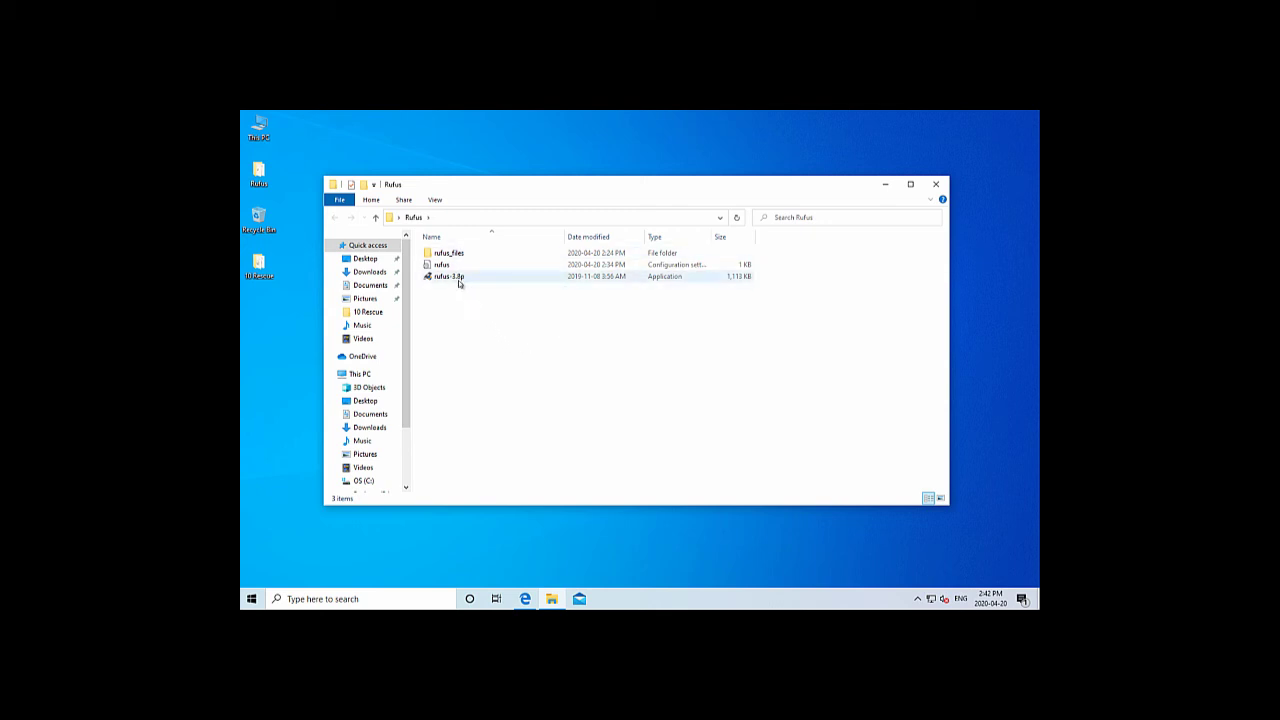
double_click(459, 281)
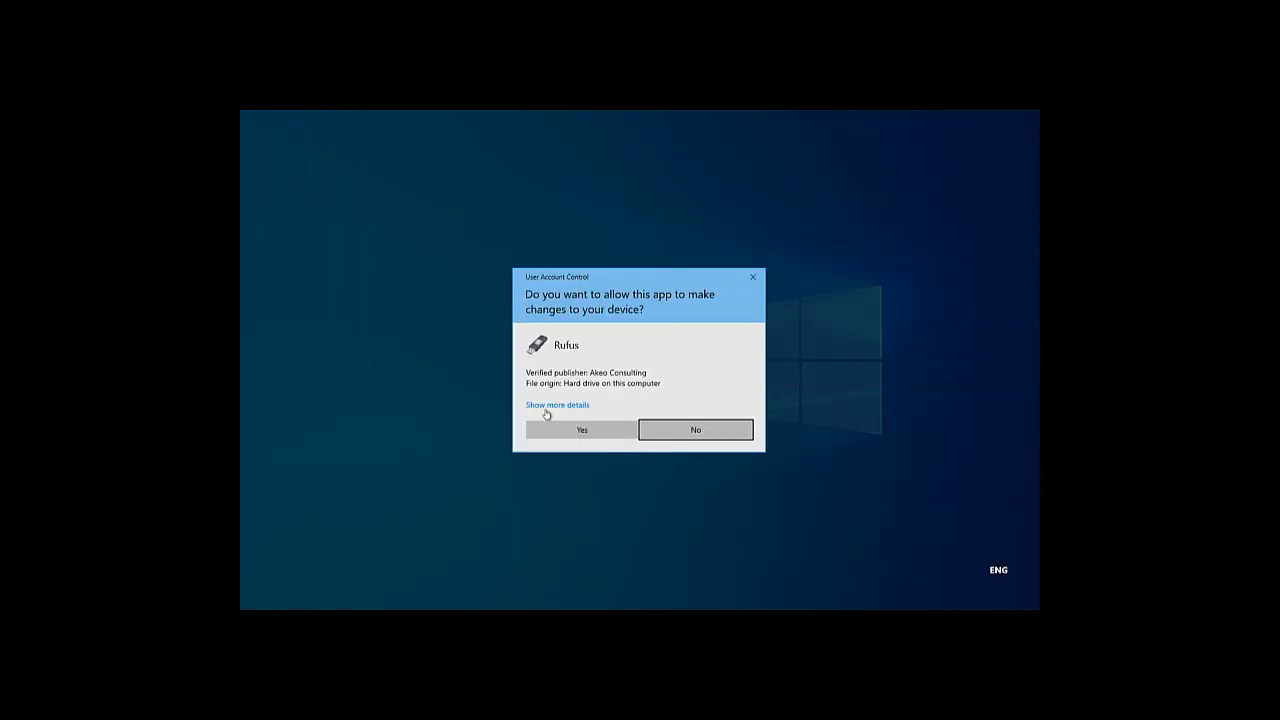
left_click(563, 430)
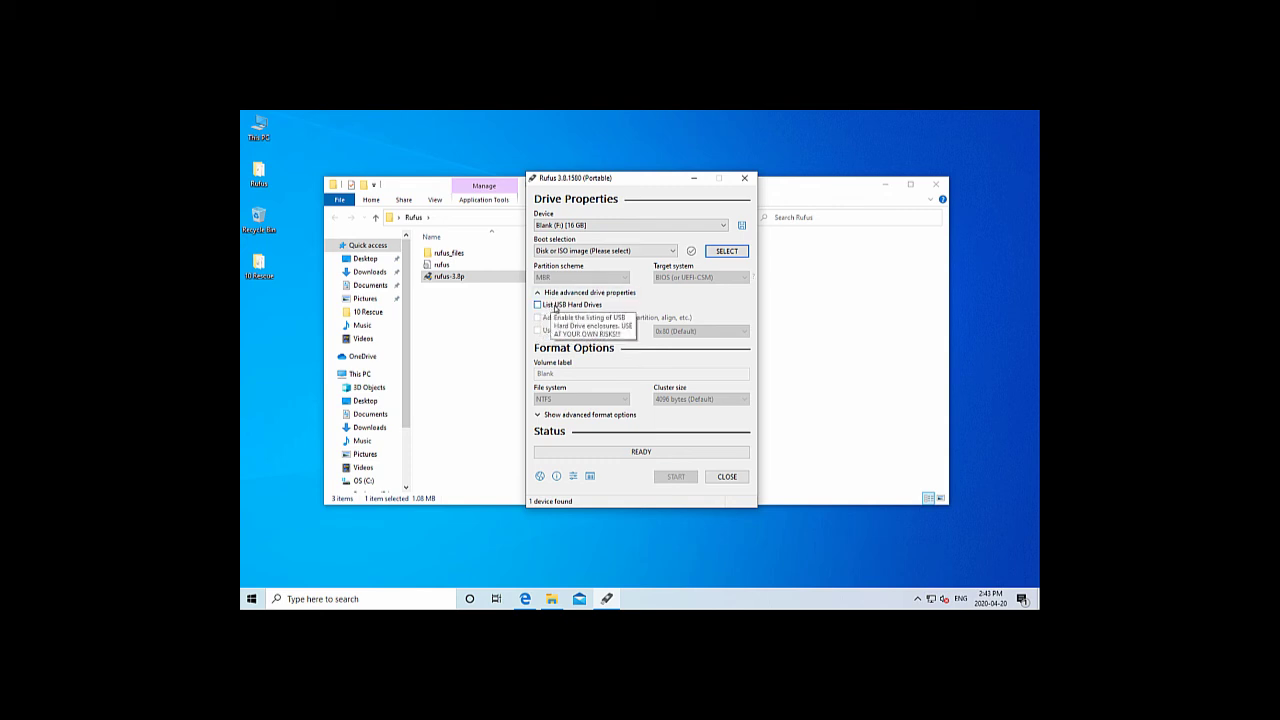
left_click(728, 253)
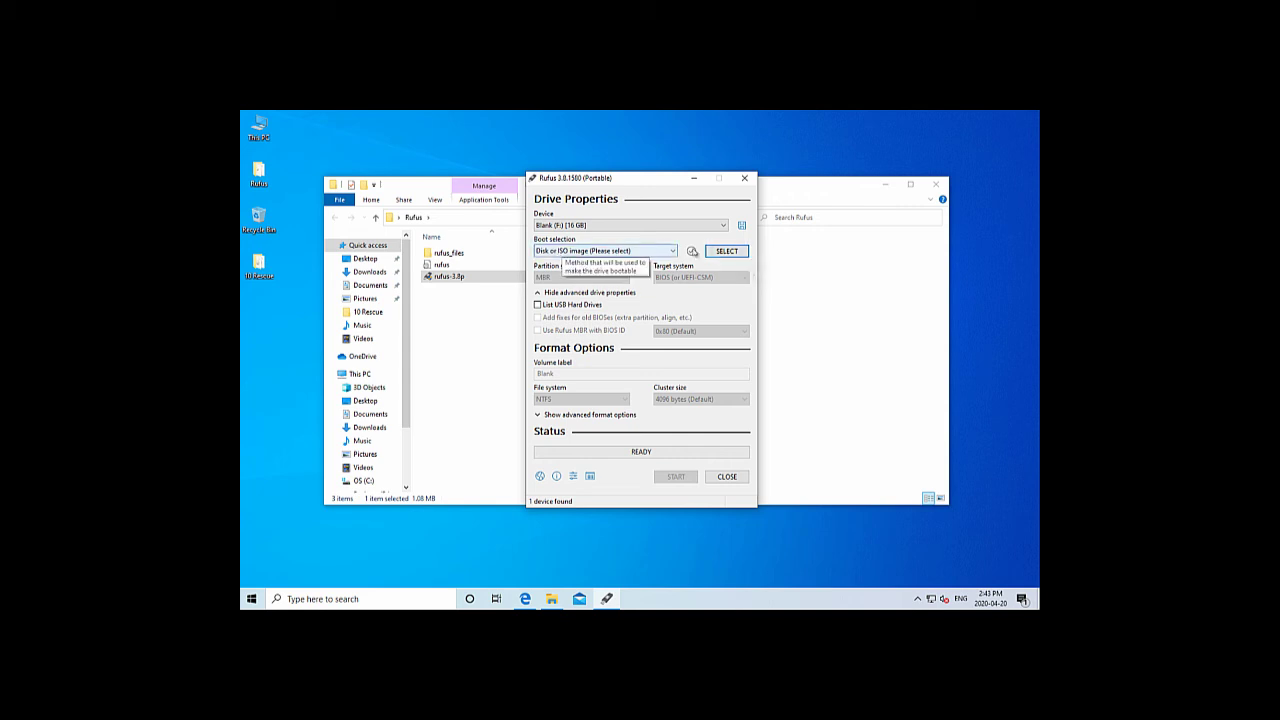
left_click(740, 254)
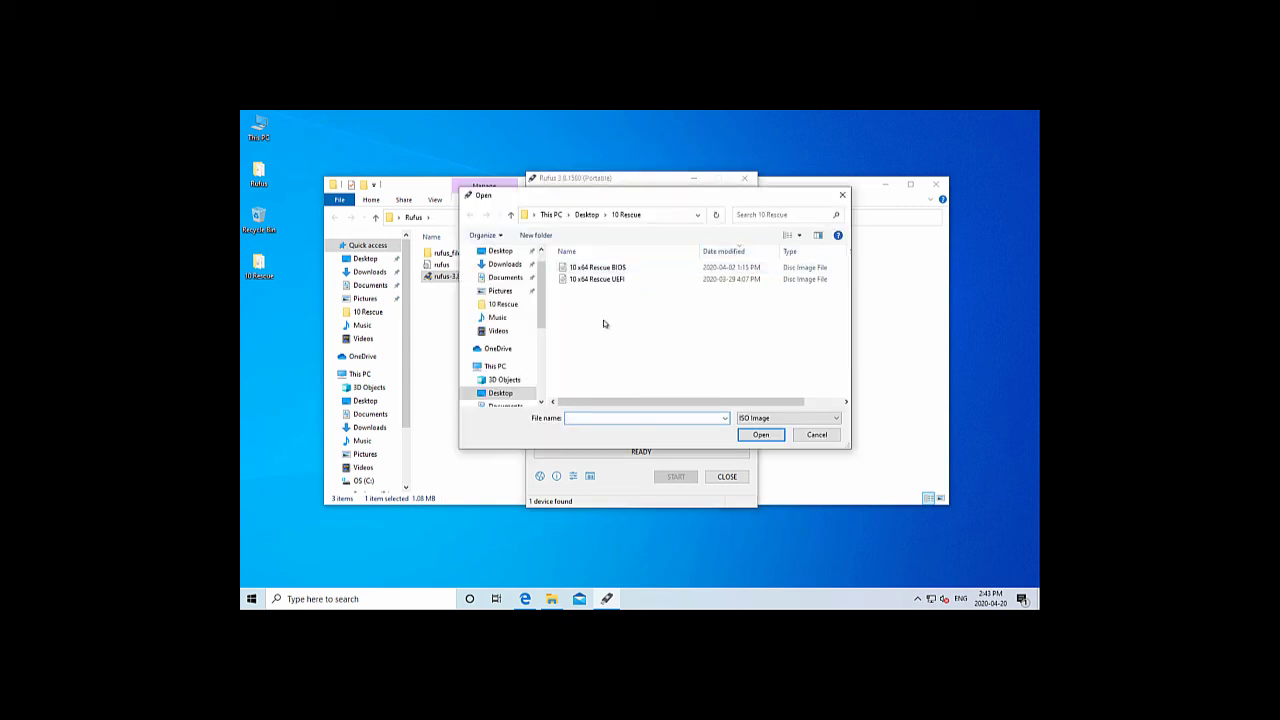
left_click(607, 320)
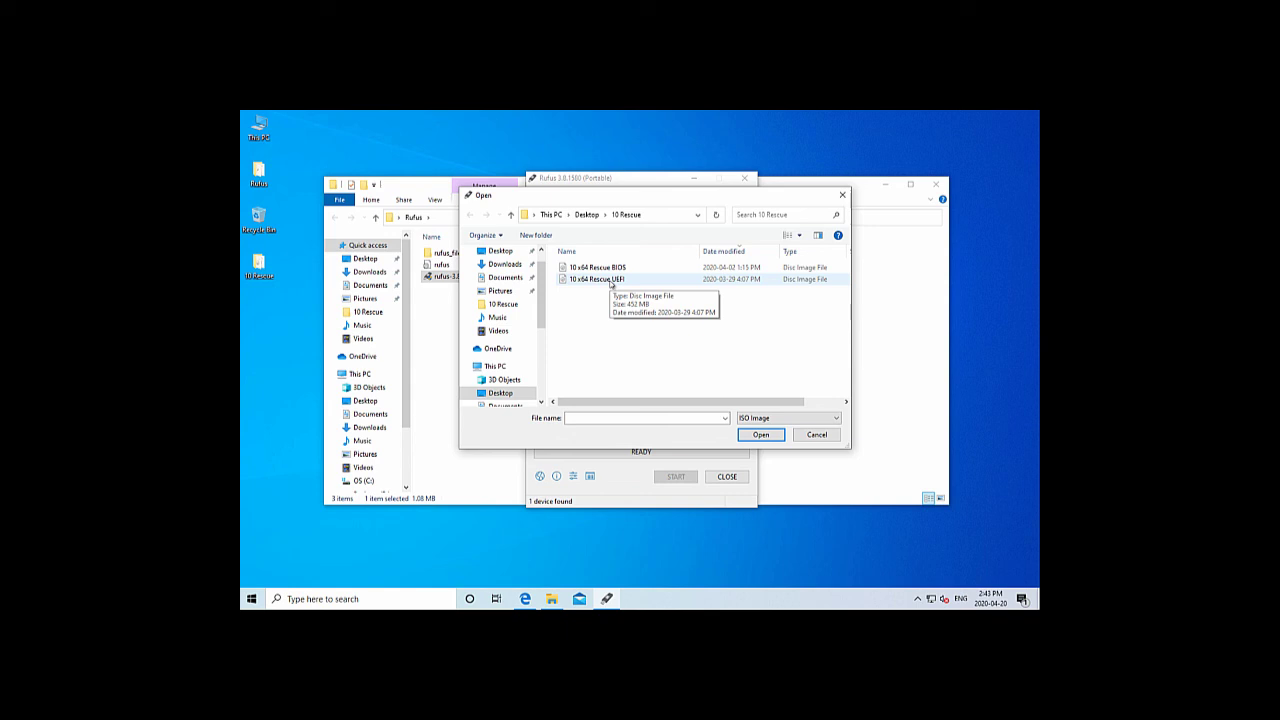
double_click(611, 281)
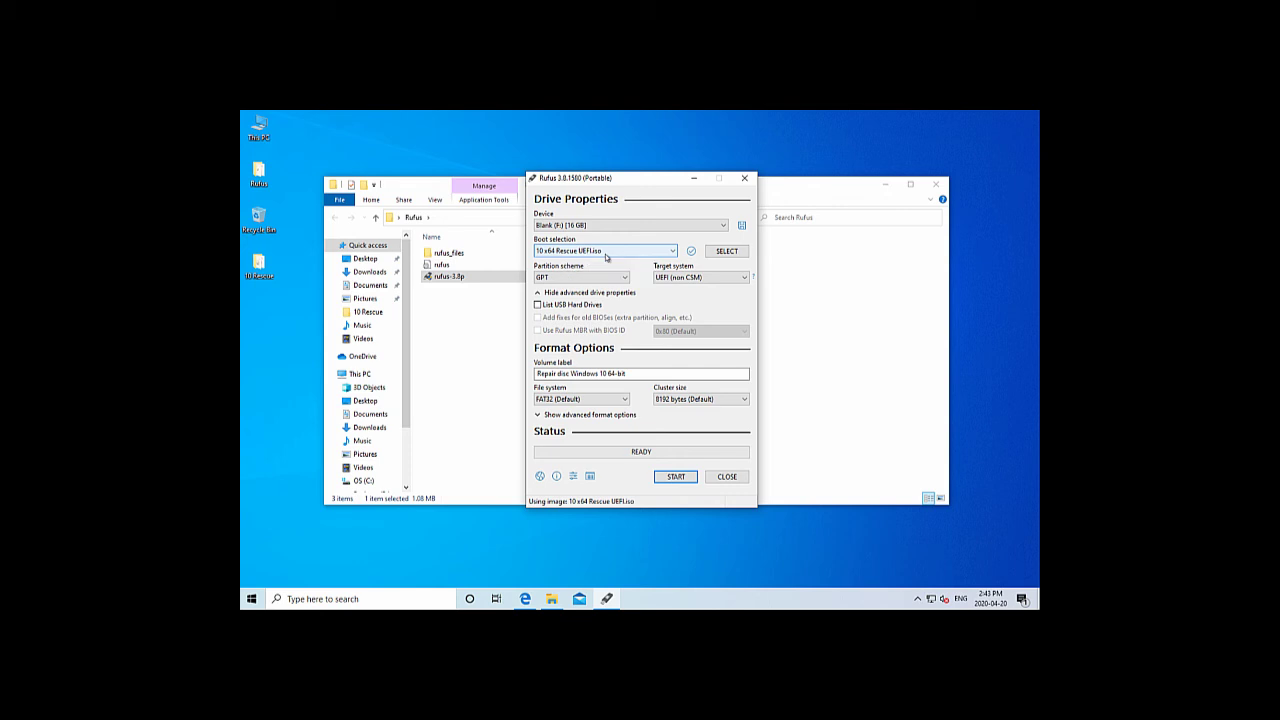
left_click(728, 252)
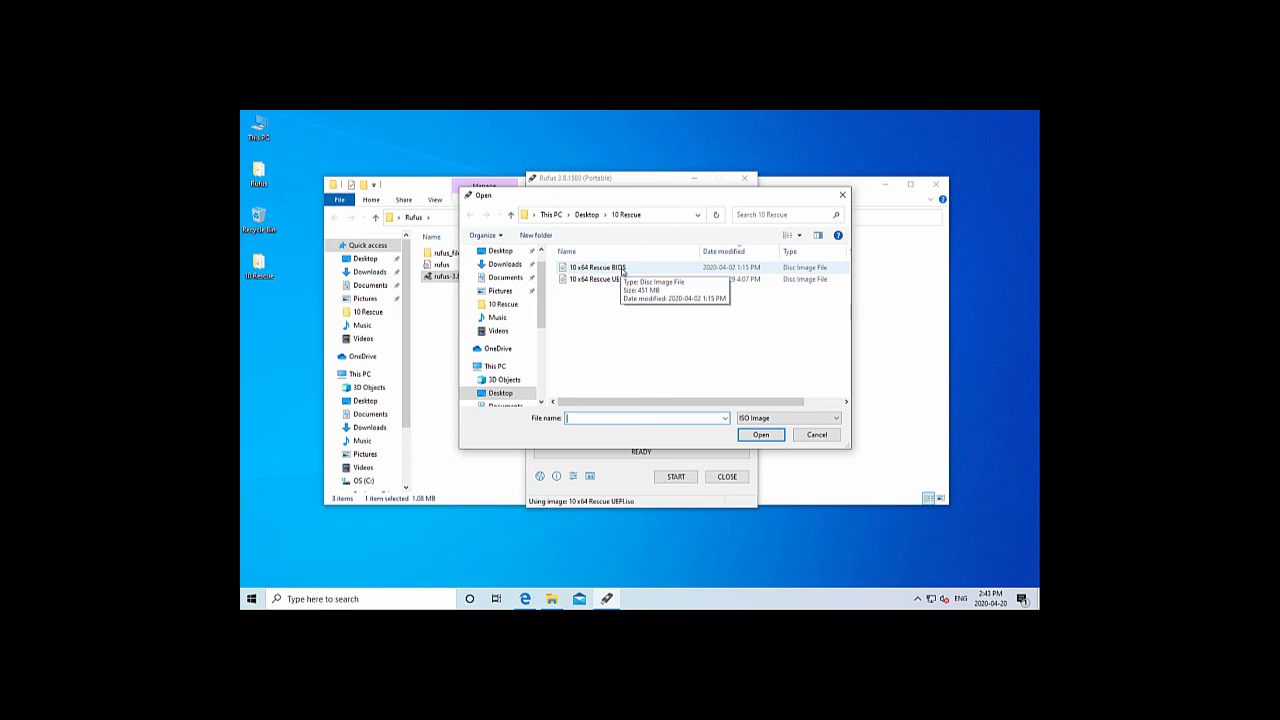
double_click(621, 270)
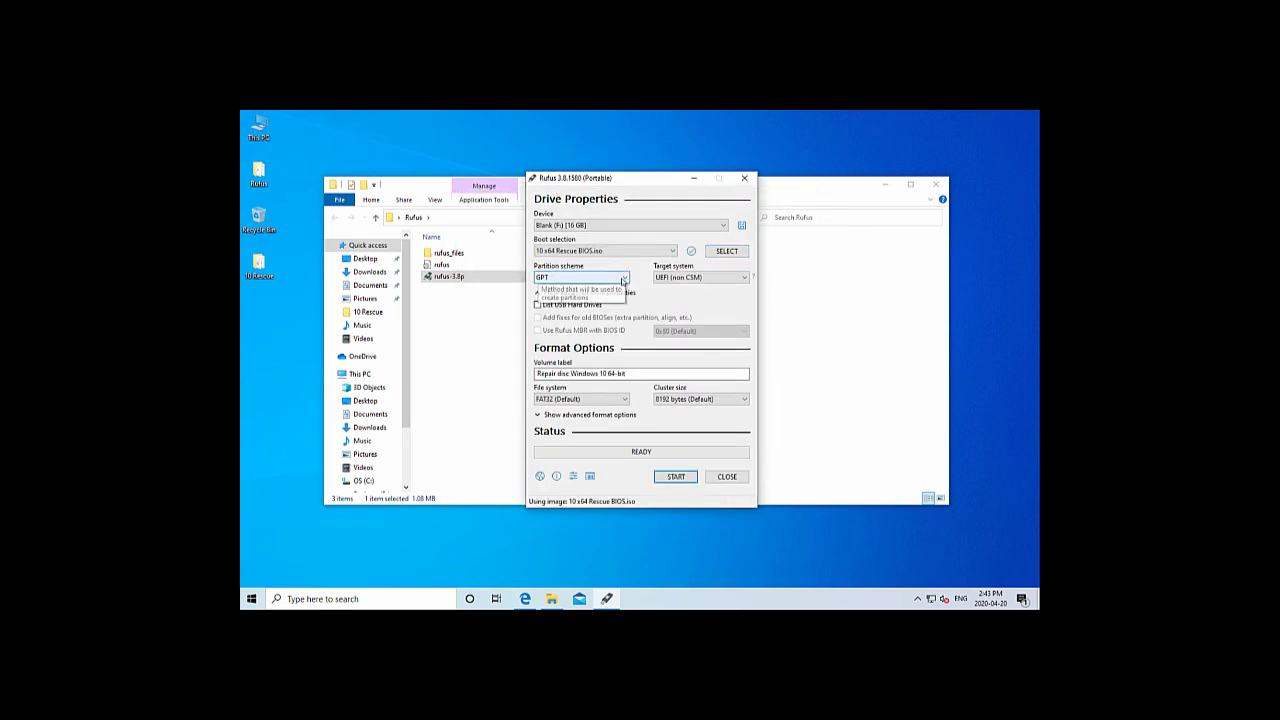
left_click(623, 279)
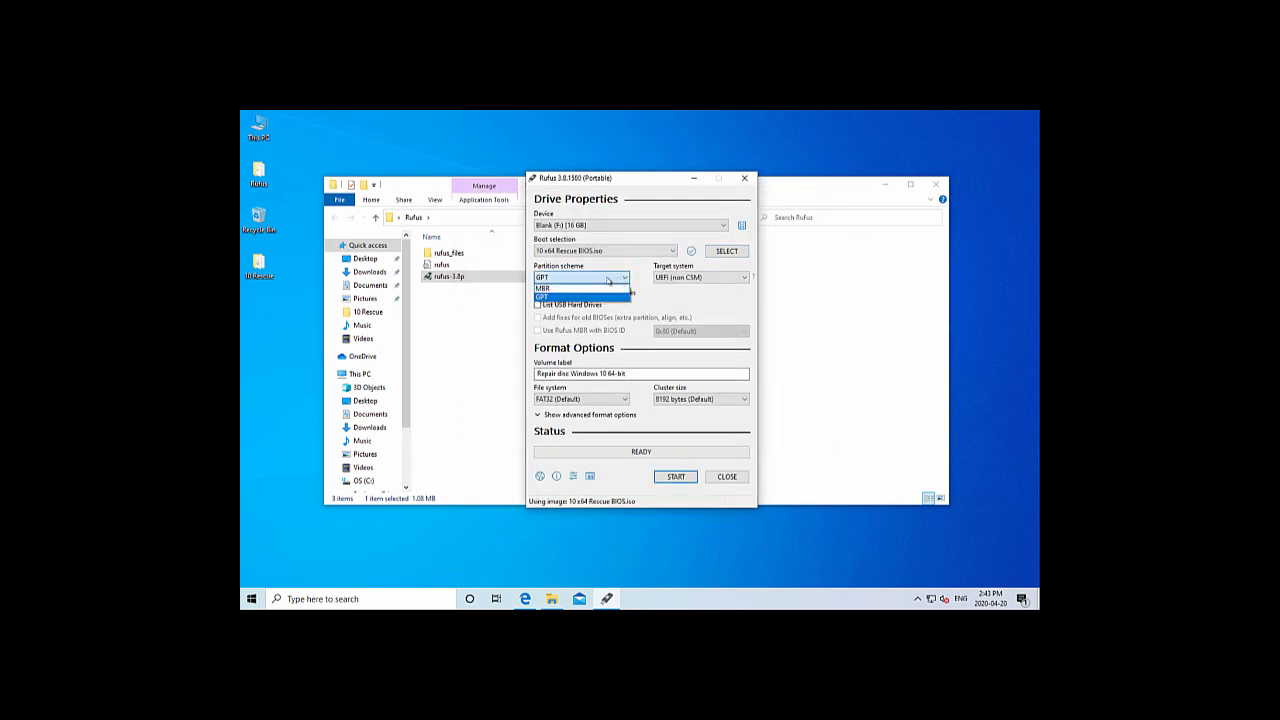
left_click(568, 289)
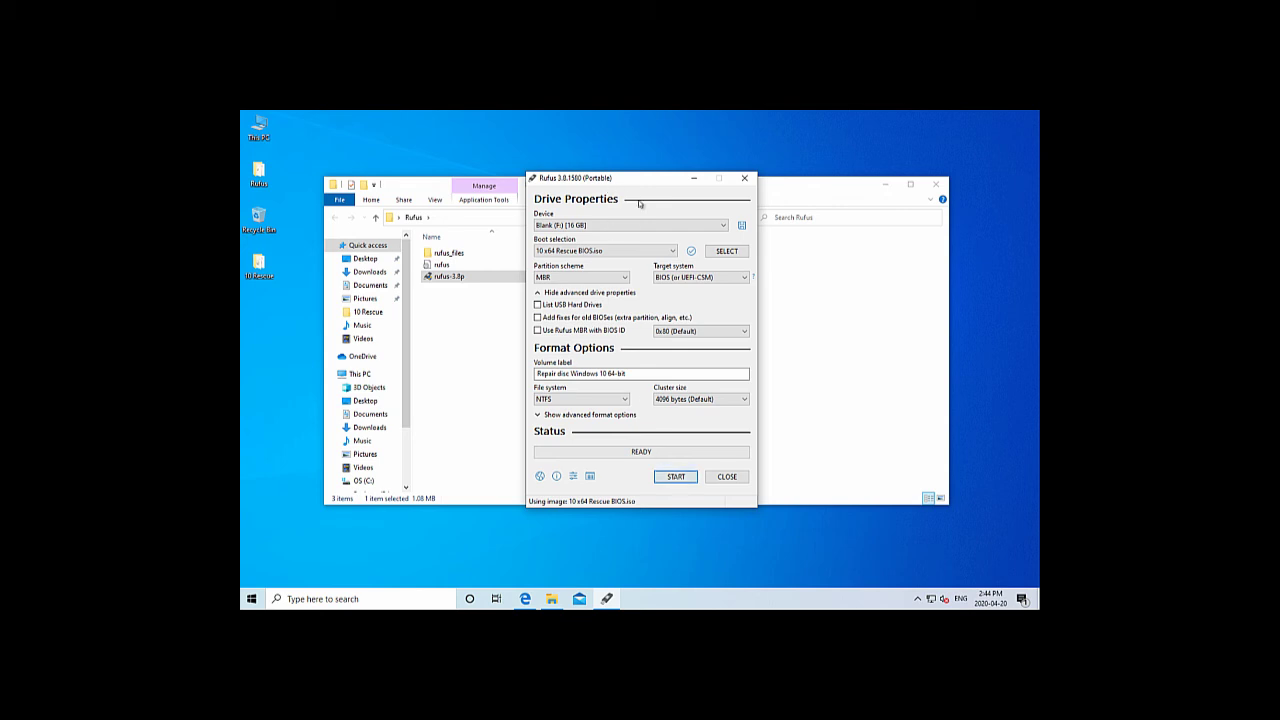
left_click(671, 251)
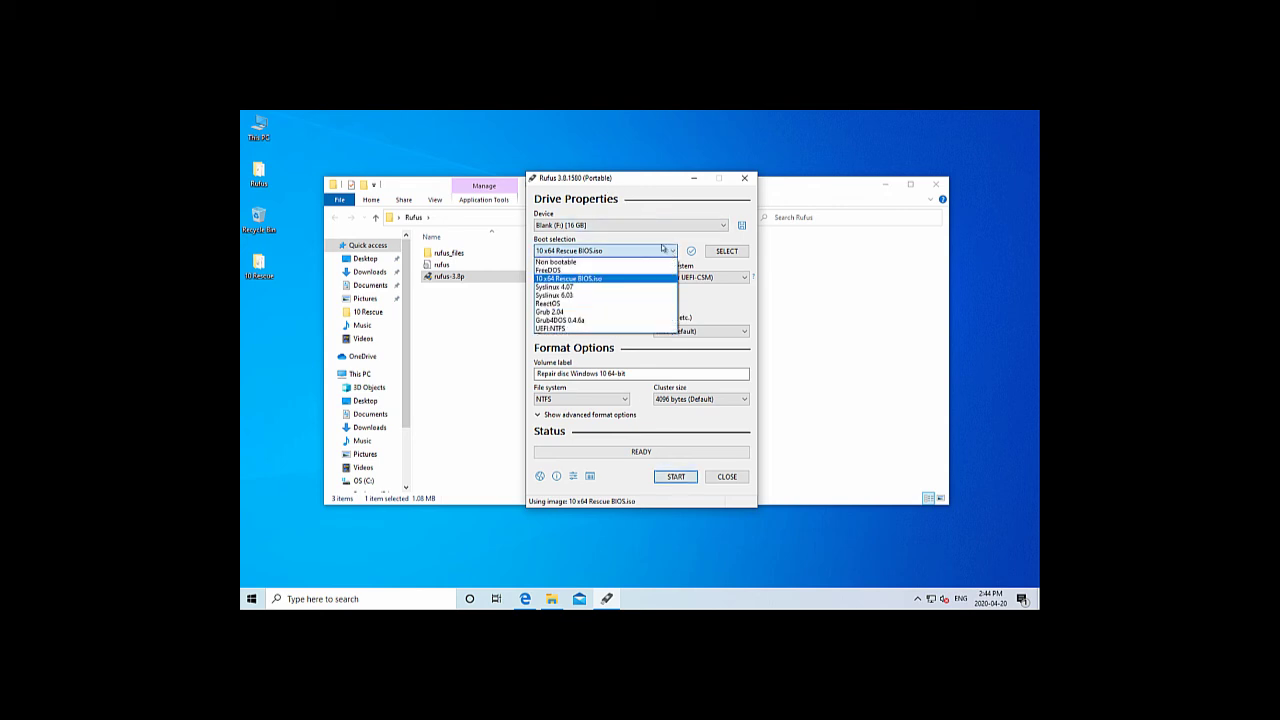
left_click(740, 257)
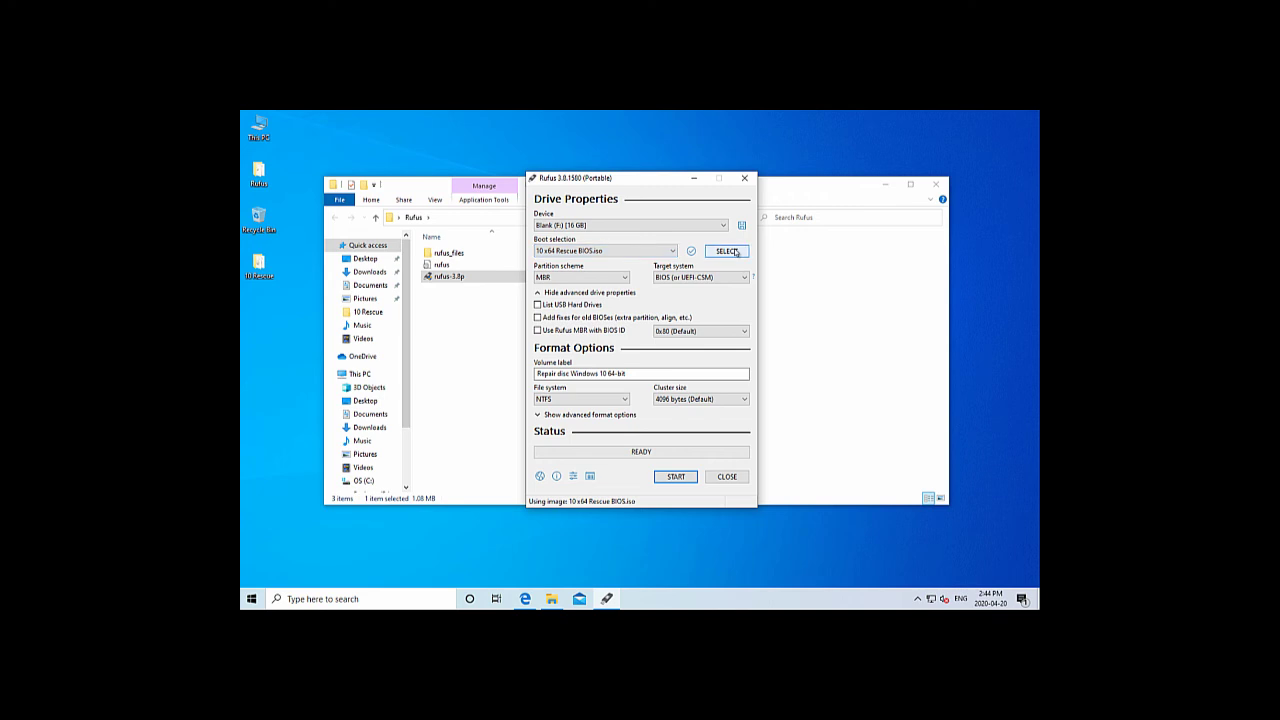
left_click(735, 252)
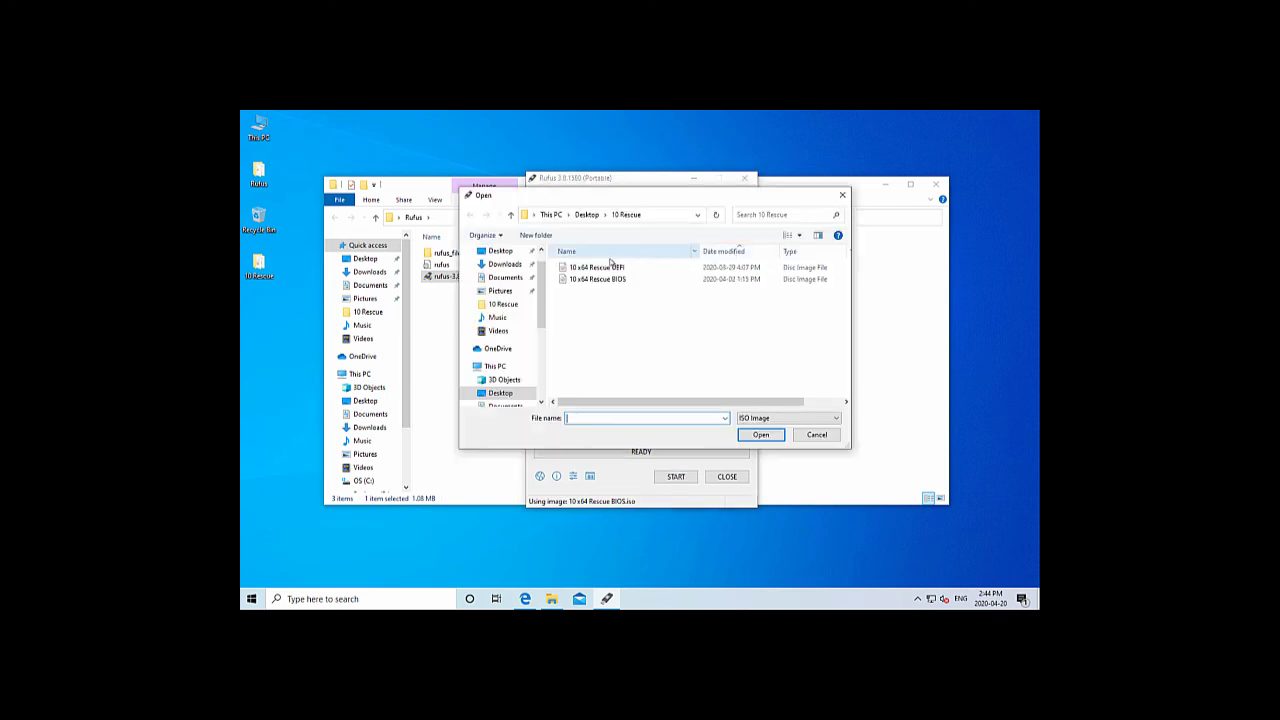
double_click(607, 268)
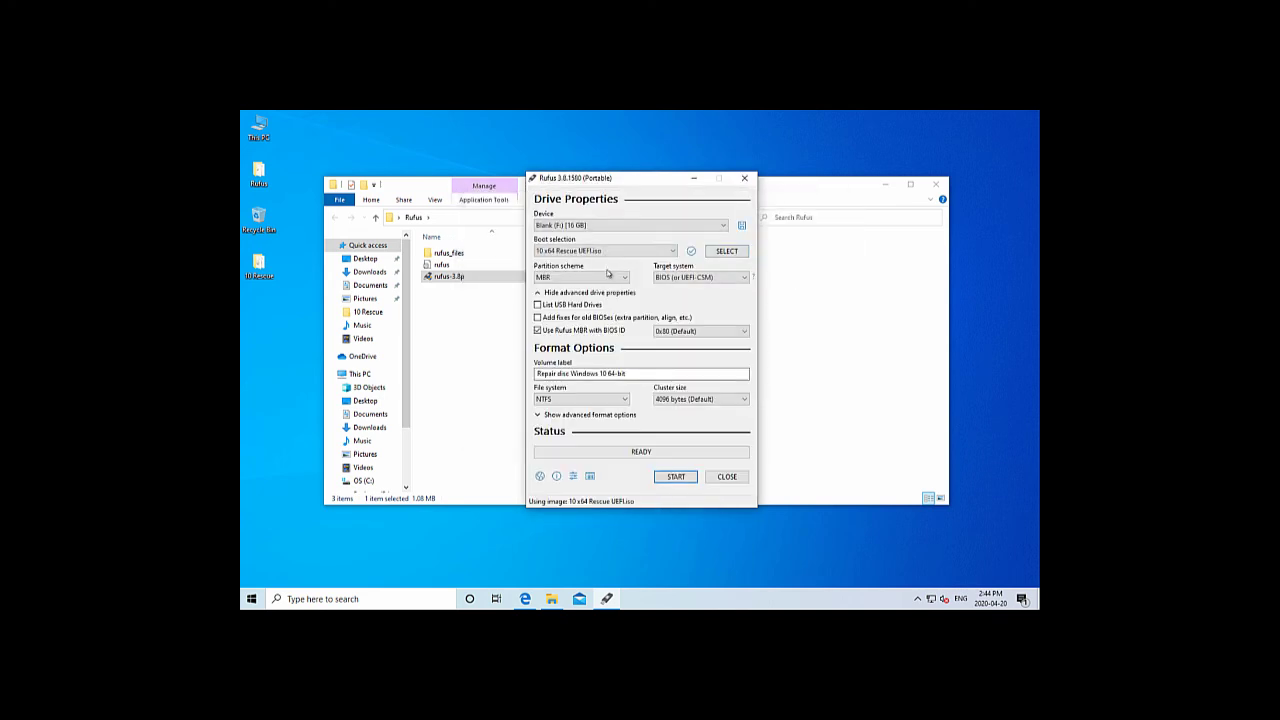
left_click(608, 281)
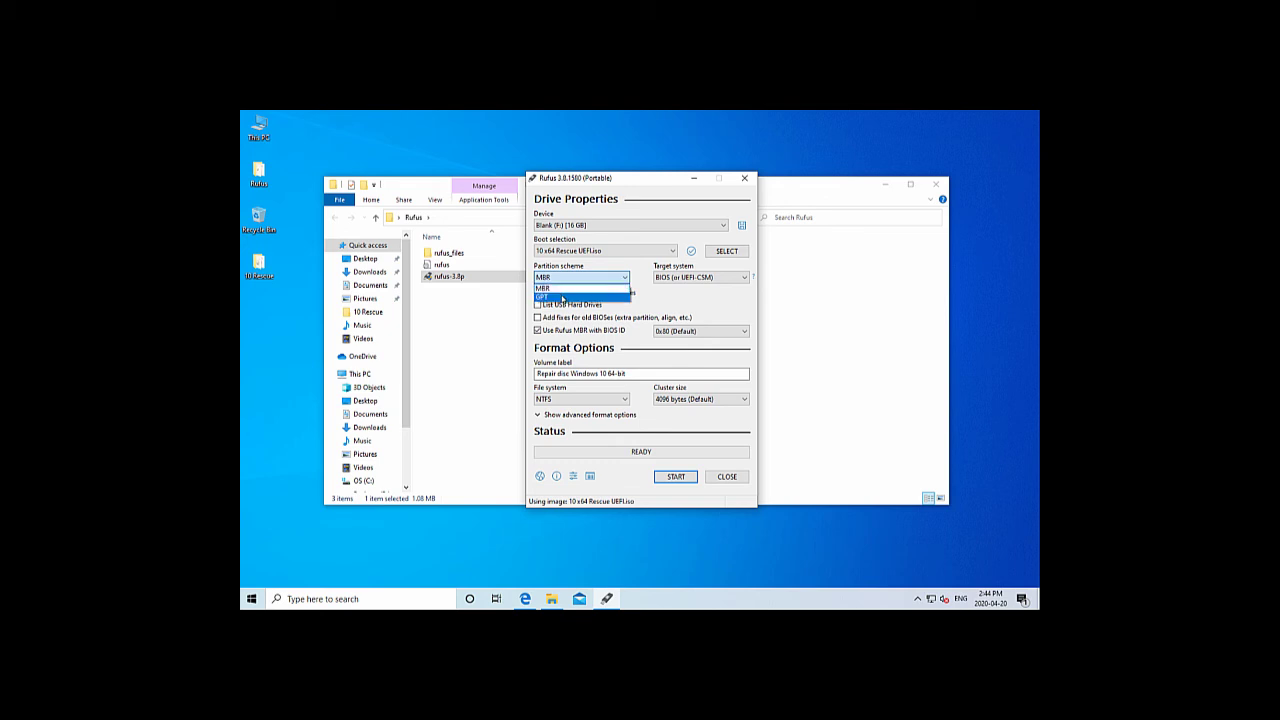
left_click(563, 297)
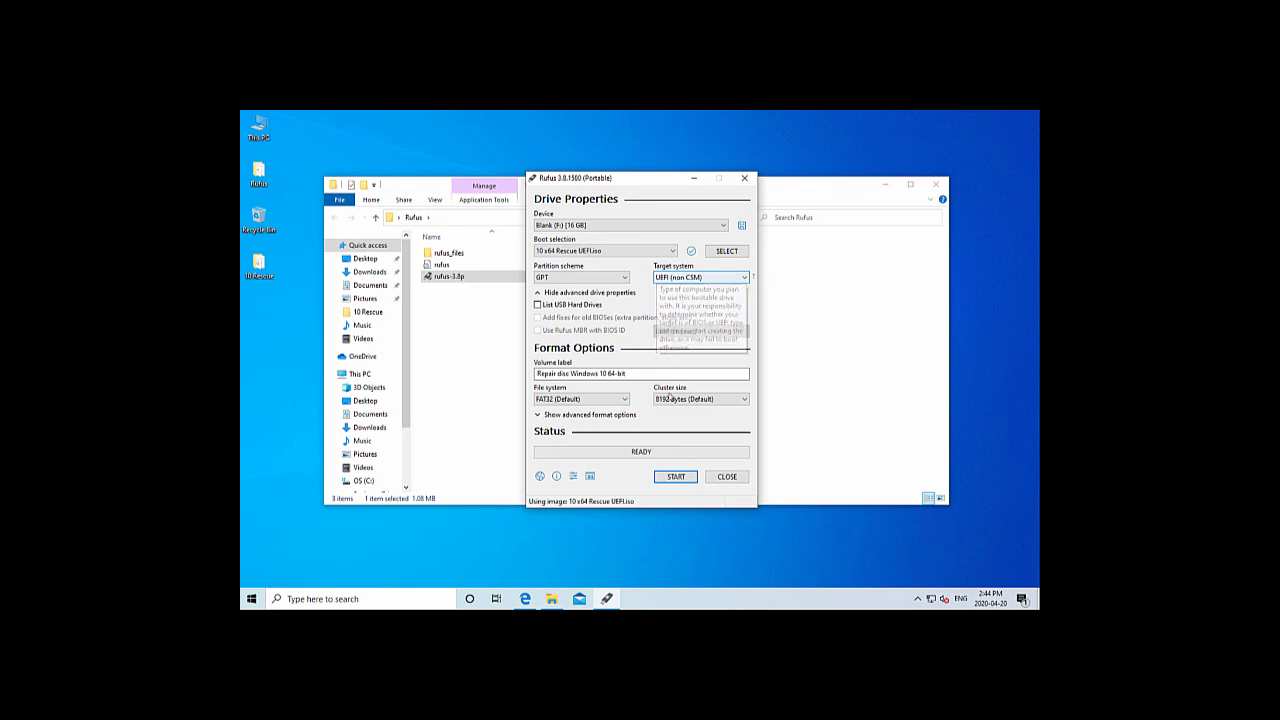
Write the UEFI image to the USB drive, accepting data erasure, then close Rufus and its folder
left_click(675, 477)
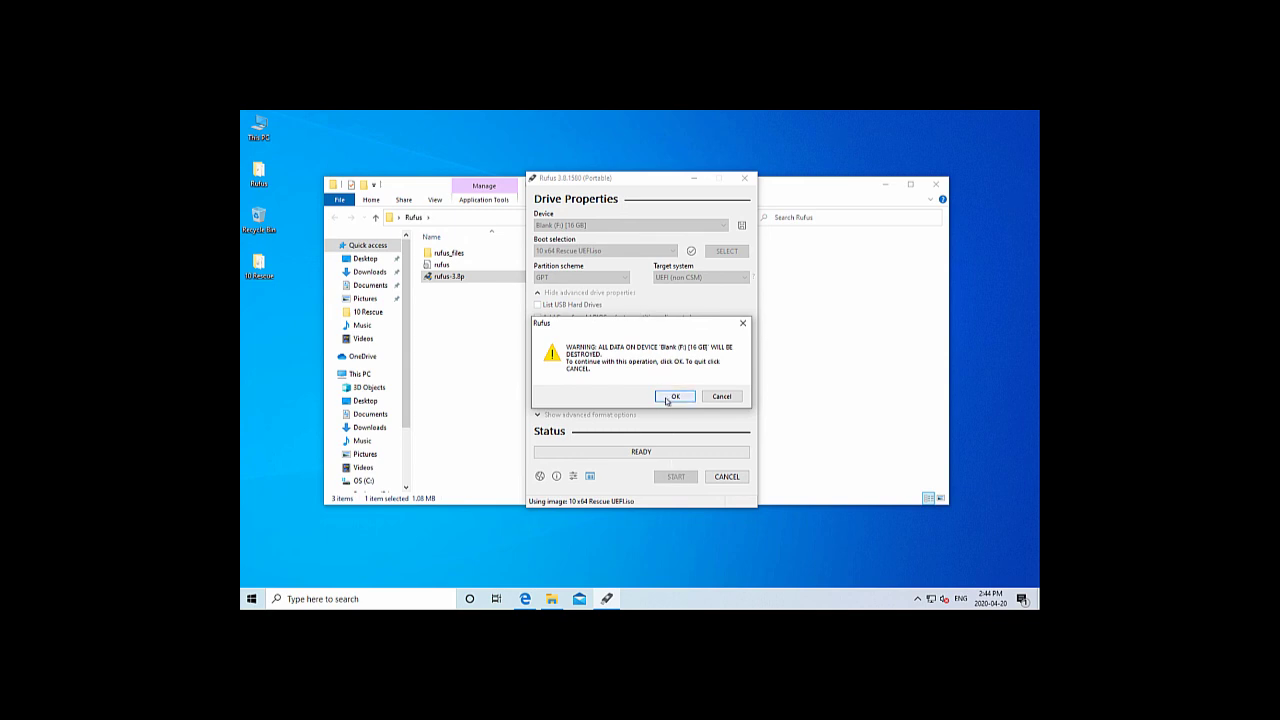
left_click(675, 397)
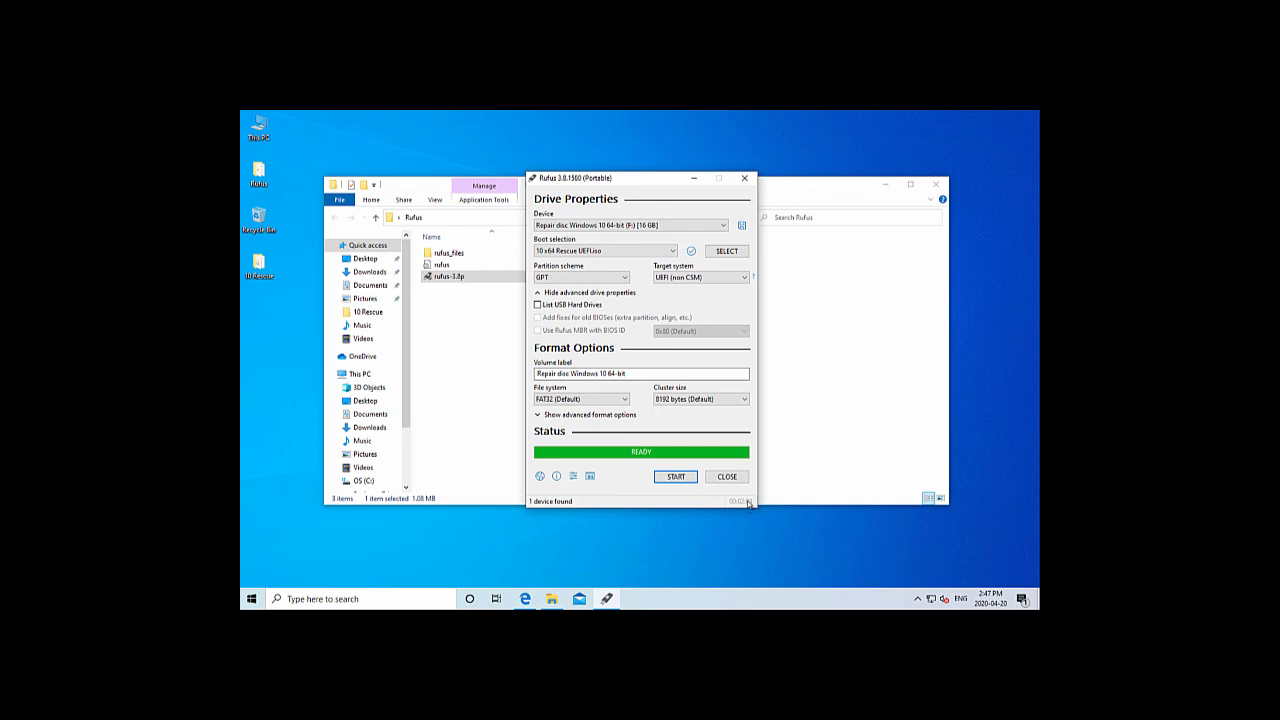
left_click(727, 477)
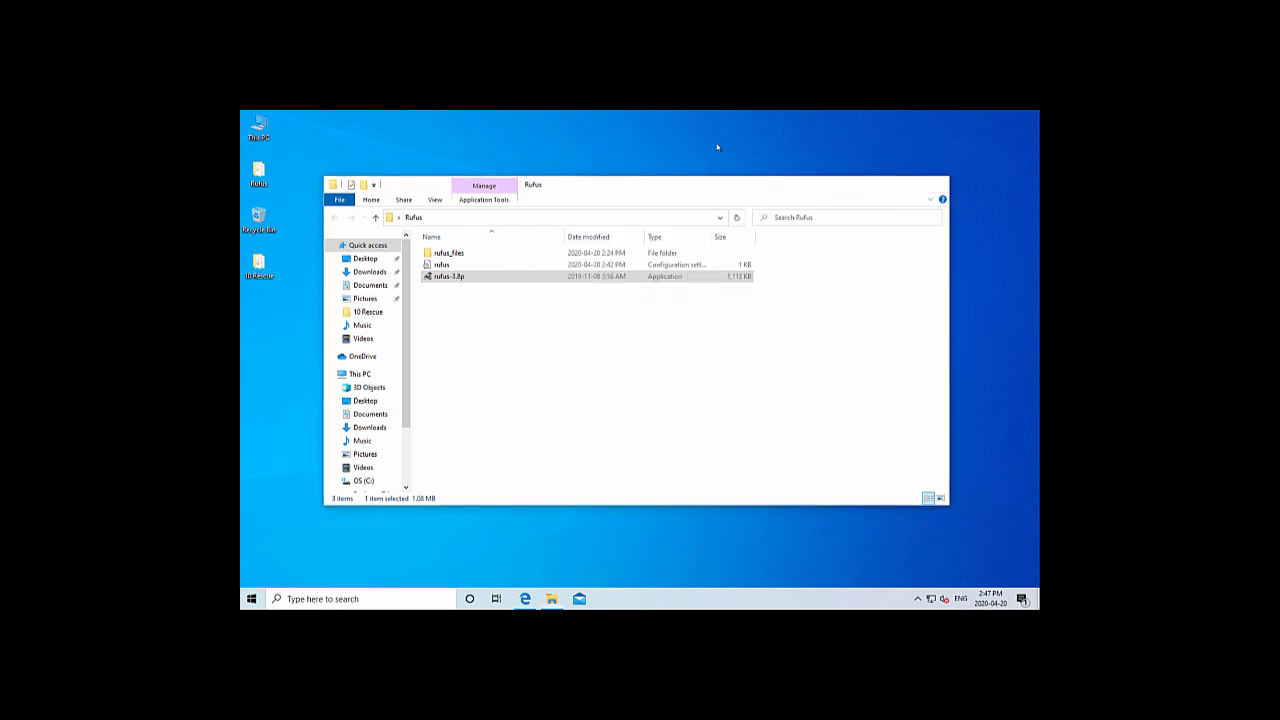
key("alt+F4")
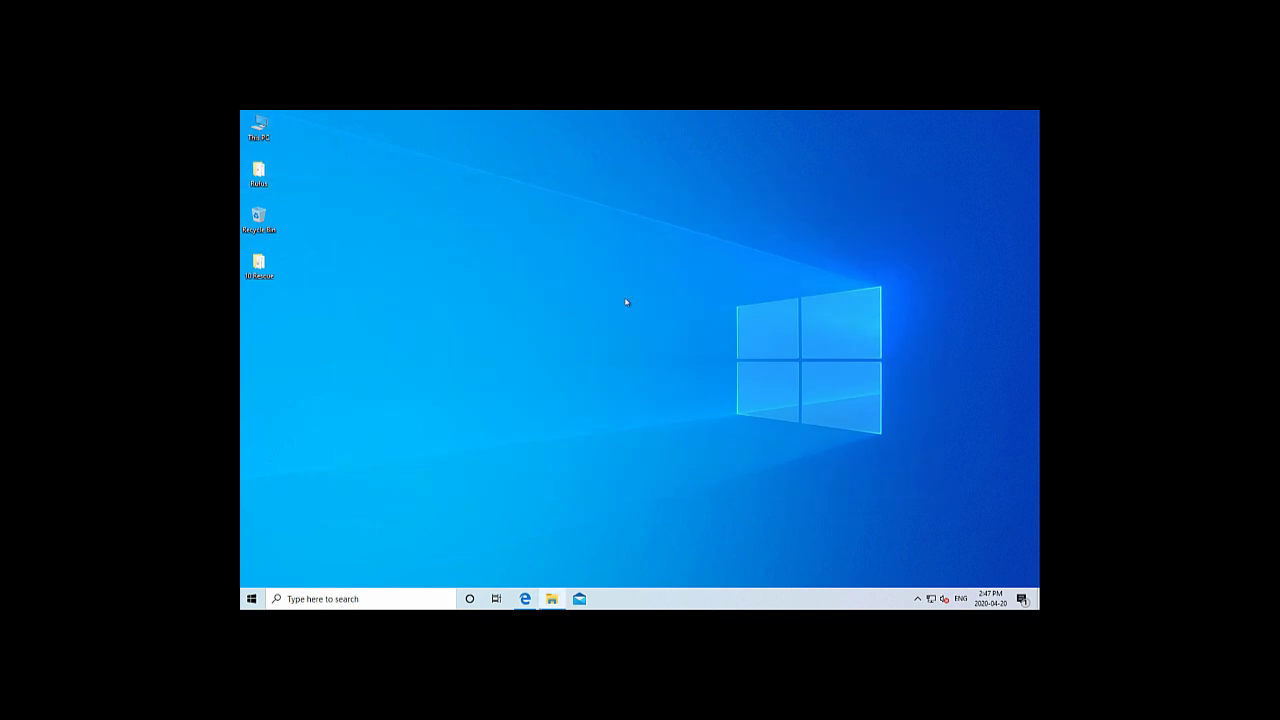
Check REPAIR DISC (F:) properties in This PC (13.9 GB free of 14.4 GB), then close it
key("super+e")
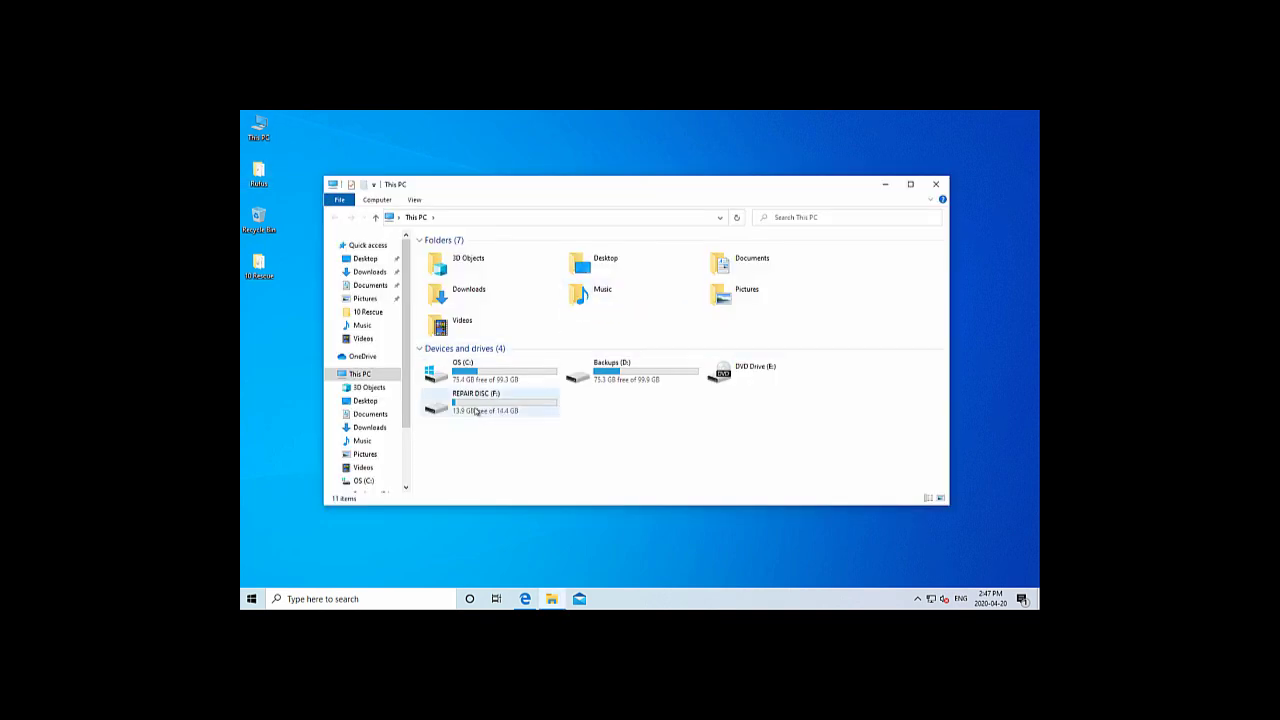
left_click(477, 411)
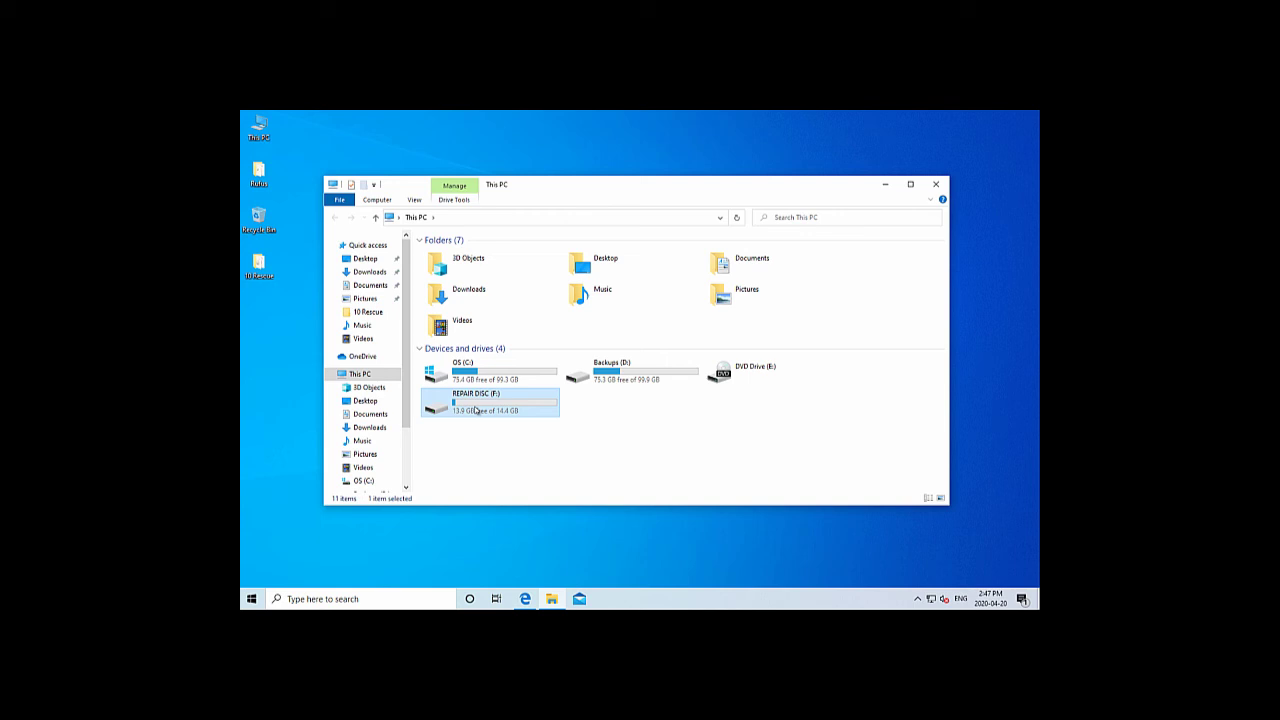
right_click(477, 411)
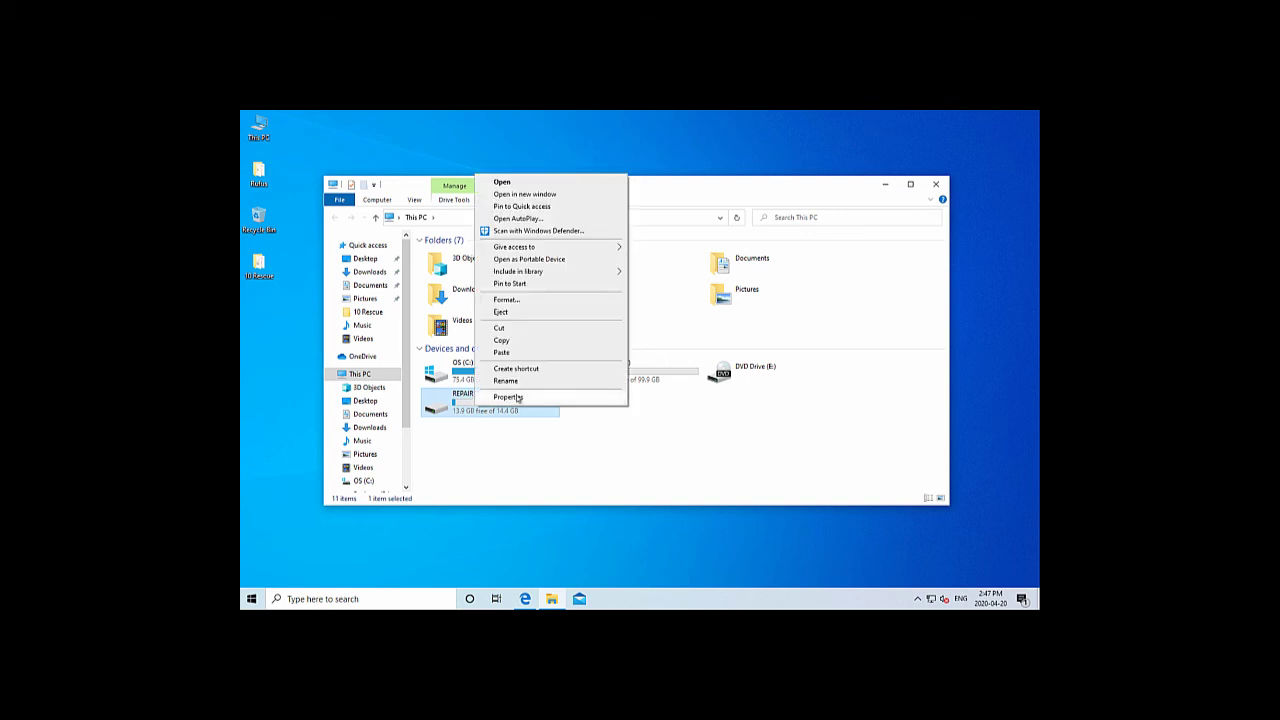
left_click(517, 397)
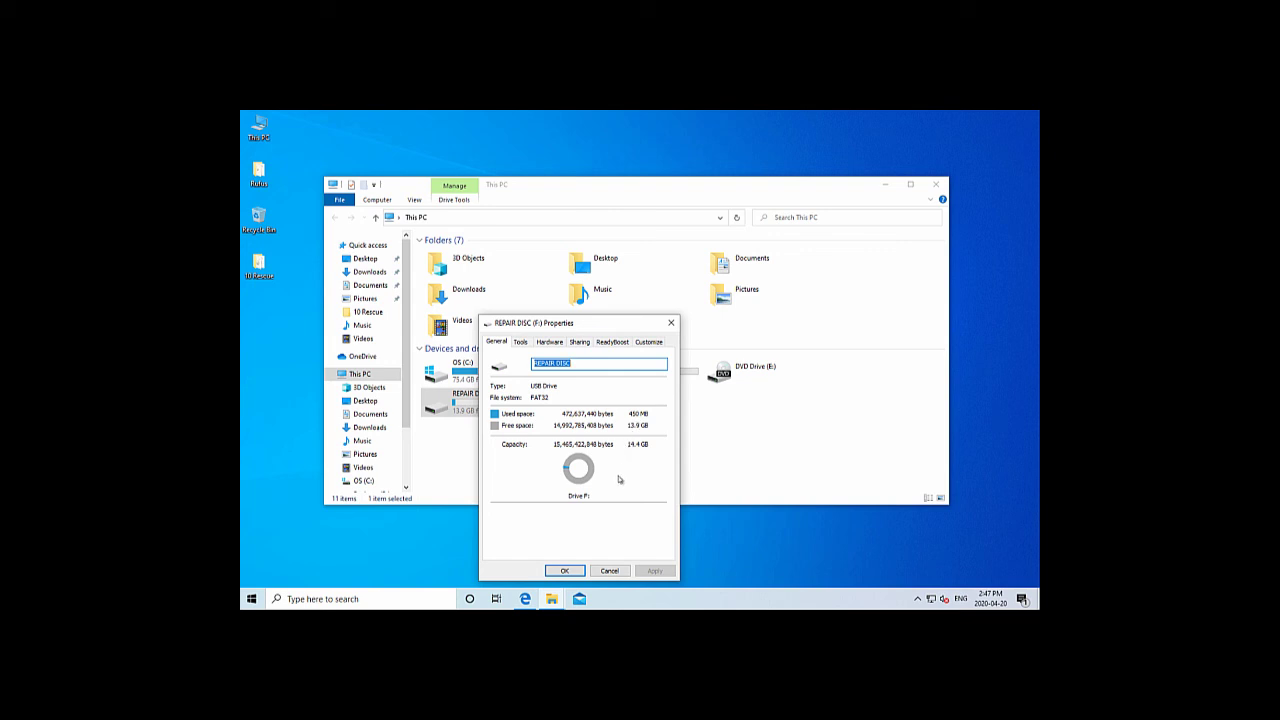
left_click(610, 571)
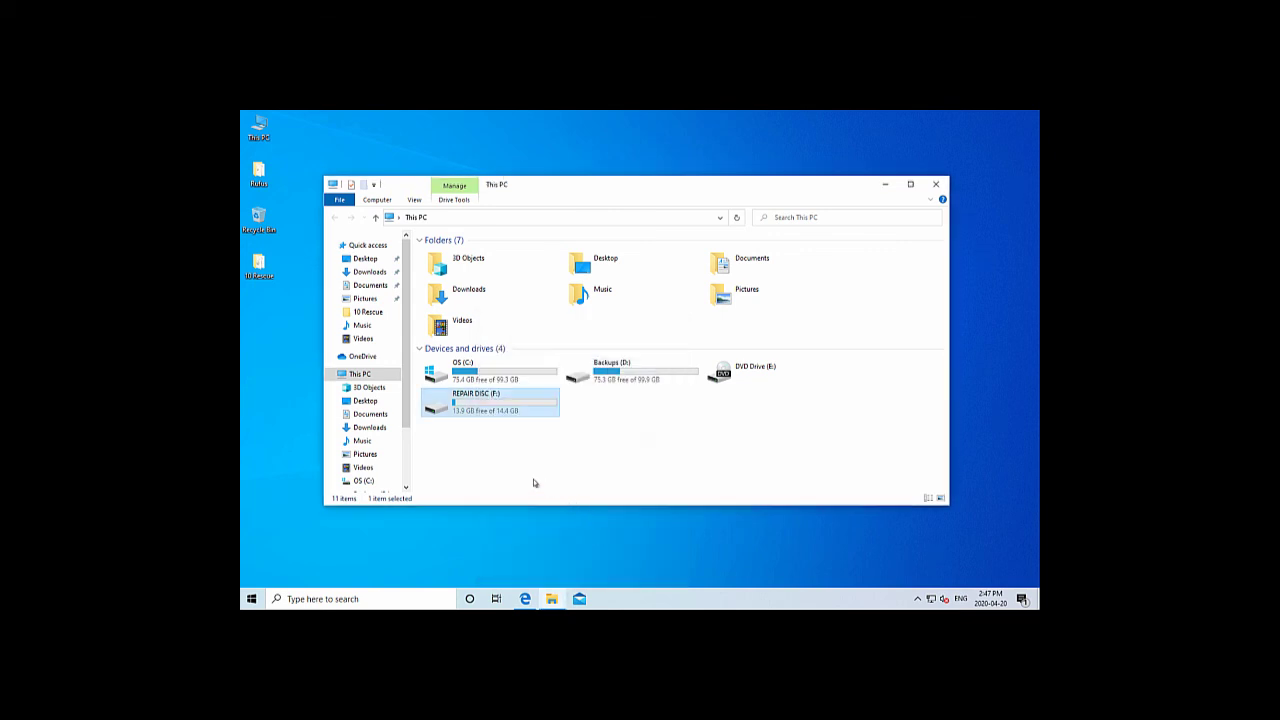
left_click(535, 483)
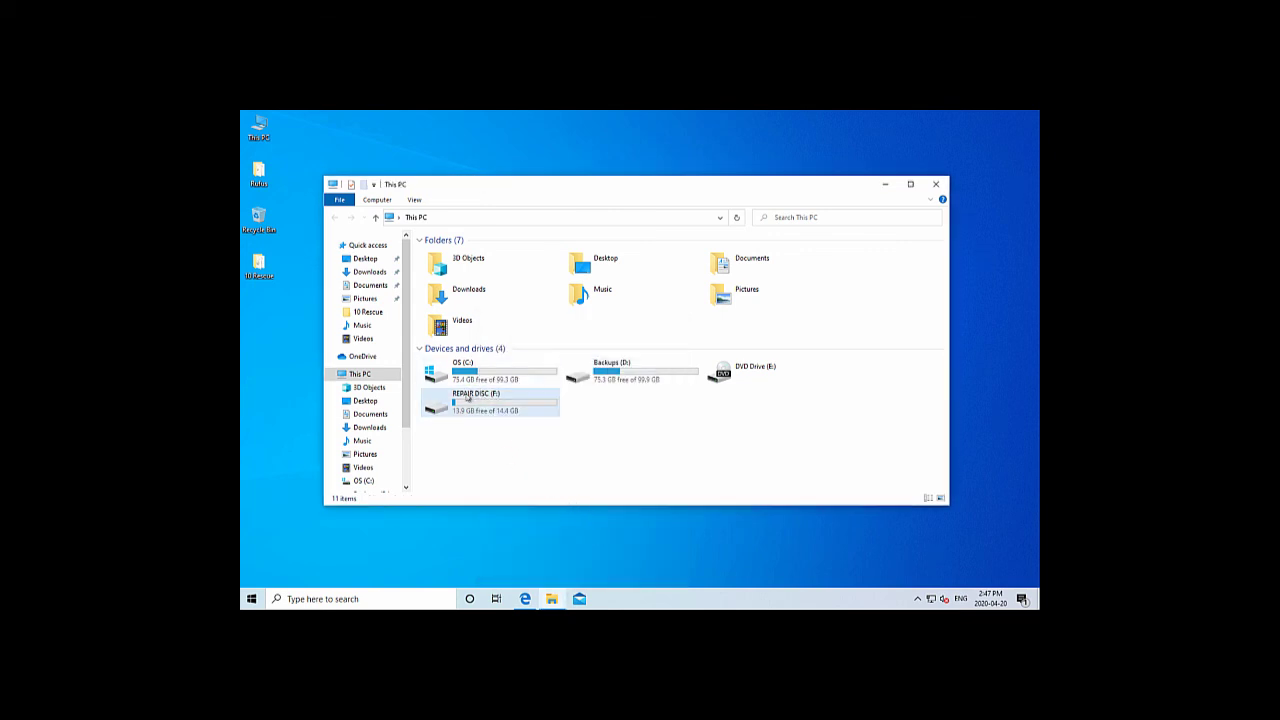
mouse_move(468, 398)
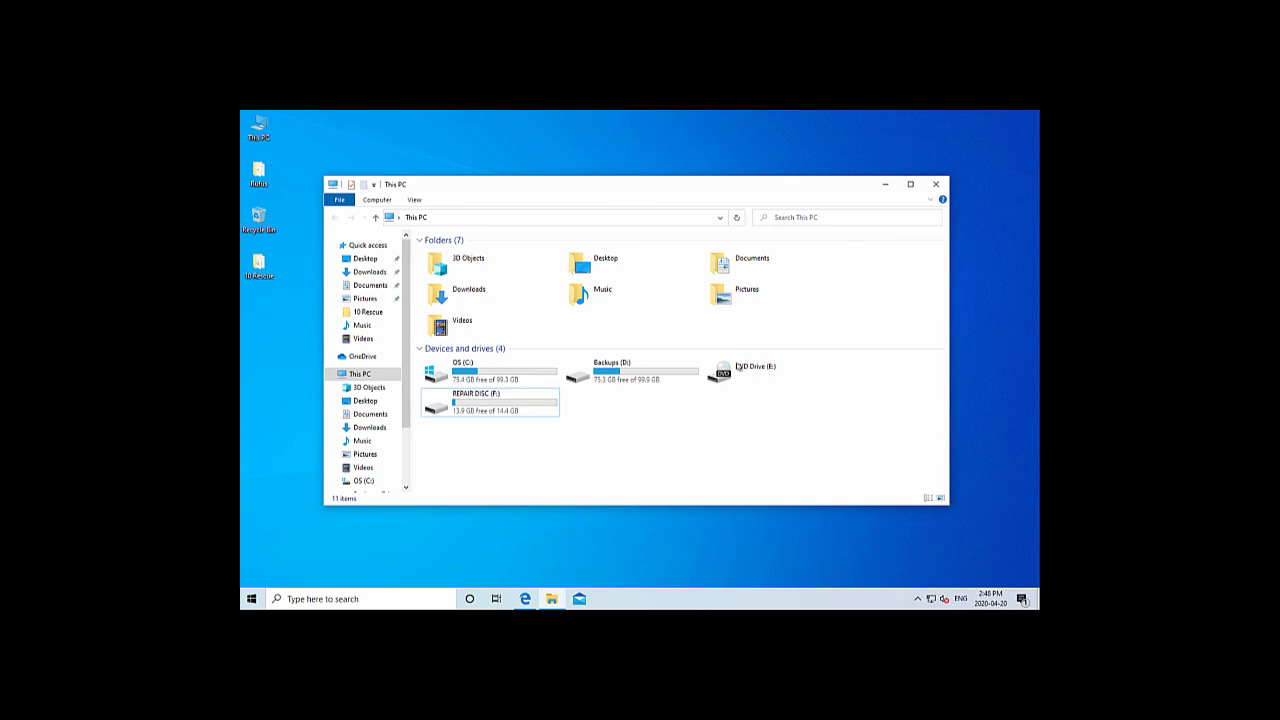
left_click(937, 183)
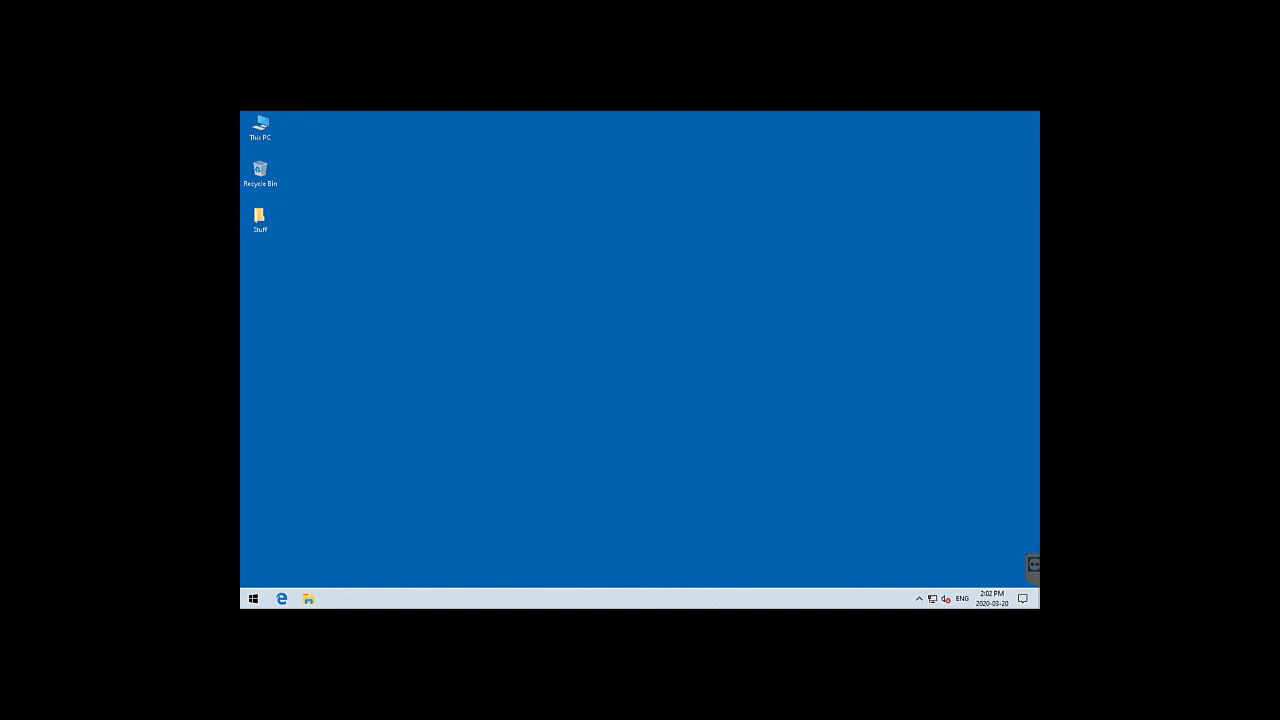
Open This PC, then view Backup (D:) with its WindowsImageBackup folder and close it
double_click(262, 122)
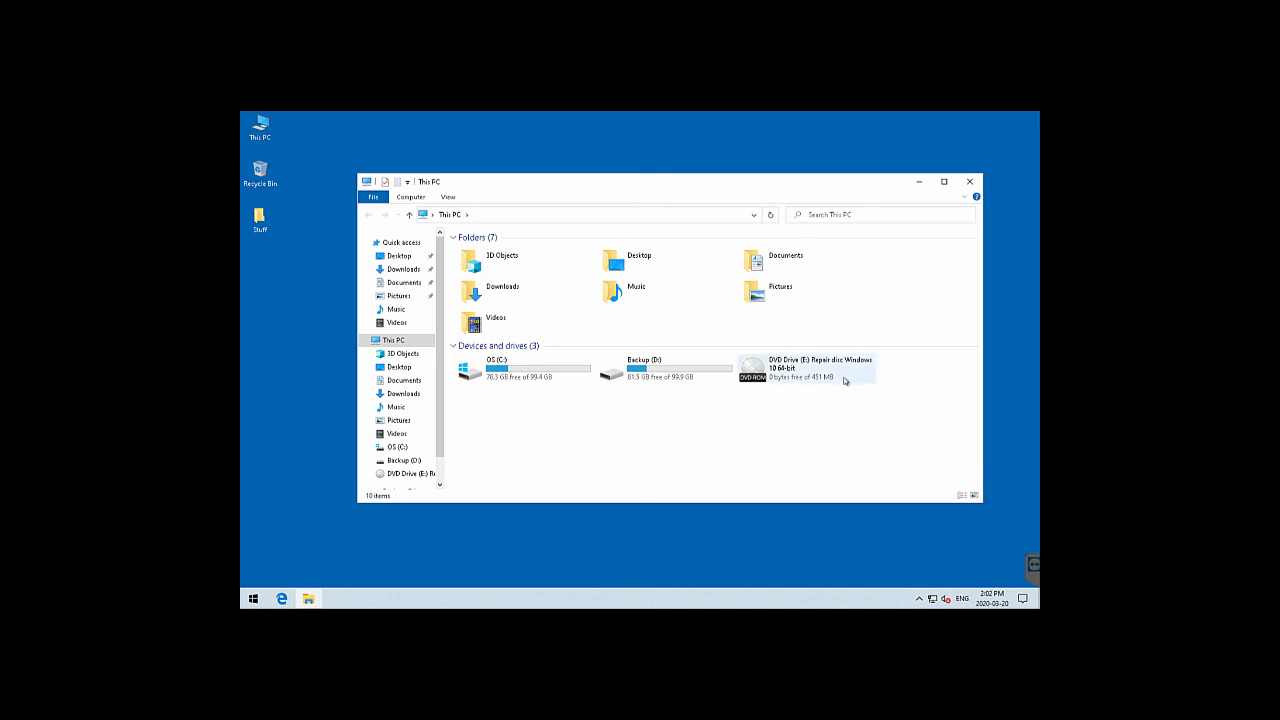
mouse_move(838, 378)
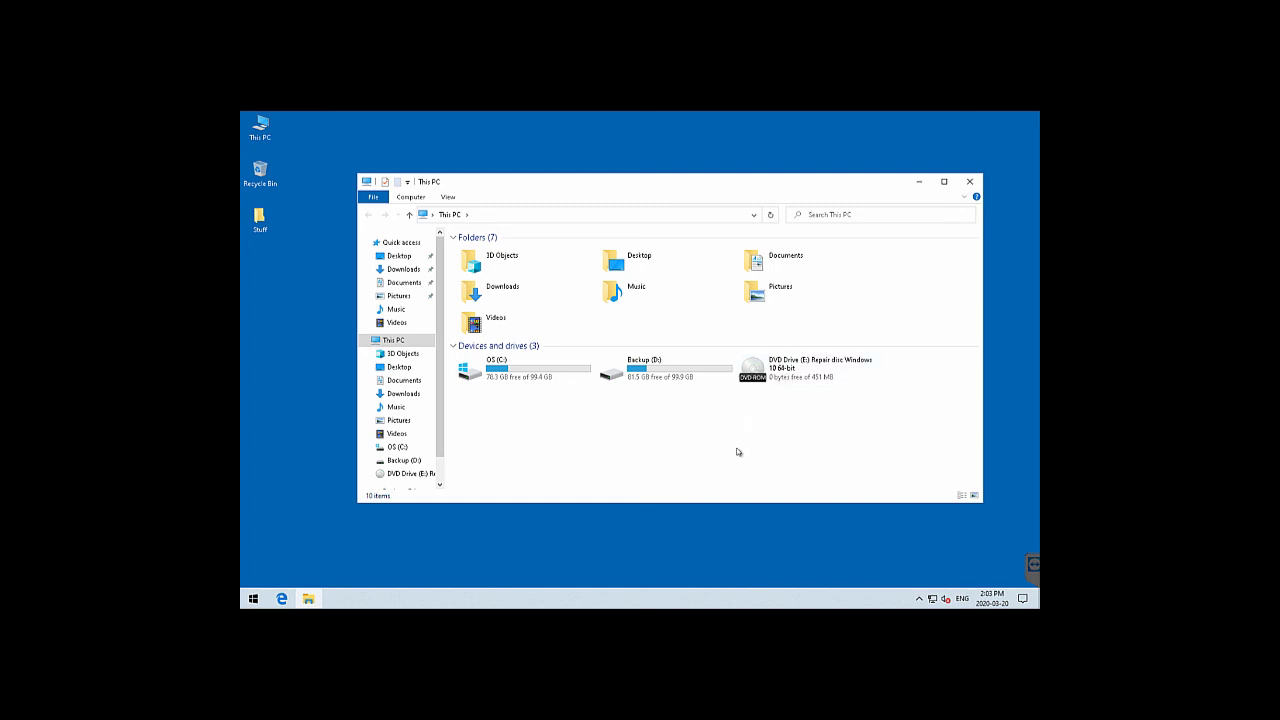
left_click(967, 182)
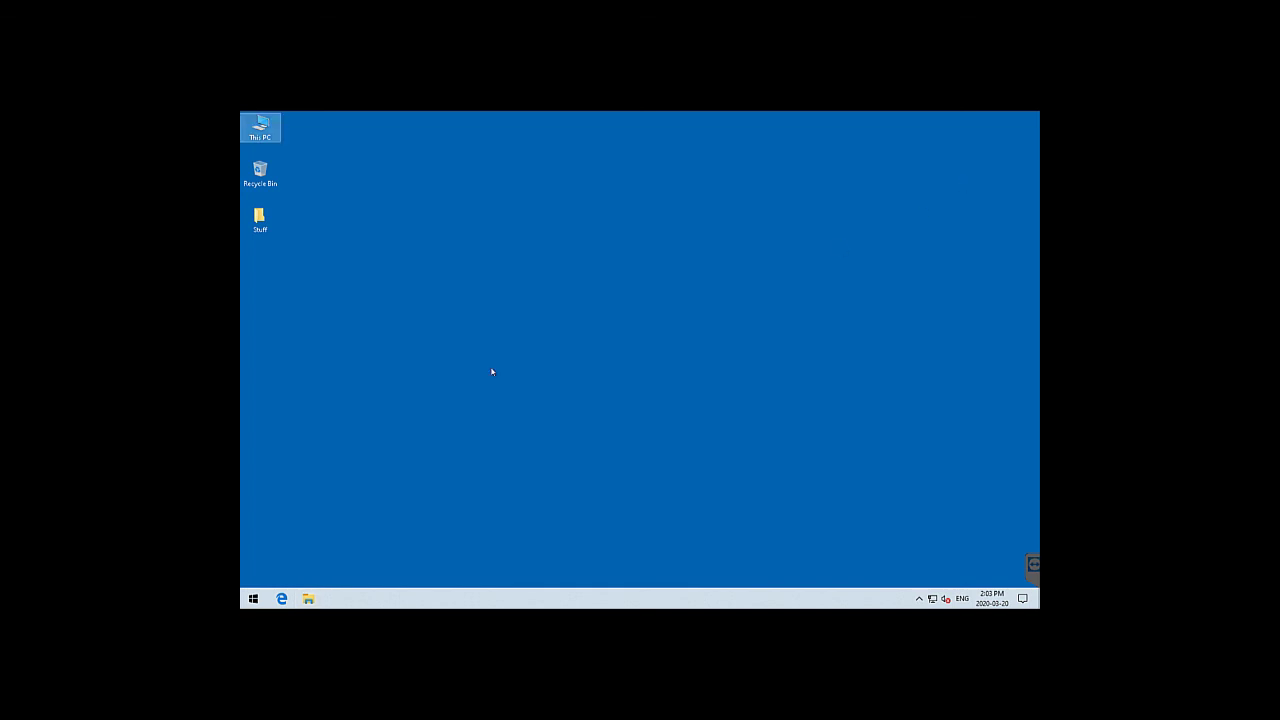
left_click(626, 325)
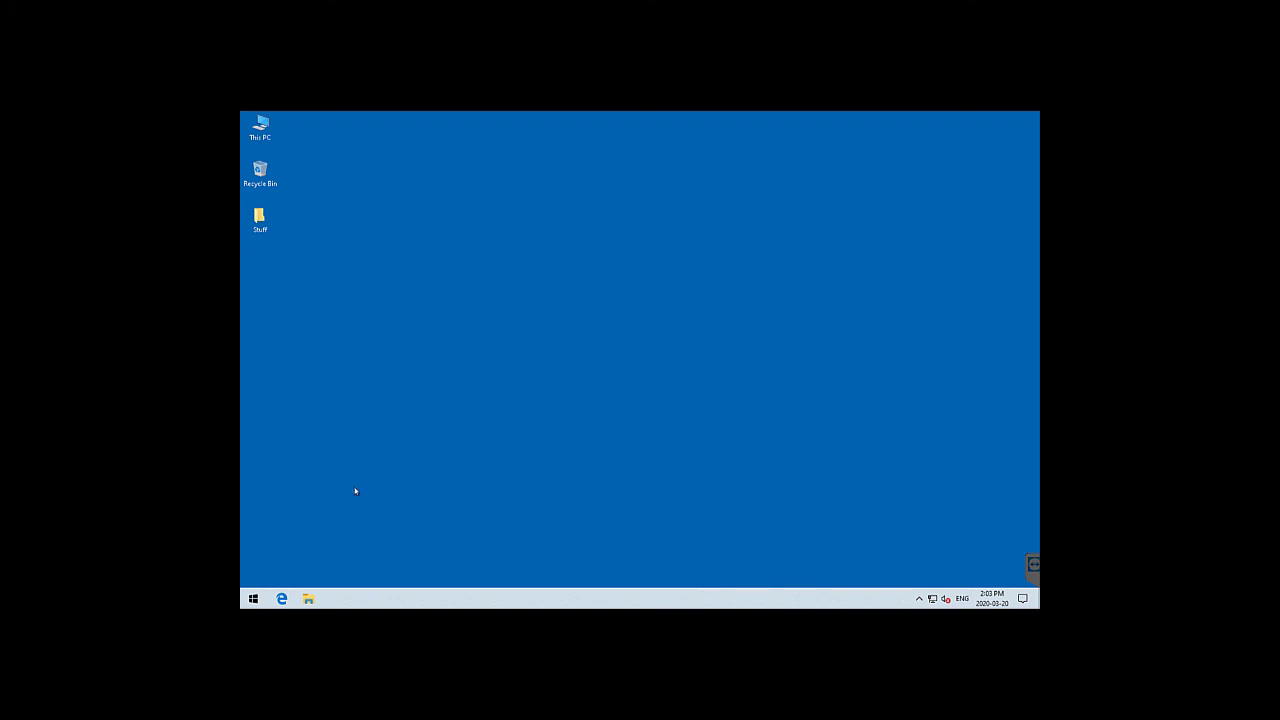
double_click(260, 127)
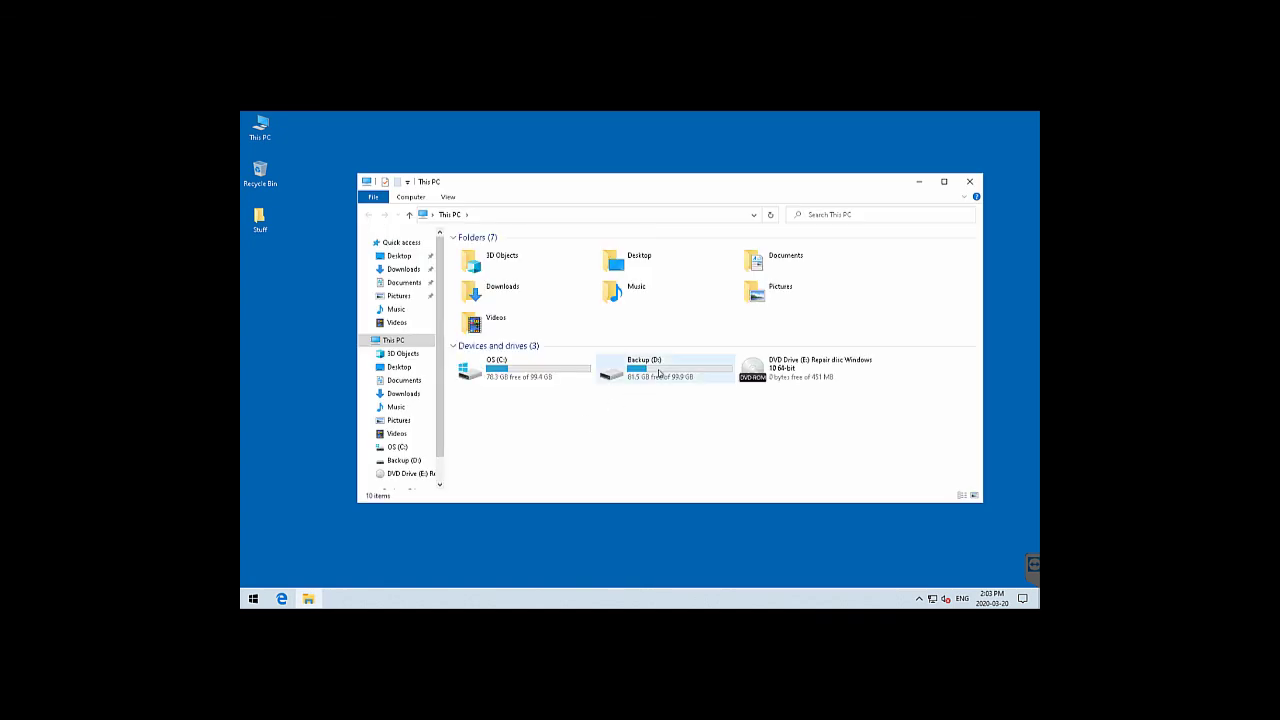
double_click(657, 372)
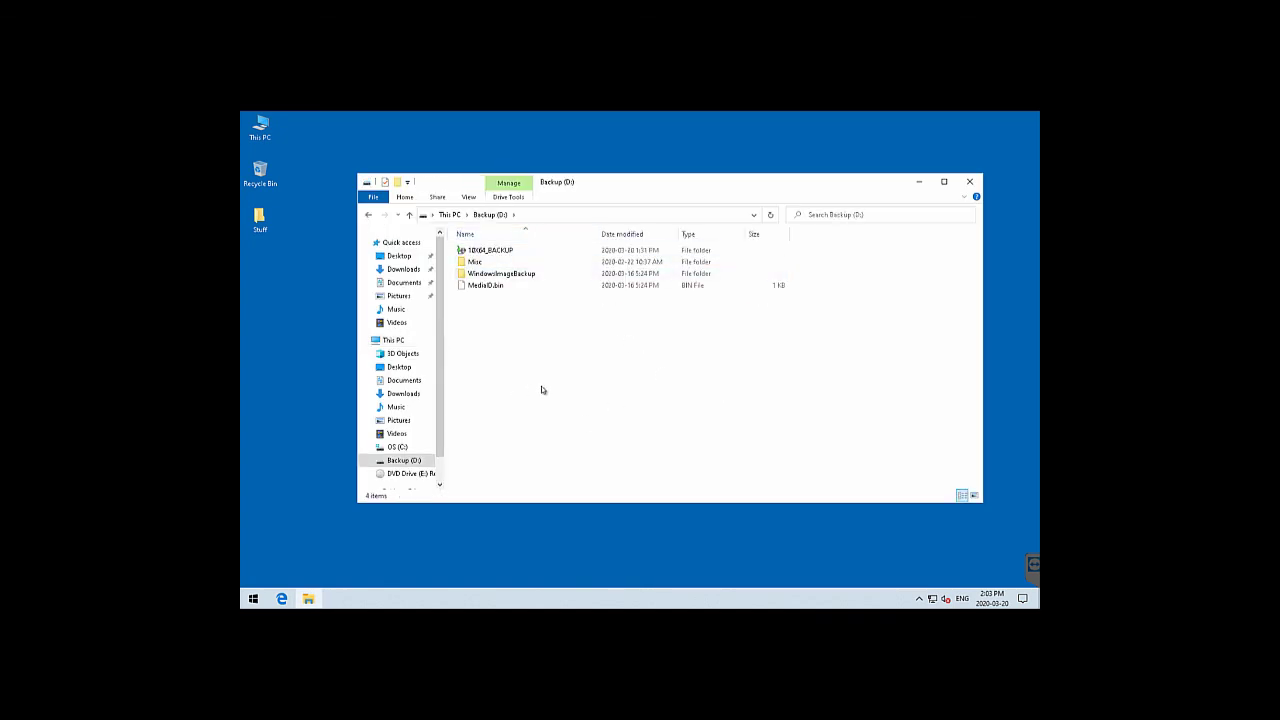
left_click(969, 181)
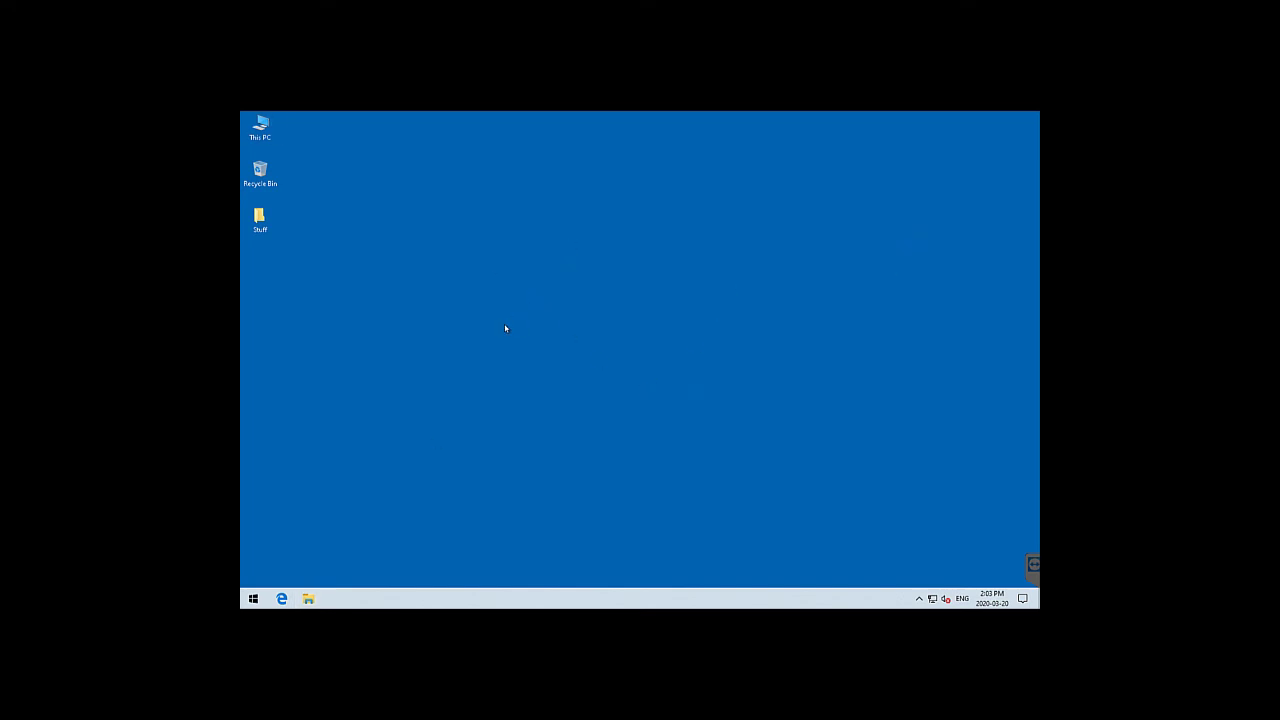
Shut down the Windows 10 VM and power it on straight into firmware setup
left_click(253, 598)
left_click(253, 575)
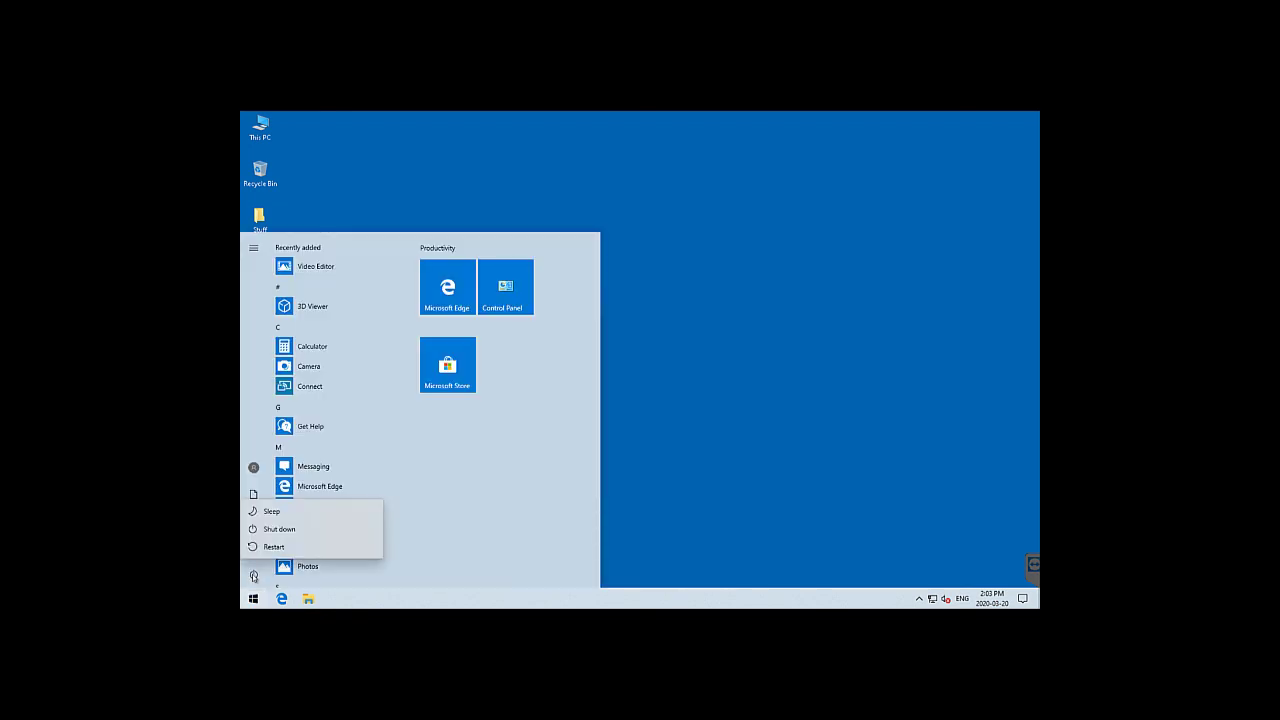
key("Escape")
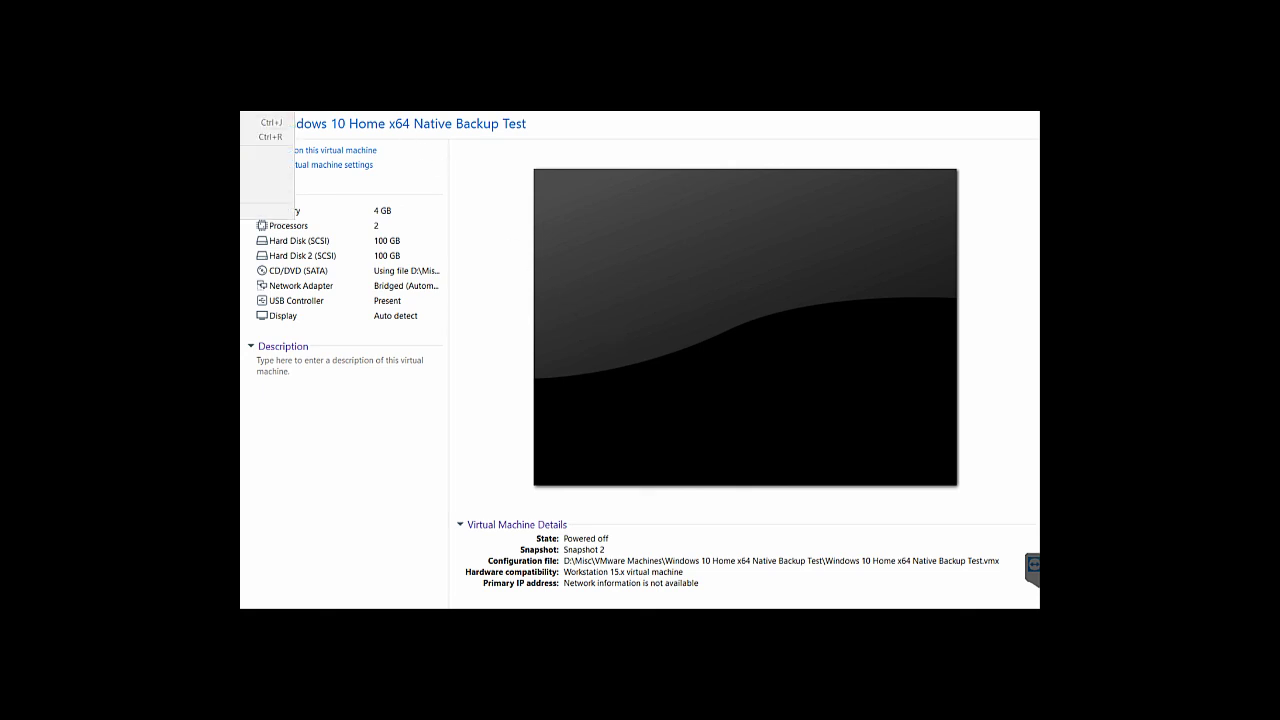
left_click(635, 287)
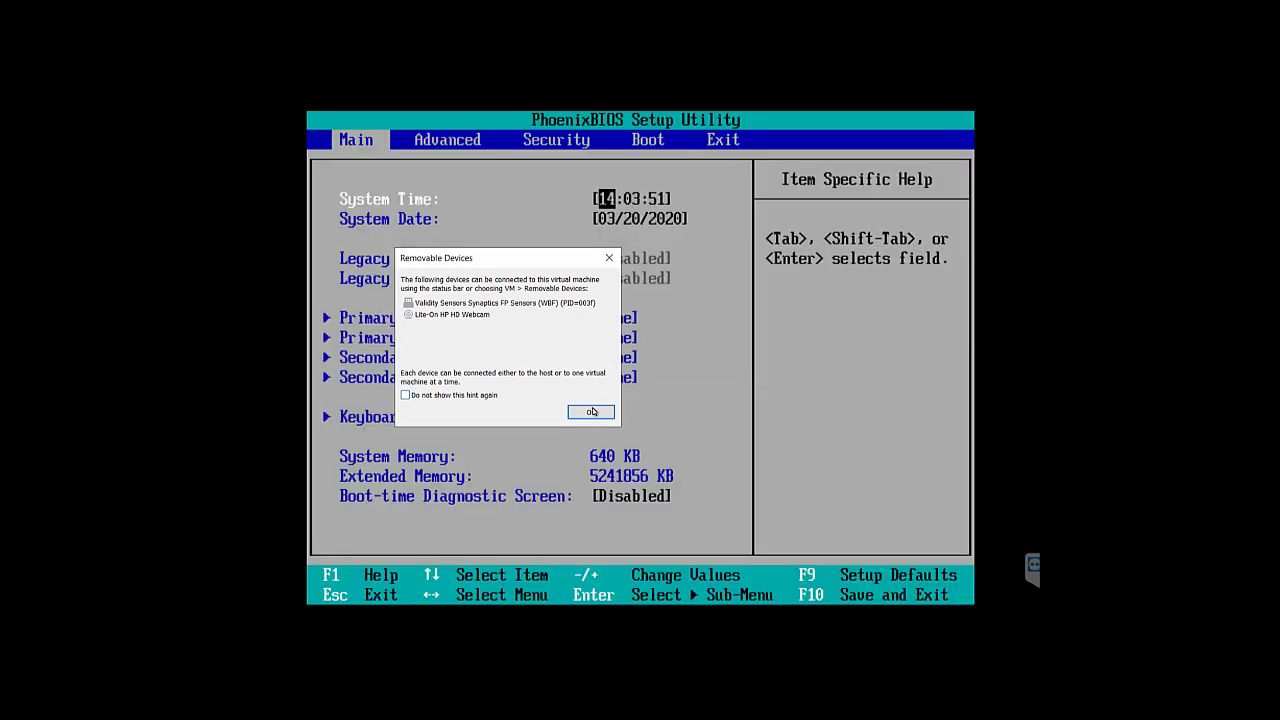
In PhoenixBIOS Setup, choose Exit Saving Changes on the Exit tab and confirm Yes
left_click(591, 414)
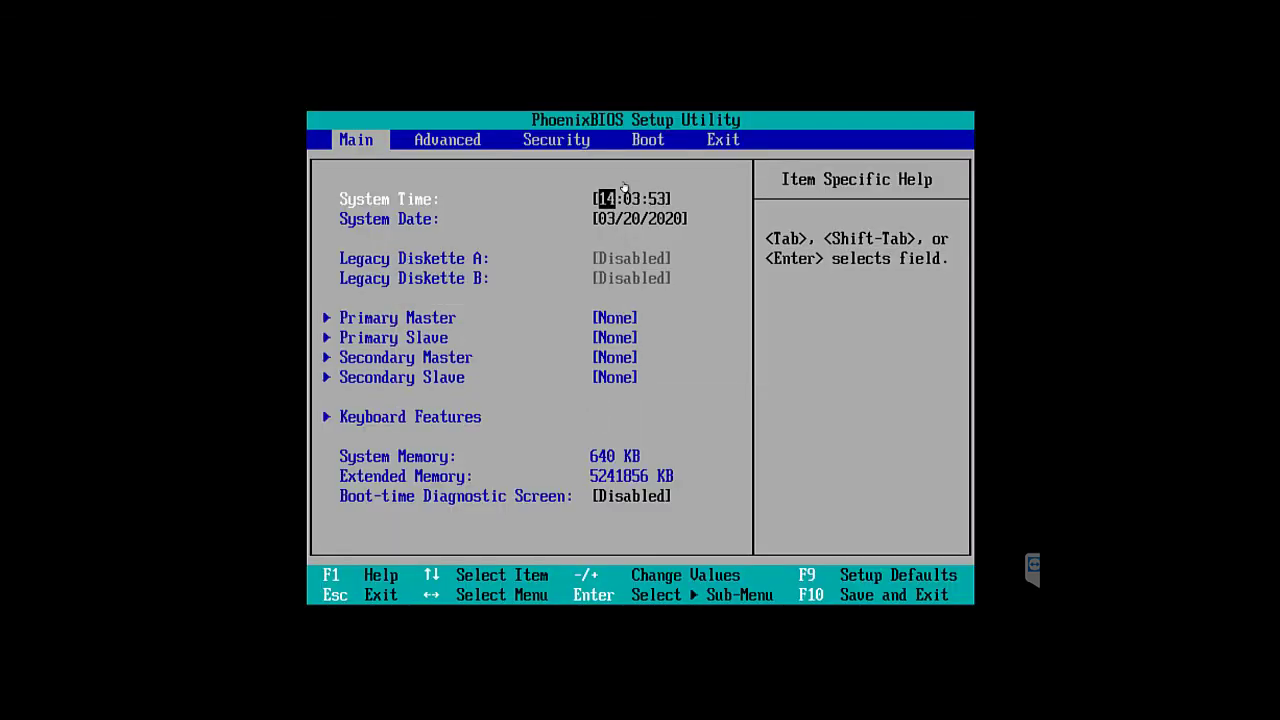
key("Right")
key("Right")
key("Right")
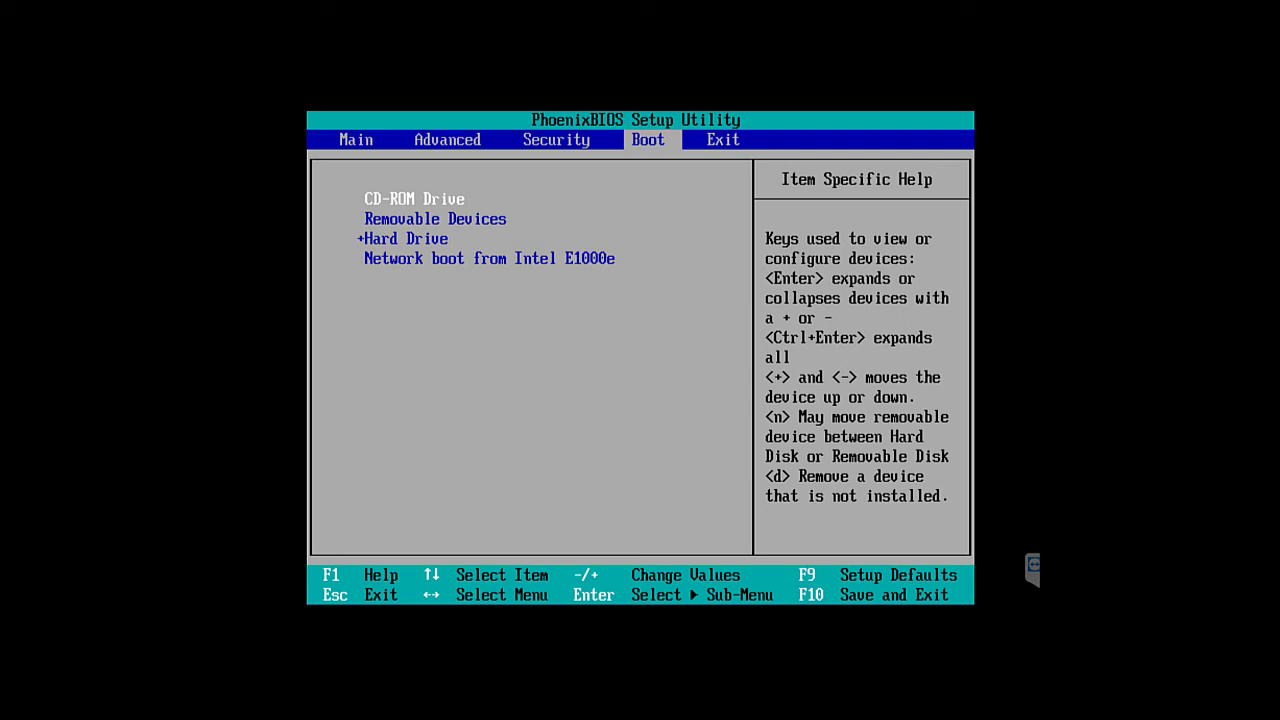
key("Right")
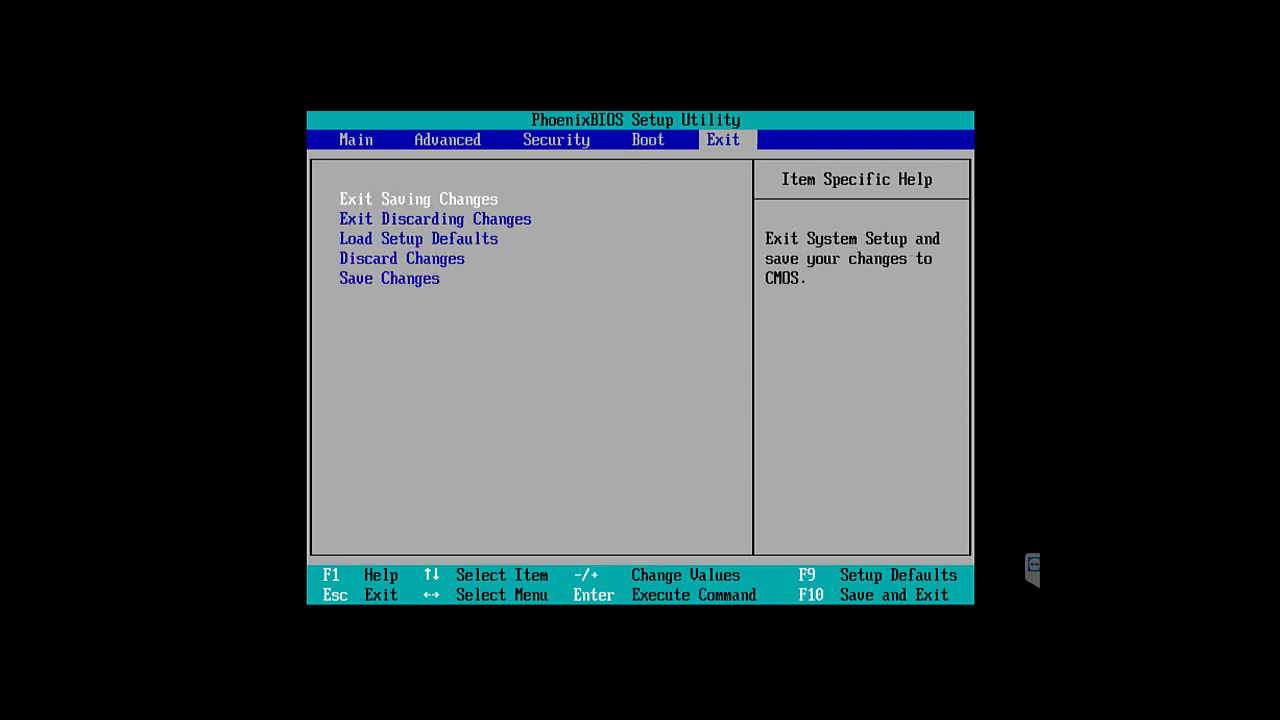
key("Down")
key("Up")
key("Return")
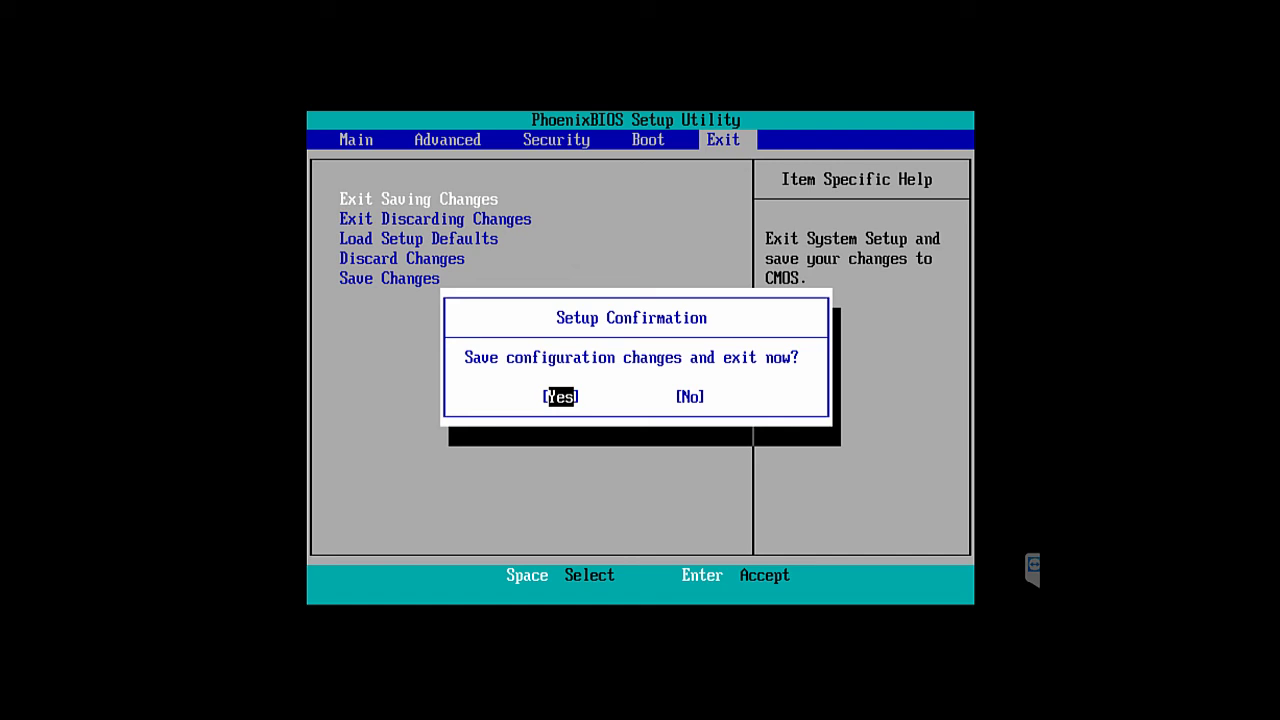
key("Return")
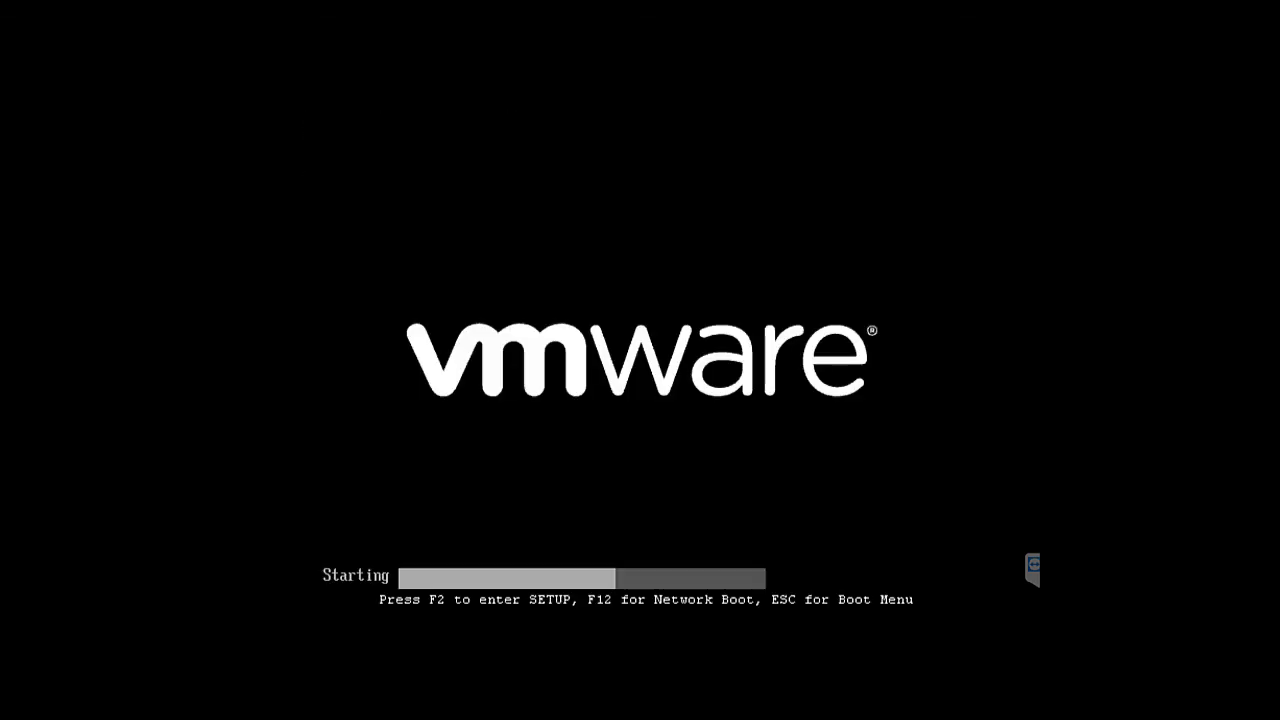
Boot from the repair disc, choose the US keyboard, then Troubleshoot > System Image Recovery
key("Return")
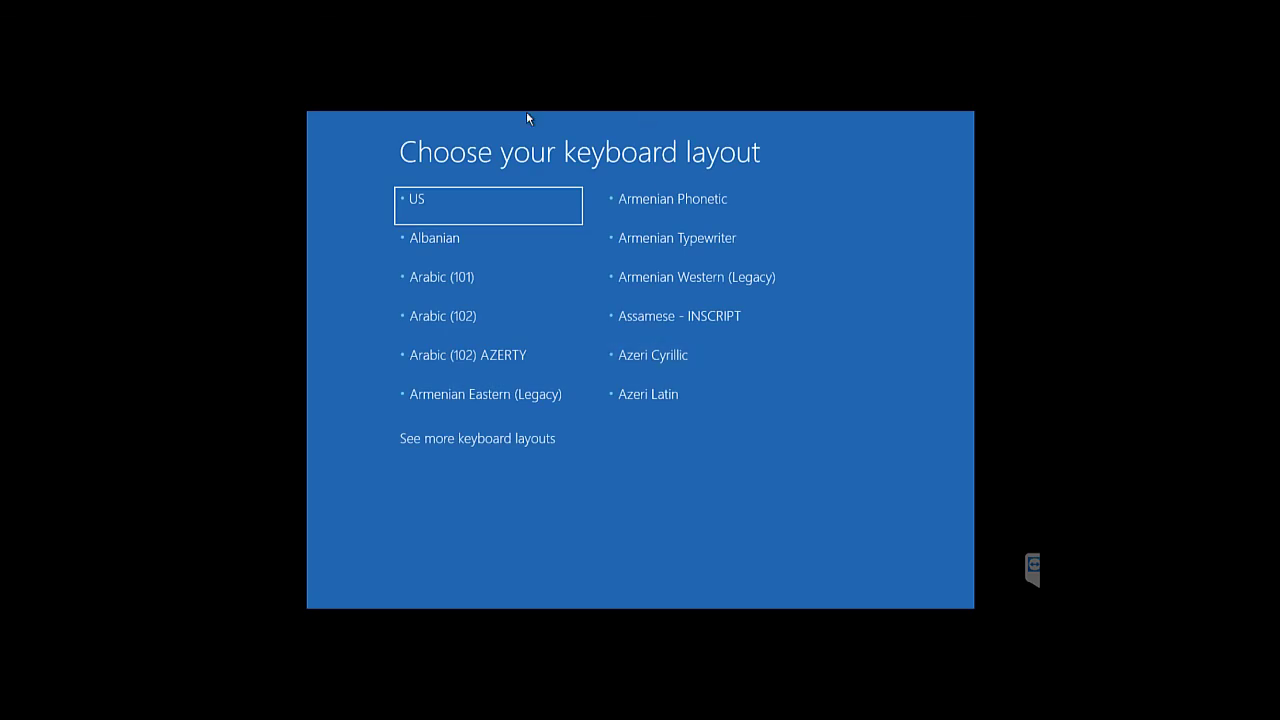
left_click(503, 201)
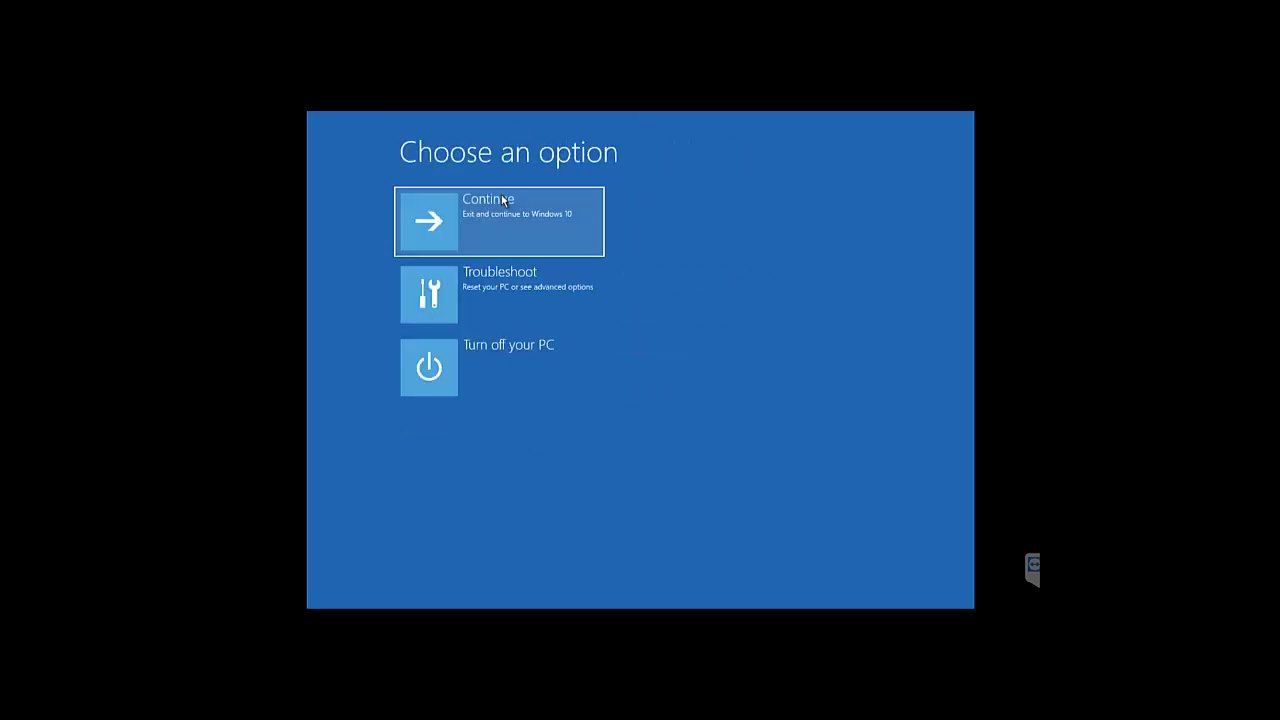
left_click(512, 284)
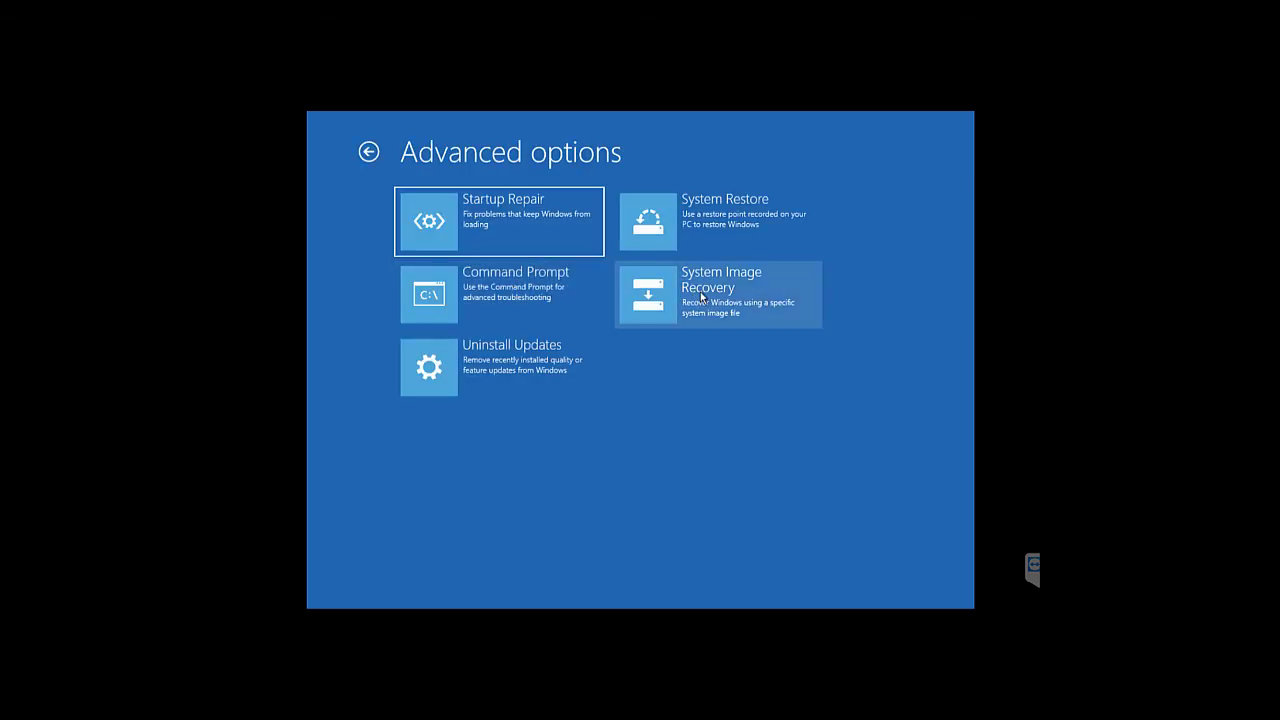
left_click(701, 297)
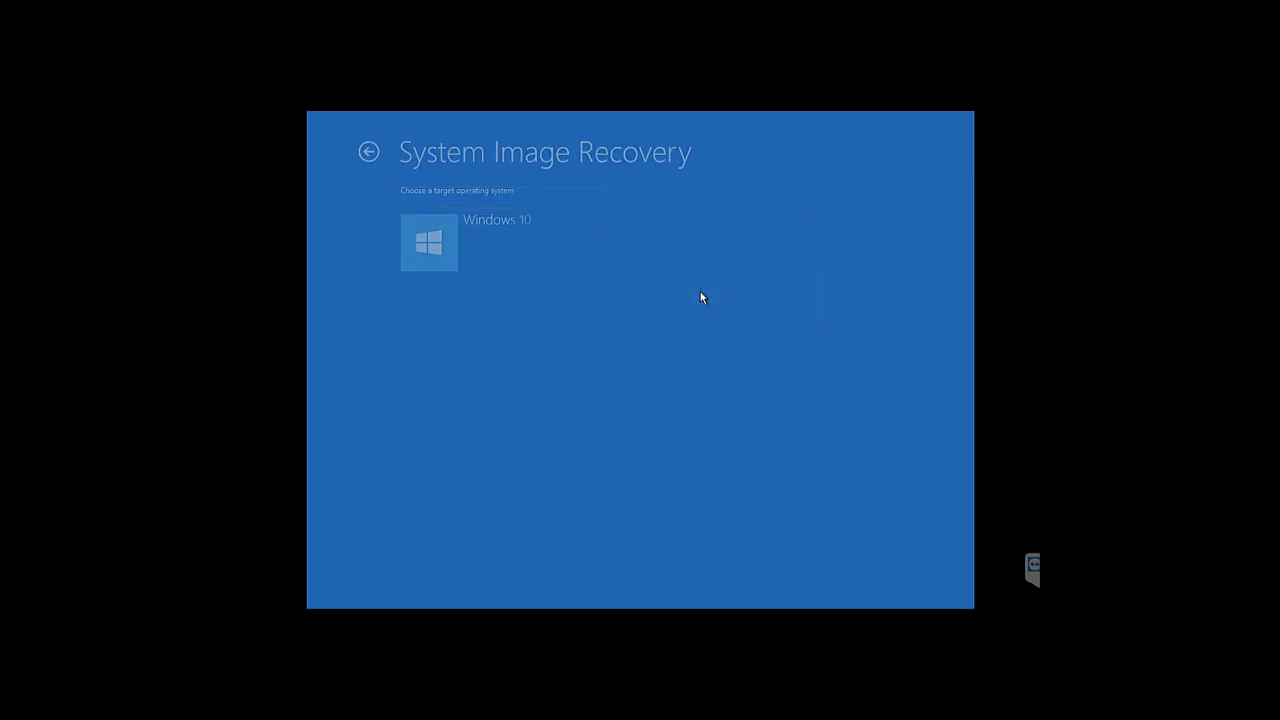
Target Windows 10 and pick the 3/20/2020 9:30:58 AM image on Backup (D:)
left_click(522, 247)
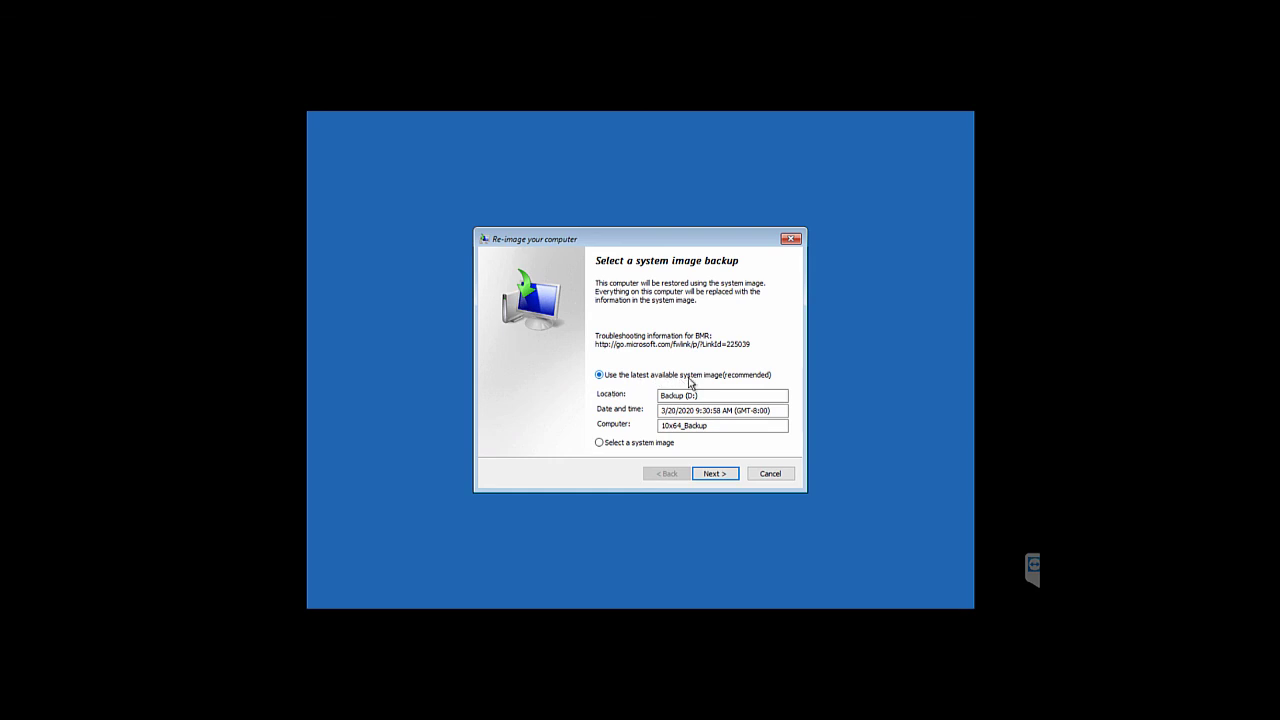
left_click(642, 445)
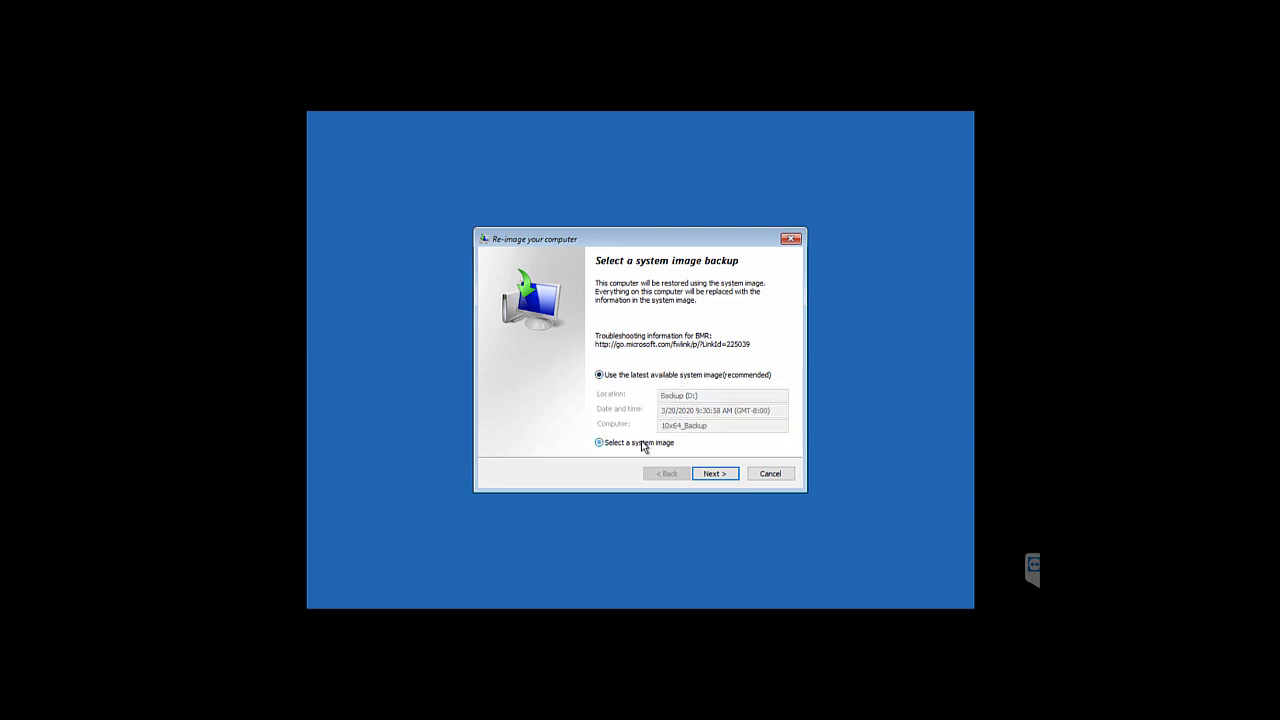
left_click(711, 476)
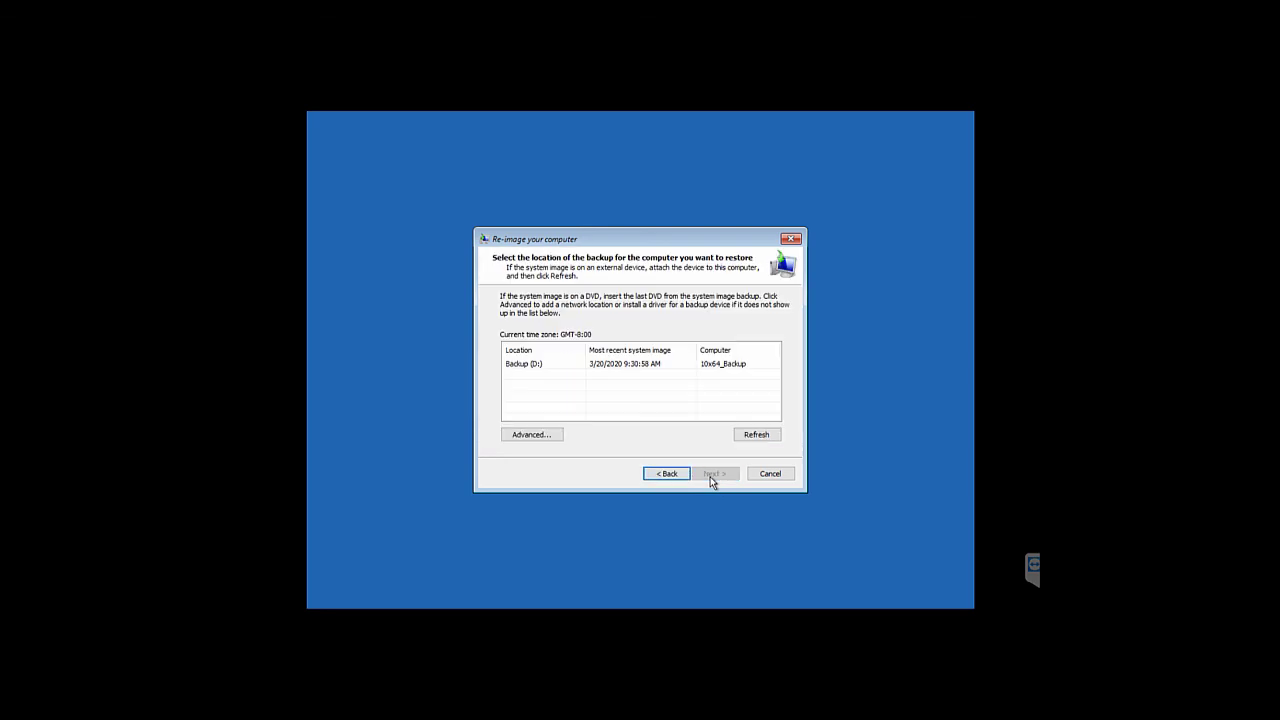
left_click(646, 370)
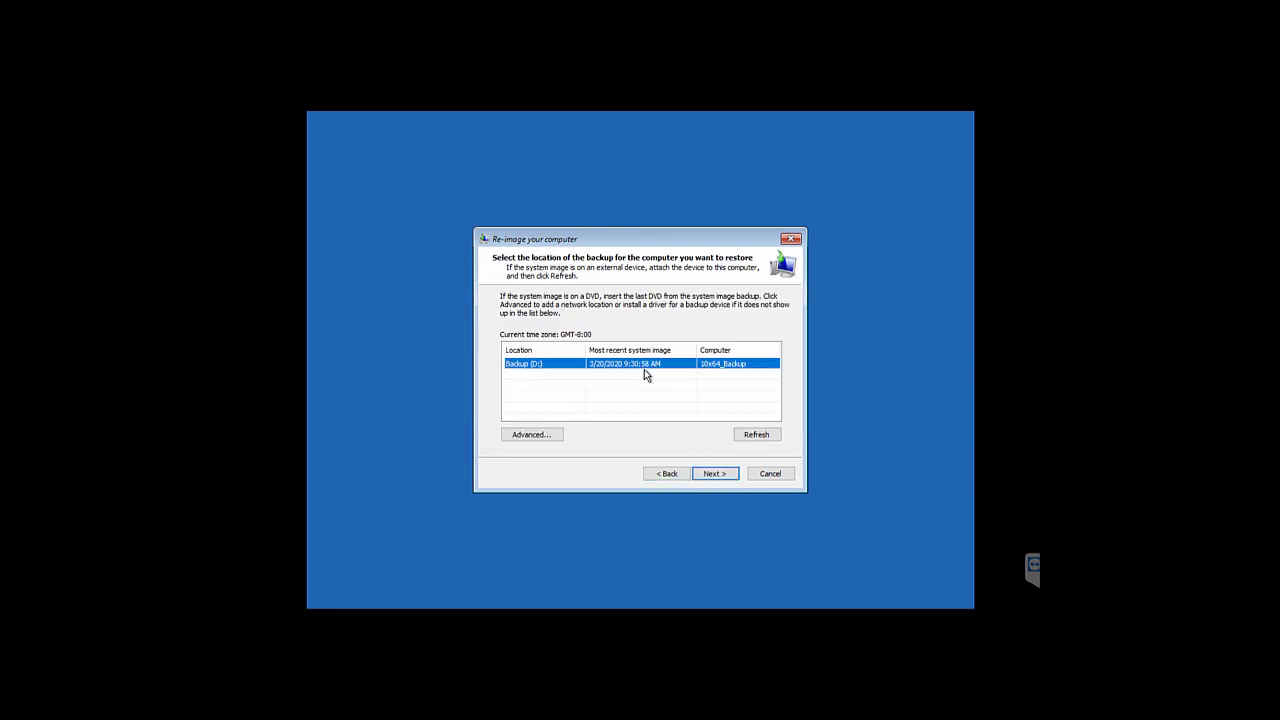
left_click(712, 479)
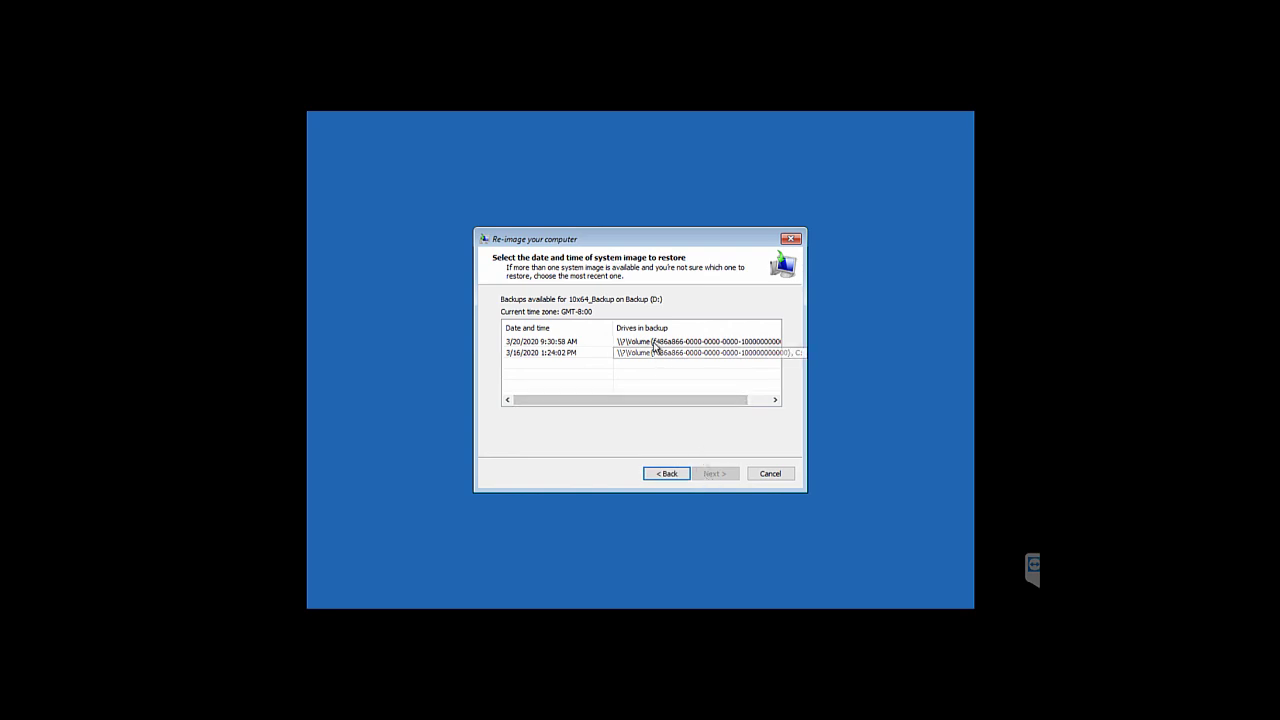
left_click(655, 345)
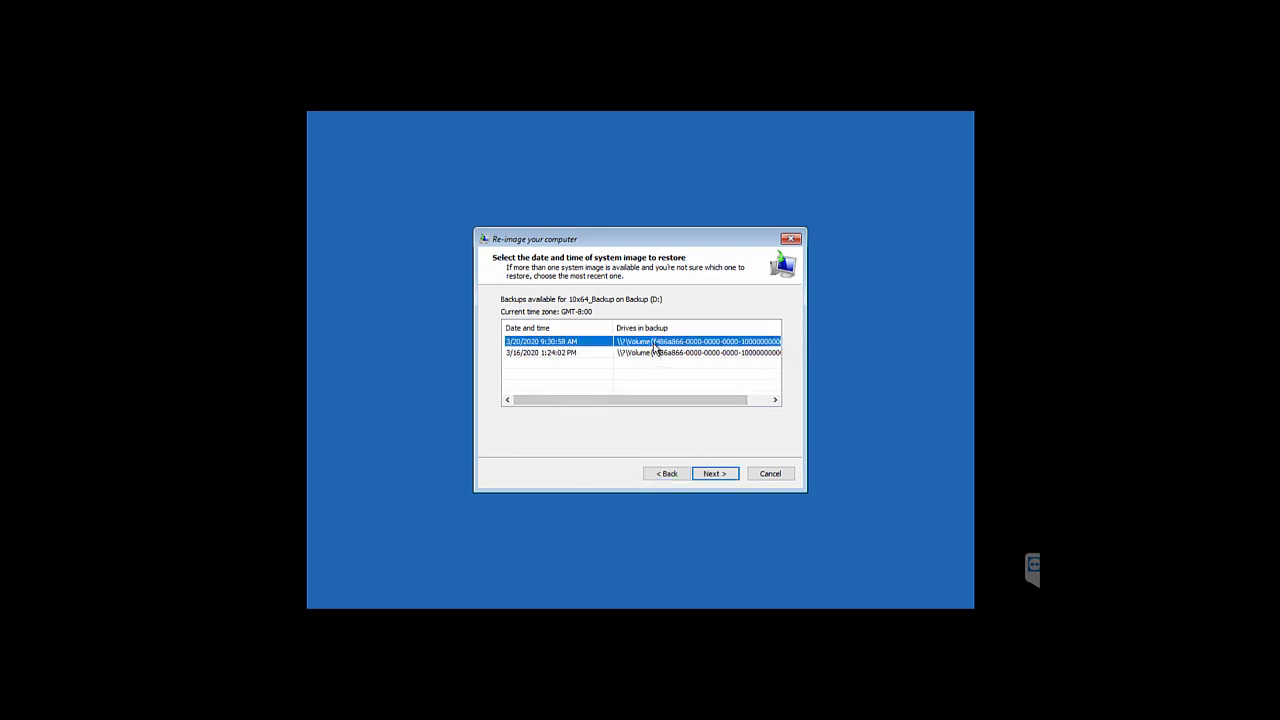
left_click(705, 477)
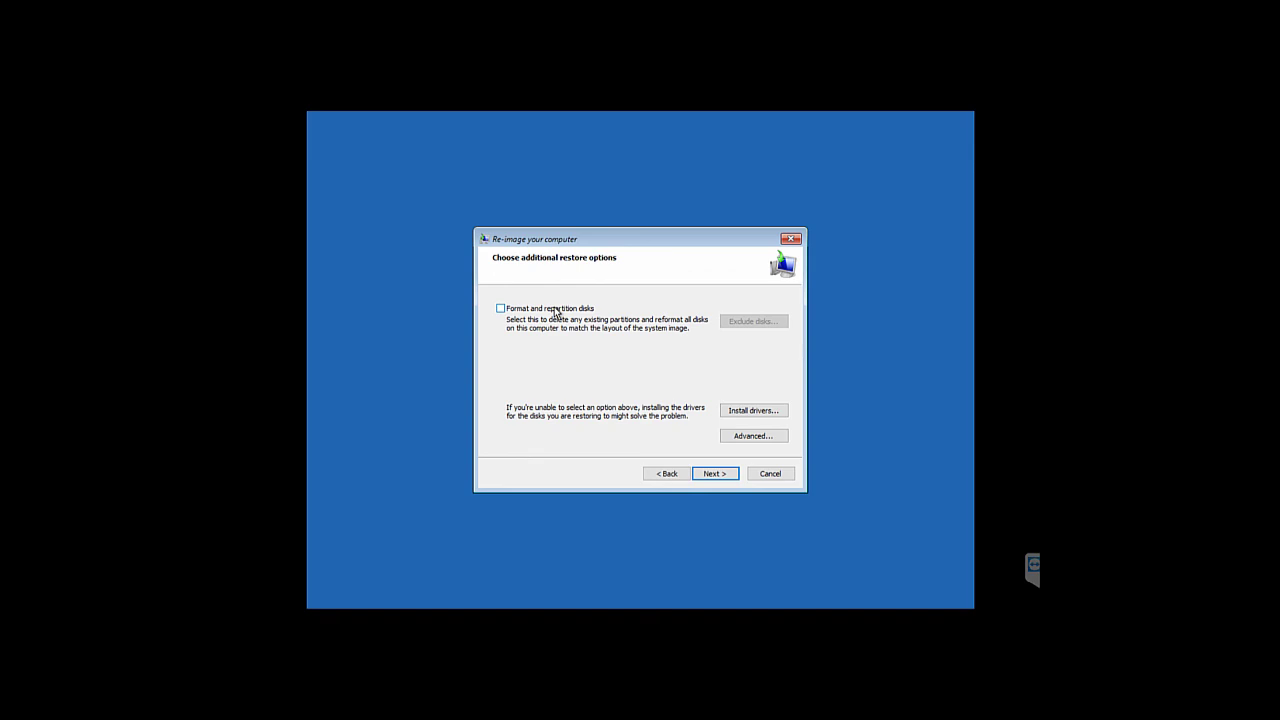
Enable Format and repartition disks, leave disk exclusions and advanced options unchanged, and continue to the summary
left_click(556, 313)
left_click(759, 322)
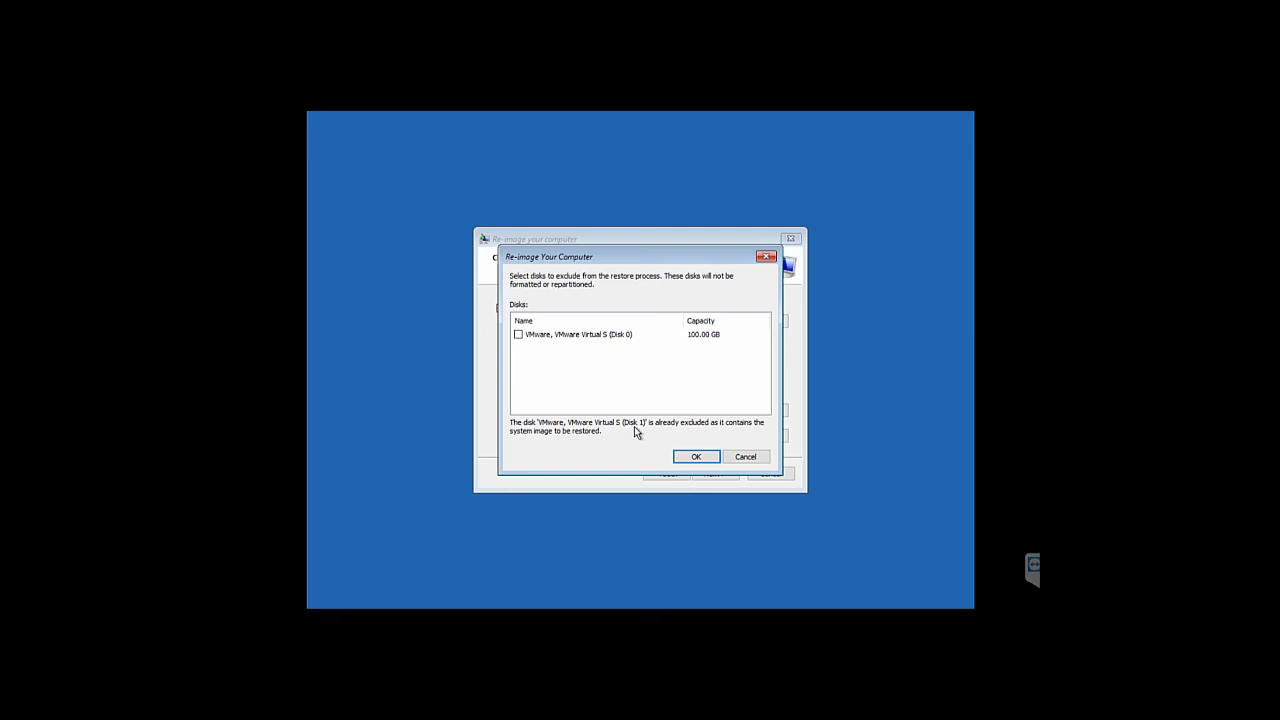
left_click(733, 457)
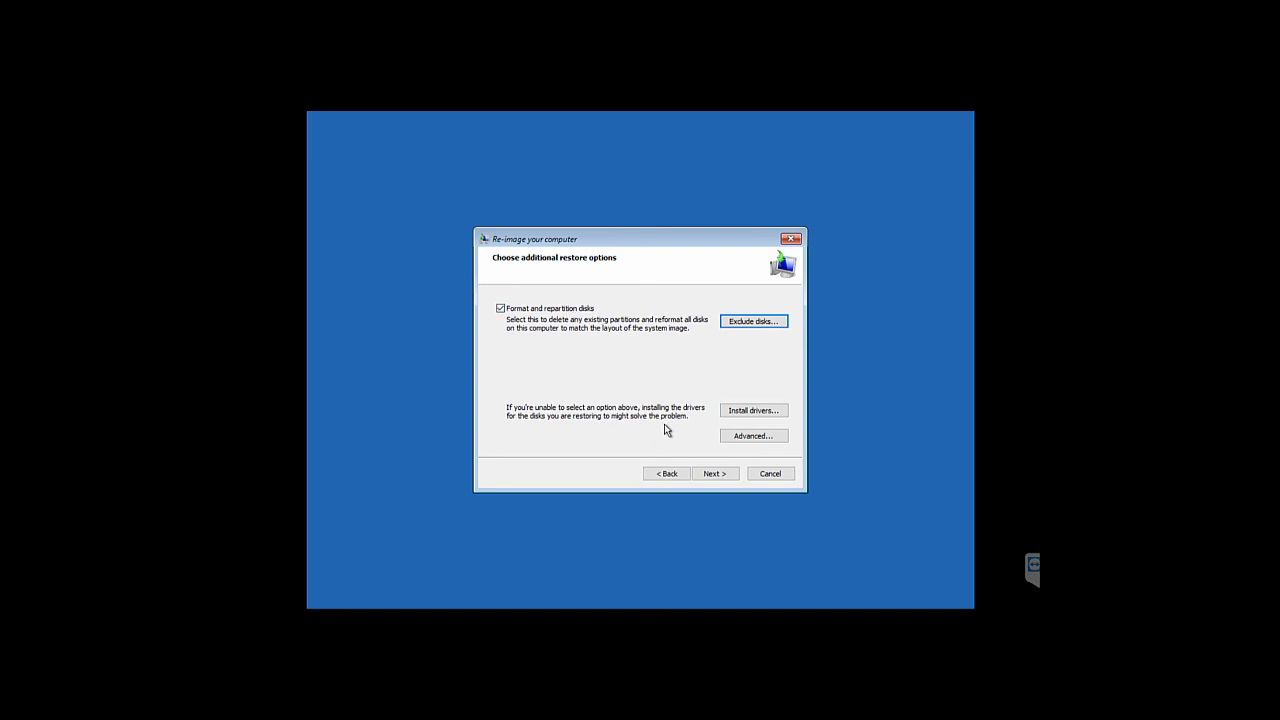
left_click(736, 440)
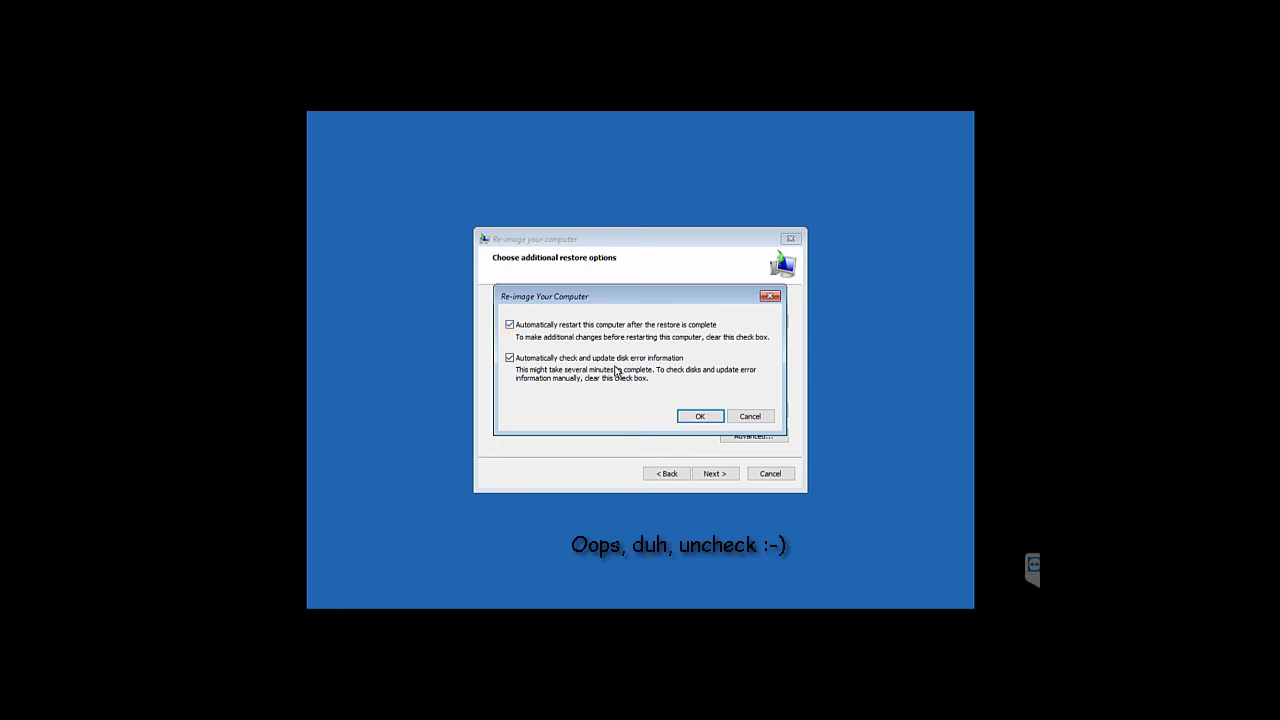
left_click(698, 415)
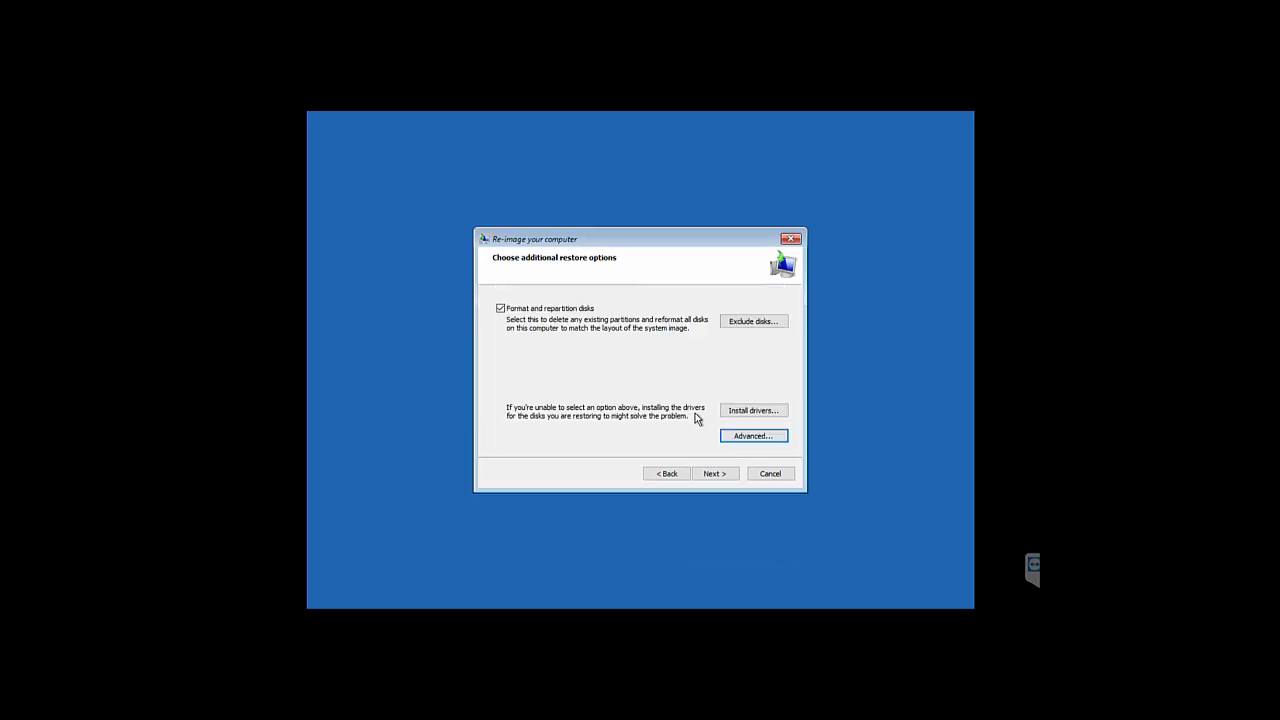
left_click(714, 476)
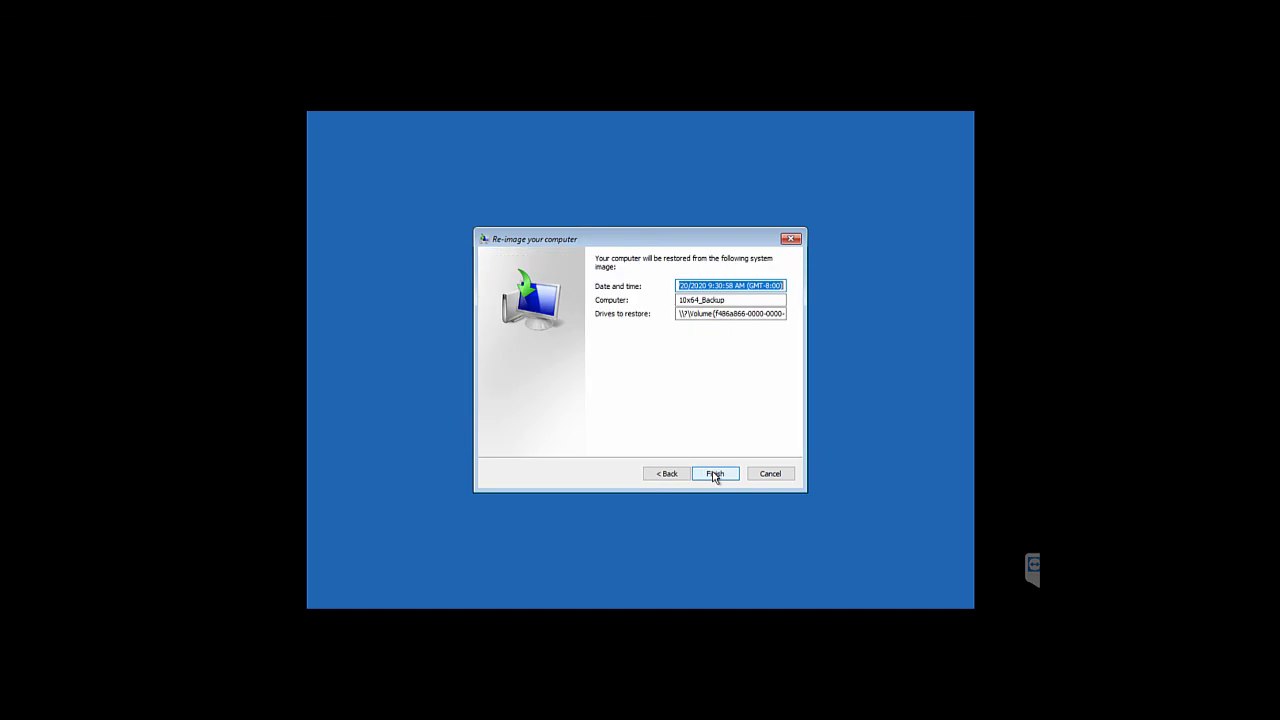
Start the restore, confirm the disk format warning, and restart into the restored Windows 10 desktop
left_click(714, 475)
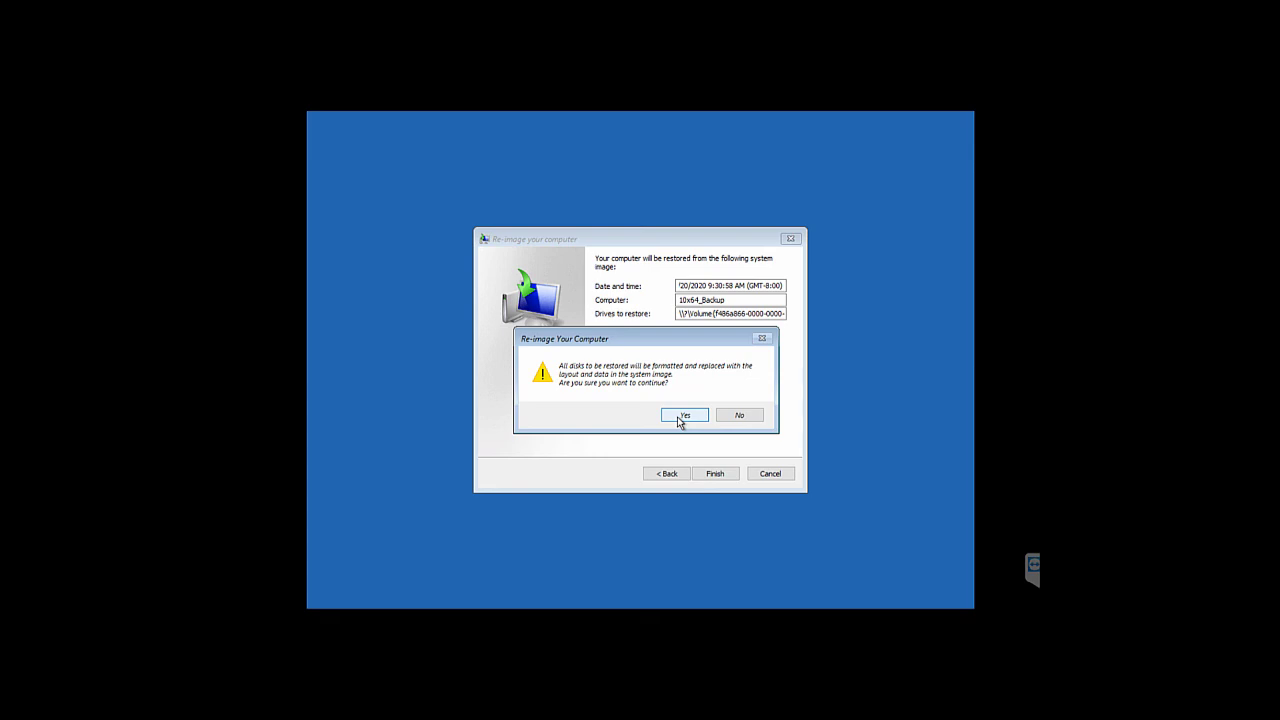
left_click(678, 420)
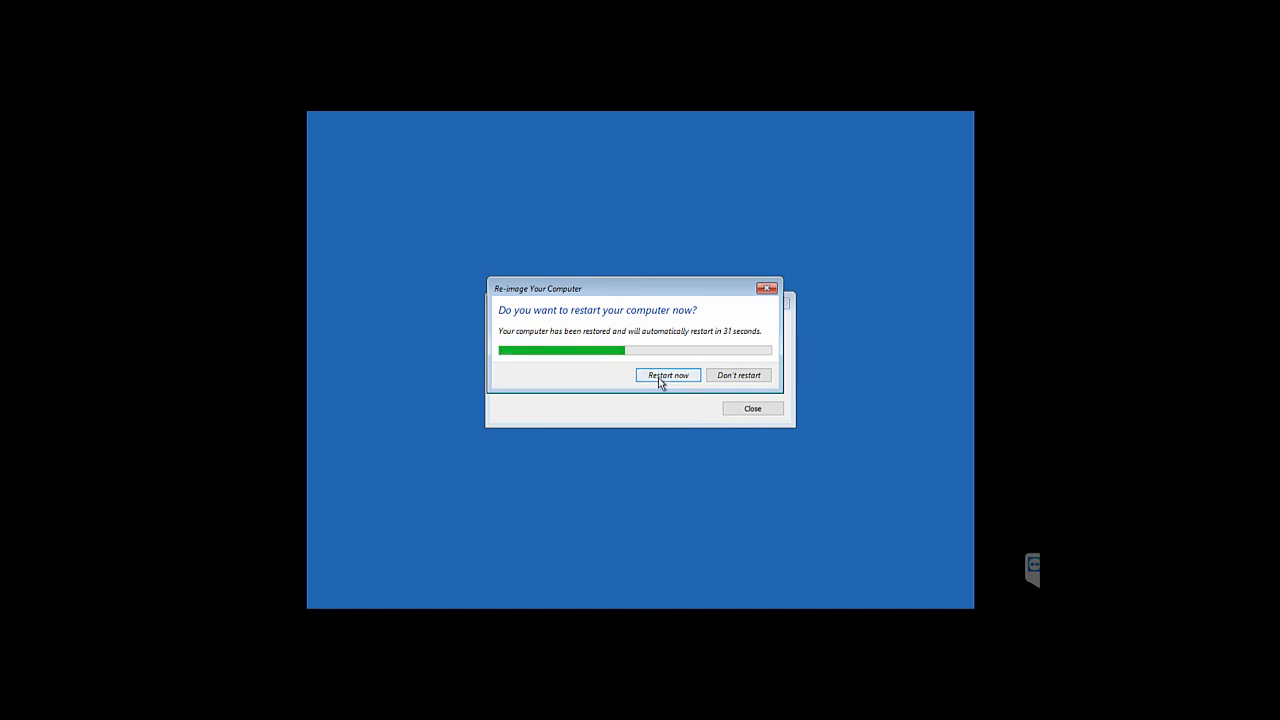
left_click(667, 375)
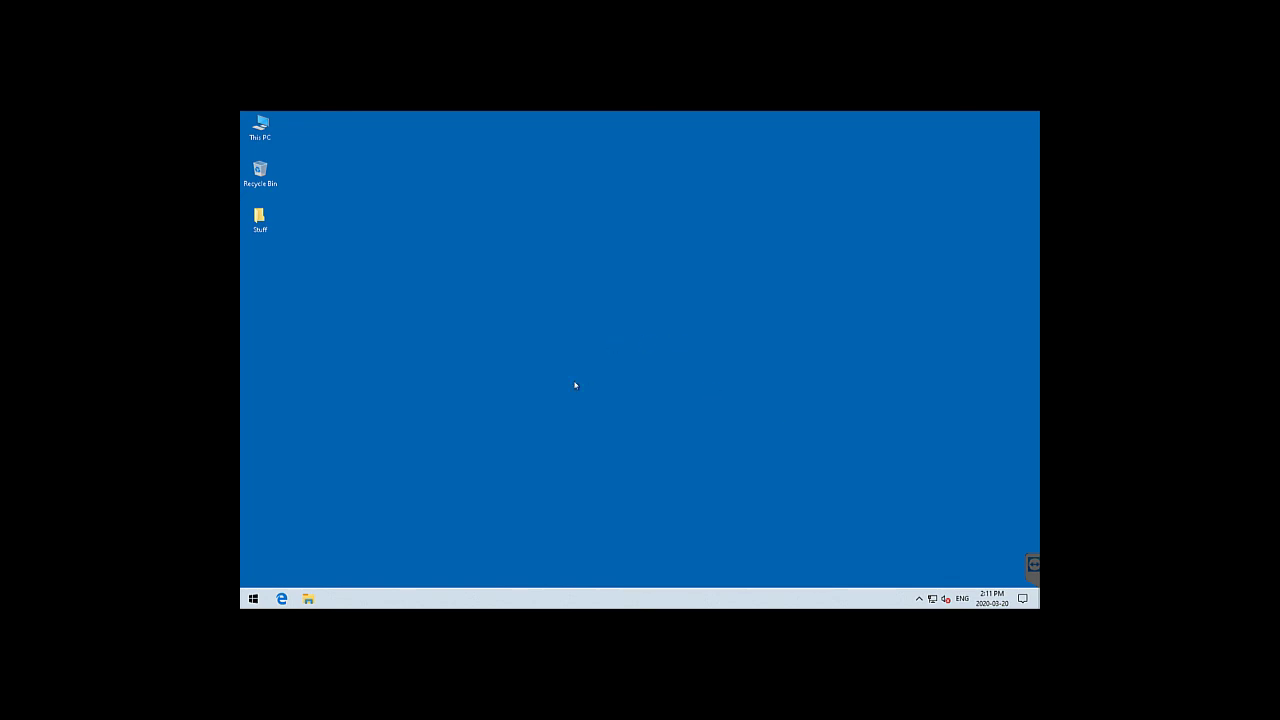
Open This PC and browse into the Desktop folder
double_click(260, 126)
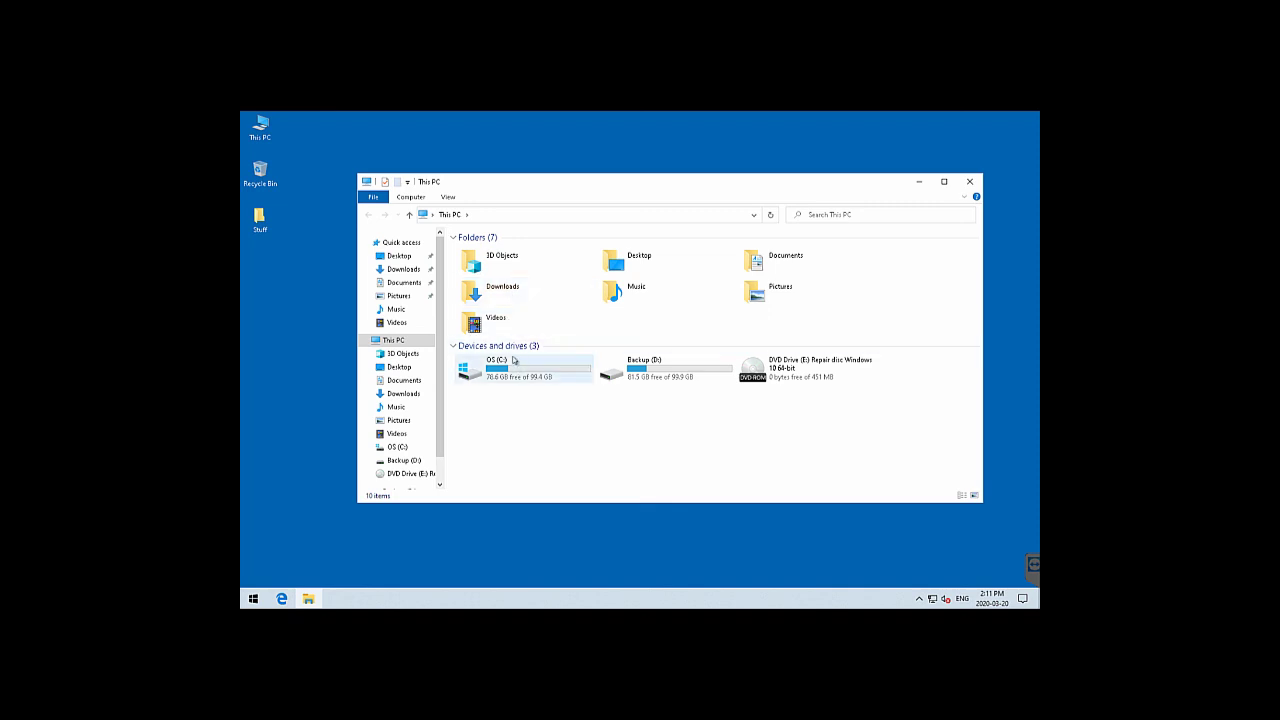
left_click(663, 262)
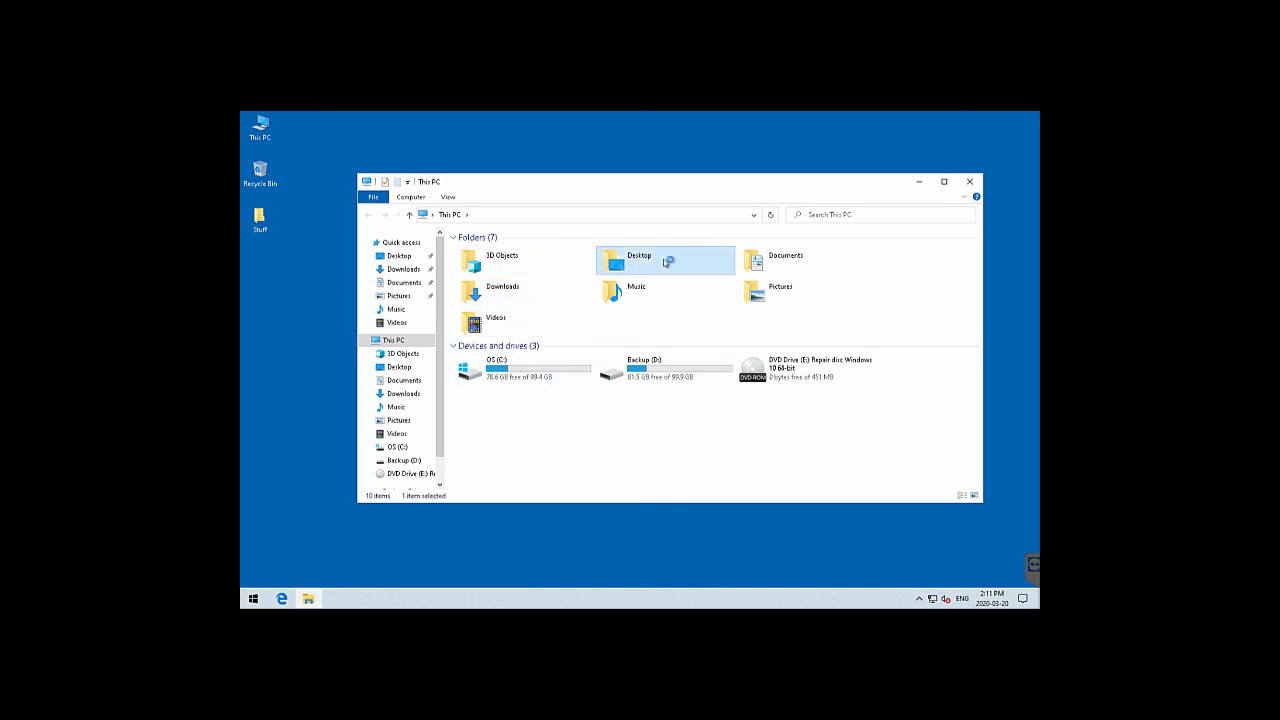
double_click(663, 262)
left_click(401, 258)
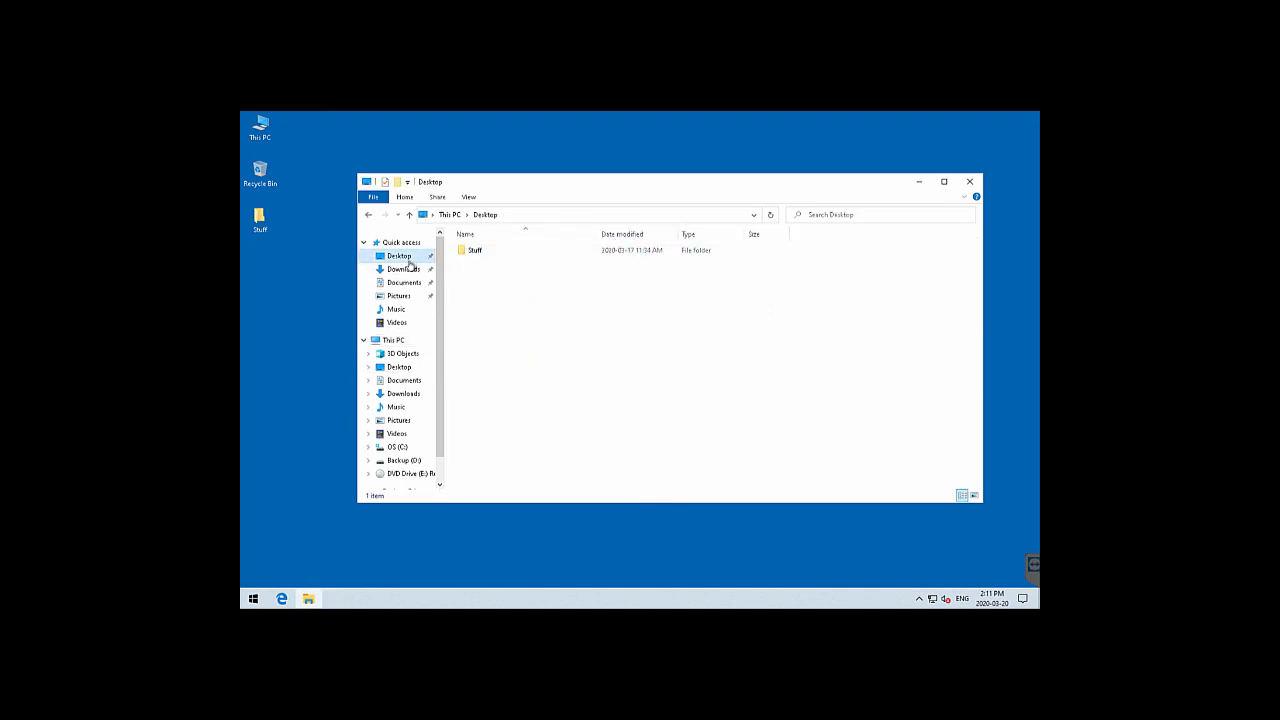
Check the Downloads, Documents, Pictures, Music and Videos folders, then close File Explorer
left_click(403, 269)
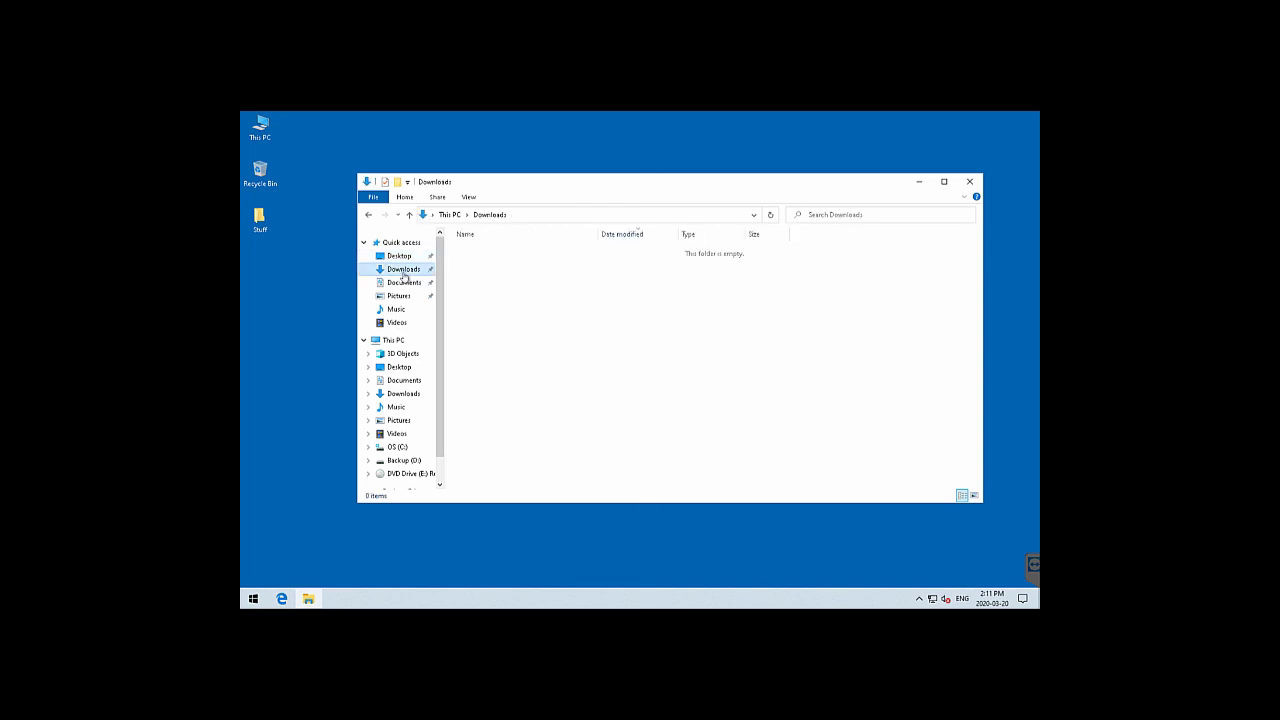
left_click(403, 283)
left_click(399, 296)
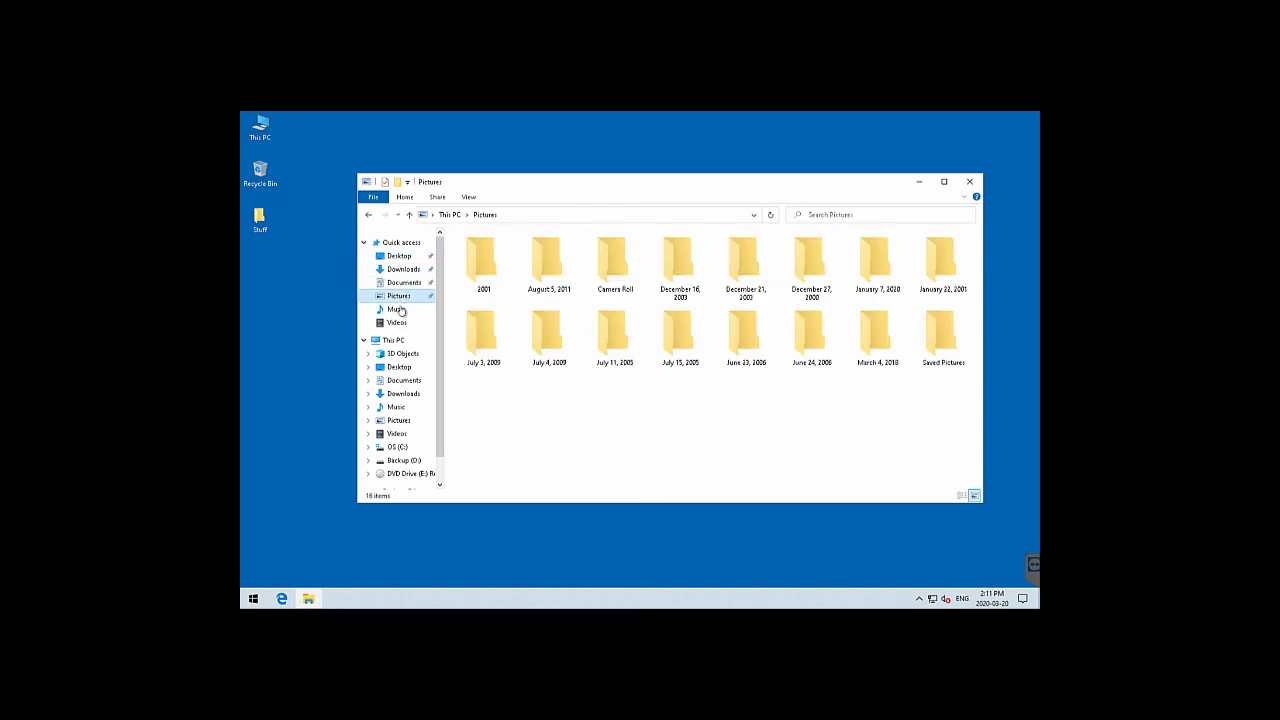
left_click(397, 309)
left_click(398, 323)
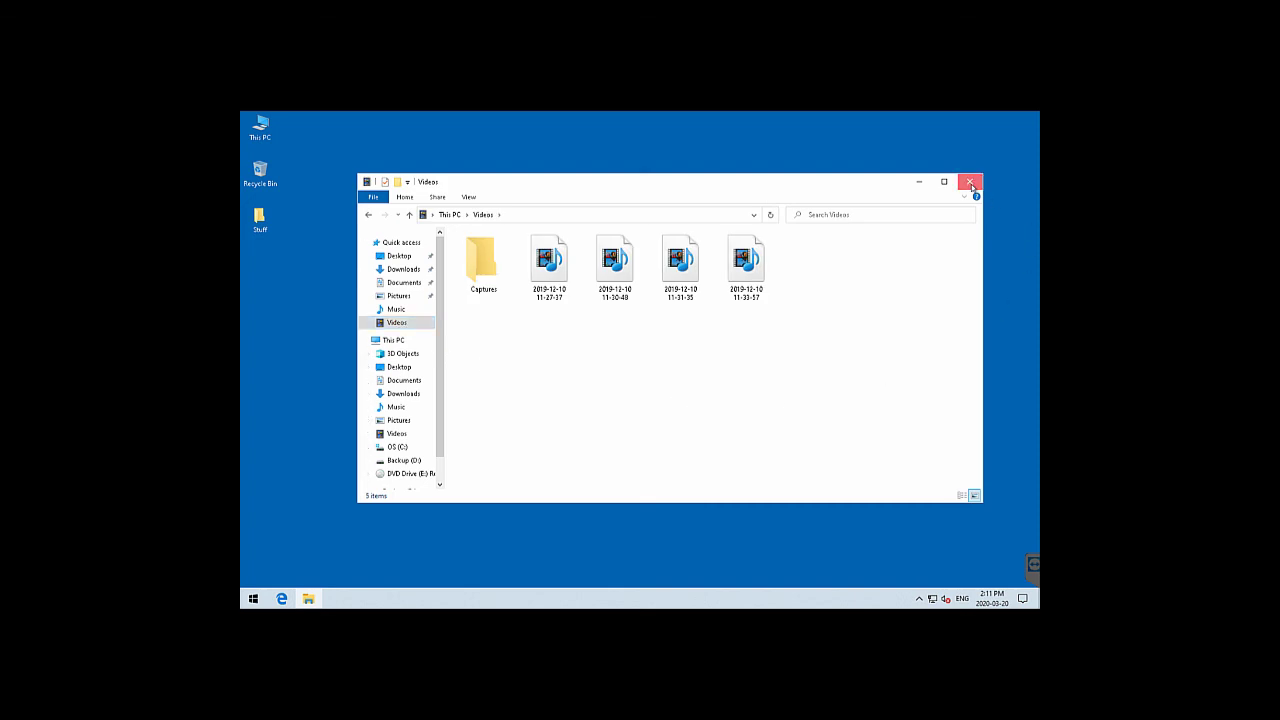
left_click(970, 183)
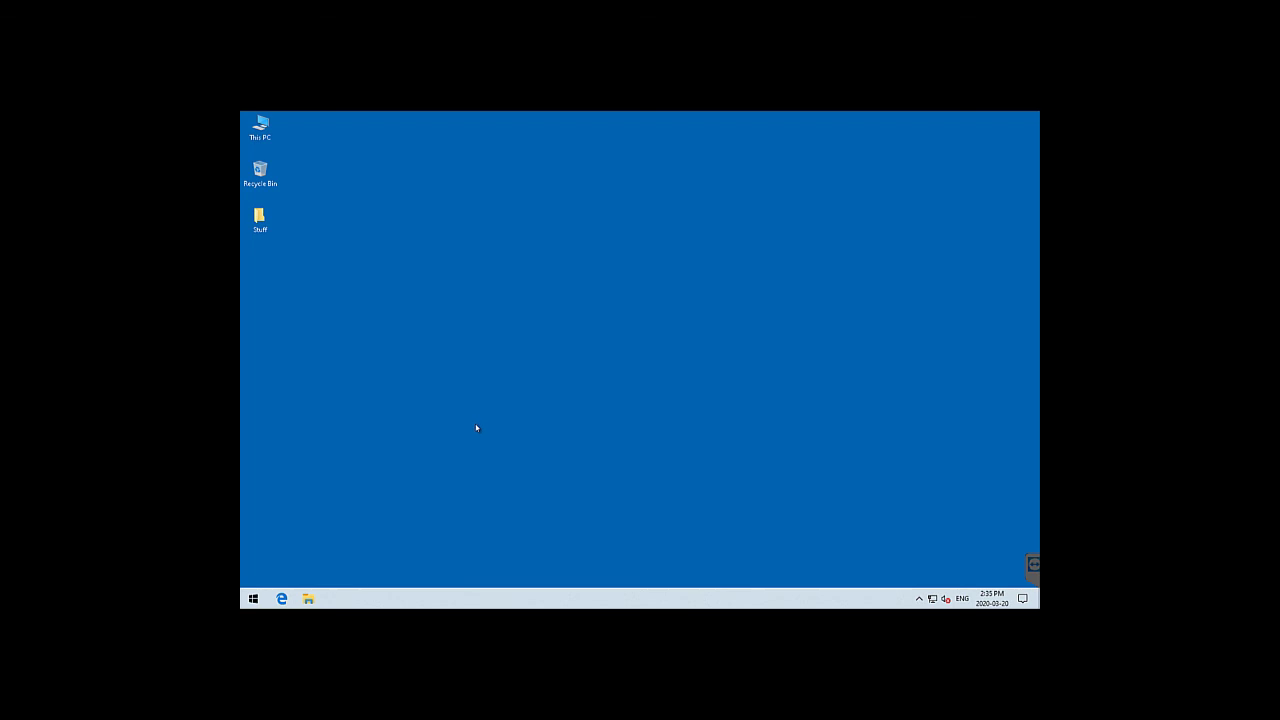
Search 'rec' from the Start menu to open the Recovery control panel
left_click(254, 599)
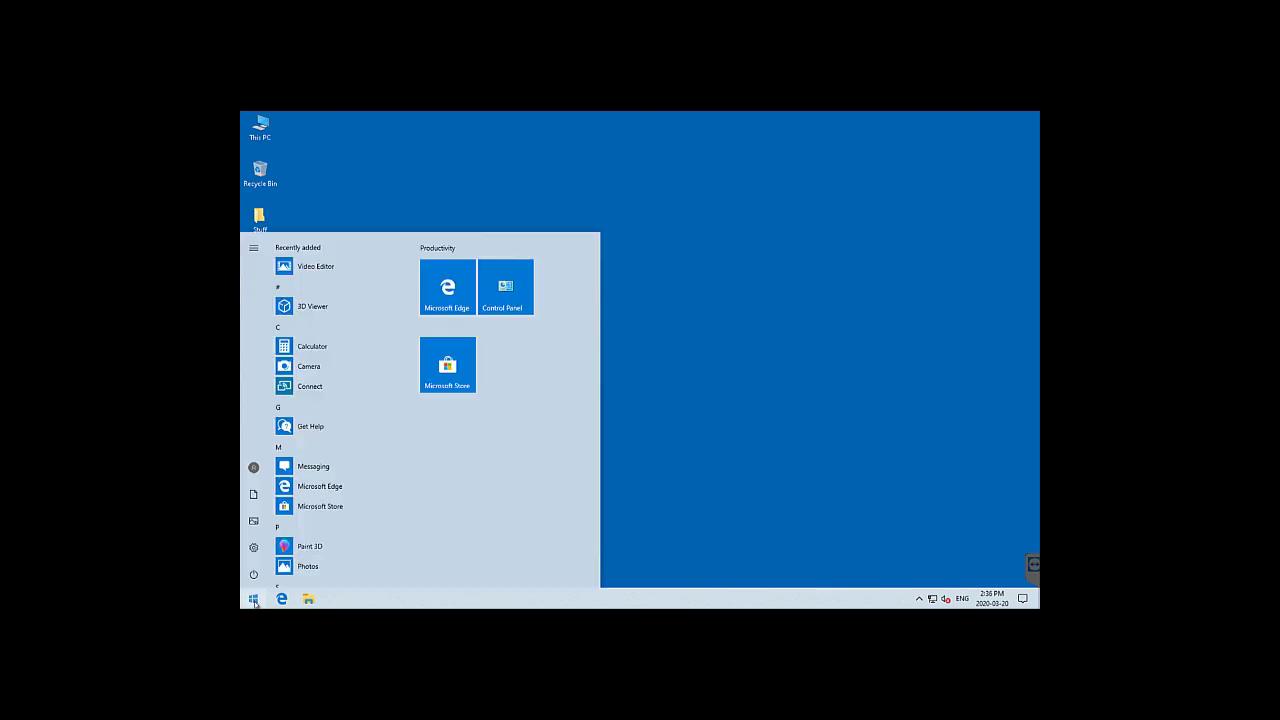
type("rec")
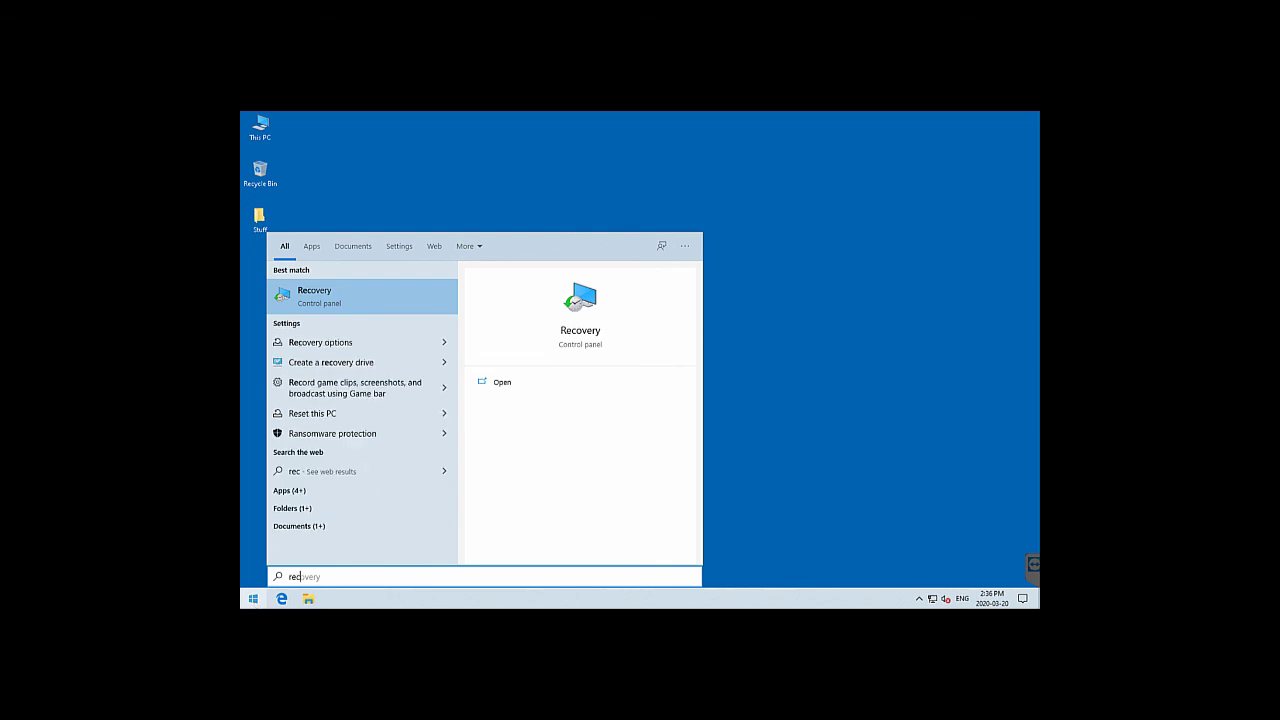
left_click(592, 331)
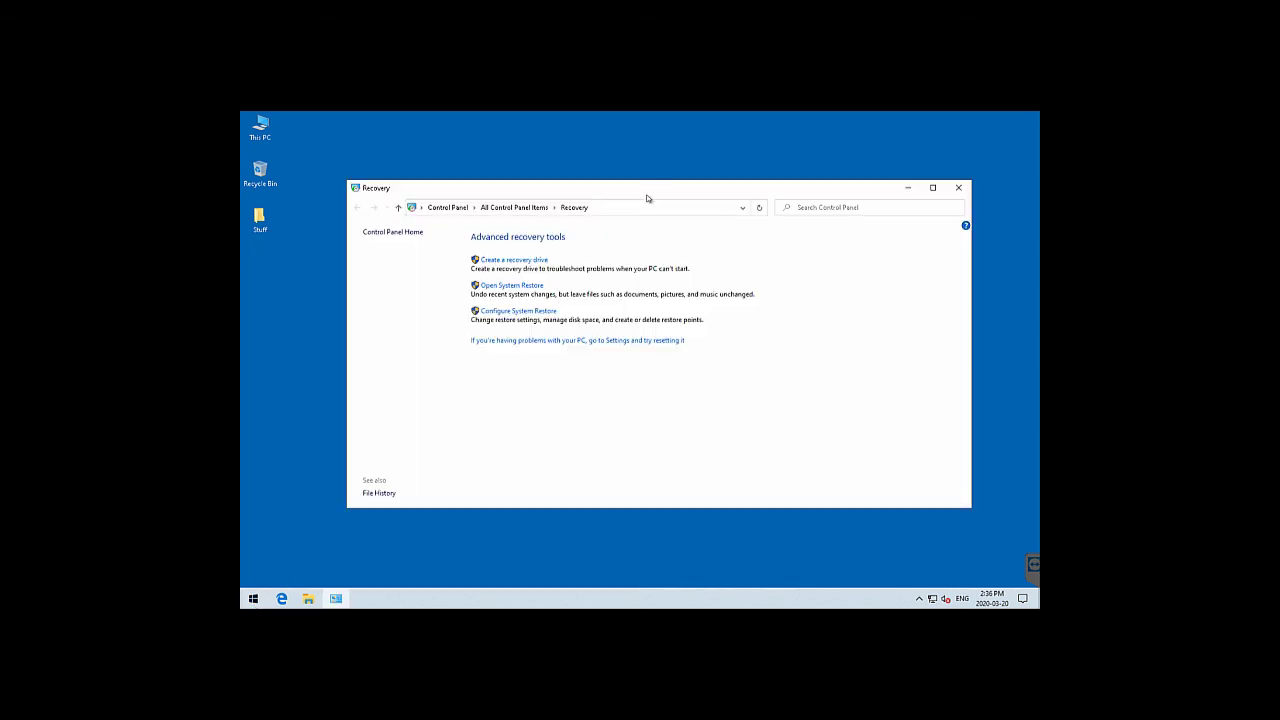
Go via All Control Panel Items back to Recovery, then on to Settings' reset page
left_click(515, 208)
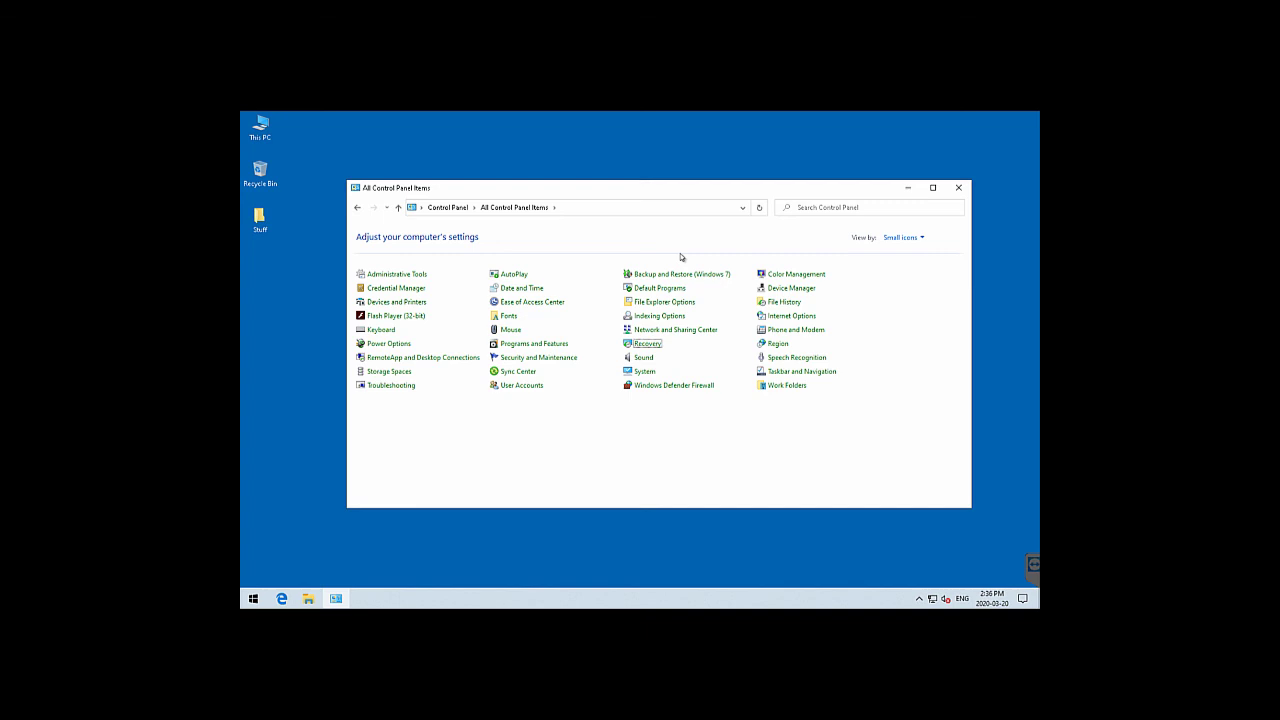
left_click(647, 344)
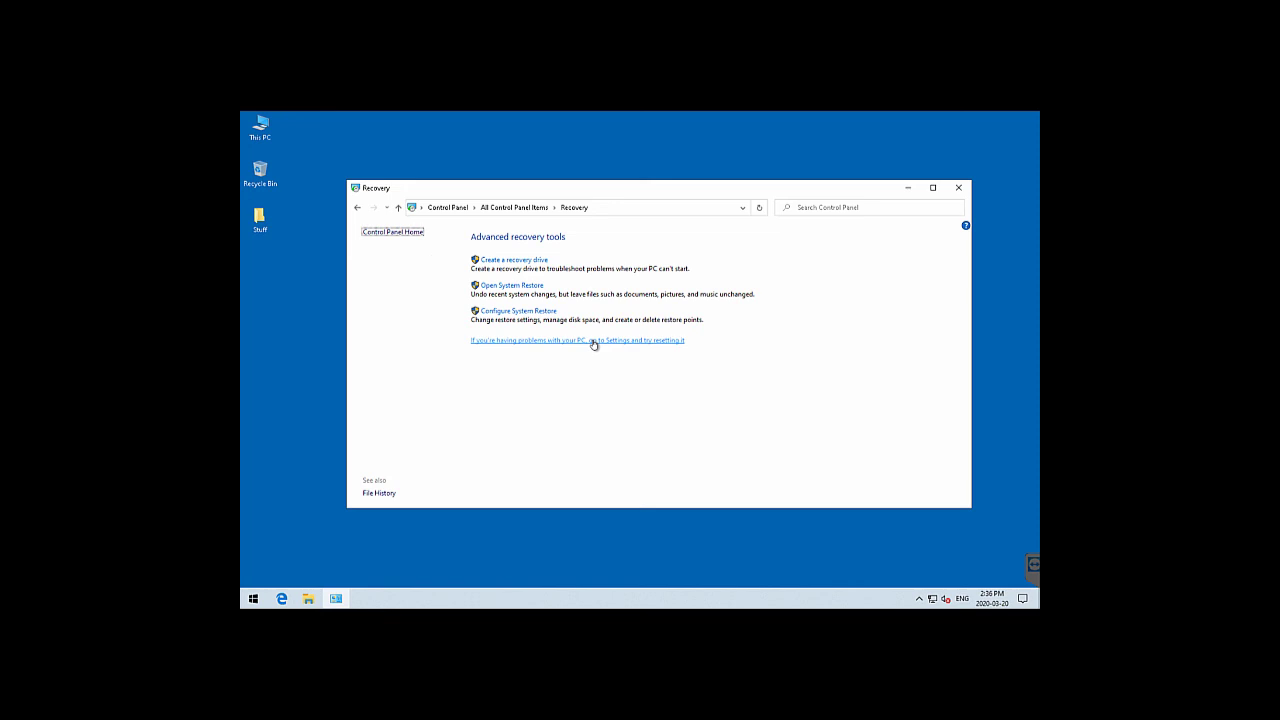
left_click(502, 346)
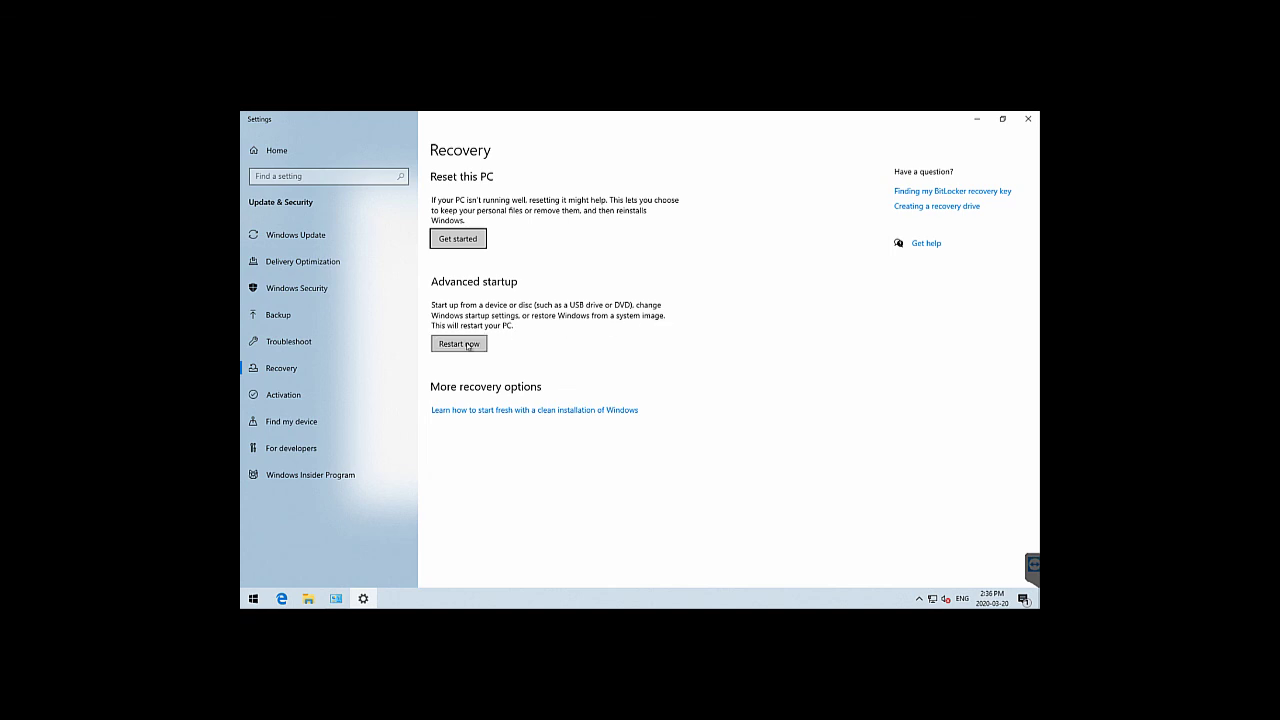
Restart into Advanced startup and choose Troubleshoot > Advanced options > System Image Recovery
left_click(465, 350)
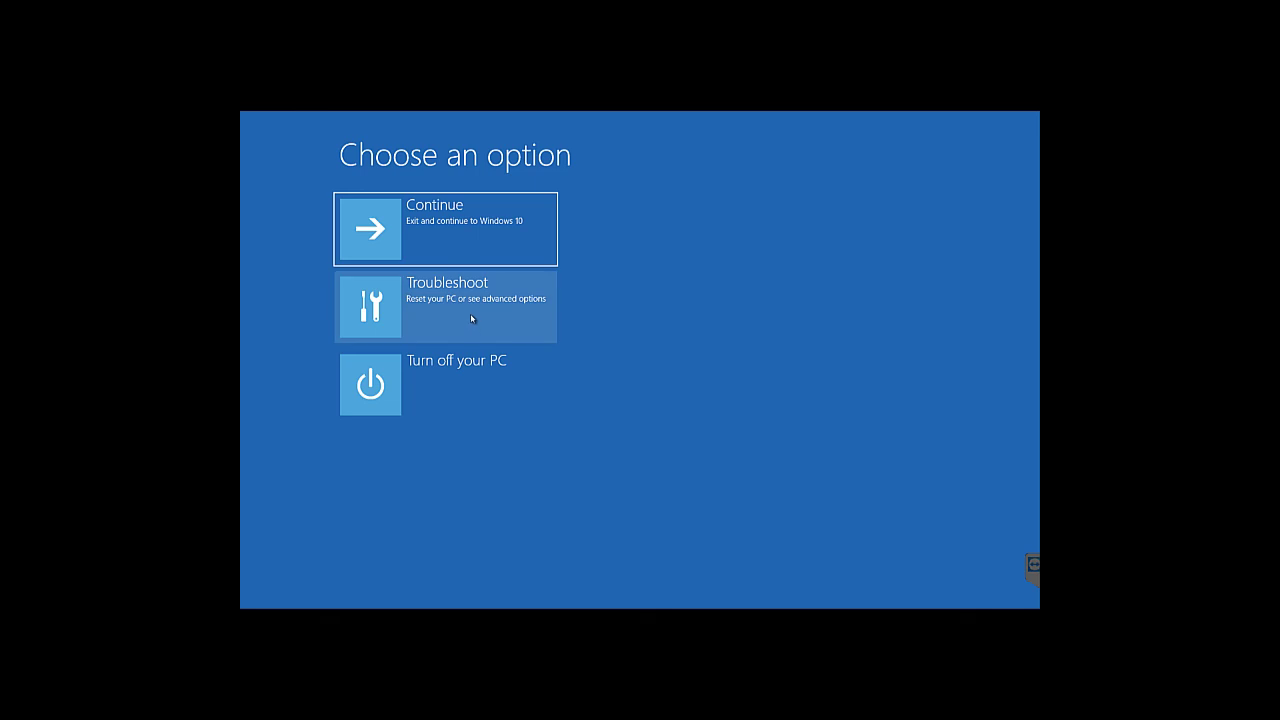
left_click(471, 318)
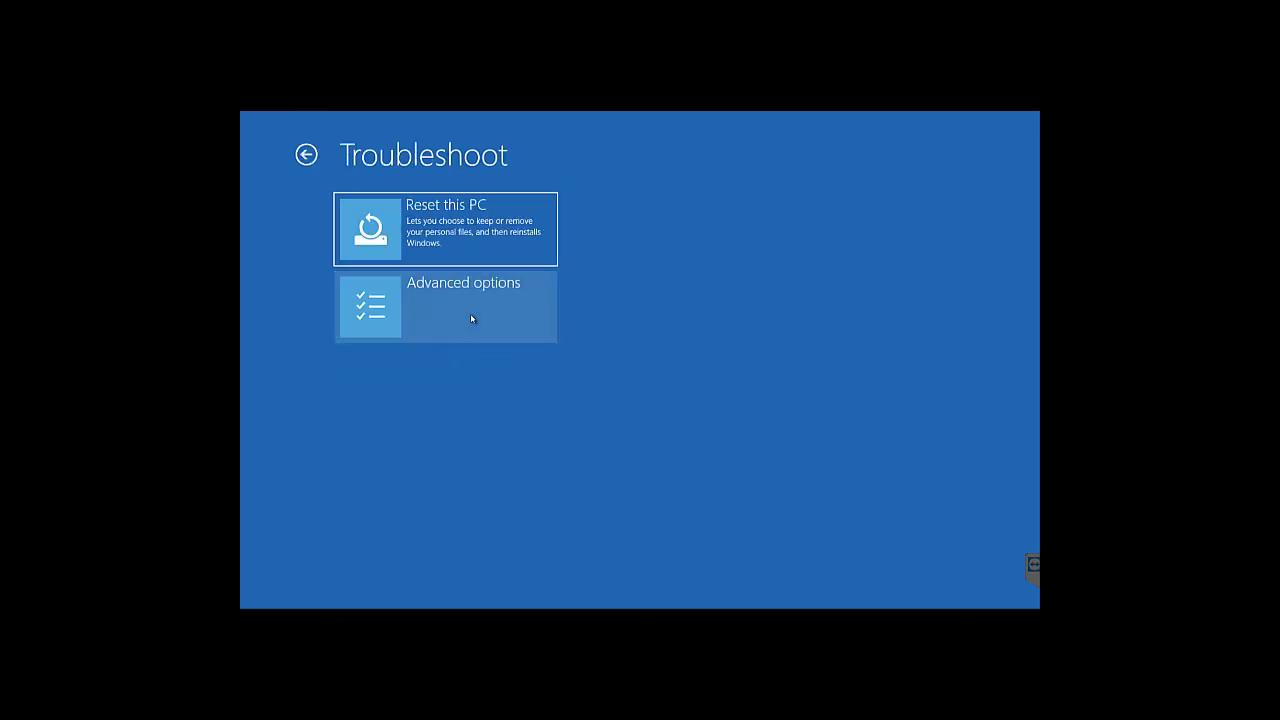
left_click(471, 318)
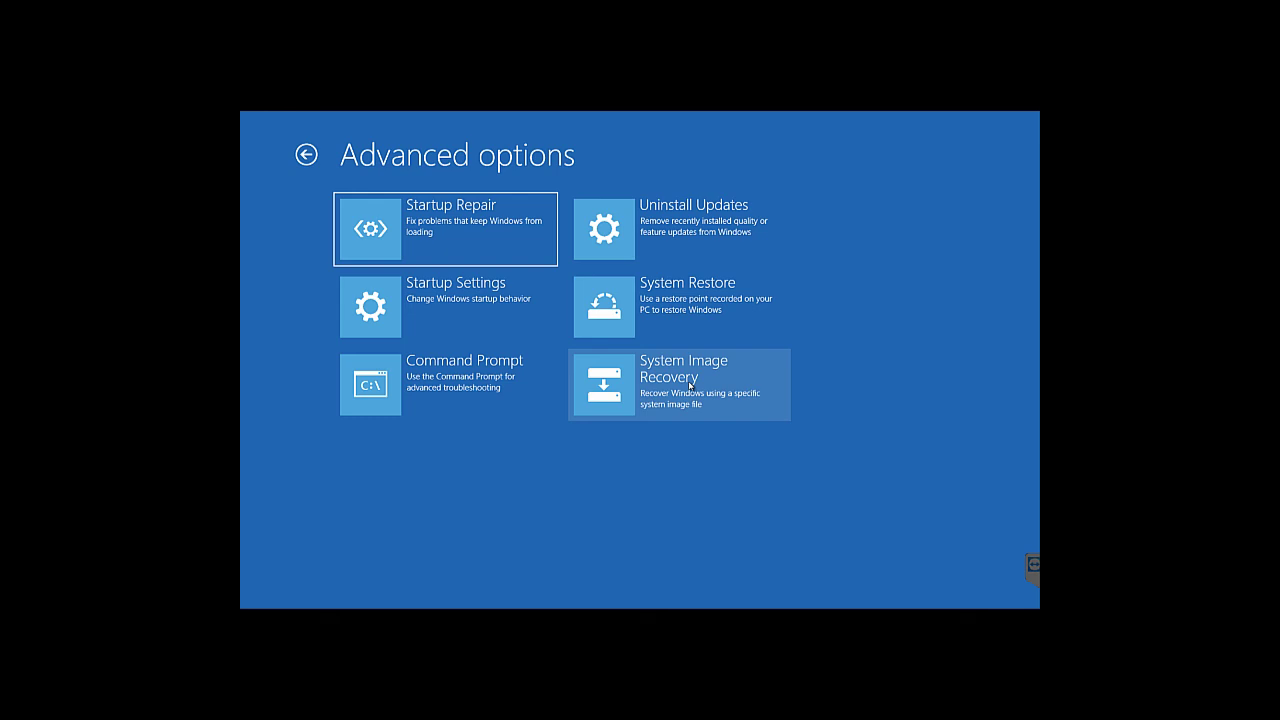
left_click(690, 385)
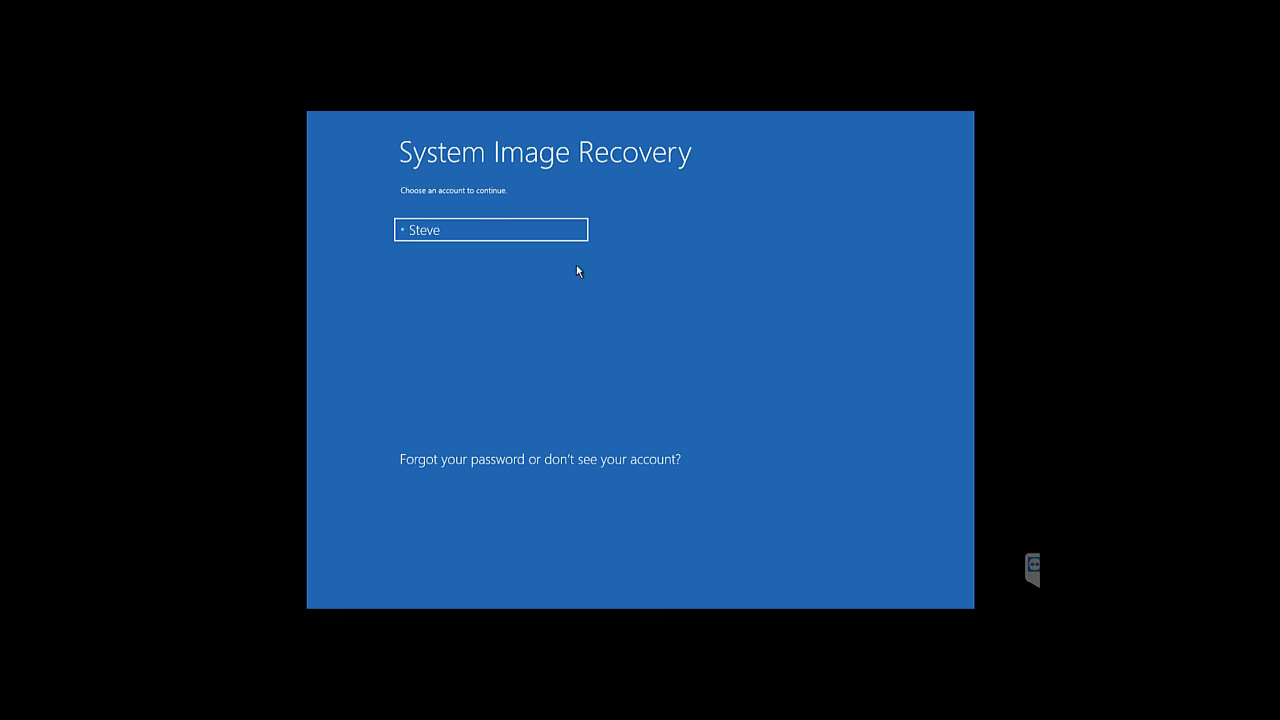
Sign in to System Image Recovery with the account and its password
left_click(499, 231)
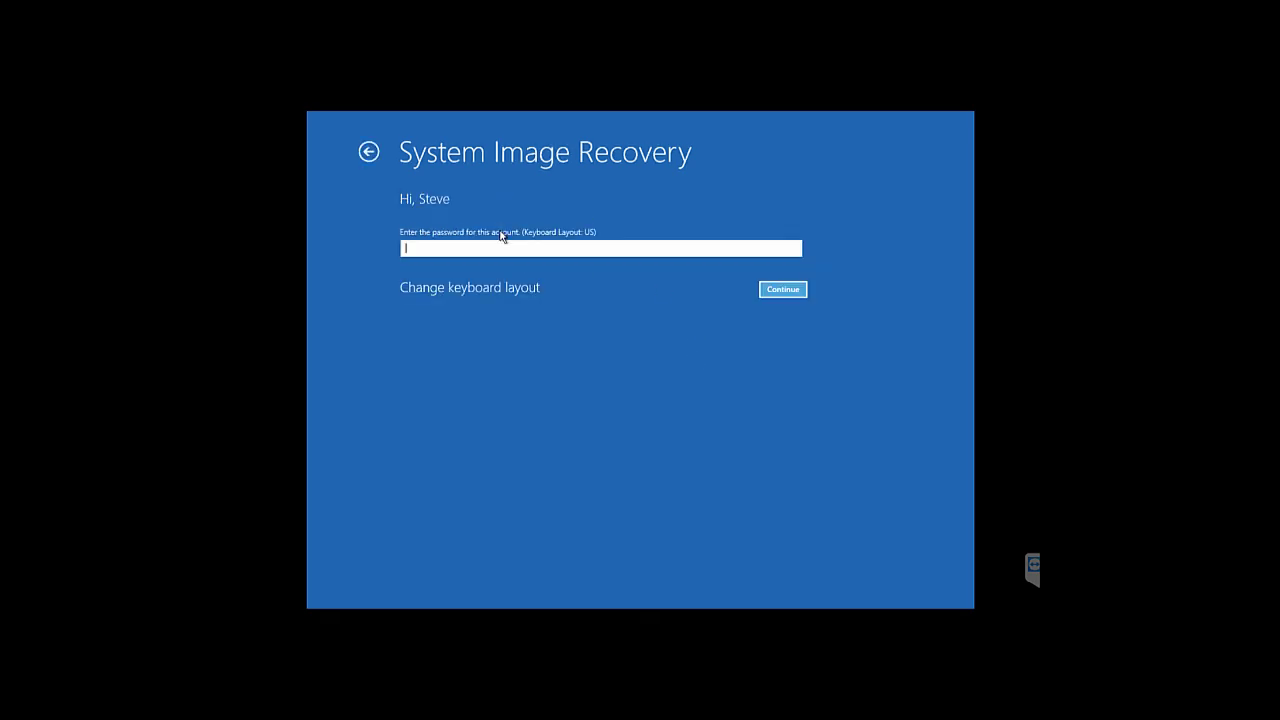
type("•••••••")
key("Return")
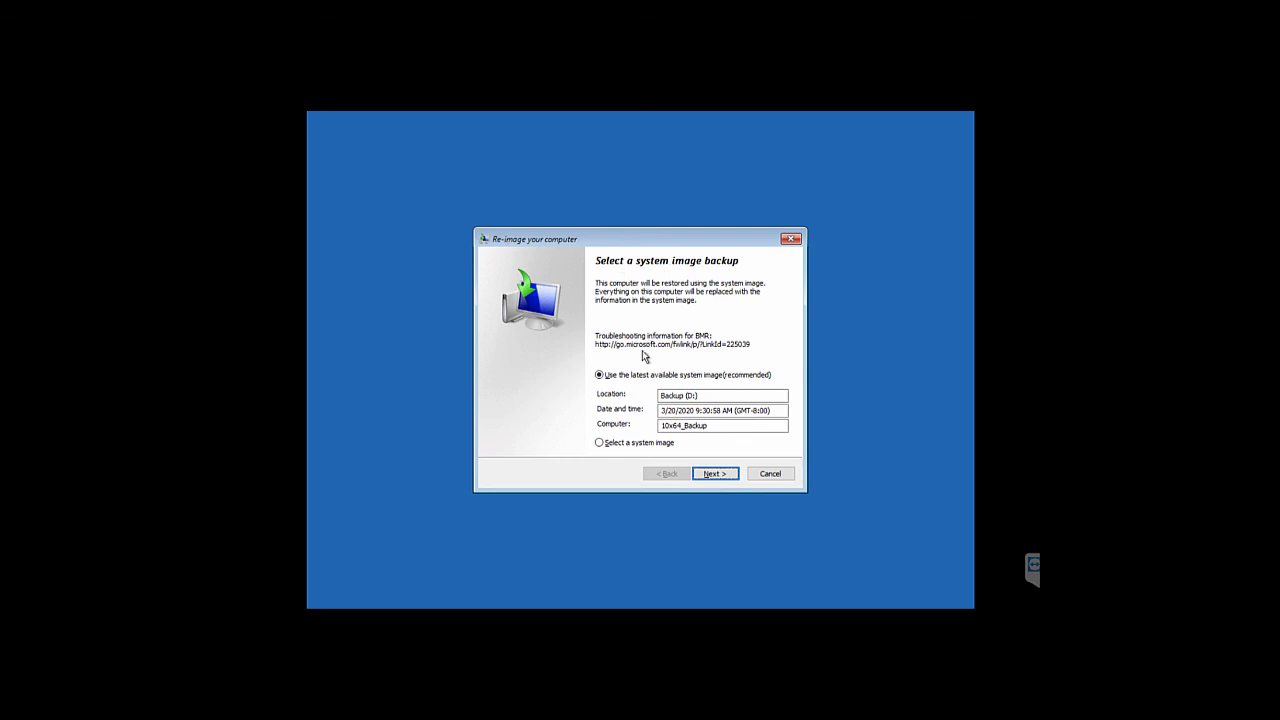
Manually select the 3/20/2020 system image from Backup (D:)
left_click(631, 446)
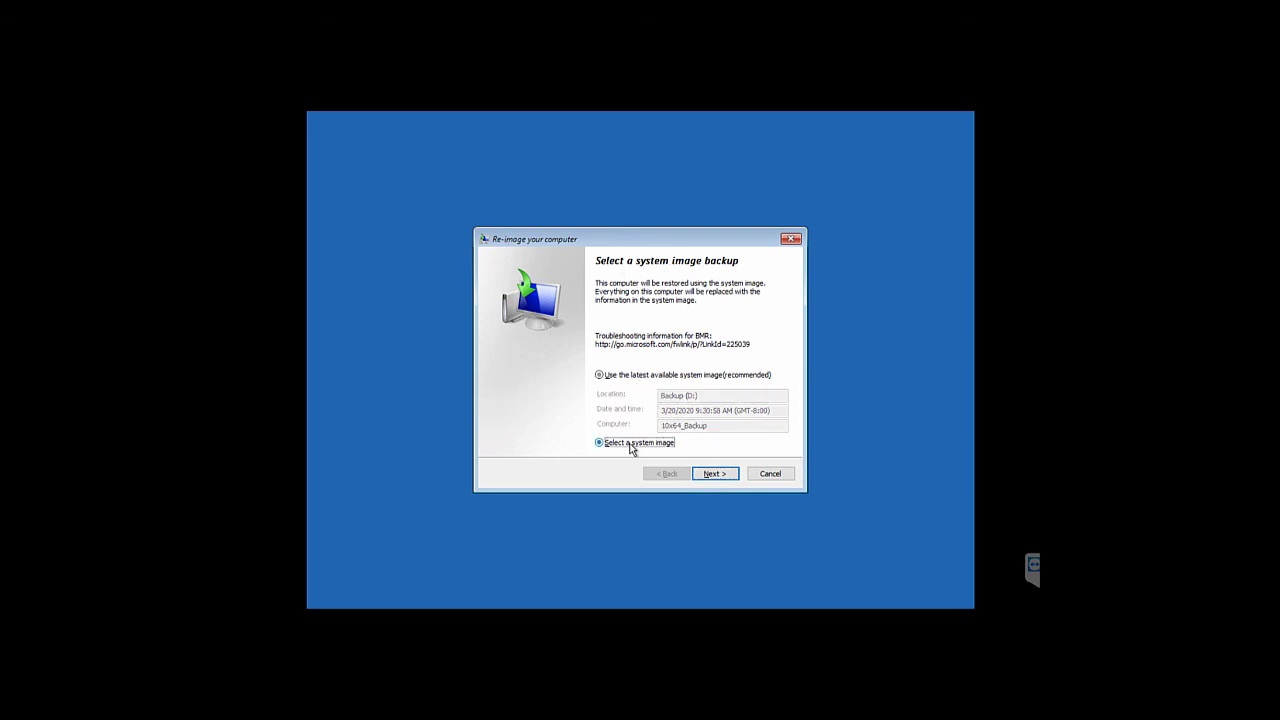
left_click(709, 473)
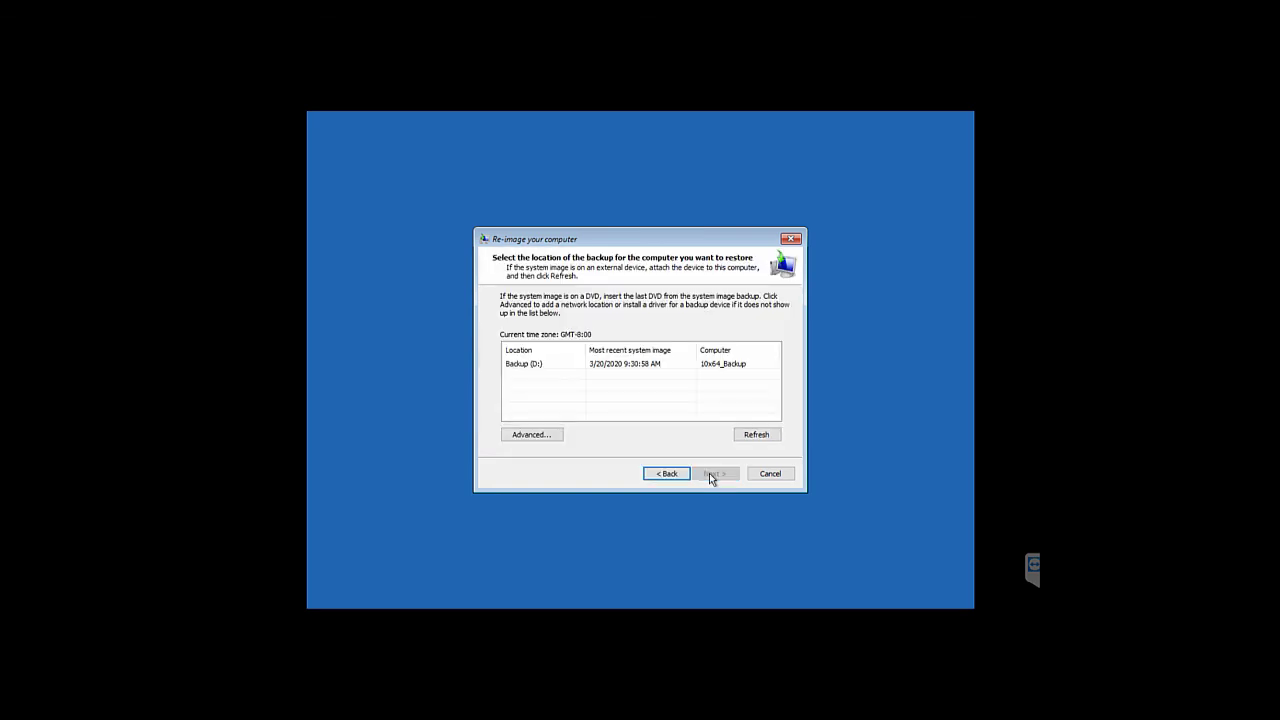
left_click(655, 370)
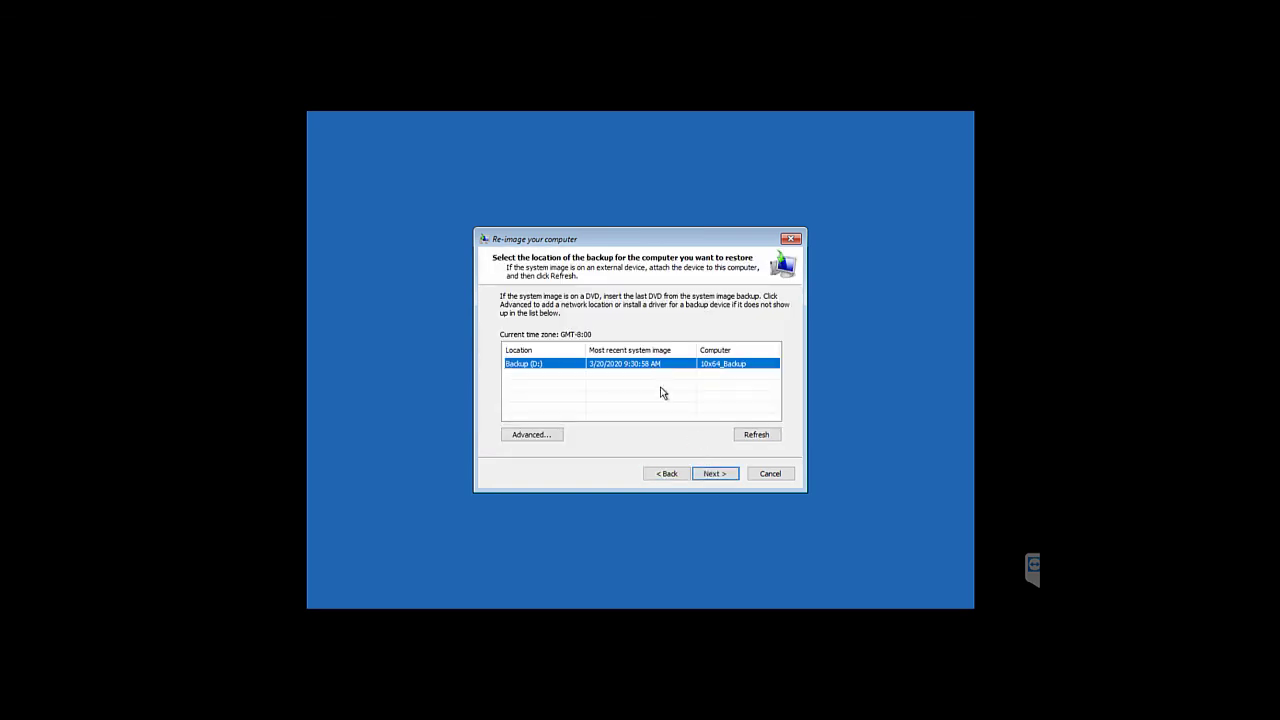
left_click(710, 474)
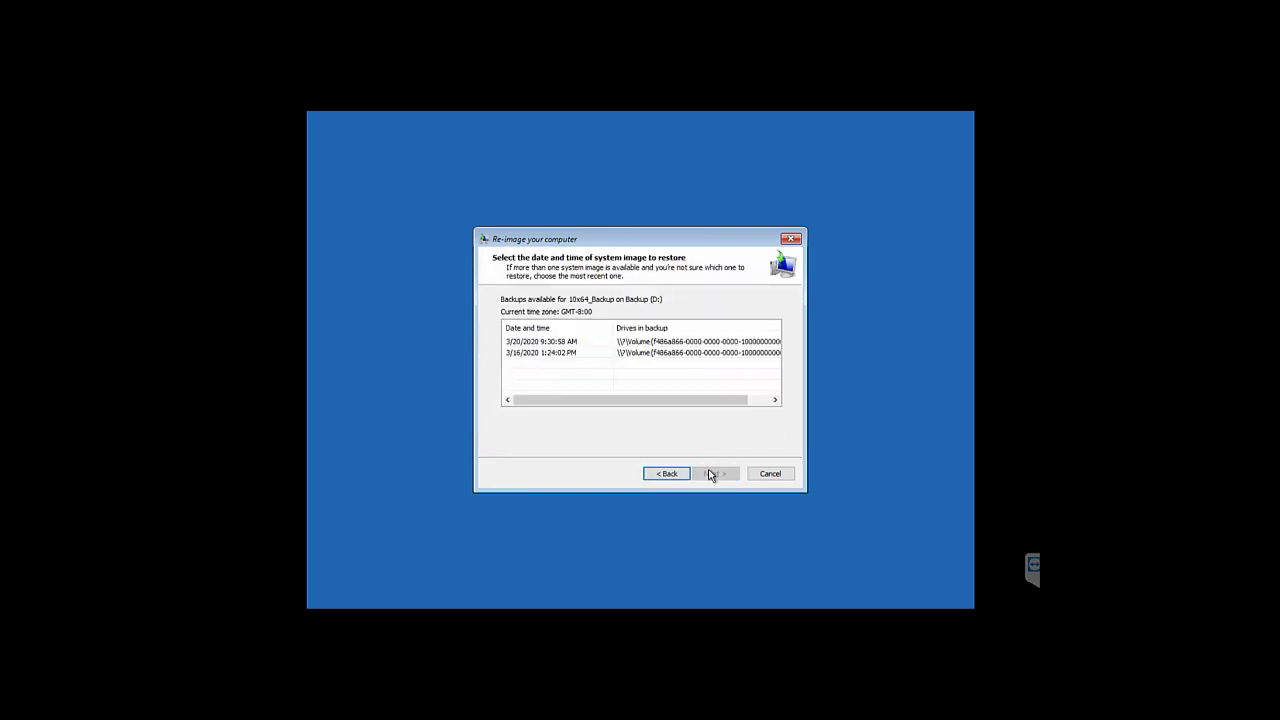
left_click(660, 346)
left_click(711, 476)
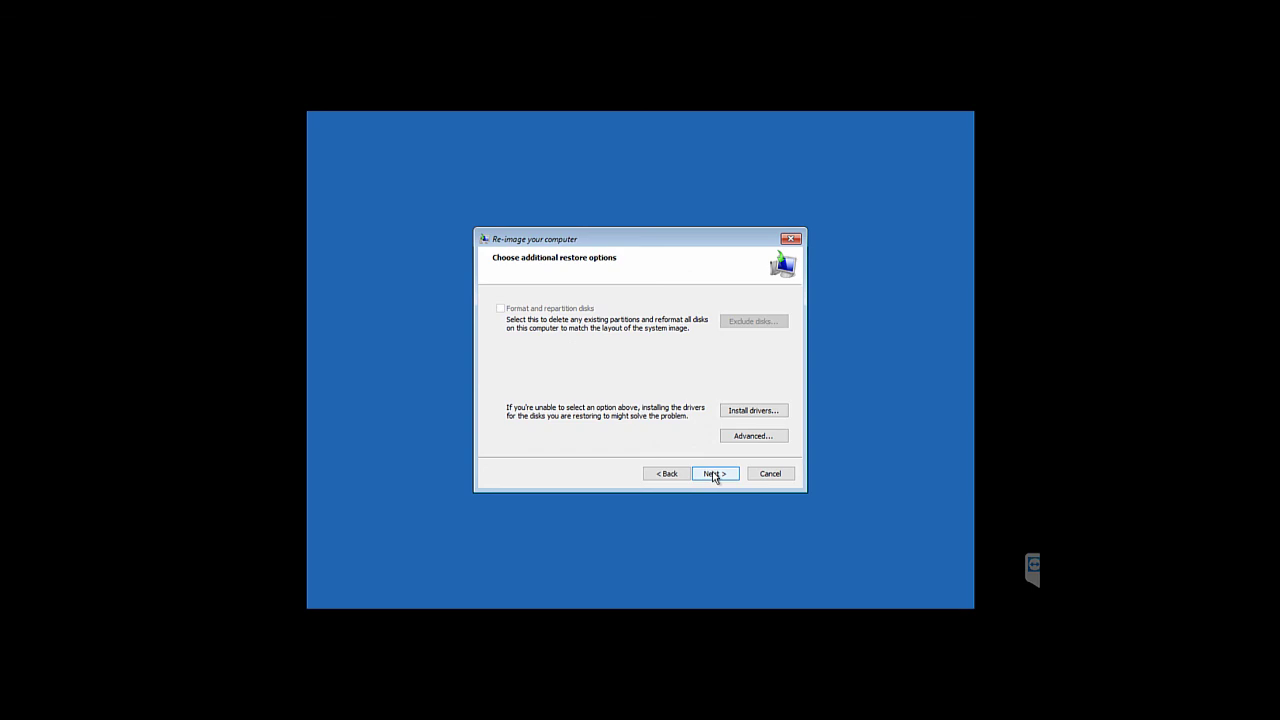
Review the advanced restore settings unchanged and proceed to the confirmation page
left_click(736, 438)
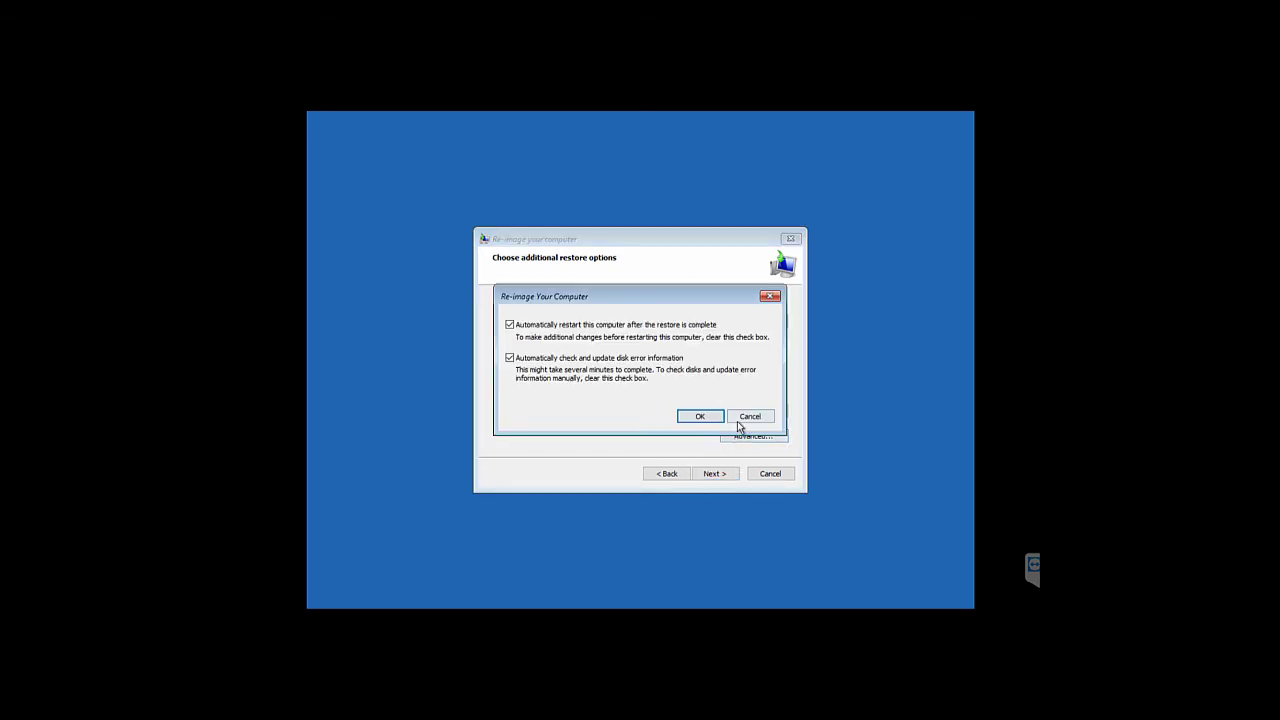
left_click(749, 417)
left_click(714, 474)
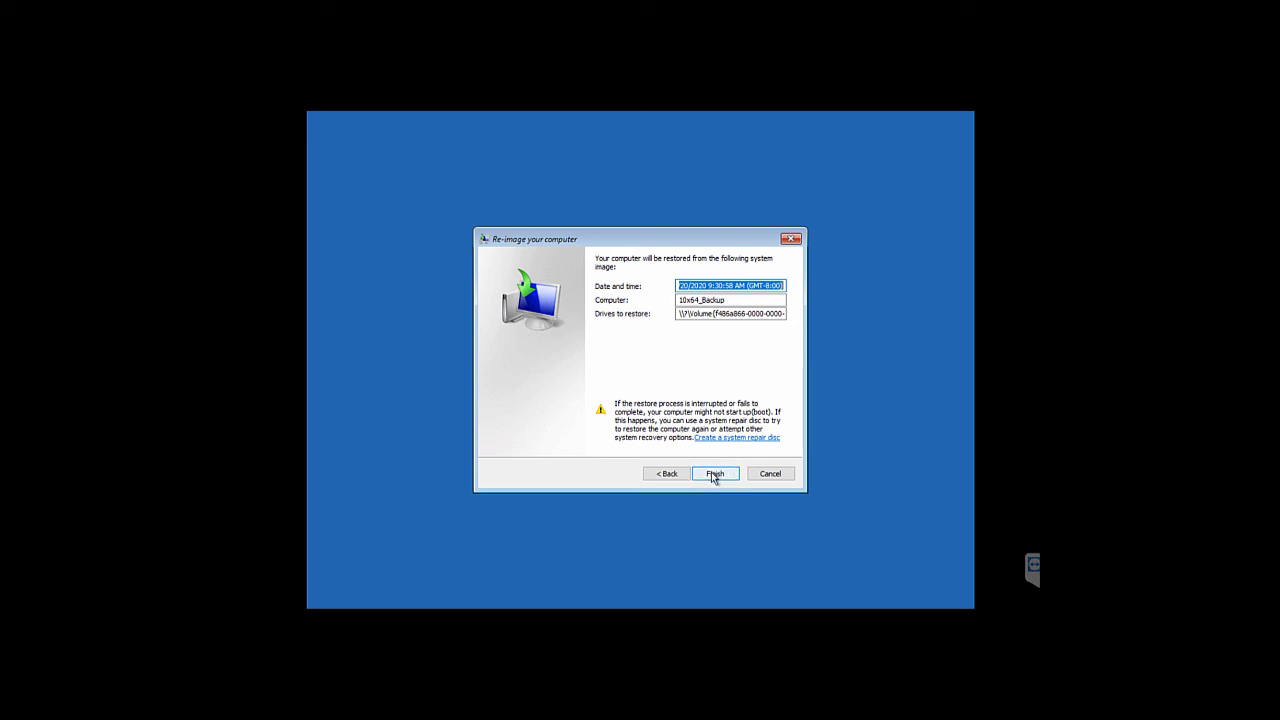
Start the re-image, confirm replacing the drives' data, then restart and boot from CD
left_click(714, 476)
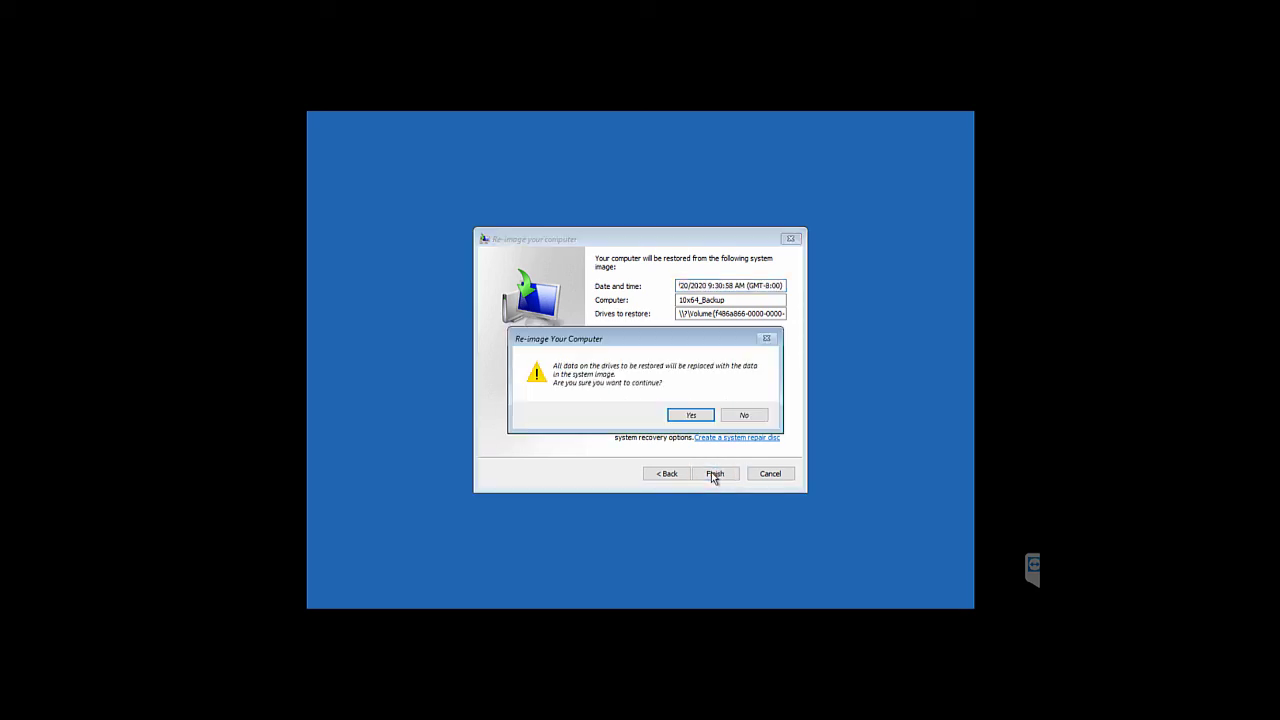
left_click(684, 418)
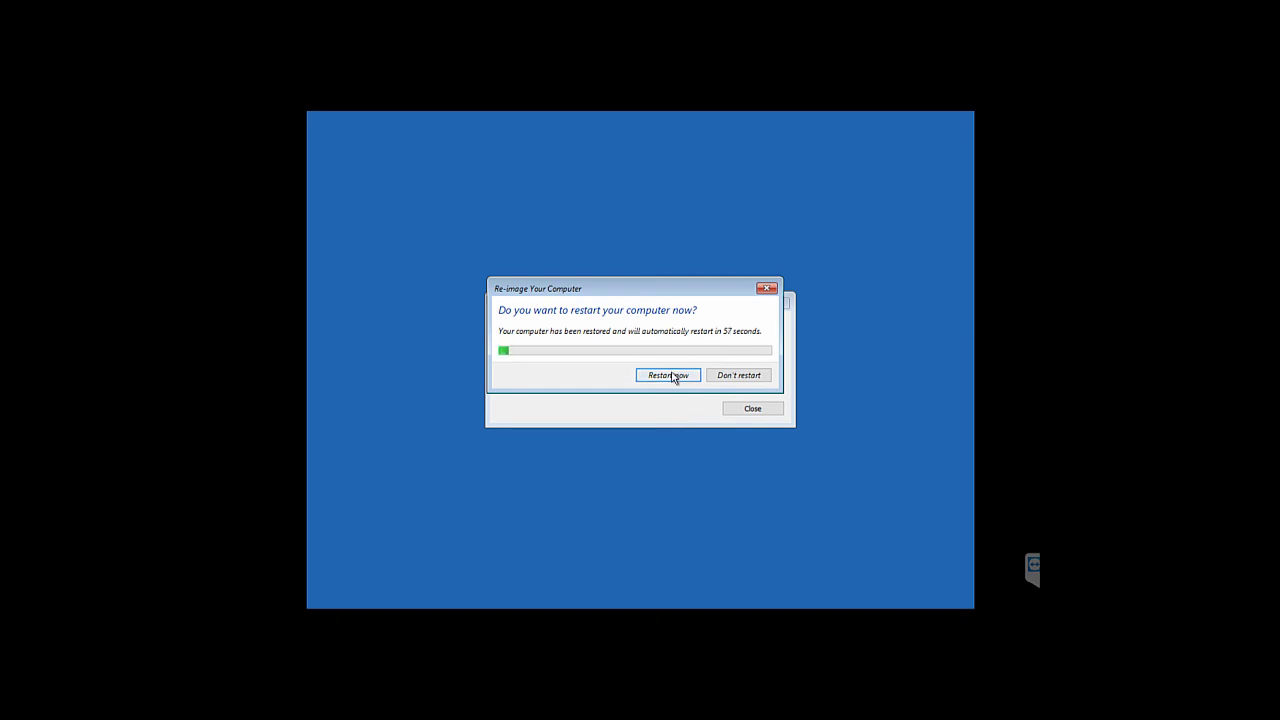
left_click(668, 376)
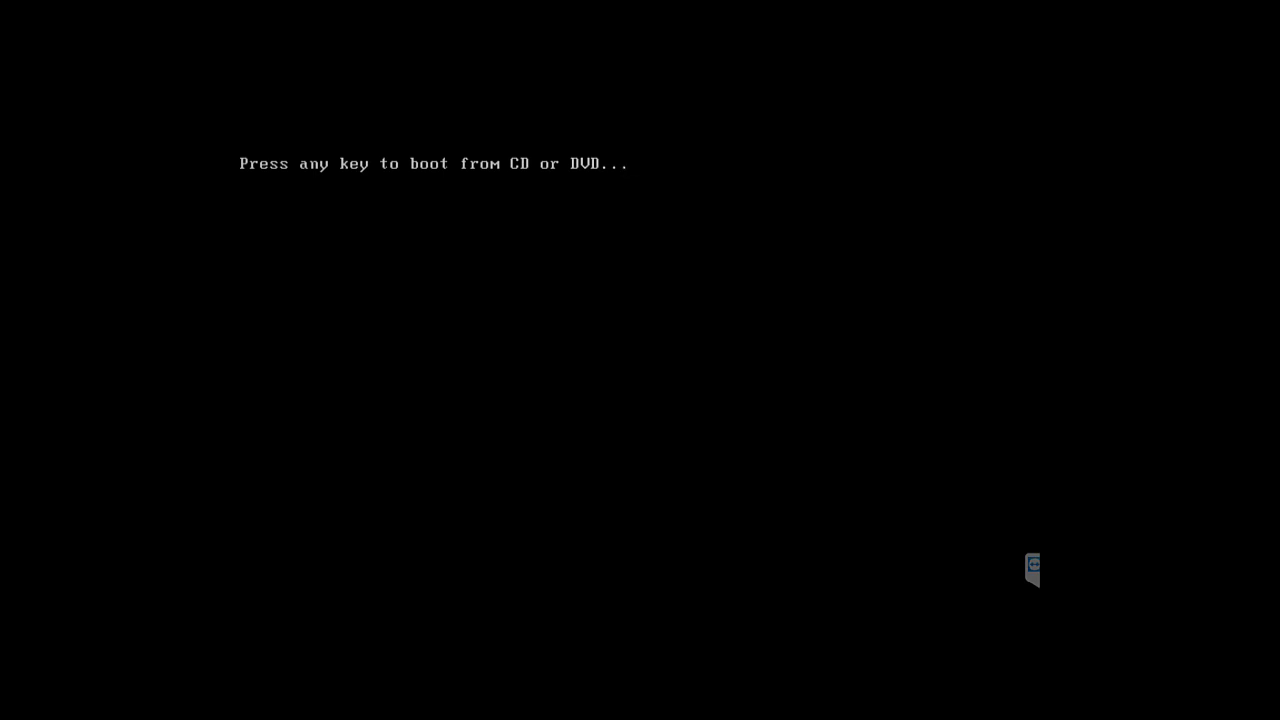
key("Return")
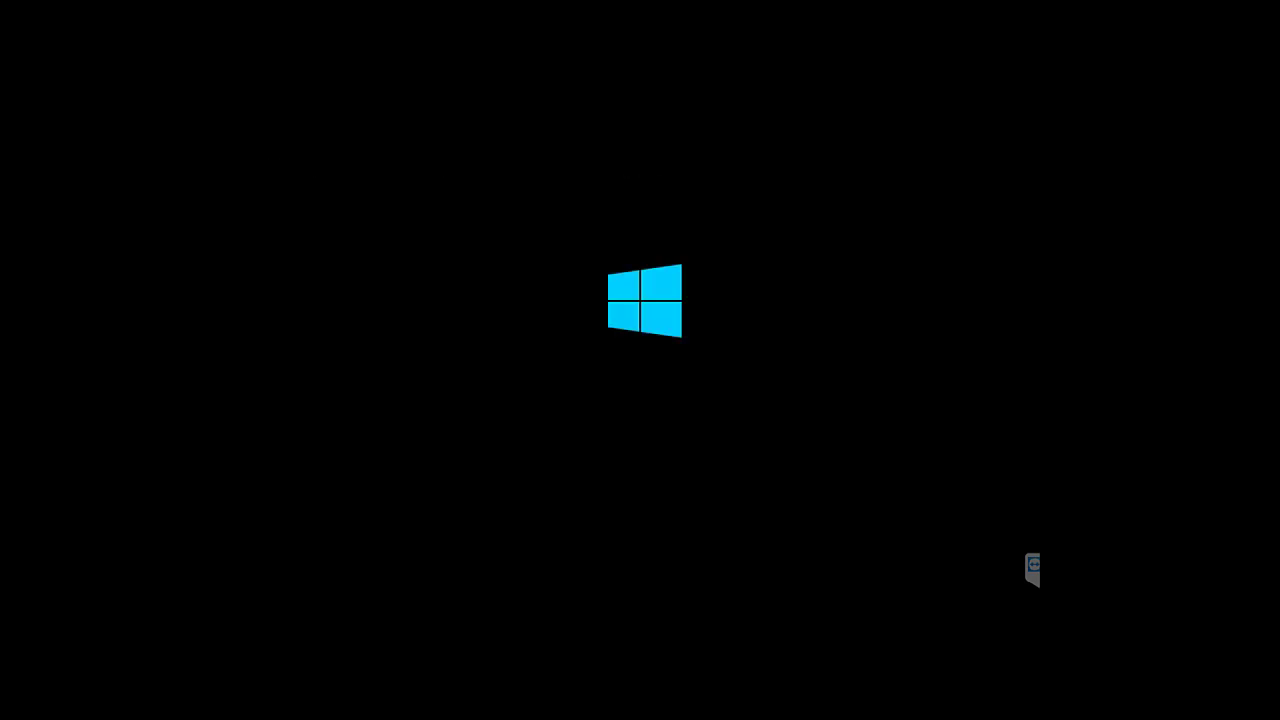
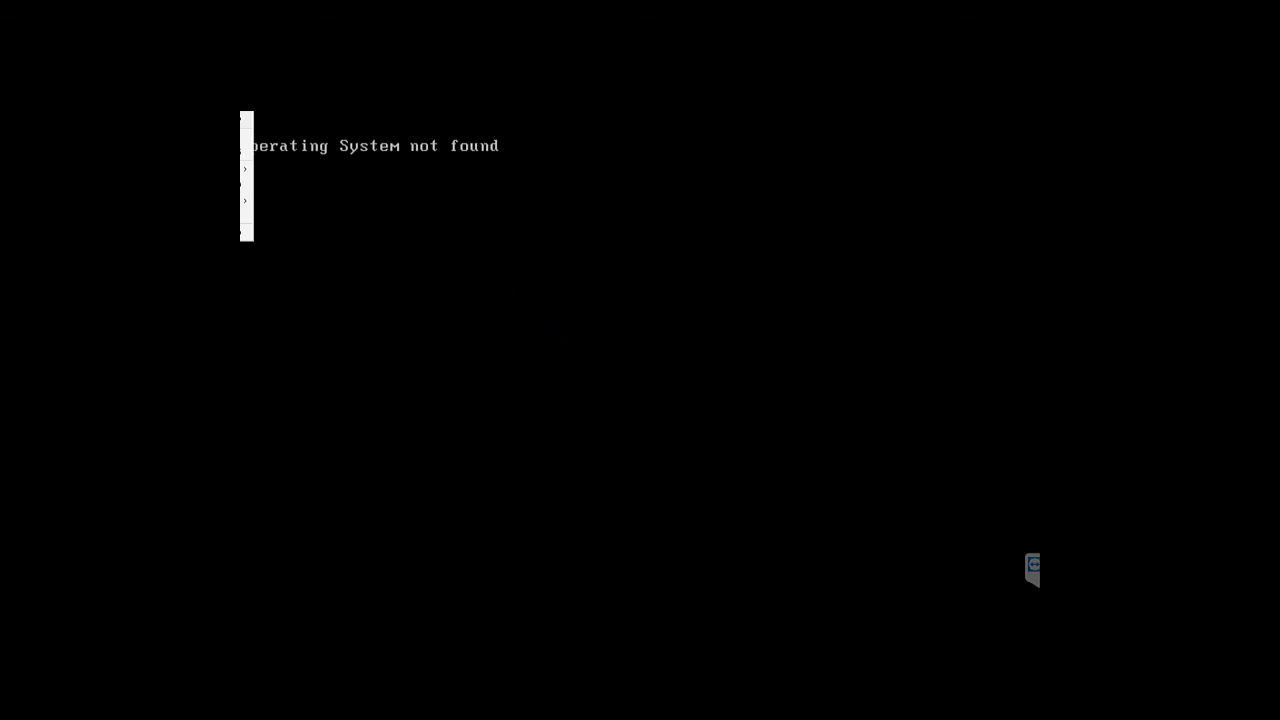
Set the VM's CD/DVD (SATA) drive with the rescue ISO to Connected and Connect at power on
key("Up")
key("Escape")
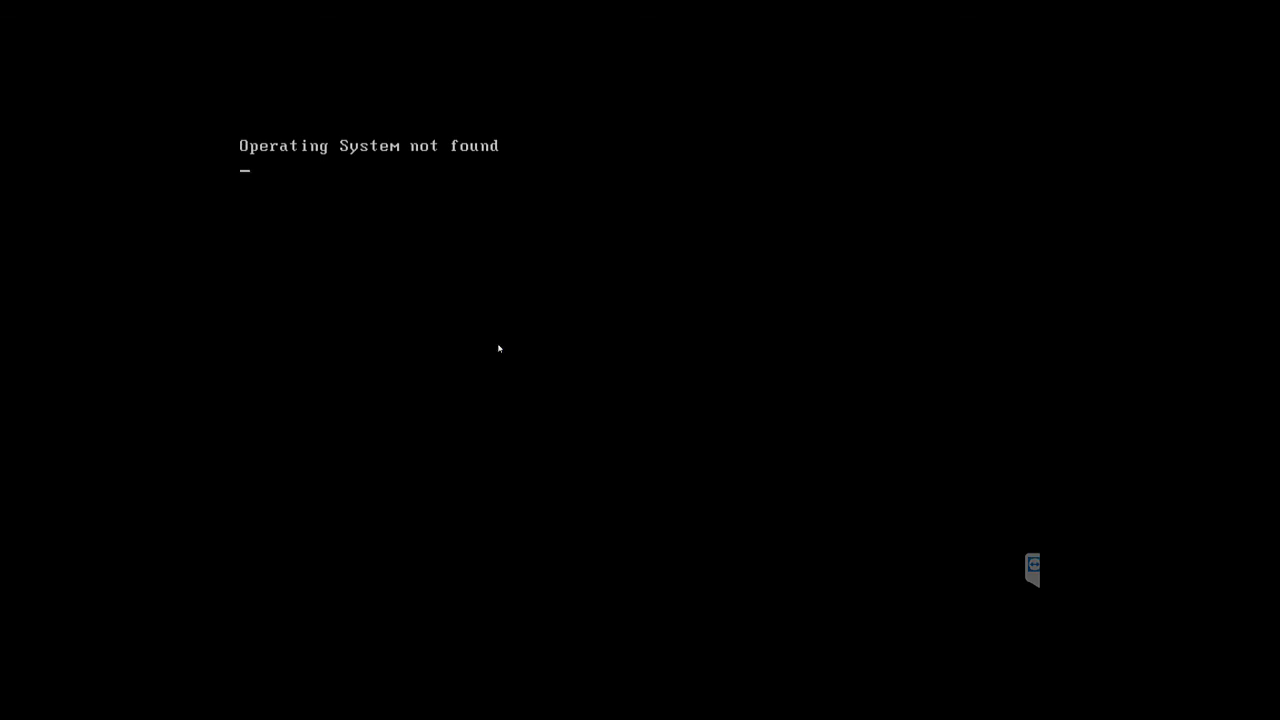
key("ctrl+d")
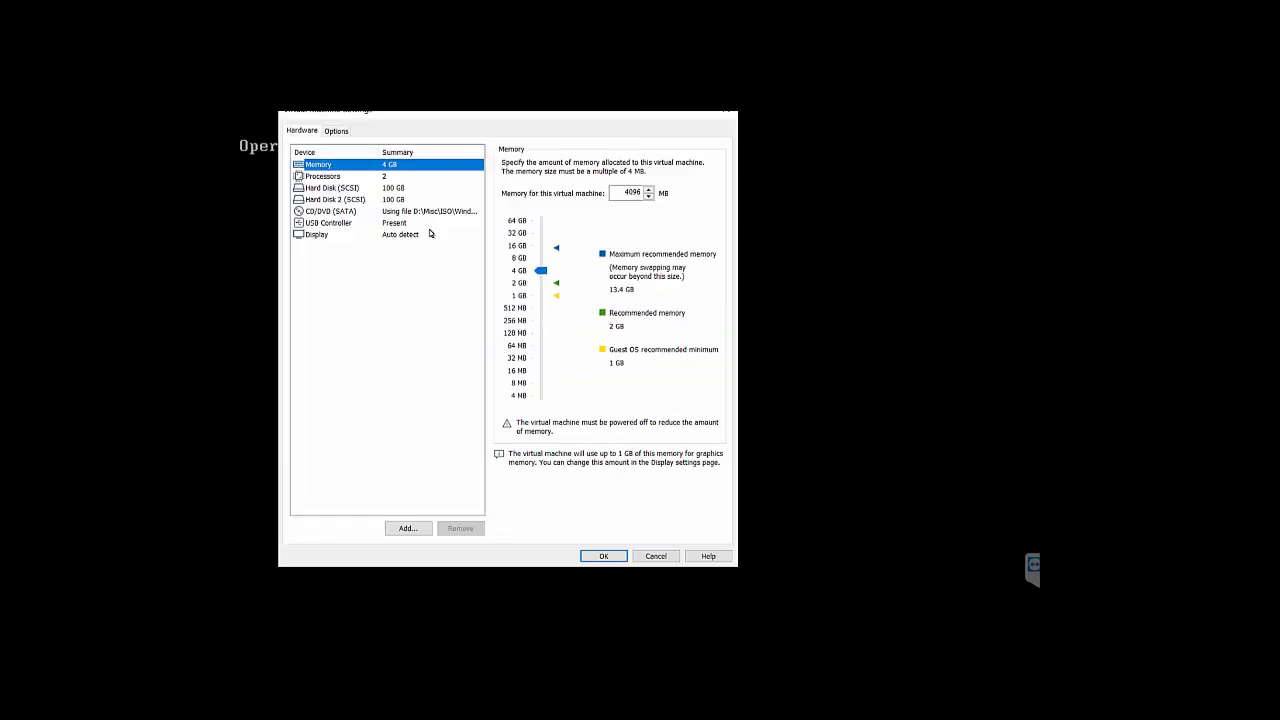
left_click(320, 211)
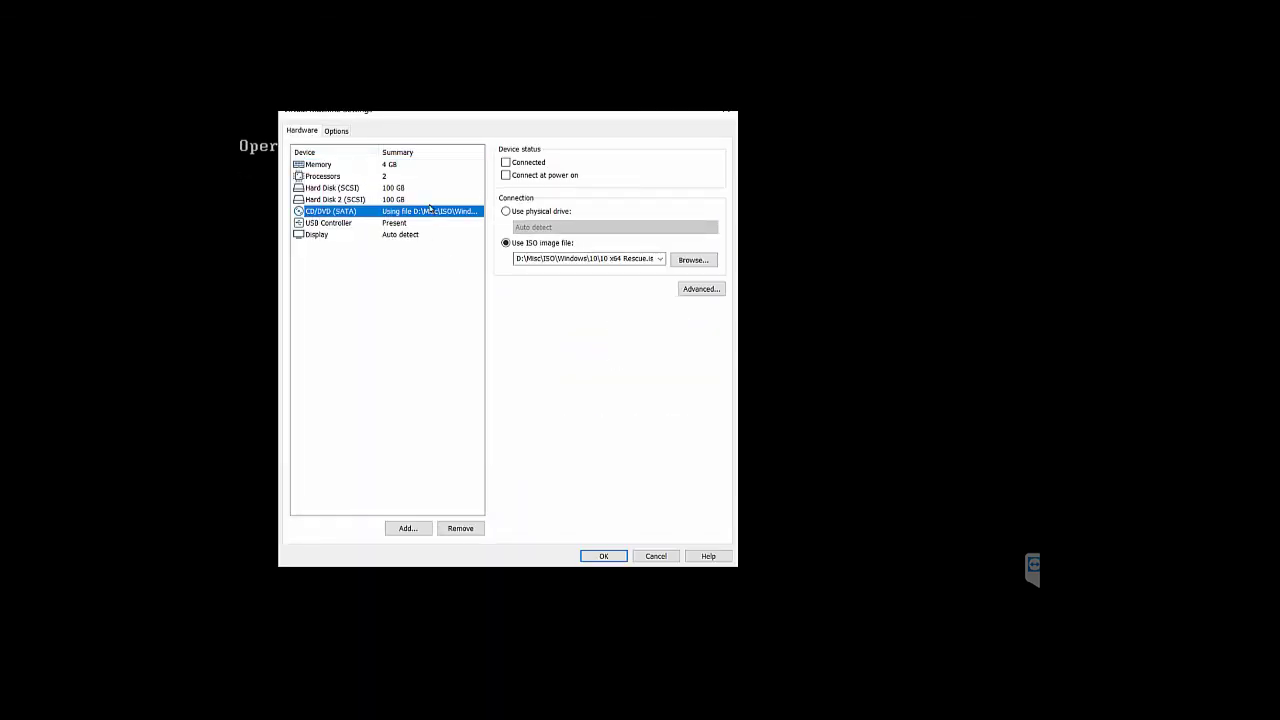
left_click(507, 163)
left_click(507, 175)
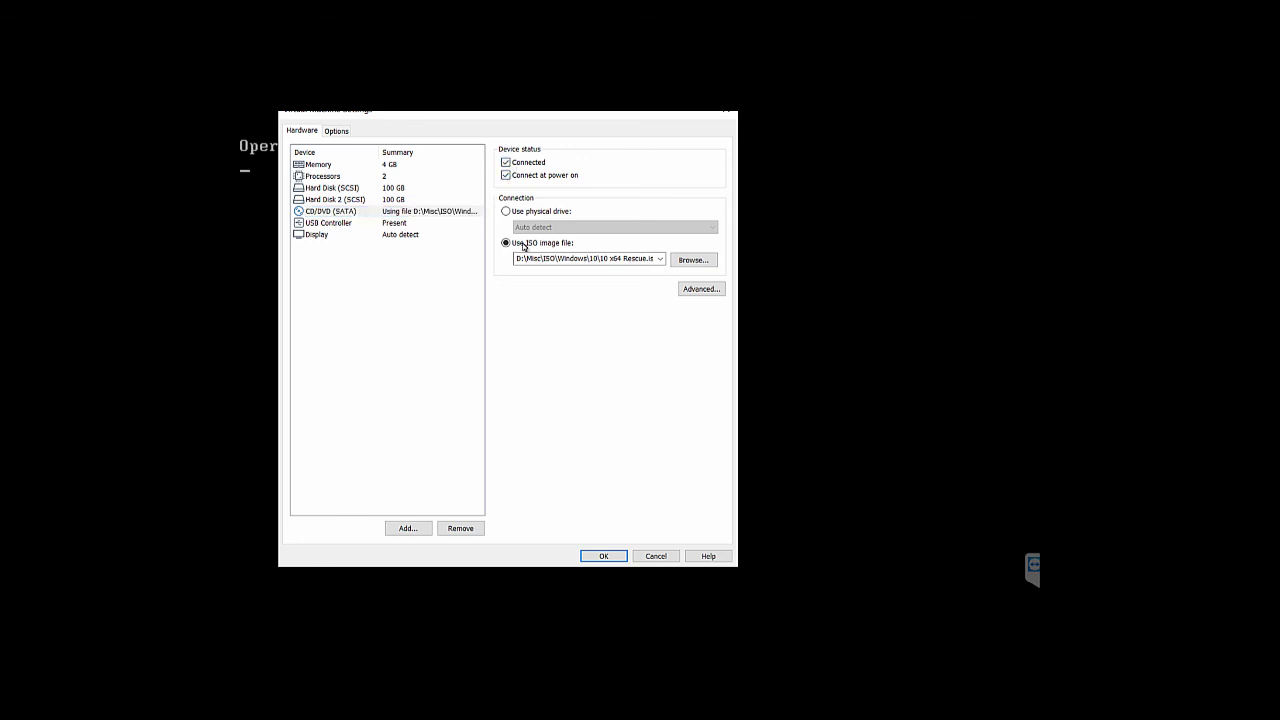
left_click(604, 556)
left_click(612, 434)
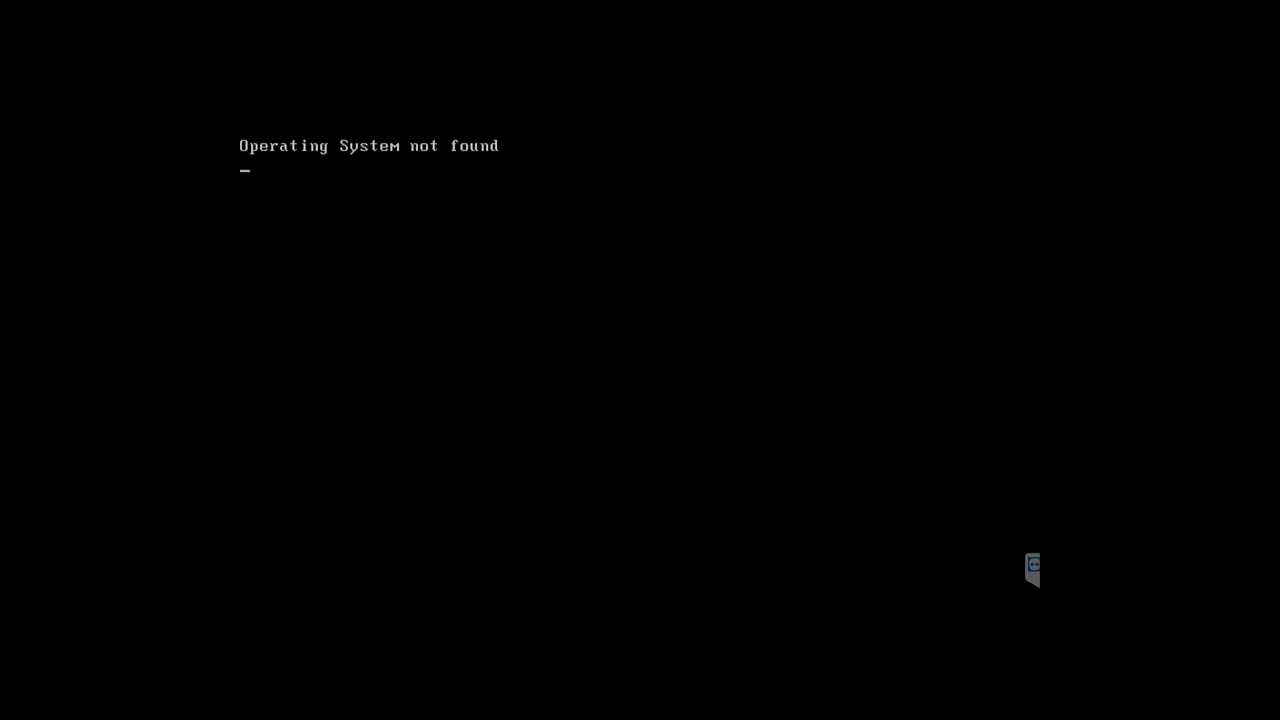
Send Ctrl+Alt+Insert to reset the VM so it boots from the rescue ISO
key("ctrl+alt+Insert")
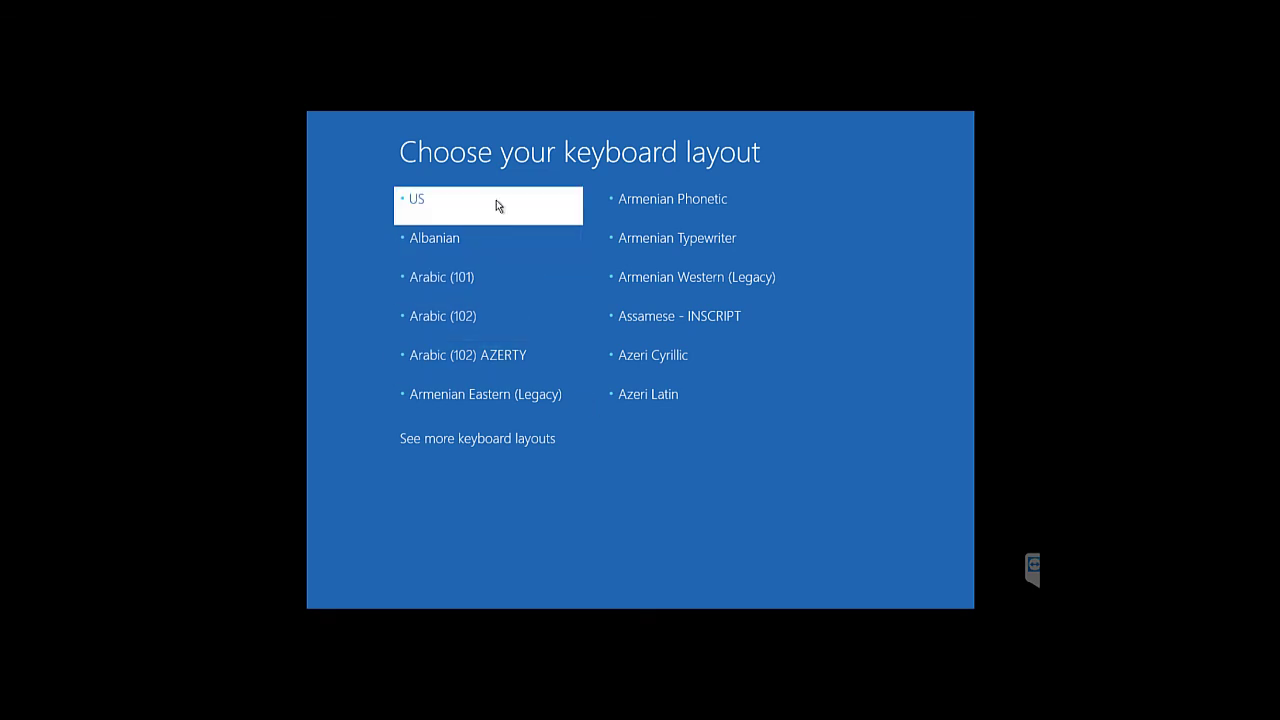
Choose the US keyboard layout and go to Troubleshoot > System Image Recovery
left_click(496, 205)
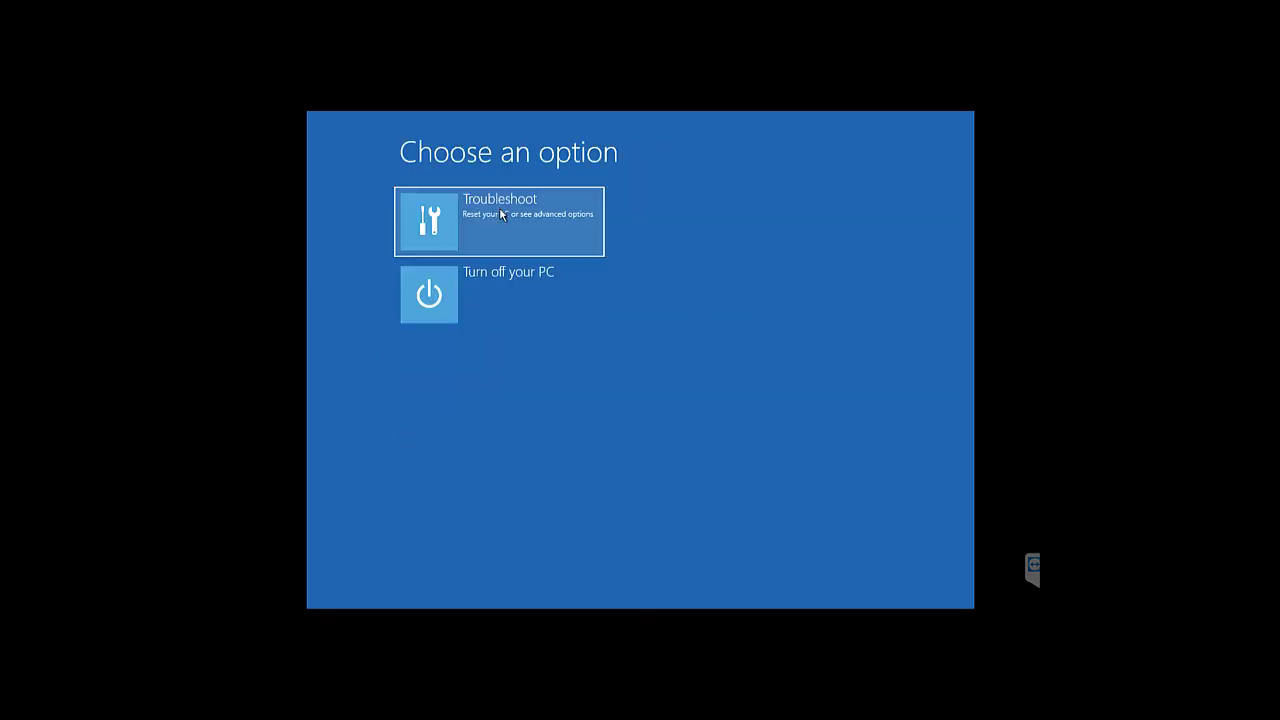
left_click(500, 211)
left_click(662, 282)
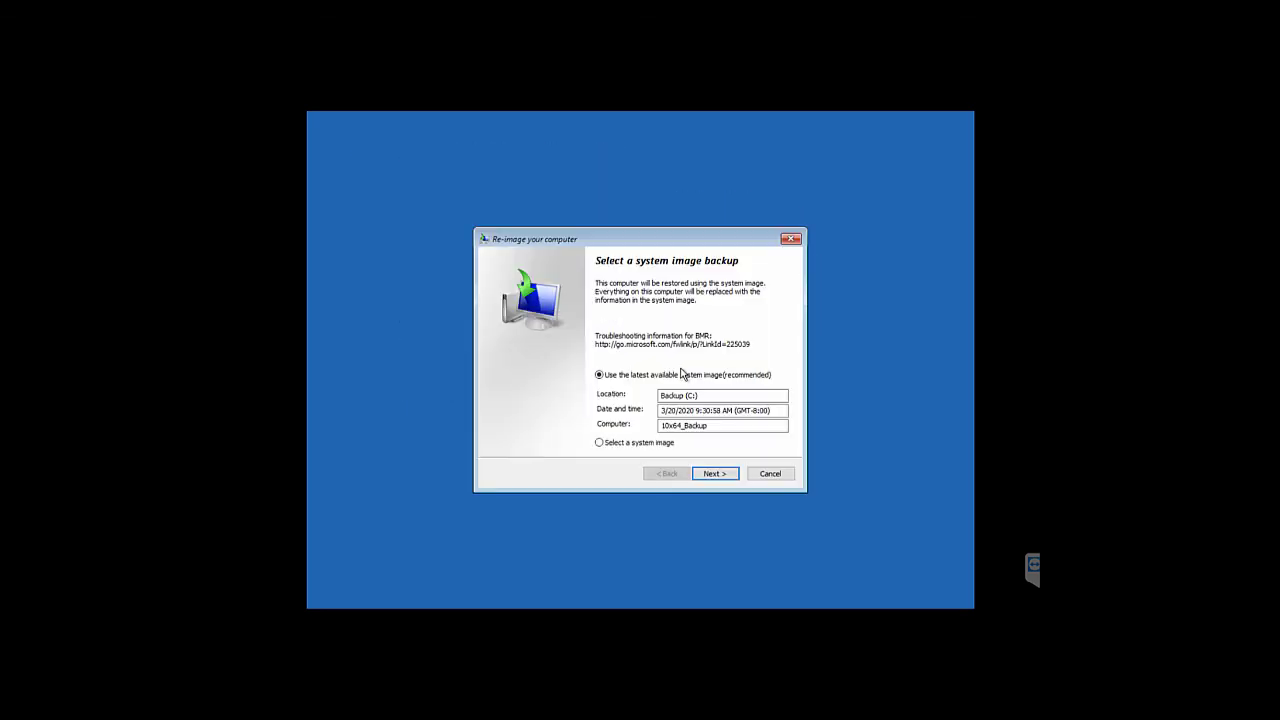
Restore the latest system image with default options, confirming disk format and repartition
left_click(706, 476)
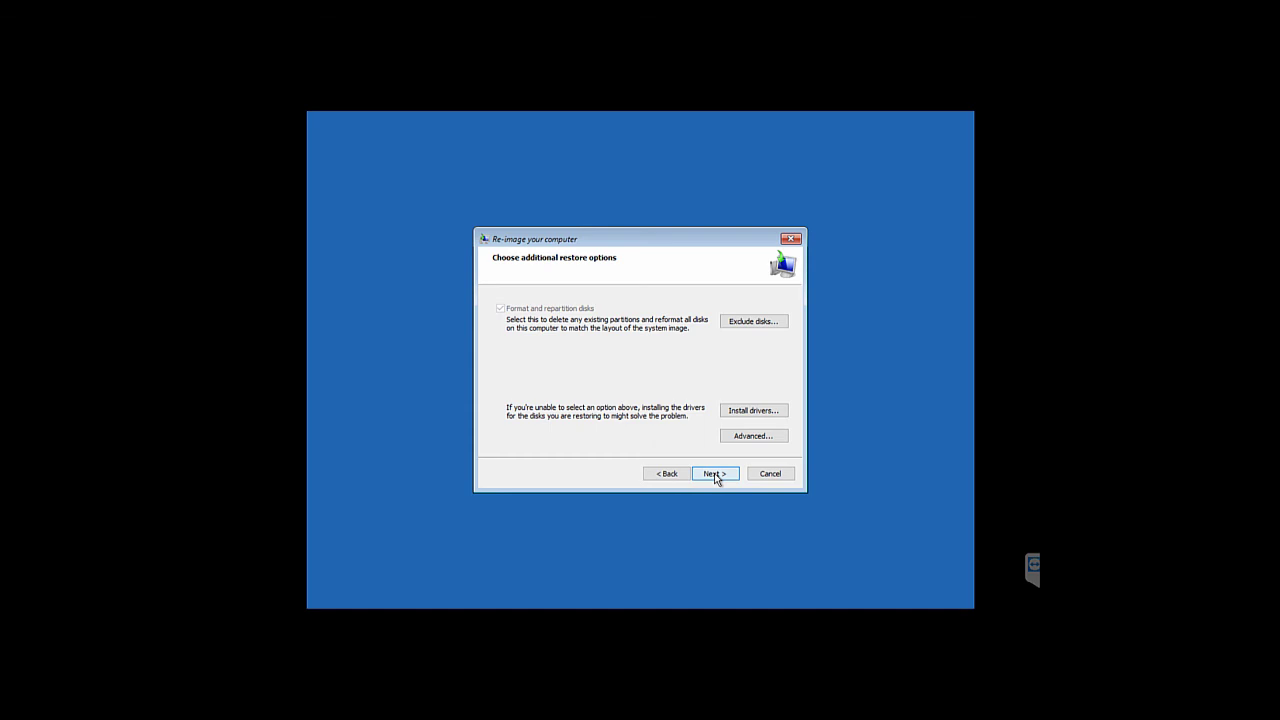
left_click(716, 479)
left_click(716, 477)
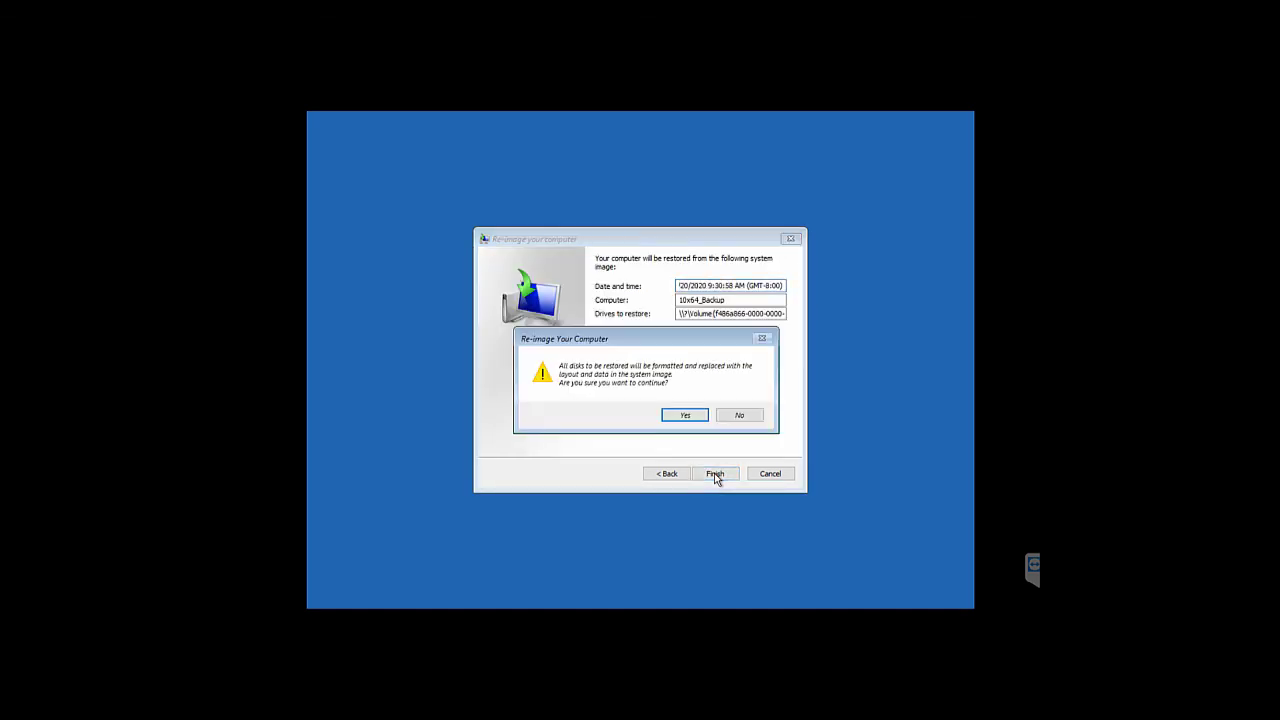
left_click(683, 416)
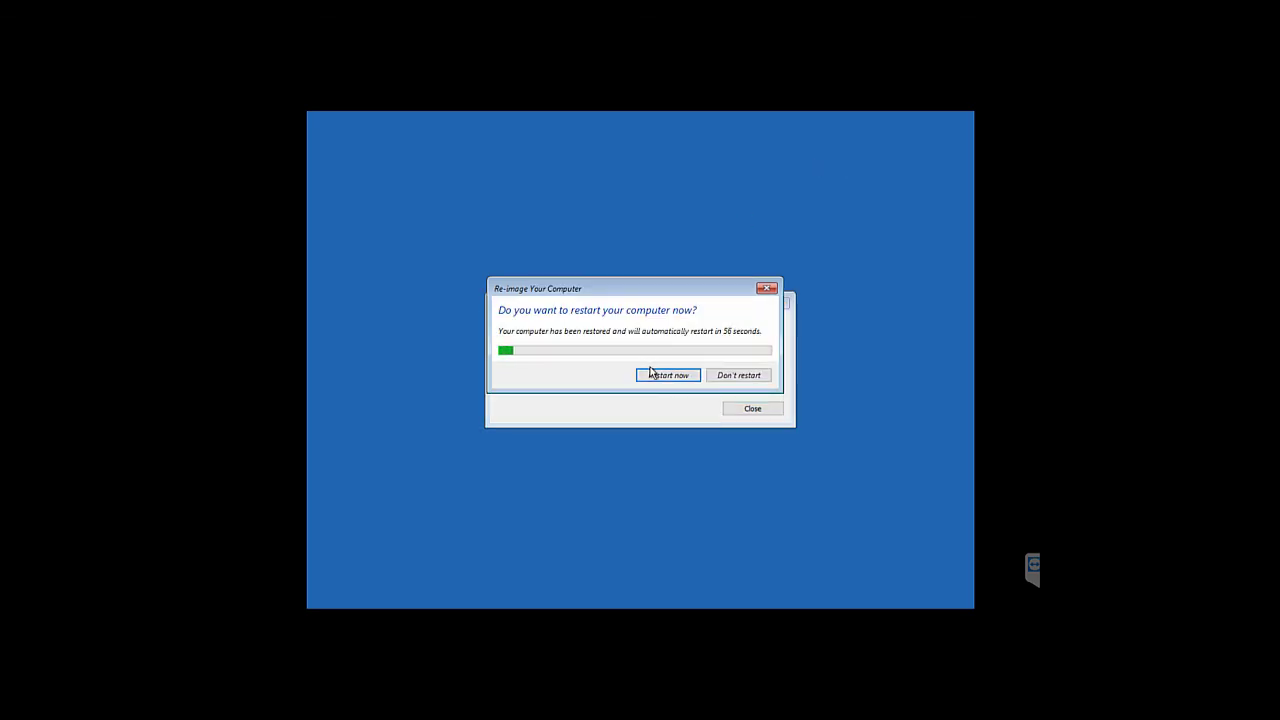
Choose Restart now after the re-image so the VM boots to the Windows 10 desktop
left_click(663, 376)
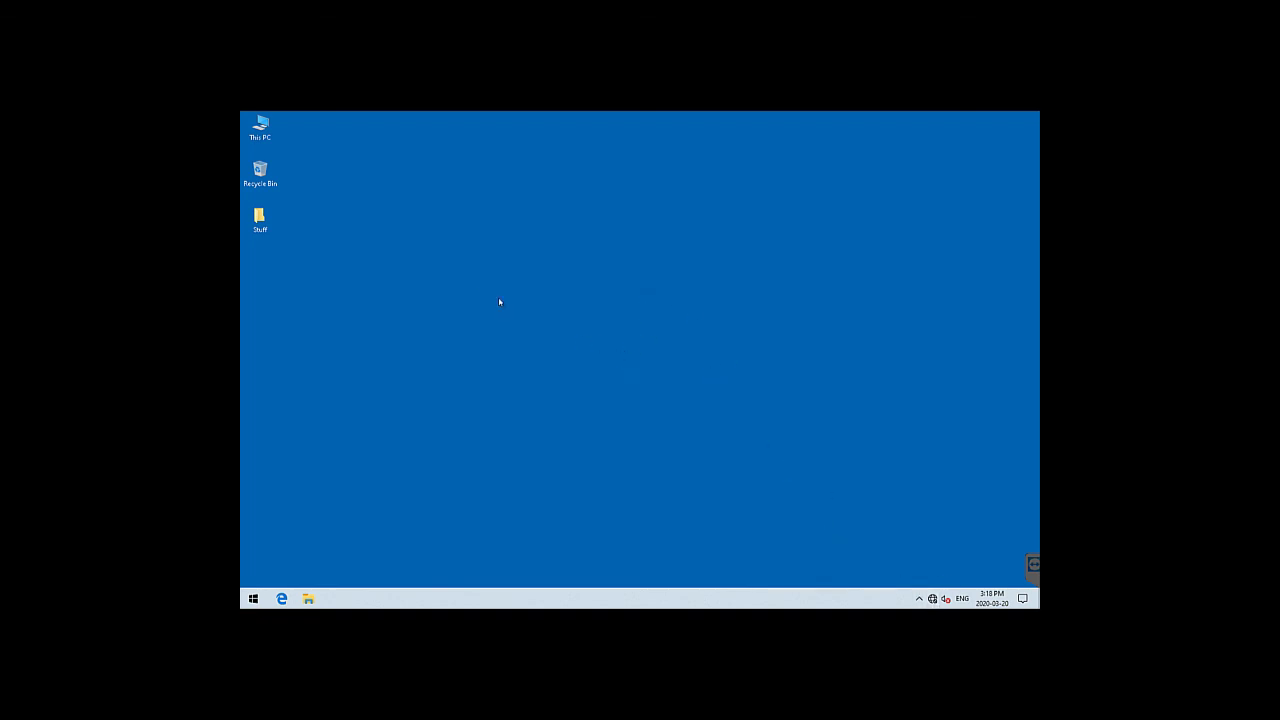
double_click(258, 135)
double_click(260, 128)
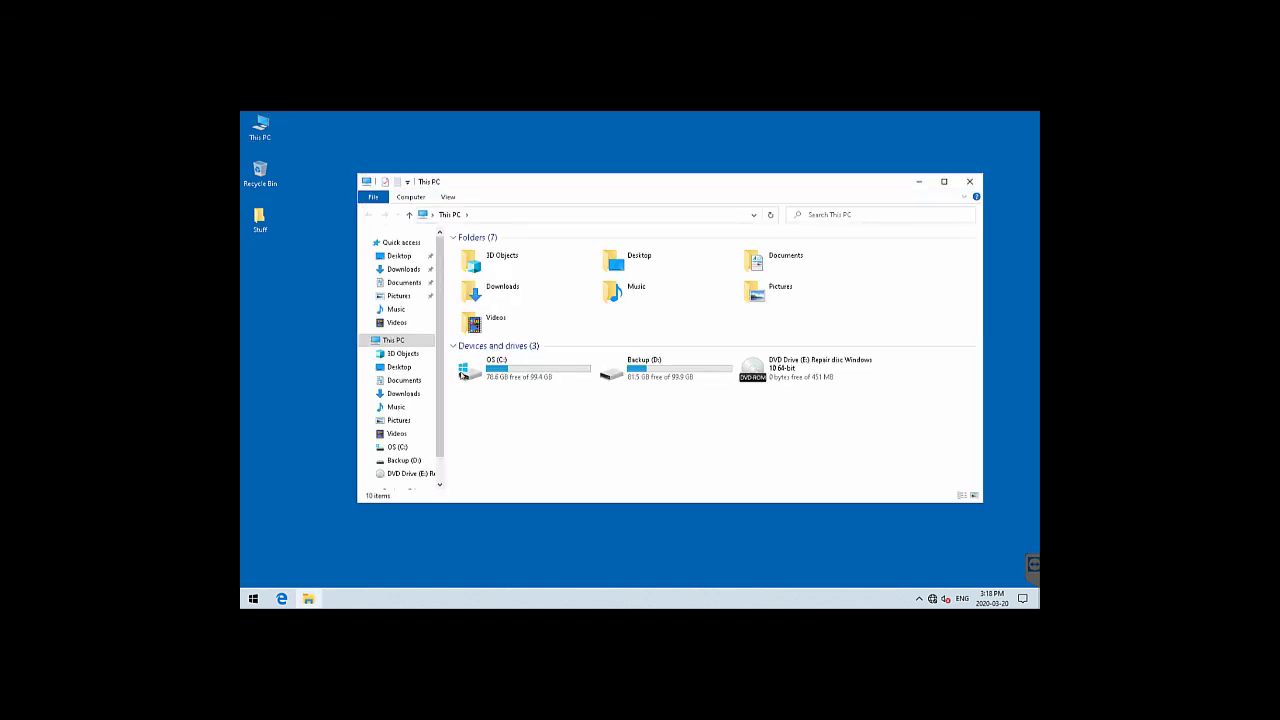
left_click(396, 256)
left_click(400, 270)
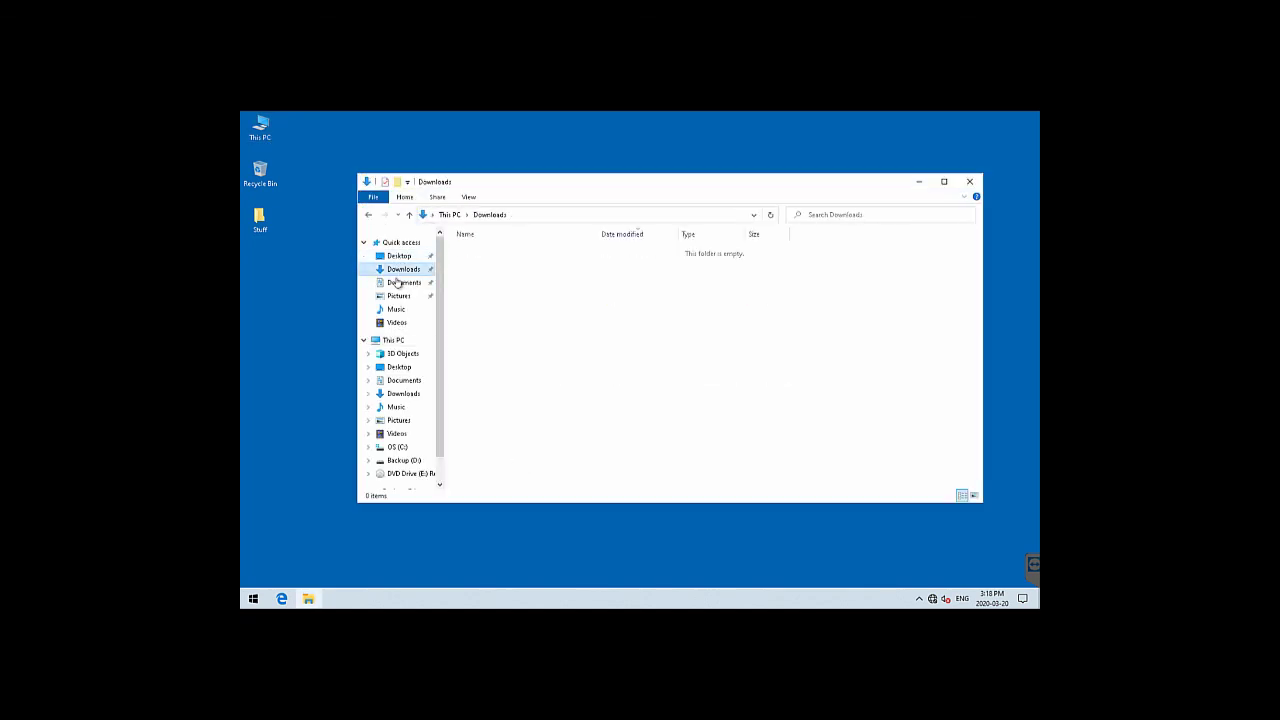
left_click(400, 283)
left_click(397, 298)
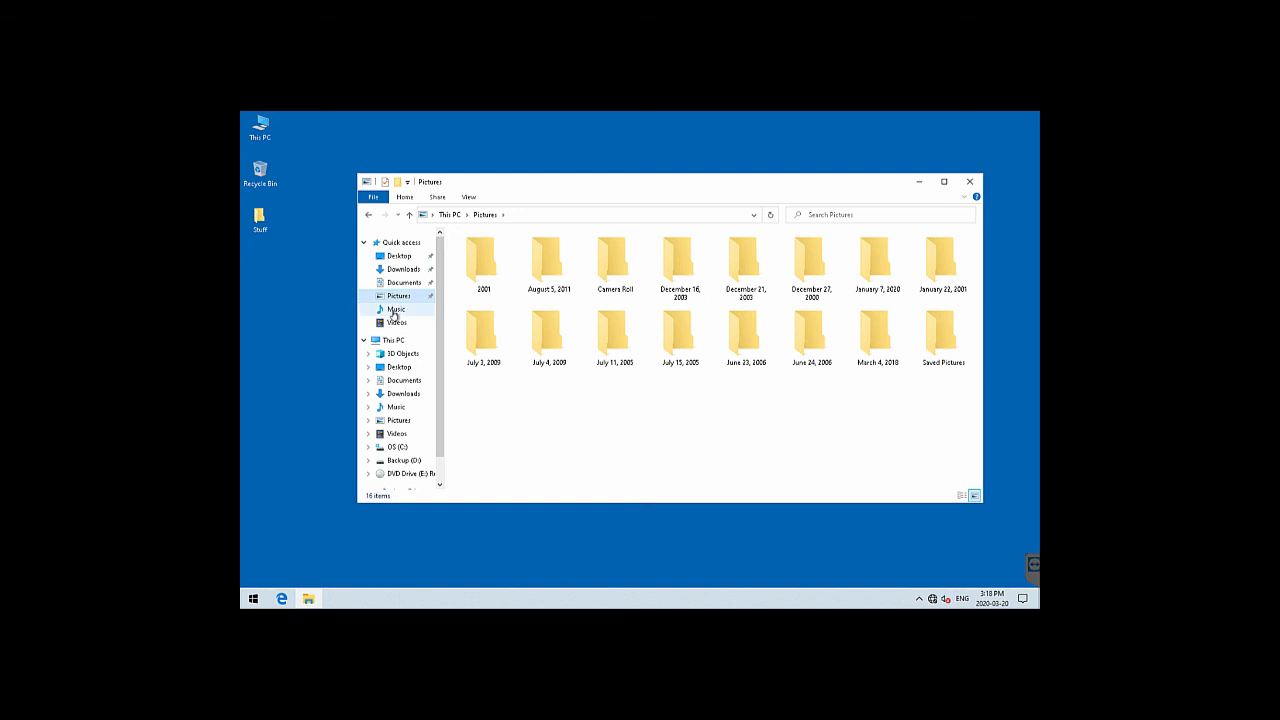
left_click(396, 310)
left_click(396, 323)
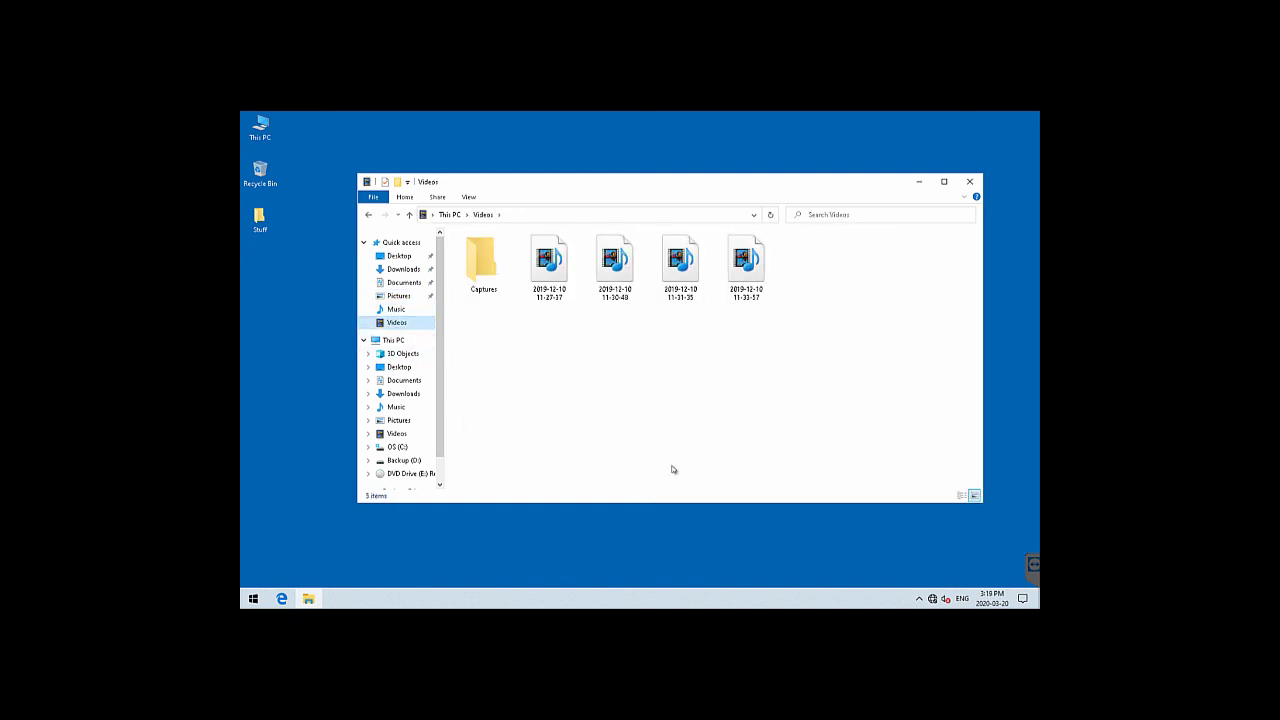
left_click(968, 182)
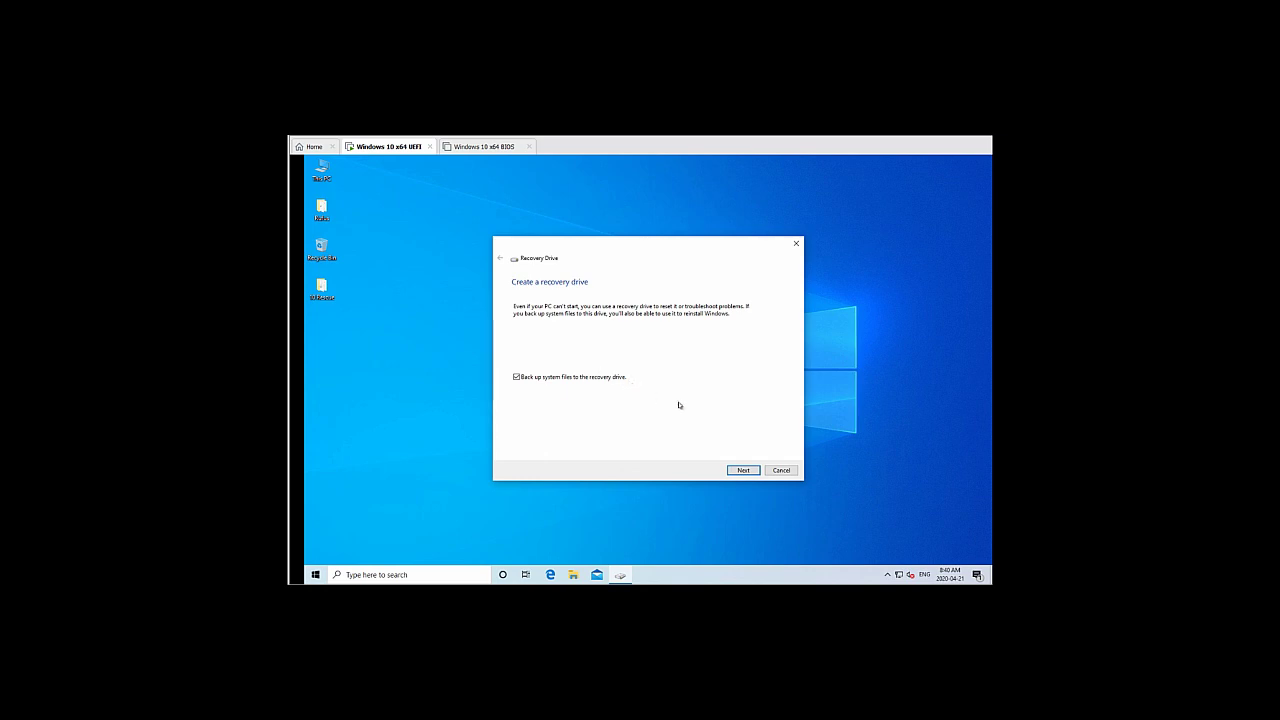
Cancel the Recovery Drive wizard, check the 10 FULL REC (F:) drive's properties, then close Explorer
left_click(781, 471)
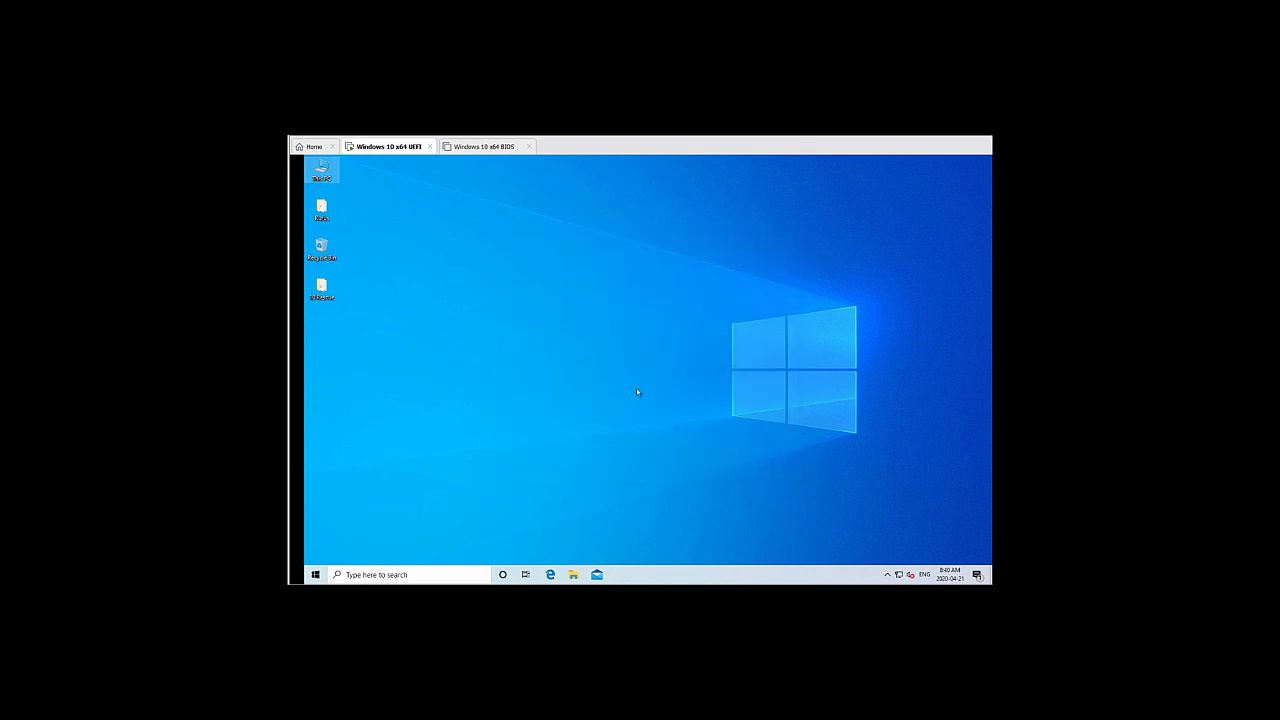
double_click(321, 172)
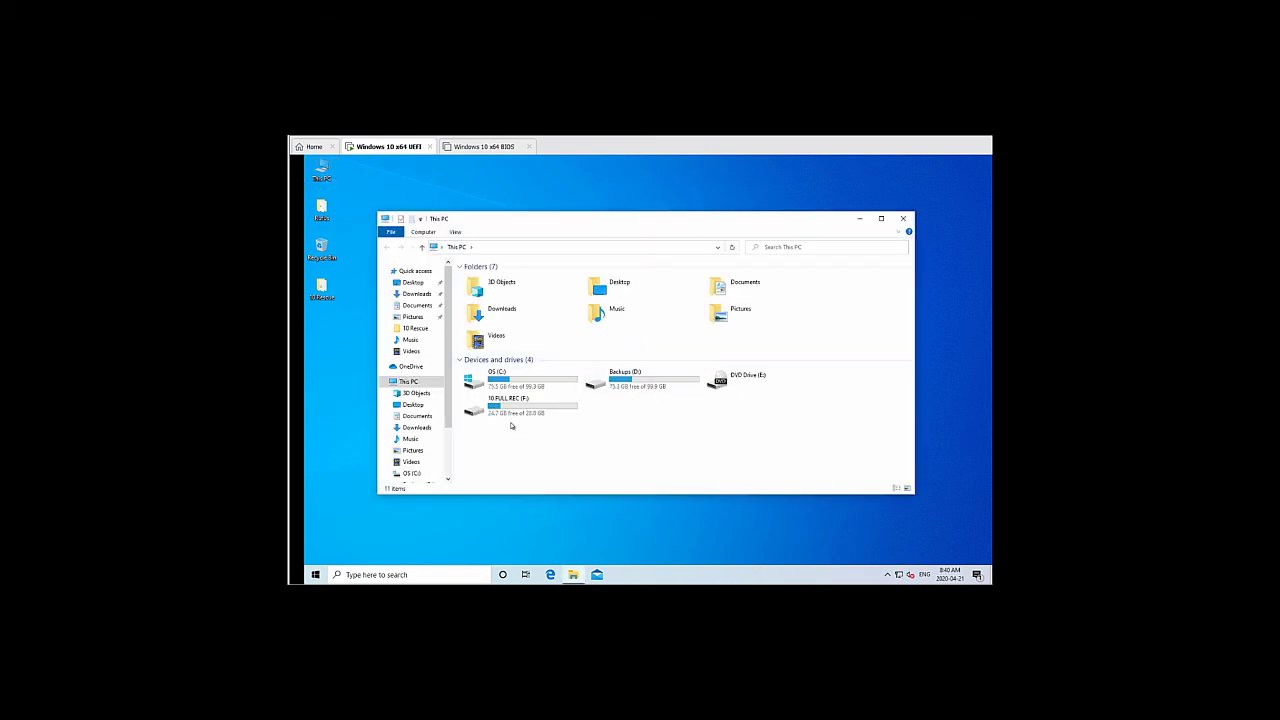
right_click(506, 412)
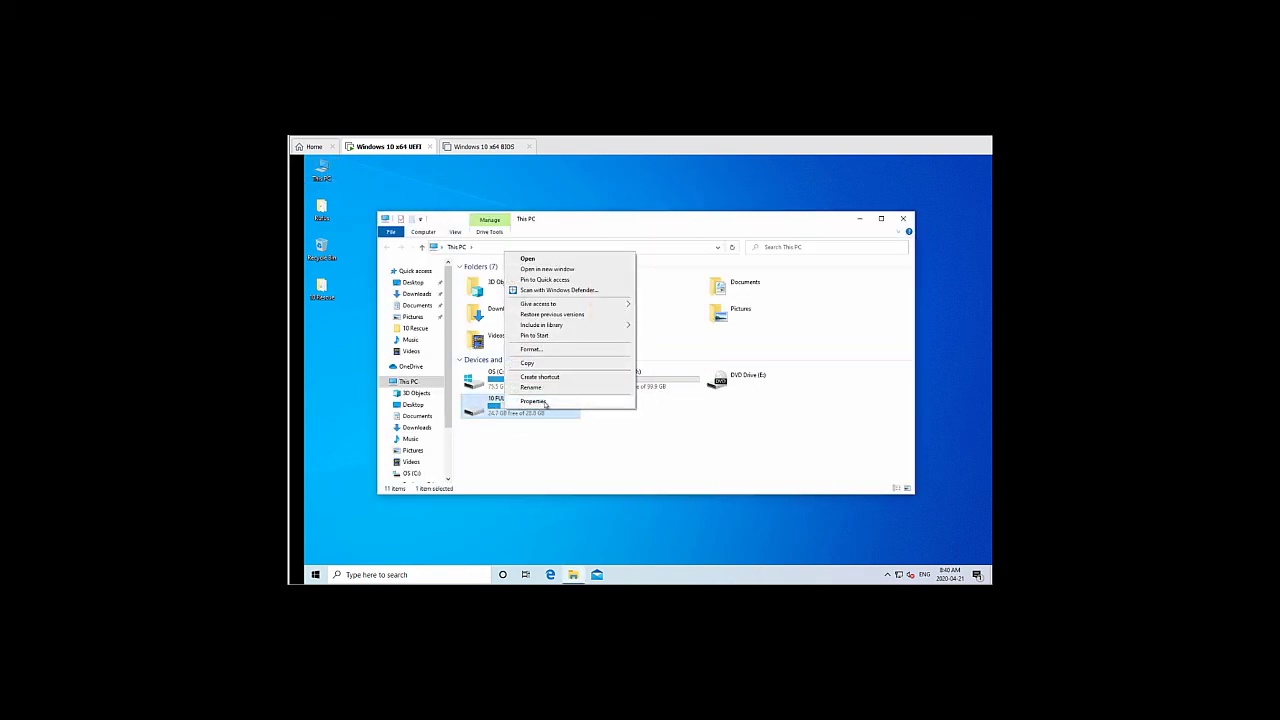
left_click(540, 401)
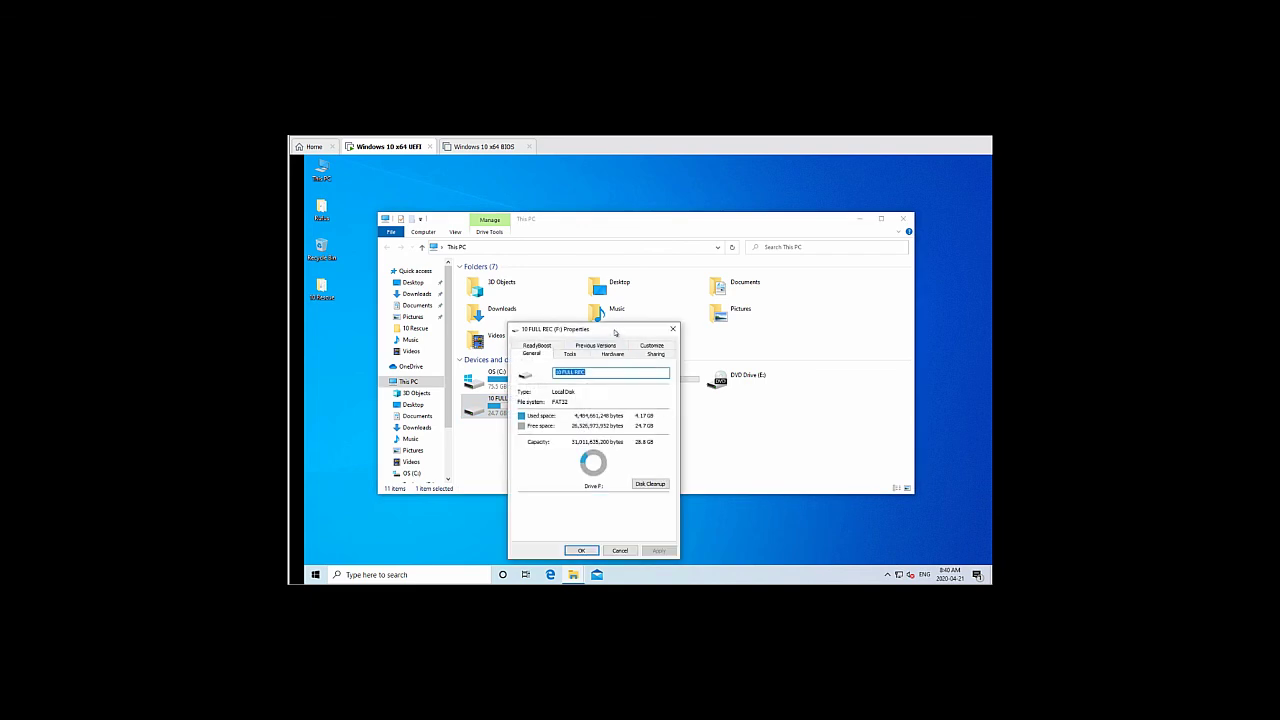
left_click_drag(619, 328, 639, 188)
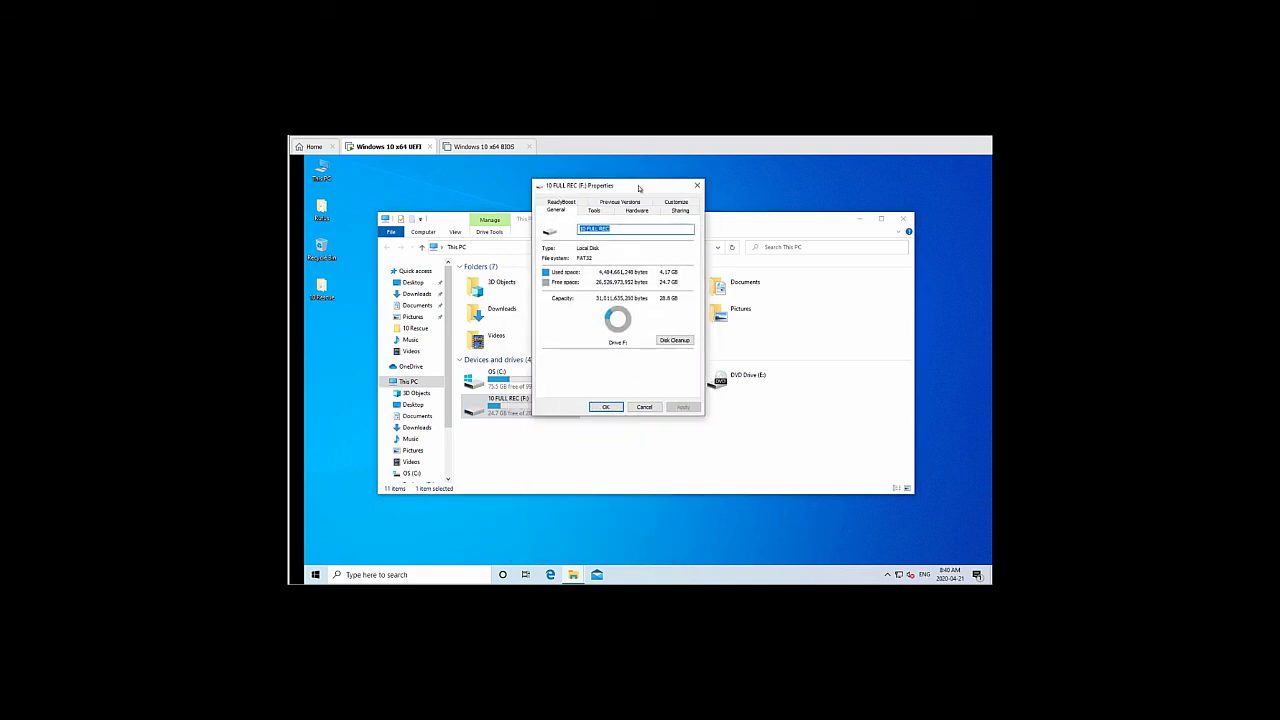
left_click(645, 407)
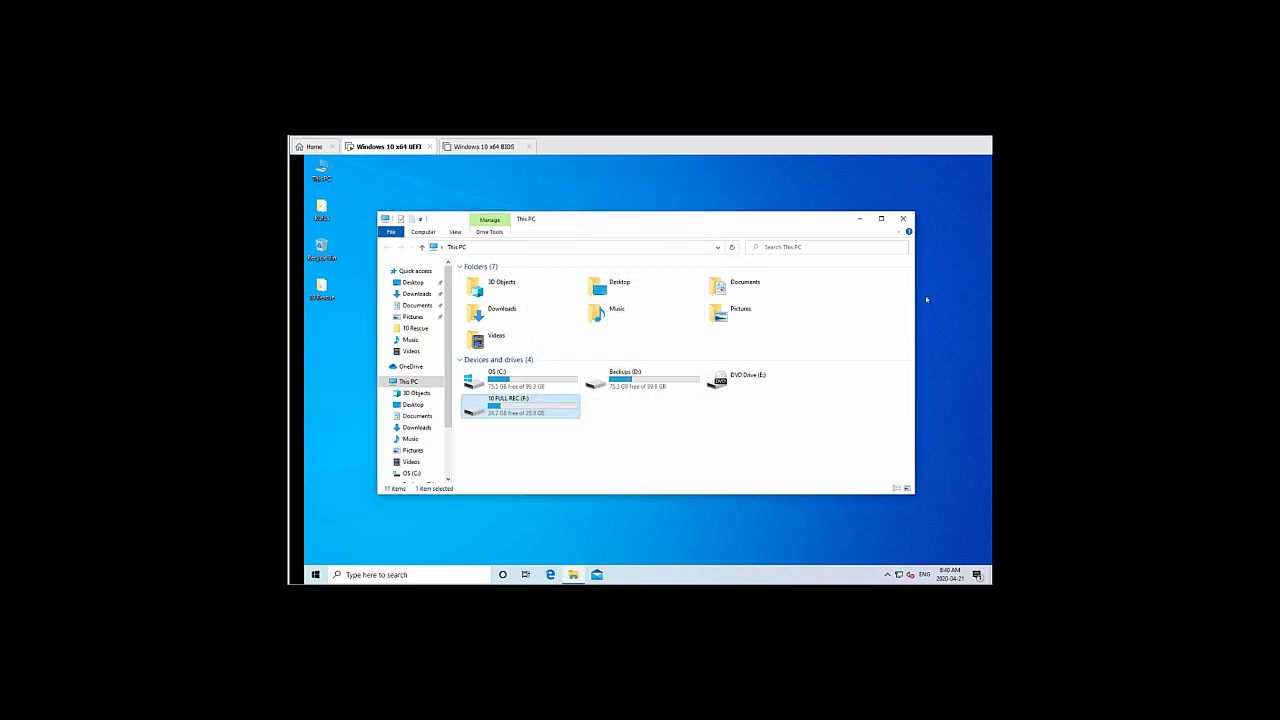
left_click(903, 218)
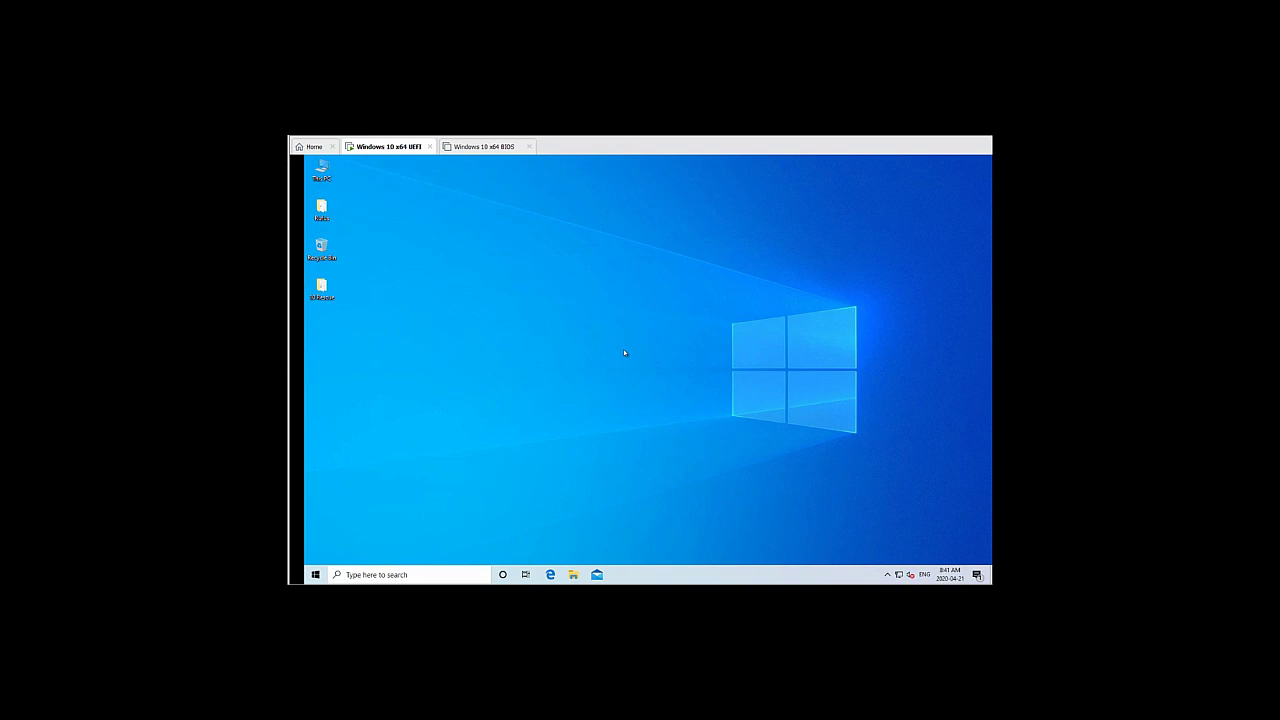
Search Start for 'reset', open Recovery settings, and restart via Advanced startup
left_click(315, 575)
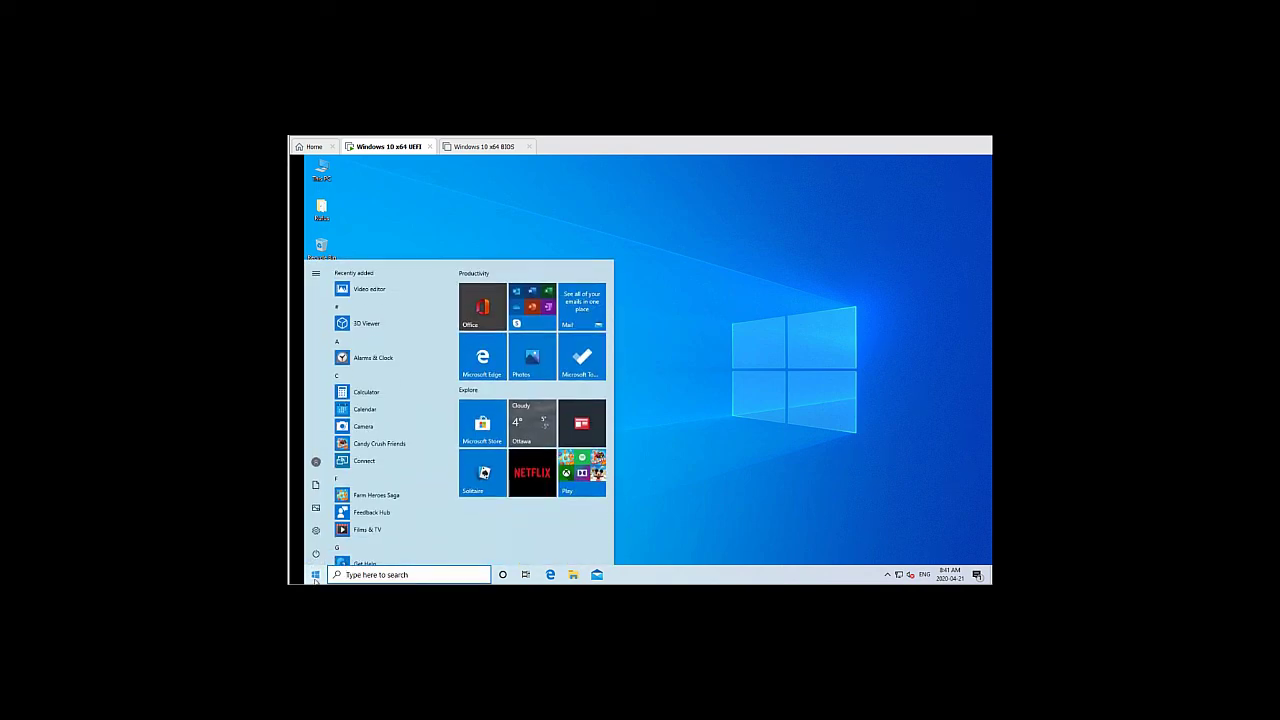
type("rew")
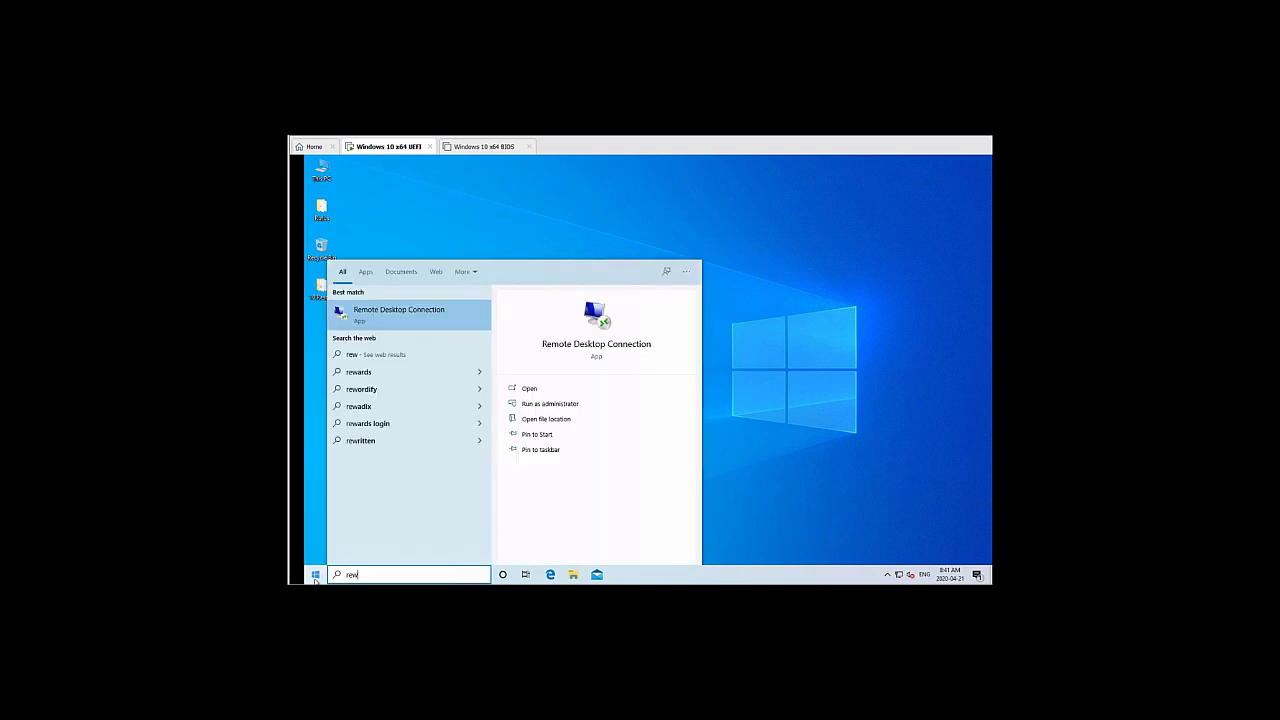
key("BackSpace")
key("BackSpace")
key("BackSpace")
type("r")
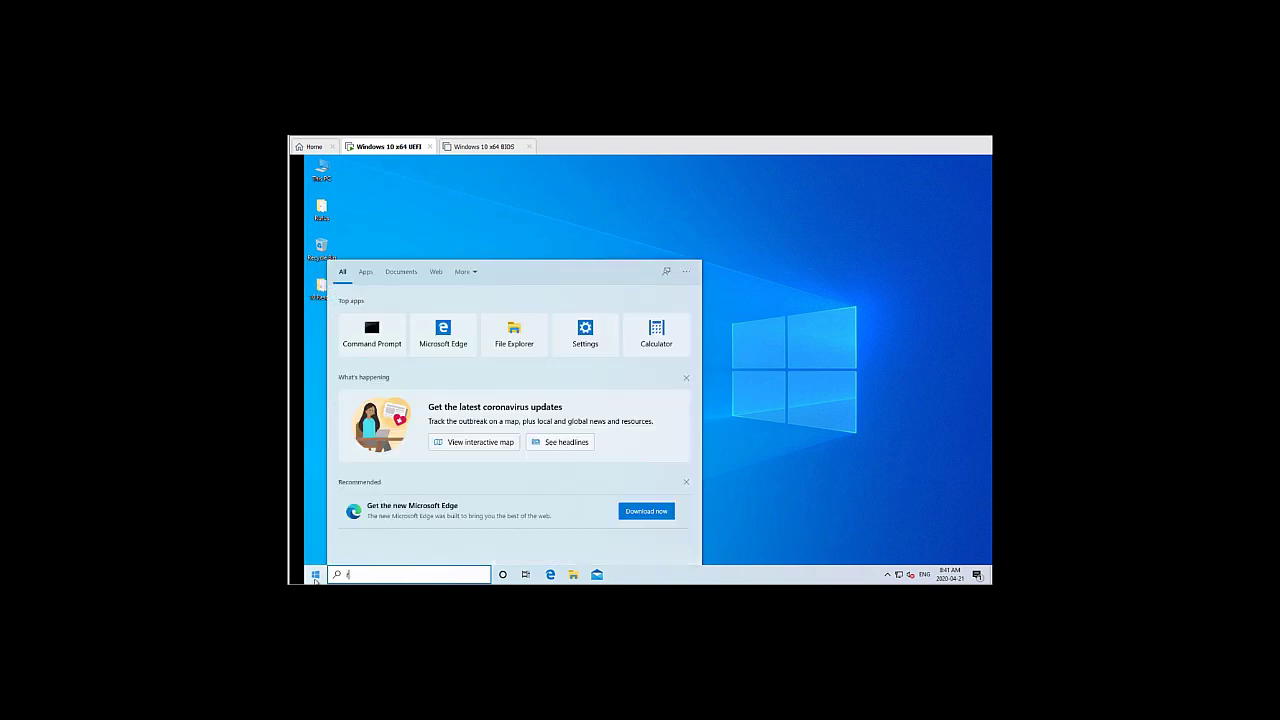
type("ese")
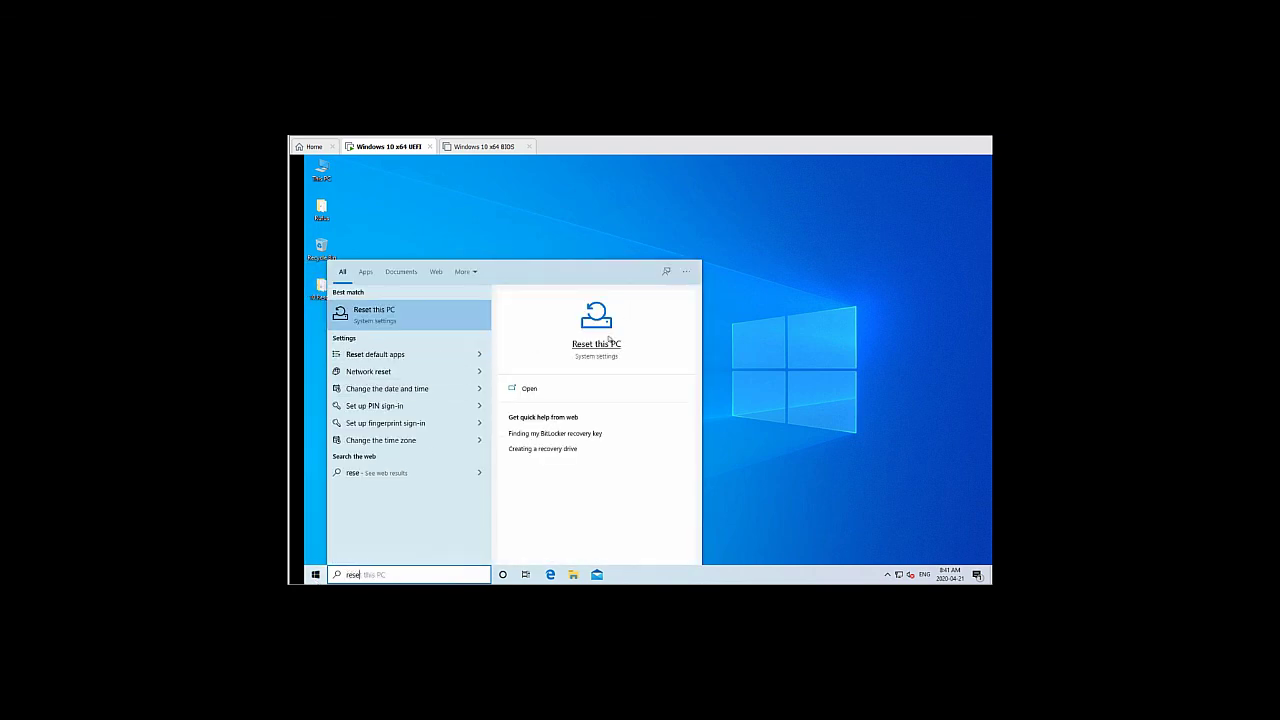
left_click(600, 345)
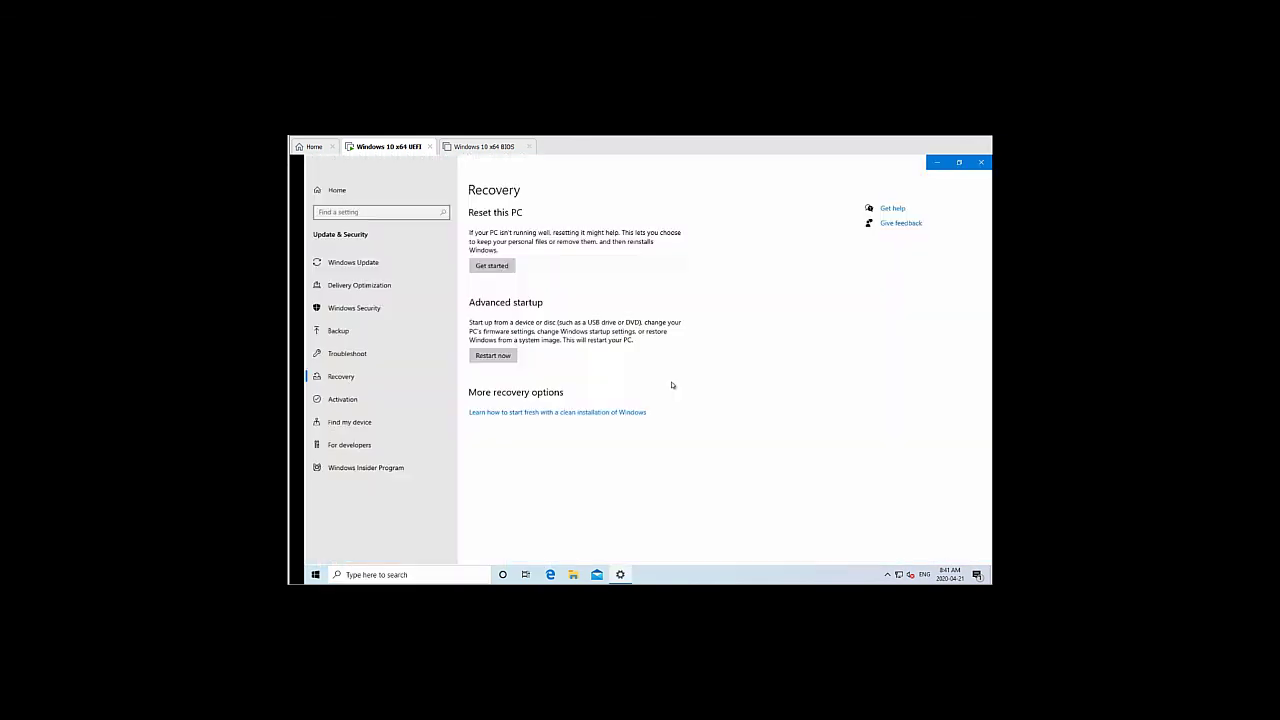
left_click(491, 356)
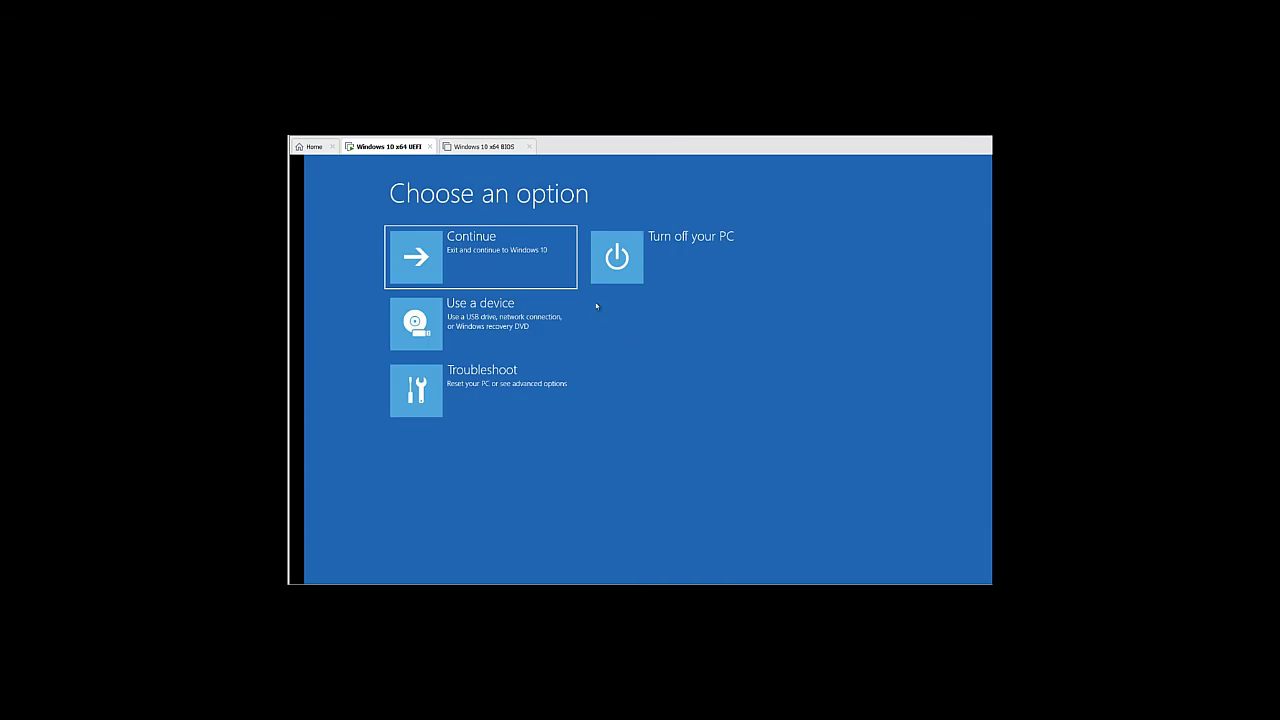
Restart into UEFI Firmware Settings via Troubleshoot > Advanced options
left_click(532, 388)
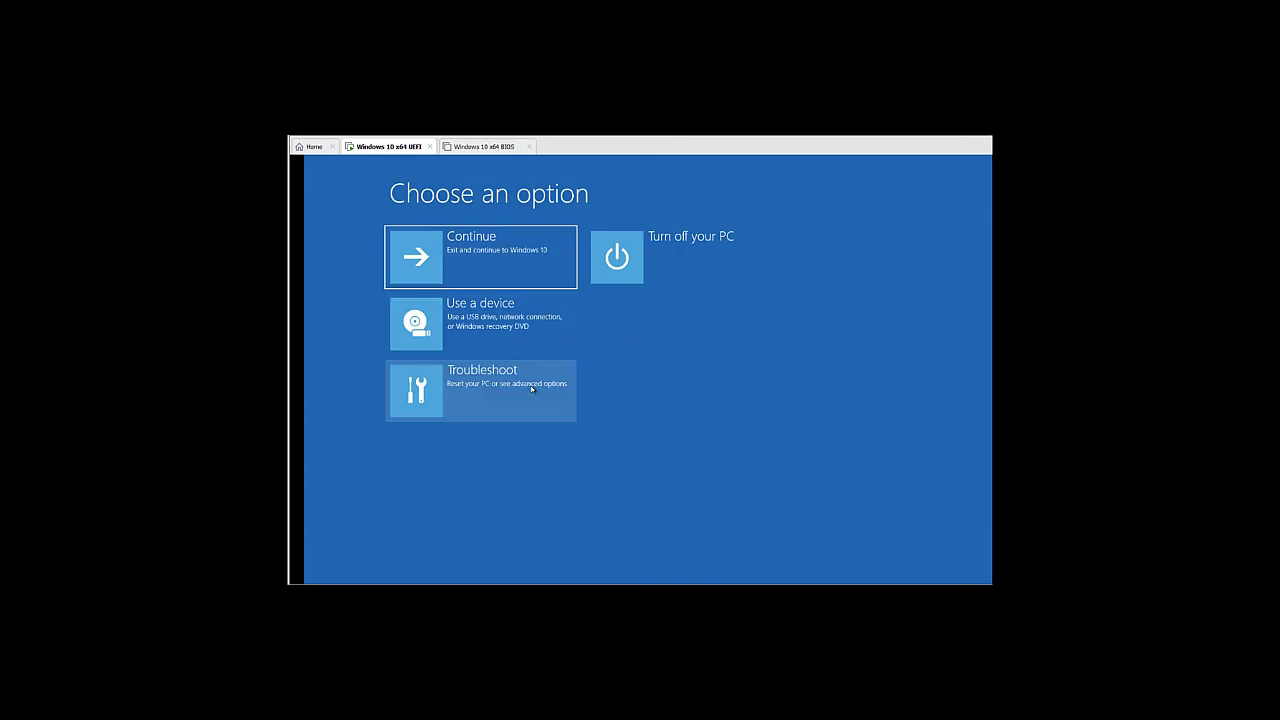
left_click(505, 330)
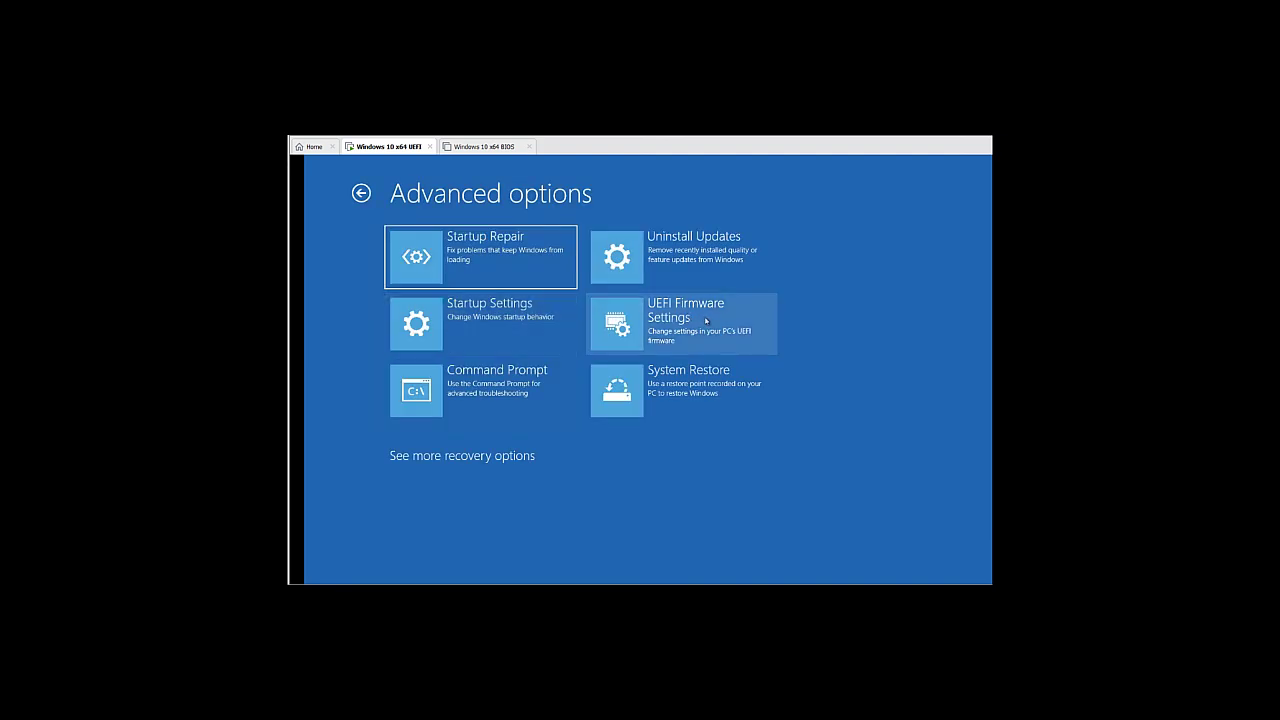
left_click(708, 321)
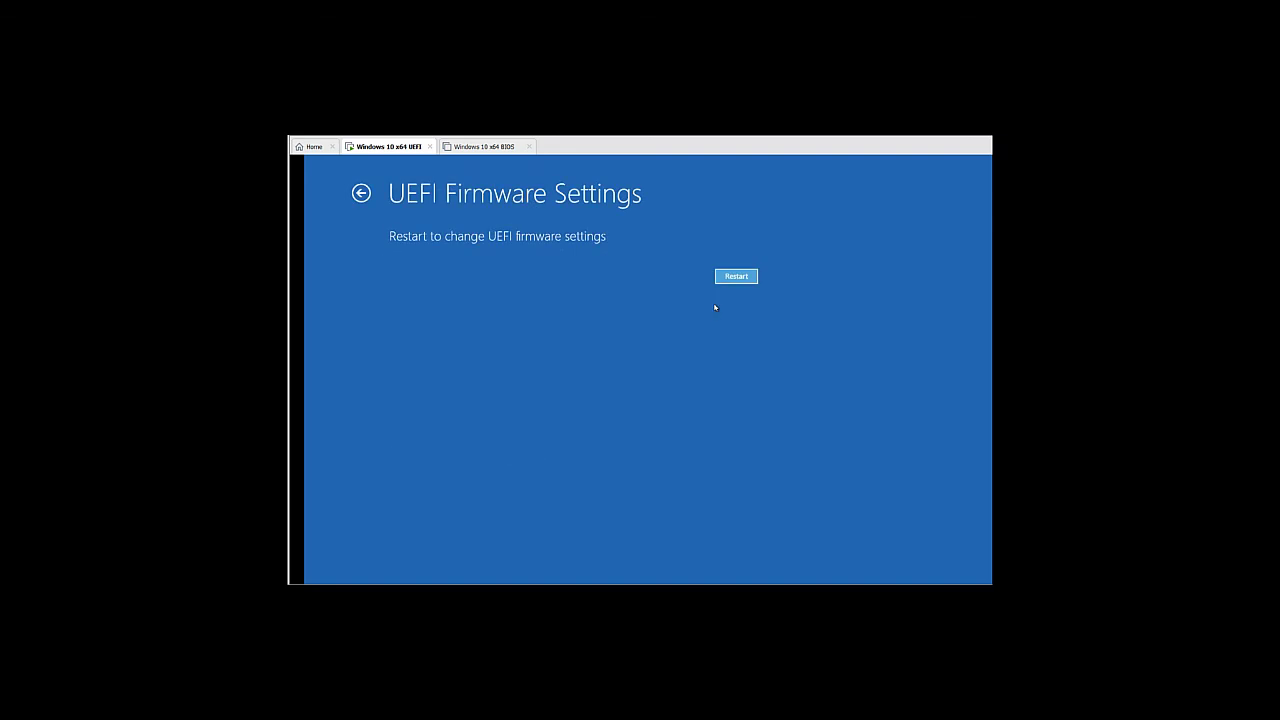
left_click(736, 276)
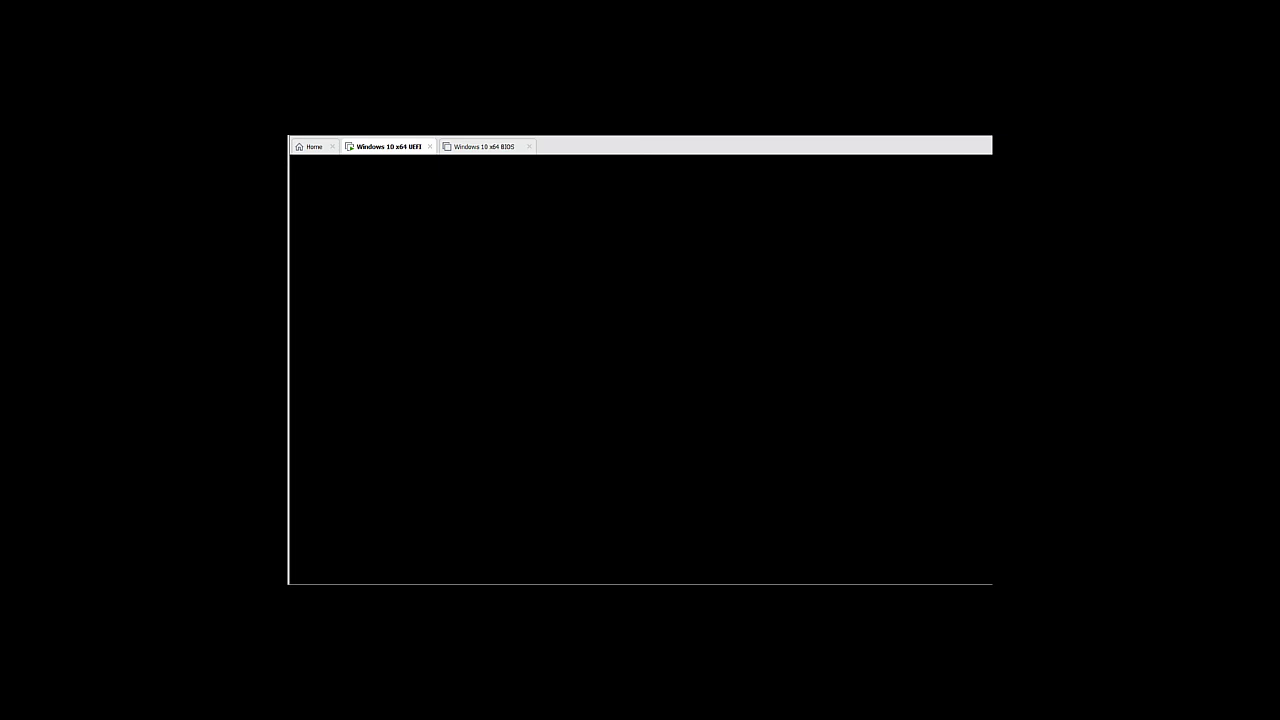
Boot from EFI VMware Virtual SCSI Hard Drive (2.0) in the EFI Boot Manager
key("Escape")
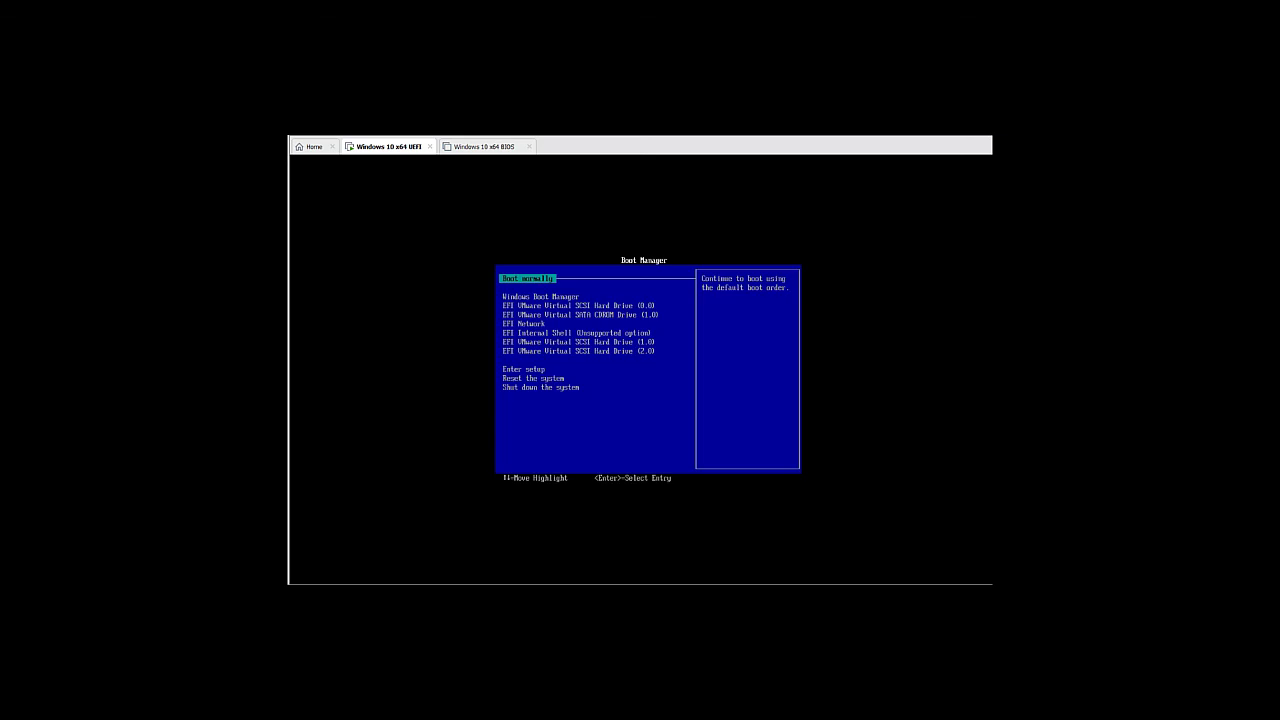
key("Down")
key("Down")
key("Down")
key("Down")
key("Down")
key("Down")
key("Down")
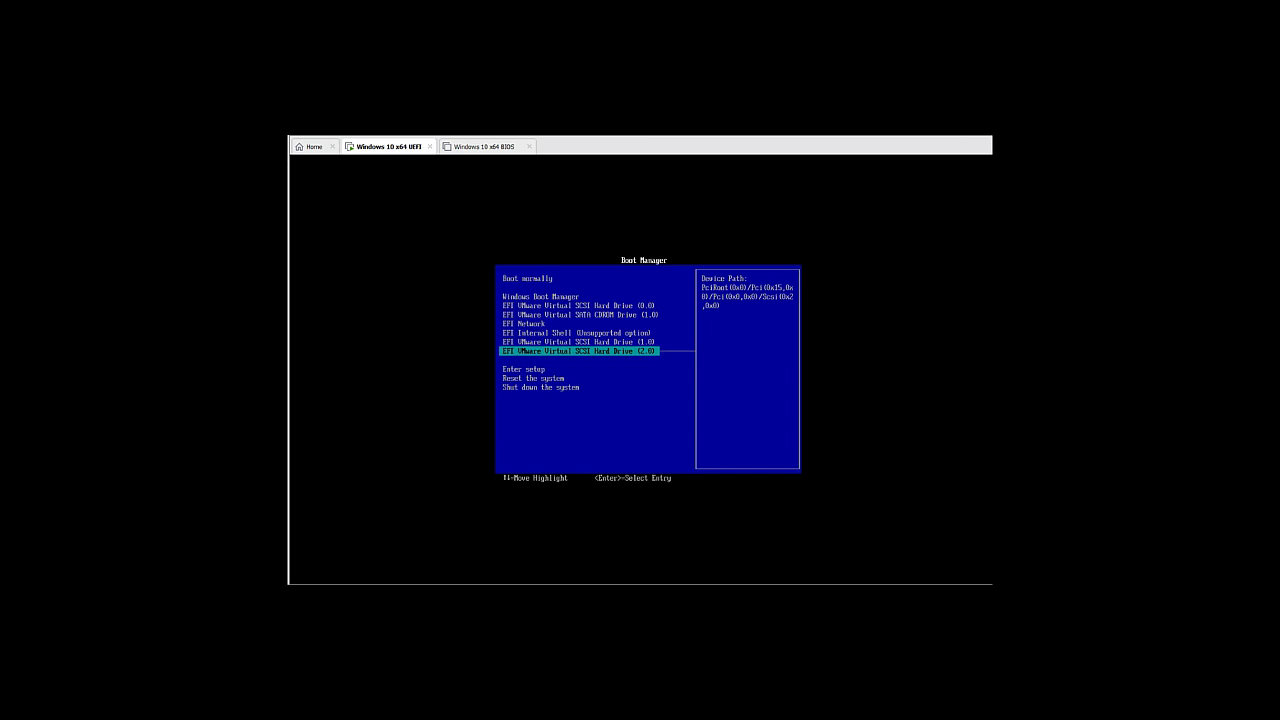
key("Return")
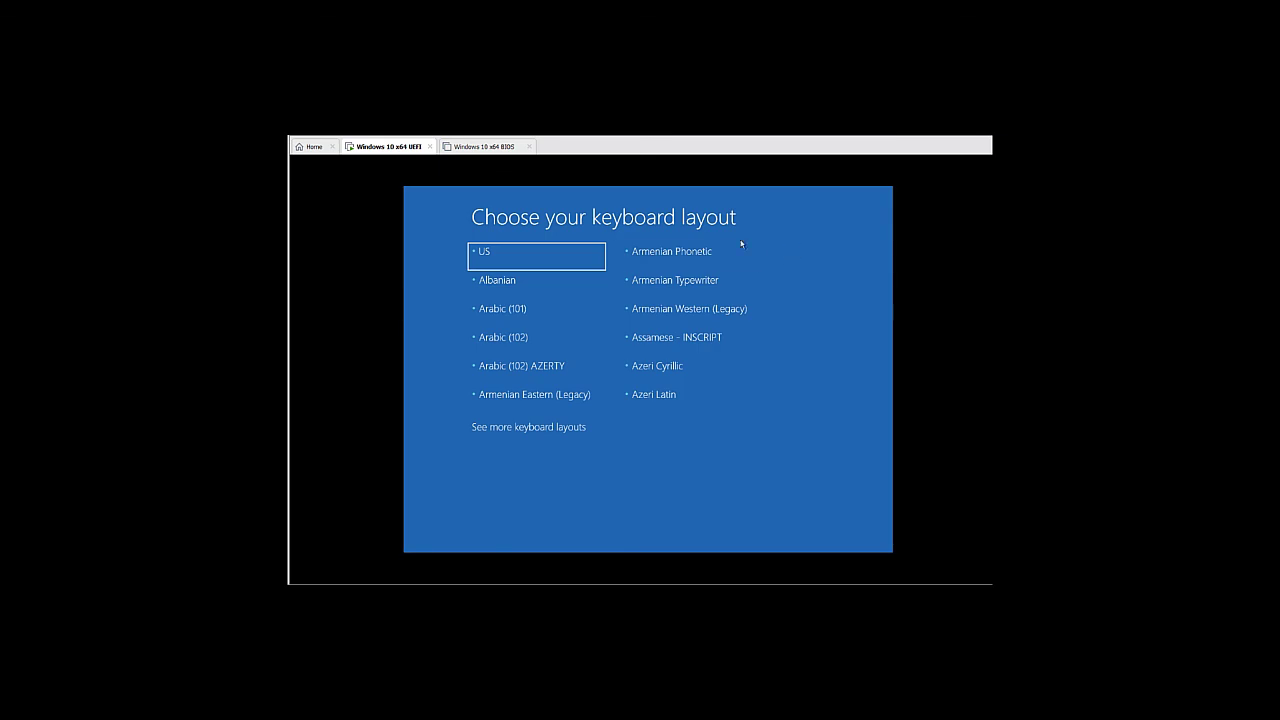
Pick the US keyboard layout, then choose Recover from a drive
left_click(580, 257)
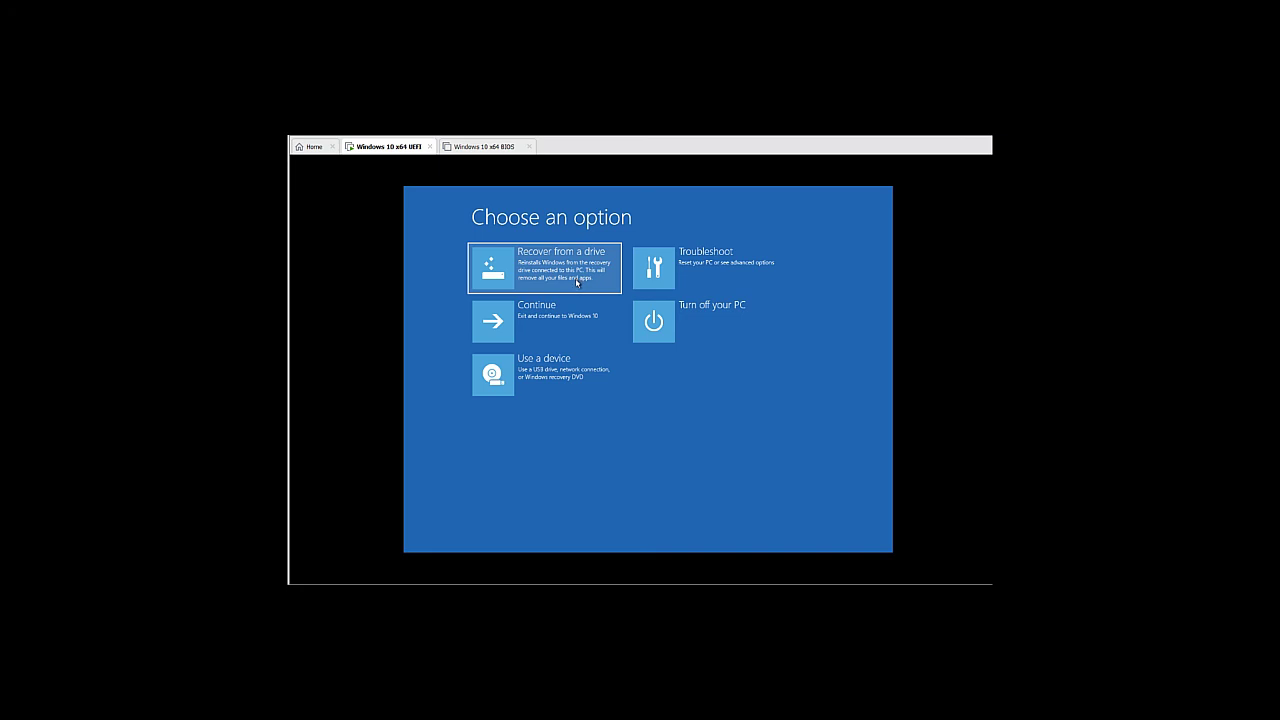
left_click(577, 284)
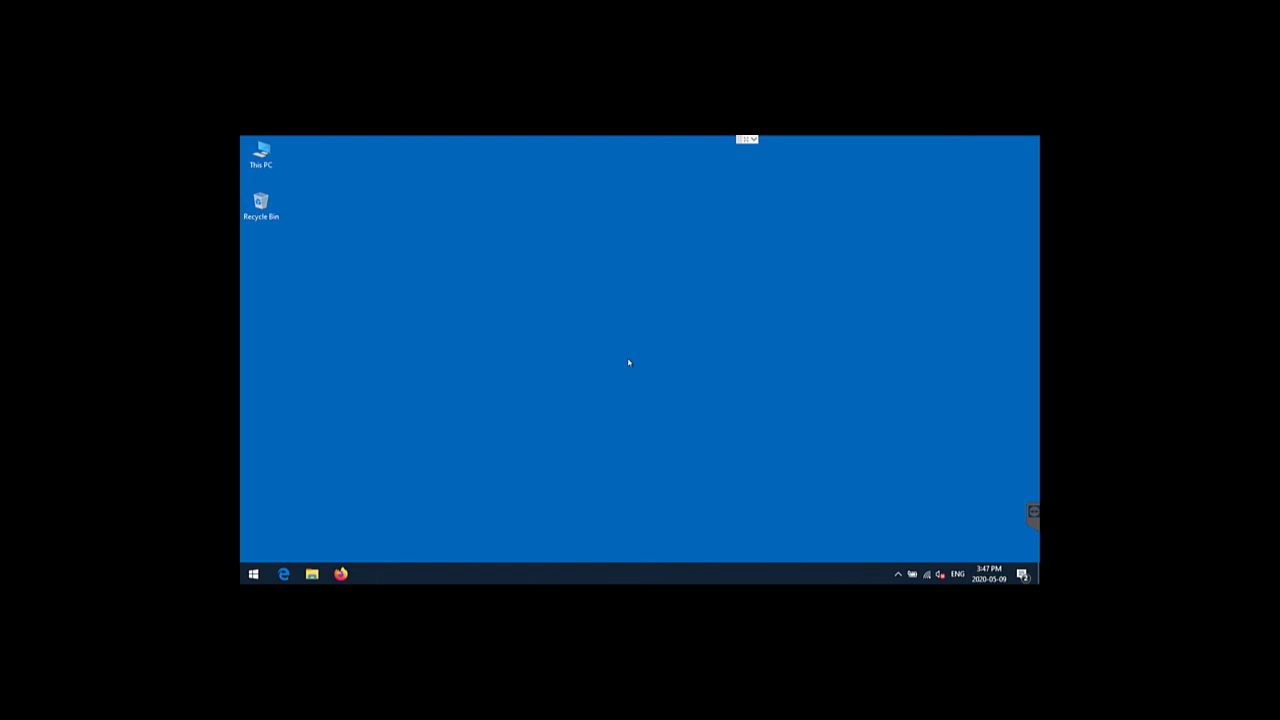
Check This PC's drives, then open Disk Management maximized and select System Reserved and OS (C:)
double_click(260, 155)
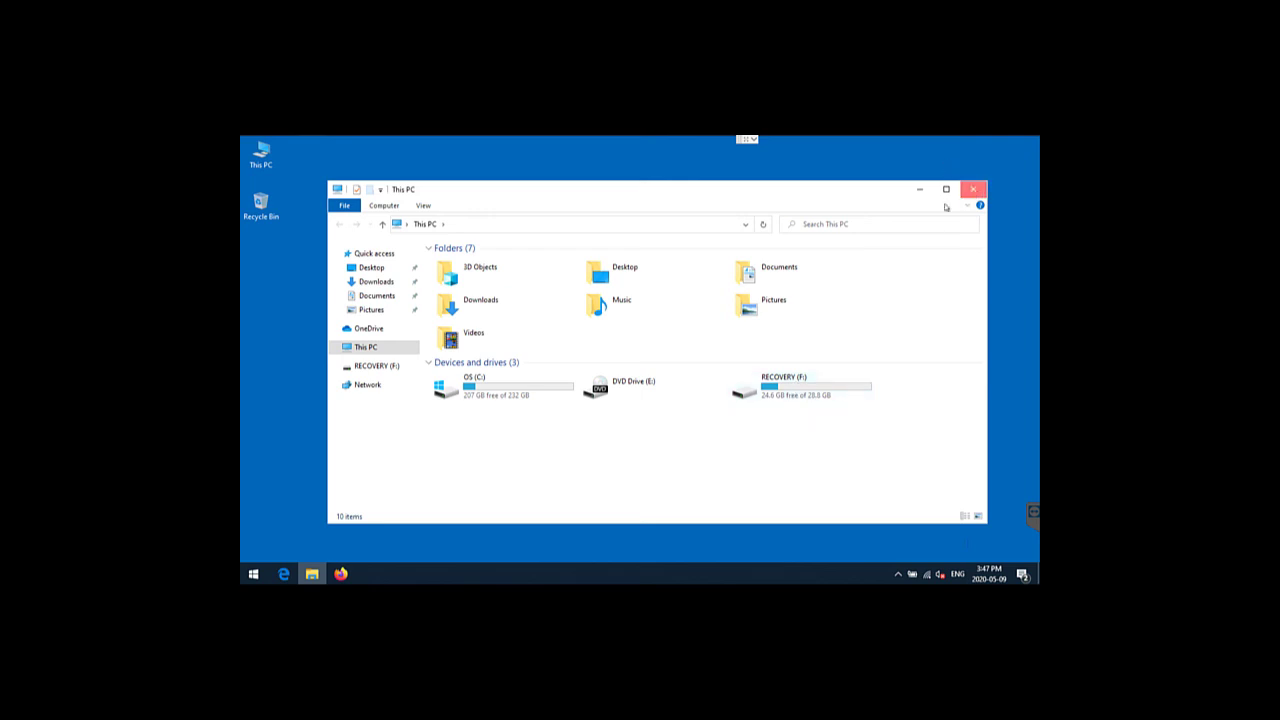
left_click(973, 189)
right_click(254, 572)
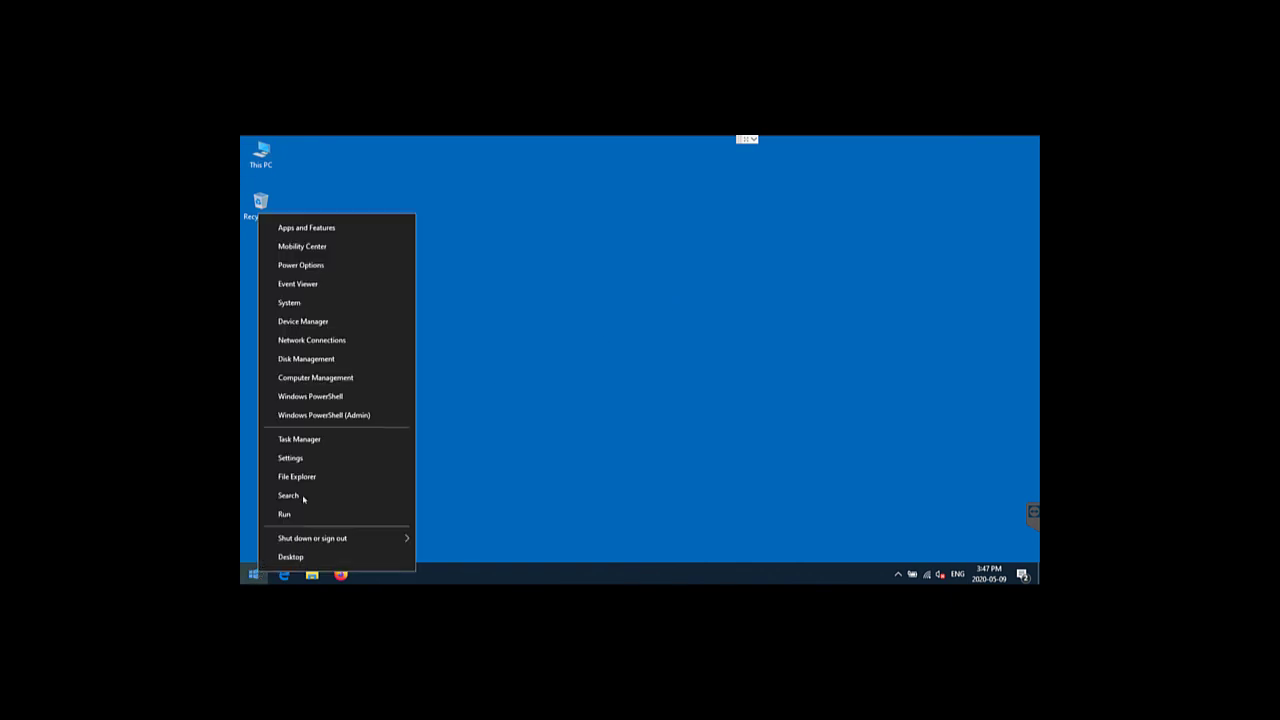
left_click(350, 370)
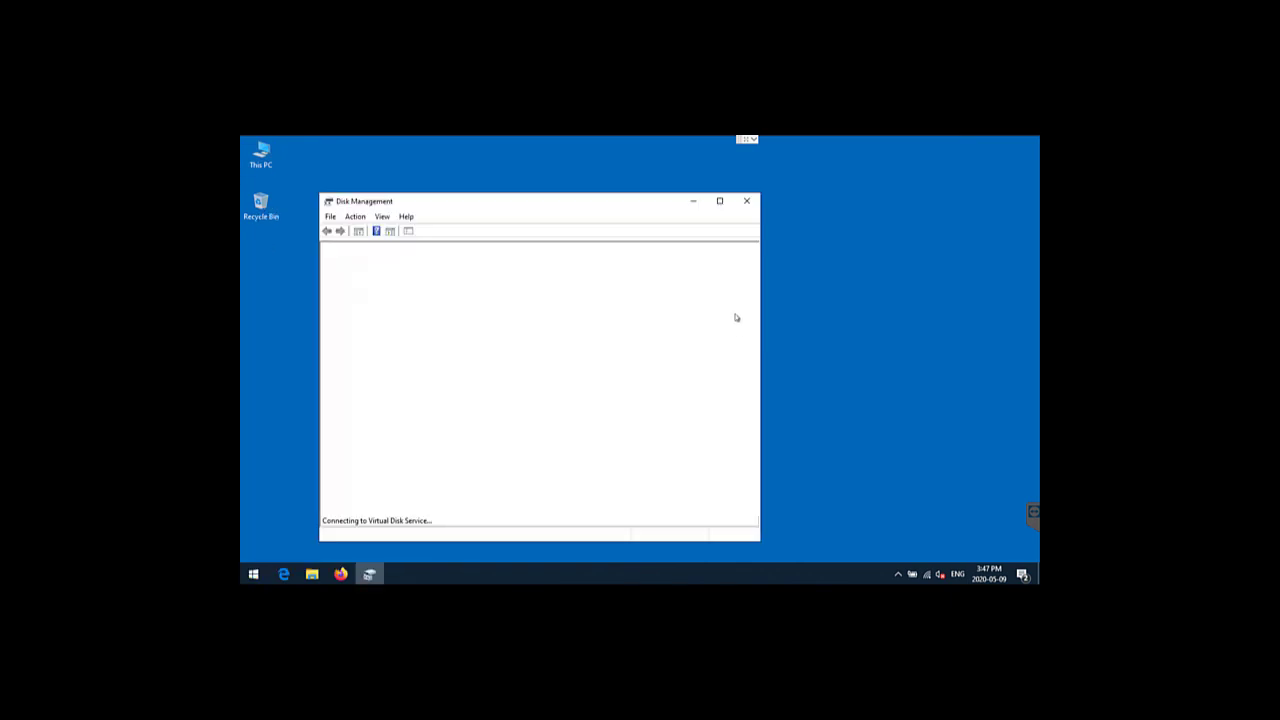
left_click(720, 202)
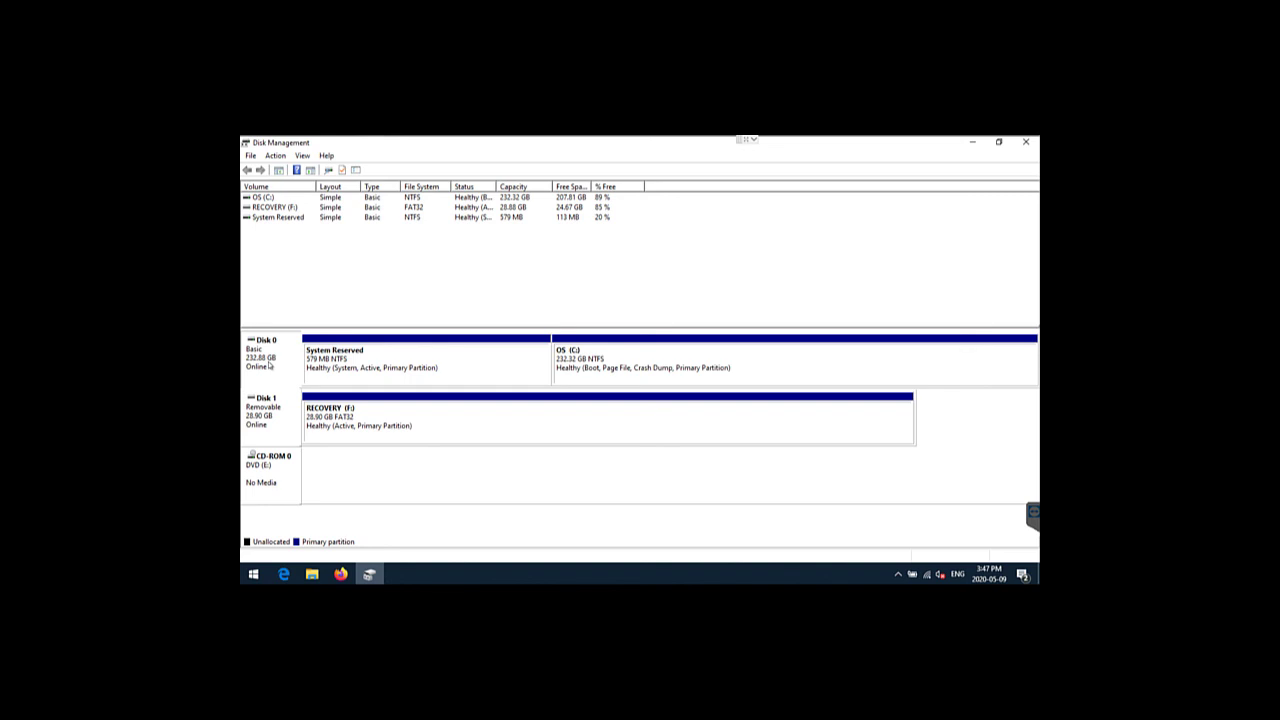
left_click(387, 370)
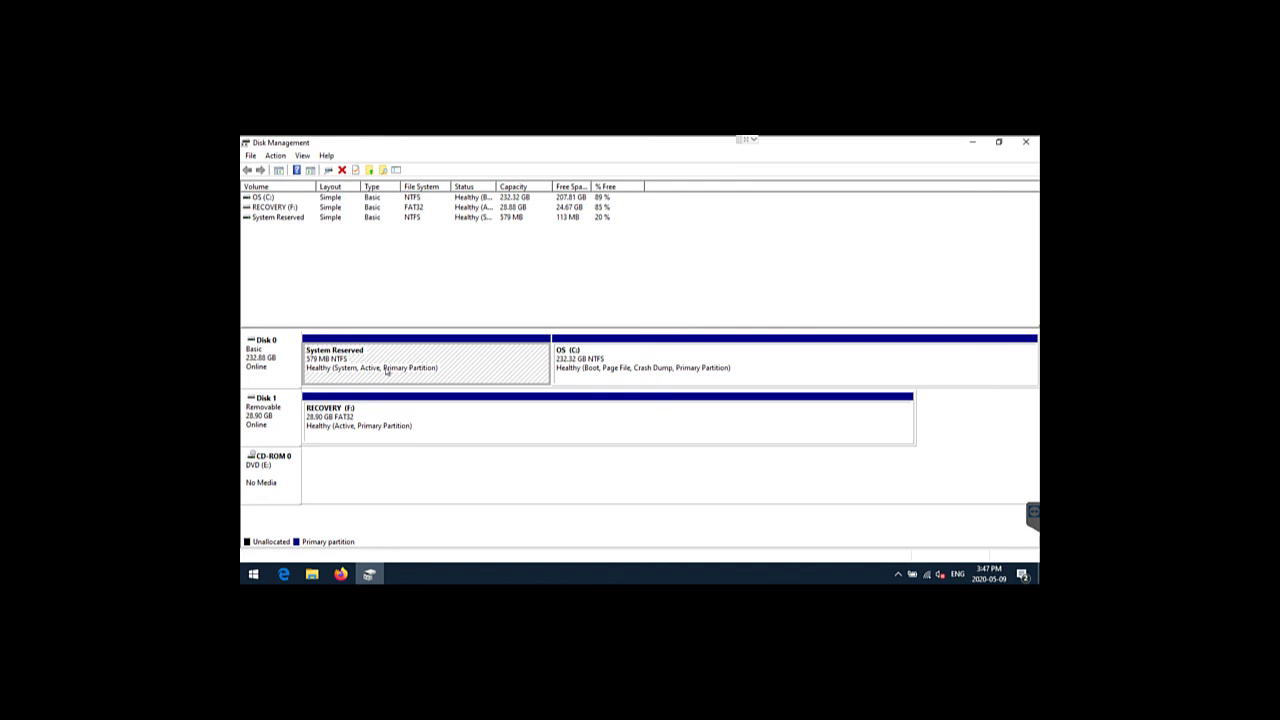
left_click(594, 372)
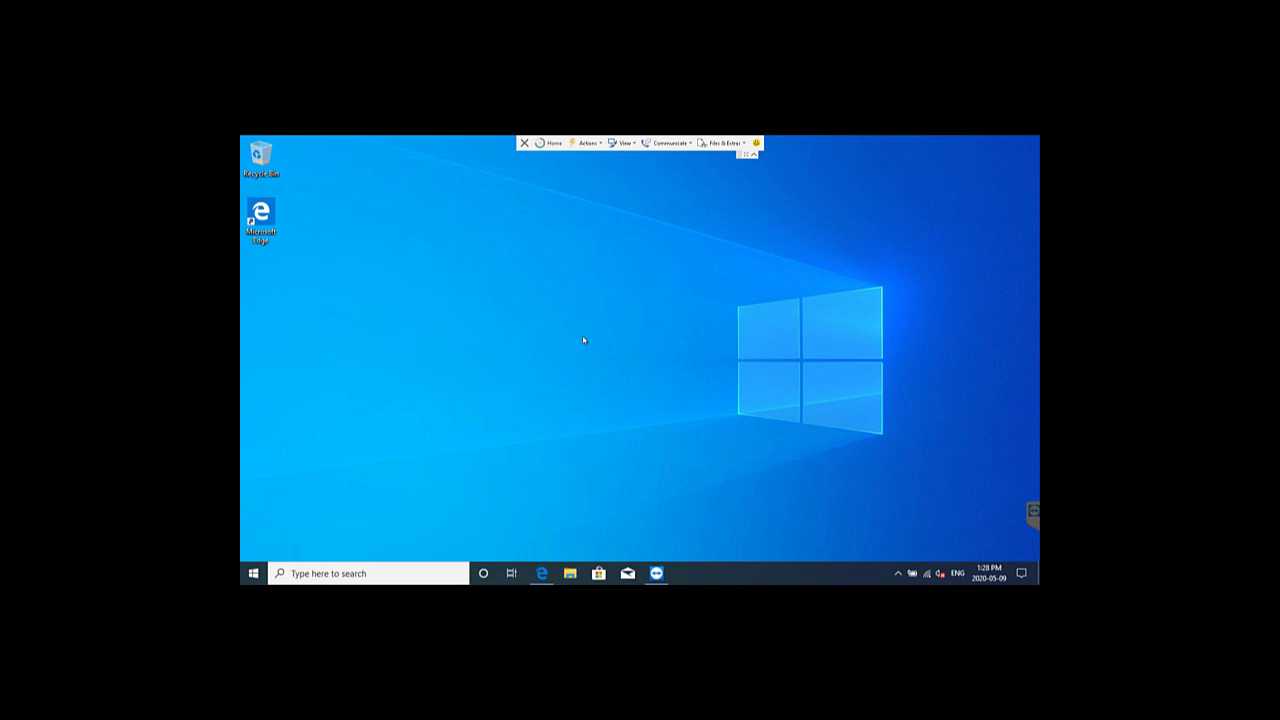
Open the remote PC's Disk Management maximized and select its System (100 MB) and Windows RE tools (D:, 500 MB) partitions
right_click(264, 573)
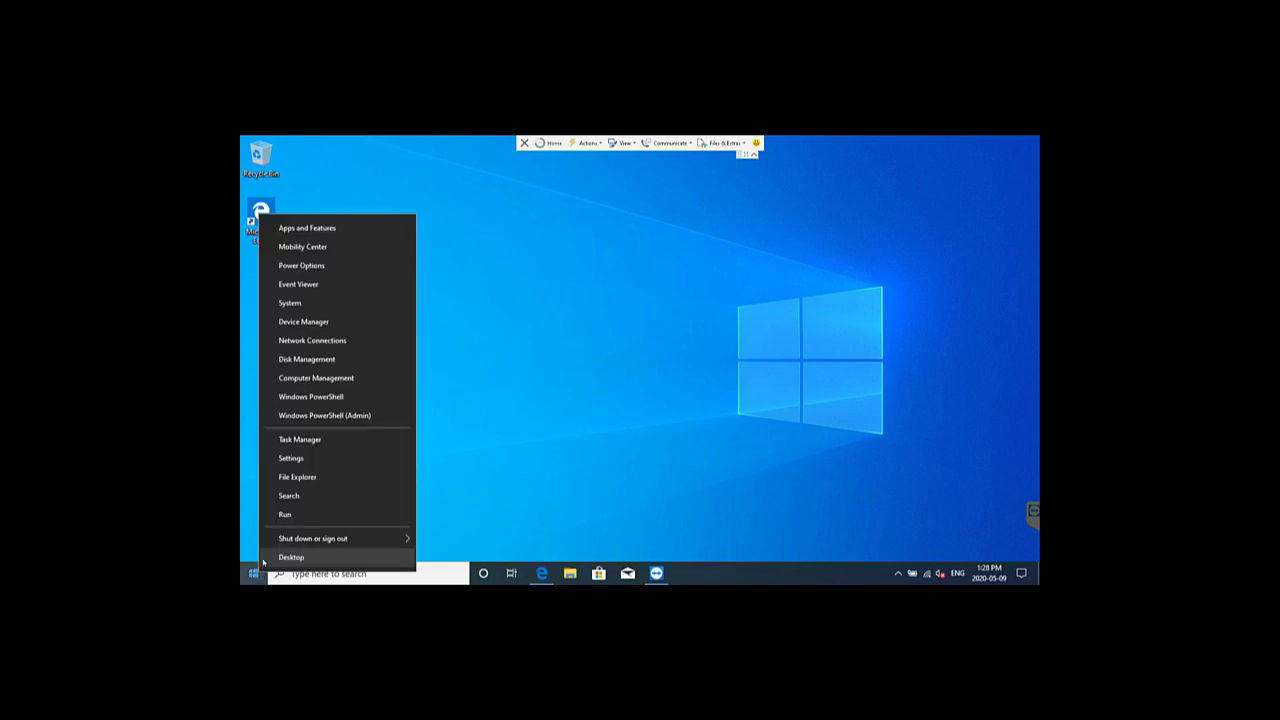
left_click(312, 359)
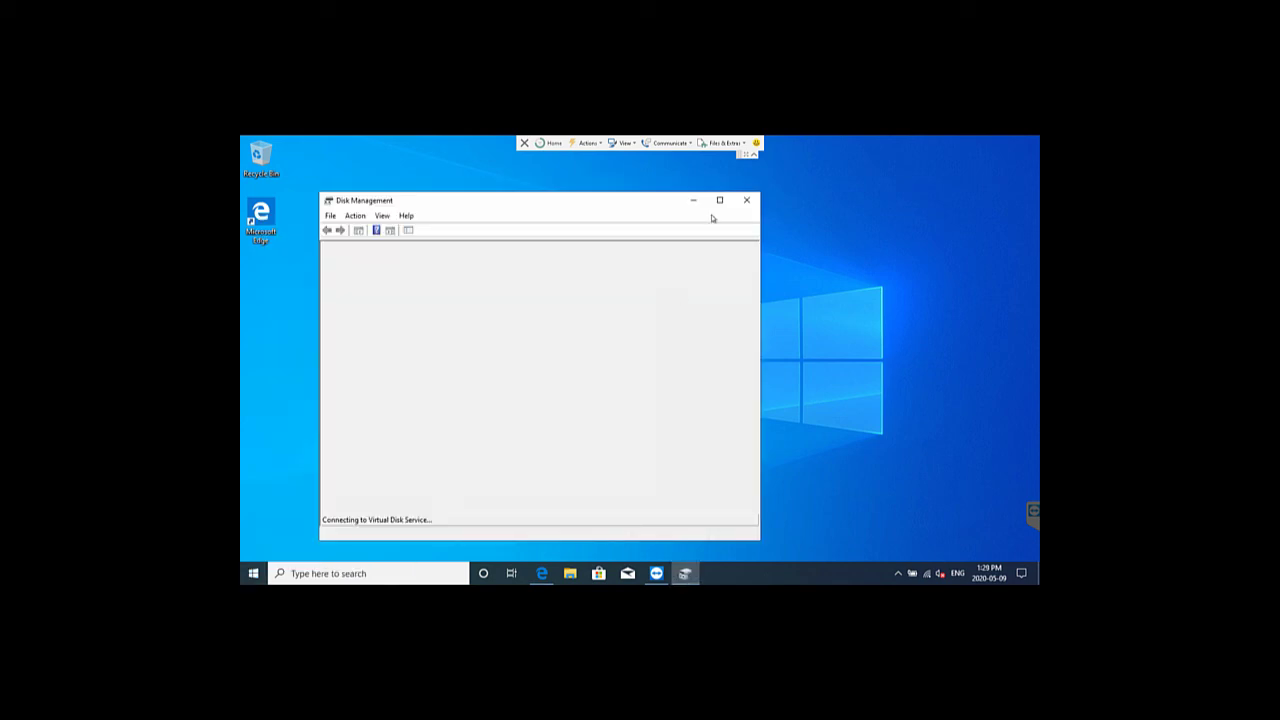
left_click(720, 203)
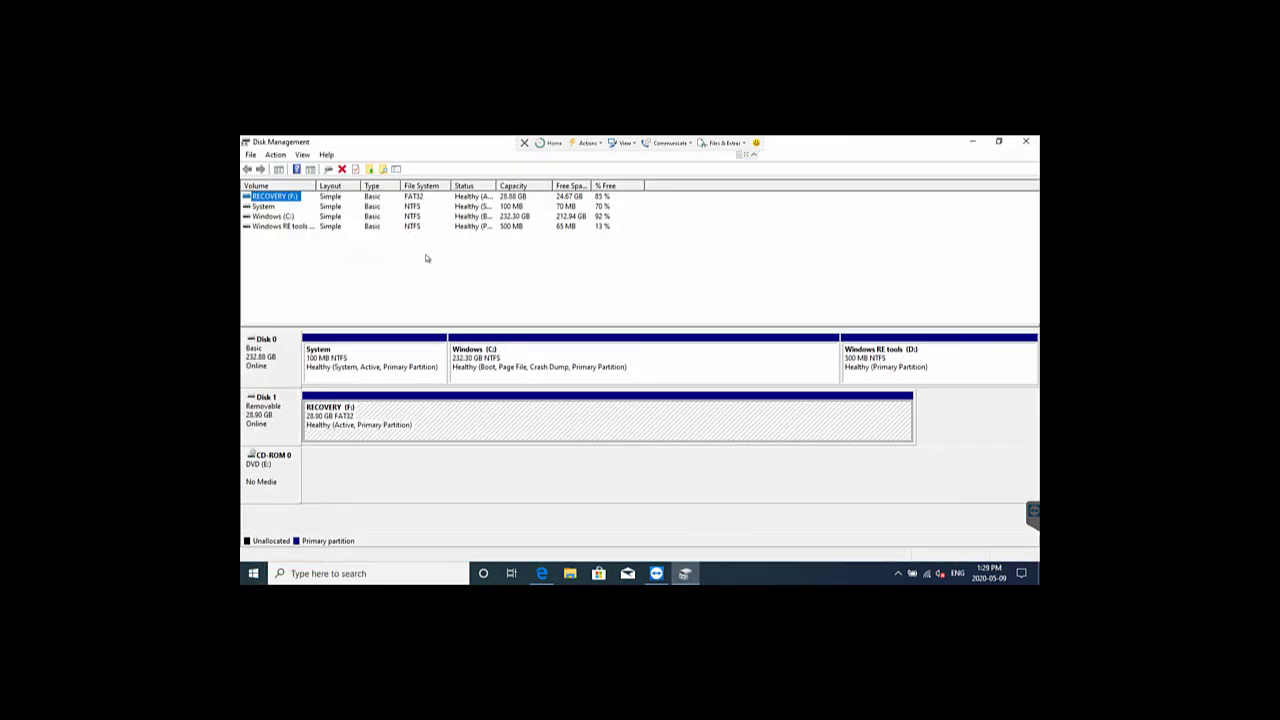
left_click(276, 357)
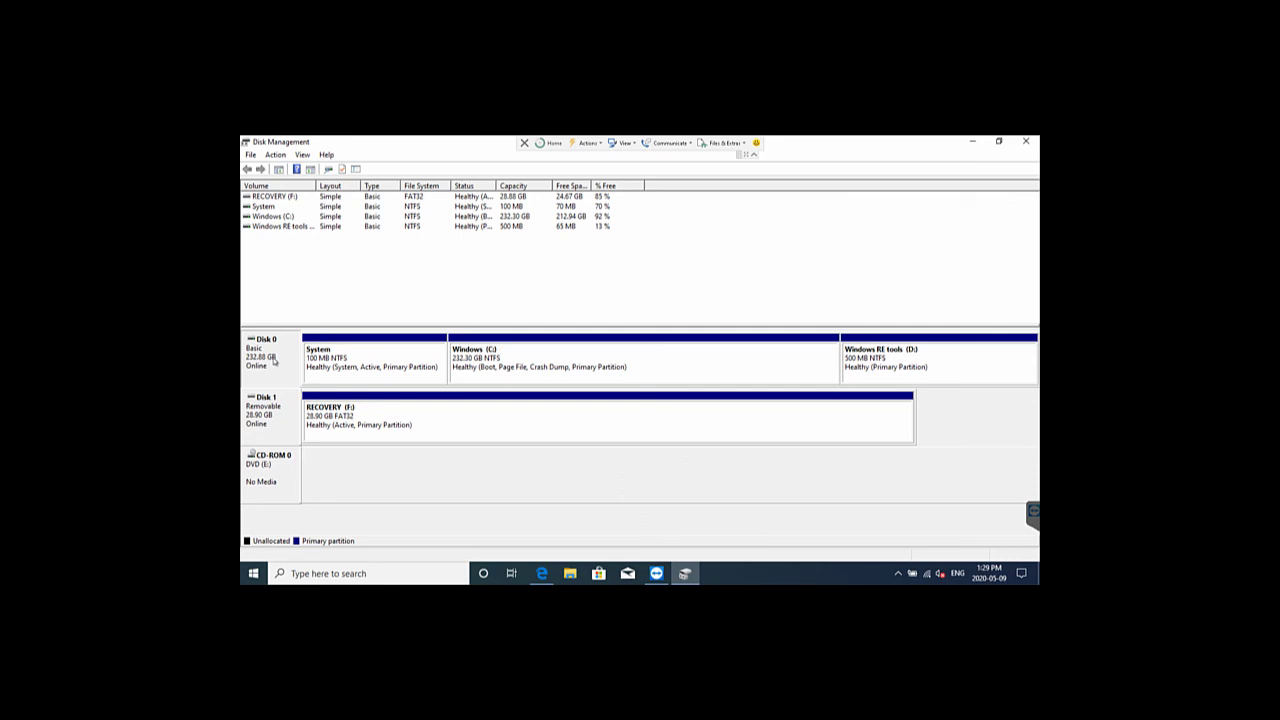
left_click(365, 365)
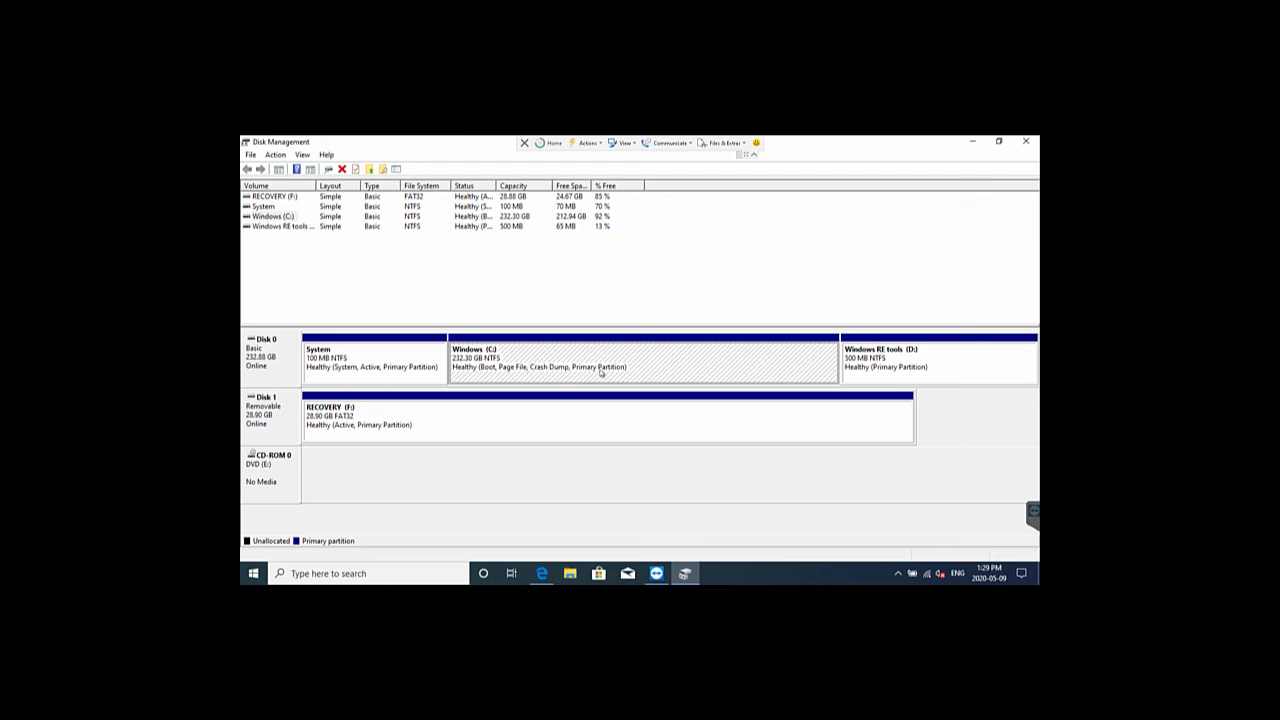
left_click(891, 364)
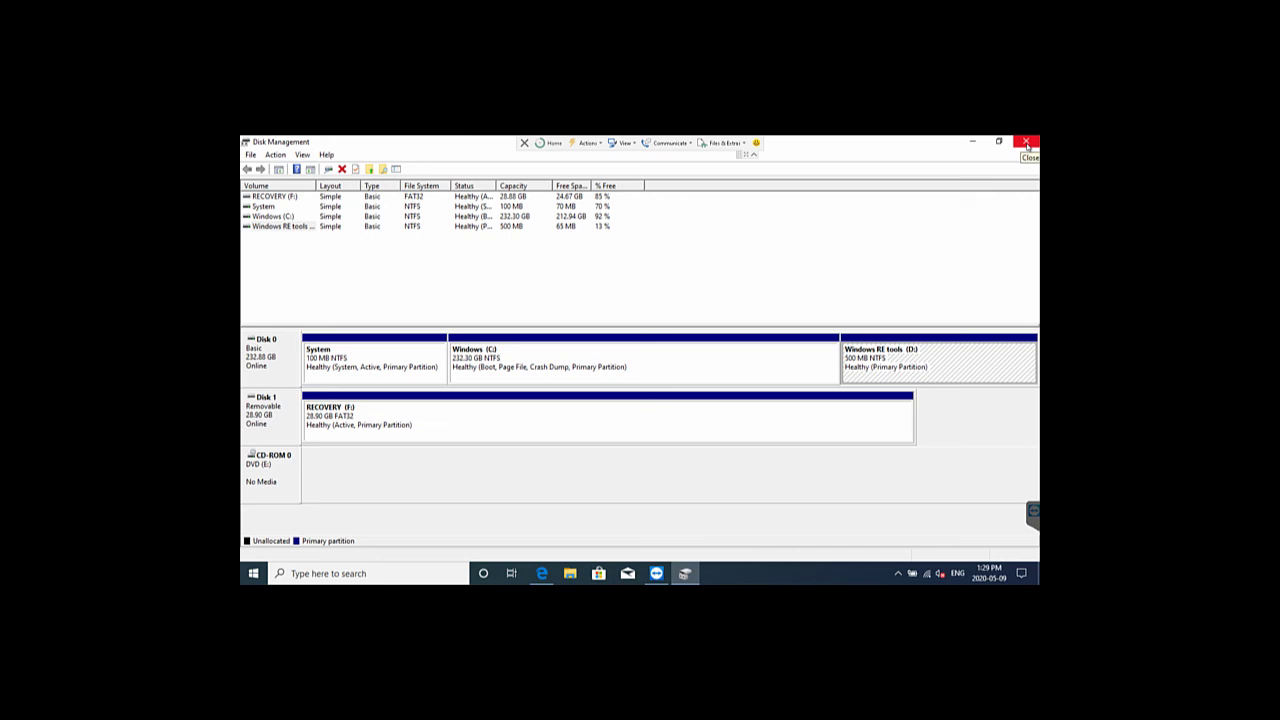
Close Disk Management and open the Windows RE tools (D:) drive from This PC
left_click(1026, 144)
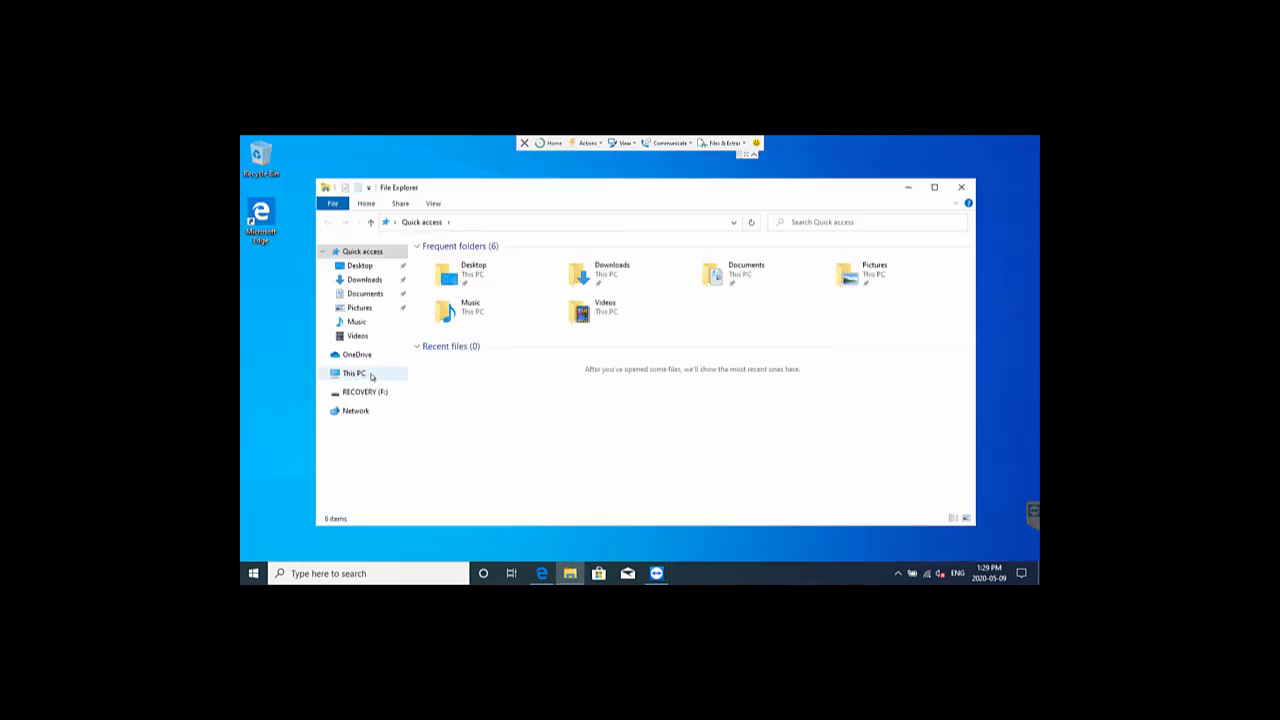
left_click(357, 374)
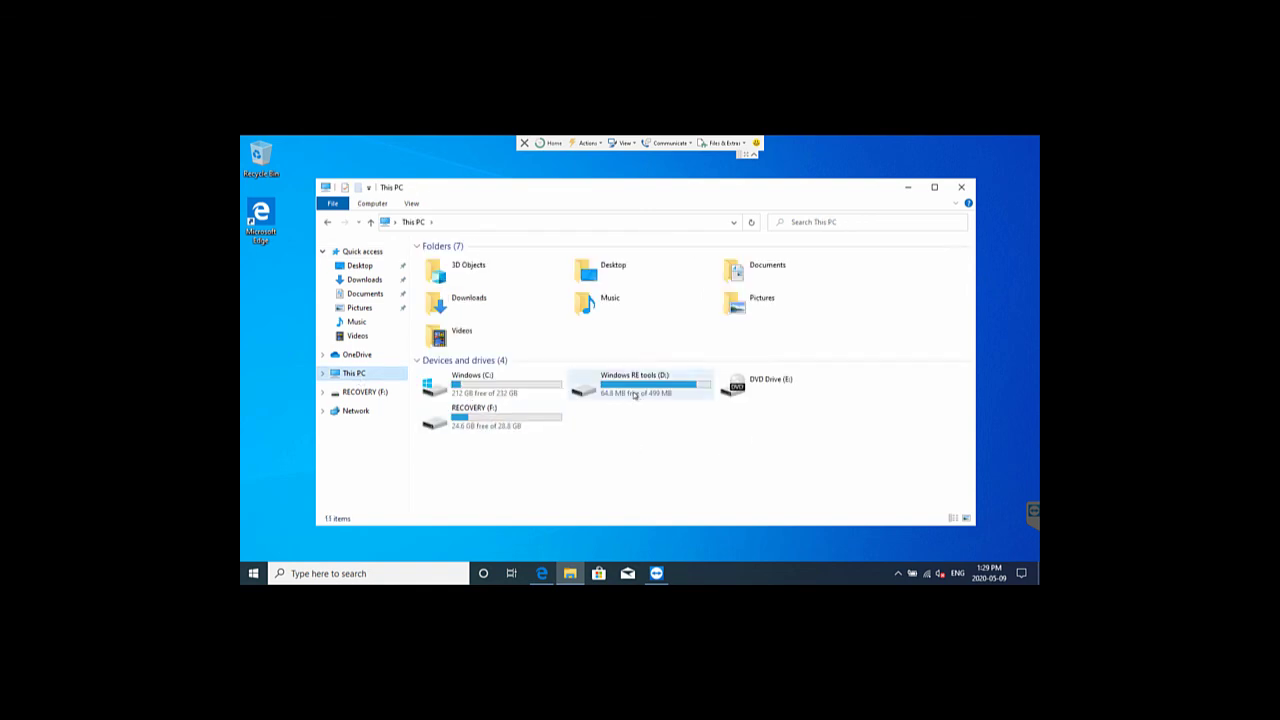
left_click(626, 394)
double_click(626, 394)
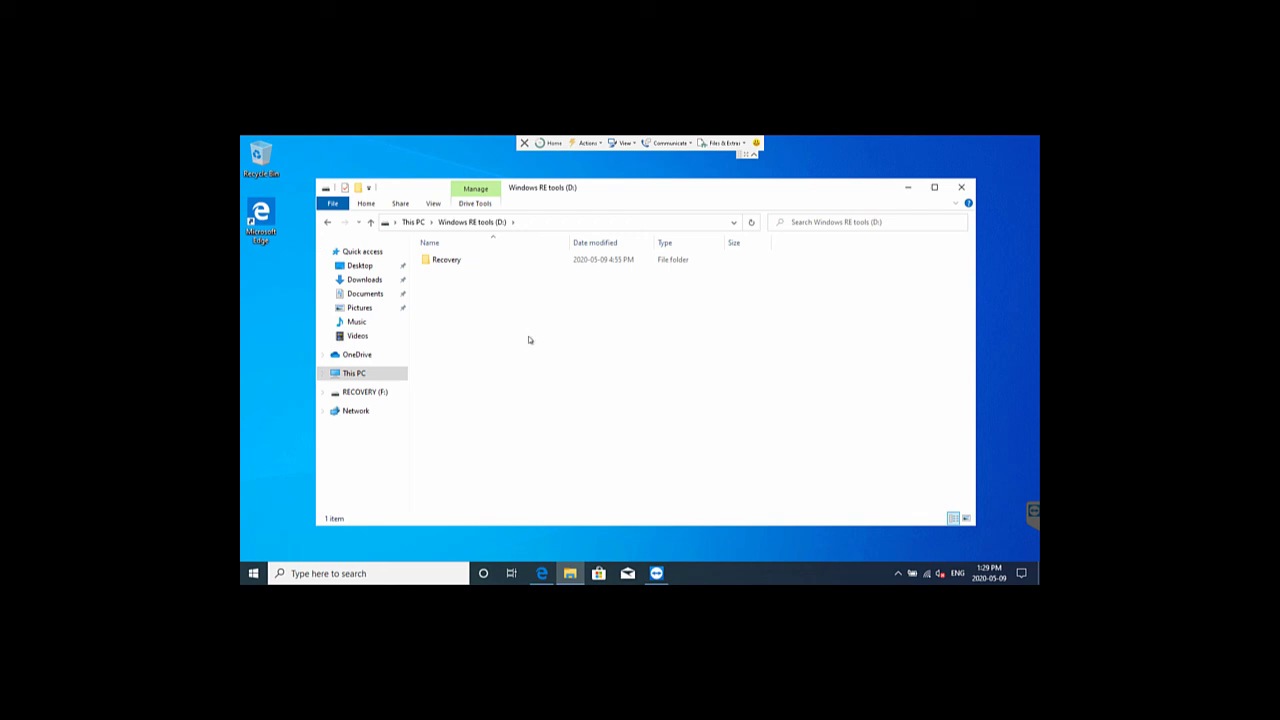
Create a folder named 'New folder' on the D: drive
right_click(522, 329)
mouse_move(578, 458)
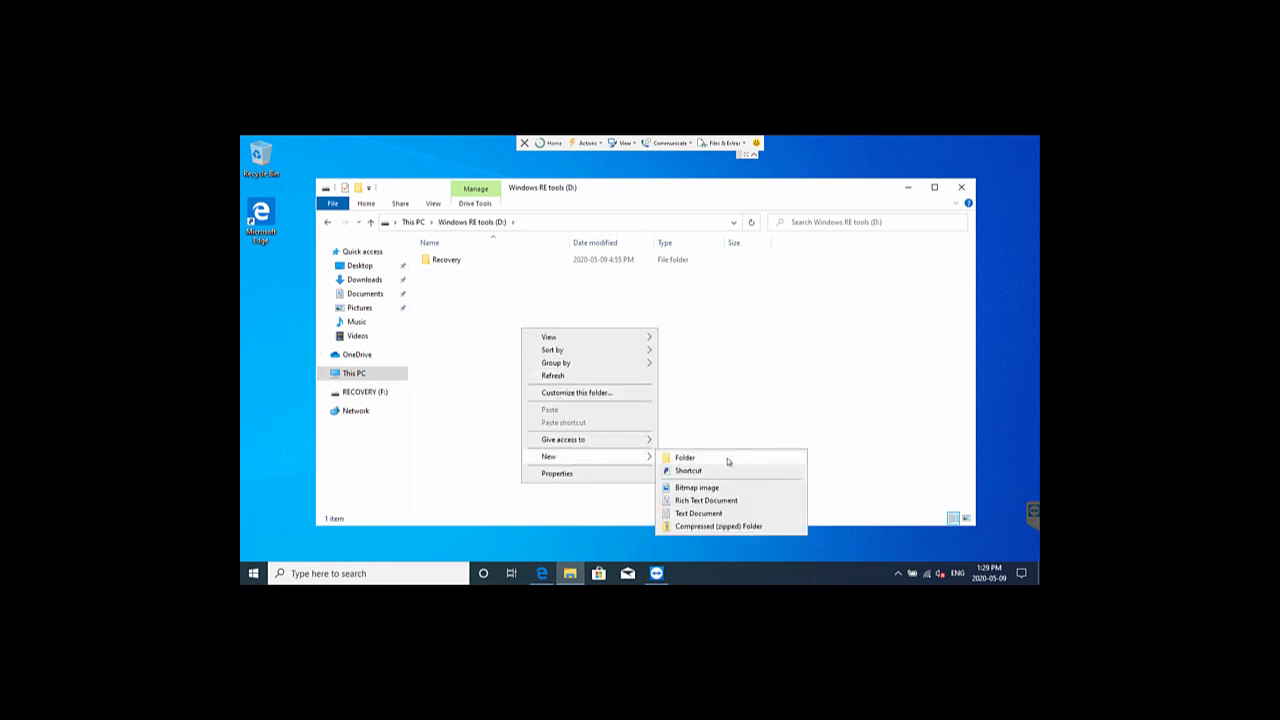
left_click(728, 461)
left_click(683, 429)
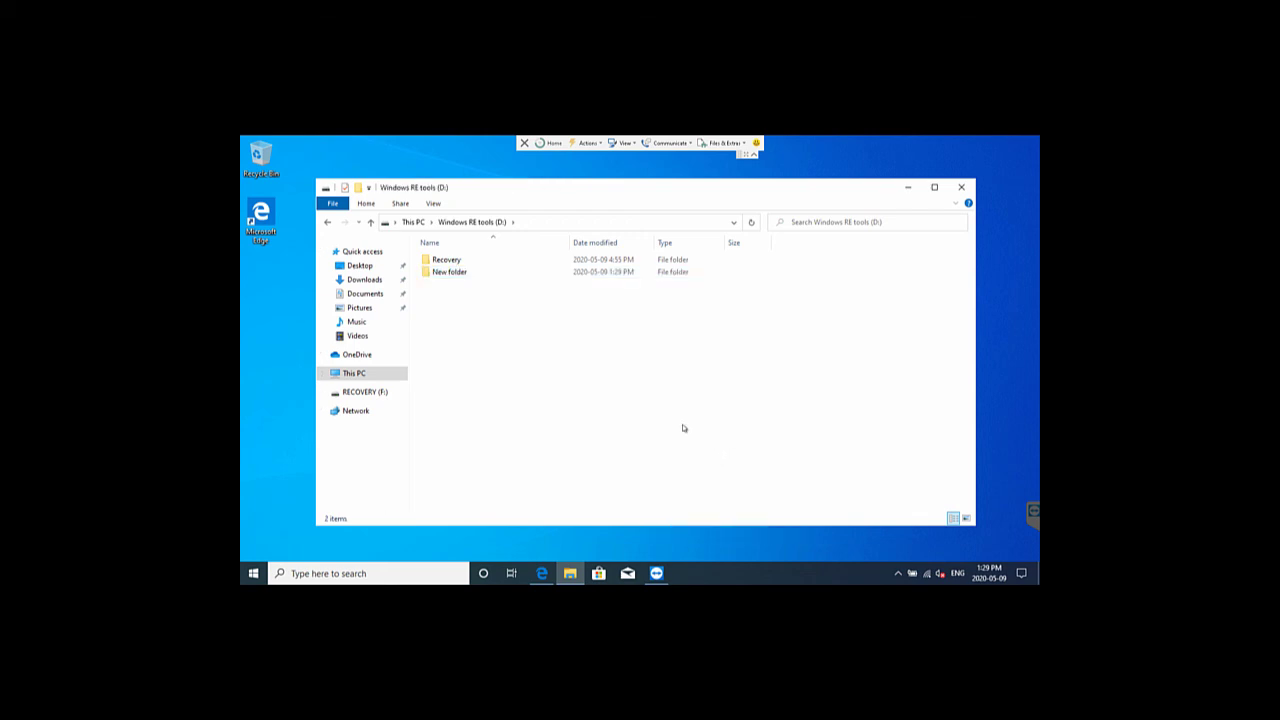
Check that the Recovery folder is empty, return to This PC, and close File Explorer
double_click(440, 259)
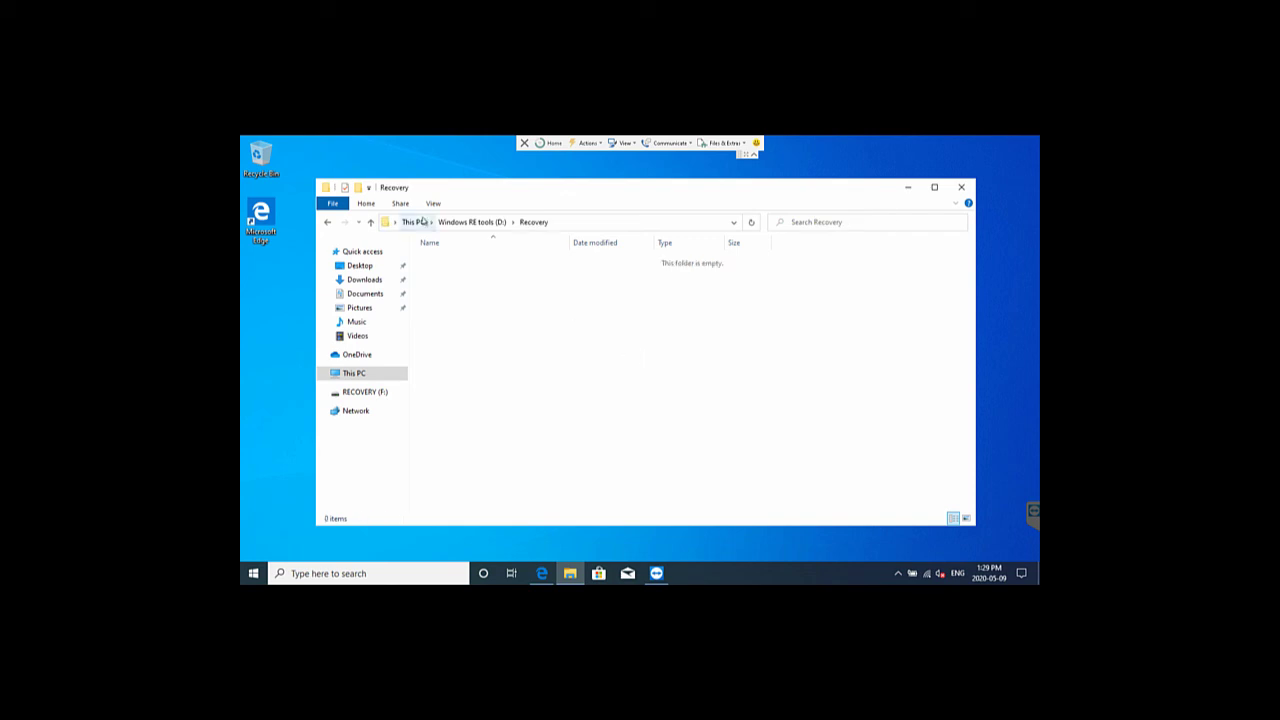
left_click(423, 221)
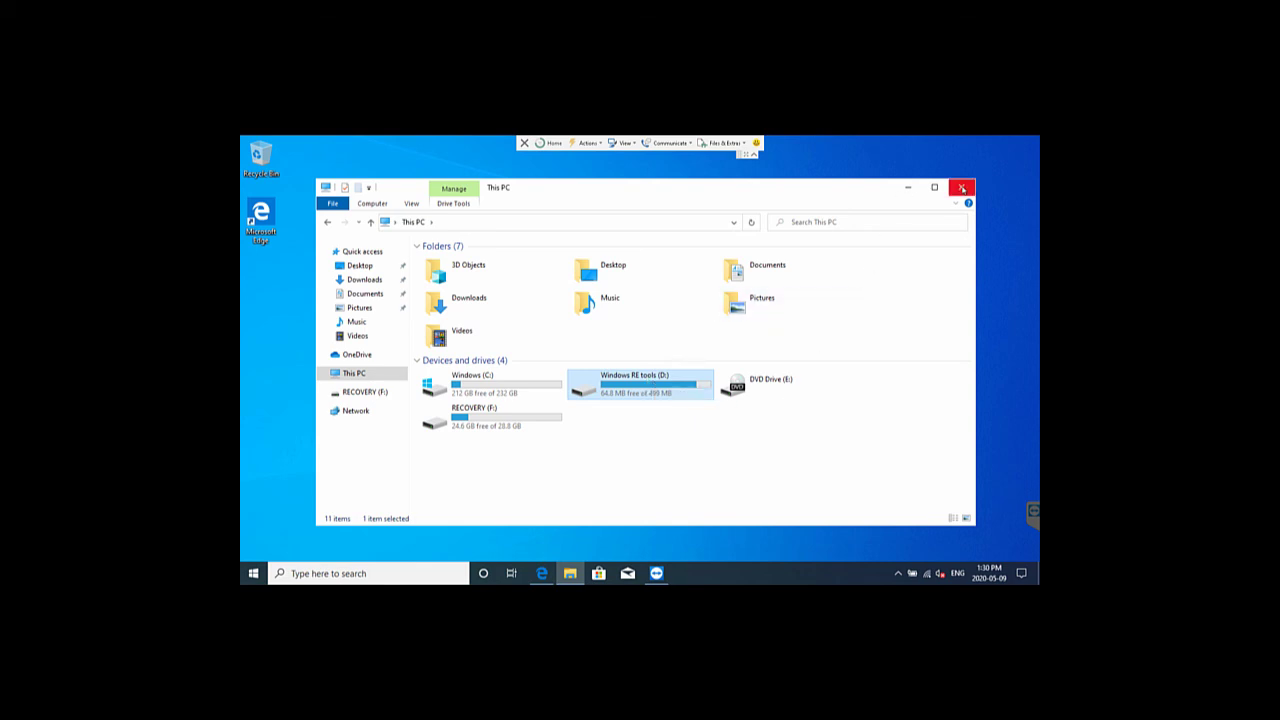
left_click(962, 188)
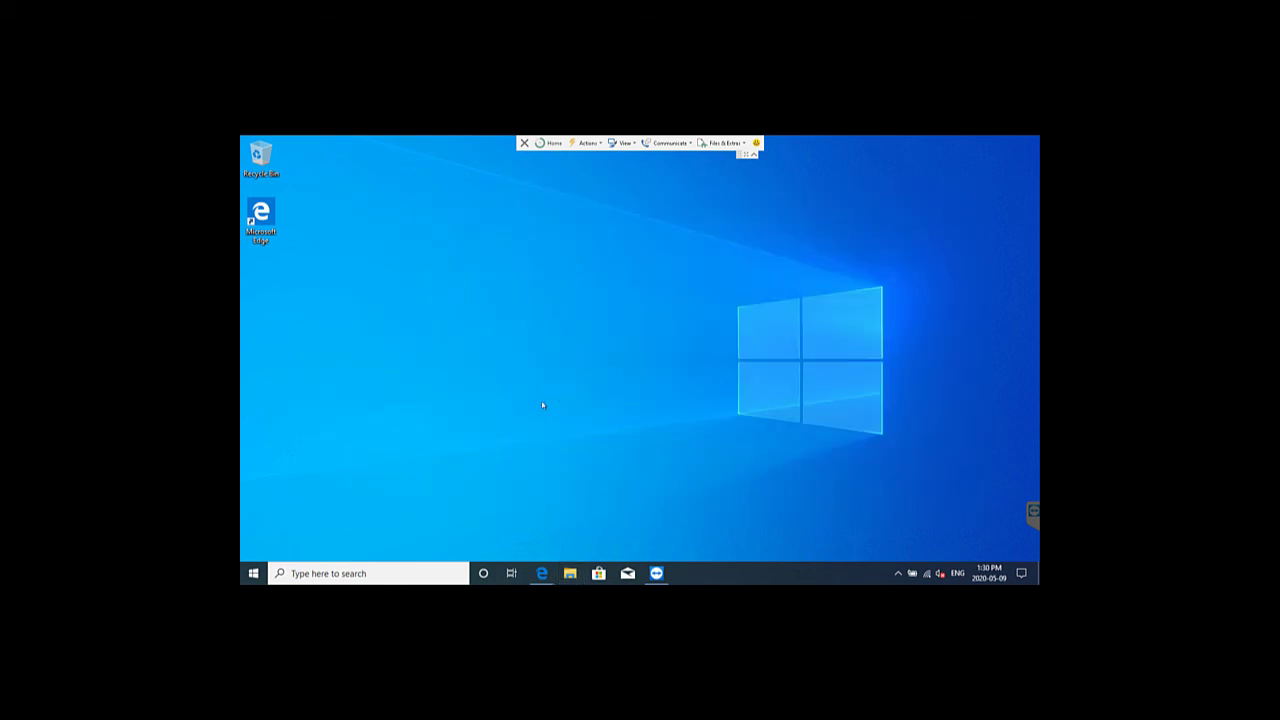